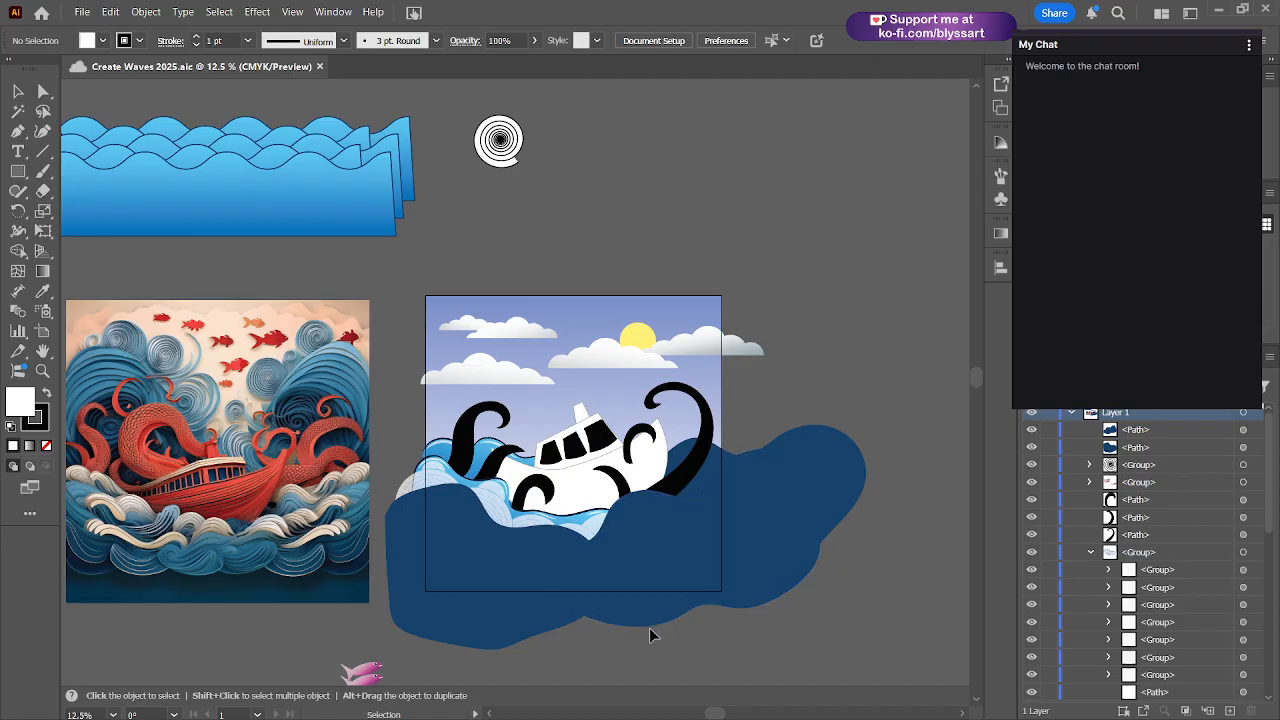
- Try moving the front dark-blue wave shape aside to uncover the spiral pattern beneath it
scroll(649, 627, "up", 4)
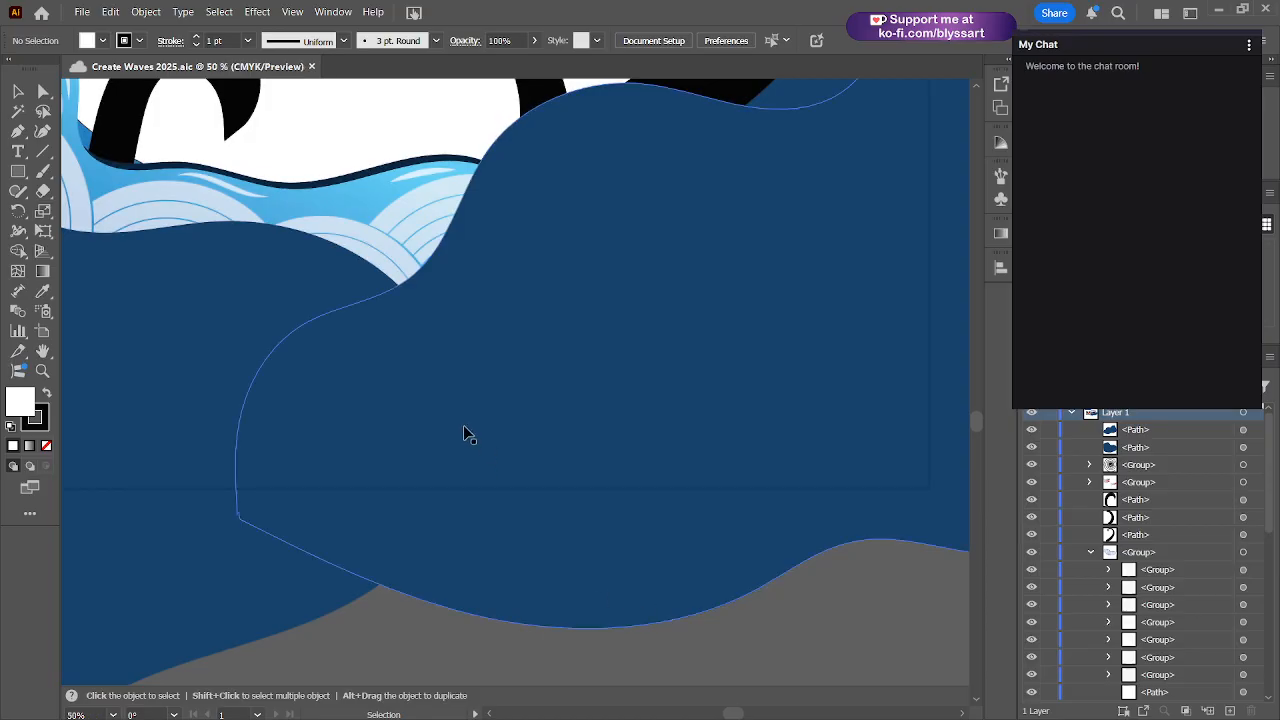
left_click_drag(463, 435, 448, 488)
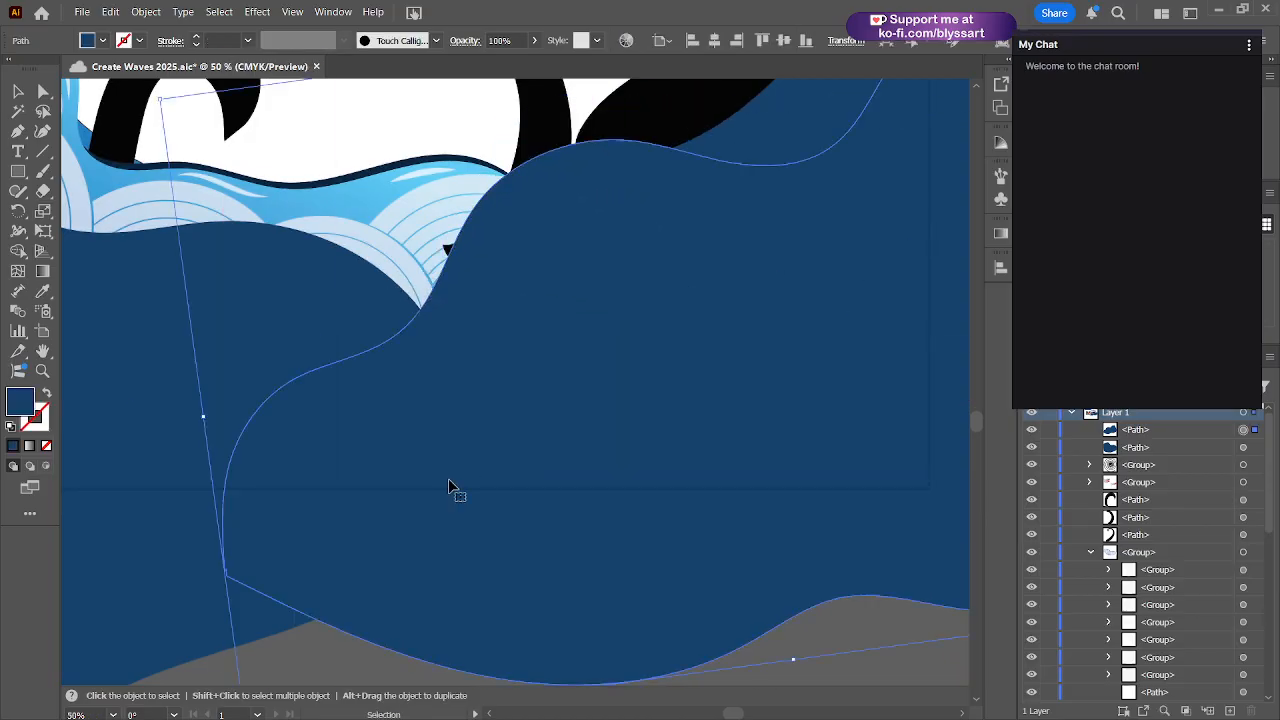
key("ctrl+z")
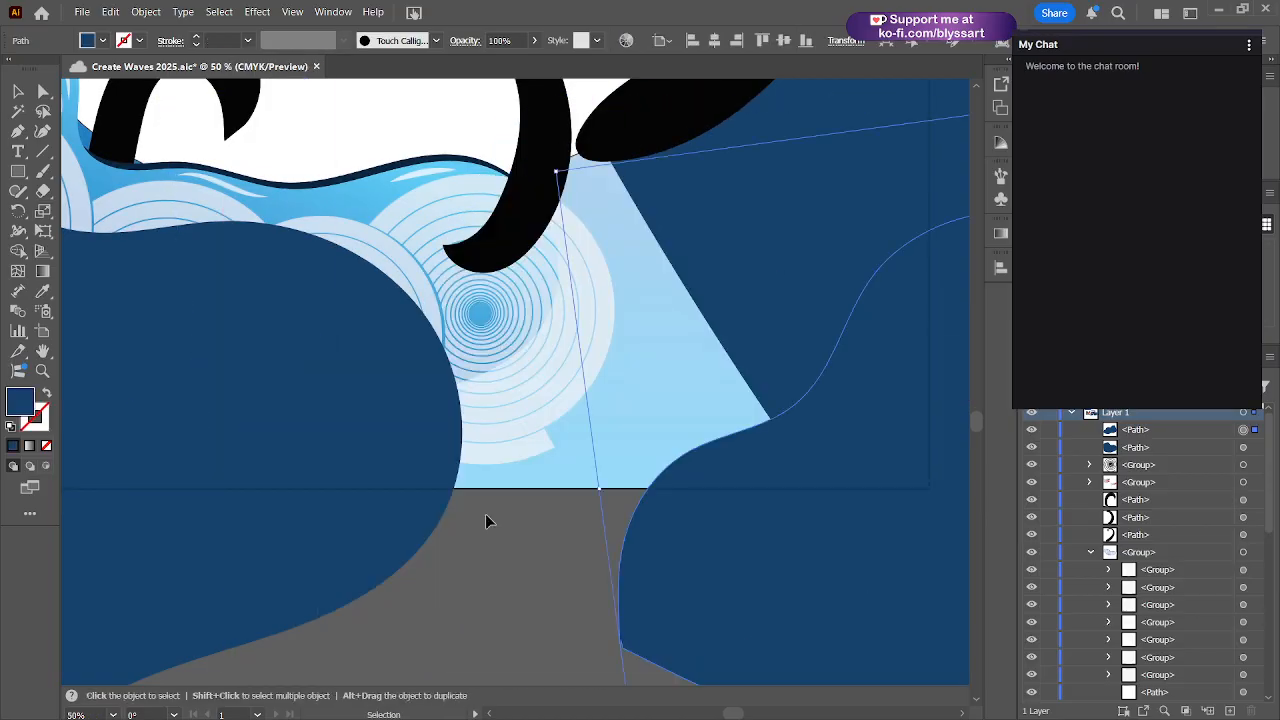
key("ctrl+shift+z")
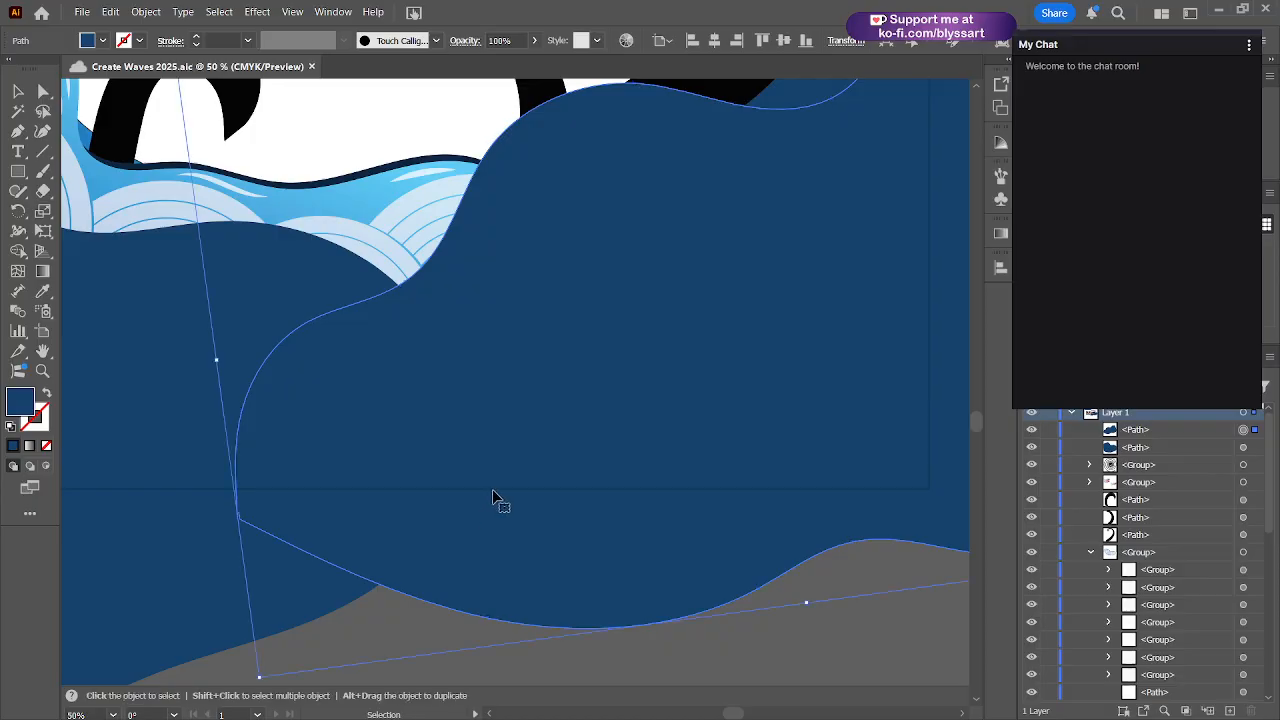
left_click_drag(492, 490, 899, 666)
- Delete the group of light-blue spiral waves around the boat's hull
scroll(806, 598, "down", 2)
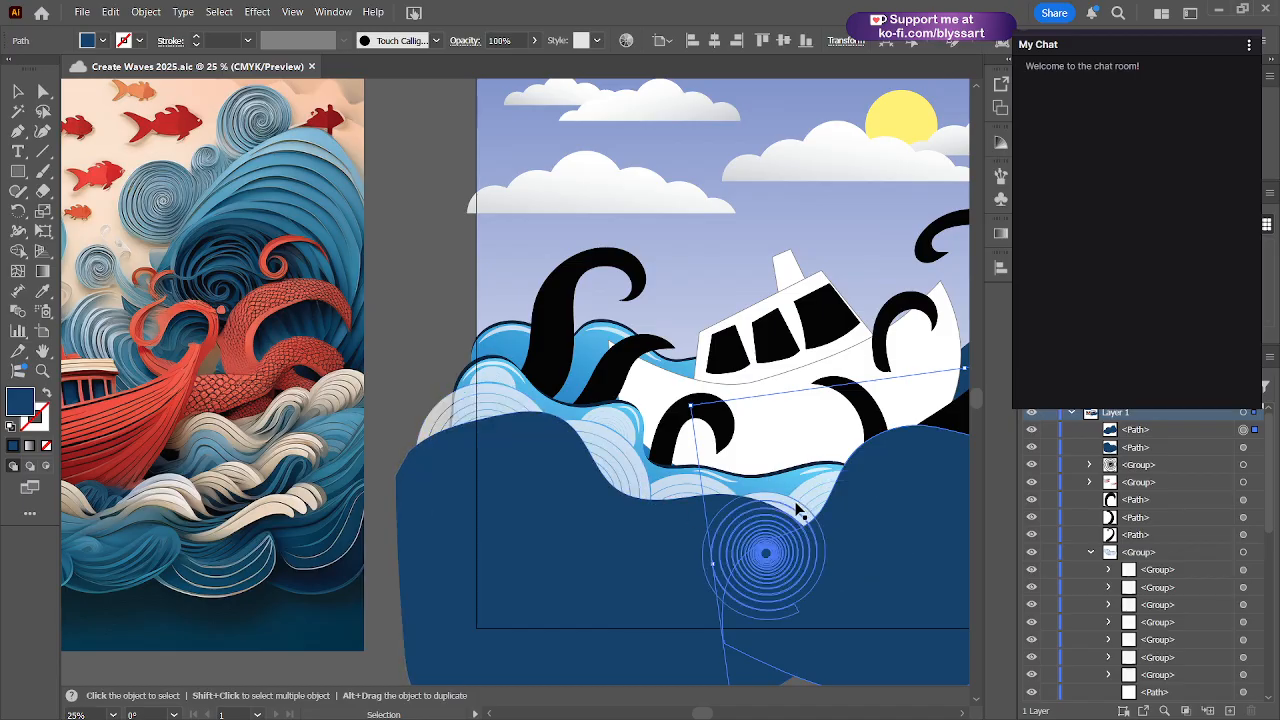
left_click(800, 511)
key("Delete")
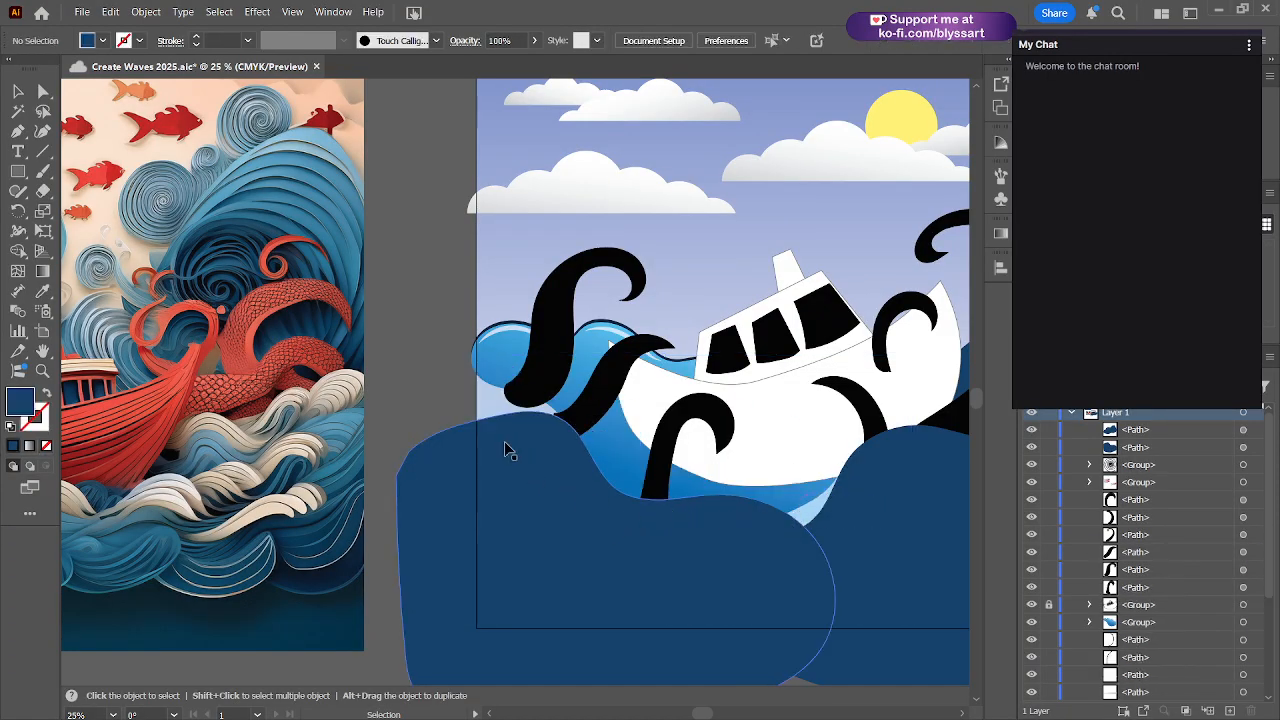
- Select both dark-blue wave shapes in front of the boat and delete them together
key("a")
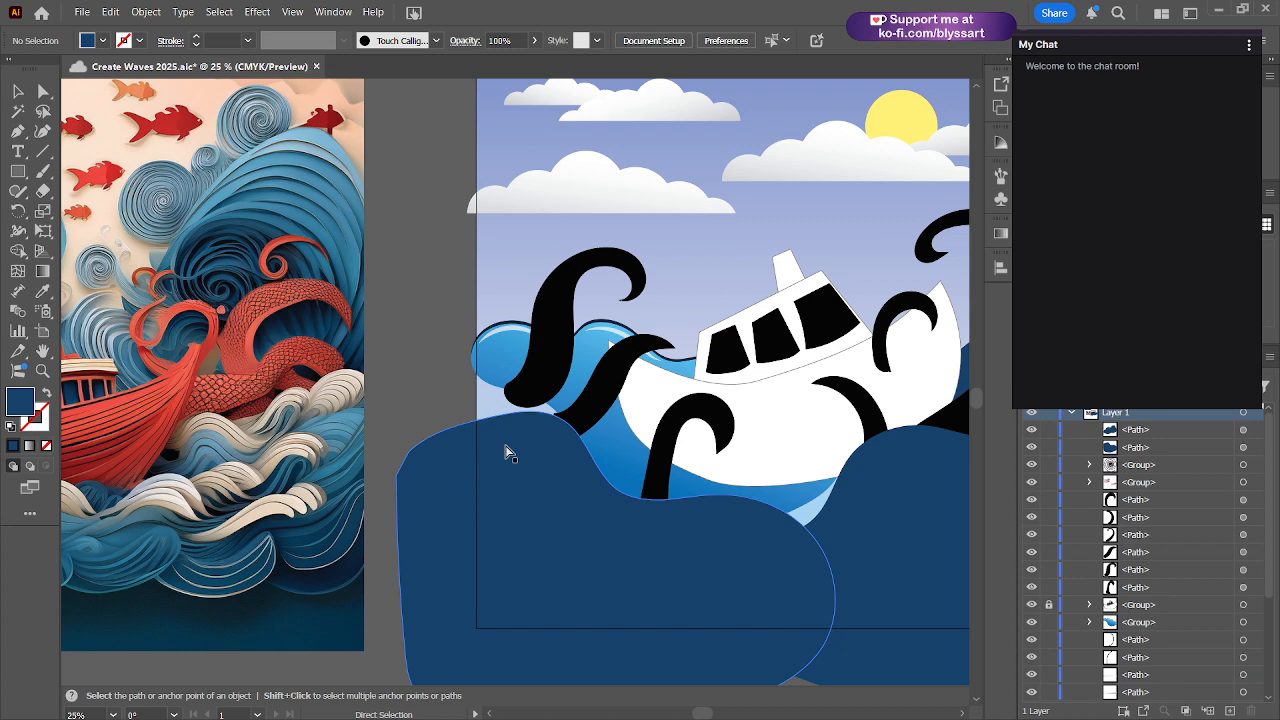
key("v")
left_click(509, 471)
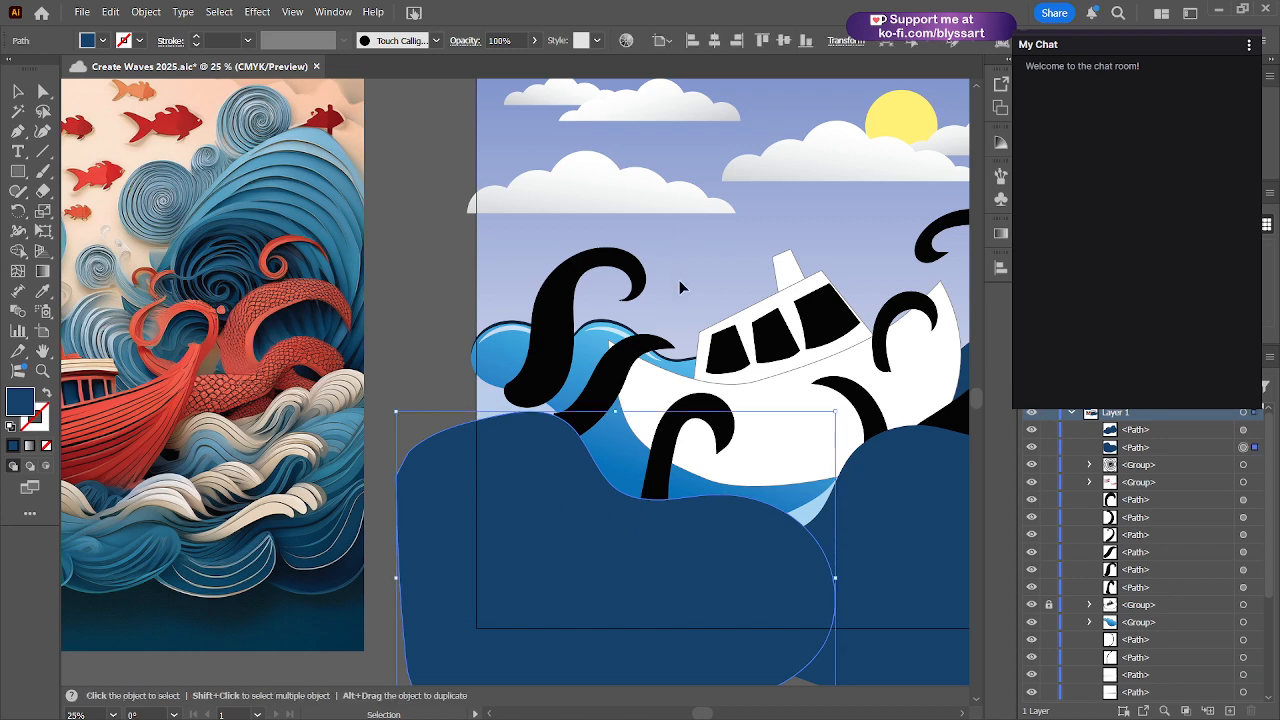
scroll(694, 314, "down", 1)
scroll(694, 316, "down", 2)
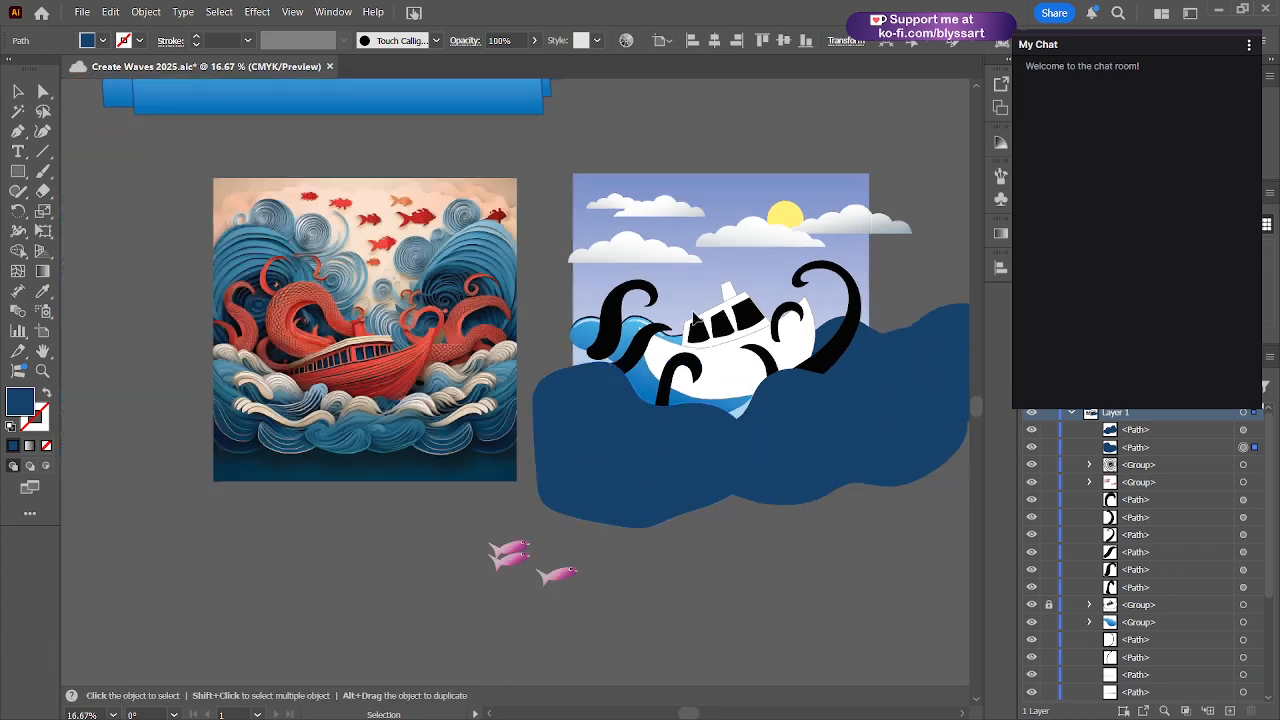
scroll(797, 394, "up", 2)
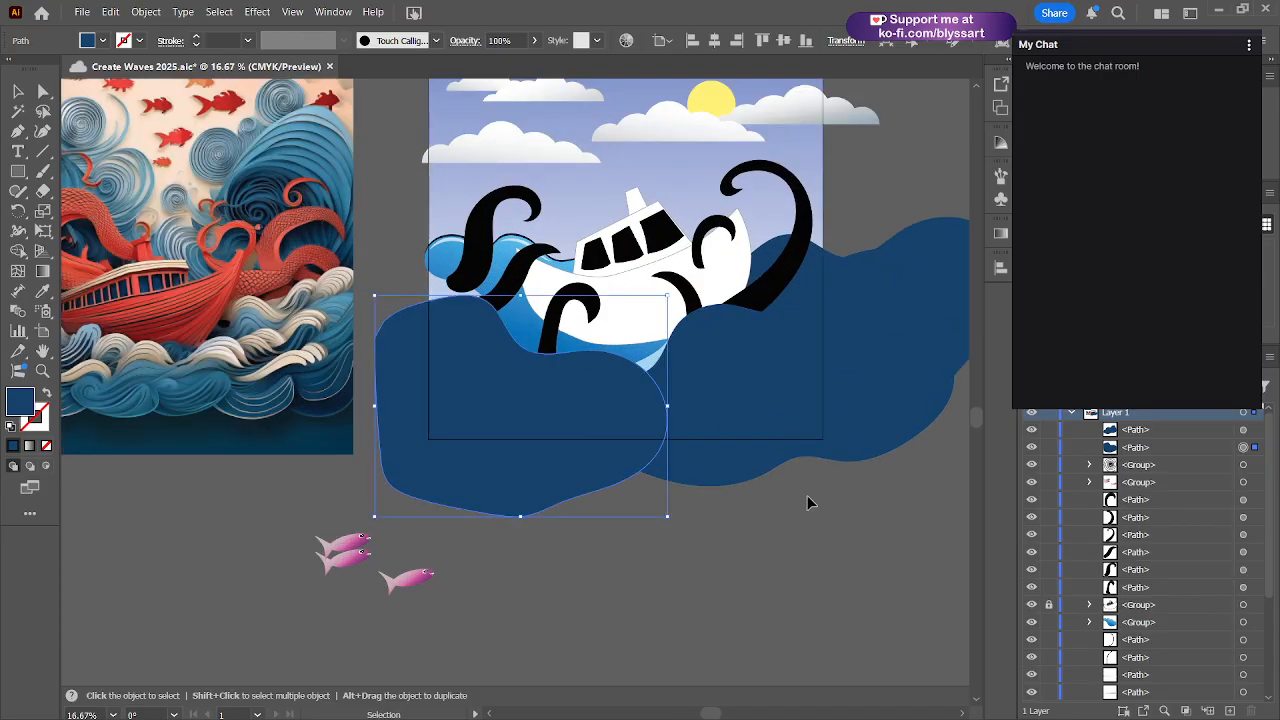
left_click(697, 537)
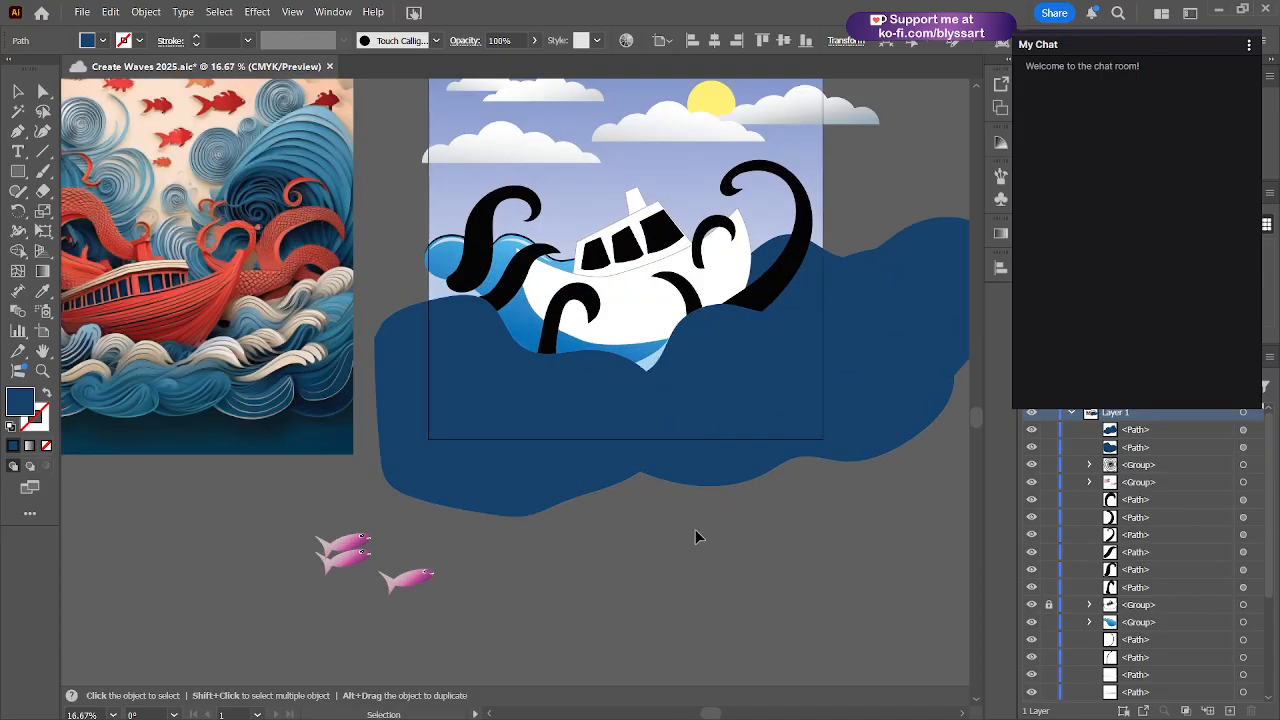
left_click(463, 437)
left_click(893, 352, "shift")
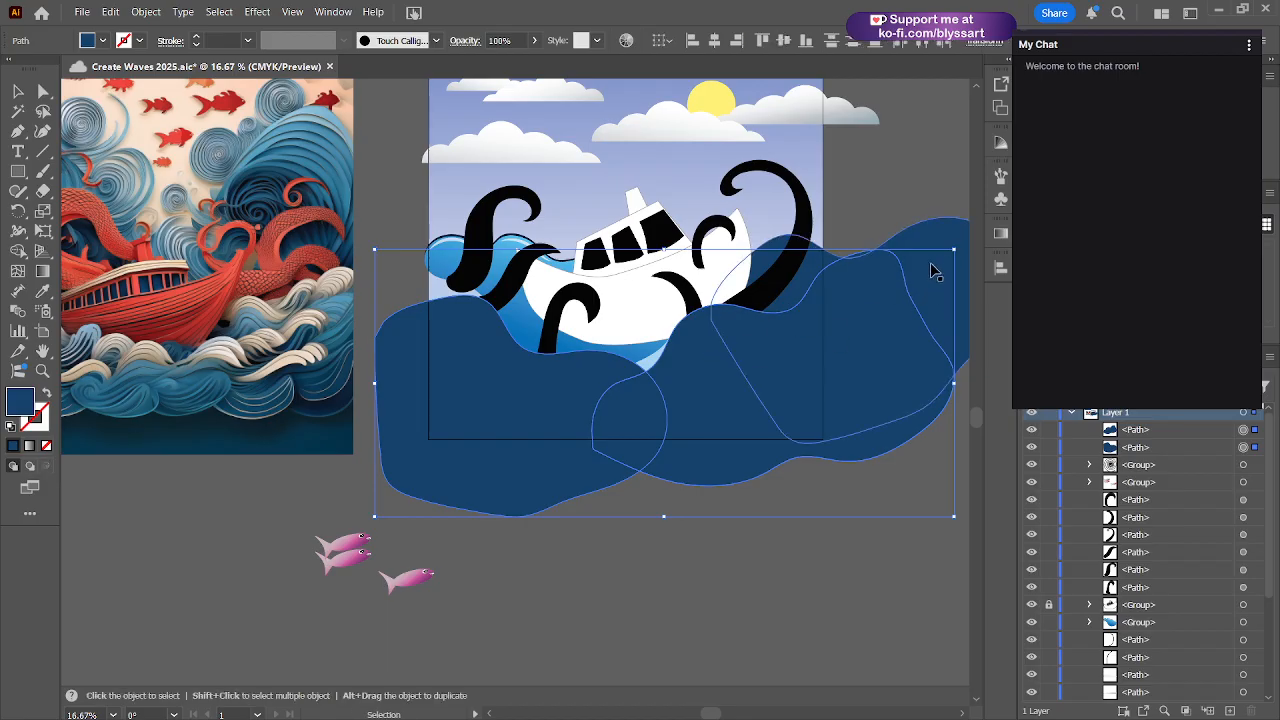
left_click(520, 445)
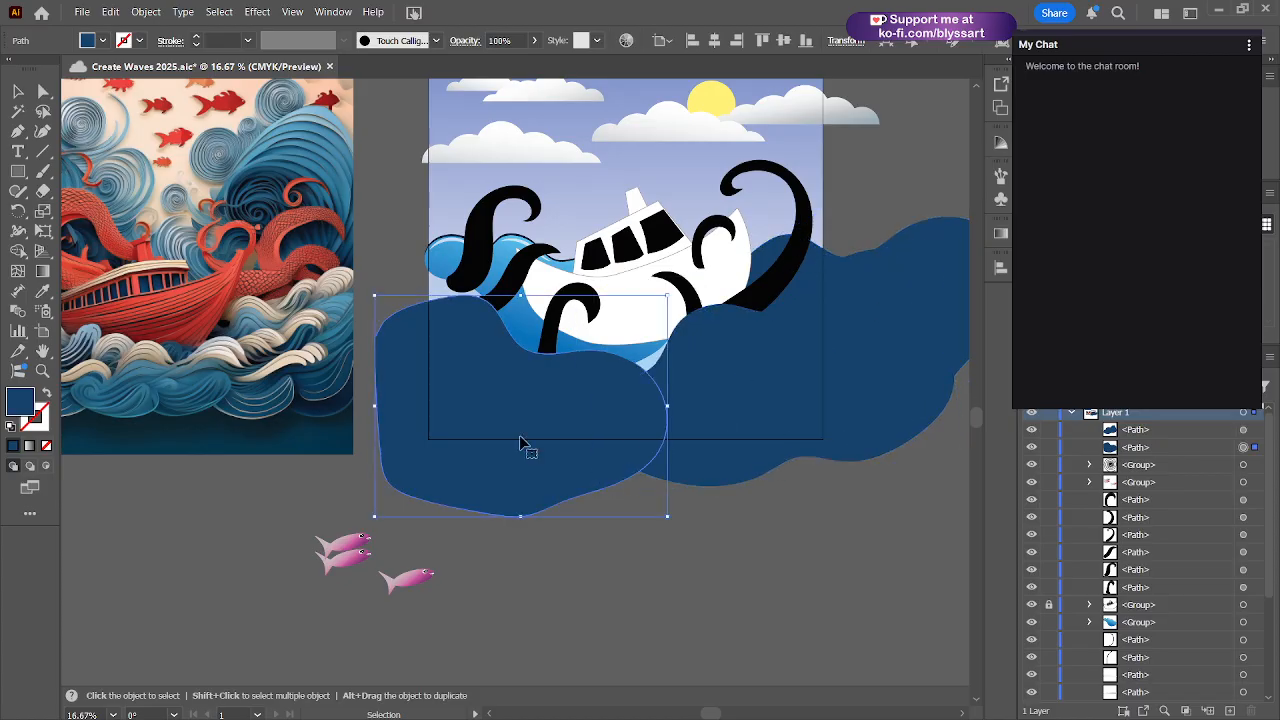
left_click(695, 414)
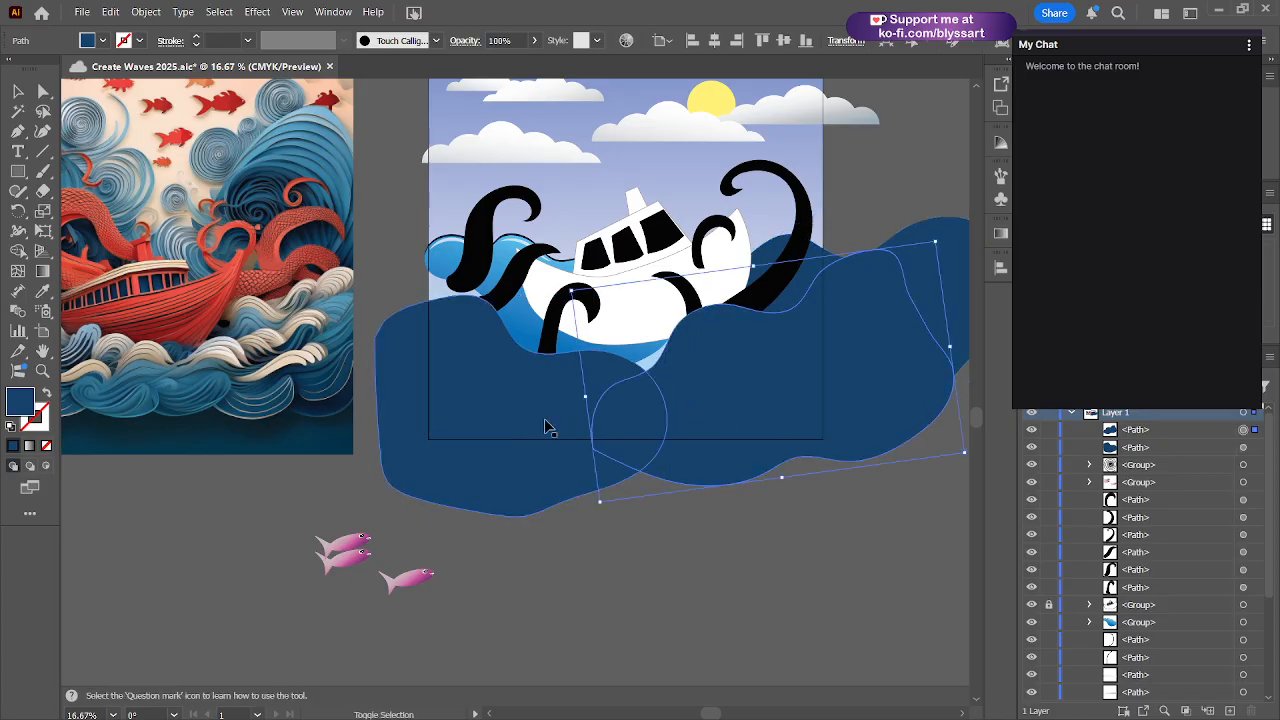
left_click(471, 415, "shift")
key("Delete")
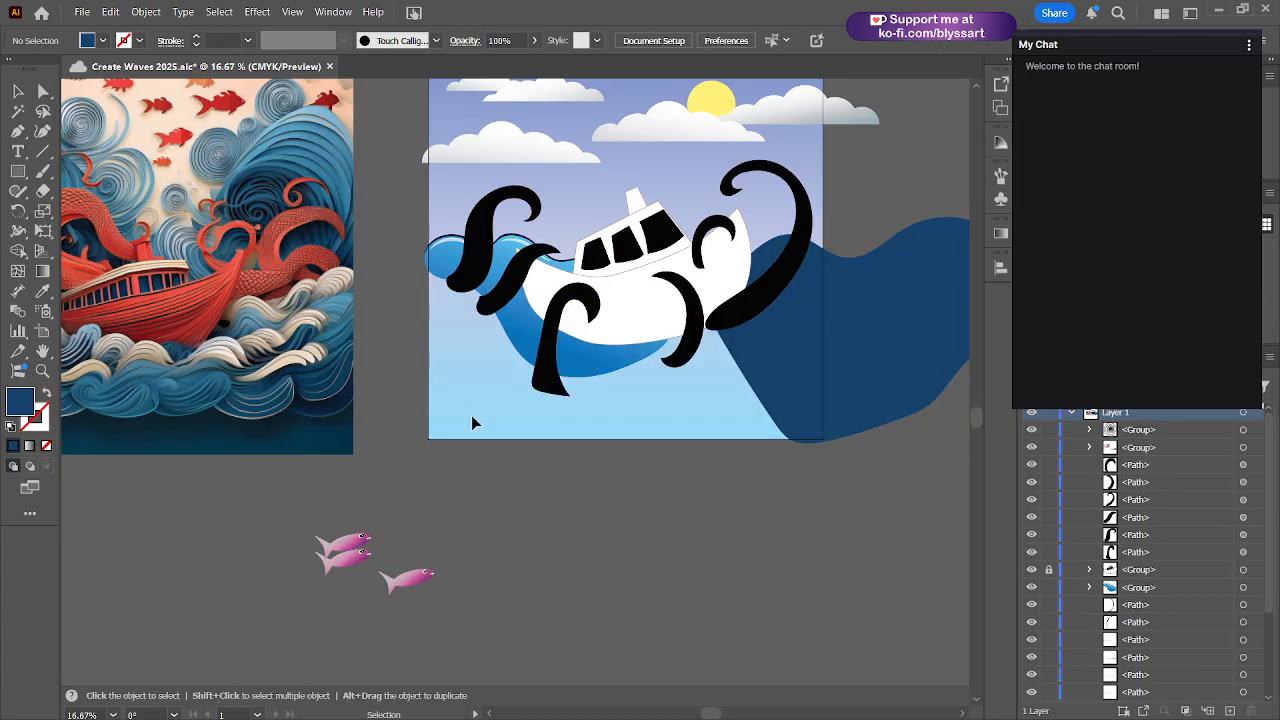
- Inspect the remaining waves: the blue wave group under the boat and the dark-blue shape behind the large tentacle
scroll(471, 415, "down", 1)
scroll(622, 438, "up", 1)
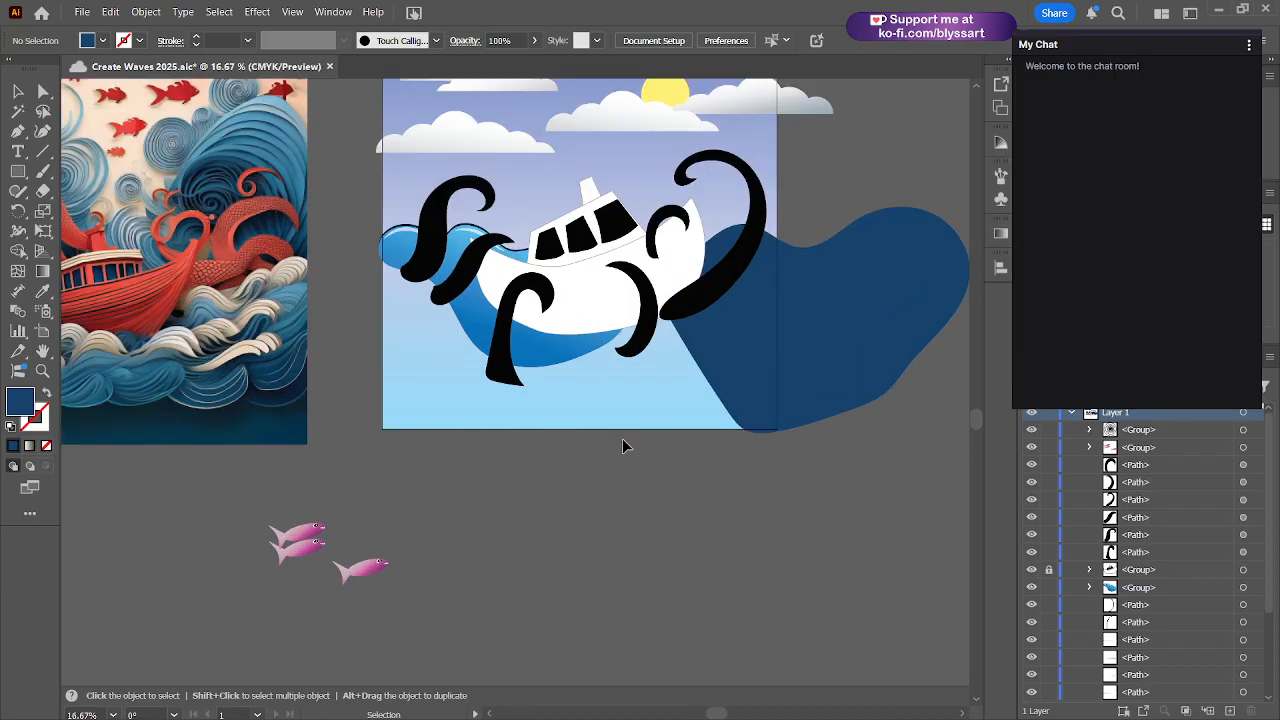
scroll(631, 448, "up", 2)
scroll(631, 448, "right", 2)
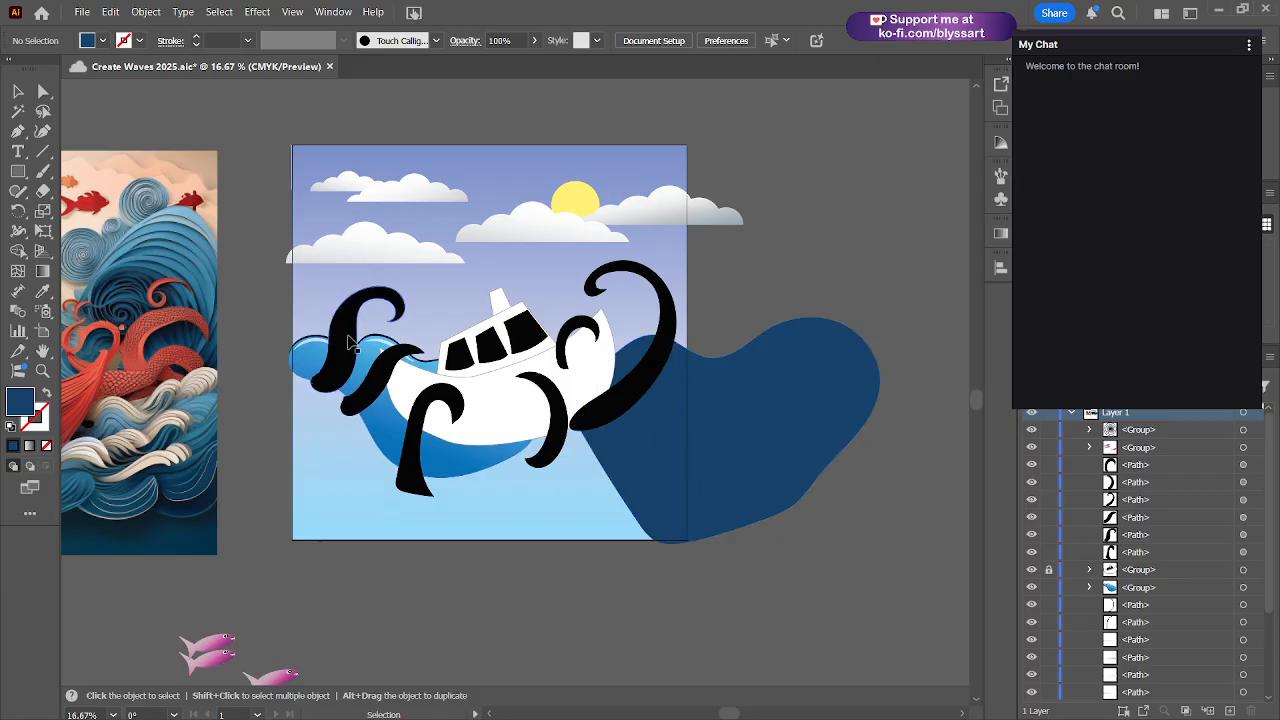
left_click(372, 350)
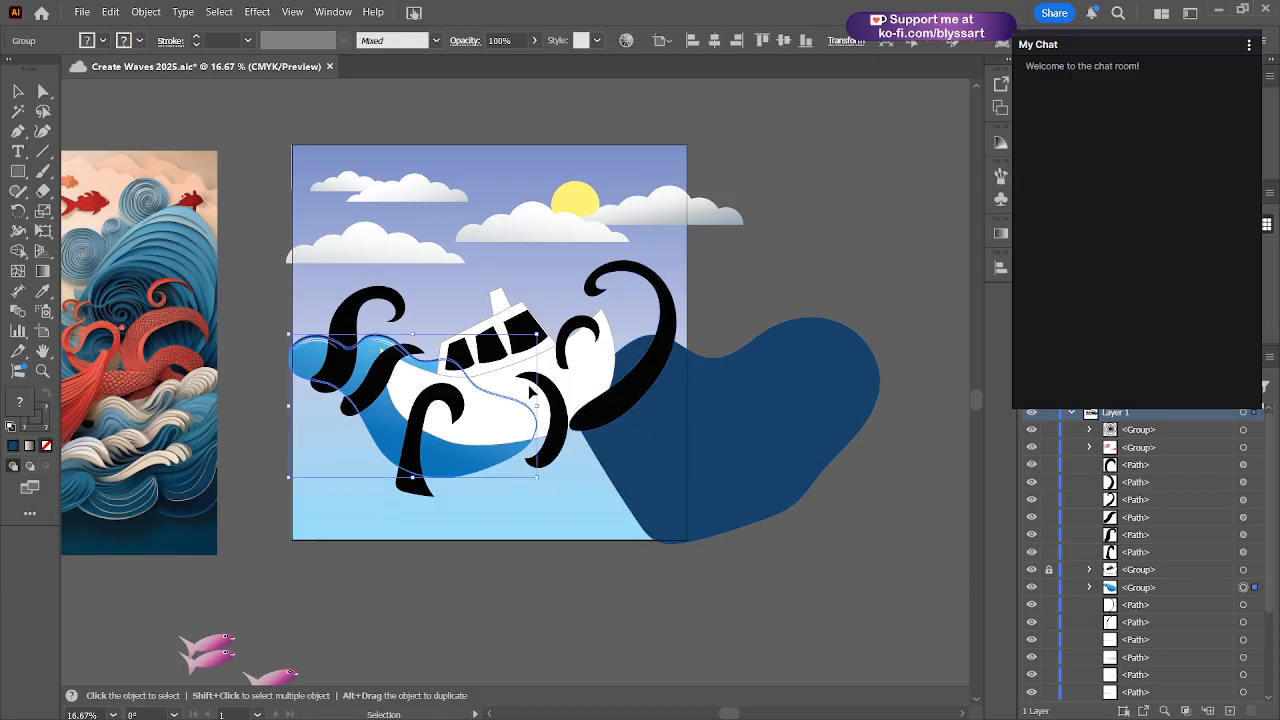
left_click(786, 410)
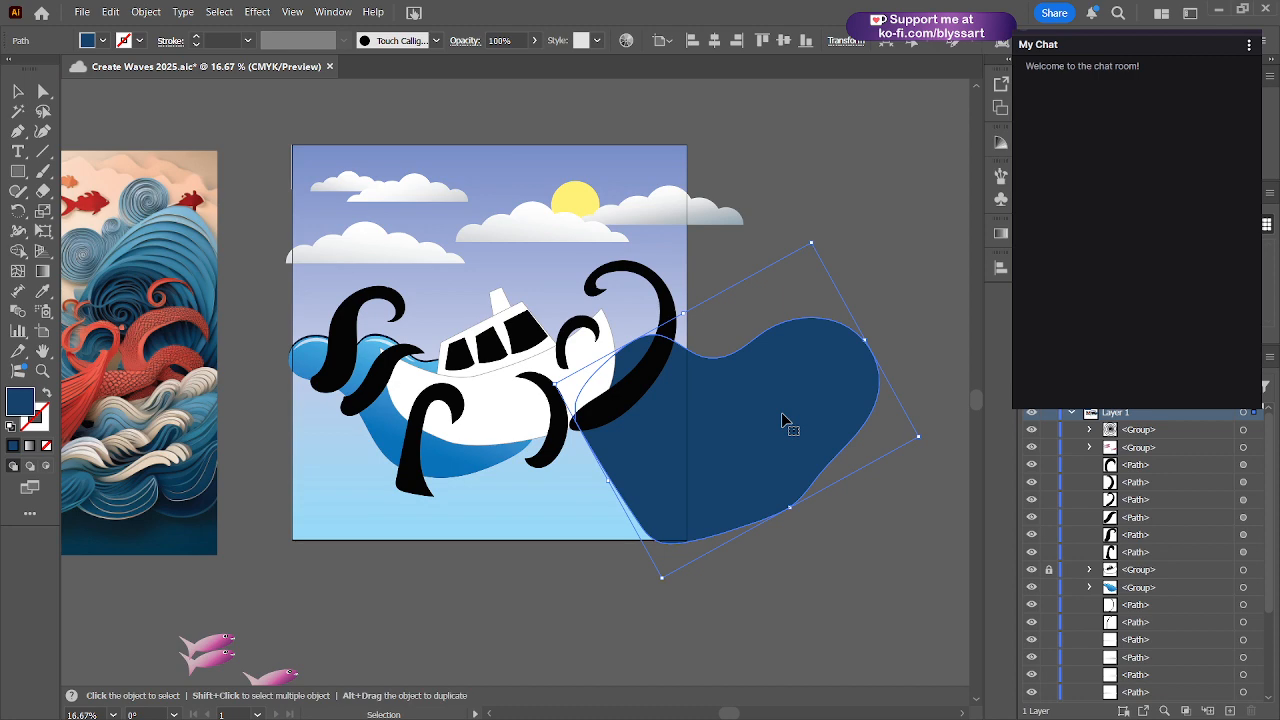
scroll(781, 412, "up", 2)
left_click_drag(731, 414, 790, 422)
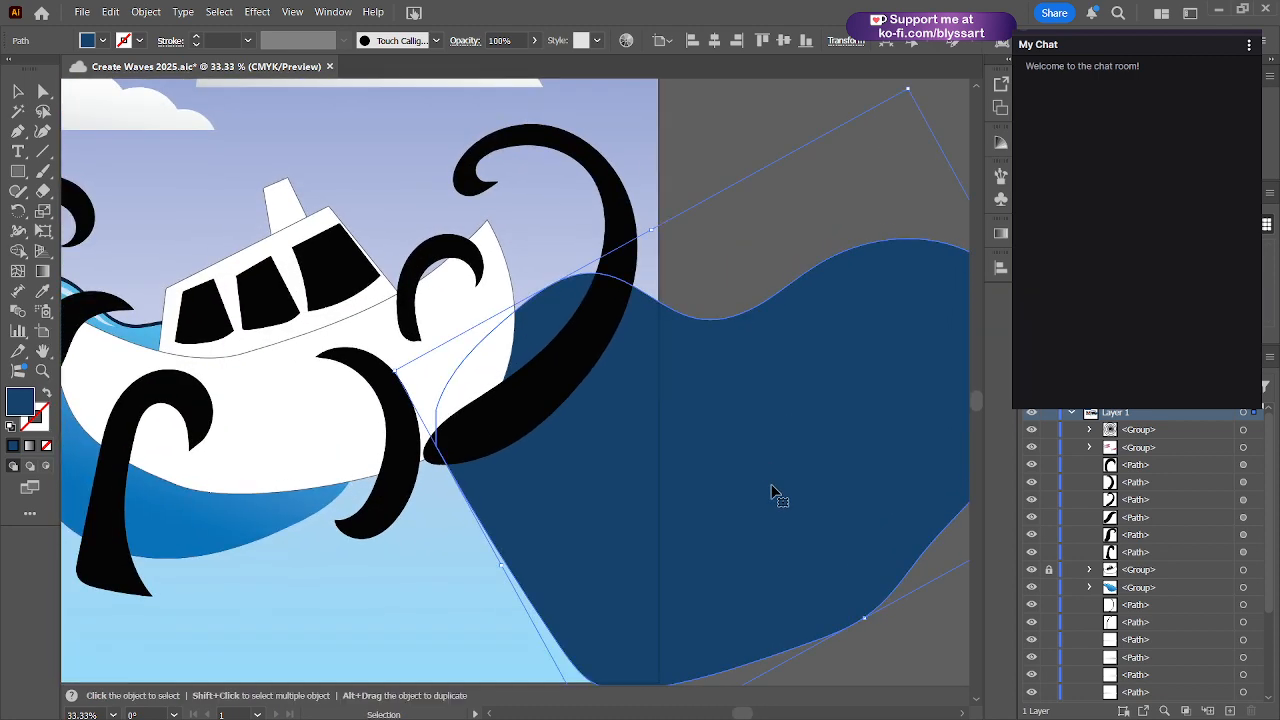
key("a")
key("v")
- Examine how the reference illustration layers its curled waves, spirals and foam around the boat
scroll(423, 598, "down", 3)
left_click_drag(231, 636, 796, 463)
scroll(551, 466, "up", 3)
scroll(533, 441, "down", 1)
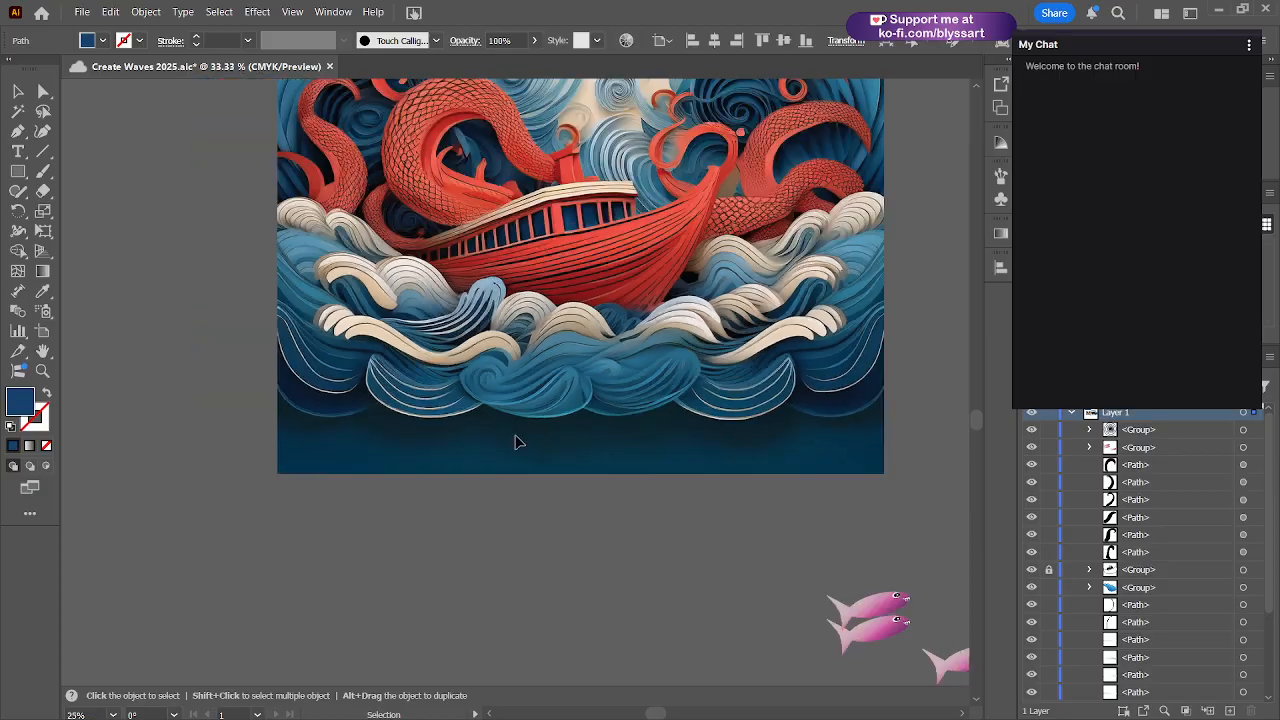
left_click_drag(516, 433, 430, 530)
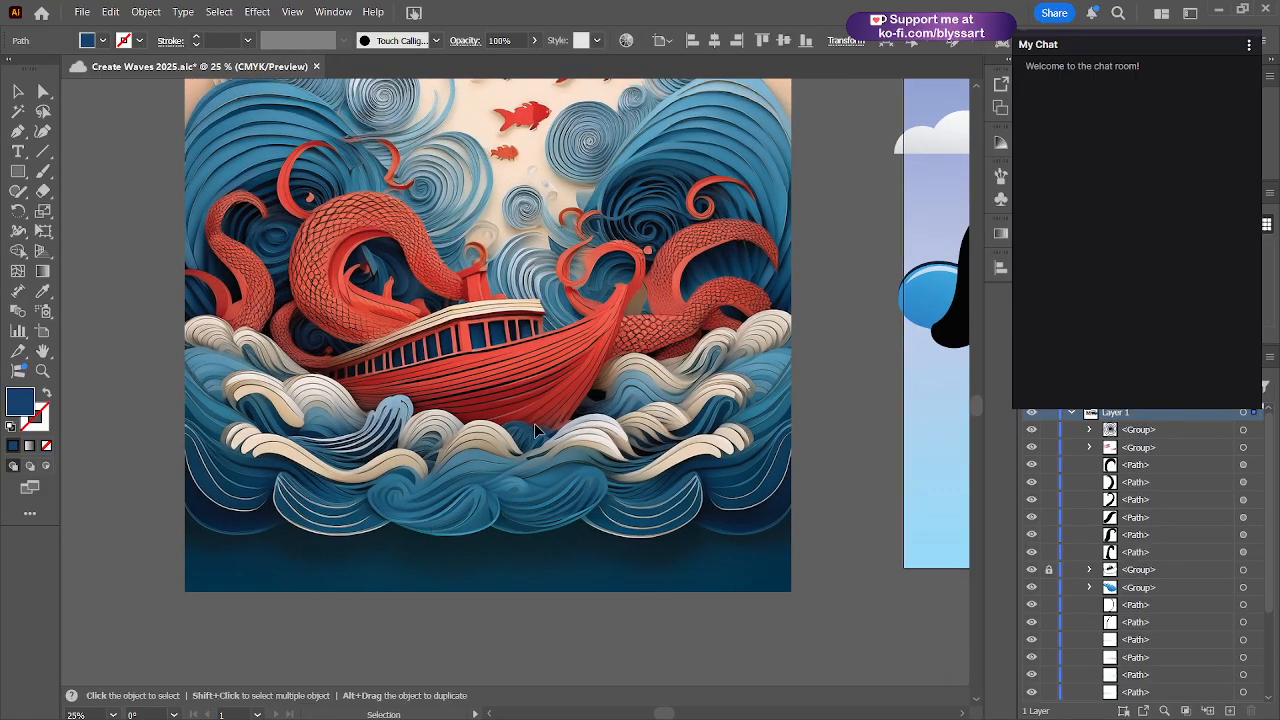
left_click_drag(534, 423, 481, 496)
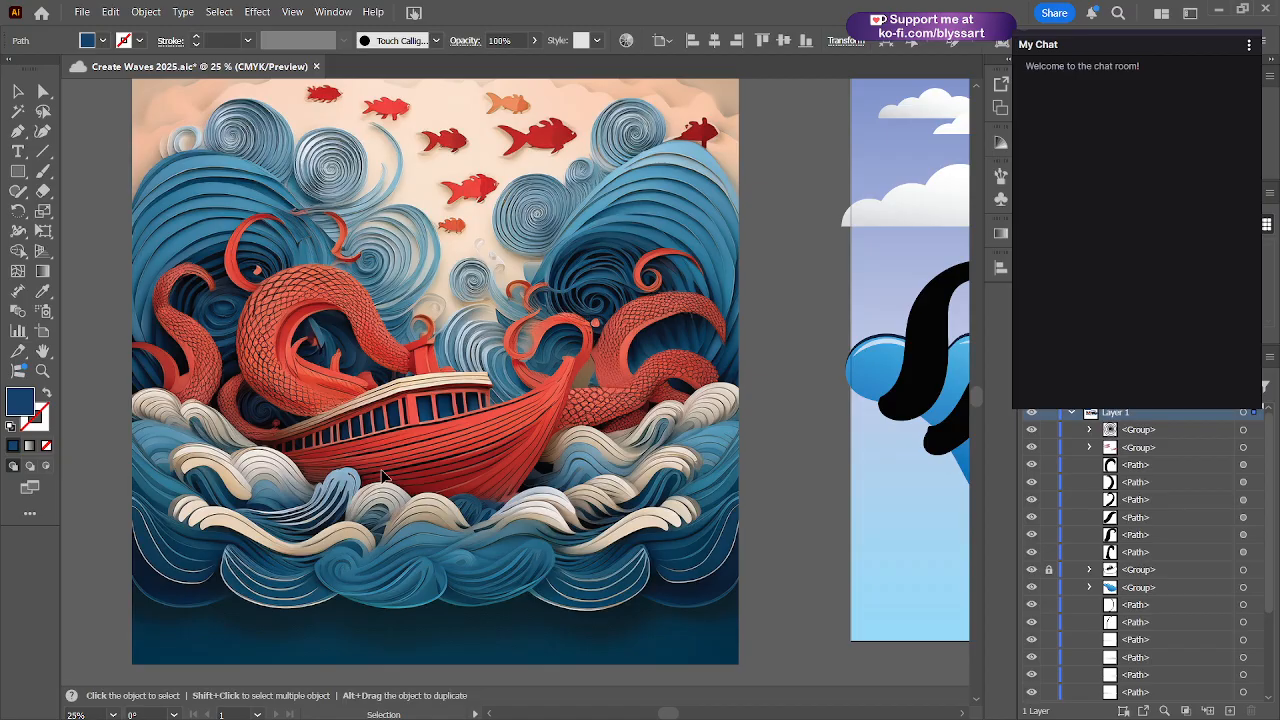
left_click_drag(581, 245, 603, 287)
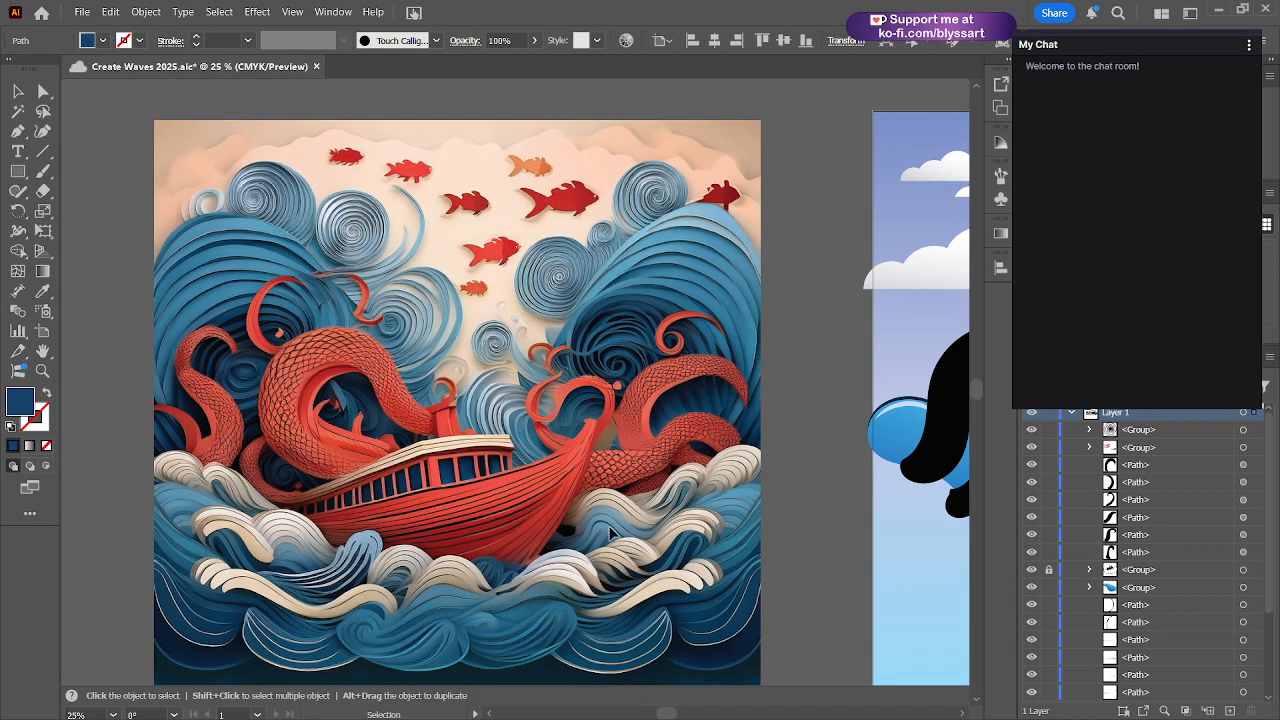
left_click(548, 454)
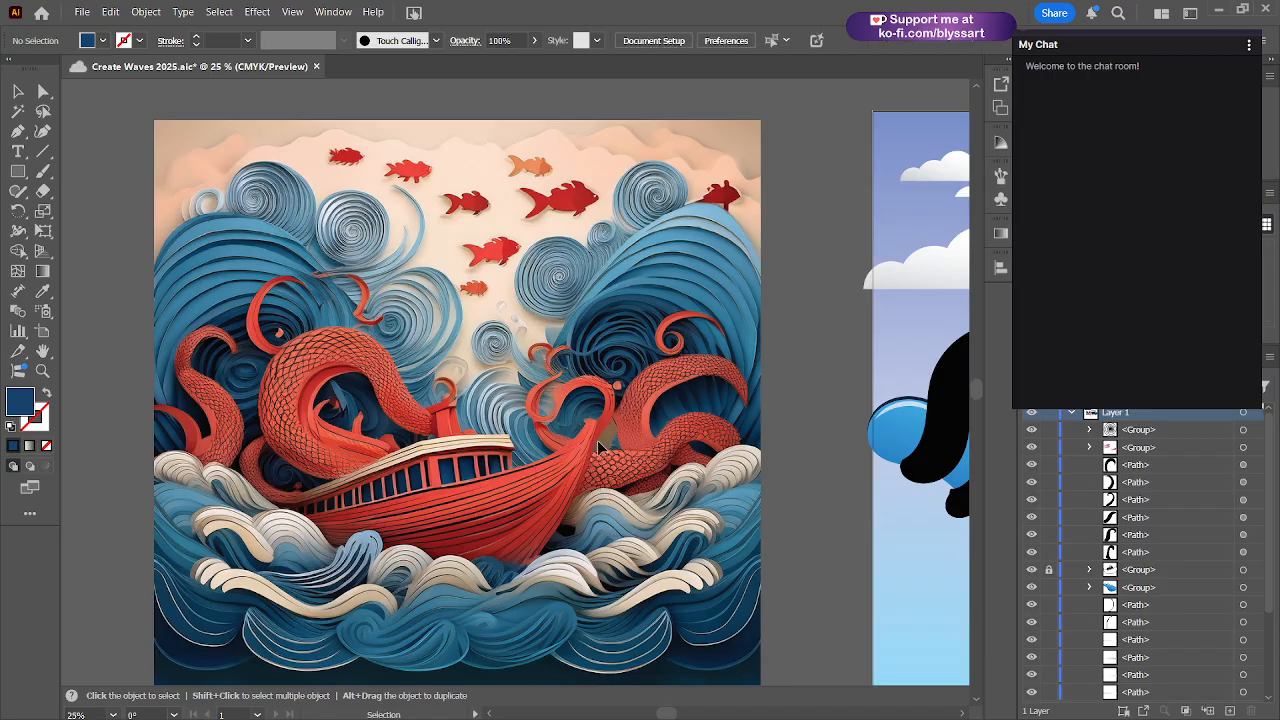
left_click_drag(600, 457, 580, 323)
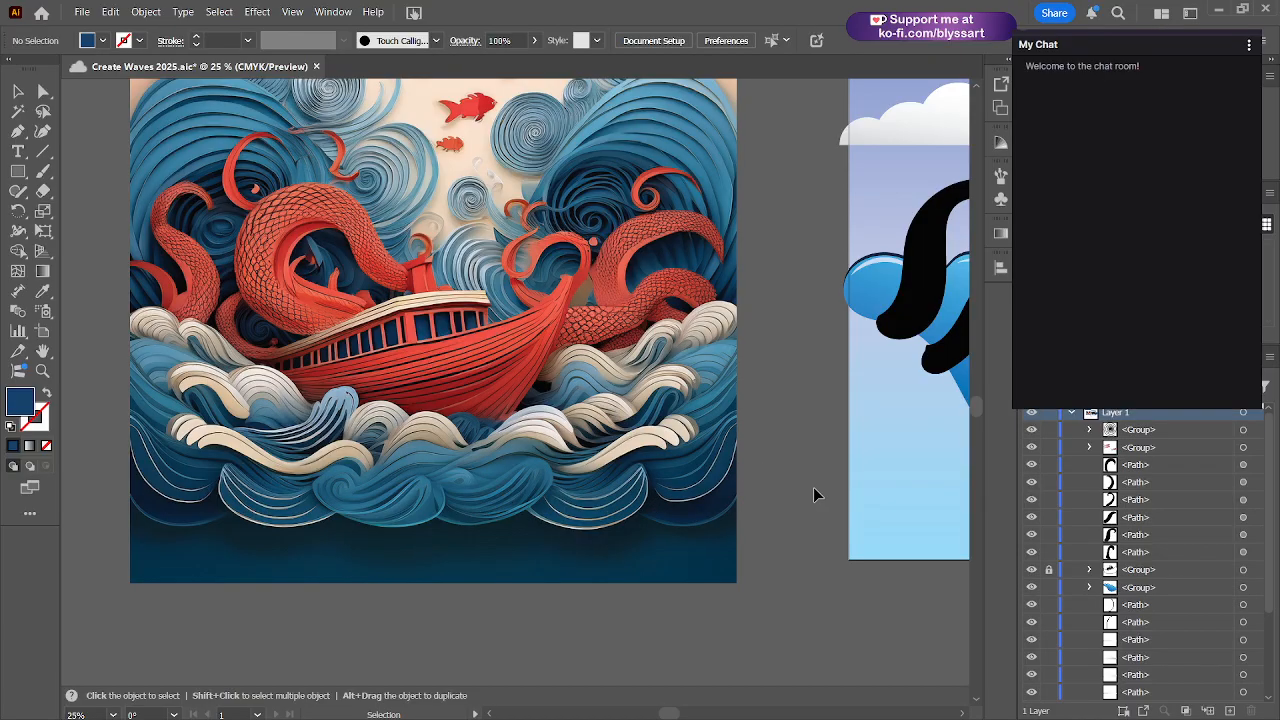
left_click_drag(813, 487, 494, 571)
scroll(463, 474, "down", 3)
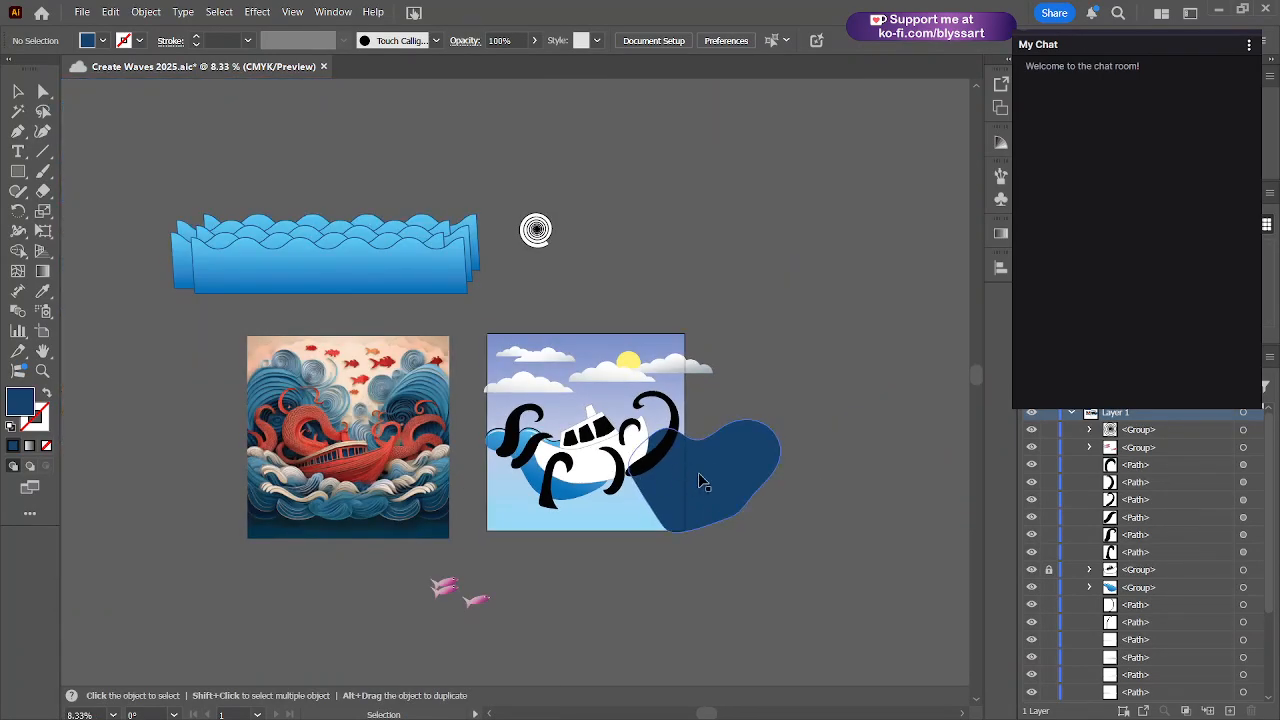
scroll(401, 500, "up", 3)
scroll(363, 510, "up", 1)
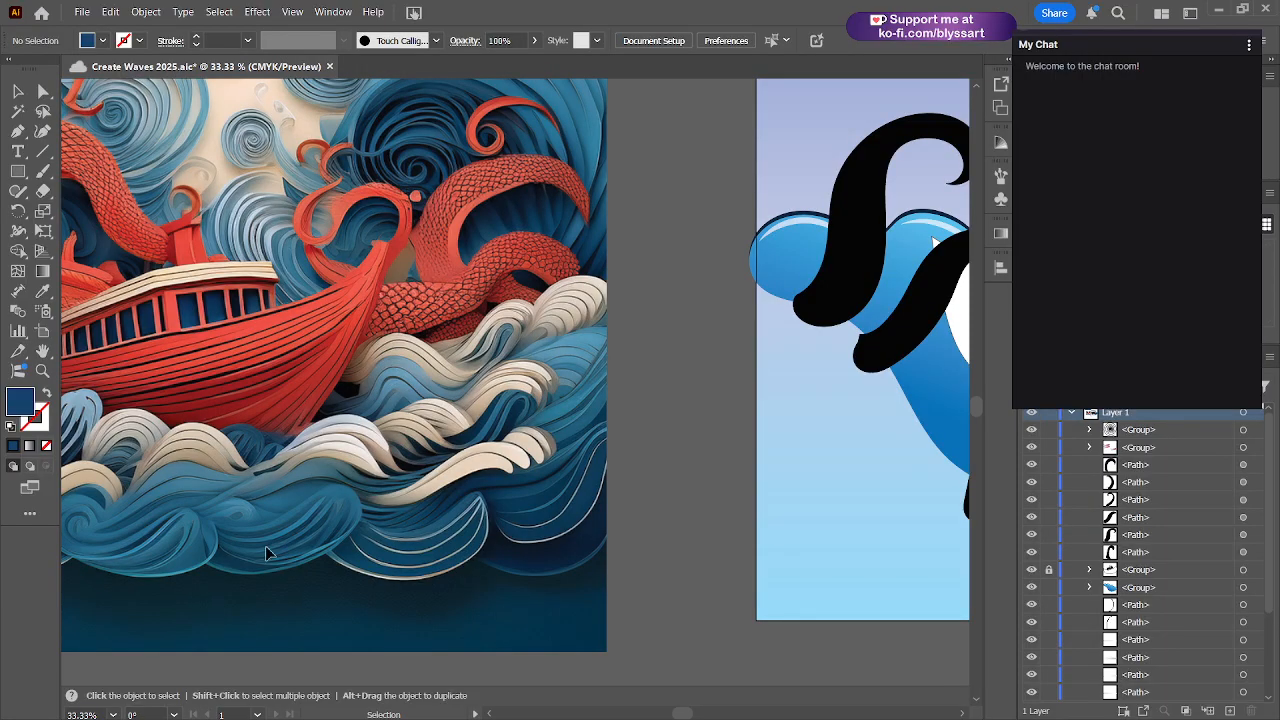
left_click_drag(282, 529, 477, 500)
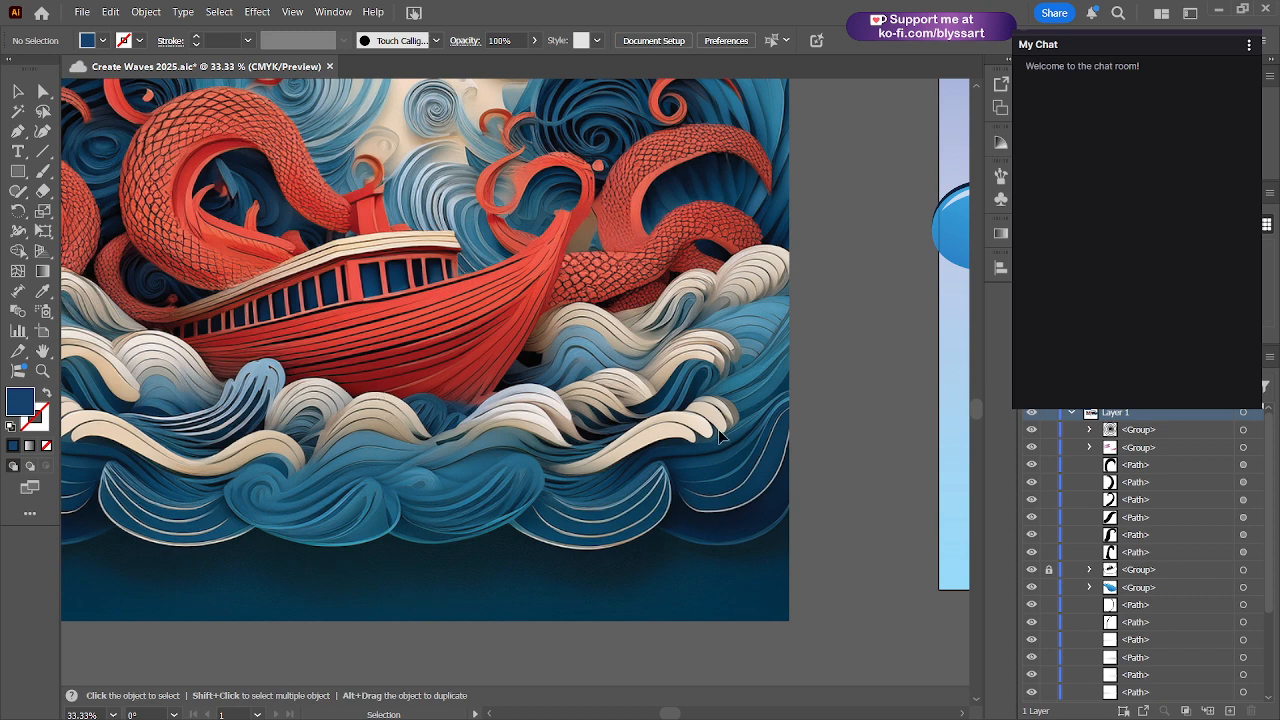
left_click_drag(847, 518, 740, 542)
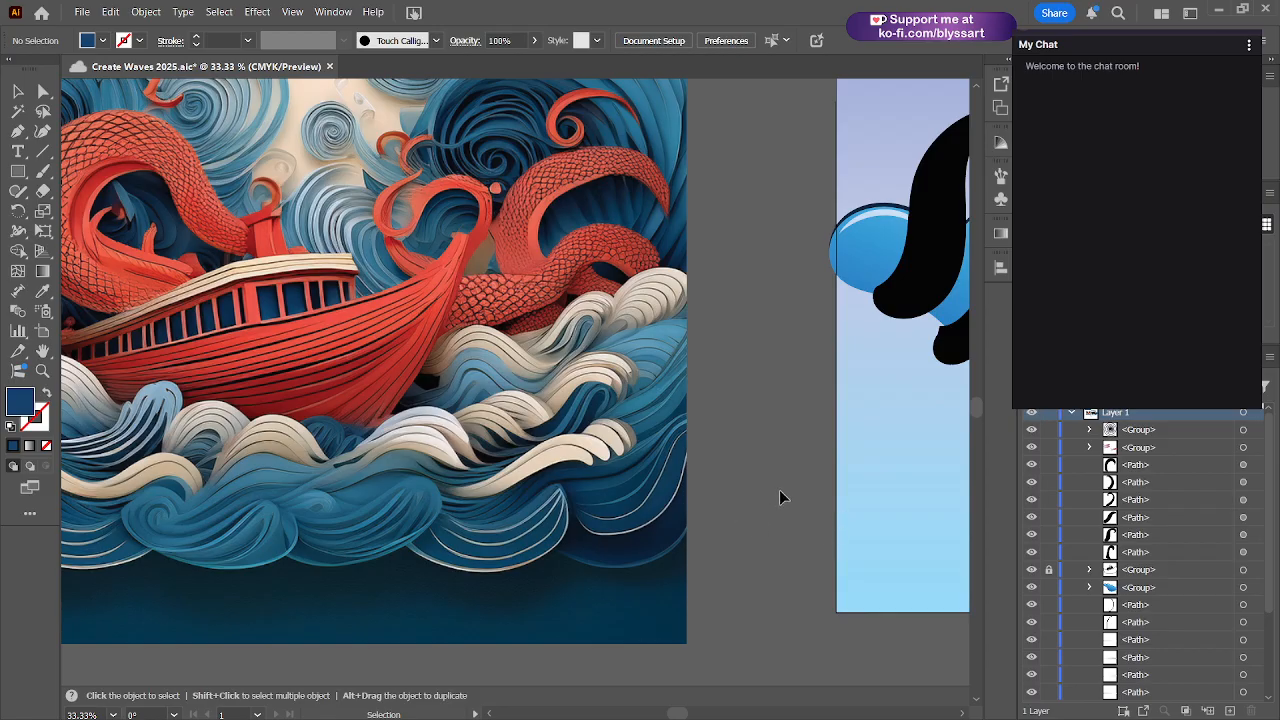
left_click_drag(803, 487, 657, 507)
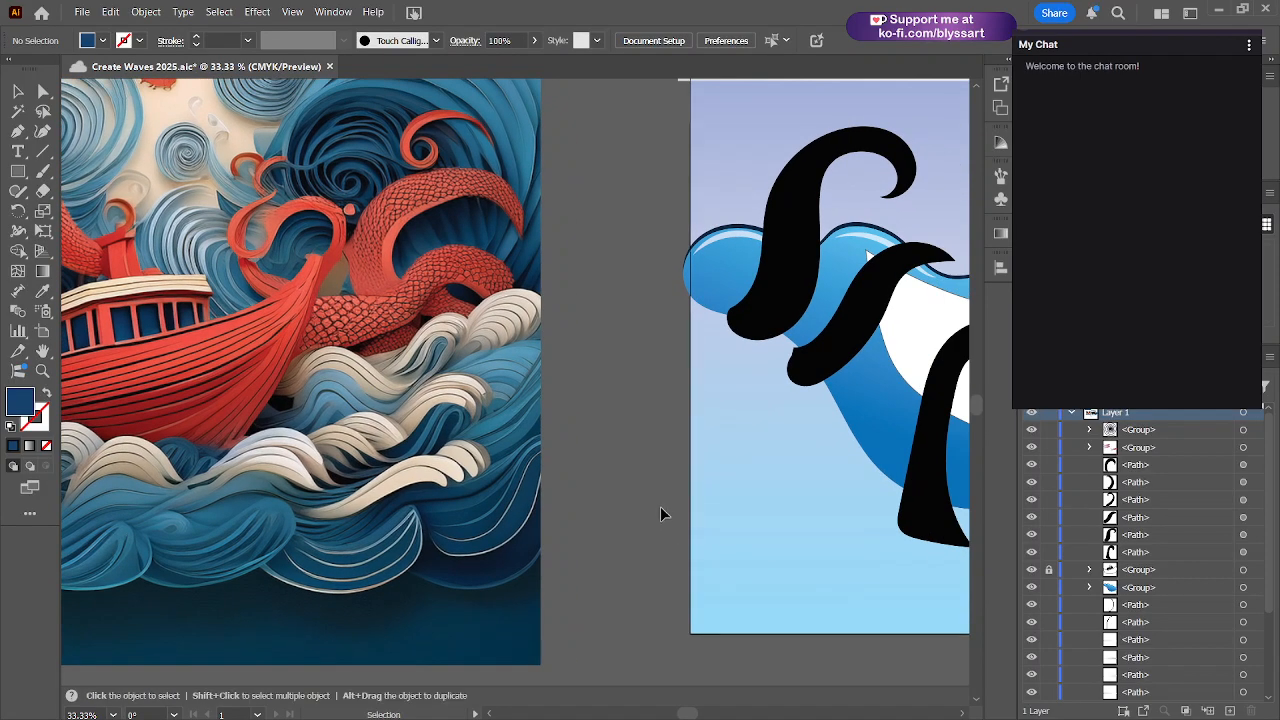
- Select the large dark-blue wave shape behind the big tentacle and save the document
left_click_drag(643, 454, 281, 444)
left_click_drag(429, 489, 380, 476)
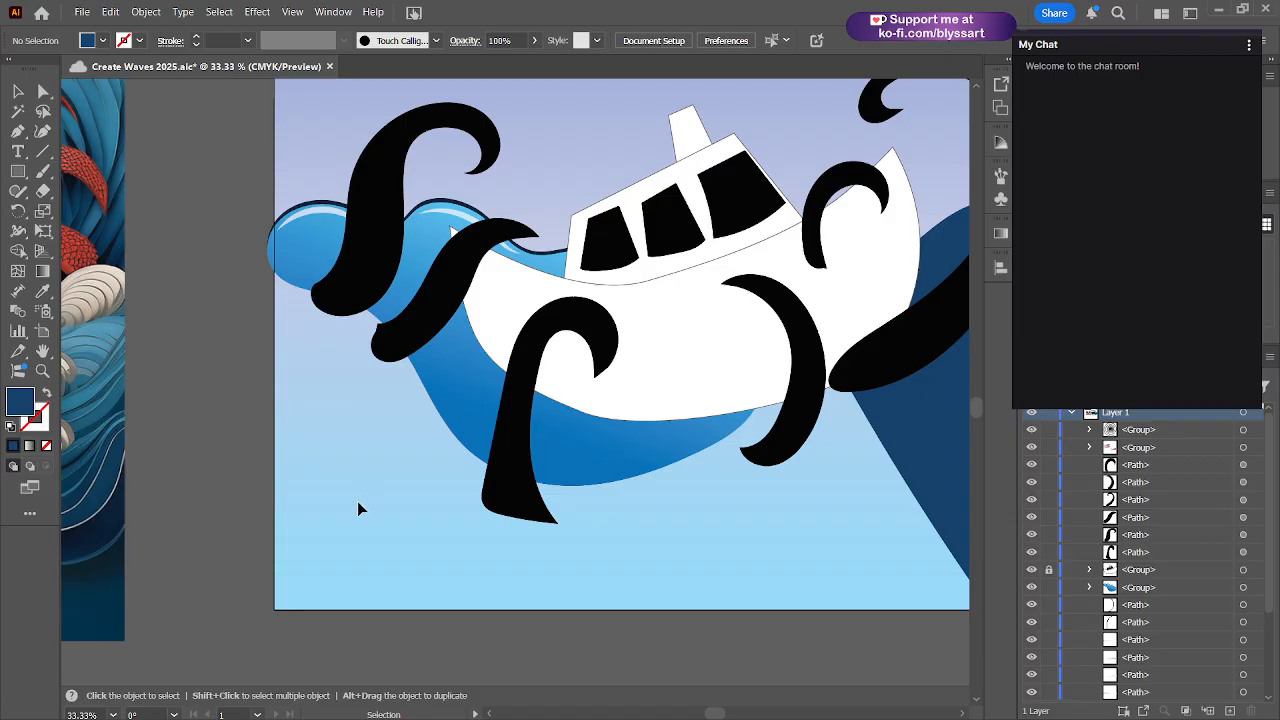
scroll(830, 642, "right", 5)
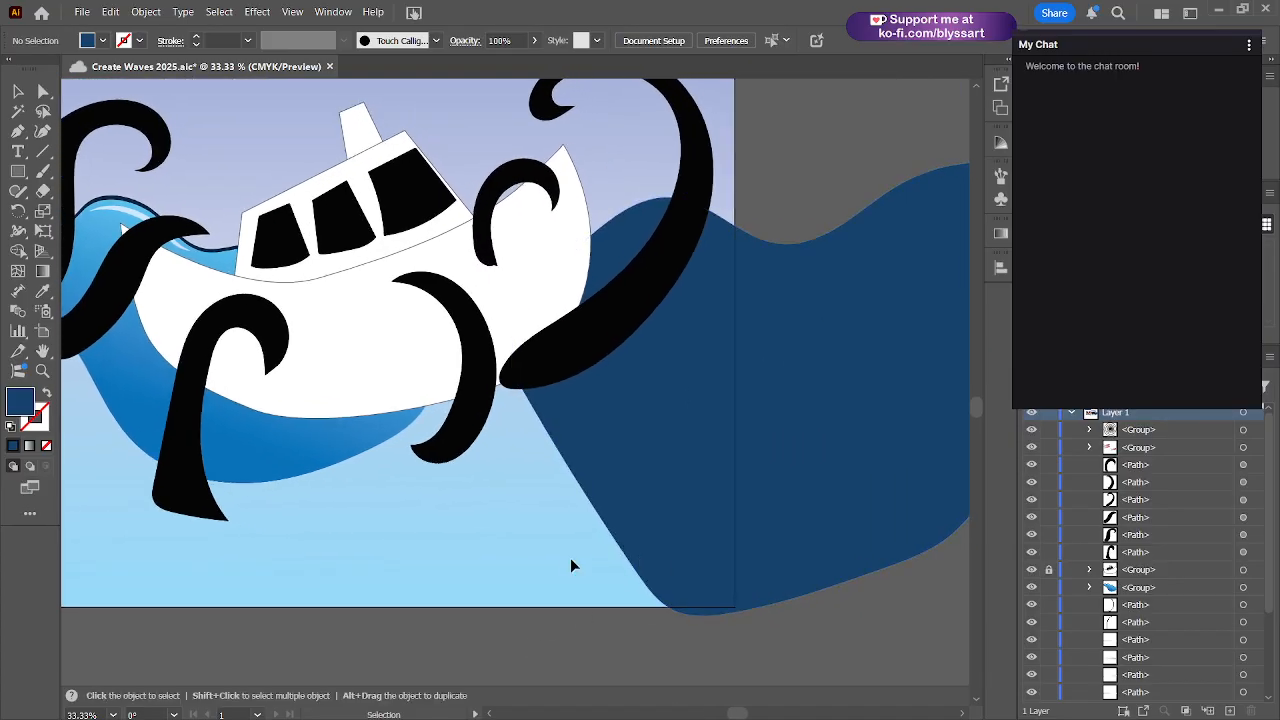
left_click_drag(571, 563, 440, 571)
left_click(647, 489)
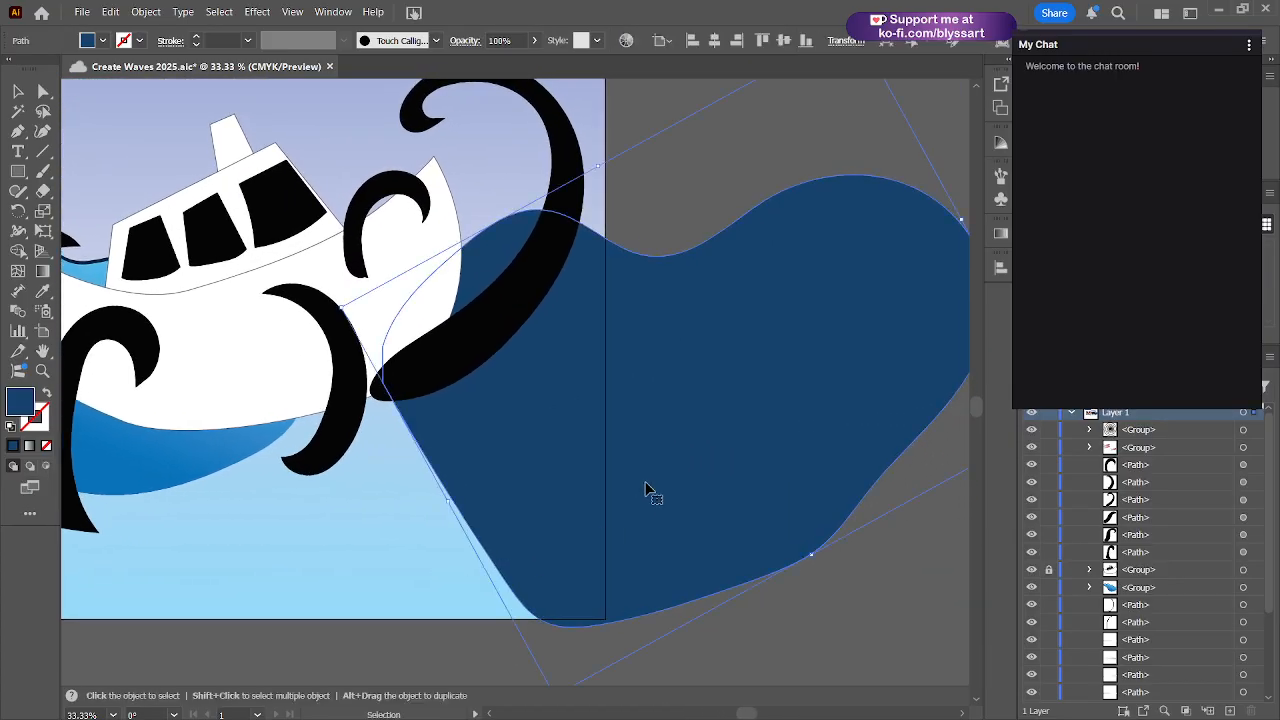
left_click_drag(874, 600, 806, 592)
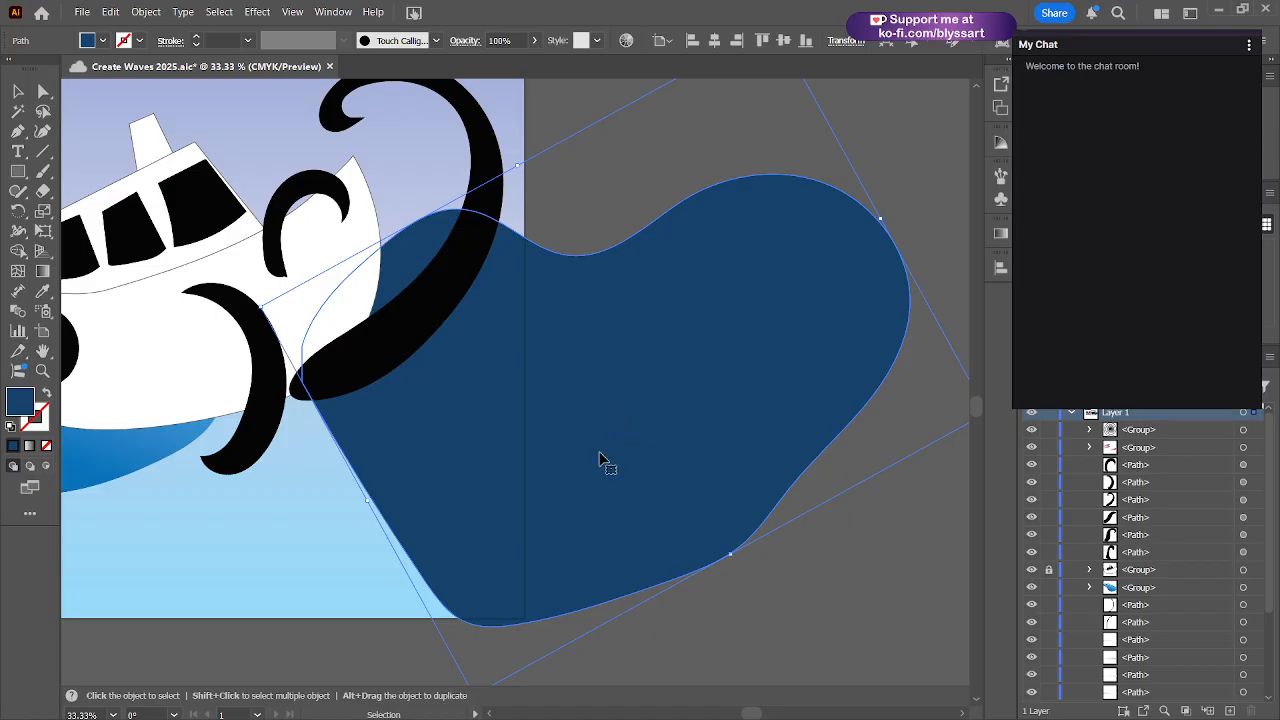
key("ctrl+s")
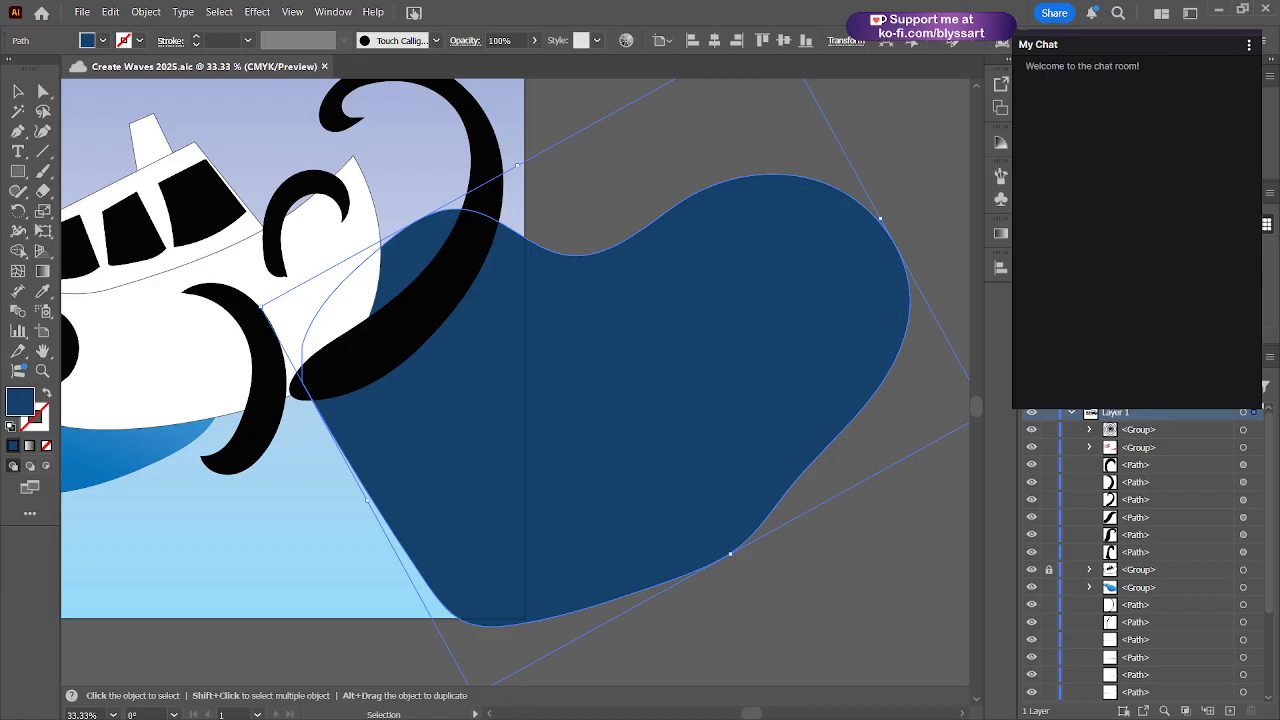
- Fill the wave behind the large tentacle with very dark navy and put a medium-blue copy of it in front
left_click(1090, 260)
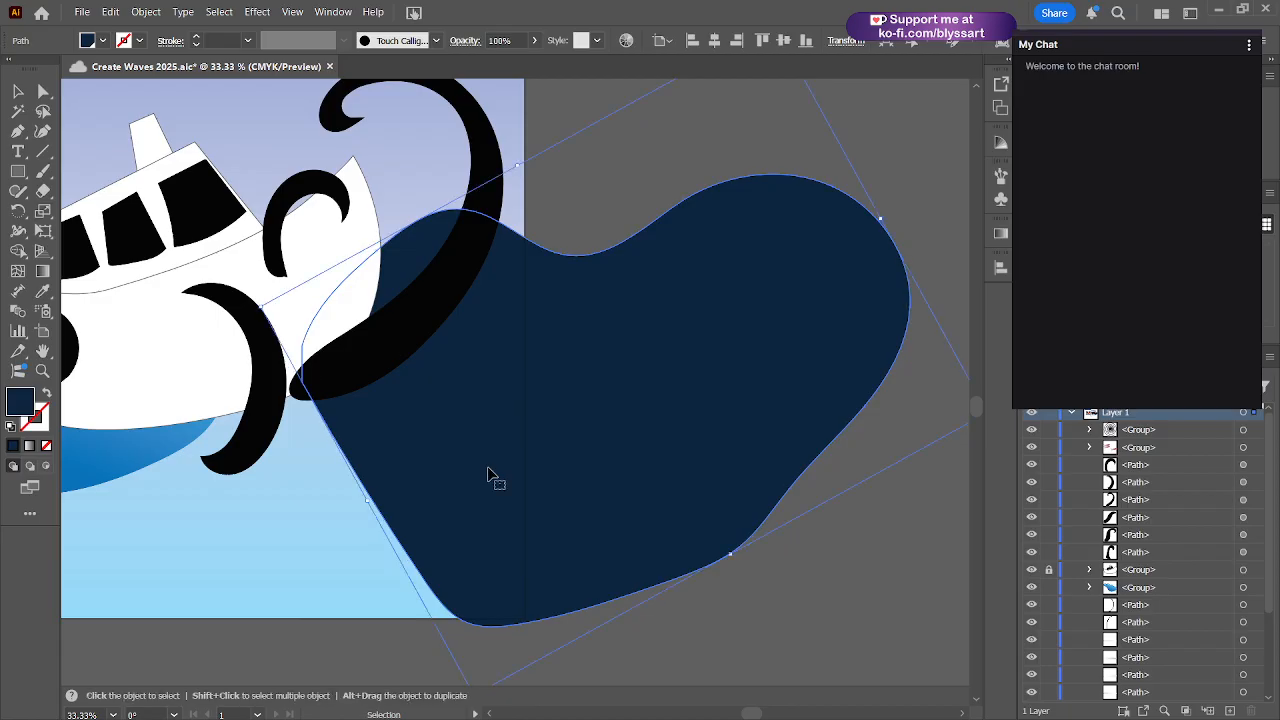
key("a")
key("v")
left_click(1130, 262)
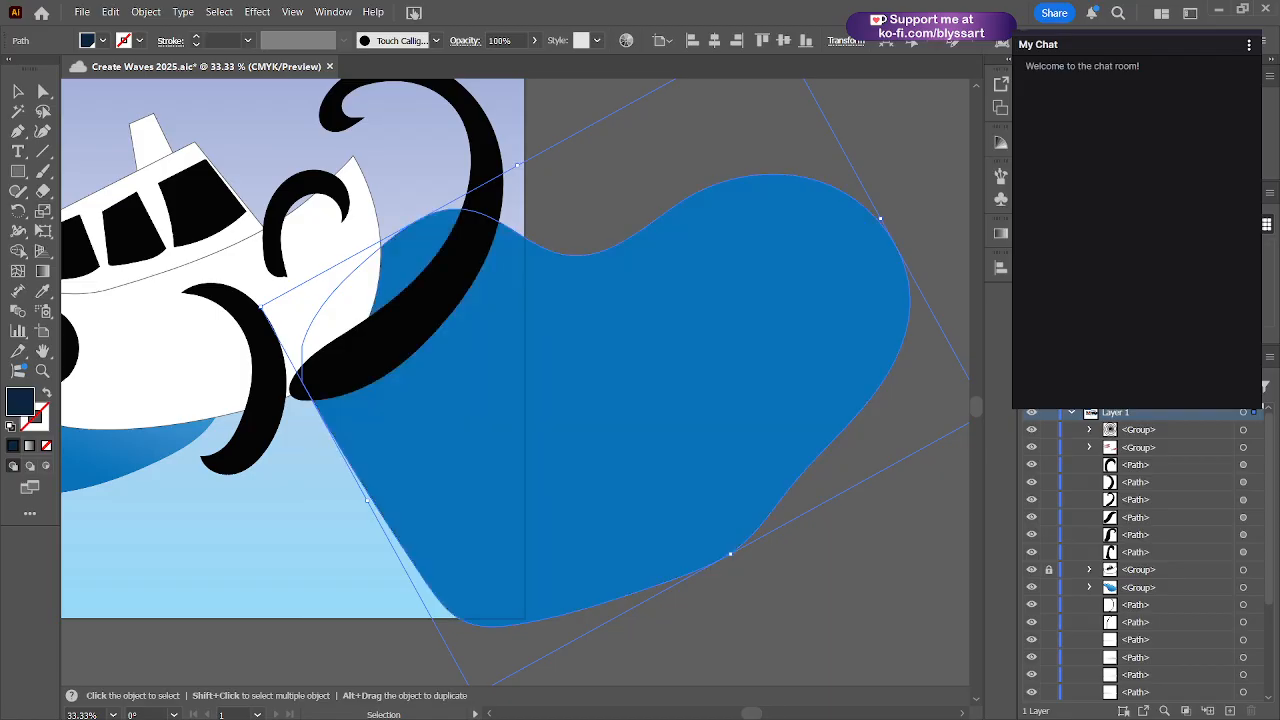
left_click(901, 558)
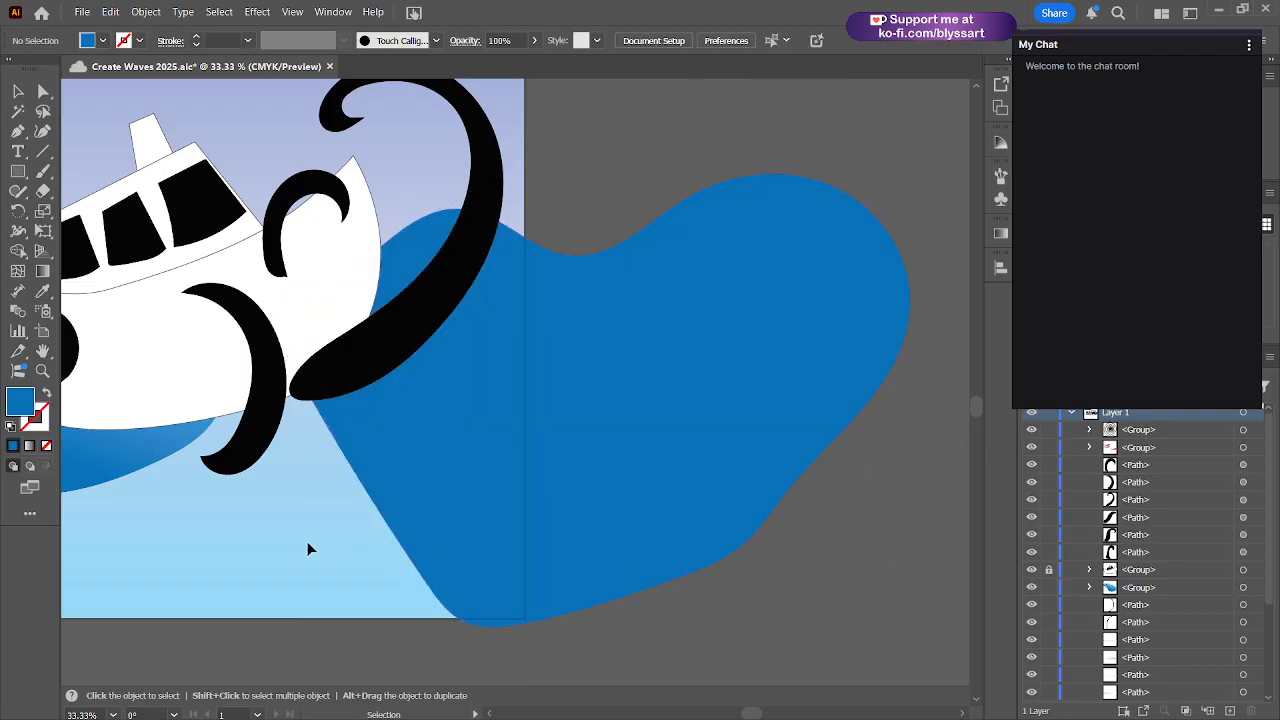
- Shift the medium-blue wave copy slightly downward so the navy shape edges its crest as a thin outline
left_click_drag(264, 554, 459, 525)
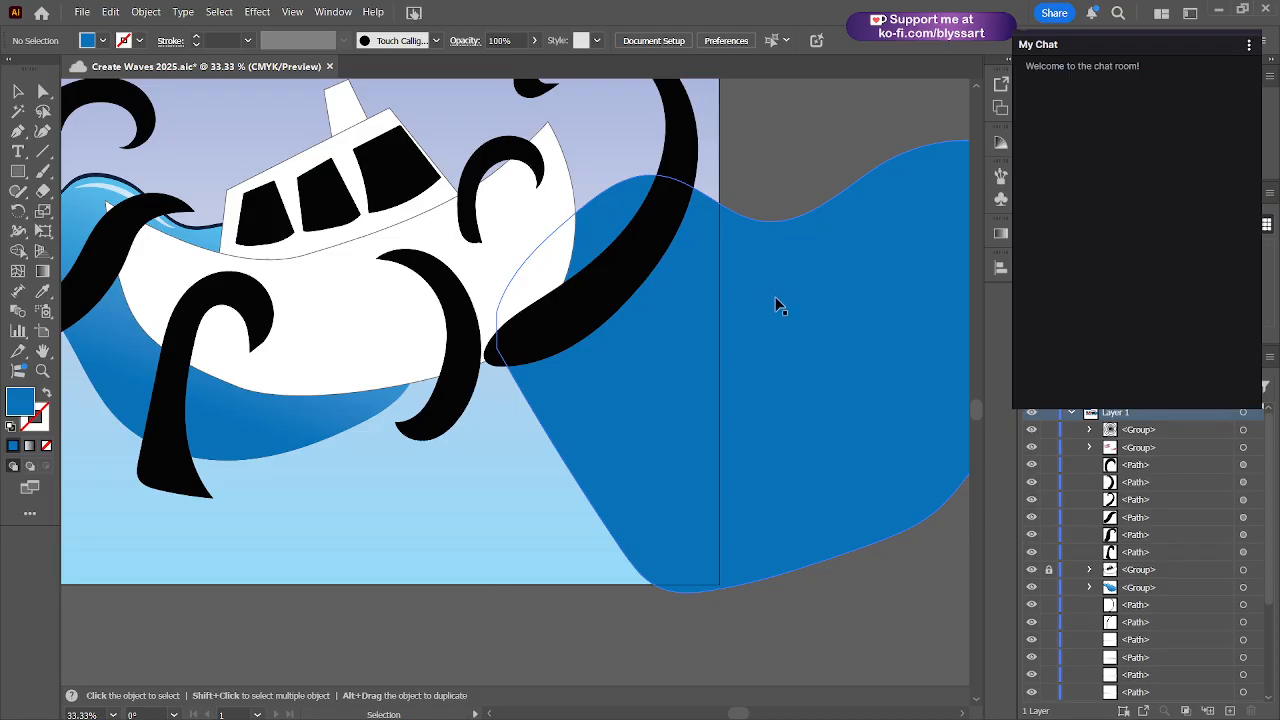
left_click(810, 355)
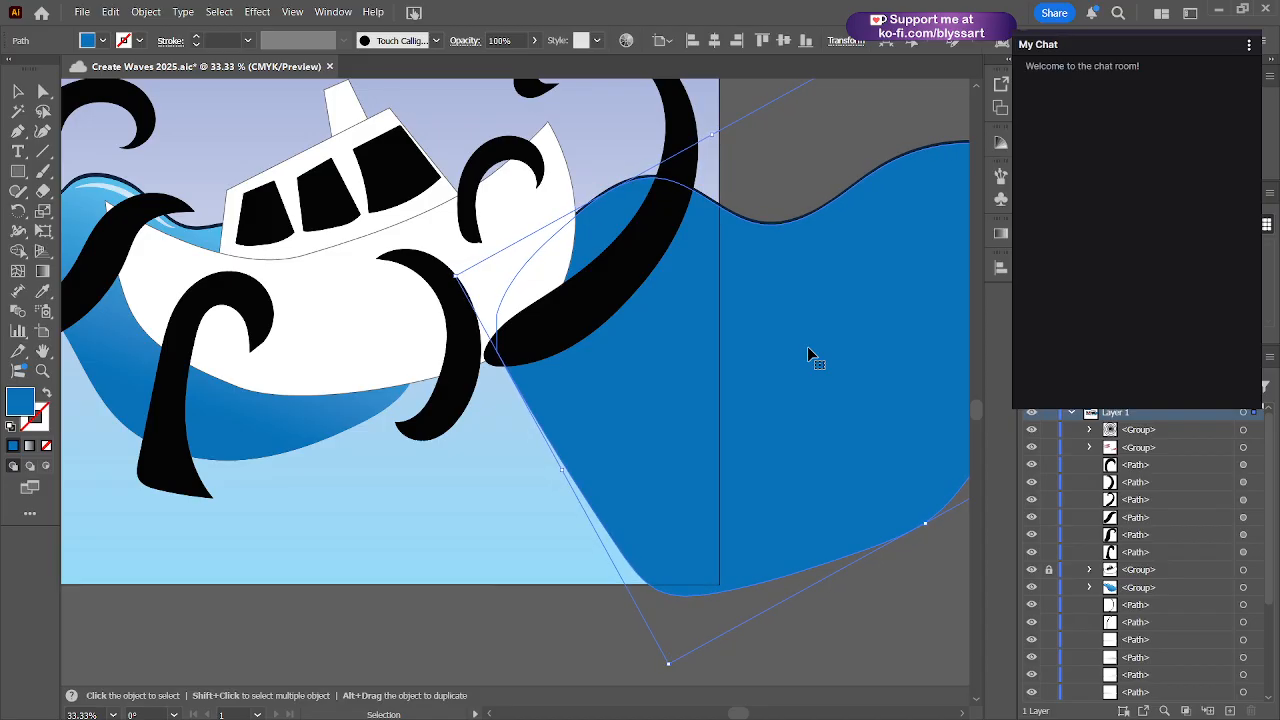
left_click(814, 136)
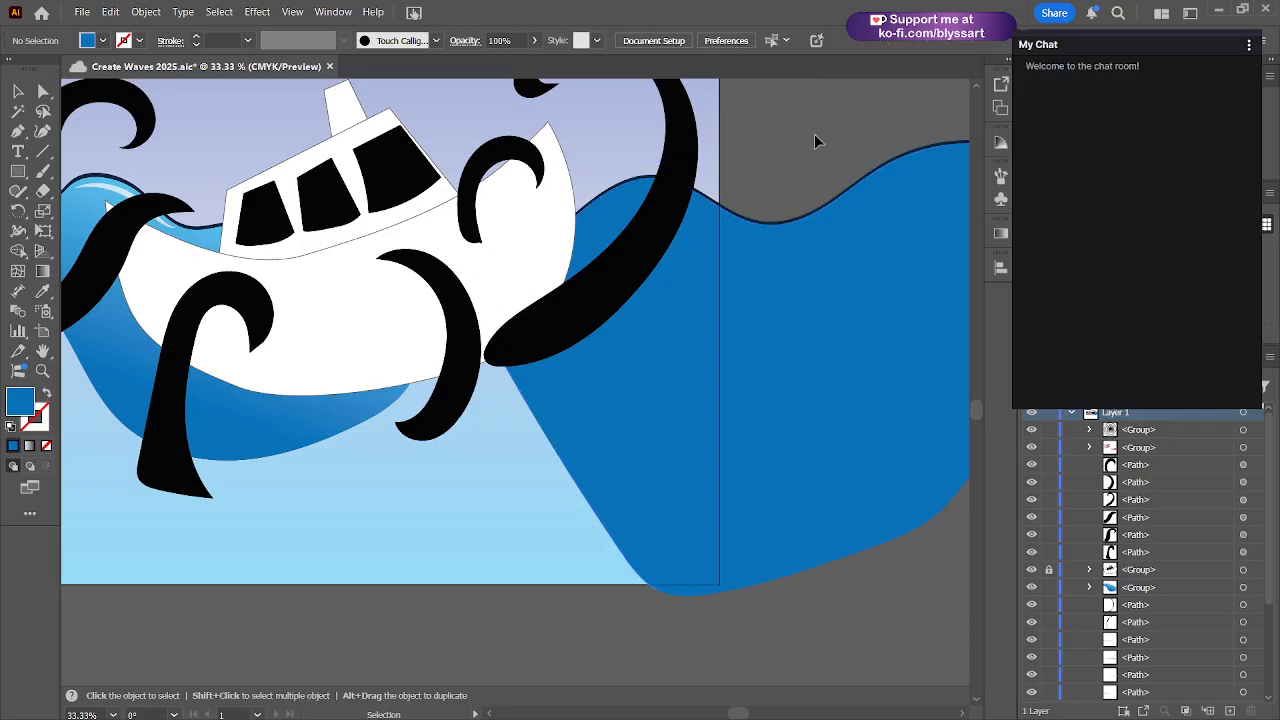
- Fill the front wave with a linear gradient running from light blue at the crest to medium blue at the base, slightly tilted
left_click(762, 401)
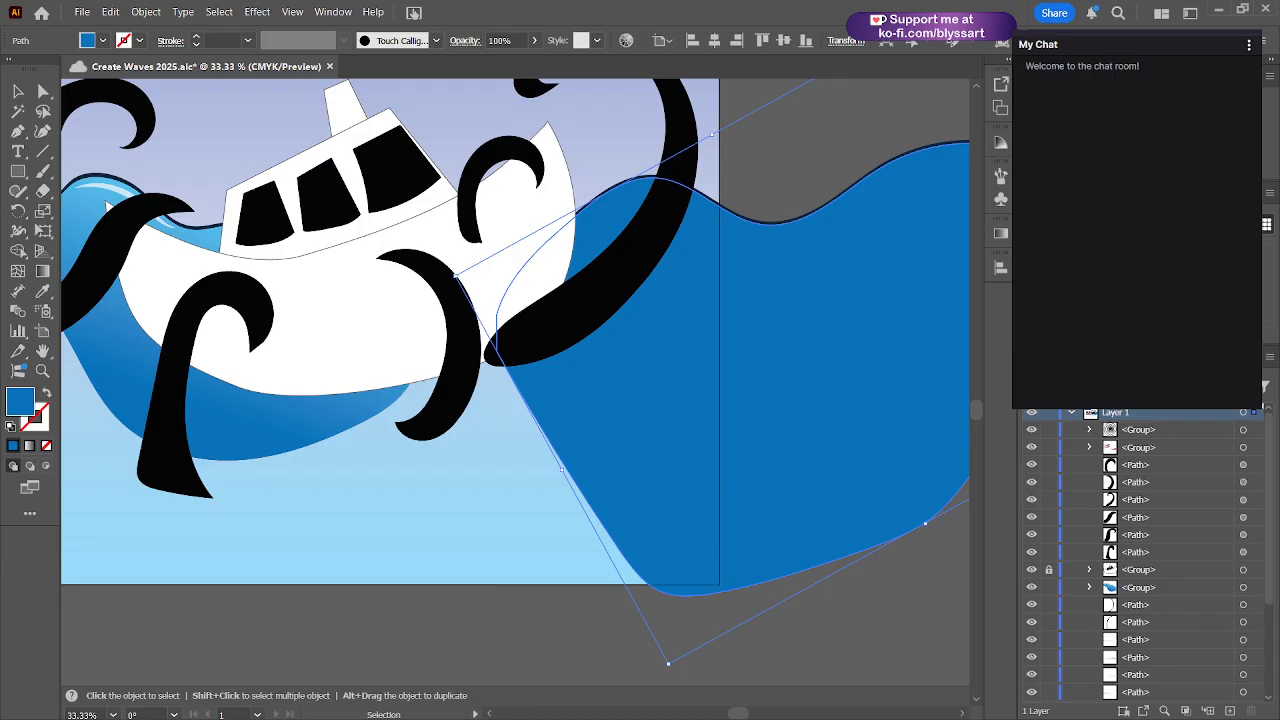
key("period")
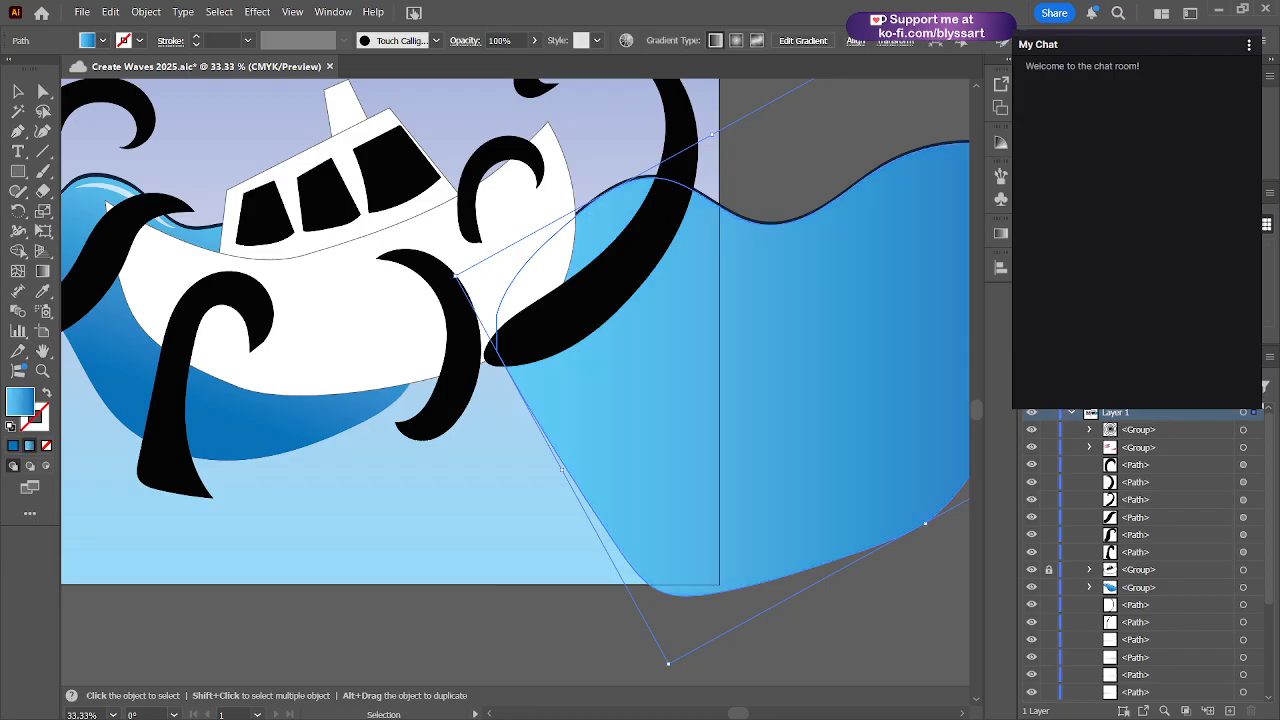
key("g")
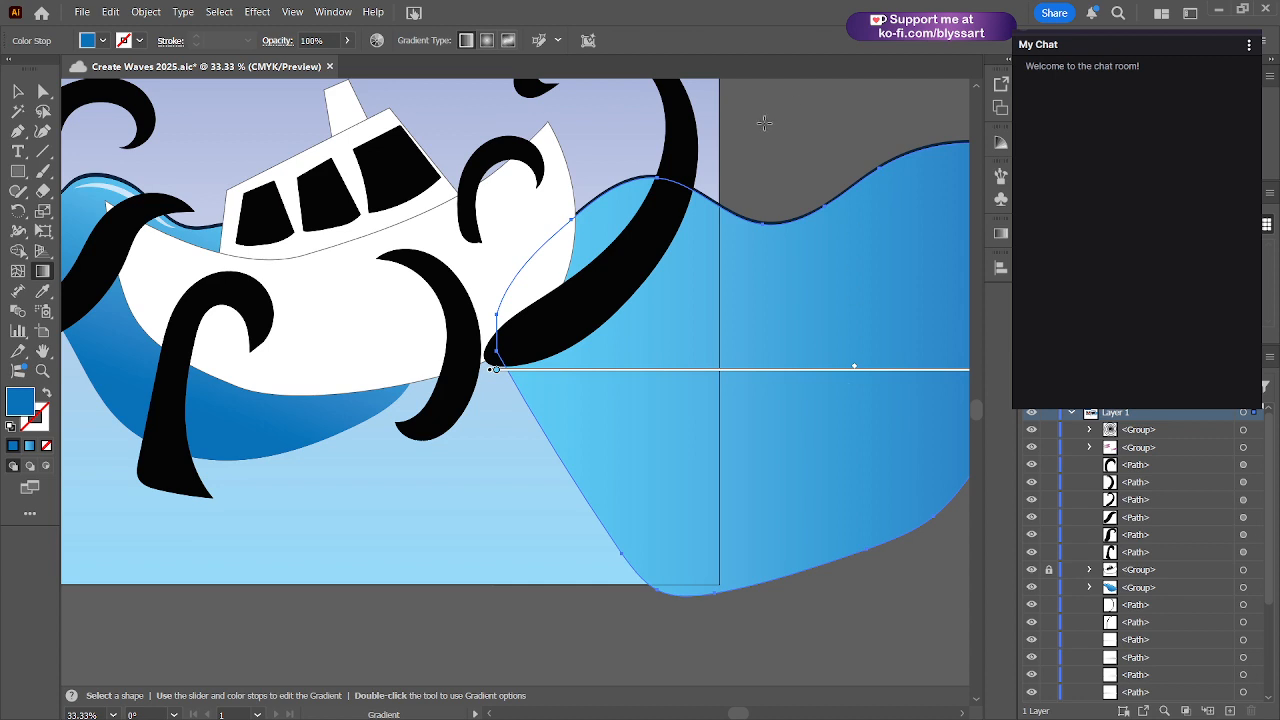
mouse_move(765, 120)
left_mouse_down()
mouse_move(784, 500)
mouse_move(686, 536)
mouse_move(672, 572)
mouse_move(754, 586)
mouse_move(669, 571)
mouse_move(625, 588)
mouse_move(586, 574)
mouse_move(598, 566)
mouse_move(578, 594)
left_mouse_up()
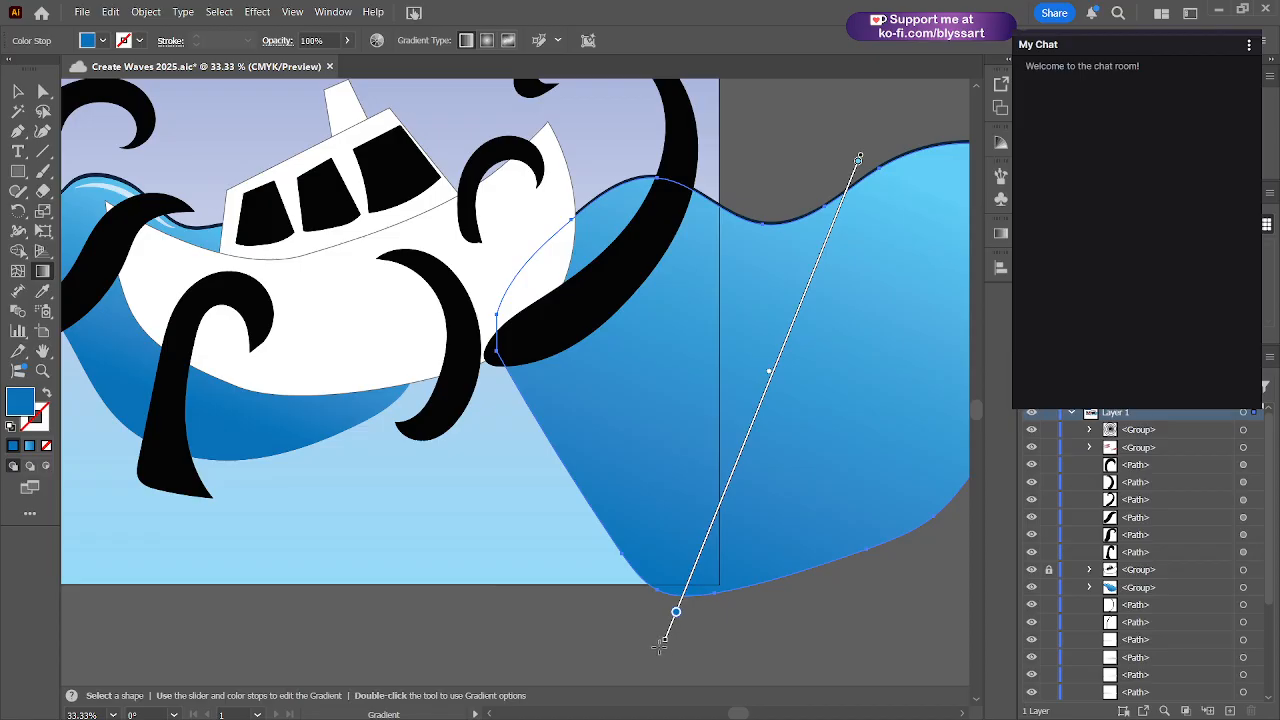
left_click_drag(659, 643, 717, 660)
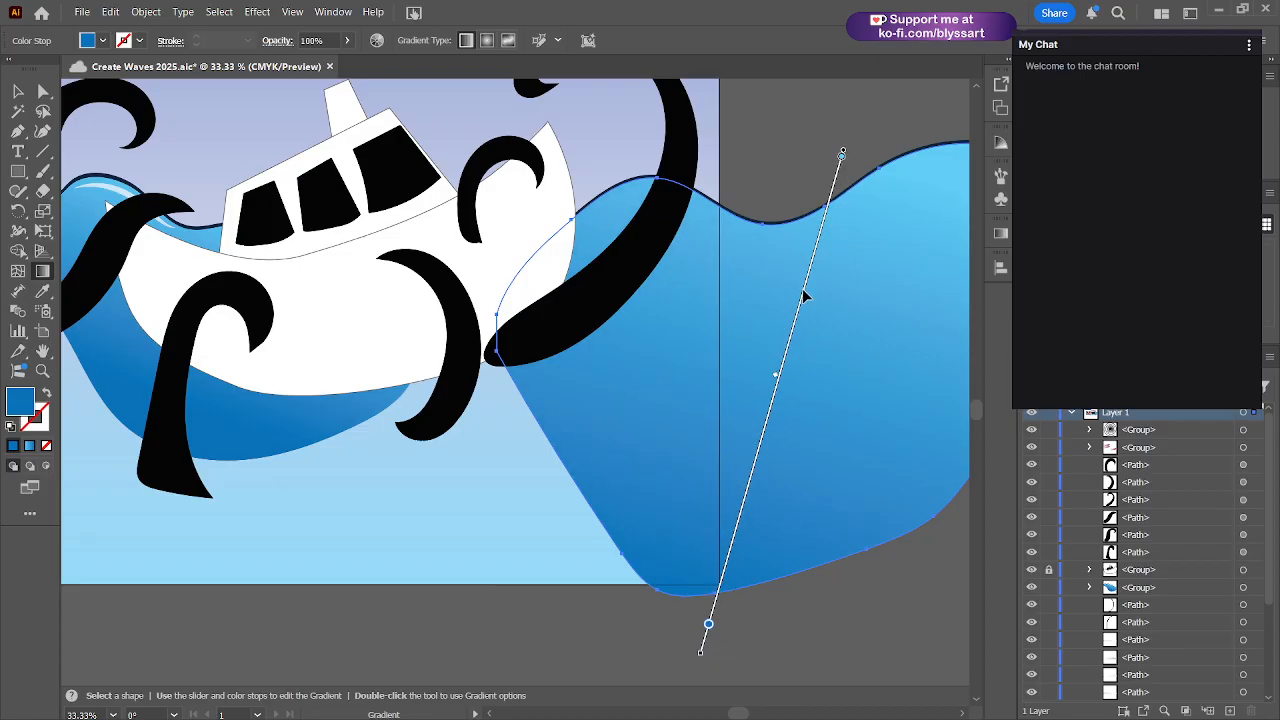
left_click_drag(803, 290, 702, 260)
mouse_move(701, 655)
left_mouse_down()
mouse_move(745, 653)
mouse_move(733, 660)
left_mouse_up()
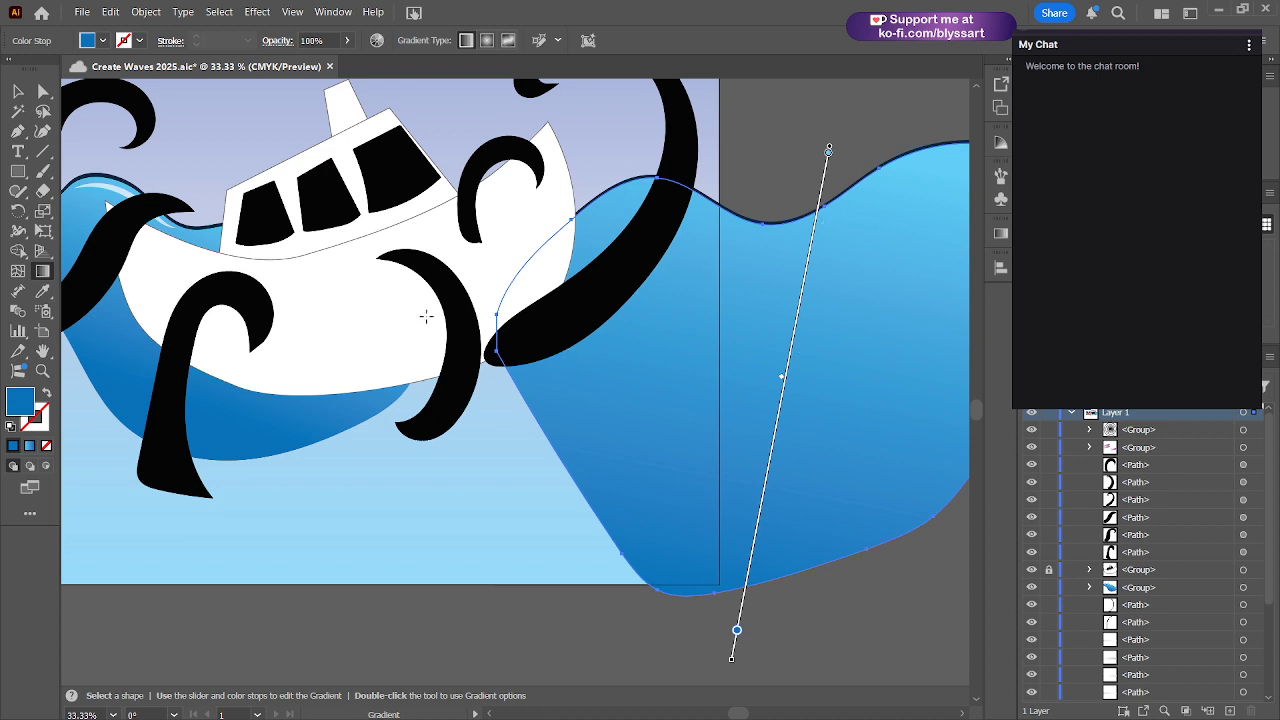
left_click(17, 92)
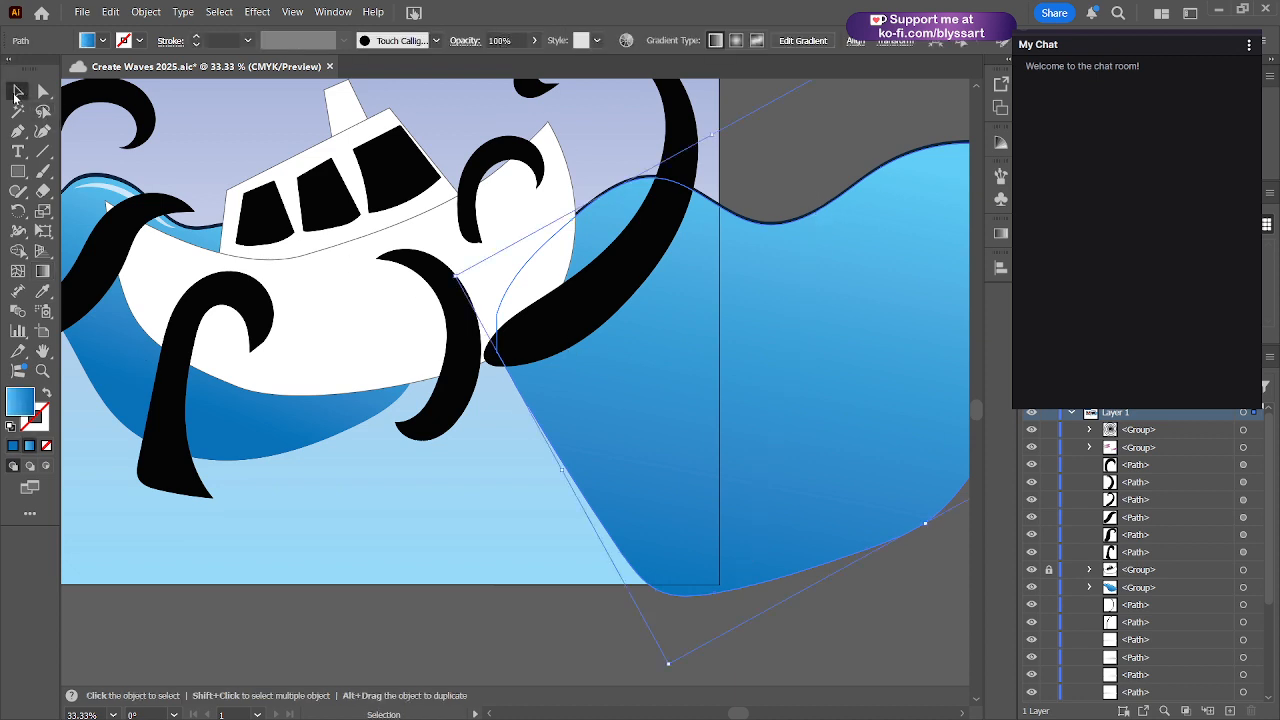
left_click(531, 619)
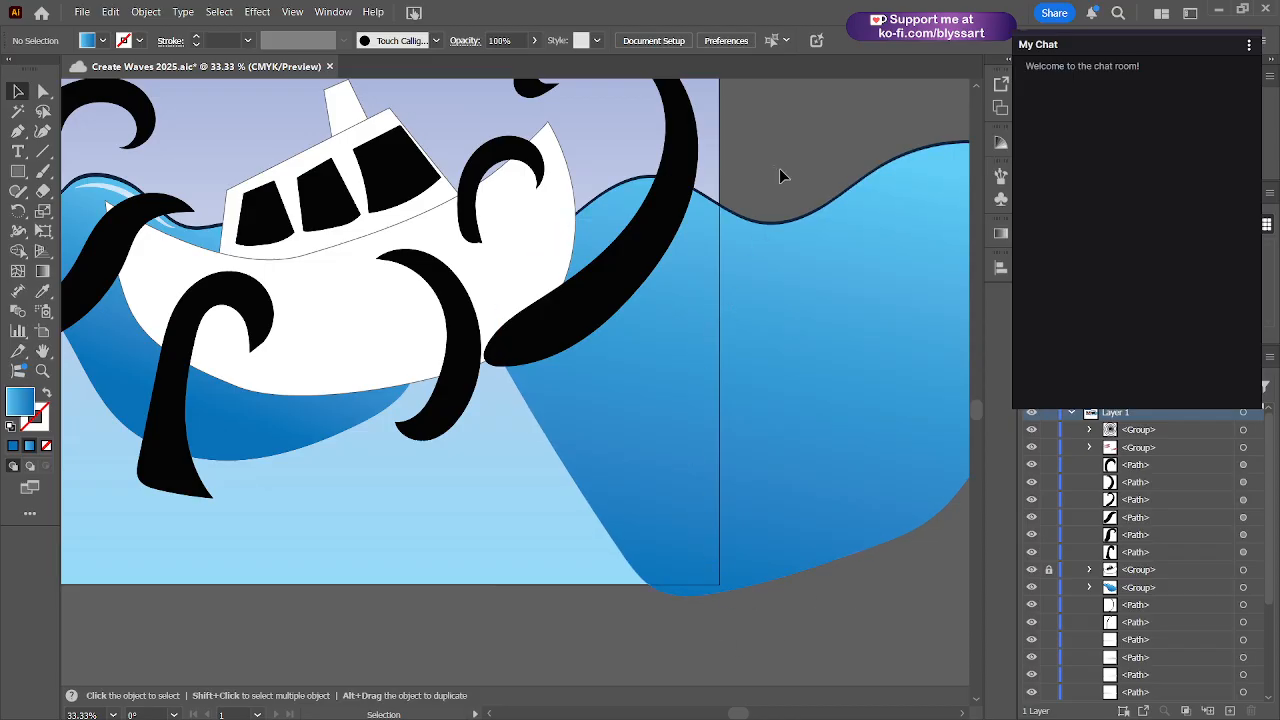
- Group the gradient wave with its navy backing shape and open the group in isolation mode
left_click(814, 490)
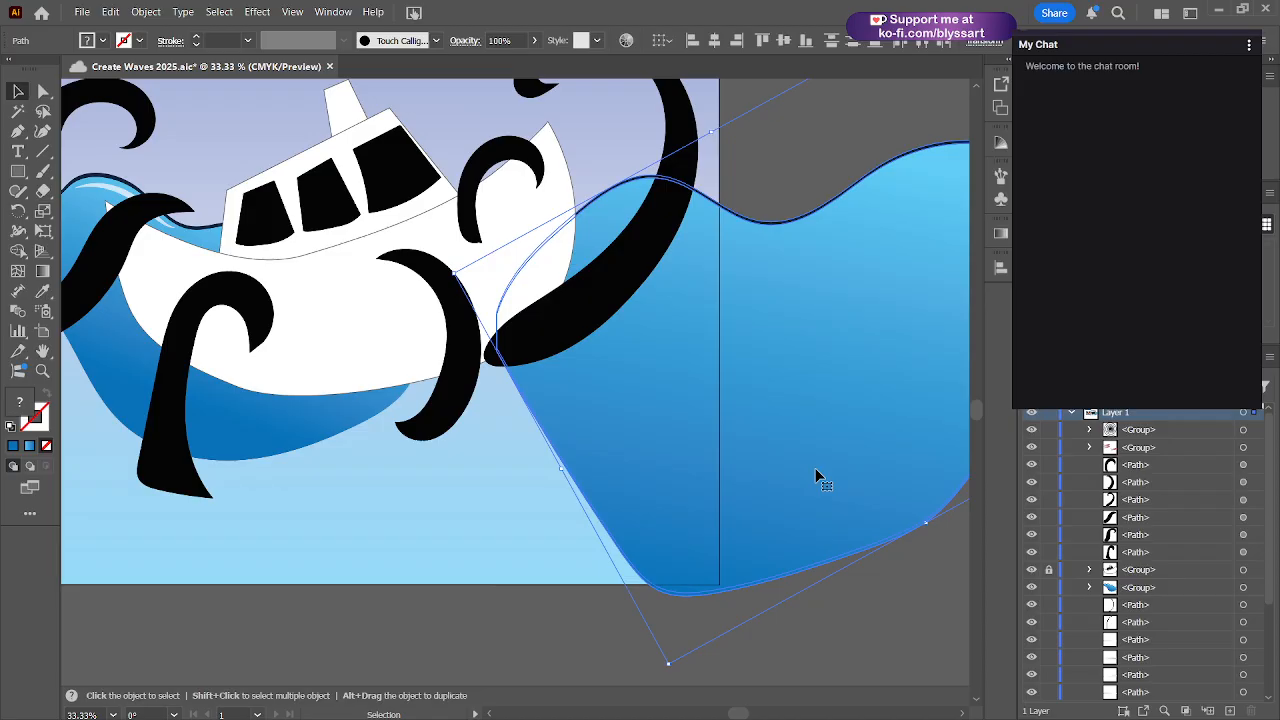
key("ctrl+g")
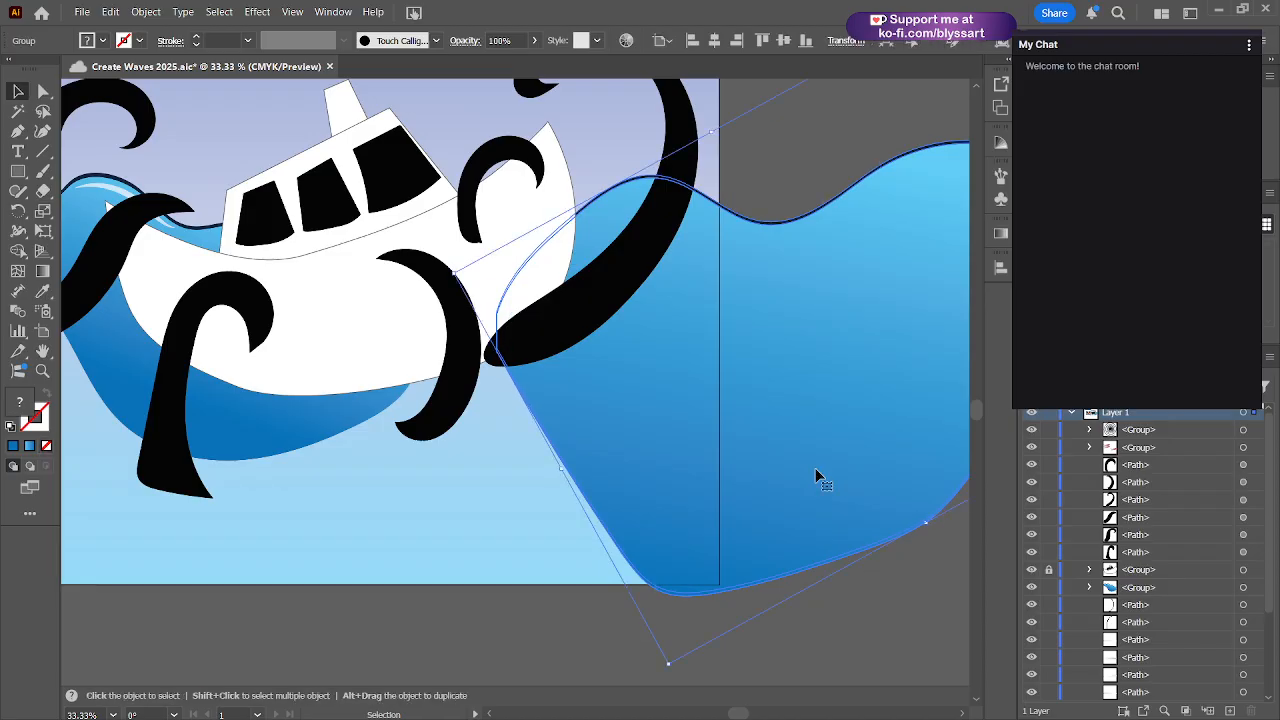
double_click(802, 404)
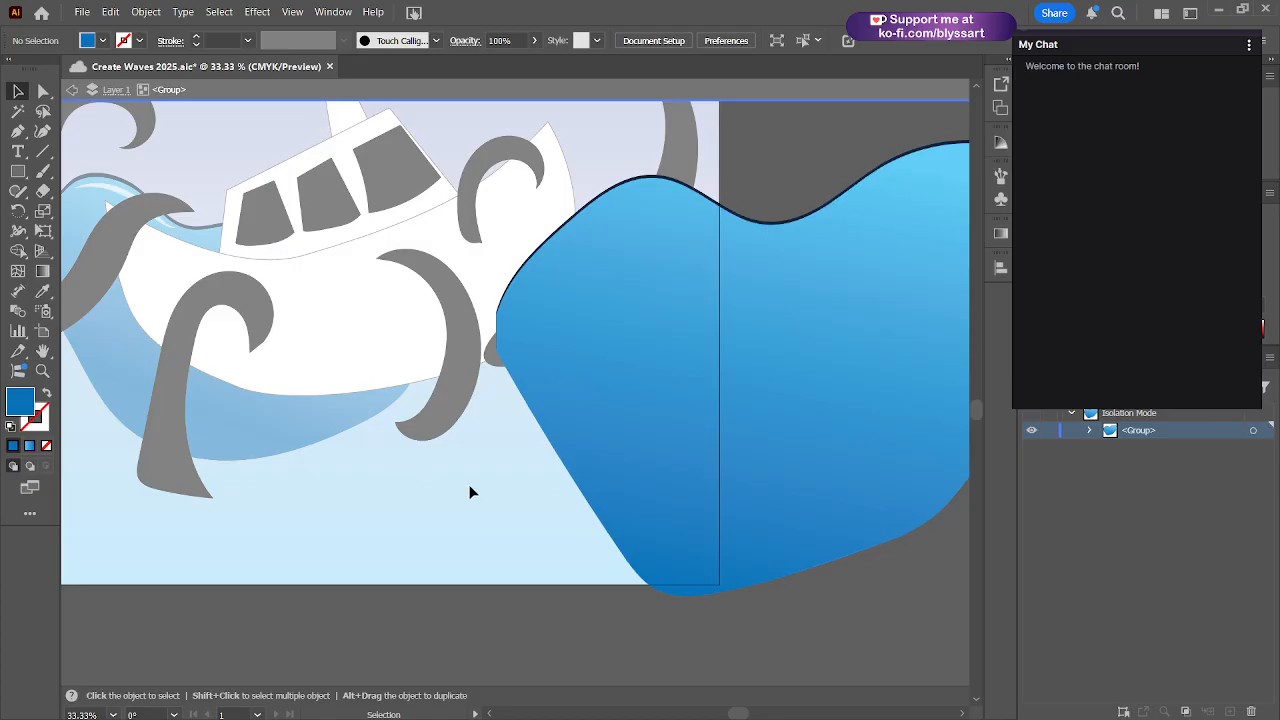
- Paint a short curved highlight stroke just below the wave's first crest and give it a width profile tapered at both ends
key("b")
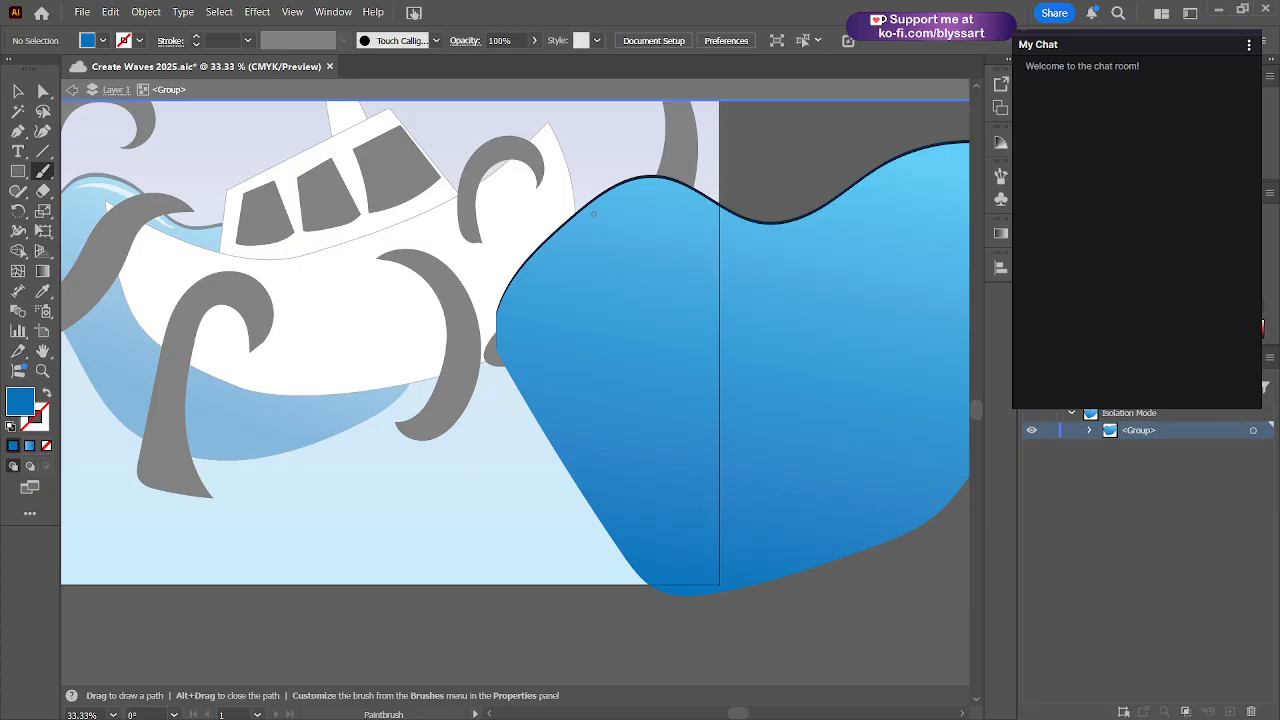
left_click_drag(594, 213, 660, 190)
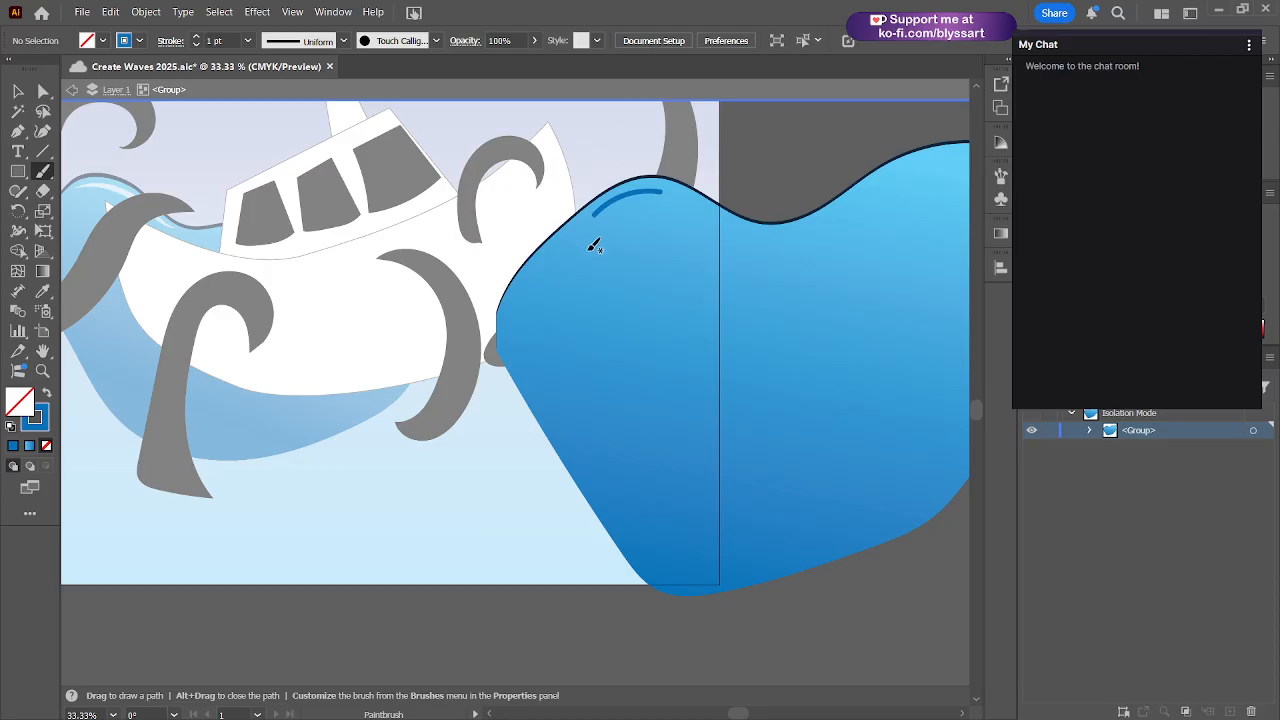
key("v")
left_click(644, 199)
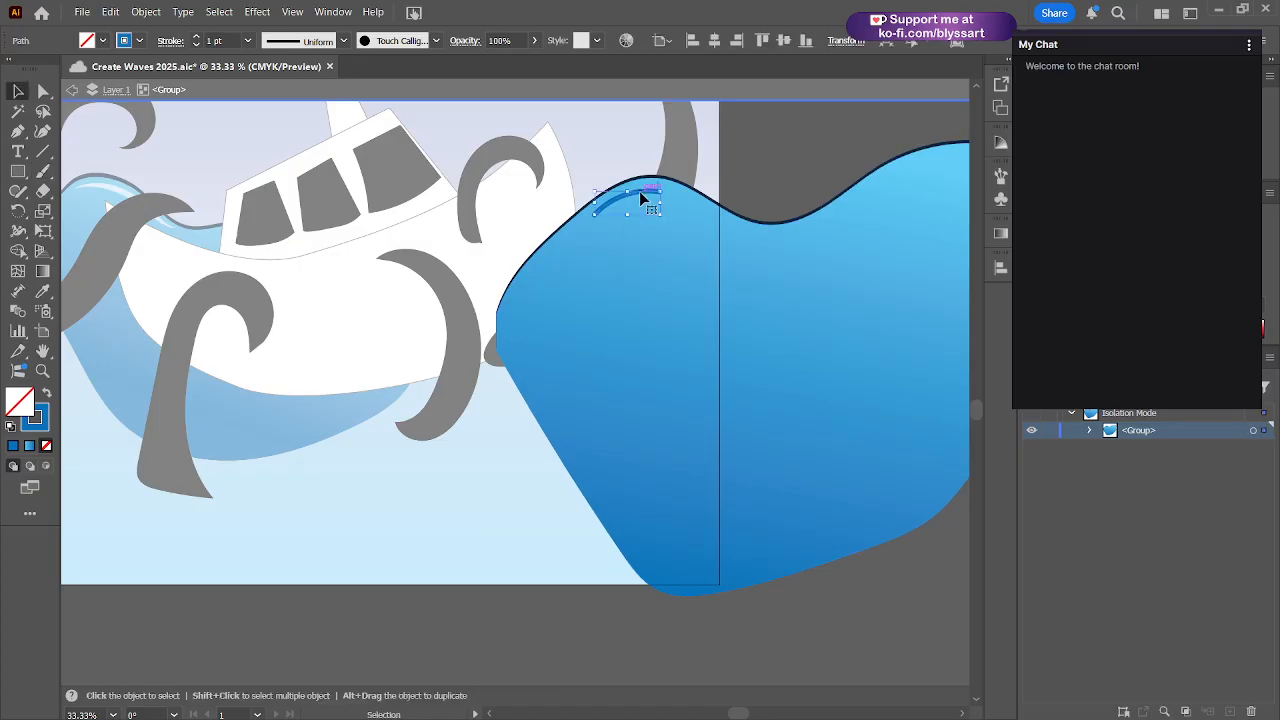
left_click(342, 41)
left_click(320, 102)
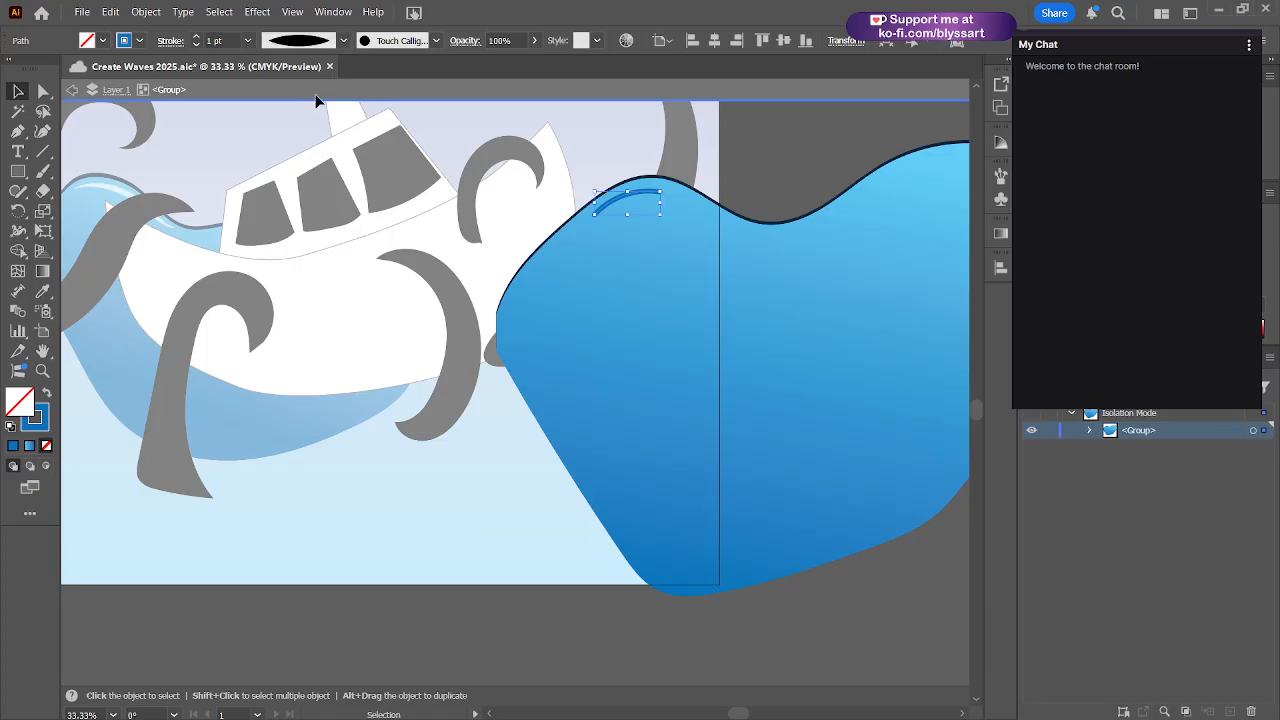
- Change the highlight stroke's brush to Basic and raise its weight to 16 pt
left_click(436, 41)
left_click(378, 108)
left_click(196, 38)
left_click(196, 38)
left_click(196, 38)
left_click(196, 38)
left_click(196, 38)
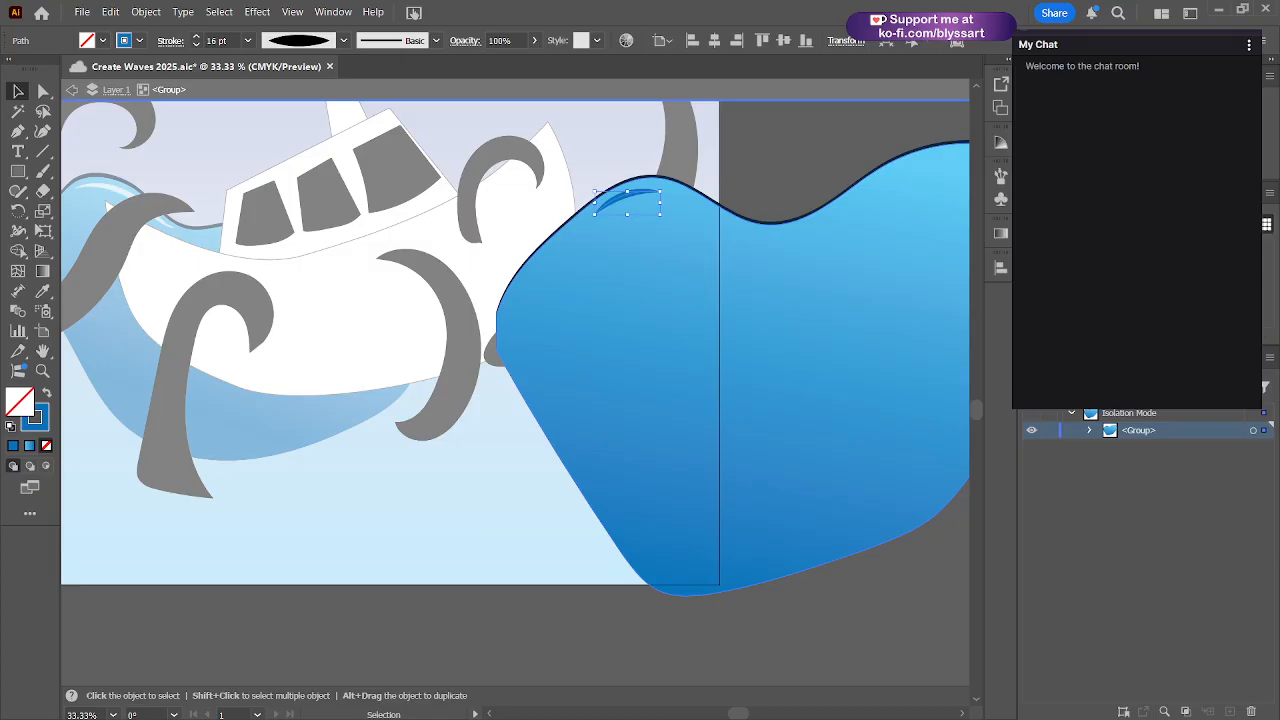
- Give the crest highlight a white stroke with no fill
key("comma")
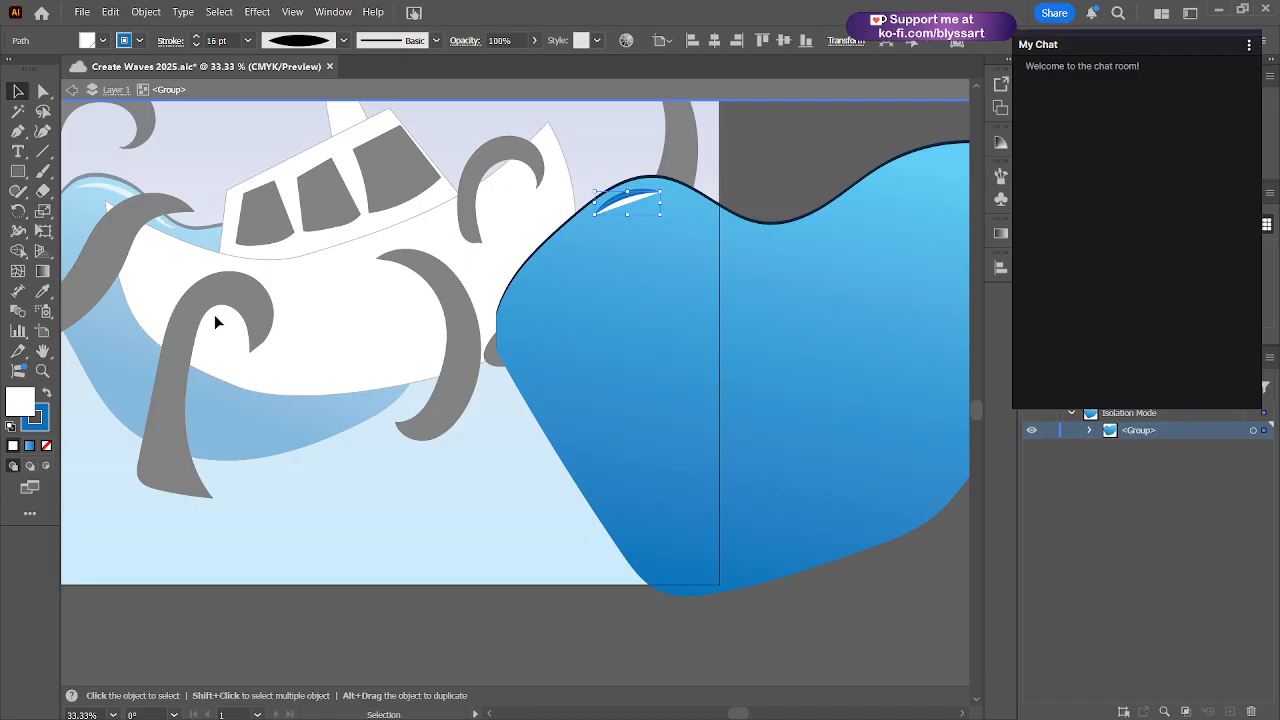
key("slash")
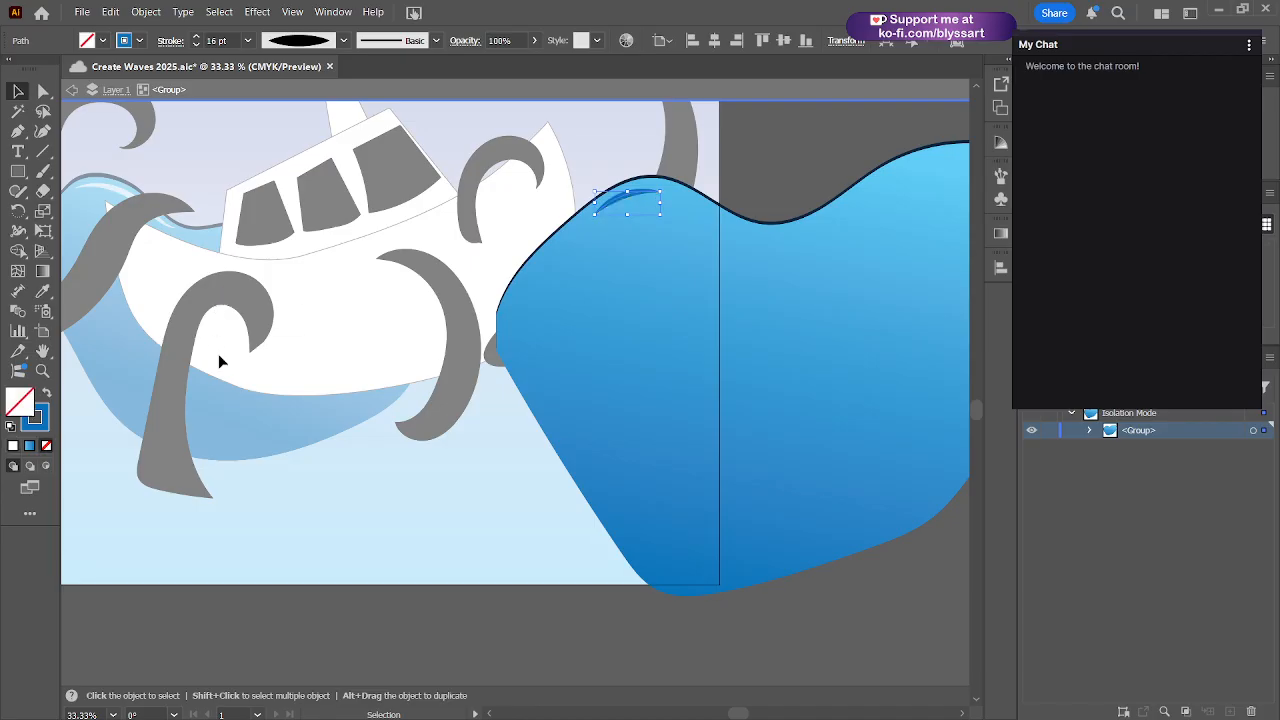
key("x")
left_click(1055, 246)
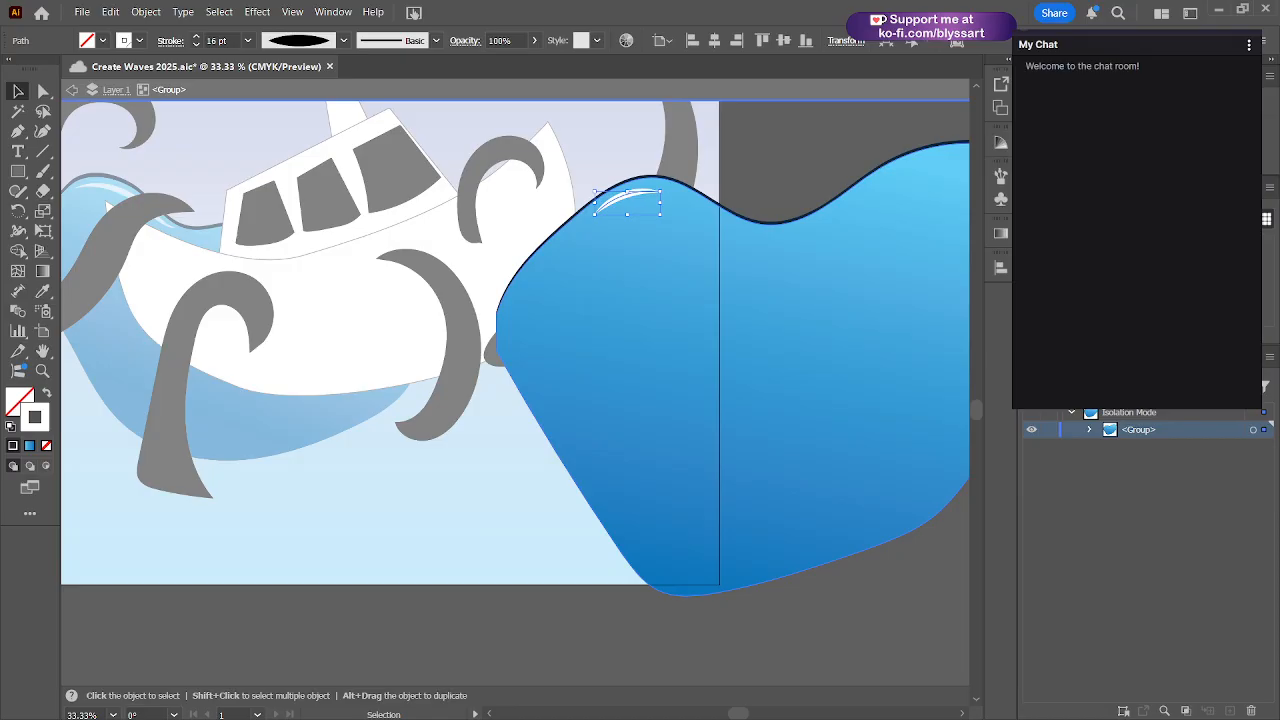
- Reduce the highlight's opacity to 70% and leave the wave group's isolation mode
type("44")
key("Return")
left_click_drag(500, 59, 505, 59)
key("Up")
key("Up")
key("Up")
key("Up")
key("Return")
double_click(754, 180)
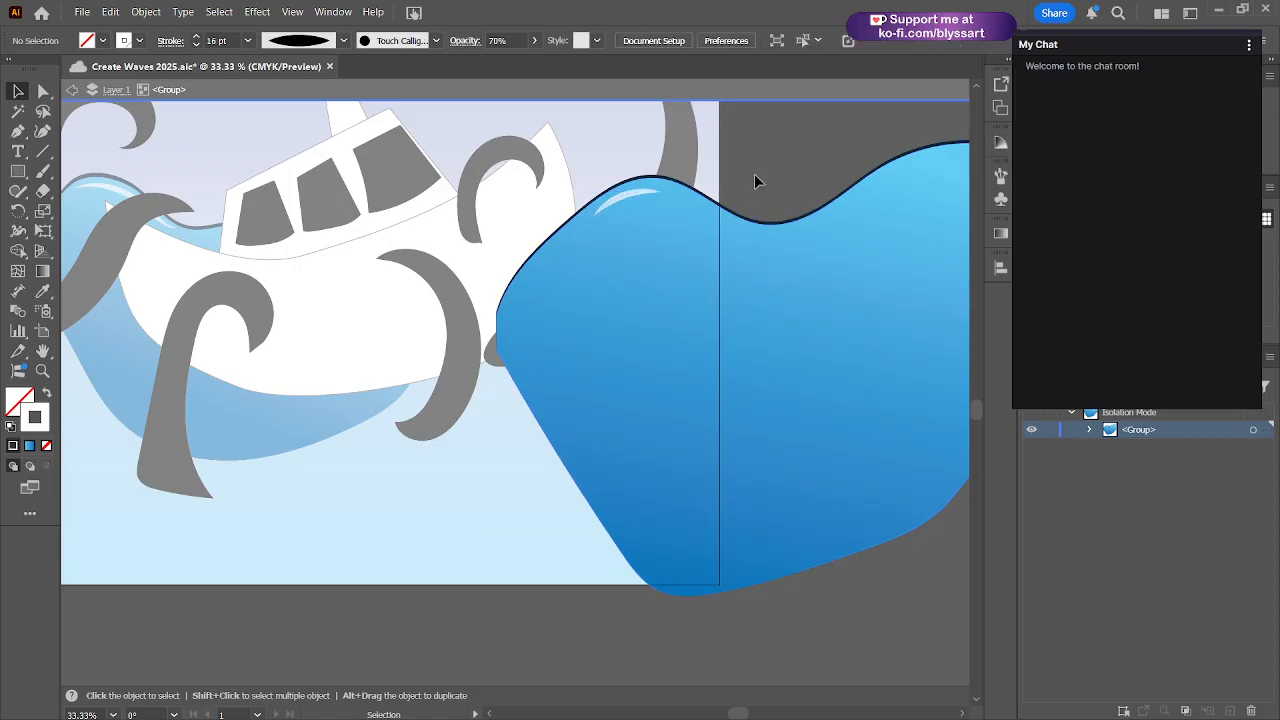
- Reopen the wave group, adjust the highlight's size and angle to follow the crest, and reselect the whole group
left_click(624, 205)
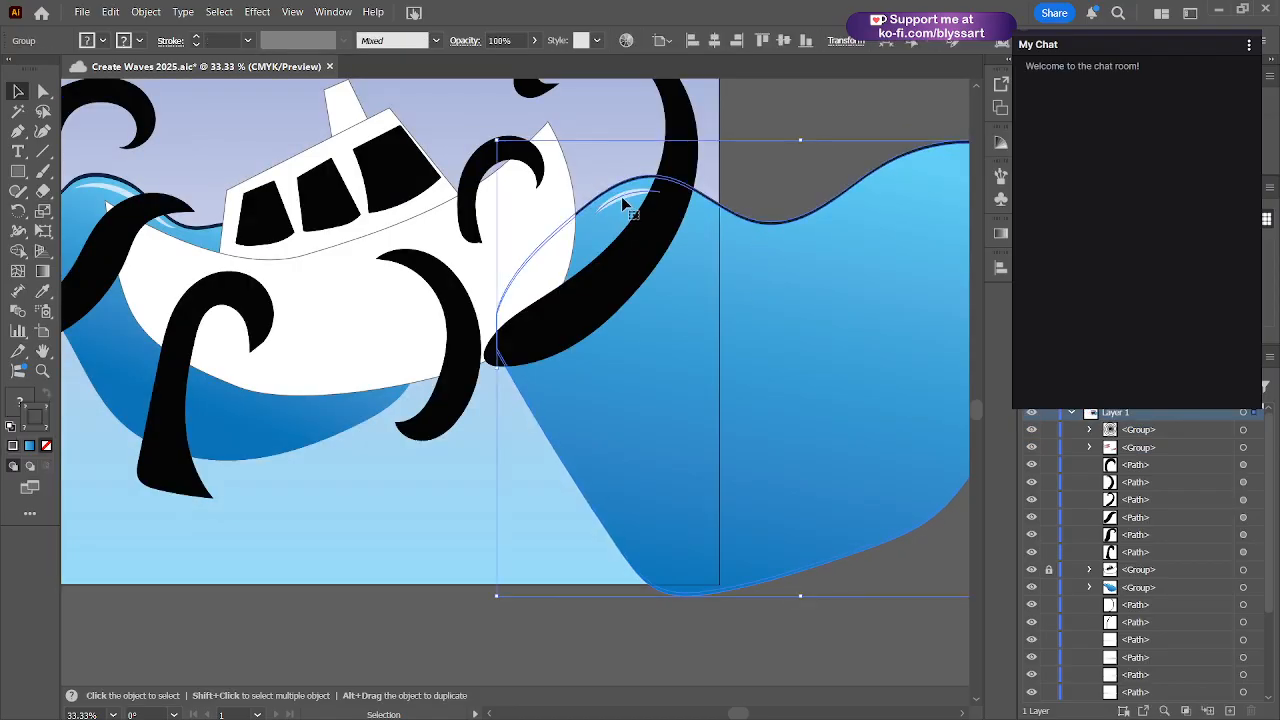
double_click(624, 205)
left_click(624, 205)
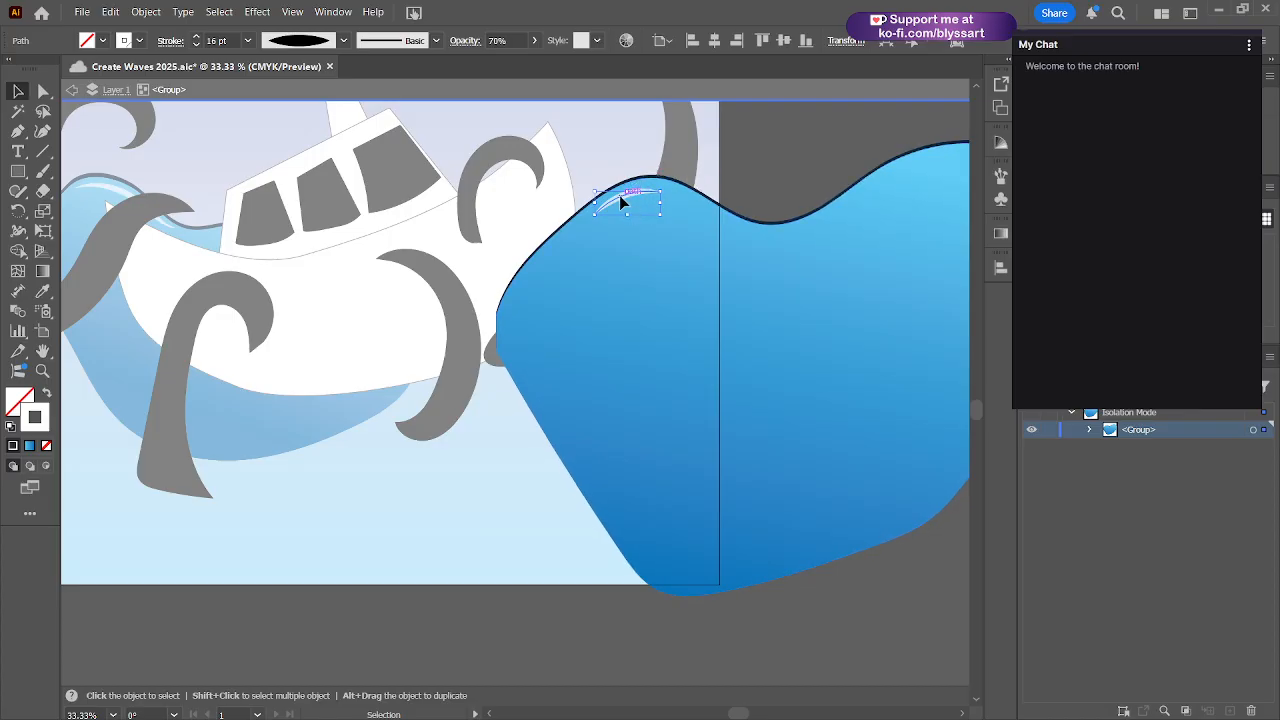
mouse_move(622, 201)
left_mouse_down()
mouse_move(663, 189)
mouse_move(622, 204)
mouse_move(619, 194)
left_mouse_up()
double_click(762, 160)
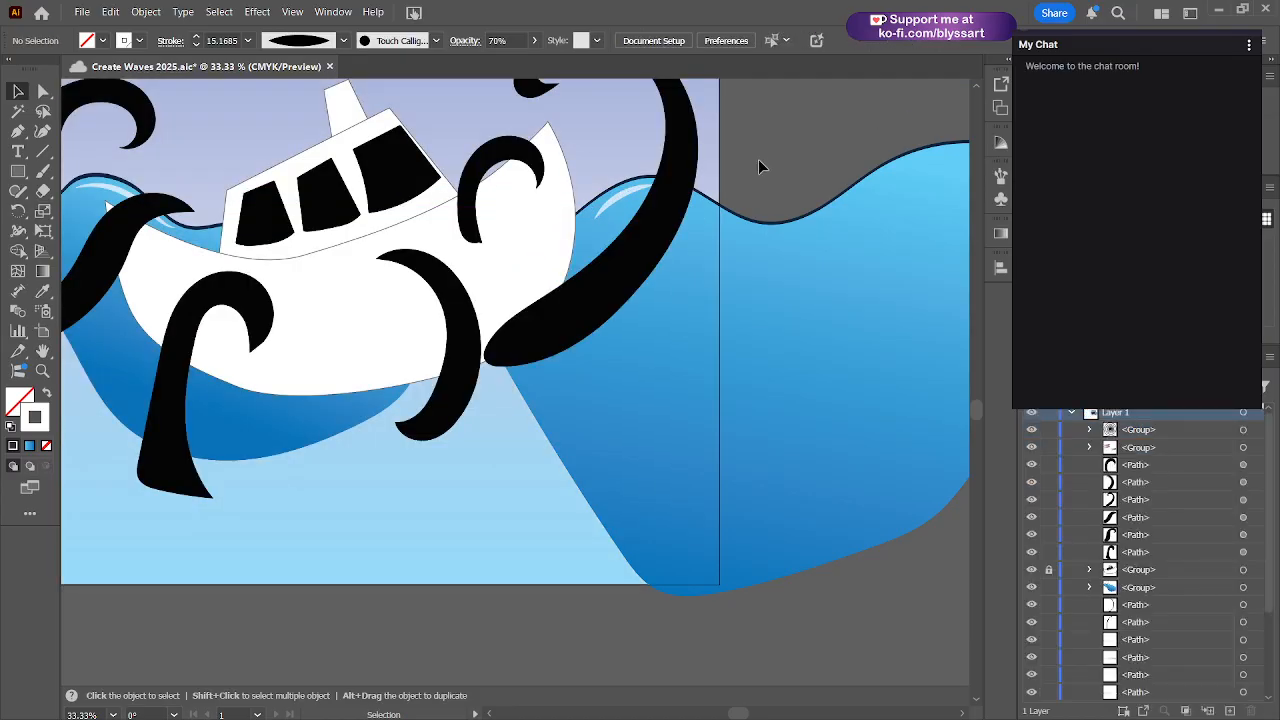
left_click(617, 204)
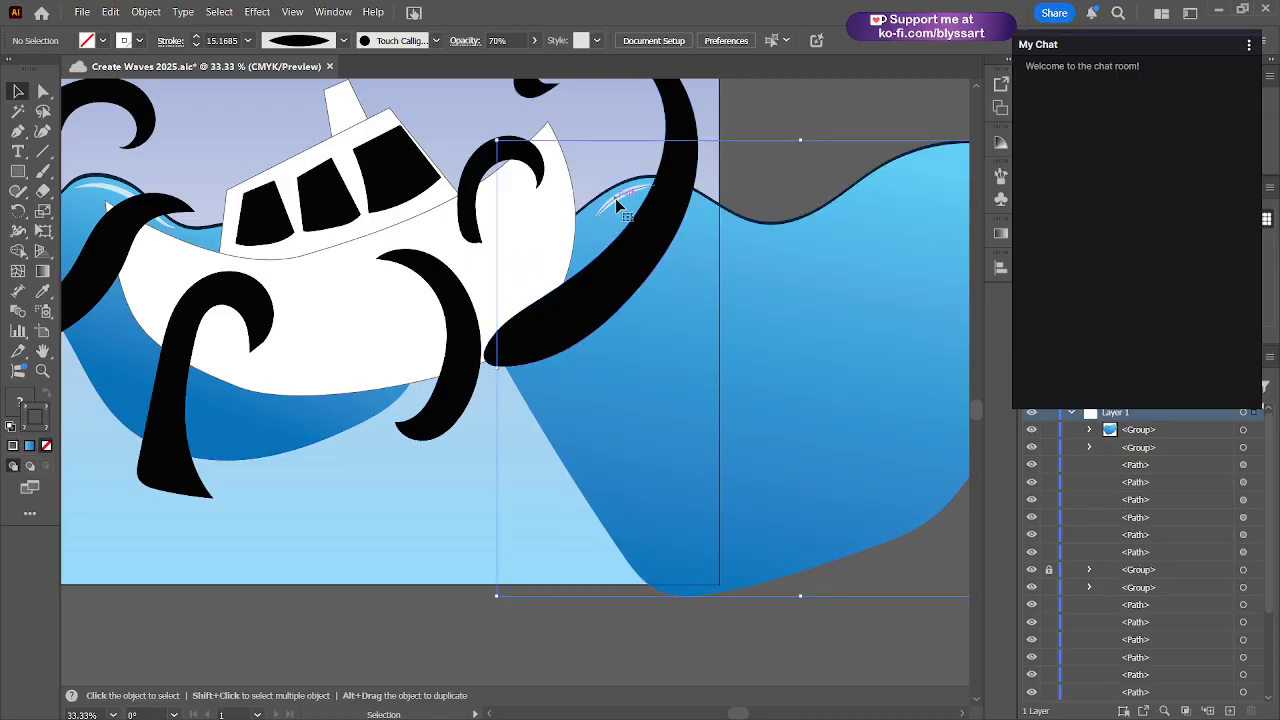
- Open the large right-hand wave group and nudge its white crest highlight slightly left along the crest
double_click(617, 204)
left_click(619, 196)
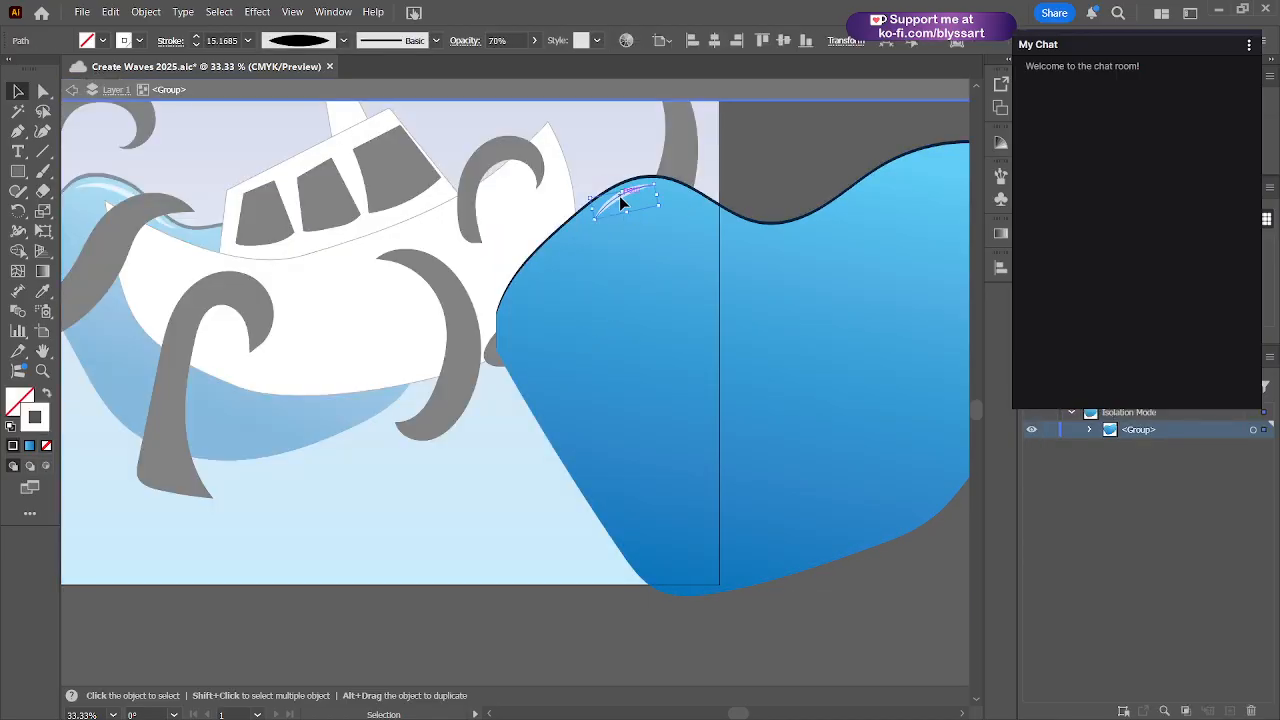
left_click_drag(616, 196, 610, 197)
- Select the wave's gradient shape and dark edge shape together and shift both left behind the boat
left_click(616, 352)
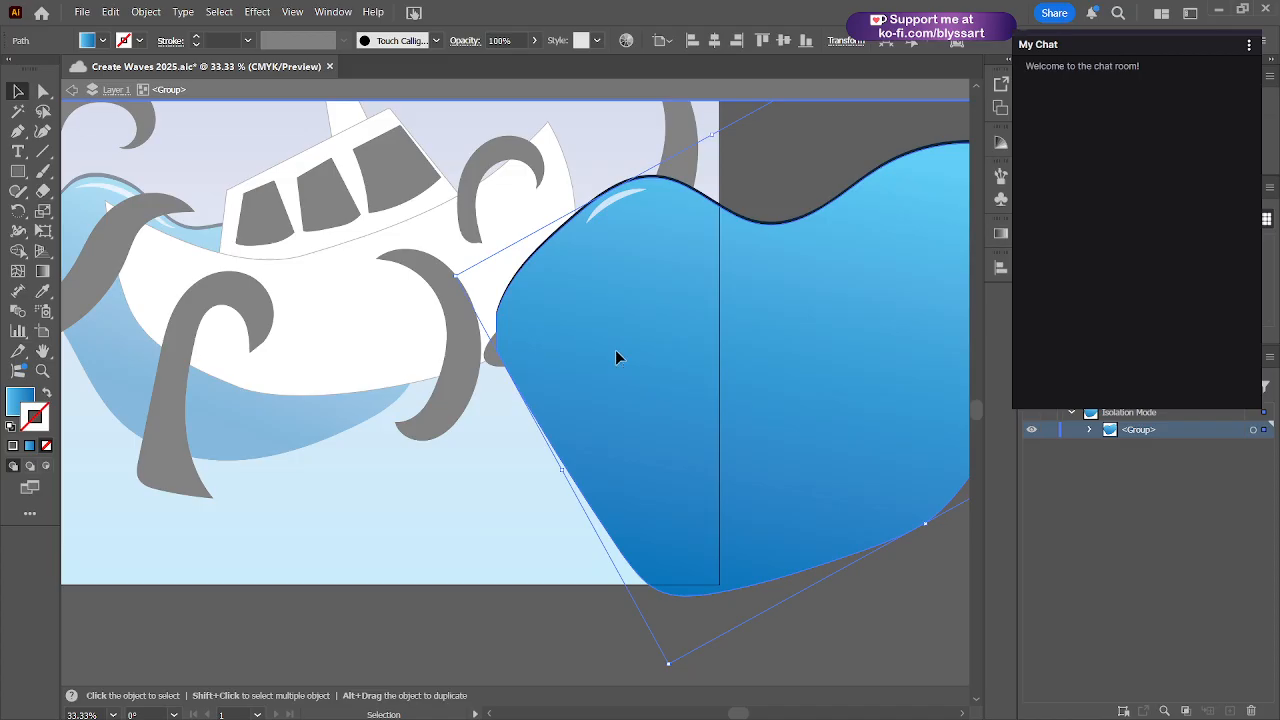
left_click_drag(616, 352, 608, 350)
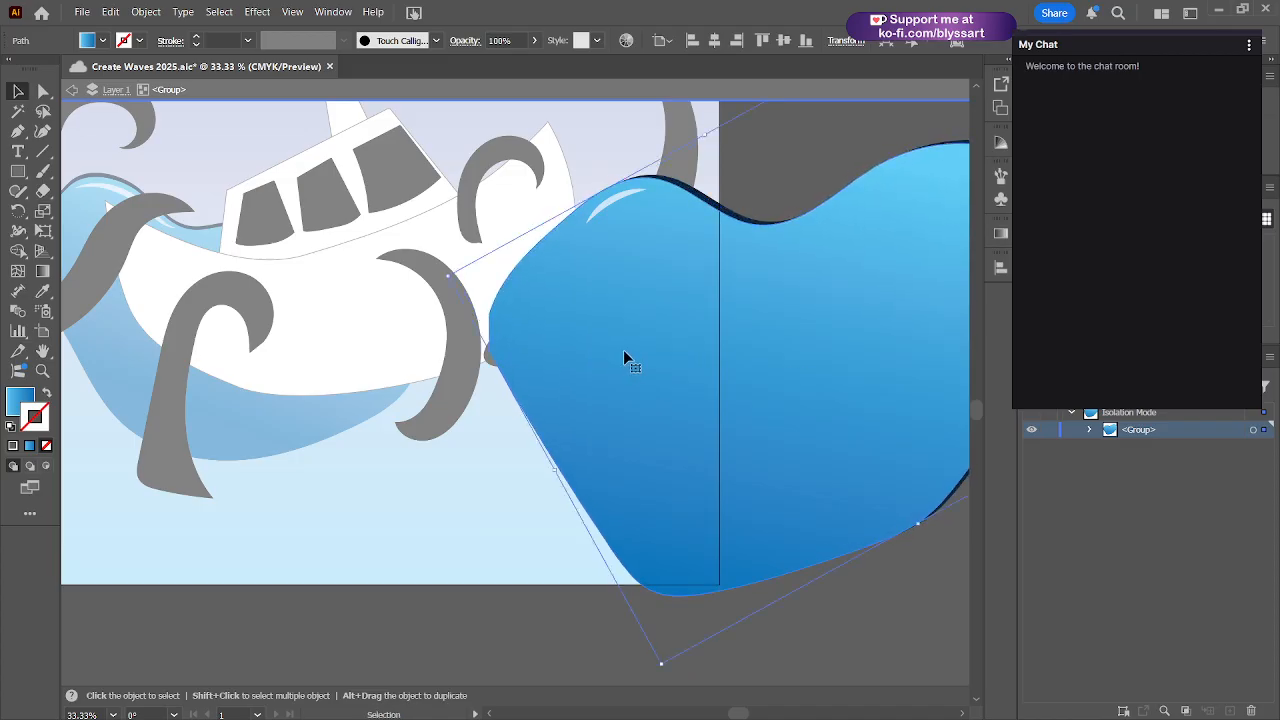
key("a")
key("ctrl+z")
left_click(771, 221, "shift")
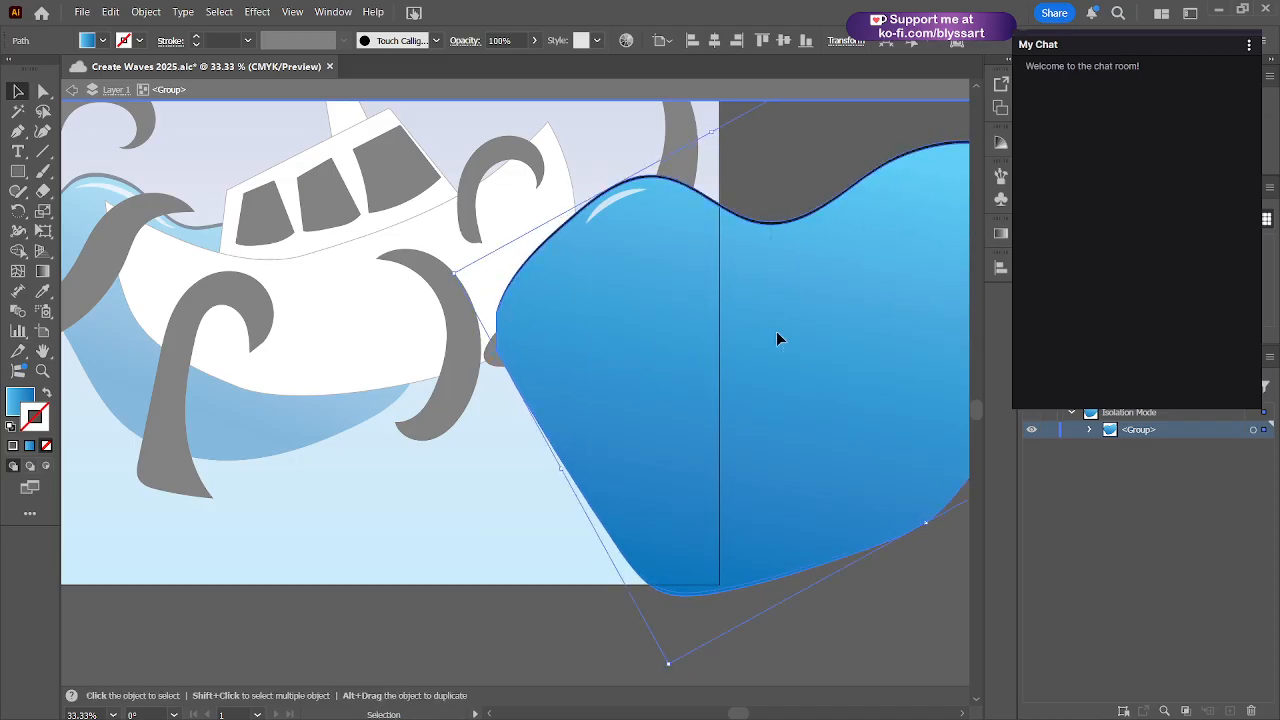
left_click_drag(760, 321, 724, 319)
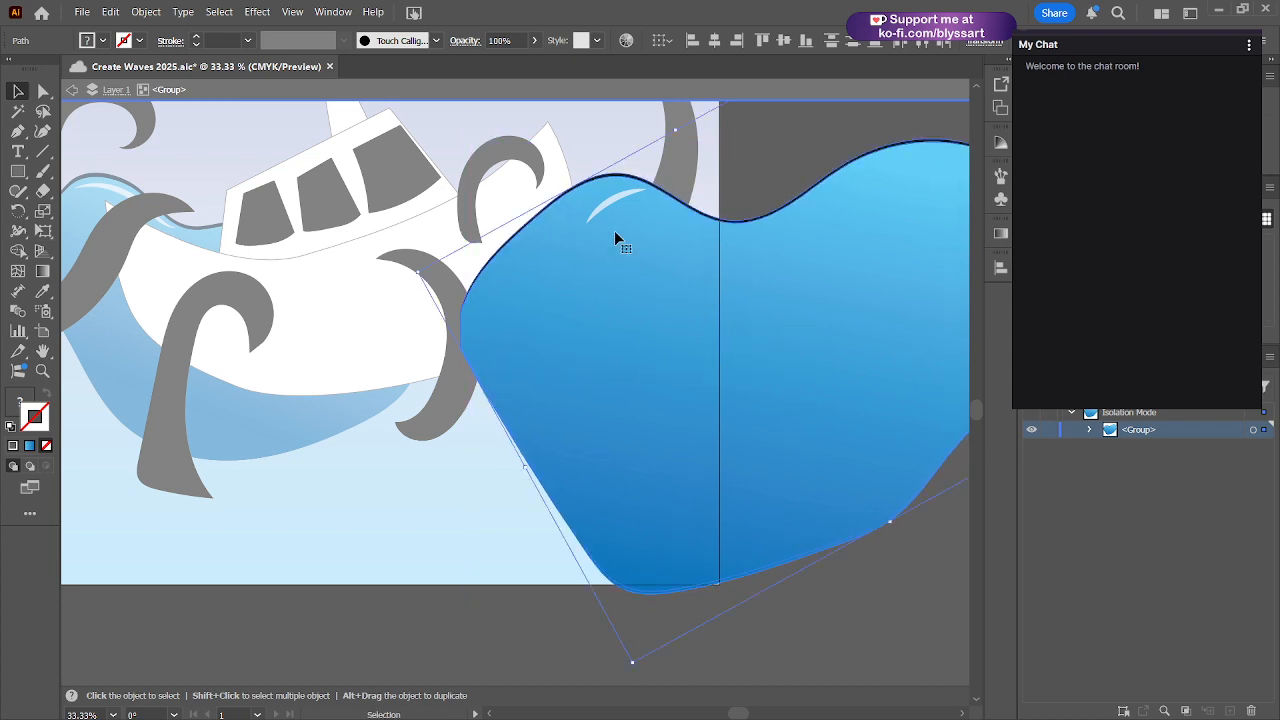
- Reposition, shrink and rotate the white highlight to fit beneath the shifted crest, and leave the group's isolation mode
left_click_drag(612, 207, 587, 194)
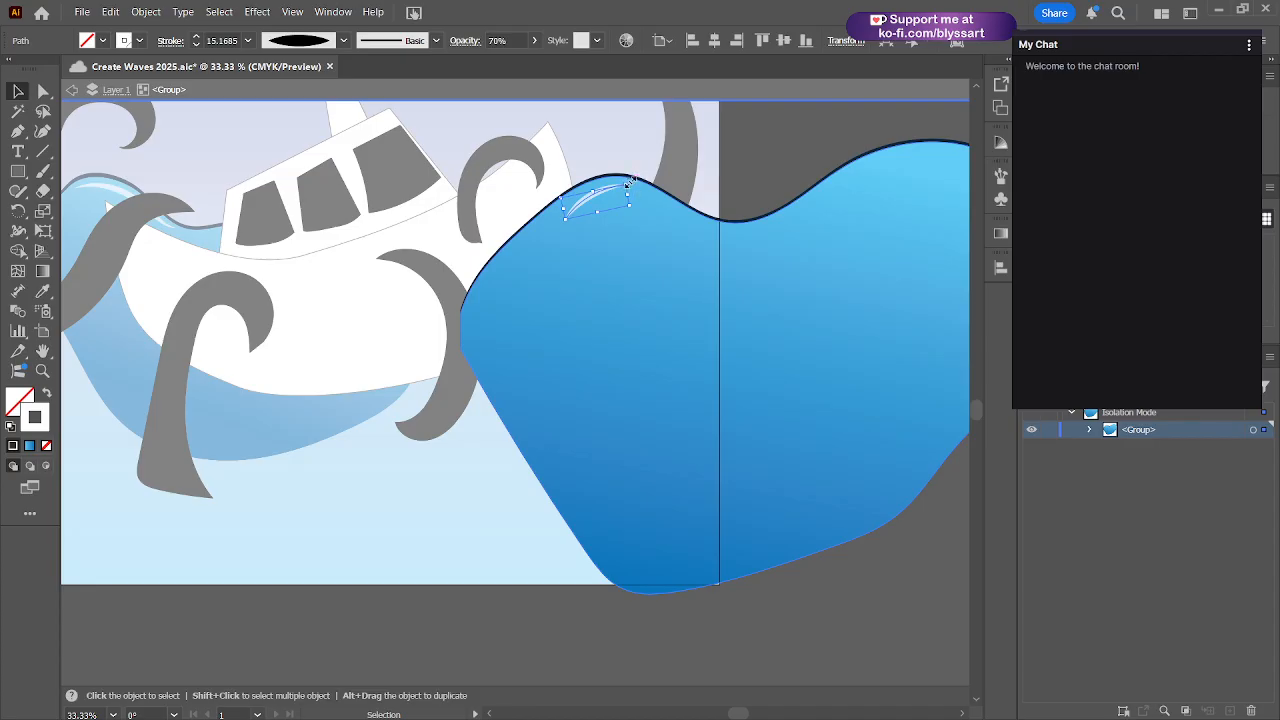
left_click_drag(631, 183, 638, 191)
mouse_move(594, 202)
left_mouse_down()
mouse_move(597, 187)
mouse_move(622, 192)
left_mouse_up()
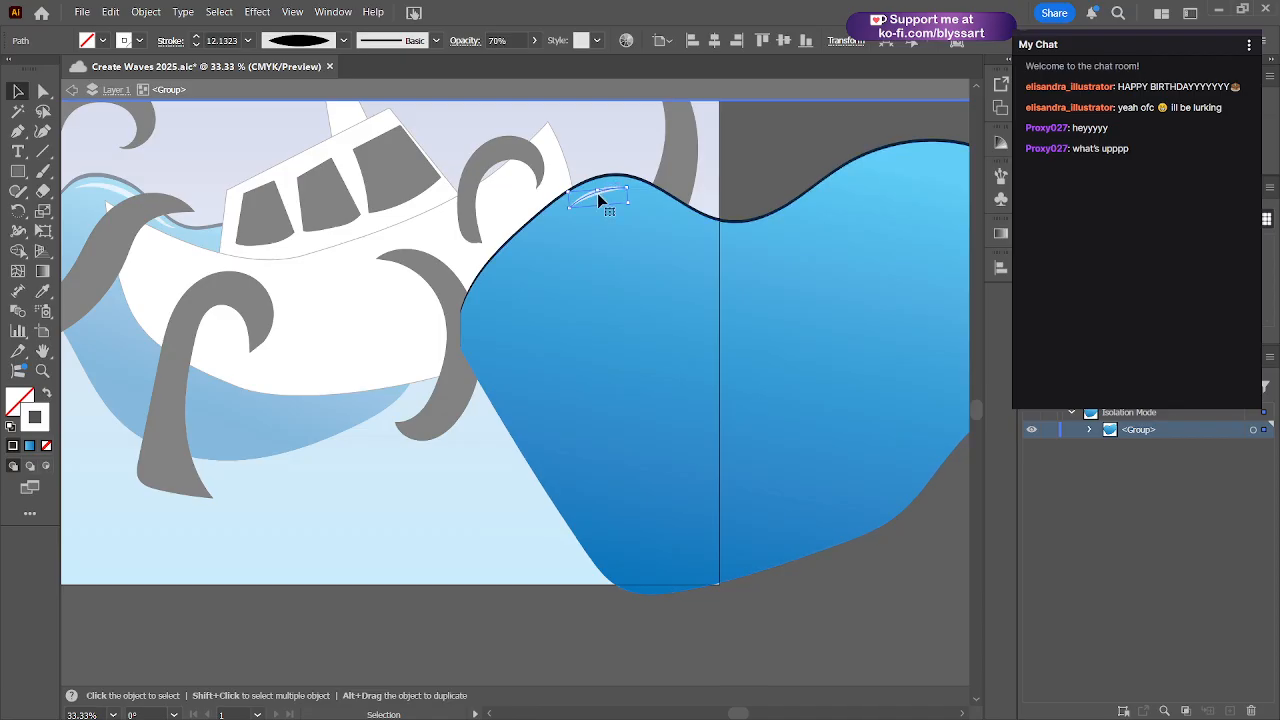
left_click_drag(599, 198, 590, 193)
left_click_drag(629, 188, 624, 187)
left_click(767, 160)
double_click(767, 160)
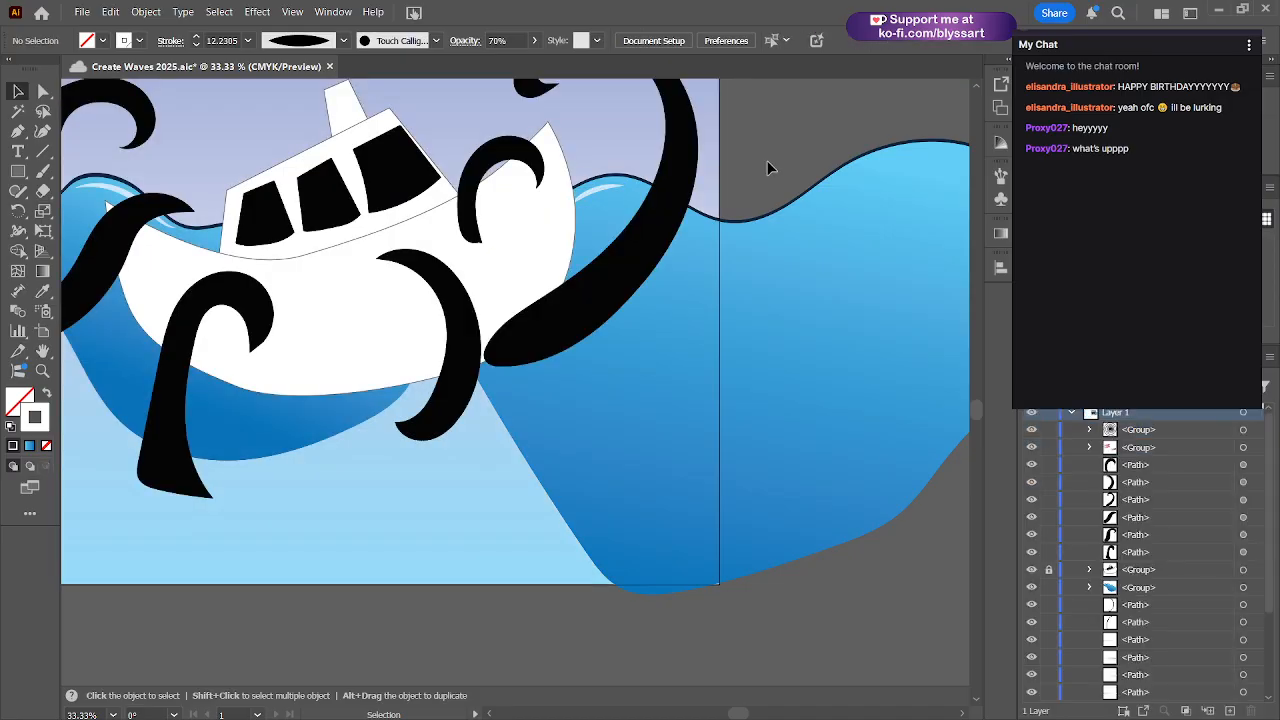
- Reopen the wave group, rotate and move the highlight closer to the peak of the crest, and exit the group
left_click(595, 191)
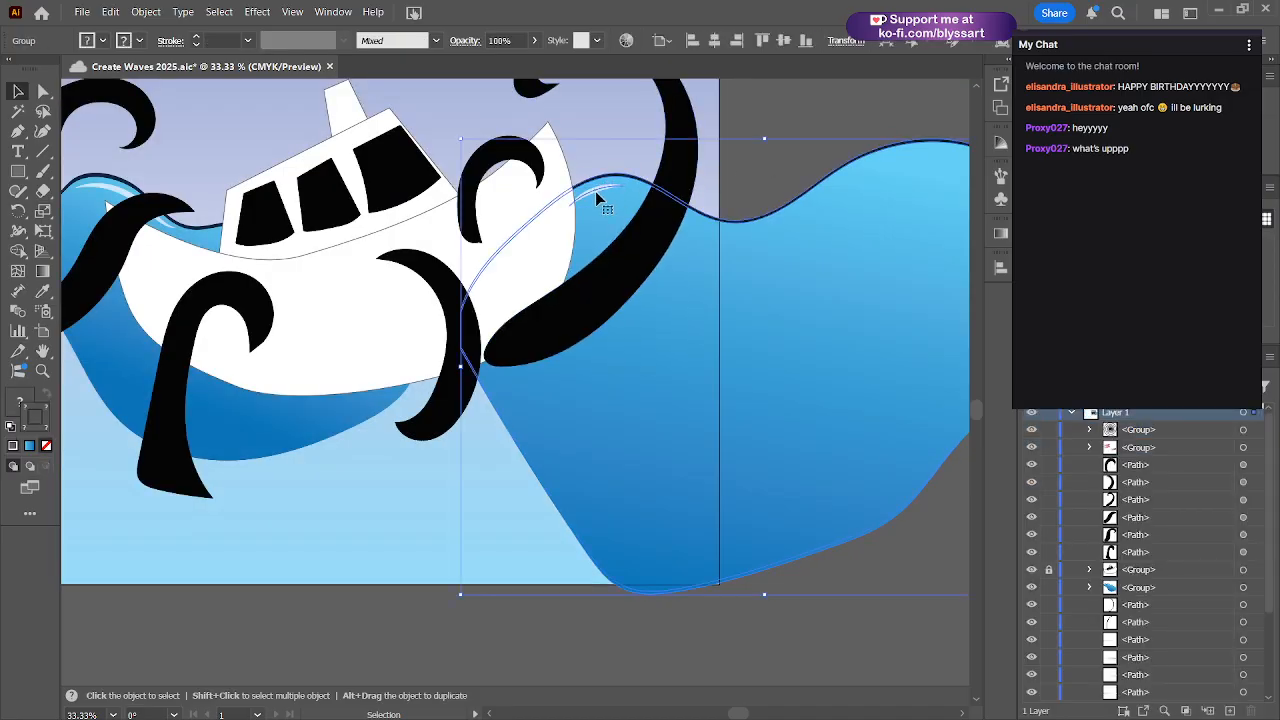
double_click(596, 217)
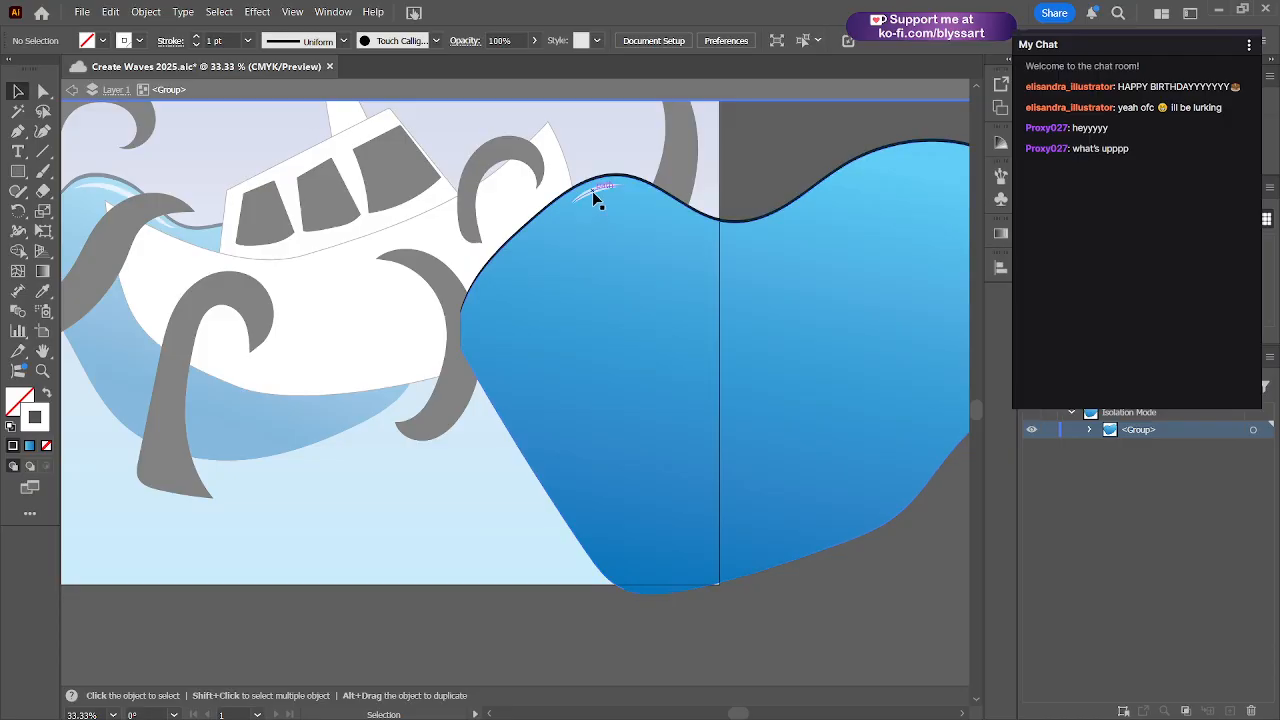
left_click(592, 191)
left_click_drag(593, 197, 635, 189)
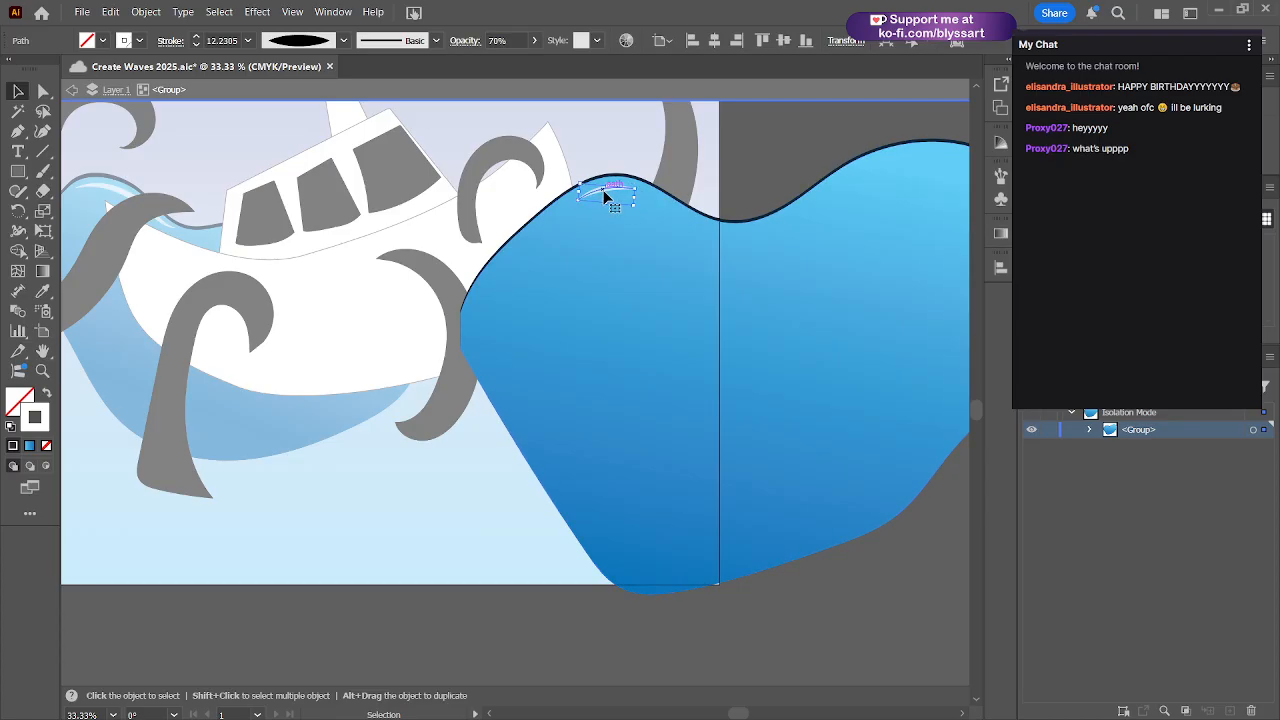
left_click_drag(606, 196, 605, 187)
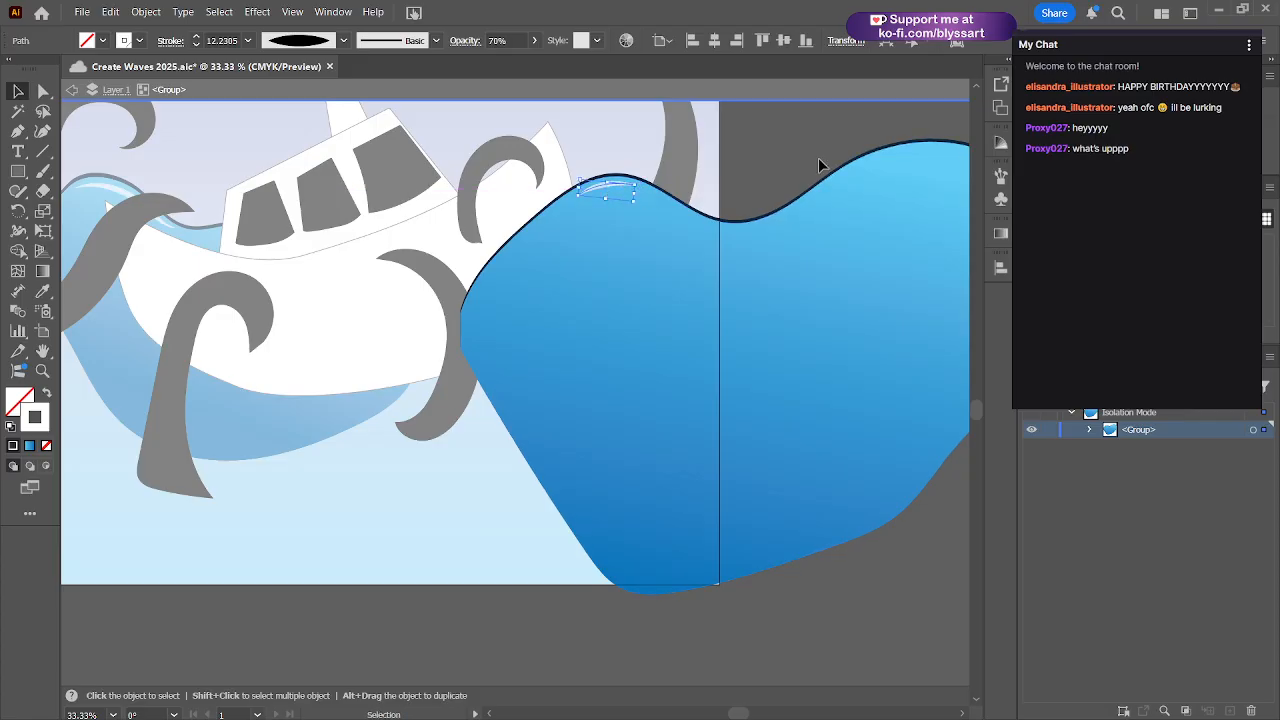
double_click(818, 158)
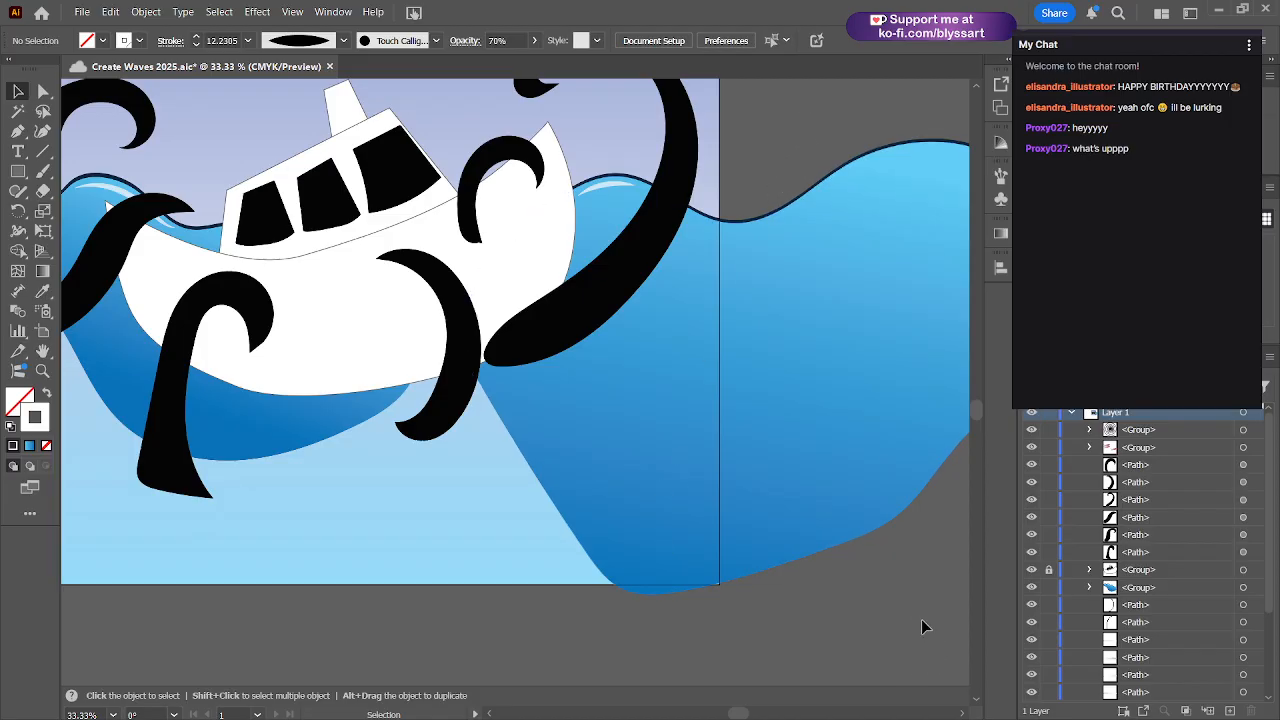
- Move the white spiral above the artboard down and slightly to the right, and deselect it
scroll(820, 462, "down", 5)
scroll(820, 465, "up", 3)
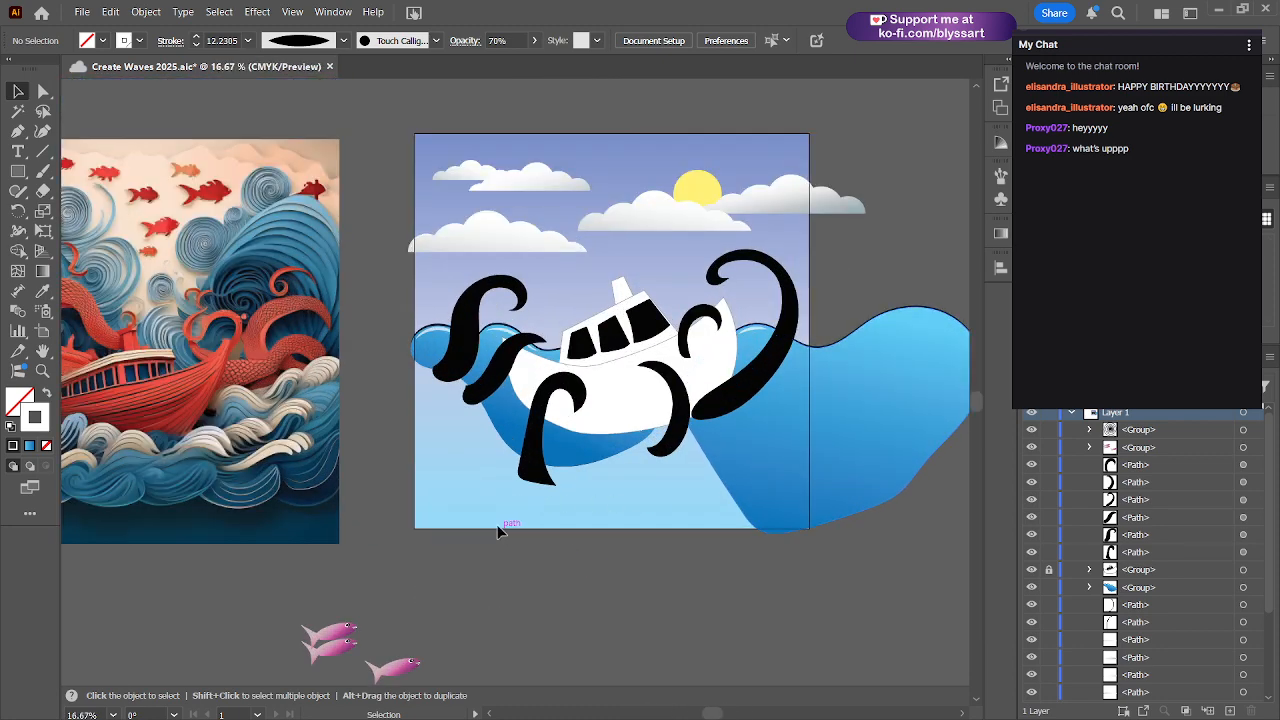
left_click_drag(500, 528, 707, 522)
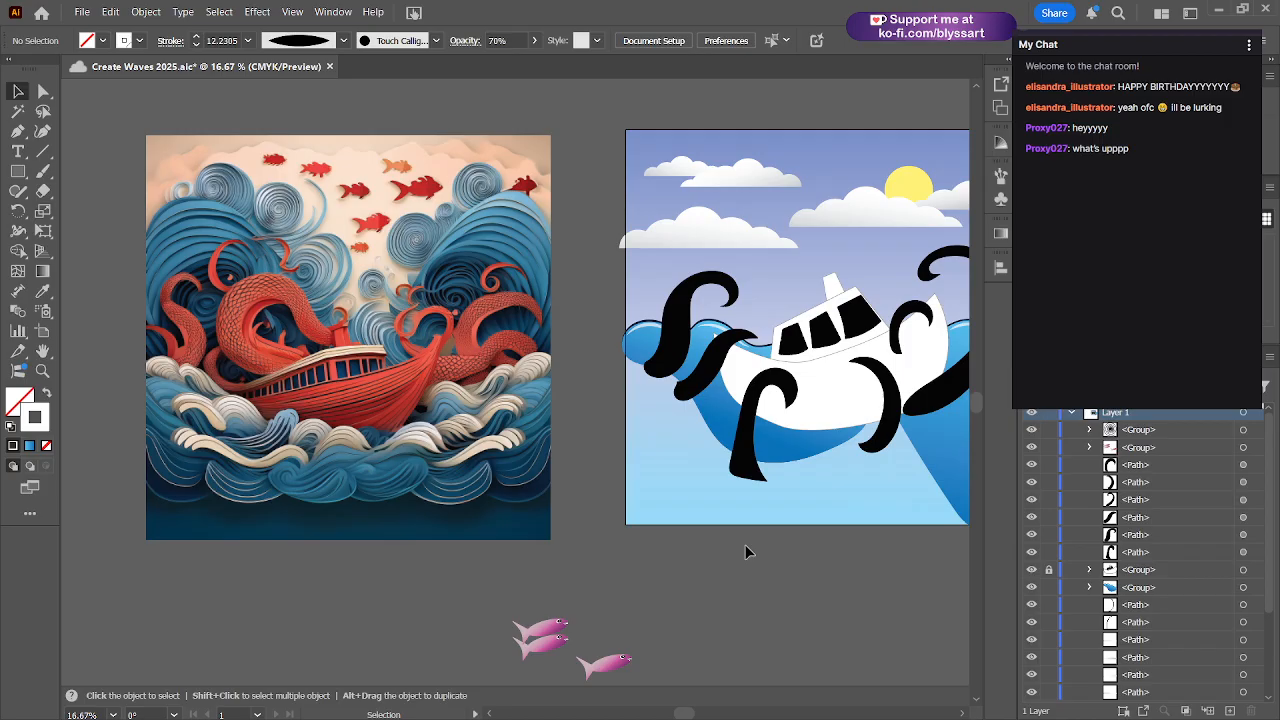
scroll(806, 485, "up", 1)
scroll(805, 483, "up", 1)
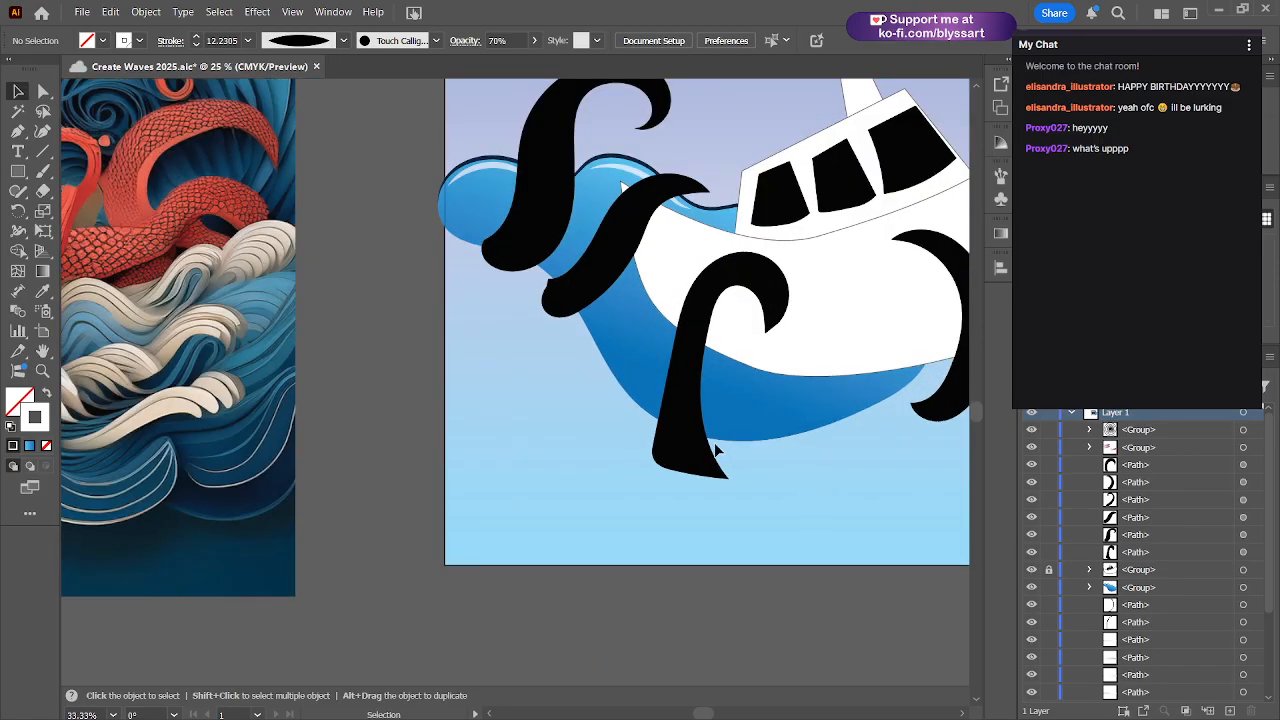
key("space")
left_click_drag(537, 374, 437, 714)
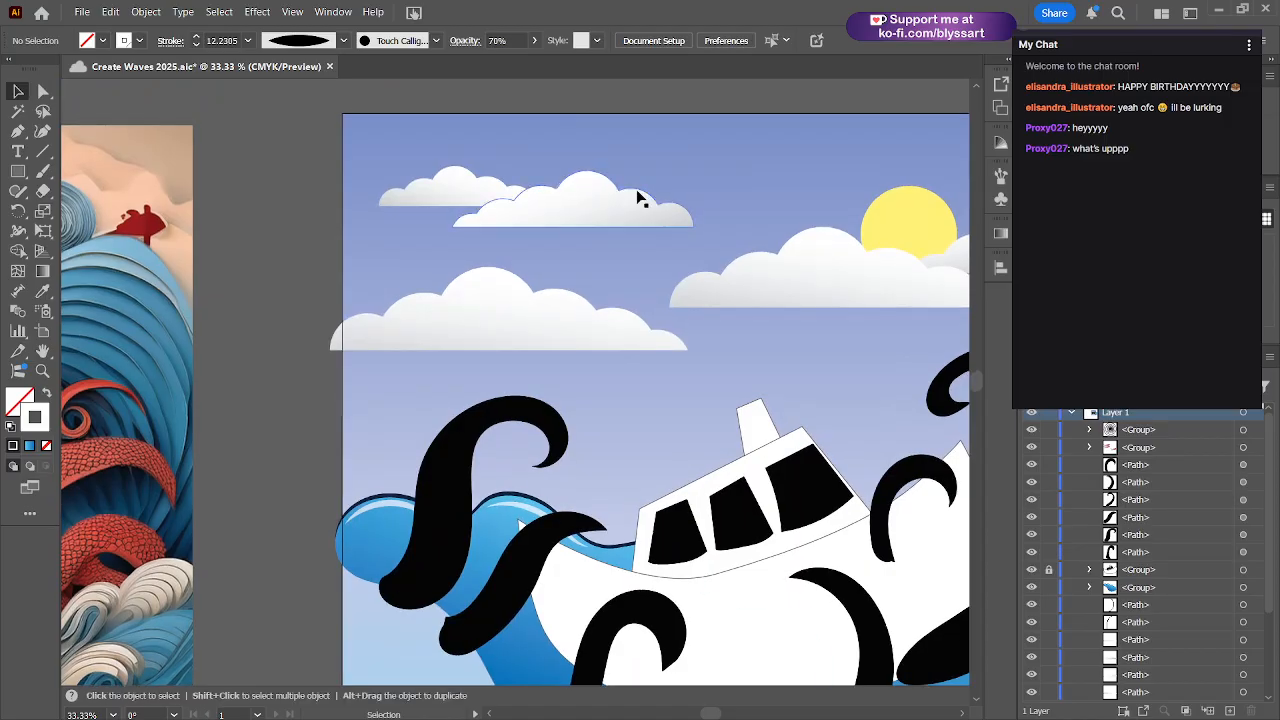
left_click_drag(671, 86, 605, 514)
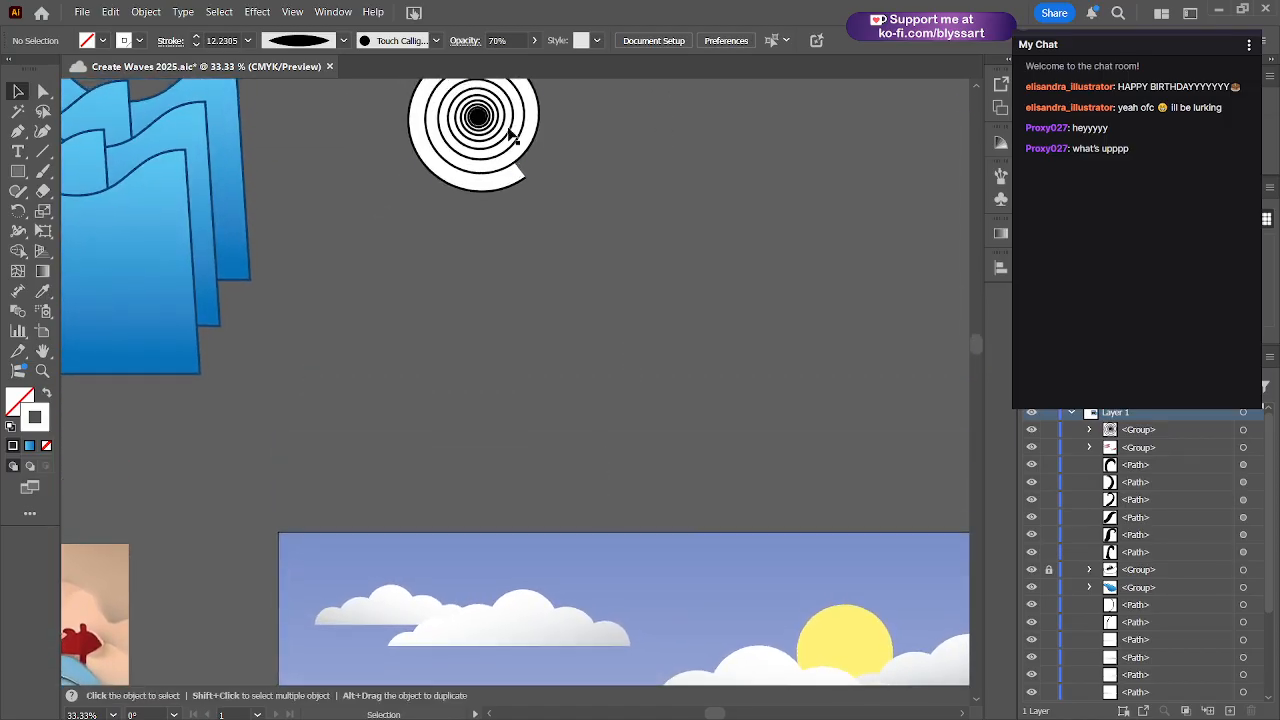
left_click_drag(480, 136, 517, 307)
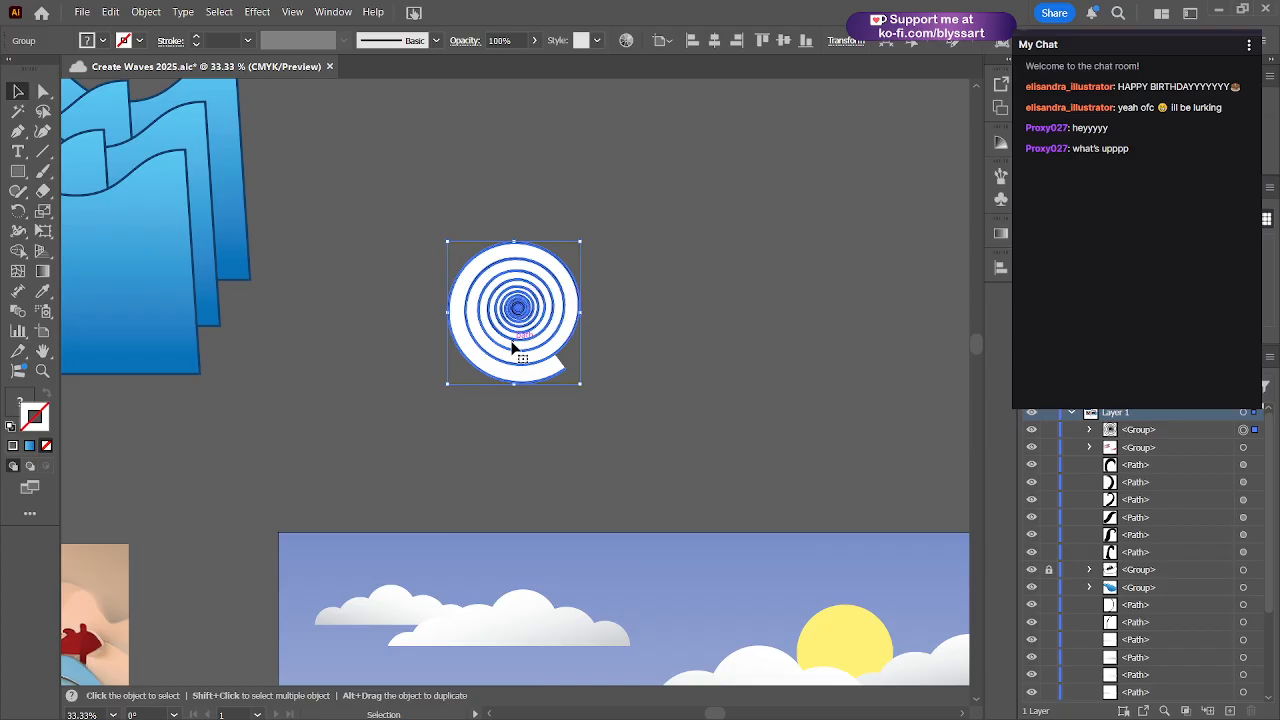
left_click(609, 284)
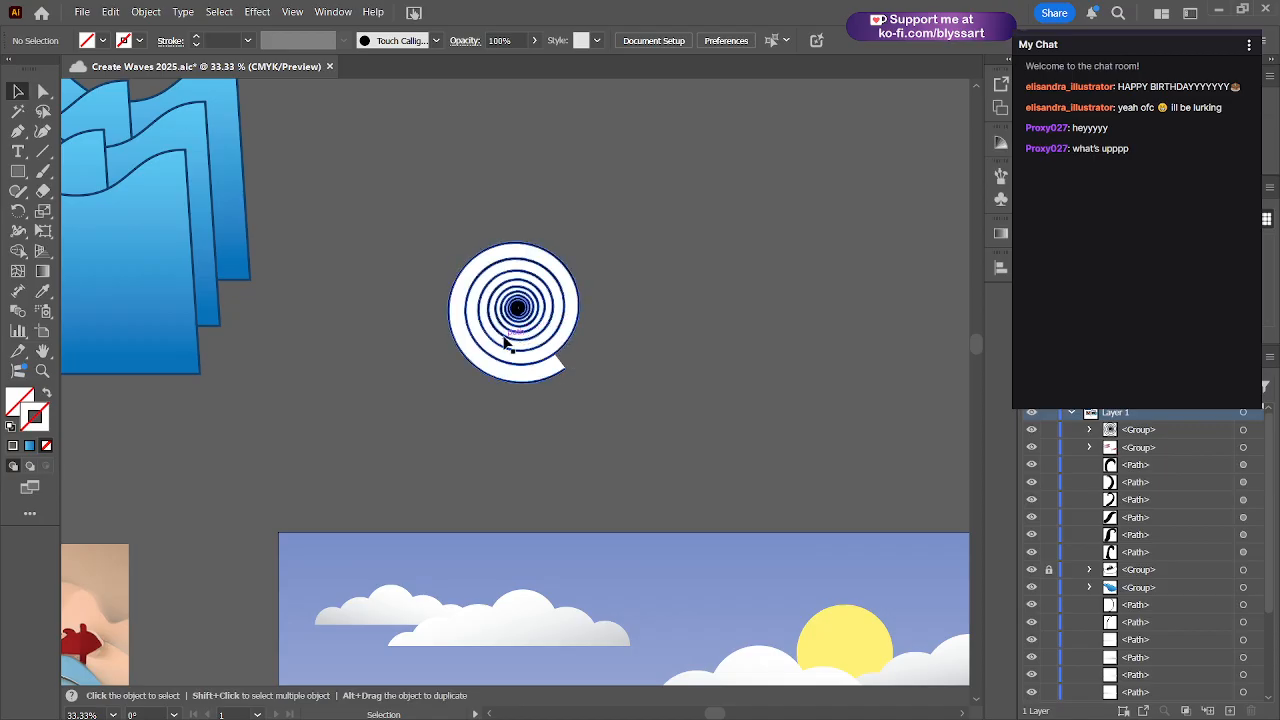
- Compare the empty water area beneath the boat with the lower waves in the reference artwork
scroll(640, 424, "down", 3)
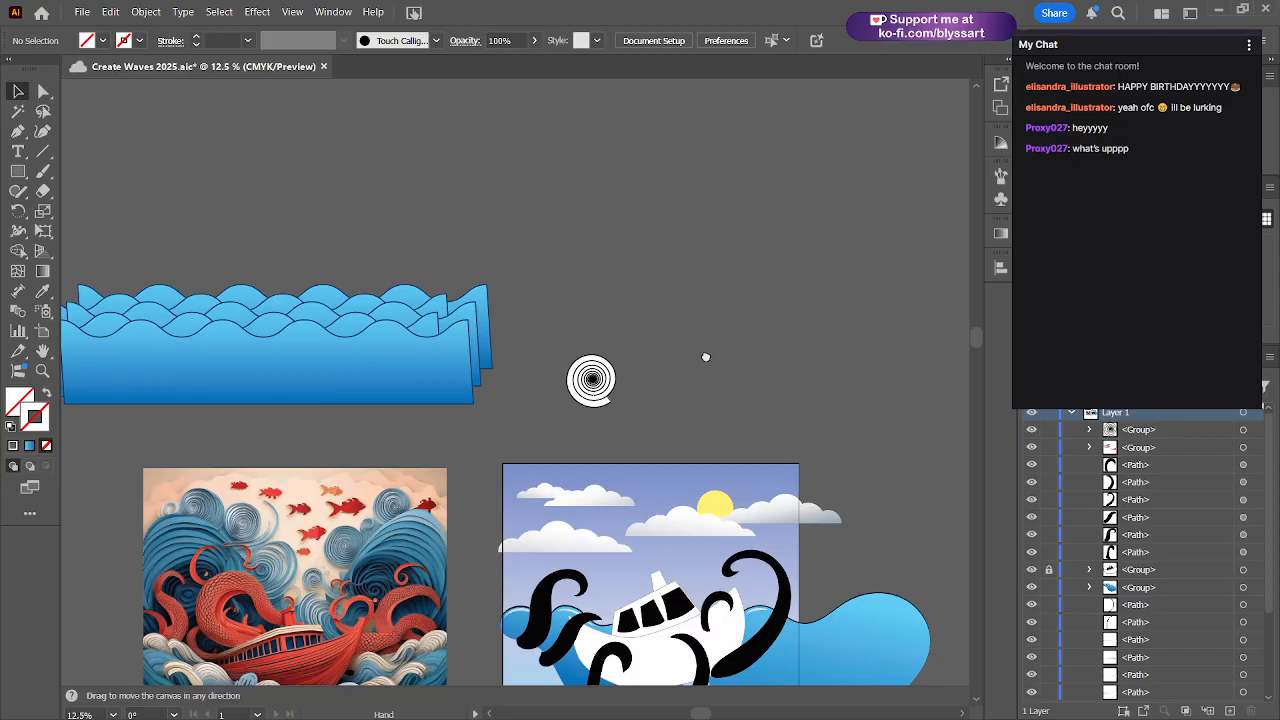
left_click_drag(705, 359, 682, 192)
scroll(812, 402, "up", 2)
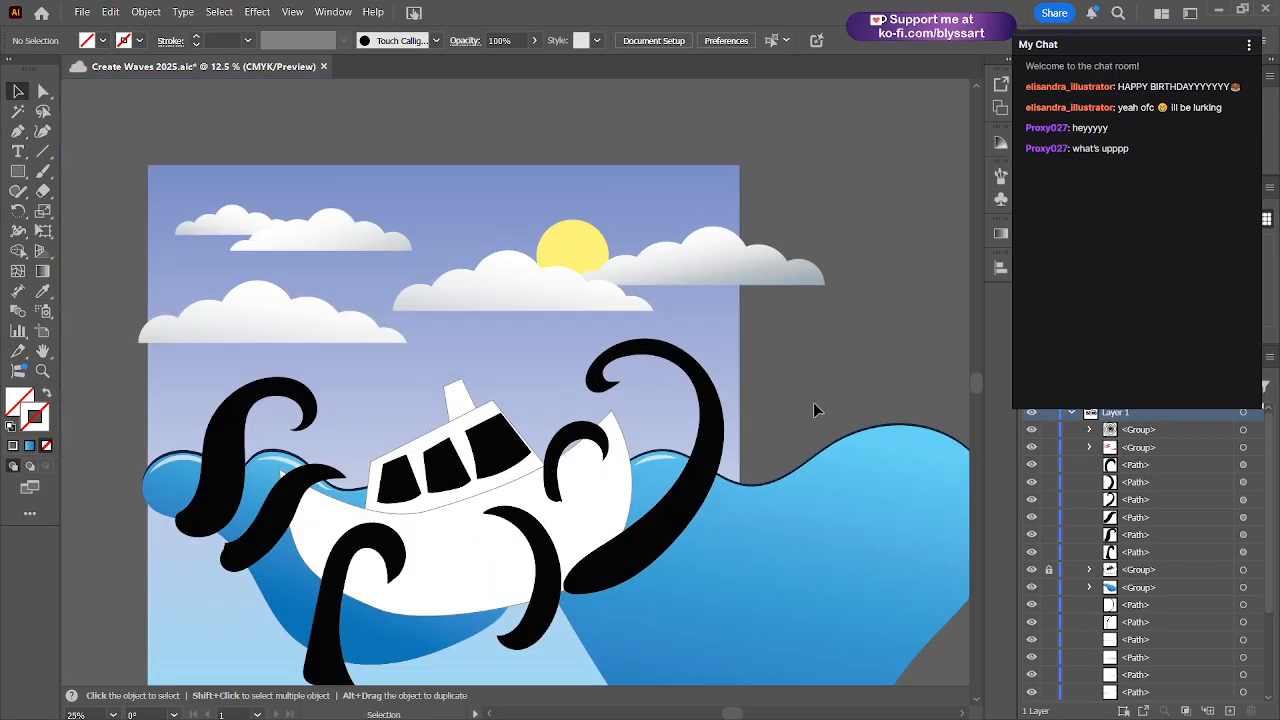
left_click_drag(814, 403, 898, 122)
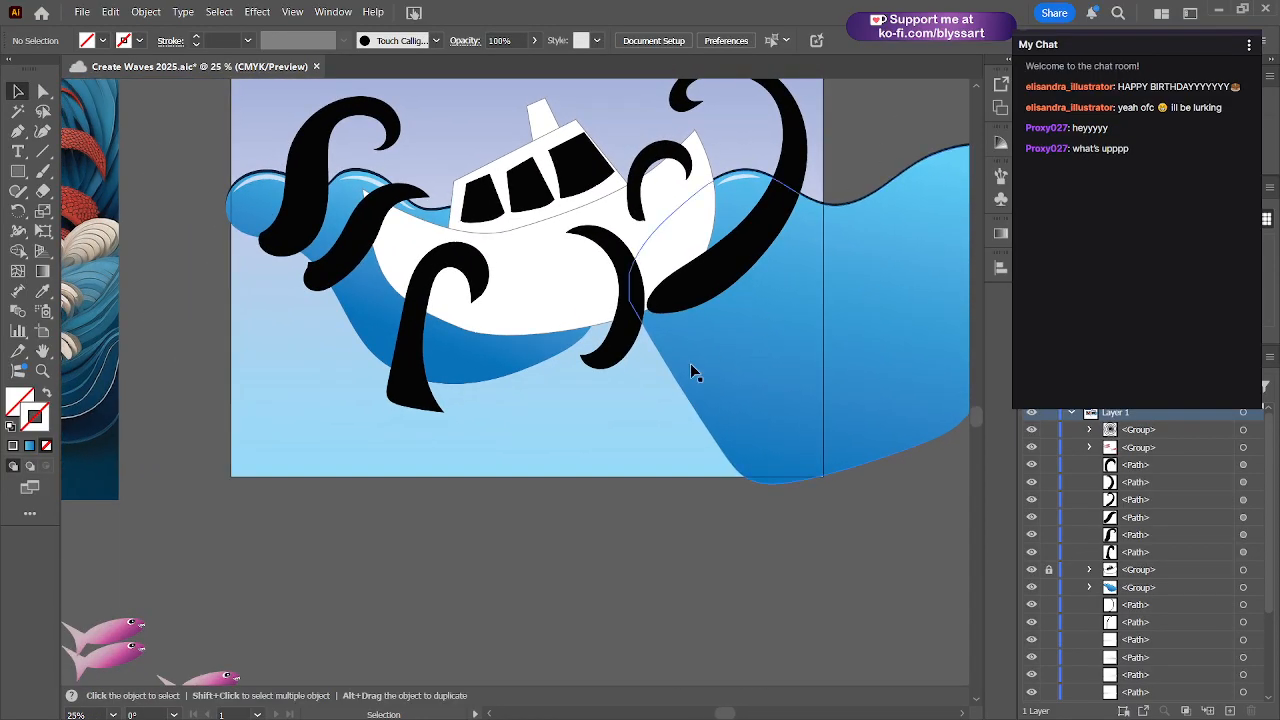
left_click_drag(314, 502, 506, 523)
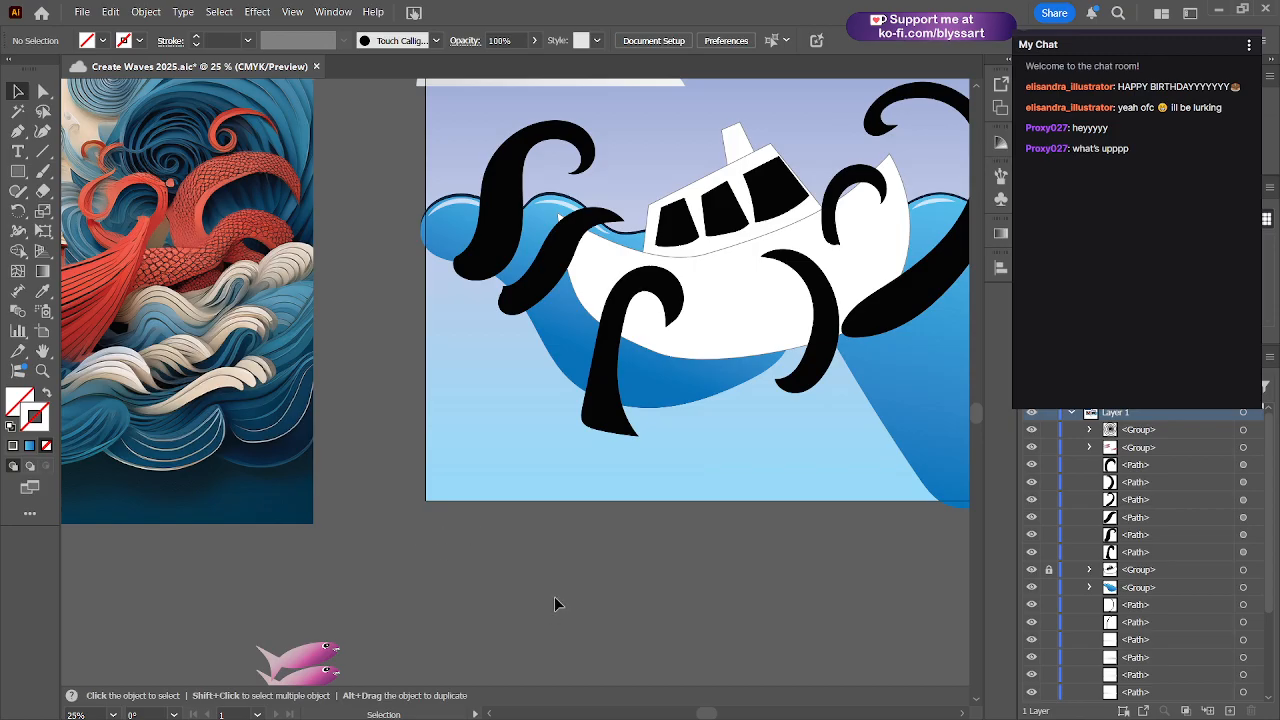
left_click_drag(557, 626, 333, 575)
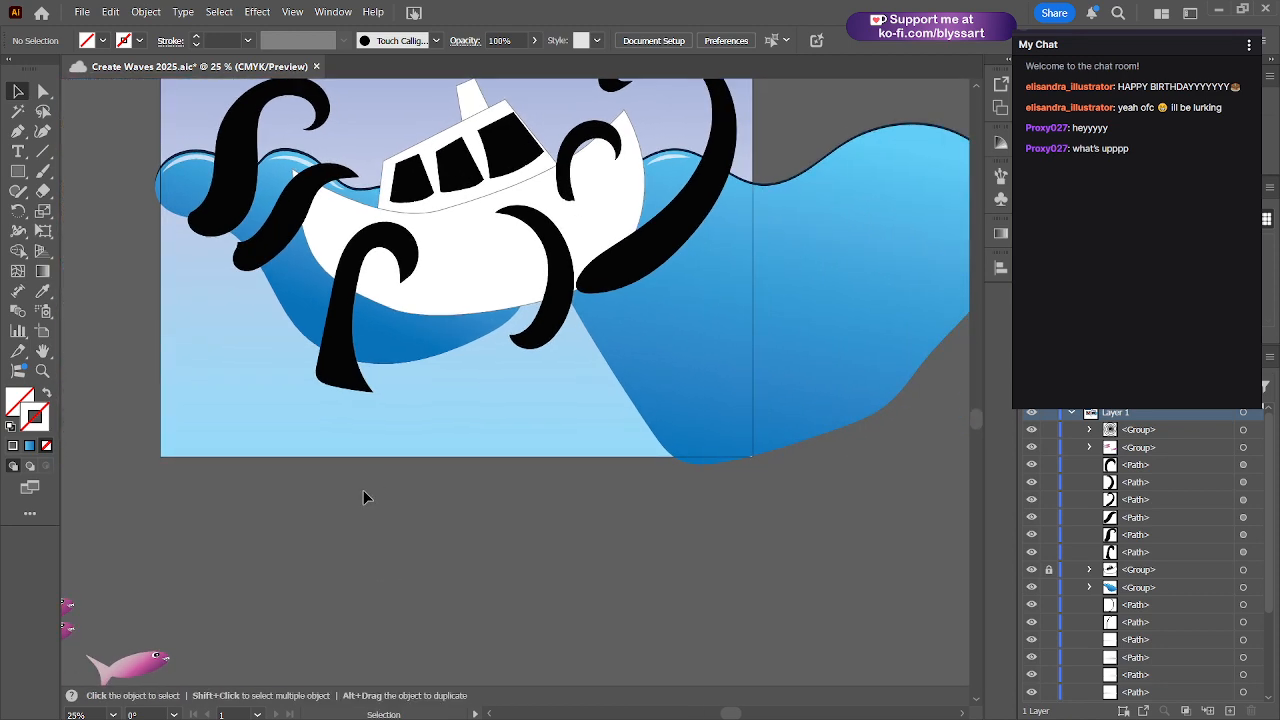
key("b")
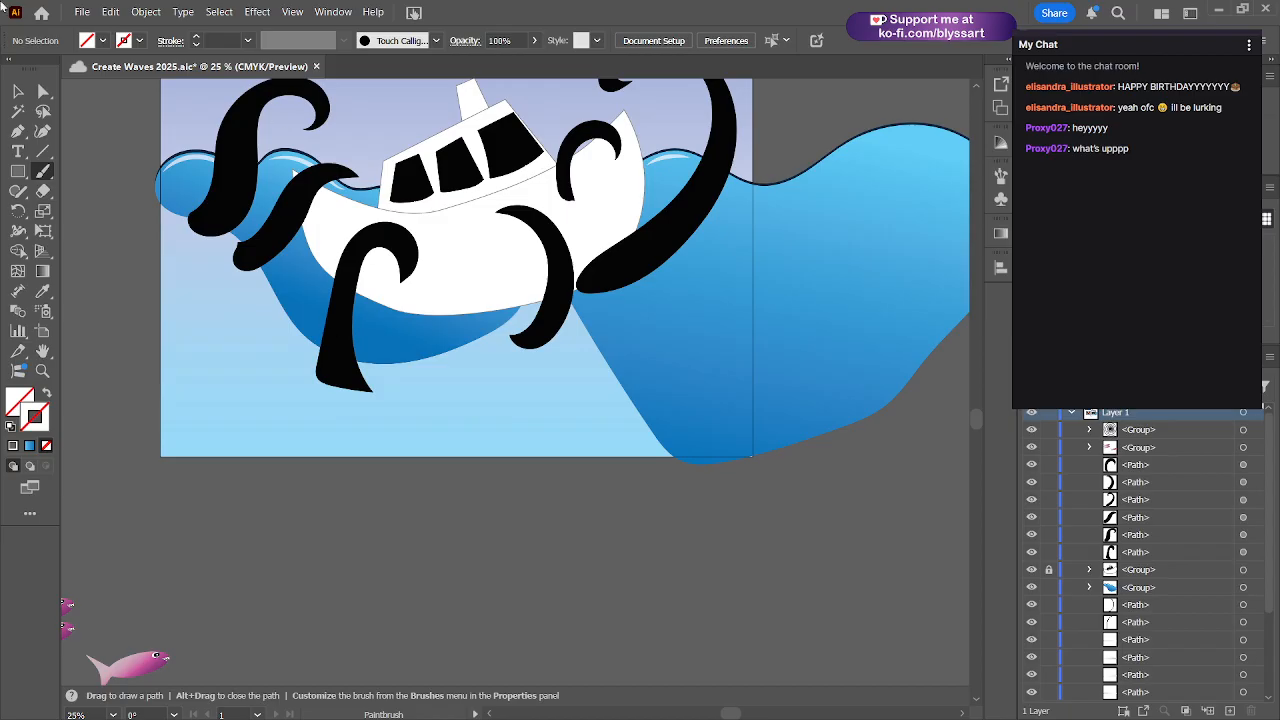
left_click(19, 132)
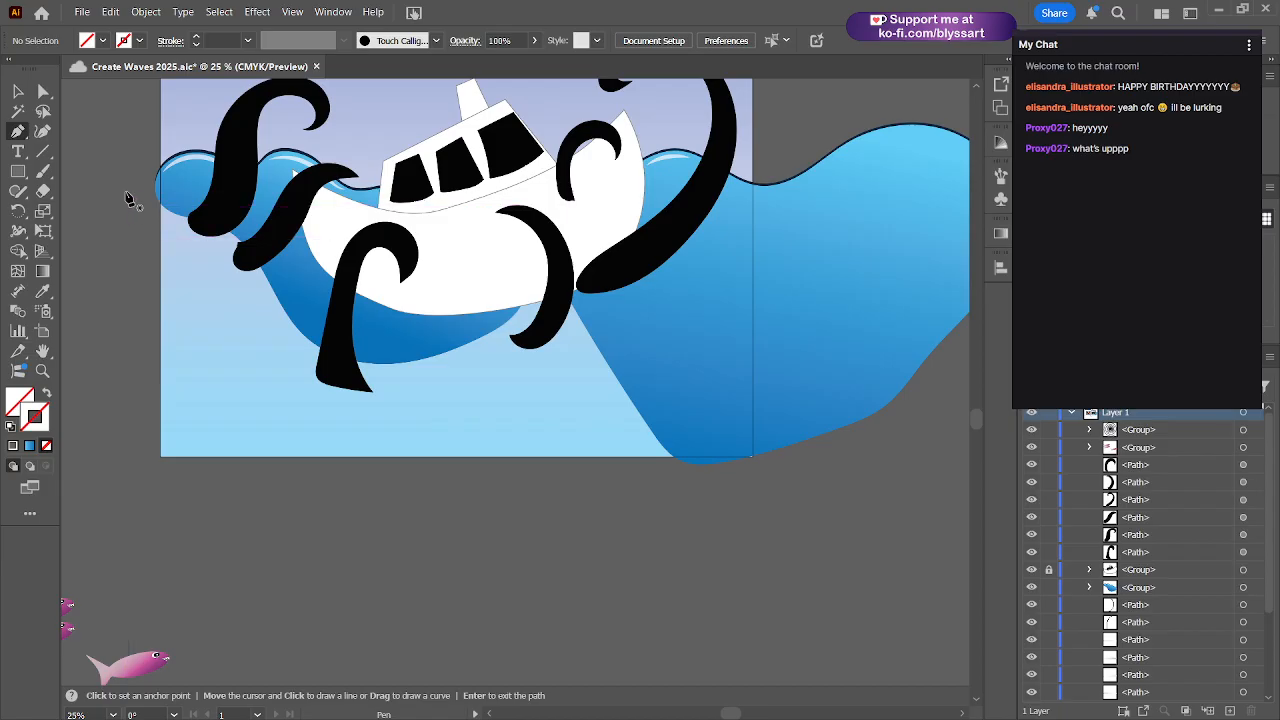
left_click(127, 191)
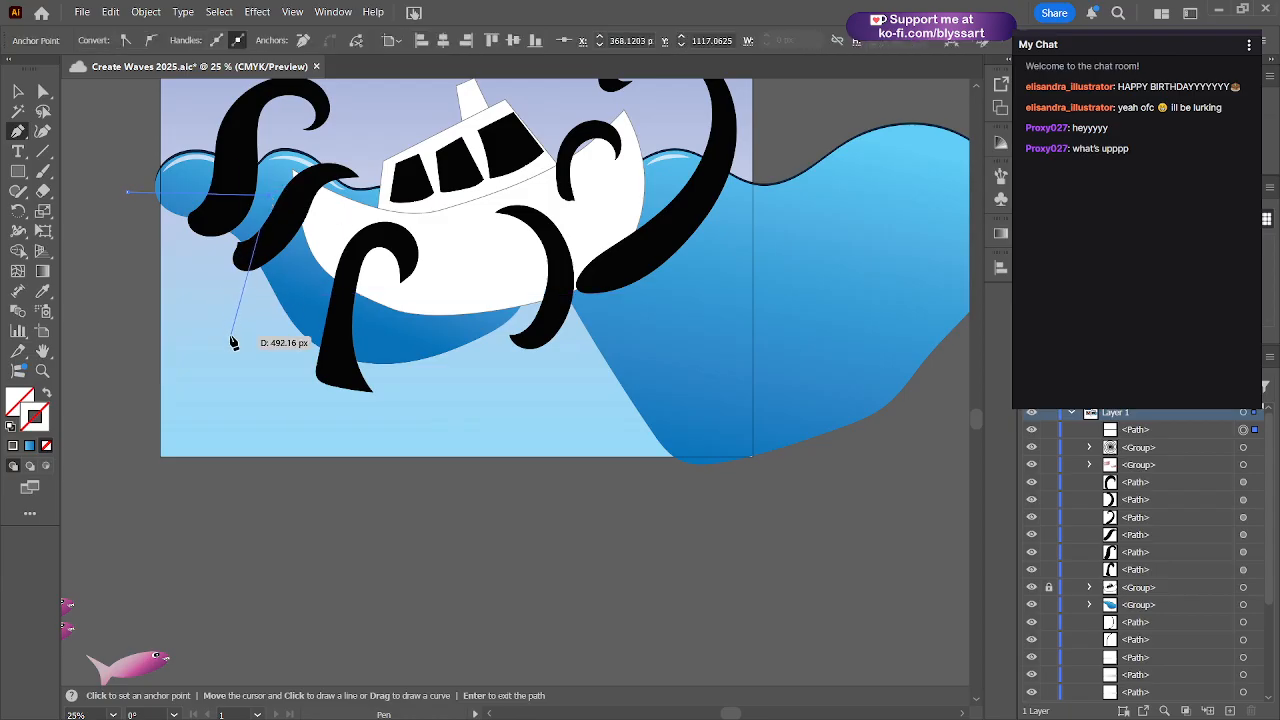
key("Escape")
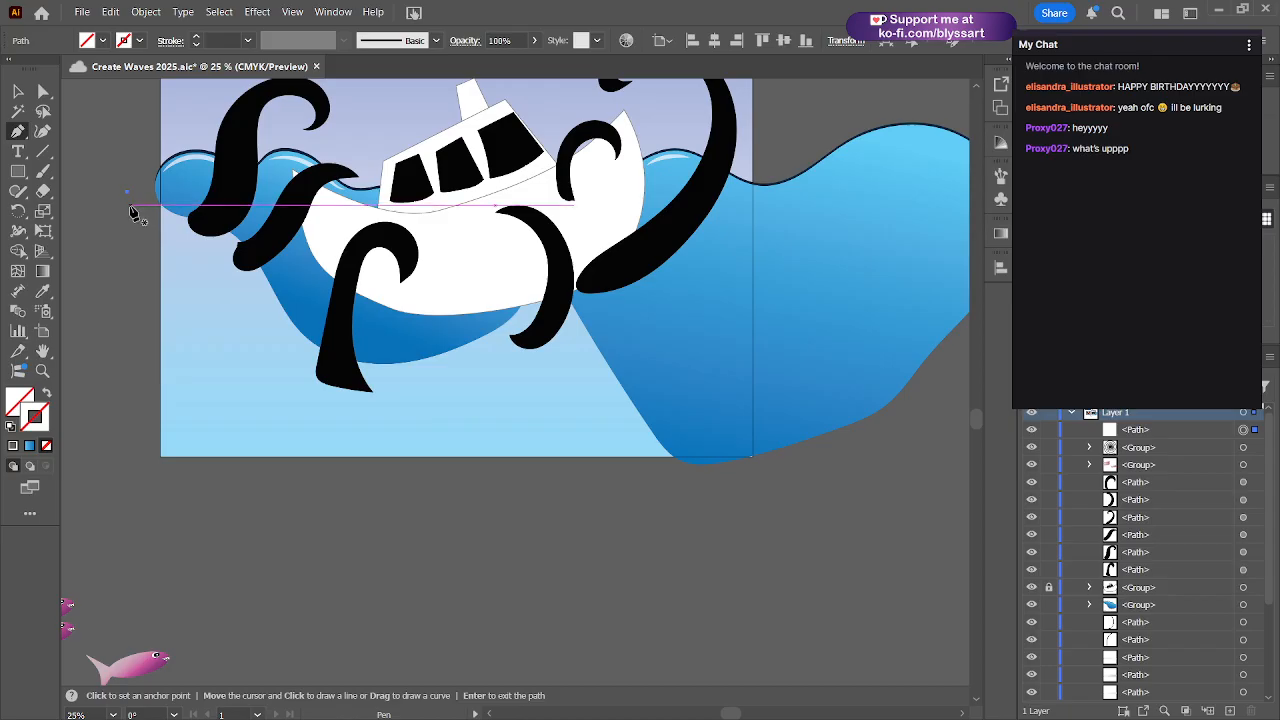
key("Delete")
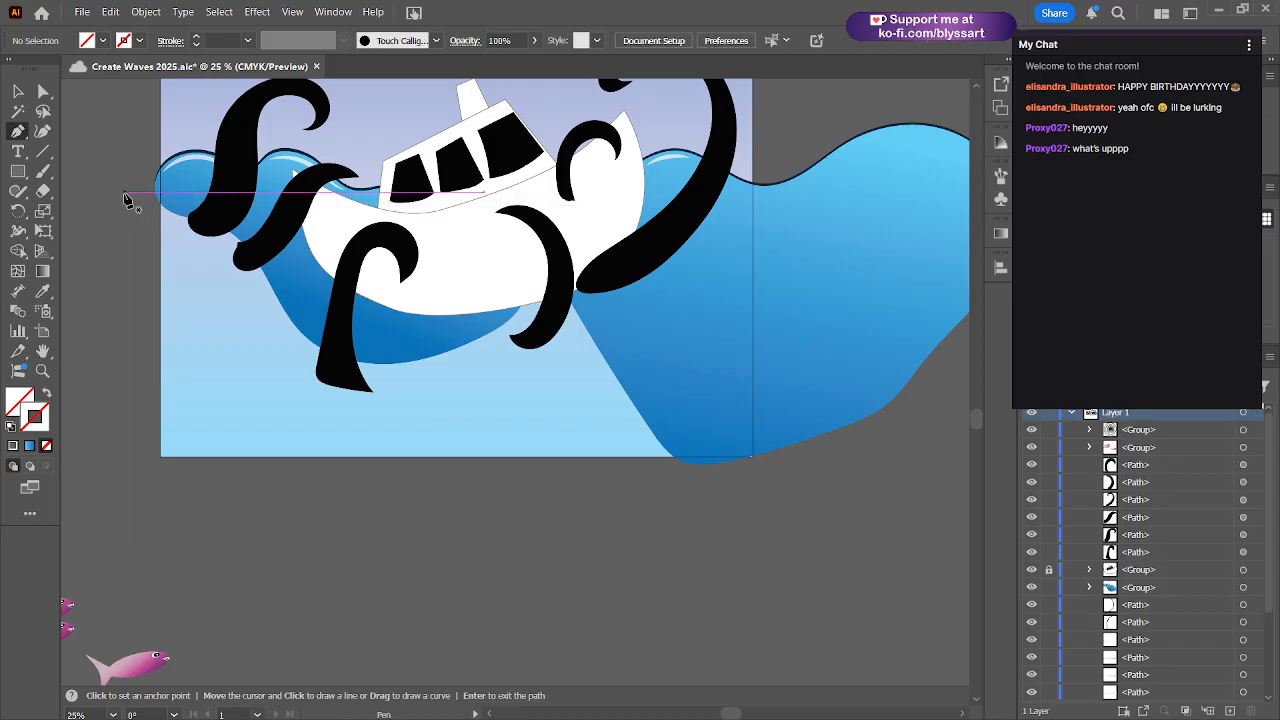
left_click(120, 199)
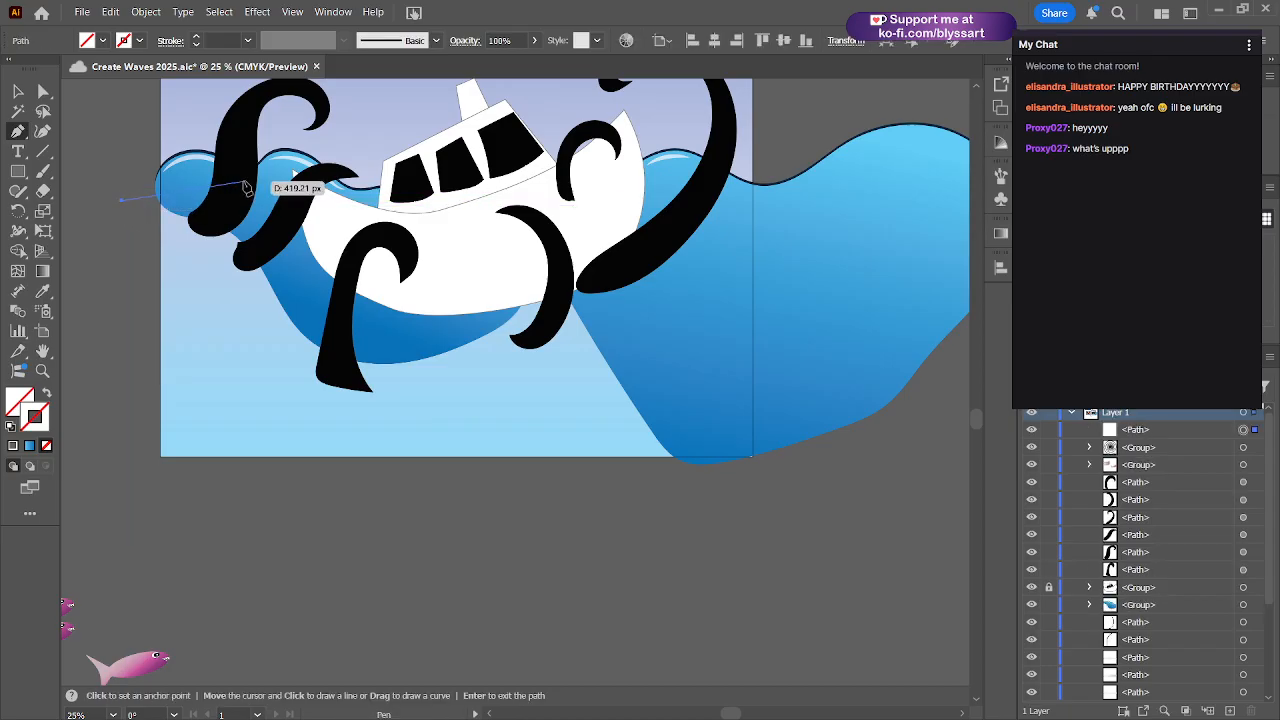
left_click_drag(244, 181, 272, 199)
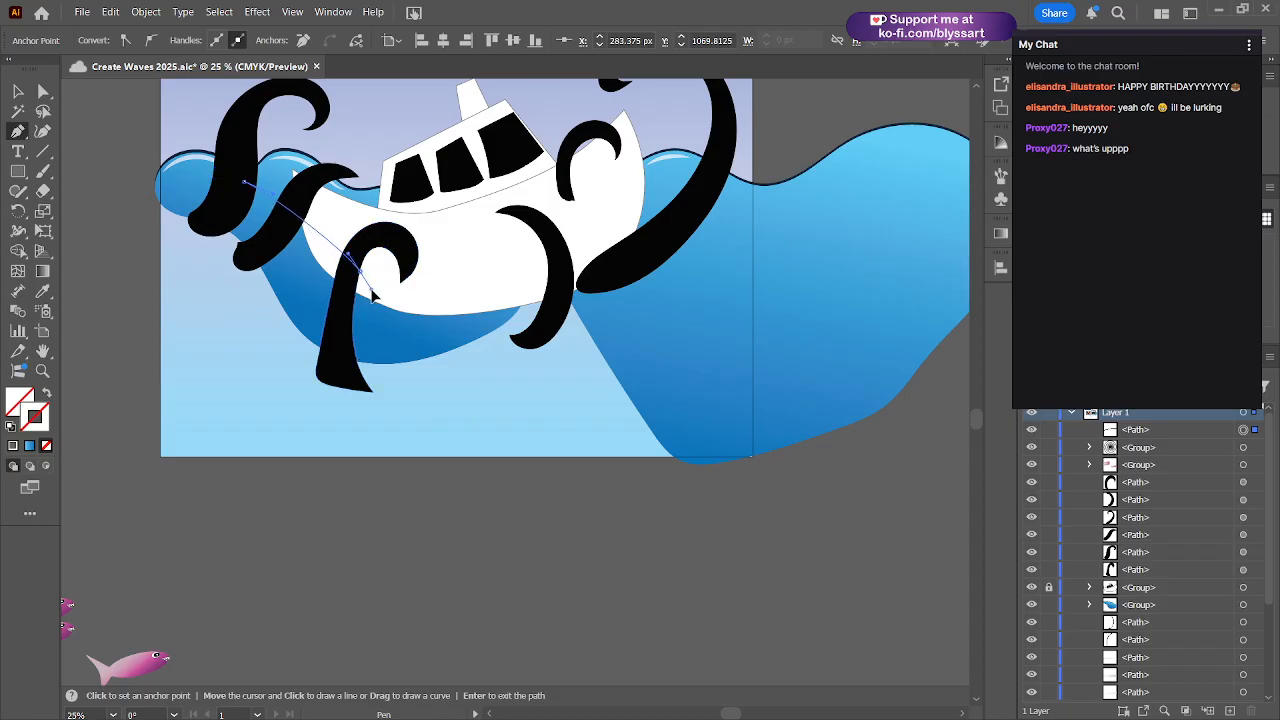
left_click_drag(372, 295, 437, 312)
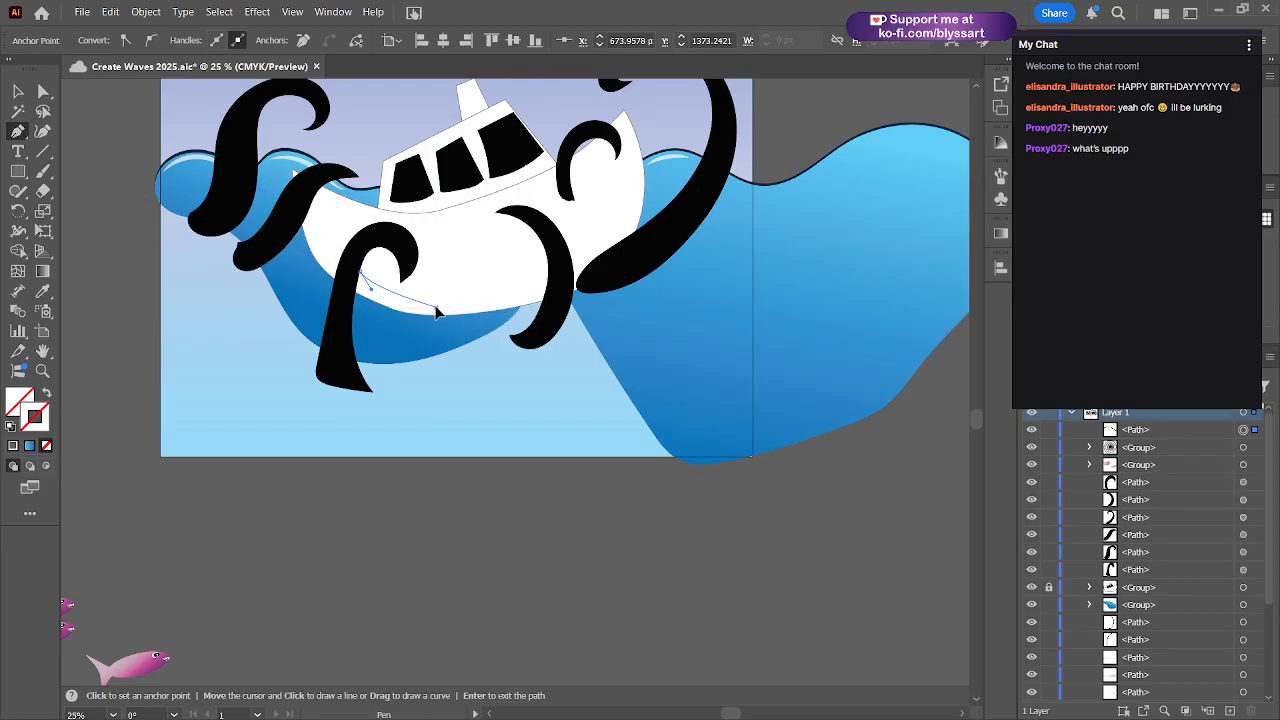
left_click(436, 308)
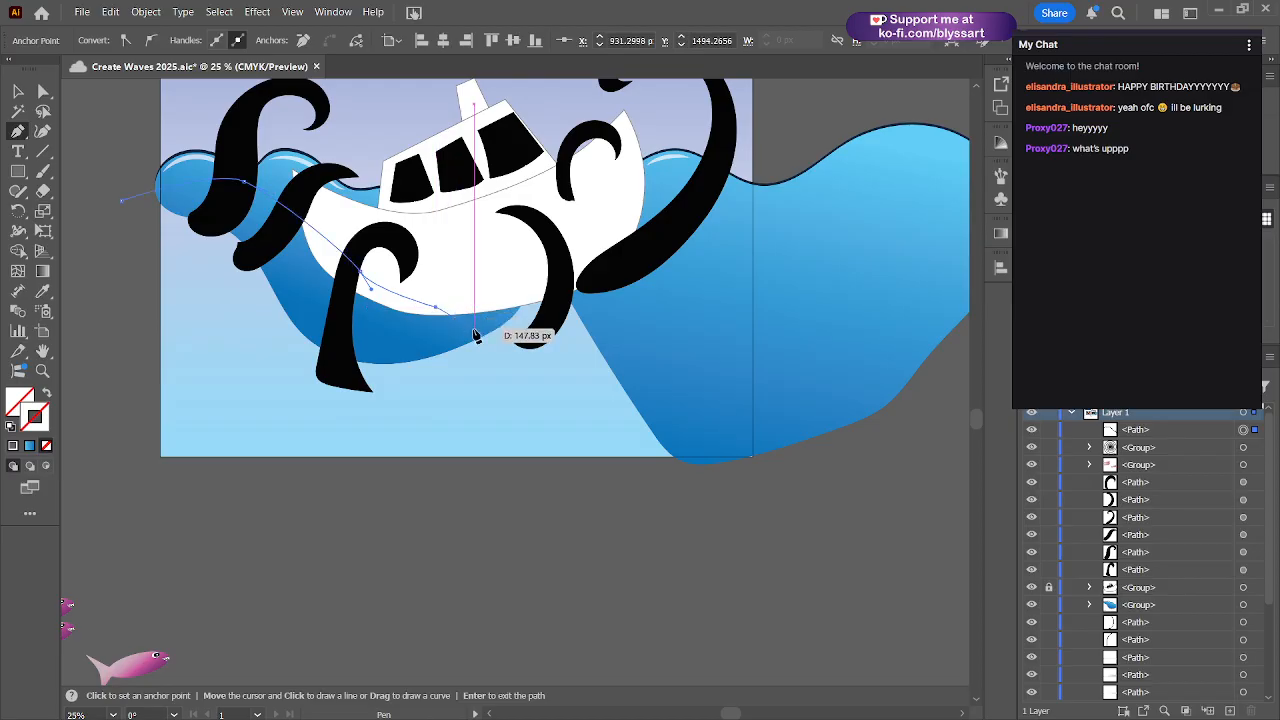
left_click_drag(484, 345, 500, 364)
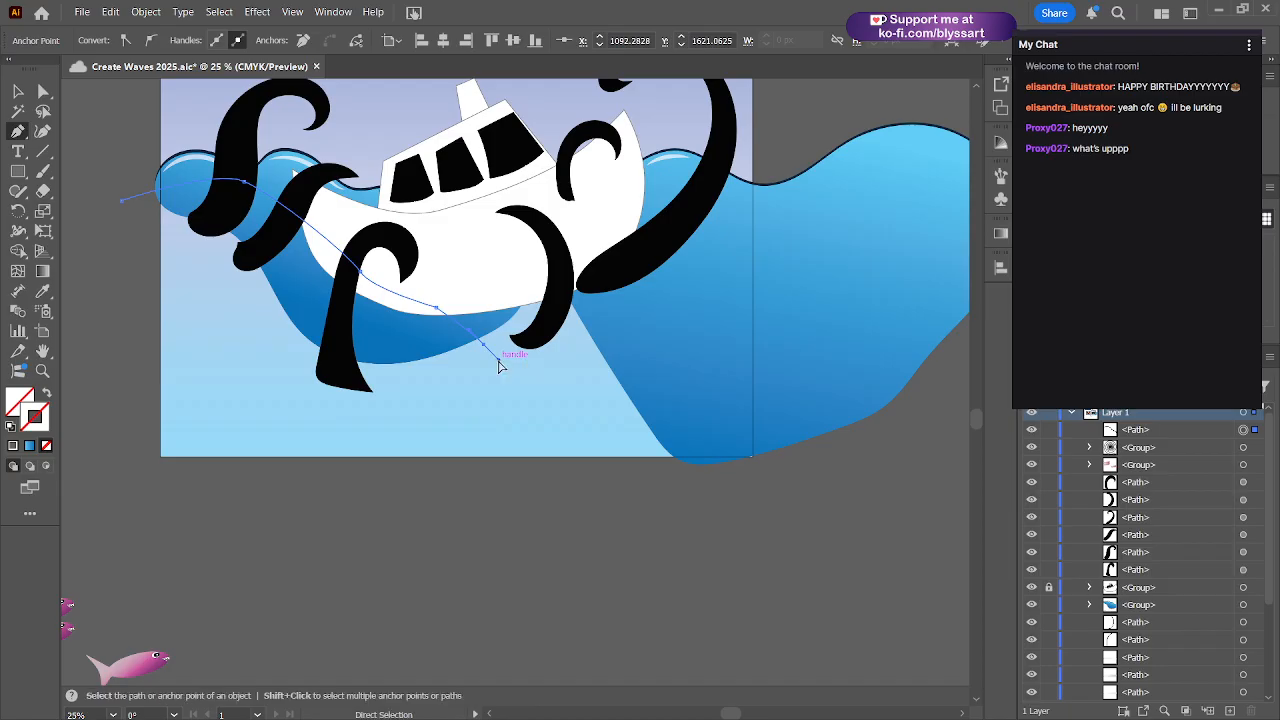
key("Delete")
key("Delete")
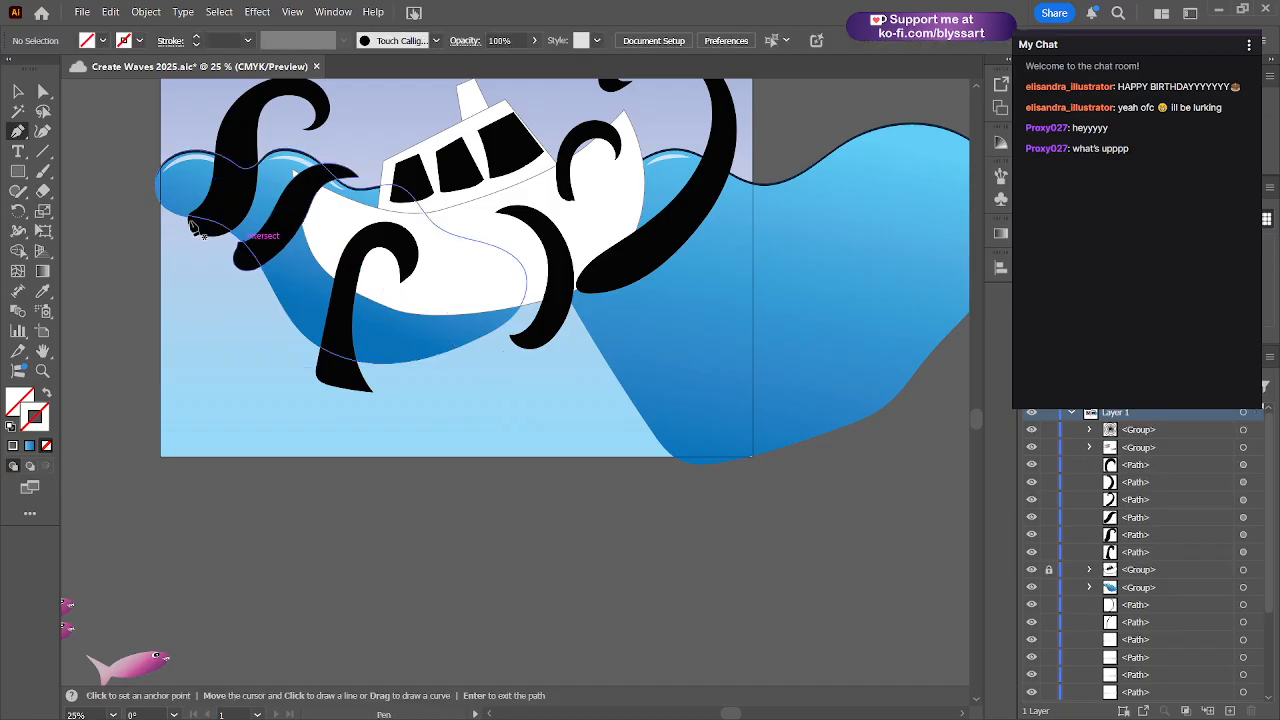
- Draw a wavy crest line with the Pen tool from left of the artboard, down across the boat's hull, to the artboard's lower-right edge
left_click_drag(132, 190, 278, 205)
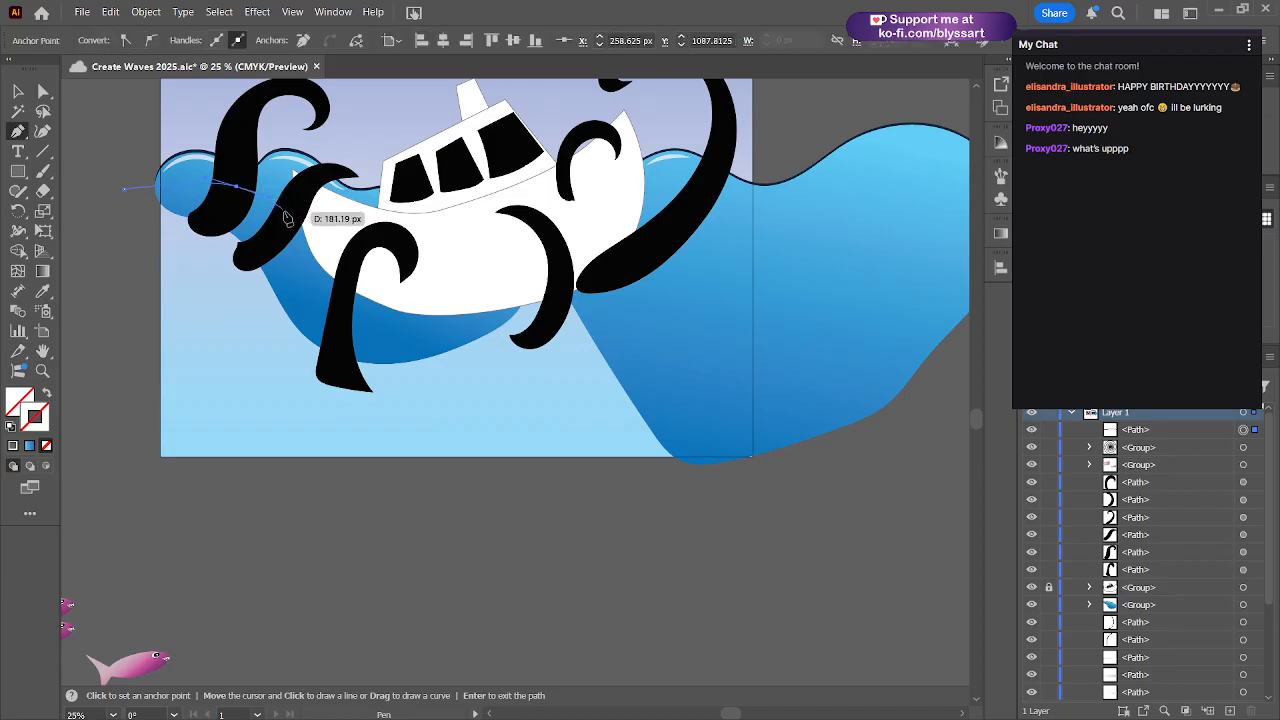
left_click(315, 261)
left_click_drag(320, 263, 556, 383)
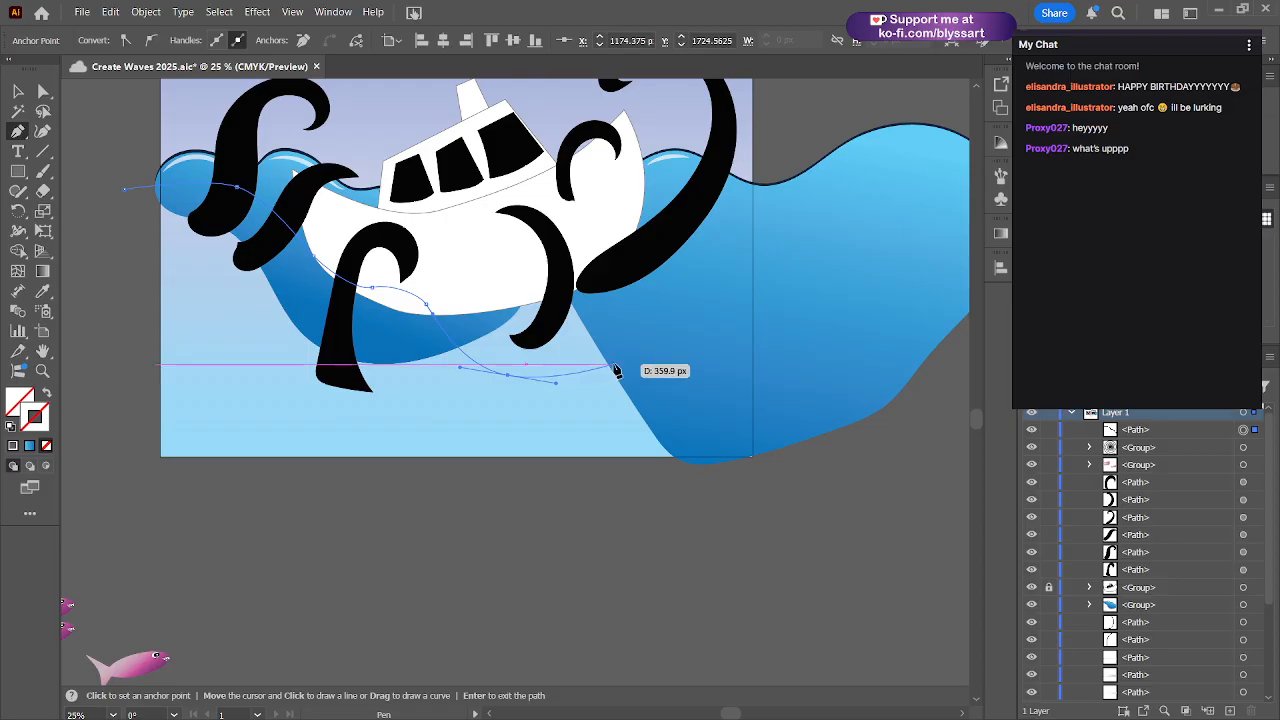
left_click_drag(621, 362, 649, 352)
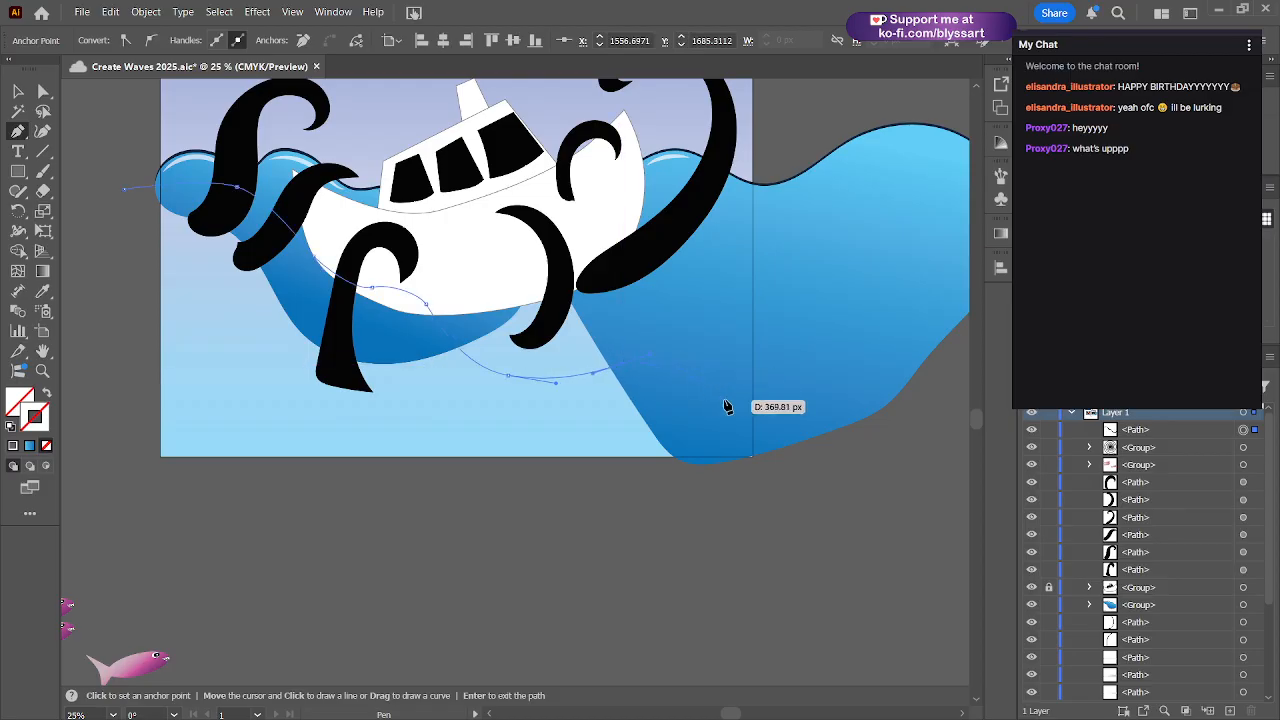
key("Return")
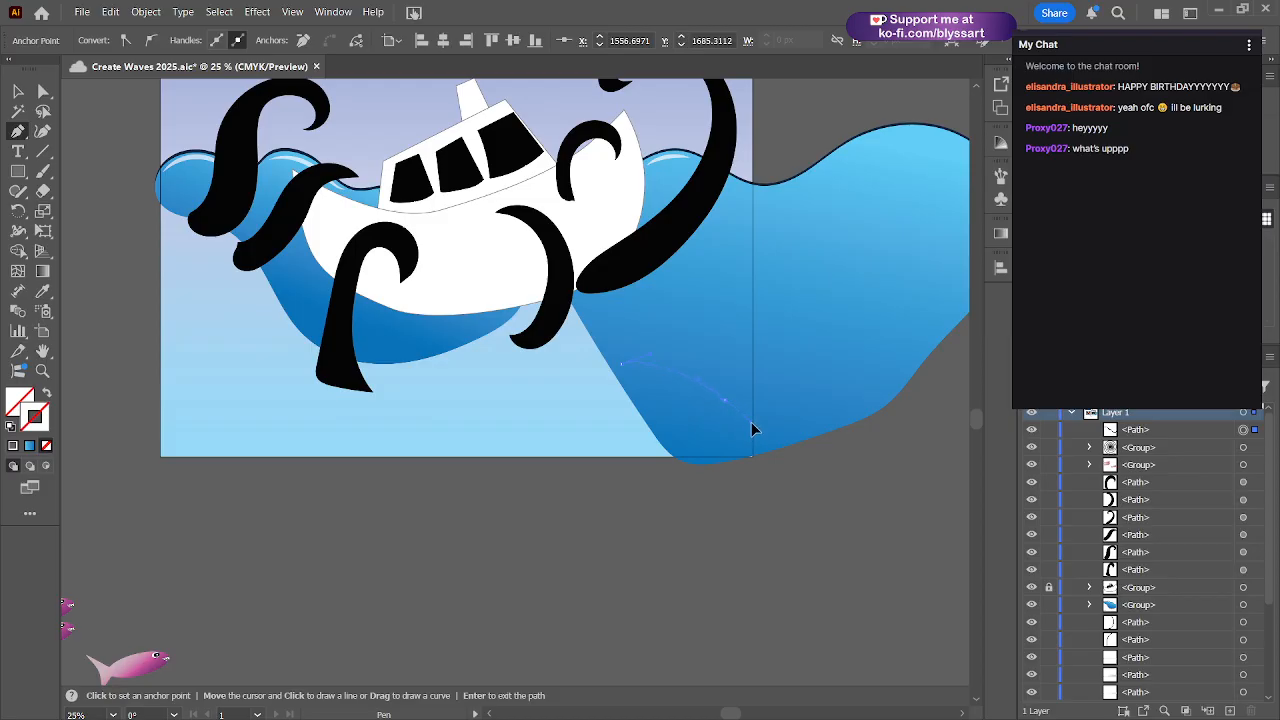
left_click_drag(758, 428, 758, 428)
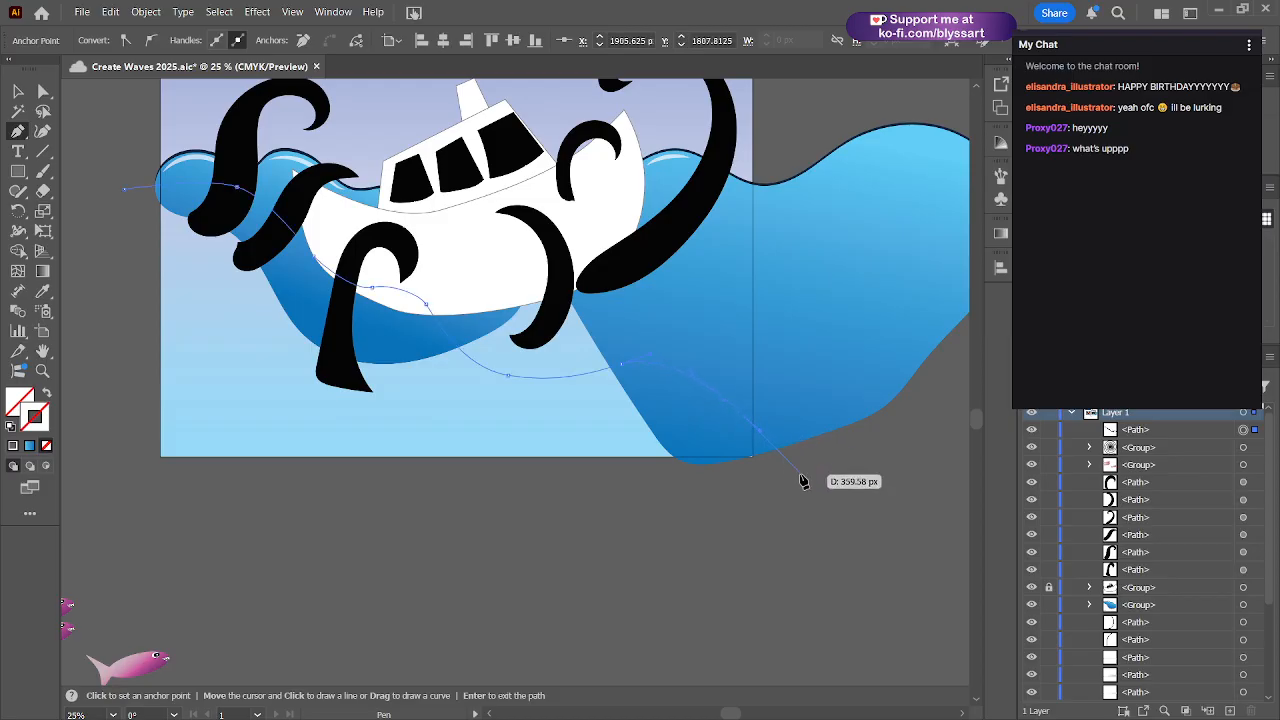
- Close the foreground wave's outline around the outside of the artboard's lower edge, fill it with dark blue, and deselect it
left_click(850, 534)
left_click(544, 618)
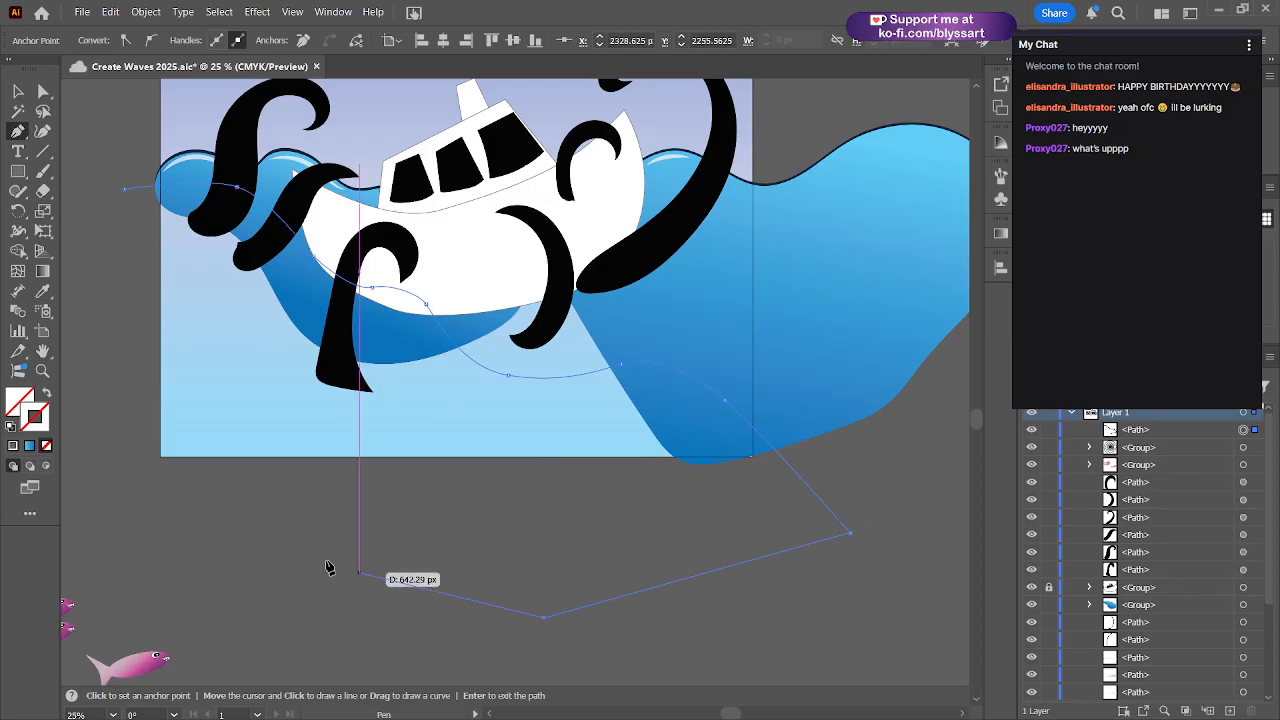
left_click(205, 554)
left_click(74, 466)
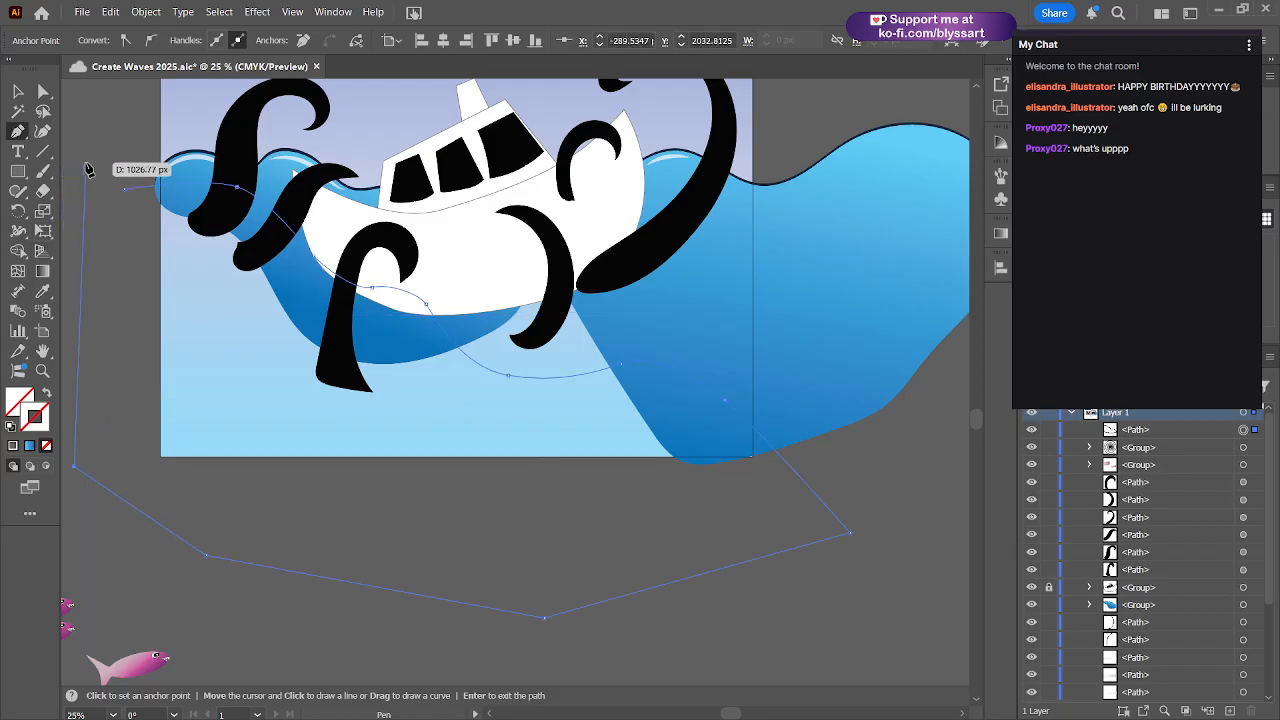
left_click(124, 190)
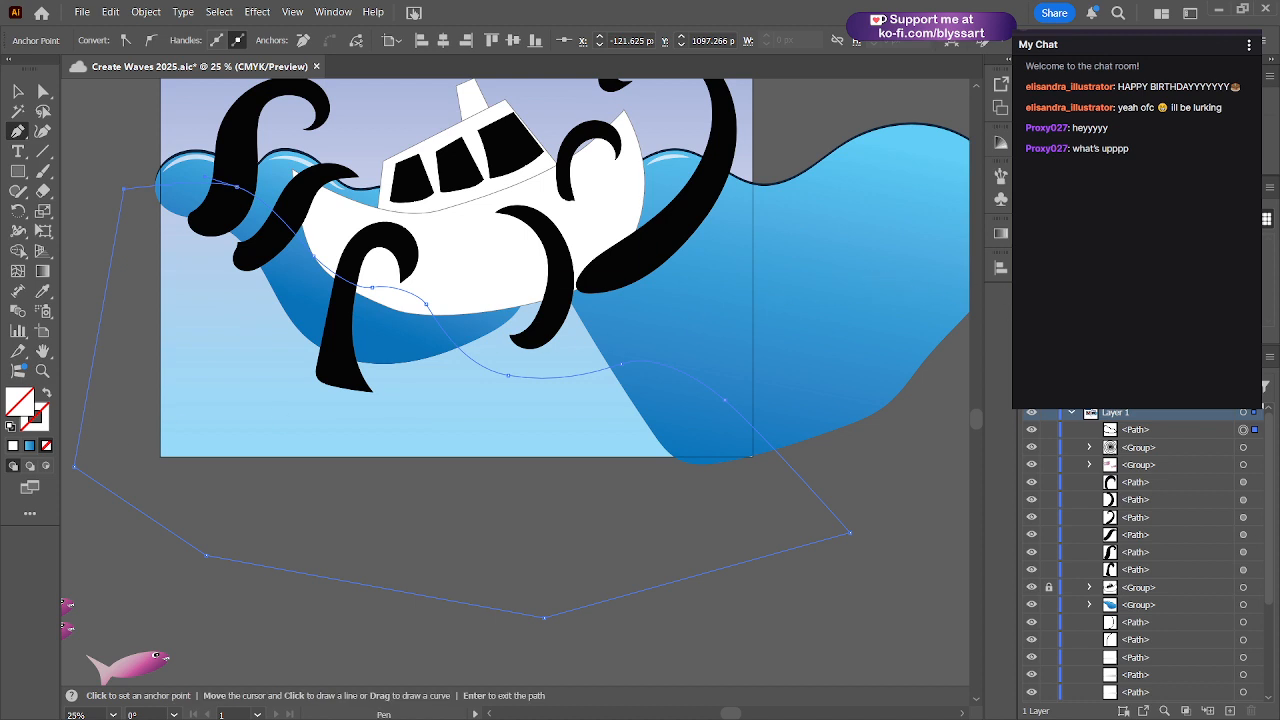
left_click(1110, 270)
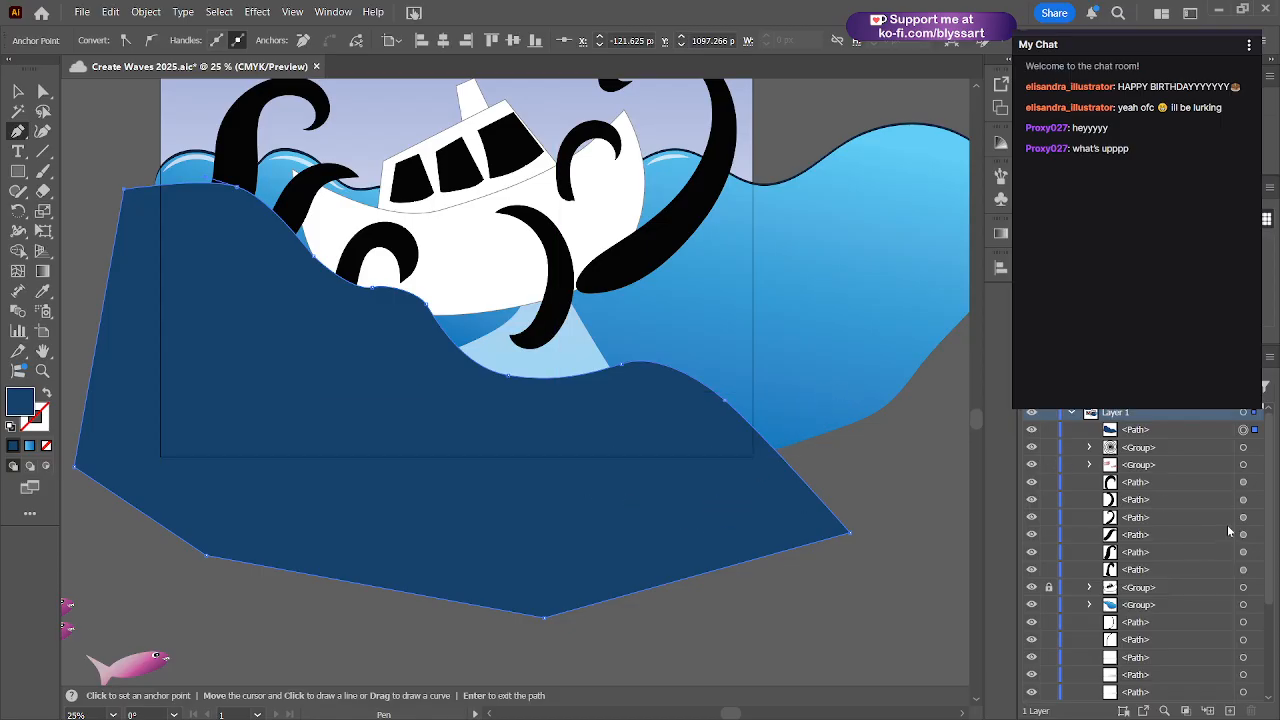
left_click(1048, 431)
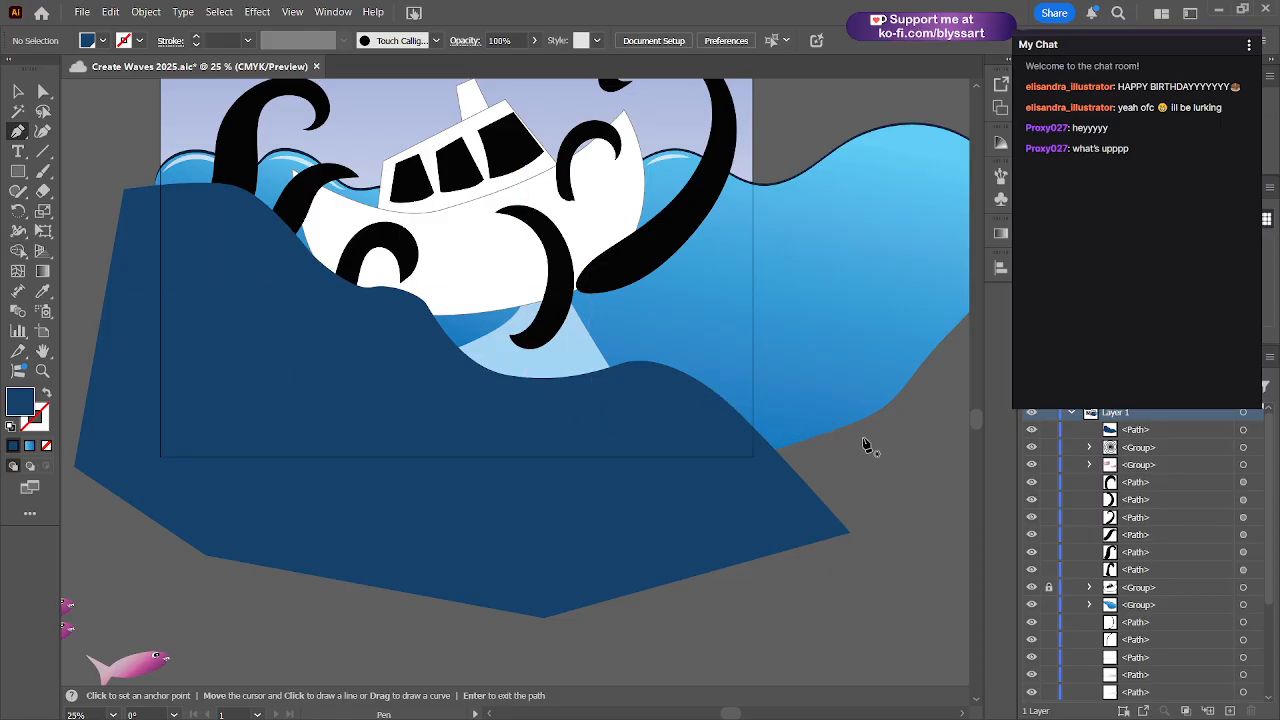
- Draw a second wave's crest with the Pen tool, rising over the boat's hull and falling beyond the artboard's right edge, and save the document
key("v")
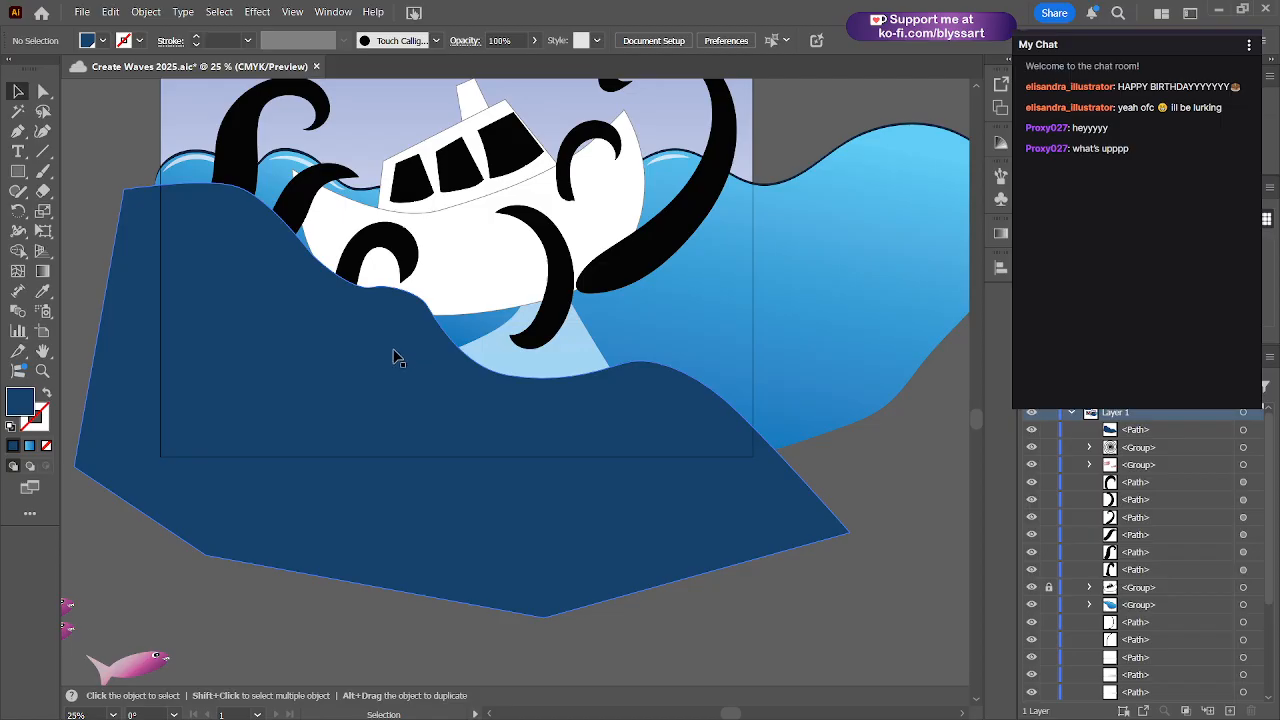
key("p")
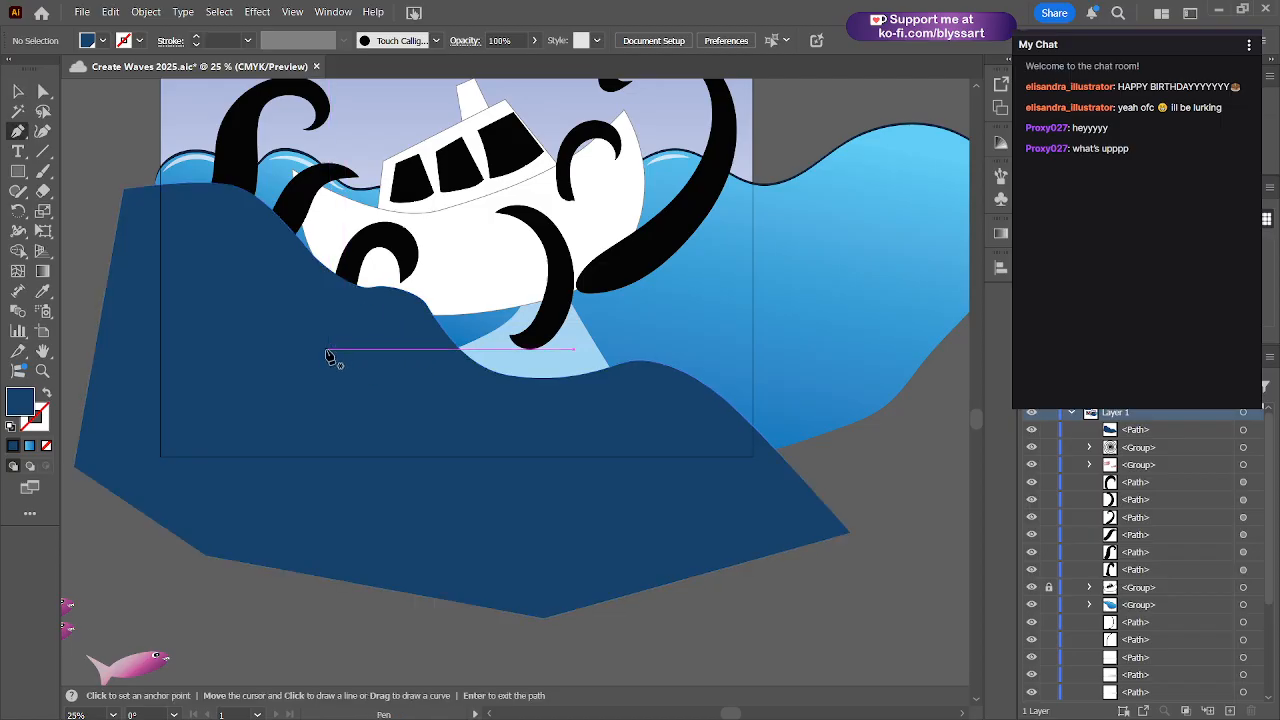
left_click(323, 348)
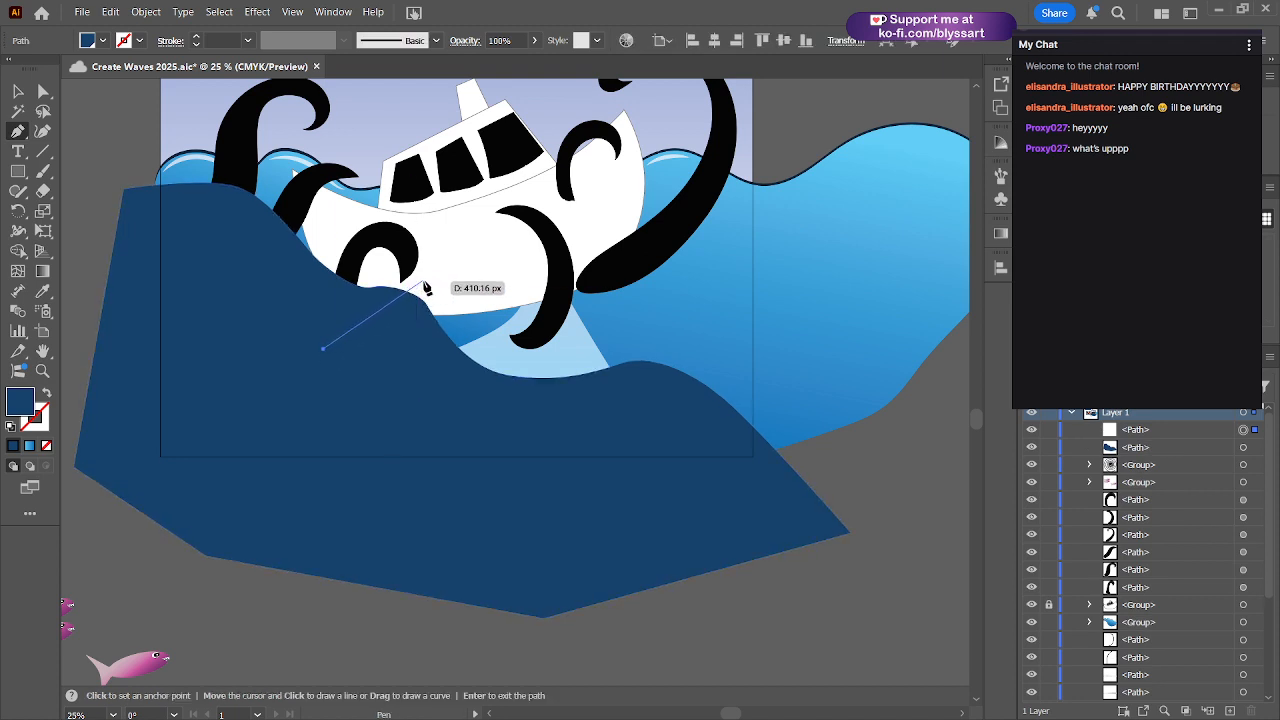
key("ctrl+s")
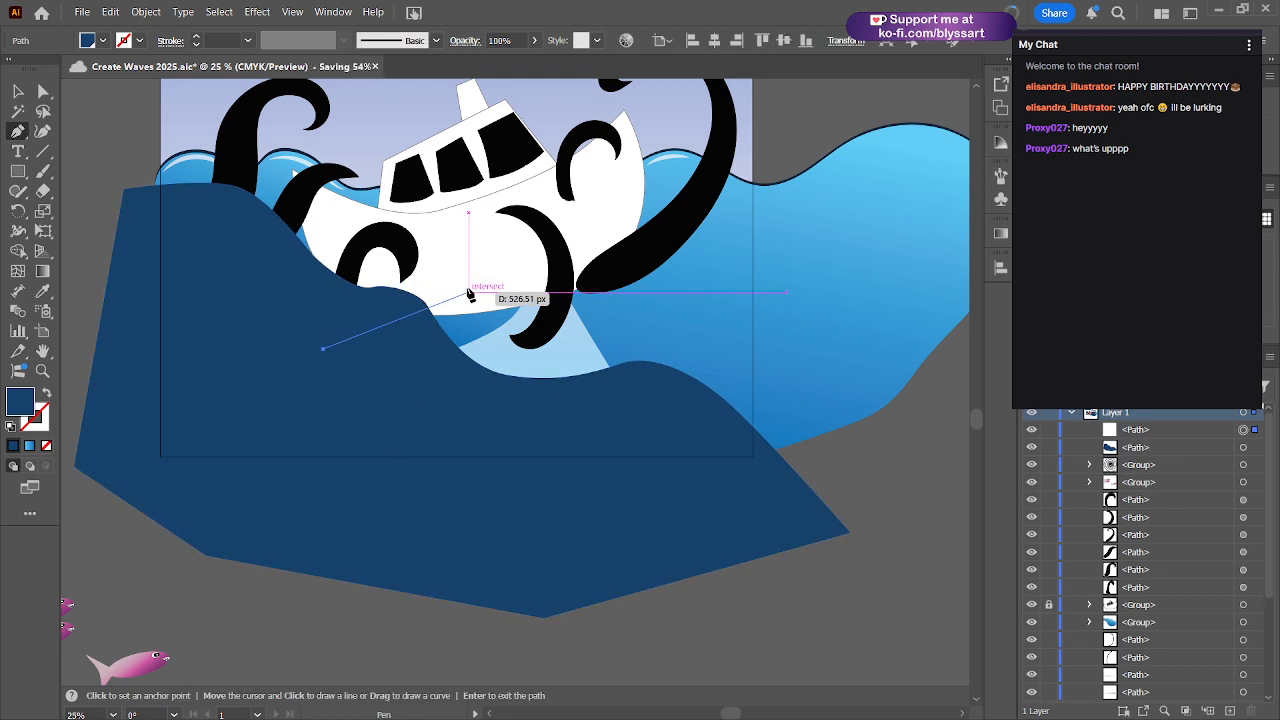
left_click(469, 290)
left_click_drag(482, 284, 489, 262)
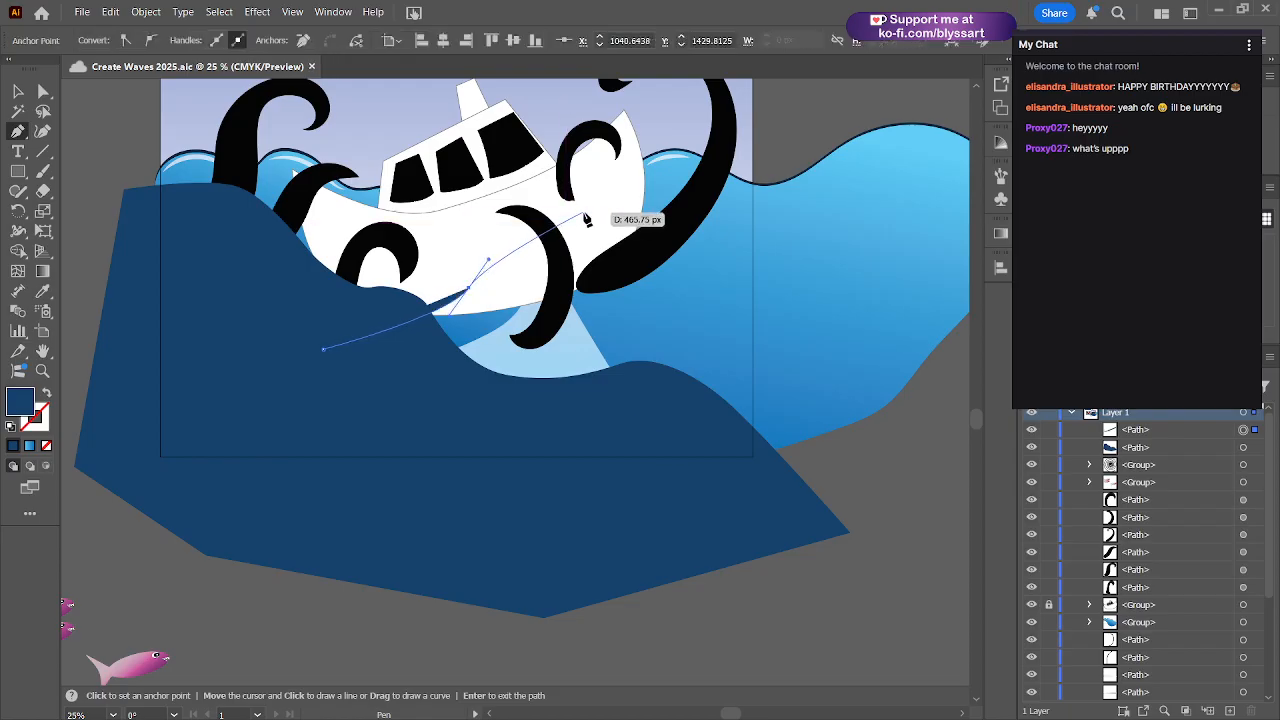
left_click_drag(597, 213, 635, 218)
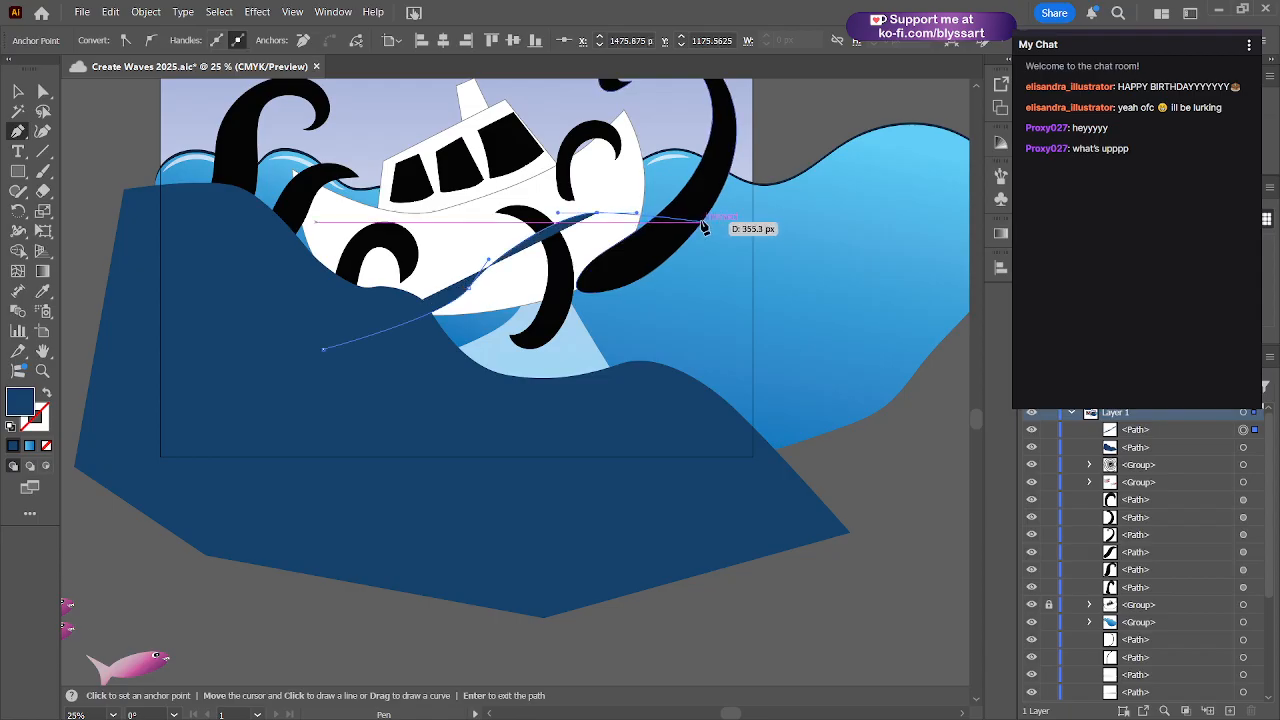
left_click_drag(737, 238, 772, 262)
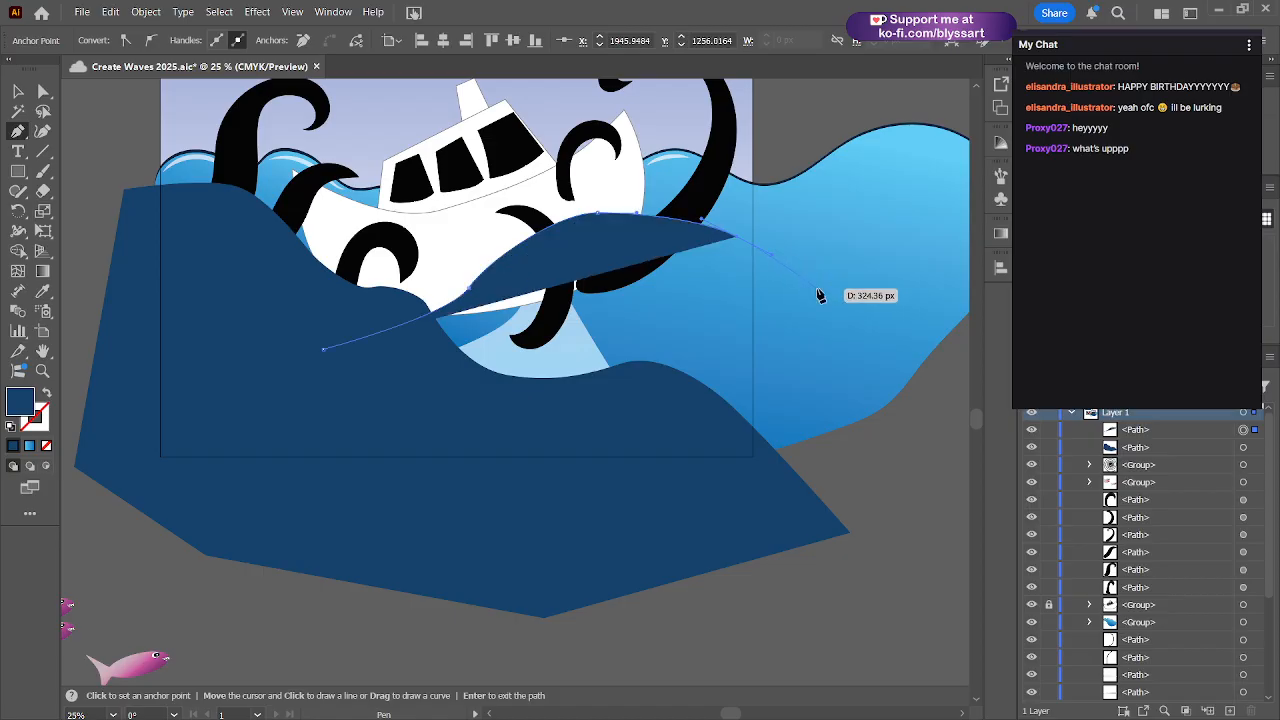
left_click(819, 290)
left_click(869, 385)
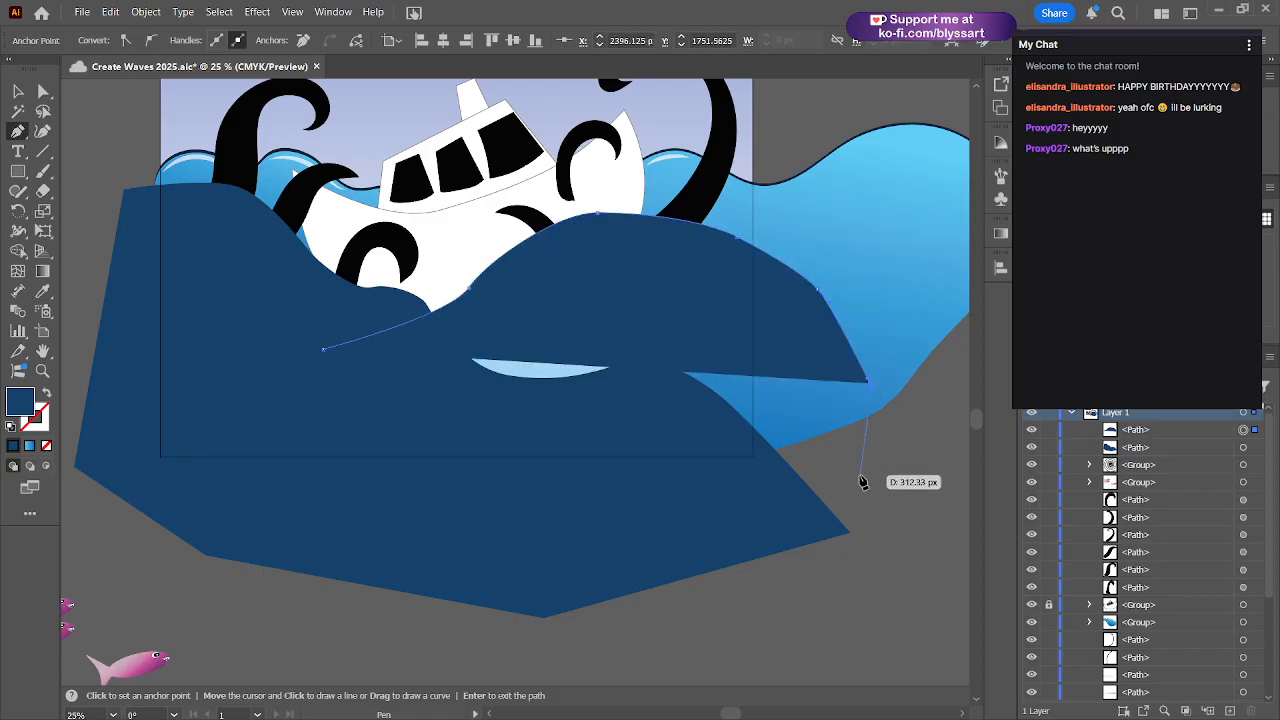
- Close the second wave's outline below the artboard and move the whole shape up and to the right
left_click(861, 473)
left_click(817, 541)
left_click(745, 574)
left_click(634, 619)
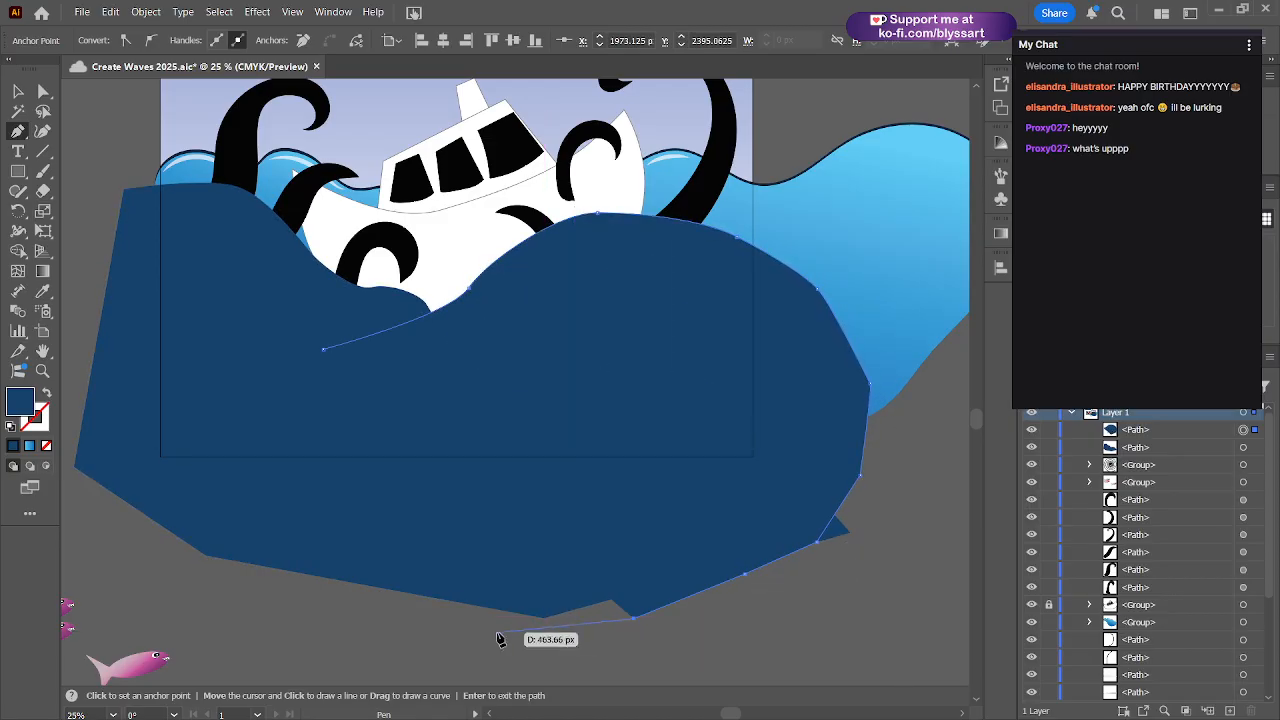
left_click(491, 630)
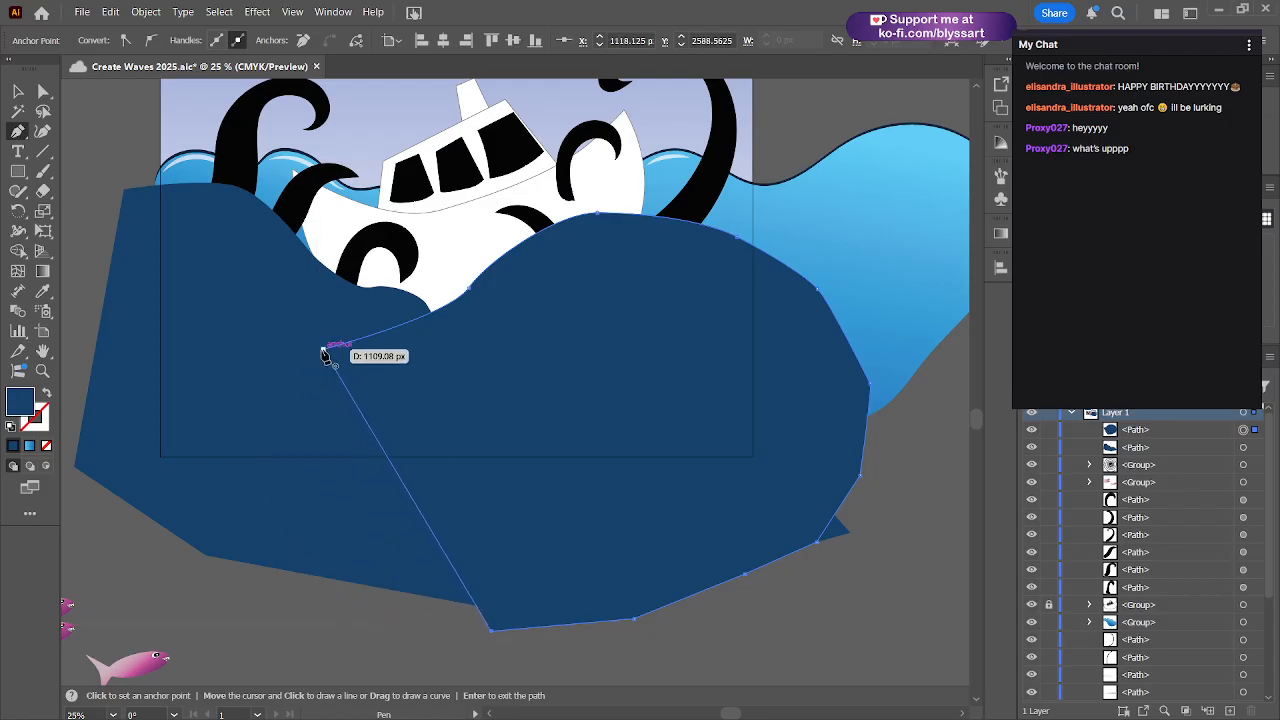
left_click(324, 351)
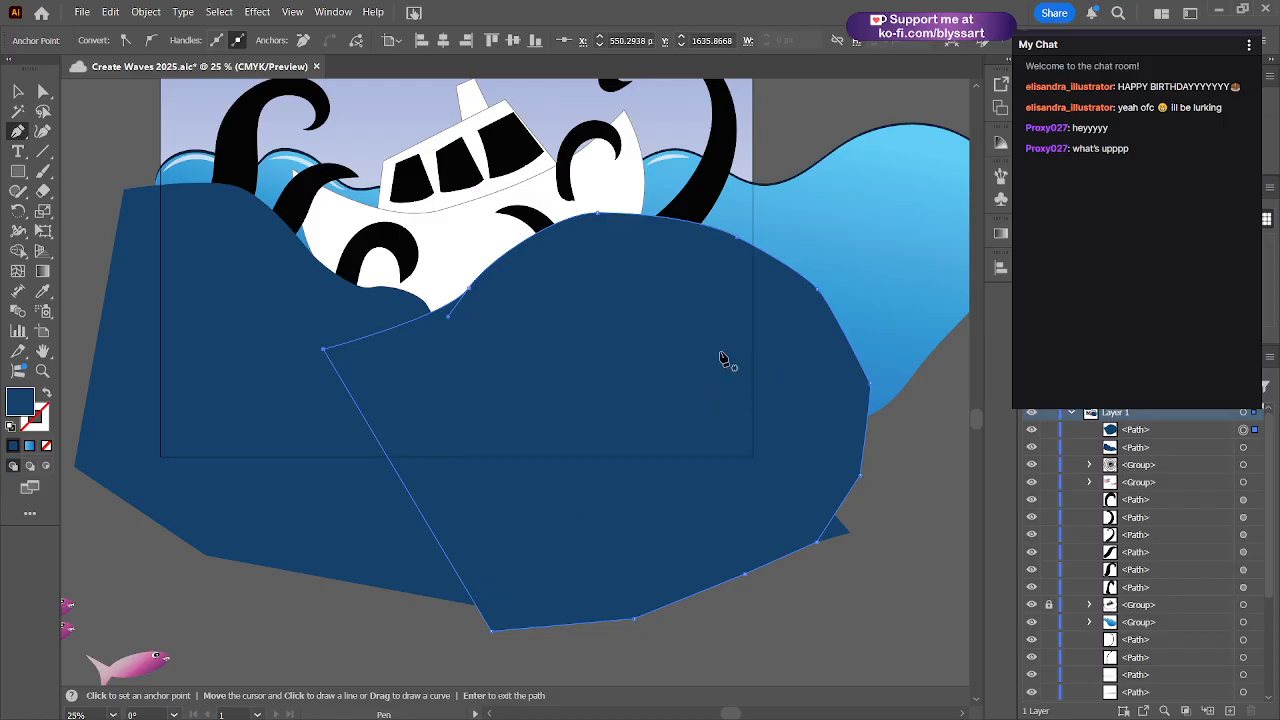
key("a")
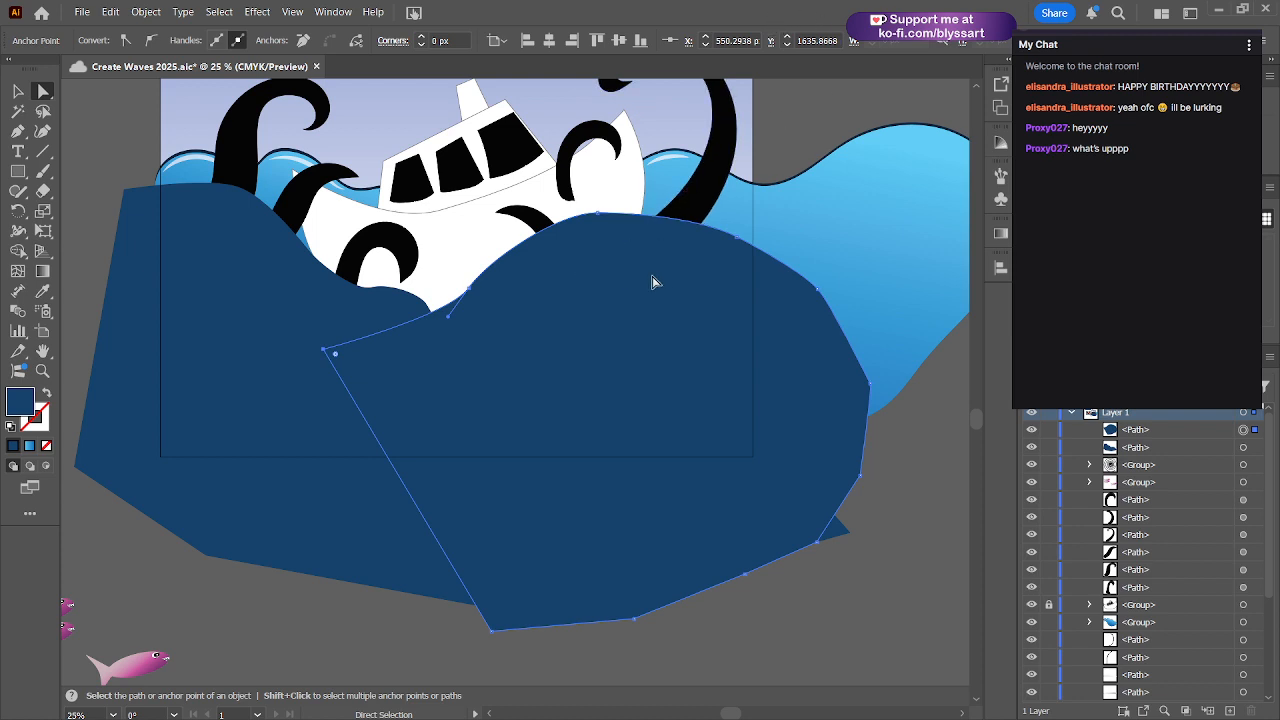
left_click_drag(652, 283, 695, 256)
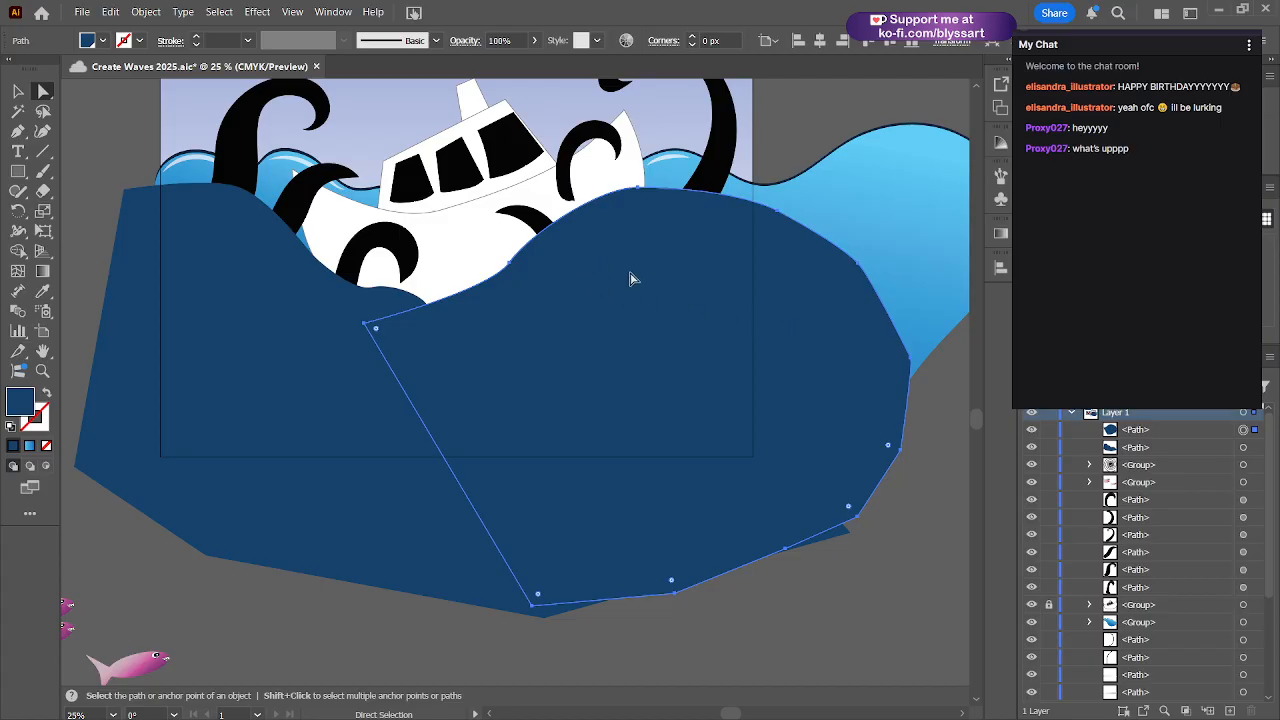
- Smooth the second wave's left slope by lengthening and angling the handles of its mid-slope anchor point
key("ctrl+equal")
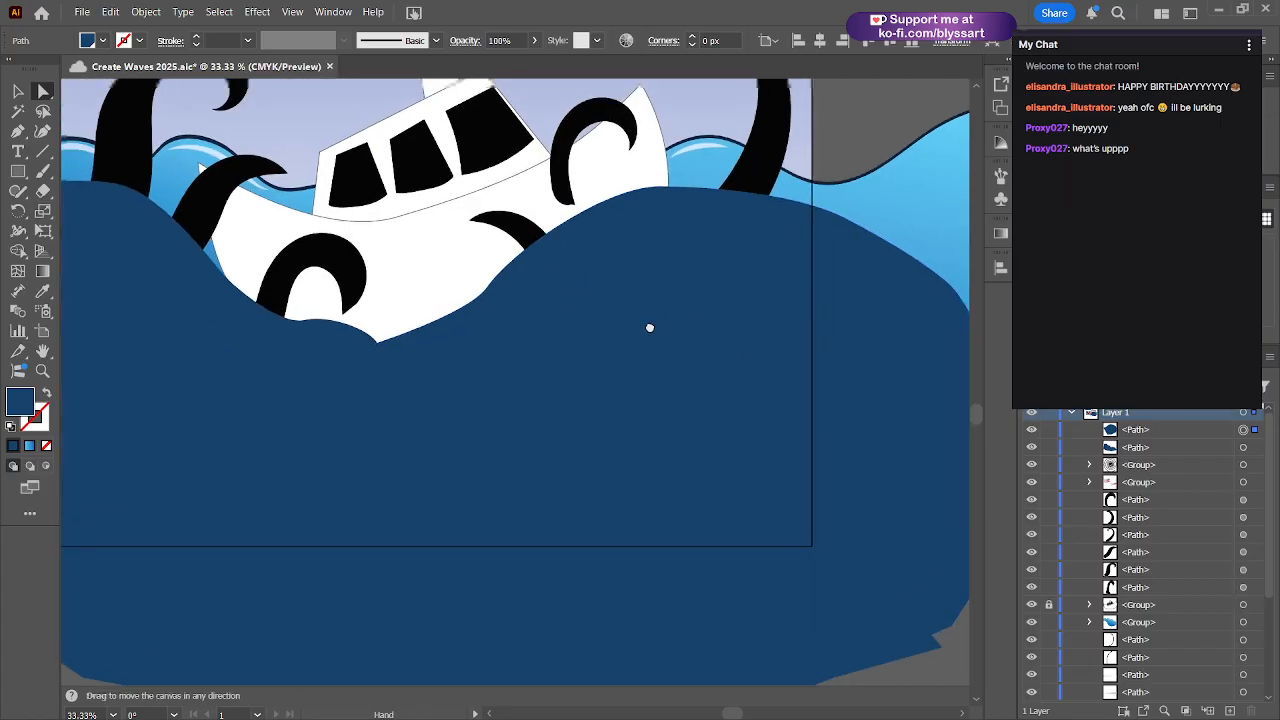
left_click_drag(651, 326, 651, 351)
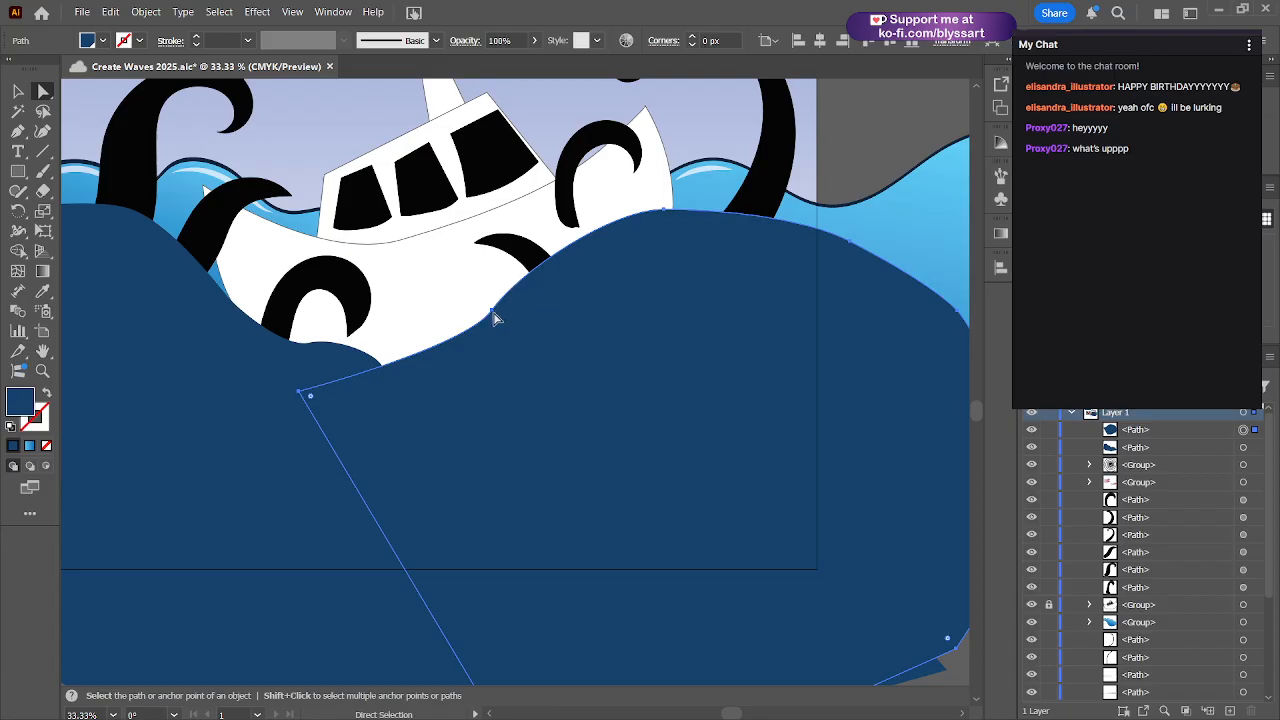
left_click_drag(494, 318, 497, 317)
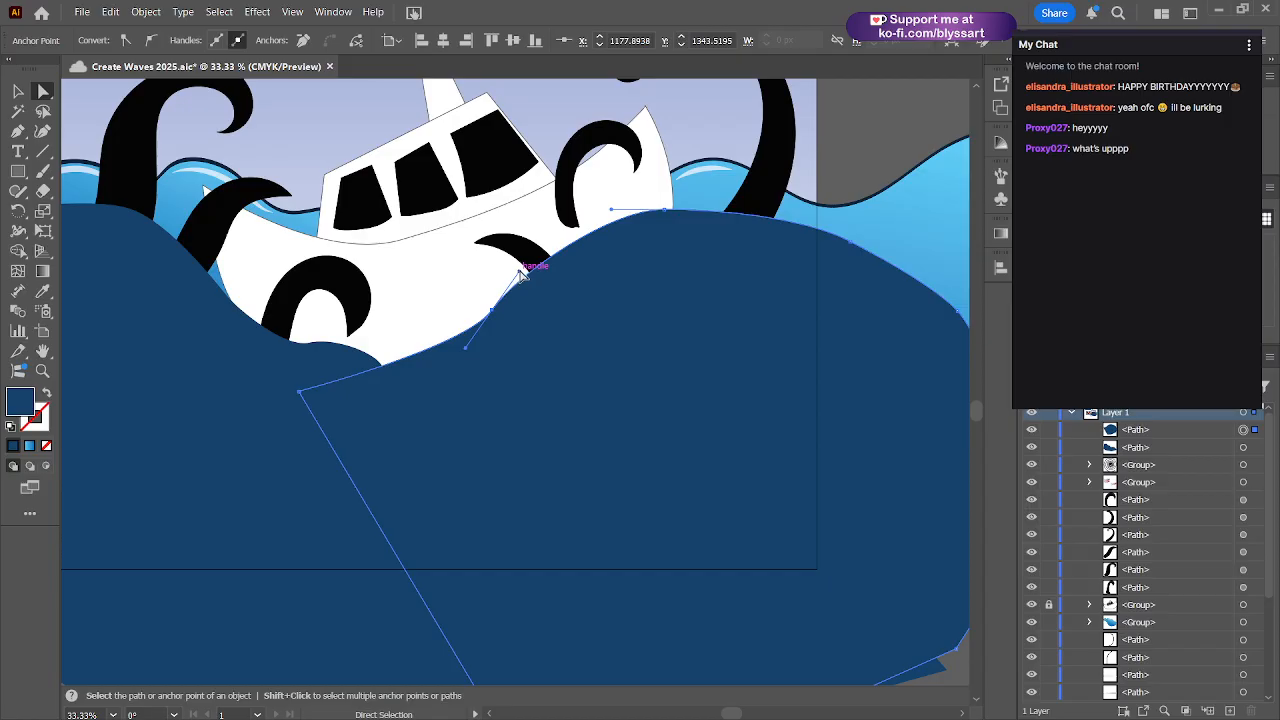
left_click_drag(521, 275, 416, 400)
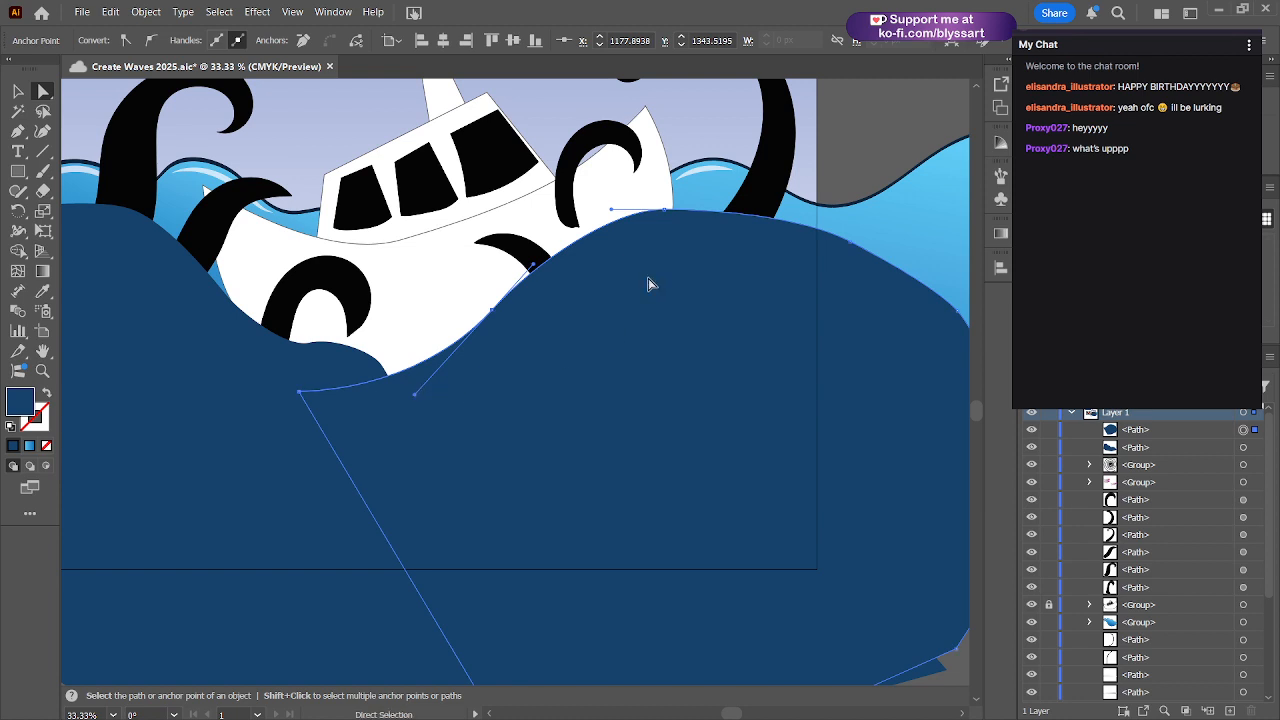
- Move the anchor point at the second wave's peak slightly up and to the right to raise the crest
left_click(665, 211)
left_click(664, 210)
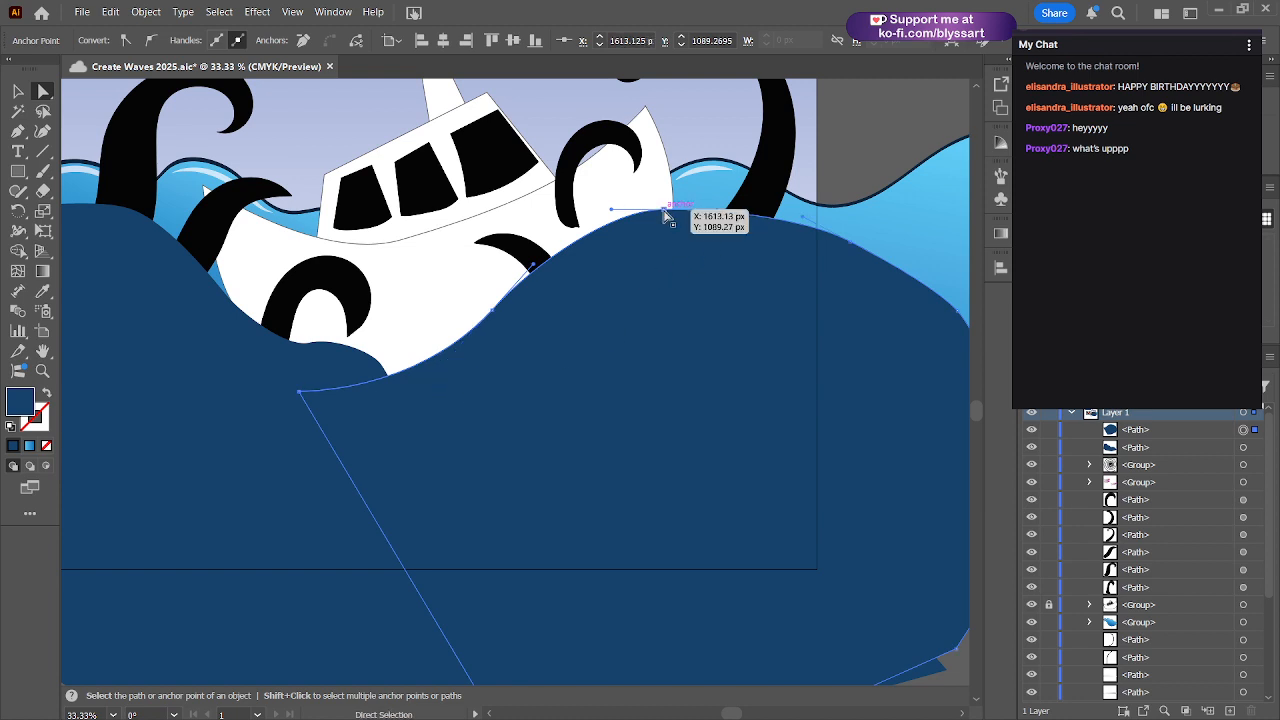
left_click_drag(668, 213, 677, 206)
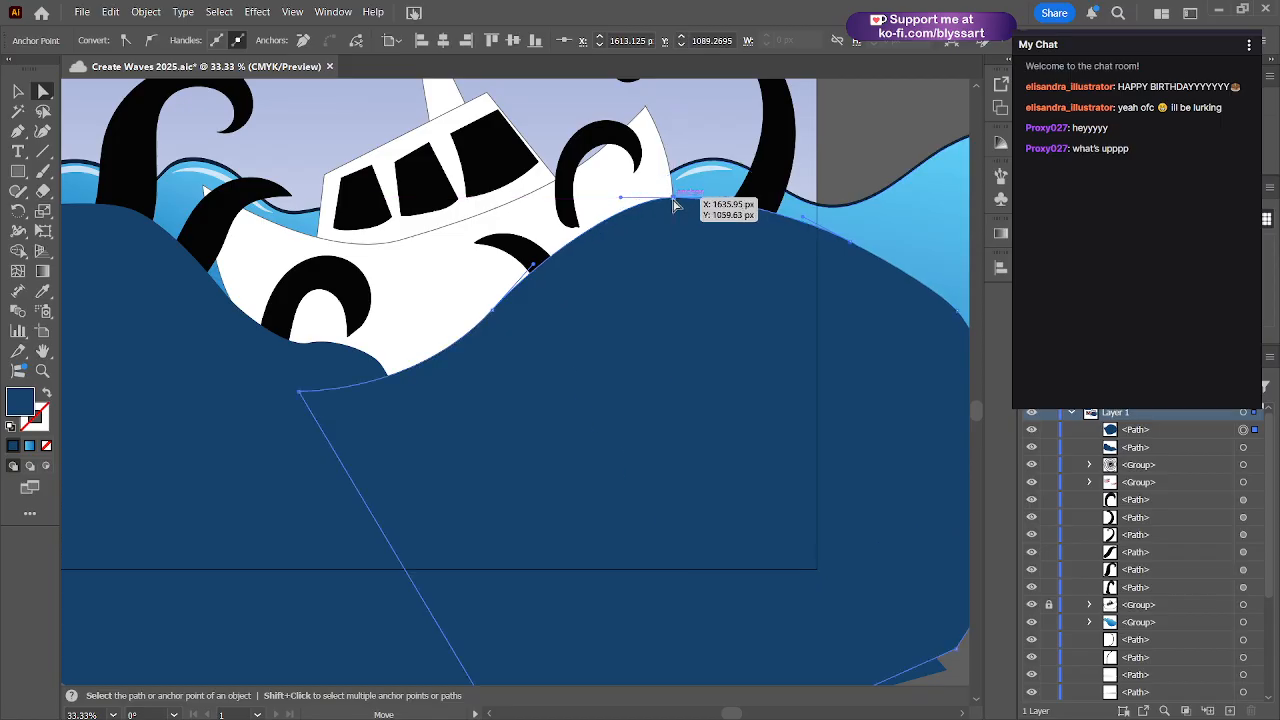
- Round out the second wave's right slope by raising its anchor point and adjusting the peak's right handle, and save the document
left_click_drag(846, 251, 860, 232)
left_click(866, 140)
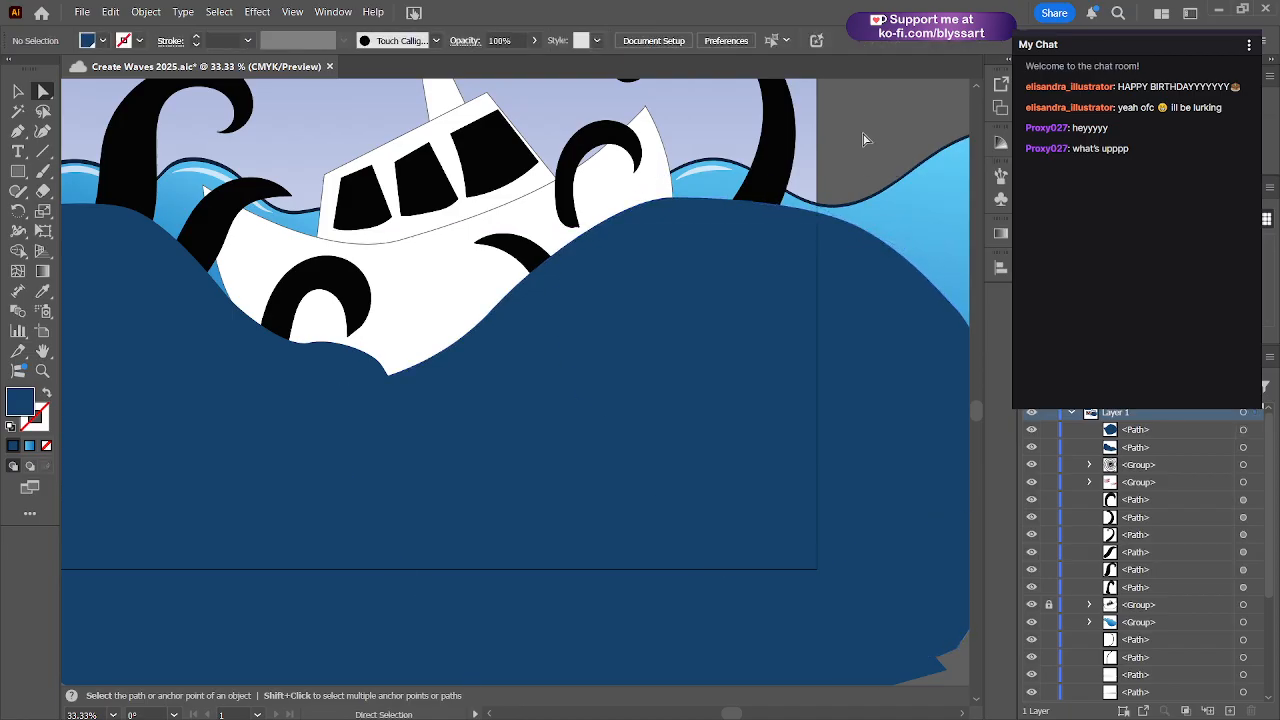
left_click(812, 230)
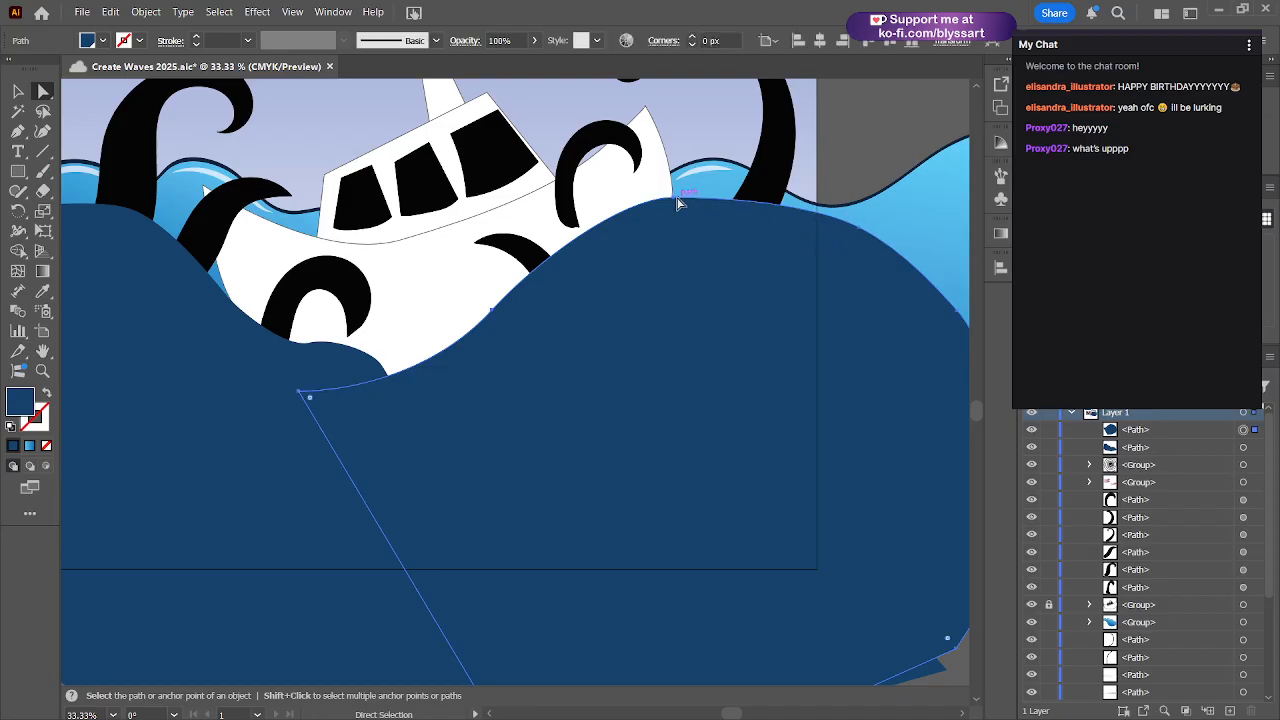
left_click_drag(675, 197, 742, 200)
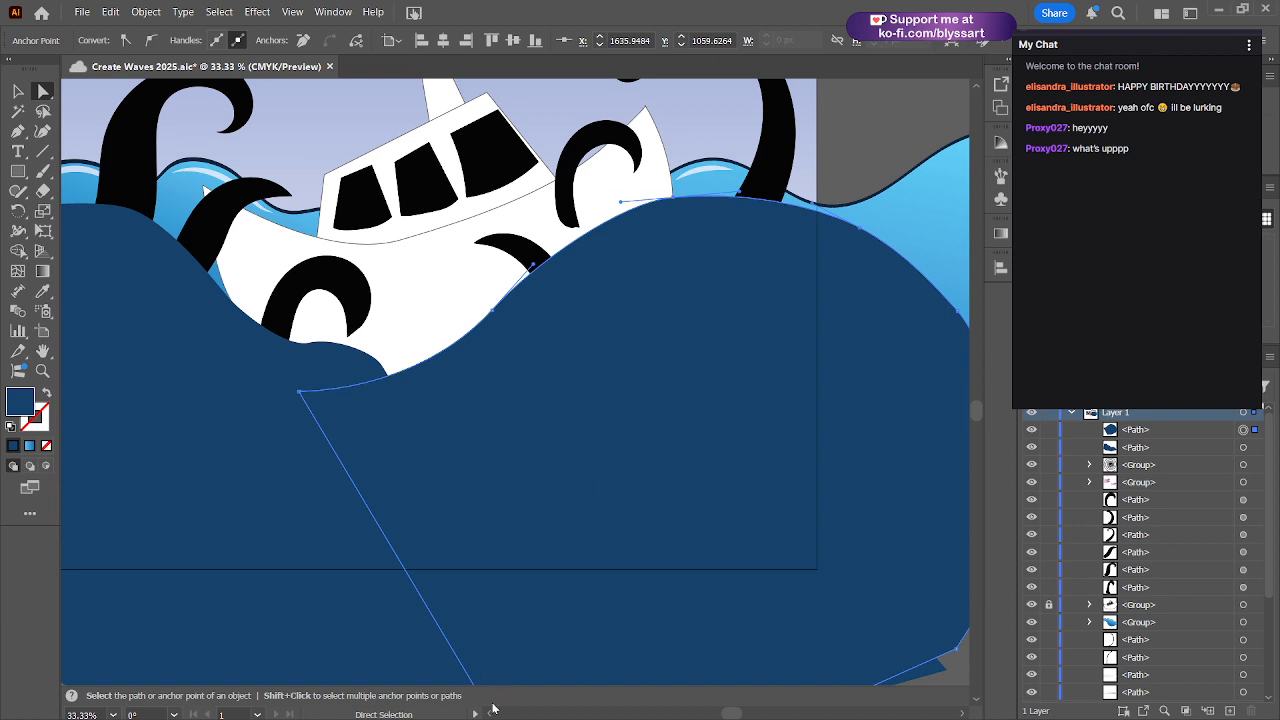
key("ctrl+s")
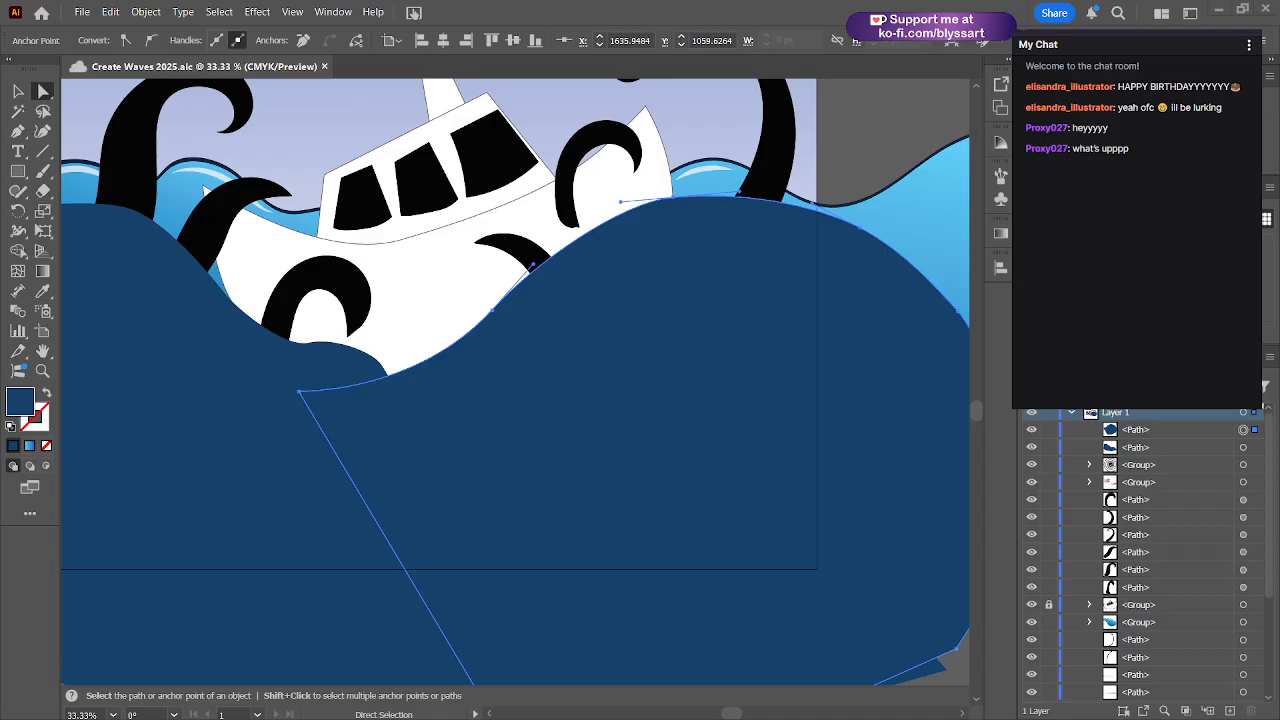
- Examine the layered curls and foreground waves in the paper-art reference image beside the artboard
scroll(882, 504, "down", 3)
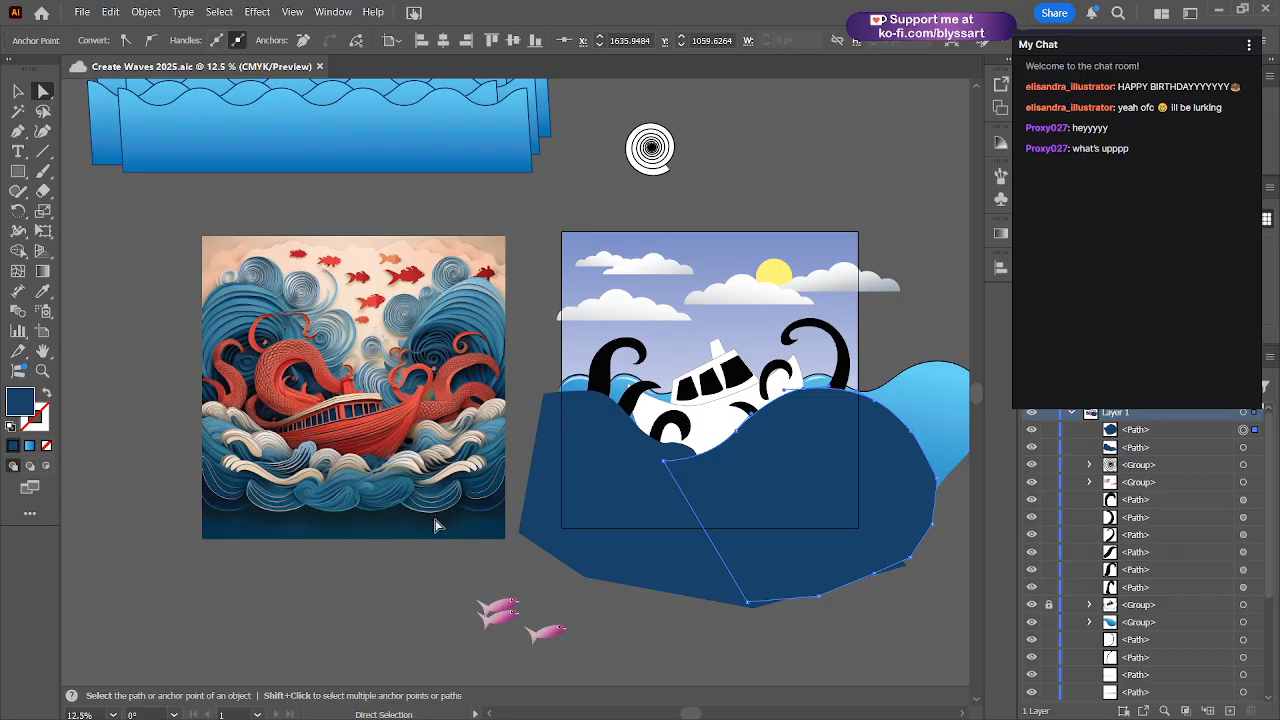
scroll(434, 523, "up", 2)
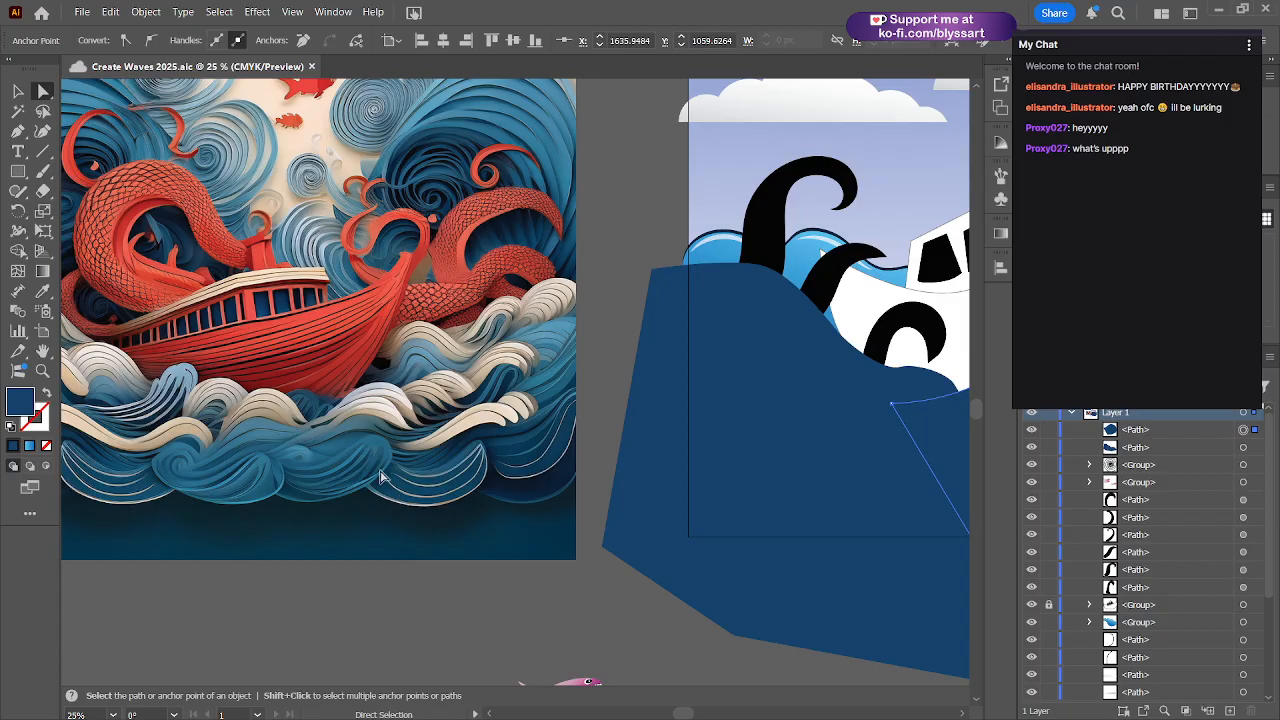
scroll(330, 462, "down", 1)
scroll(329, 463, "up", 2)
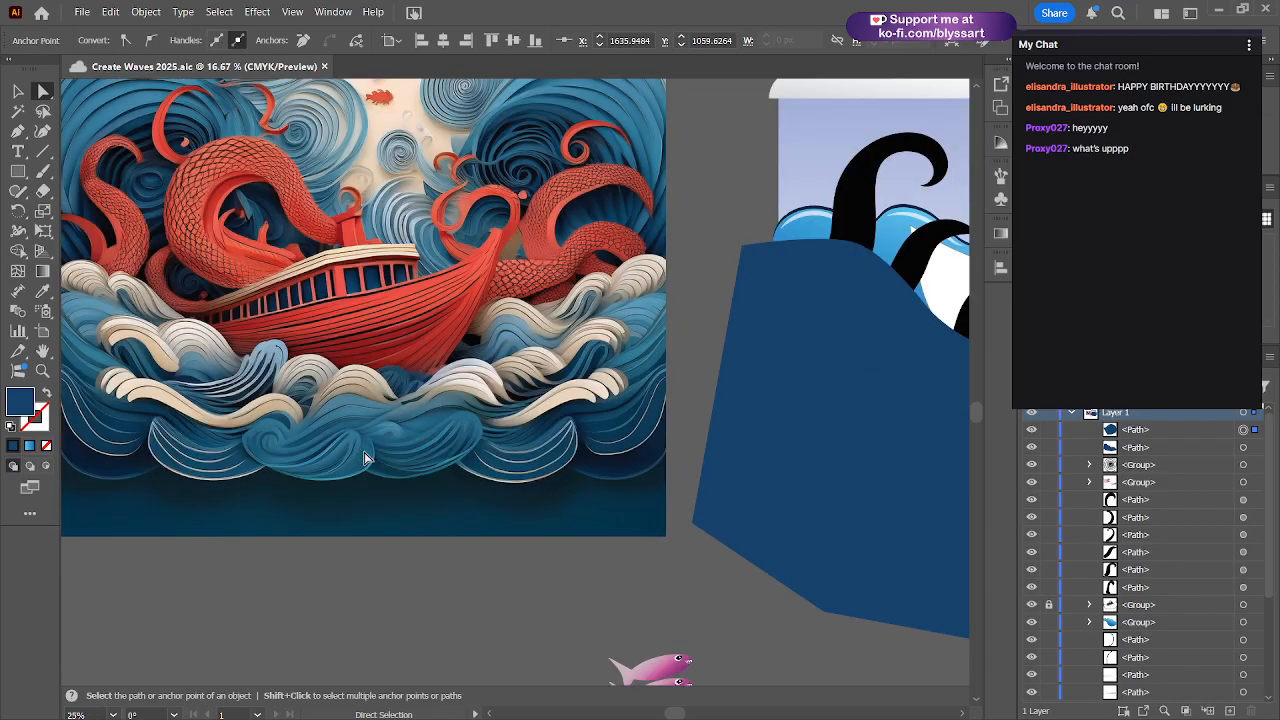
scroll(335, 447, "down", 1)
scroll(372, 438, "down", 1)
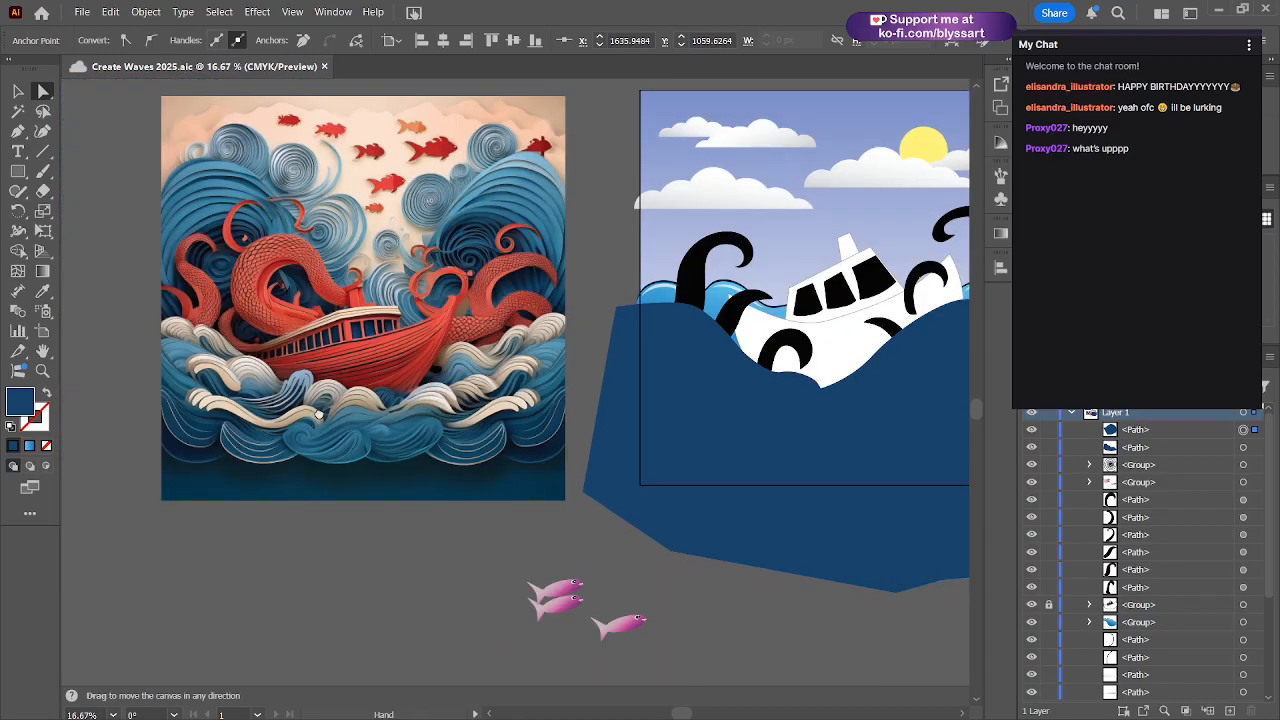
left_click_drag(314, 420, 414, 441)
scroll(414, 441, "up", 1)
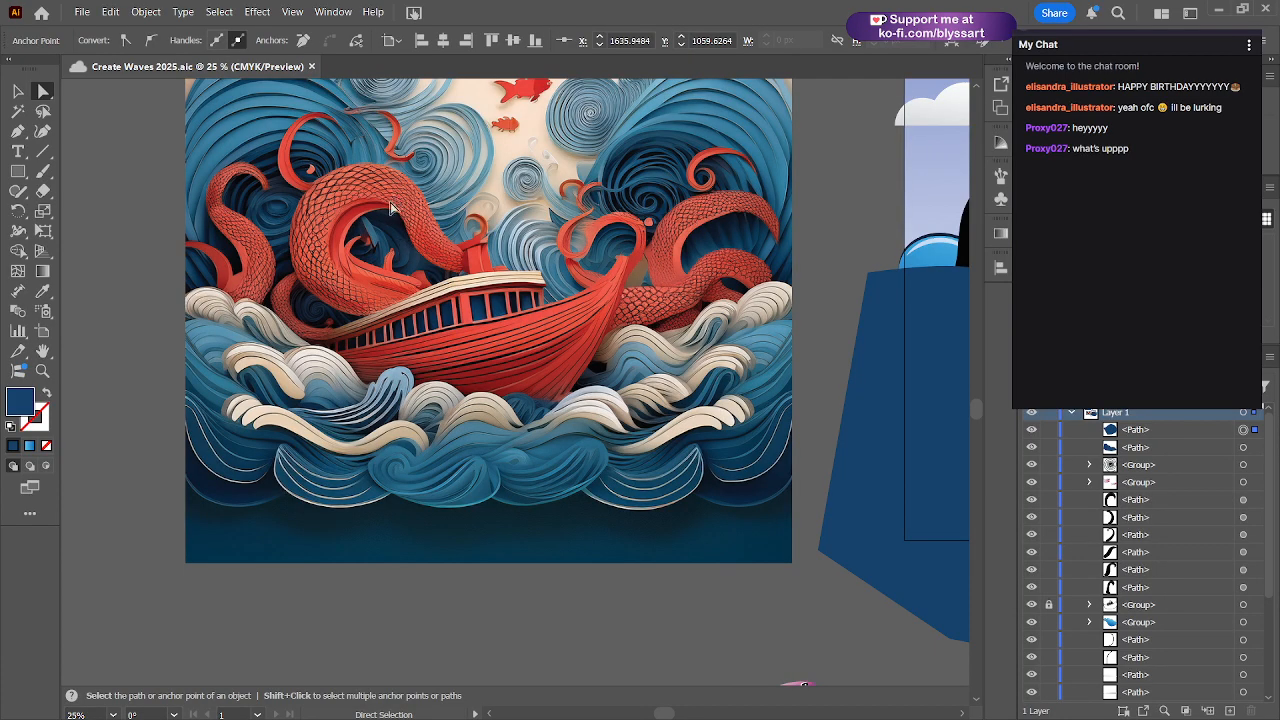
left_click_drag(528, 127, 515, 278)
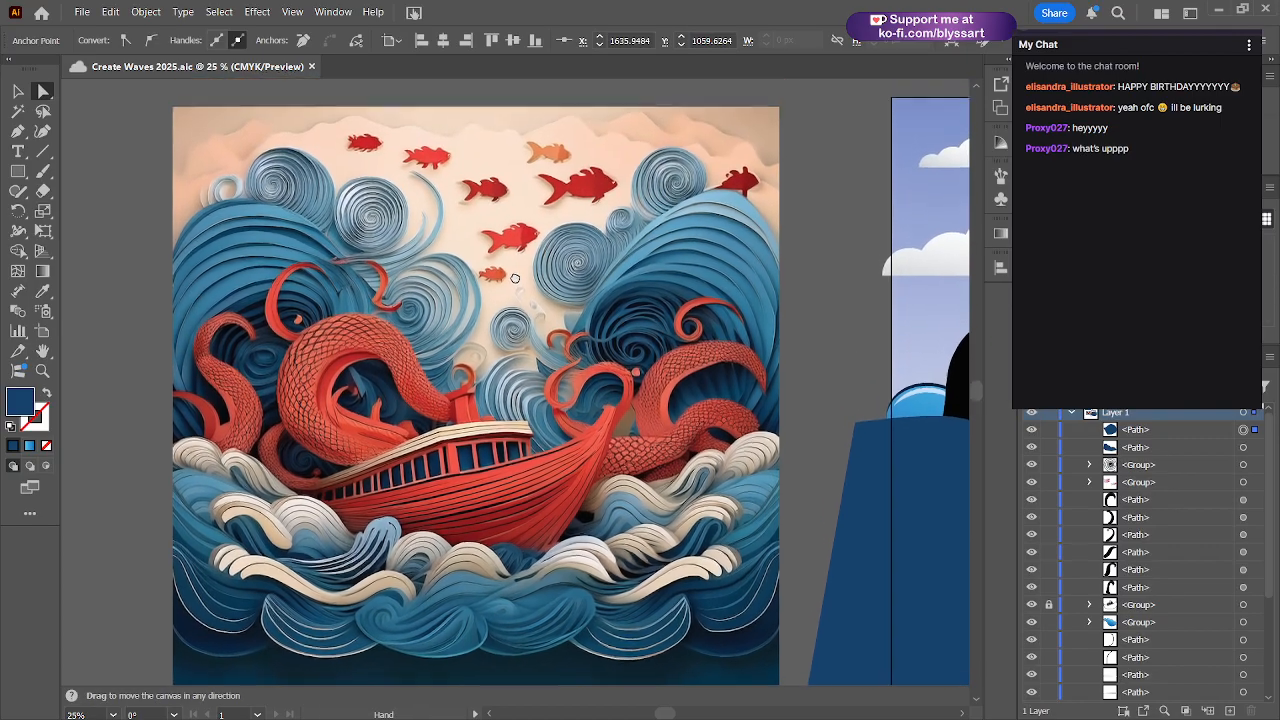
scroll(515, 281, "down", 1)
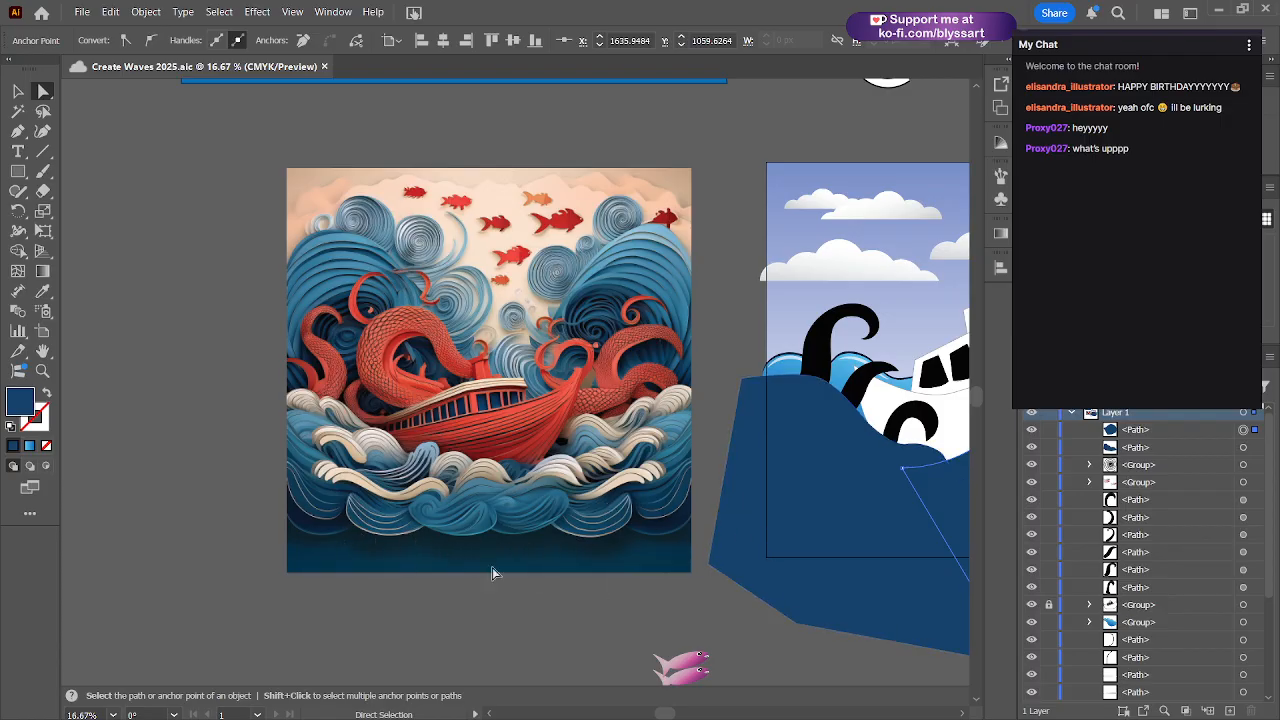
scroll(563, 558, "up", 1)
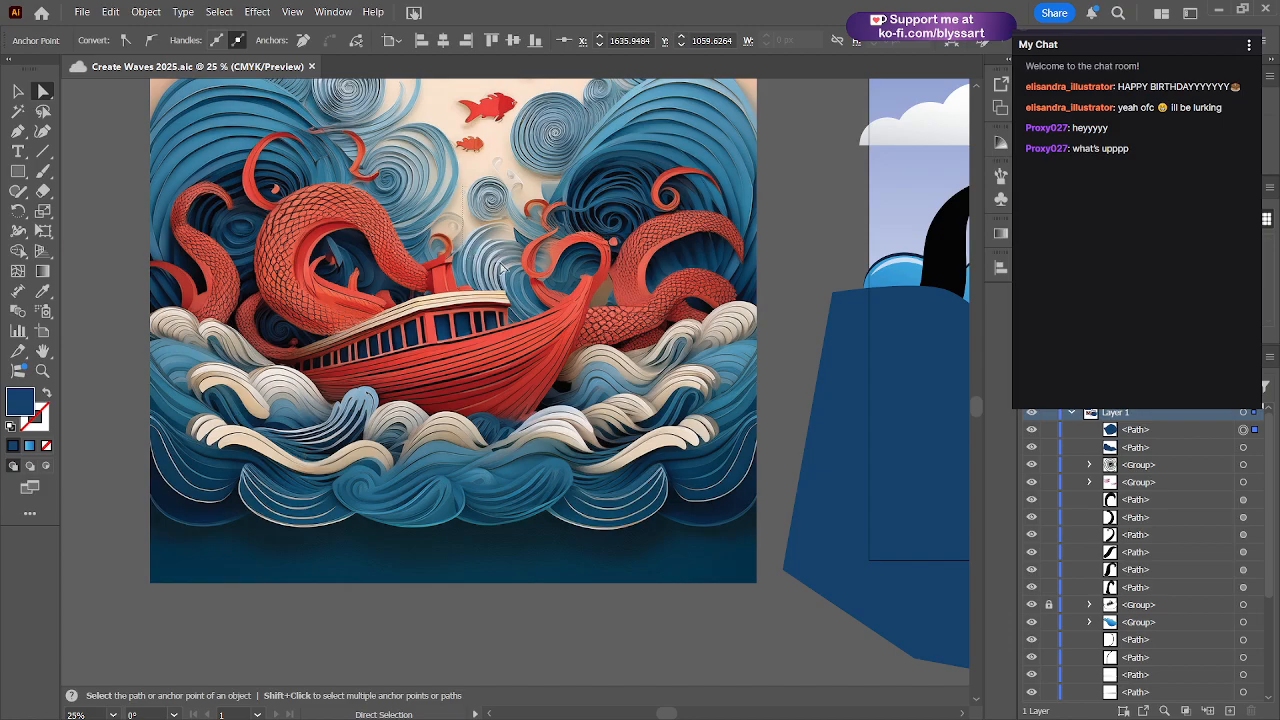
left_click(486, 271)
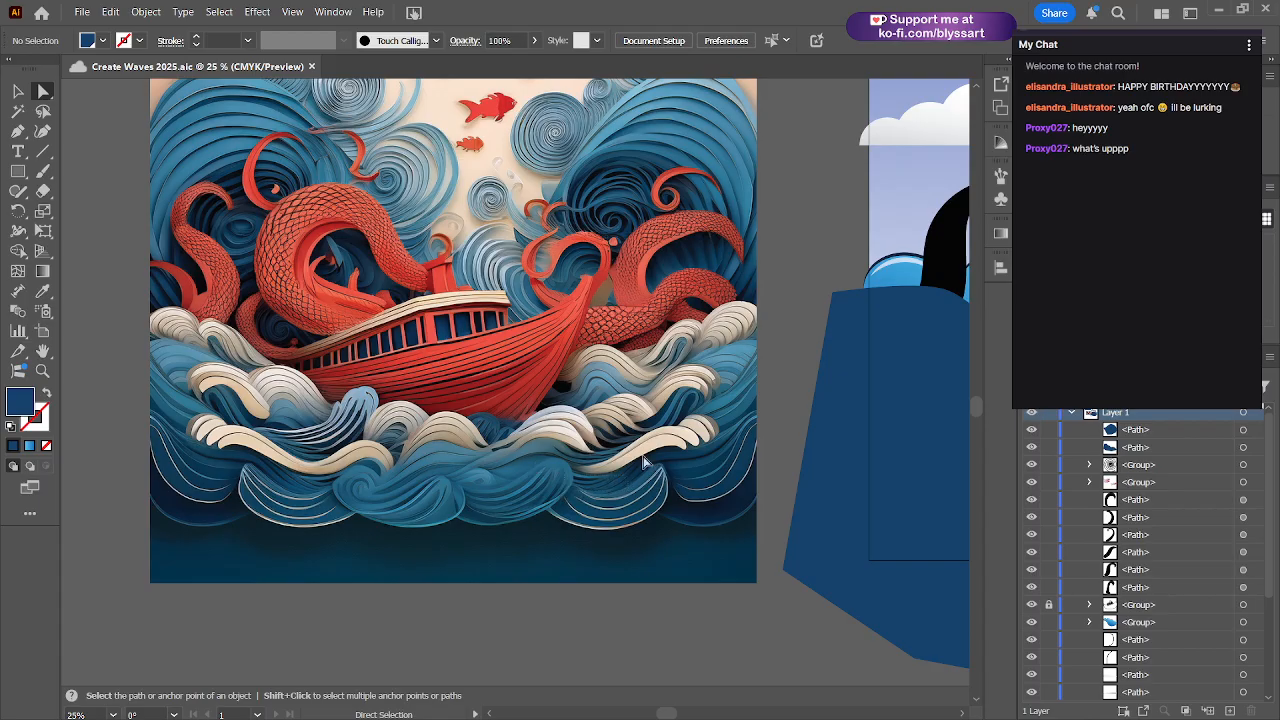
left_click_drag(648, 453, 402, 474)
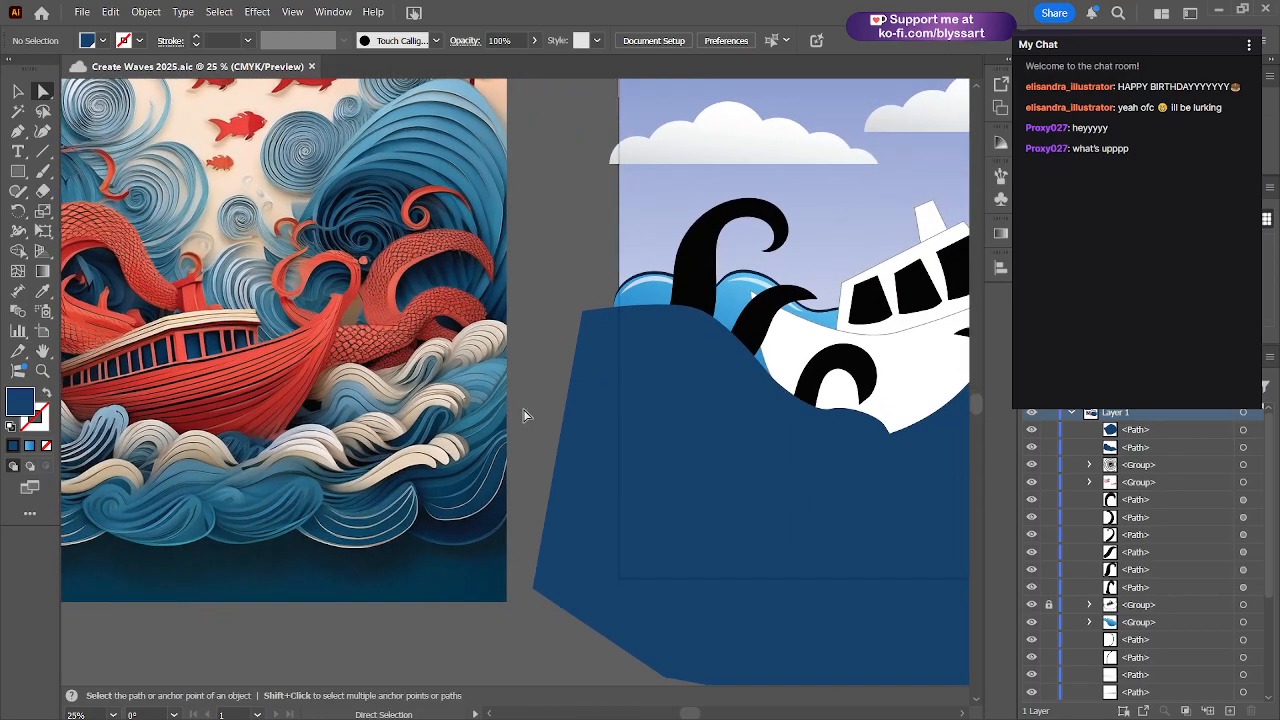
left_click_drag(522, 403, 497, 411)
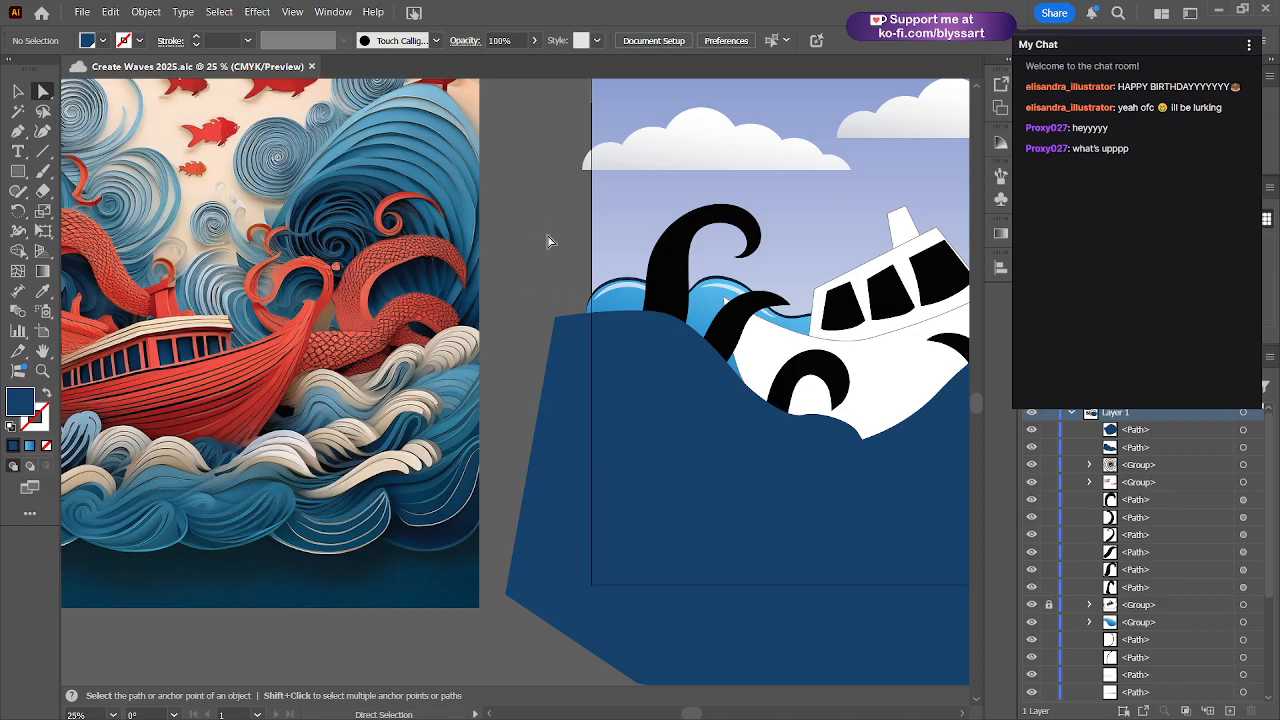
- Inspect the layered wave samples and the white spiral's outline and anchor points above the artboard
key("space")
left_click_drag(519, 250, 417, 306)
key("ctrl+minus")
key("space")
left_click_drag(490, 168, 450, 248)
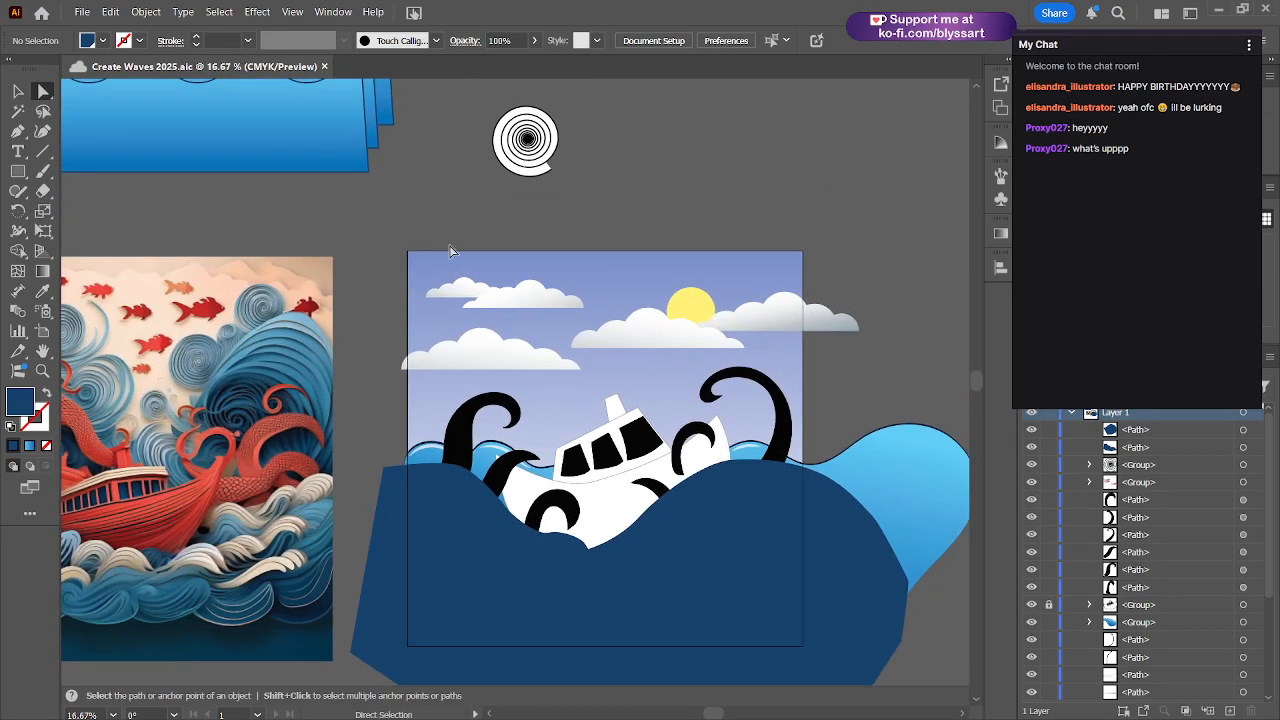
key("space")
left_click_drag(585, 148, 582, 204)
left_click_drag(495, 160, 603, 210)
key("space")
left_click_drag(387, 170, 612, 205)
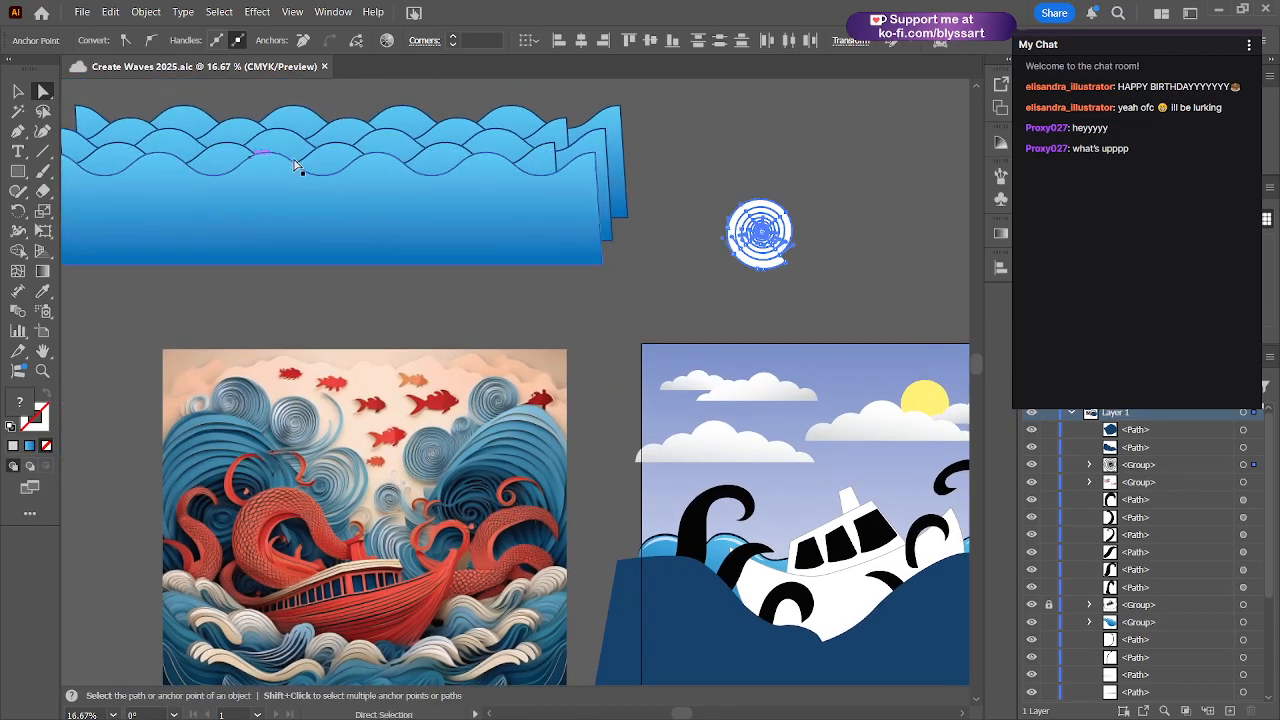
left_click(669, 201)
key("space")
left_click_drag(669, 201, 497, 232)
left_click(552, 250)
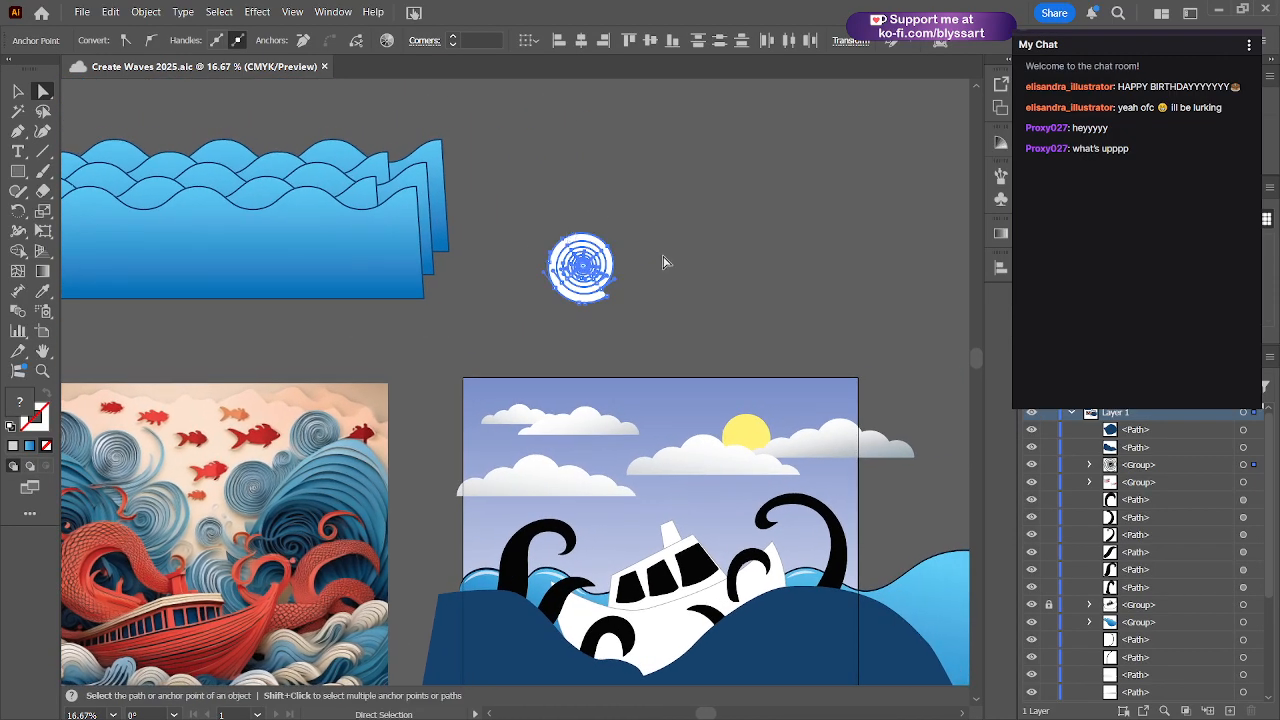
scroll(658, 282, "up", 1)
scroll(651, 287, "up", 1)
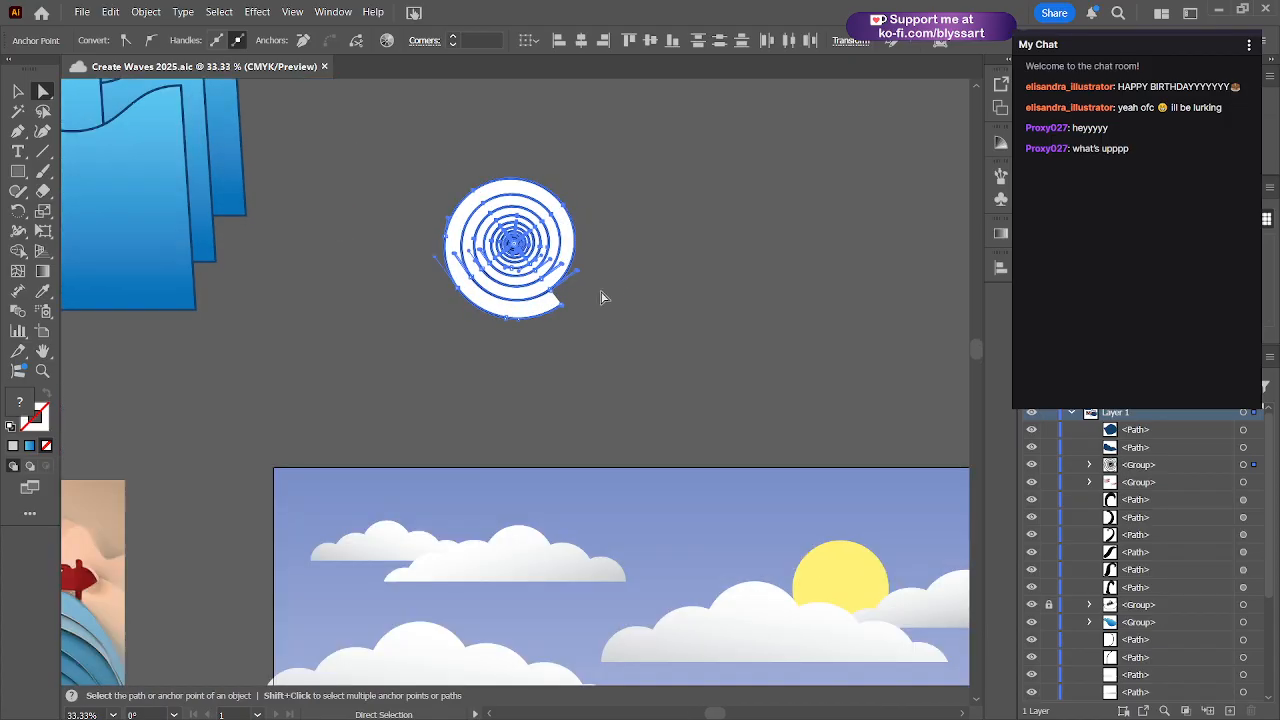
left_click(586, 194)
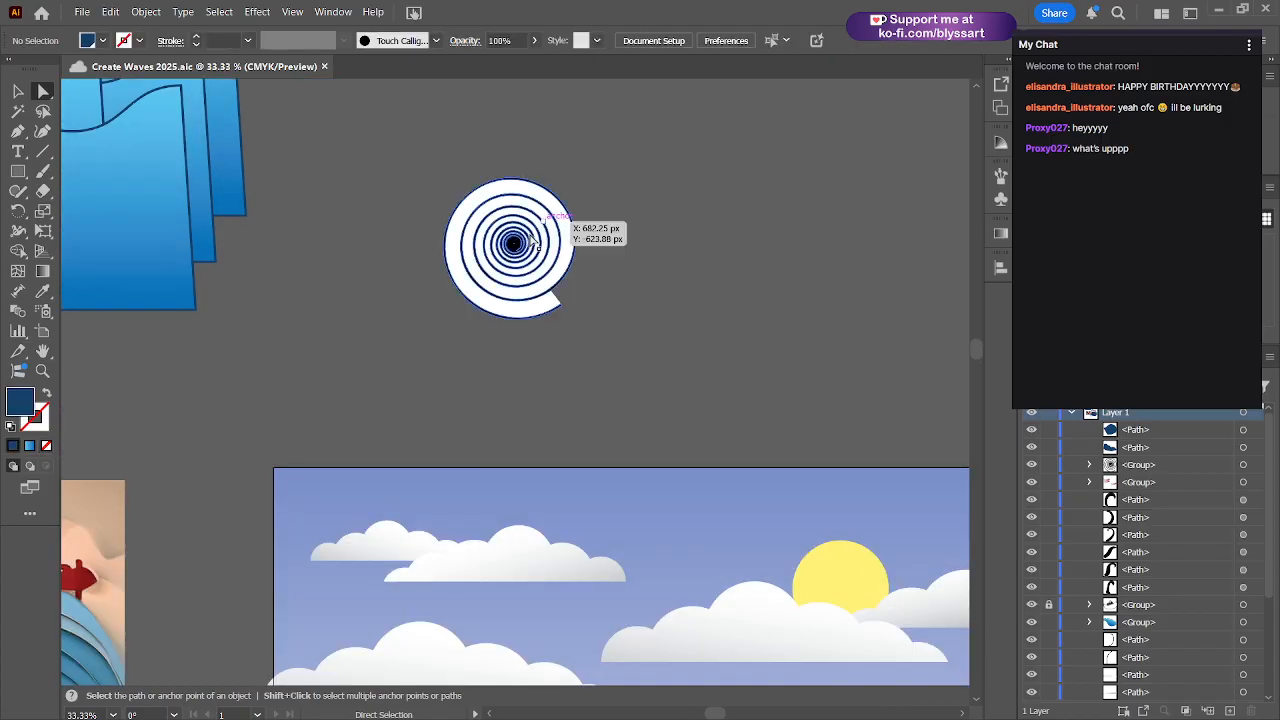
left_click(564, 312)
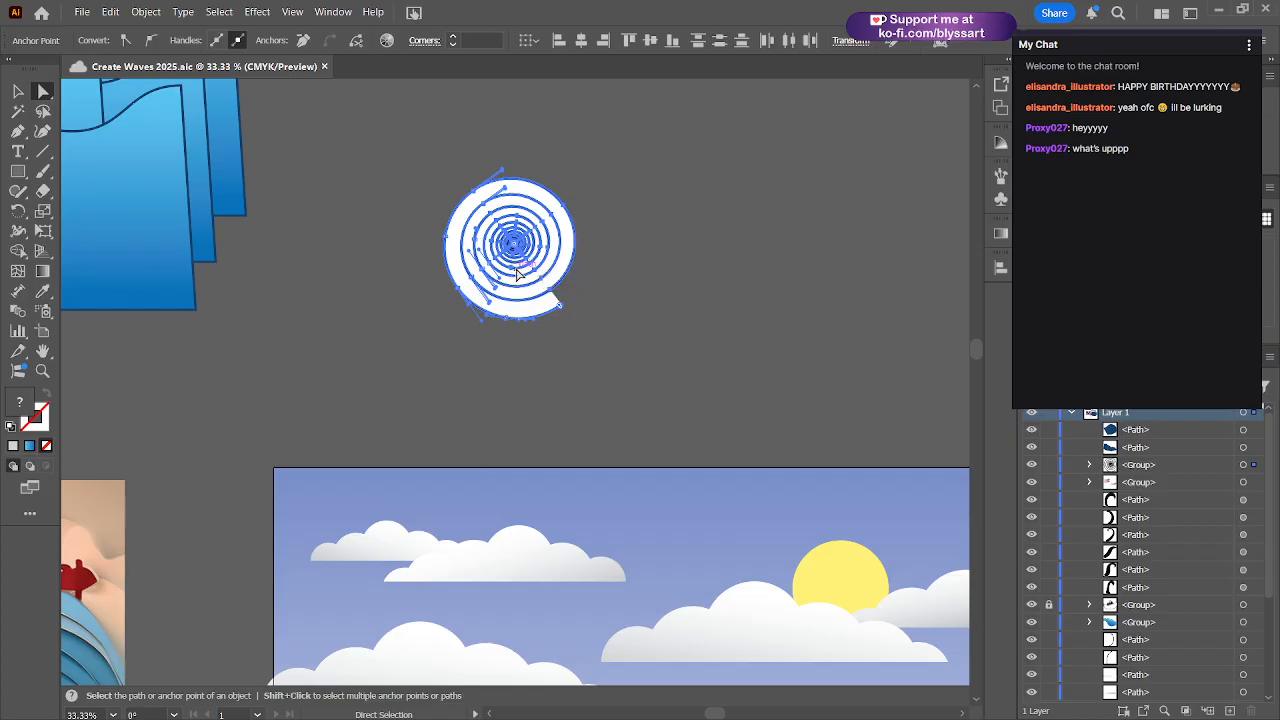
left_click(628, 246)
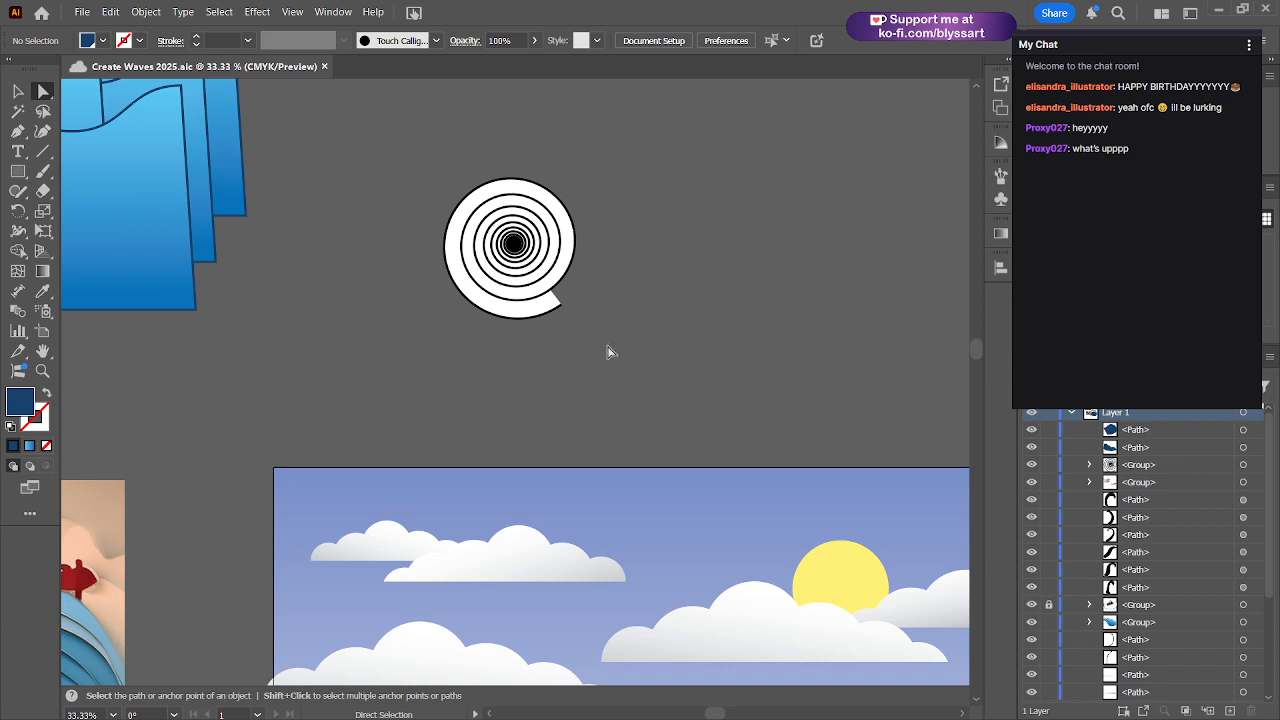
mouse_move(608, 346)
left_mouse_down()
mouse_move(640, 203)
mouse_move(622, 331)
left_mouse_up()
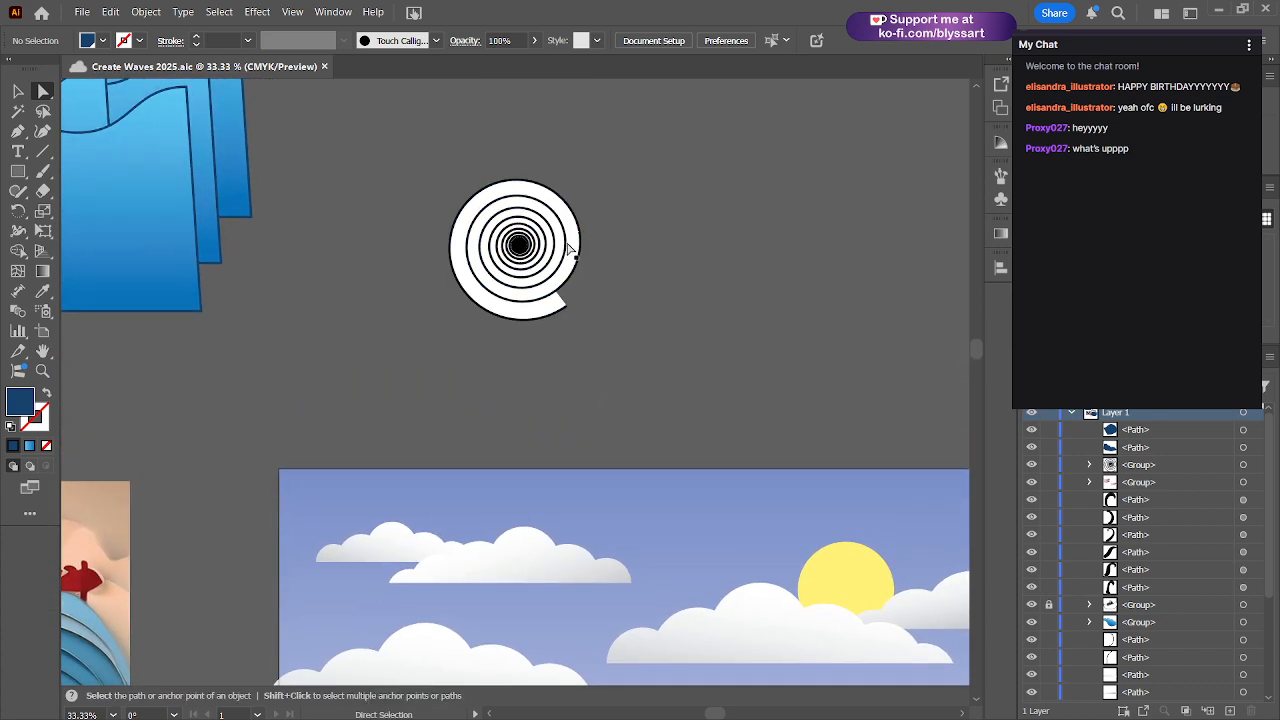
scroll(609, 375, "up", 1)
scroll(609, 335, "down", 1)
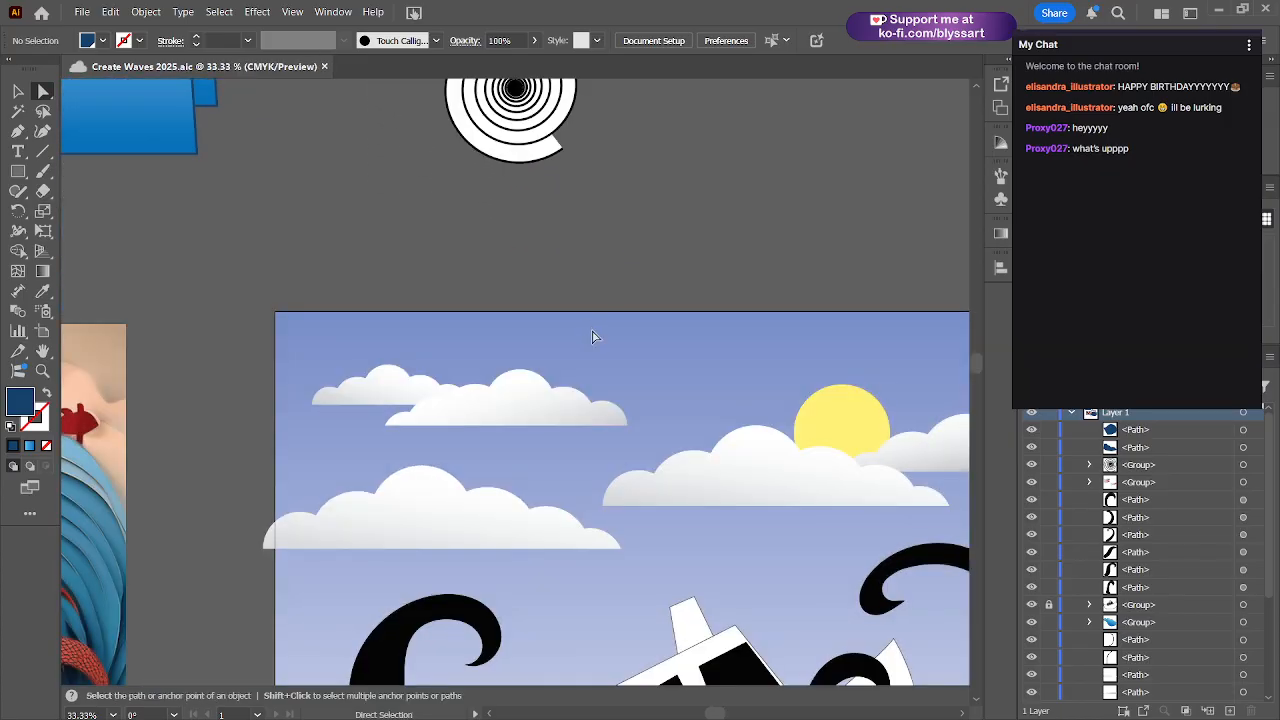
- Move the second wave's path directly beneath the first wave's path in the stacking order so the left wave overlaps it
scroll(594, 337, "down", 5)
scroll(560, 240, "down", 5)
scroll(560, 240, "left", 2)
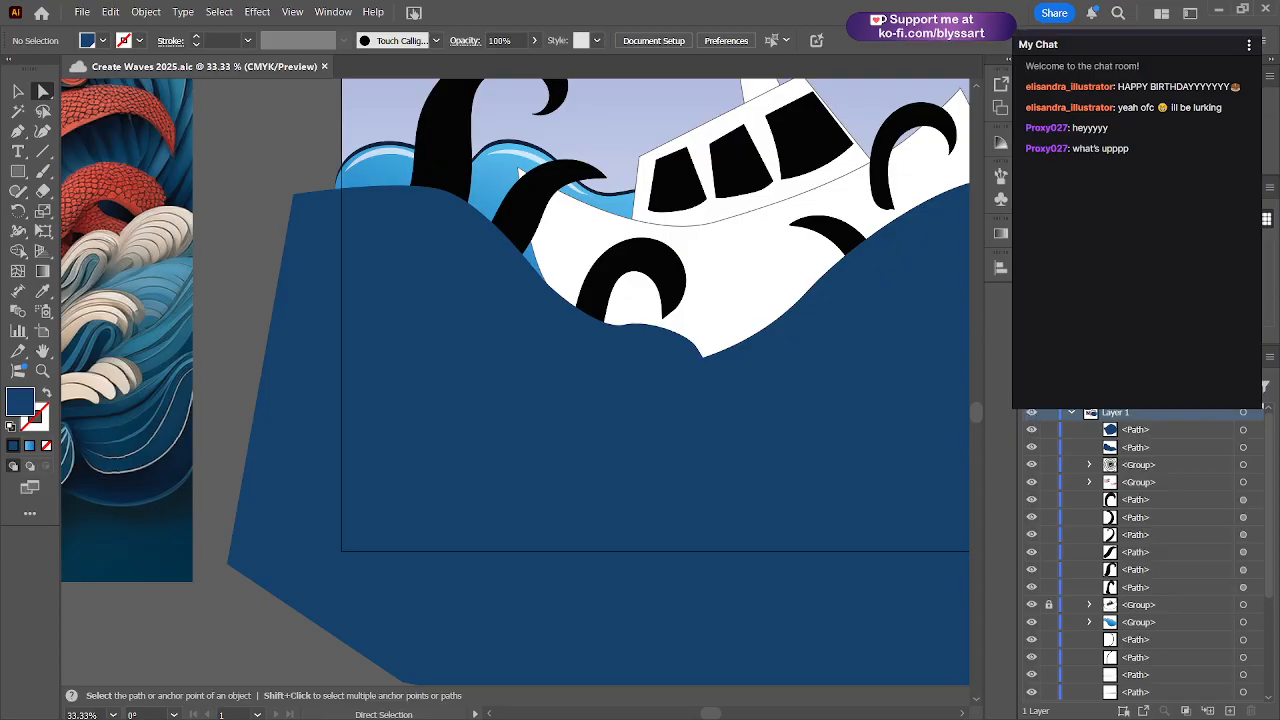
left_click(745, 275)
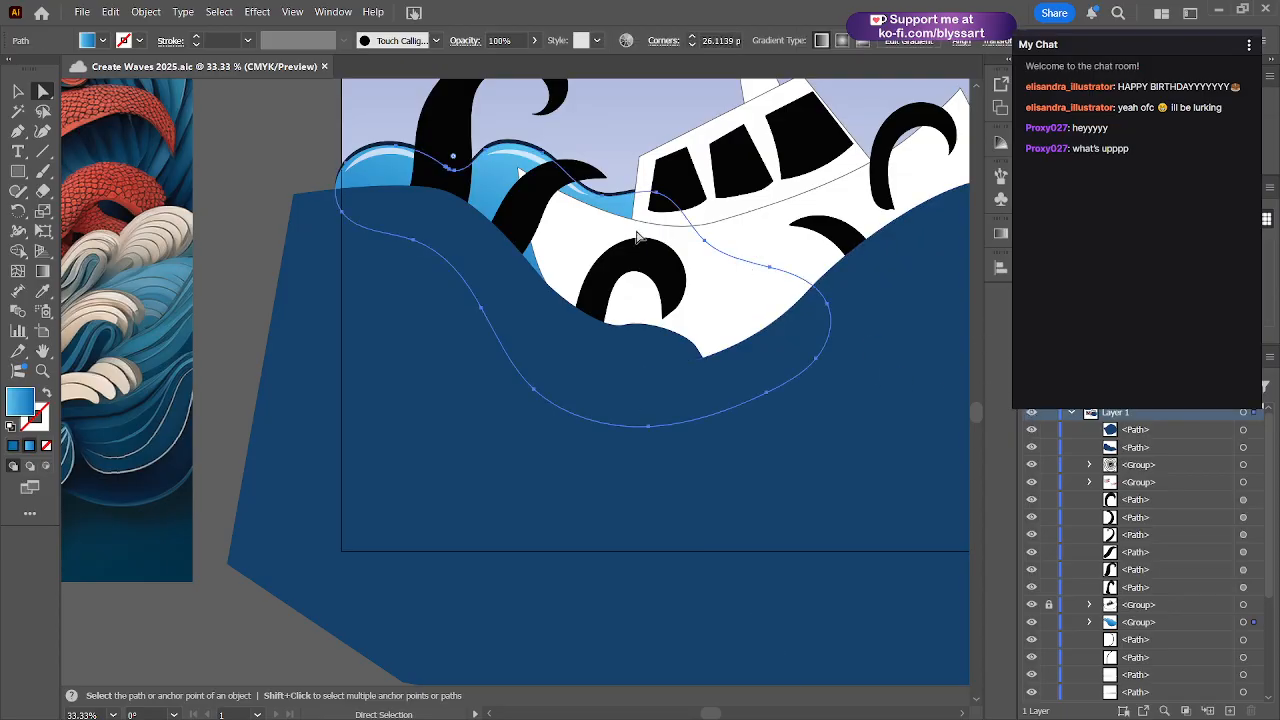
left_click(277, 149)
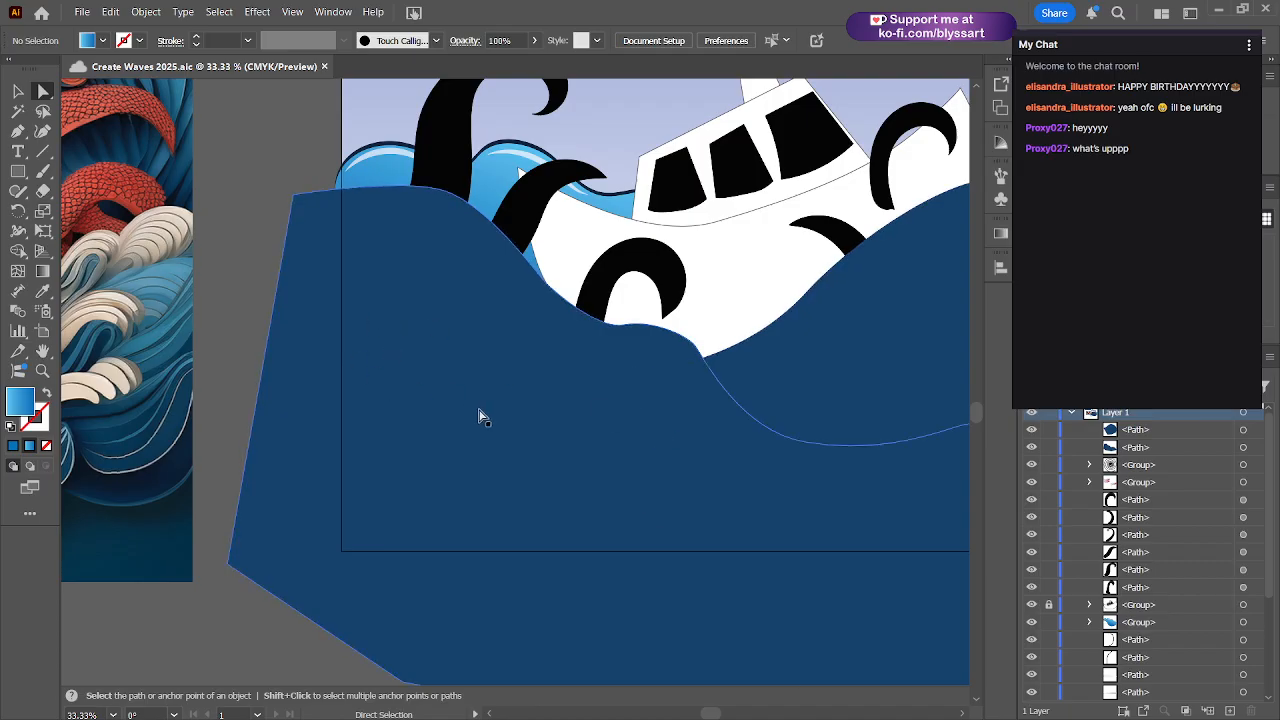
left_click(419, 421)
left_click(833, 400)
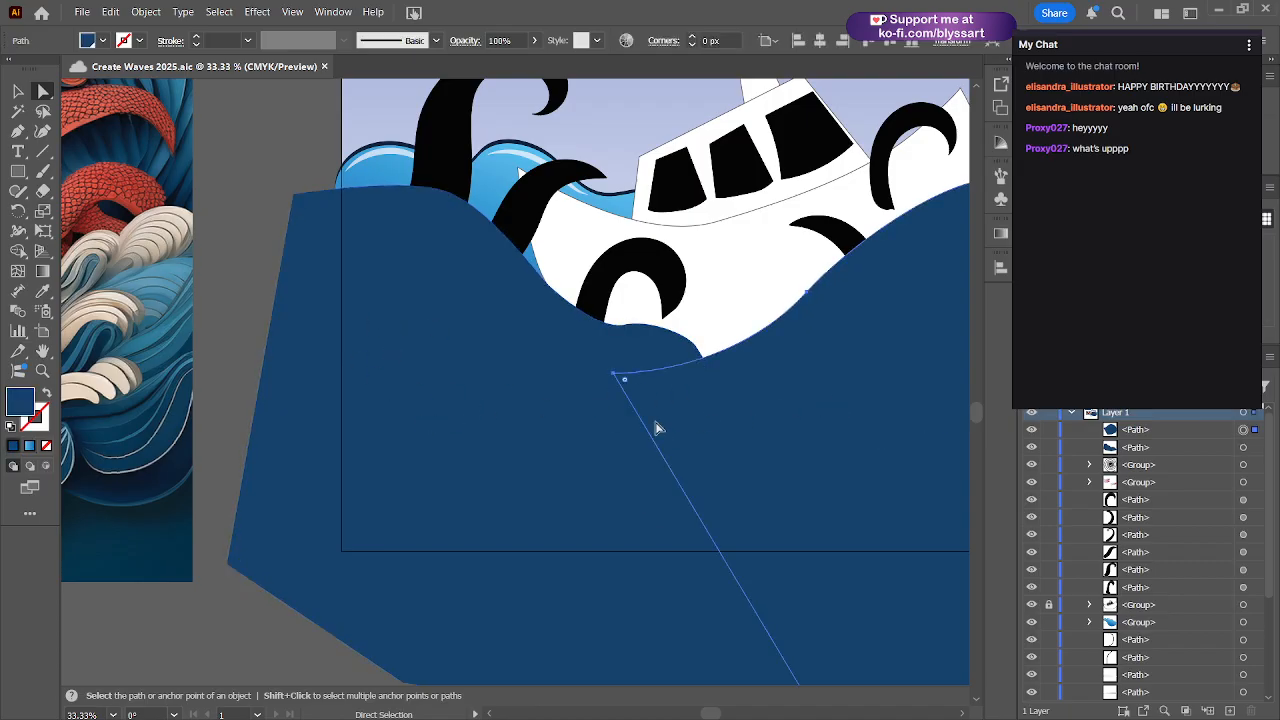
left_click(524, 443)
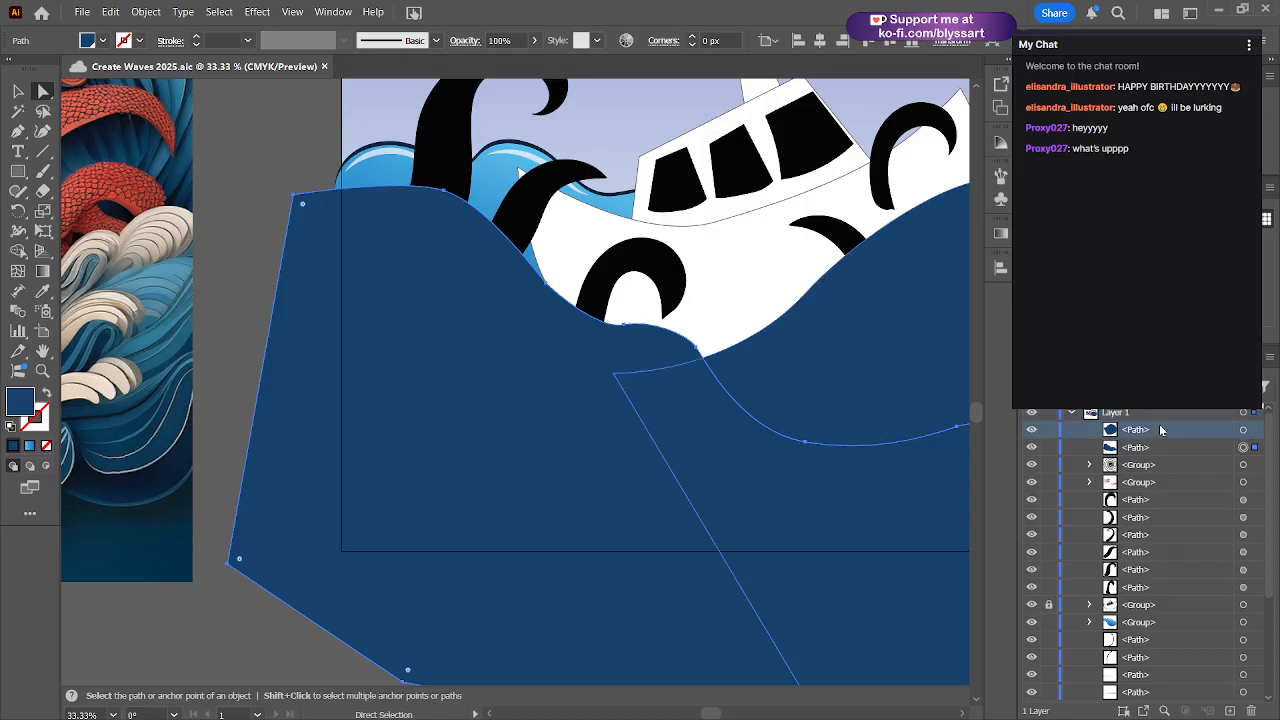
left_click_drag(1160, 430, 1157, 463)
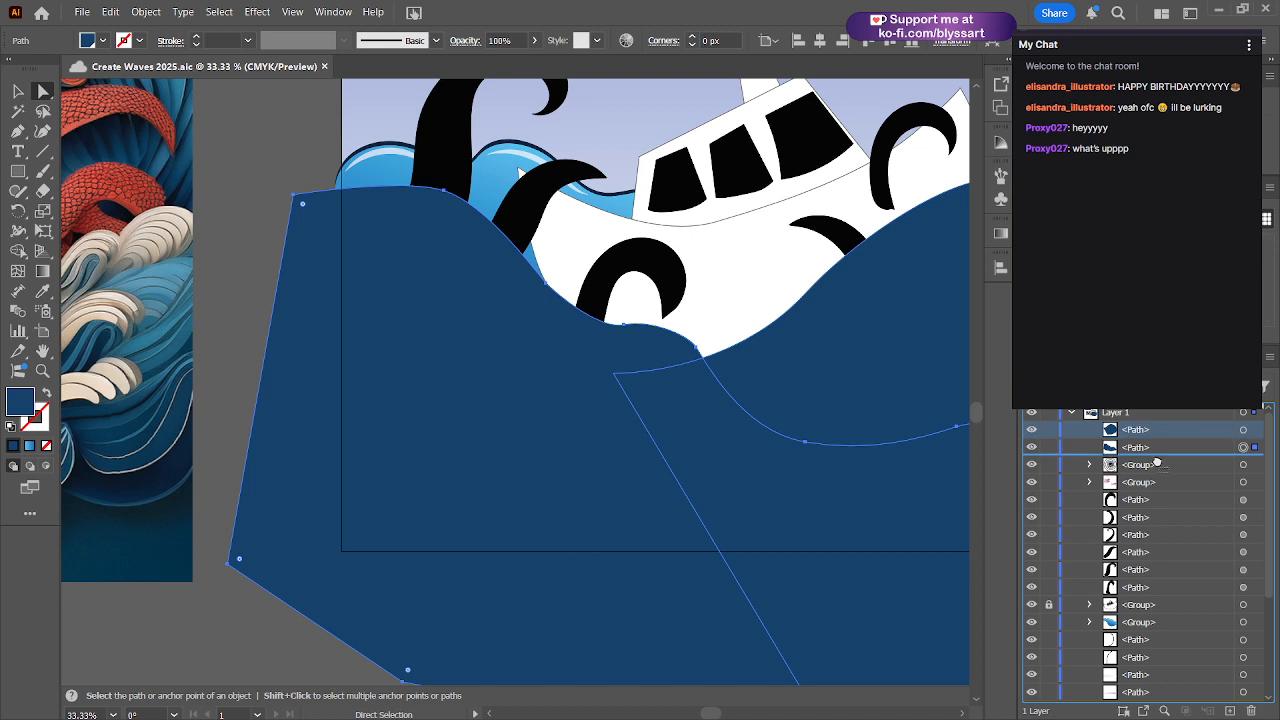
left_click_drag(1157, 463, 1157, 463)
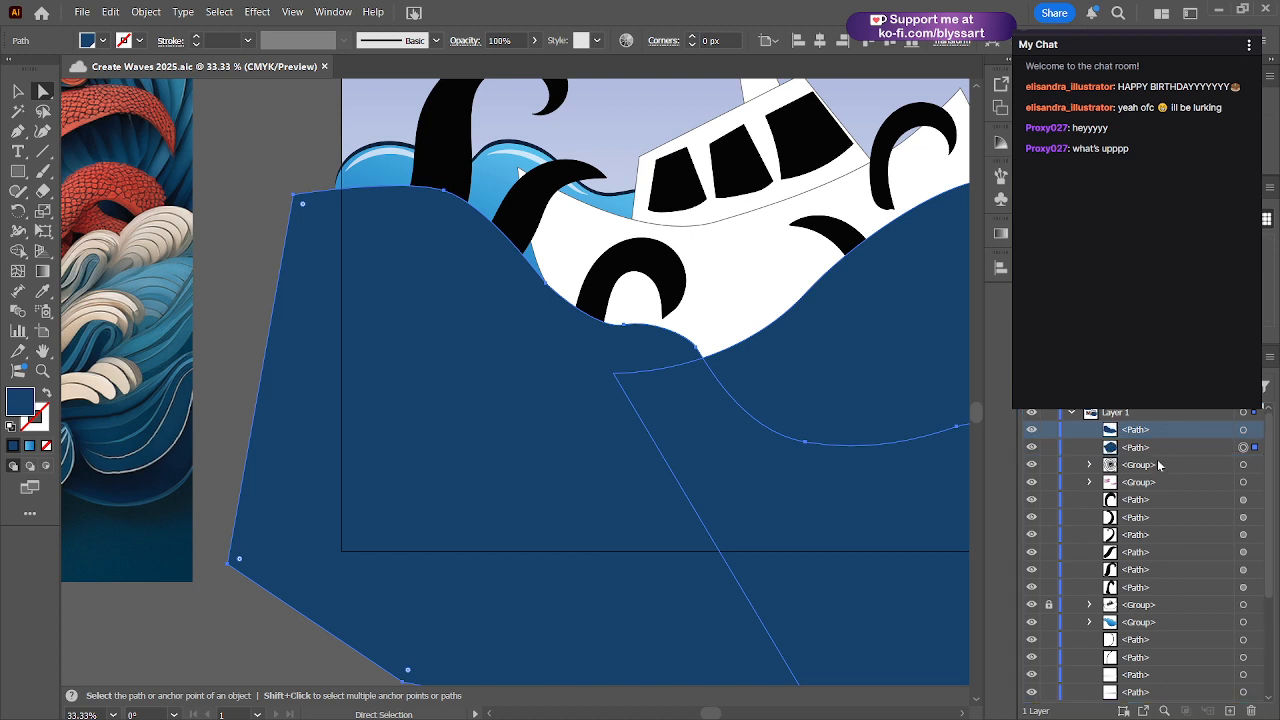
left_click(259, 239)
key("space")
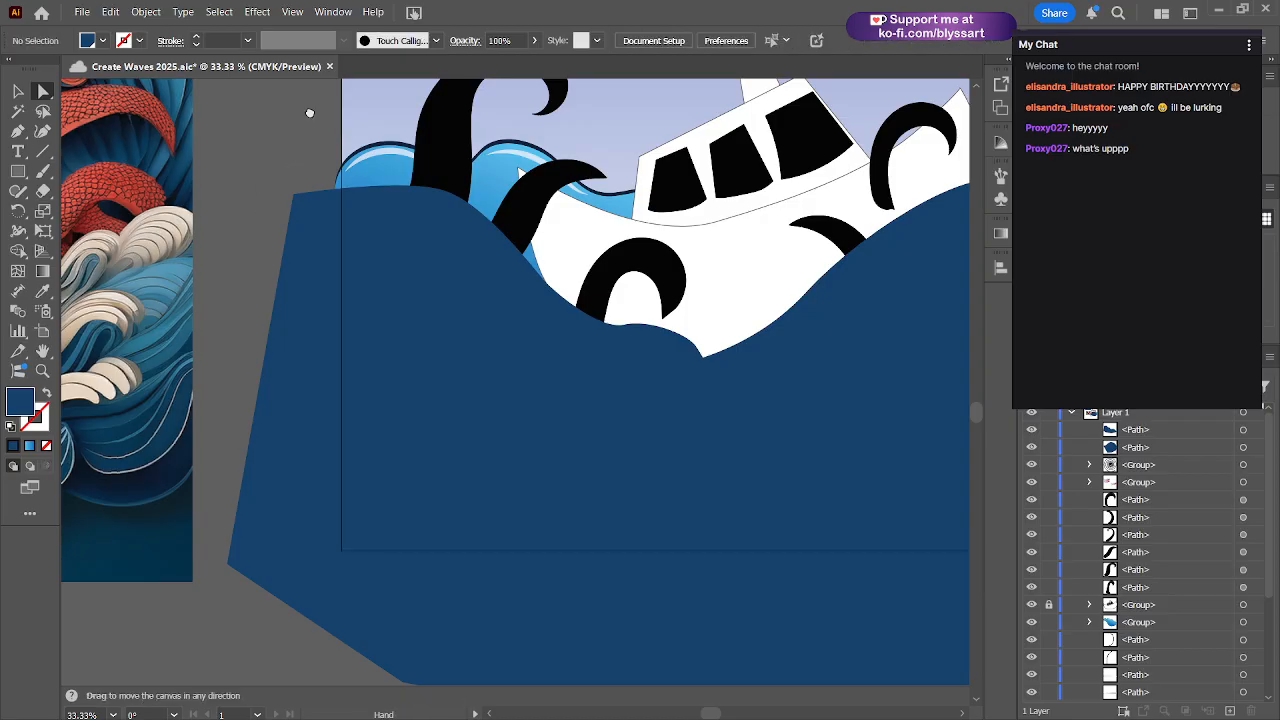
left_click_drag(309, 113, 109, 96)
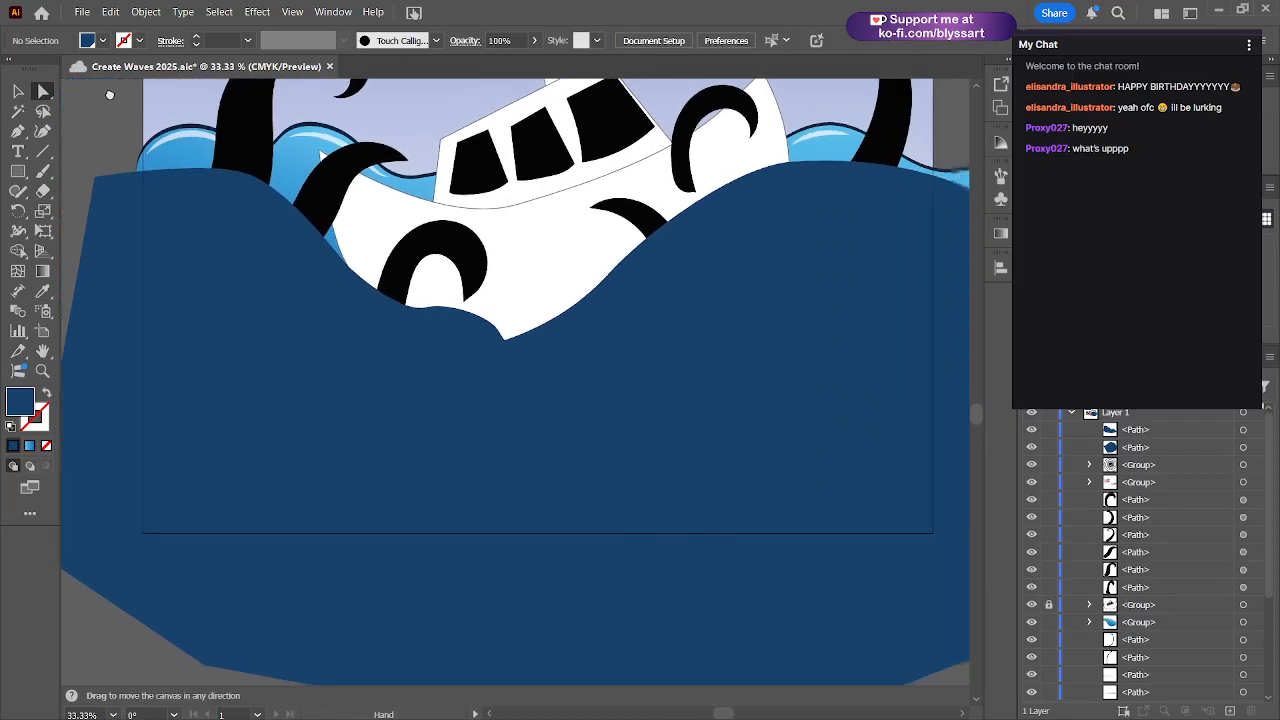
left_click(375, 448)
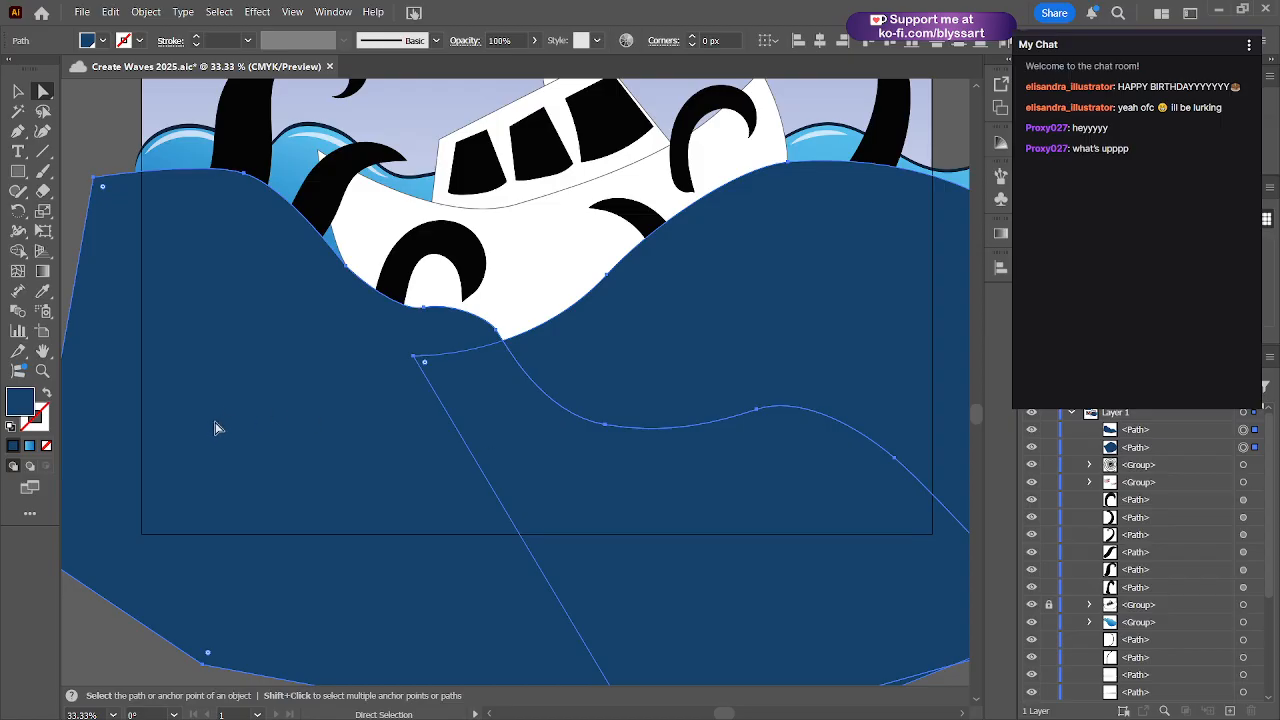
key("v")
left_click(103, 120)
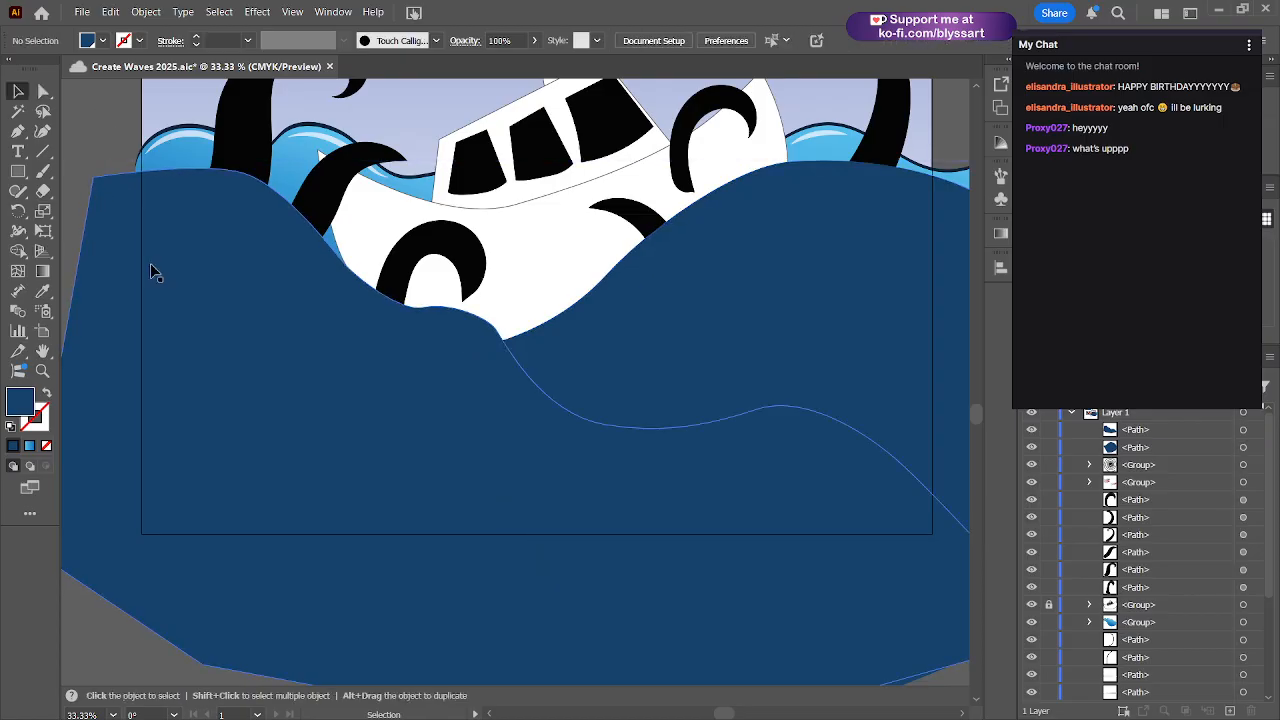
- Shift the left foreground wave up and to the left so its crest sits higher against the boat
left_click_drag(190, 303, 147, 247)
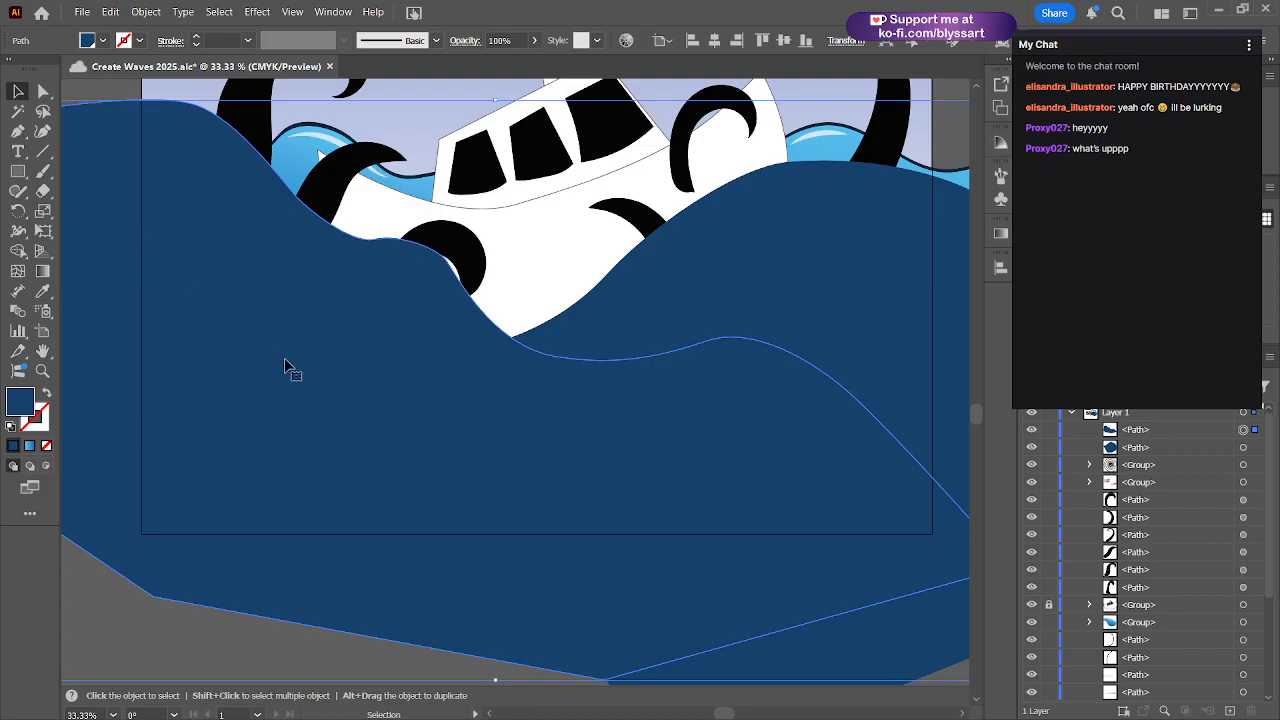
left_click_drag(311, 378, 244, 370)
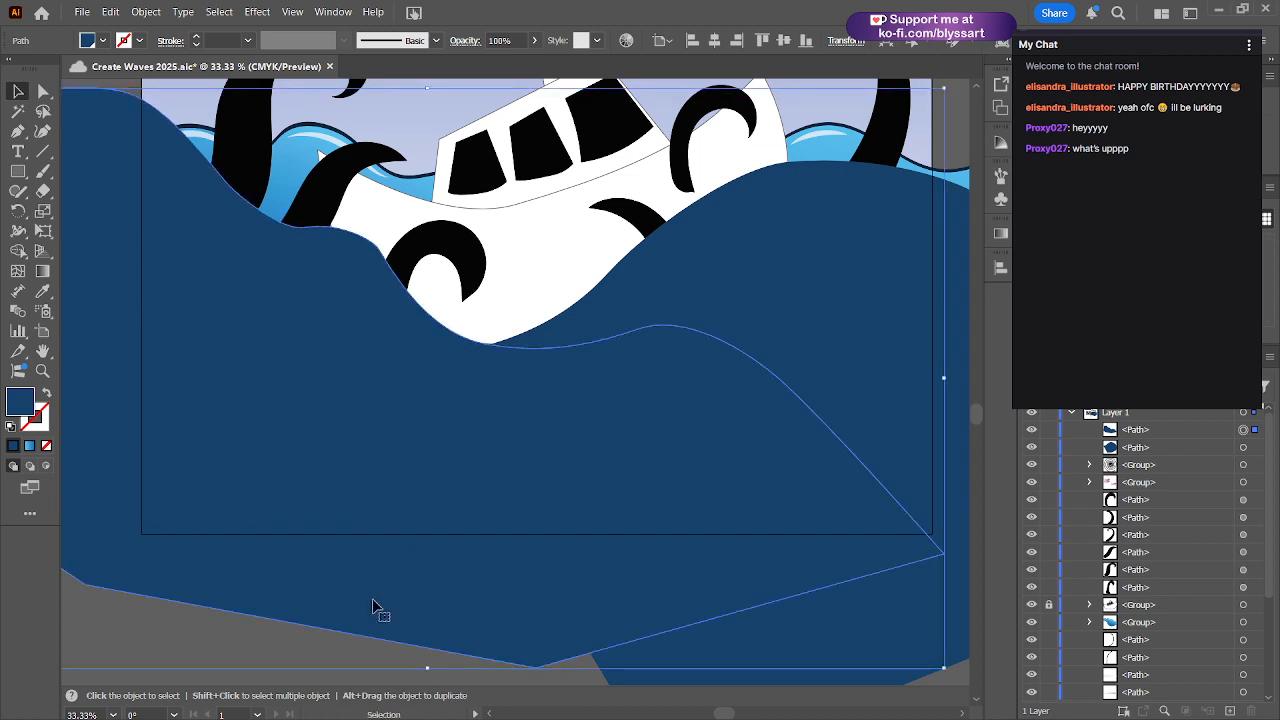
left_click_drag(355, 585, 694, 595)
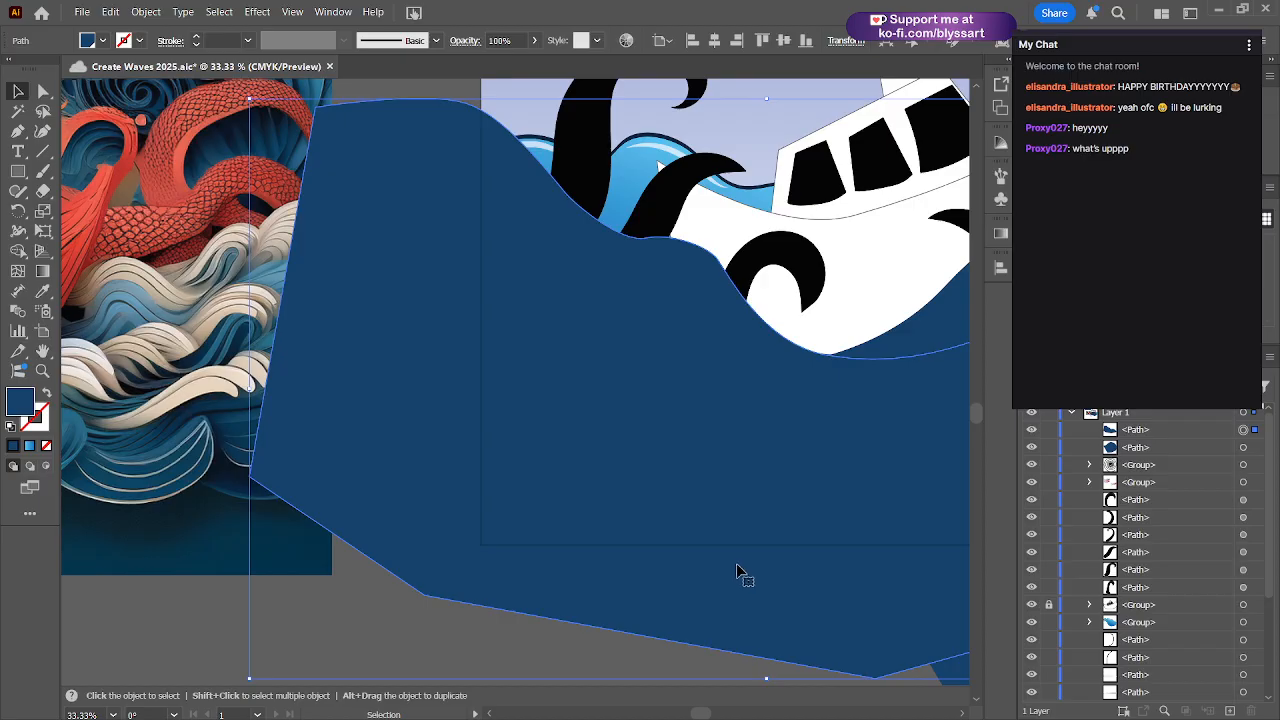
- Delete both dark blue foreground waves covering the boat and tentacles
scroll(735, 562, "down", 3)
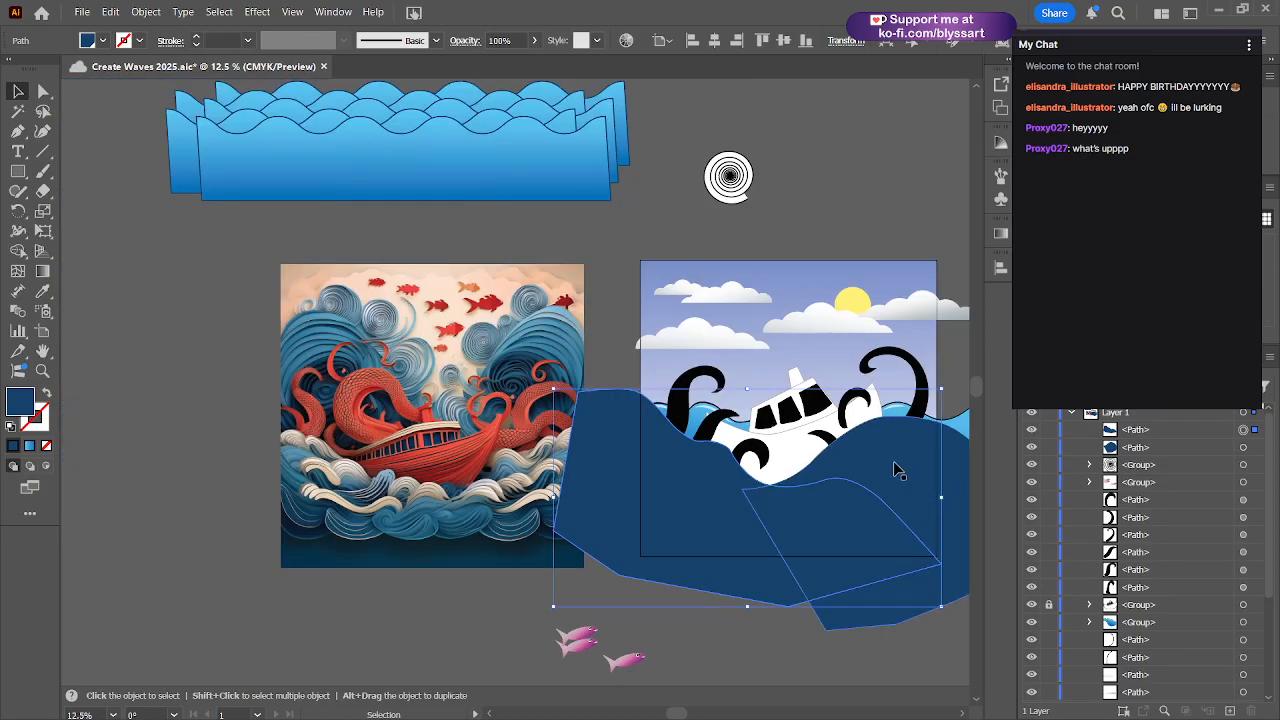
left_click(900, 446, "shift")
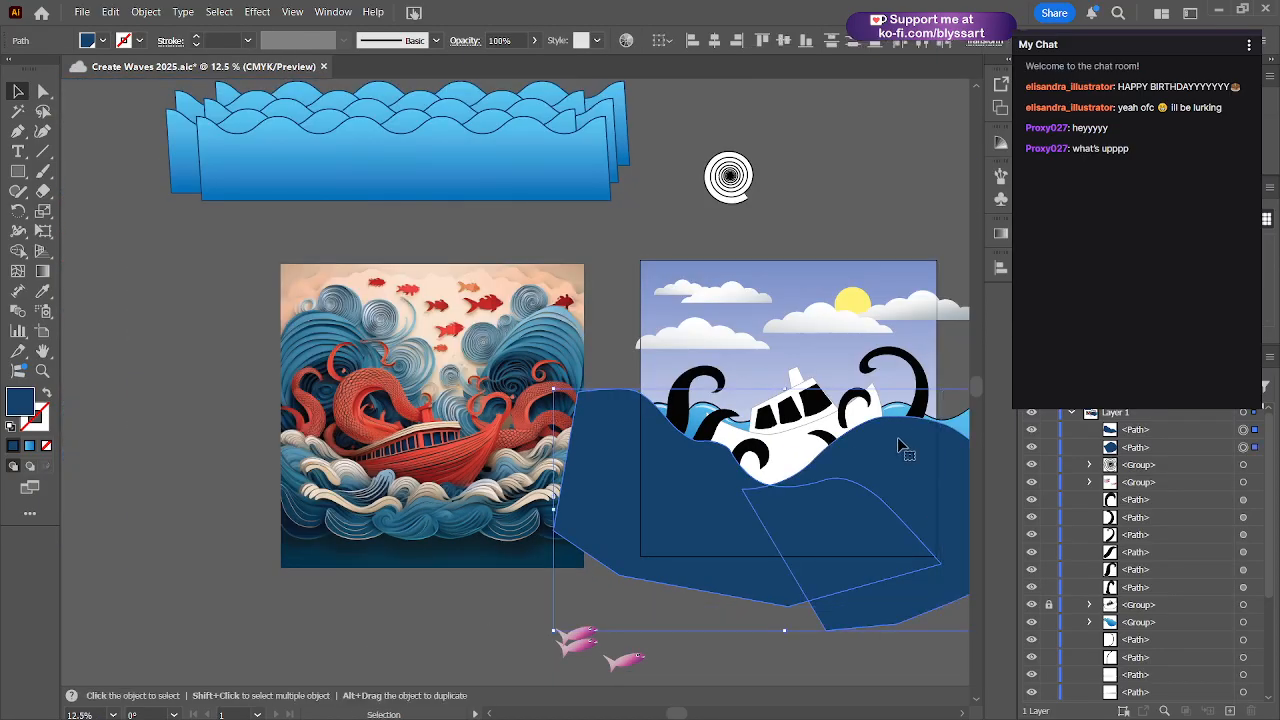
key("Delete")
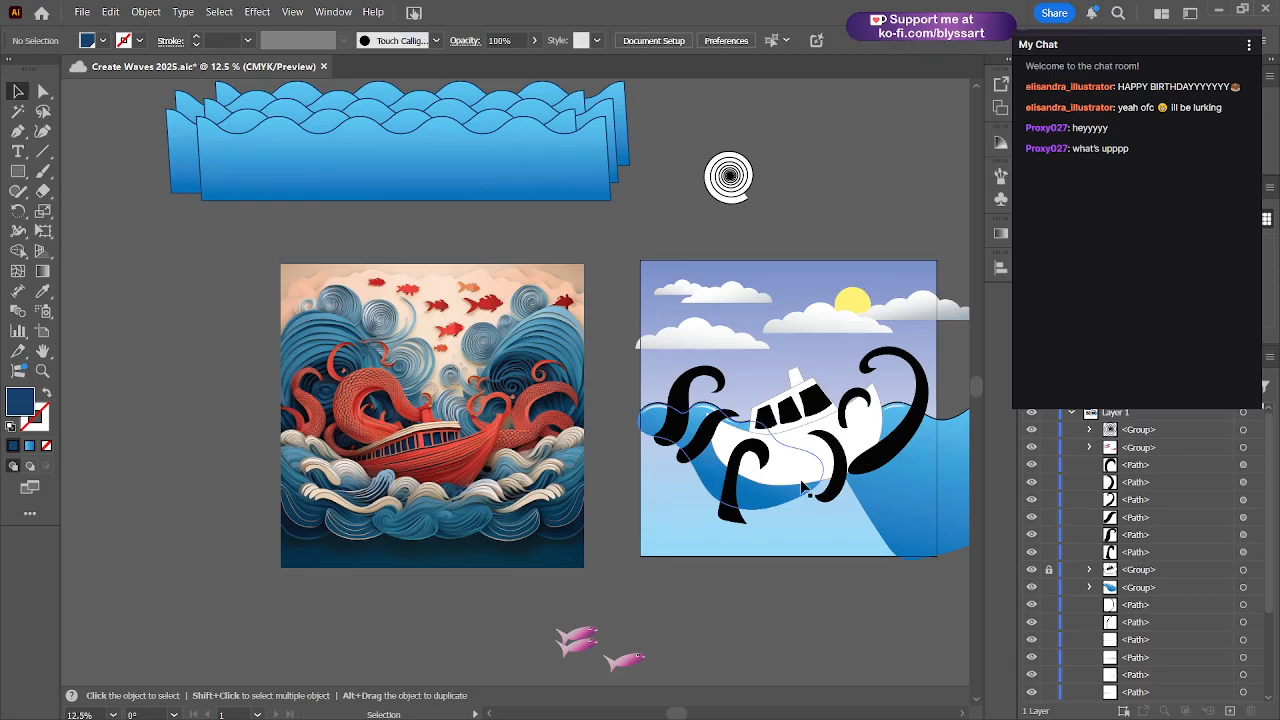
- Start a new dark blue wave path with the Pen tool, curving from beyond the artboard's left edge under the boat to the large right tentacle
scroll(722, 521, "up", 1)
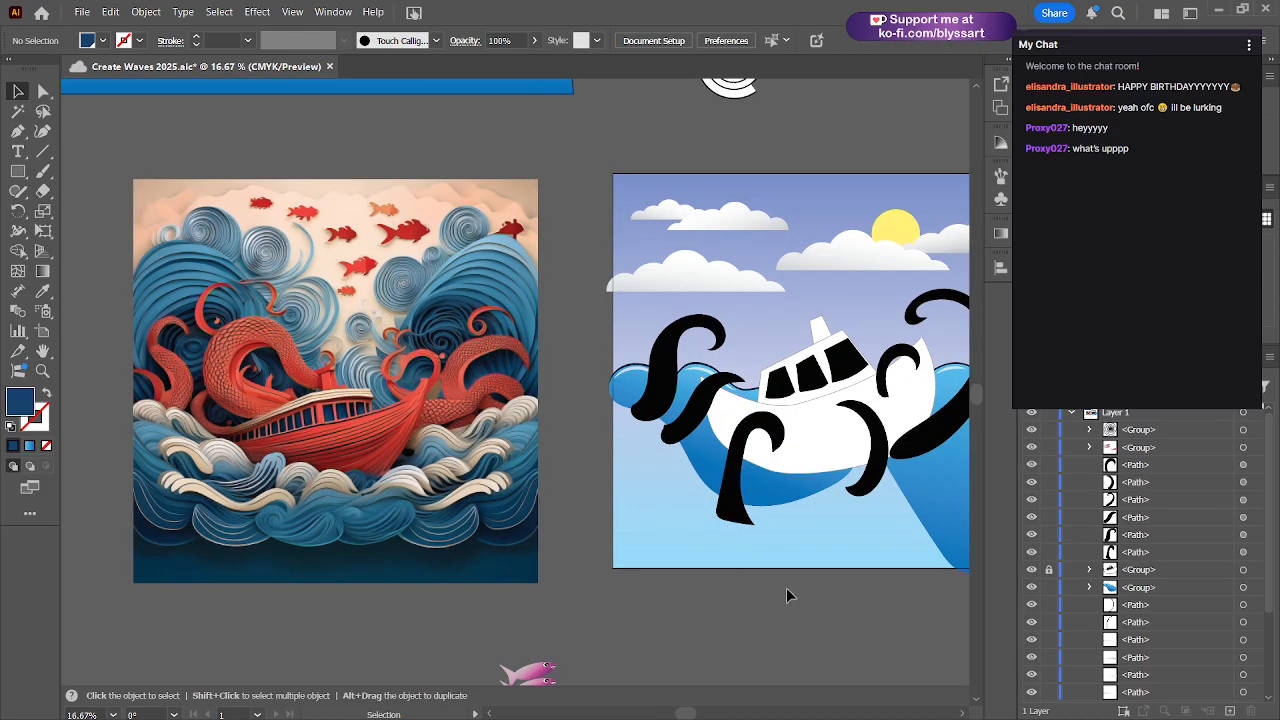
scroll(806, 602, "up", 1)
left_click_drag(843, 594, 530, 586)
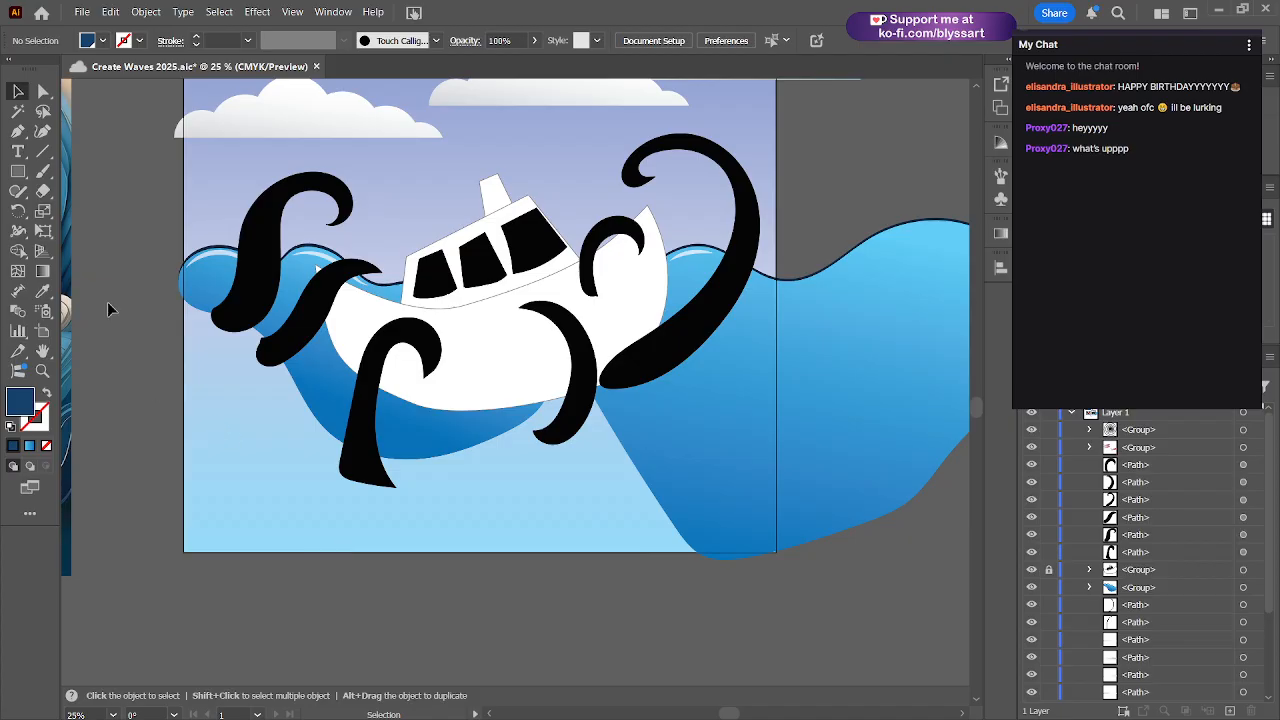
key("p")
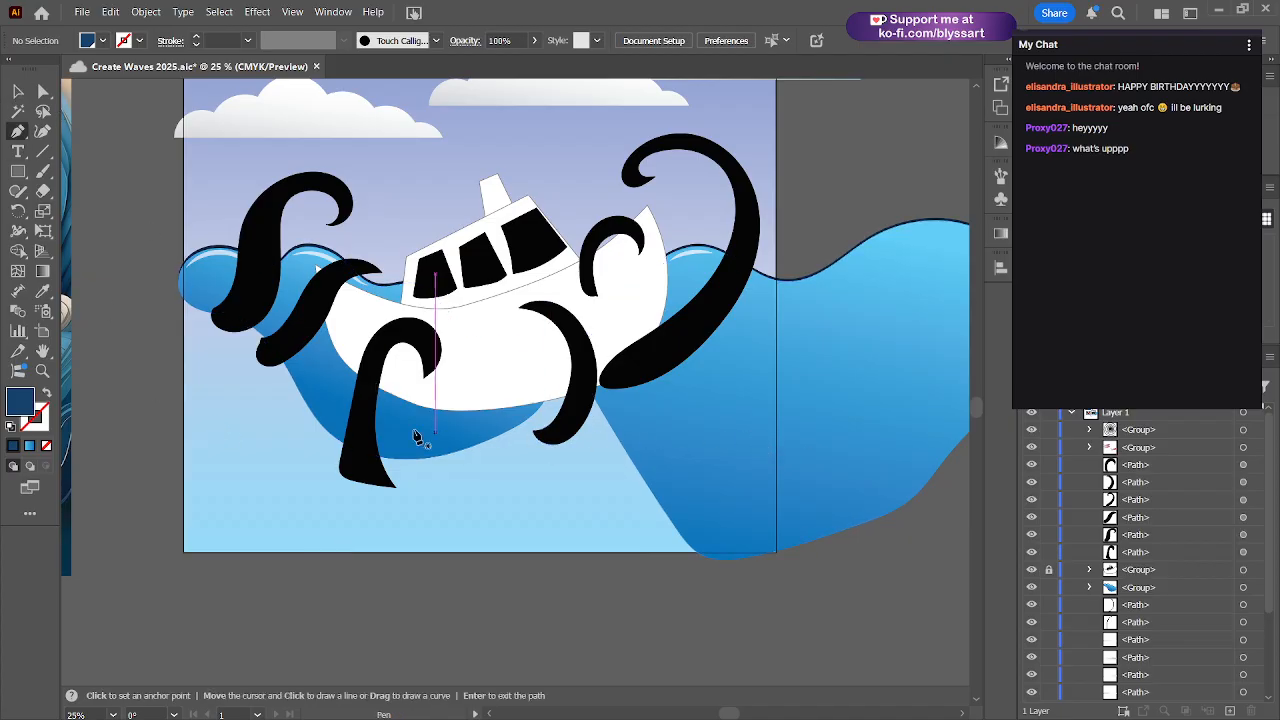
left_click(110, 350)
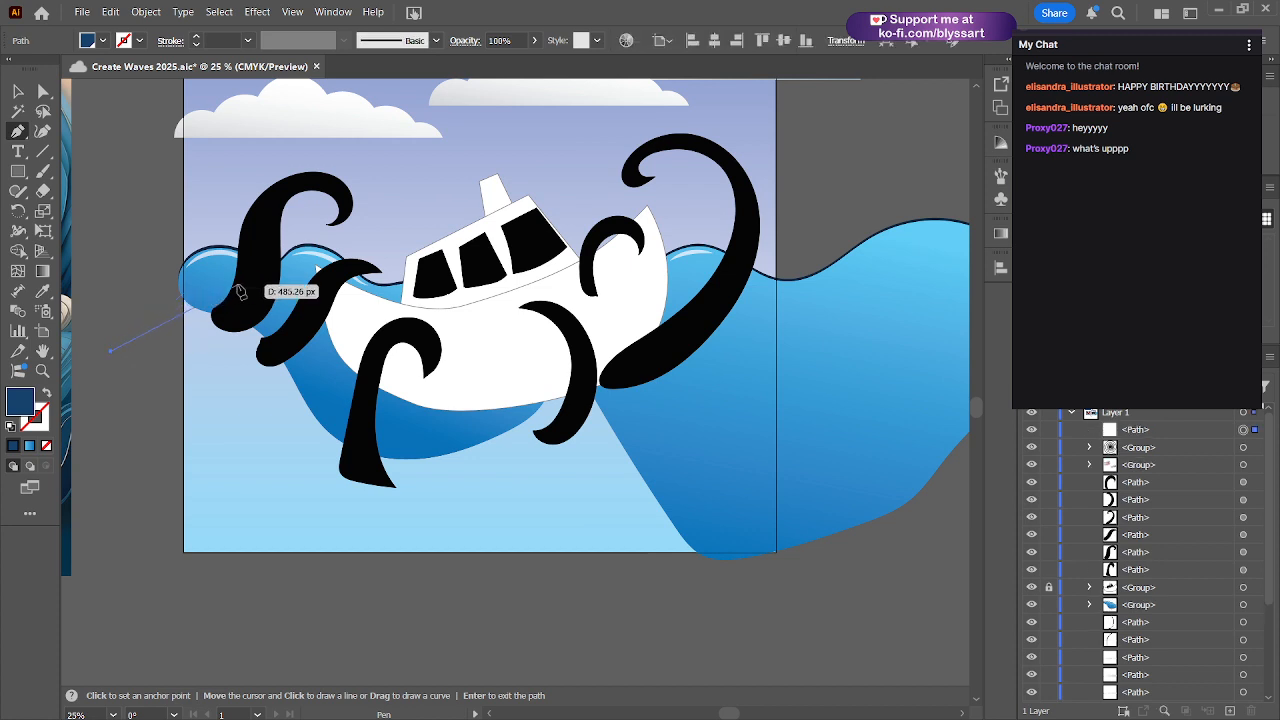
left_click_drag(245, 285, 345, 318)
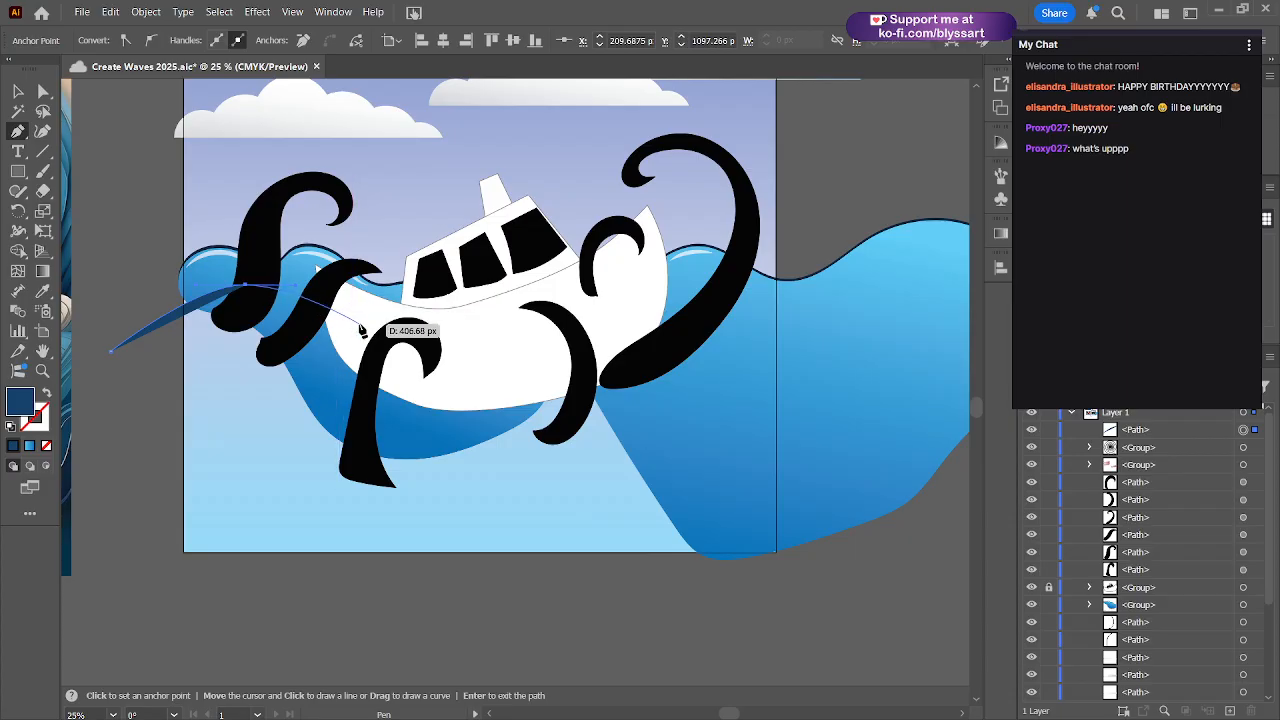
left_click(361, 341)
left_click_drag(372, 360, 379, 368)
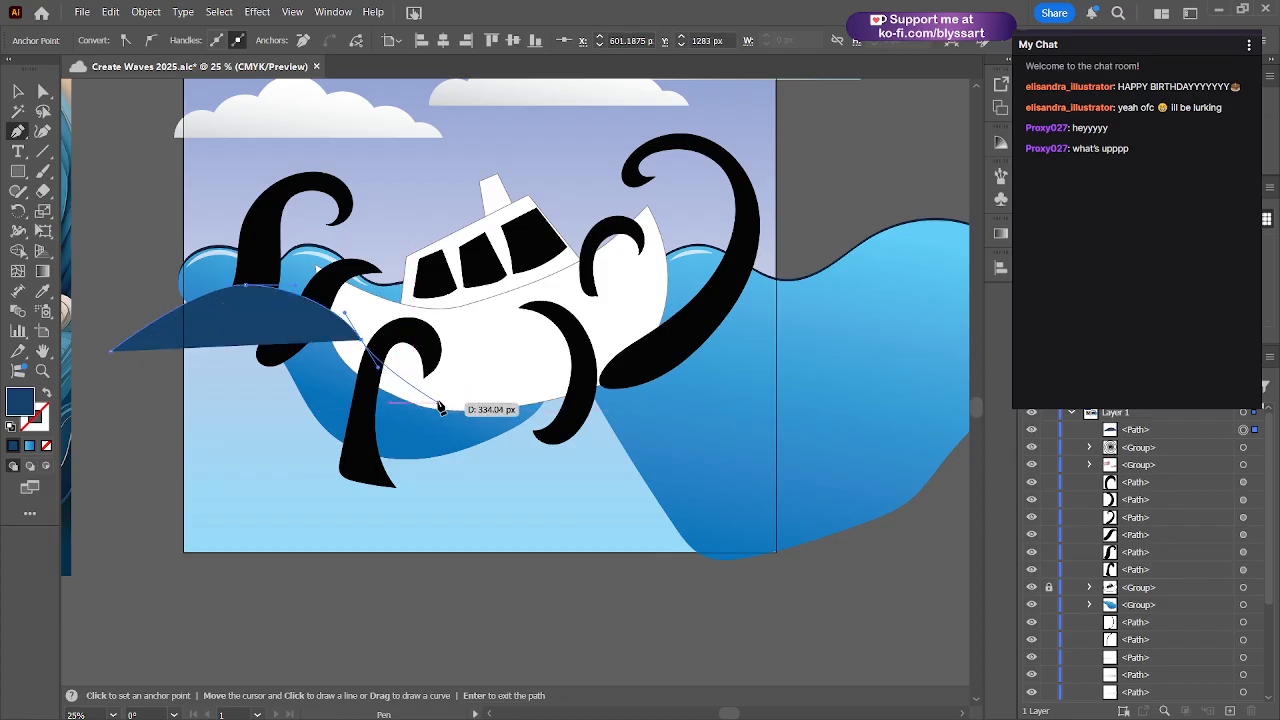
left_click_drag(438, 403, 685, 370)
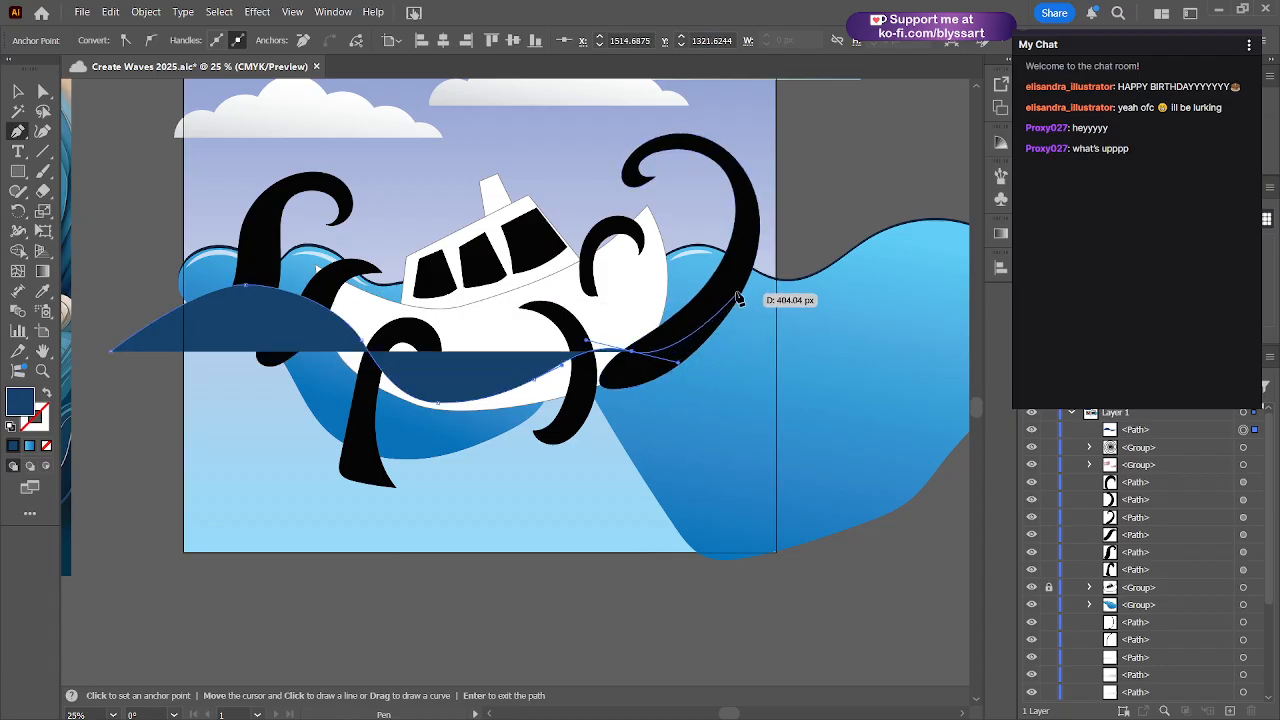
- Try to extend the new wave's crest upward across the right tentacle toward the artboard's right edge
left_click_drag(753, 298, 782, 294)
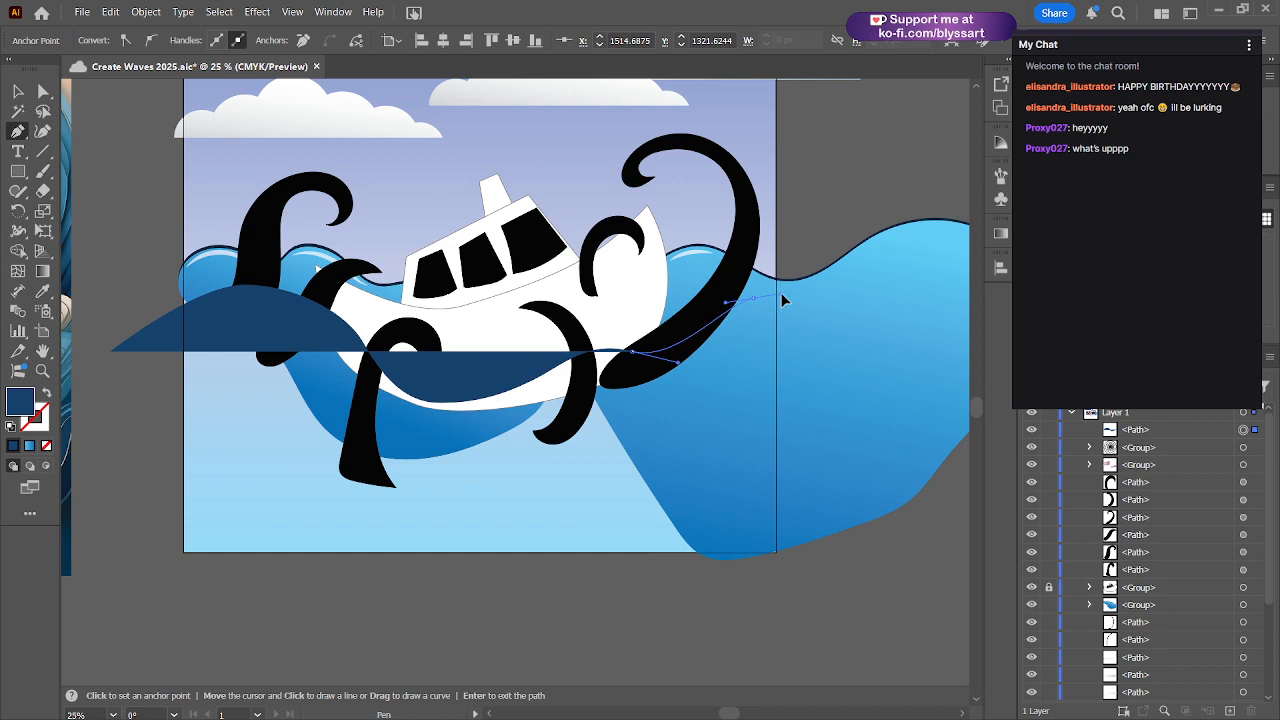
left_click_drag(782, 294, 786, 296)
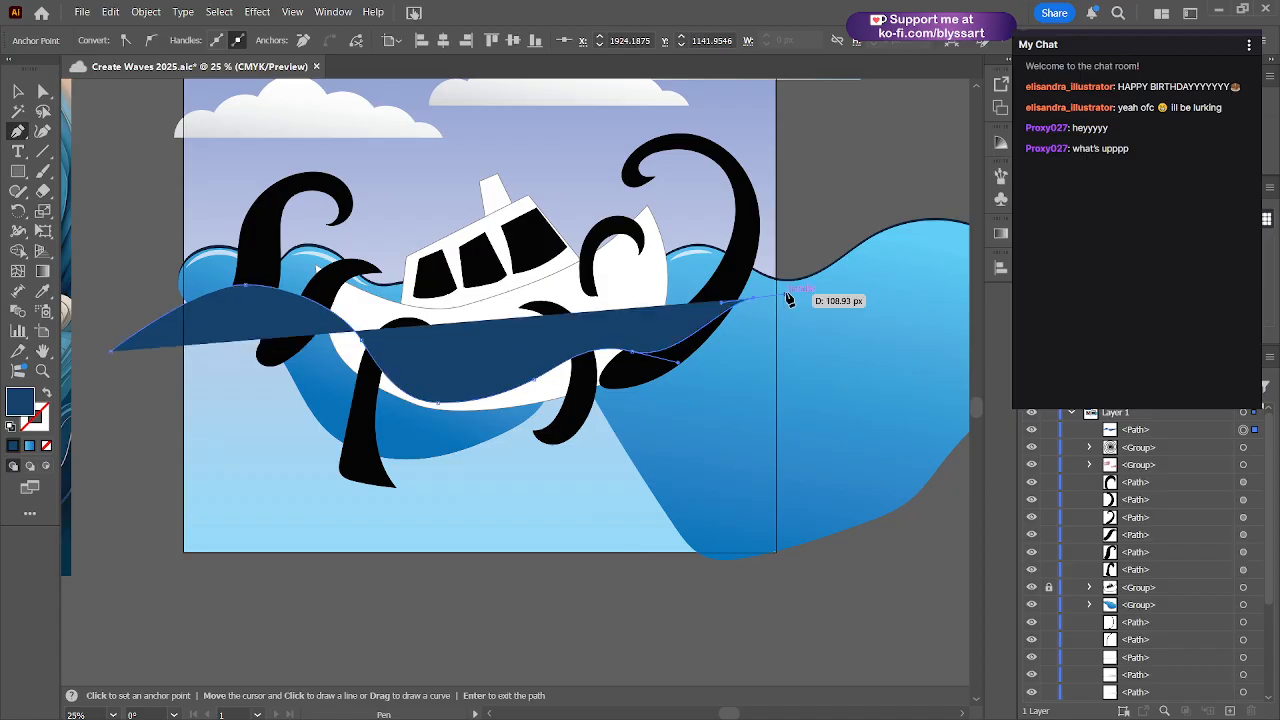
key("ctrl+z")
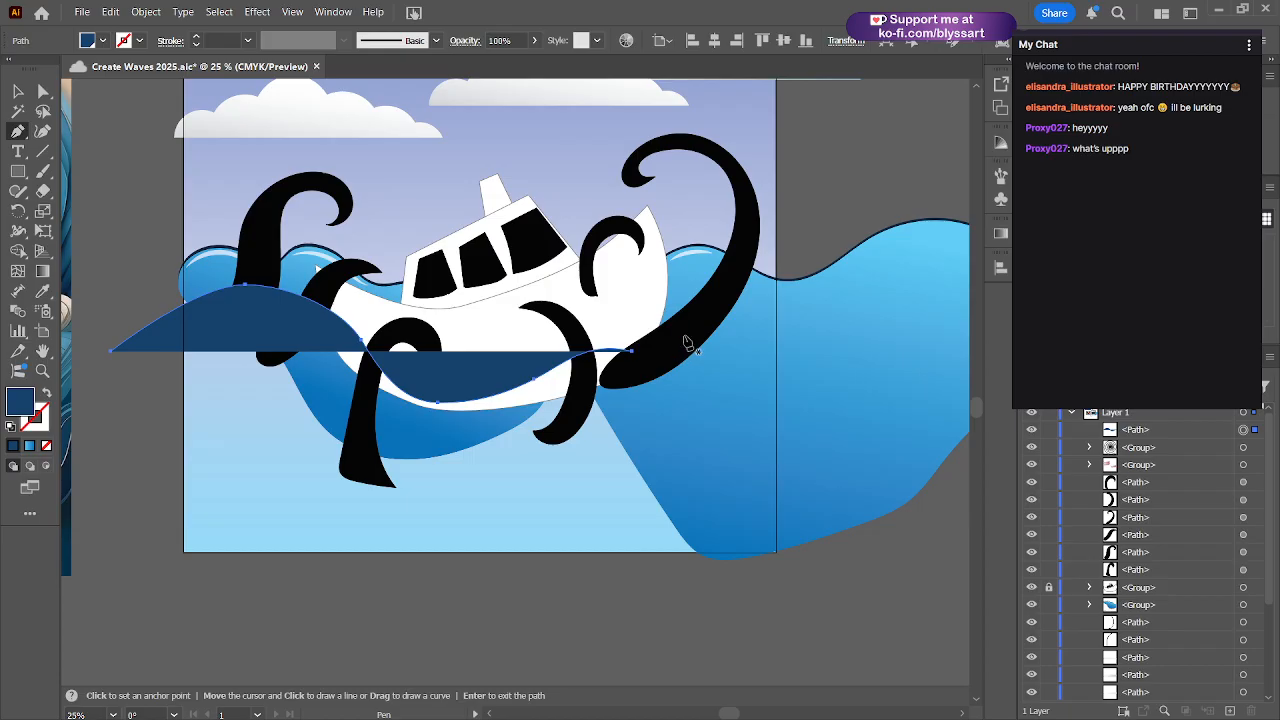
left_click_drag(688, 343, 722, 323)
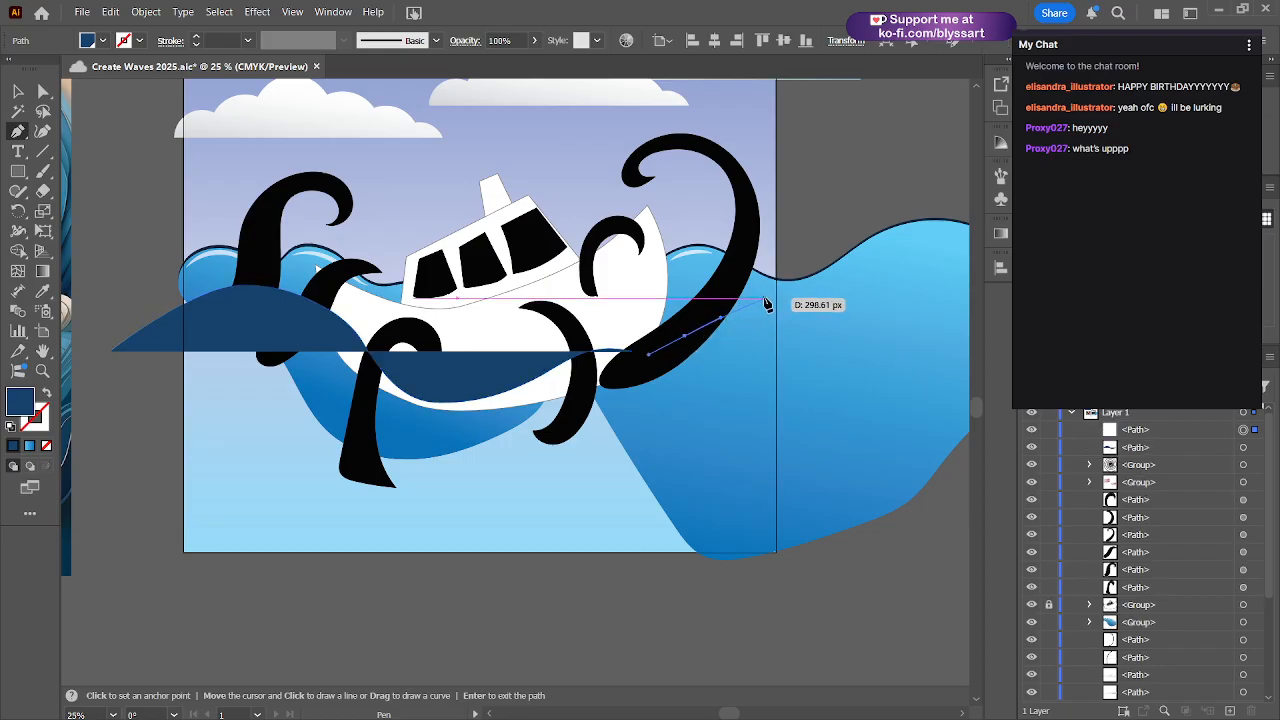
left_click_drag(773, 303, 777, 309)
left_click(820, 342)
left_click(797, 440)
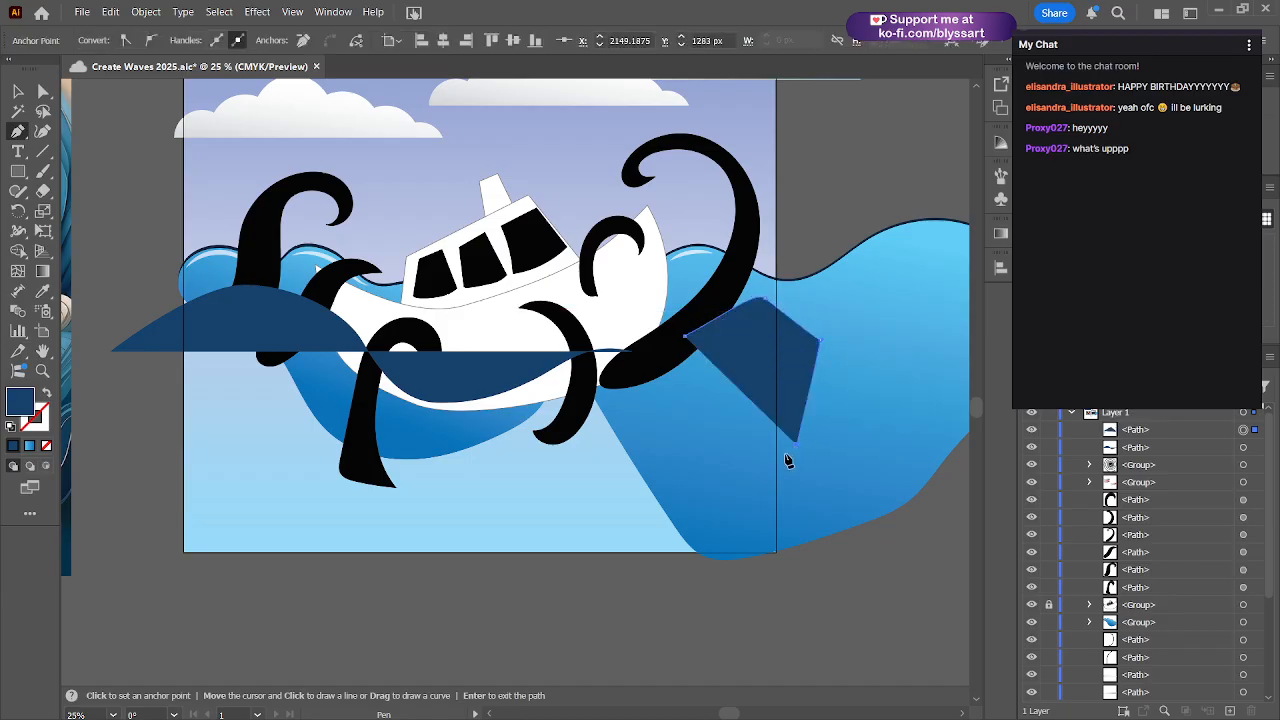
left_click(682, 499)
key("Delete")
key("Delete")
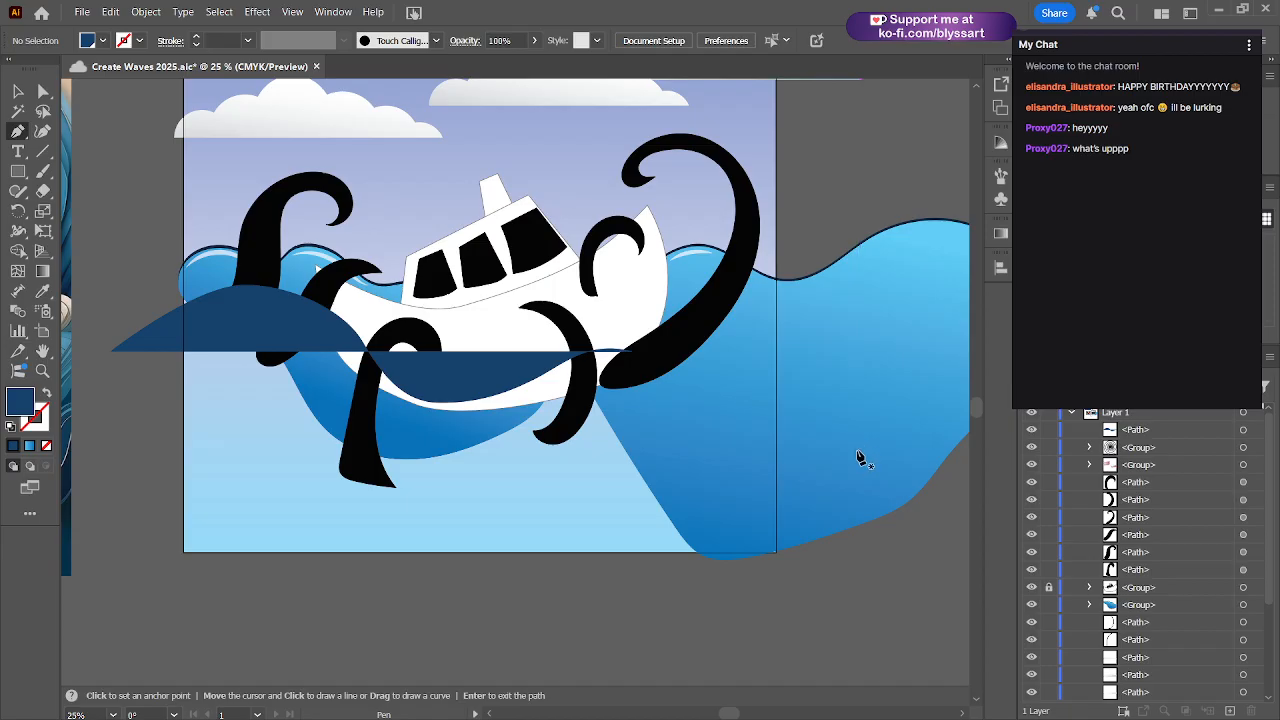
key("ctrl+z")
key("ctrl+z")
key("ctrl+z")
key("ctrl+z")
key("ctrl+z")
key("ctrl+z")
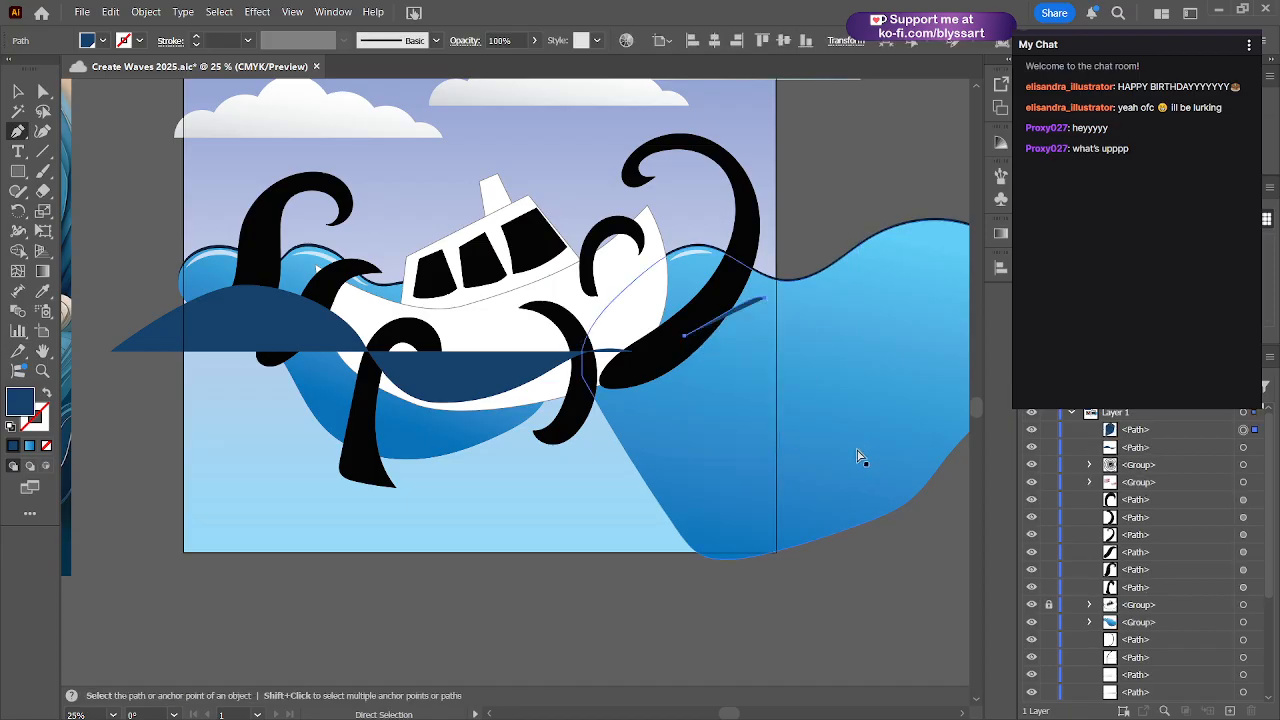
key("ctrl+z")
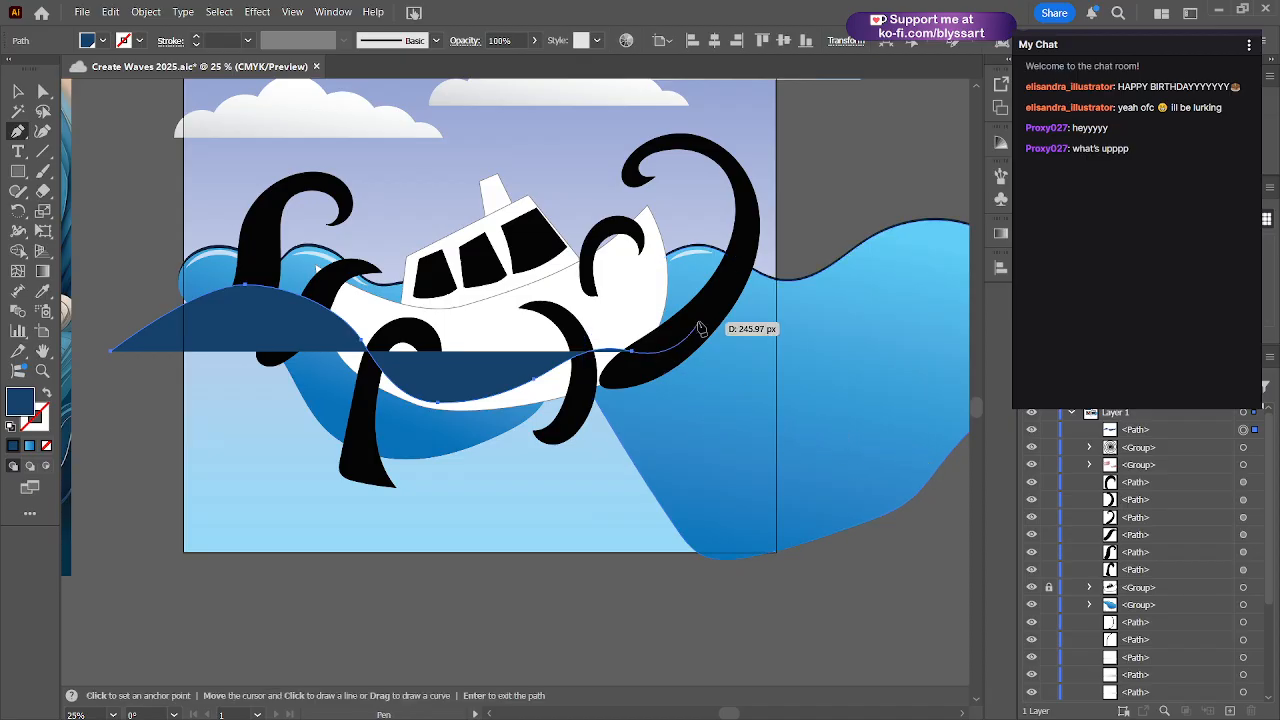
- Continue the crest to a peak at the artboard's right edge and close the wave shape around and below the artboard
left_click_drag(713, 317, 791, 276)
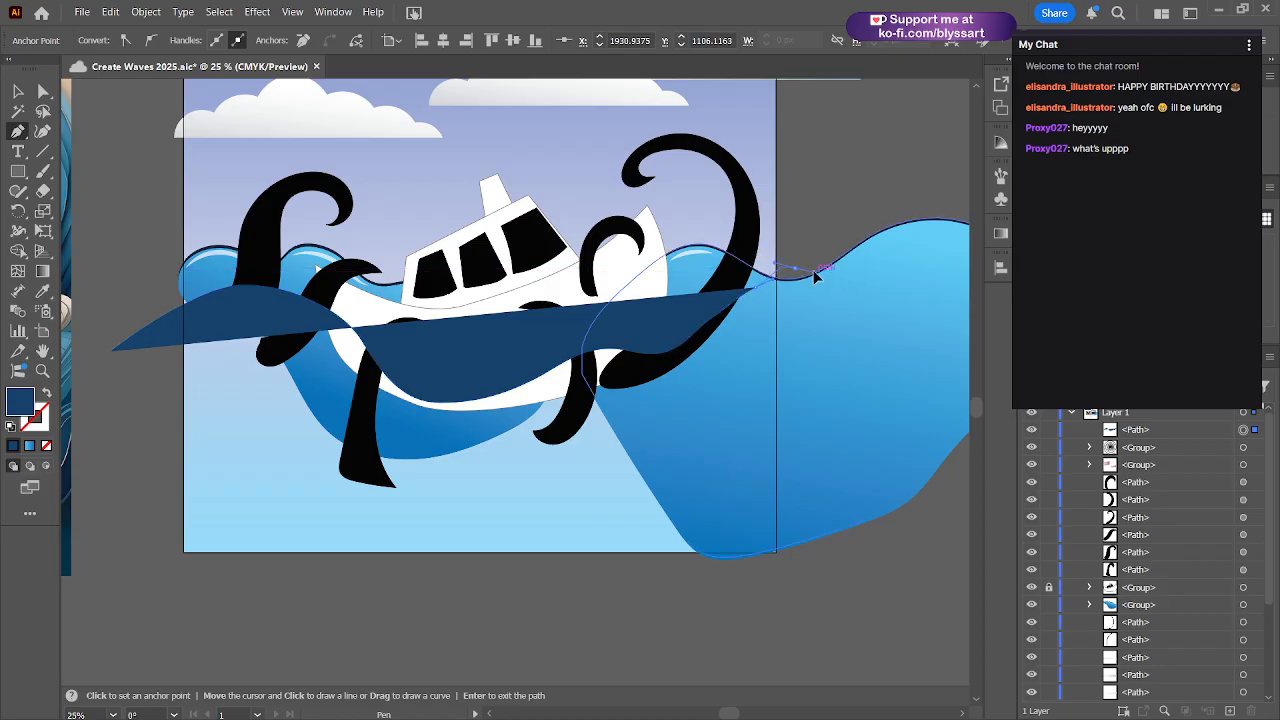
left_click(847, 372)
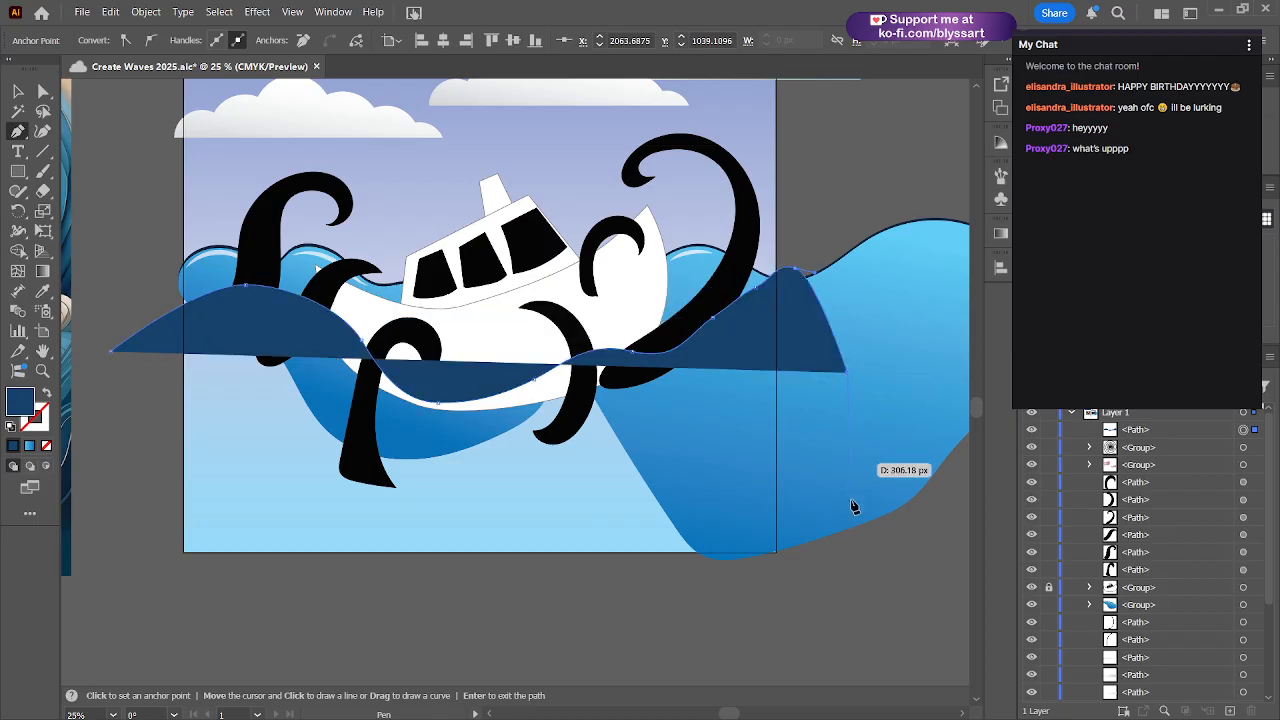
left_click(847, 651)
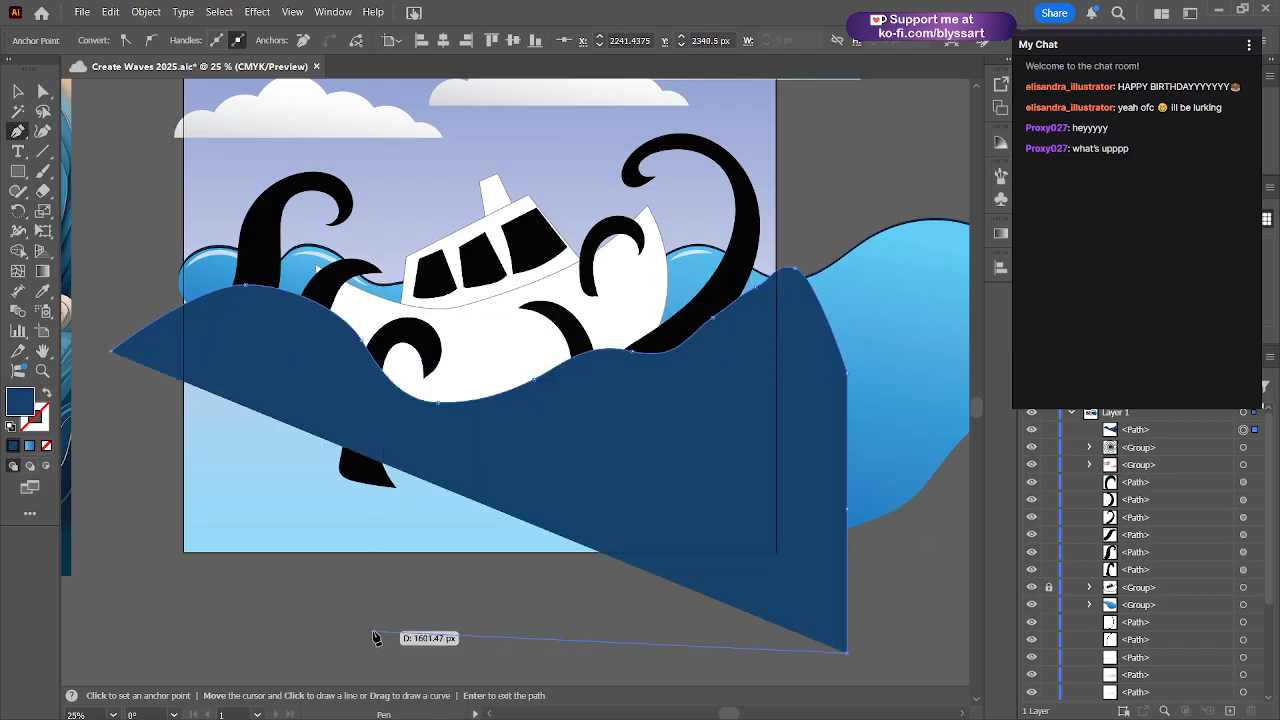
left_click(228, 624)
left_click(115, 611)
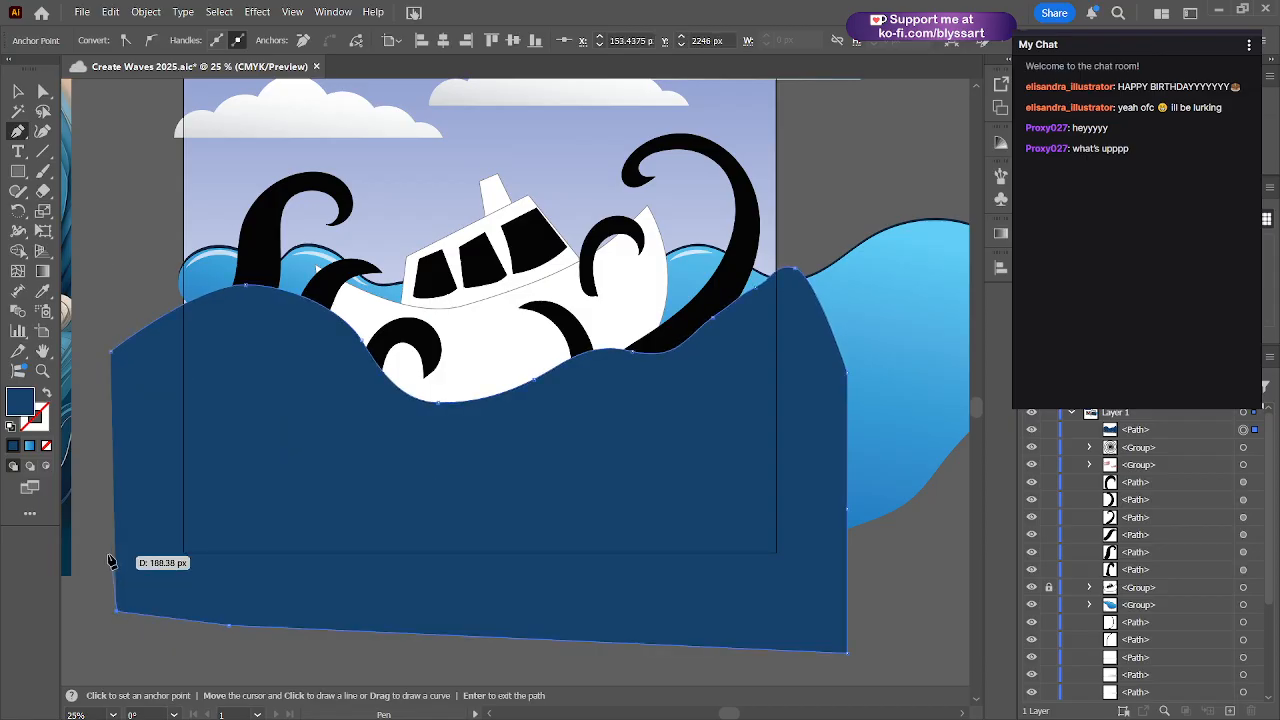
left_click(112, 352)
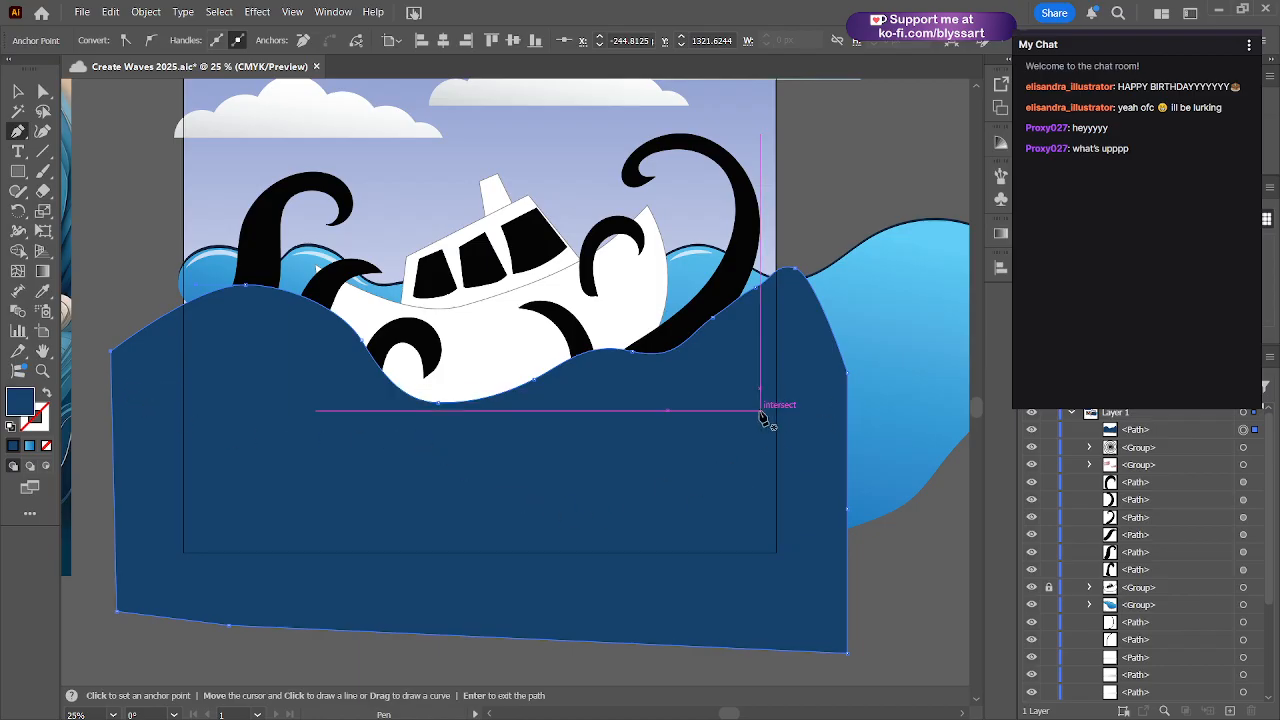
- Raise the anchor points on the slope leading to the new wave's right peak with the Direct Selection tool
key("a")
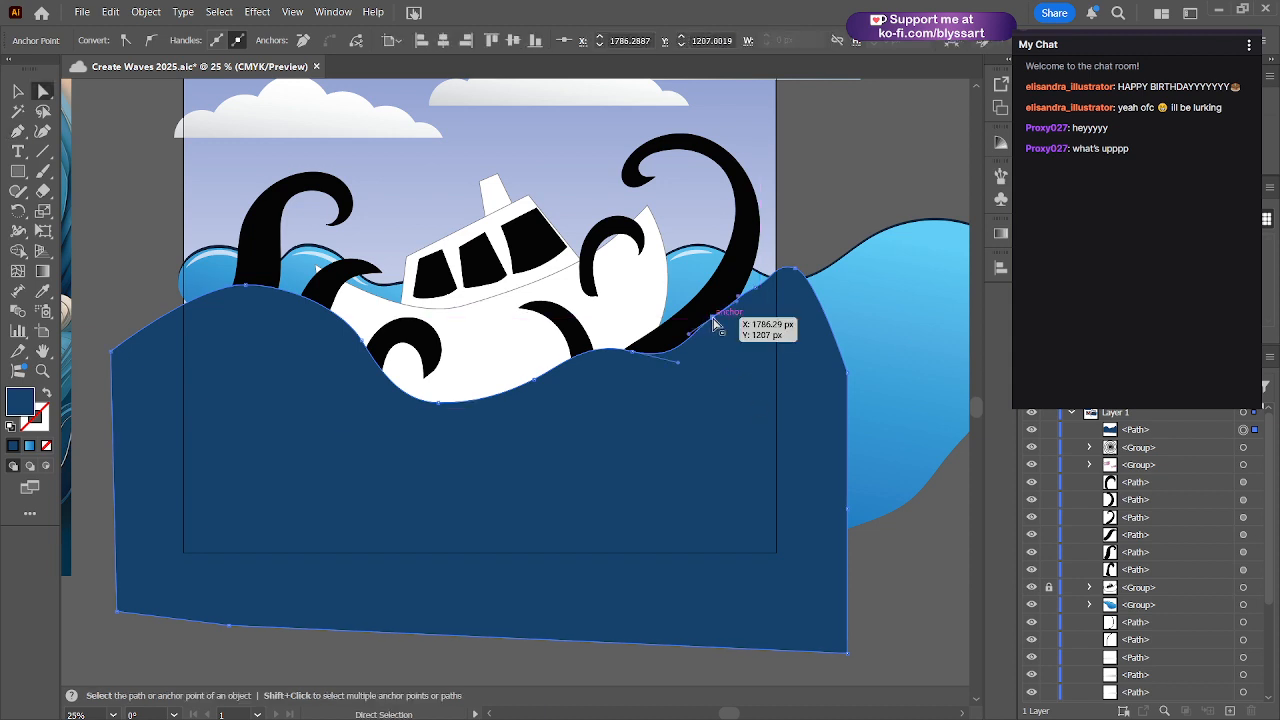
left_click_drag(712, 317, 756, 272)
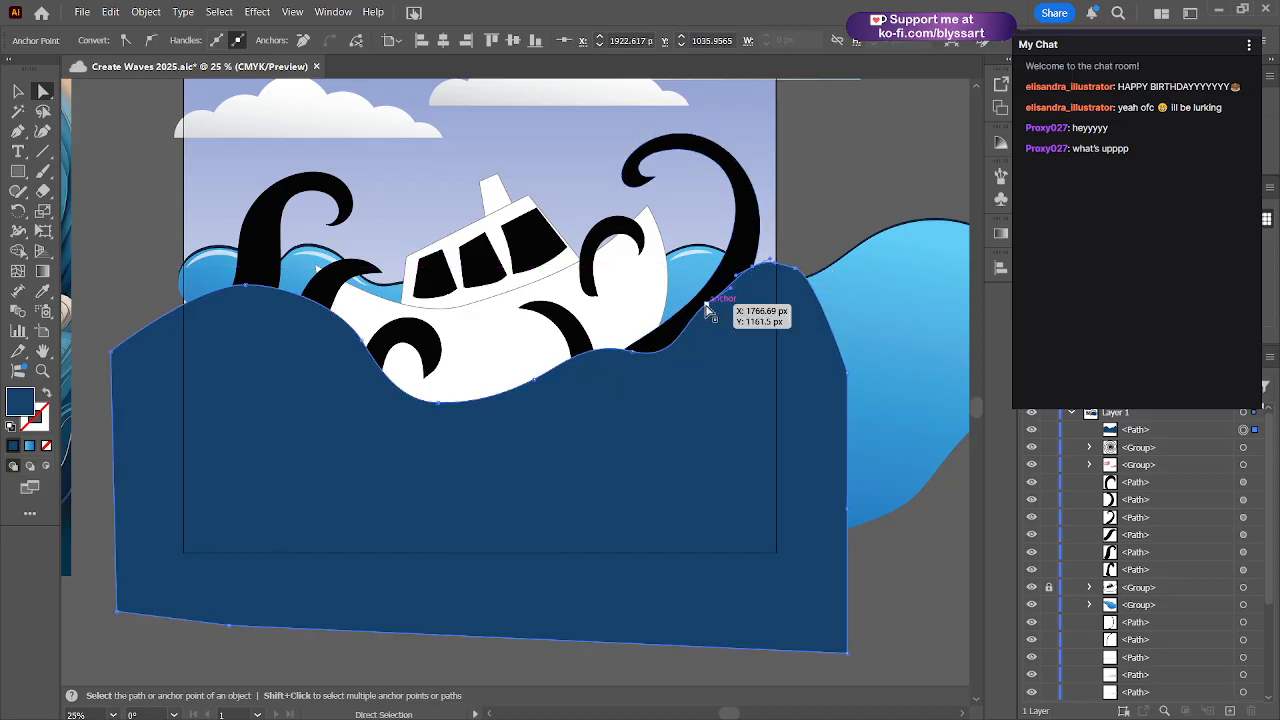
left_click_drag(707, 312, 699, 306)
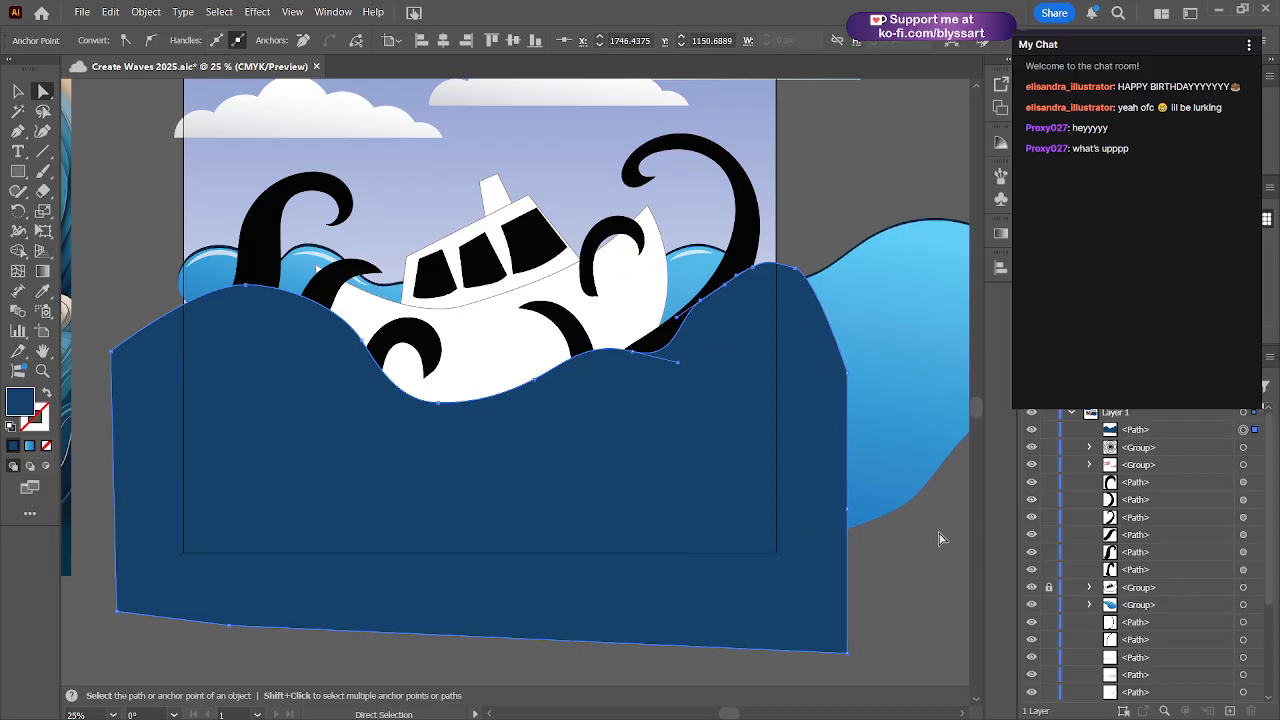
left_click(940, 580)
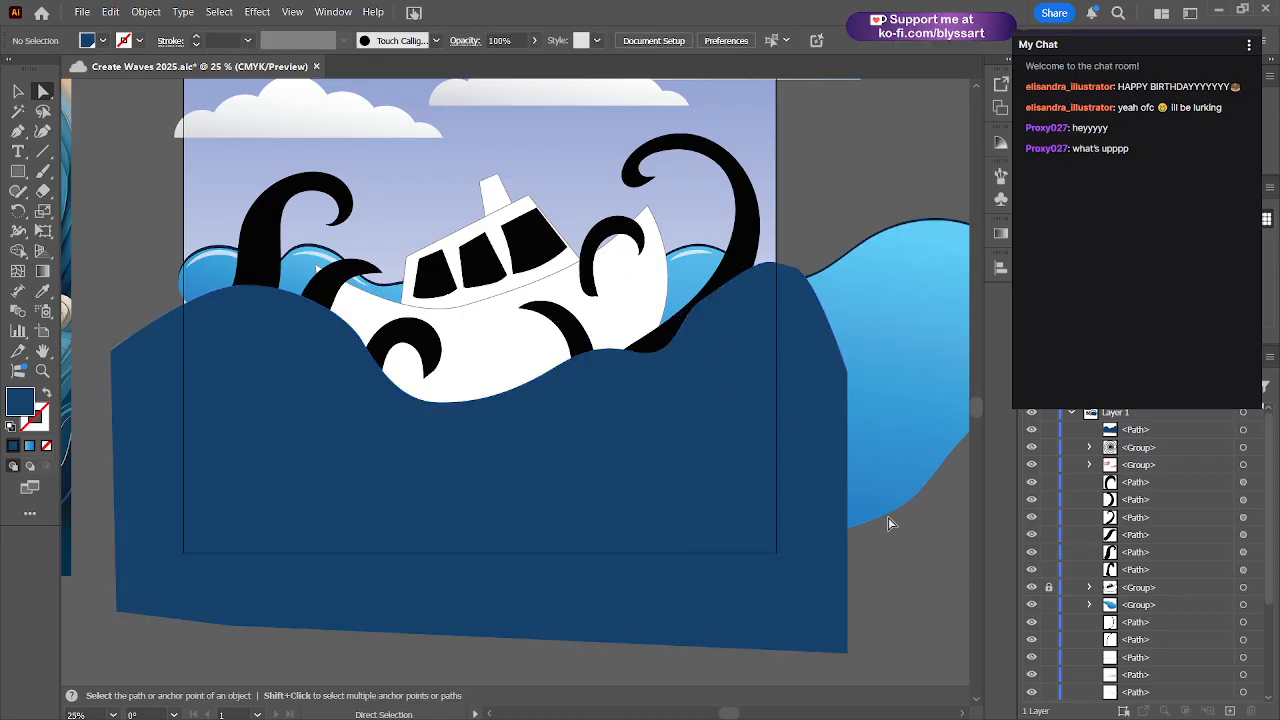
- Smooth the new wave's right peak by adjusting its anchor points and widen its far side well beyond the artboard's right edge
left_click(809, 371)
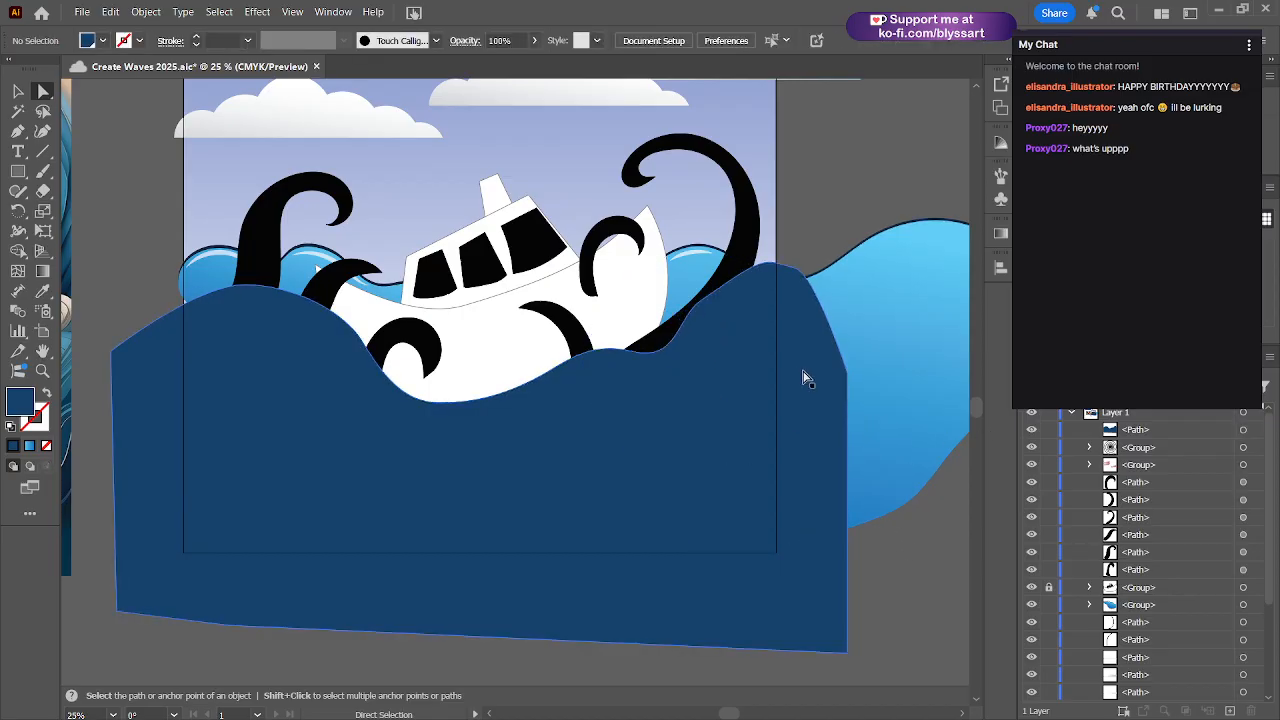
left_click(756, 271)
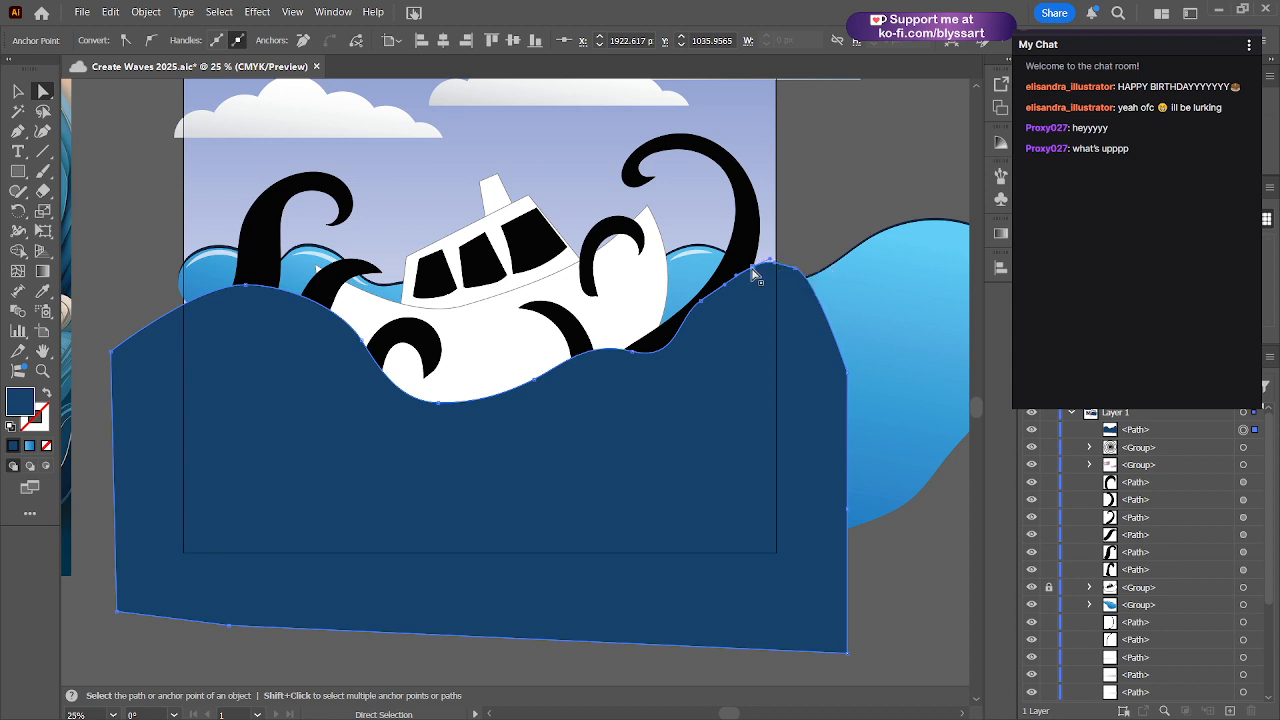
mouse_move(757, 272)
left_mouse_down()
mouse_move(797, 268)
mouse_move(896, 303)
mouse_move(794, 257)
mouse_move(804, 253)
mouse_move(773, 263)
left_mouse_up()
left_click_drag(698, 301, 712, 296)
left_click(872, 246)
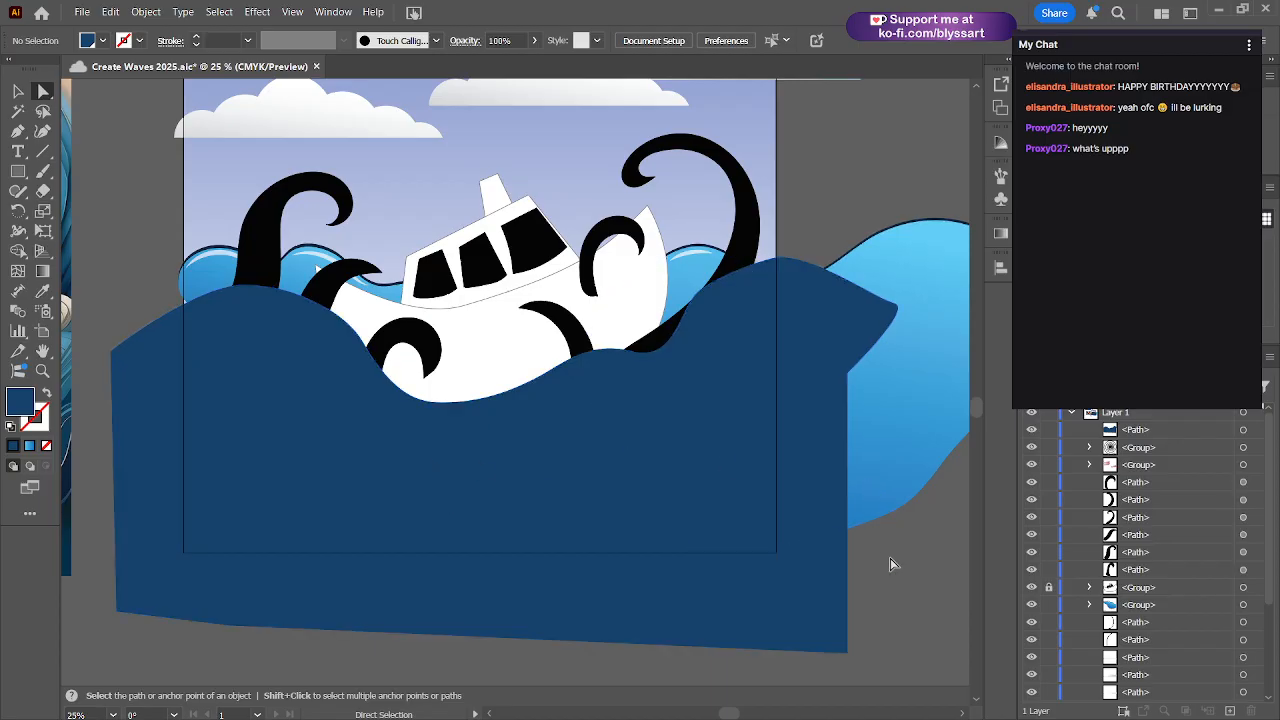
- Lock the new dark blue wave's path in Layer 1
left_click(777, 600)
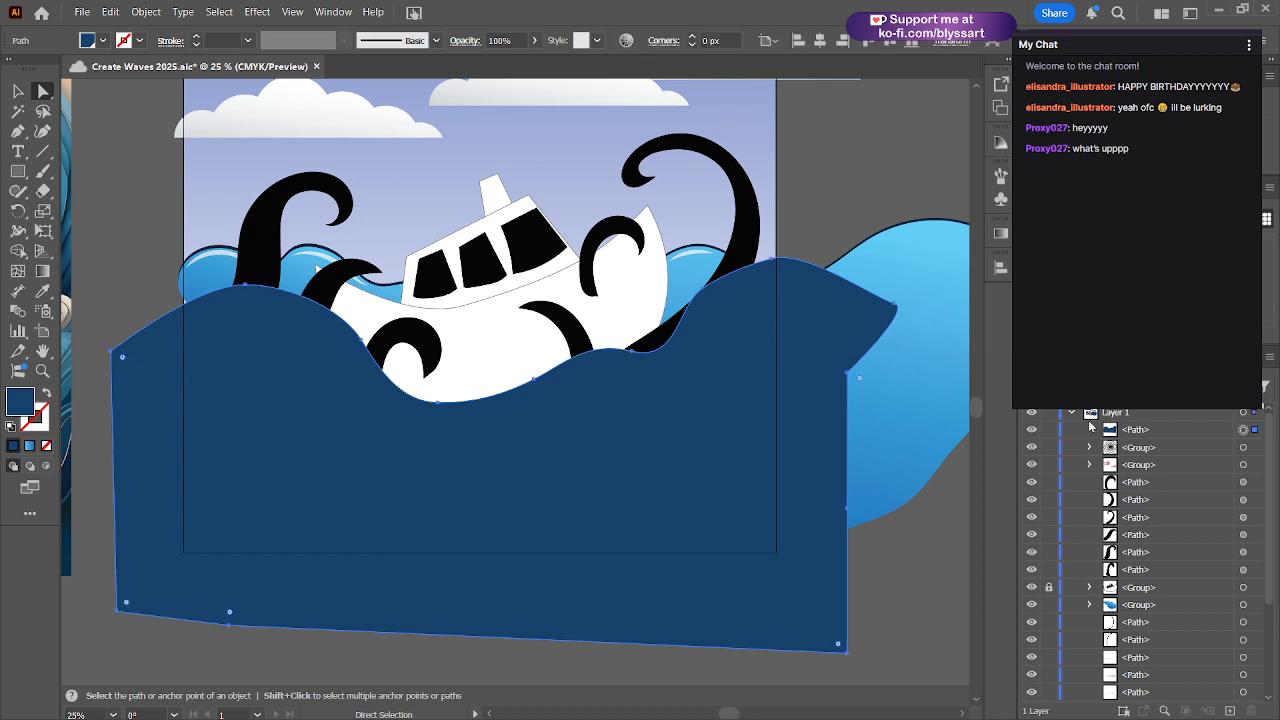
left_click(1049, 430)
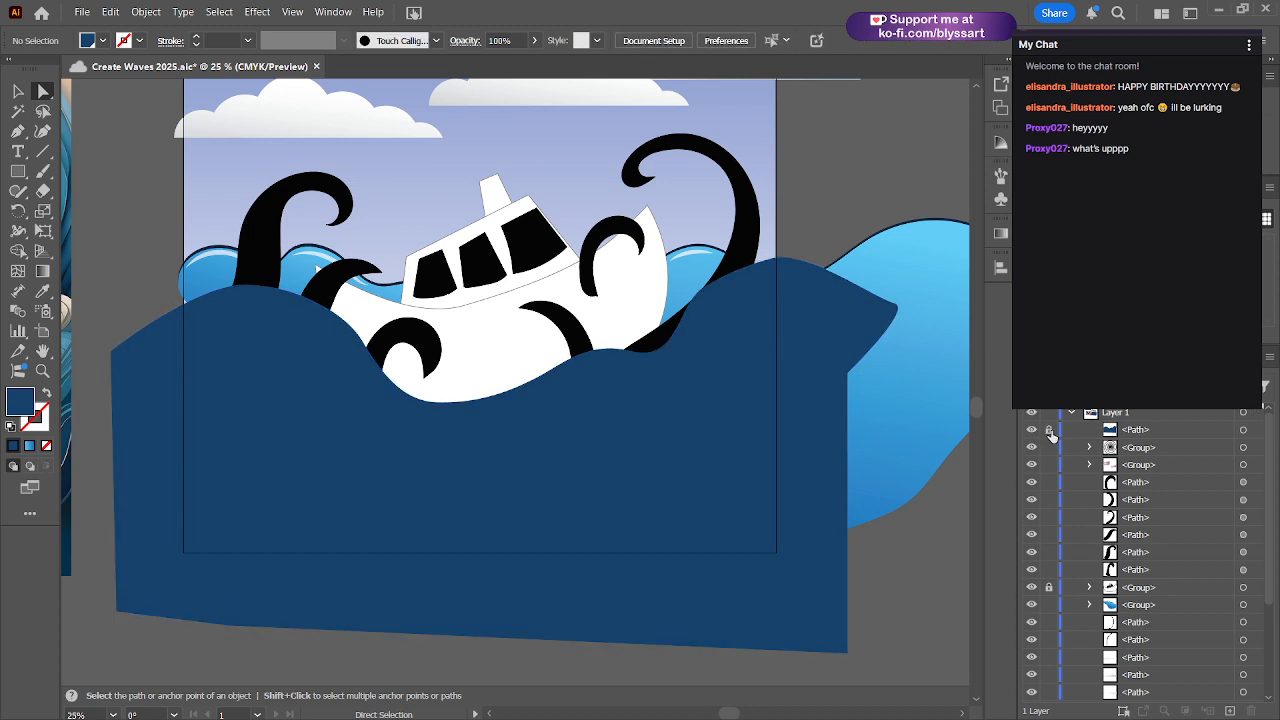
left_click(43, 131)
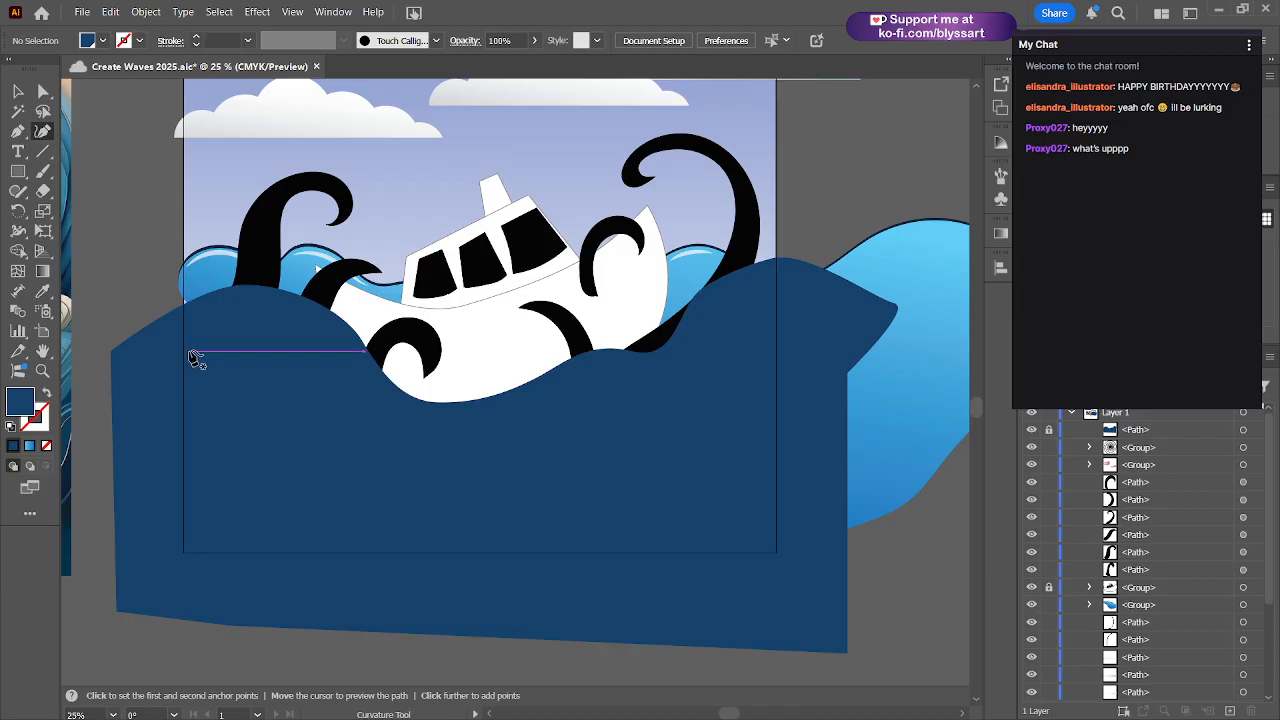
left_click(243, 352)
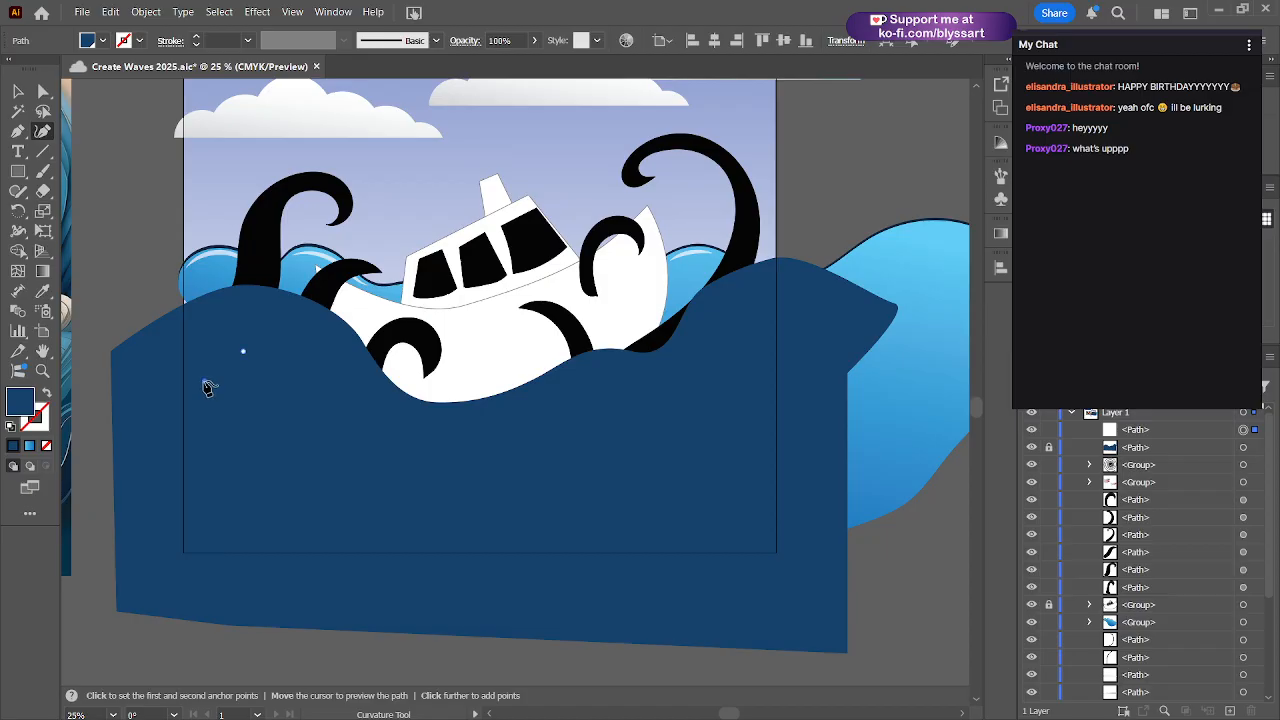
left_click(201, 381)
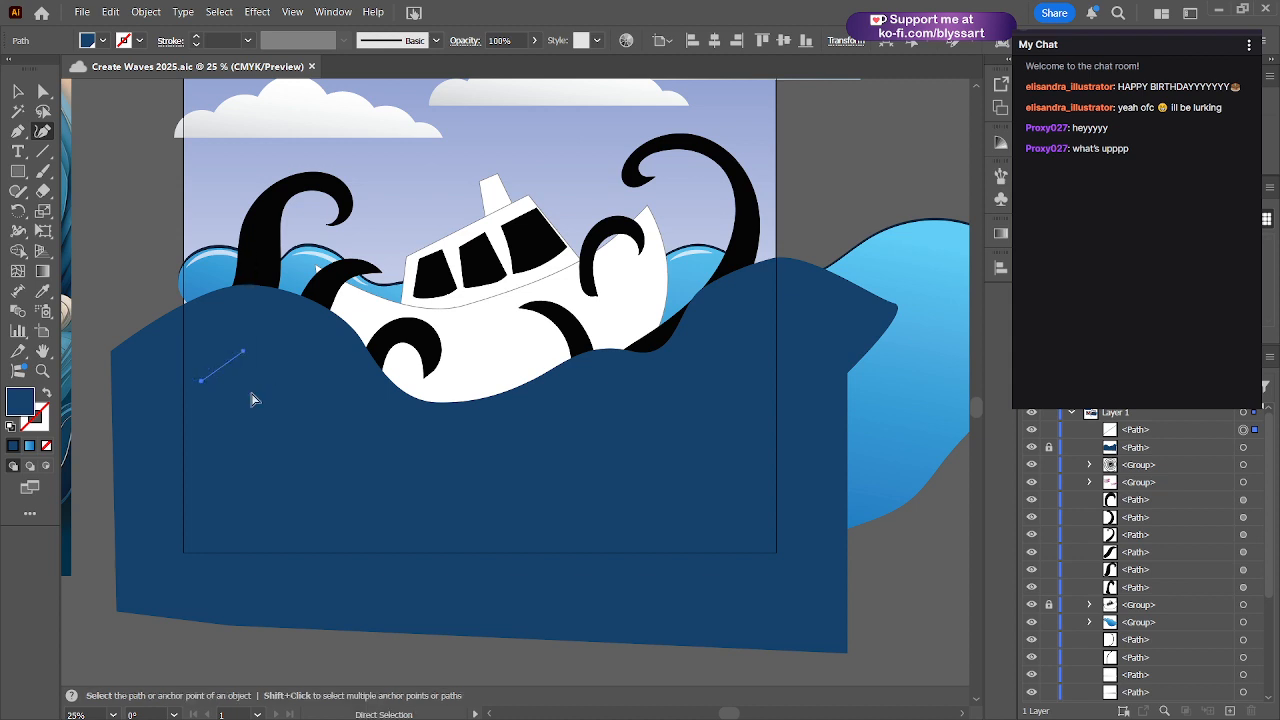
key("ctrl+z")
key("ctrl+z")
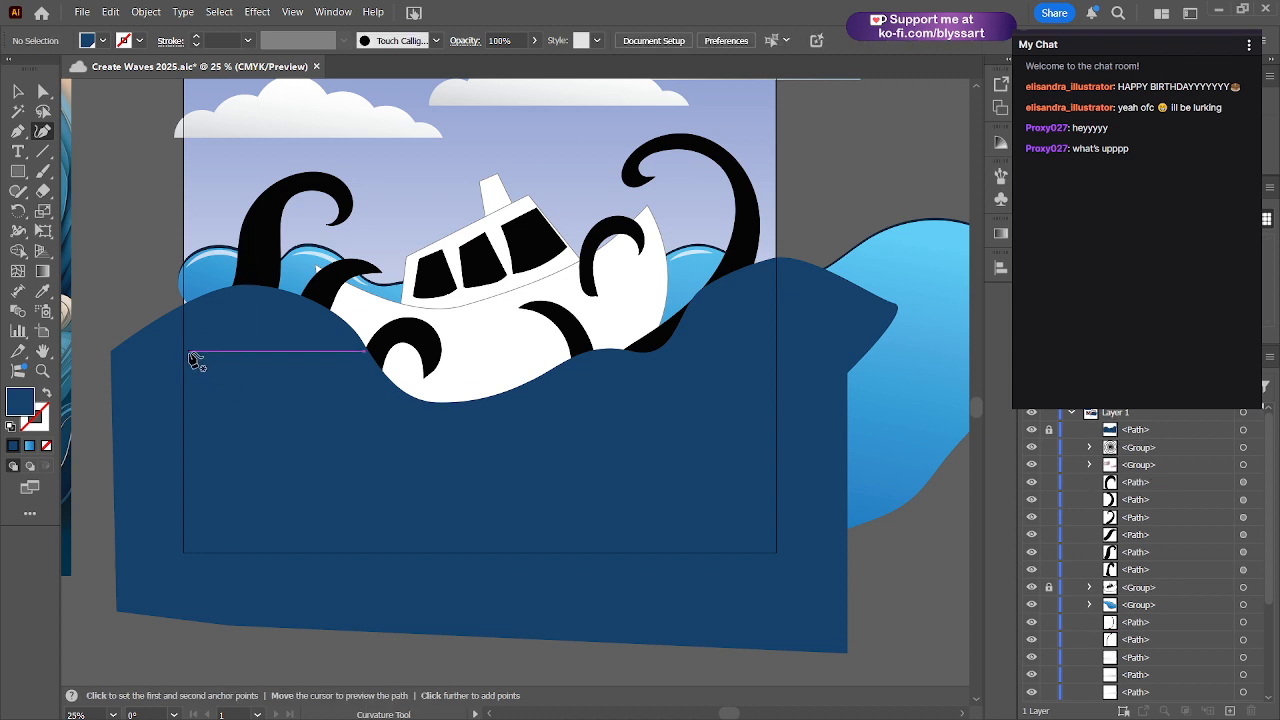
- Draw an open path with the Curvature tool just inside the dark blue wave, following its left crest down into the trough beneath the boat
left_click(189, 362)
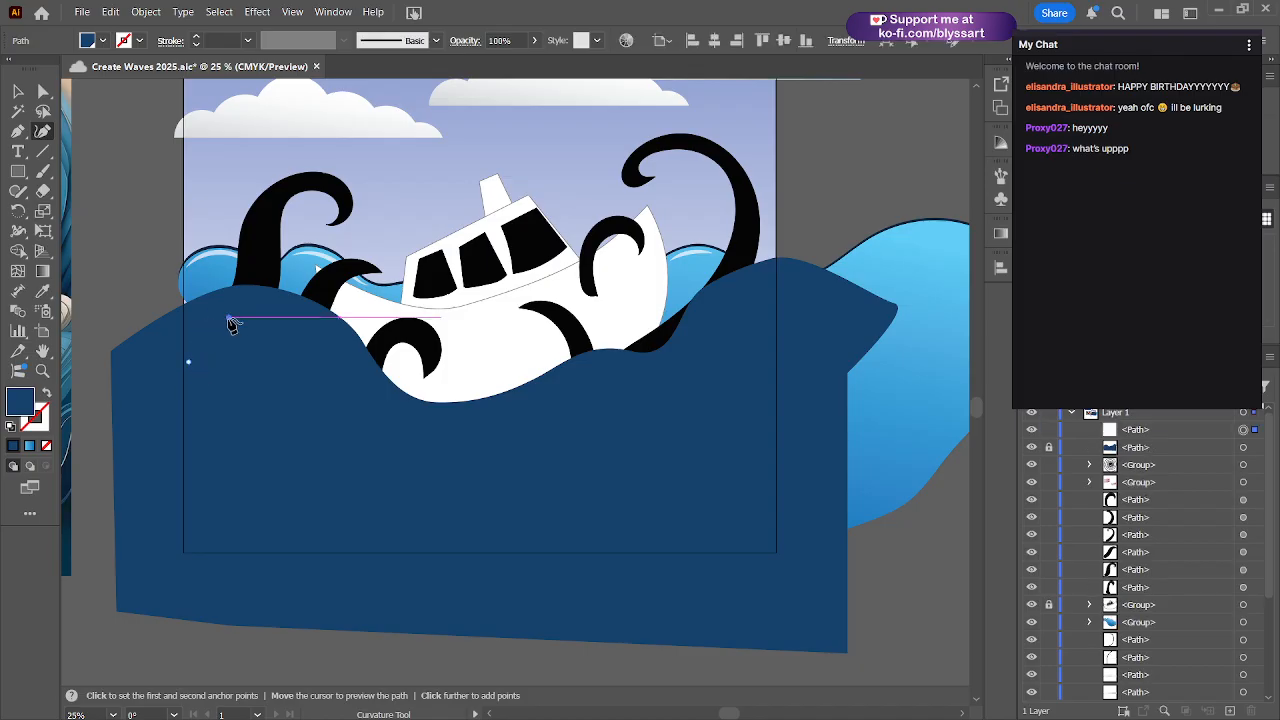
left_click(228, 319)
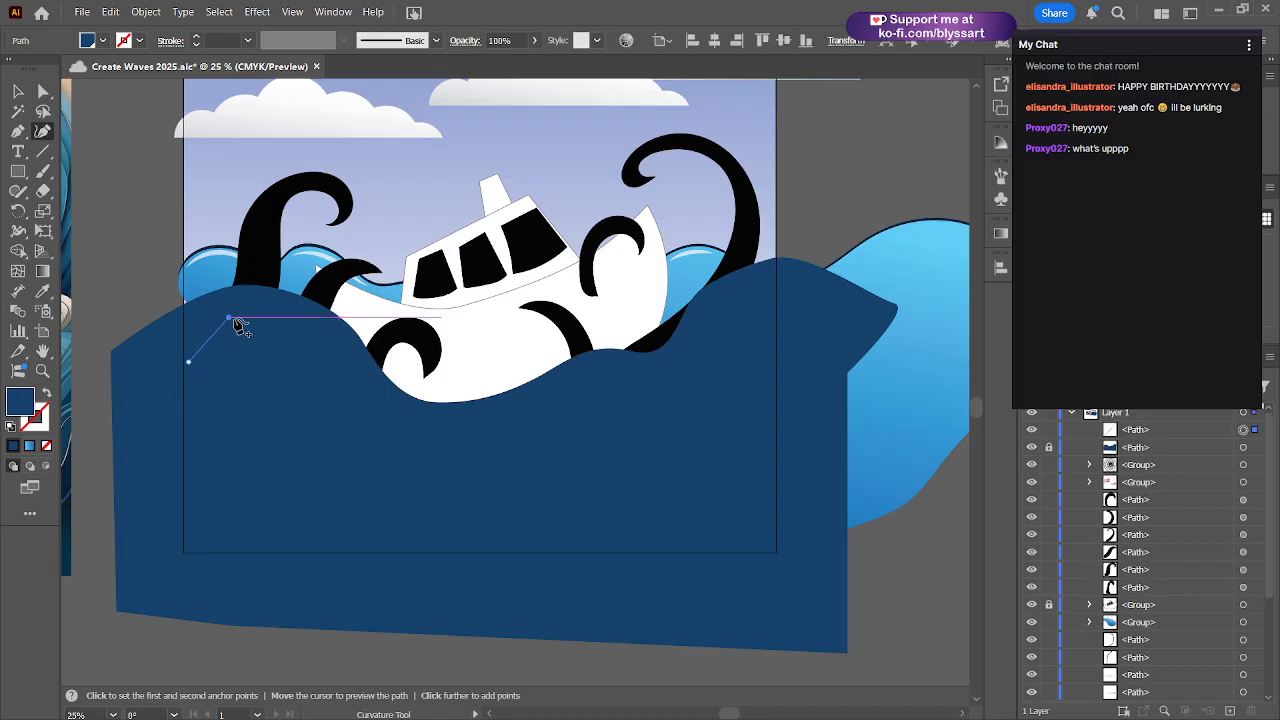
left_click(291, 331)
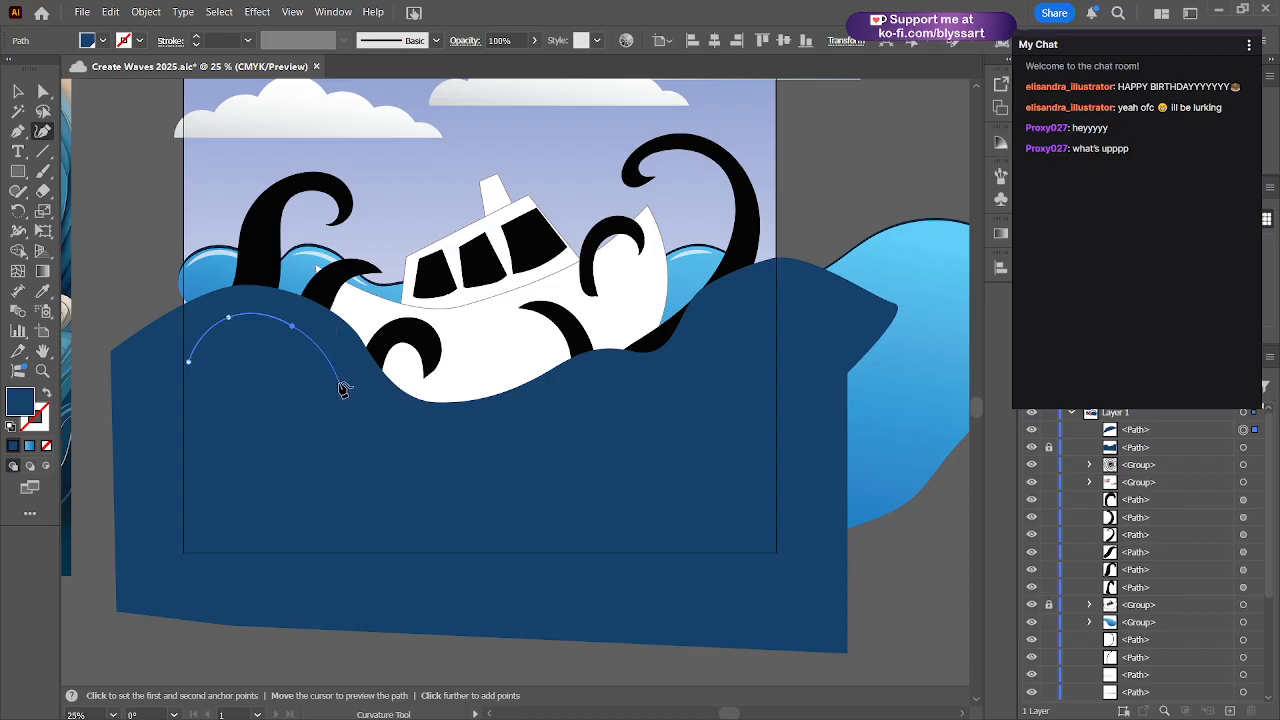
left_click(339, 383)
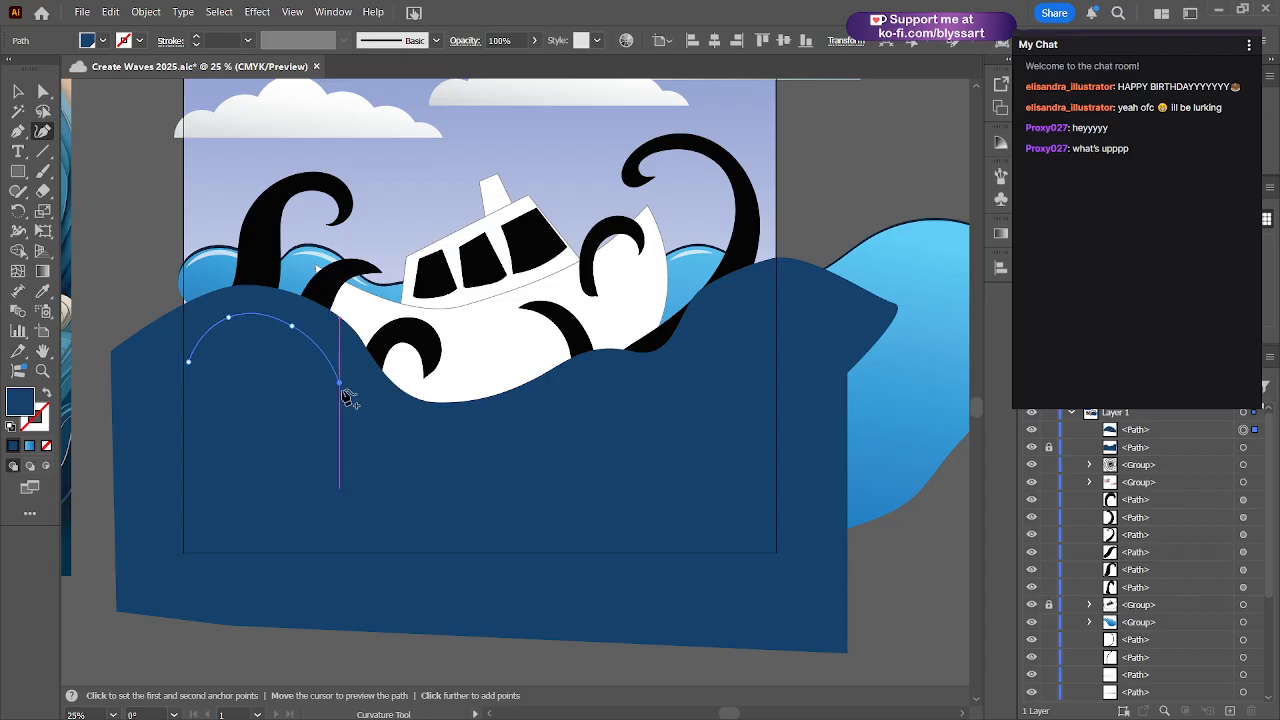
left_click(400, 437)
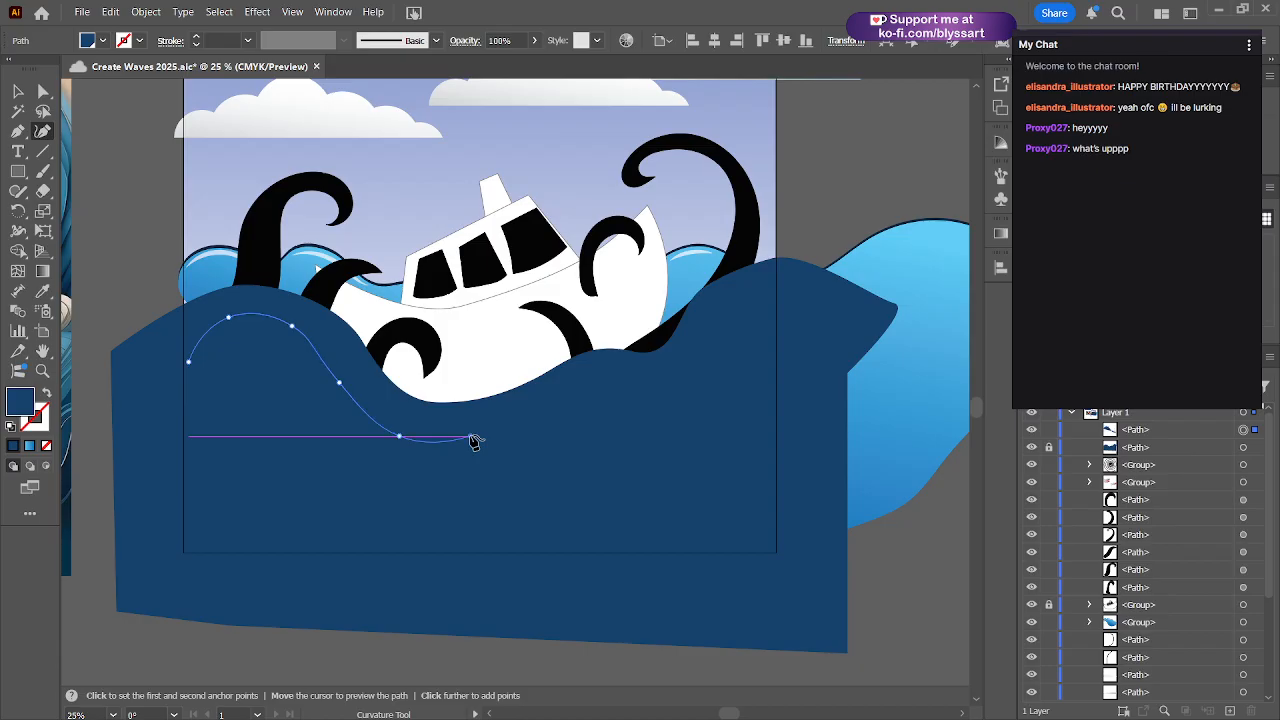
left_click(471, 437)
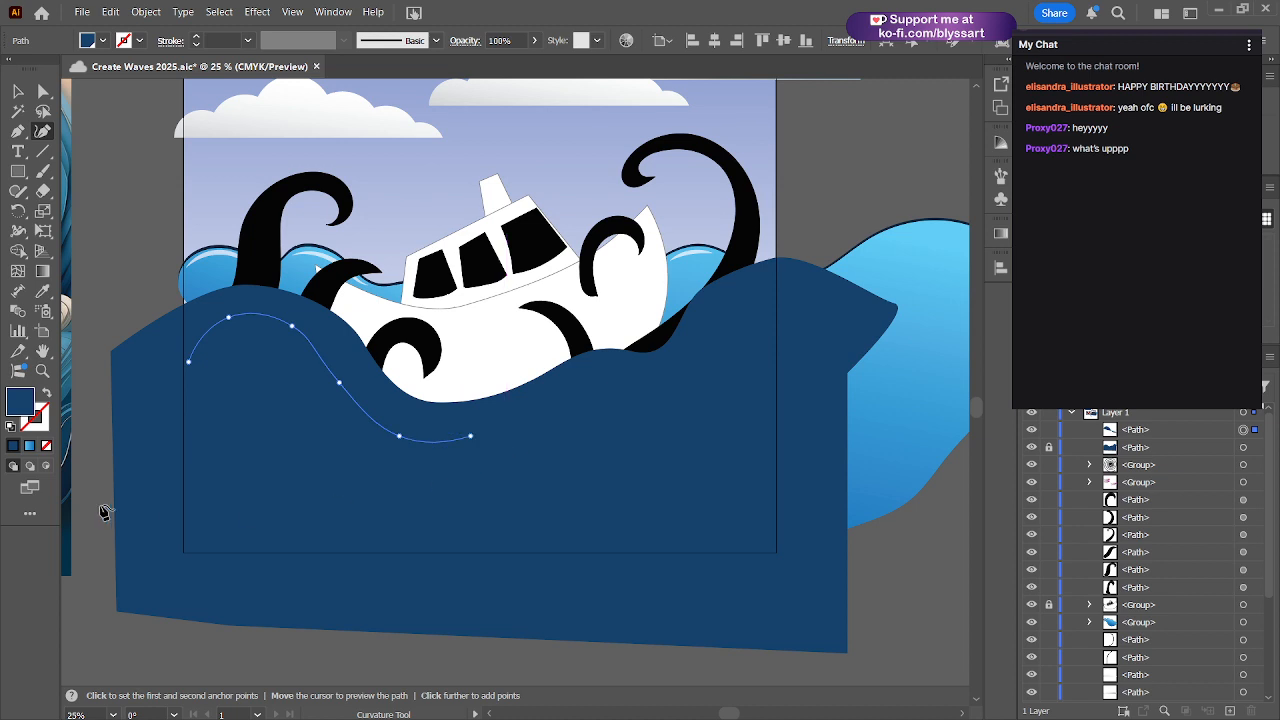
key("Escape")
left_click(224, 361)
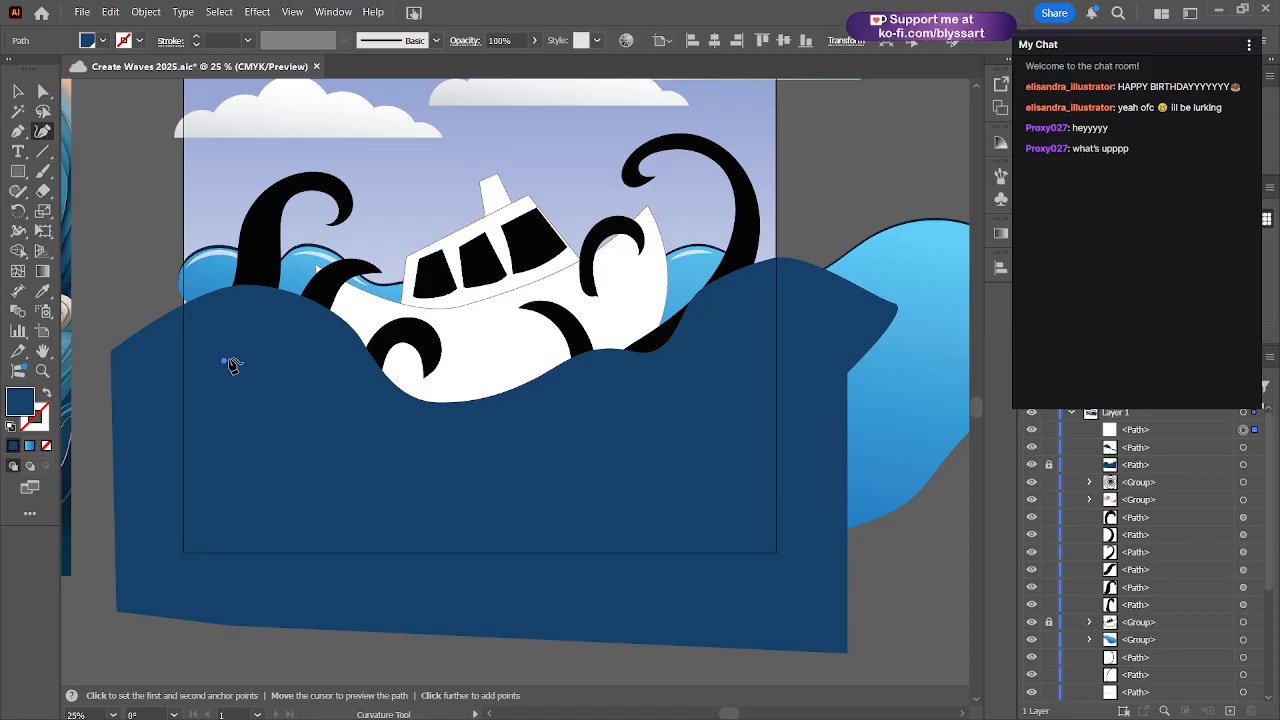
key("ctrl")
left_click(229, 362, "ctrl")
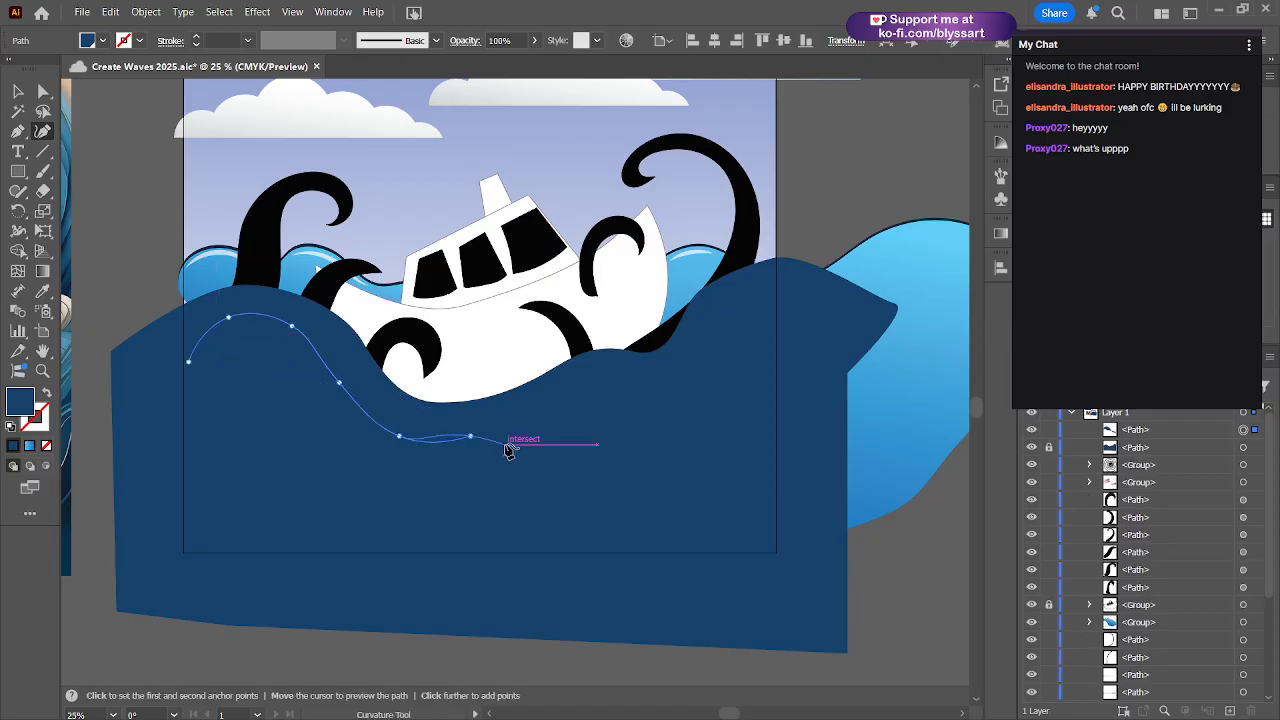
- Swap the curved path's fill and stroke so it has no fill, and make its 1 pt stroke white
key("Escape")
left_click(46, 394)
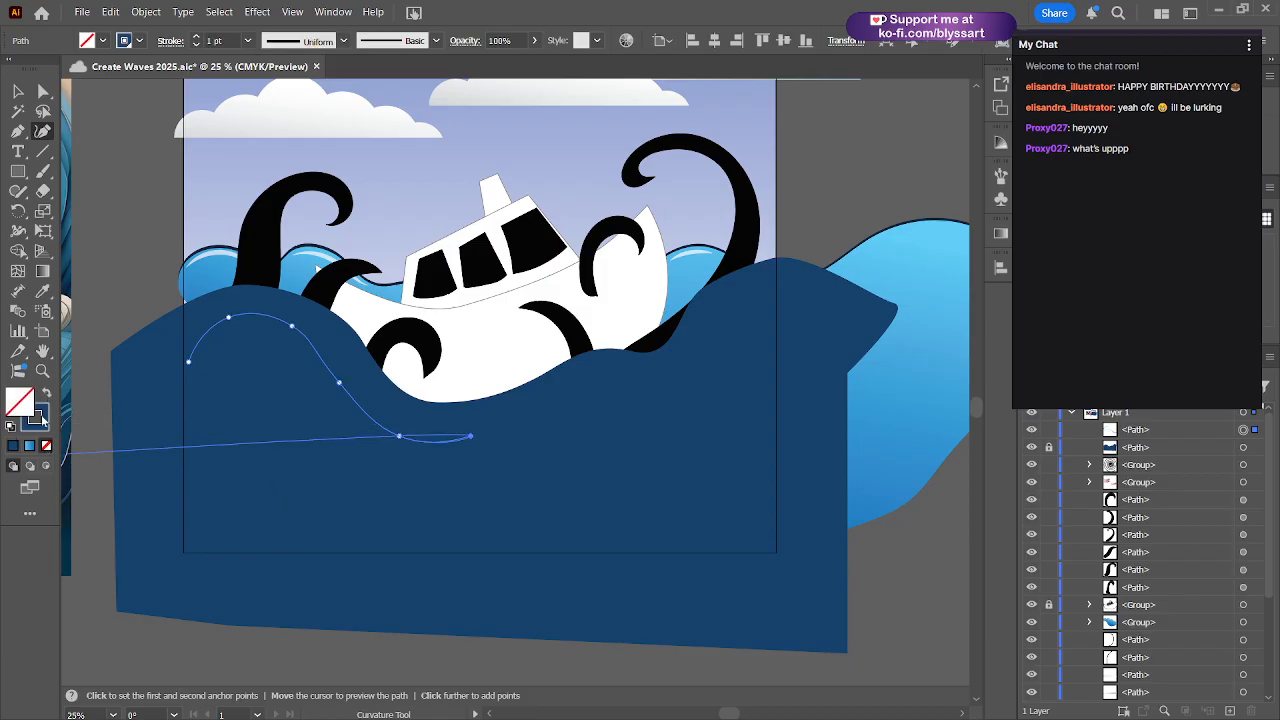
left_click(41, 425)
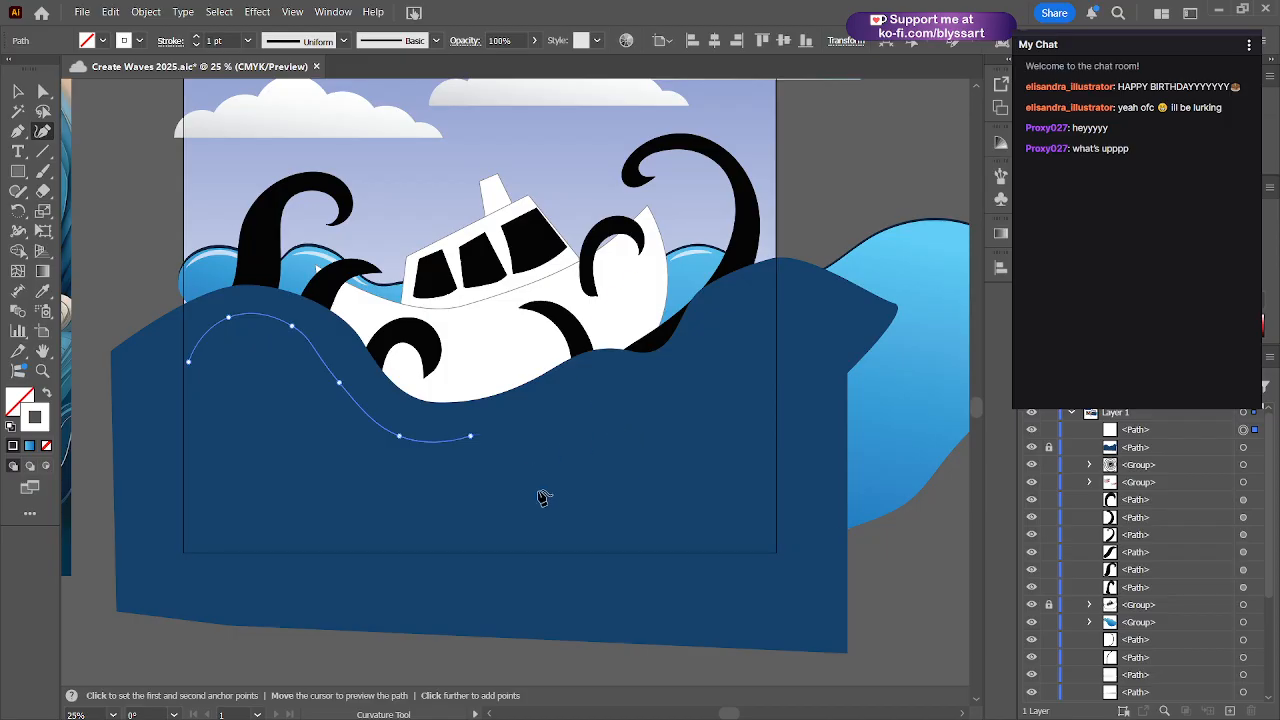
- Draw a second open curve with the Curvature tool below the first, running from beneath the left crest down past the trough
left_click(224, 378)
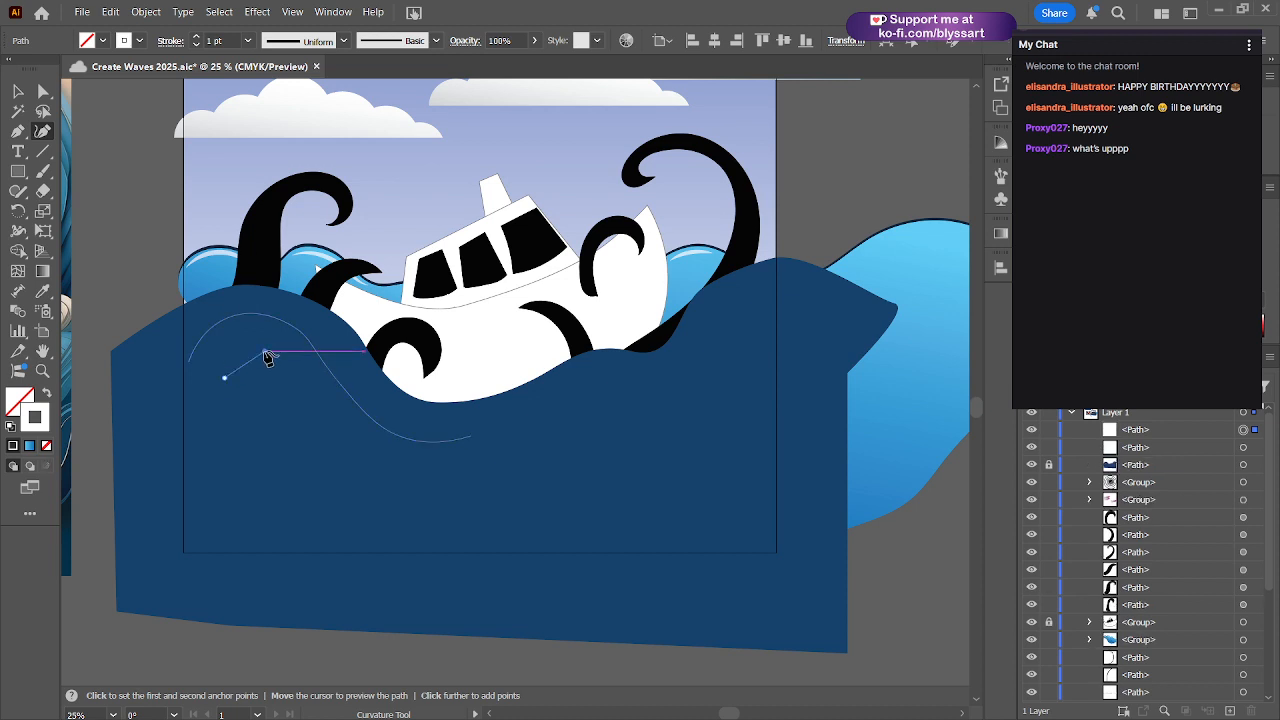
left_click(265, 354)
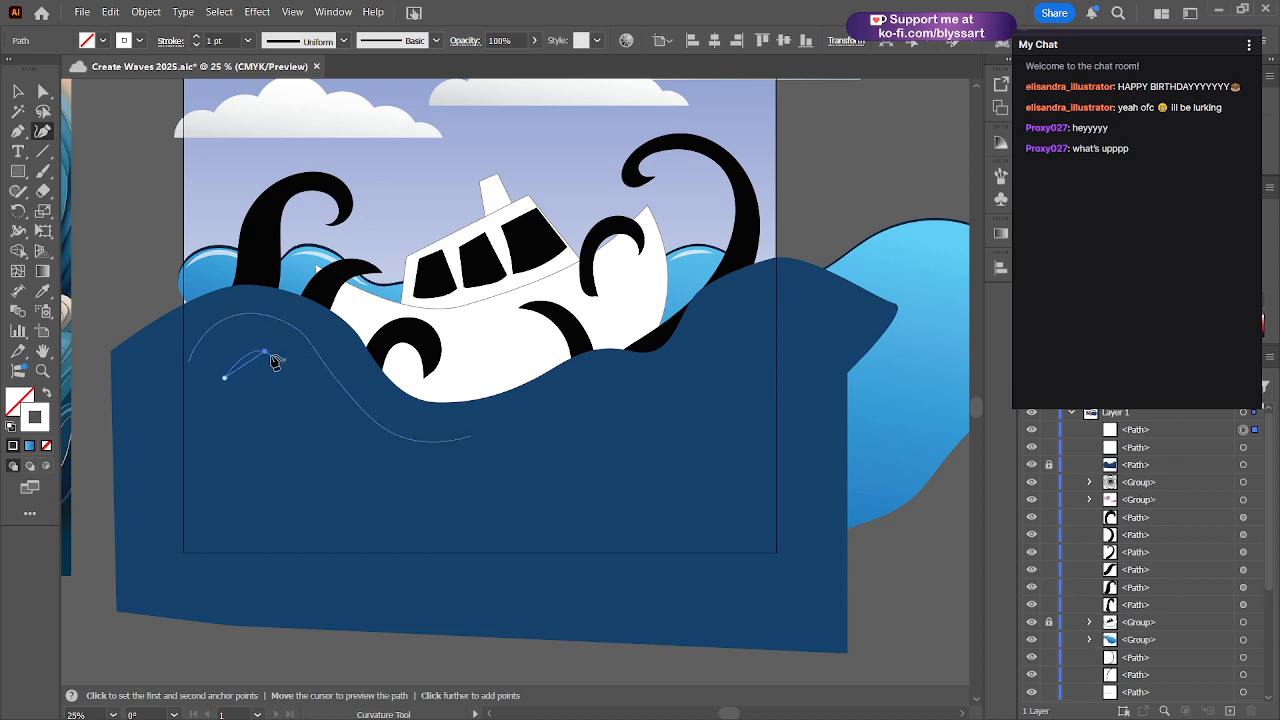
left_click(301, 432)
left_click(430, 491)
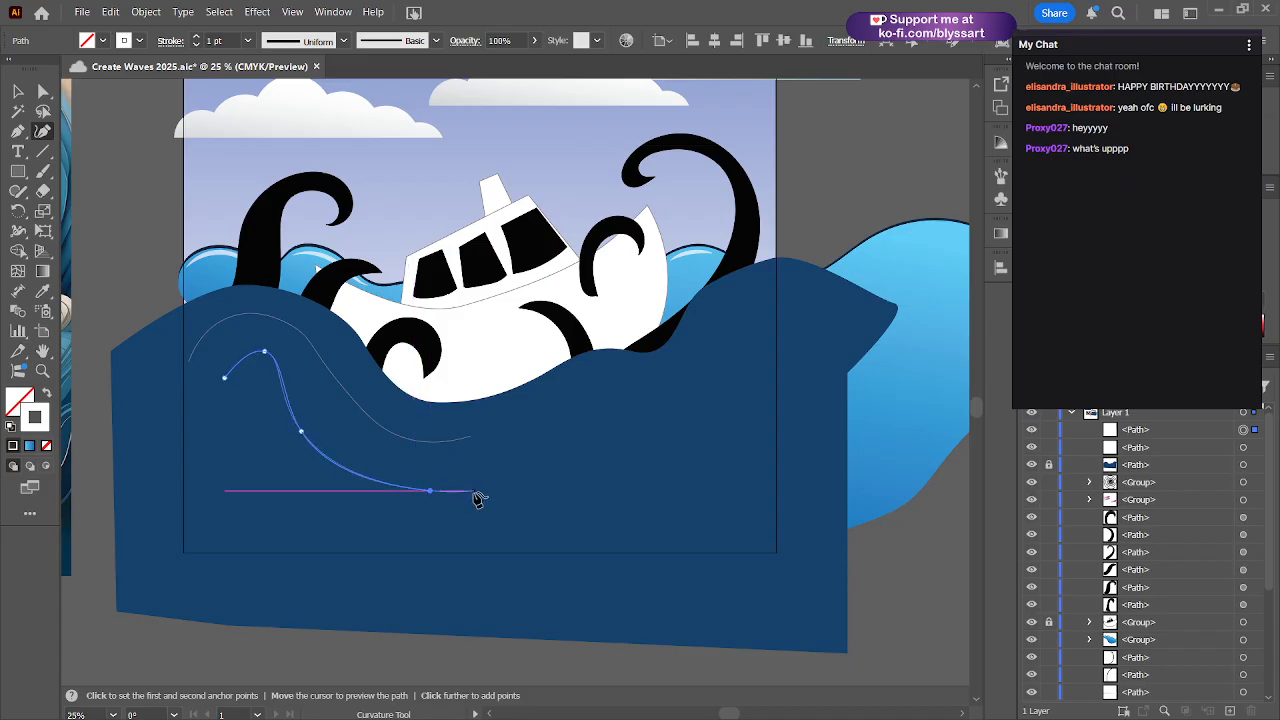
key("Escape")
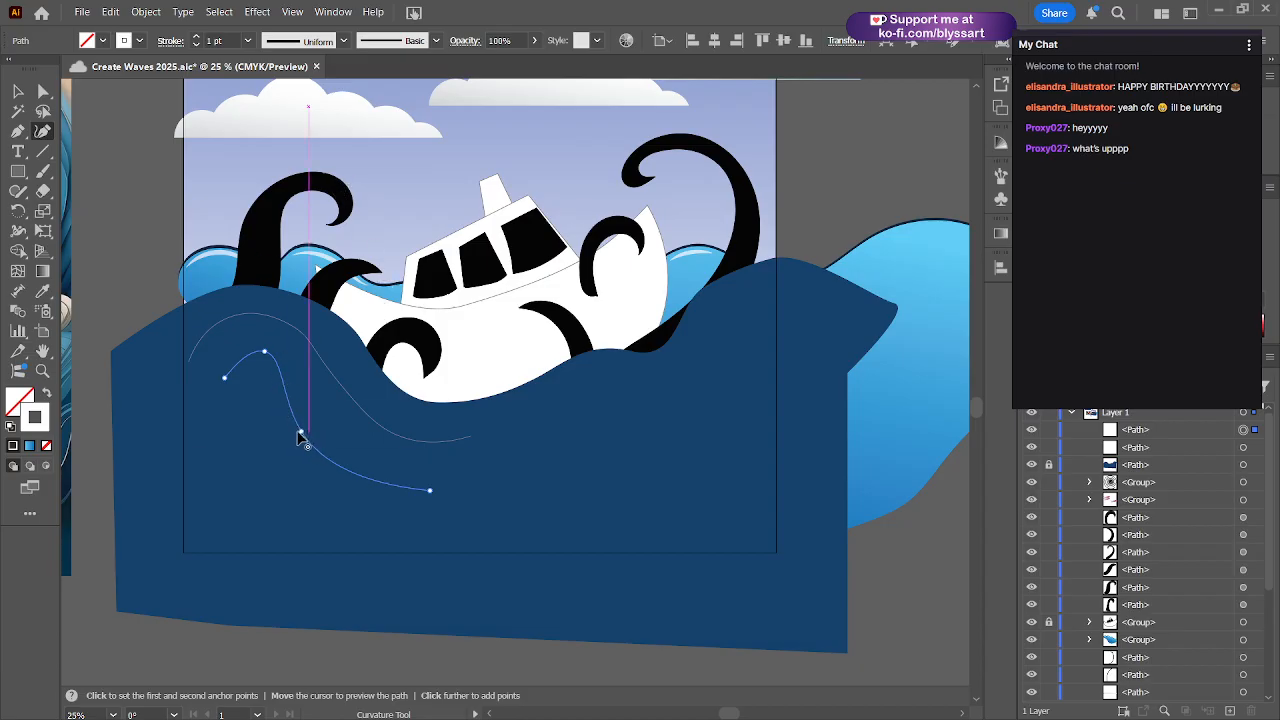
- Reshape the lower curve by moving its anchor points to echo the upper one, and shift the whole curve slightly down
key("a")
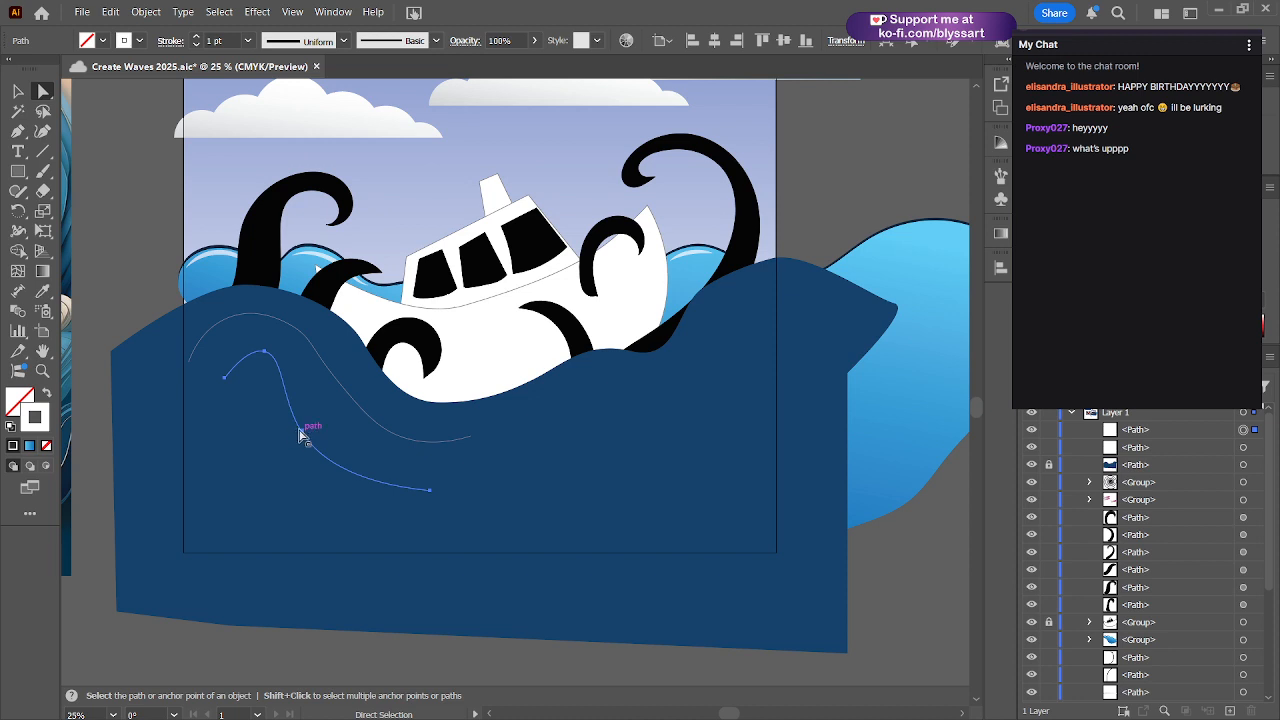
left_click_drag(305, 437, 325, 413)
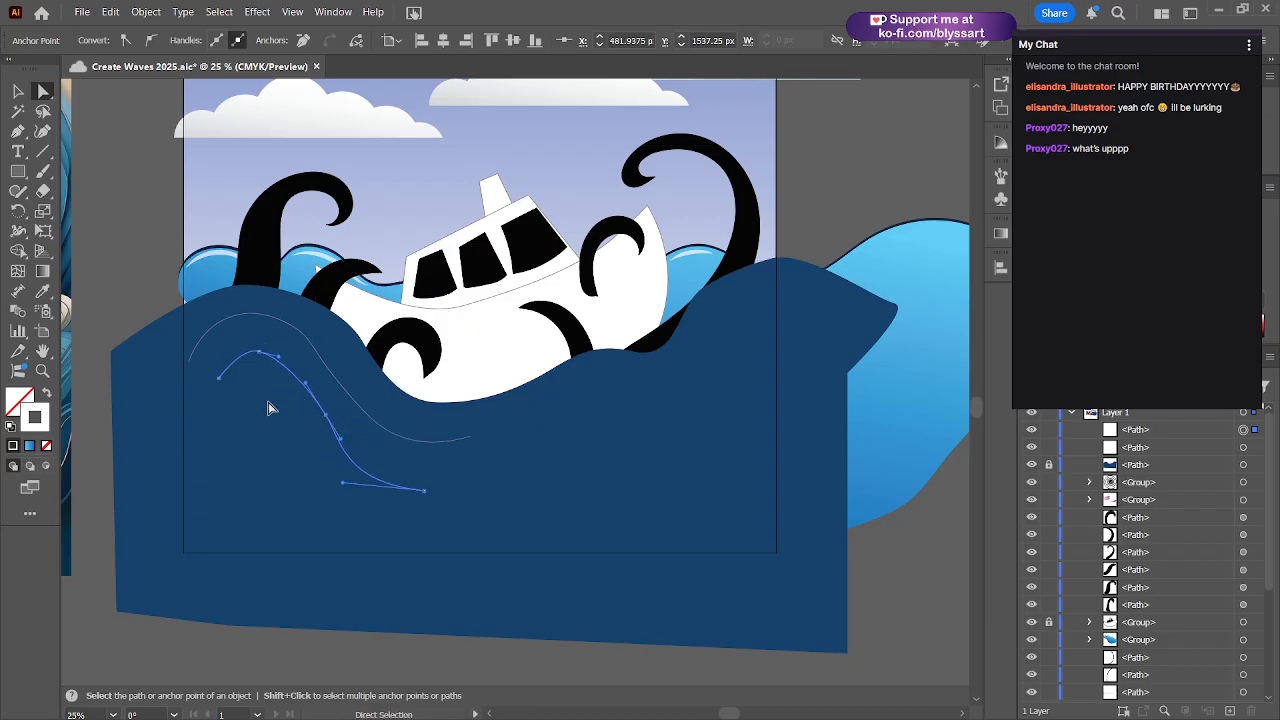
left_click(219, 381)
left_click(219, 379)
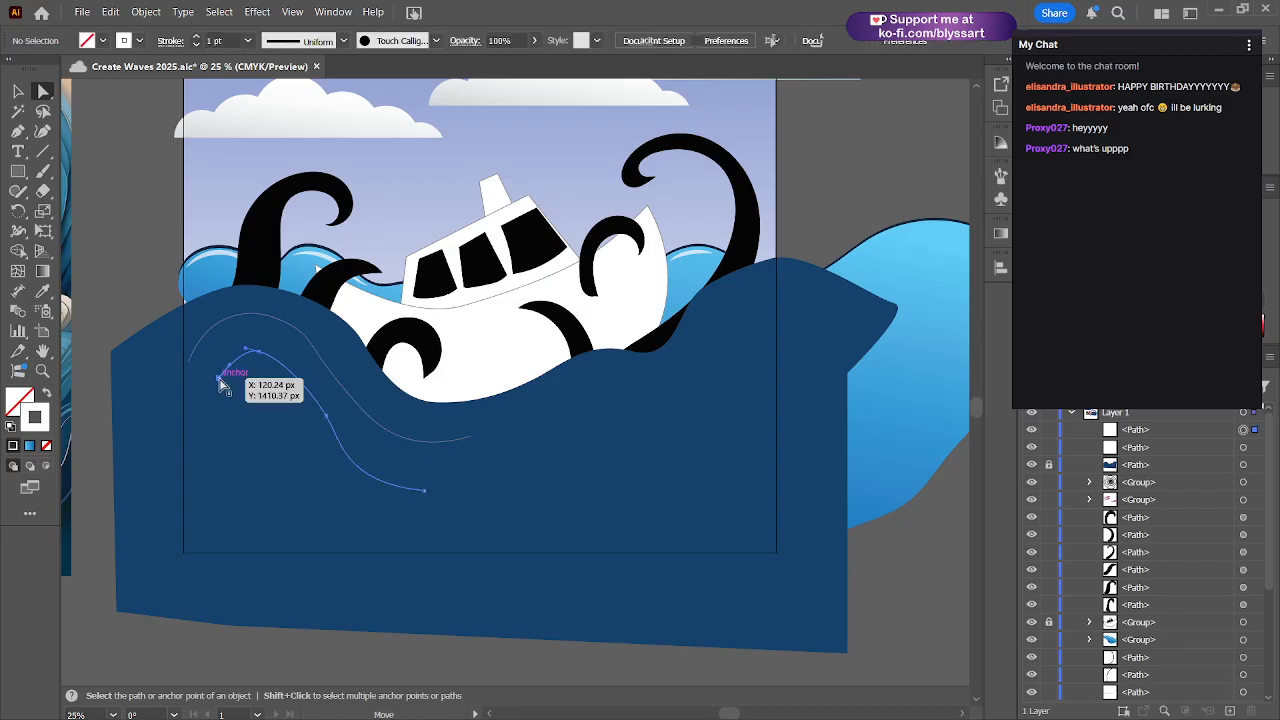
left_click_drag(220, 379, 266, 352)
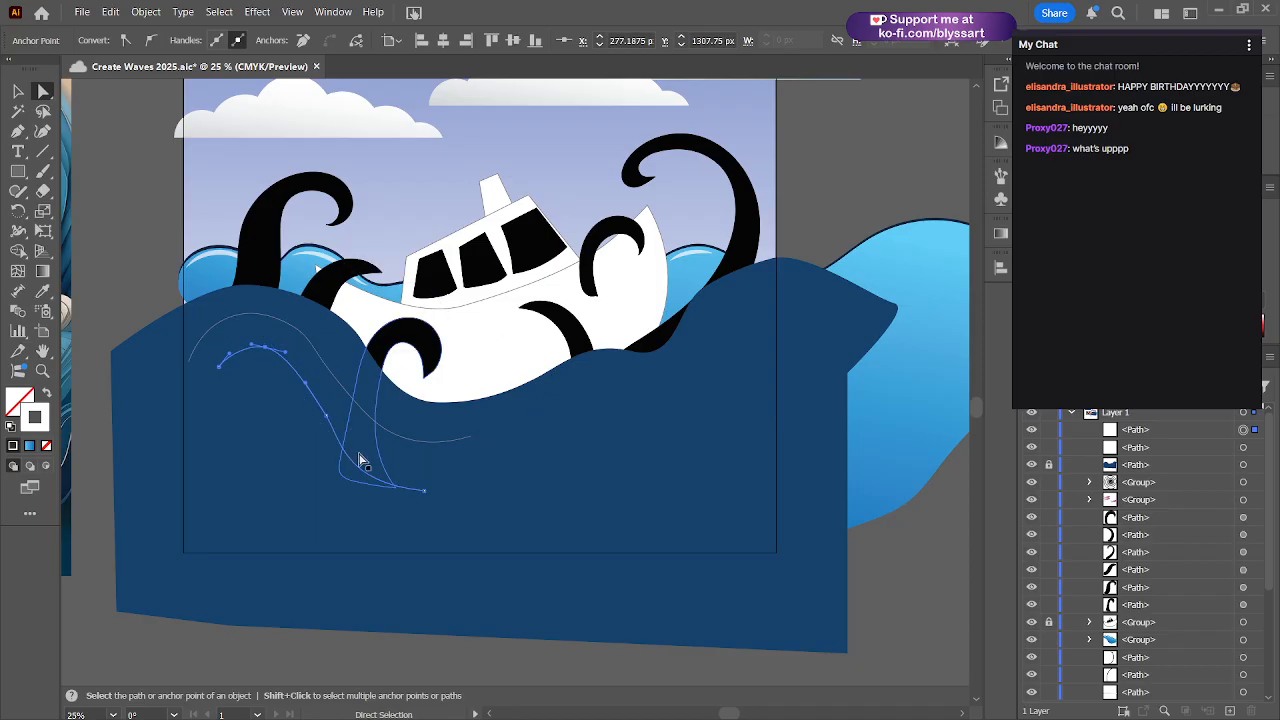
left_click_drag(420, 492, 441, 485)
left_click_drag(440, 484, 440, 484)
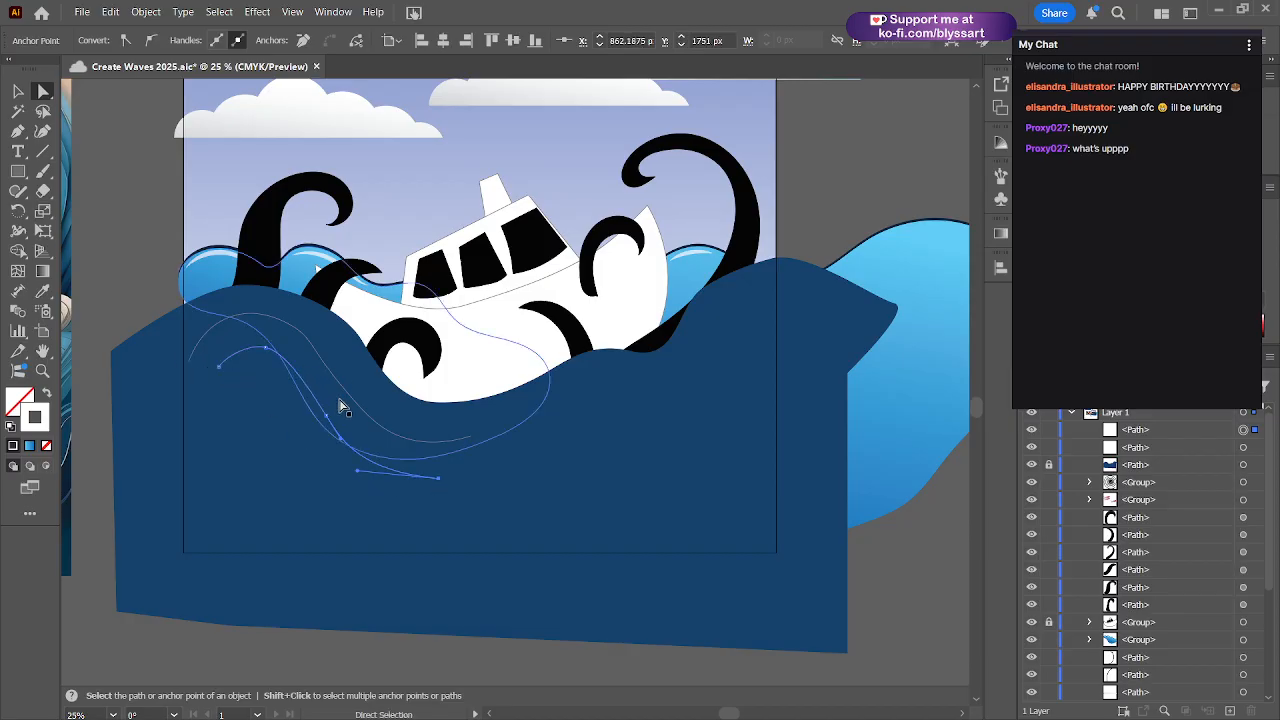
key("v")
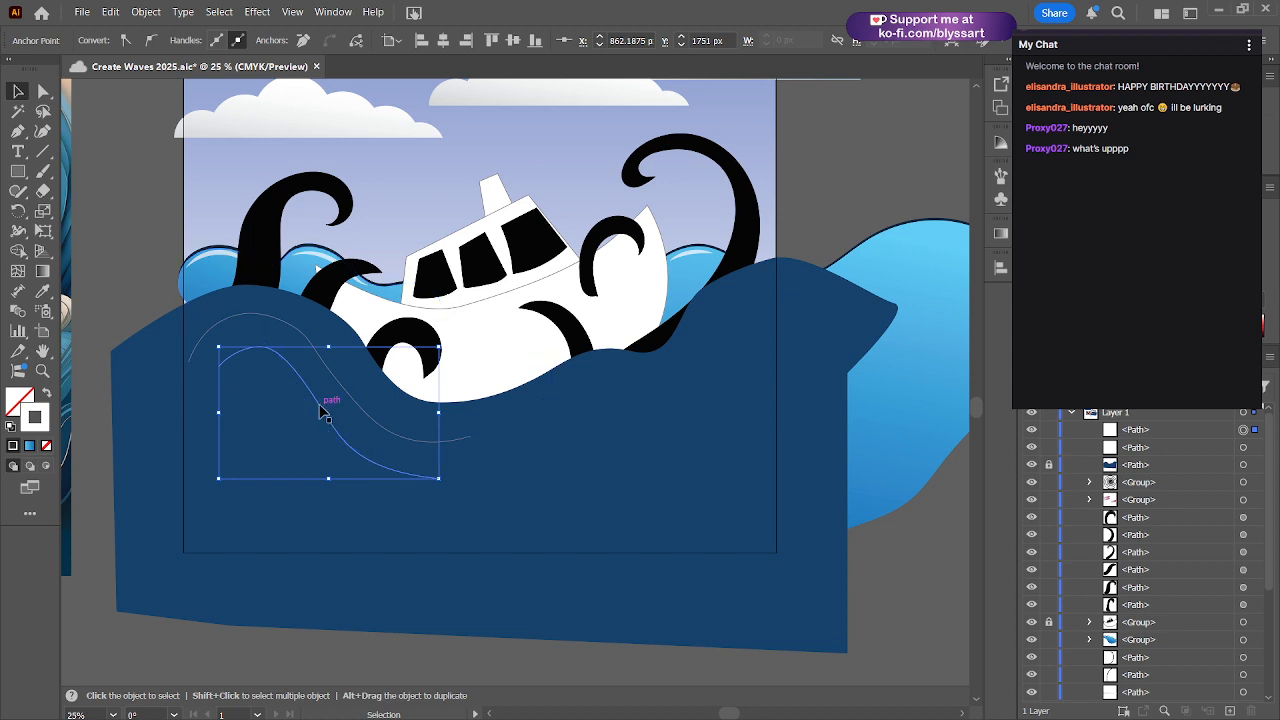
left_click_drag(321, 410, 315, 430)
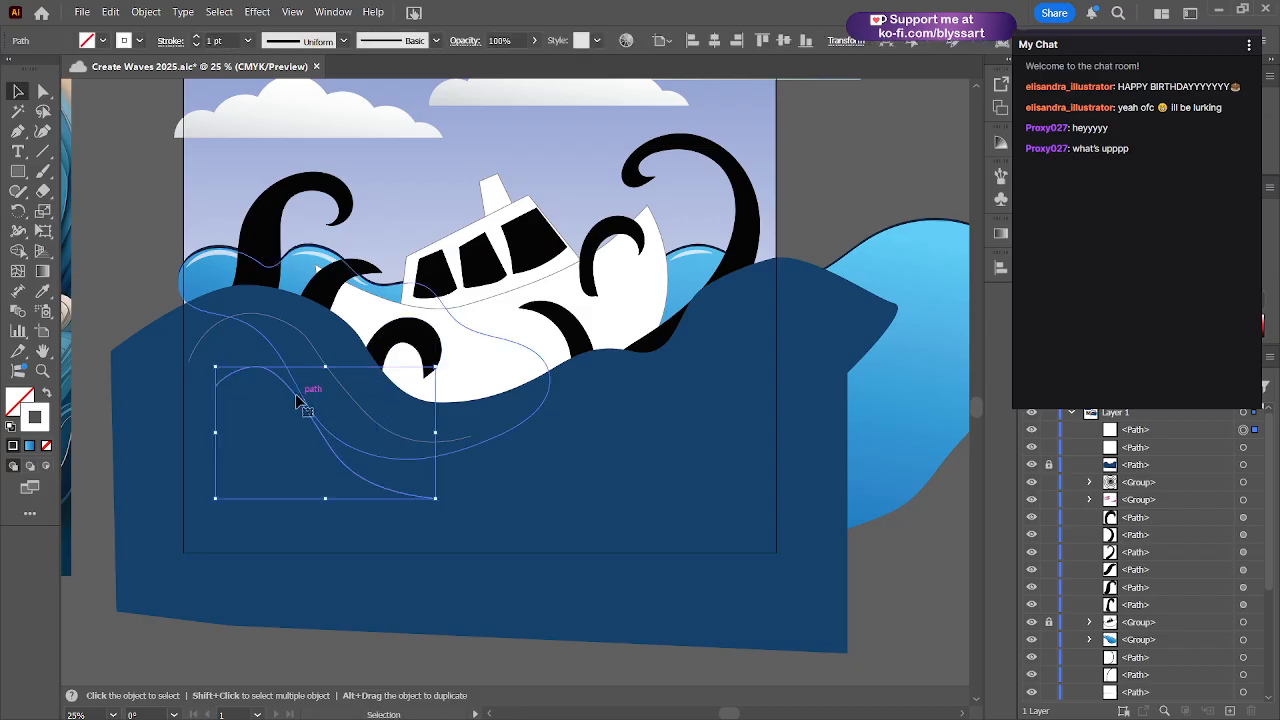
- Select both white curves and make a blend between them
left_click(196, 362)
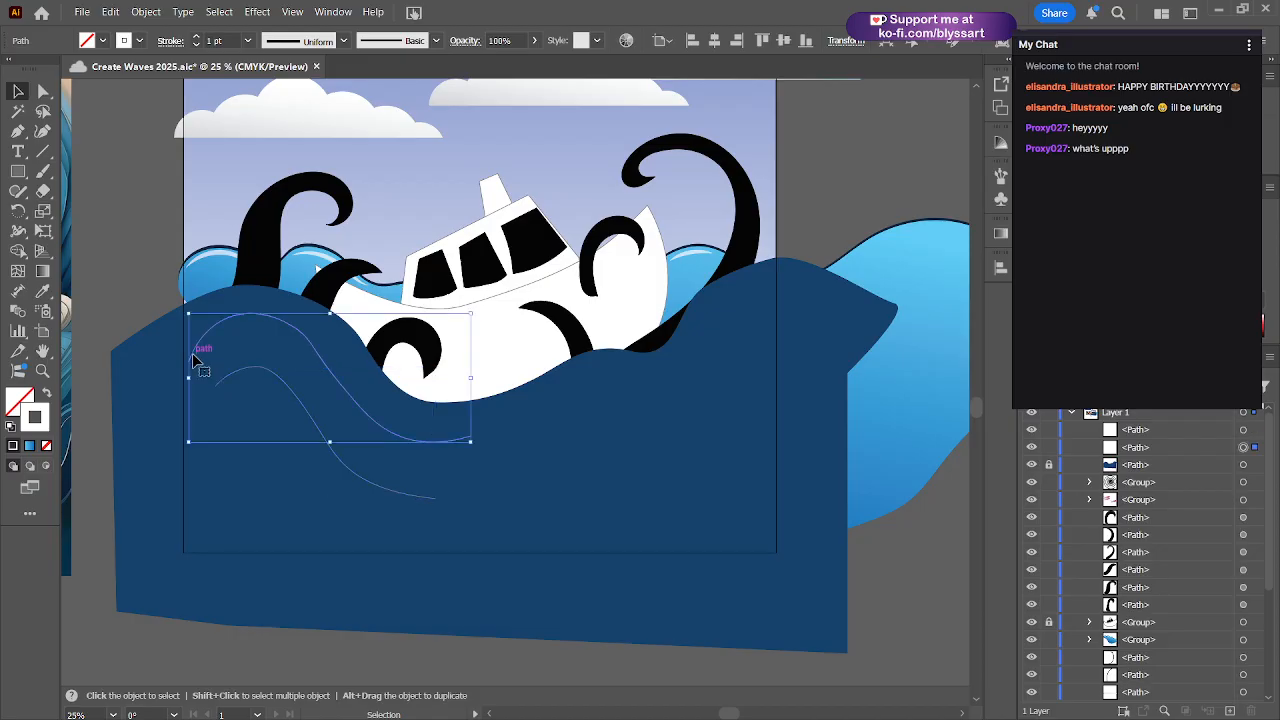
left_click(258, 373, "shift")
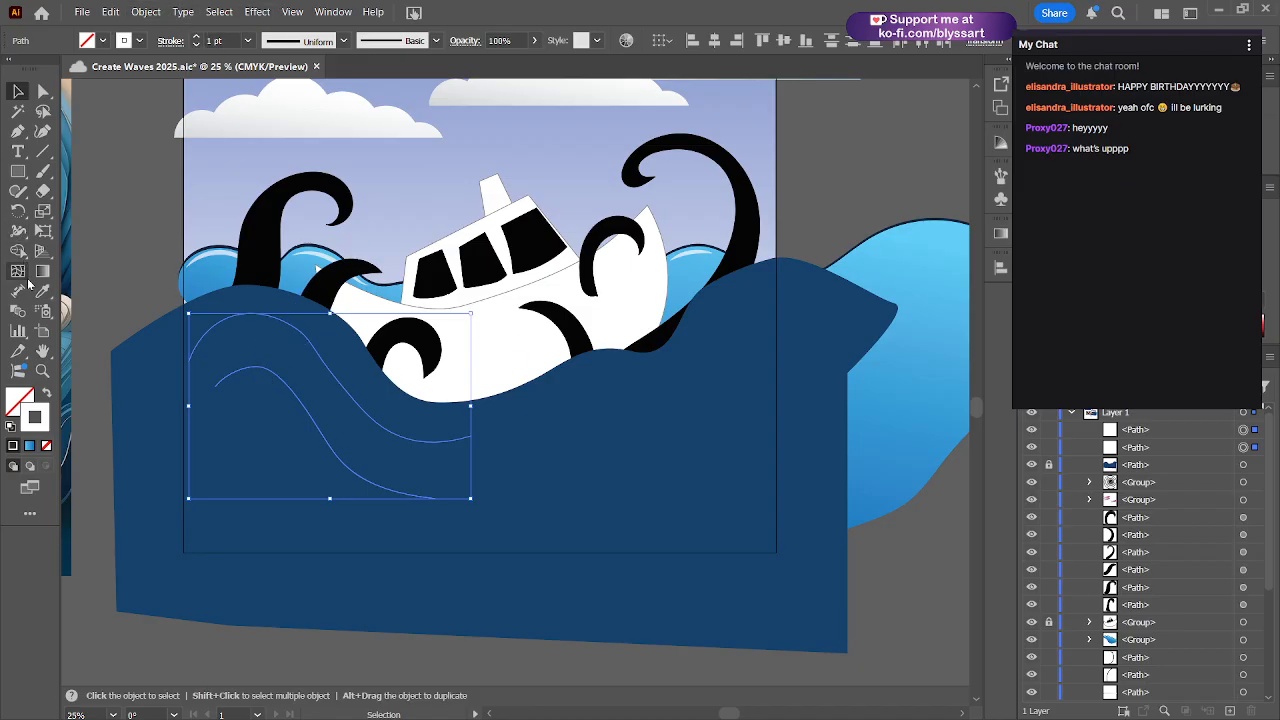
left_click(18, 310)
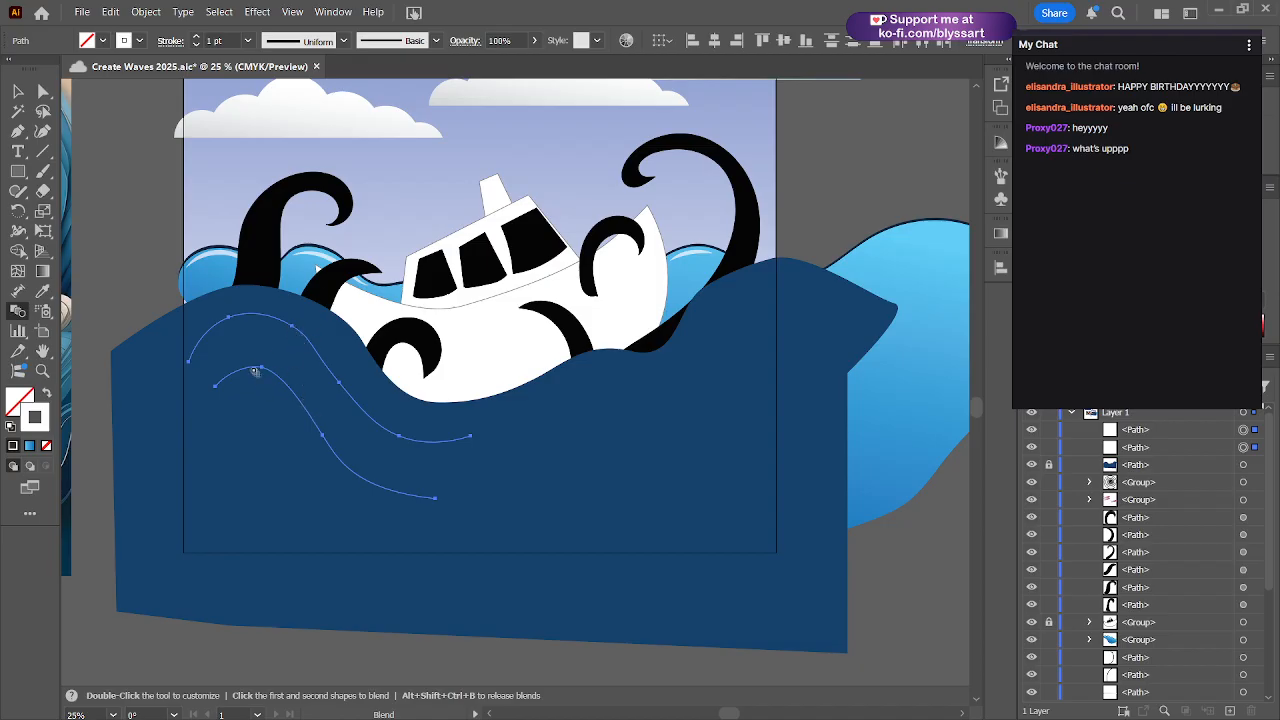
left_click(18, 91)
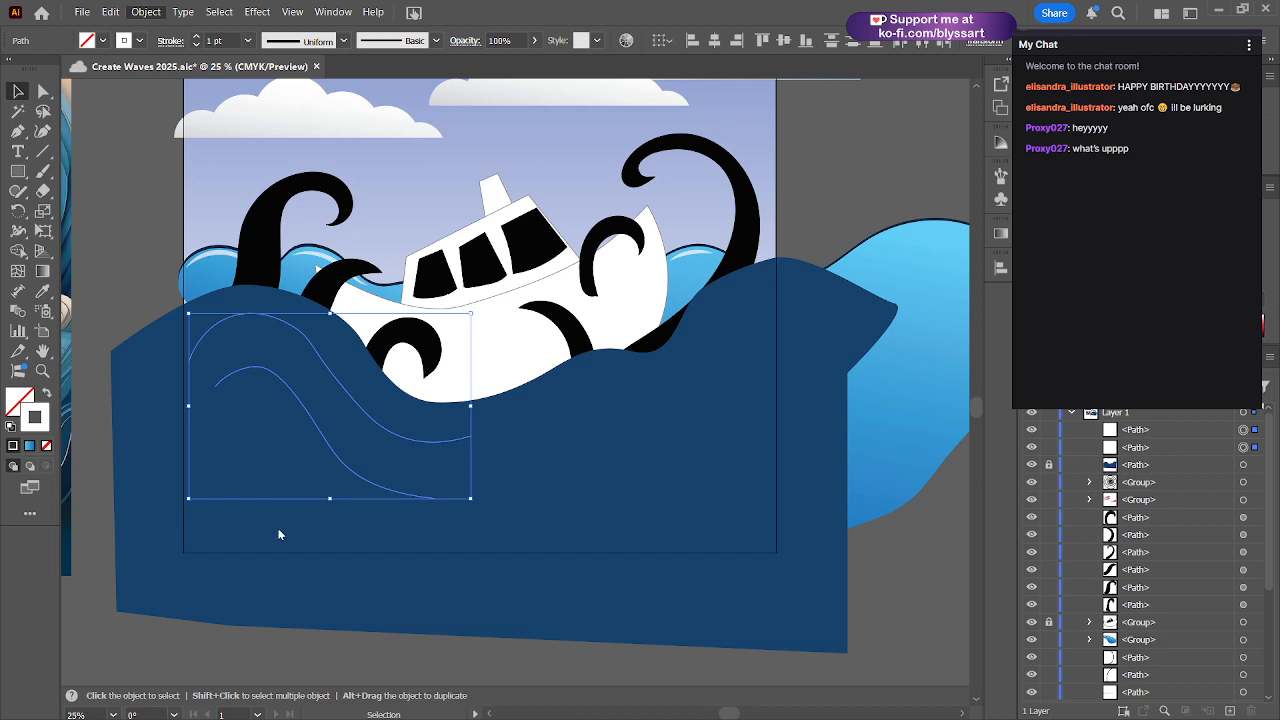
left_click(425, 537)
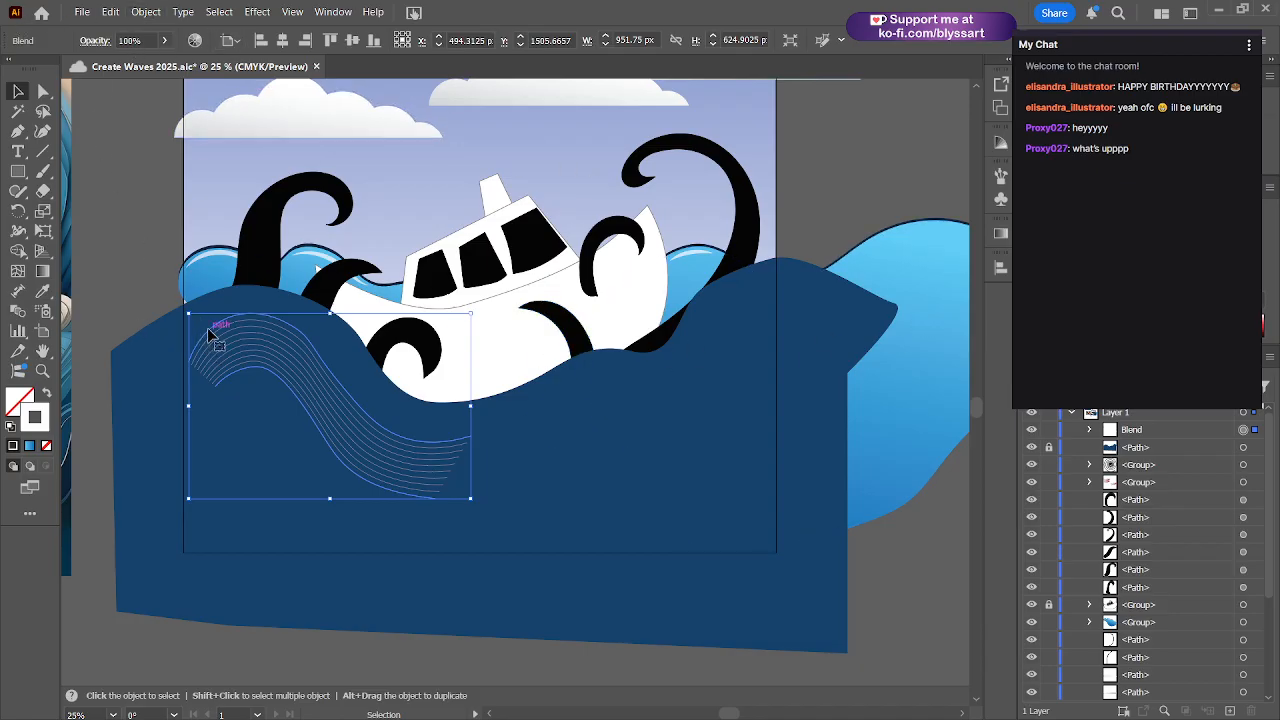
- Open the blended wave lines in isolation mode
left_click(117, 330)
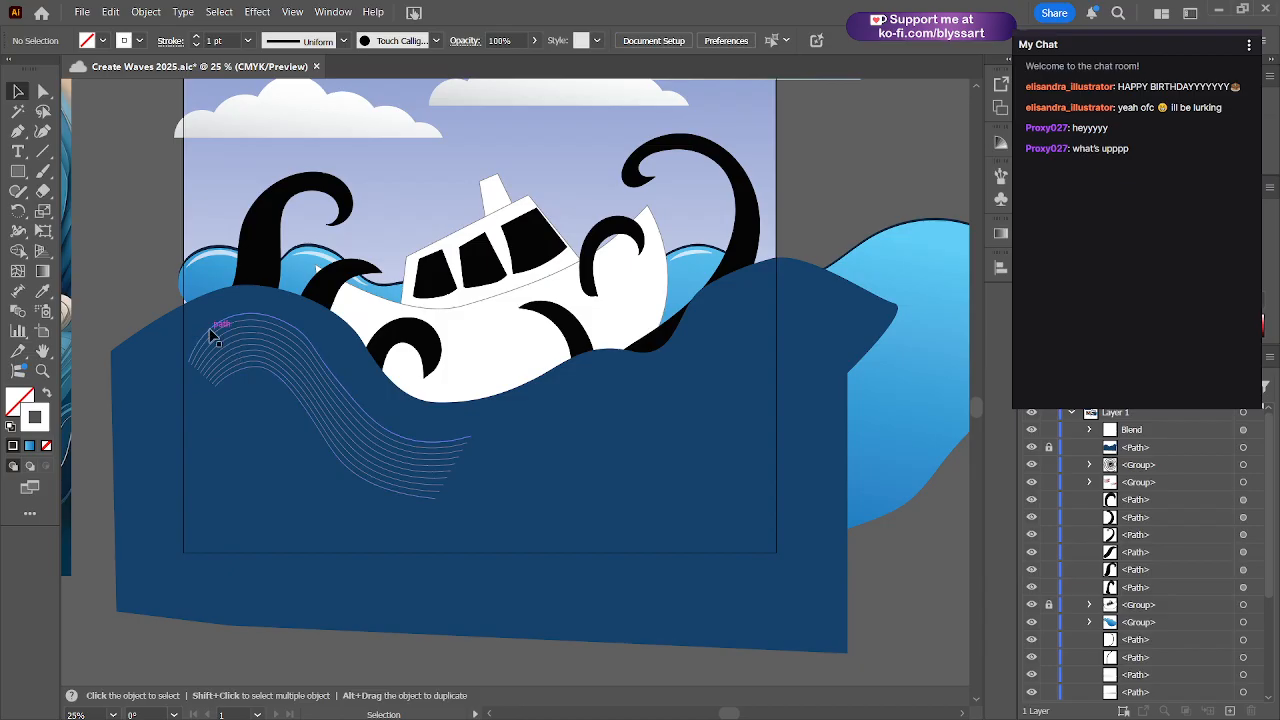
left_click(212, 335)
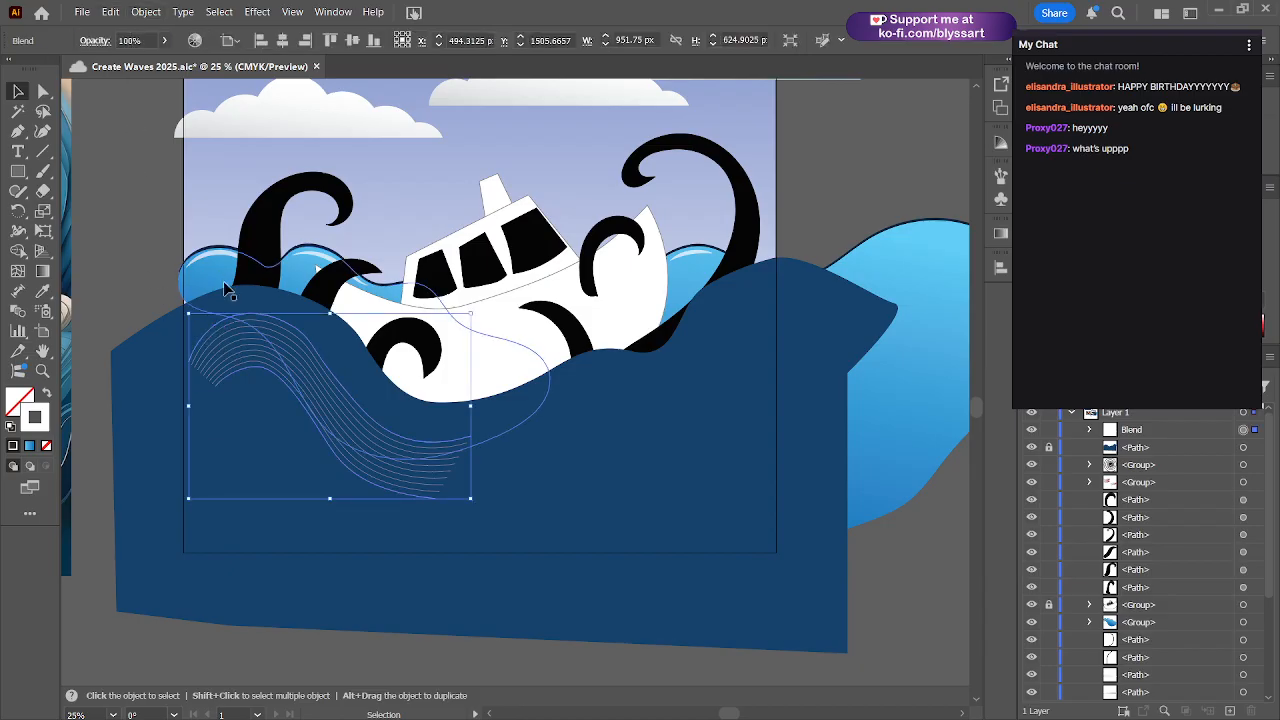
double_click(215, 328)
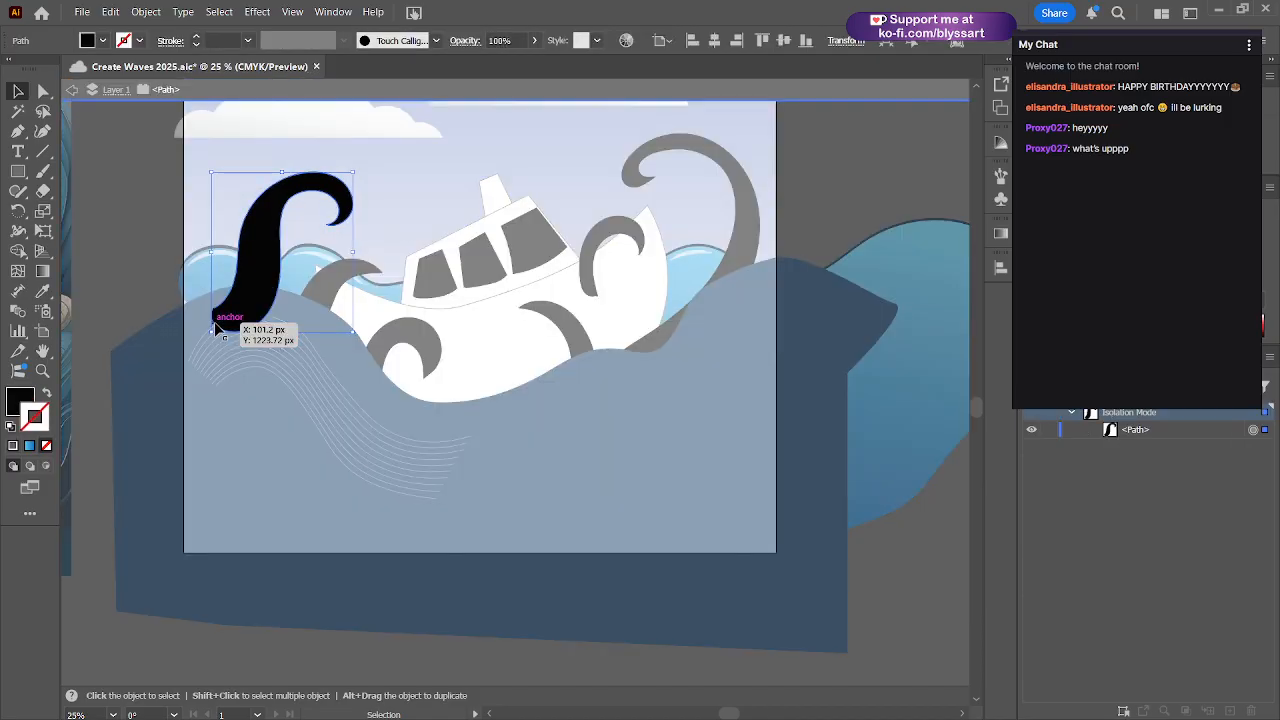
double_click(209, 348)
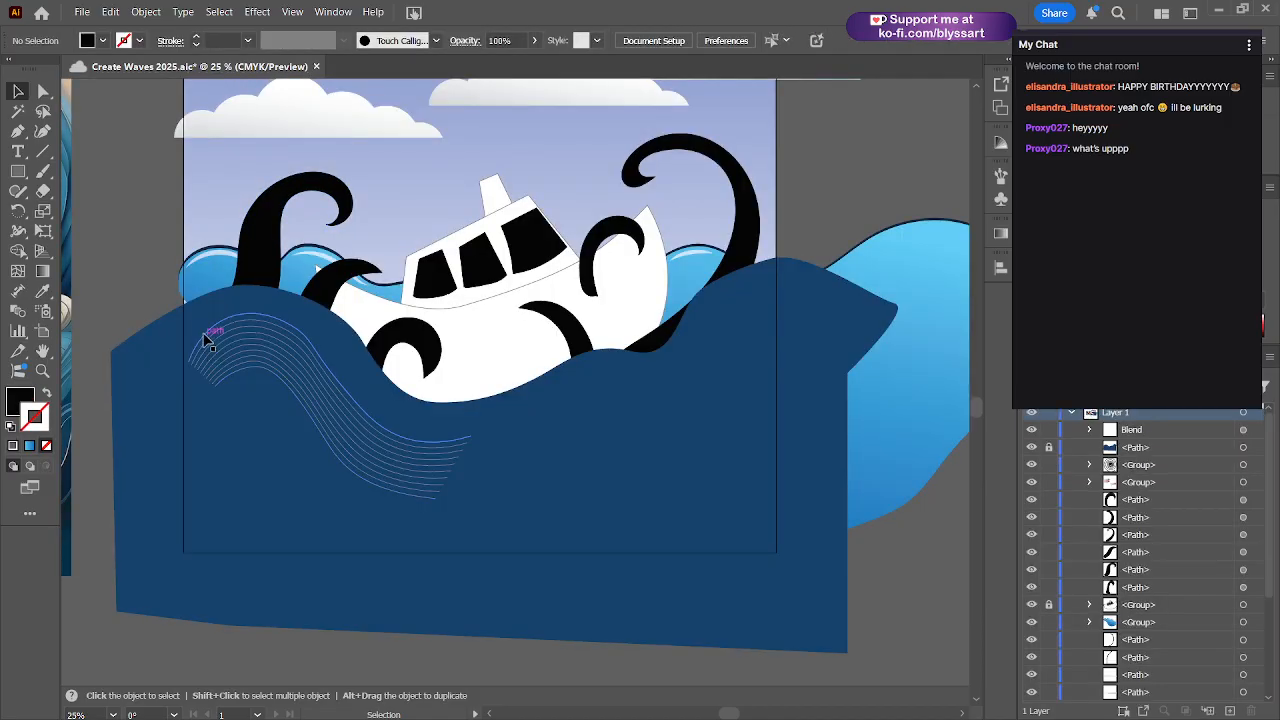
double_click(206, 337)
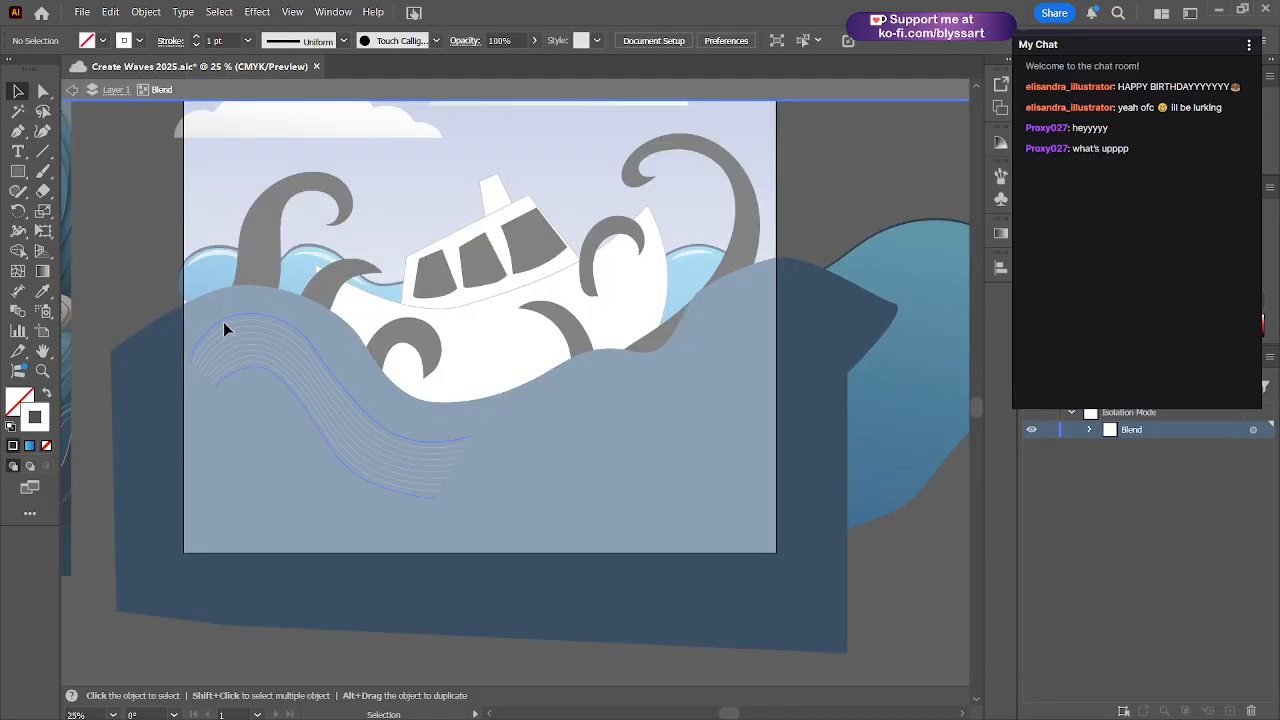
- Set the upper curve's stroke weight to 4 pt inside the blend
left_click(224, 325)
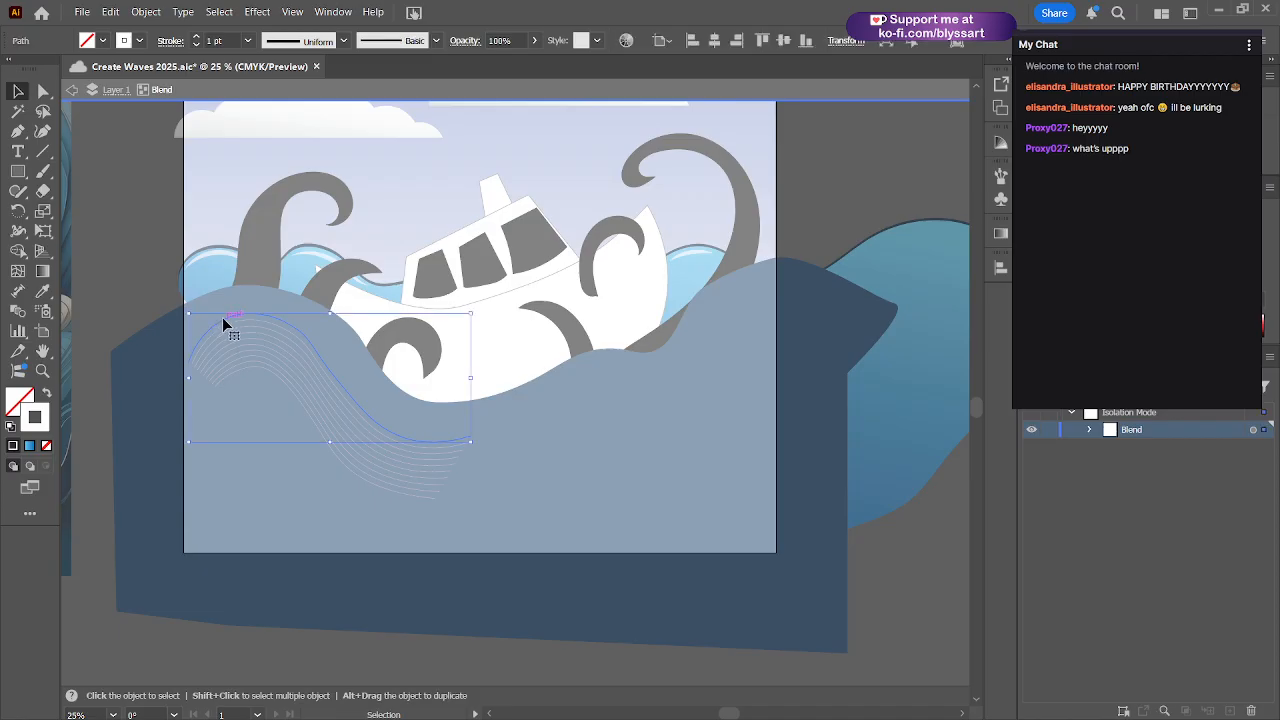
left_click(197, 36)
left_click(197, 36)
left_click(197, 36)
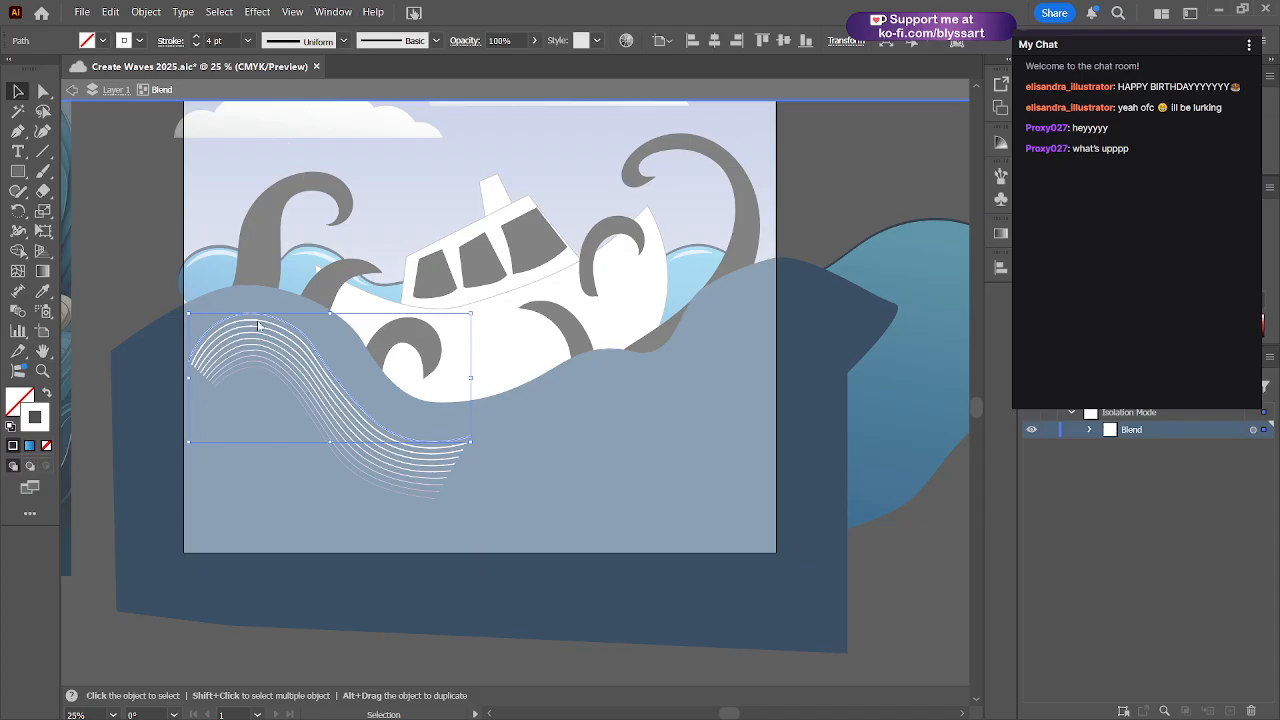
- Give the lower curve of the blend a 4 pt stroke with a width profile tapered at both ends
left_click(244, 368)
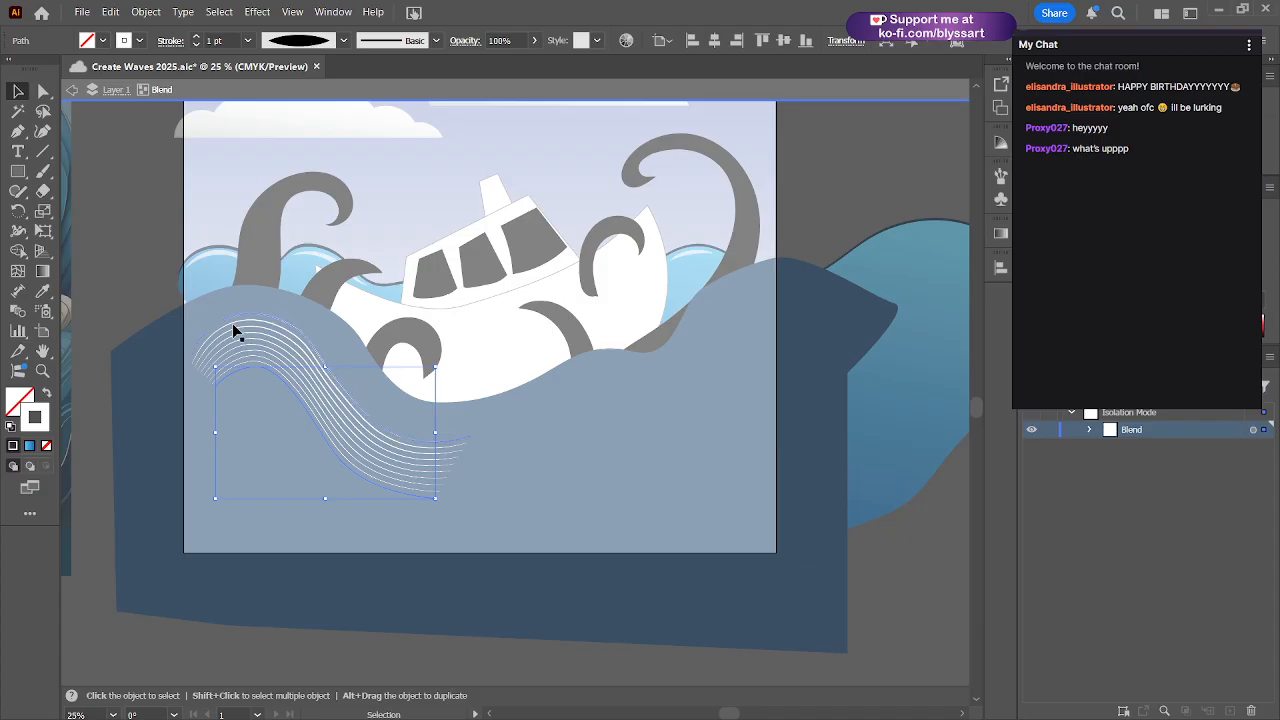
left_click(196, 36)
left_click(197, 36)
left_click(197, 36)
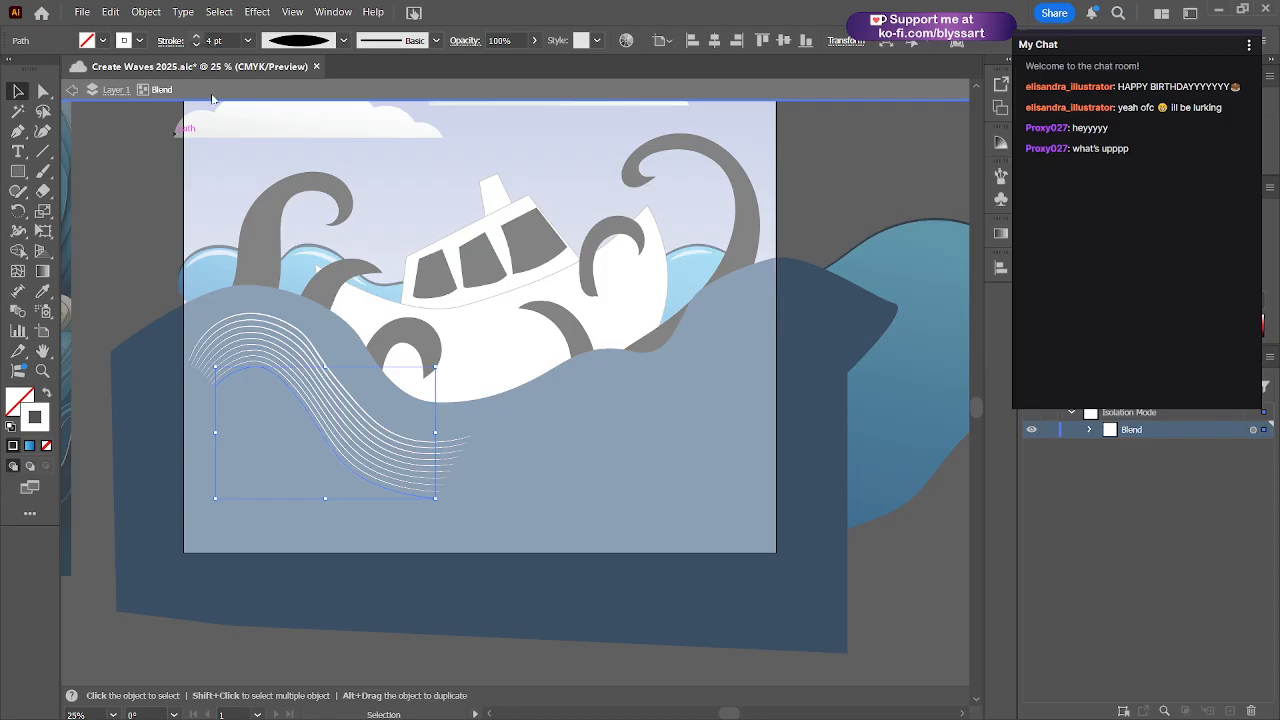
- Thicken the upper curve's stroke to 10 pt and deselect it
left_click(264, 318)
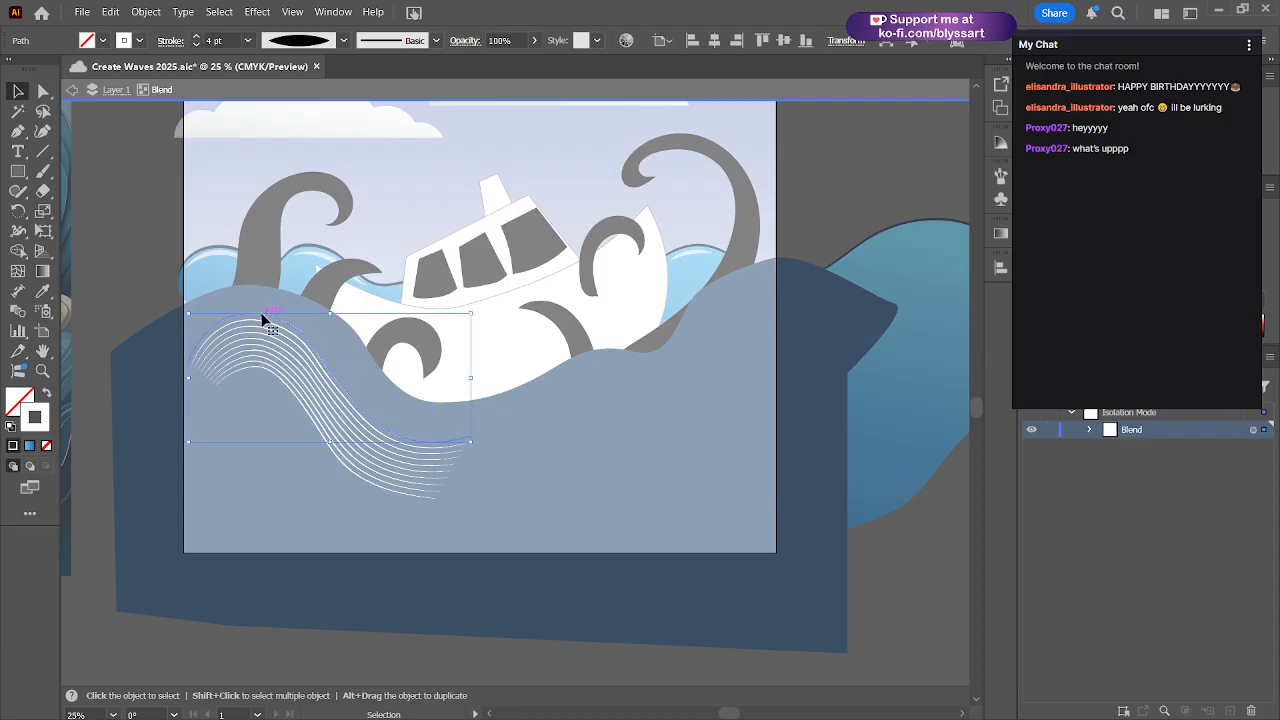
left_click(196, 36)
left_click(142, 222)
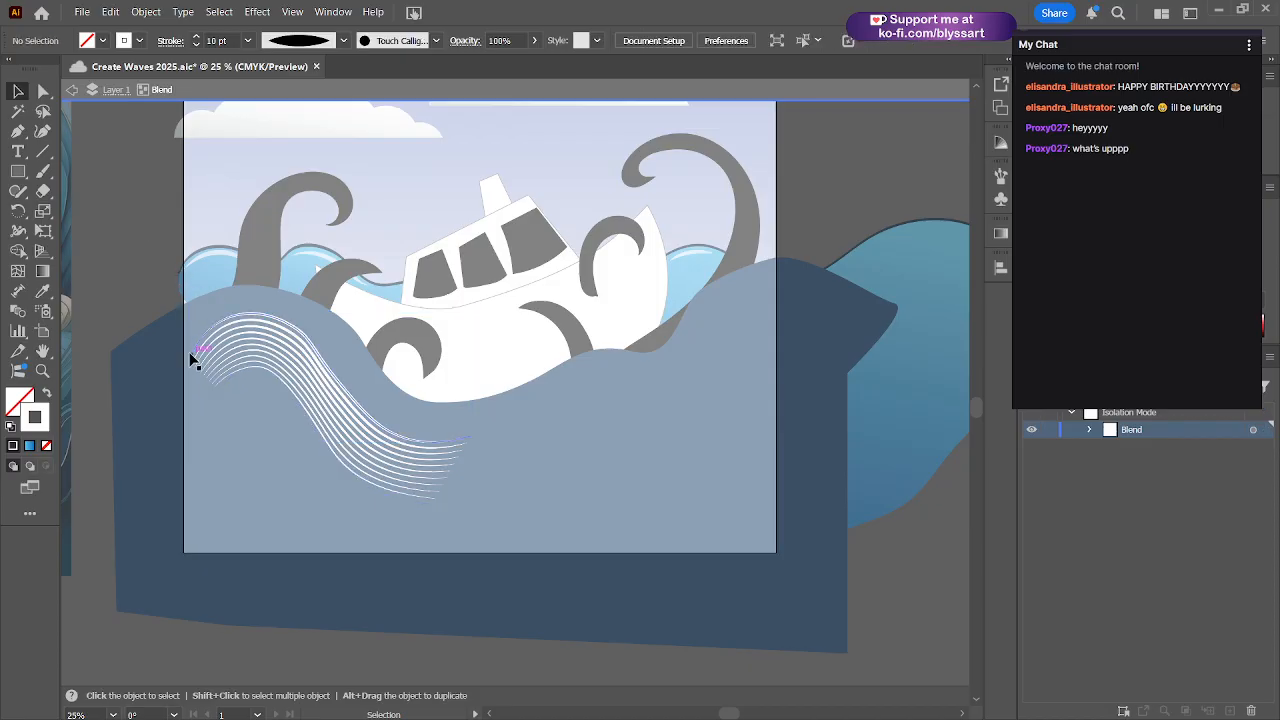
- Move the lower curve's left end anchor up to meet the left end of the upper curve
key("a")
left_click_drag(190, 361, 215, 384)
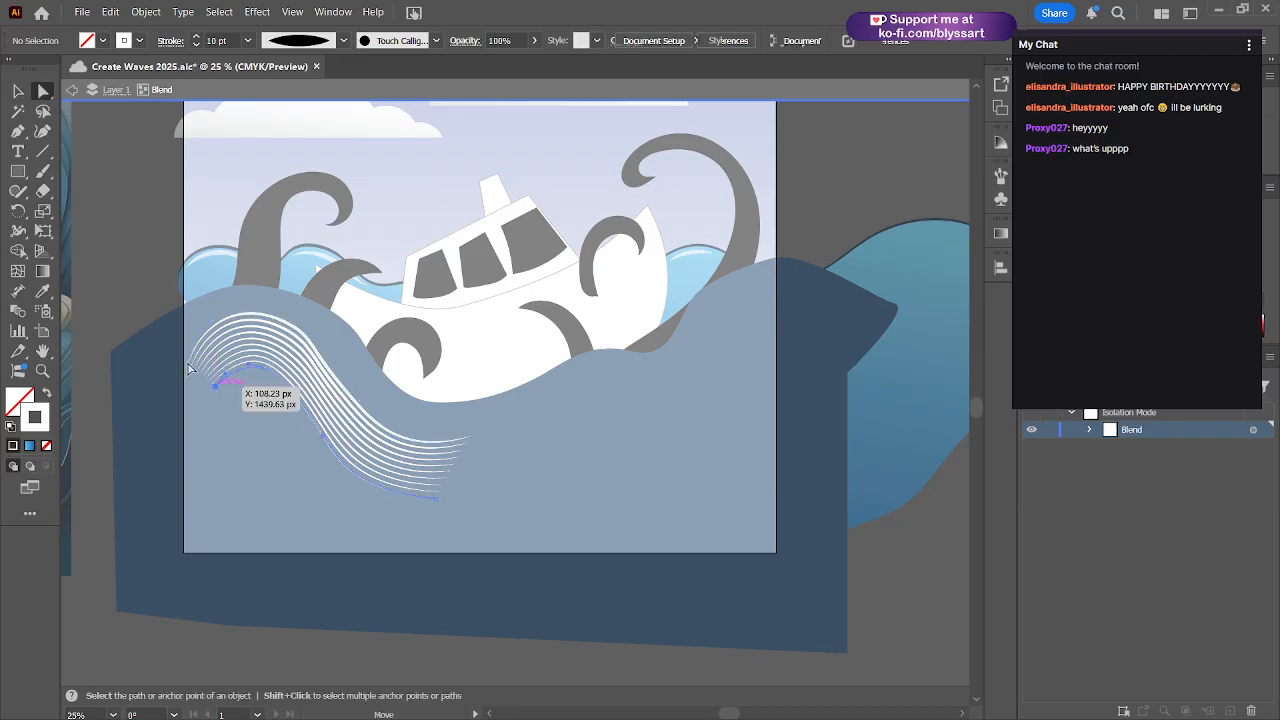
left_click(190, 361, "shift")
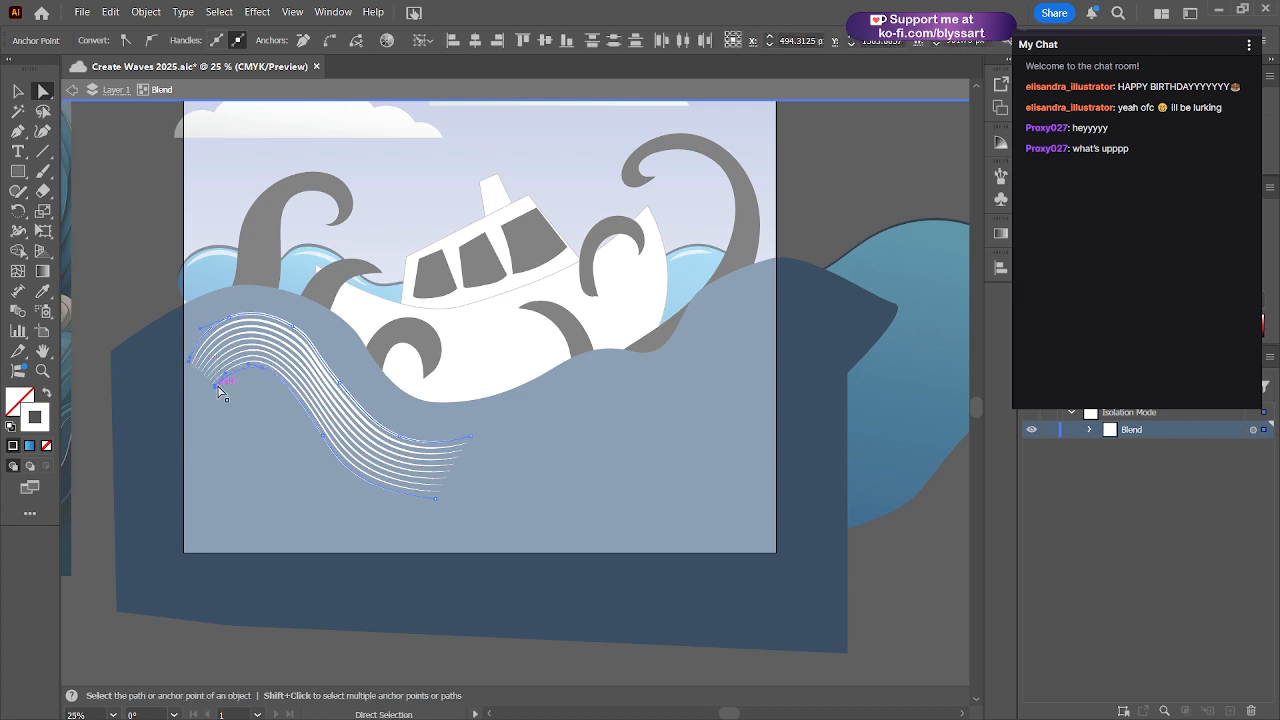
left_click_drag(217, 384, 215, 384)
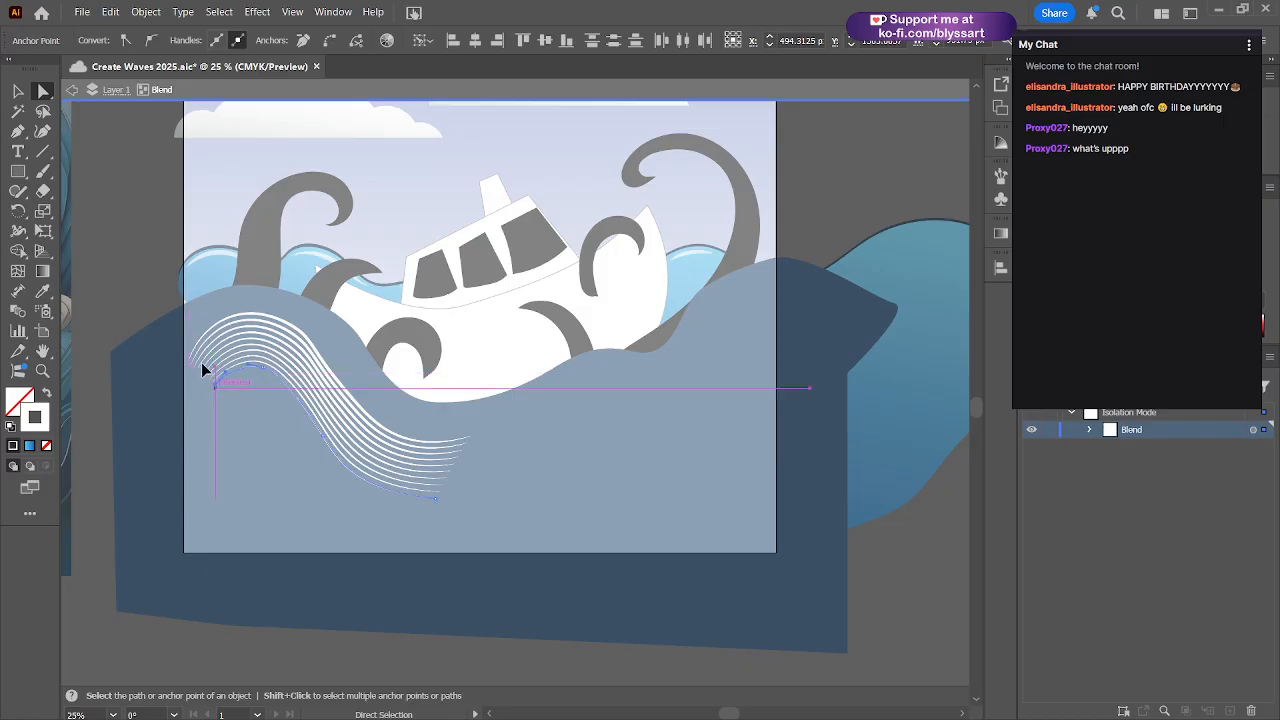
left_click_drag(201, 362, 194, 366)
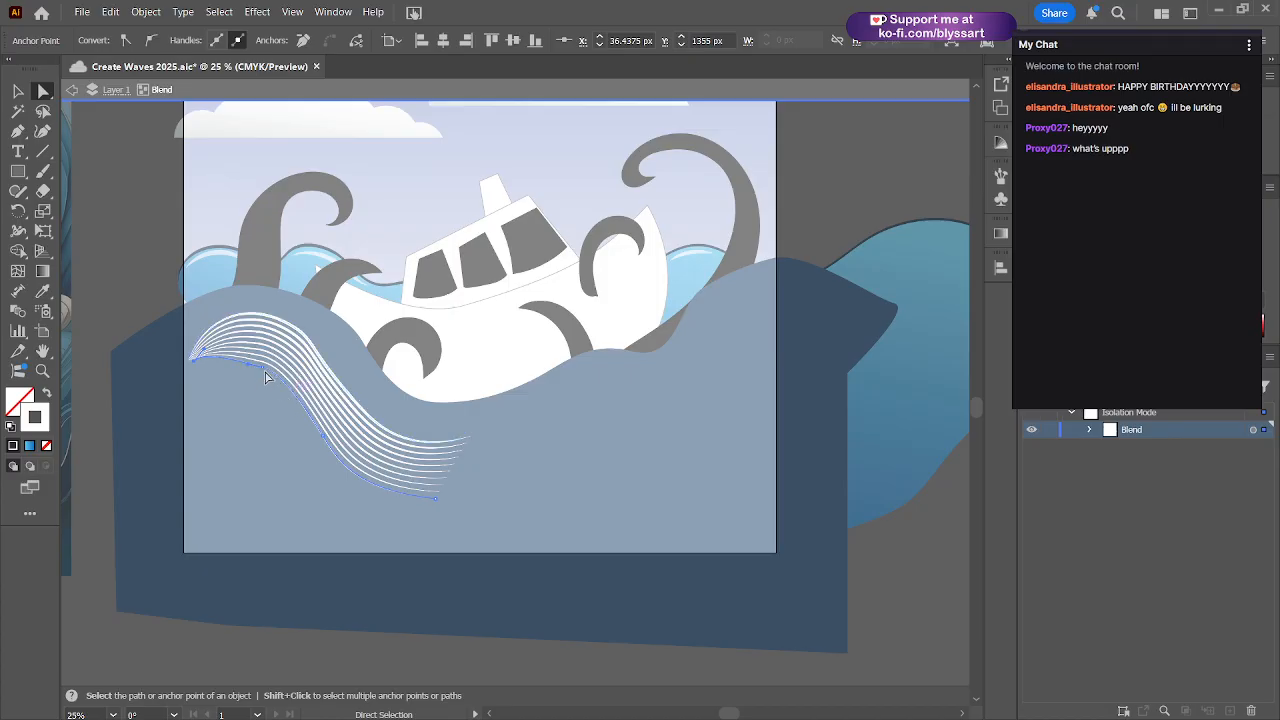
- Raise the lower curve's crest anchor about 74 px and shift its right end anchor slightly up and right
scroll(264, 368, "up", 2)
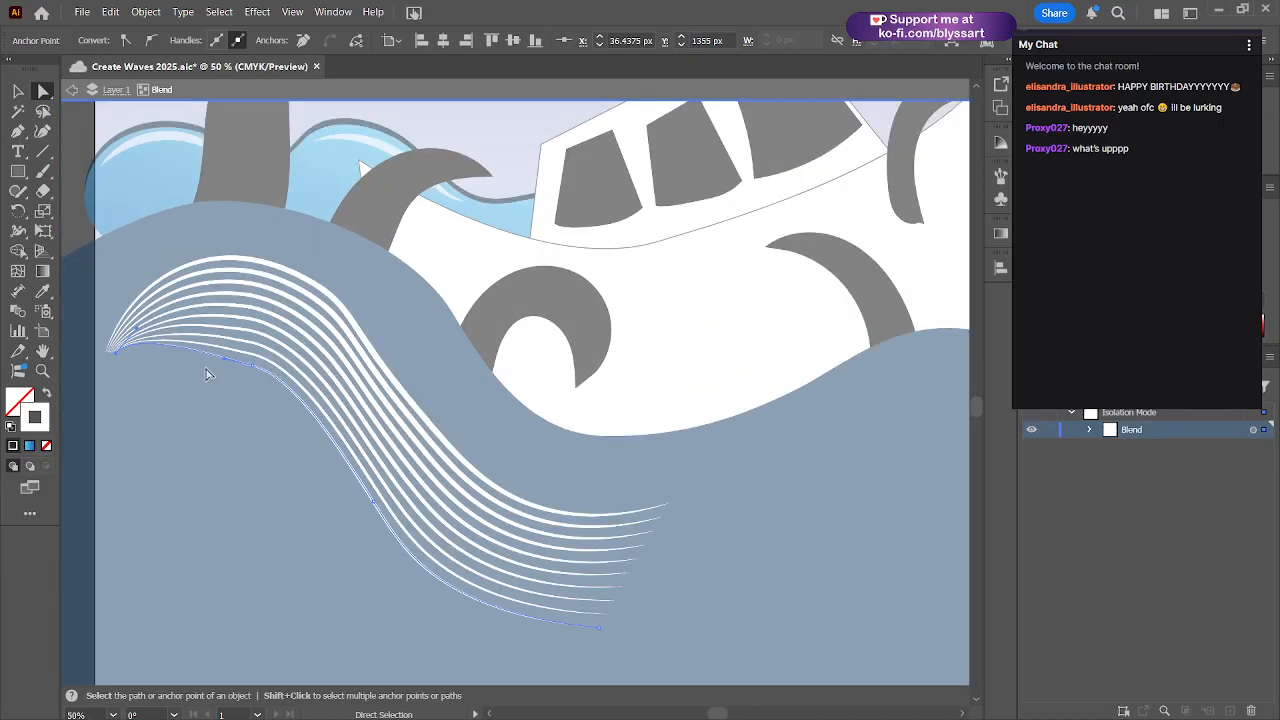
left_click_drag(251, 366, 251, 322)
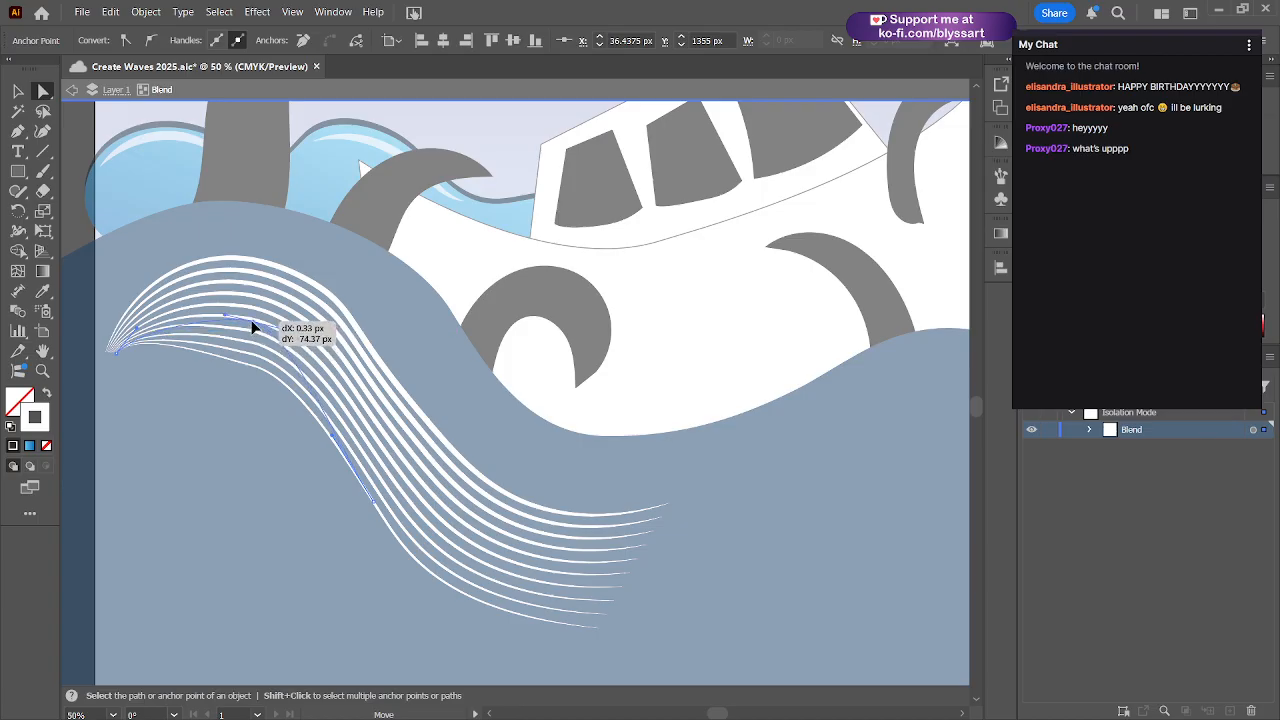
left_click(340, 419)
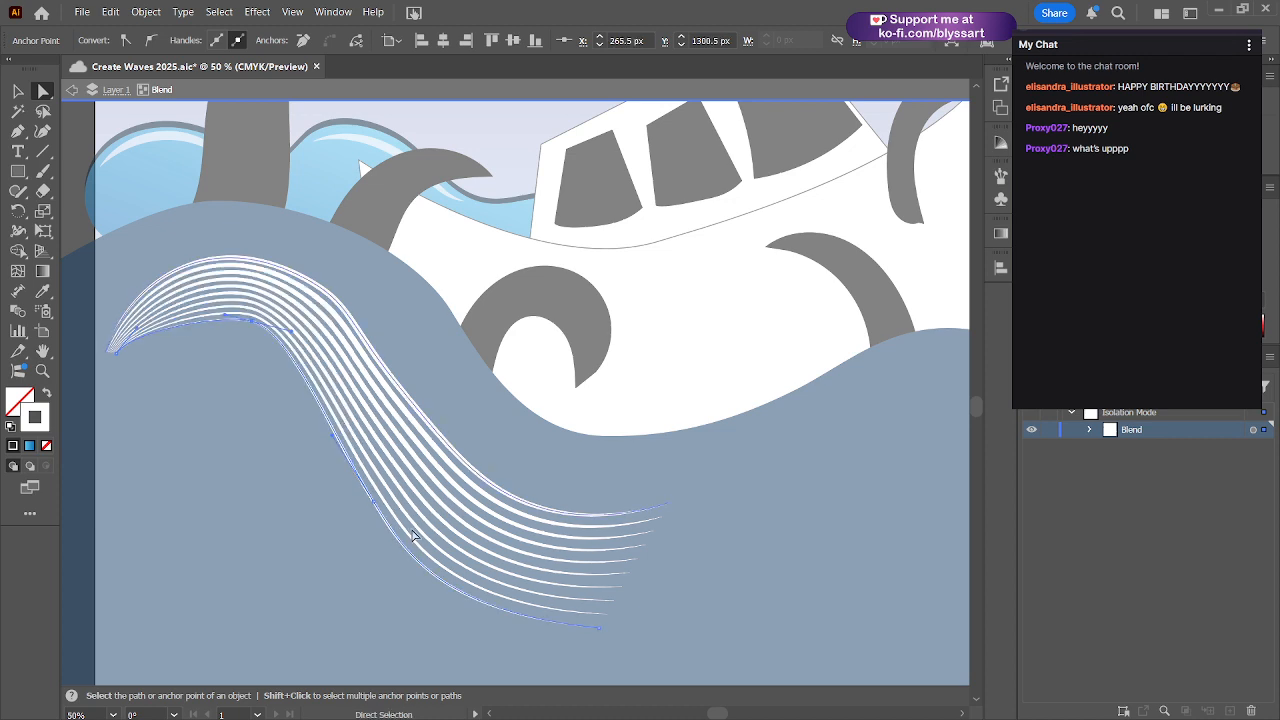
left_click(599, 630)
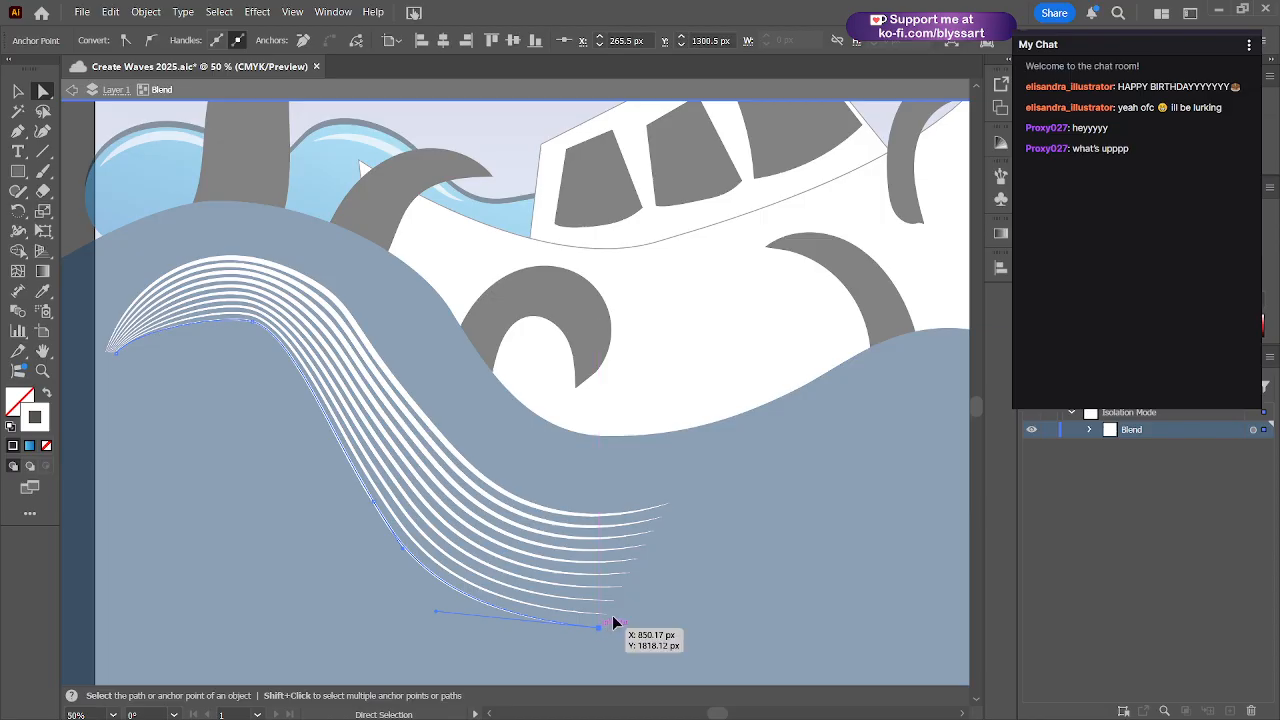
left_click_drag(599, 626, 617, 613)
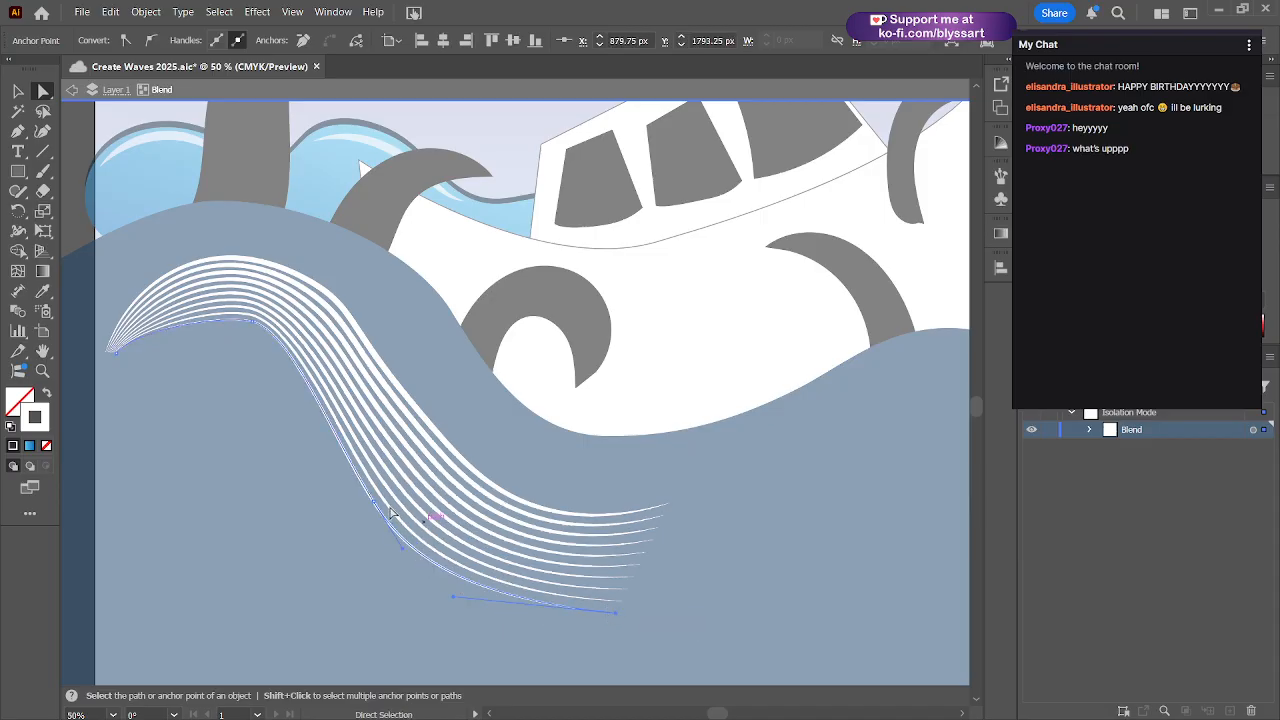
- Nudge the lower curve's left end anchor closer to the upper curve's end and adjust the crest handle for a rounder bend
left_click_drag(118, 351, 115, 354)
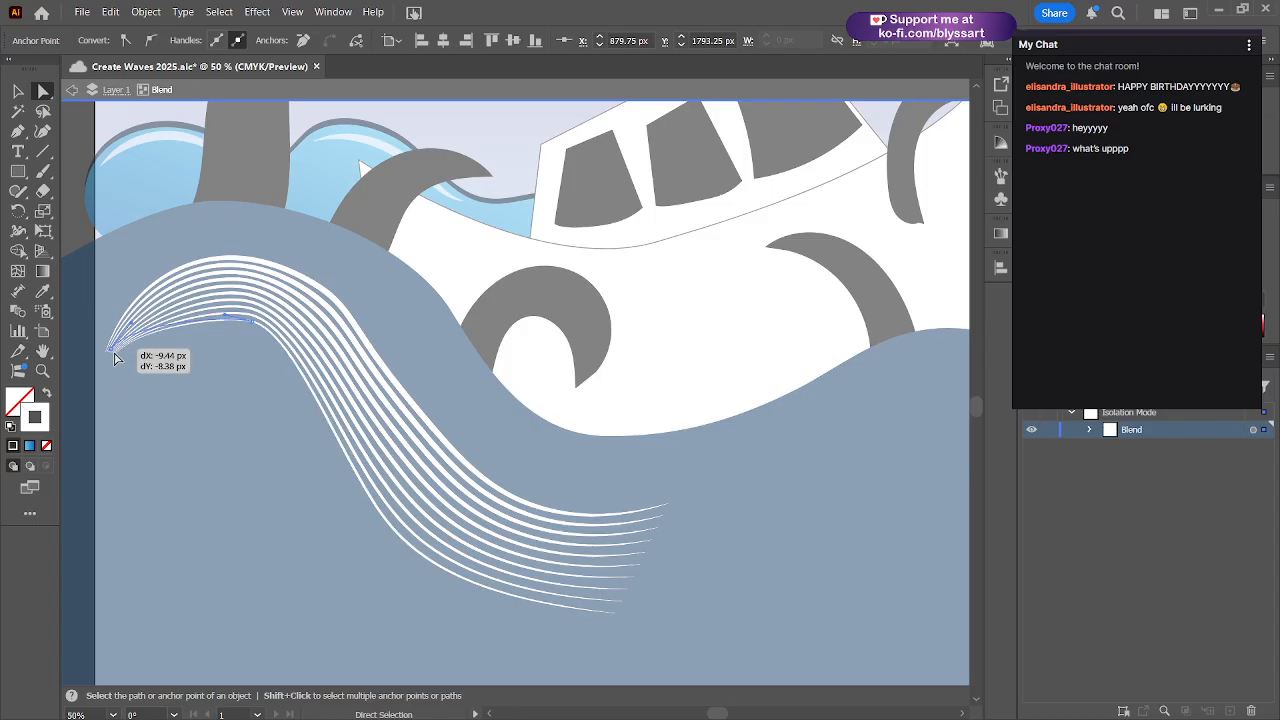
left_click(115, 359)
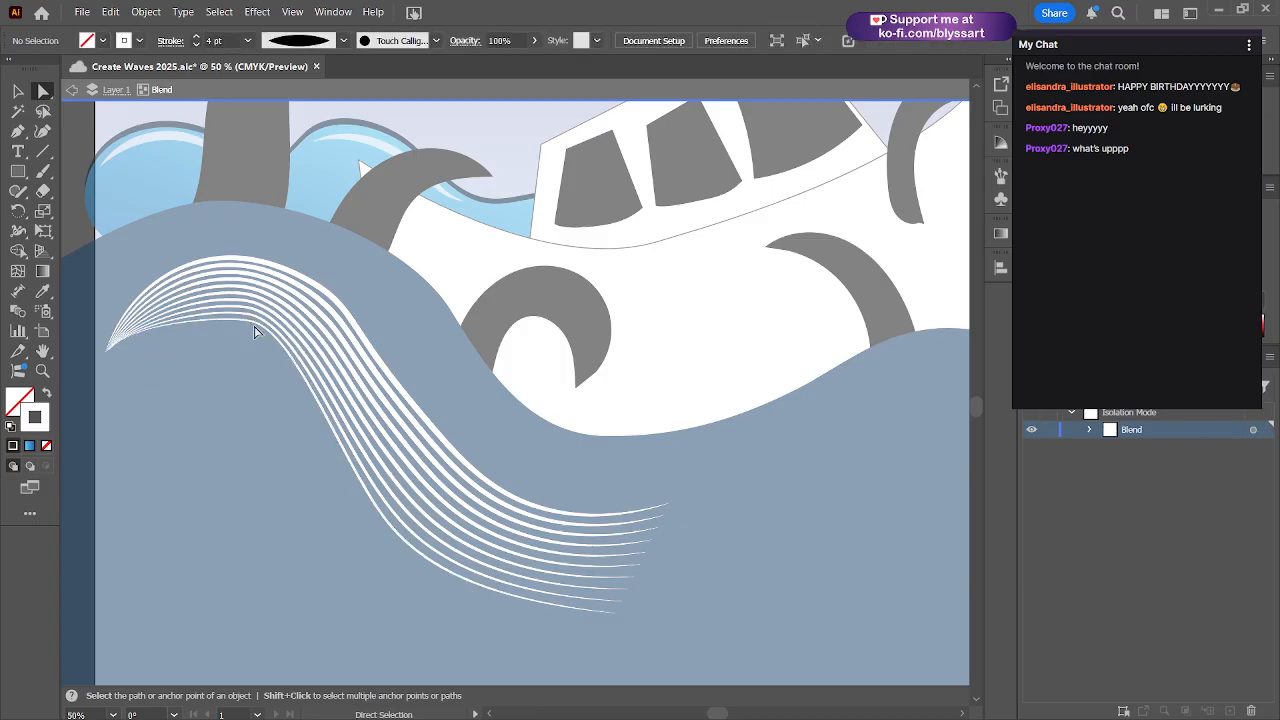
left_click_drag(254, 332, 224, 312)
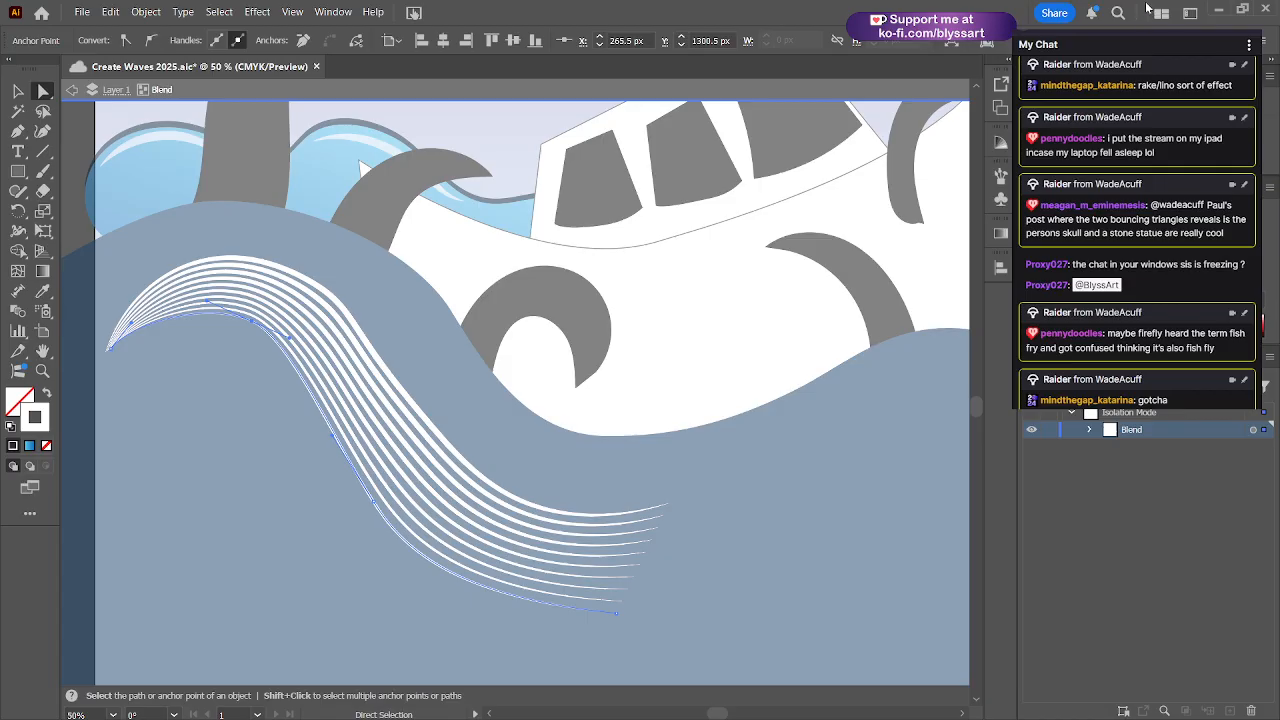
left_click(1220, 8)
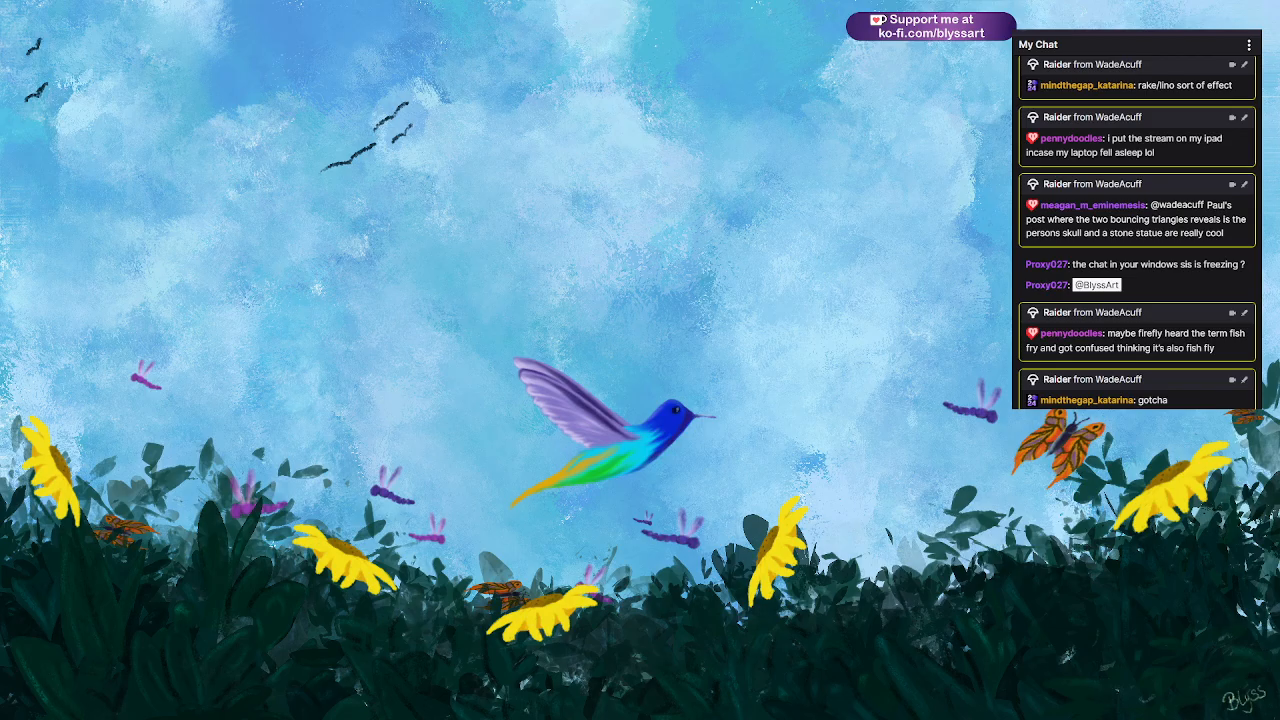
left_click(852, 714)
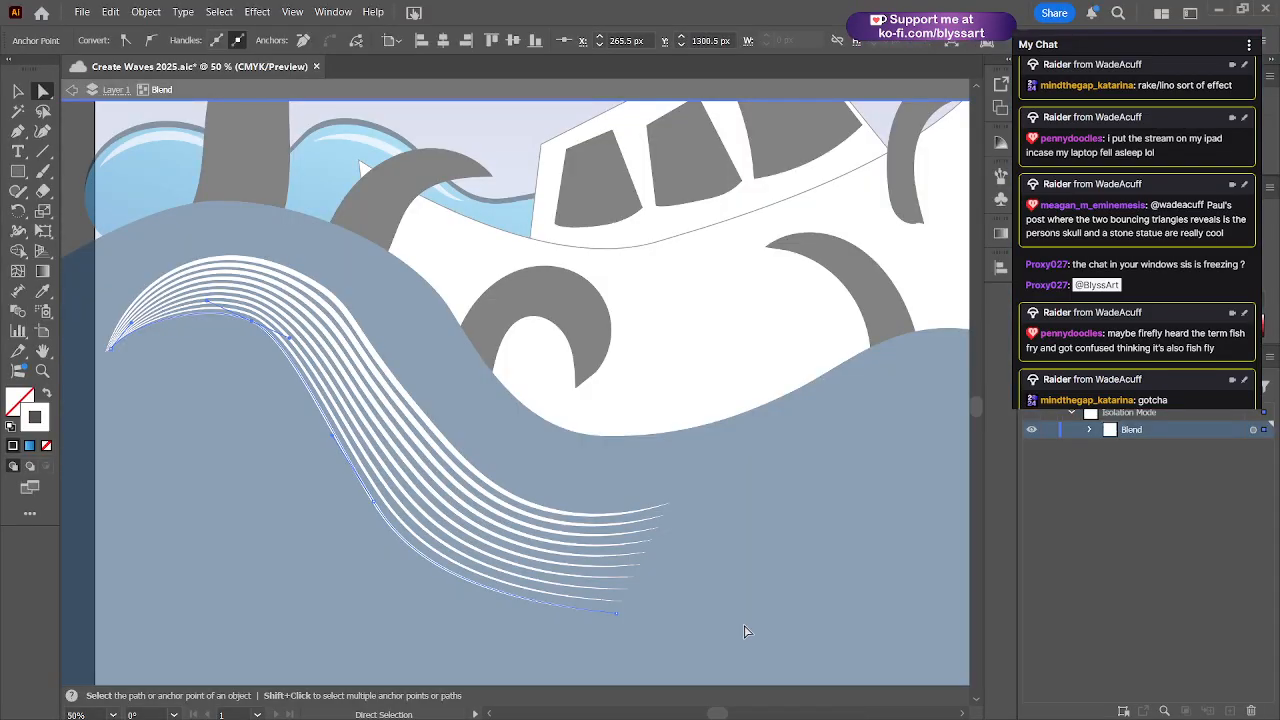
- Raise the lower curve's crest anchor about 17 px and align its left end anchor with the upper curve's left end
left_click(253, 328)
left_click_drag(253, 317, 254, 318)
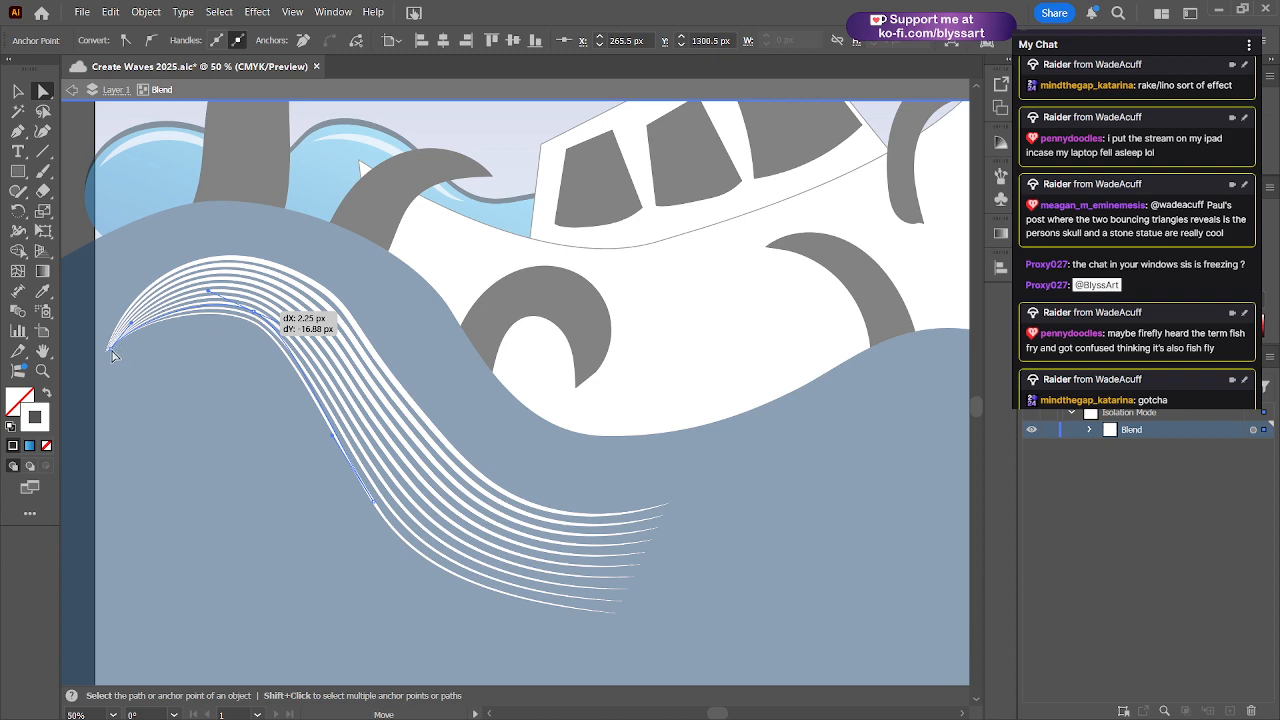
scroll(151, 391, "up", 1)
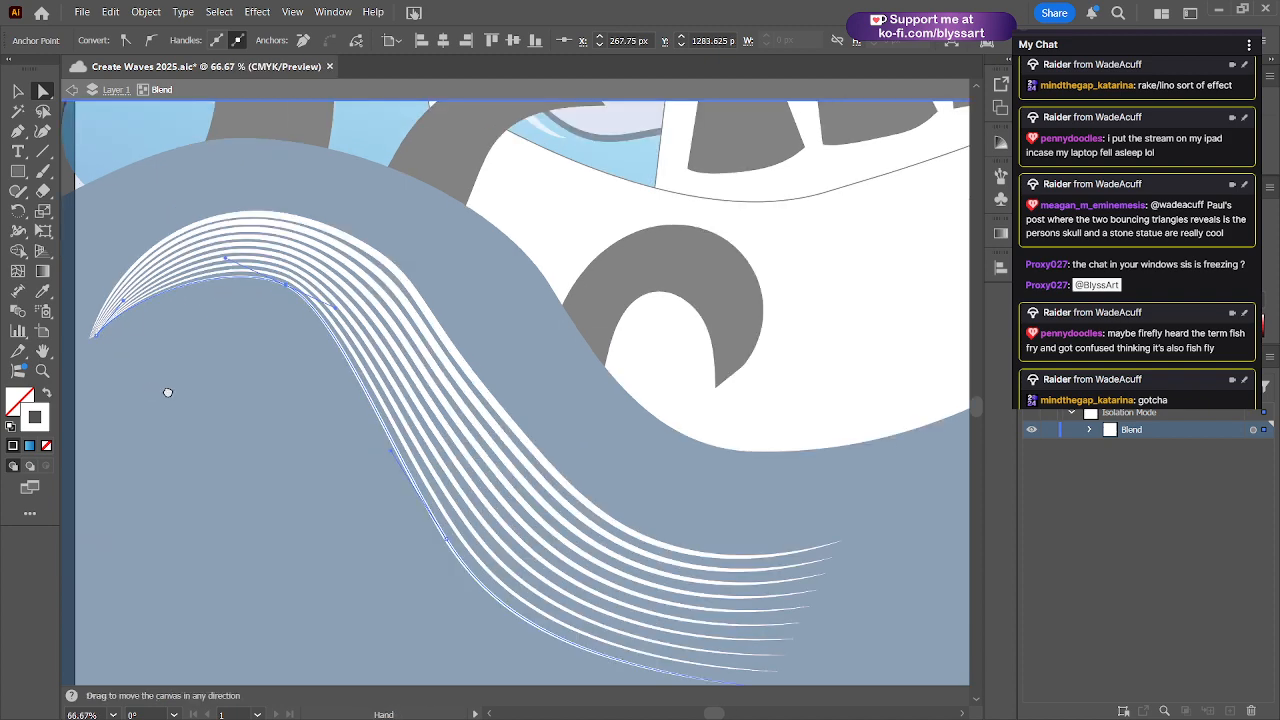
left_click_drag(166, 389, 442, 428)
left_click_drag(371, 371, 372, 372)
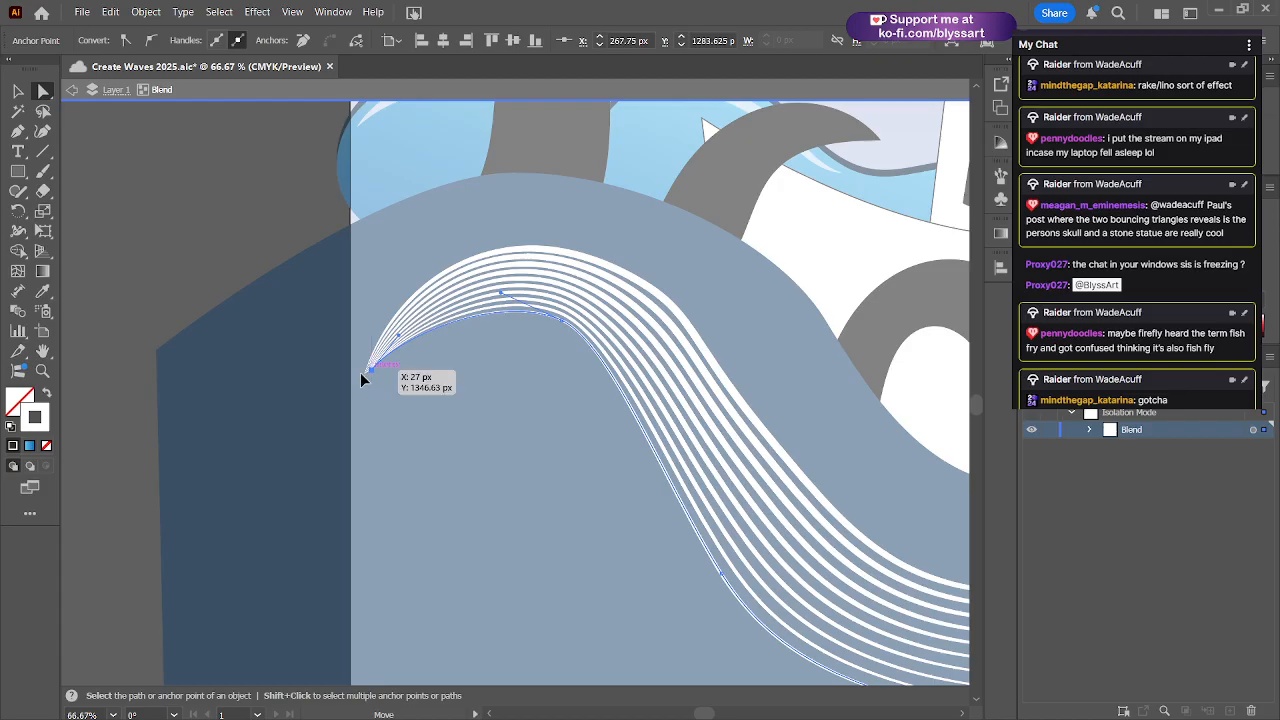
left_click_drag(371, 374, 370, 377)
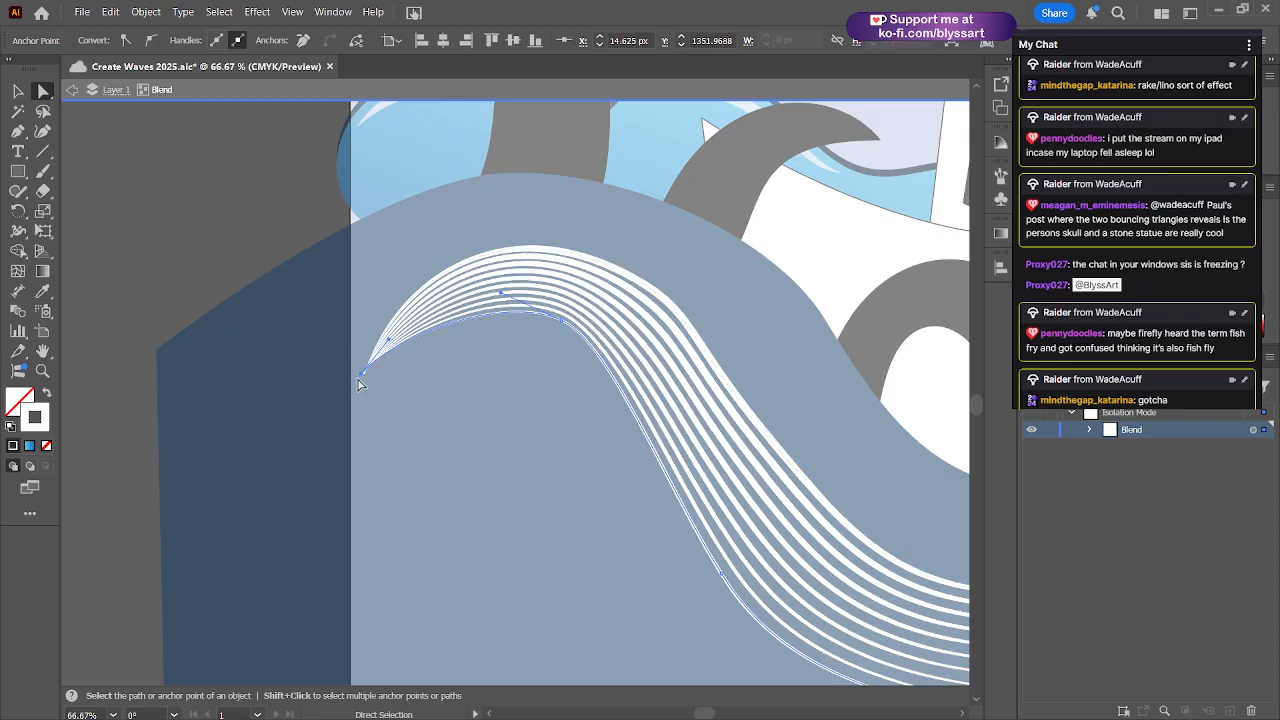
key("ctrl")
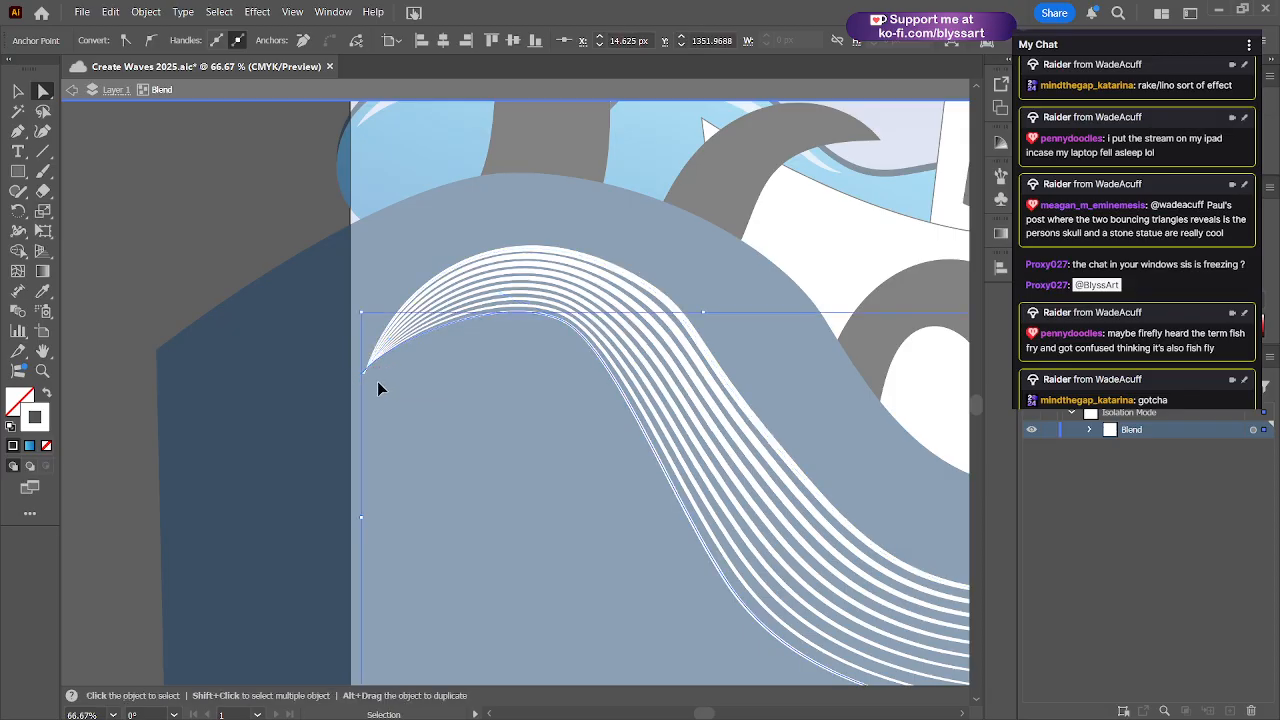
left_click(370, 373)
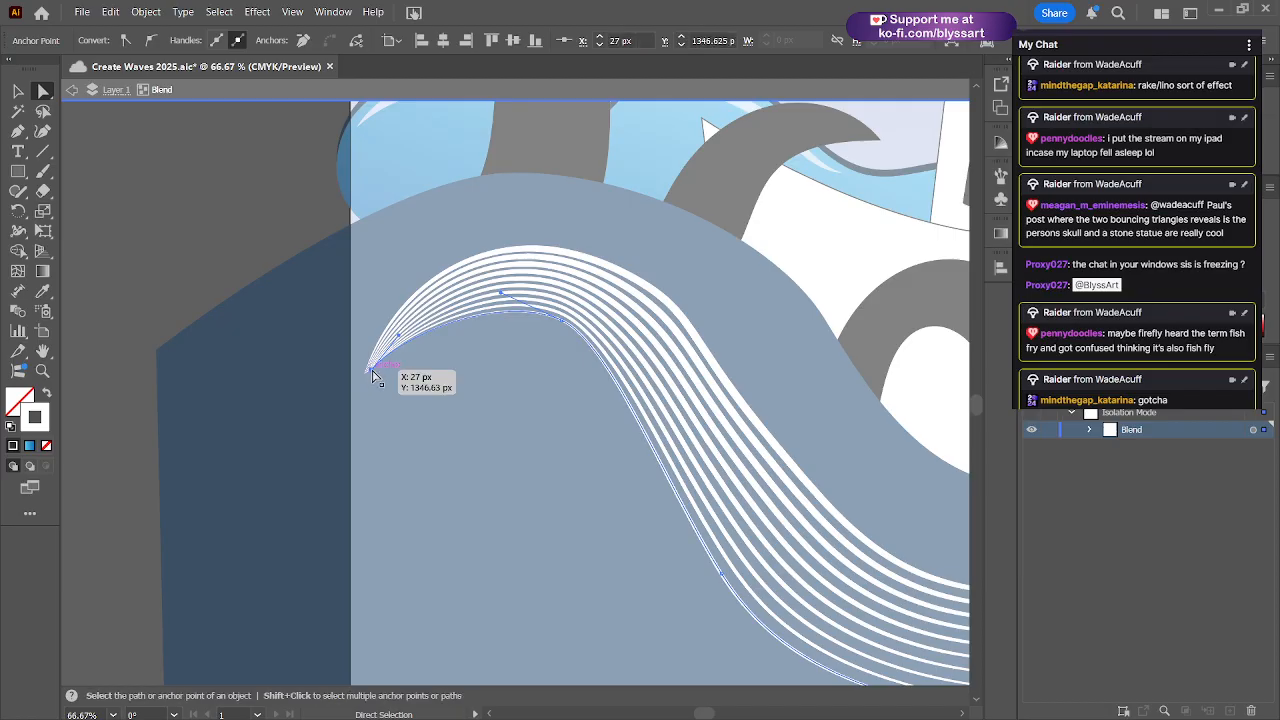
left_click_drag(370, 370, 371, 371)
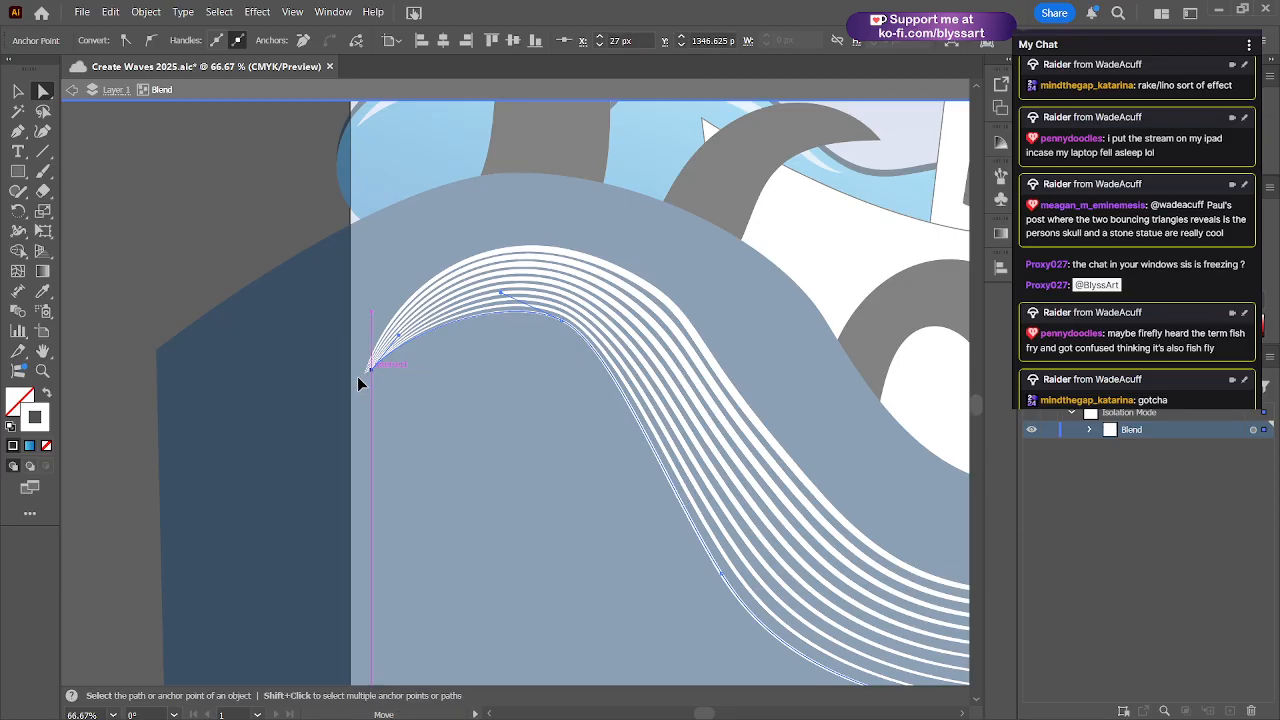
left_click_drag(357, 376, 368, 370)
left_click(534, 423)
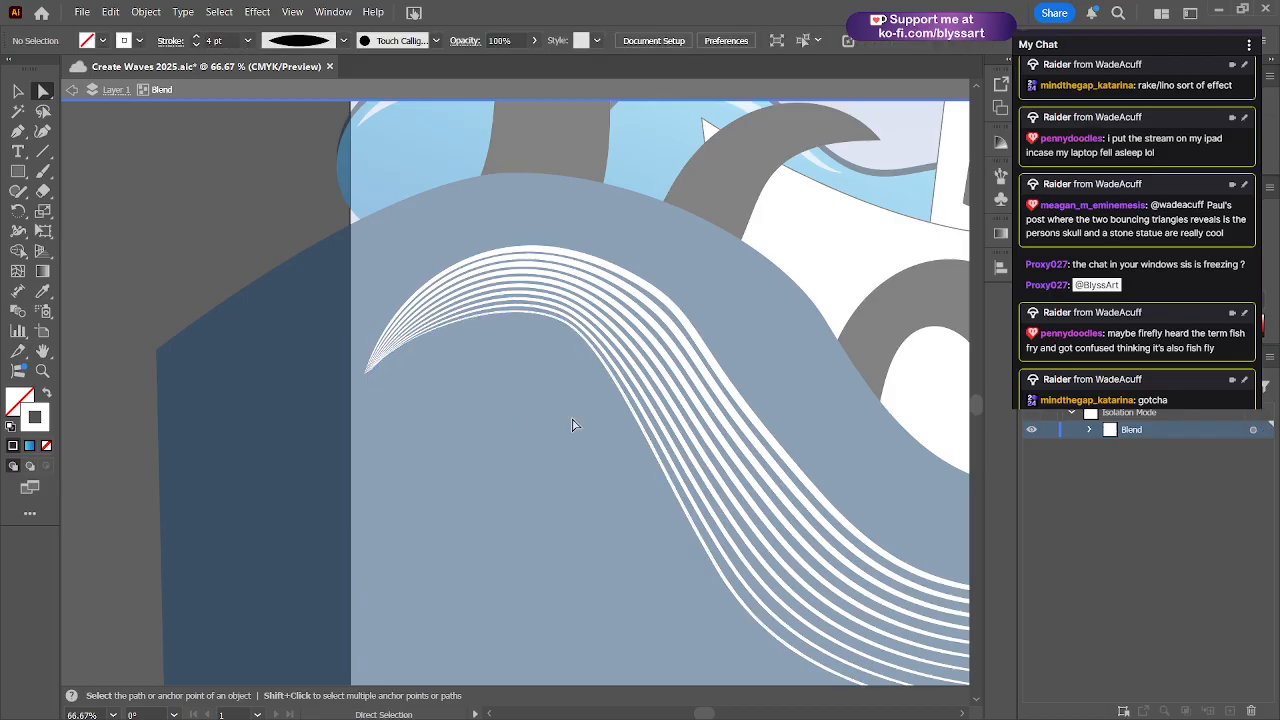
- Leave isolation mode and check the tapered blend lines along the dark blue wave
double_click(572, 424)
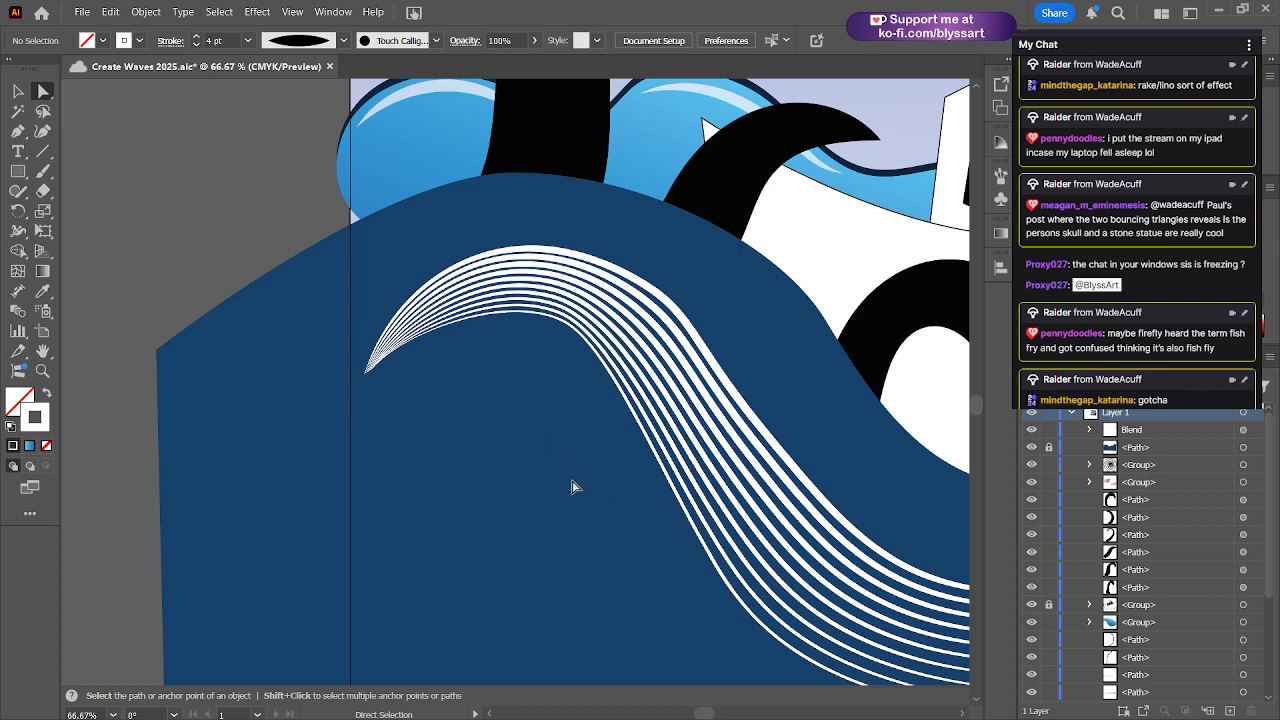
key("space")
left_click_drag(563, 482, 300, 225)
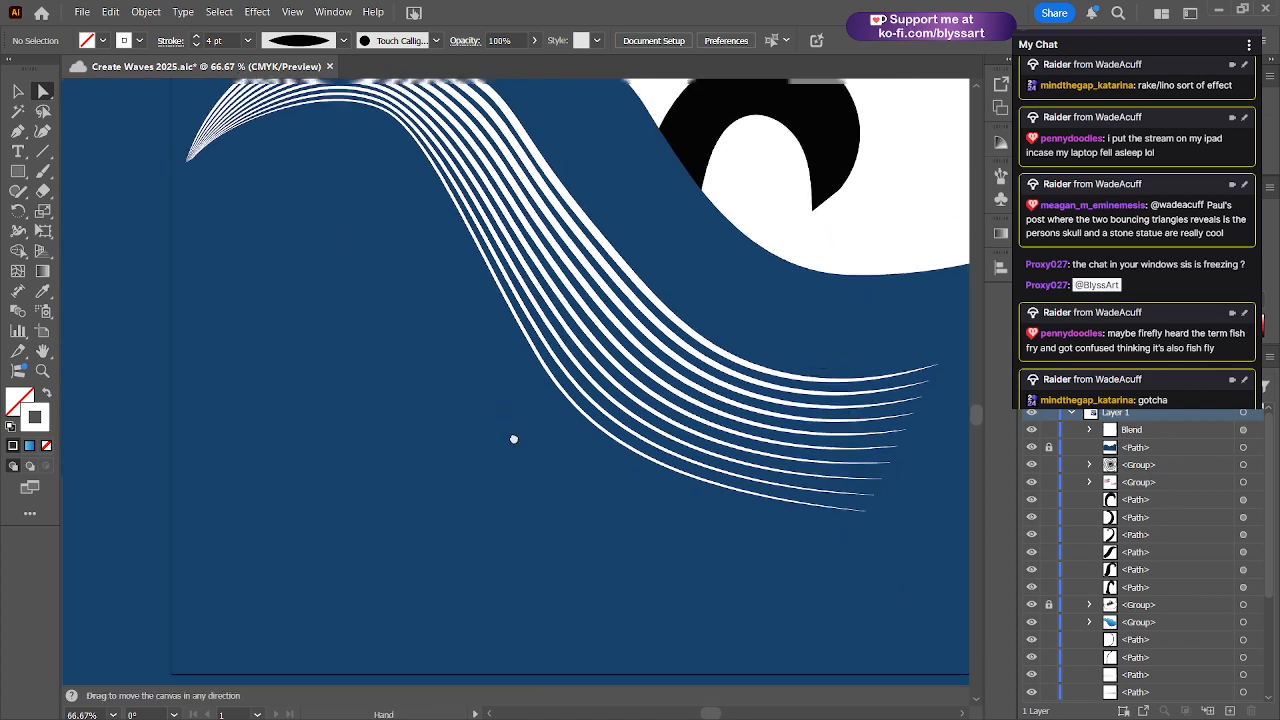
left_click_drag(514, 437, 550, 595)
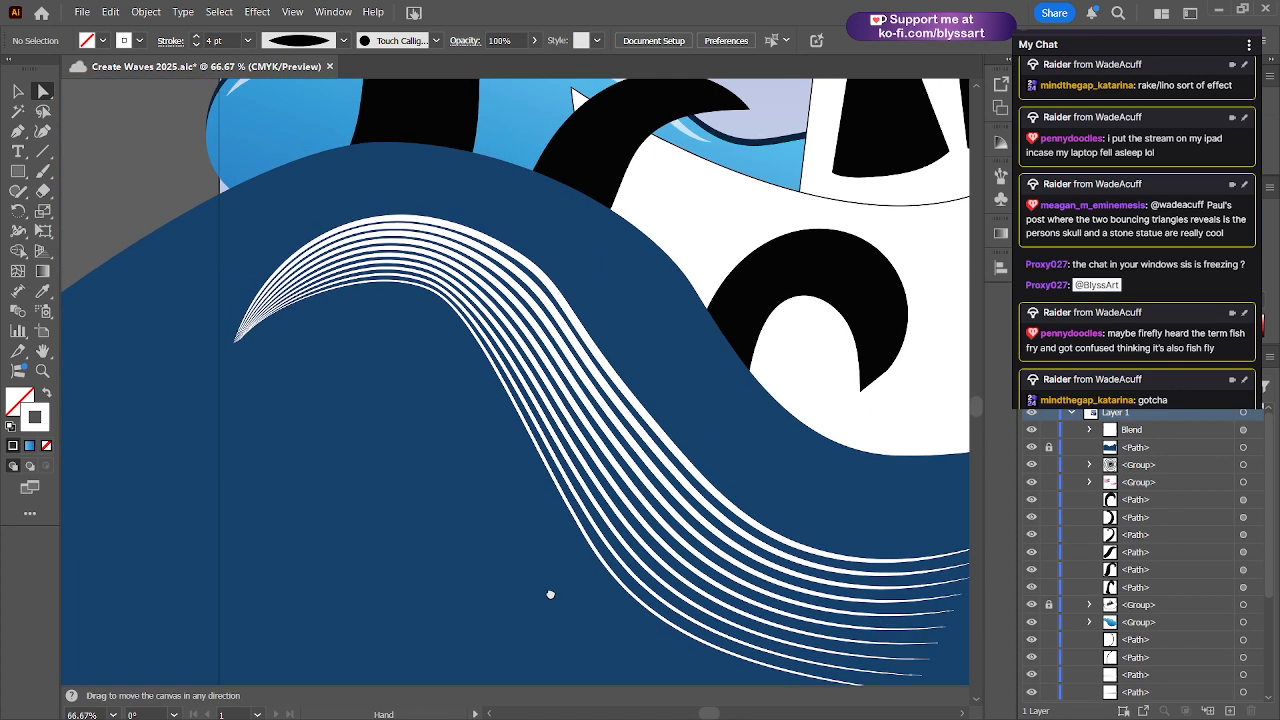
- Move the whole blend about 25 px left and 14 px down on the wave, and keep it selected
left_click(488, 267)
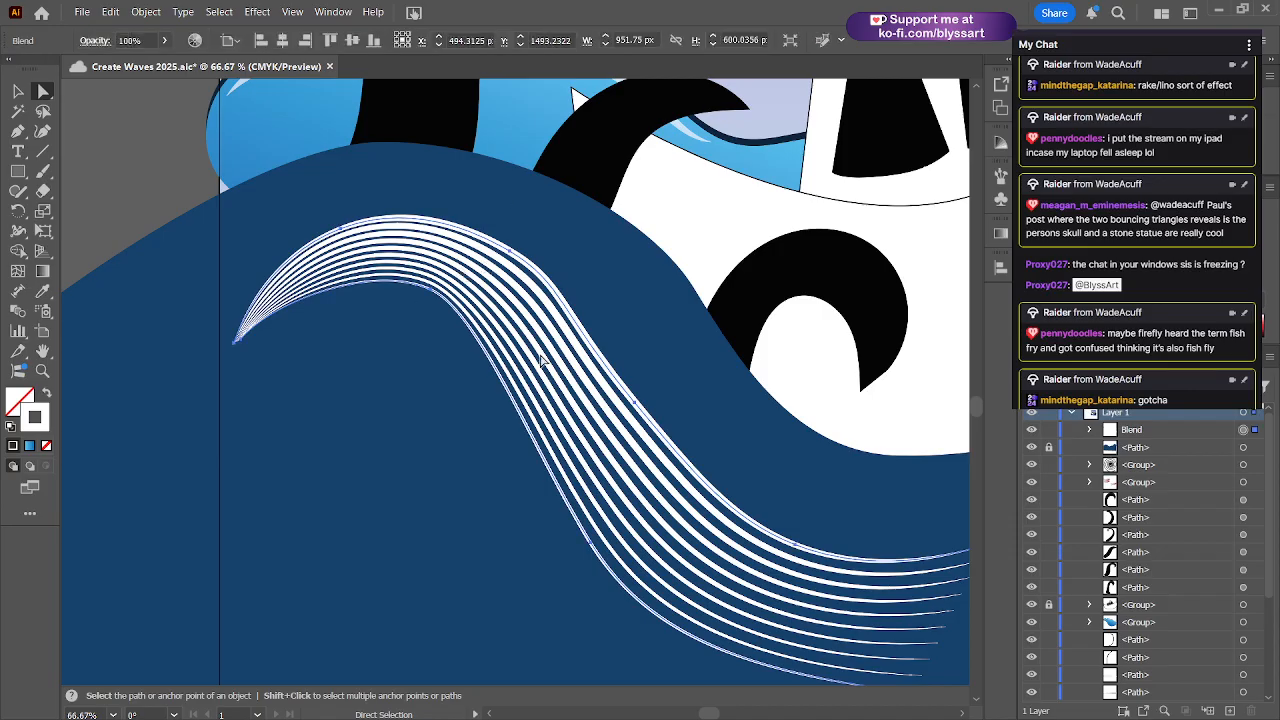
left_click_drag(539, 355, 538, 352)
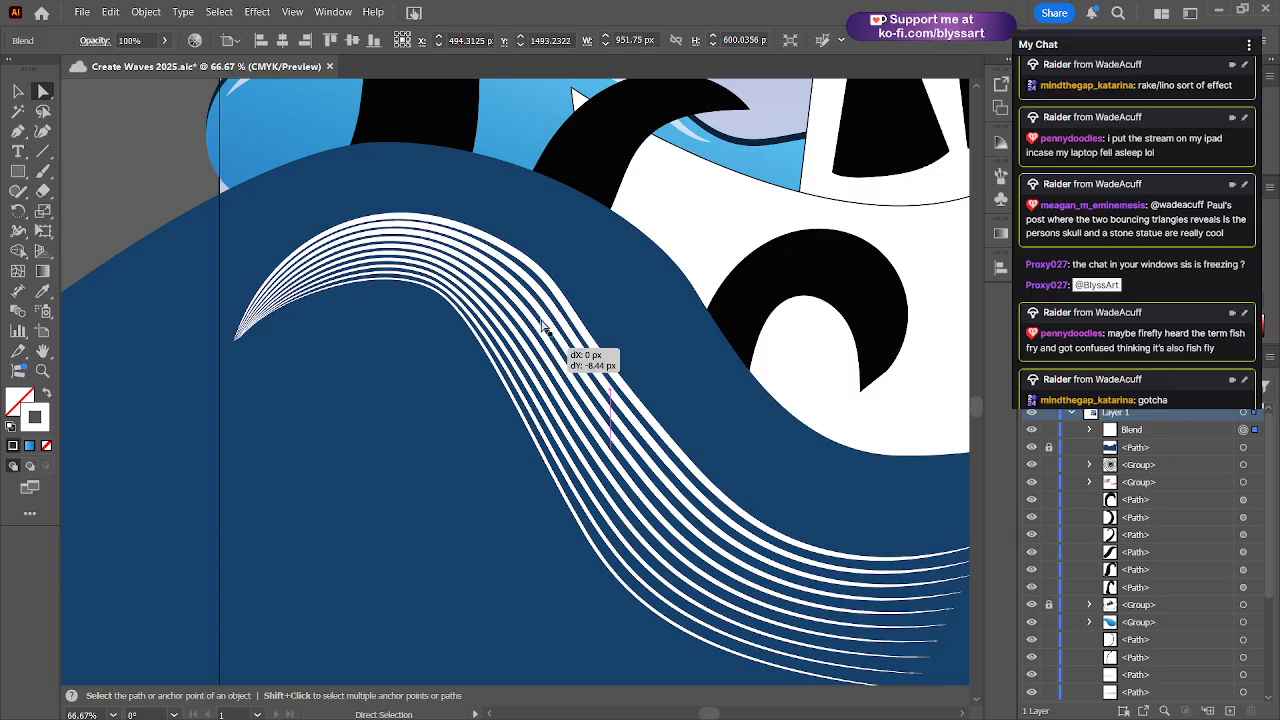
left_click(548, 329)
mouse_move(547, 327)
left_mouse_down()
mouse_move(550, 304)
mouse_move(538, 332)
mouse_move(545, 320)
left_mouse_up()
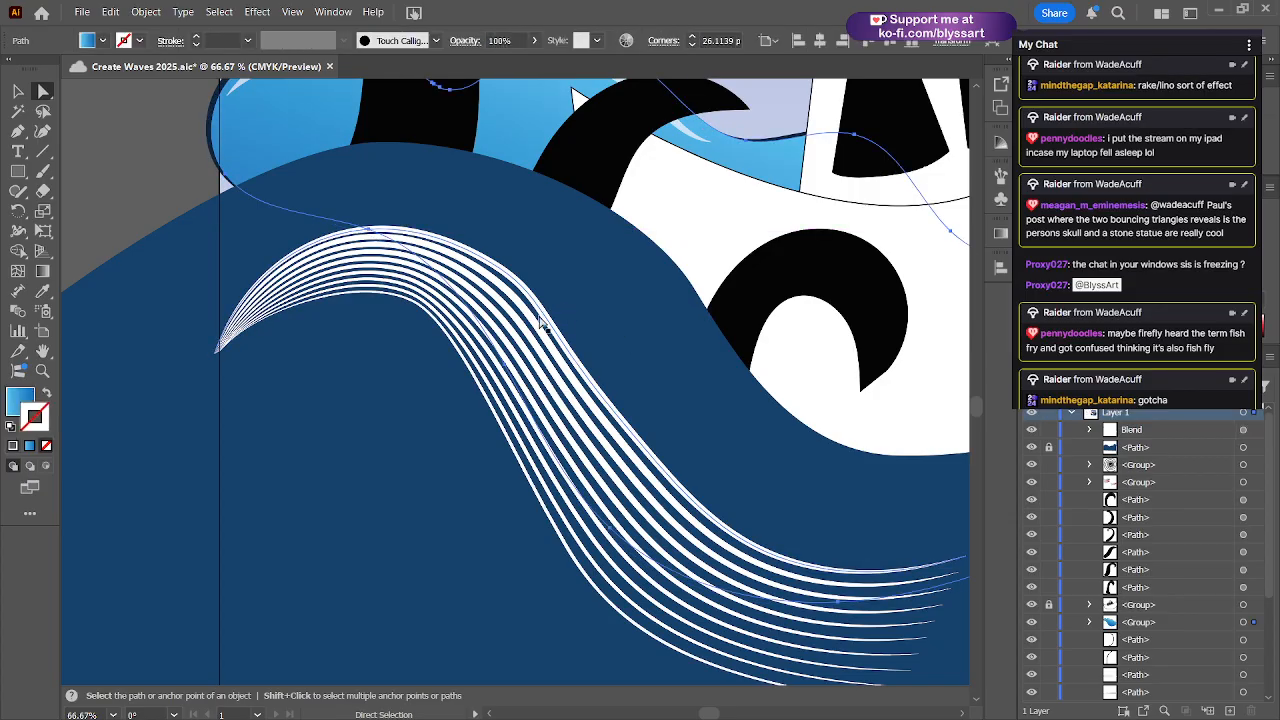
left_click(334, 285)
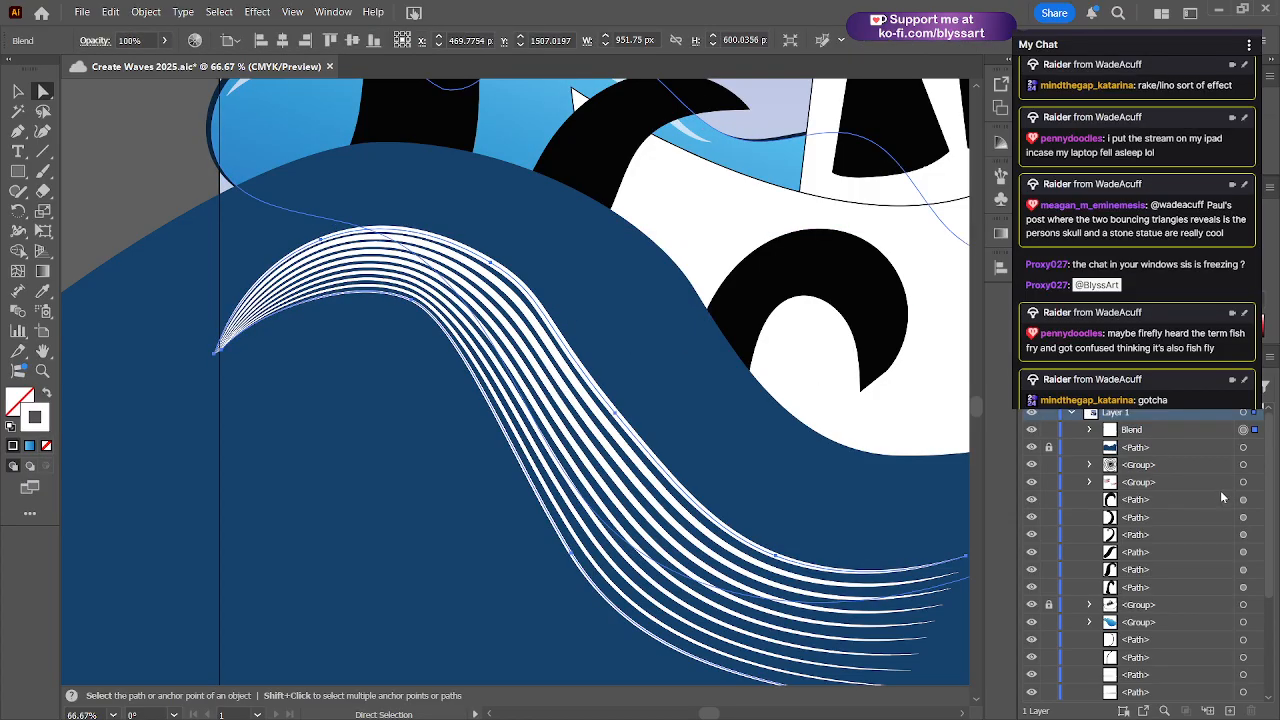
- Lock the tentacle paths and the group and path entries beneath them in Layer 1, down to the white highlight paths
scroll(1072, 587, "down", 1)
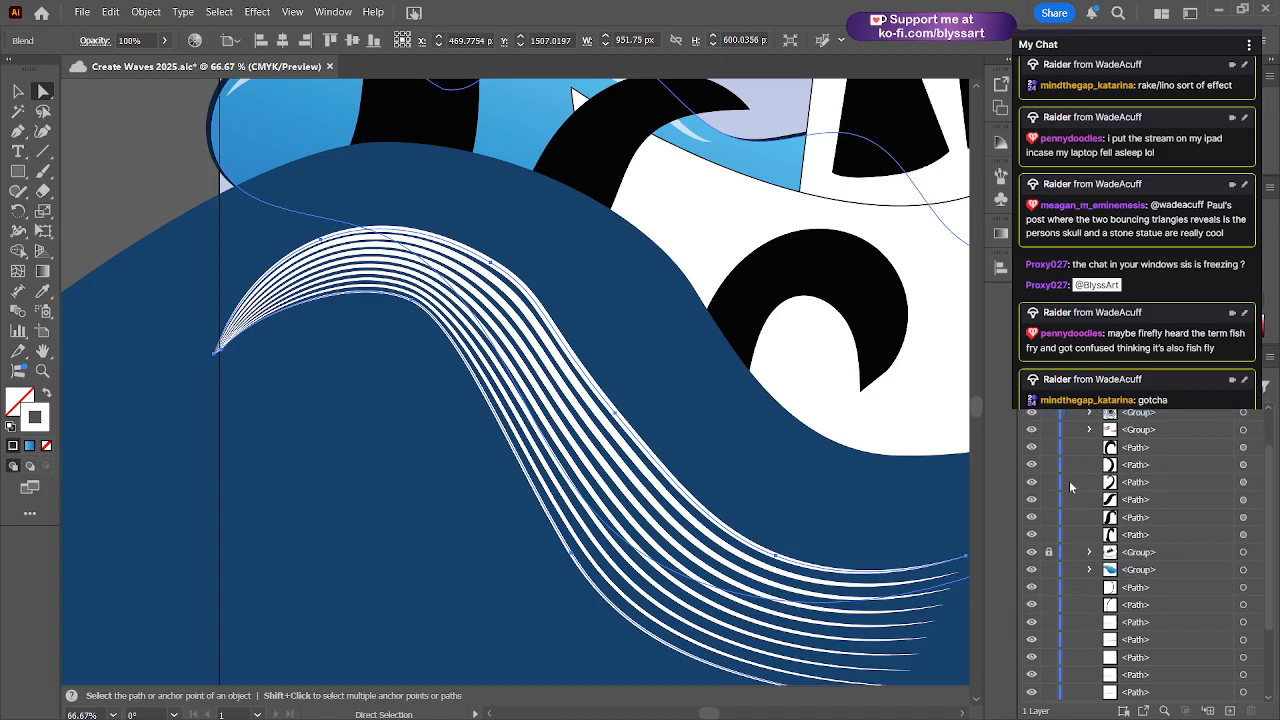
scroll(1057, 451, "up", 1)
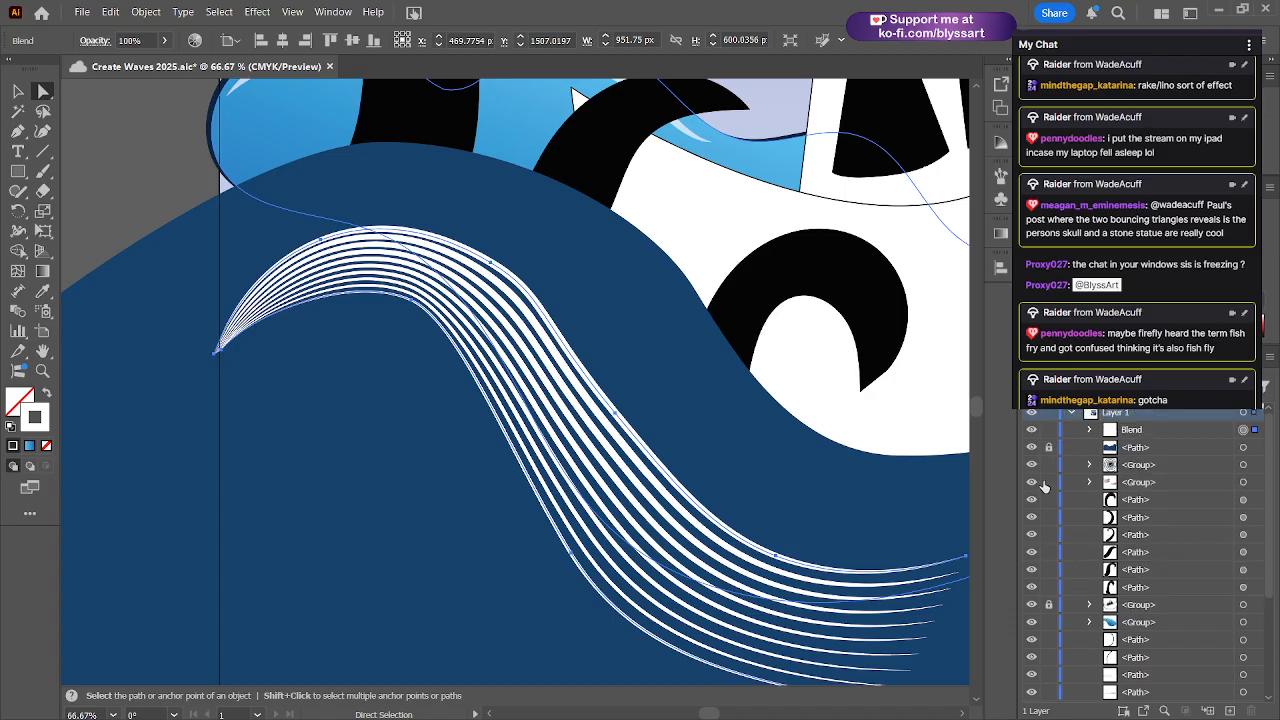
left_click_drag(1046, 502, 1047, 667)
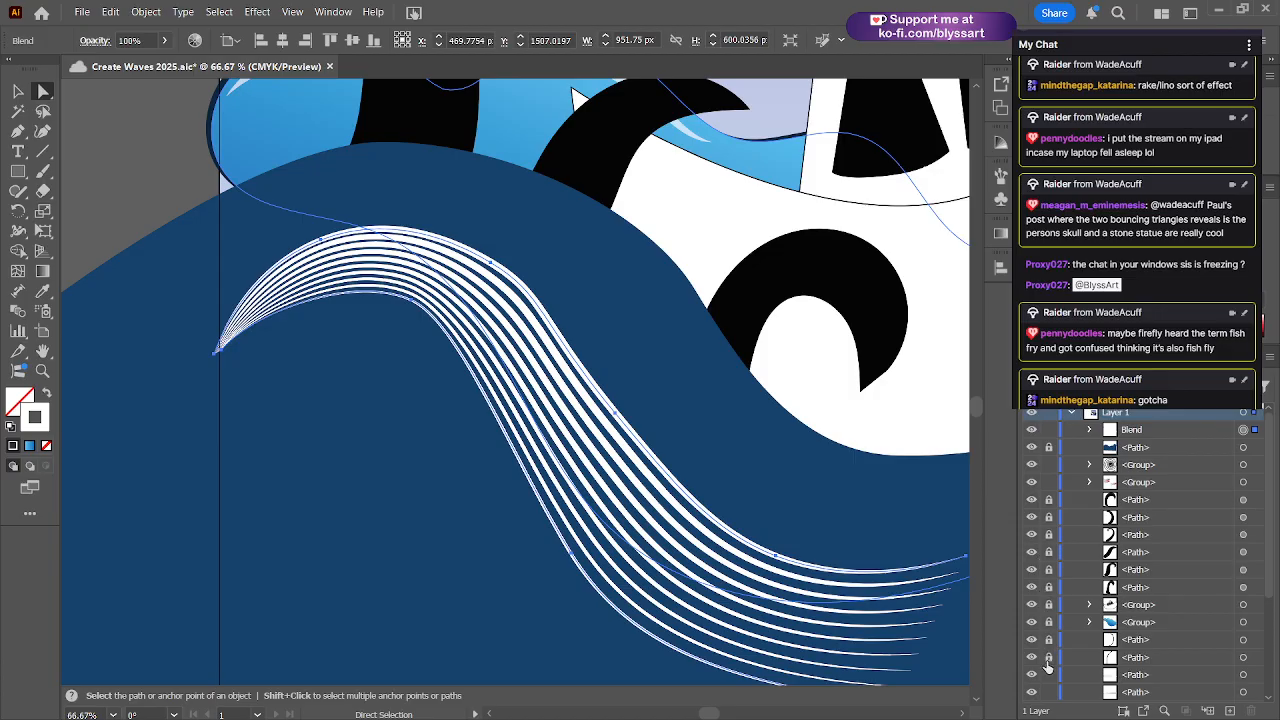
scroll(1080, 690, "down", 1)
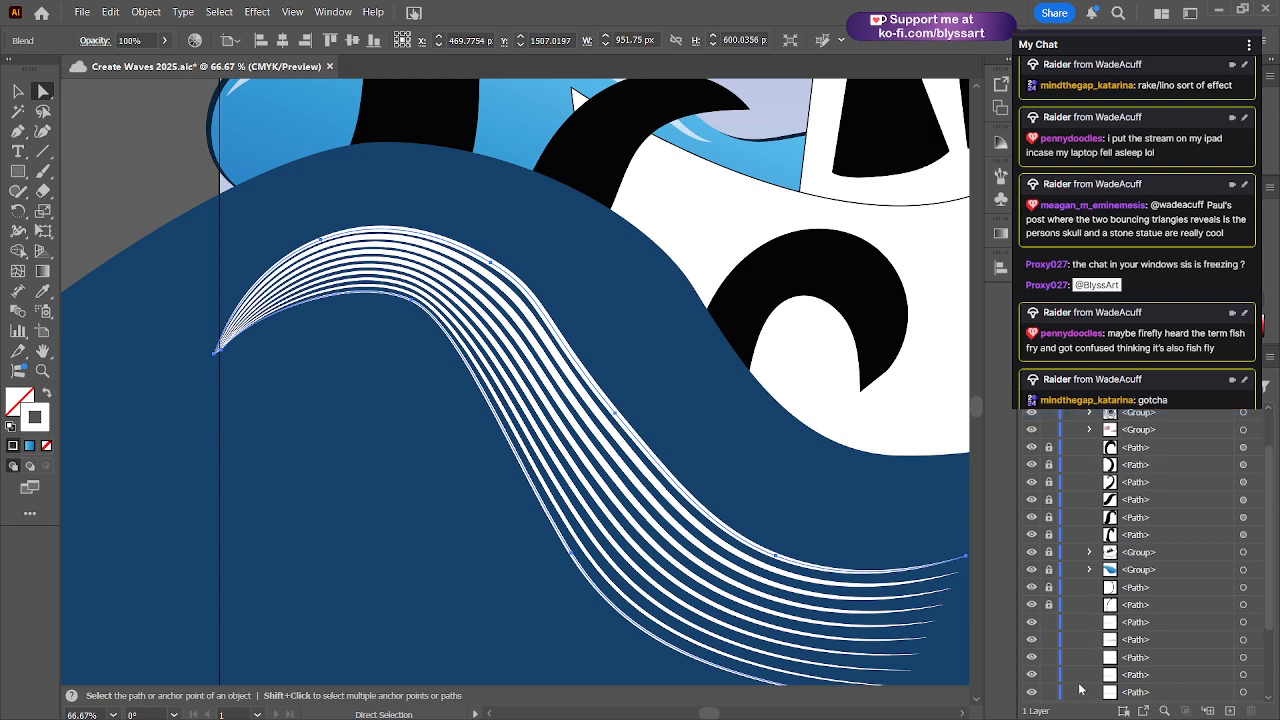
scroll(1080, 689, "up", 1)
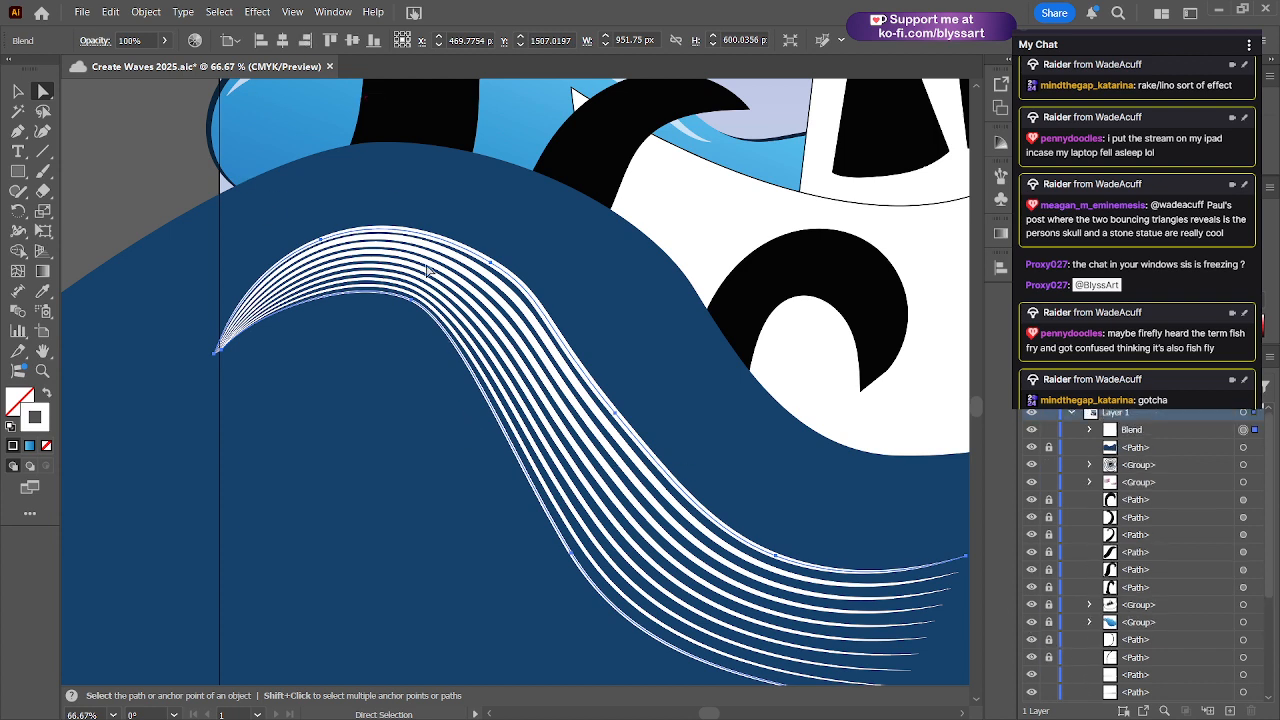
- Move the whole blend about 26 px right and 65 px up on the dark blue wave, saving the document along the way
left_click_drag(452, 241, 477, 262)
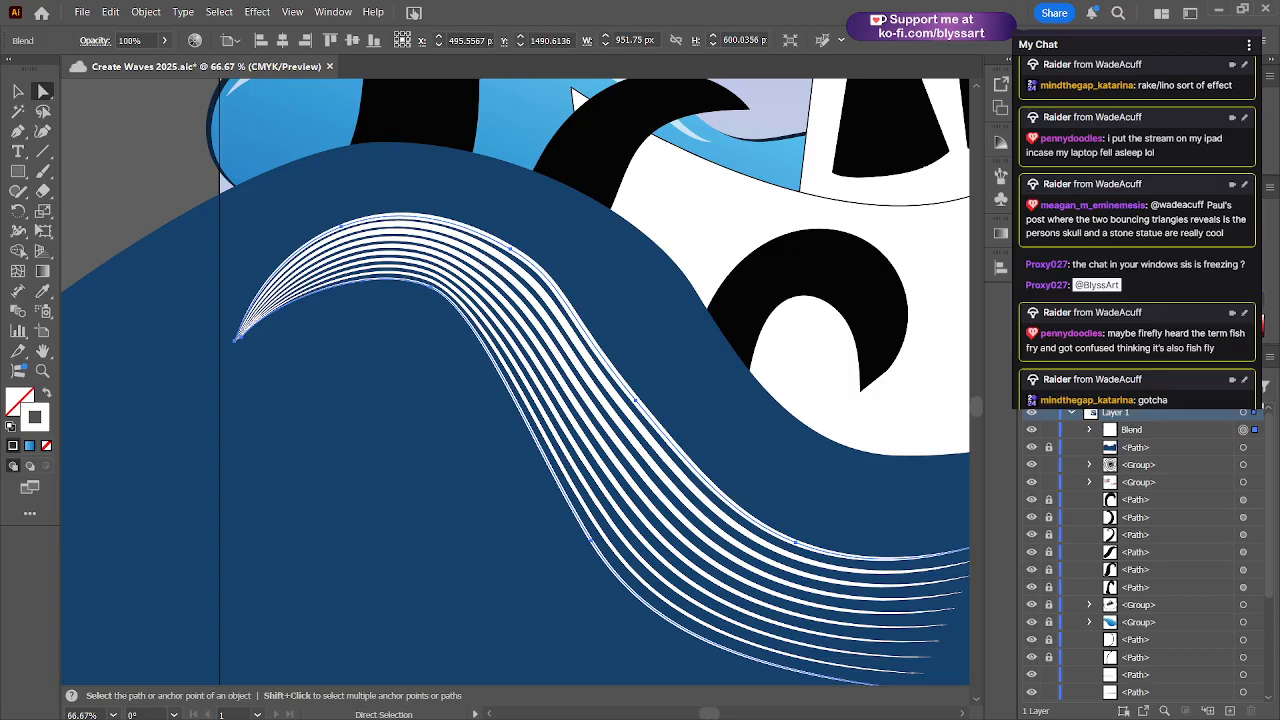
key("ctrl+s")
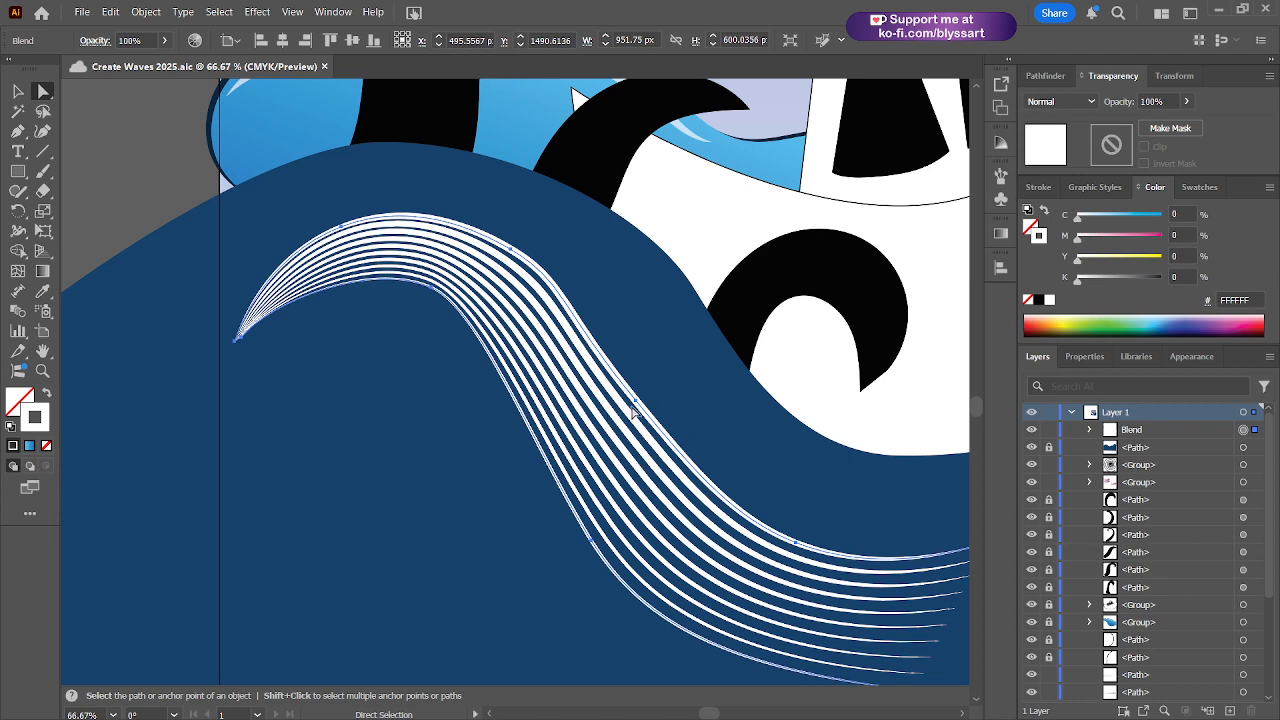
key("v")
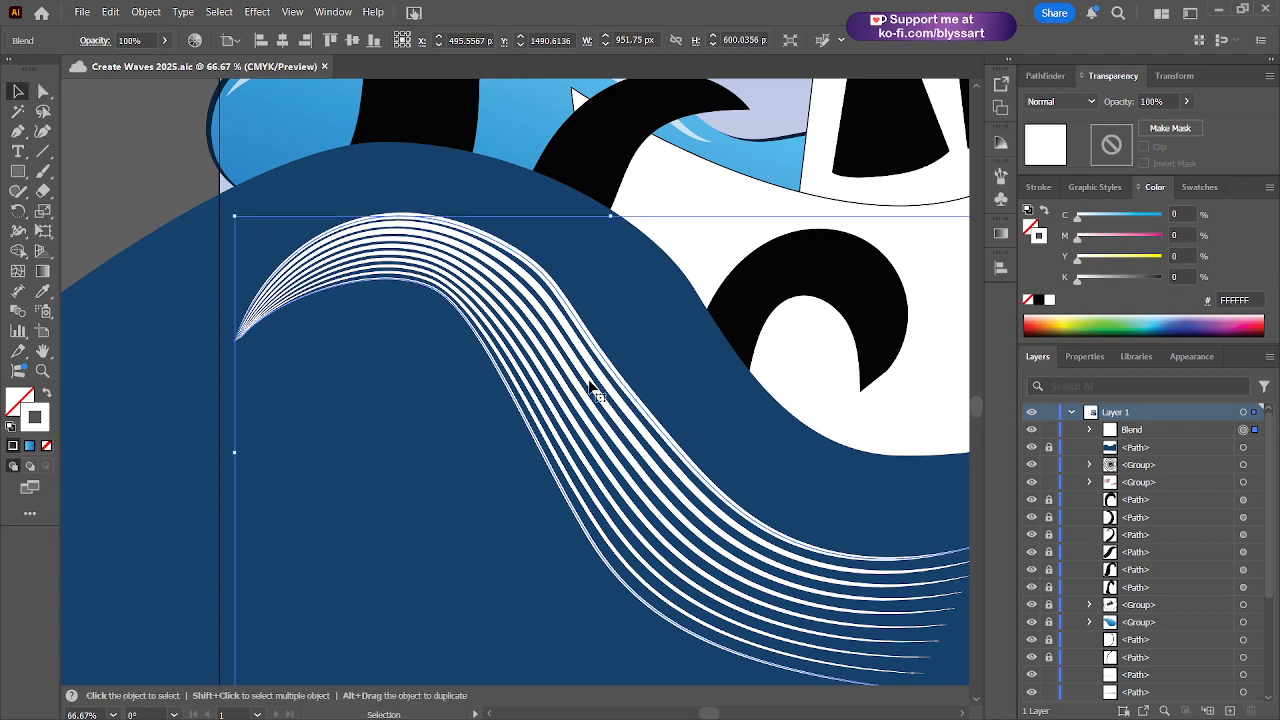
left_click_drag(574, 384, 586, 350)
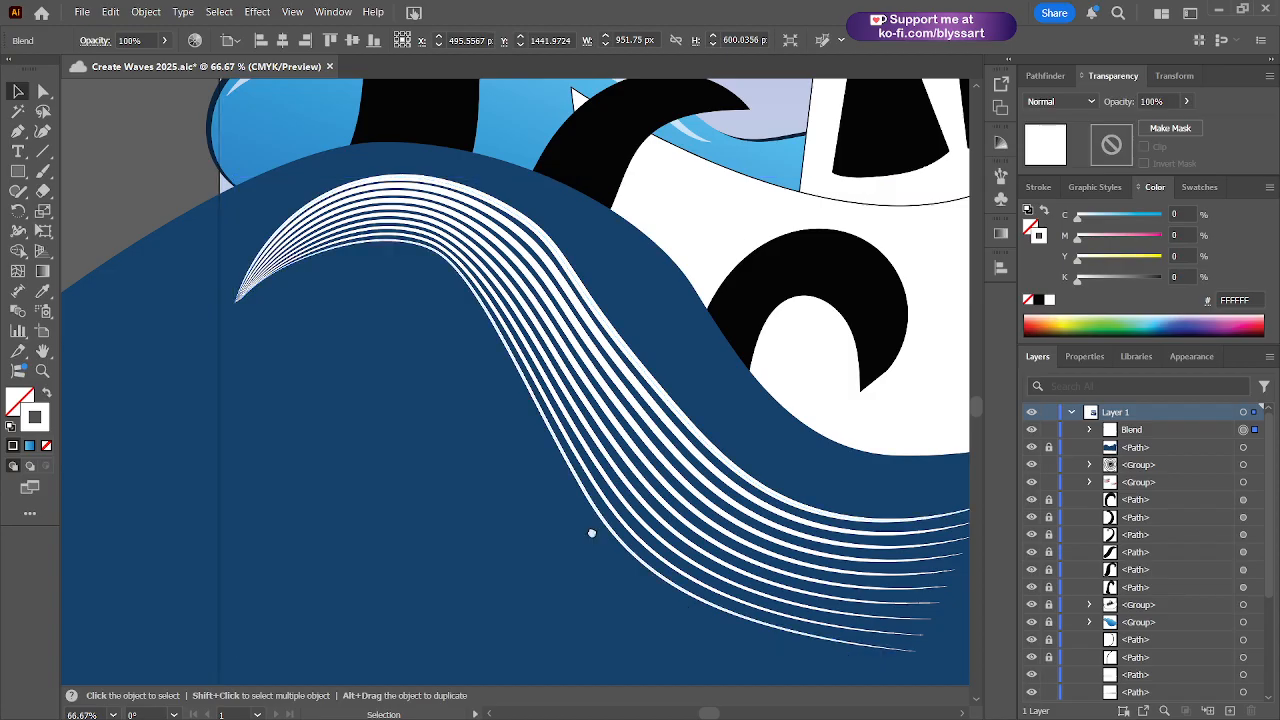
- Set the opacity of the white line blend to 70% and deselect it to check it against the wave
left_click_drag(589, 531, 546, 483)
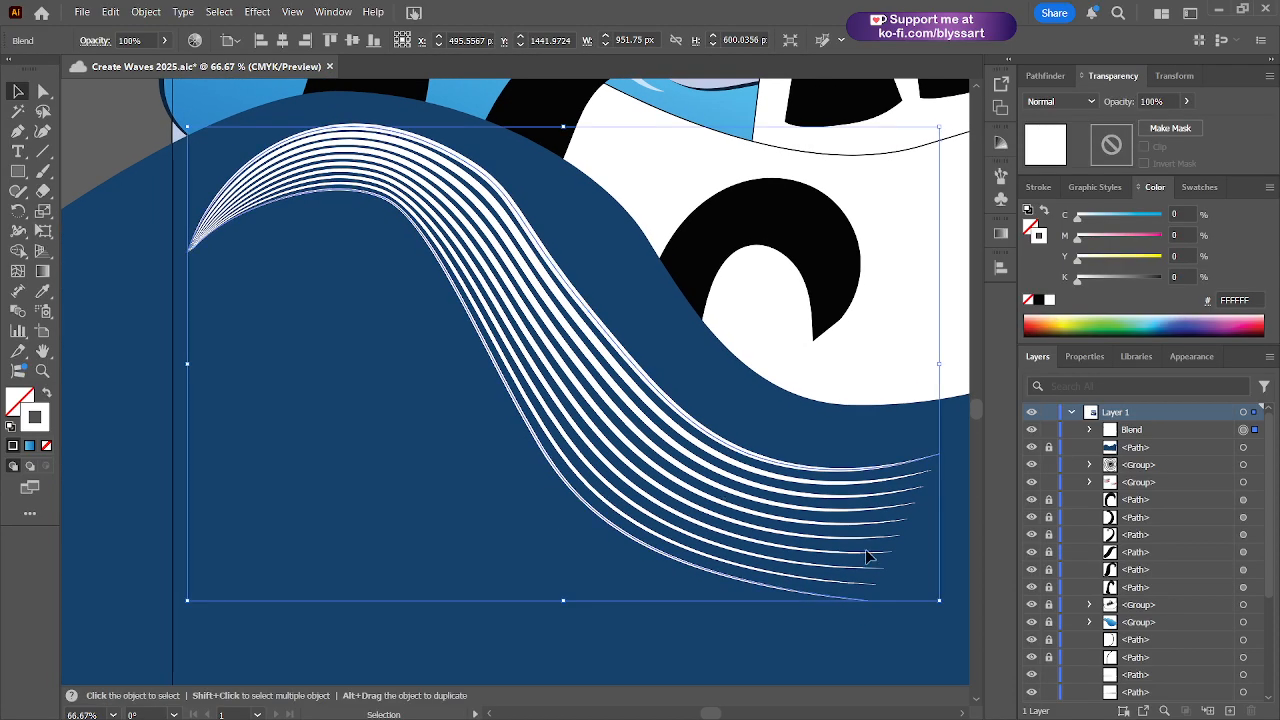
left_click_drag(534, 523, 654, 543)
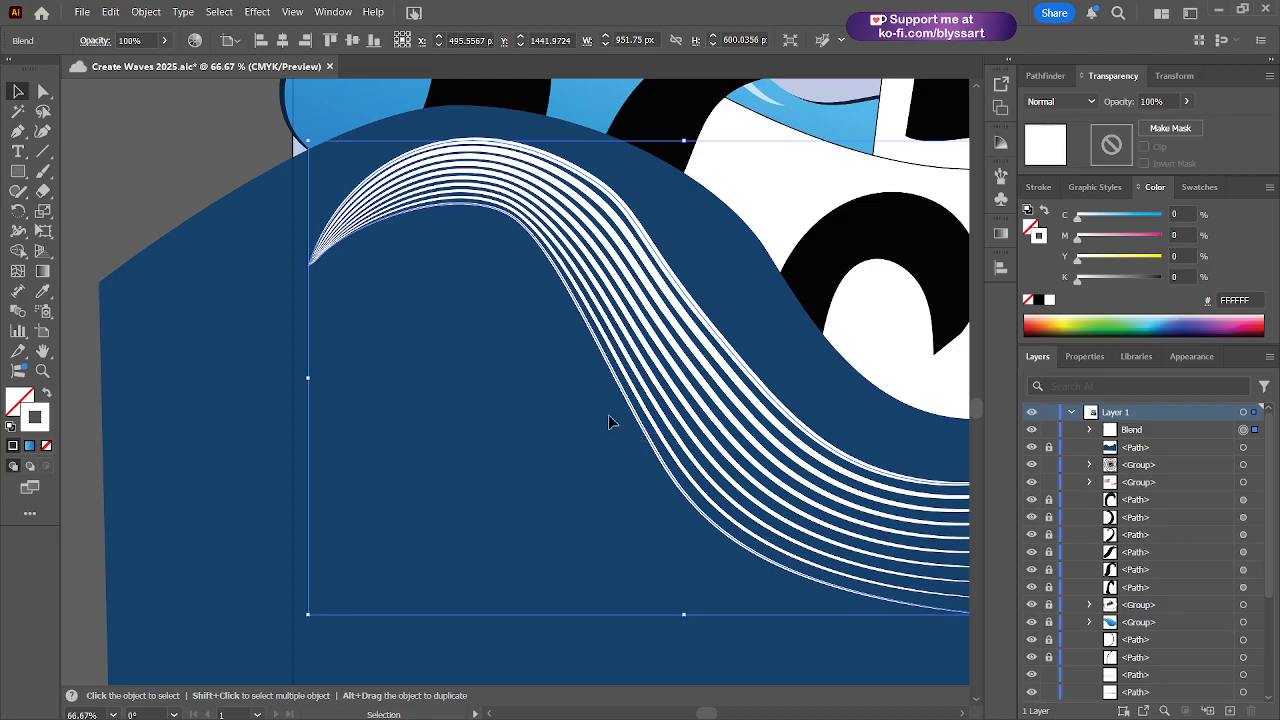
left_click_drag(608, 422, 611, 466)
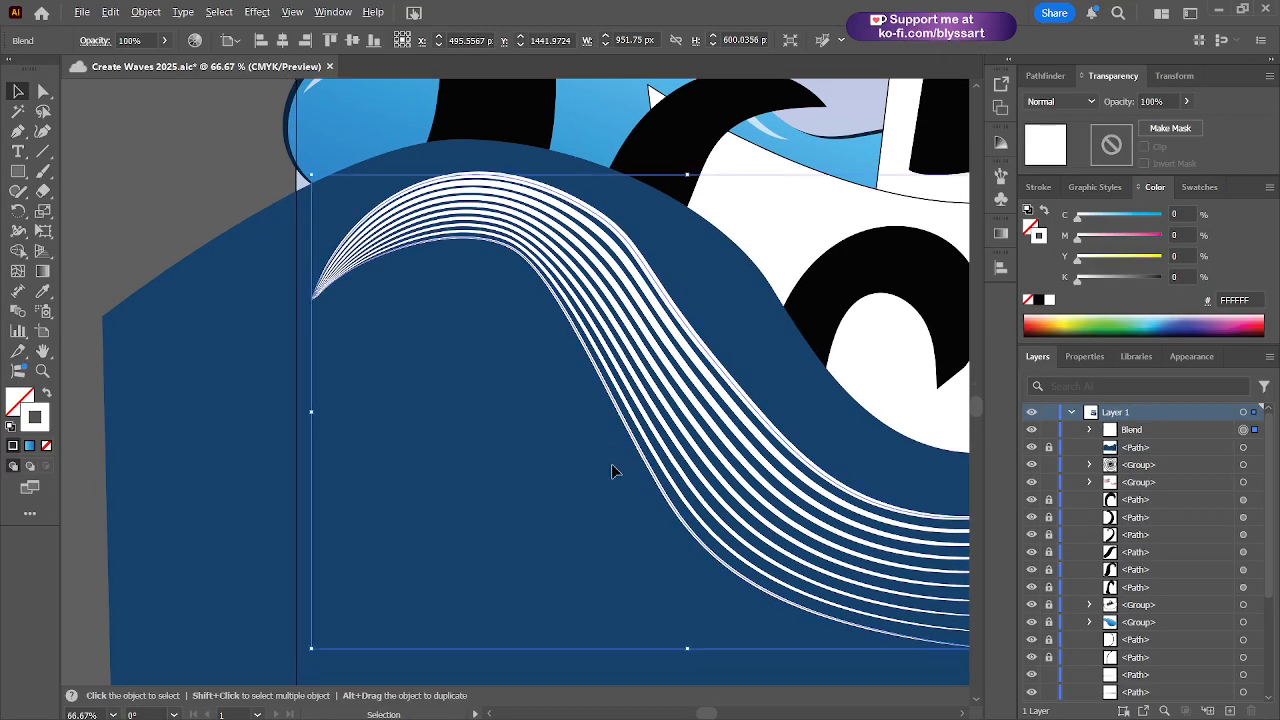
scroll(611, 463, "down", 4)
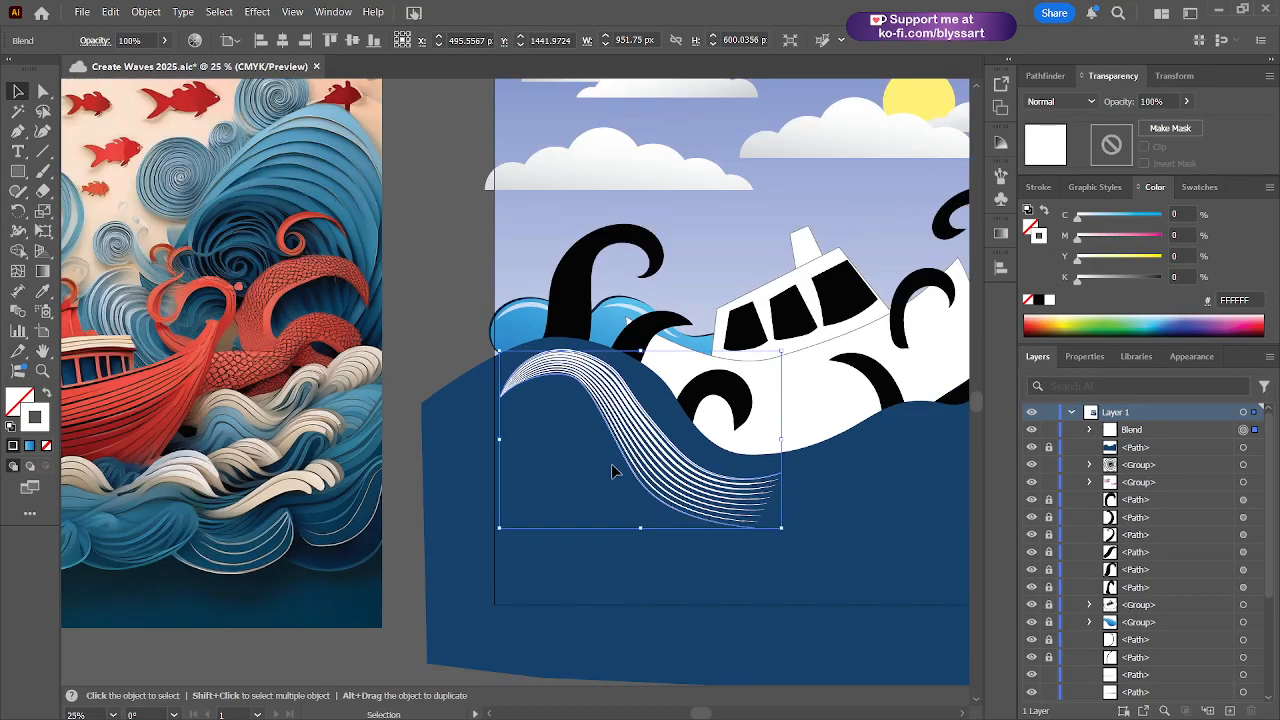
left_click(811, 486)
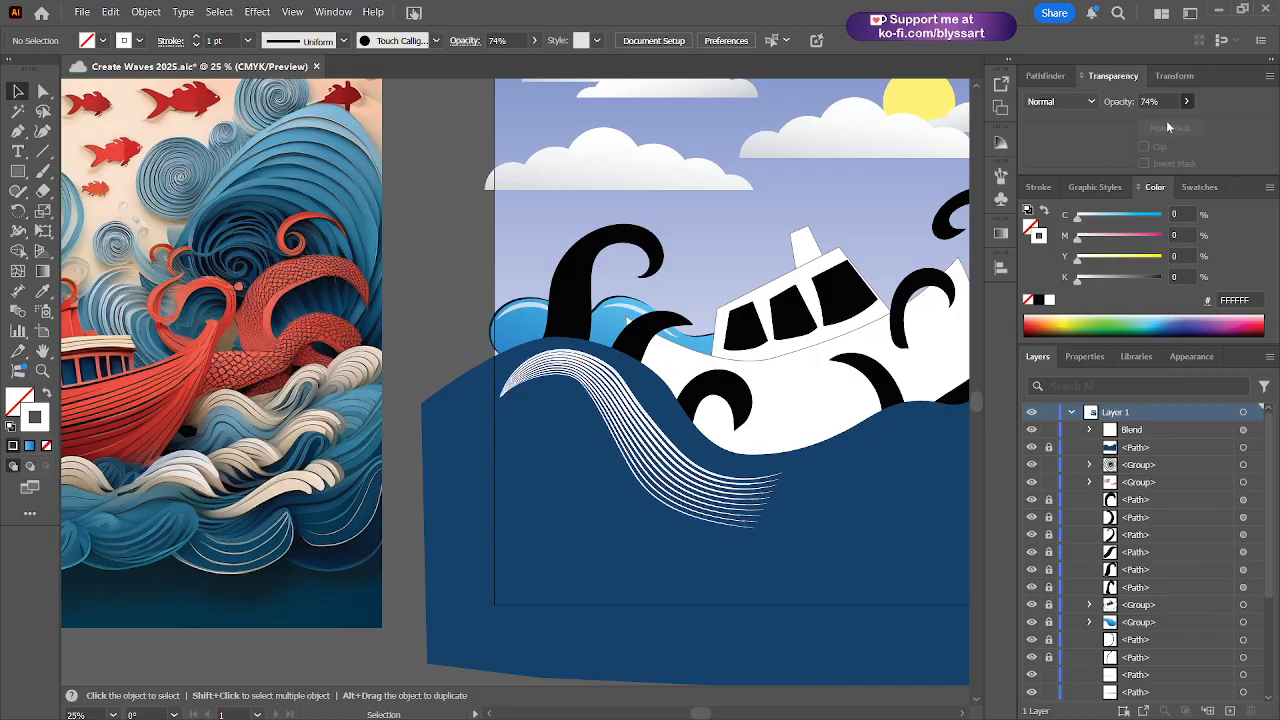
left_click(634, 456)
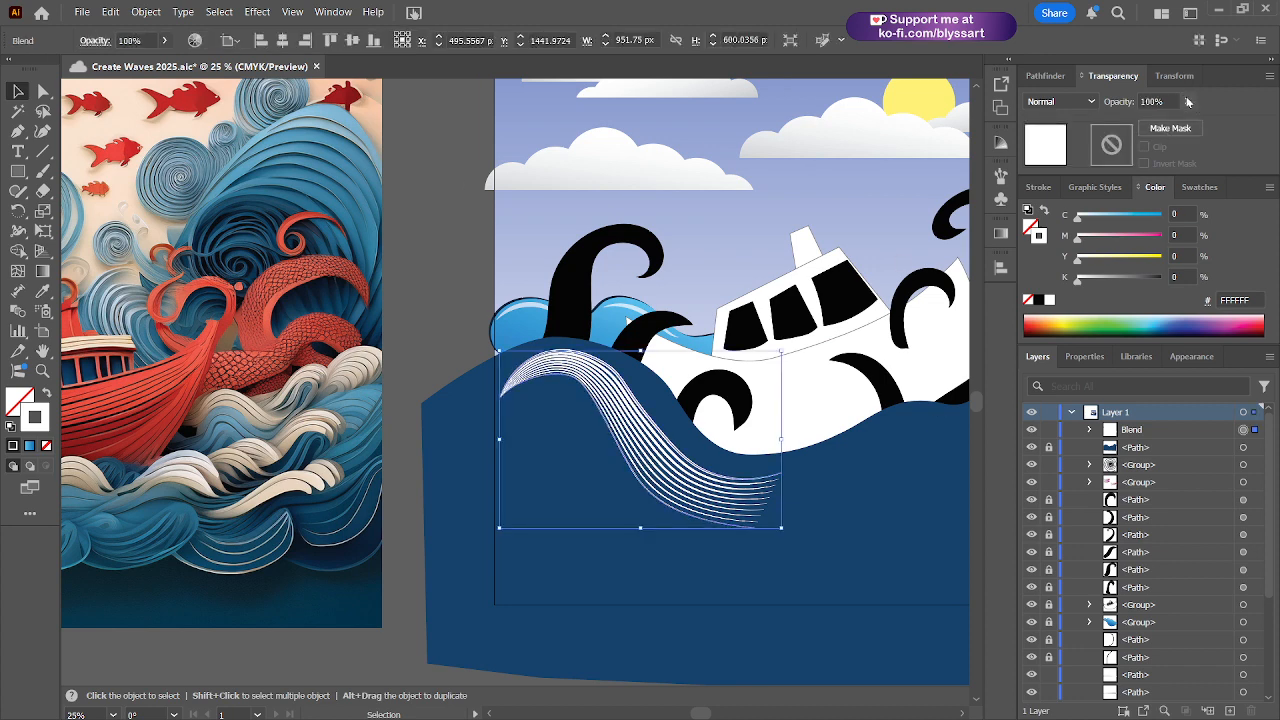
mouse_move(1184, 128)
left_mouse_down()
mouse_move(1154, 127)
mouse_move(1165, 124)
left_mouse_up()
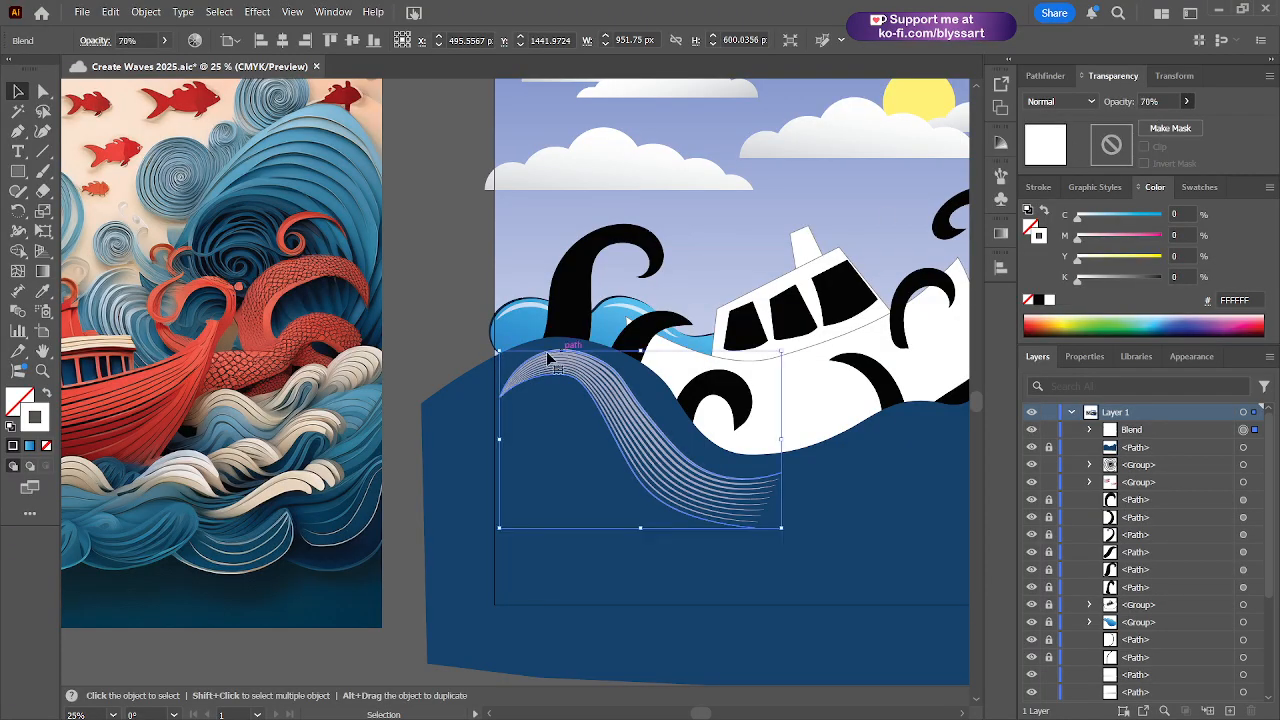
left_click(462, 306)
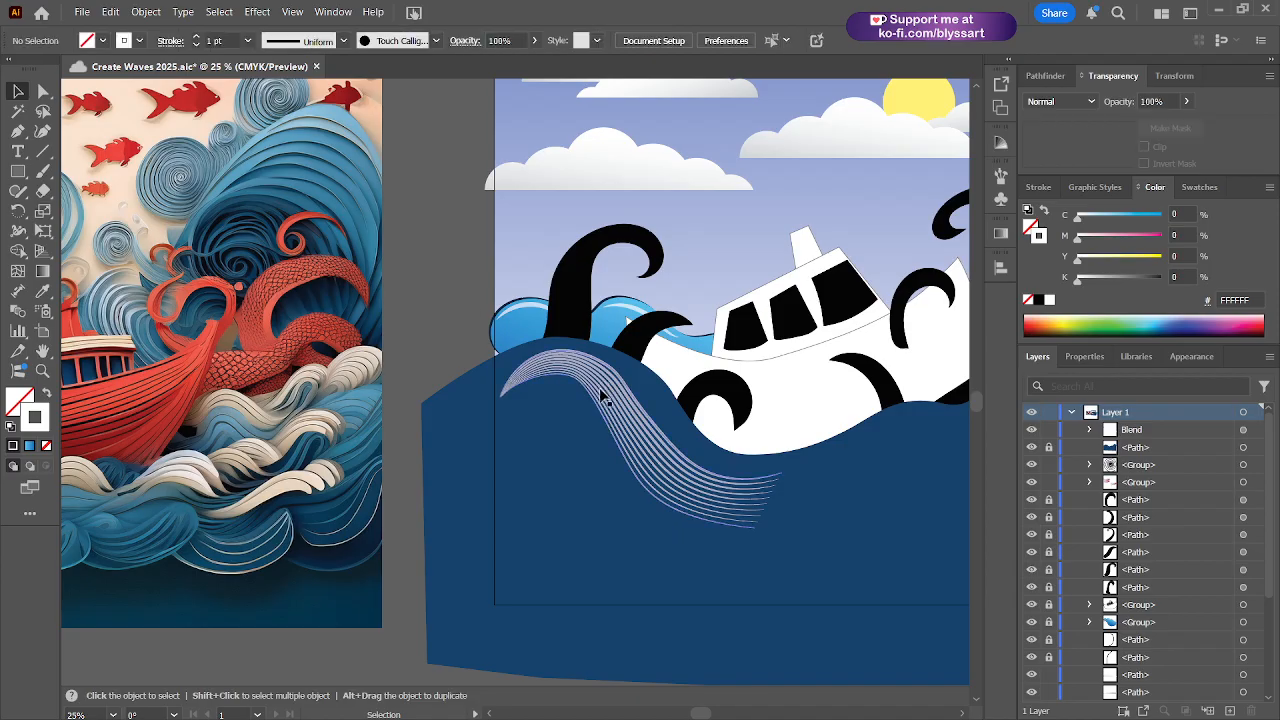
- Shift the blend about 142 px left and 27 px up so its start extends past the artboard's left edge
left_click_drag(610, 383, 615, 382)
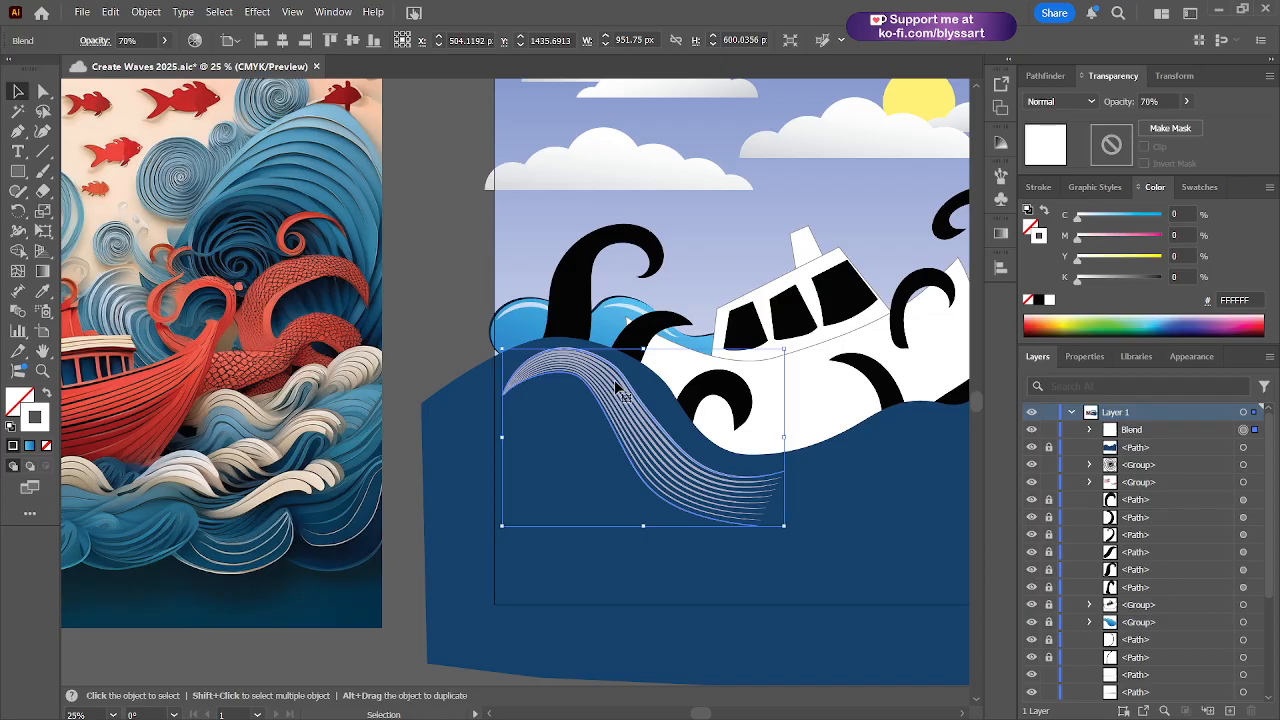
left_click_drag(613, 408, 563, 412)
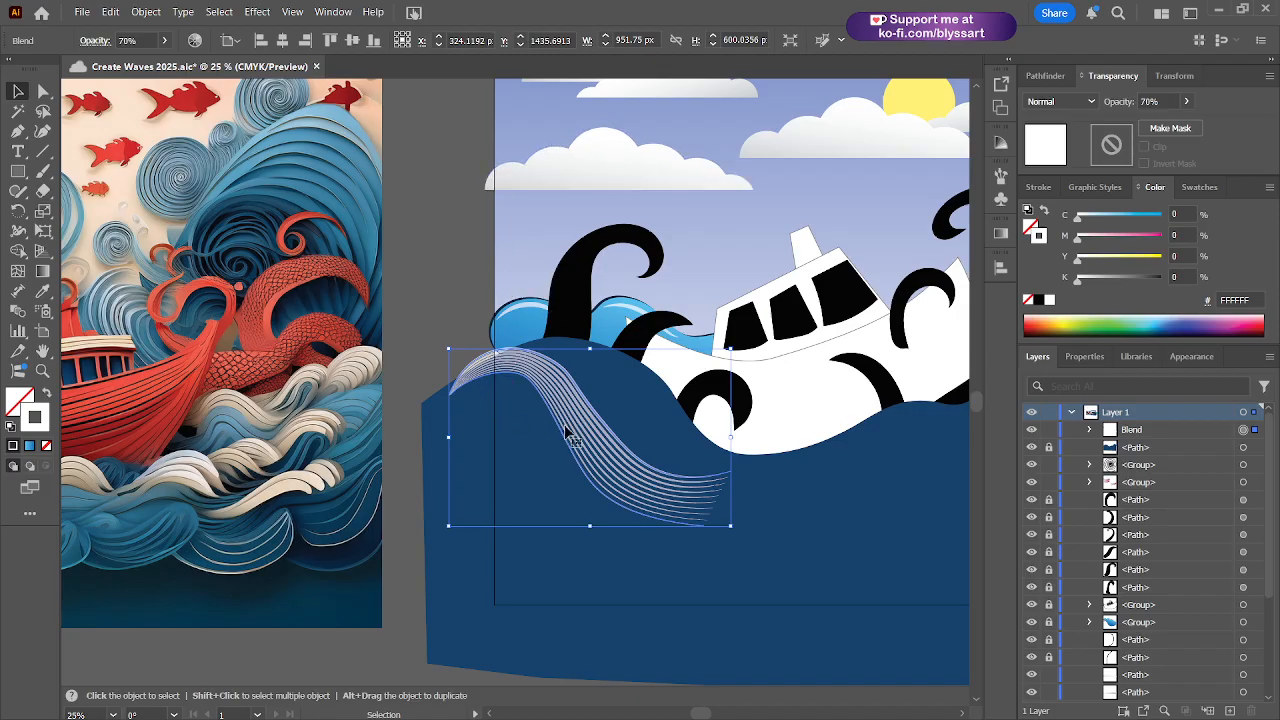
left_click_drag(584, 438, 593, 432)
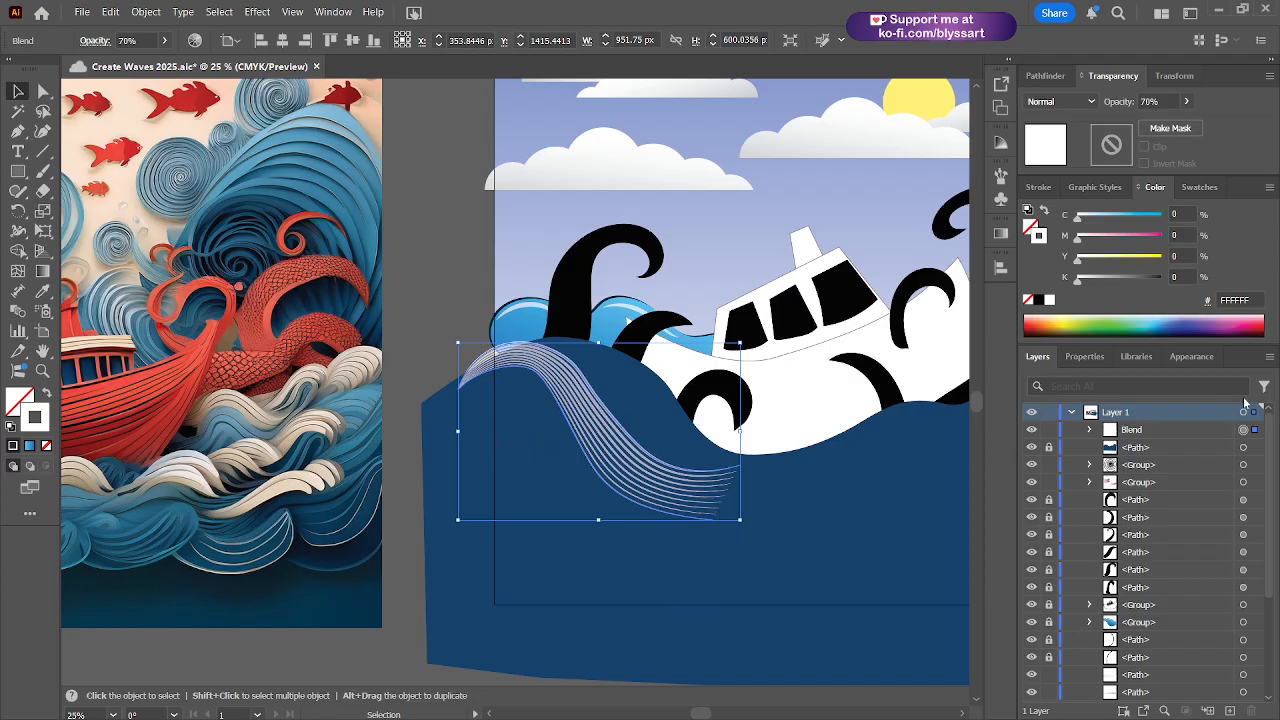
- Unlock the gradient sky rectangle, move it to the front of Layer 1's stack, and save the document
scroll(1143, 537, "down", 3)
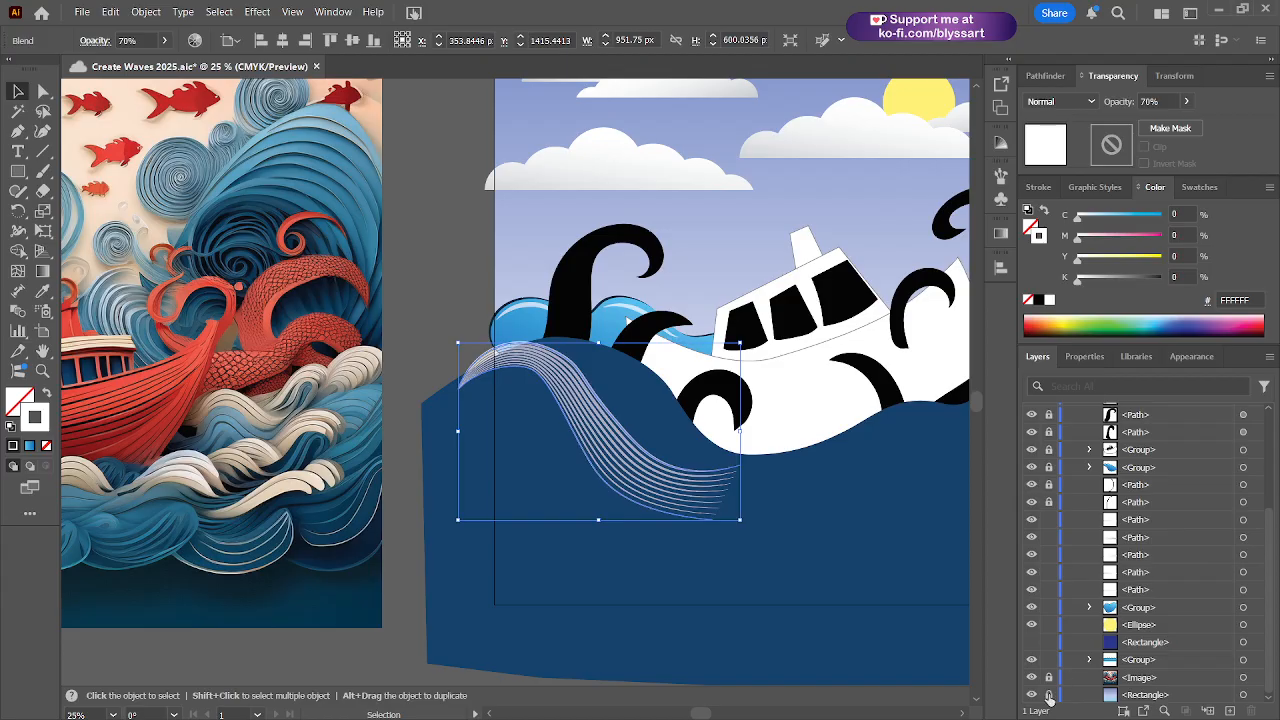
left_click(1135, 697)
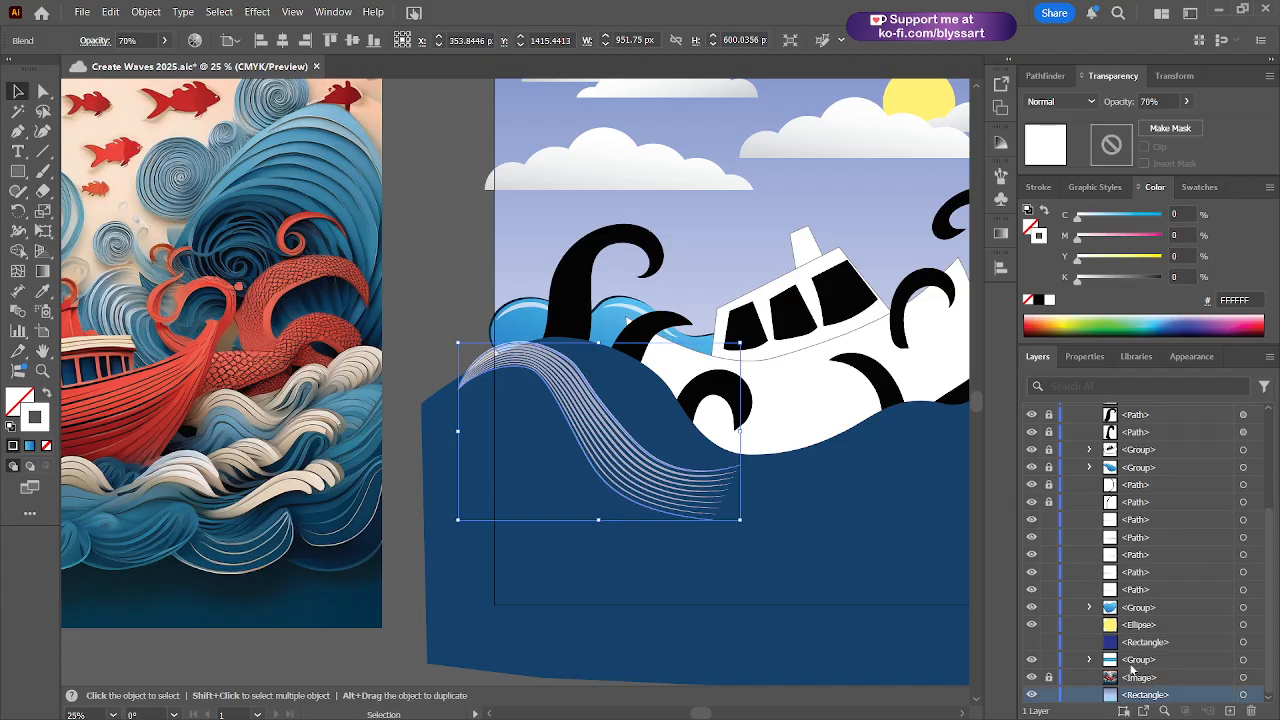
left_click_drag(1135, 703, 1145, 424)
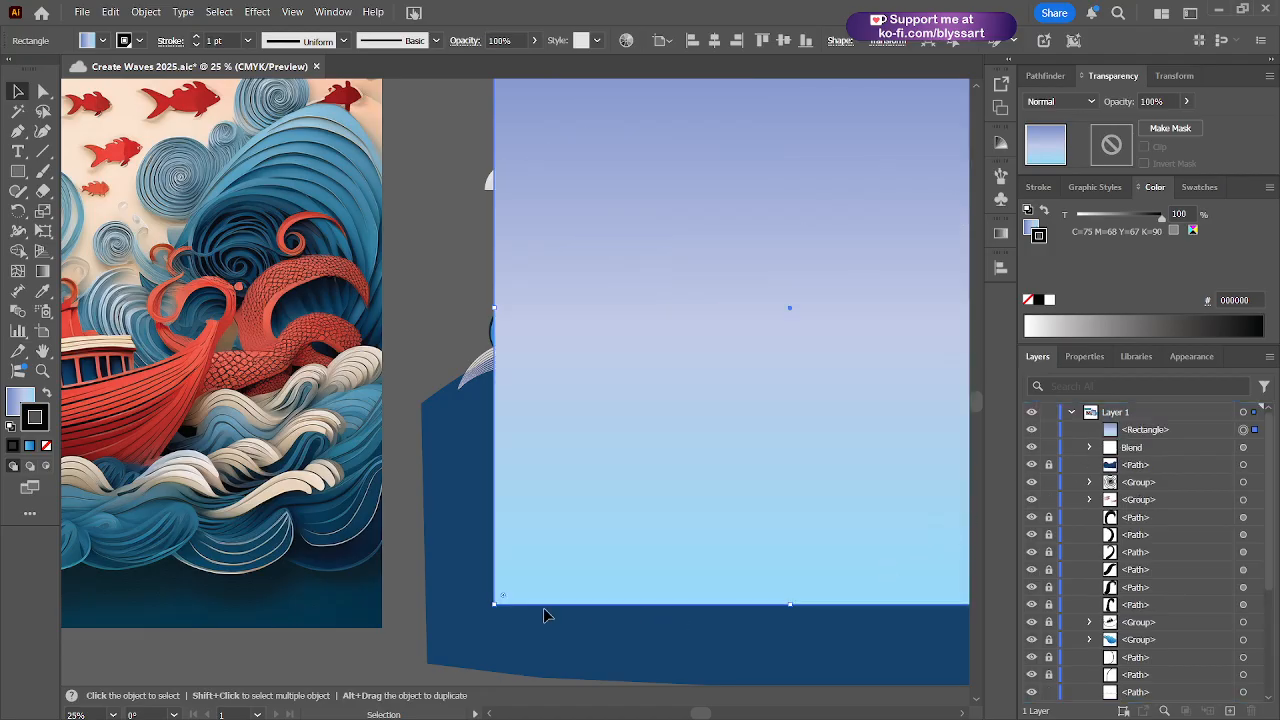
key("ctrl+s")
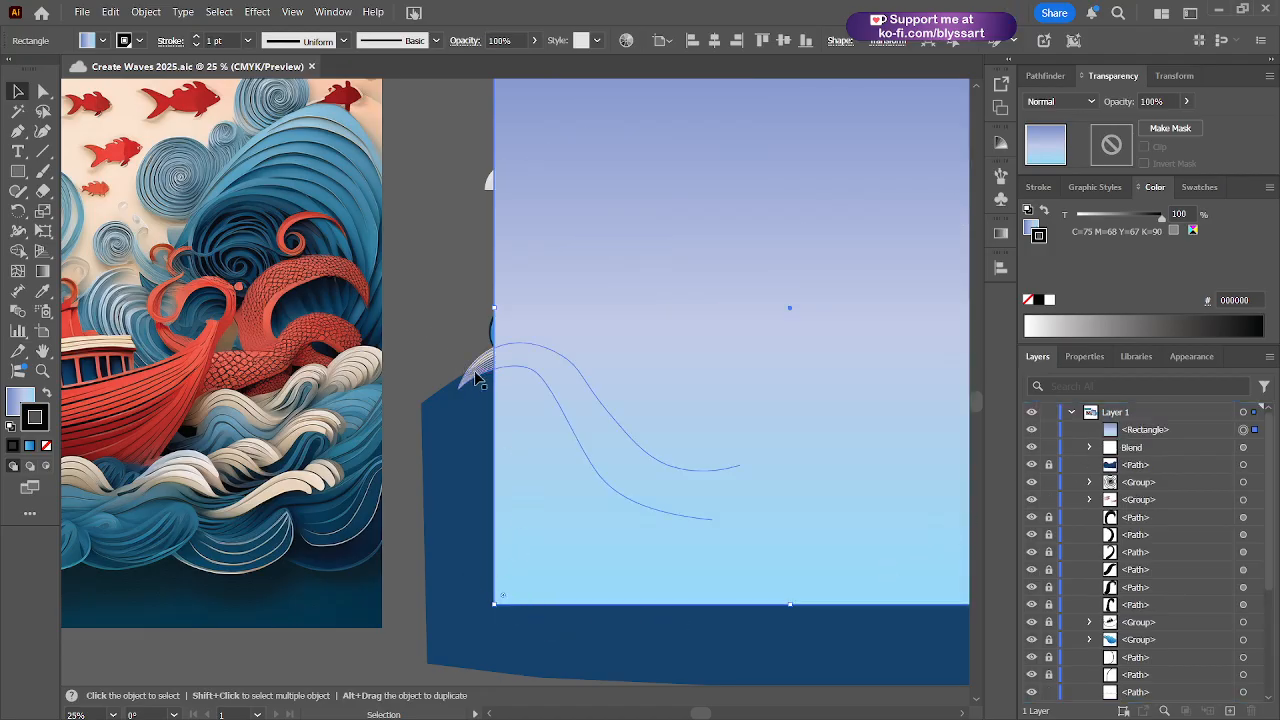
- Move the line blend off the artboard onto the reference picture and deselect it
left_click(473, 381)
left_click_drag(473, 381, 145, 336)
left_click(468, 289)
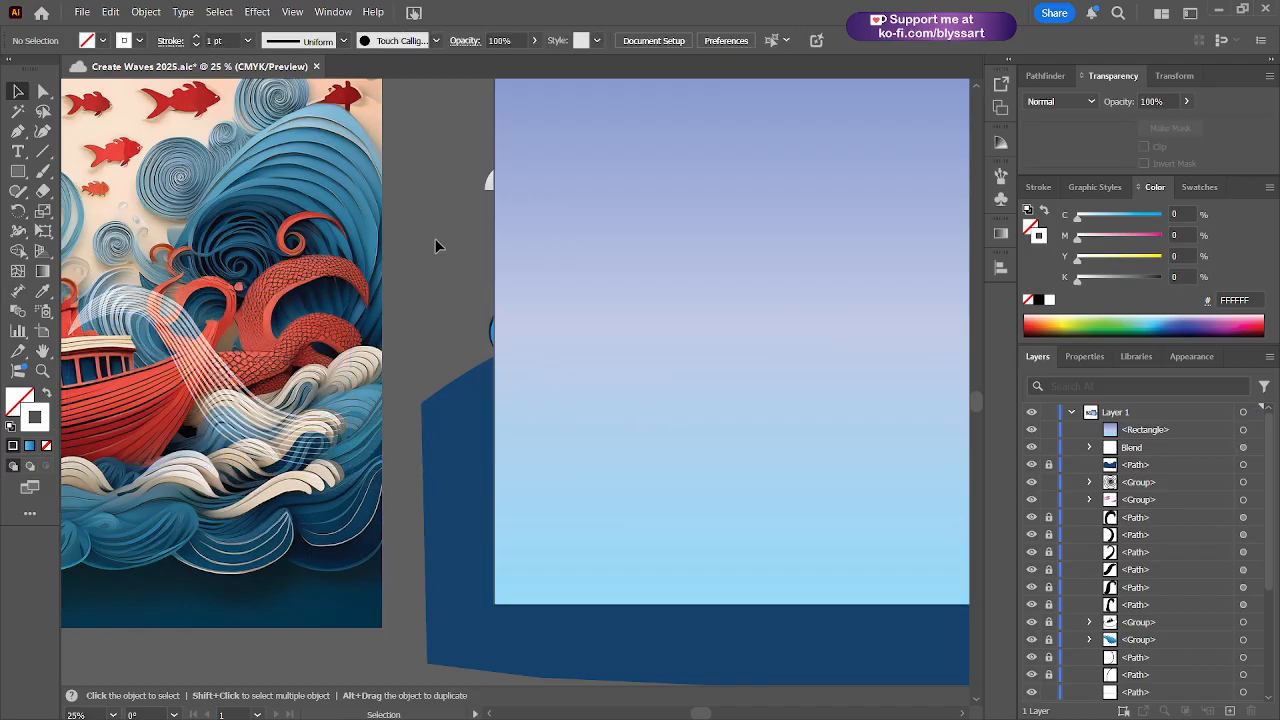
- Select the artwork across the artboard and try to clip it with the sky rectangle as a clipping mask
left_click_drag(435, 246, 286, 331)
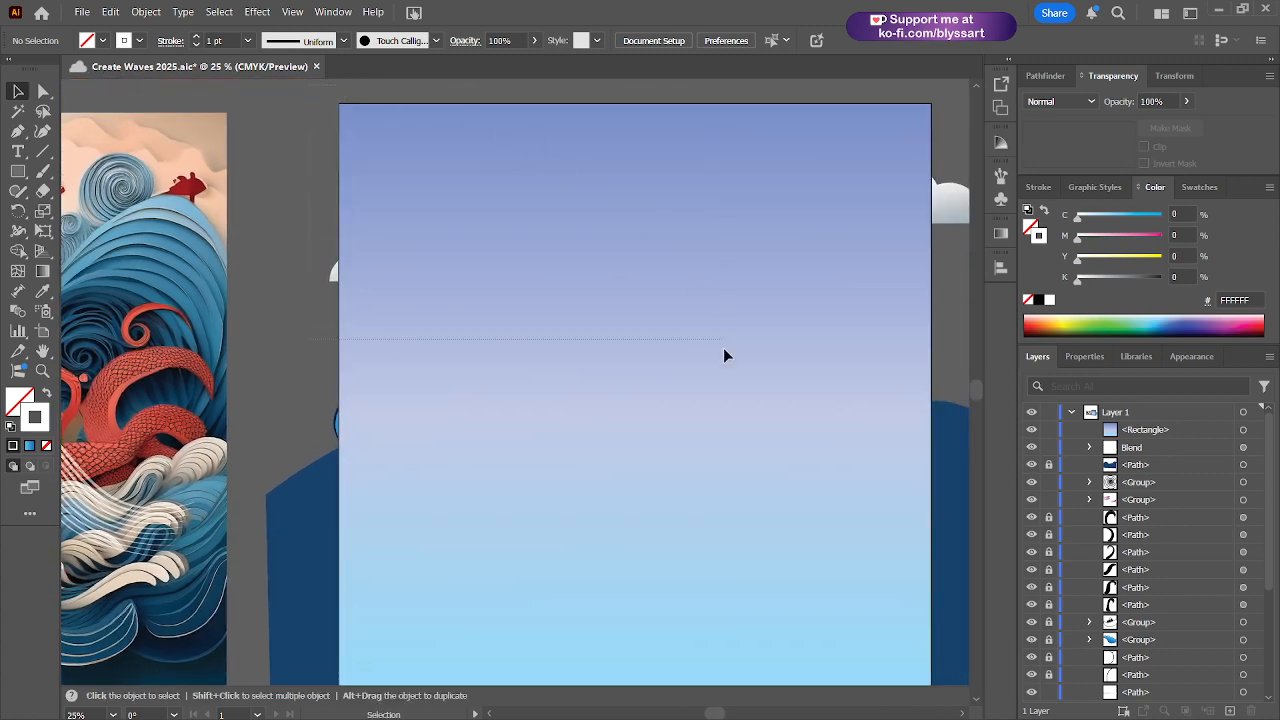
scroll(930, 663, "down", 1)
mouse_move(947, 660)
left_mouse_down()
mouse_move(952, 679)
mouse_move(953, 657)
left_mouse_up()
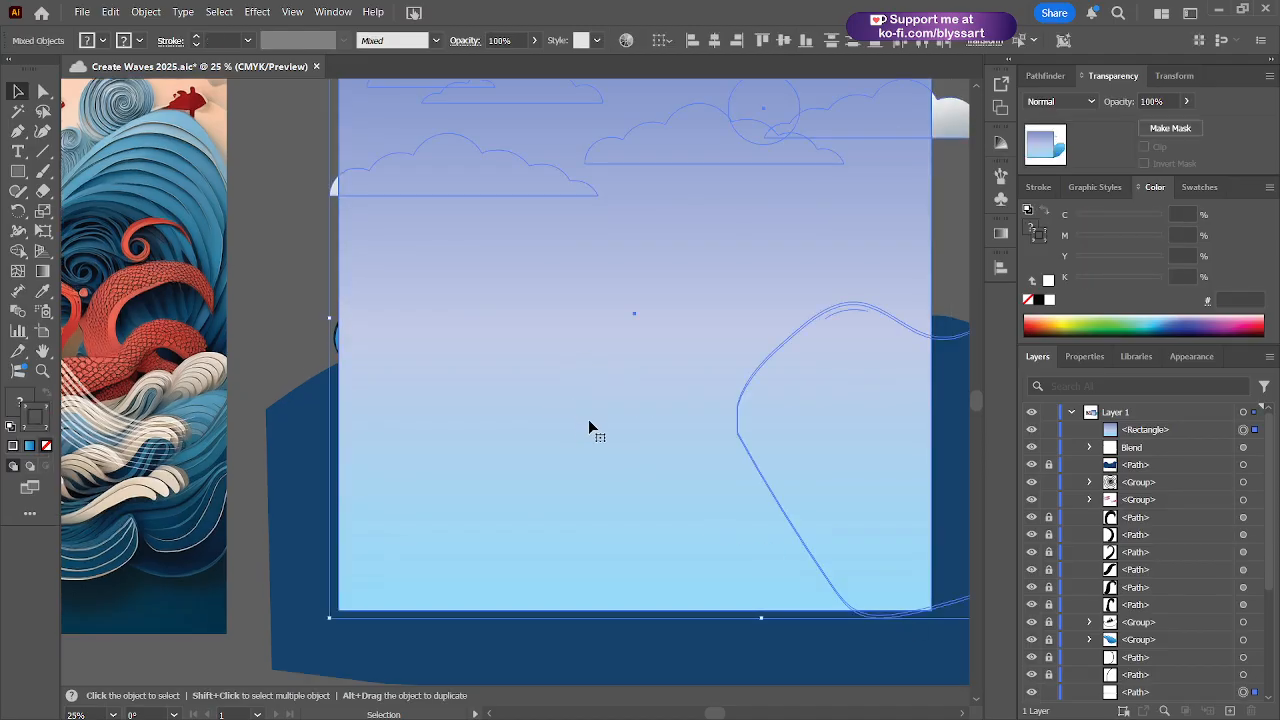
key("ctrl+7")
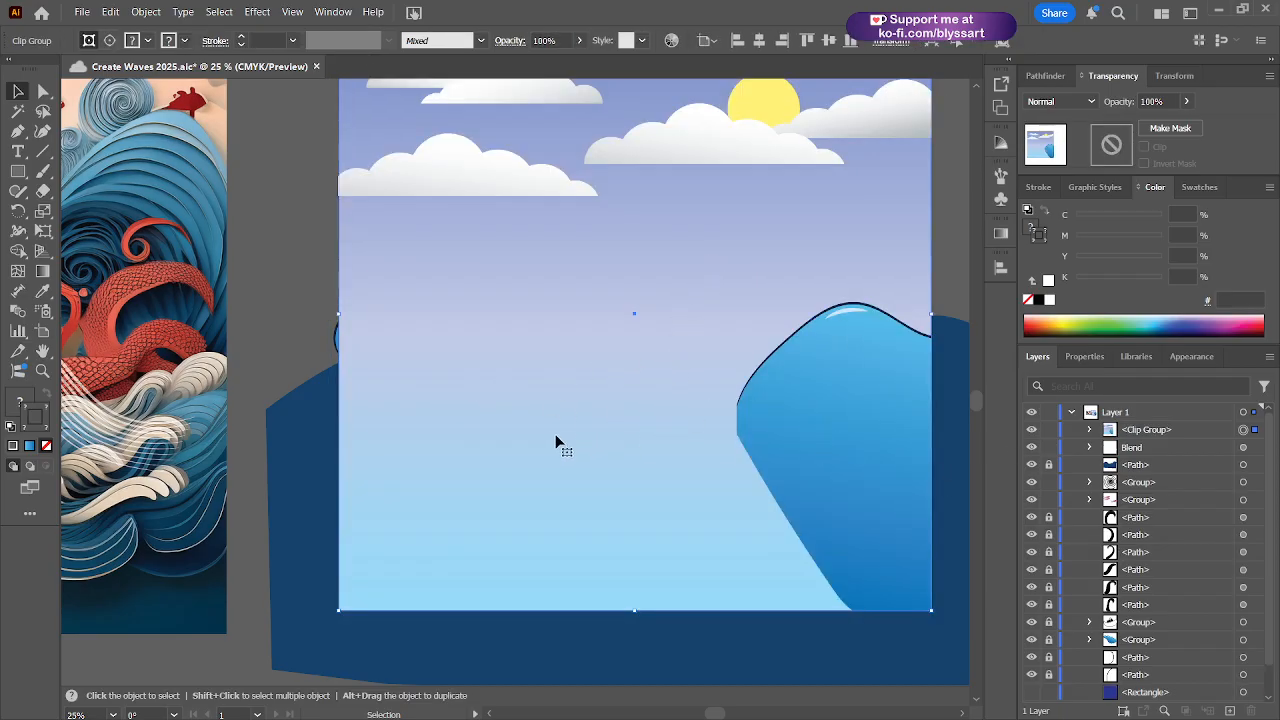
- Undo the clipping mask and unlock the dark wave, tentacle paths and the locked groups and paths below them
key("ctrl+z")
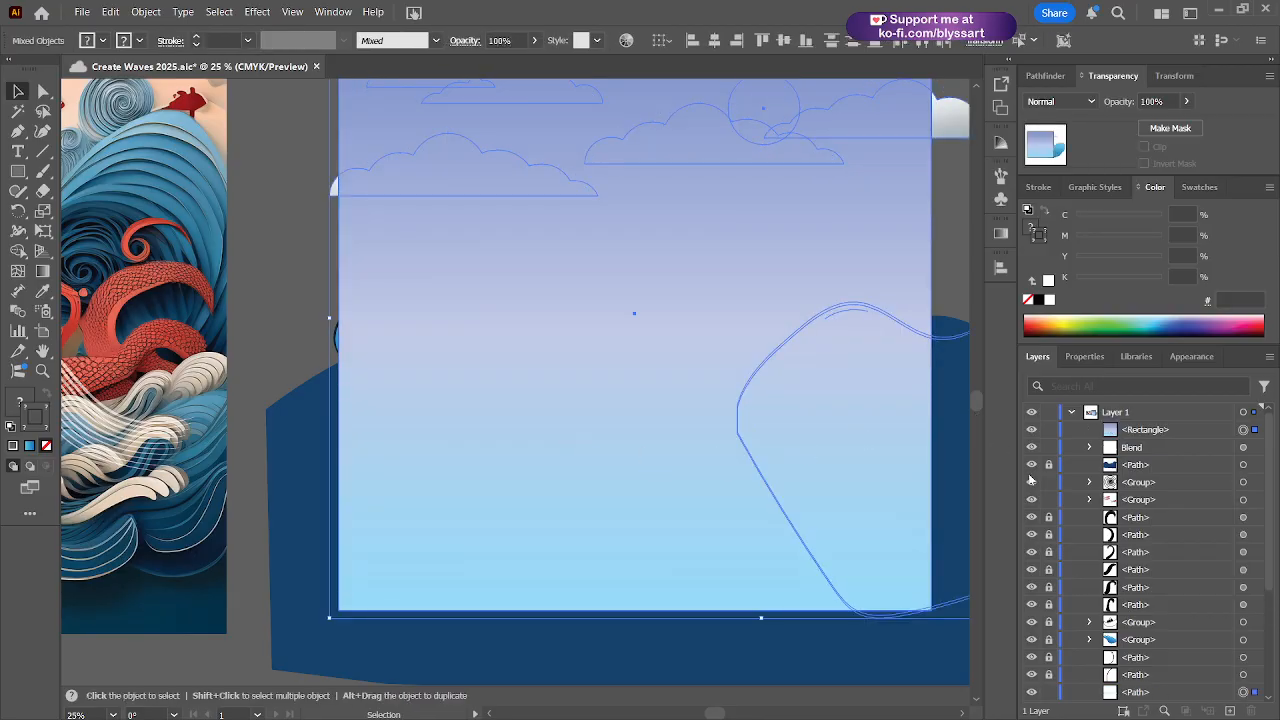
left_click_drag(1049, 517, 1054, 682)
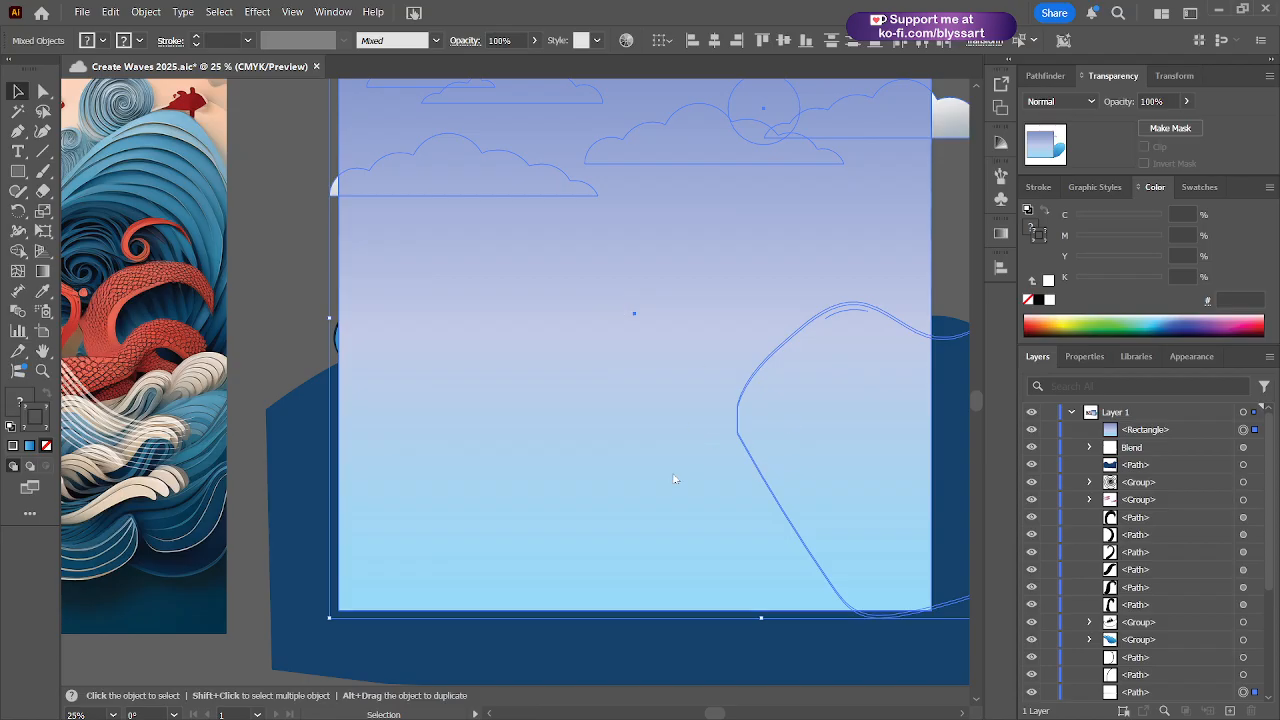
- Try the clipping mask again on the same selection, check the layer stack, and undo the mask
key("ctrl+7")
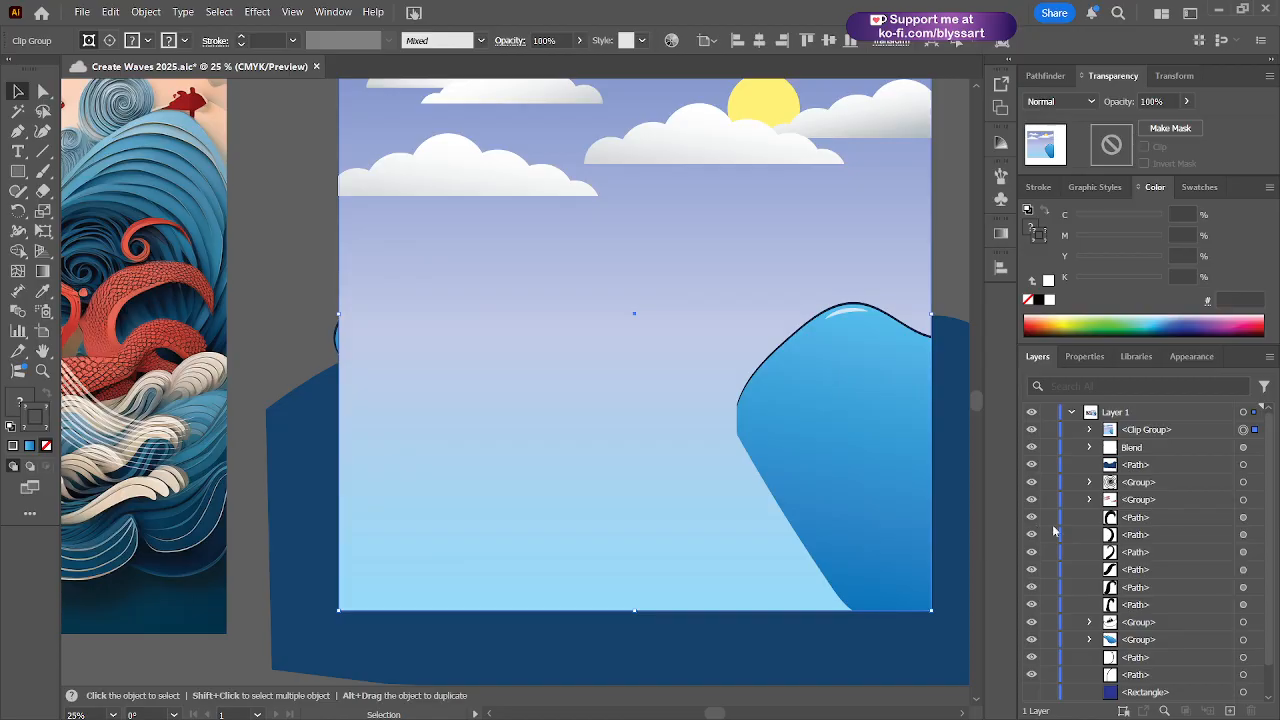
scroll(1063, 540, "down", 1)
scroll(1063, 541, "up", 1)
scroll(1063, 541, "down", 1)
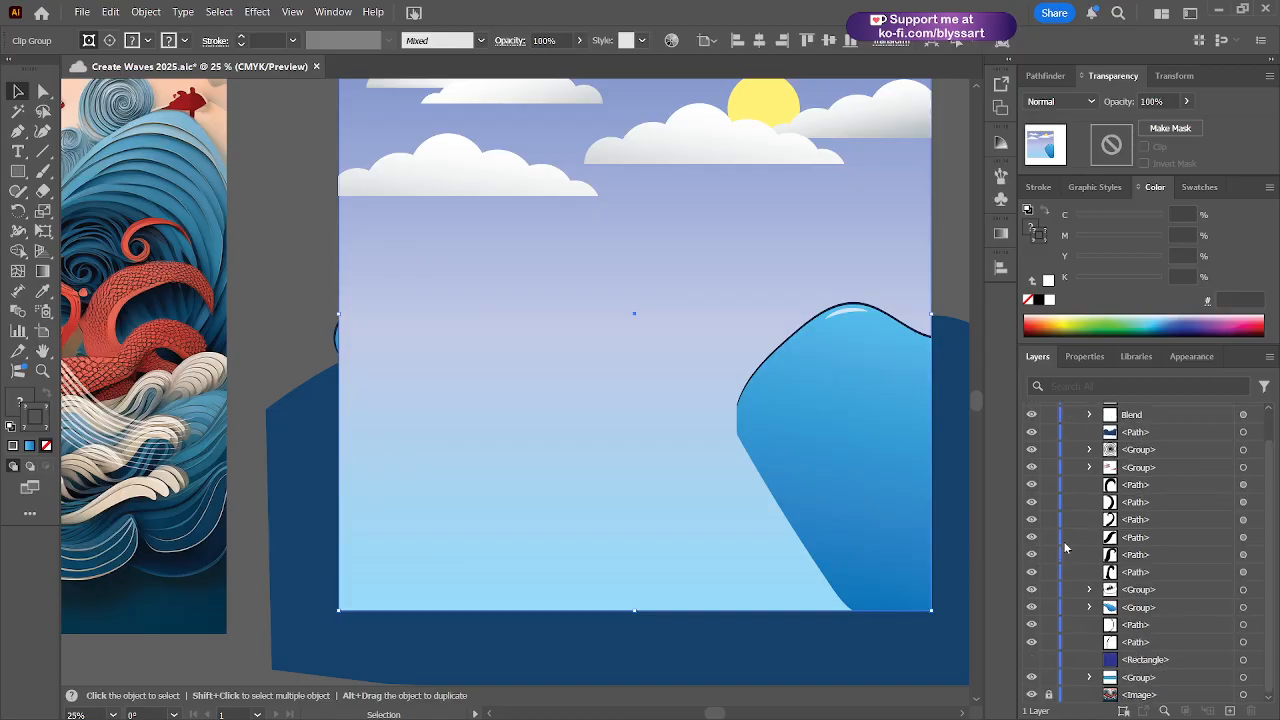
scroll(1065, 545, "up", 1)
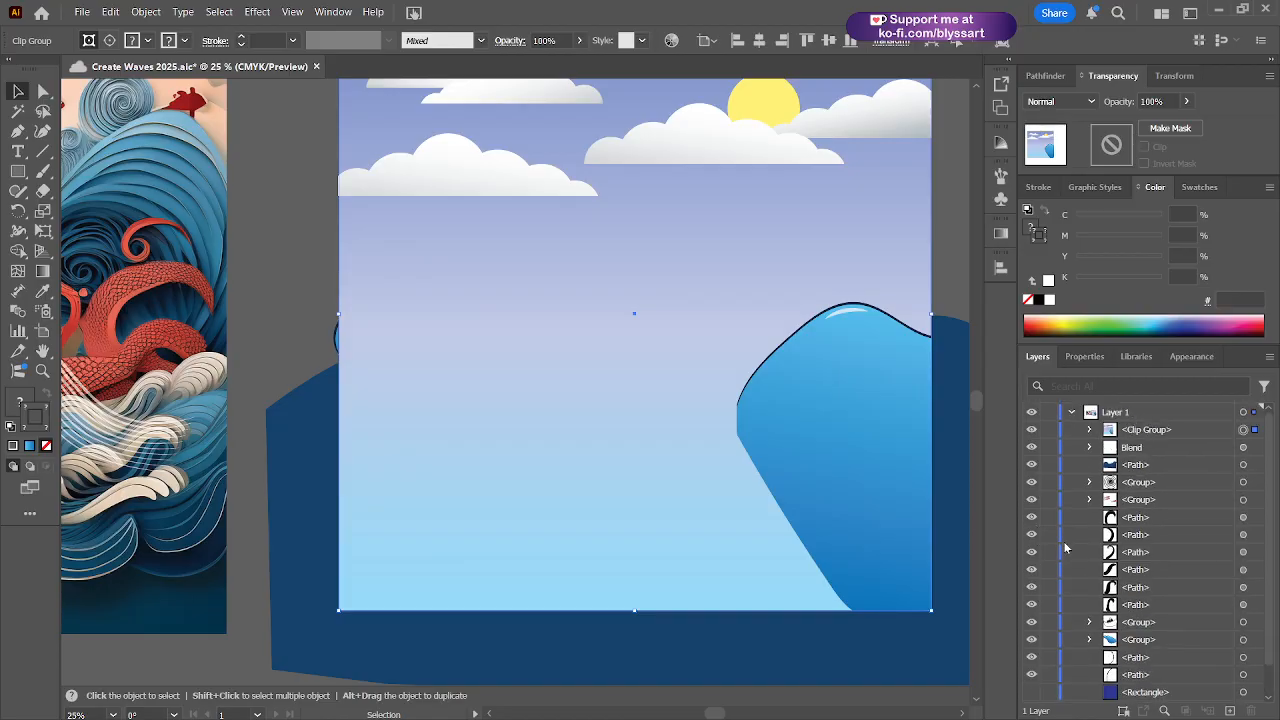
left_click(321, 237)
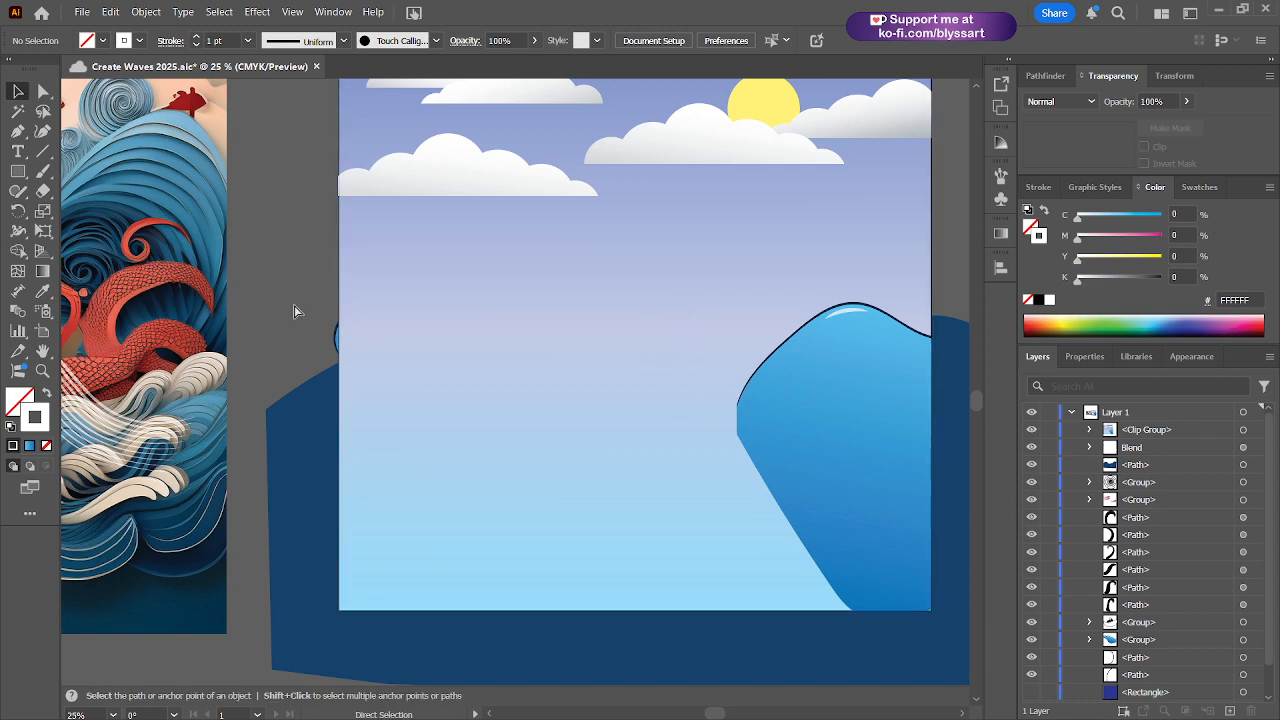
key("ctrl+z")
scroll(310, 226, "down", 2)
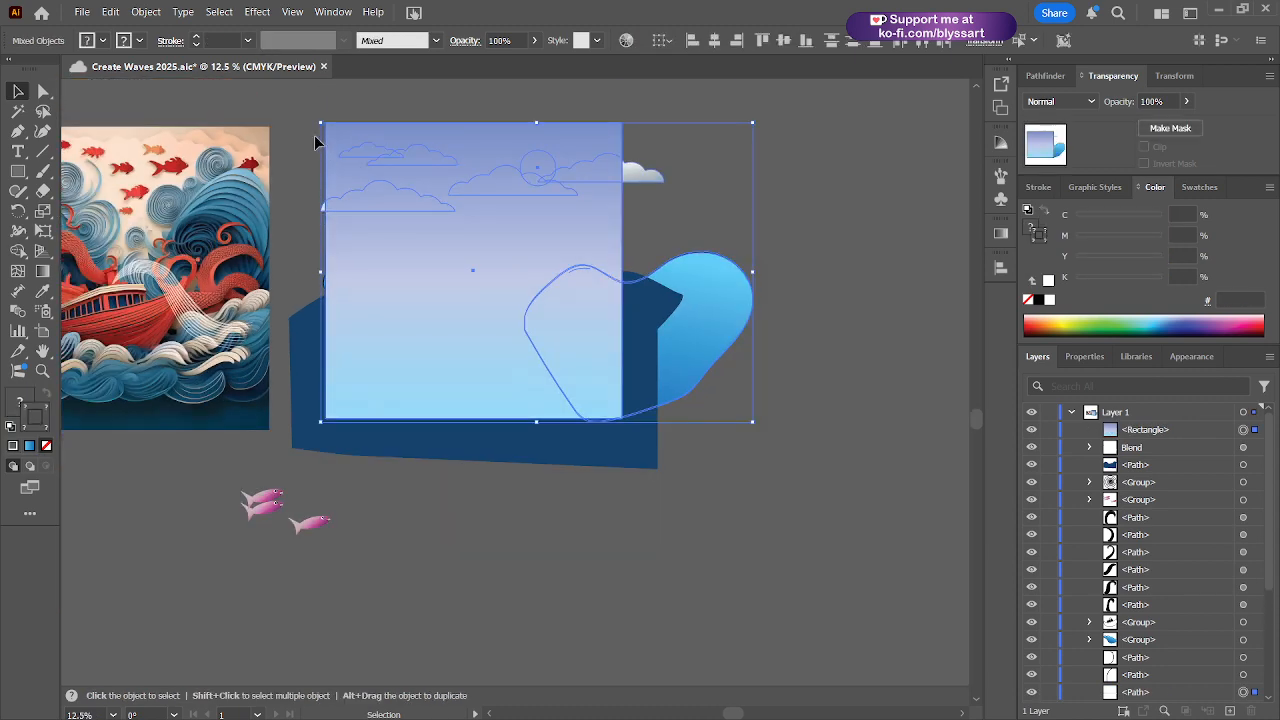
- Select the artwork across the artboard, including the fish, clip it with the sky rectangle as a clipping mask, and deselect it
left_click(293, 114)
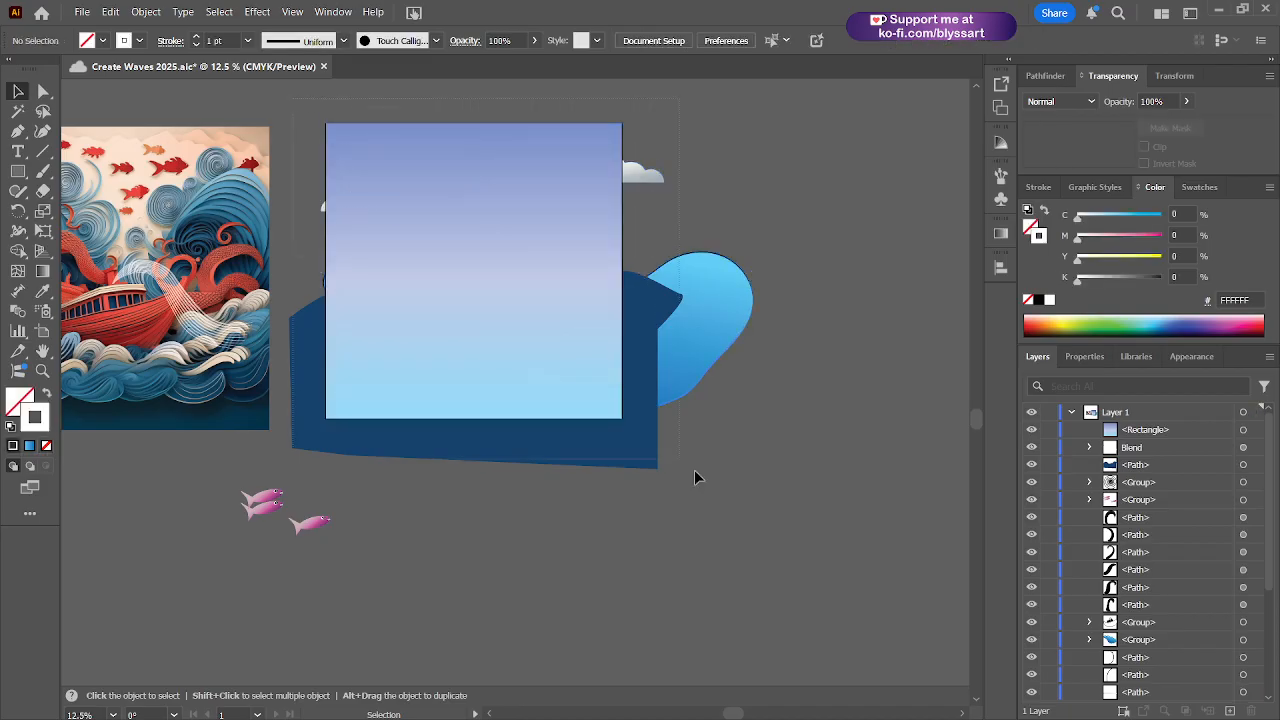
left_click_drag(759, 526, 757, 528)
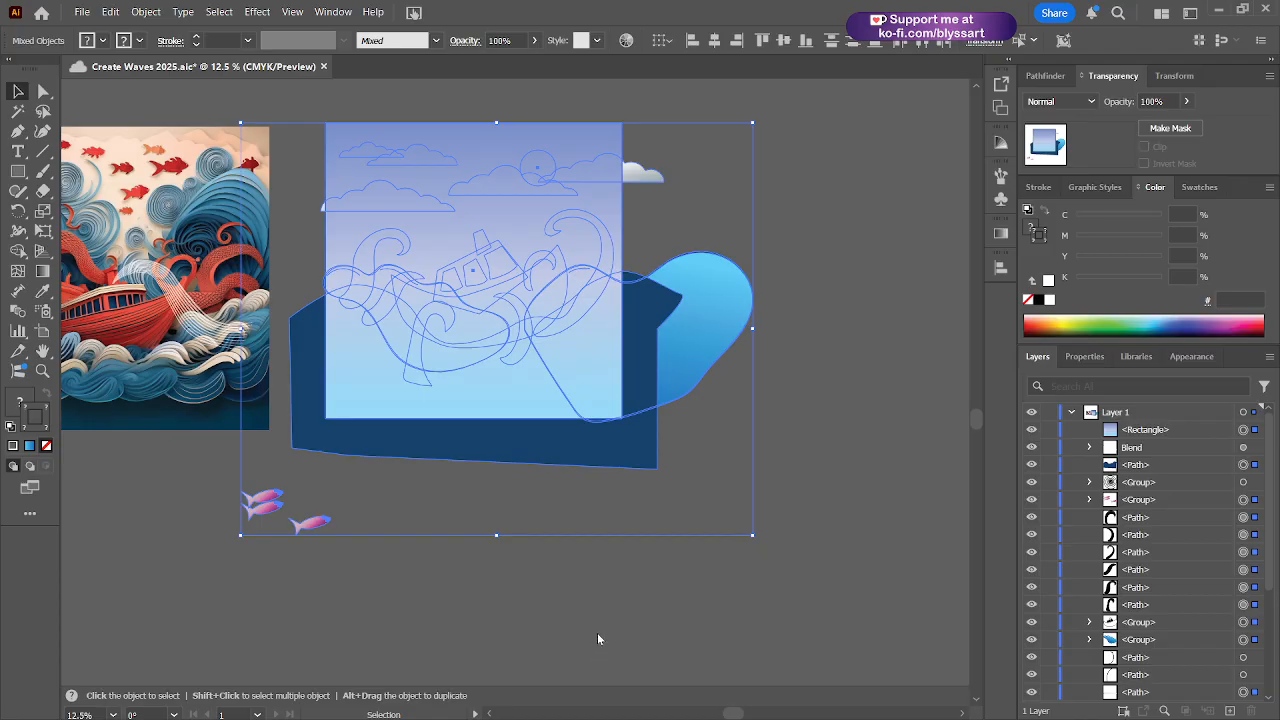
key("ctrl+7")
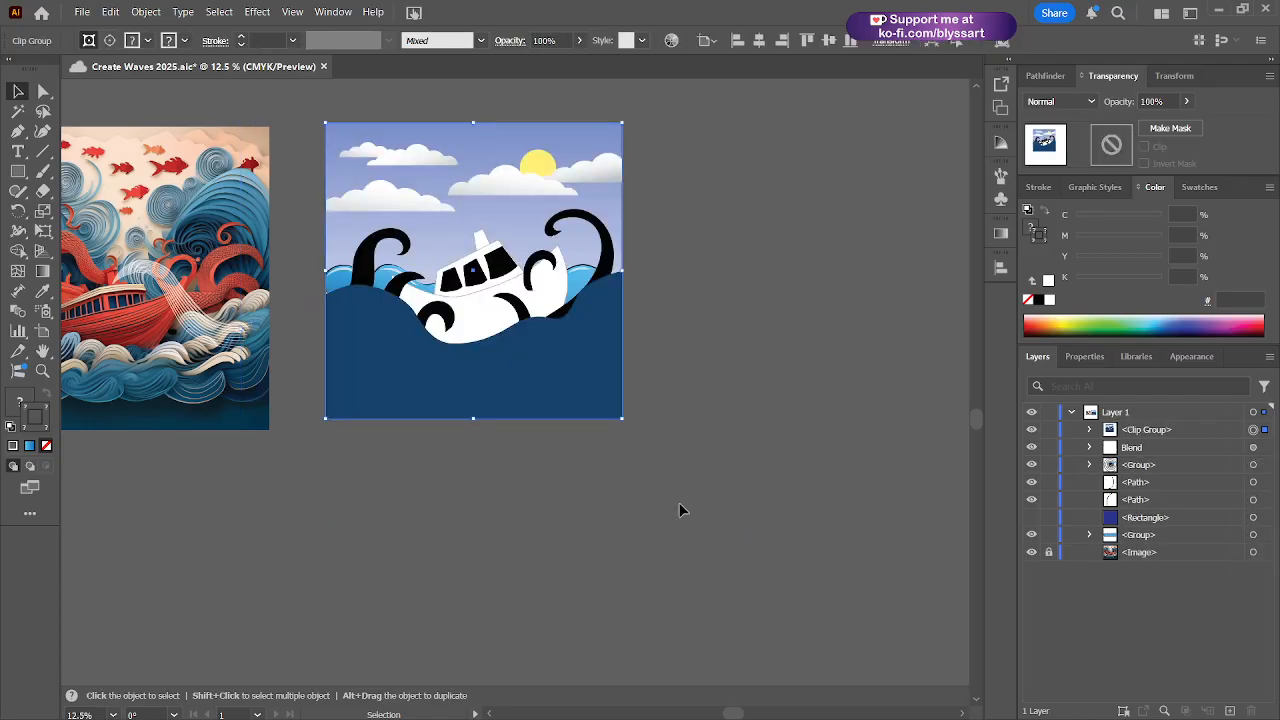
left_click(739, 415)
- Bring the white line blend above the clip group in the stack and place it on the dark wave beside the boat
left_click_drag(219, 334, 326, 409)
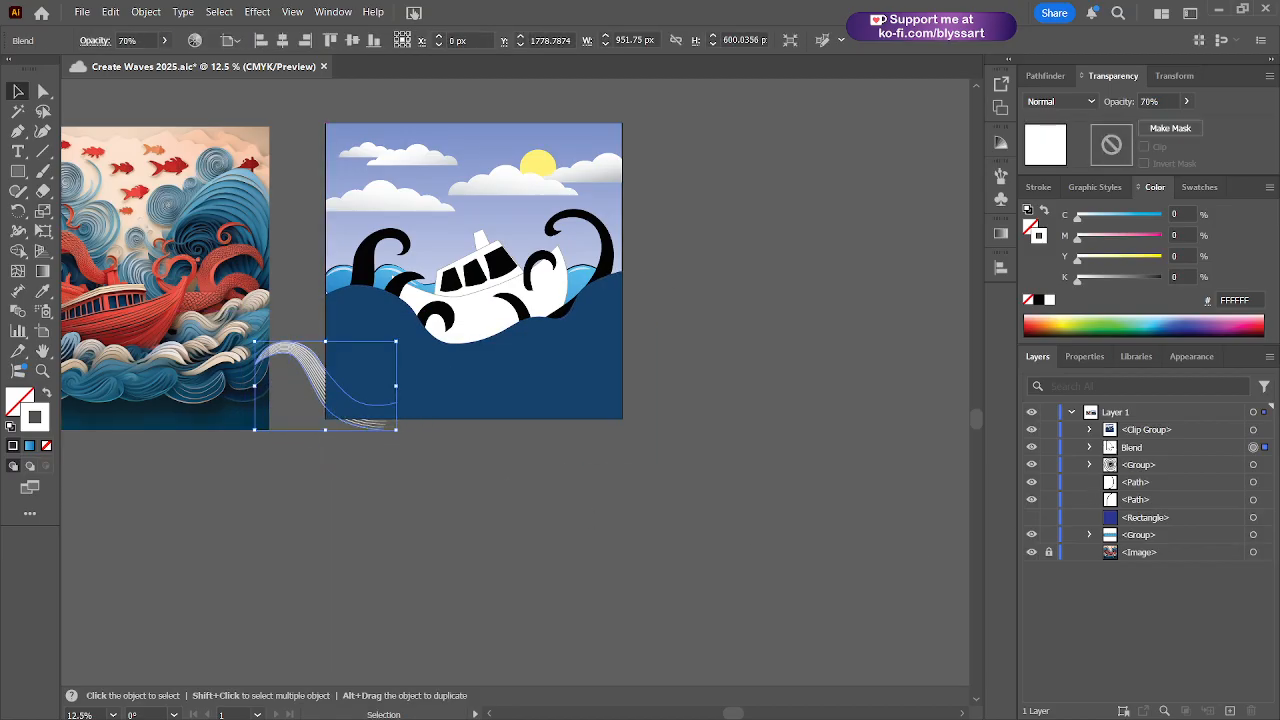
left_click_drag(1128, 452, 1138, 424)
left_click_drag(303, 352, 367, 342)
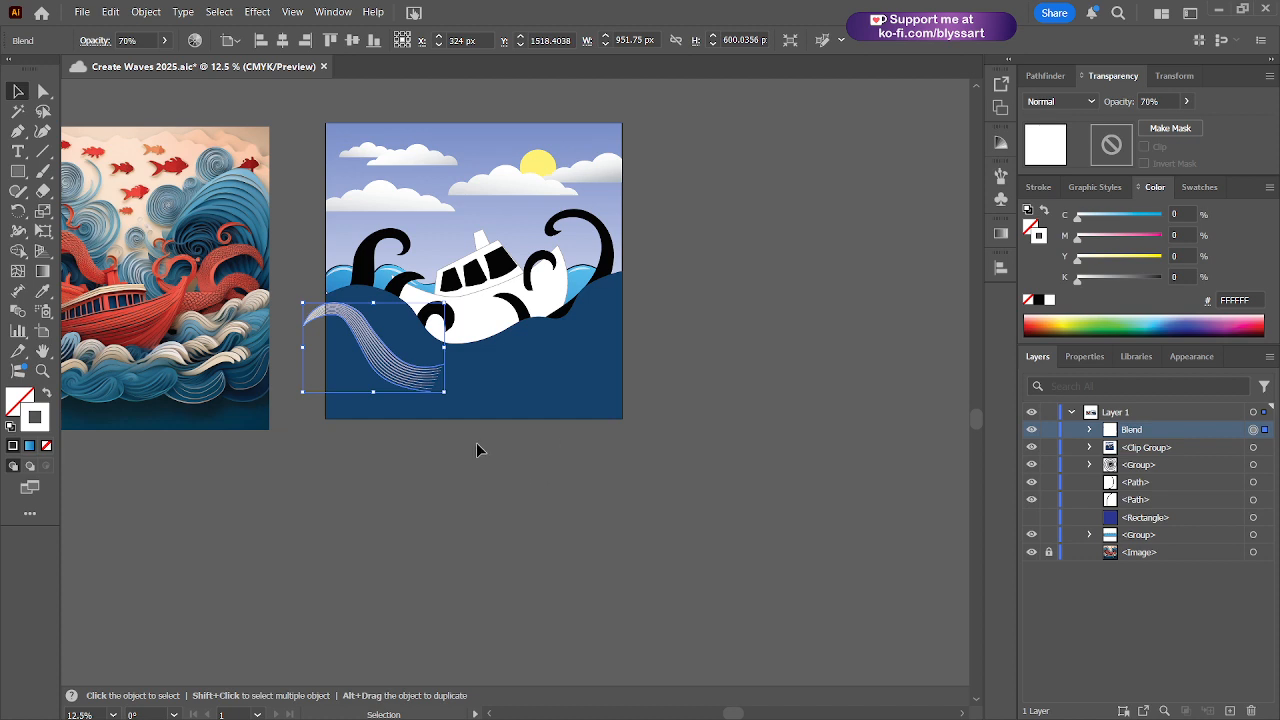
left_click_drag(444, 553, 633, 604)
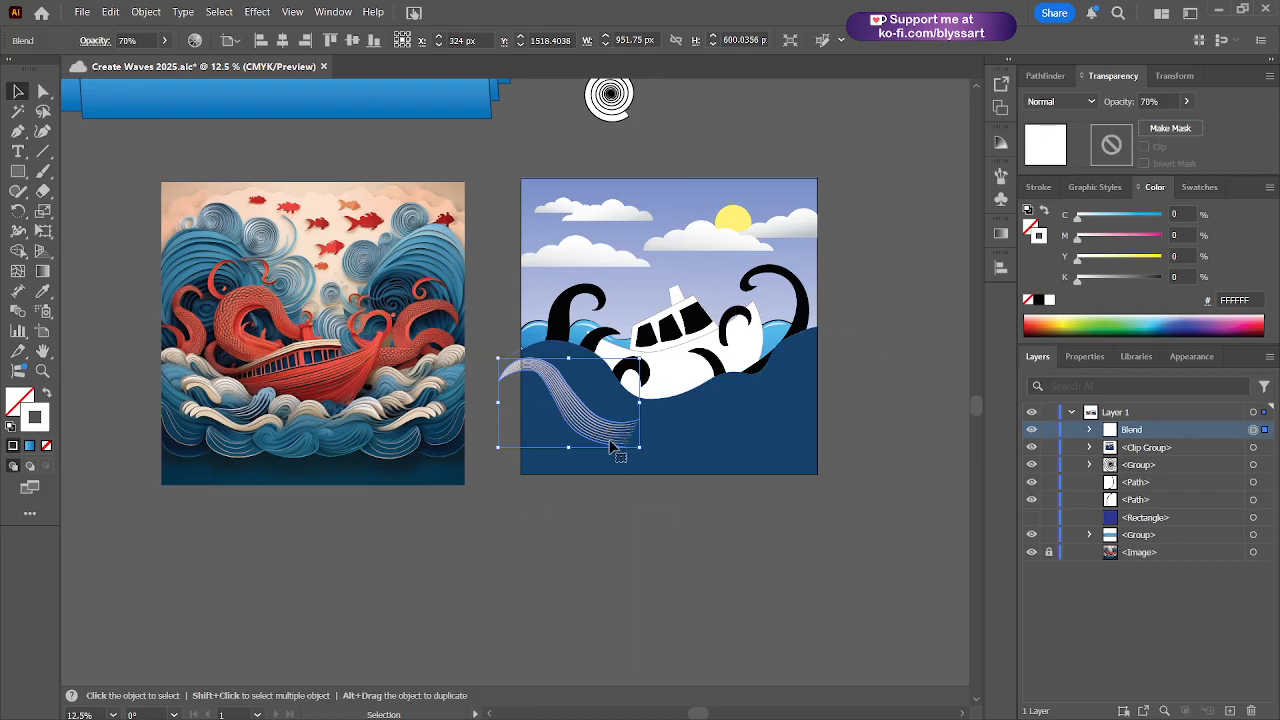
mouse_move(602, 436)
left_mouse_down()
mouse_move(607, 426)
mouse_move(563, 423)
mouse_move(606, 423)
mouse_move(571, 396)
mouse_move(596, 414)
left_mouse_up()
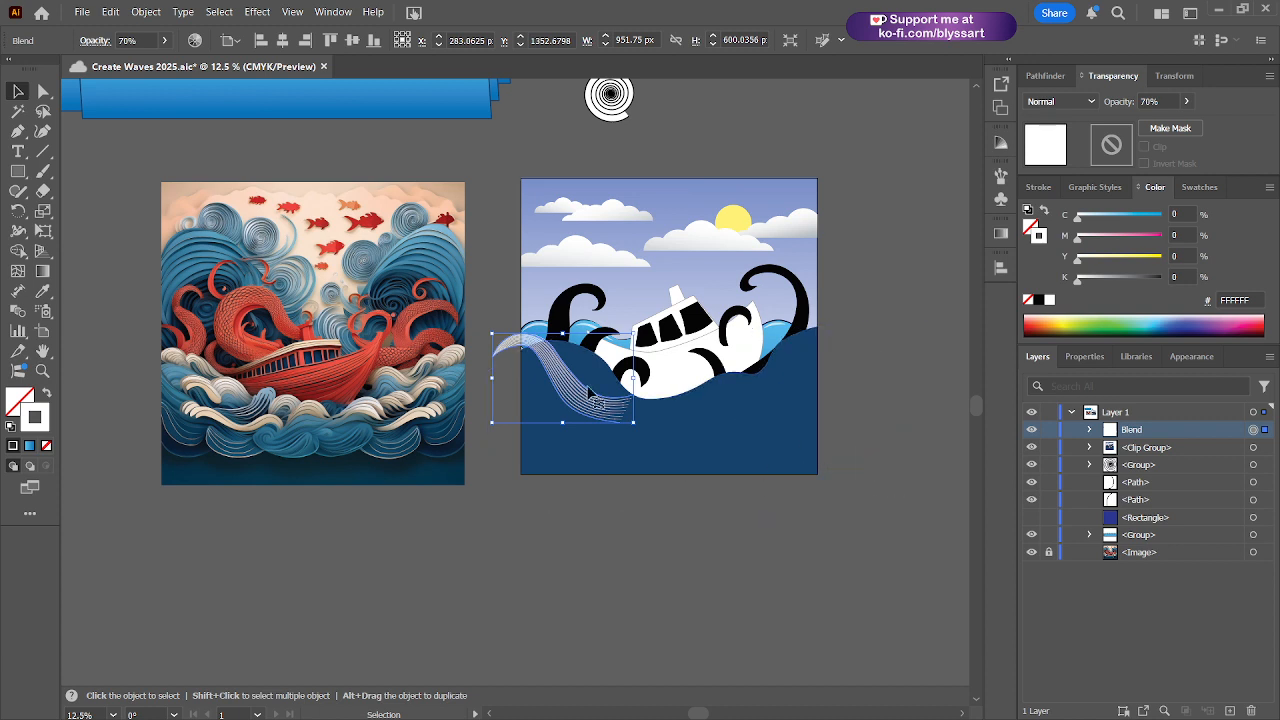
left_click_drag(585, 400, 655, 445)
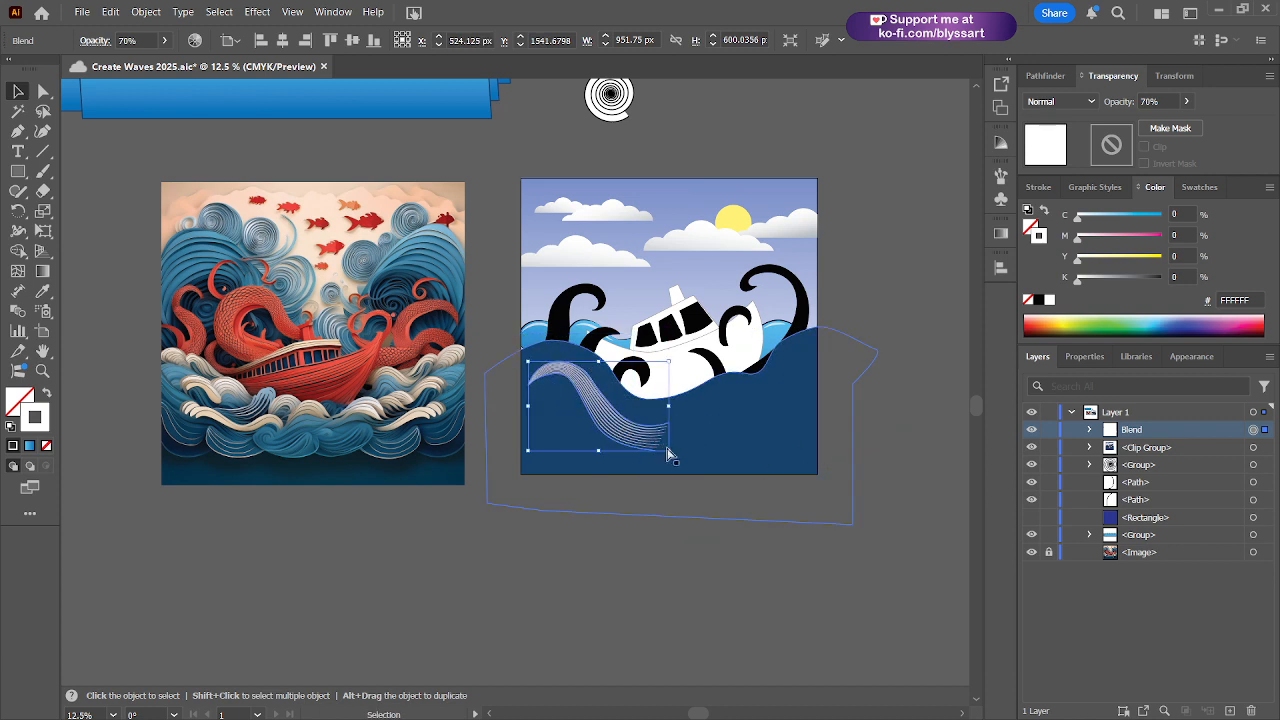
- Undo the repositioning of the line blend and its move above the clip group
key("a")
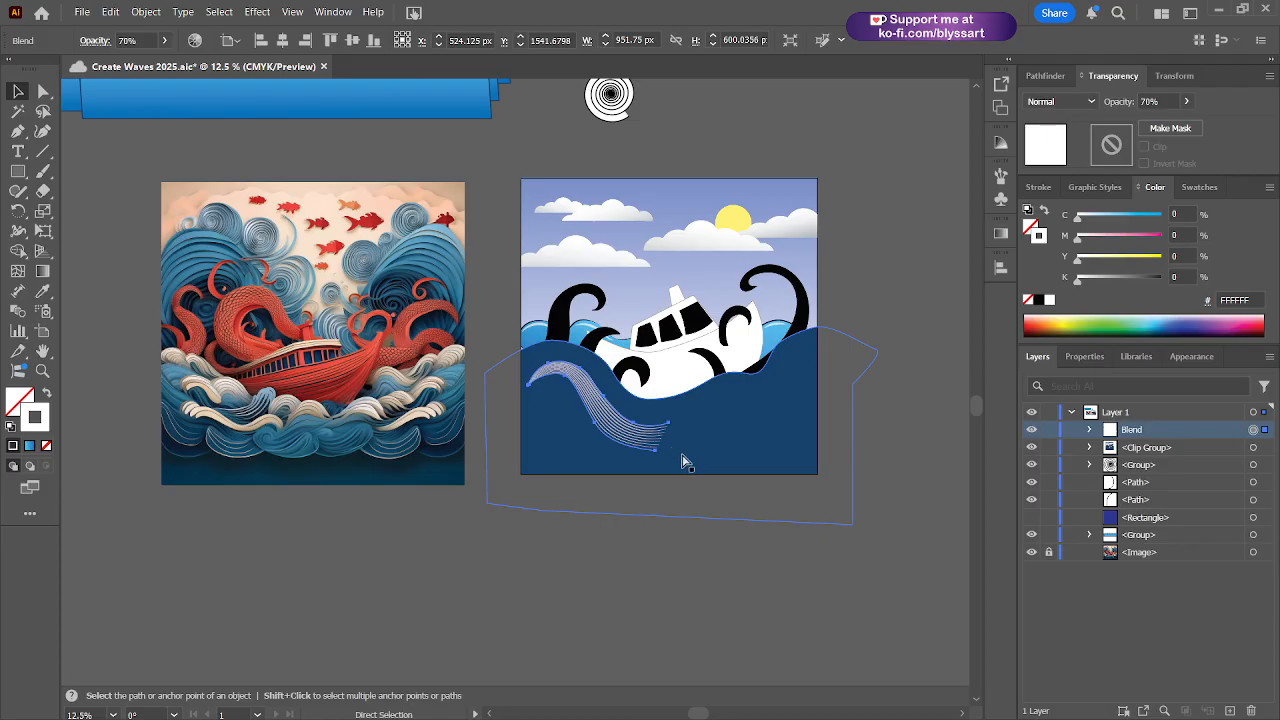
key("ctrl+z")
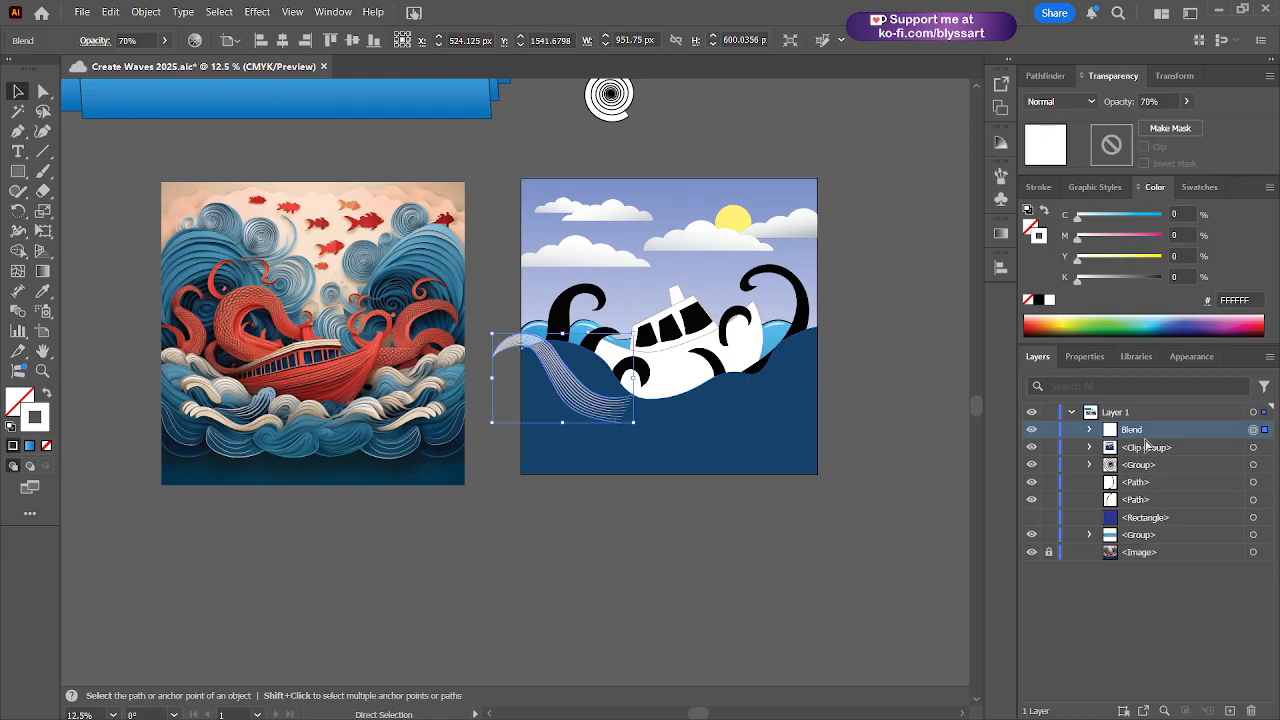
key("ctrl+z")
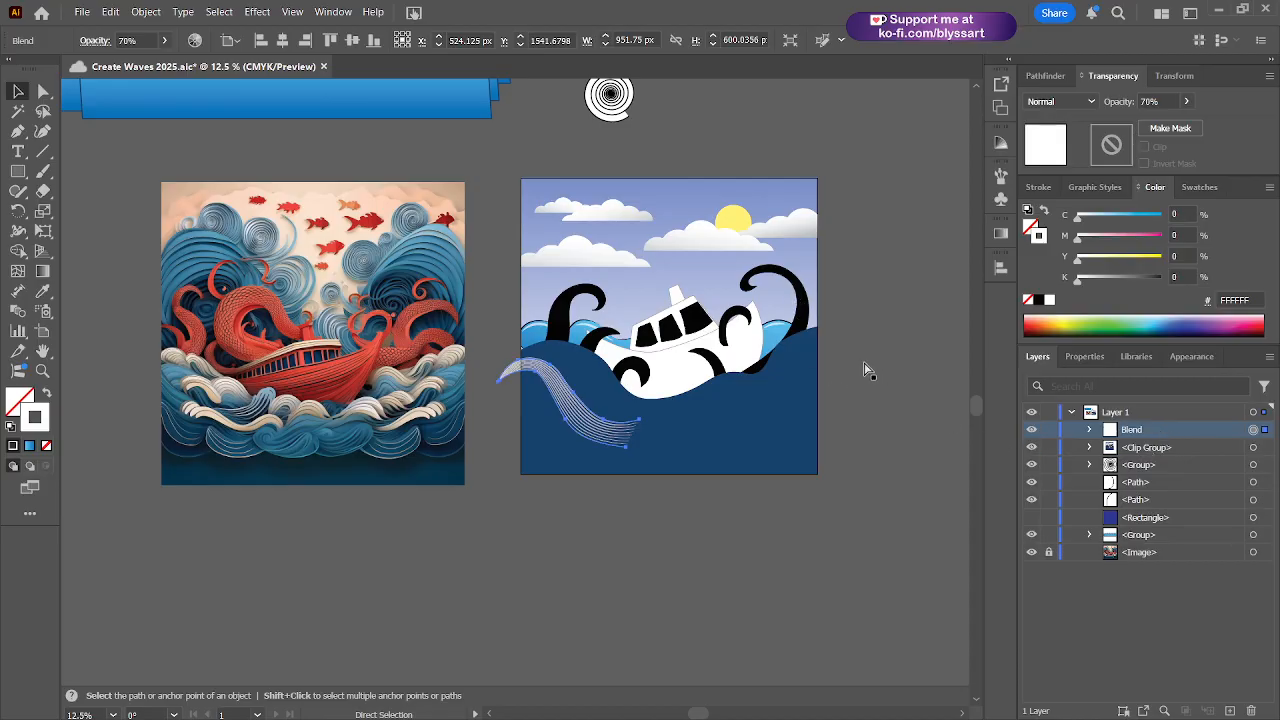
key("shift+Left")
key("shift+Left")
key("shift+Left")
key("shift+Left")
key("shift+Left")
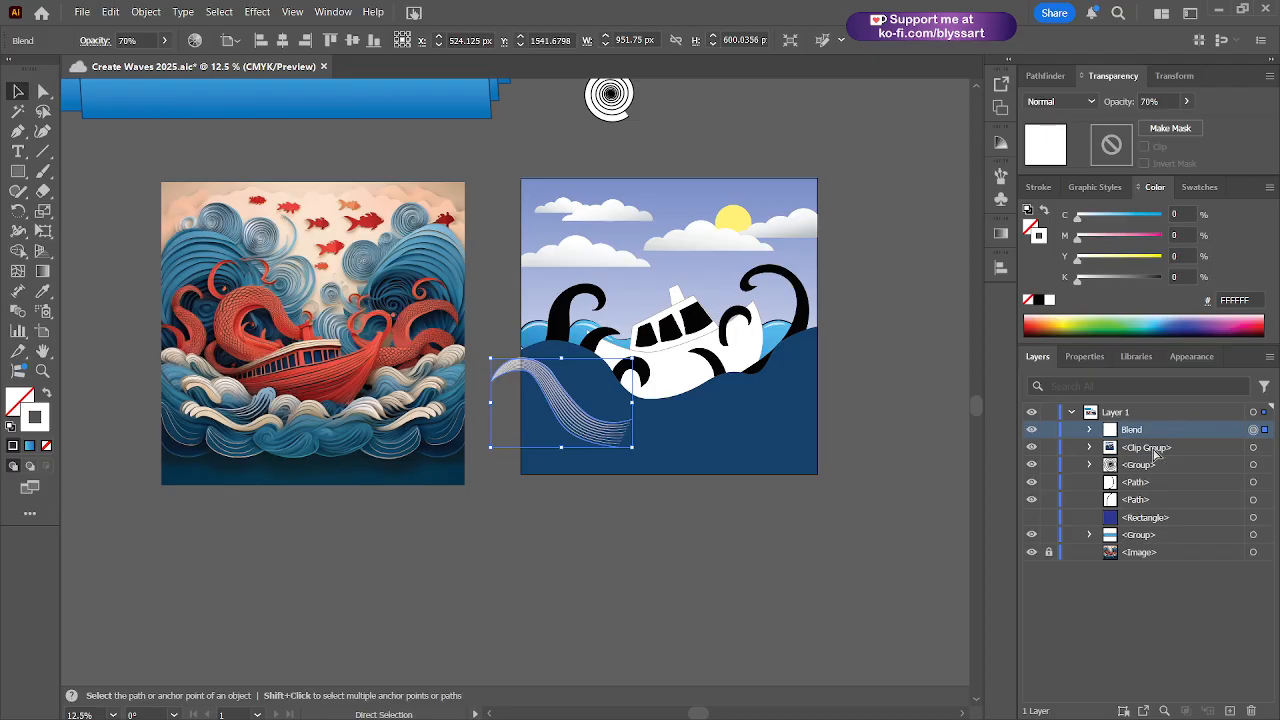
key("ctrl+z")
key("ctrl+z")
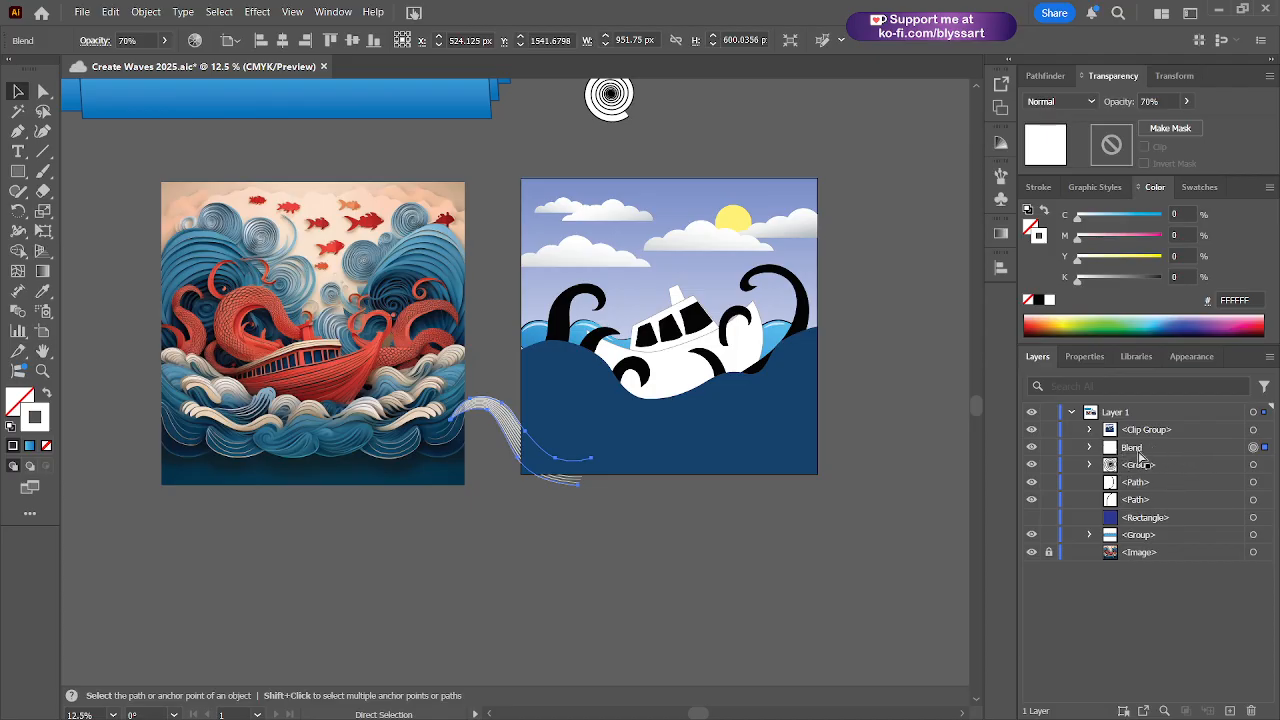
- Undo back past the clipping mask, the unlocking, the raised sky rectangle and the line blend's opacity change
key("ctrl+z")
key("ctrl+z")
key("ctrl+z")
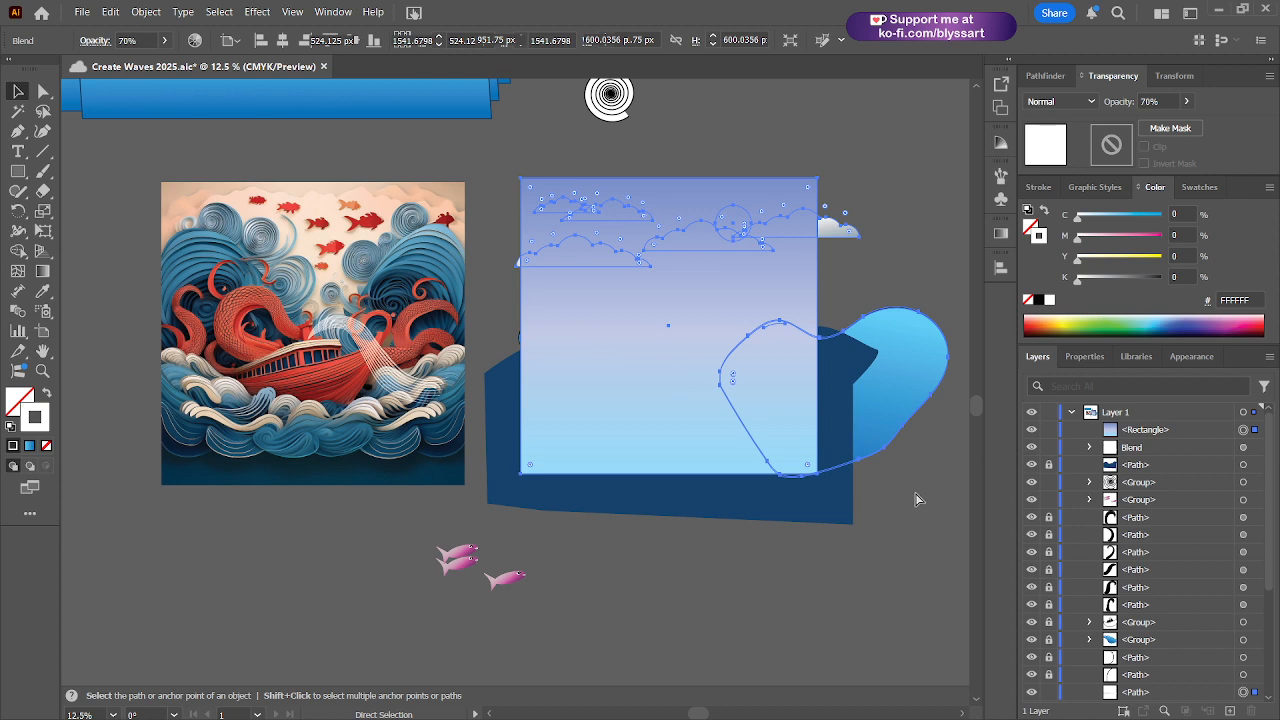
key("ctrl+z")
key("ctrl+z")
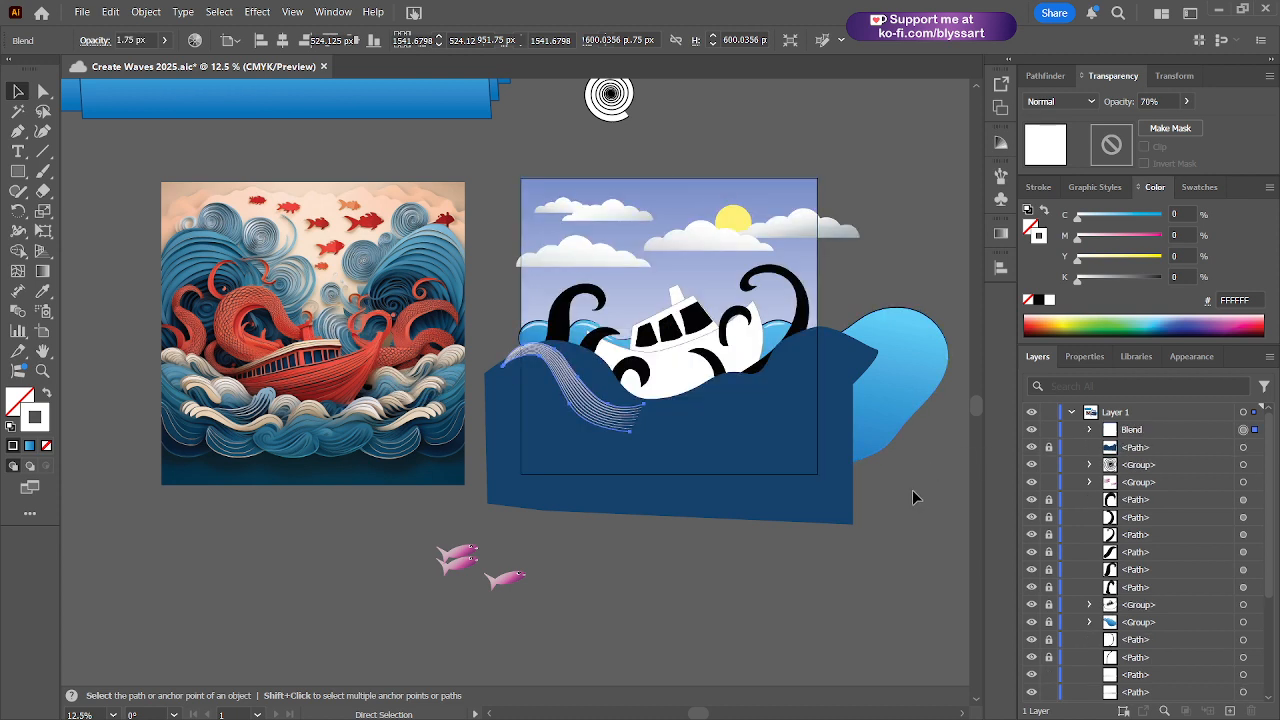
key("ctrl+z")
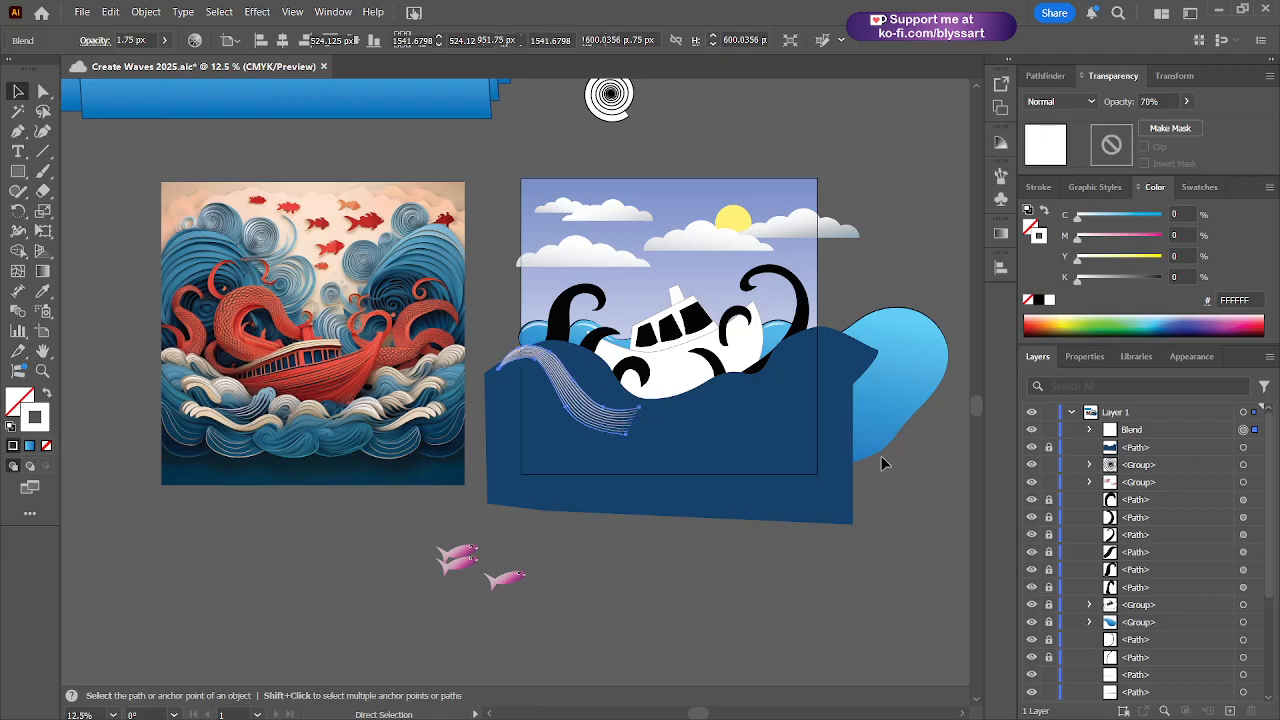
key("z")
left_click(866, 358)
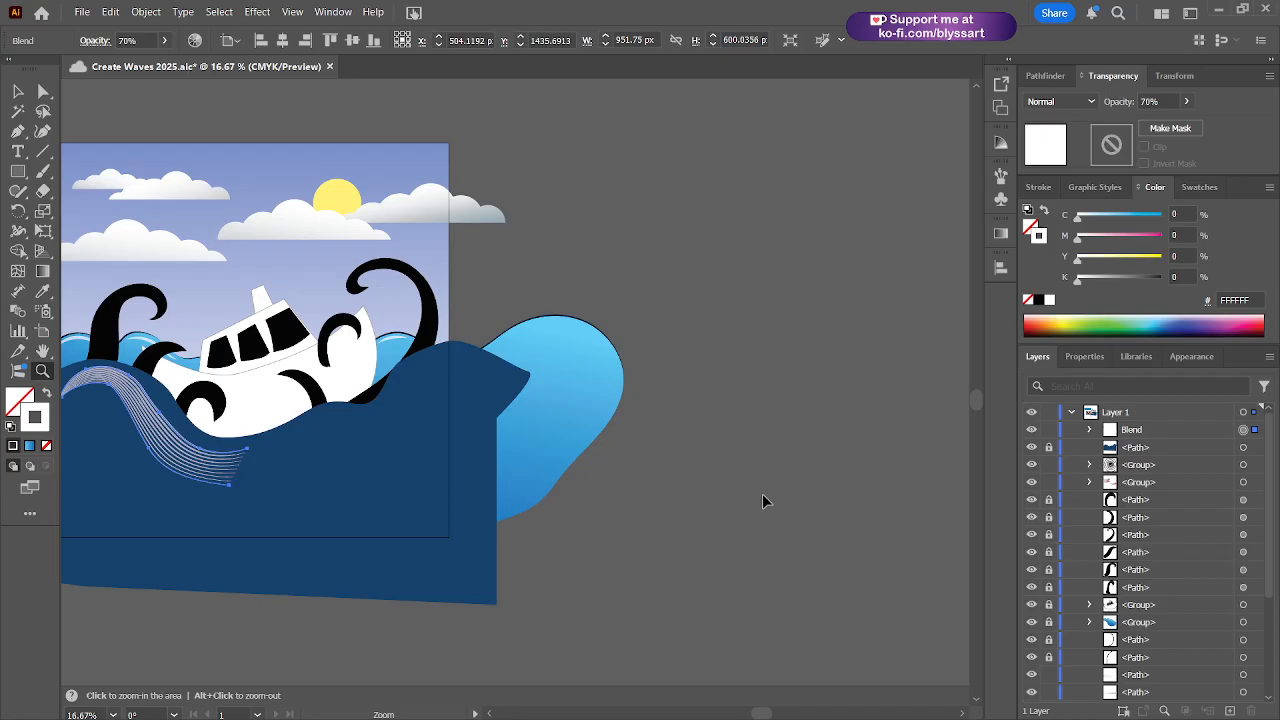
key("ctrl+z")
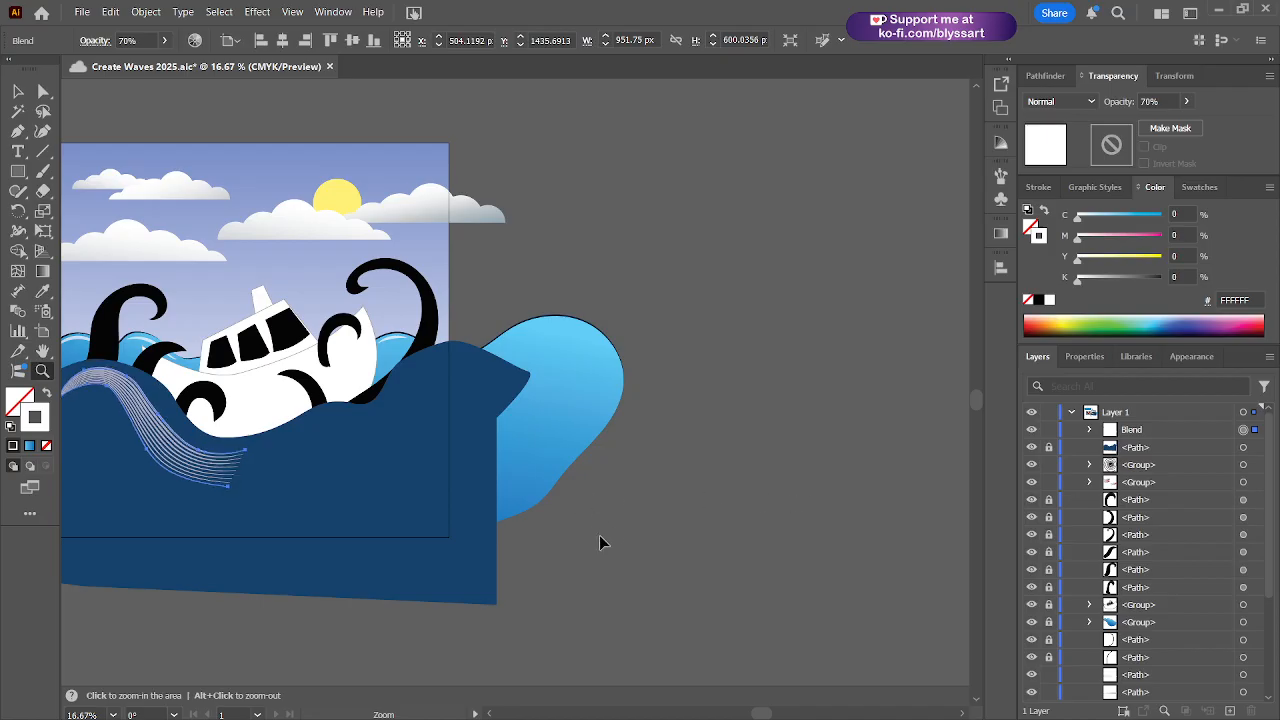
key("ctrl+z")
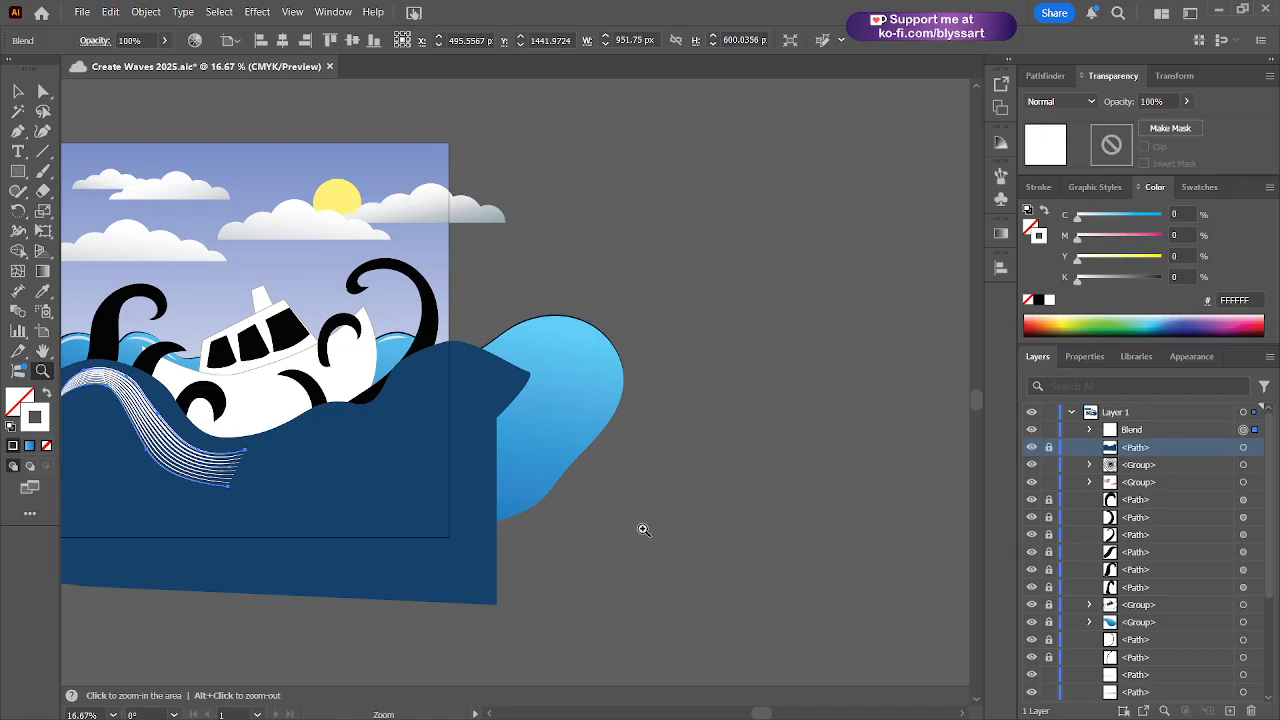
- Shift the line blend slightly on the dark wave's crest and stretch it to a width of about 1040 px
left_click_drag(643, 529, 912, 495)
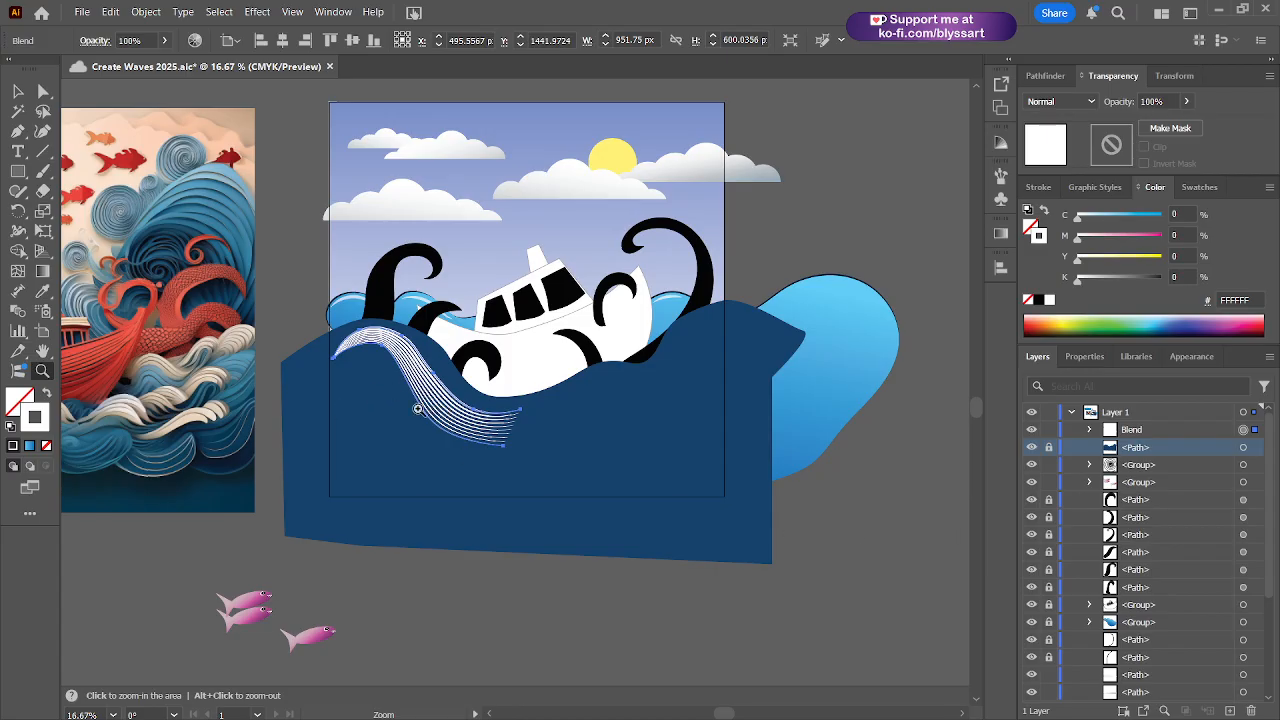
left_click(12, 93)
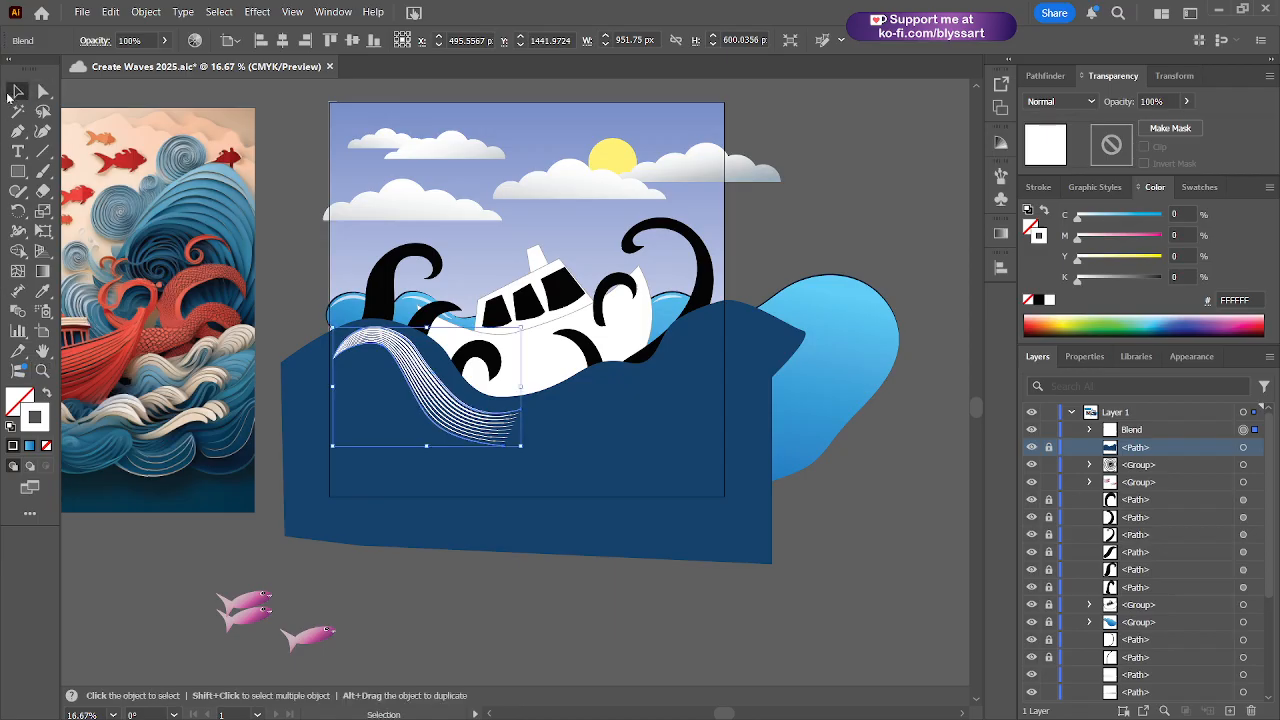
left_click(293, 252)
mouse_move(437, 393)
left_mouse_down()
mouse_move(422, 393)
mouse_move(432, 398)
left_mouse_up()
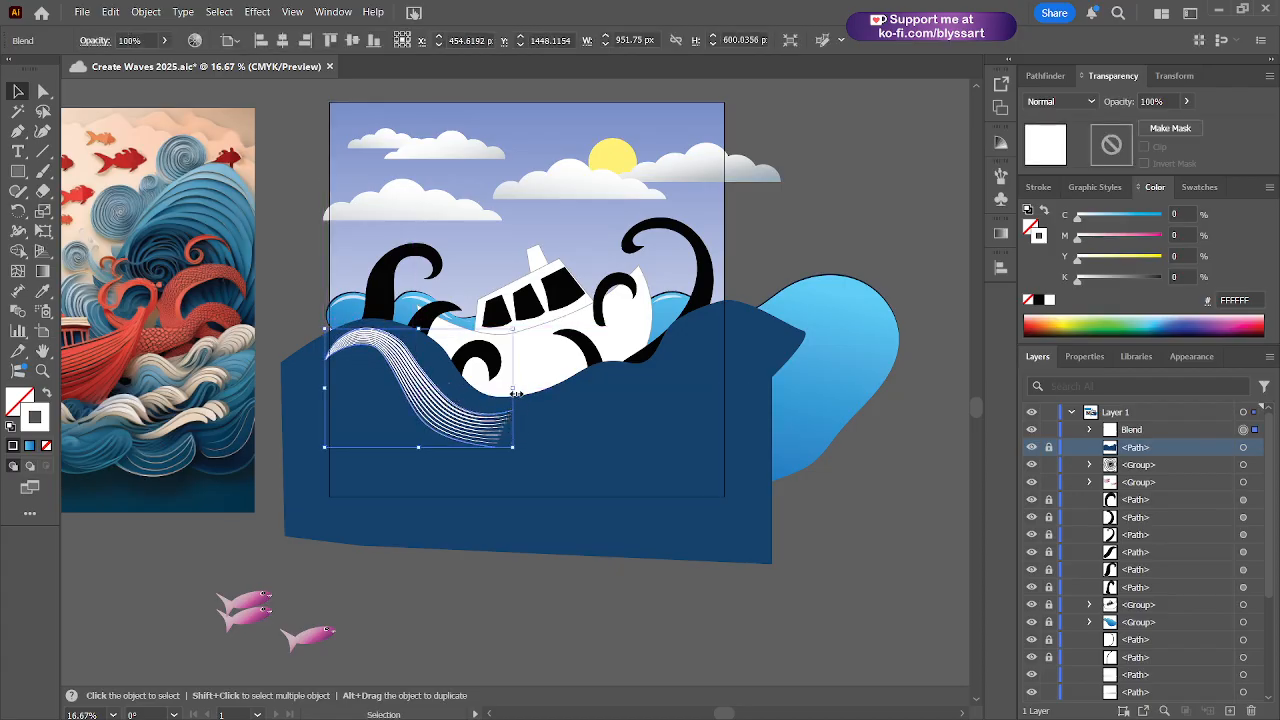
left_click_drag(515, 389, 539, 393)
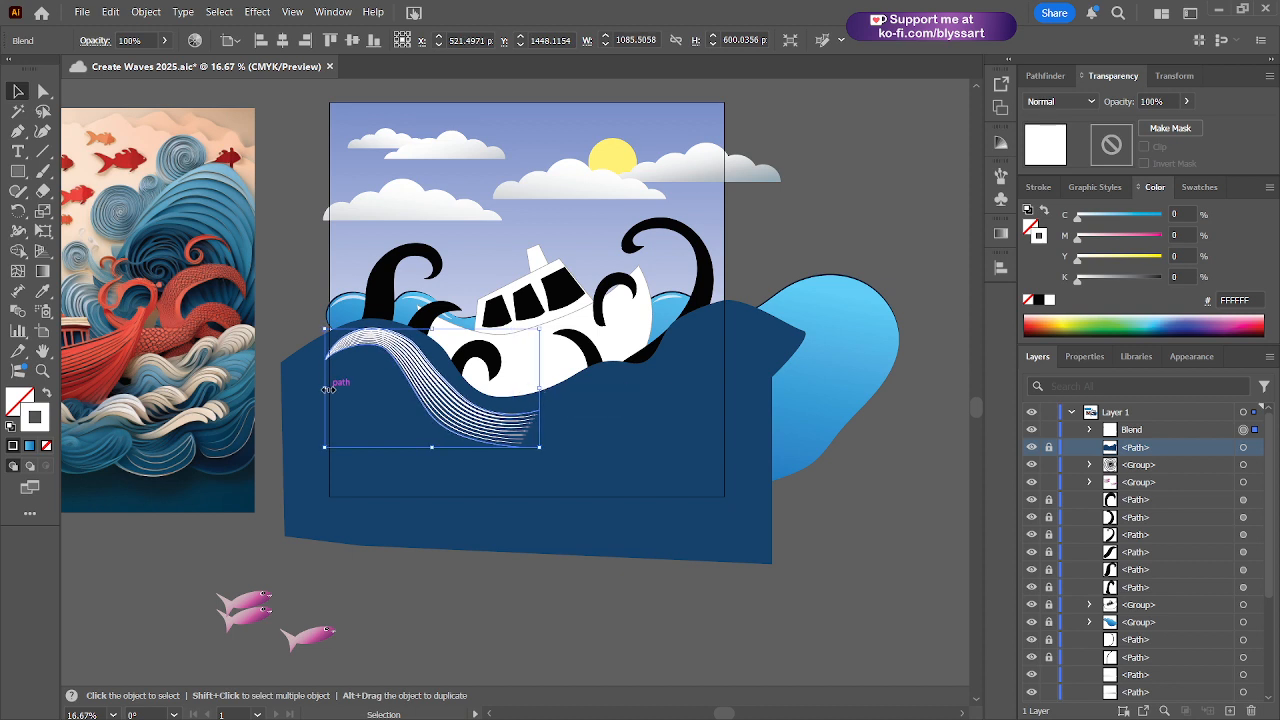
left_click_drag(326, 388, 336, 383)
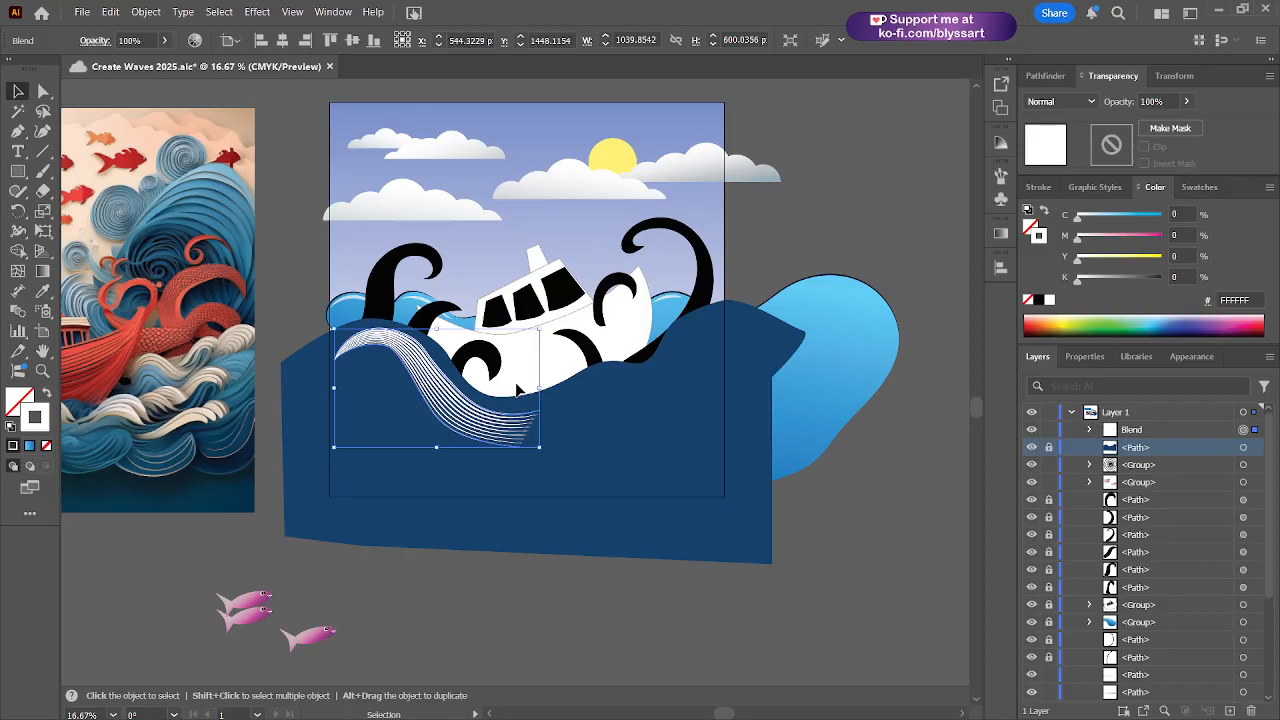
- Delete the line blend, and unlock and select the dark blue wave path
key("Delete")
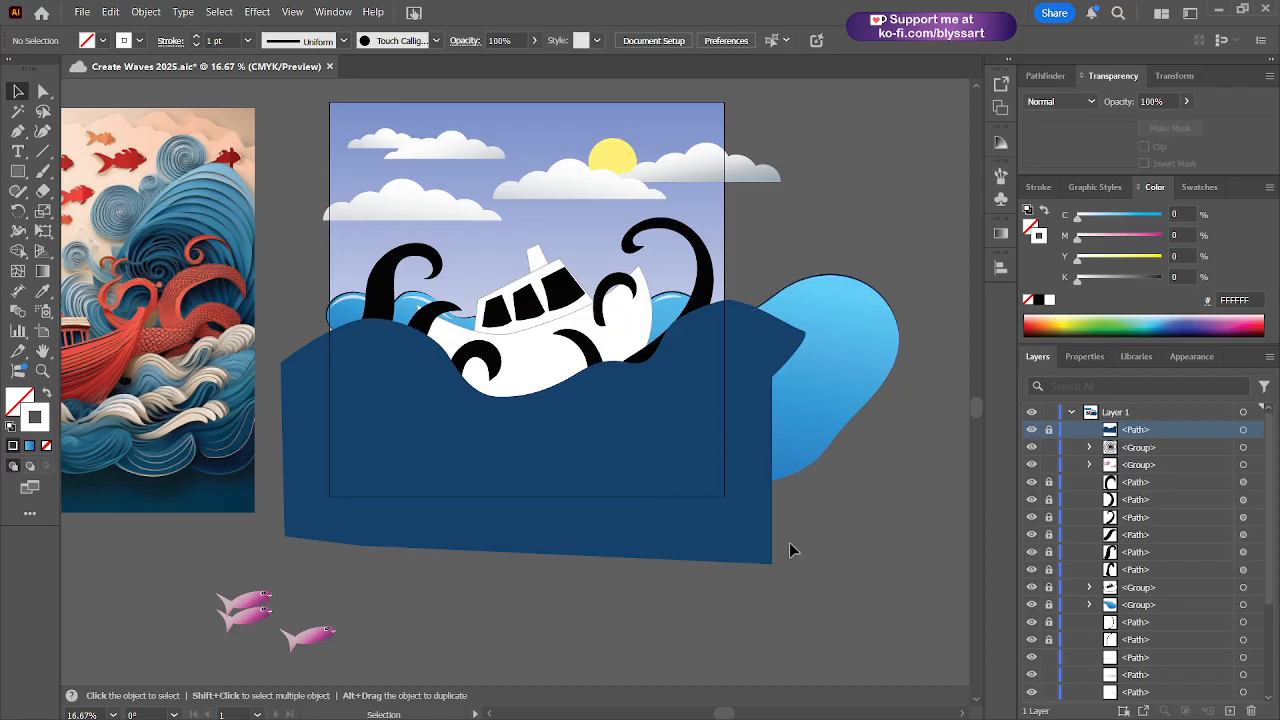
scroll(791, 551, "up", 1)
scroll(686, 486, "up", 1)
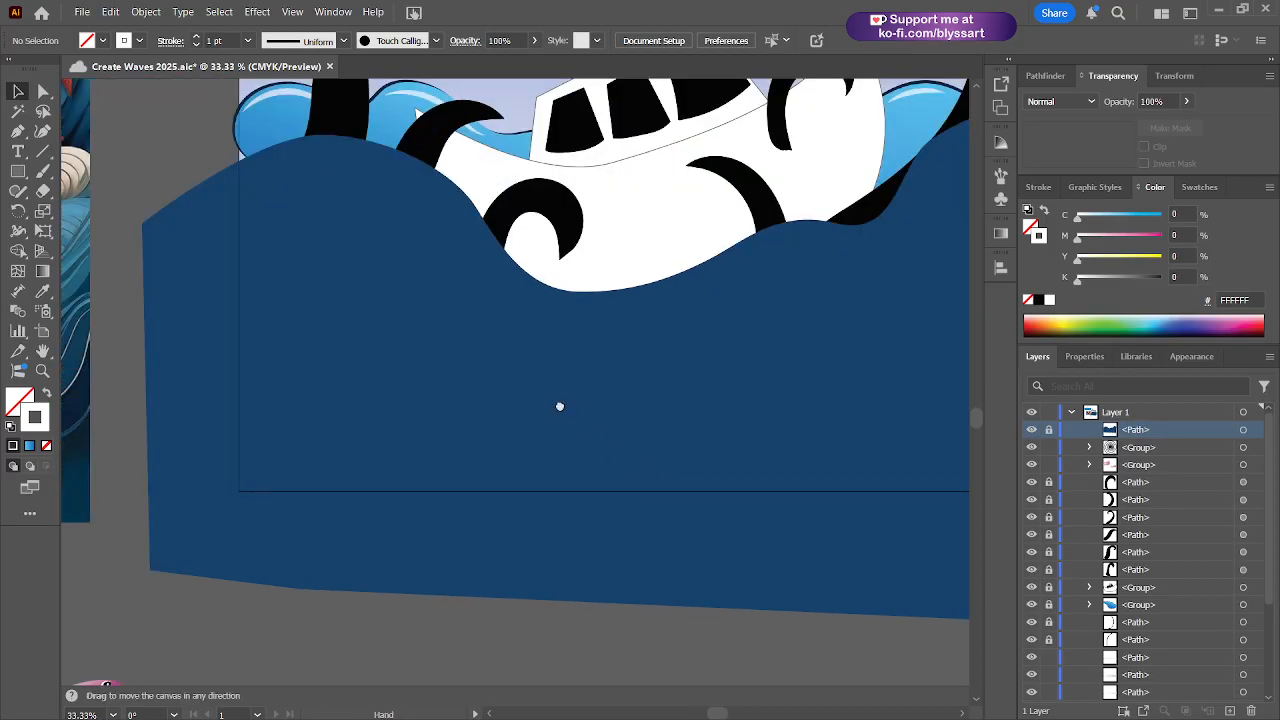
left_click_drag(561, 408, 638, 489)
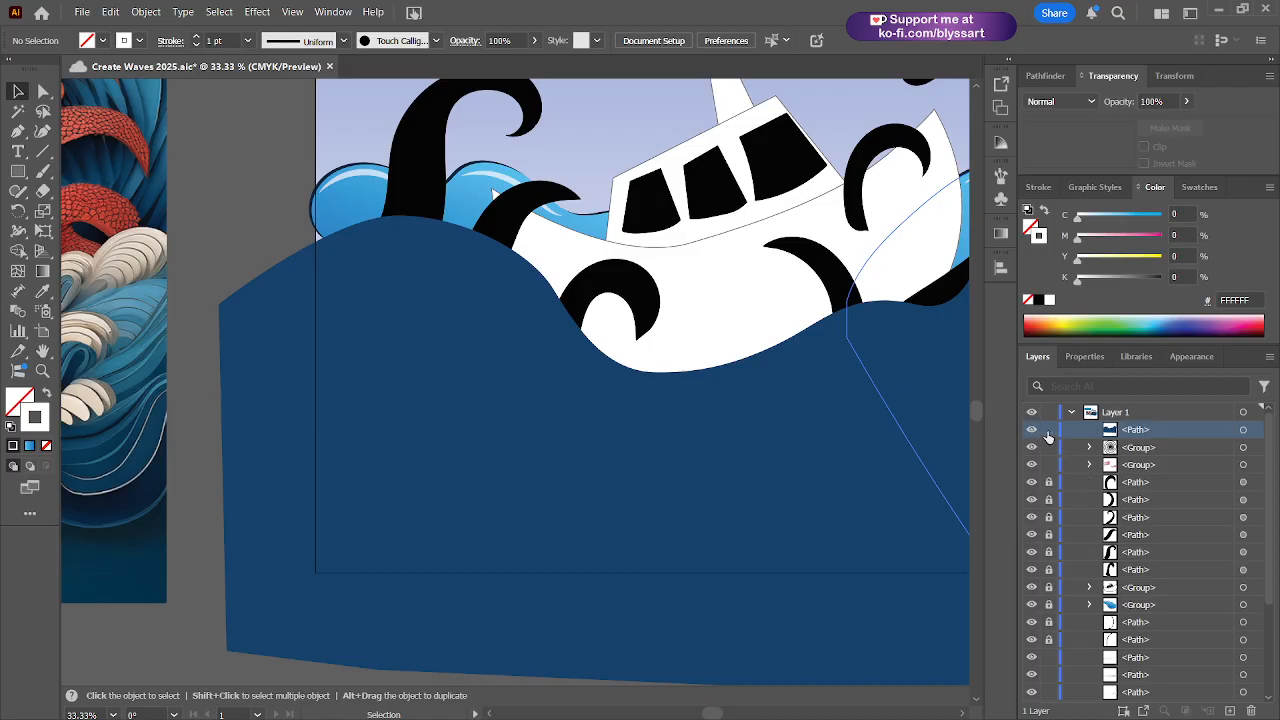
mouse_move(534, 403)
left_mouse_down()
mouse_move(527, 395)
mouse_move(523, 409)
left_mouse_up()
left_click_drag(750, 487, 597, 503)
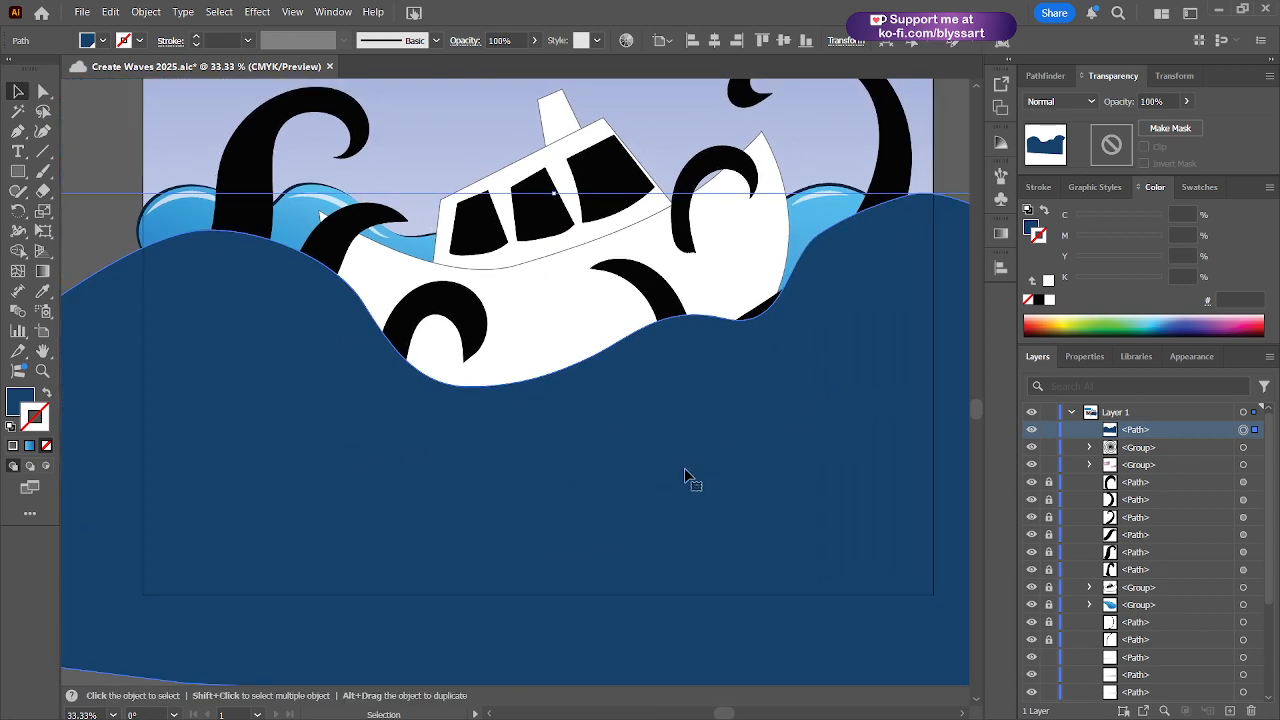
- Select the cloud in front of the sun
scroll(834, 449, "right", 5)
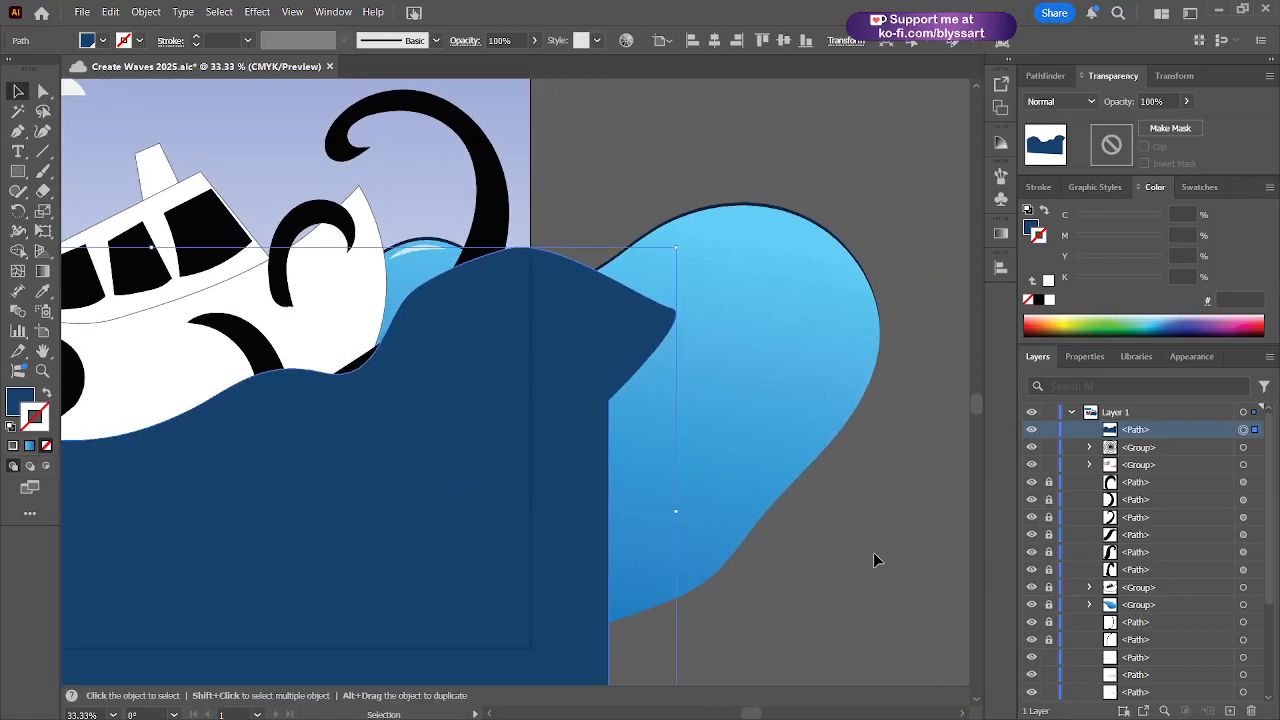
scroll(873, 560, "down", 3)
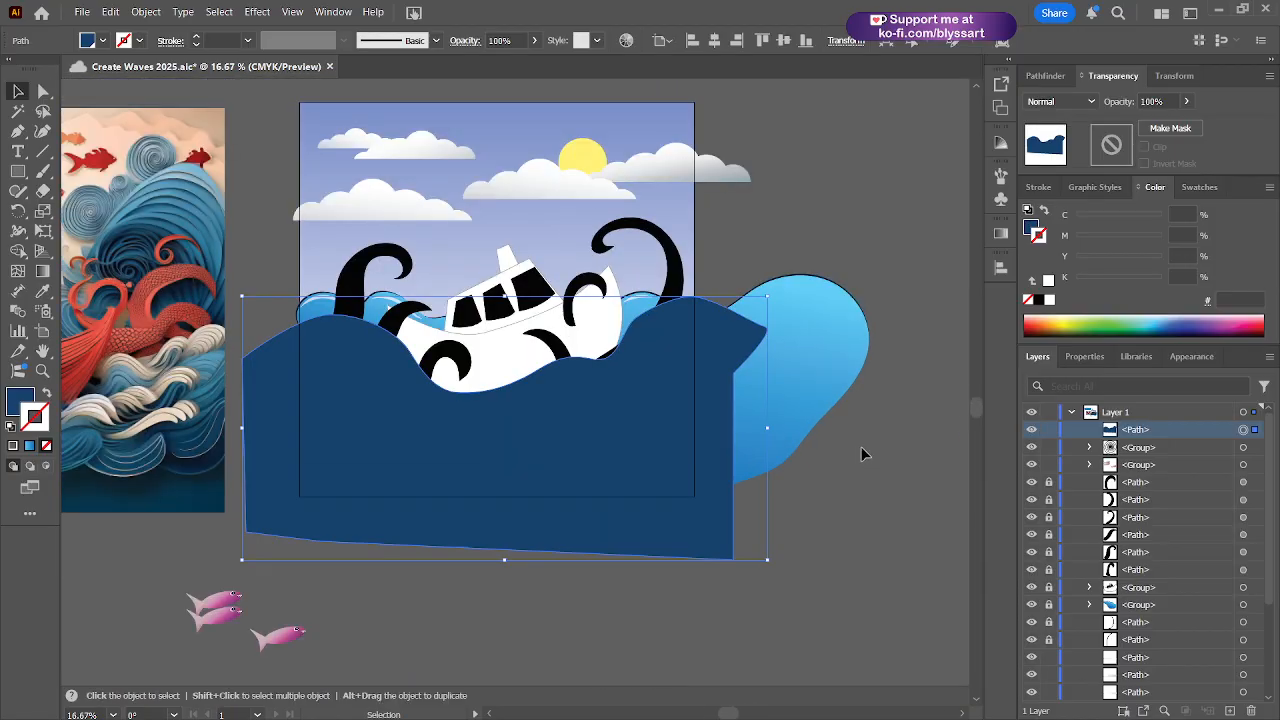
scroll(861, 450, "down", 1)
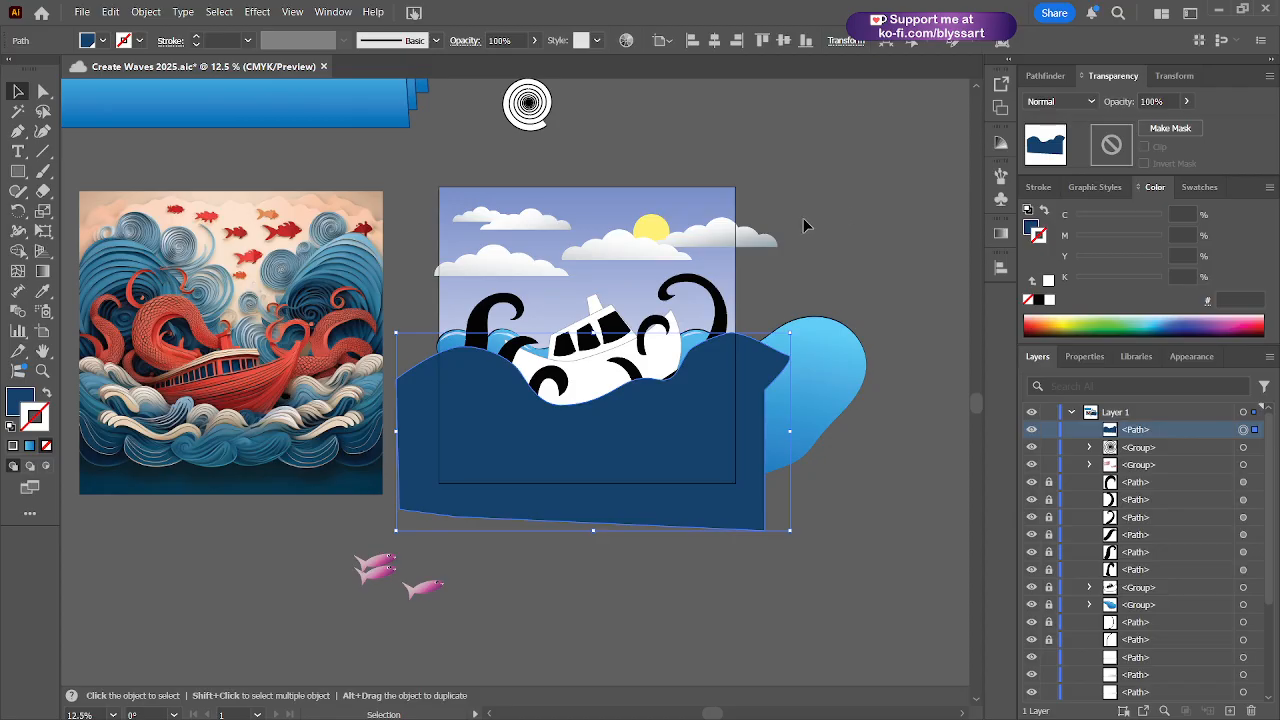
scroll(798, 262, "up", 1)
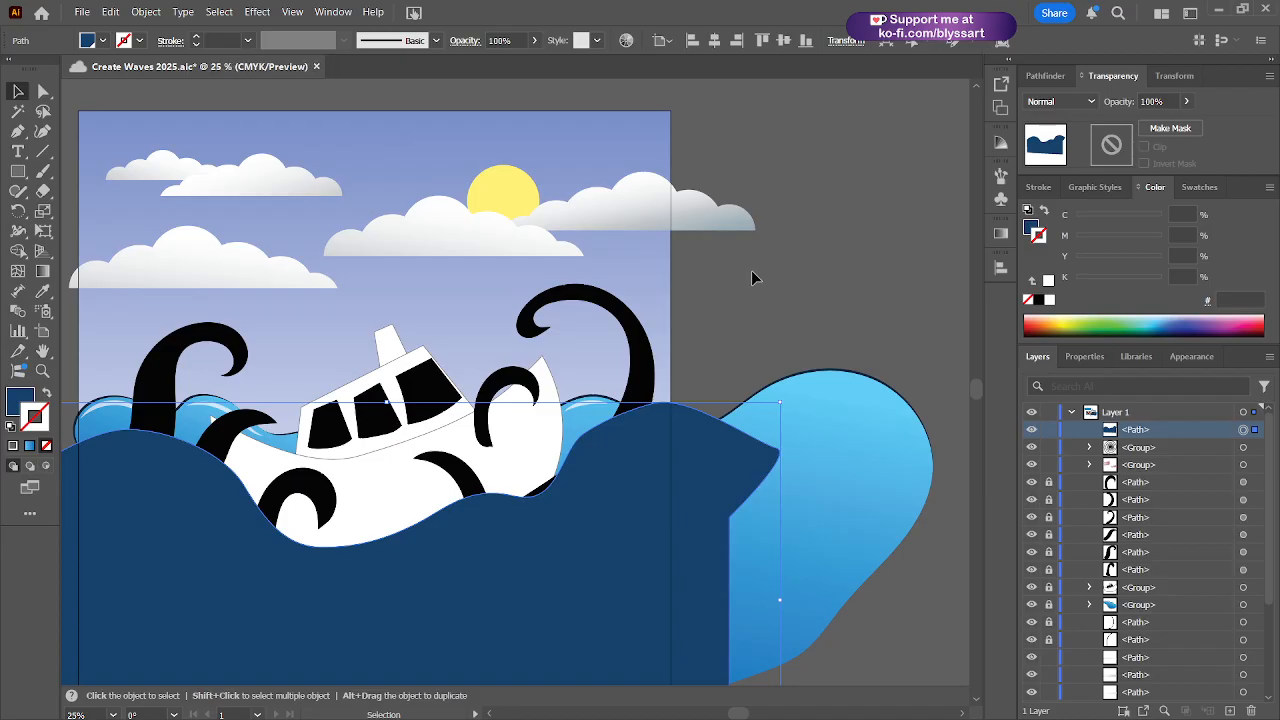
left_click_drag(753, 278, 886, 195)
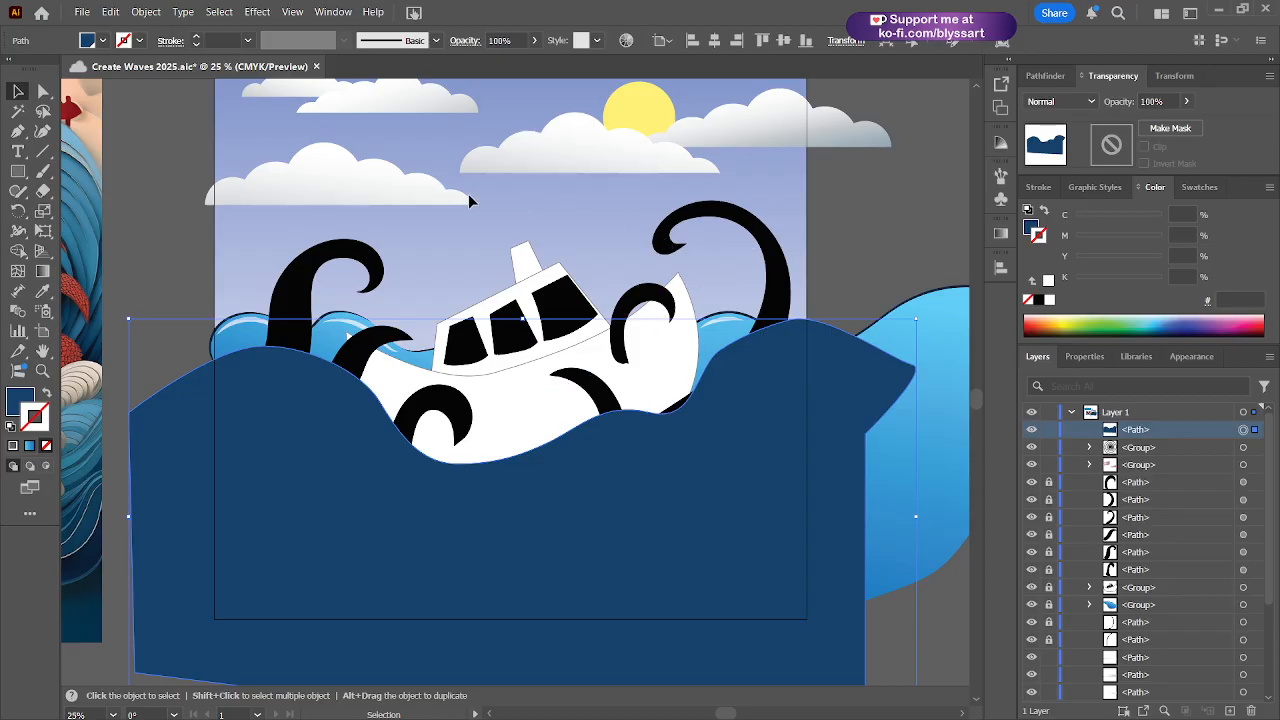
left_click_drag(566, 210, 663, 283)
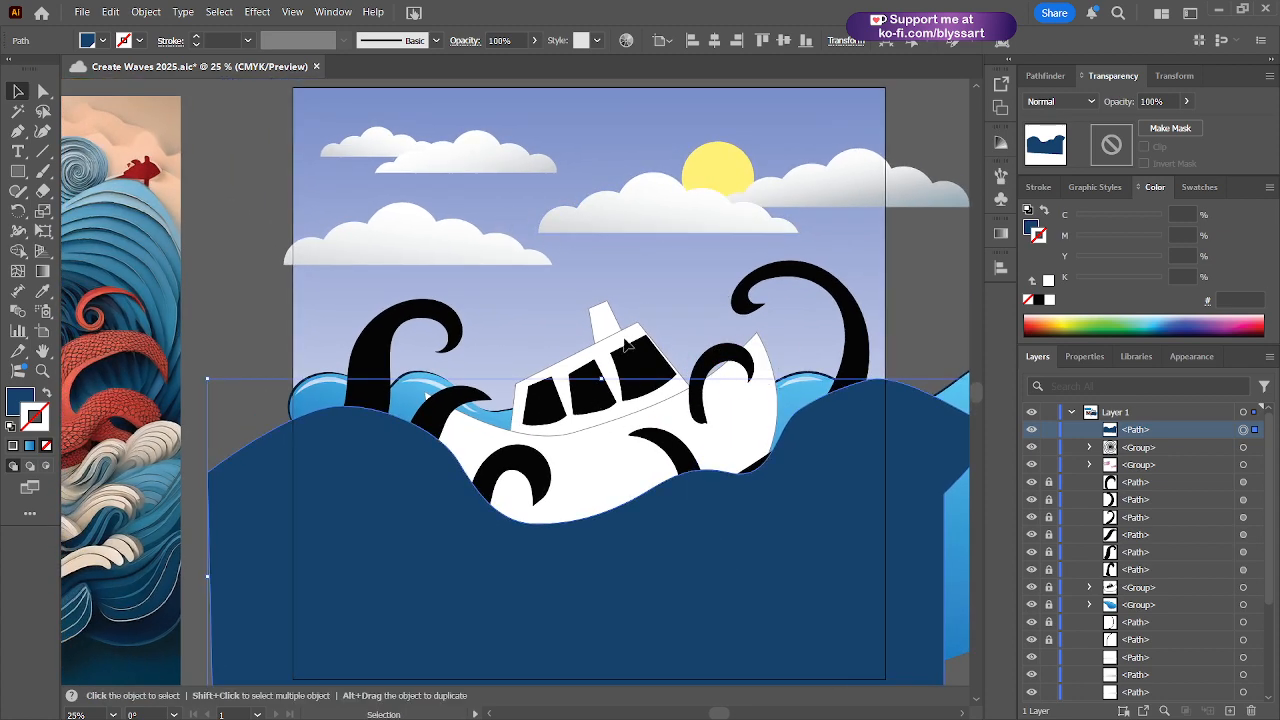
left_click(675, 222)
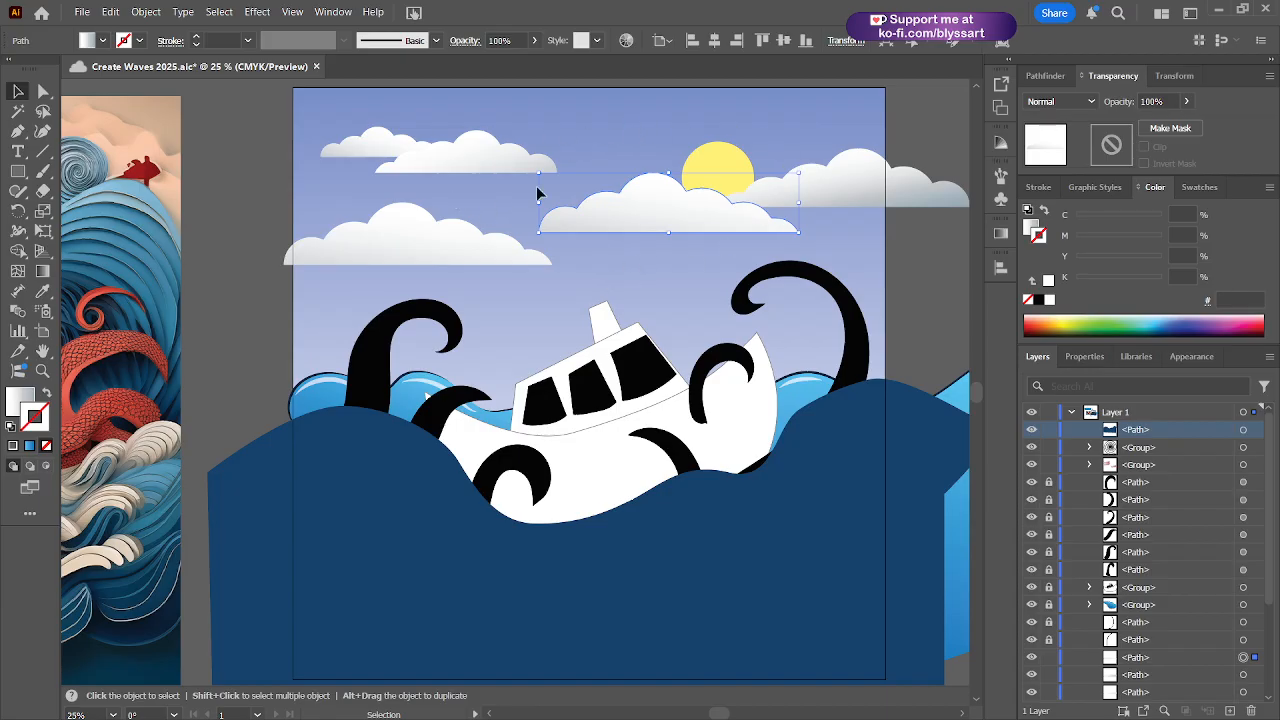
- Unlock the six black tentacle paths and save the document
left_click_drag(749, 294, 722, 232)
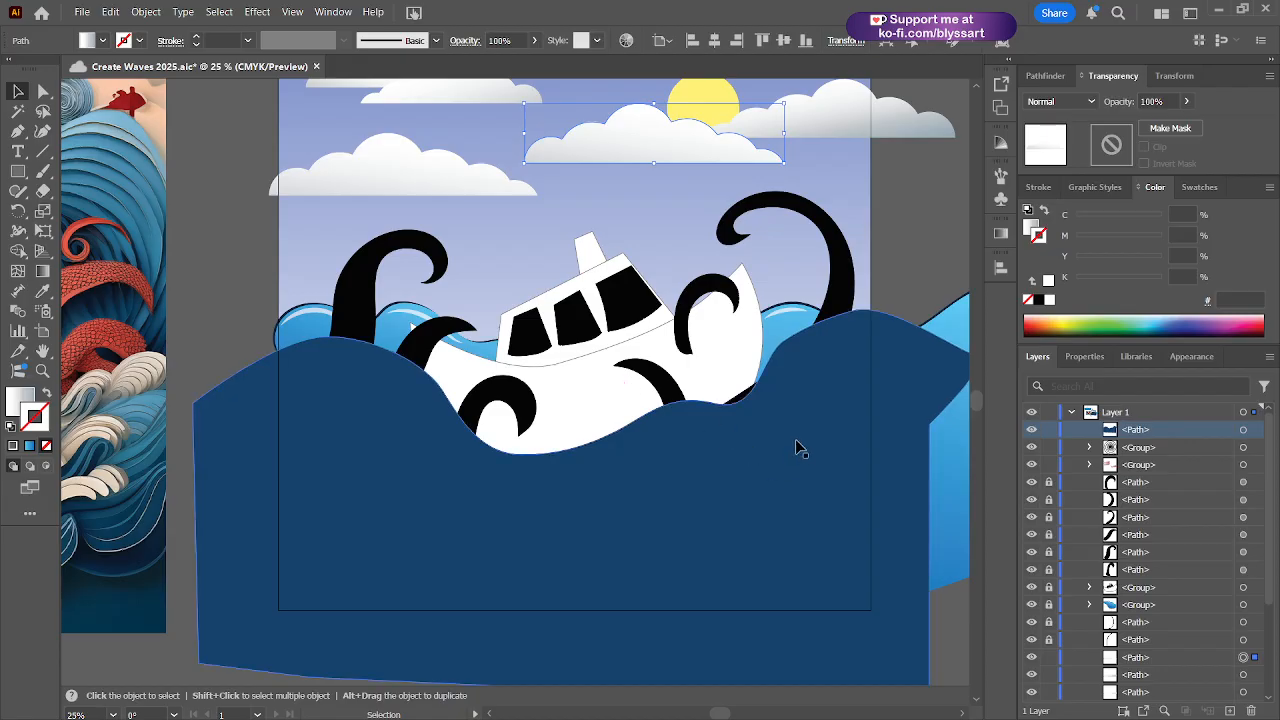
left_click(836, 288)
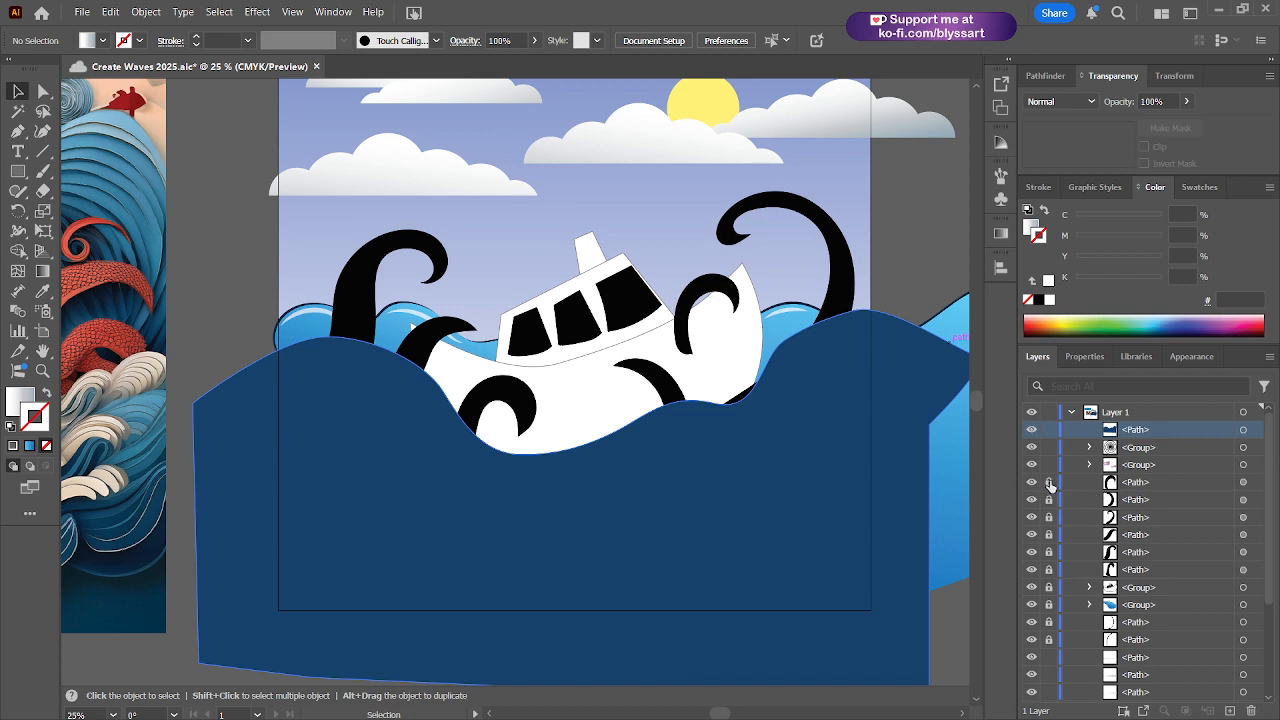
left_click_drag(1048, 482, 1046, 578)
key("ctrl+s")
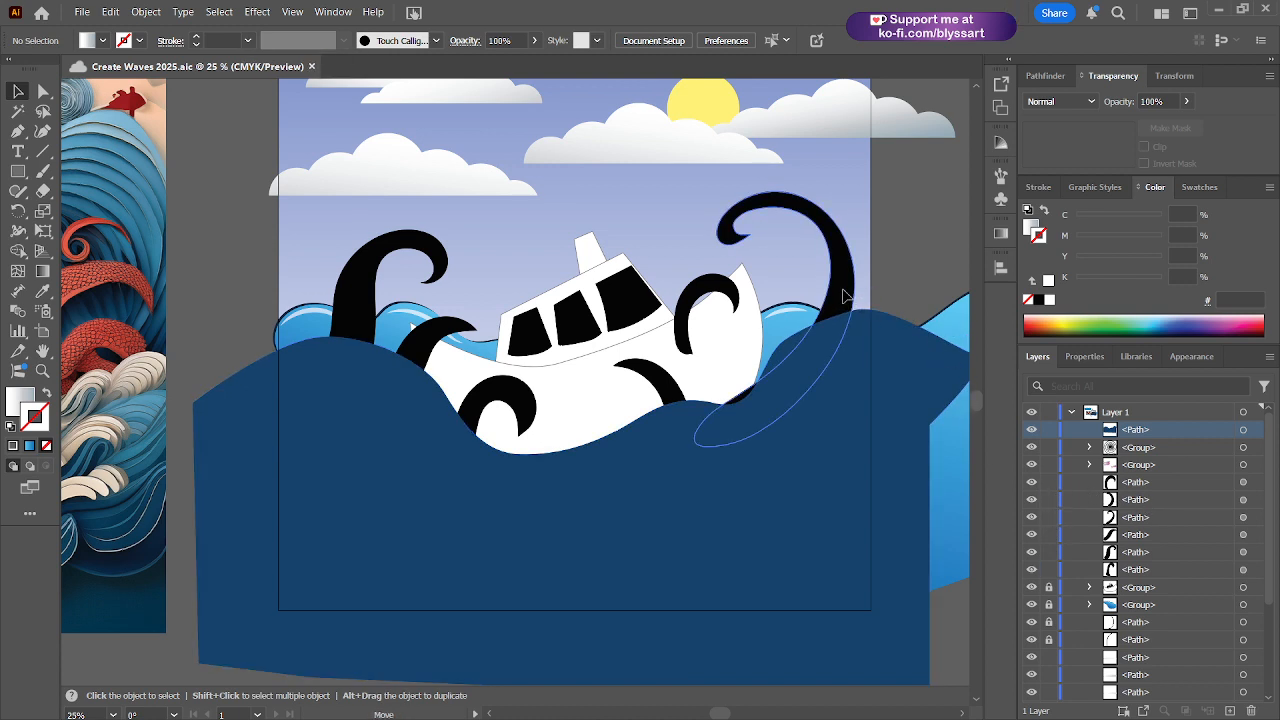
- Rotate the large tentacle behind the boat's bow slightly counterclockwise and reposition it beside the wave crest
left_click_drag(843, 296, 842, 287)
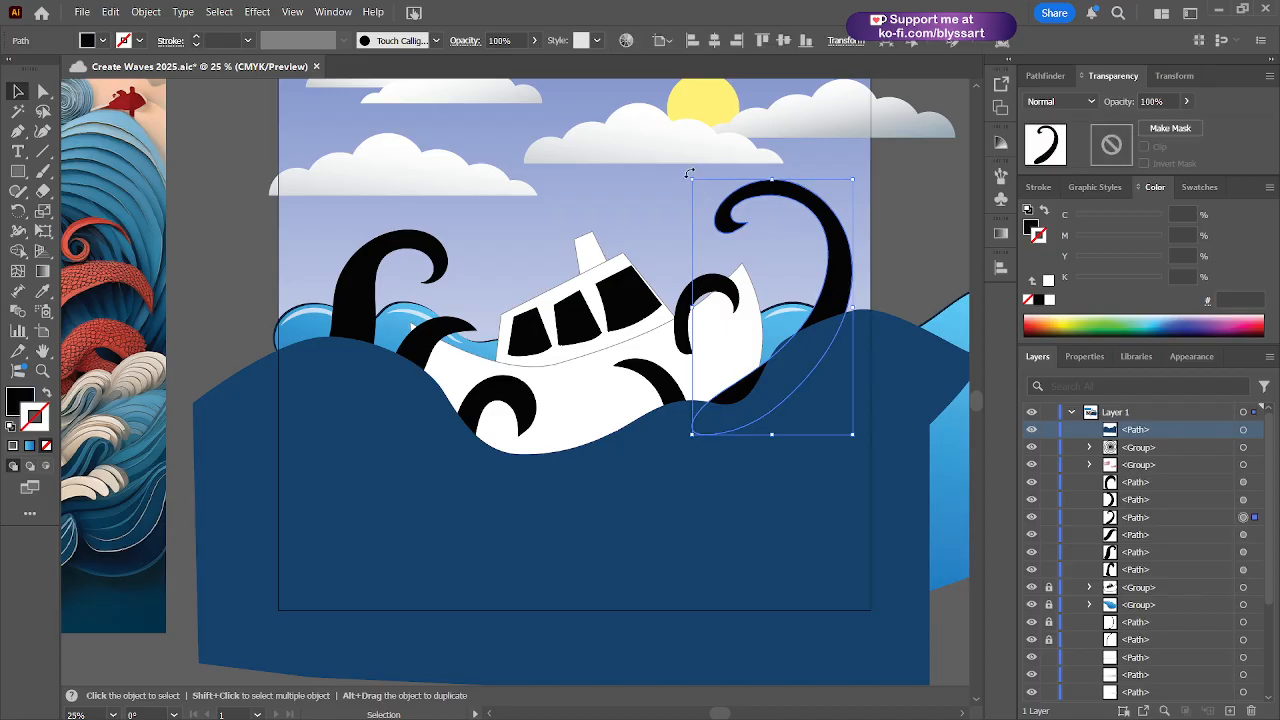
left_click_drag(690, 176, 671, 177)
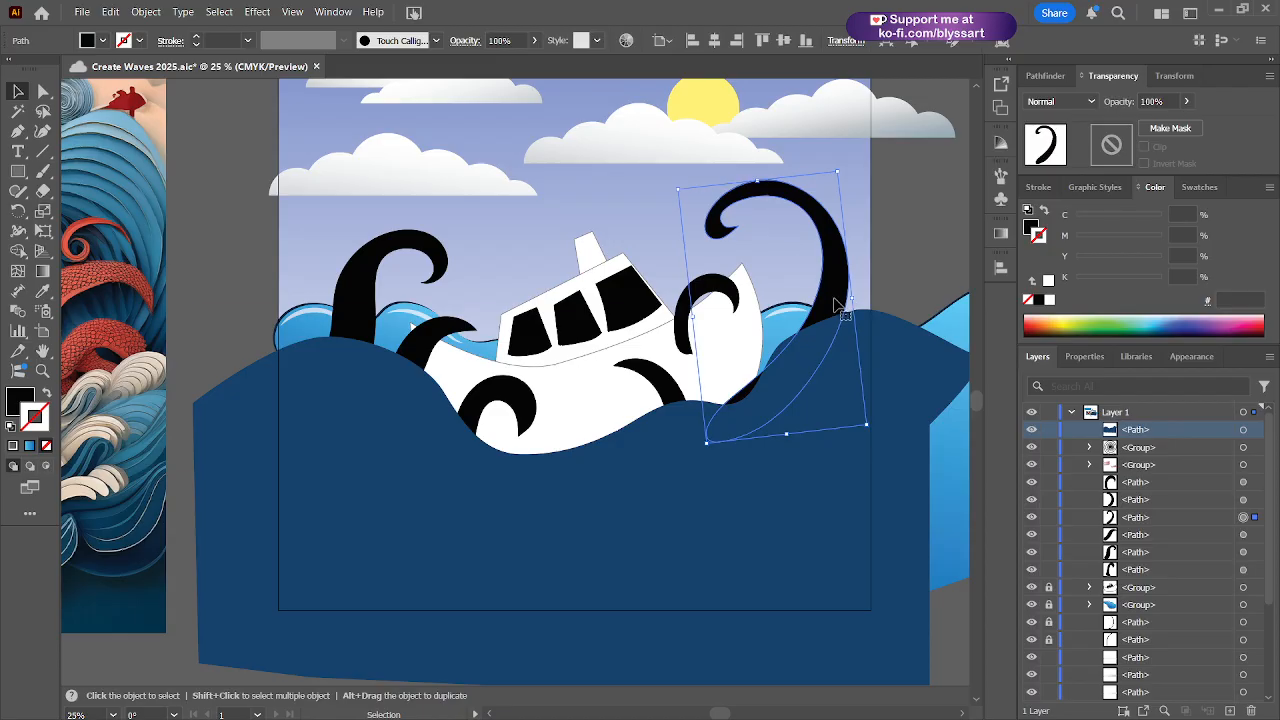
left_click_drag(822, 303, 842, 280)
left_click_drag(838, 276, 841, 279)
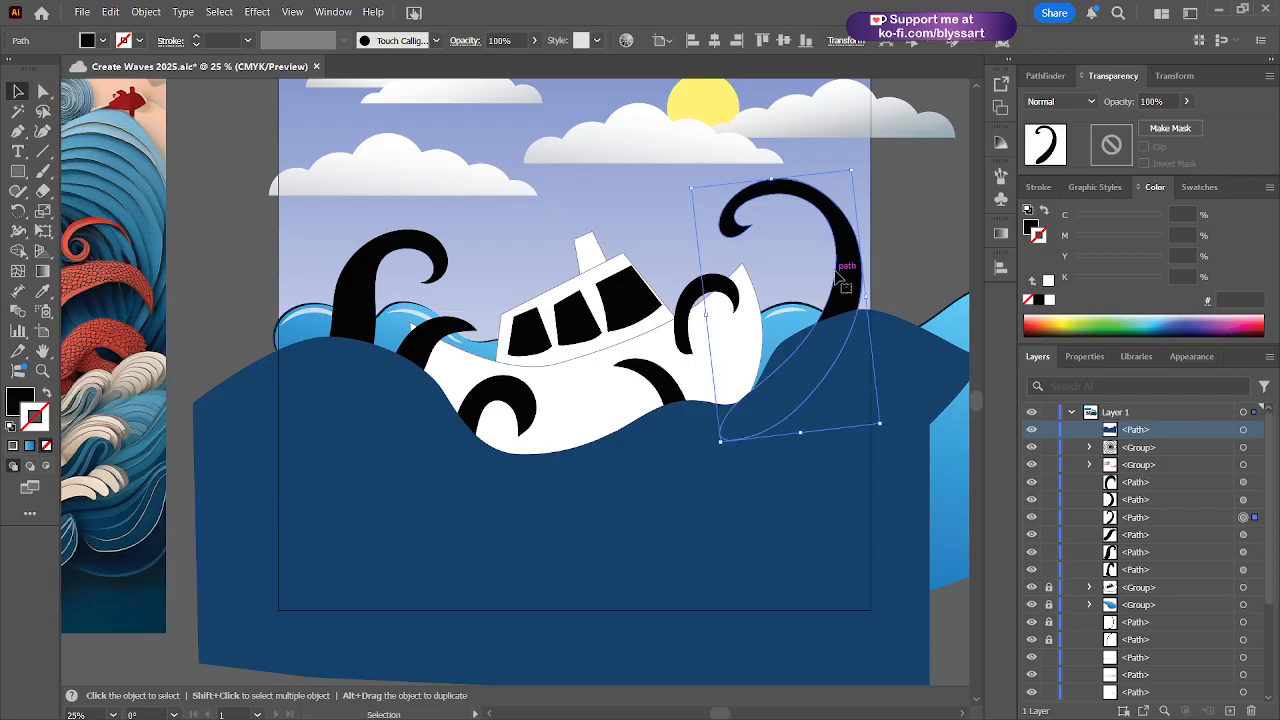
left_click(938, 285)
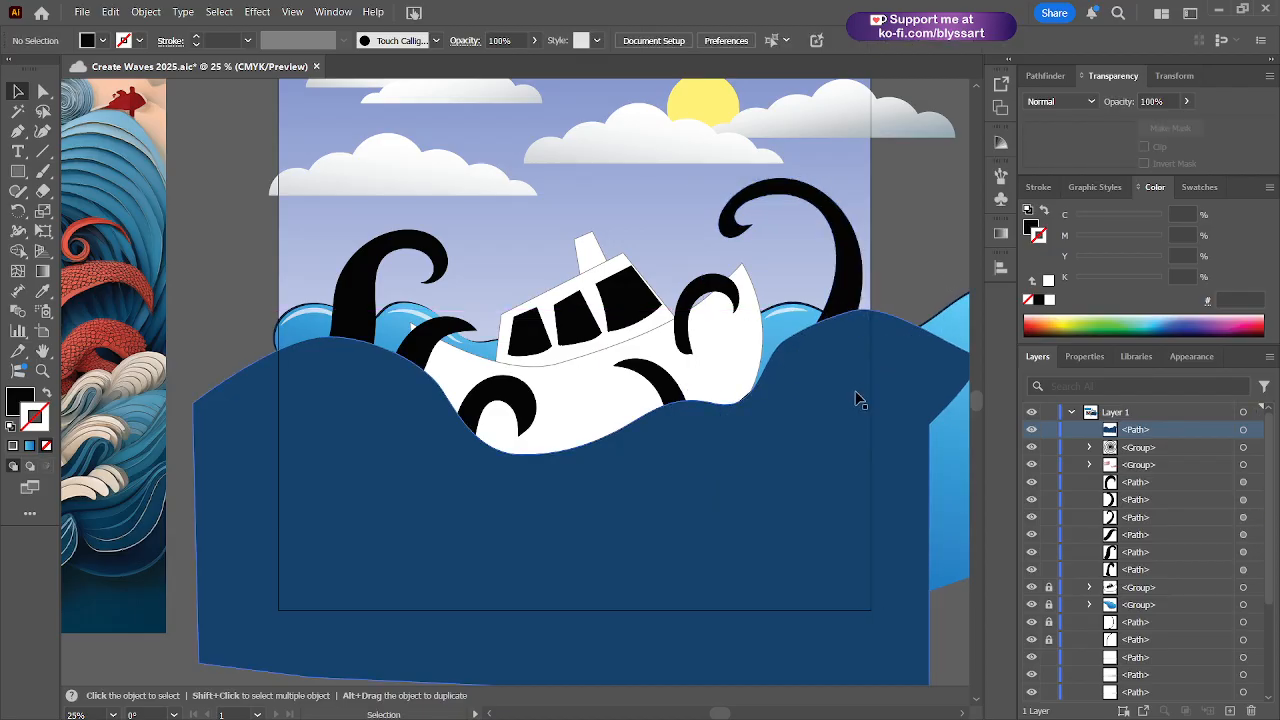
- Delete the dark blue foreground wave path and lock the six tentacle paths again
left_click(680, 569)
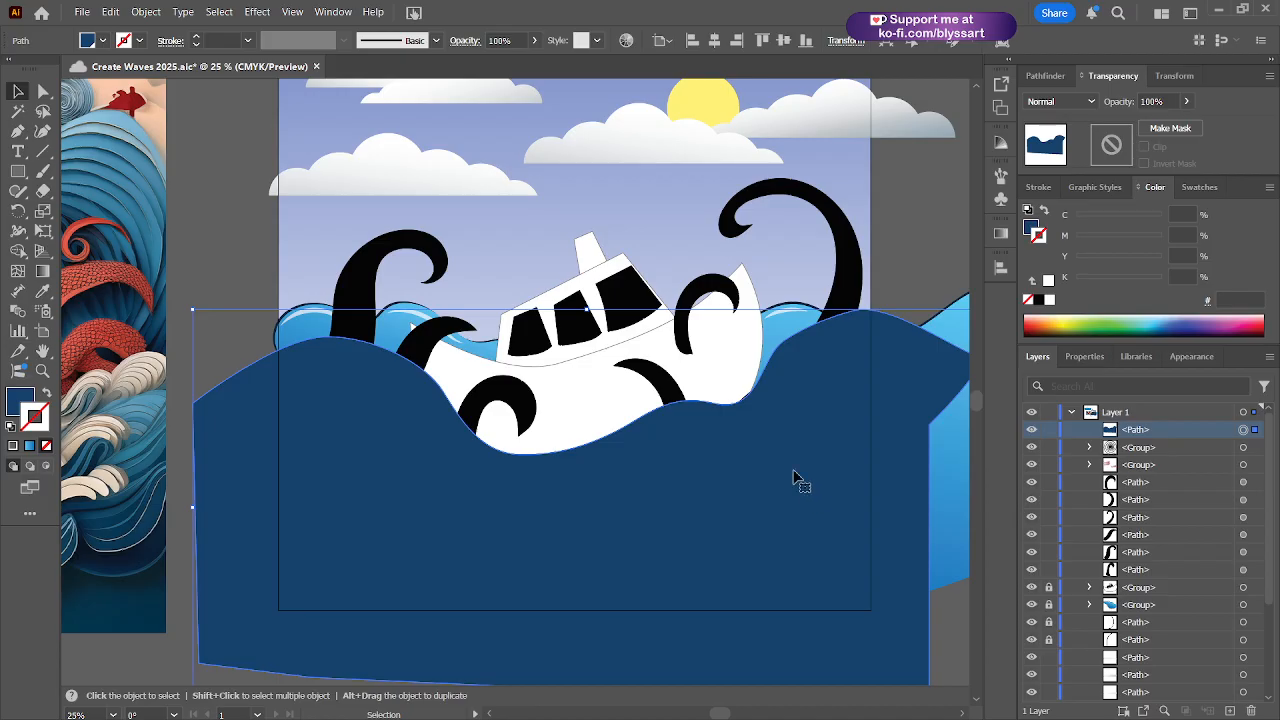
key("Delete")
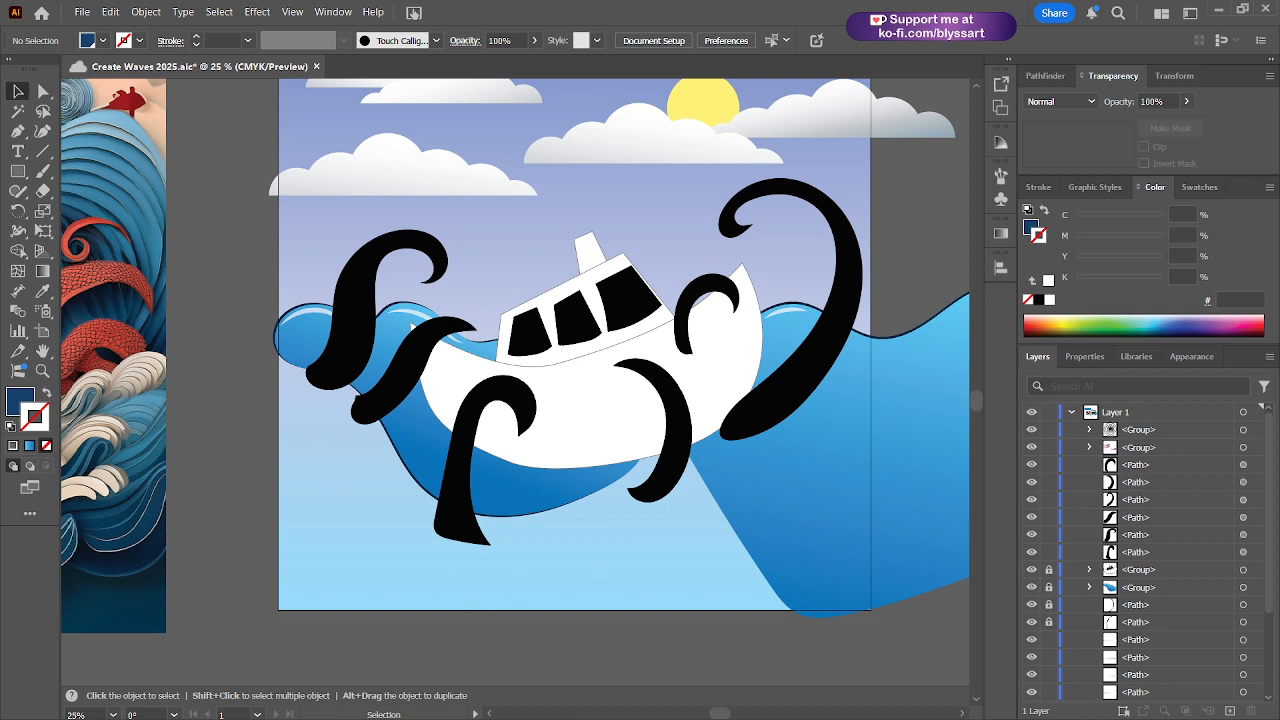
key("n")
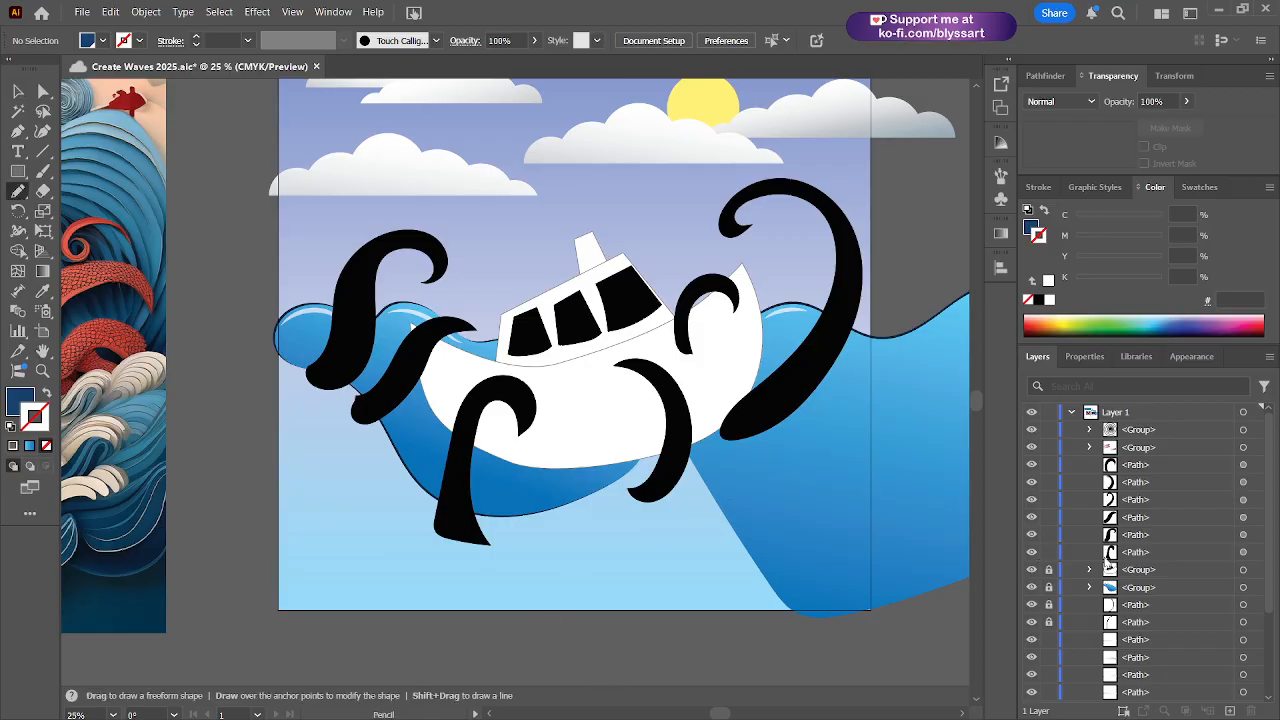
left_click_drag(1050, 466, 1052, 552)
- Draw a large freehand wave curl with the Pencil tool, from beyond the artboard's left edge to the boat's hull
left_click_drag(285, 440, 297, 454)
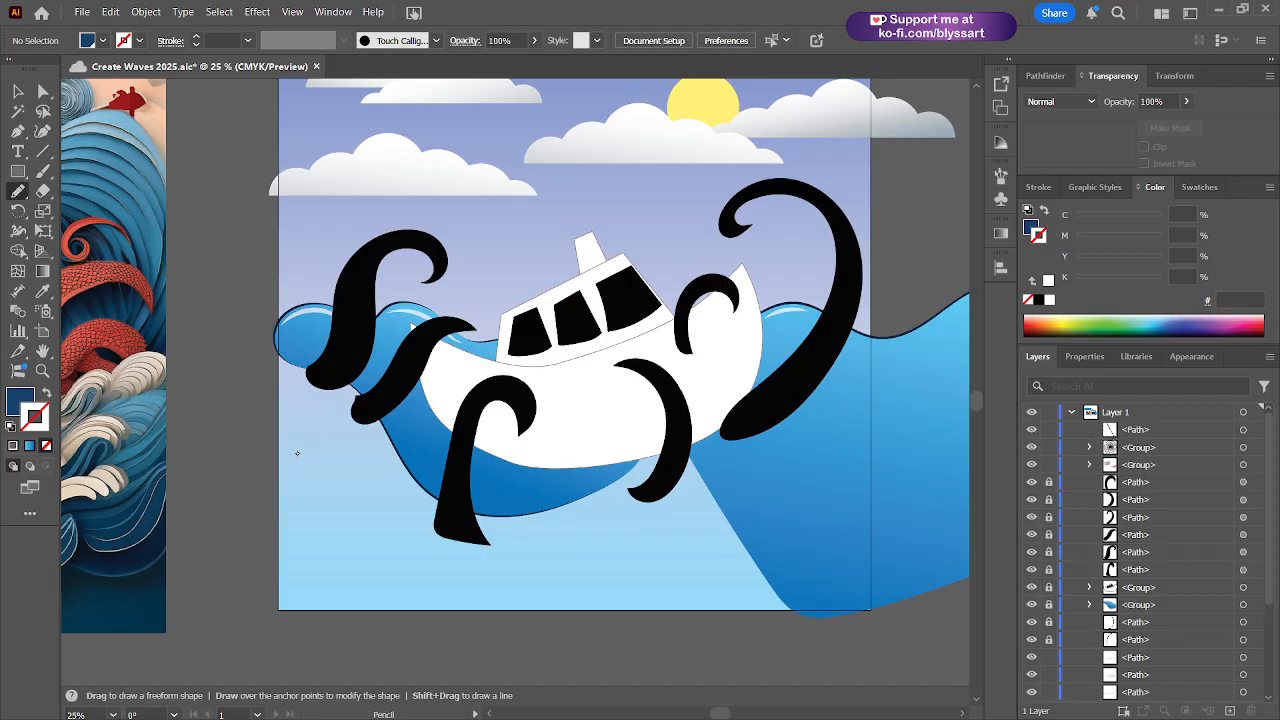
key("ctrl+z")
key("v")
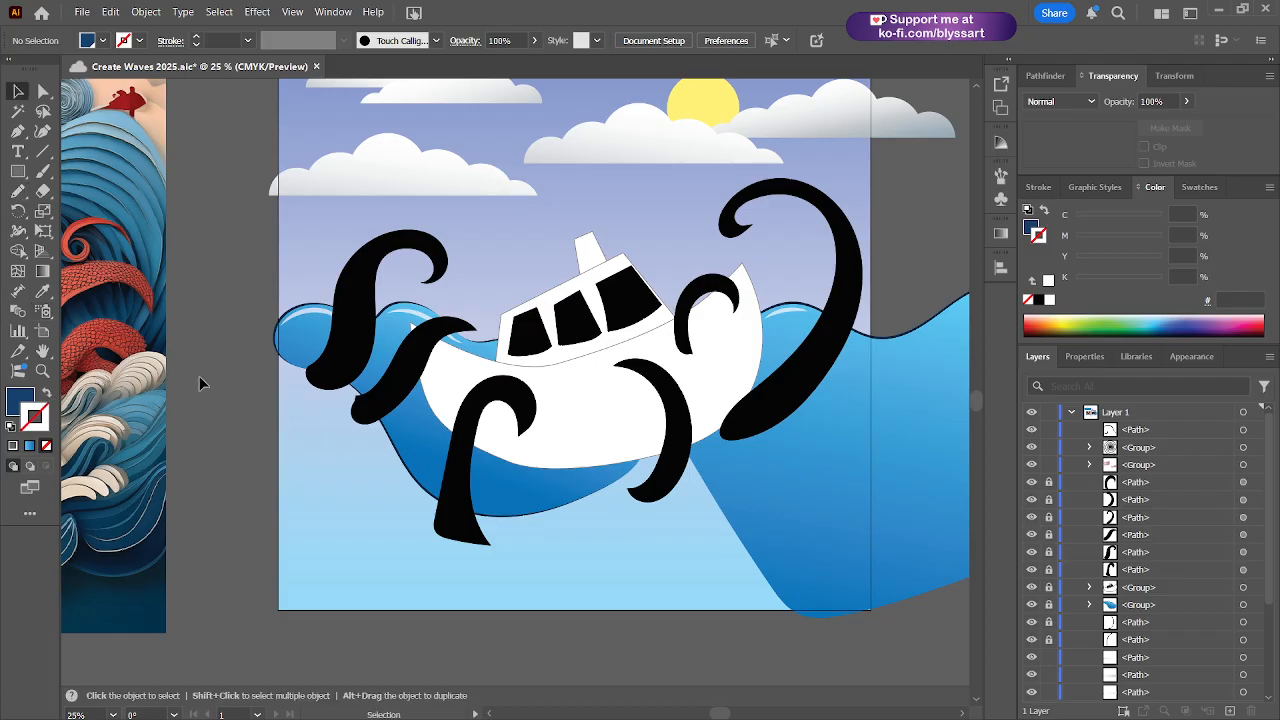
- Give the pencil-drawn curl a black stroke and set its stroke weight to 11 pt
left_click(276, 460)
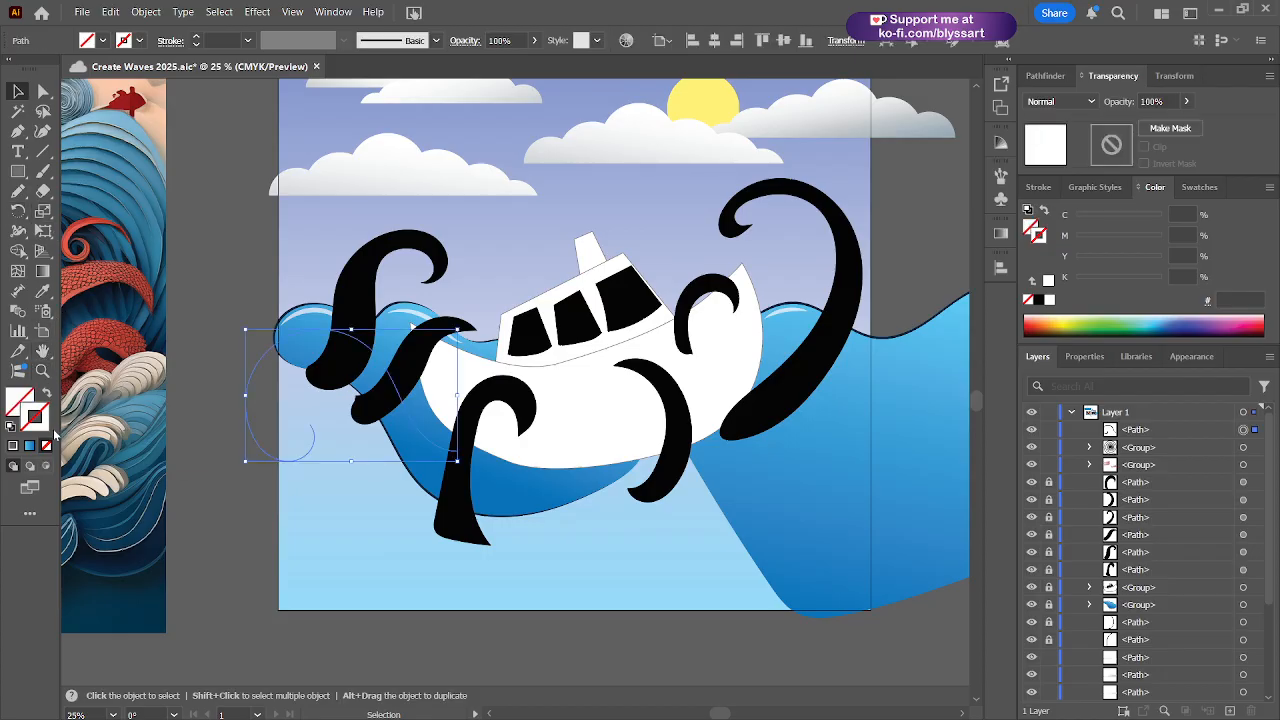
left_click(1037, 301)
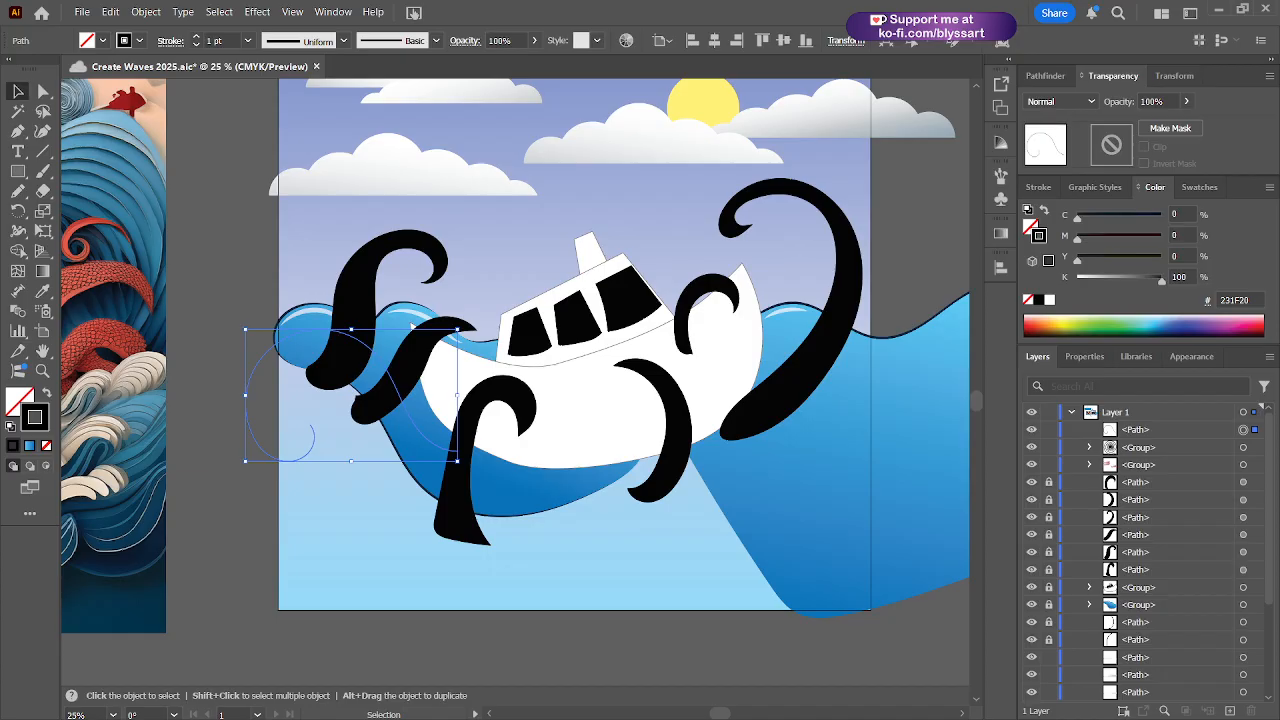
left_click(198, 37)
left_click(198, 37)
left_click(198, 37)
left_click(198, 37)
left_click(198, 37)
left_click(198, 37)
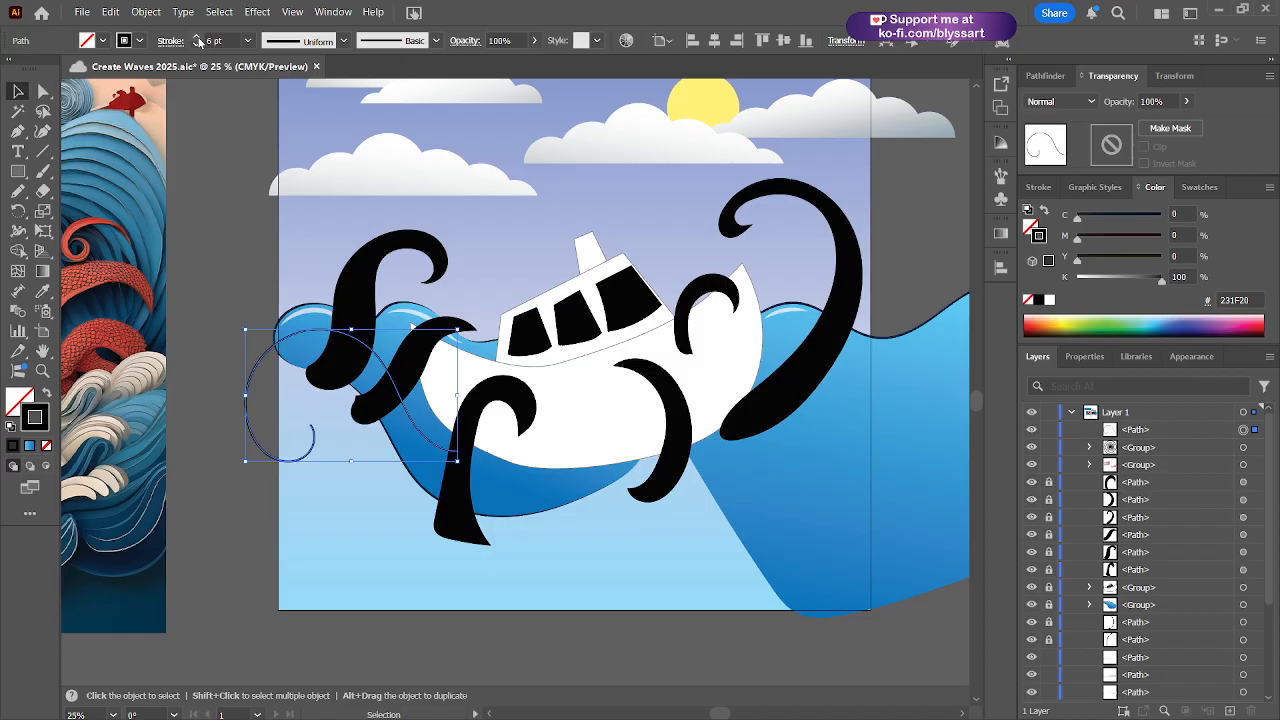
left_click(198, 37)
left_click(198, 37)
left_click(198, 37)
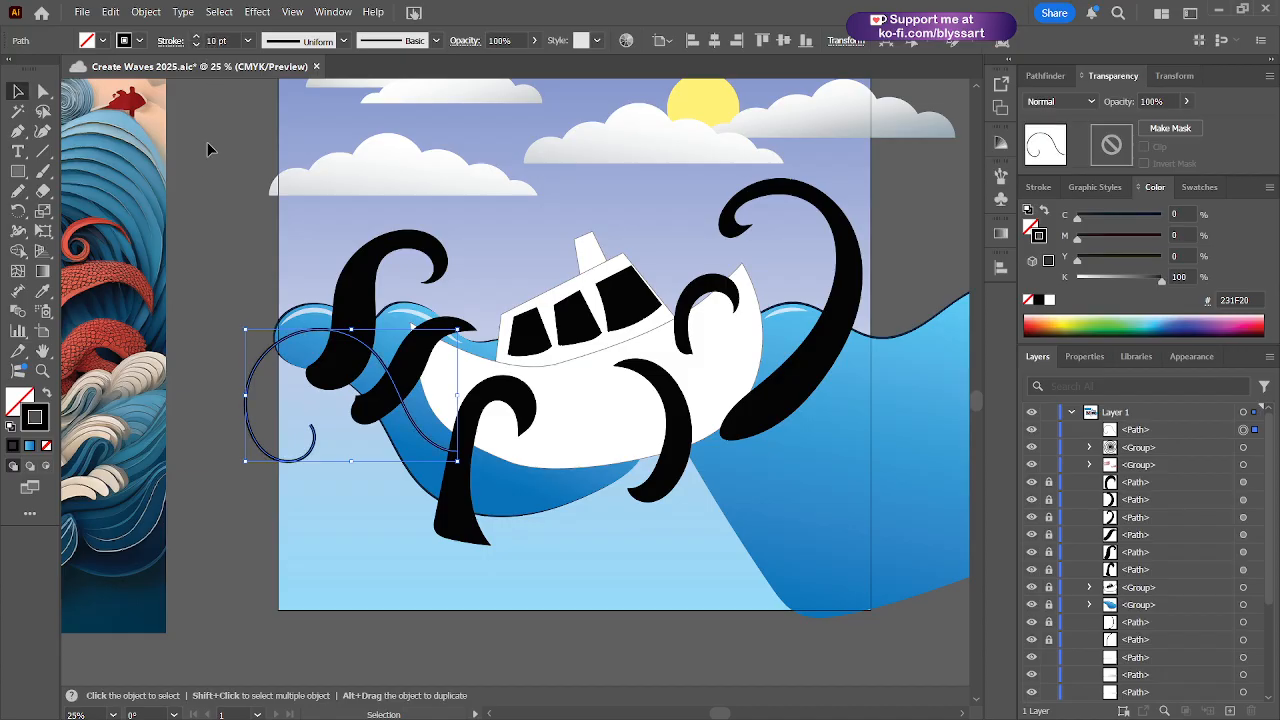
left_click(198, 37)
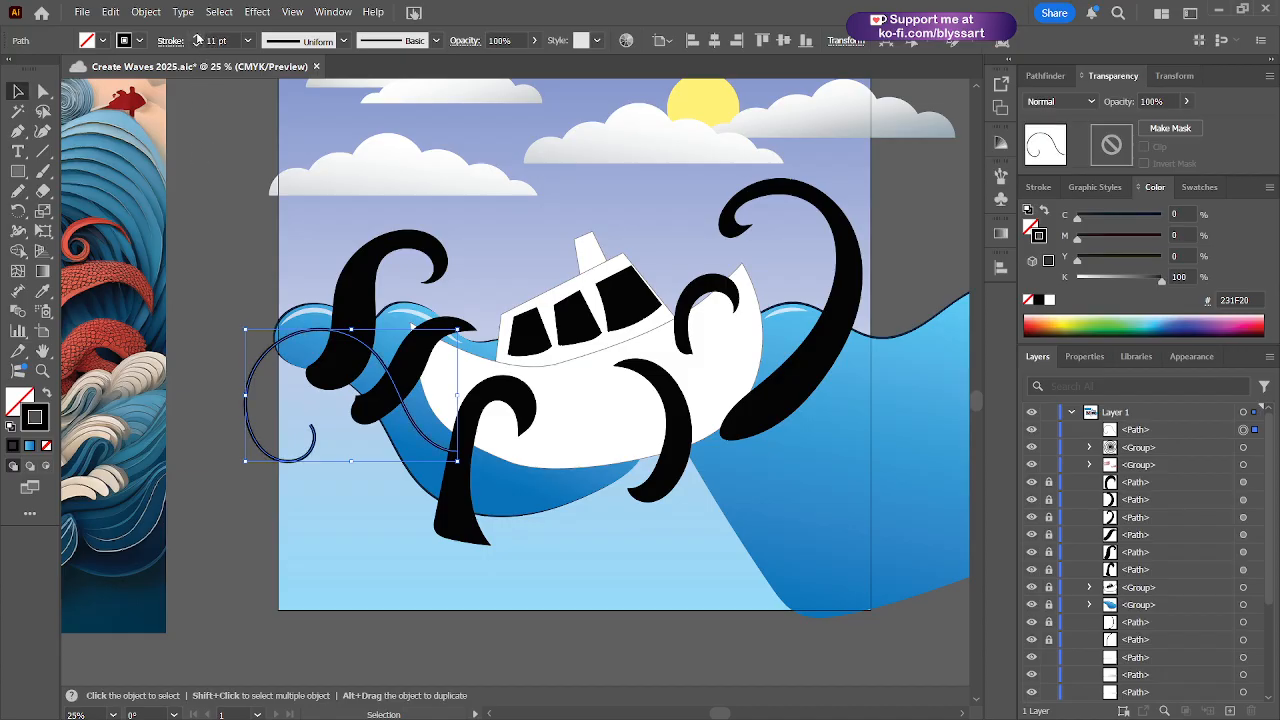
left_click(206, 134)
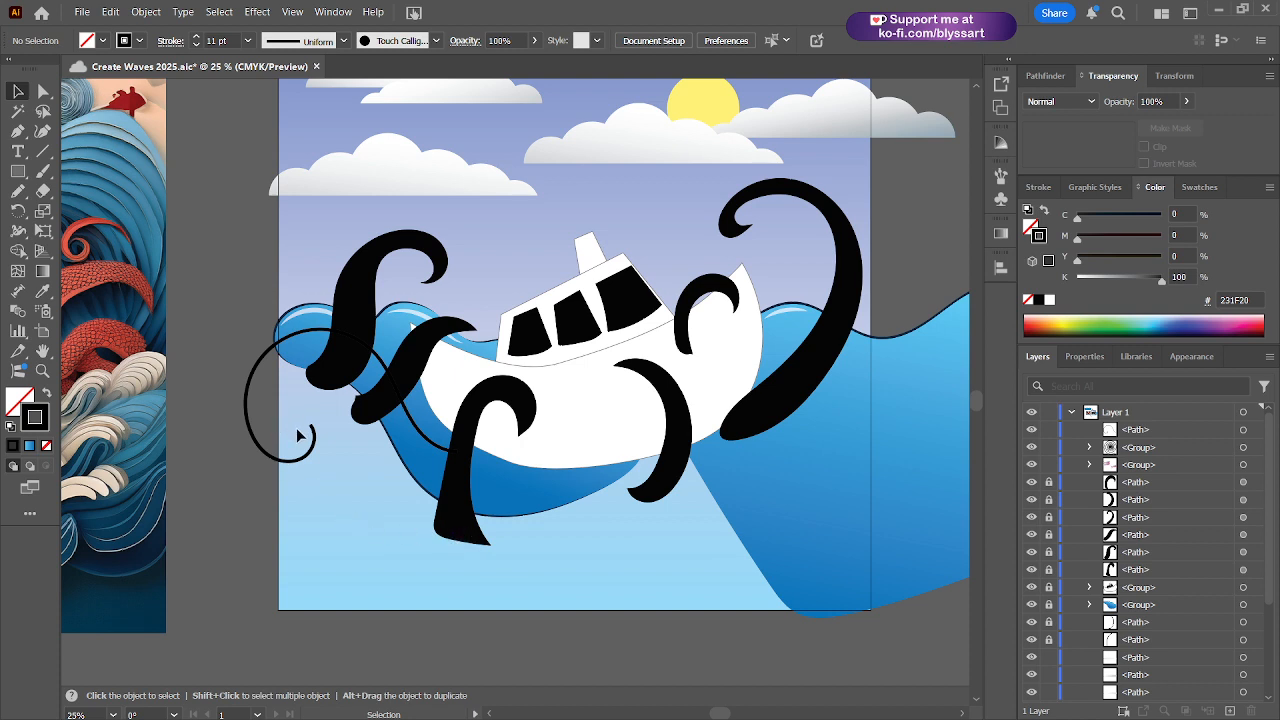
- Draw a smaller spiral inside the large curl with the Pencil tool, its tail sweeping down to the left, redrawing it until it fits
key("n")
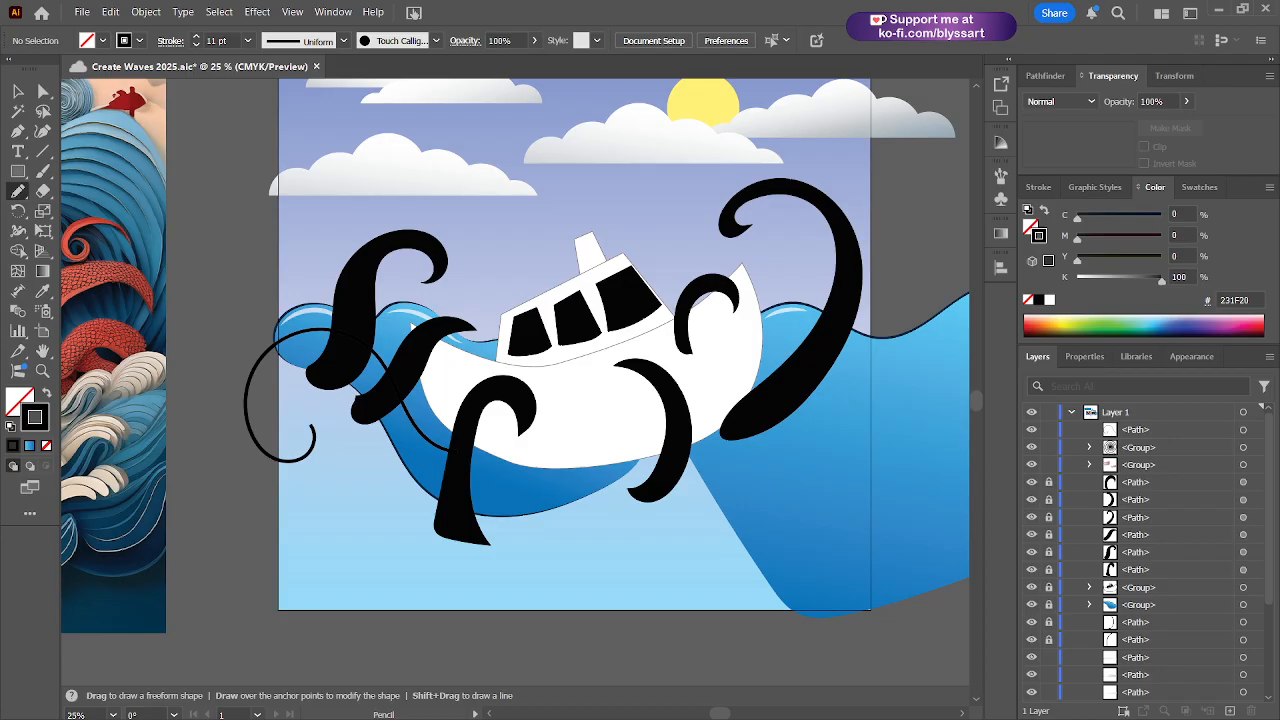
left_click_drag(291, 352, 311, 431)
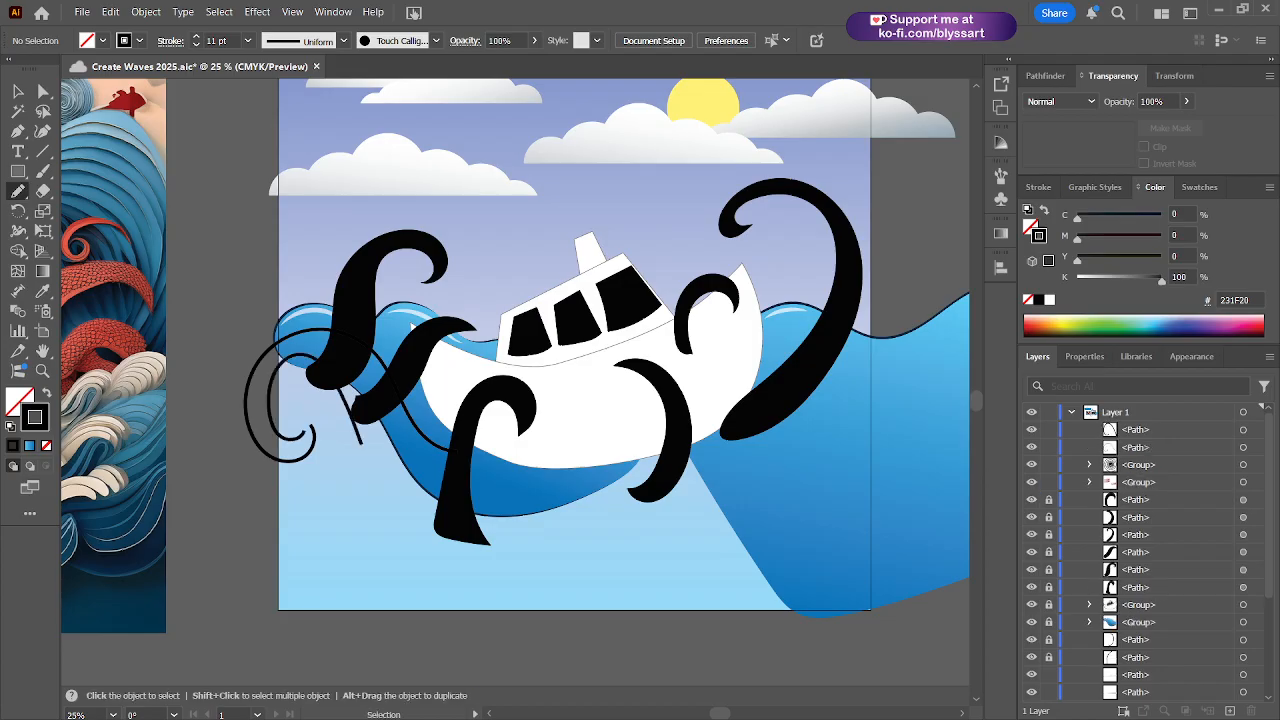
key("ctrl+z")
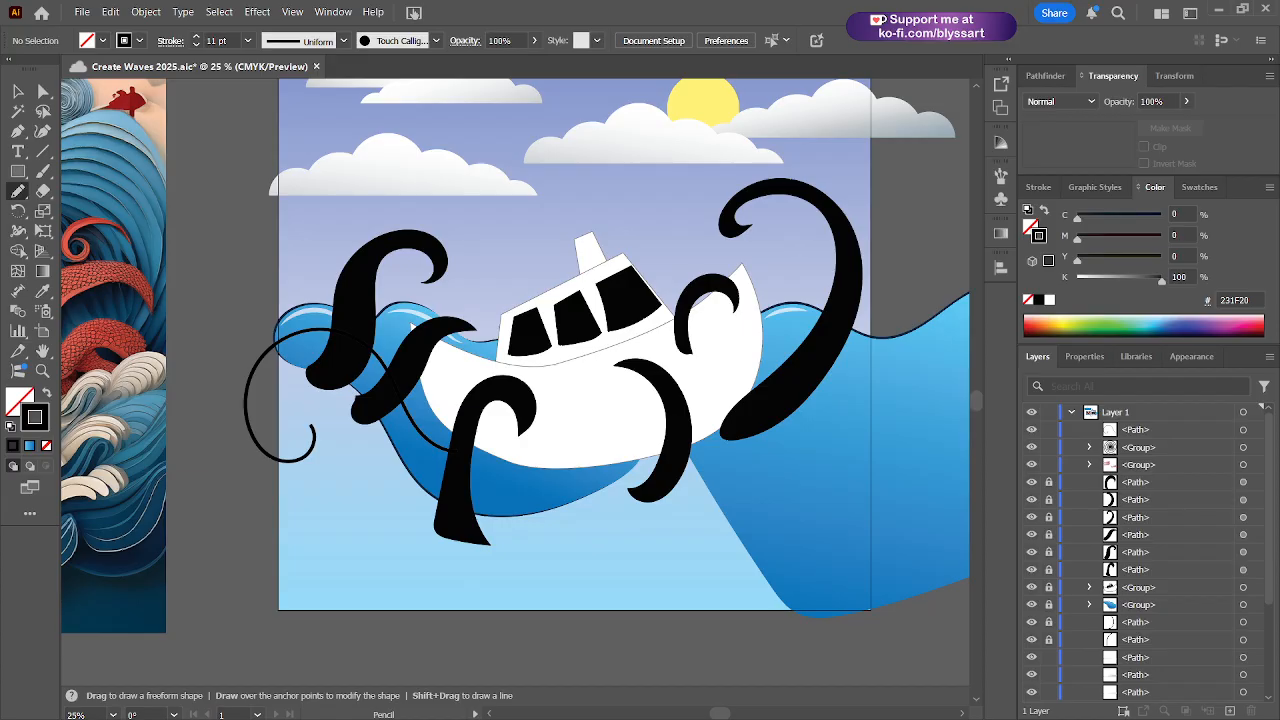
key("ctrl+shift+z")
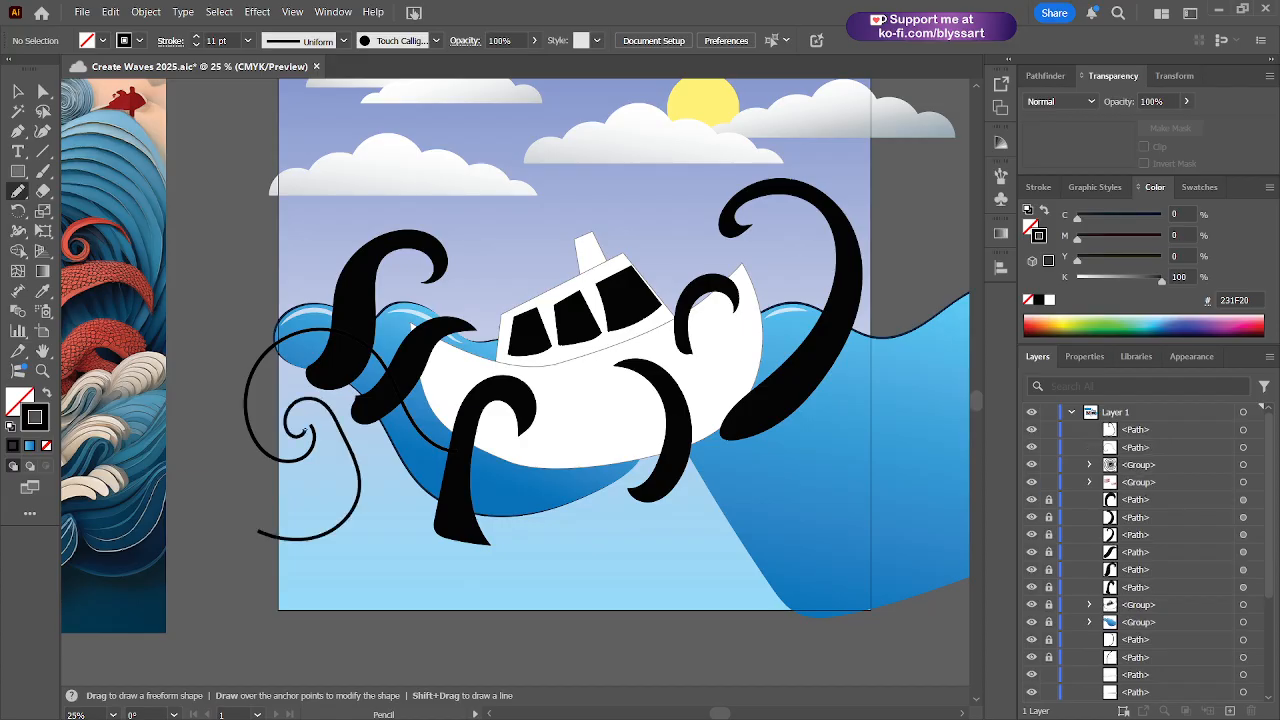
key("ctrl+z")
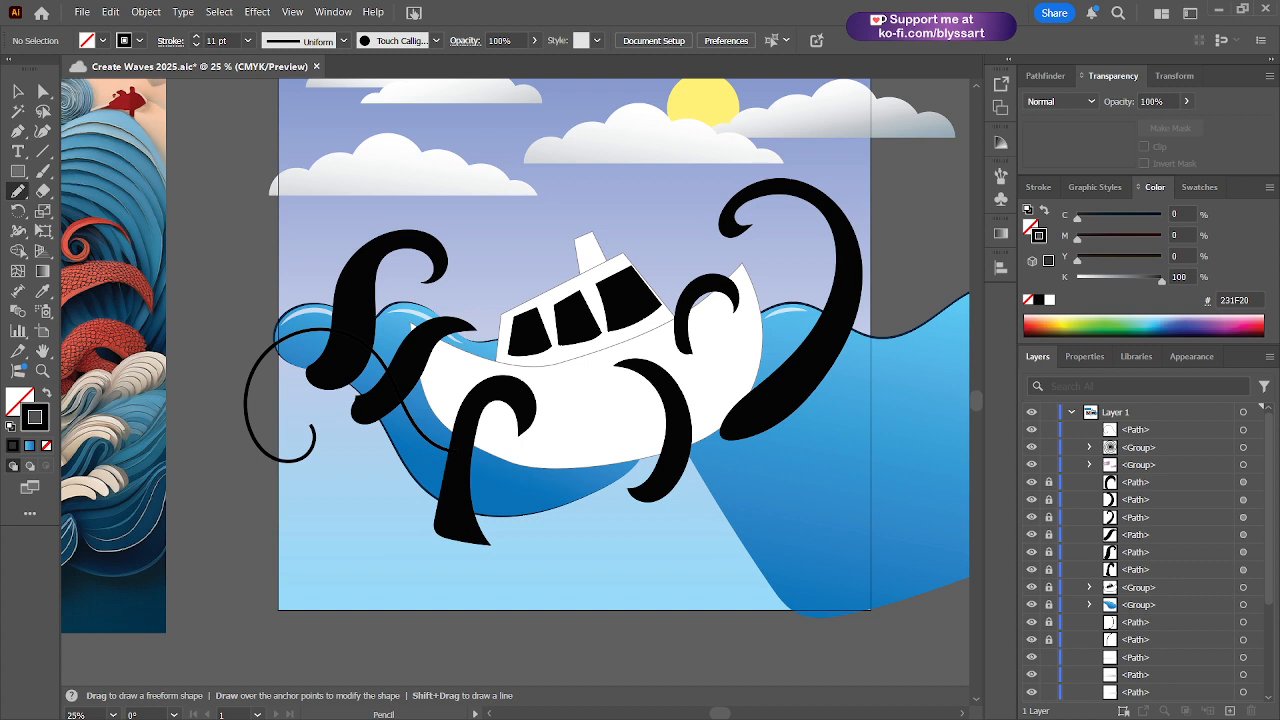
key("ctrl+shift+z")
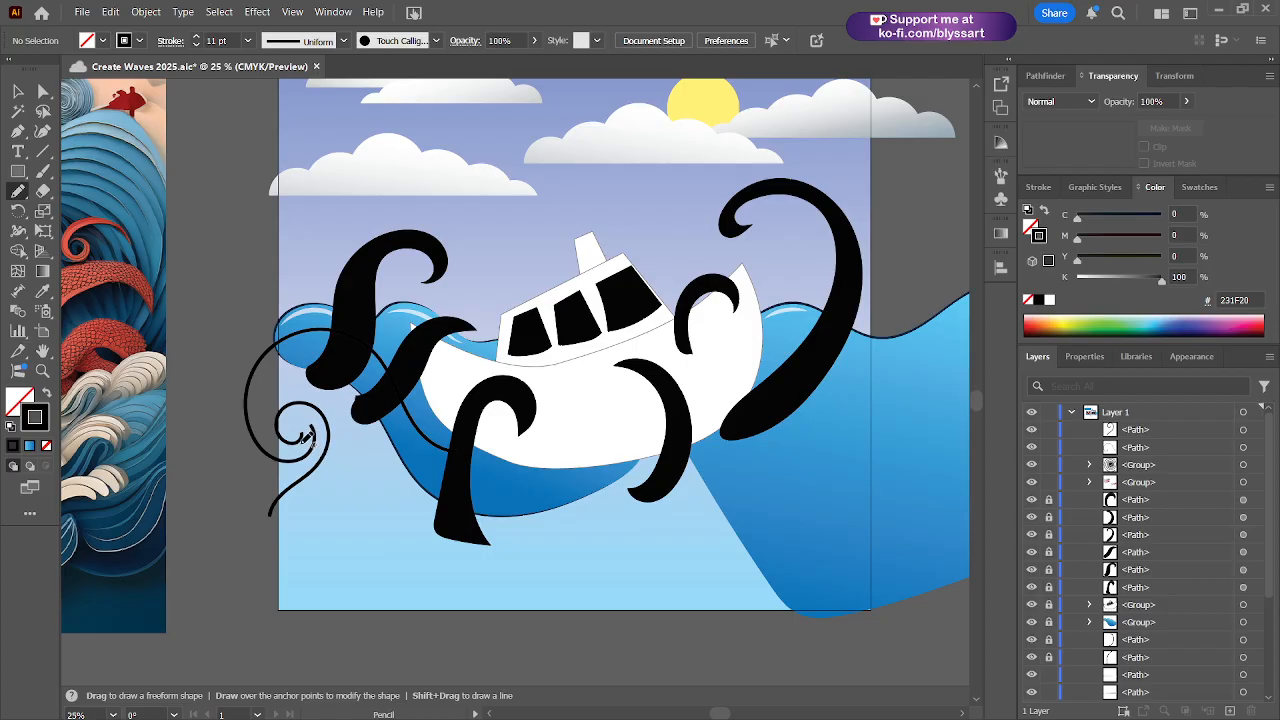
- Reshape the inner end of the large curl by moving its end anchor point and handle with Direct Selection
key("a")
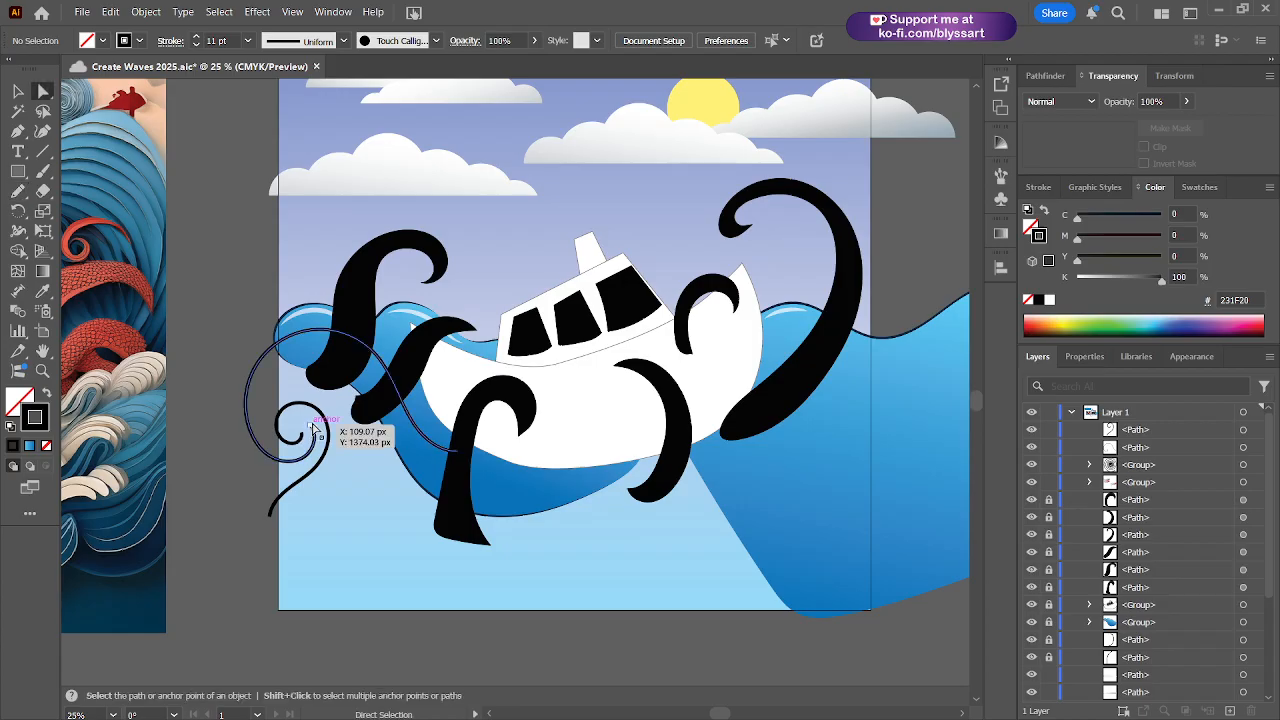
left_click(311, 428)
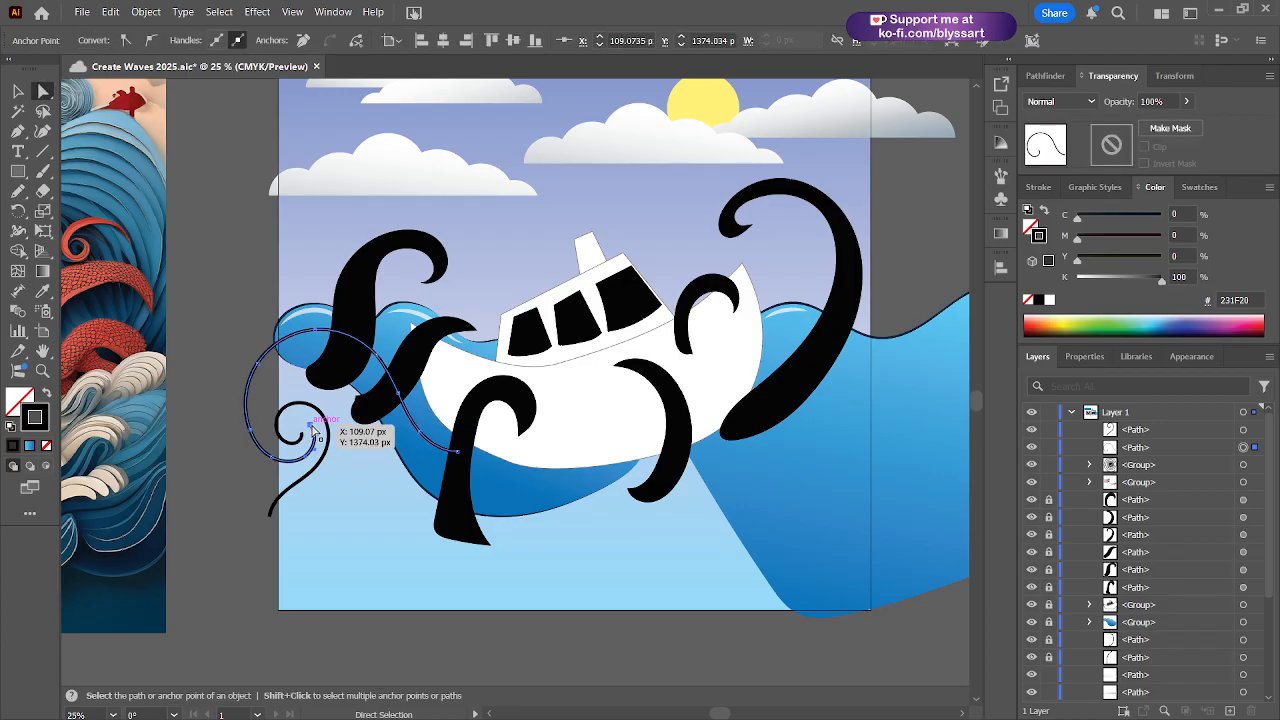
left_click(311, 428)
left_click_drag(311, 428, 311, 427)
scroll(272, 452, "up", 1)
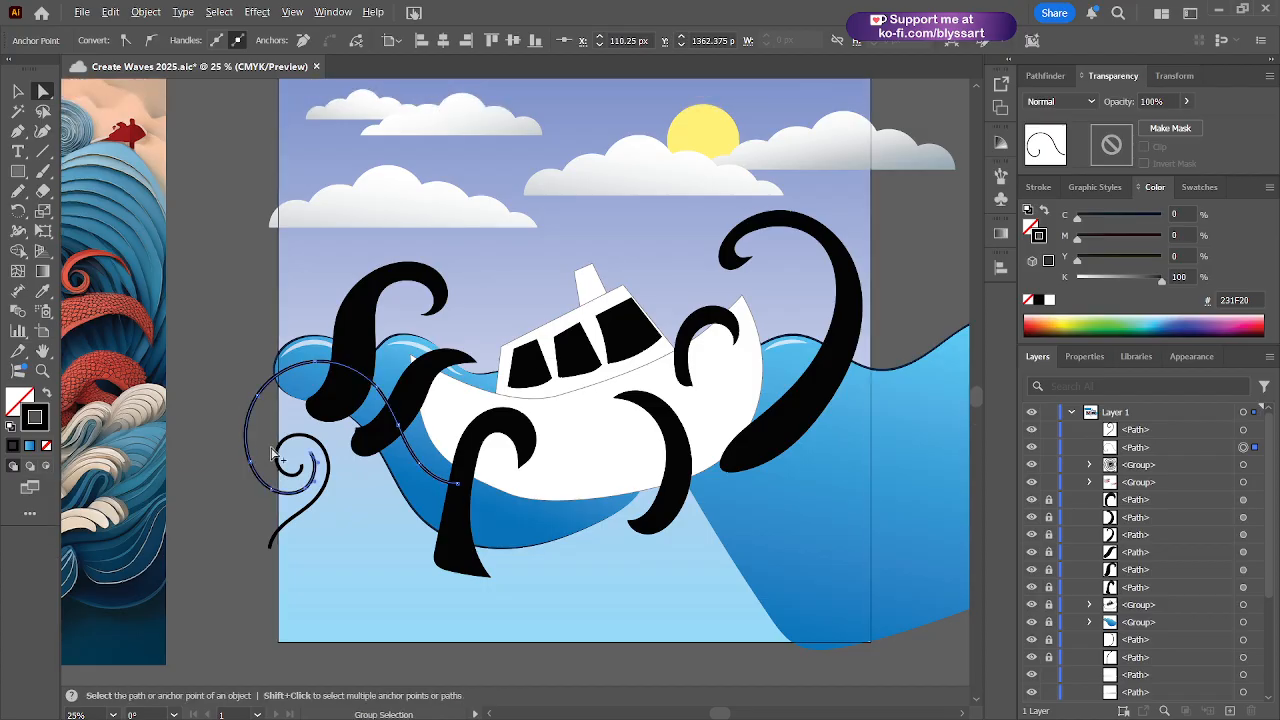
scroll(290, 510, "up", 2)
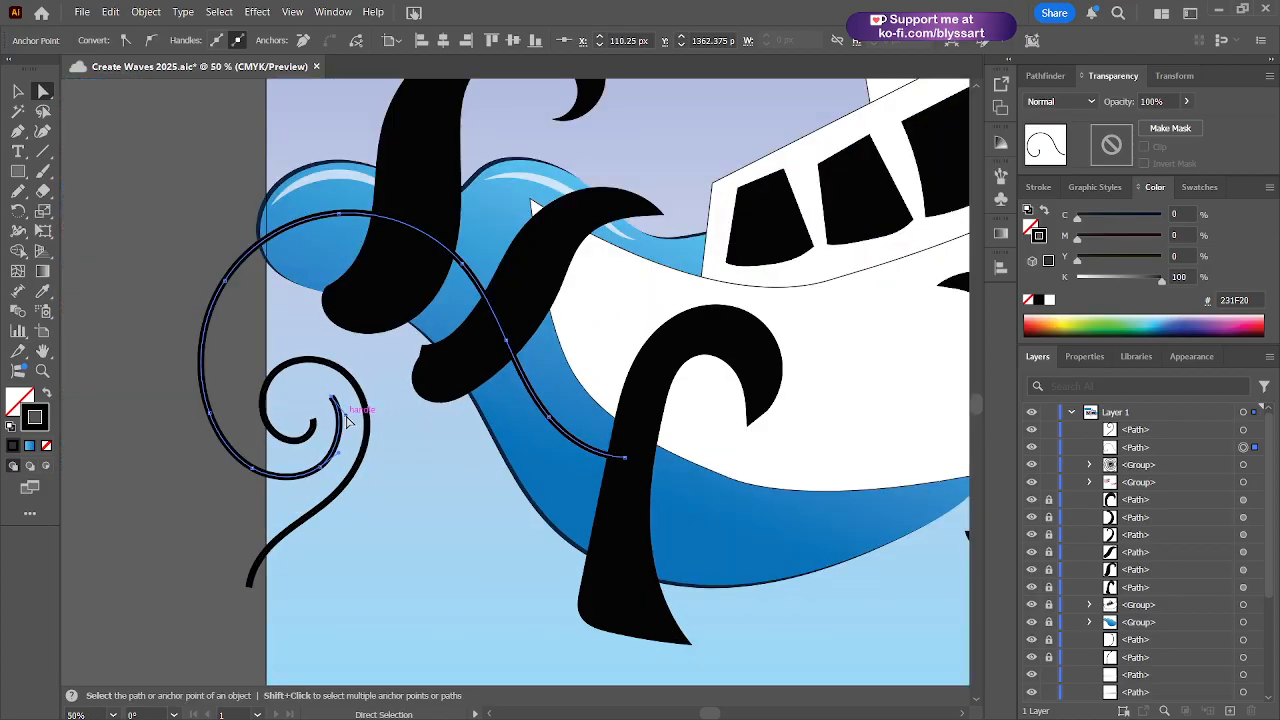
left_click_drag(346, 414, 352, 410)
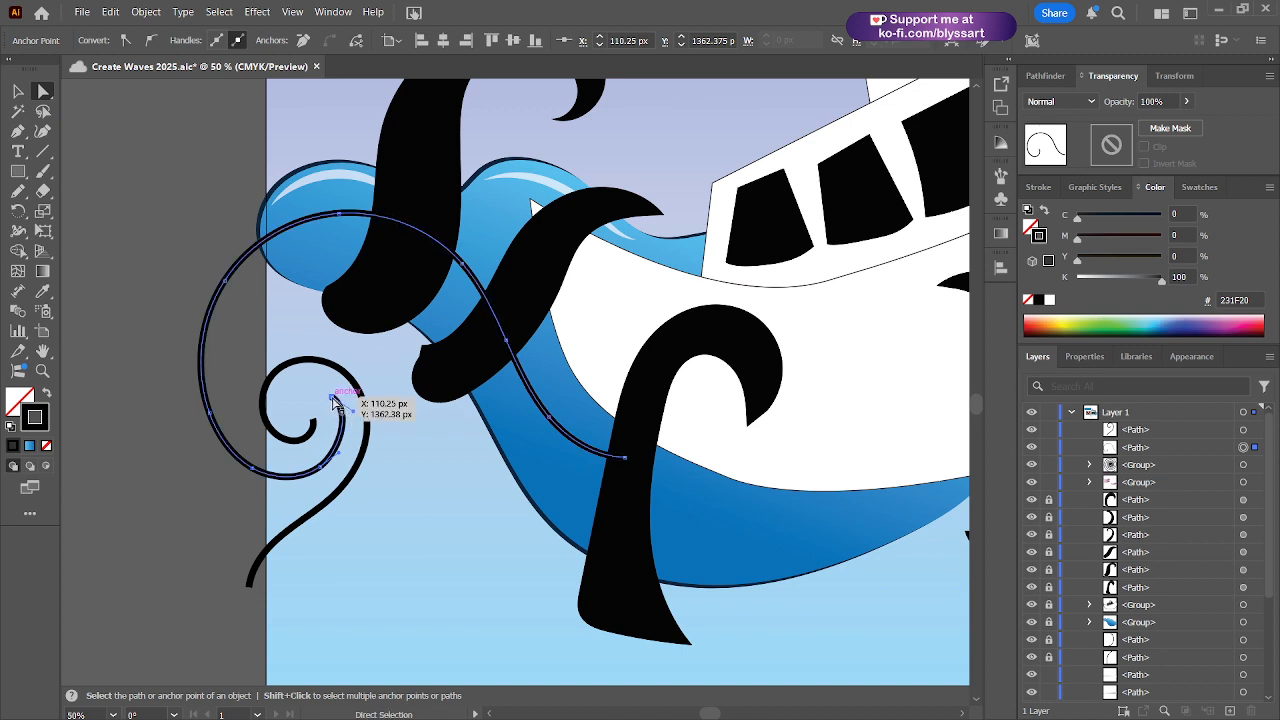
mouse_move(335, 399)
left_mouse_down()
mouse_move(325, 389)
mouse_move(360, 402)
left_mouse_up()
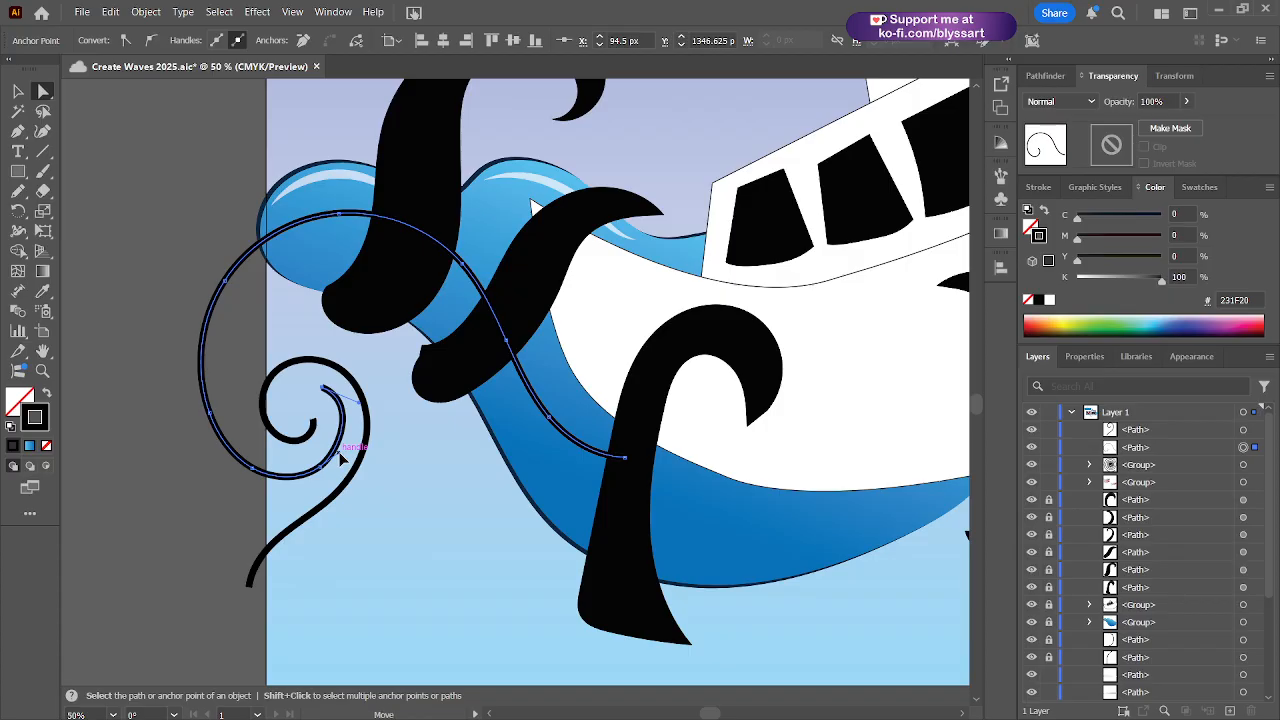
- Smooth the inner curls of the large and small spiral curves by repositioning their anchor points and handles
left_click_drag(340, 458, 355, 452)
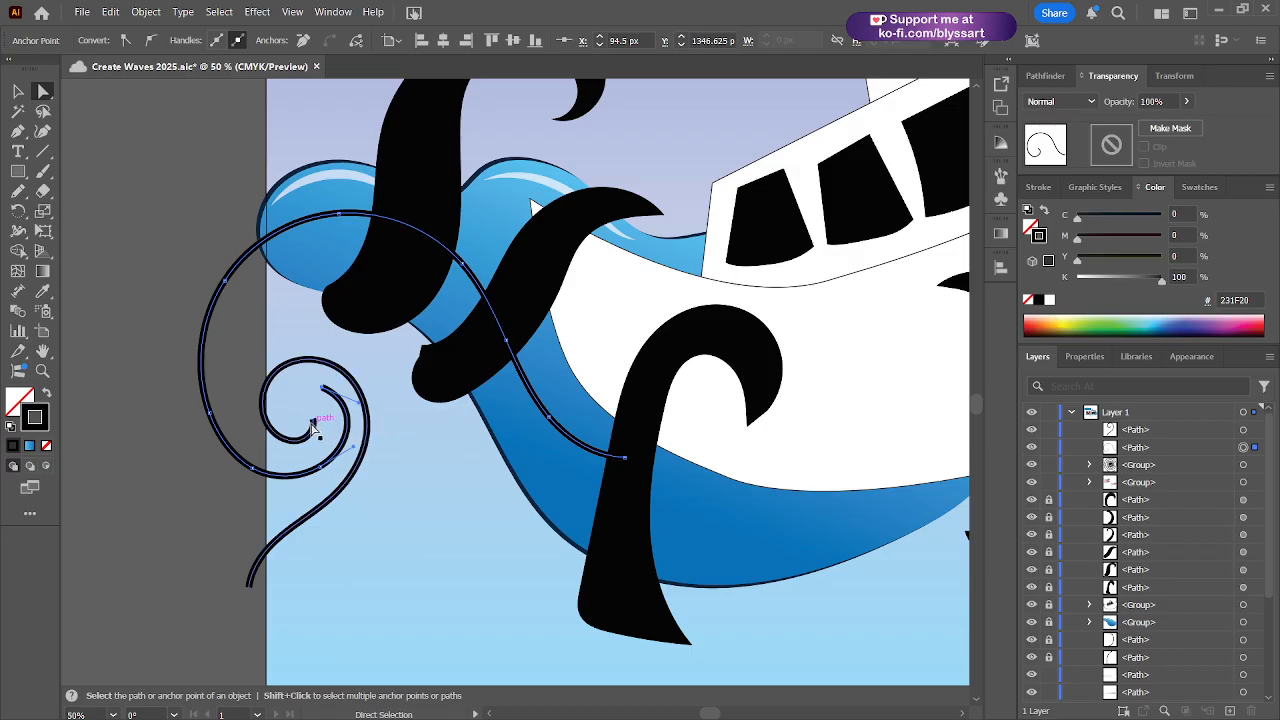
left_click(316, 421)
mouse_move(314, 419)
left_mouse_down()
mouse_move(327, 424)
mouse_move(311, 437)
left_mouse_up()
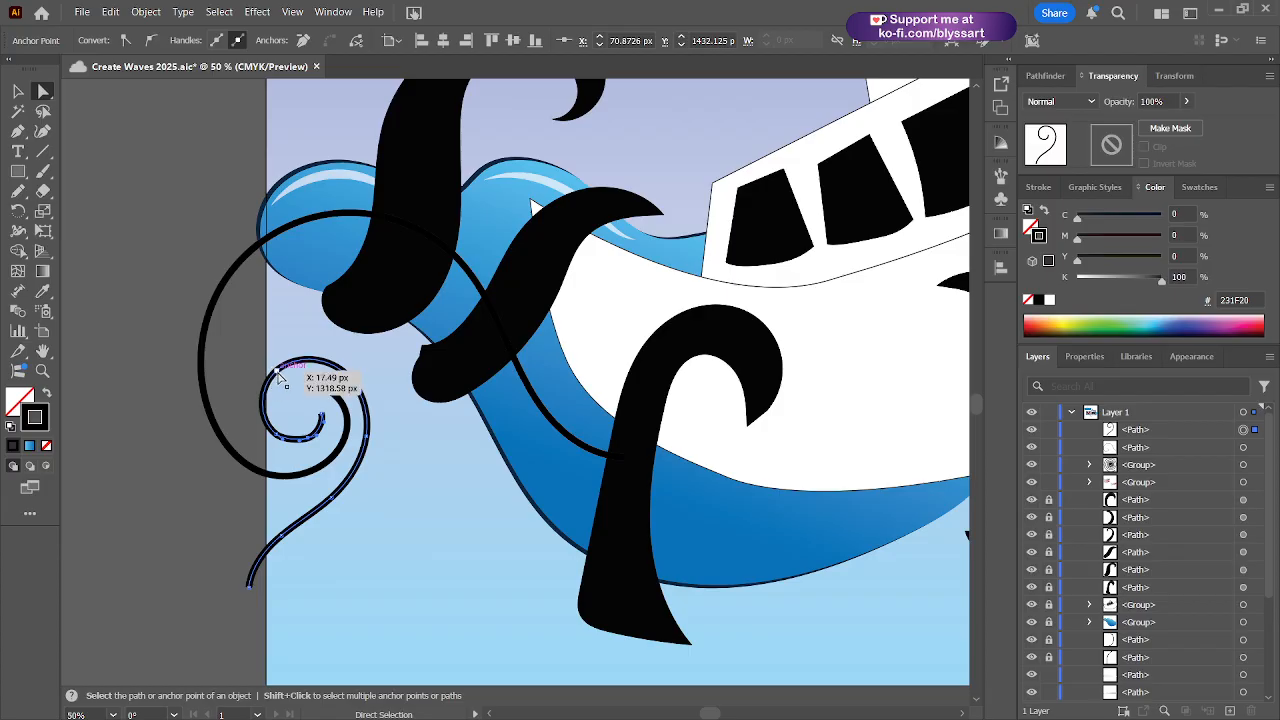
left_click_drag(279, 372, 352, 369)
left_click_drag(308, 440, 321, 407)
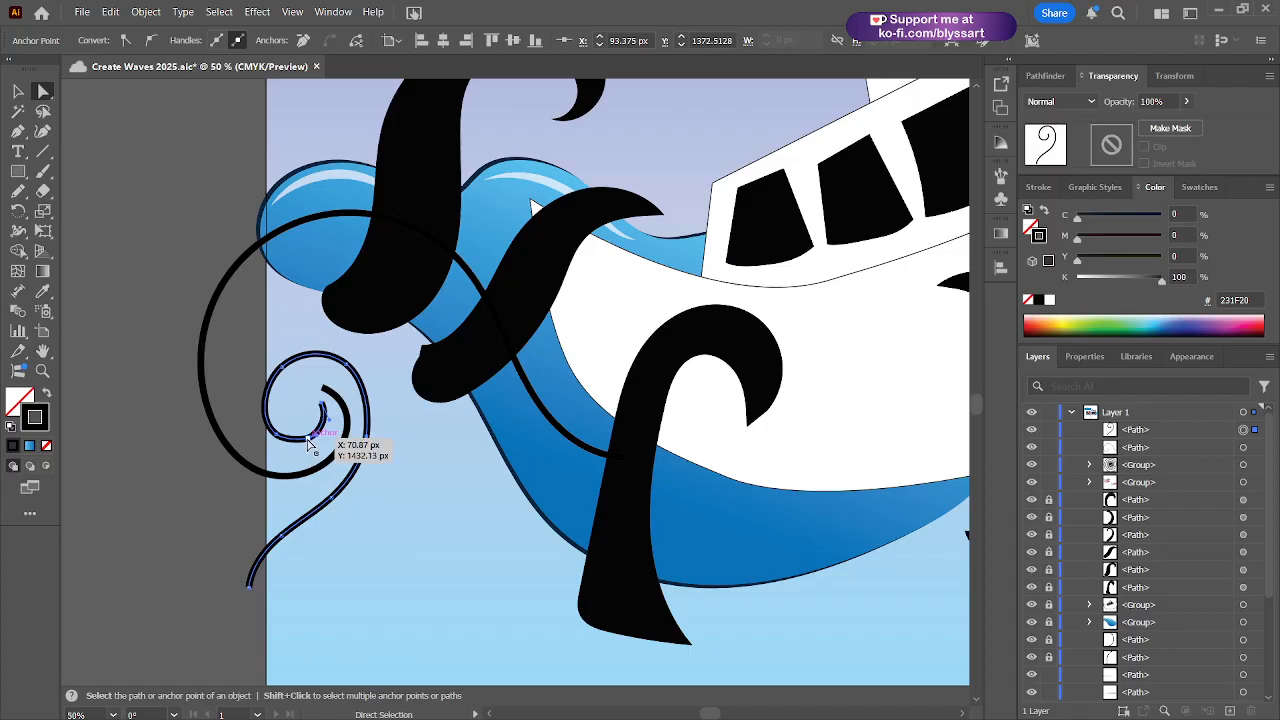
left_click(309, 444)
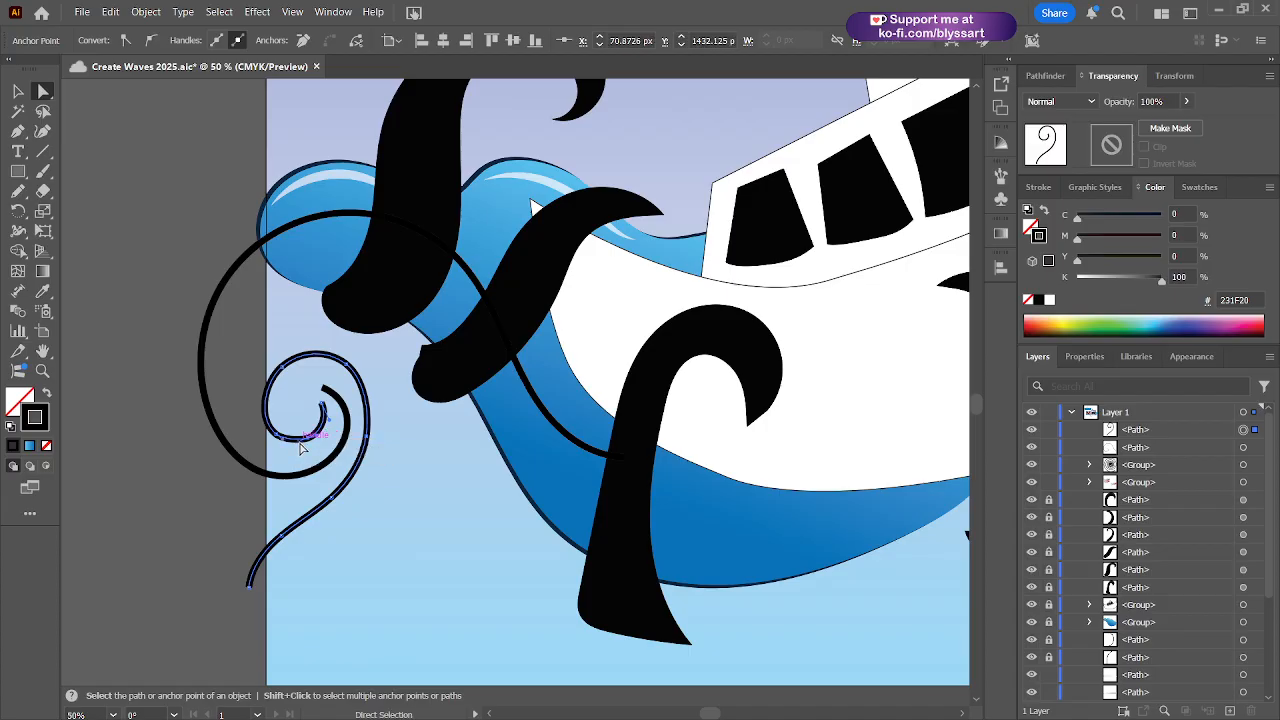
left_click_drag(301, 443, 302, 446)
- Blend the large and small spiral curves using a tapered width profile, and save the document
key("v")
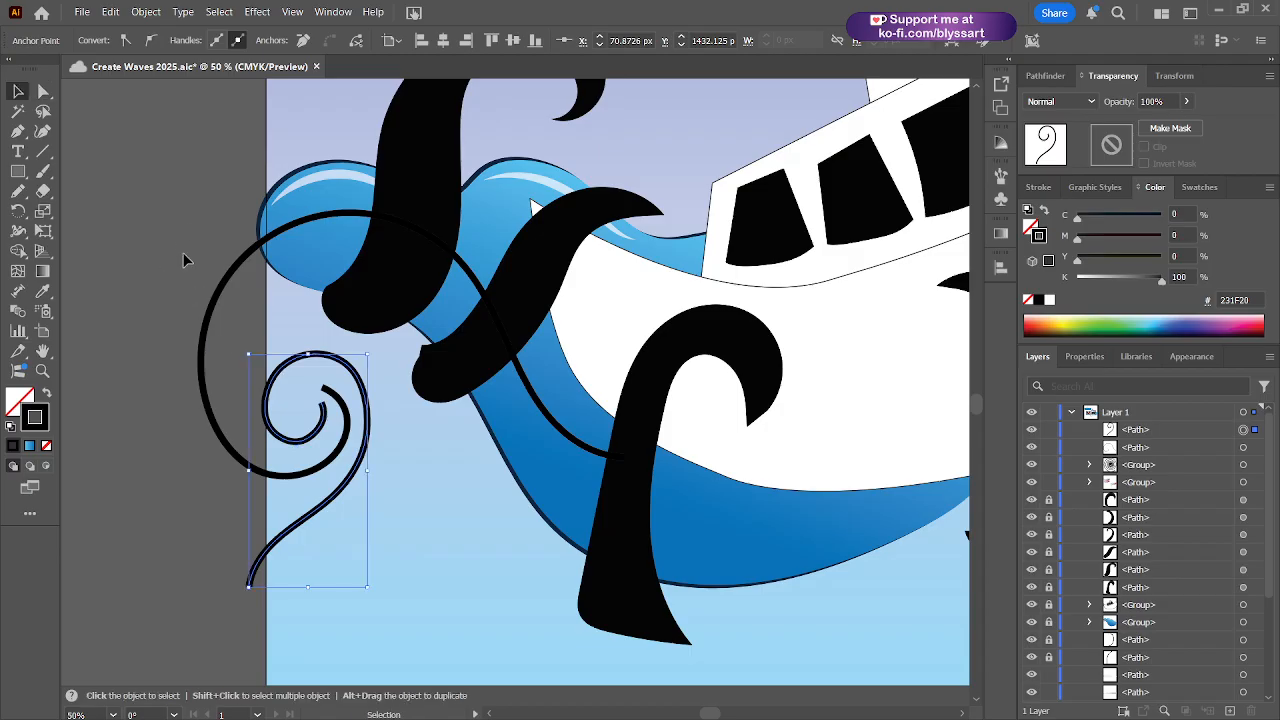
left_click_drag(186, 252, 355, 548)
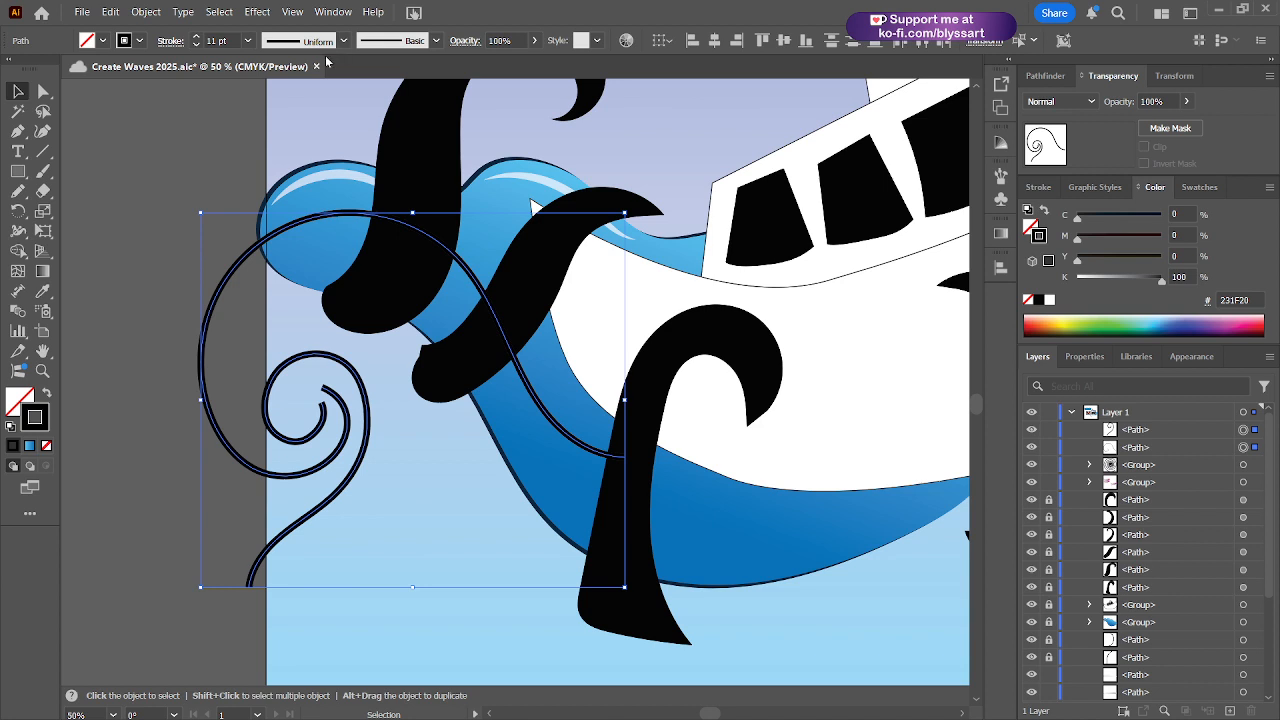
left_click(299, 87)
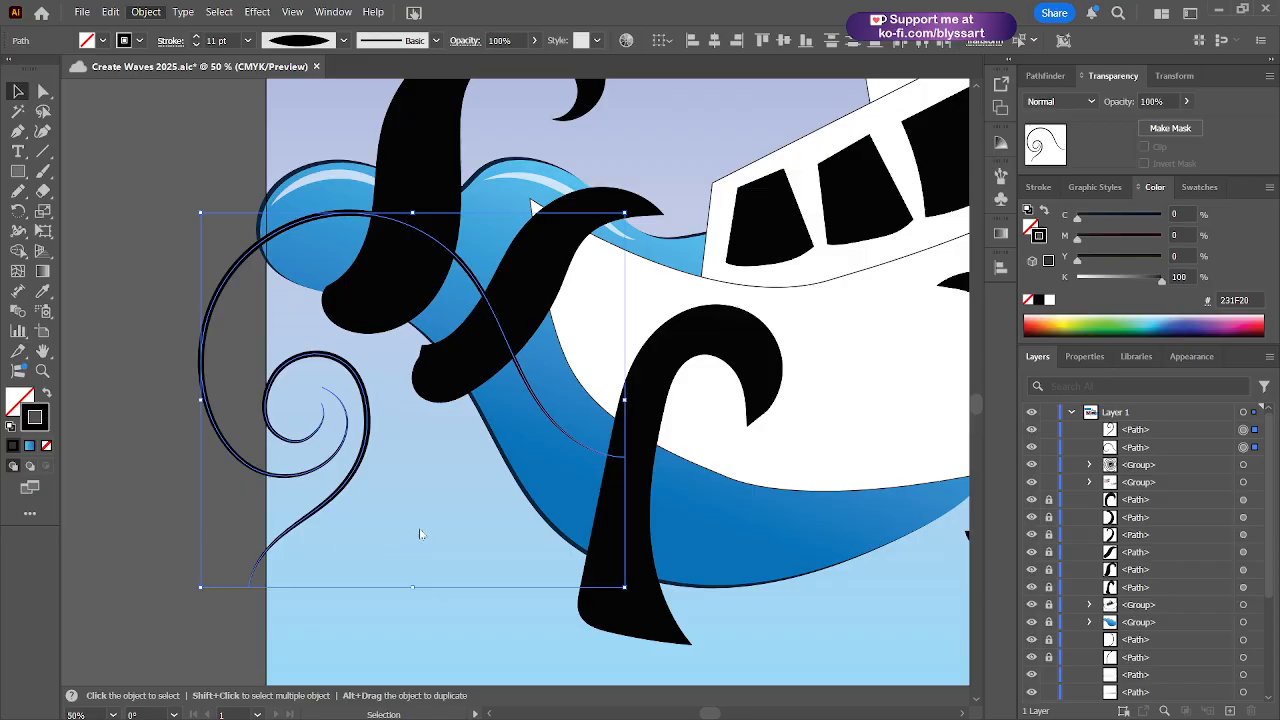
key("ctrl+alt+b")
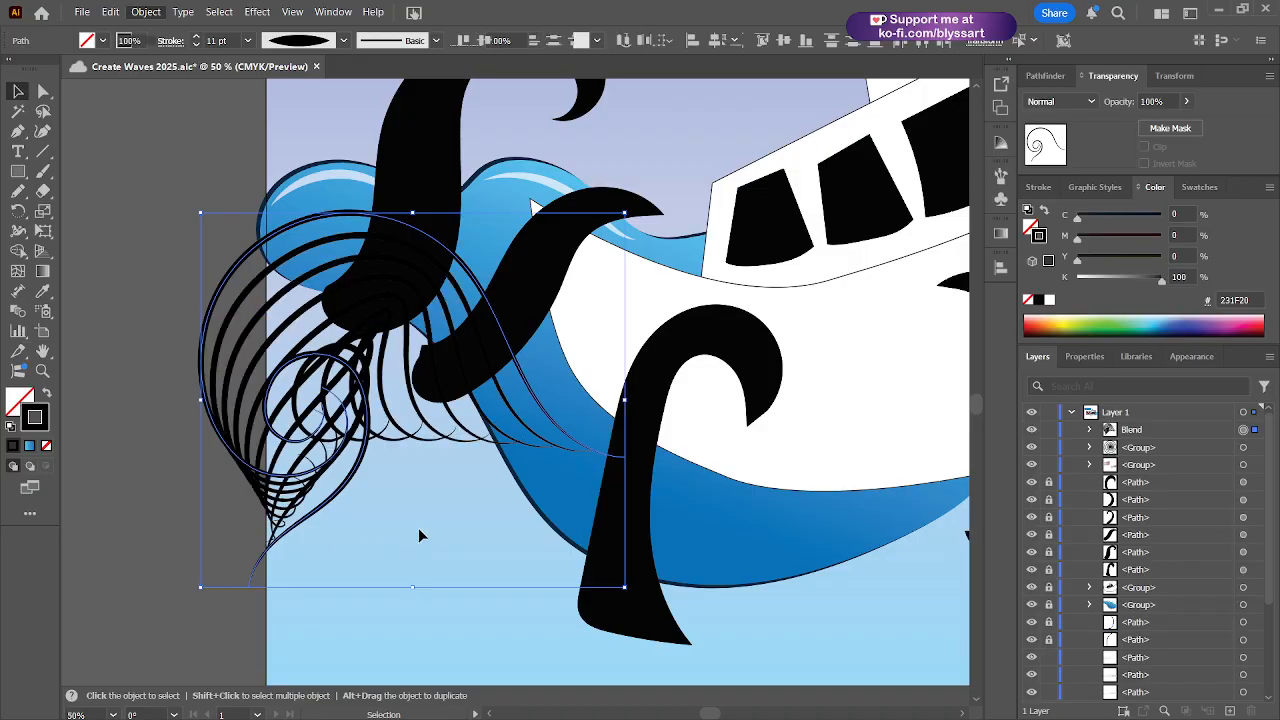
key("ctrl+s")
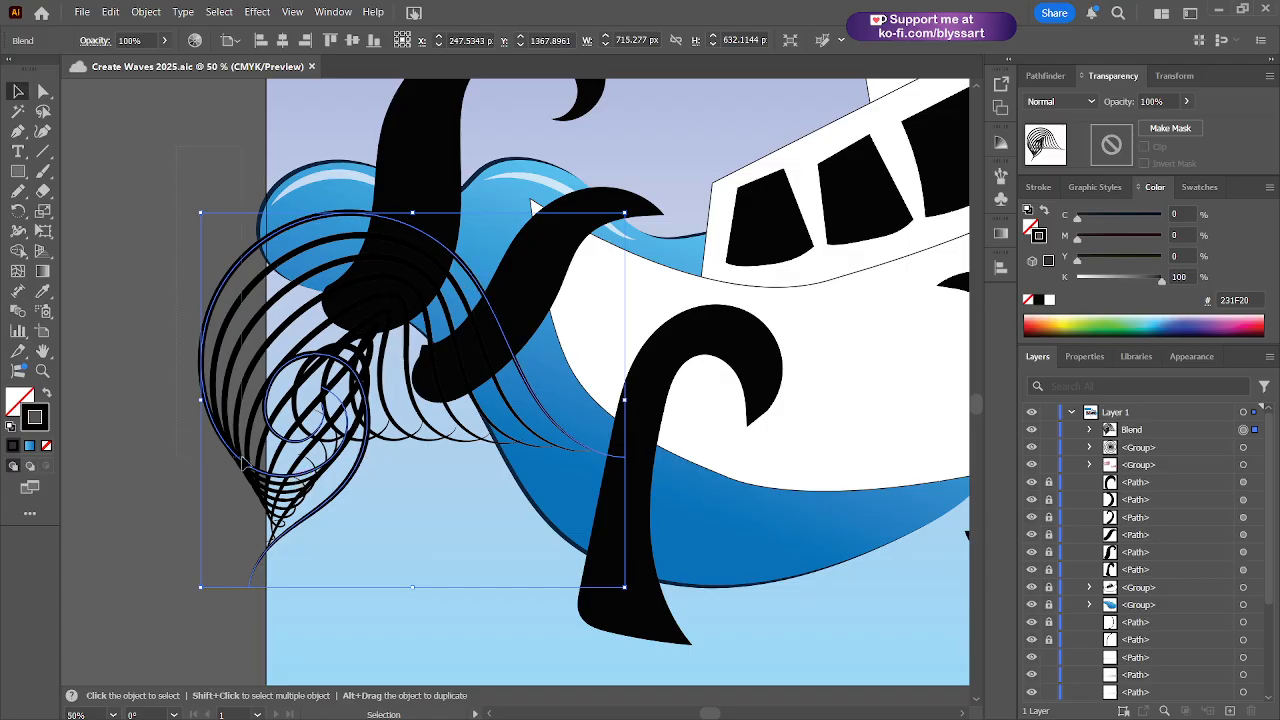
- Try the blended spirals lower on the artboard, and undo back to two separate curves with a uniform stroke
left_click_drag(288, 508, 316, 670)
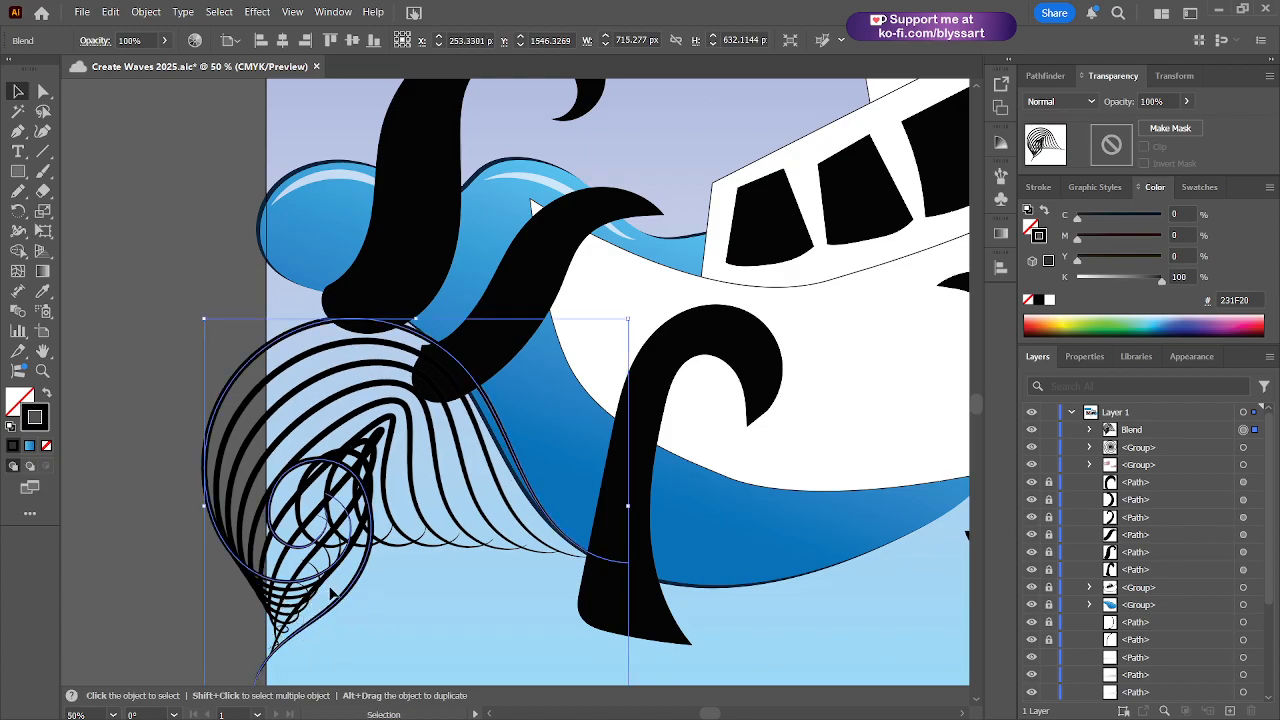
key("a")
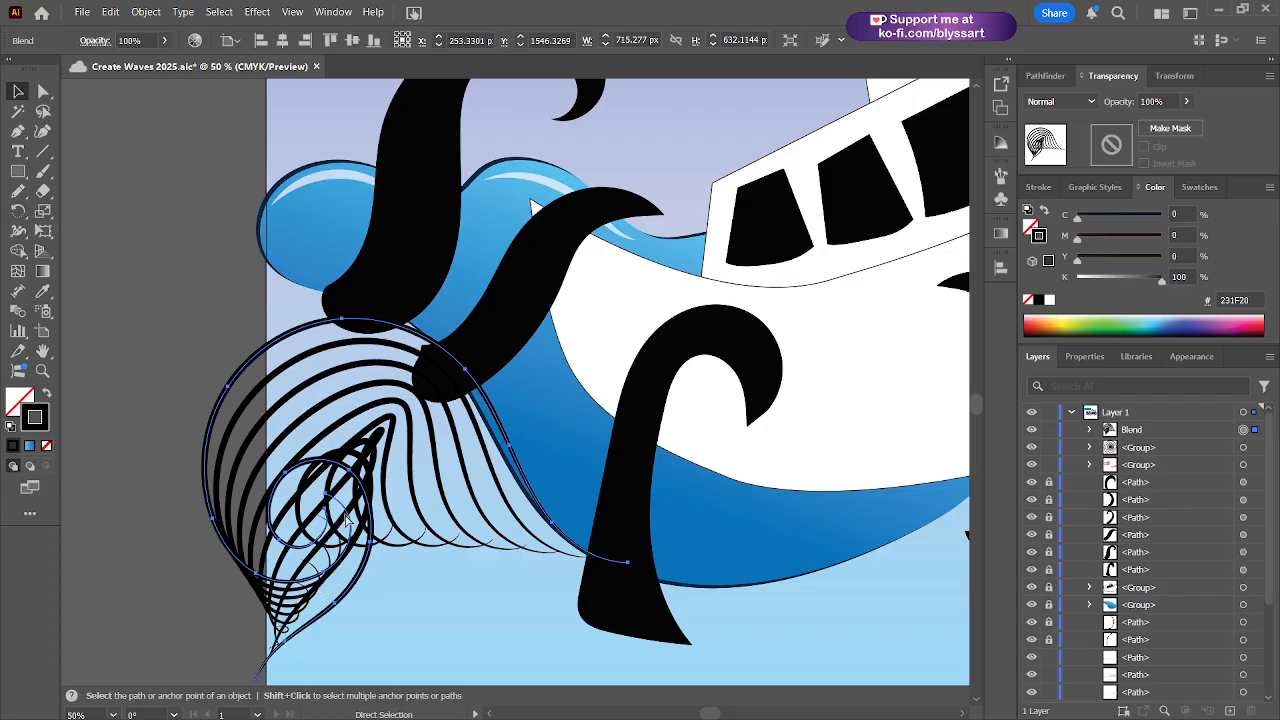
key("ctrl+z")
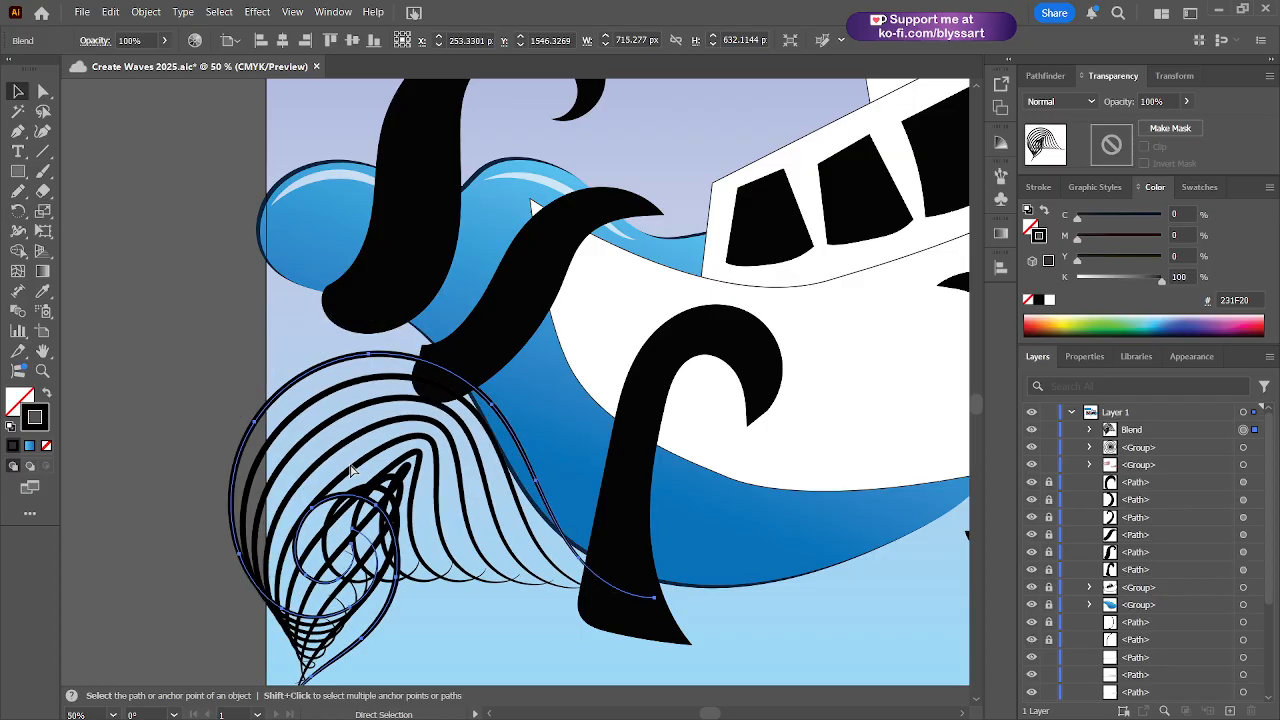
key("v")
key("a")
key("ctrl+shift+z")
key("ctrl+z")
- Apply the tapered elliptical width profile to both 11 pt spiral curves and deselect them
key("v")
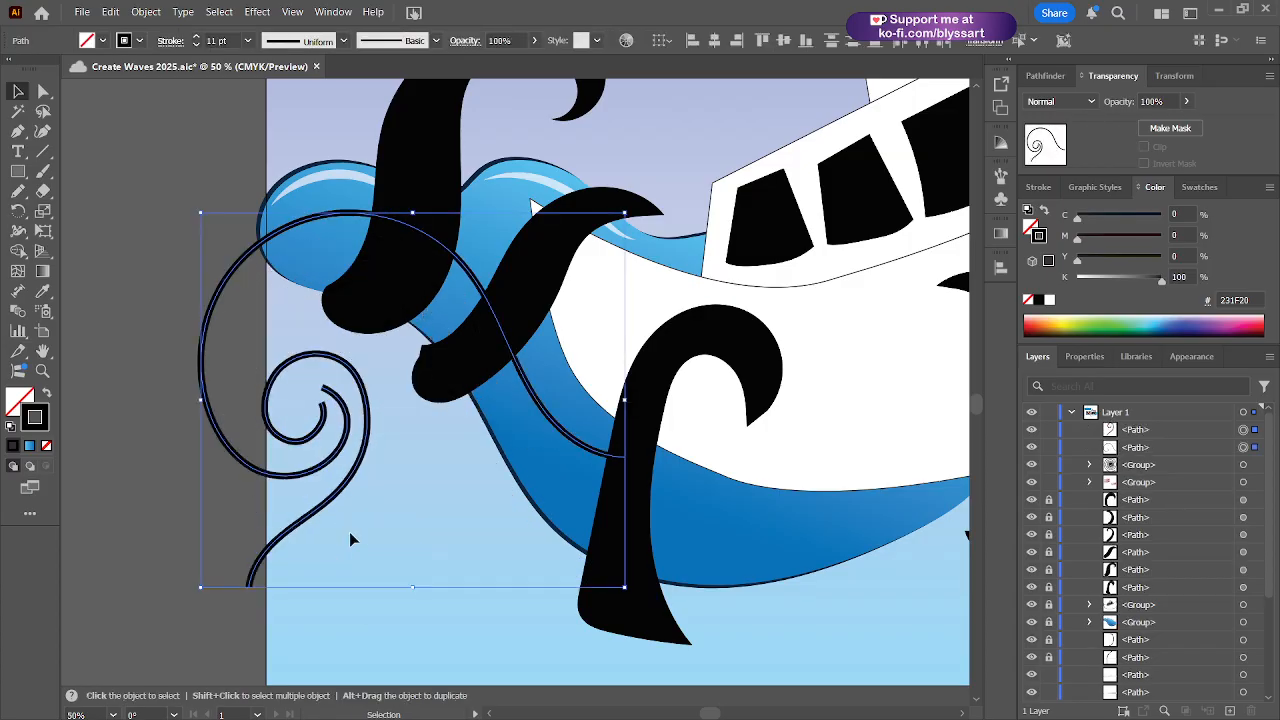
left_click(320, 98)
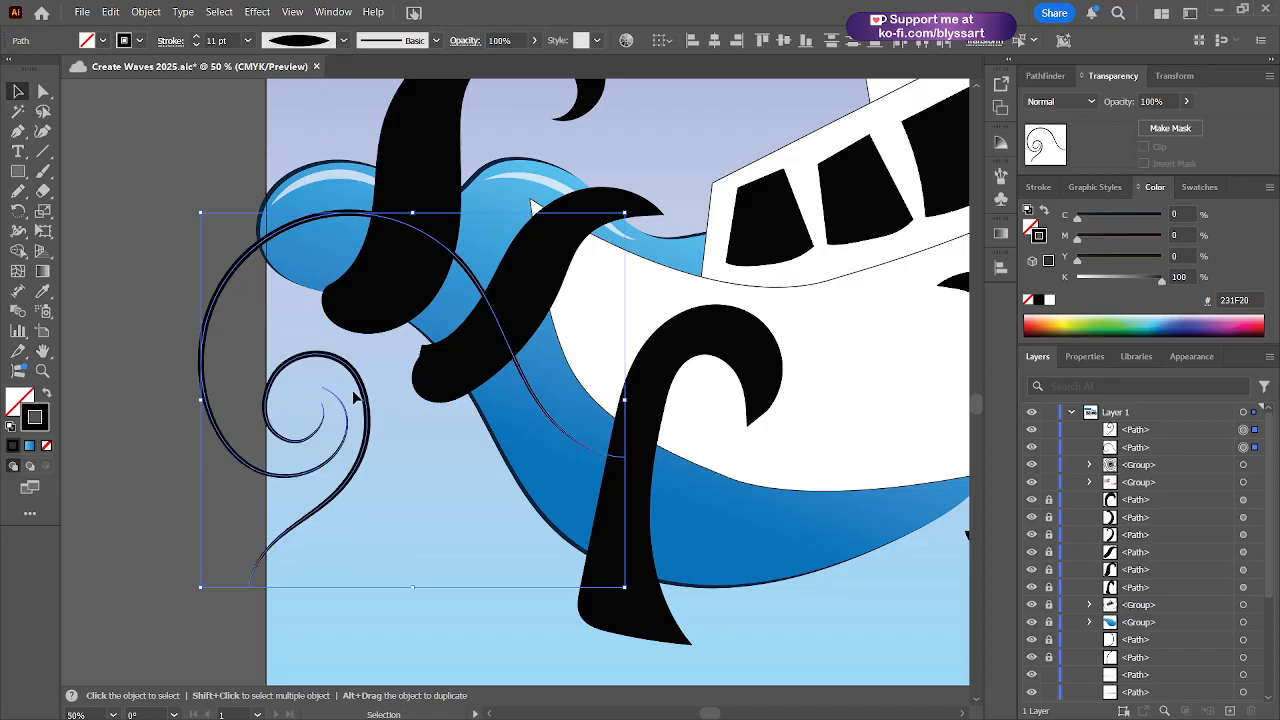
left_click(350, 327)
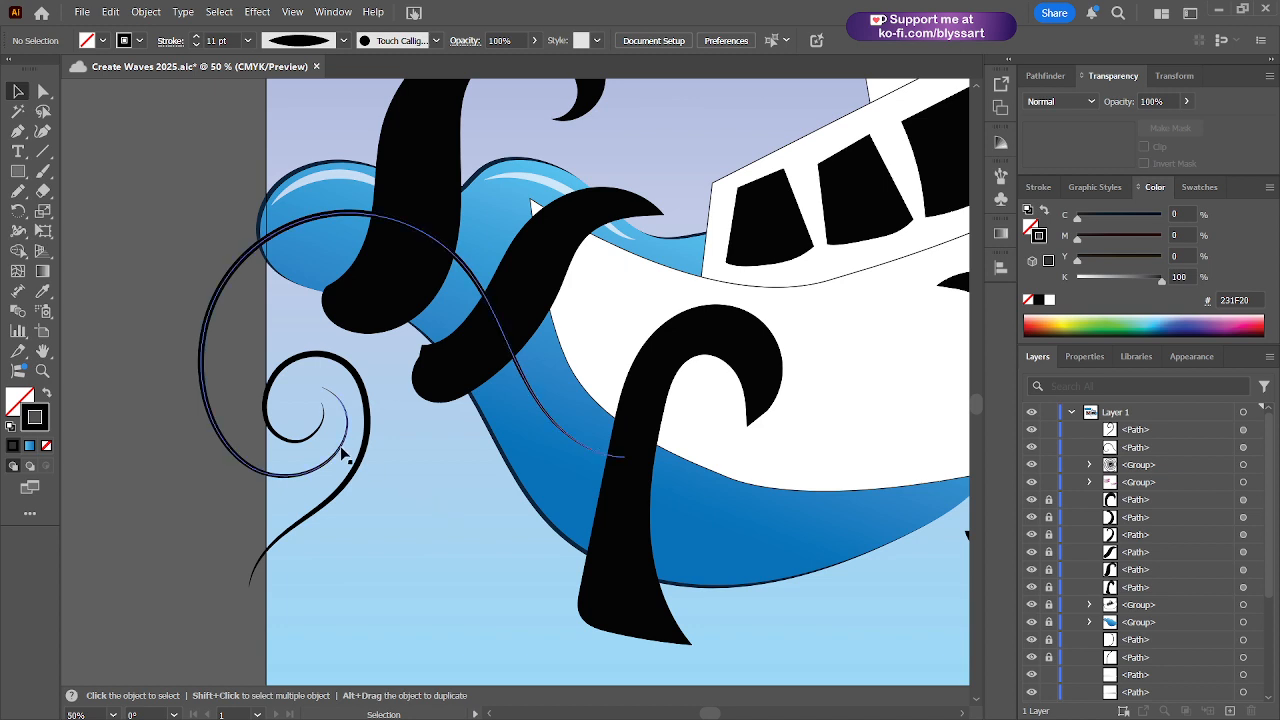
- Draw a freehand Pencil curve just inside the large spiral, following it from the dark tentacle into the curl's centre
key("n")
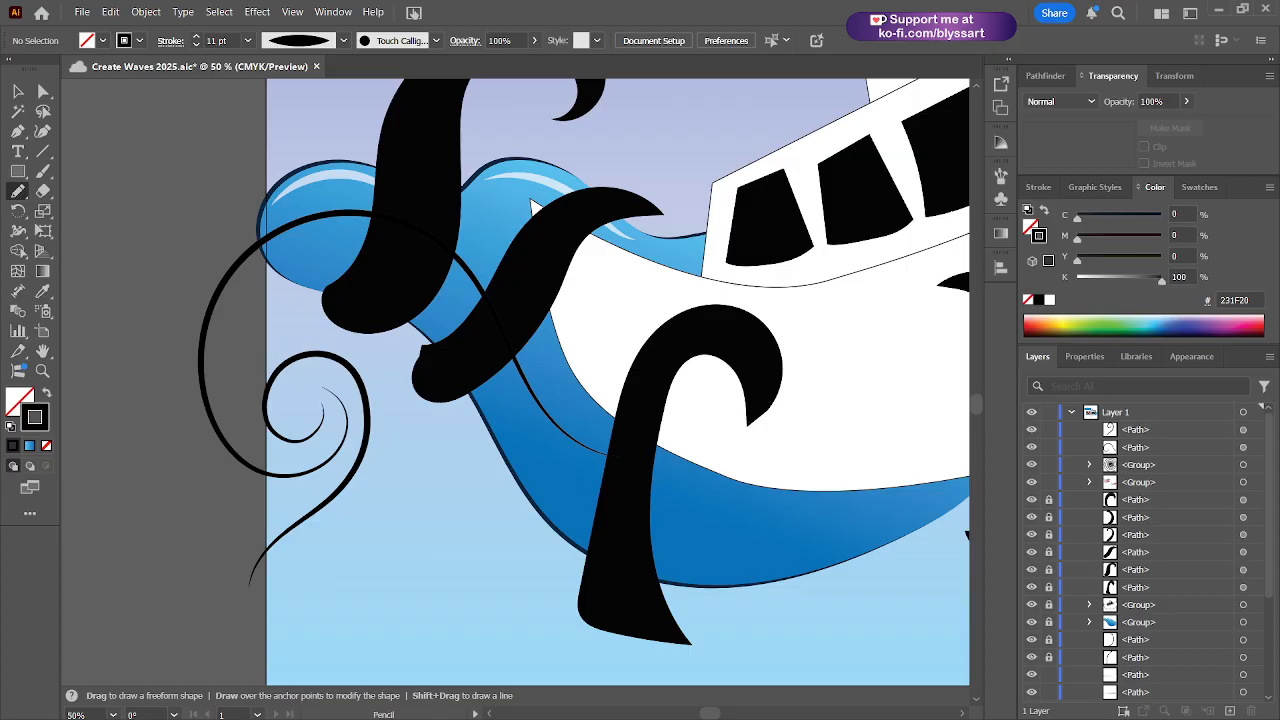
left_click_drag(592, 496, 332, 411)
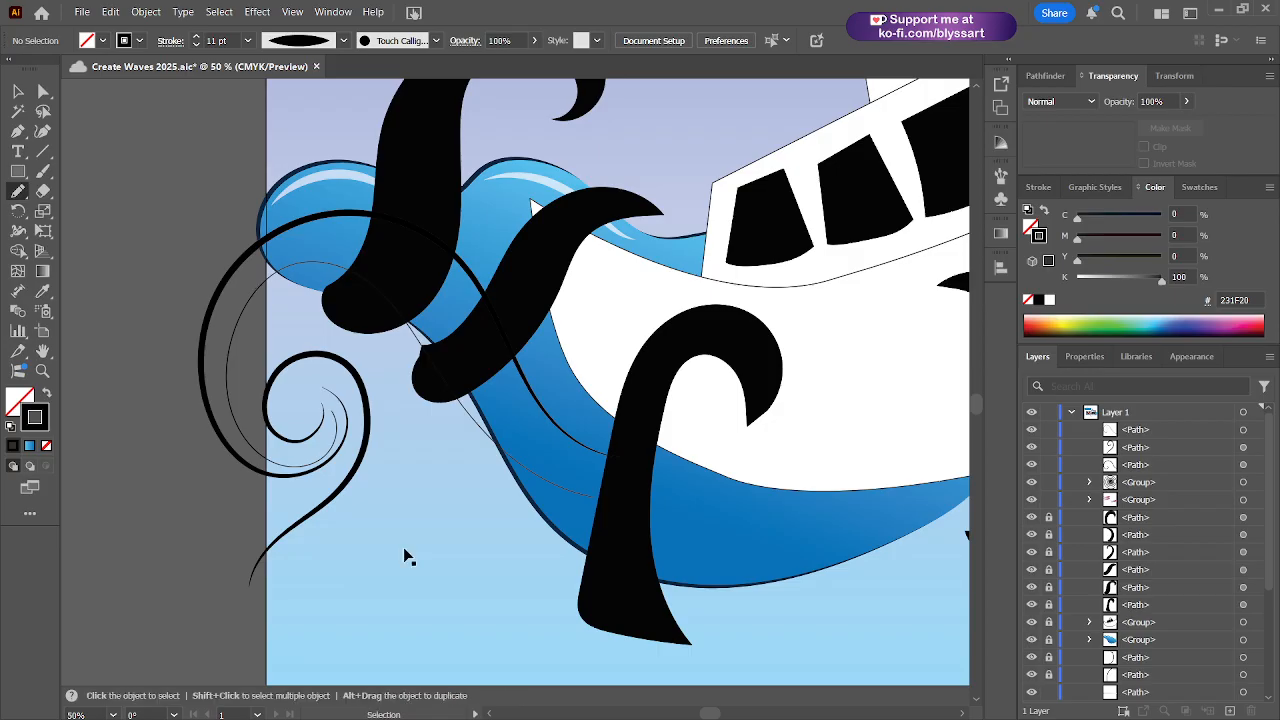
key("ctrl+z")
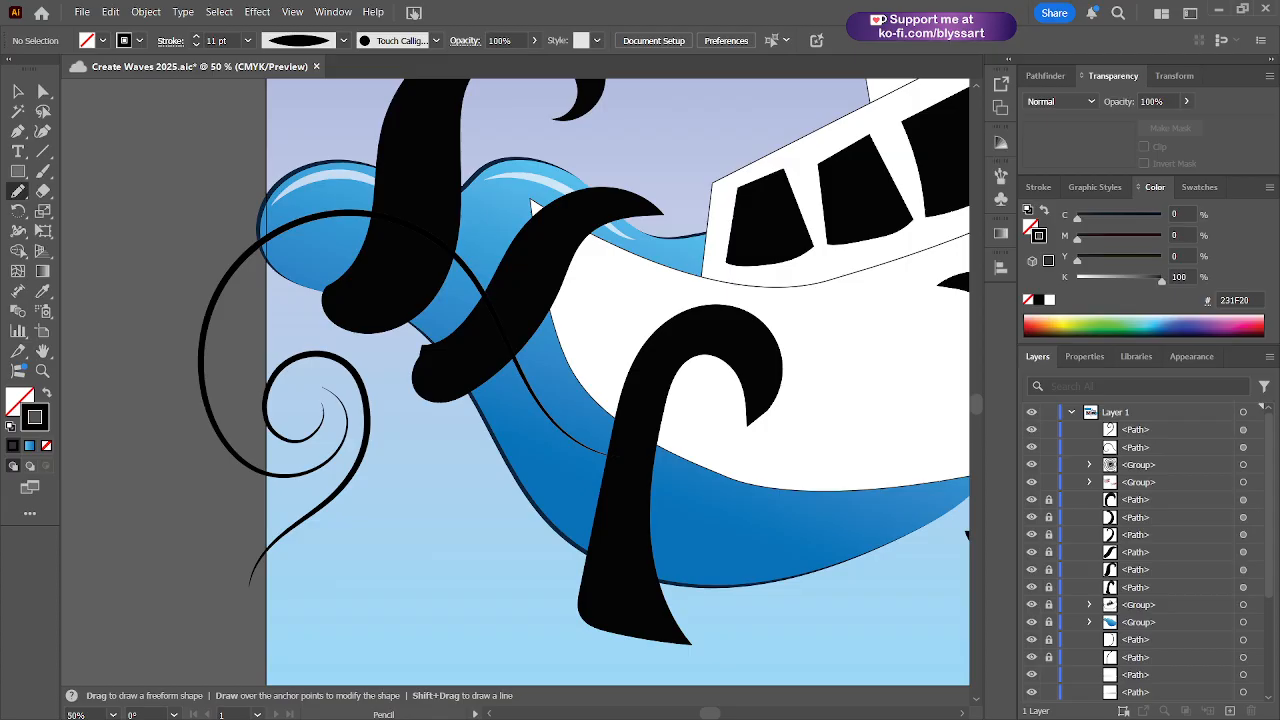
left_click_drag(593, 483, 324, 393)
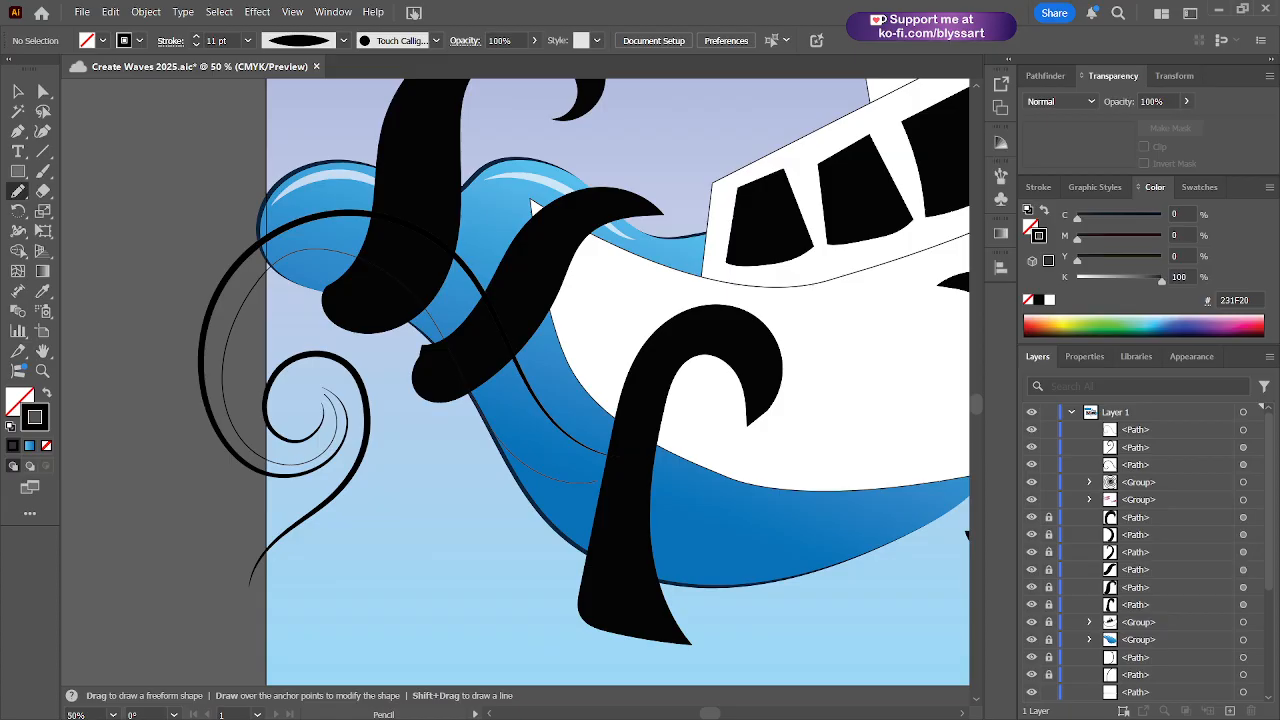
- Draw a second Pencil curve around the small spiral, from the curl's centre down to the right of its tail
left_click(327, 423)
key("ctrl+z")
left_click_drag(325, 405, 363, 578)
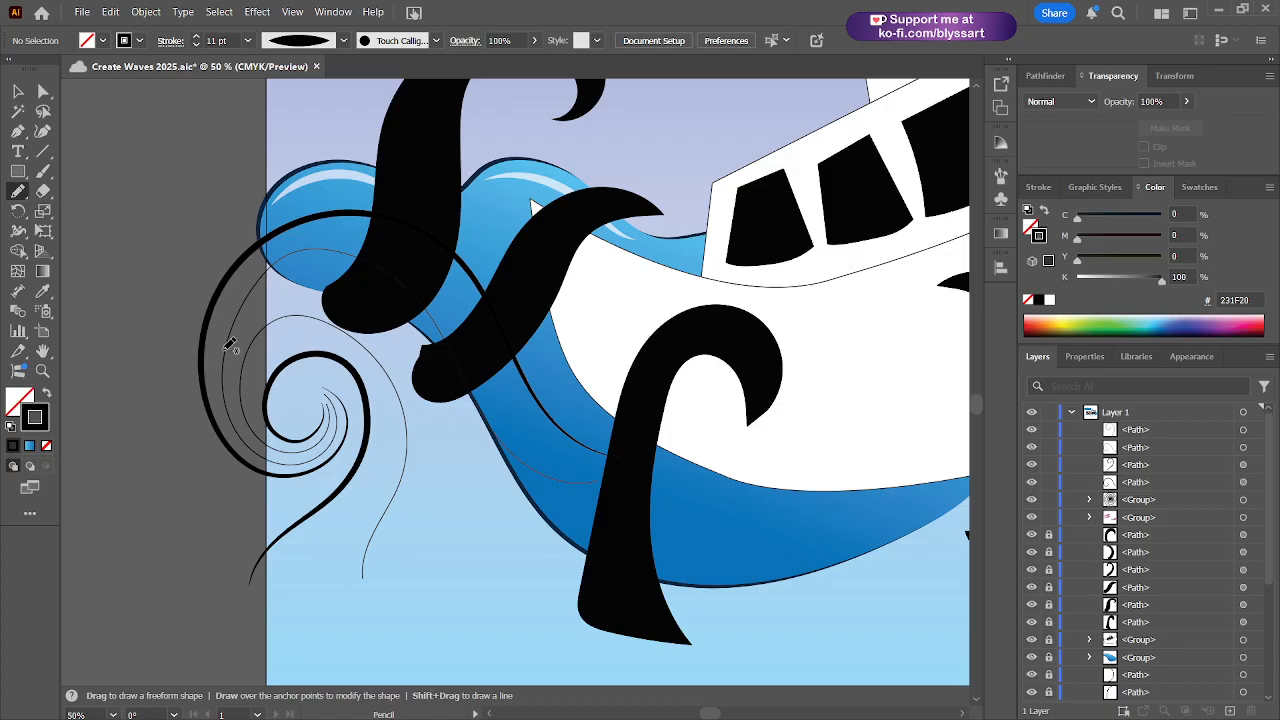
- Set the stroke of both thin Pencil curves to 5 pt with the tapered elliptical width profile
key("v")
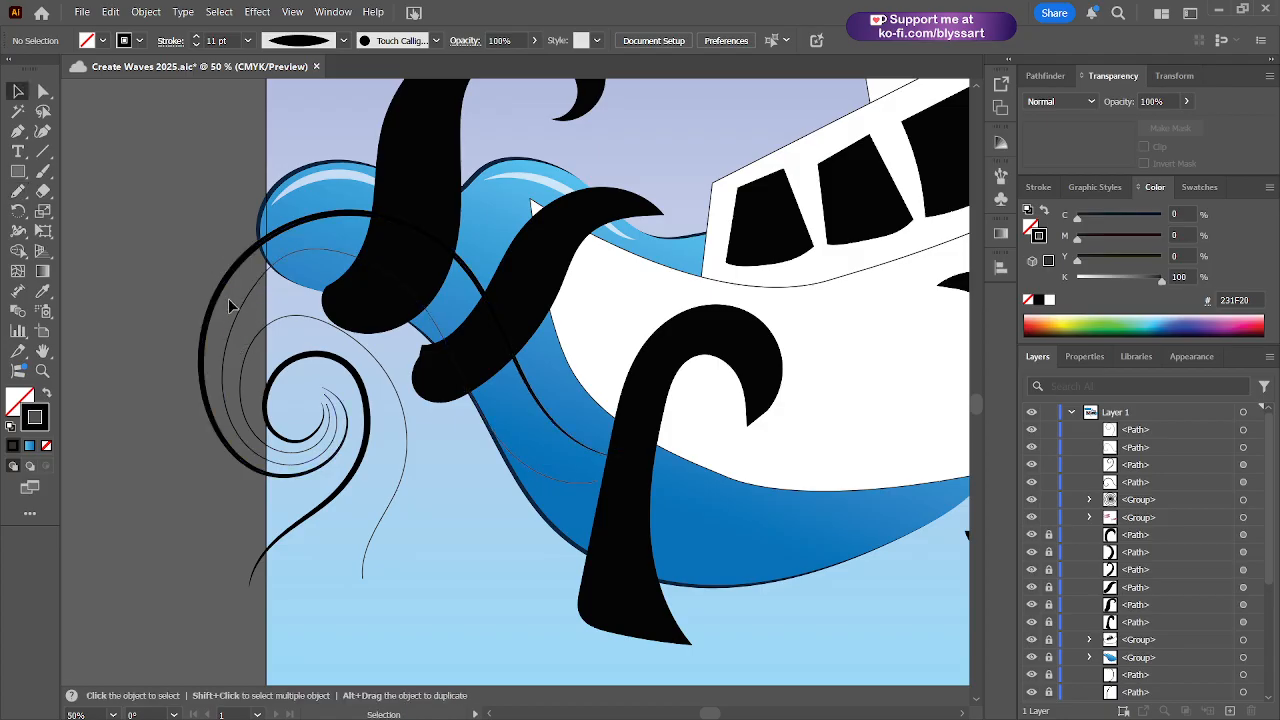
left_click(238, 318)
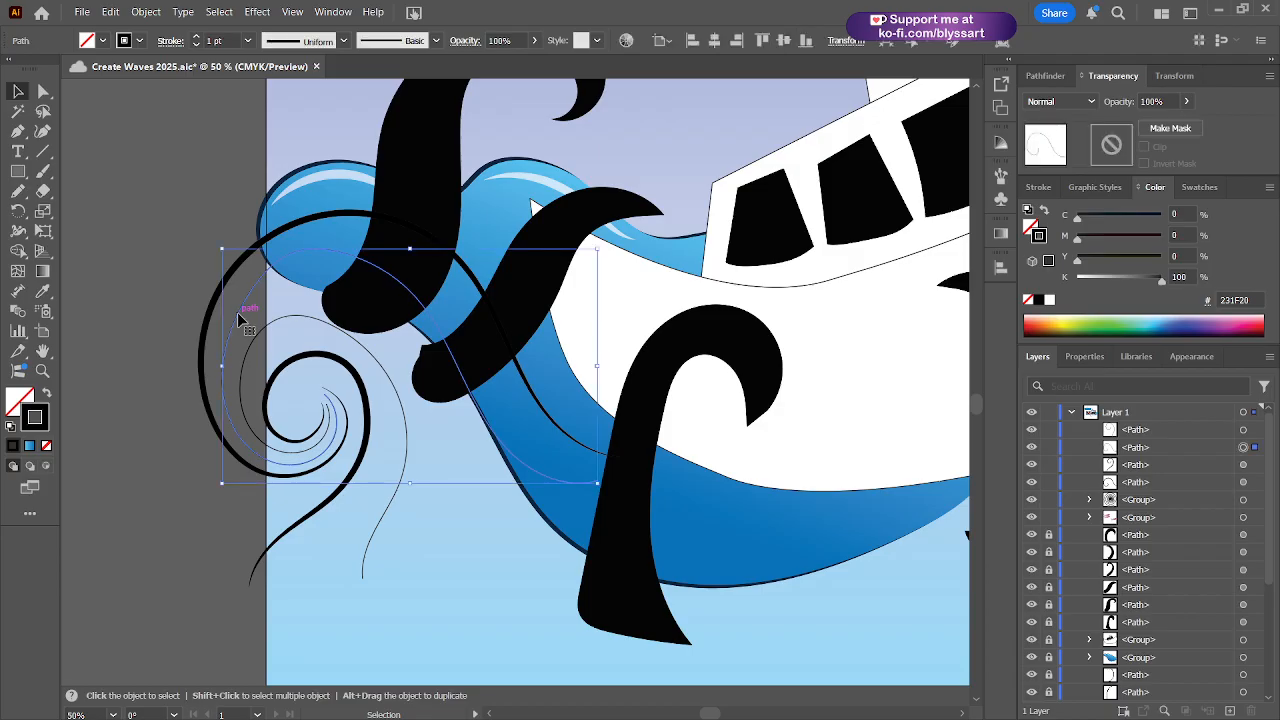
left_click(298, 308, "shift")
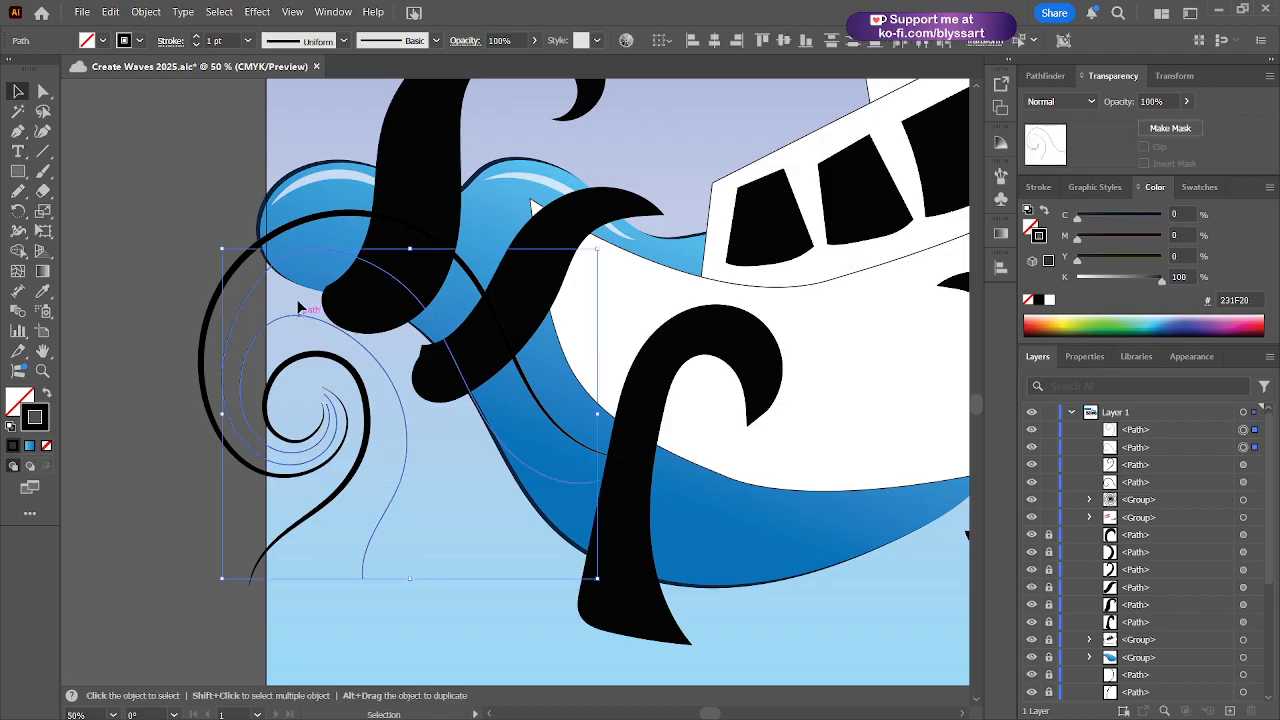
left_click(196, 38)
left_click(196, 38)
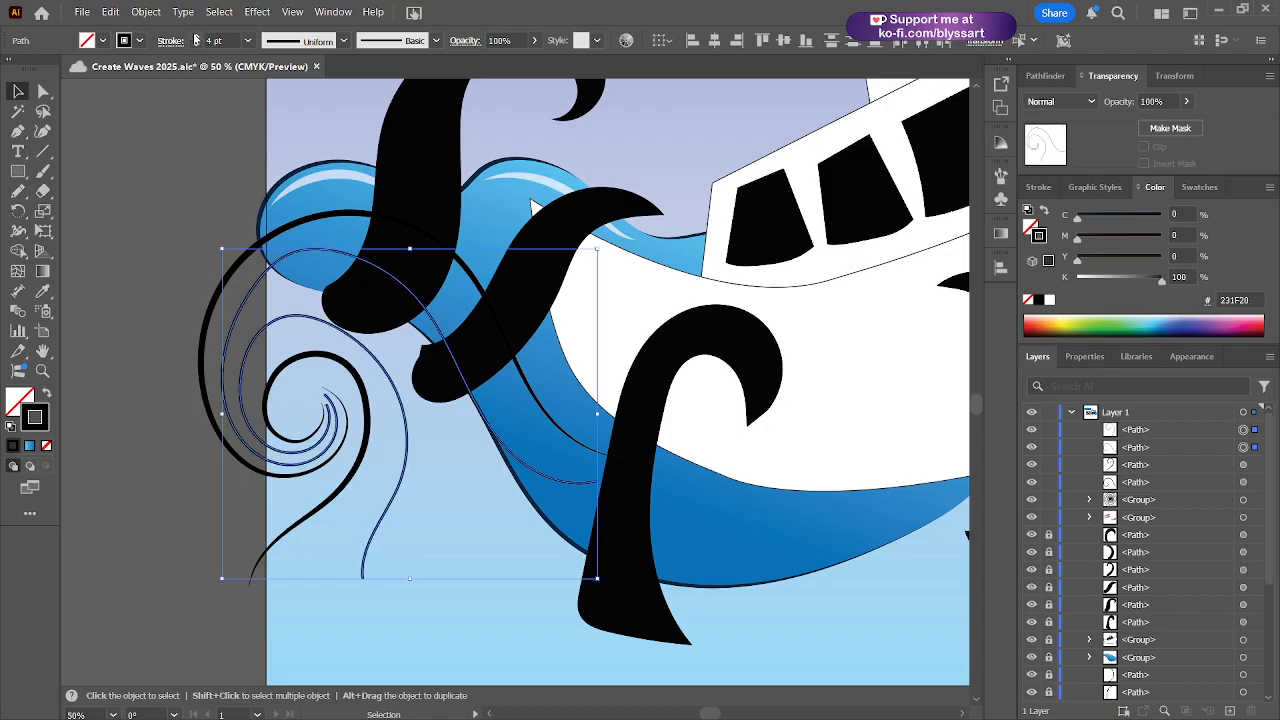
left_click(196, 38)
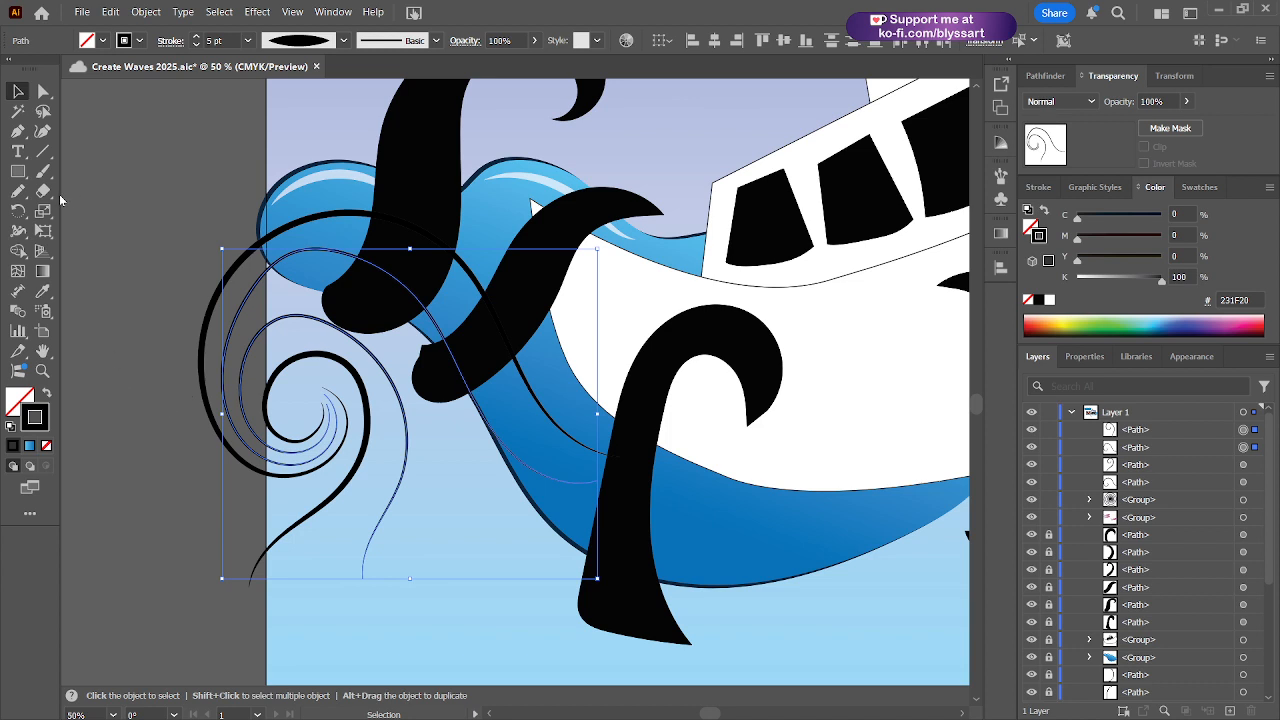
- Reshape the thin curve inside the large spiral by moving its left and upper anchor points outward to even the spacing
key("z")
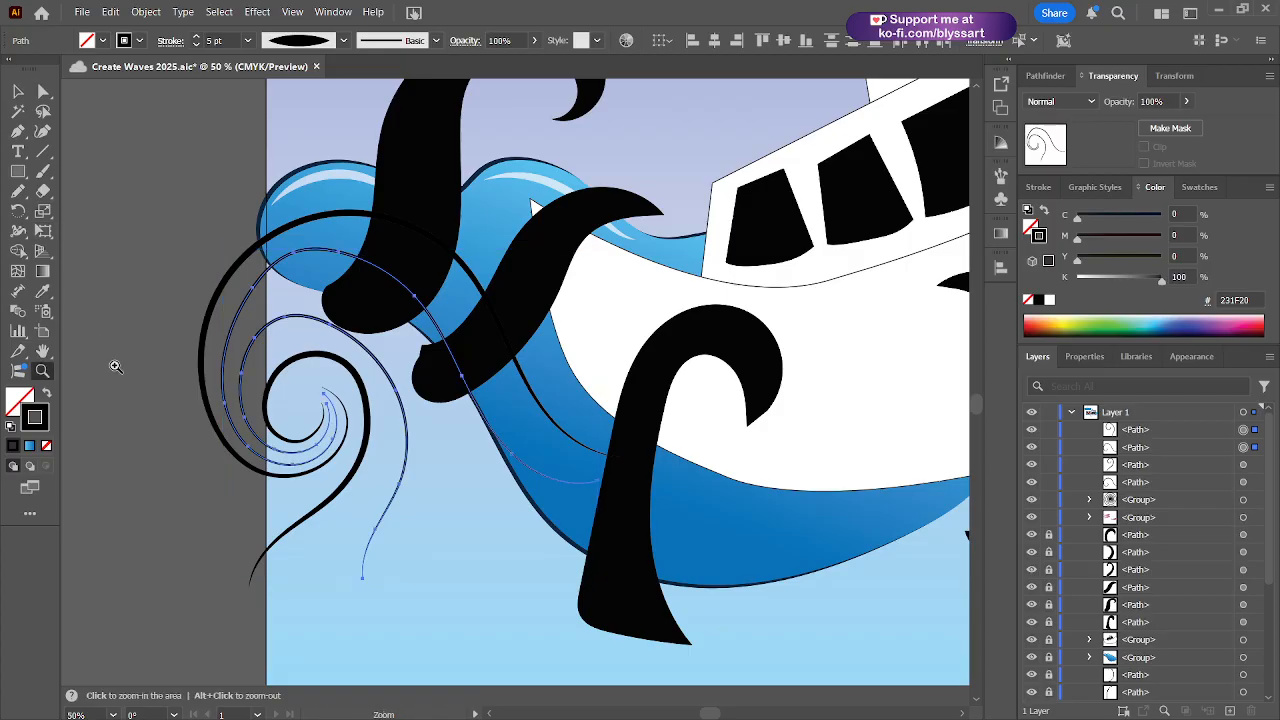
left_click(153, 438)
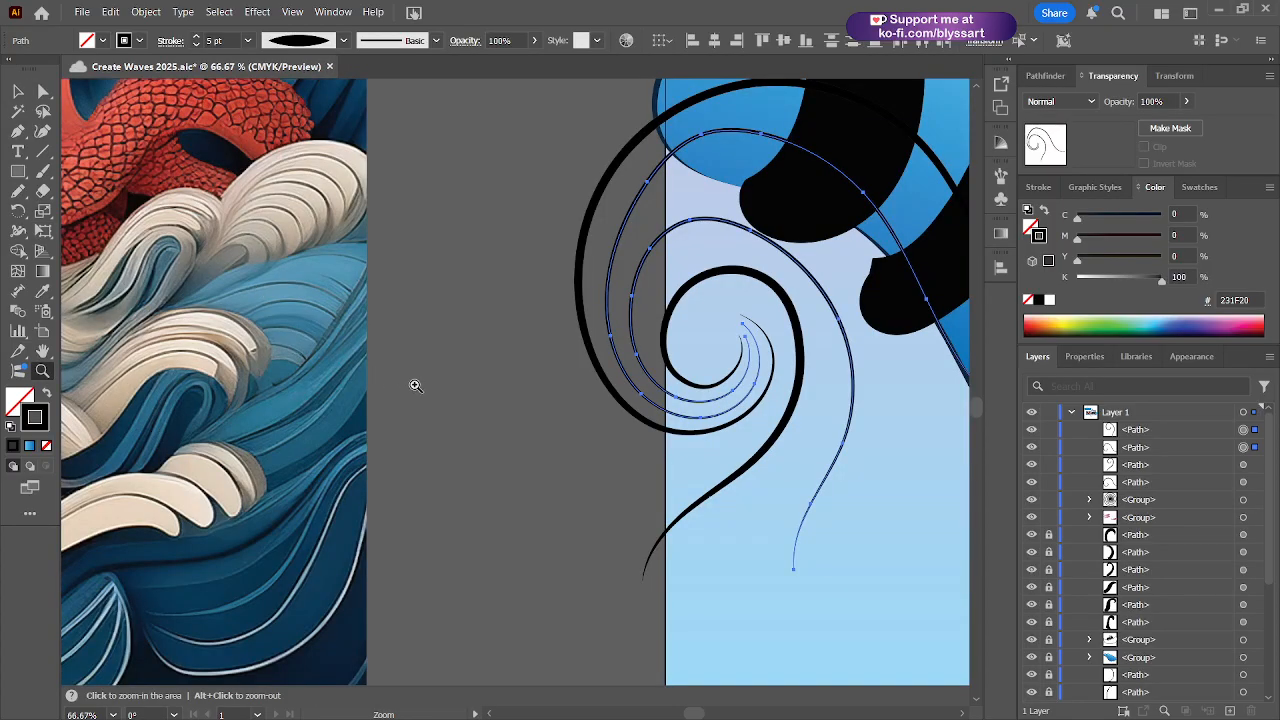
key("space")
left_click_drag(513, 428, 149, 503)
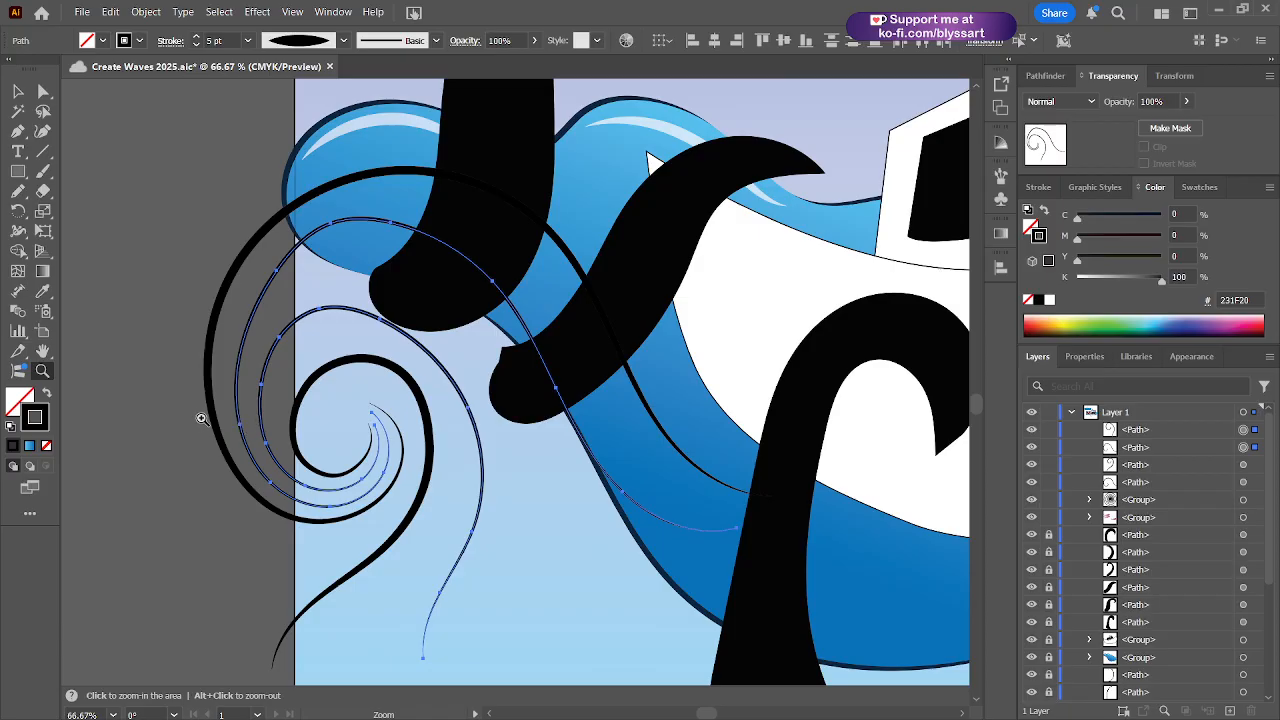
key("a")
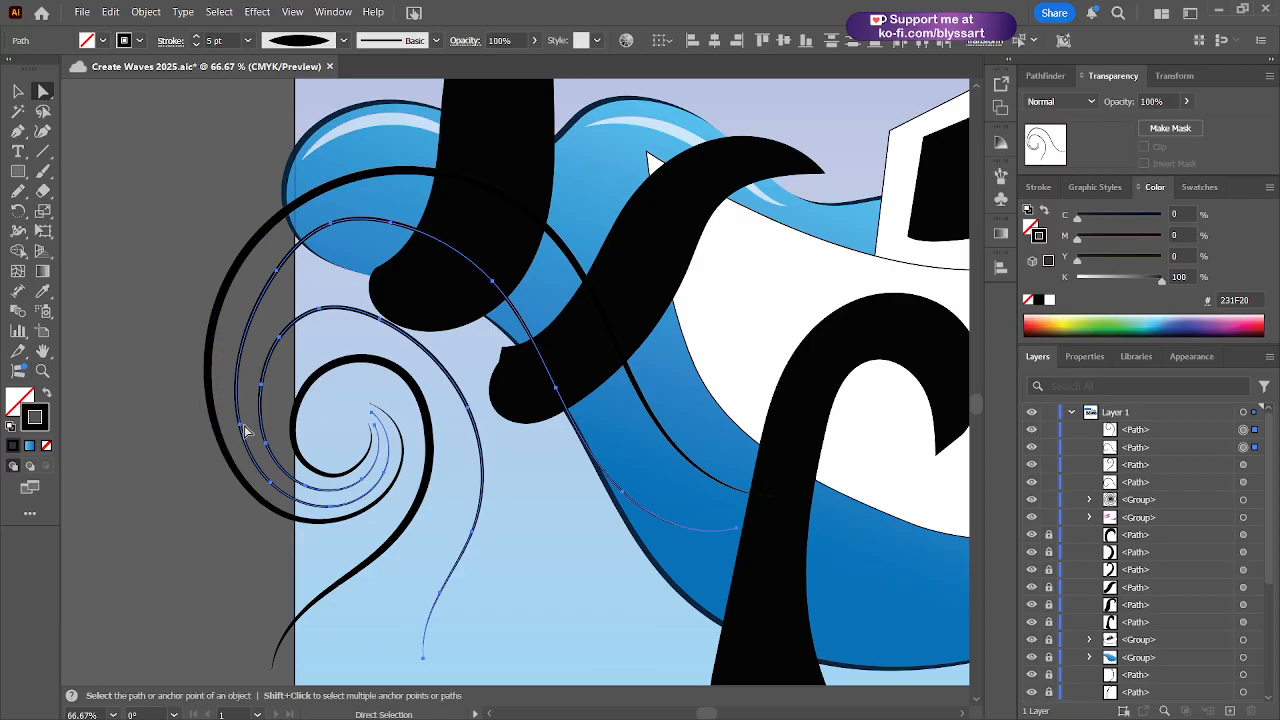
left_click_drag(243, 430, 234, 417)
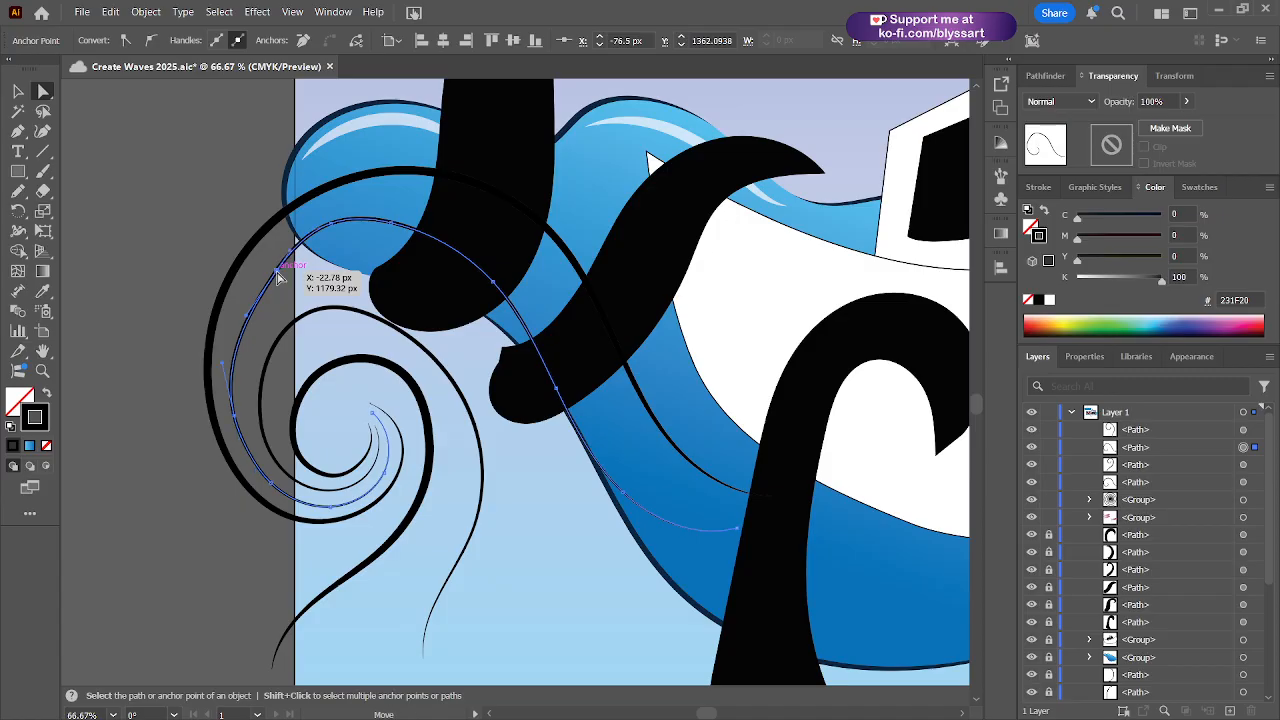
left_click_drag(277, 273, 266, 267)
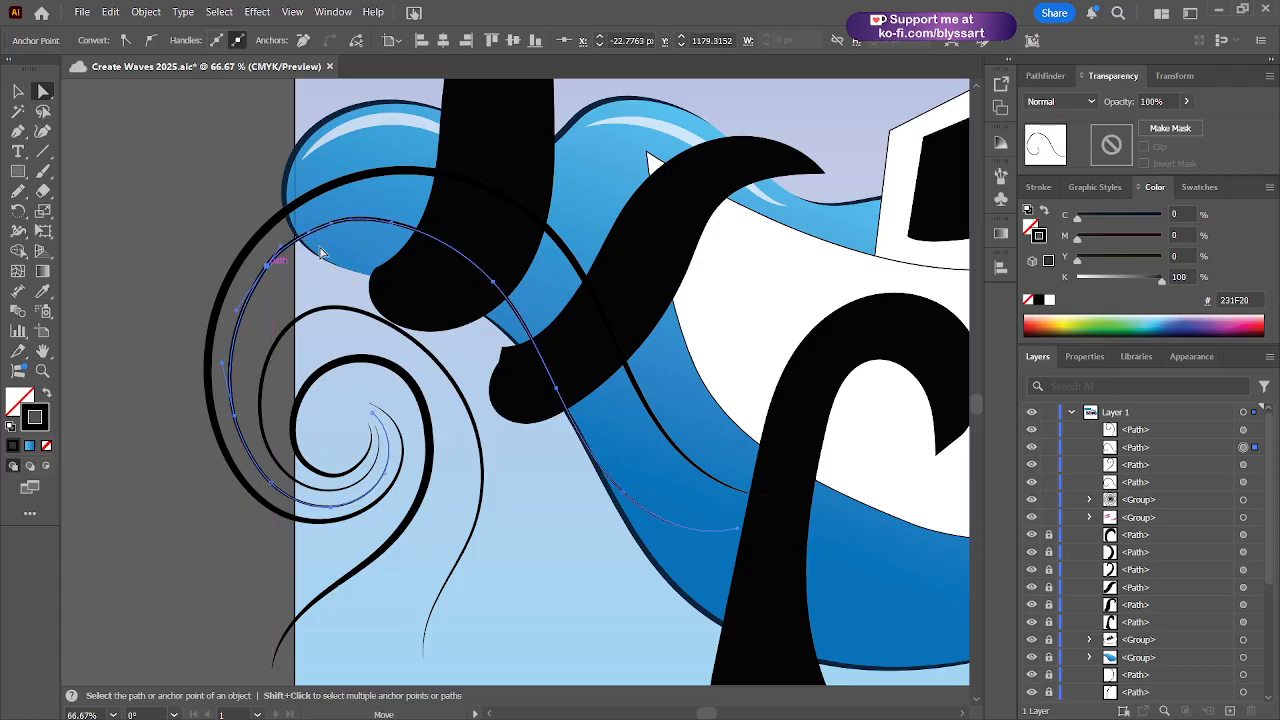
left_click(391, 222)
left_click_drag(391, 222, 428, 220)
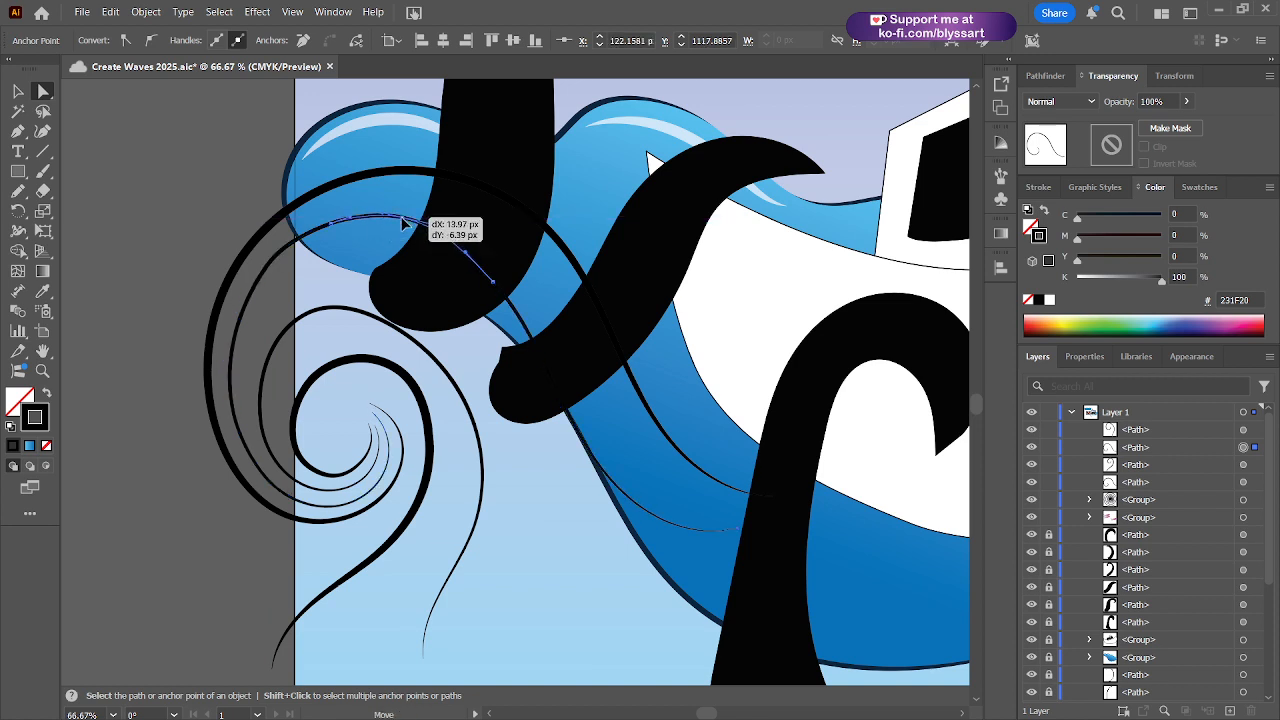
left_click(333, 224)
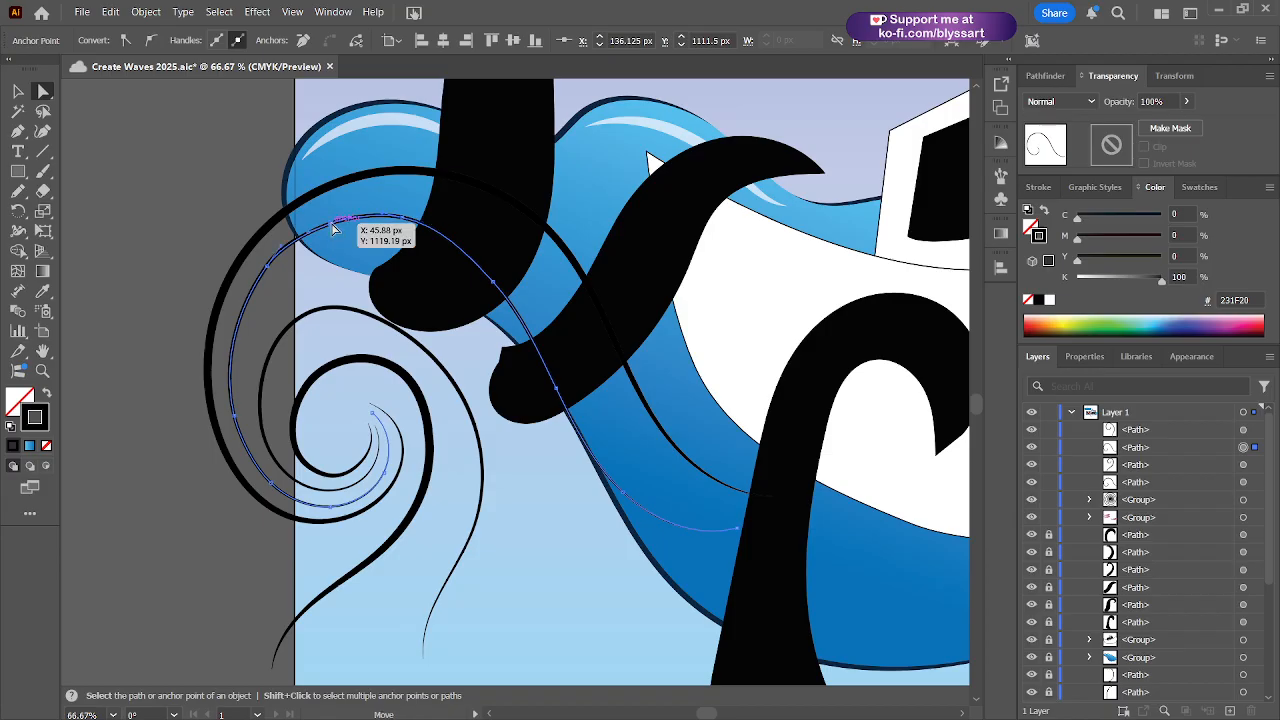
left_click_drag(333, 223, 331, 223)
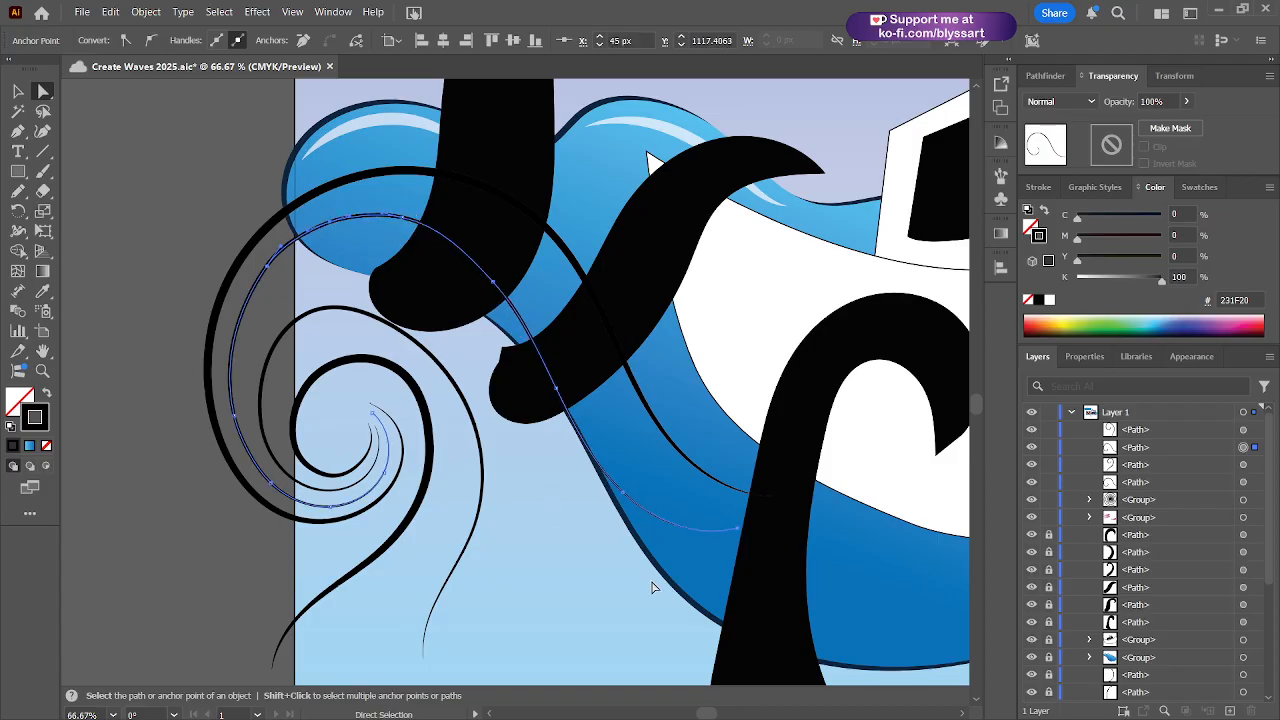
- Smooth the upper-left arc of the thin curve around the small spiral by adjusting its anchor points and handles
left_click(270, 359)
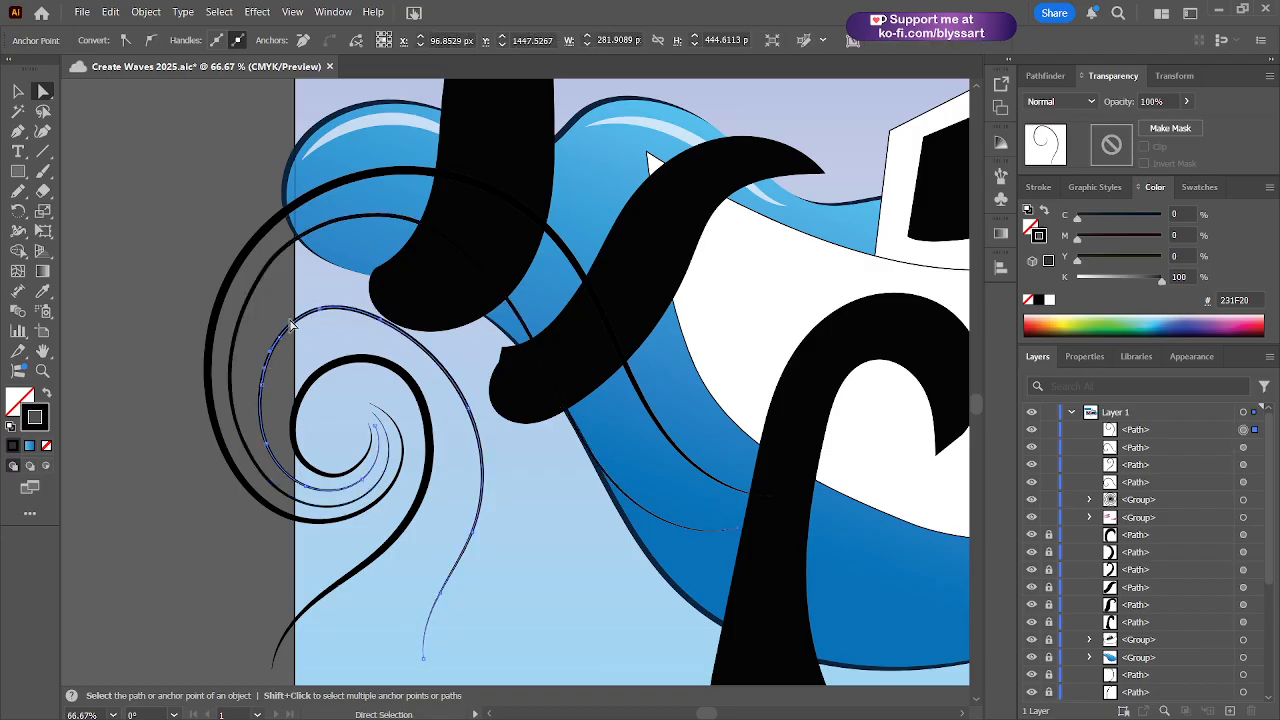
left_click_drag(277, 337, 277, 331)
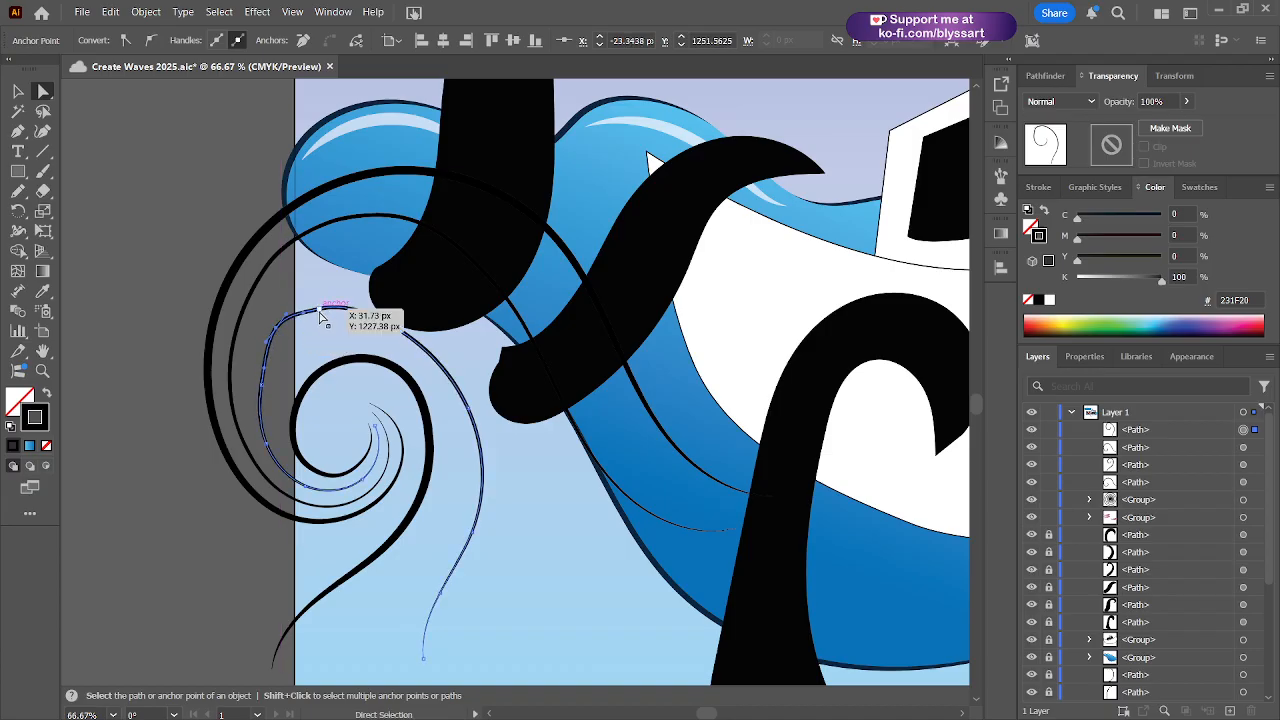
key("ctrl+z")
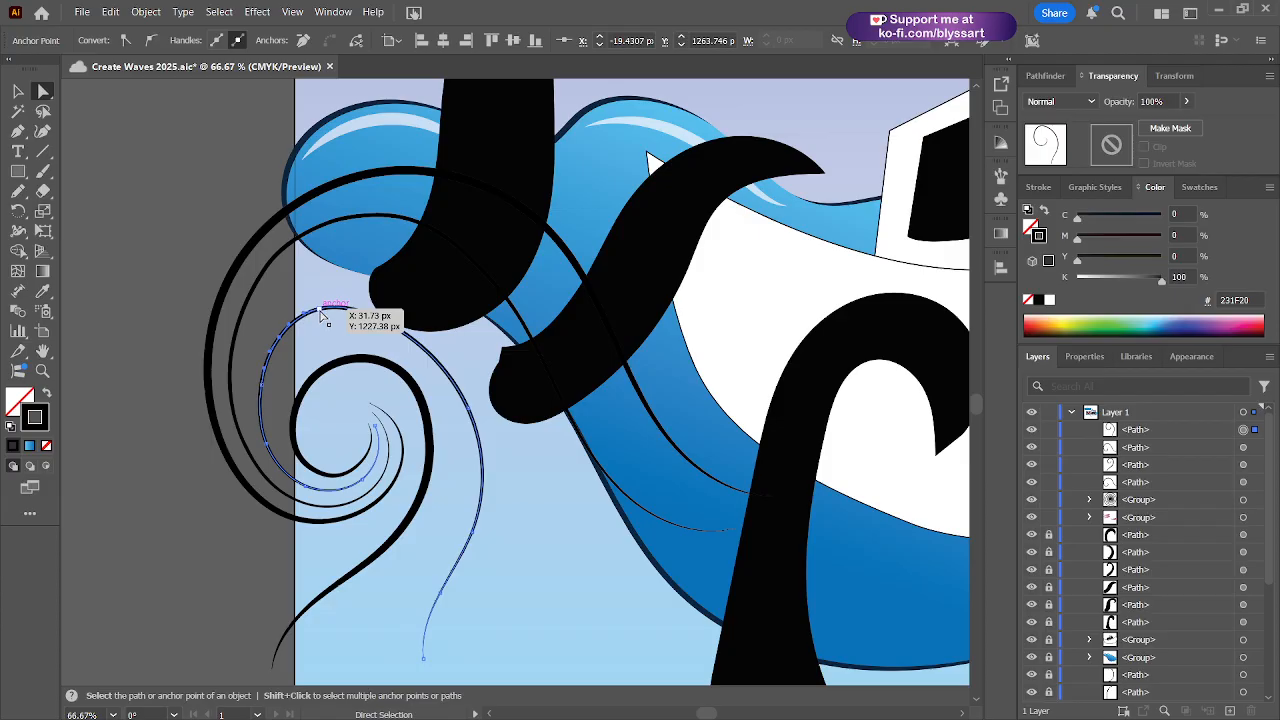
left_click(320, 312)
left_click_drag(320, 312, 330, 313)
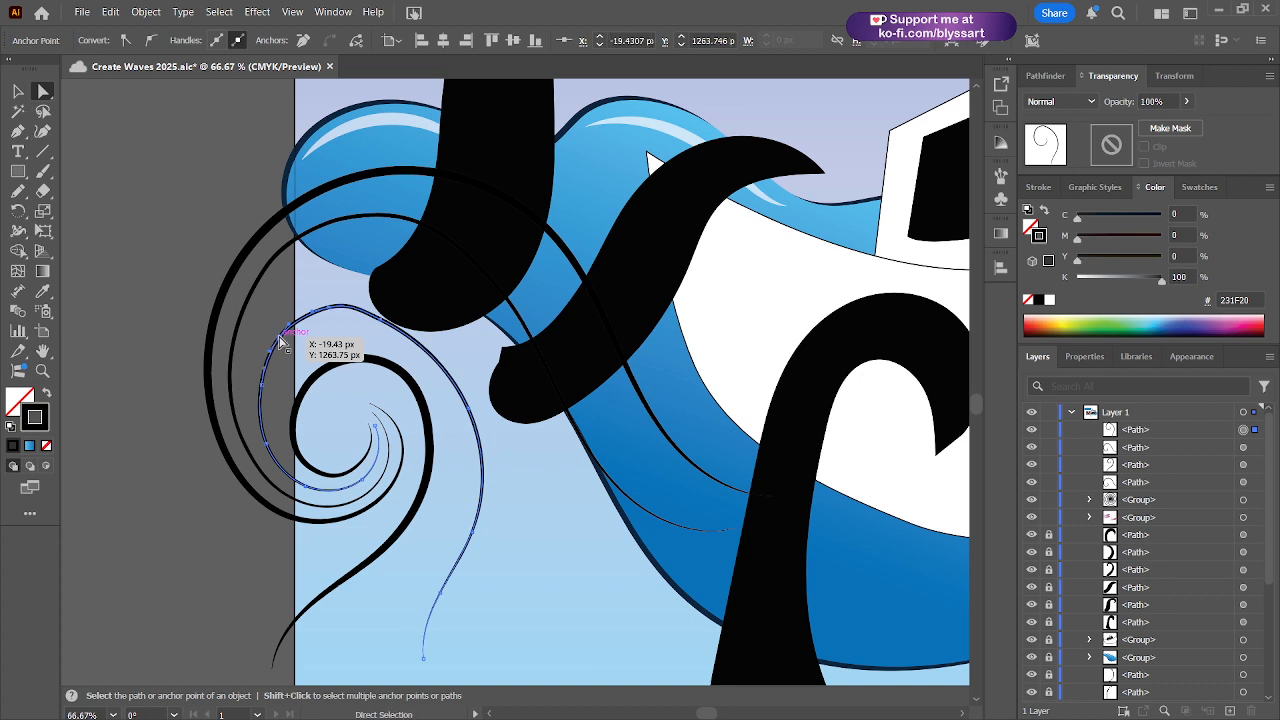
left_click_drag(280, 337, 281, 341)
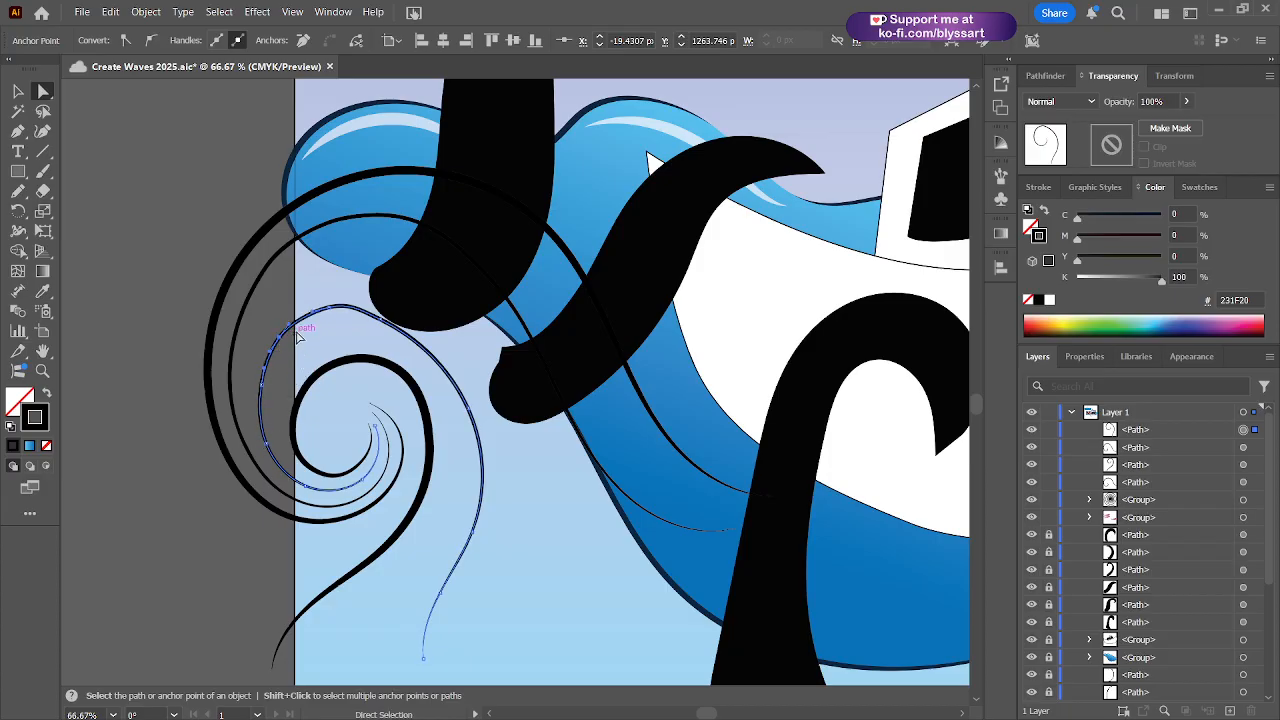
left_click_drag(289, 323, 298, 318)
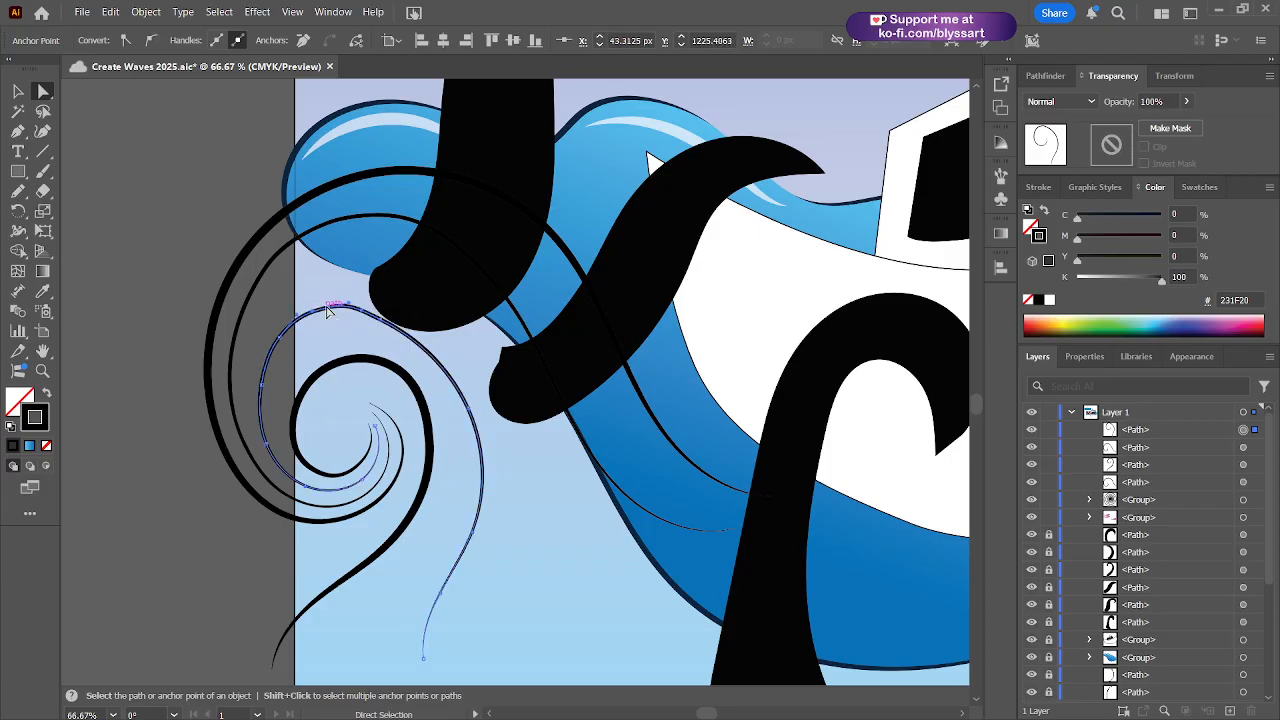
- Widen the thin curve around the small spiral by moving its top anchors to the right and its right-side anchor outward
left_click_drag(351, 309, 401, 316)
left_click(382, 324)
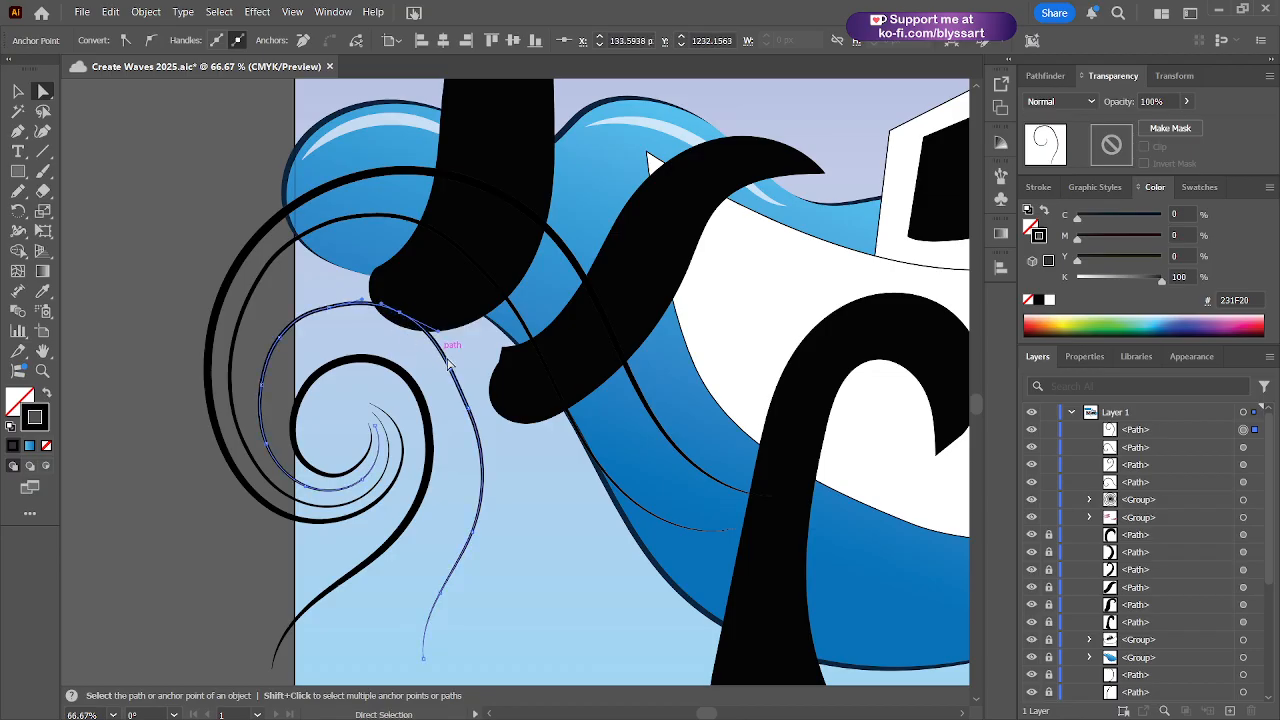
left_click_drag(458, 393, 483, 404)
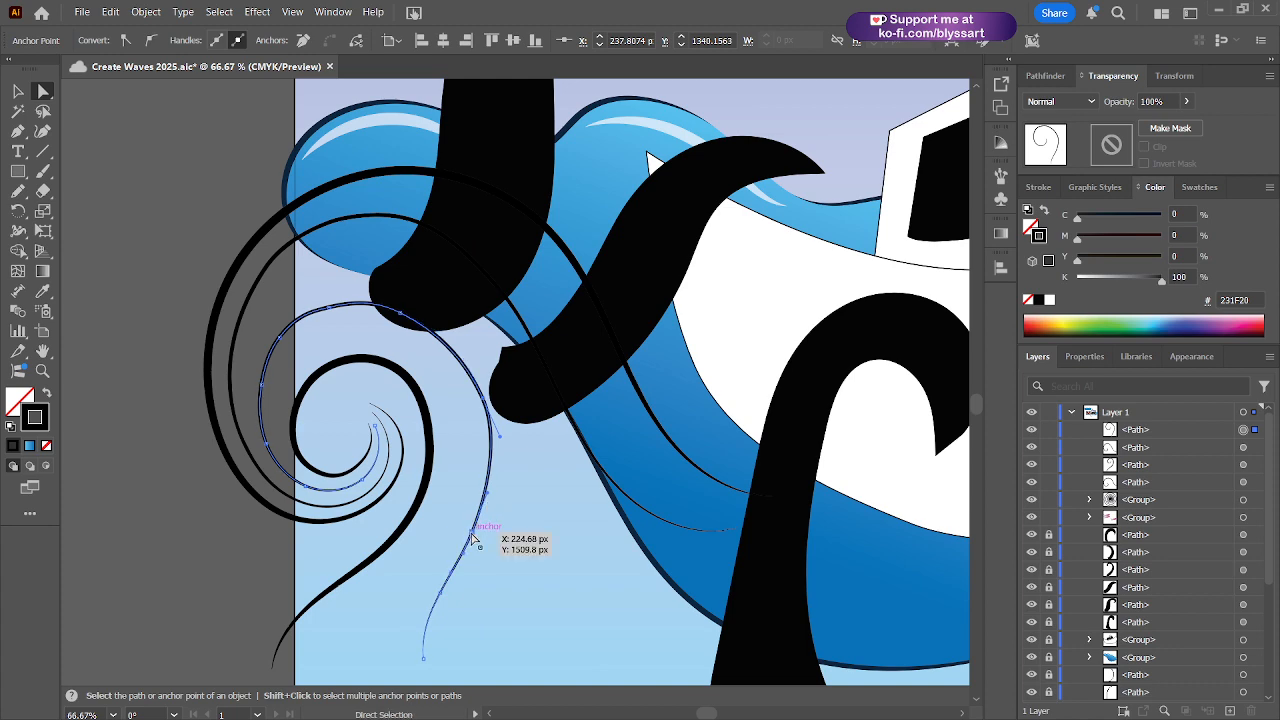
- Move the inner ends of the two thin curves up and inward towards the large spiral's tip in the curl's centre
scroll(504, 636, "down", 1)
scroll(504, 636, "down", 2)
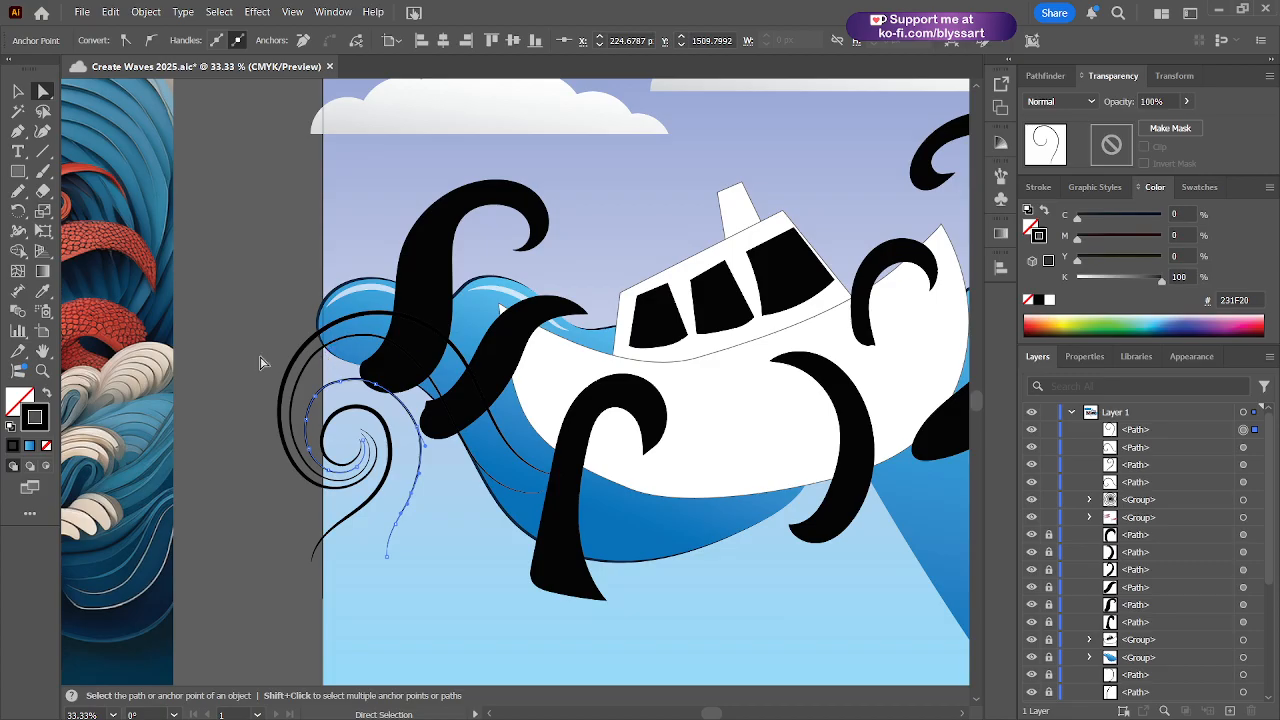
left_click_drag(336, 428, 424, 572)
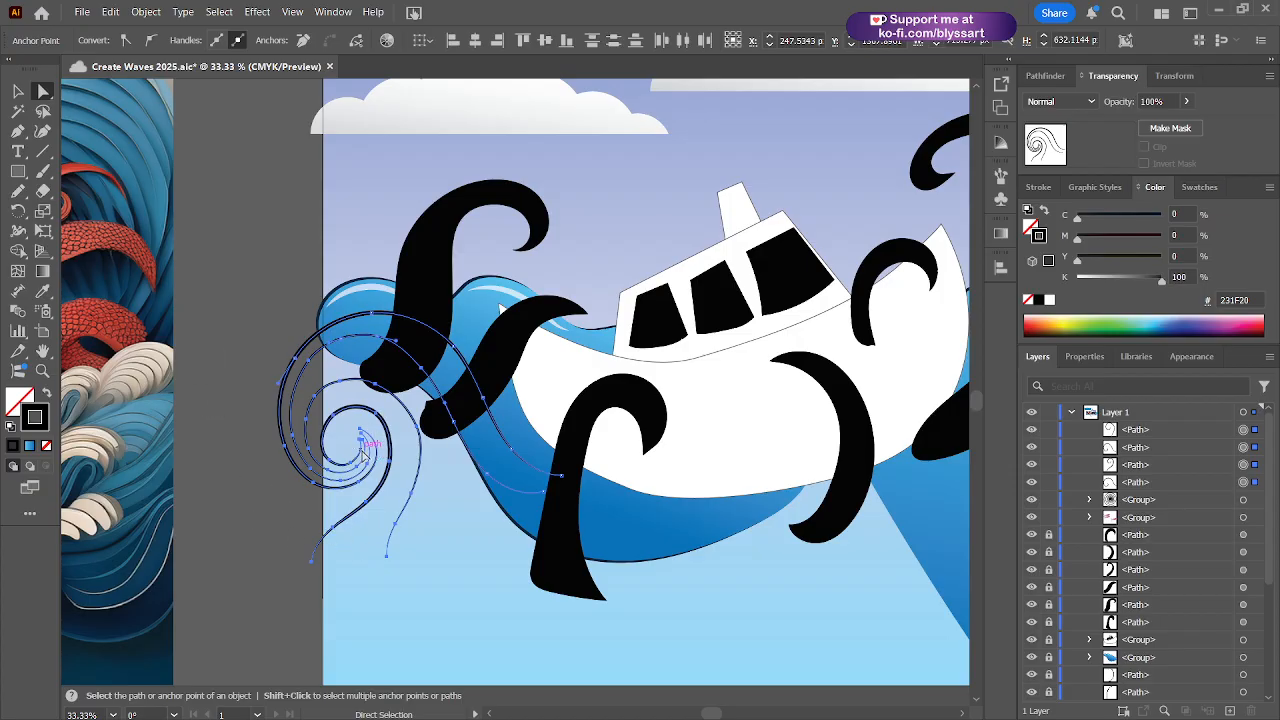
scroll(277, 489, "up", 3)
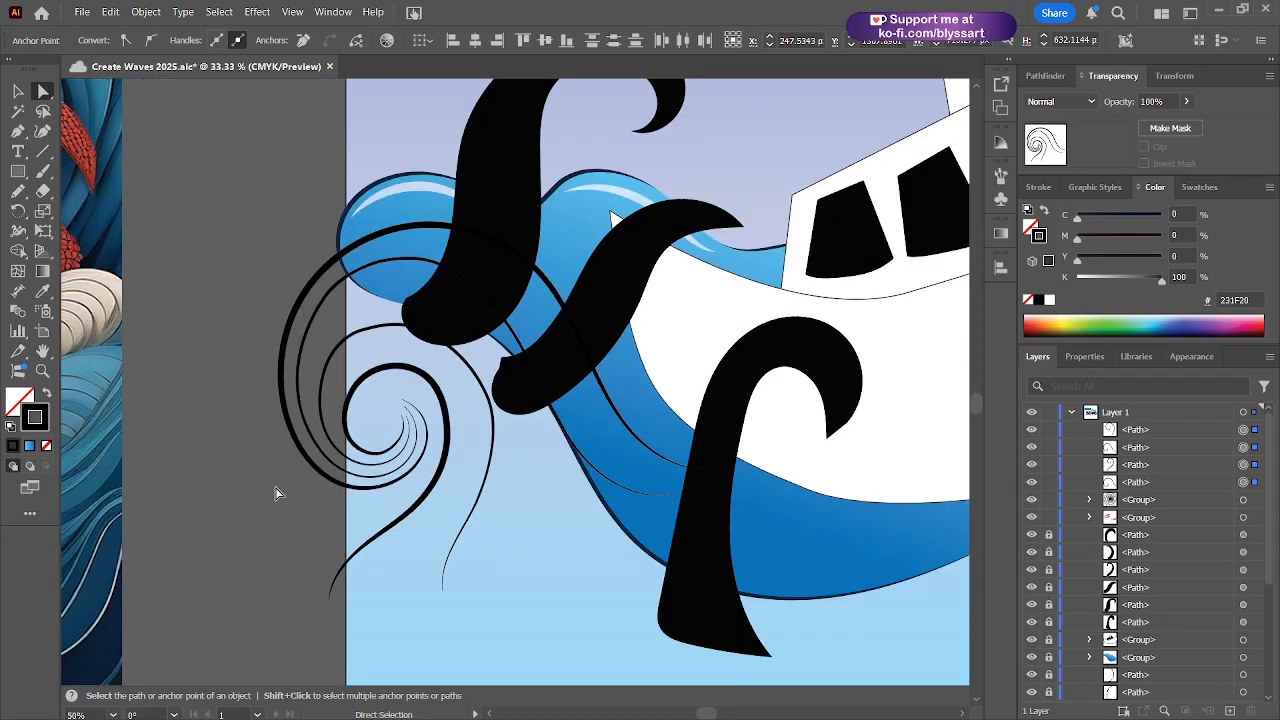
left_click_drag(316, 495, 225, 540)
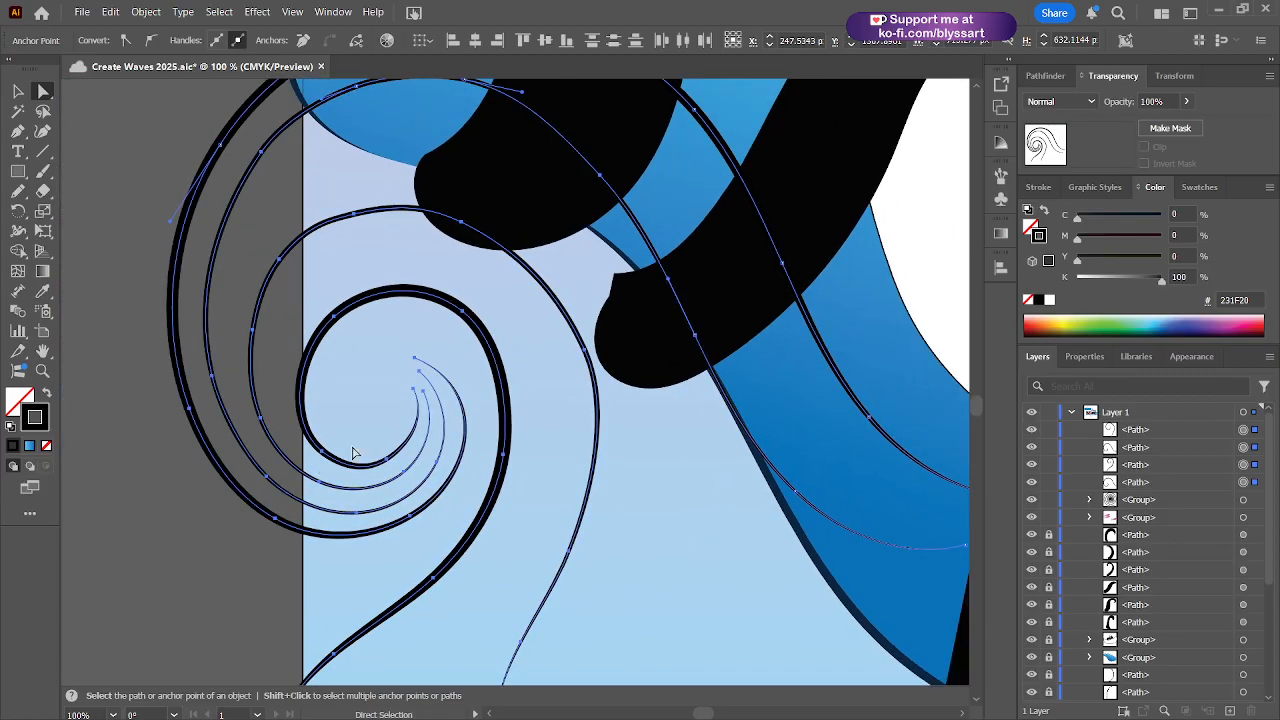
left_click(425, 398)
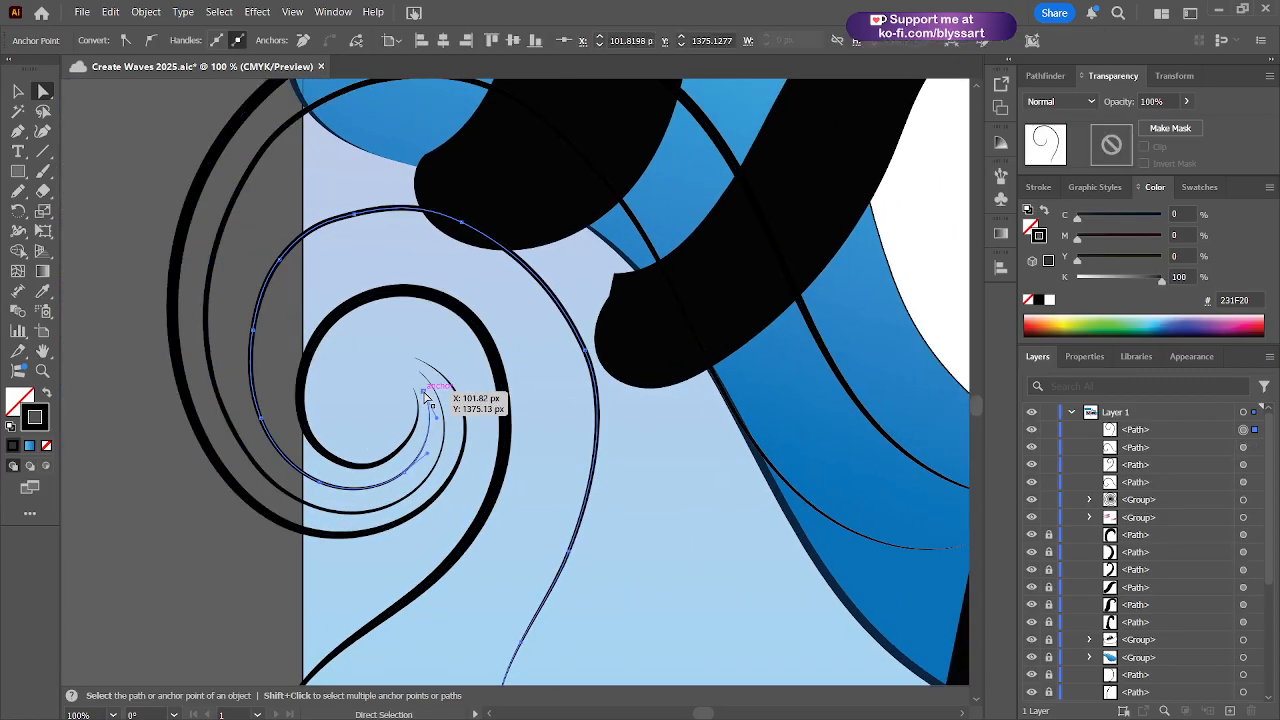
left_click_drag(425, 398, 414, 370)
left_click(419, 373)
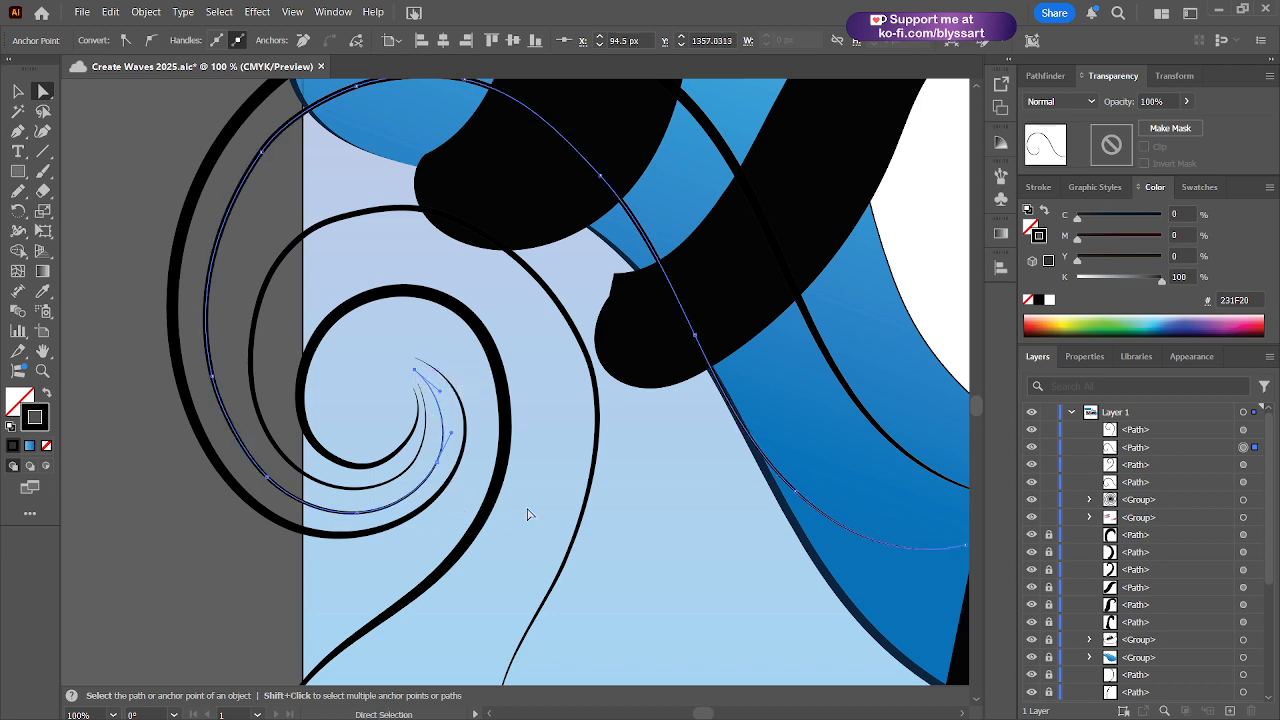
left_click(581, 470)
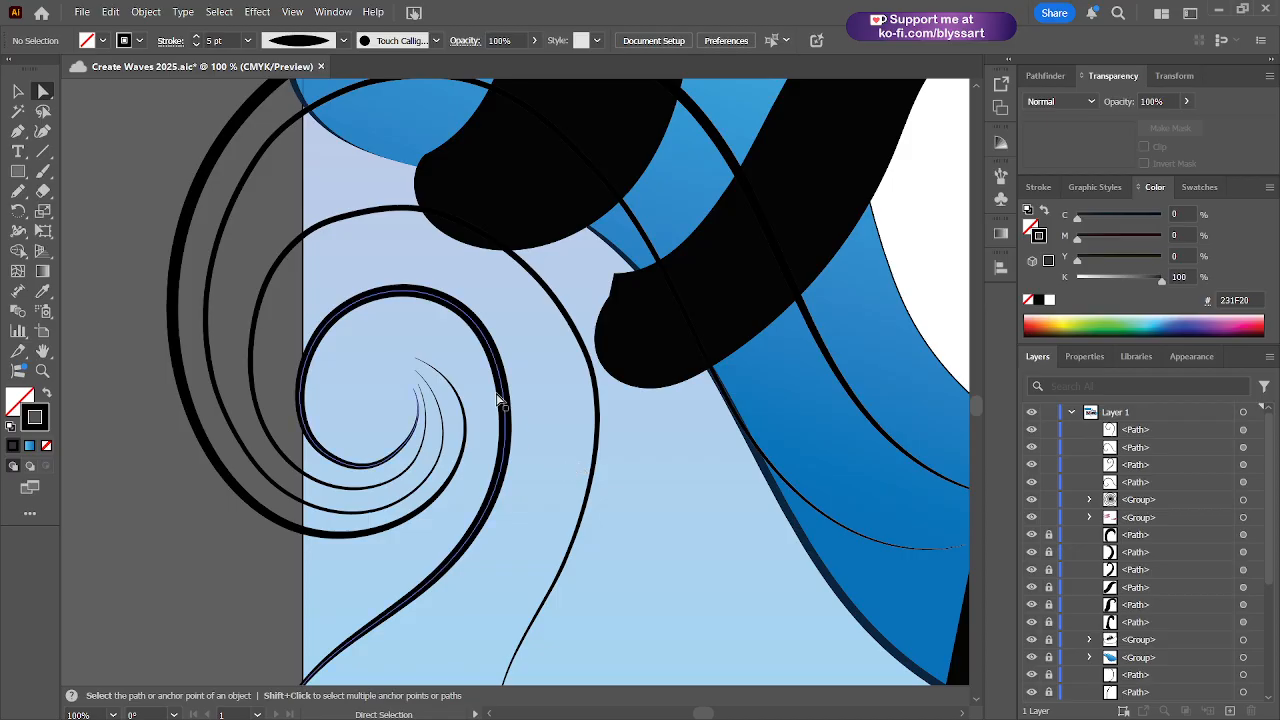
- Refine the inner end and handle of the thin curve around the small spiral, and shift the small spiral's lower inner anchor to round it
mouse_move(415, 376)
left_mouse_down()
mouse_move(420, 390)
mouse_move(417, 377)
left_mouse_up()
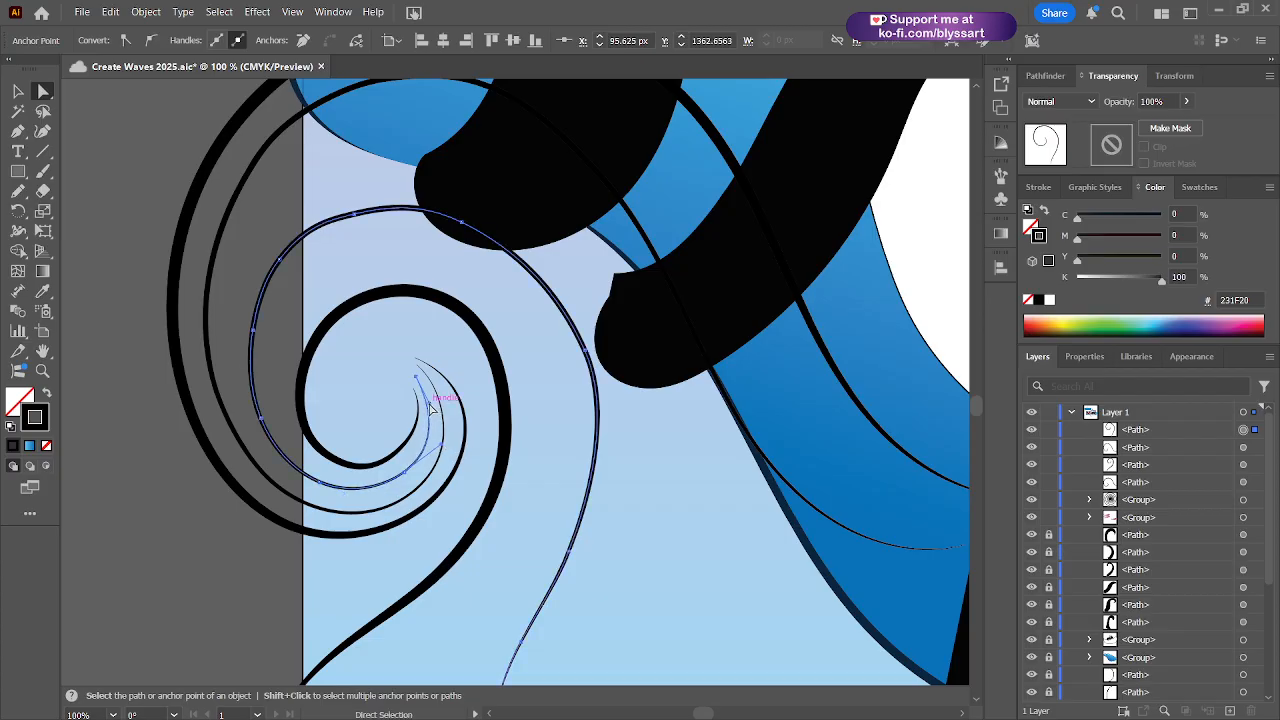
left_click_drag(429, 402, 437, 400)
left_click(400, 455)
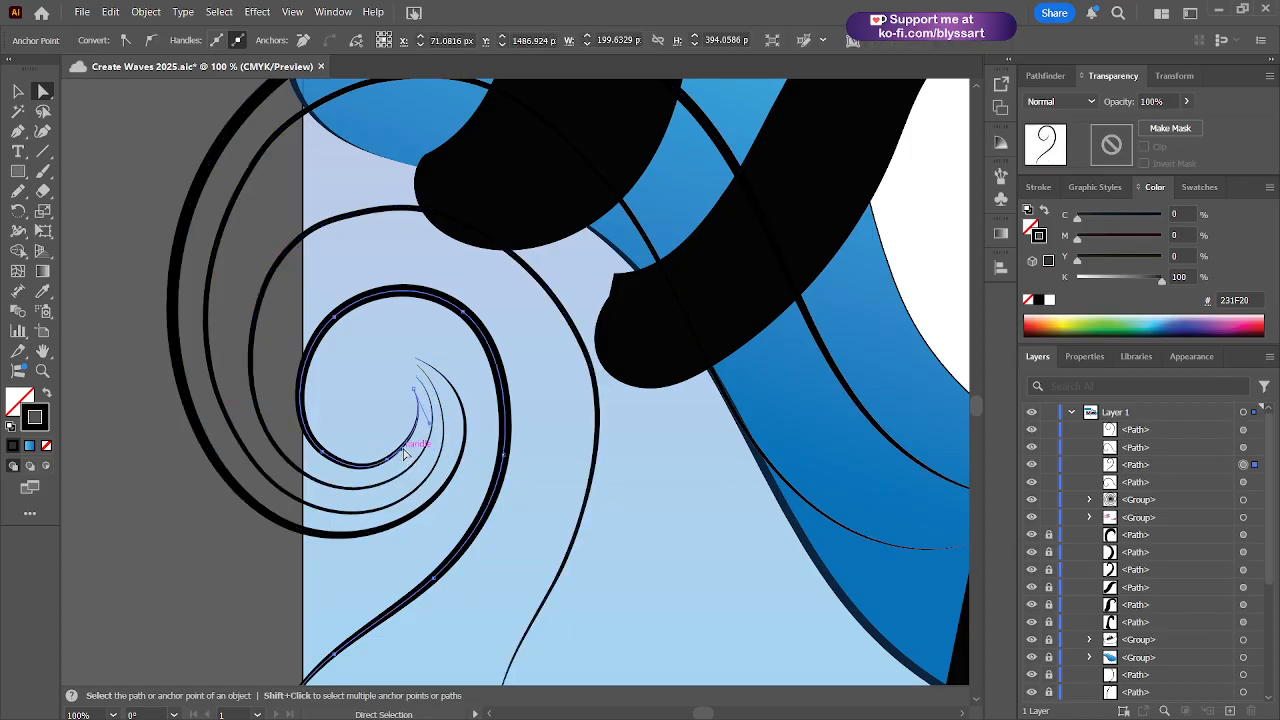
left_click_drag(389, 457, 396, 460)
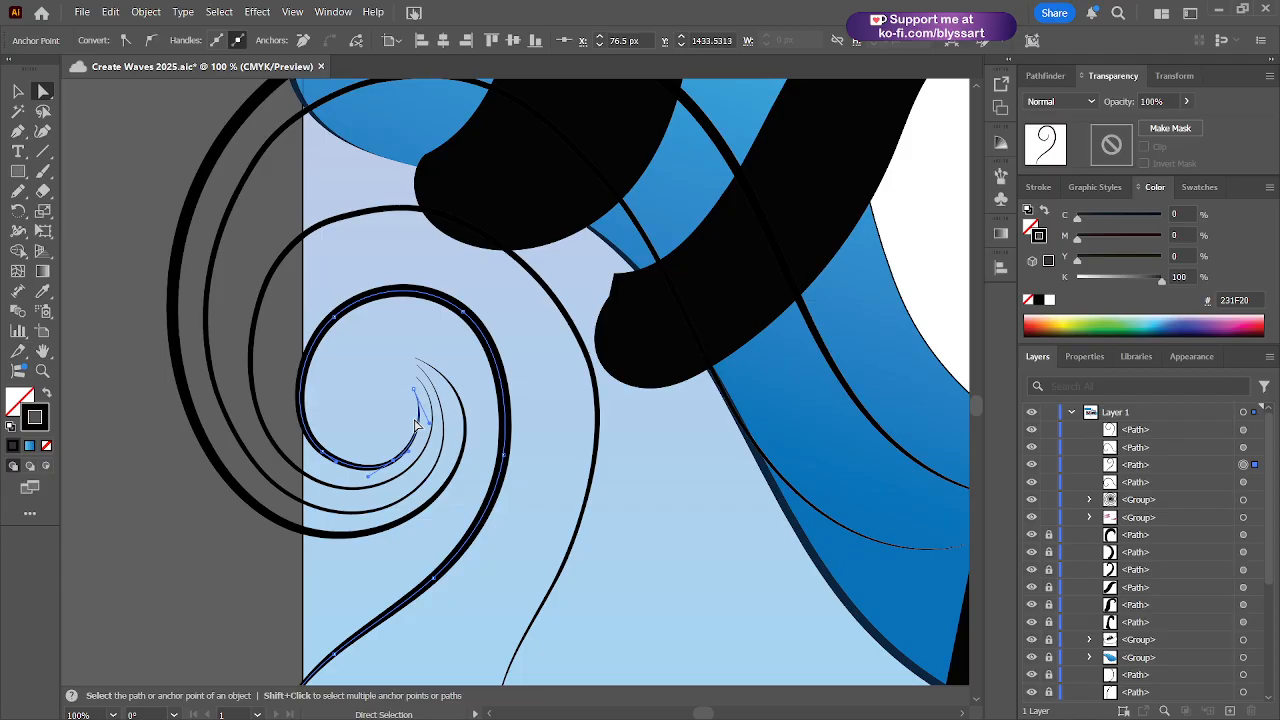
- Reduce the small spiral's stroke weight to 8 pt
scroll(477, 437, "down", 2)
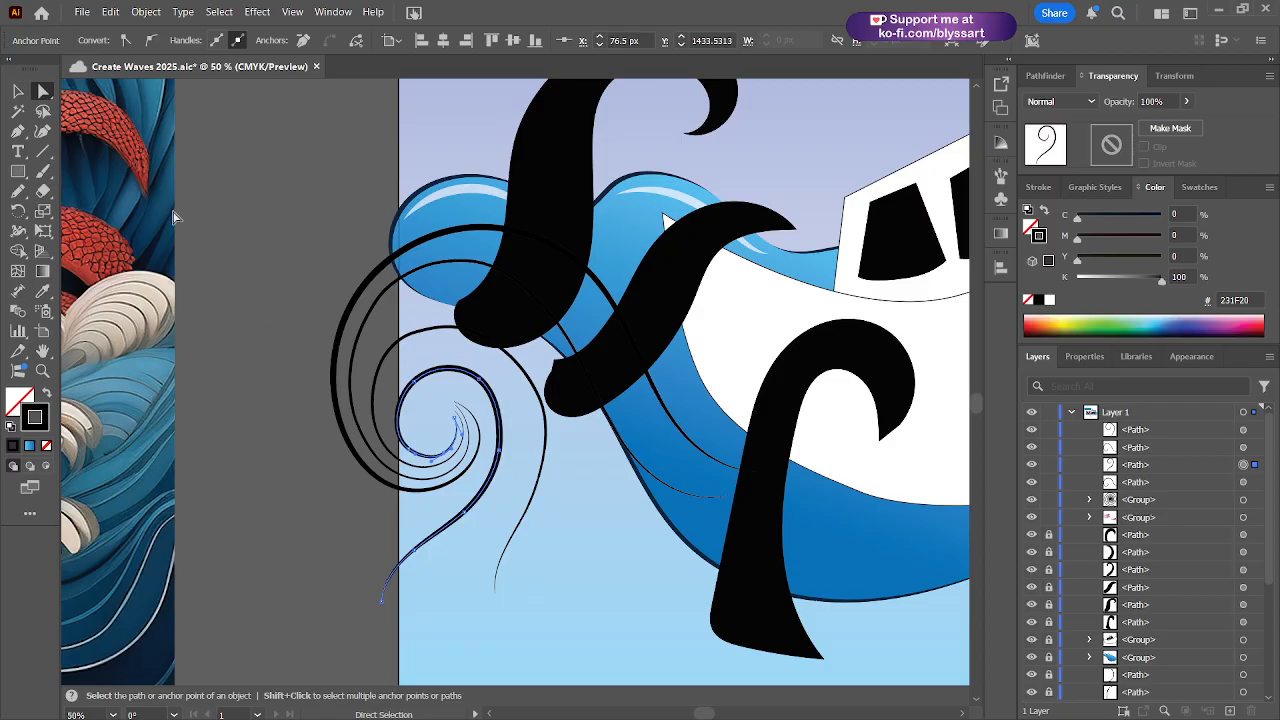
left_click(17, 92)
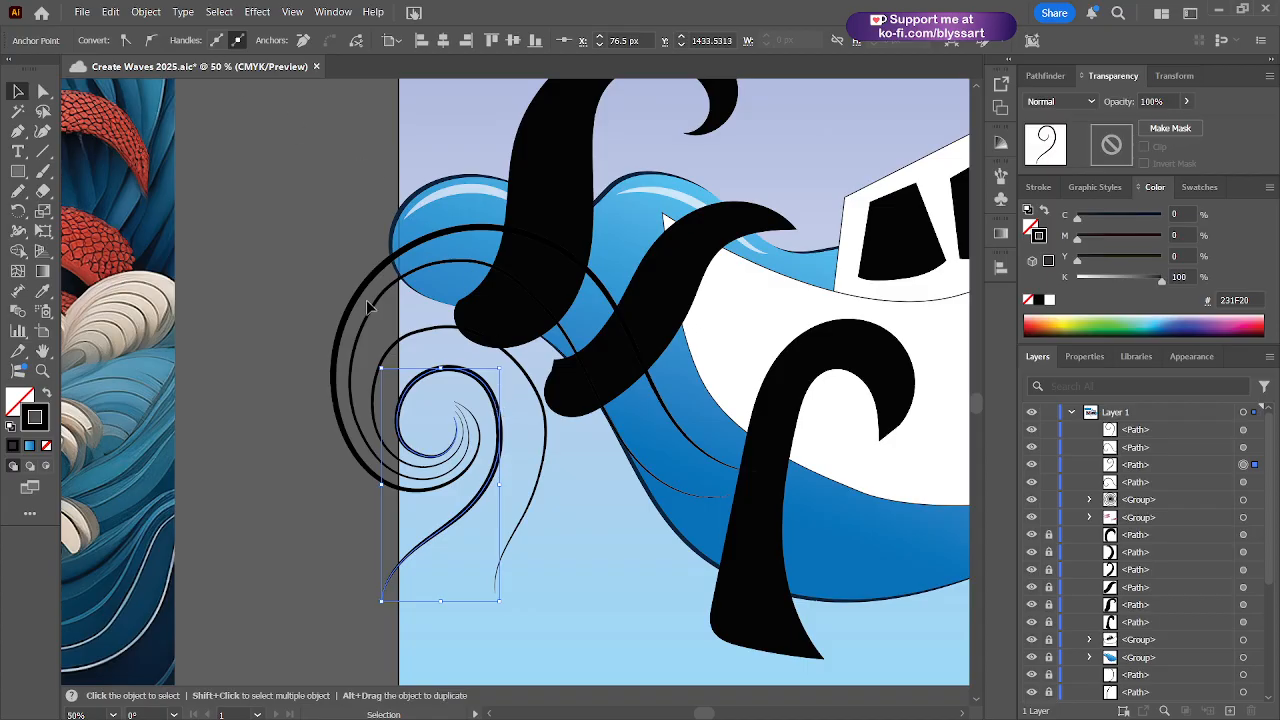
left_click(305, 442)
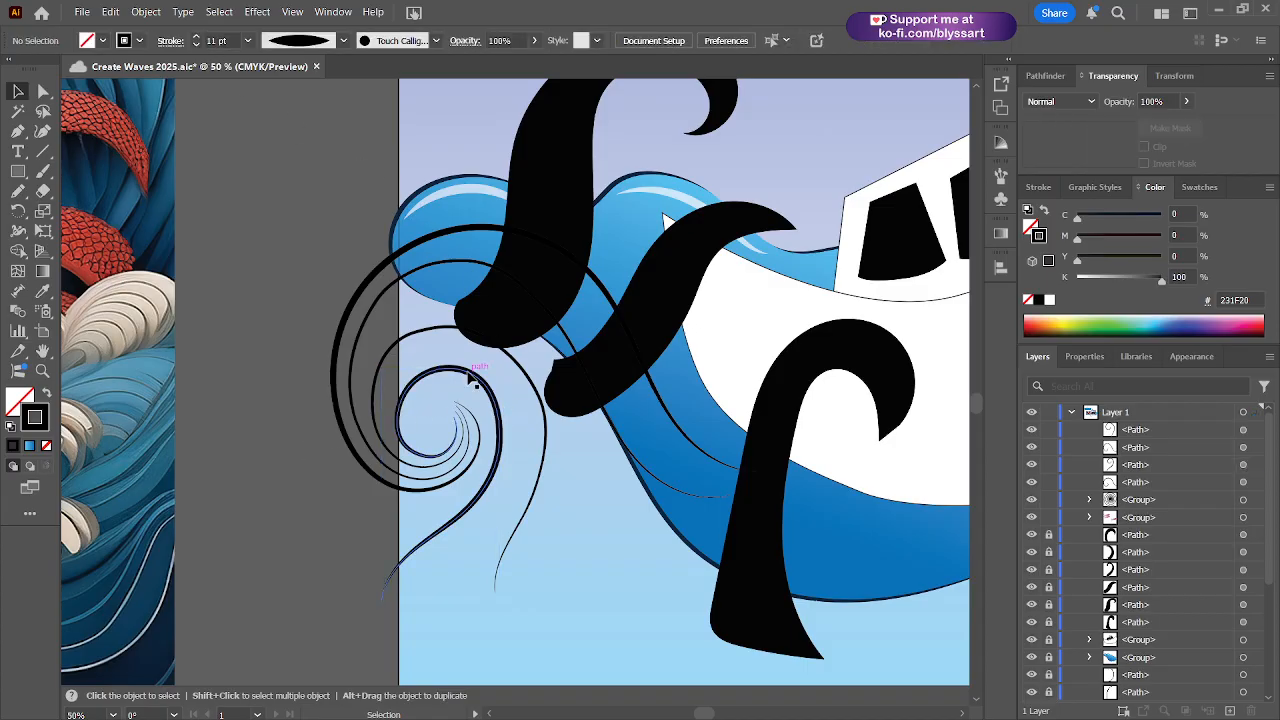
left_click(470, 374)
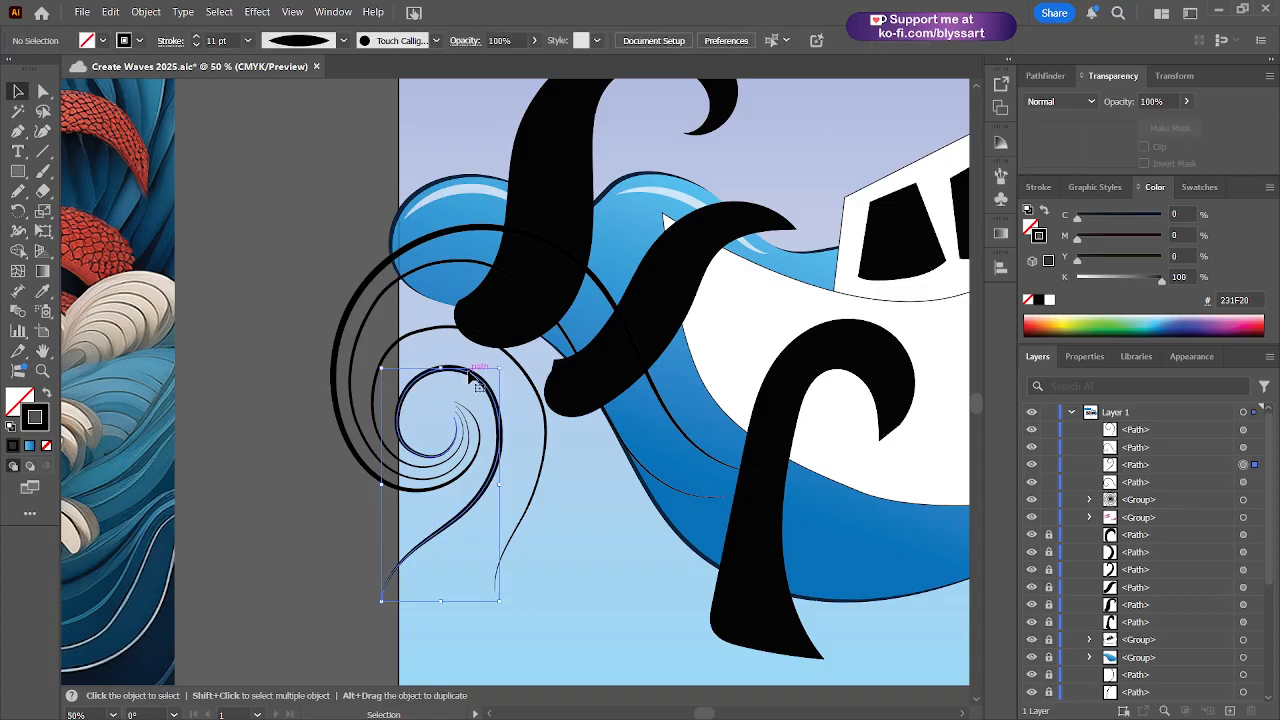
left_click(196, 45)
left_click(196, 45)
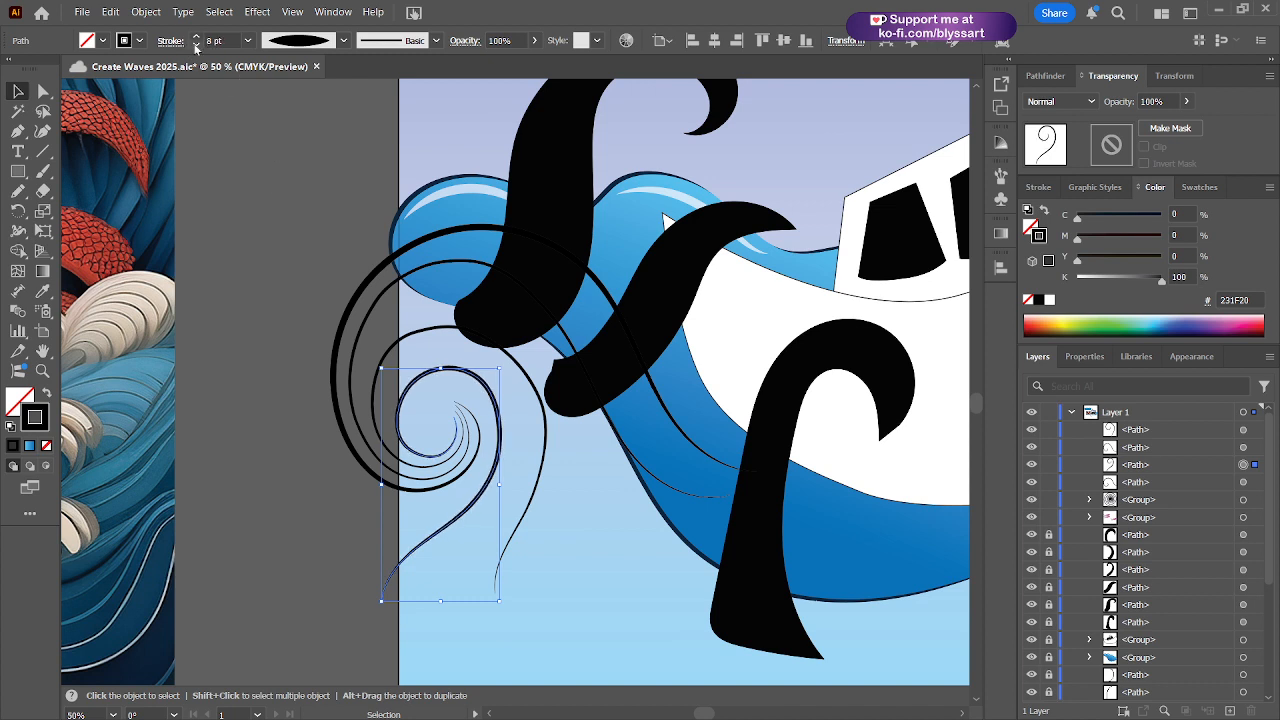
- Reduce the large outer spiral's stroke weight to 7 pt and deselect it
left_click(350, 313)
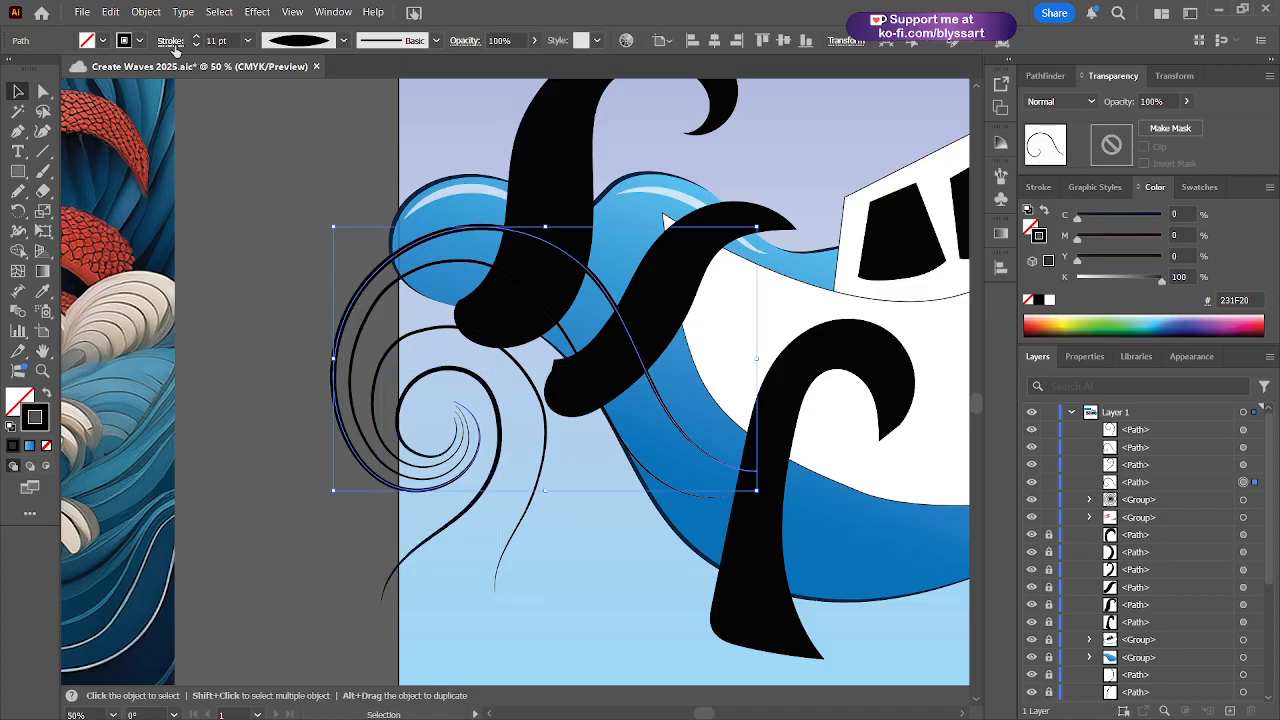
left_click(197, 46)
left_click(197, 46)
left_click(197, 46)
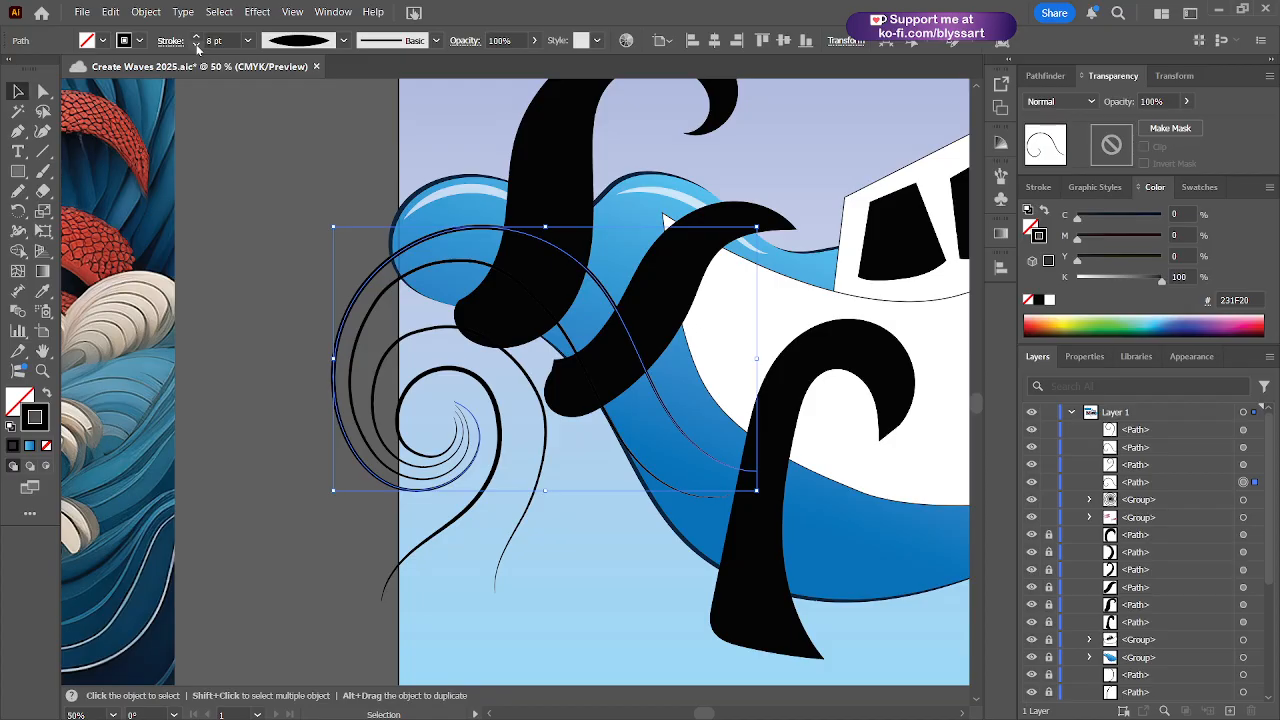
left_click(316, 299)
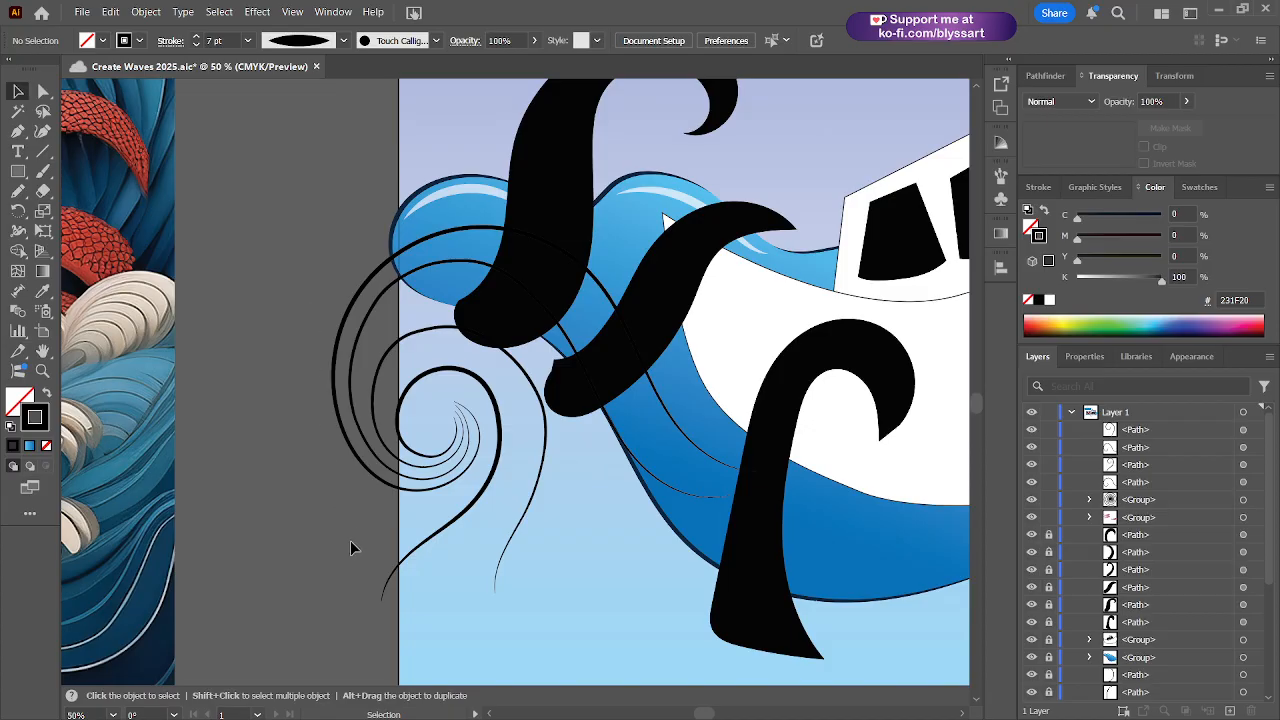
- Group the four tapered spiral curves of the wave and deselect the group
scroll(330, 535, "down", 2)
scroll(330, 535, "right", 2)
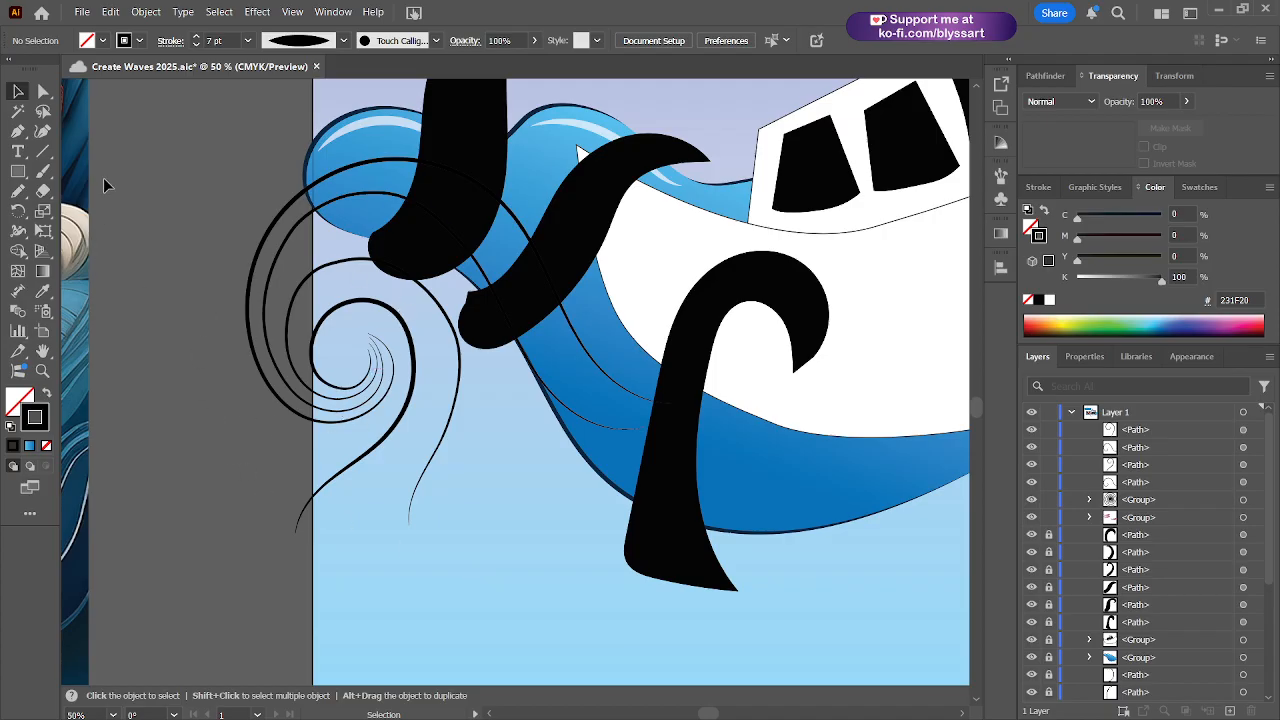
left_click_drag(225, 207, 471, 510)
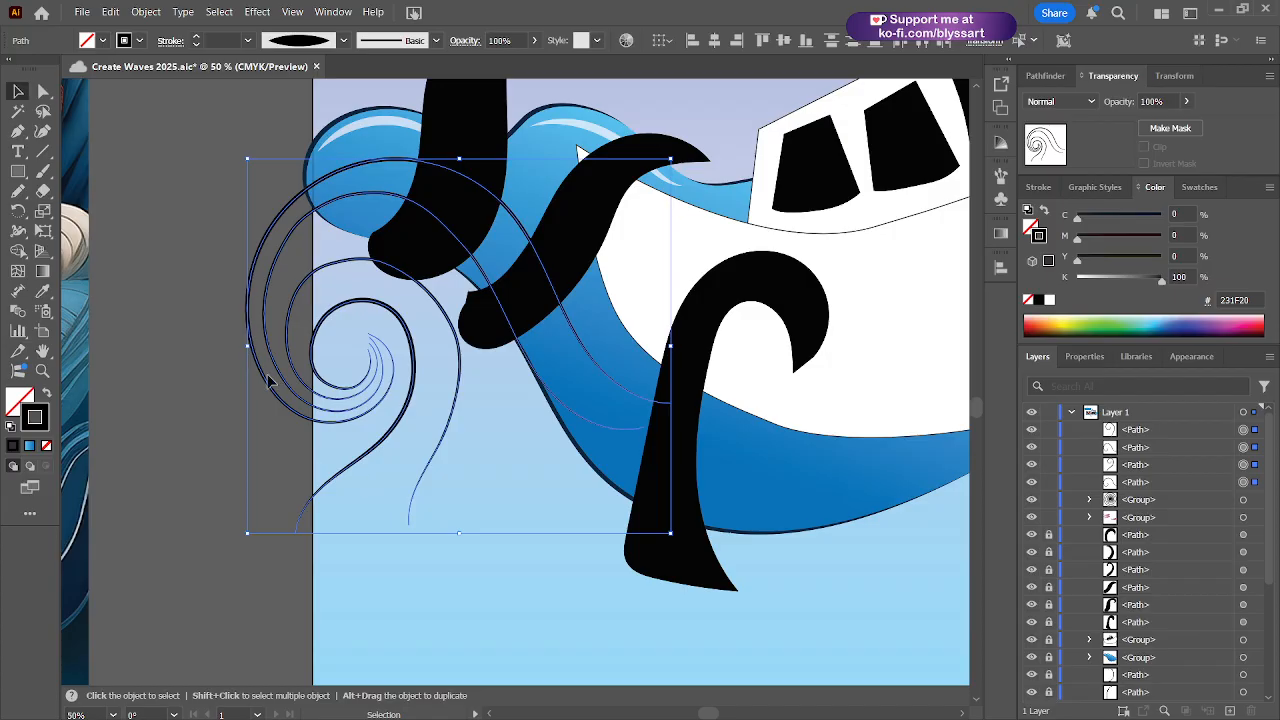
key("ctrl+g")
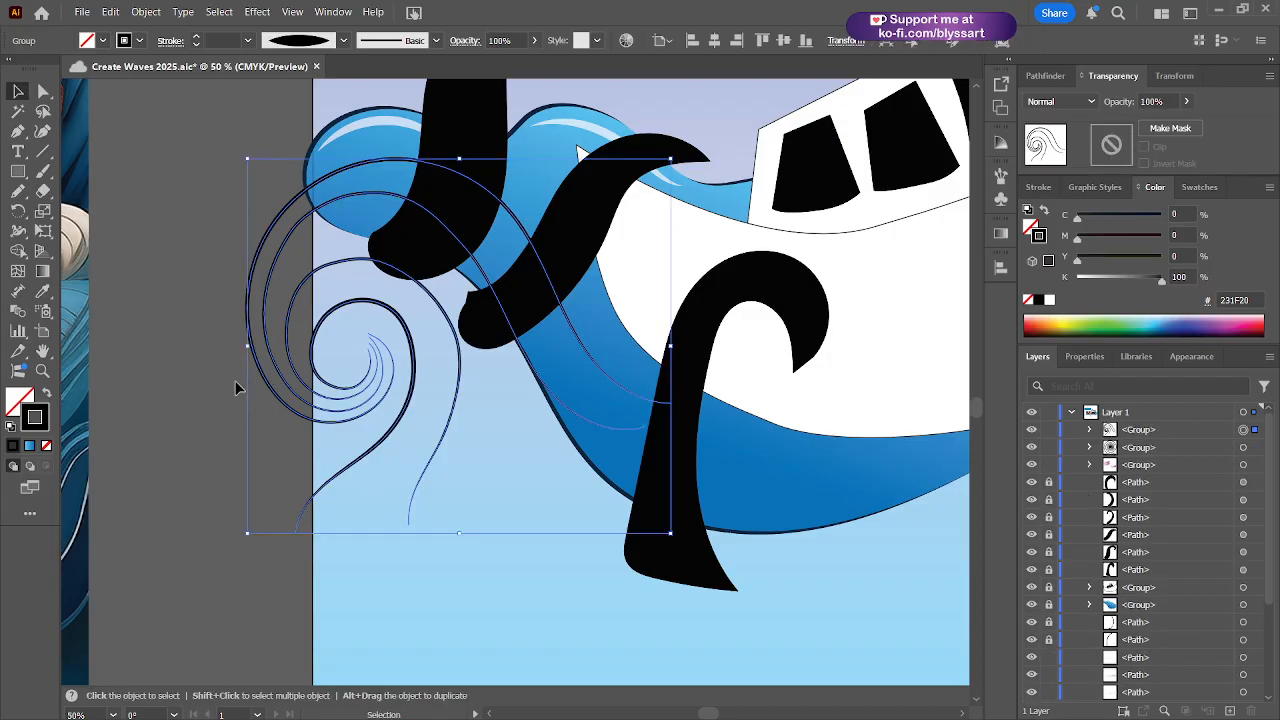
left_click(151, 348)
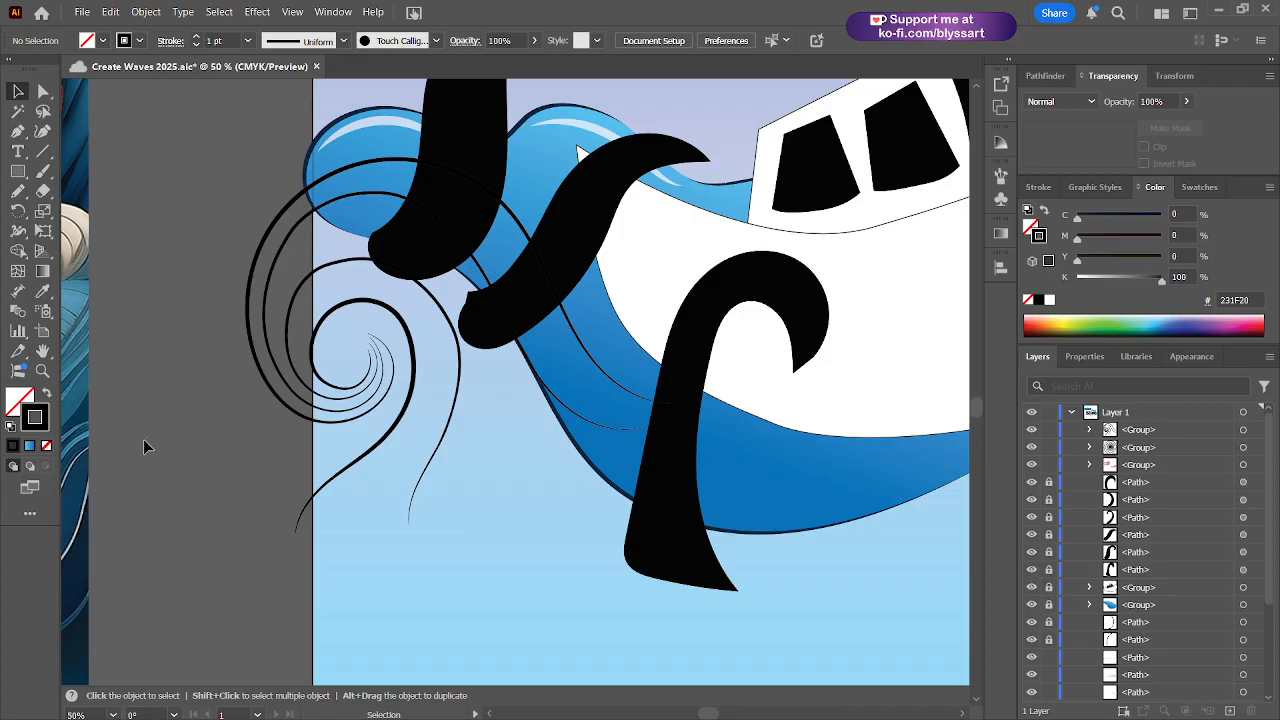
- Paint a white Paintbrush stroke just outside the large spiral, from below the boat's hull over the curl and into its centre
key("b")
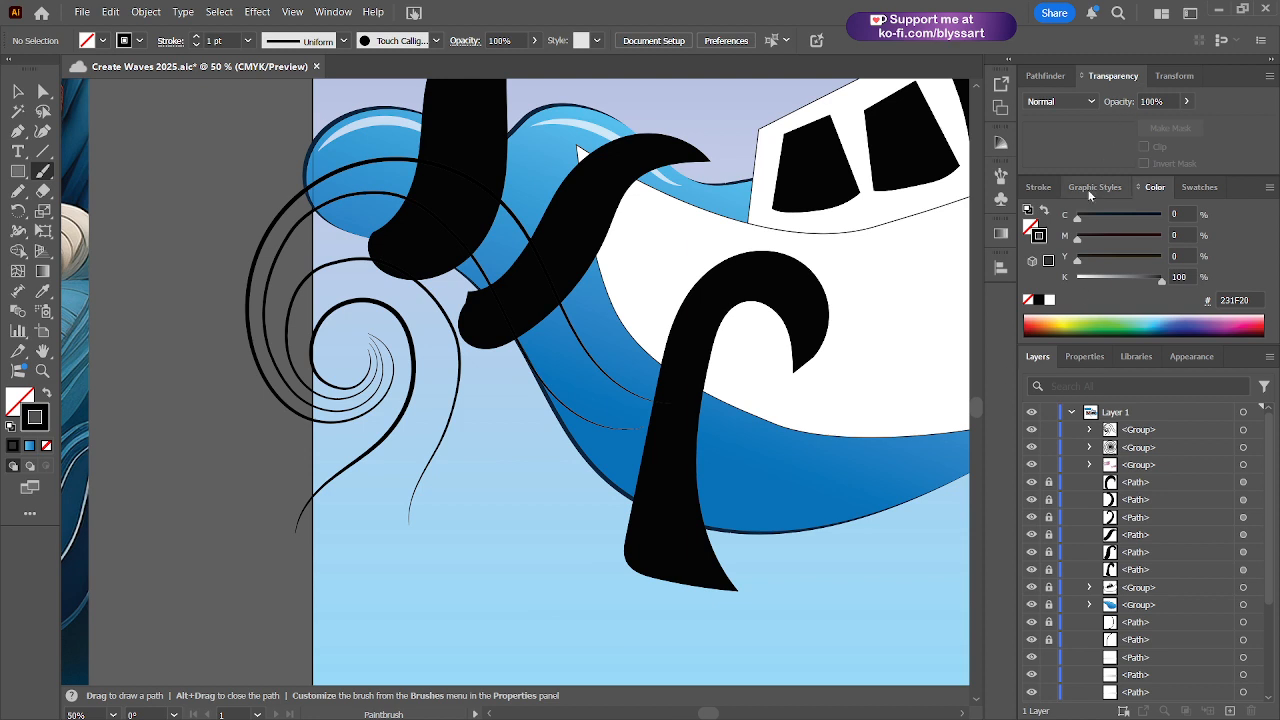
left_click(1049, 298)
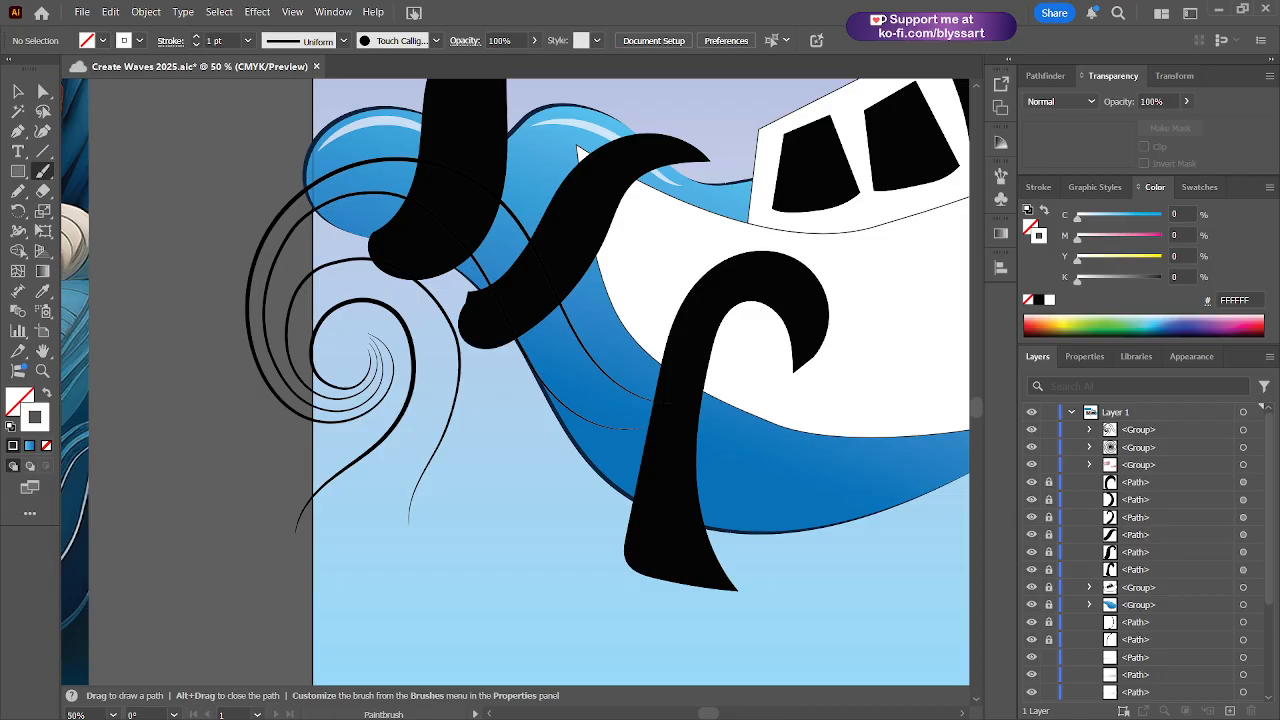
left_click_drag(760, 423, 363, 331)
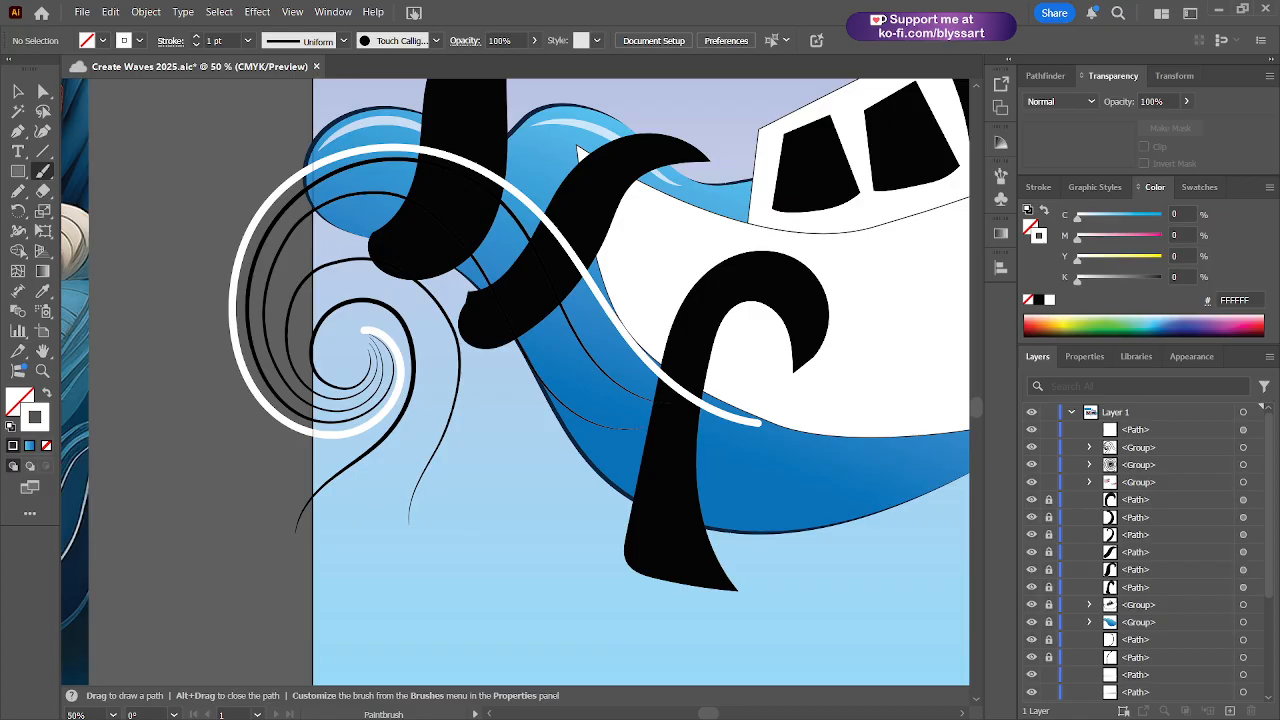
- Paint a second white Paintbrush stroke from the curl's centre around the small spiral and down past the left of its tail
left_click_drag(362, 330, 267, 630)
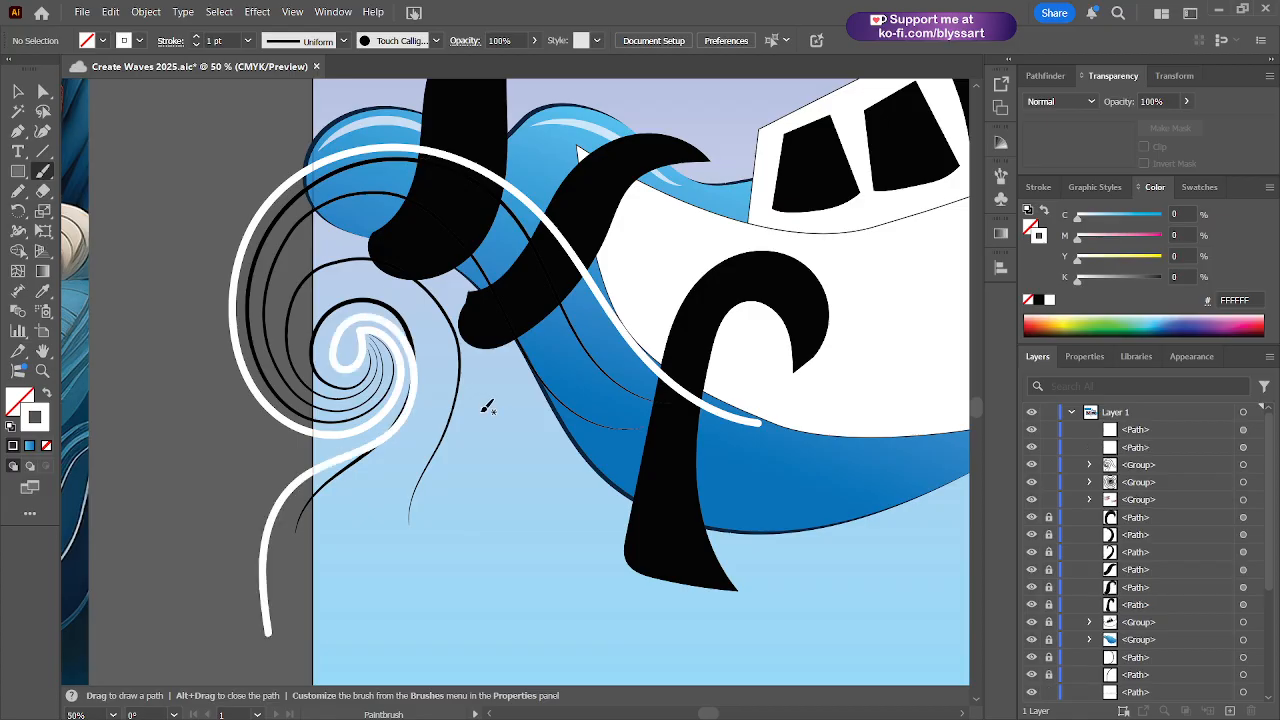
scroll(480, 380, "down", 2)
scroll(471, 330, "up", 1)
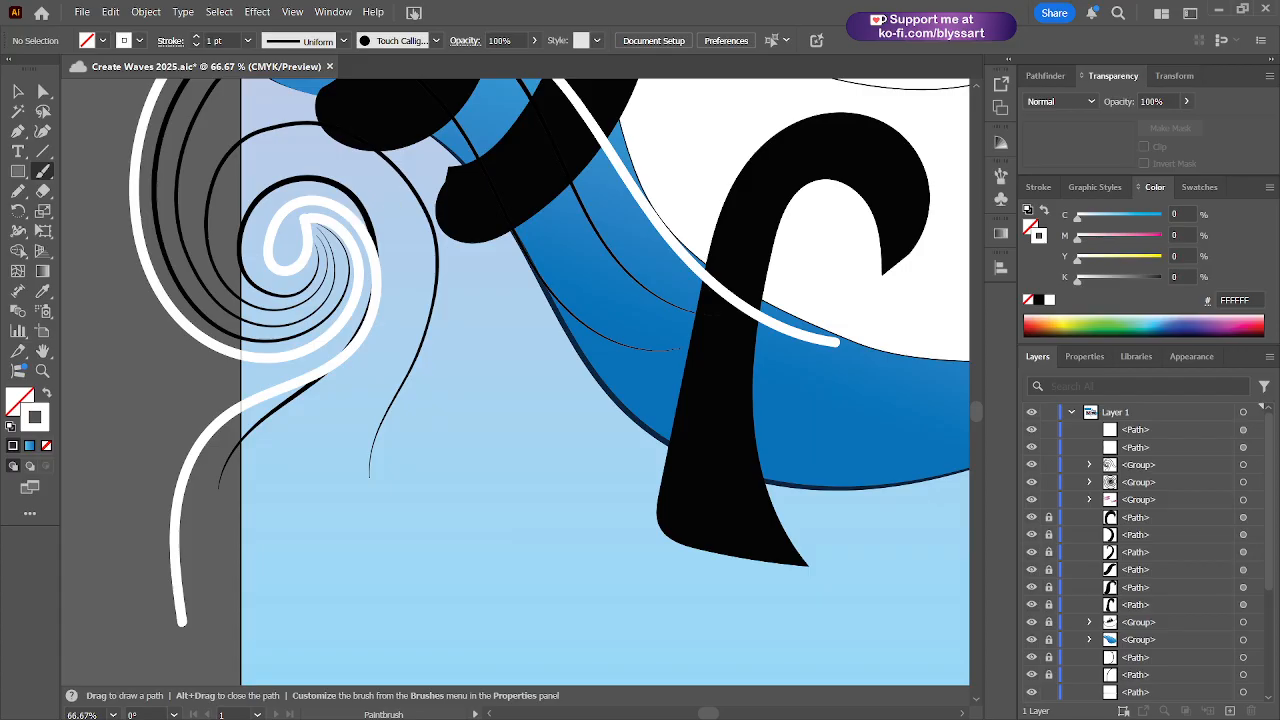
- Undo both white Paintbrush strokes around the spirals
key("ctrl+z")
key("ctrl+z")
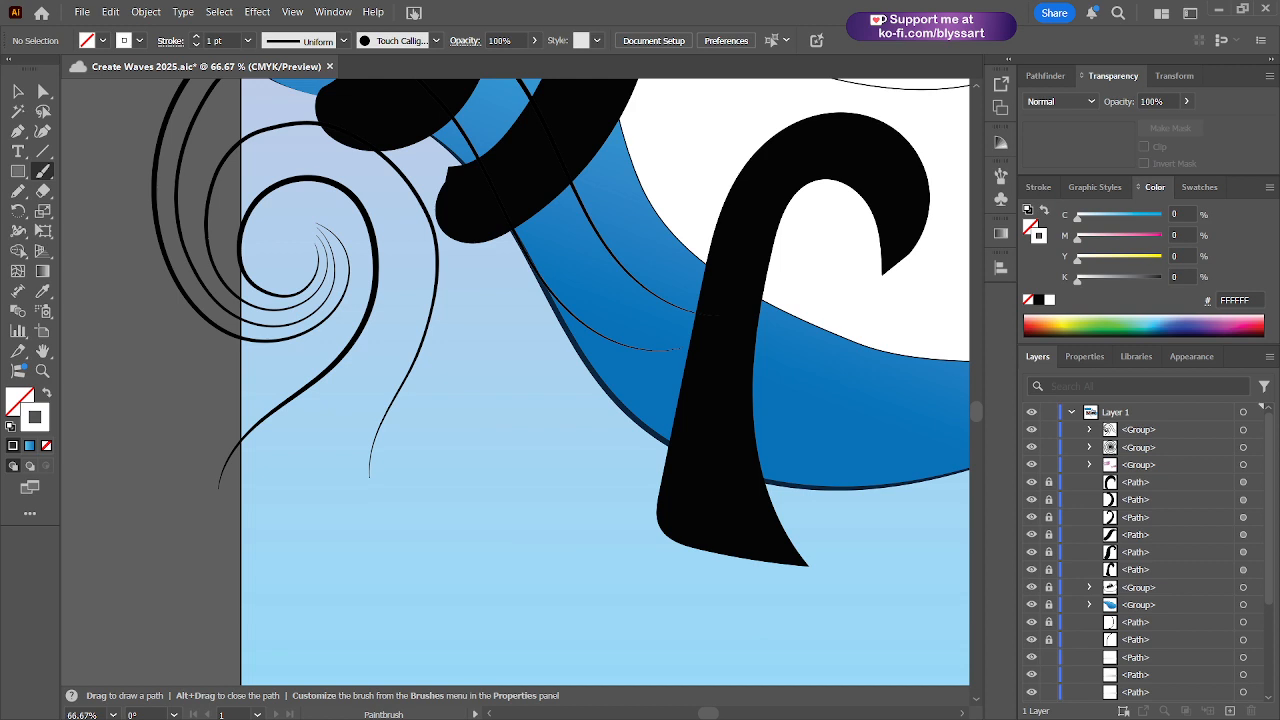
left_click_drag(310, 256, 302, 222)
key("ctrl+z")
left_click(196, 45)
left_click_drag(302, 221, 302, 222)
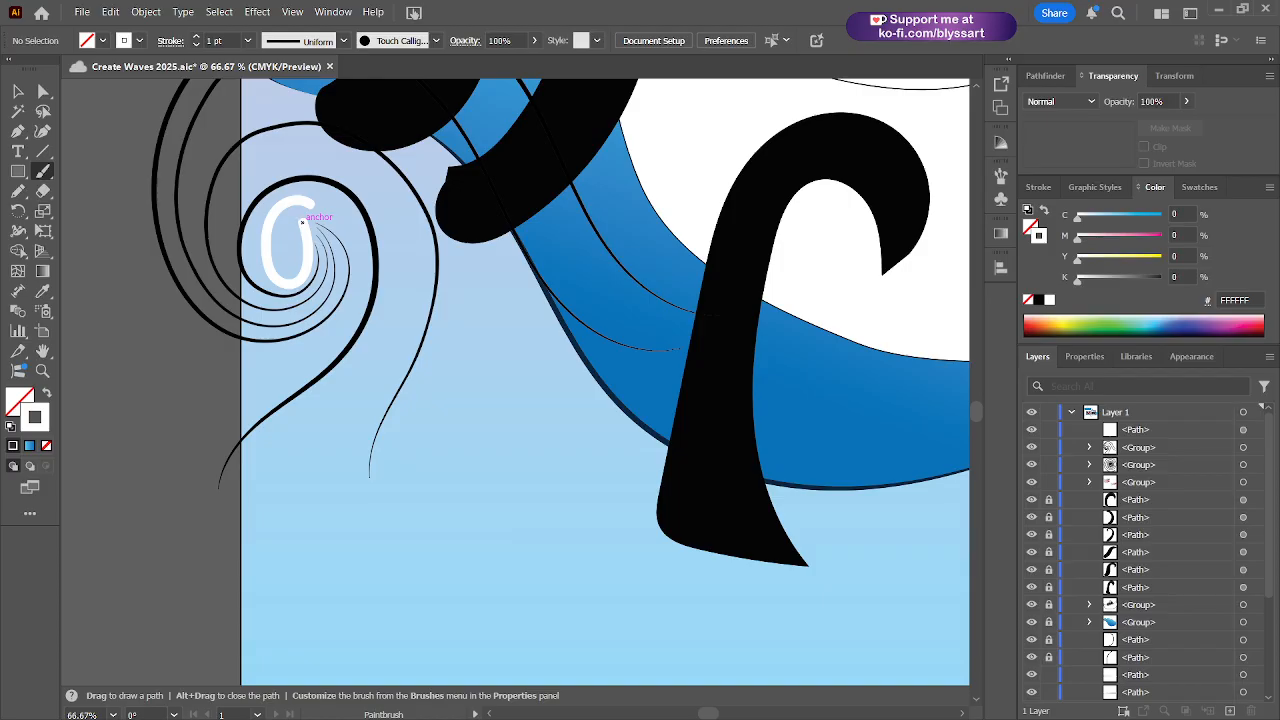
left_click(302, 222)
left_click(320, 217)
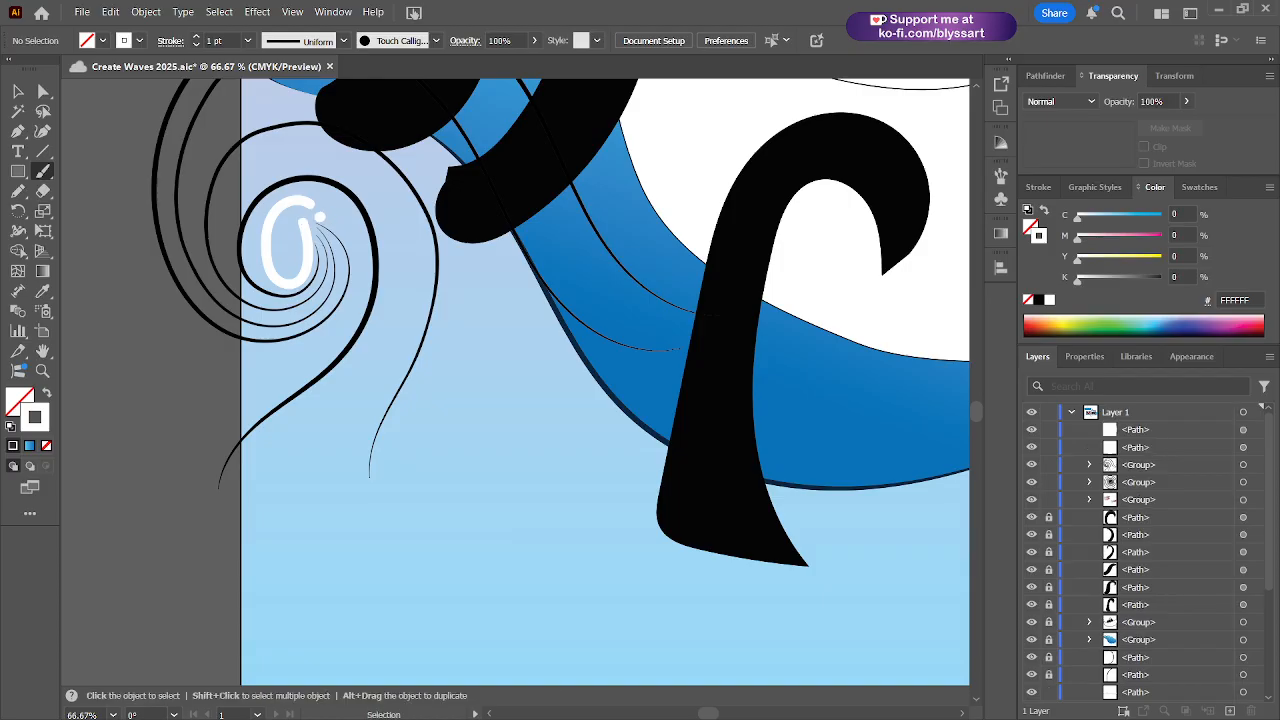
key("ctrl+z")
key("ctrl+z")
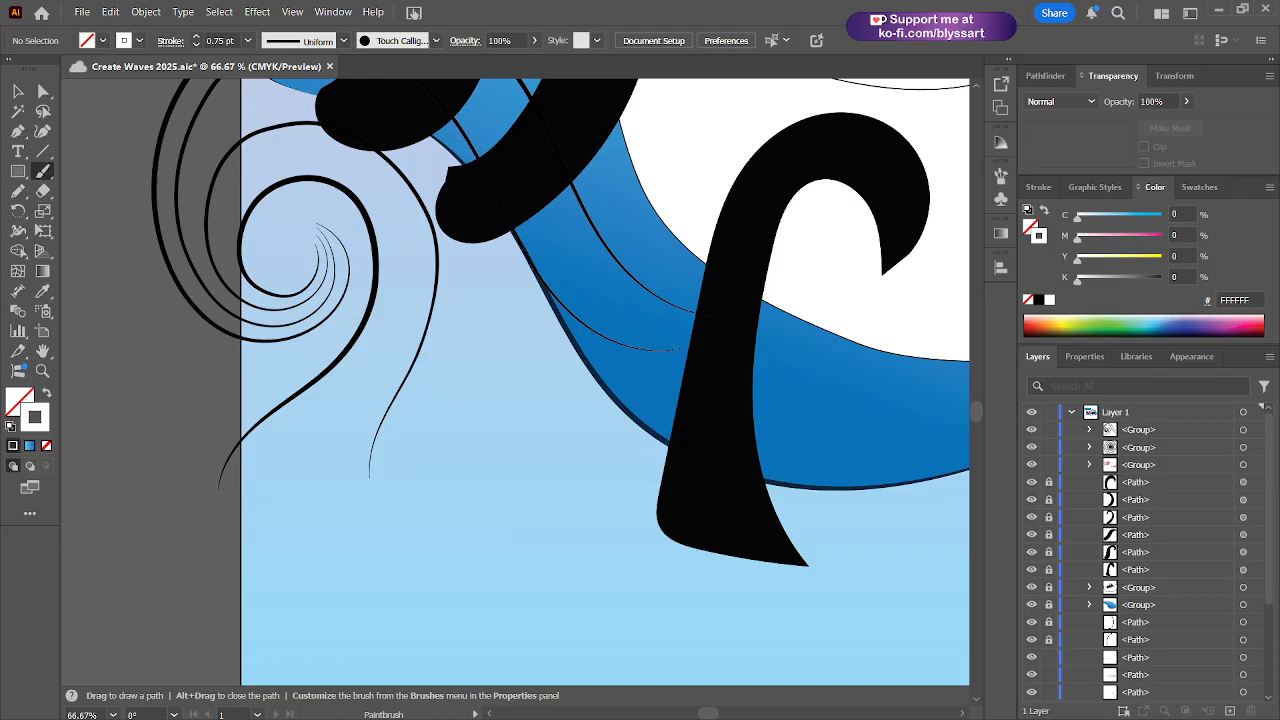
- Paint white Paintbrush strokes from the curl's centre under the spiral and down outside the artboard, then around its lower-left corner
left_click_drag(320, 220, 163, 634)
mouse_move(557, 416)
left_mouse_down()
mouse_move(410, 37)
mouse_move(410, 5)
mouse_move(480, 97)
mouse_move(603, 189)
left_mouse_up()
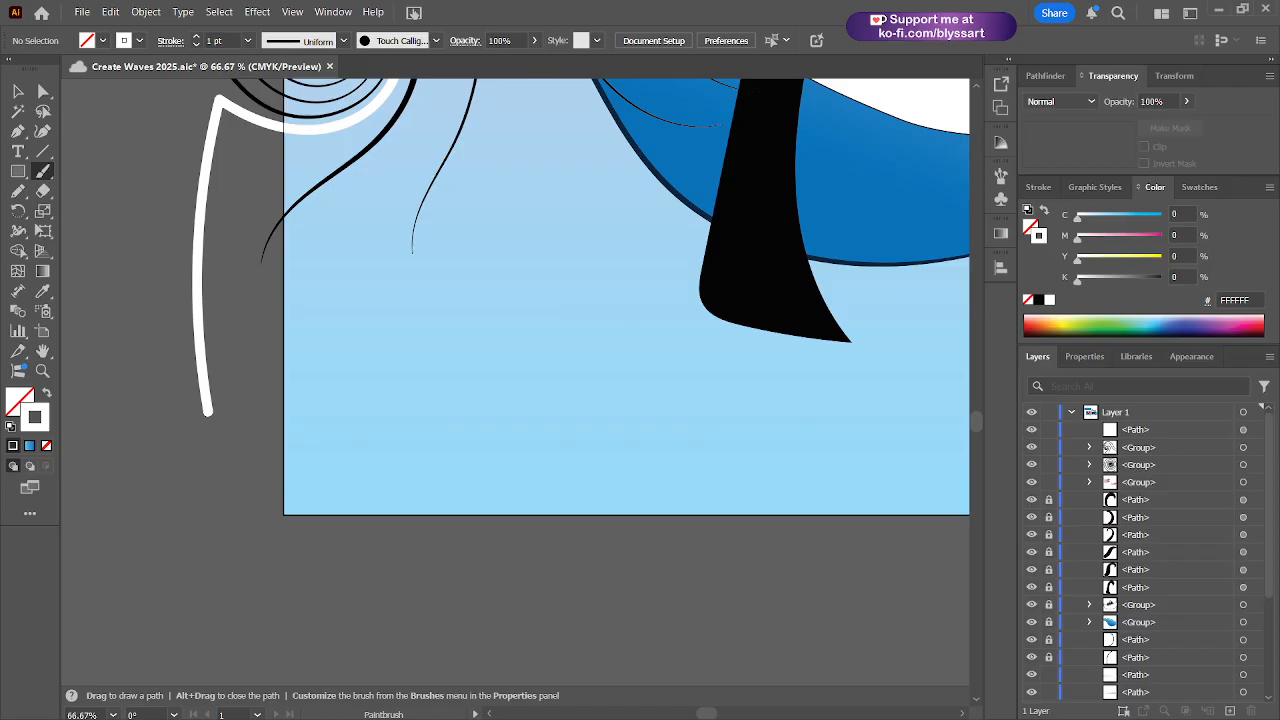
left_click_drag(233, 488, 697, 588)
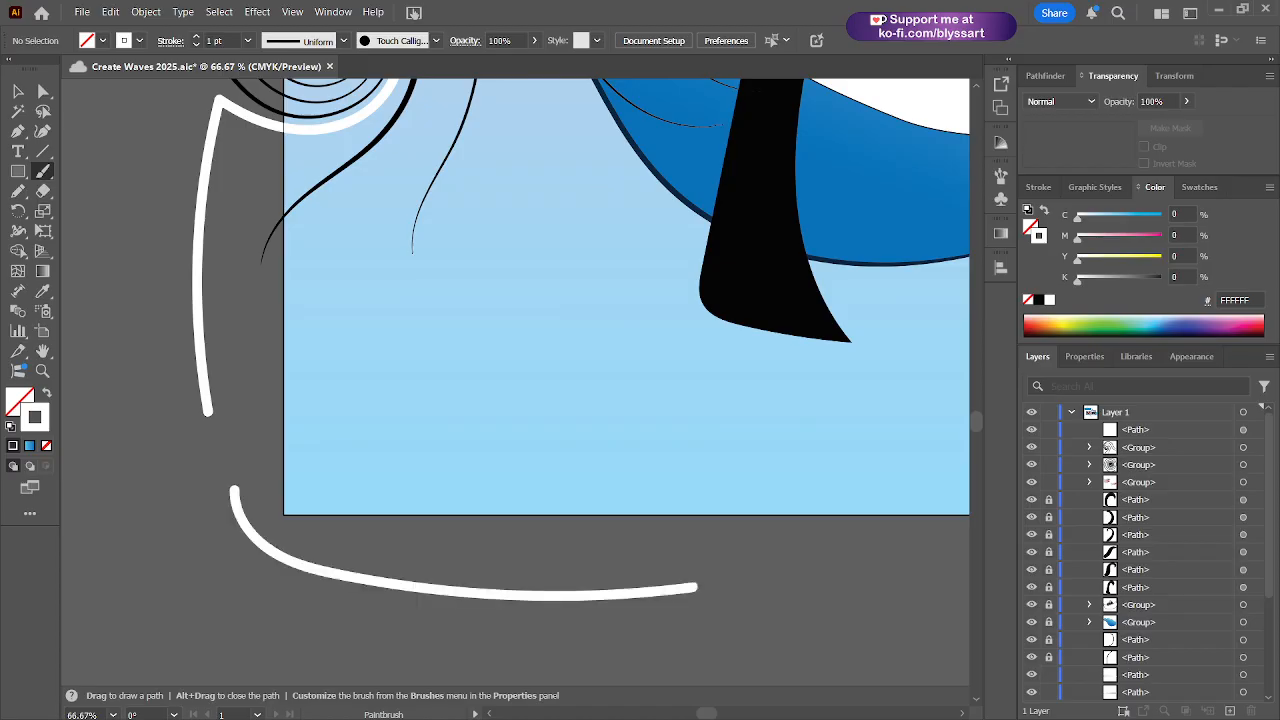
- Paint white strokes from below the artboard over the large spiral to its left side, and from there into the curl's centre
scroll(376, 547, "down", 1, "alt")
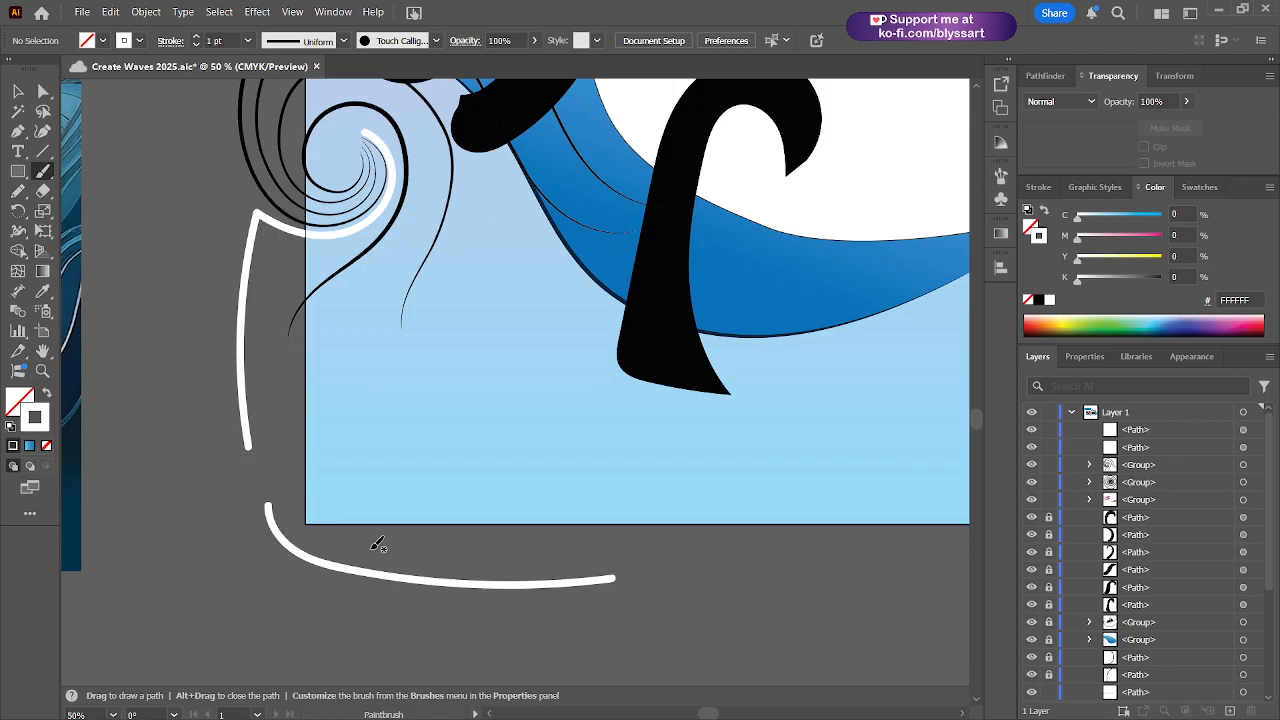
scroll(384, 544, "down", 1, "alt")
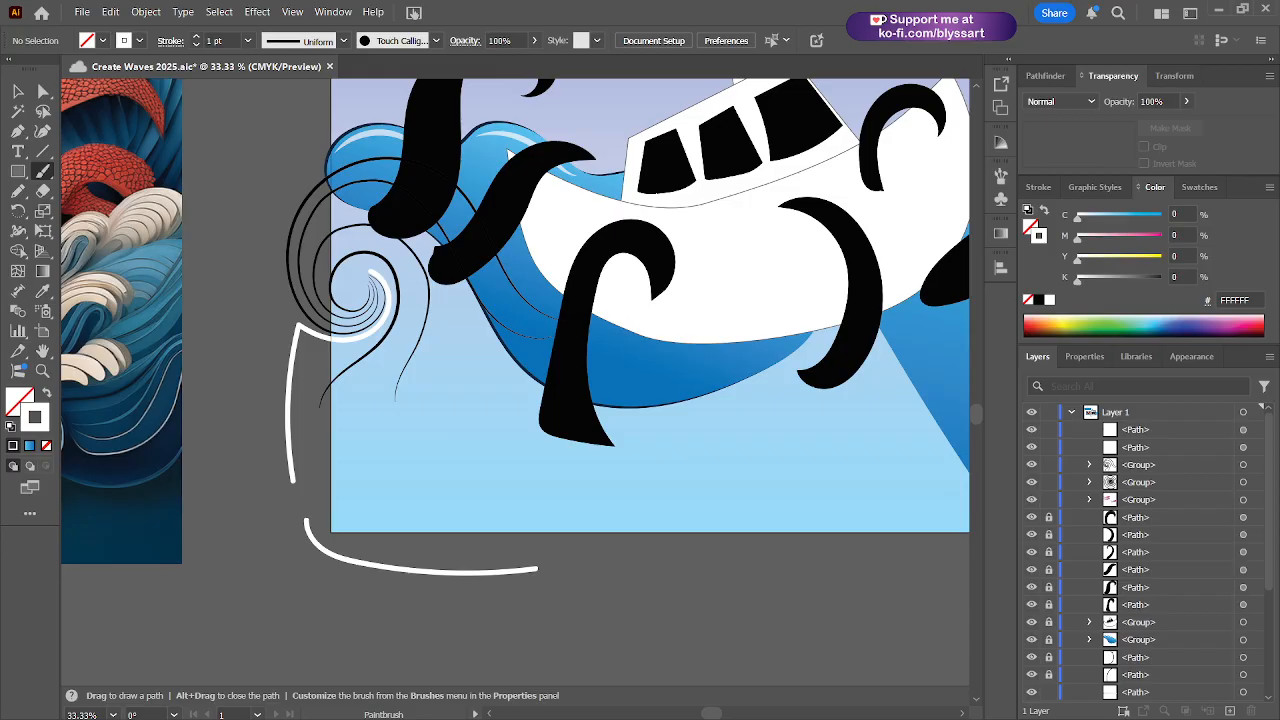
left_click_drag(366, 282, 365, 283)
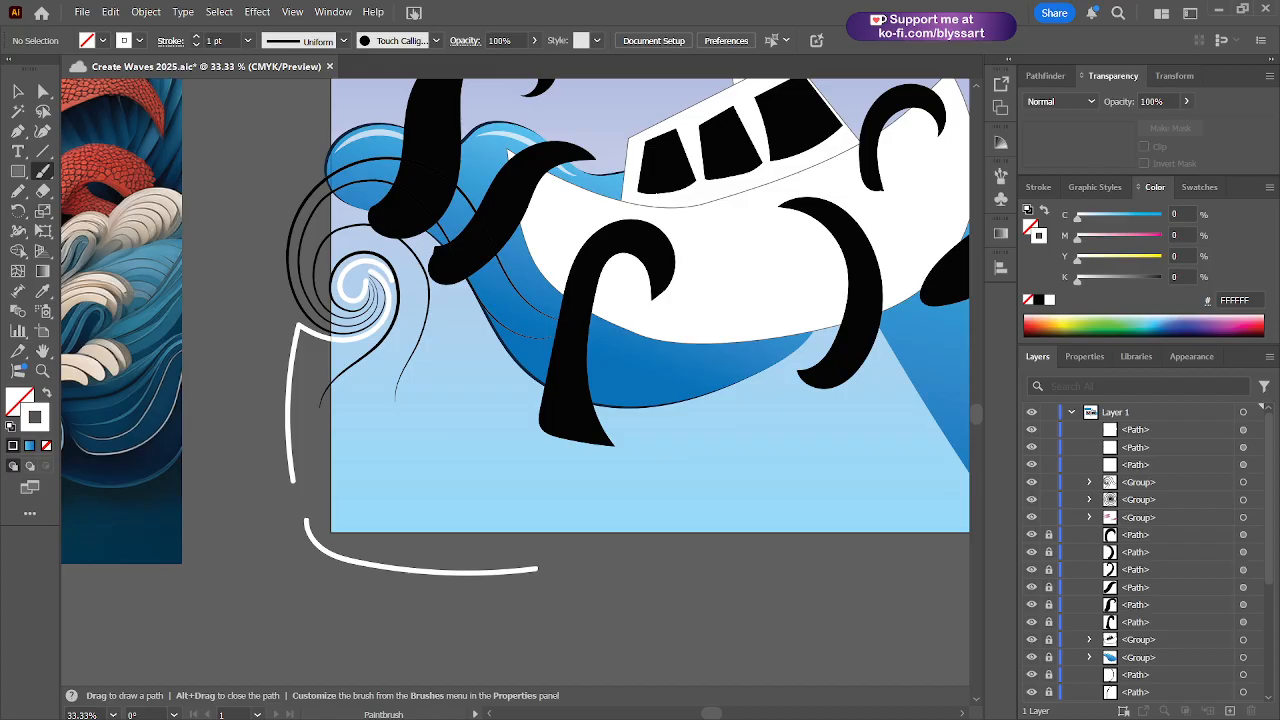
key("ctrl+z")
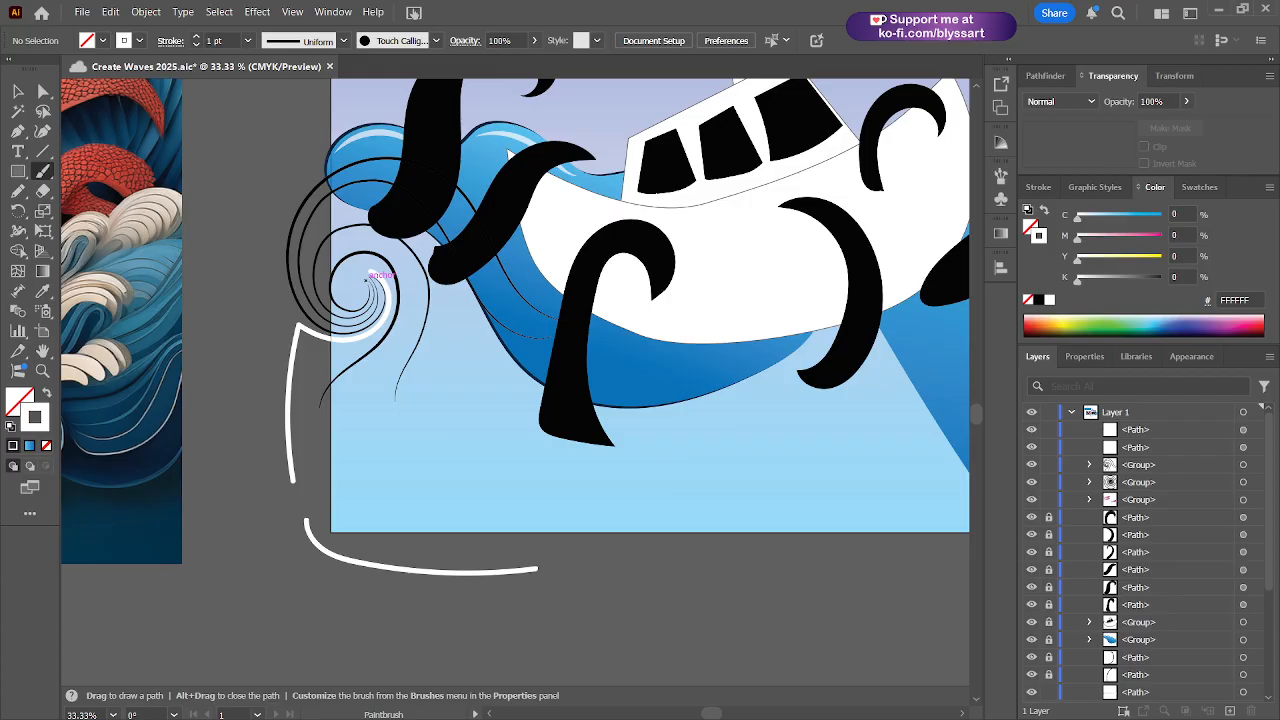
left_click_drag(521, 573, 291, 311)
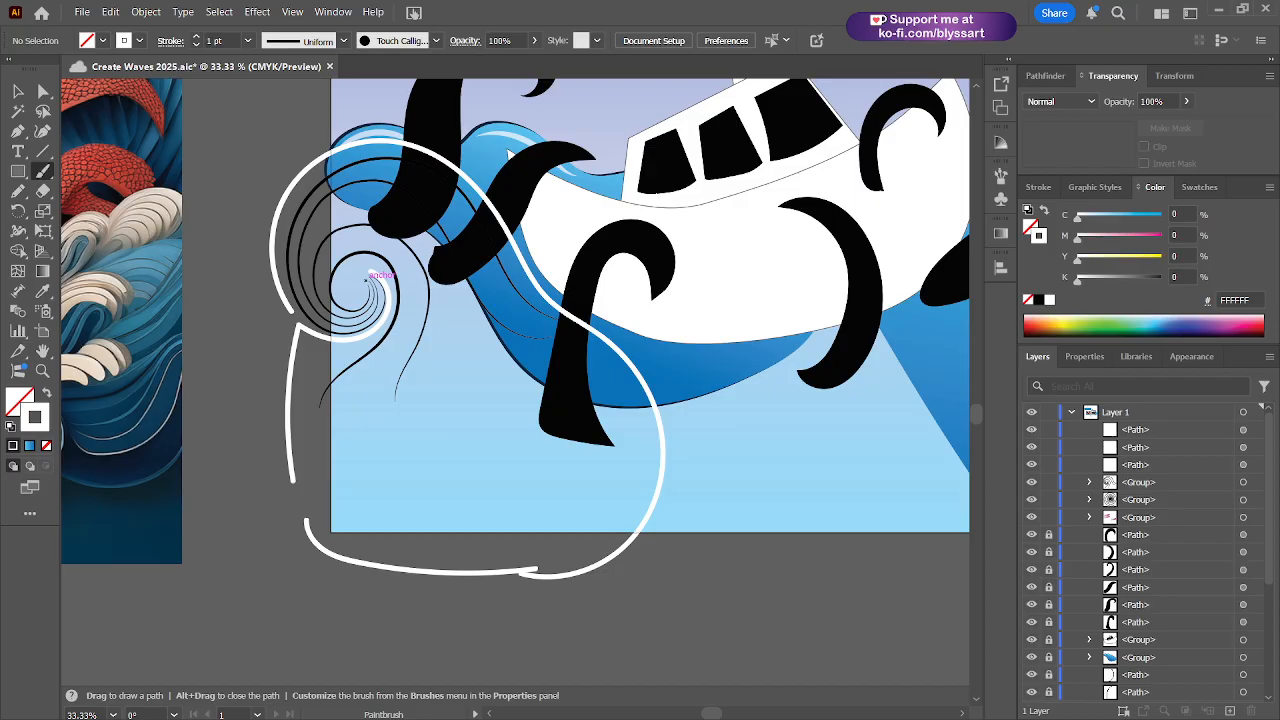
left_click_drag(366, 280, 366, 280)
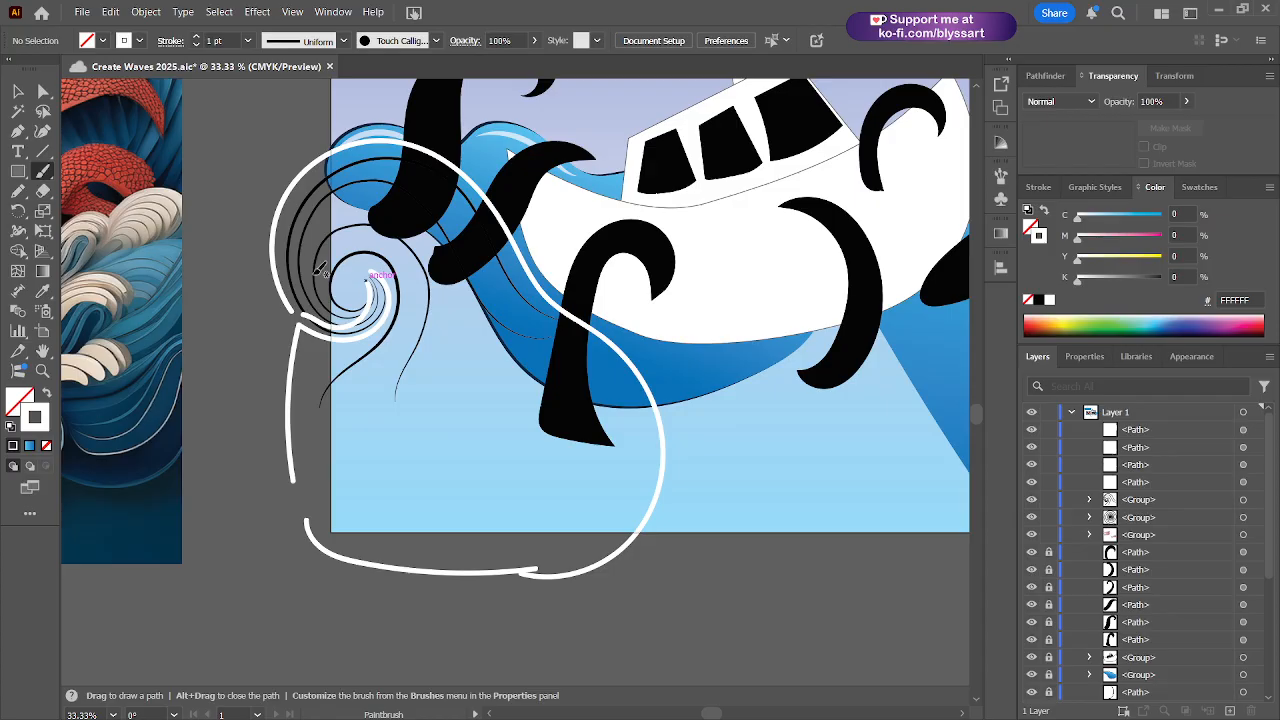
- Join the large outer white stroke to the inner curl stroke at their neighbouring endpoints on the spiral's lower left
scroll(445, 447, "up", 4)
scroll(326, 279, "down", 1)
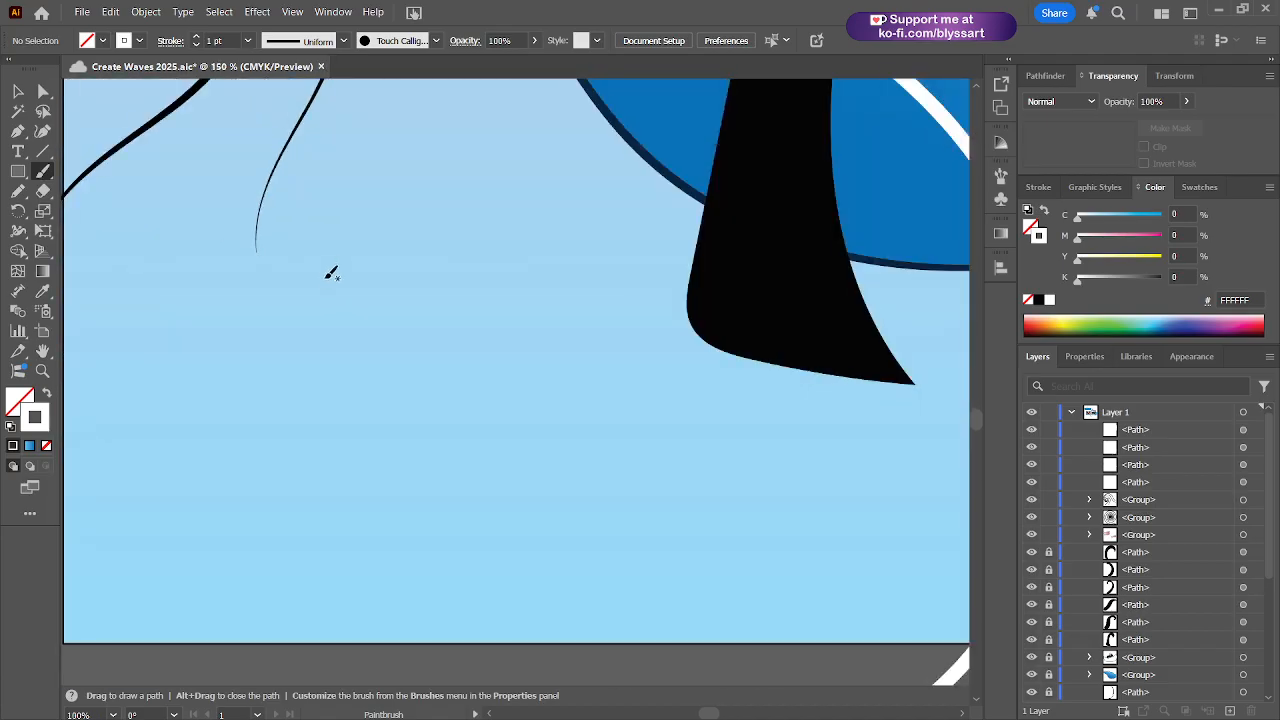
left_click_drag(329, 267, 559, 652)
left_click_drag(425, 444, 502, 508)
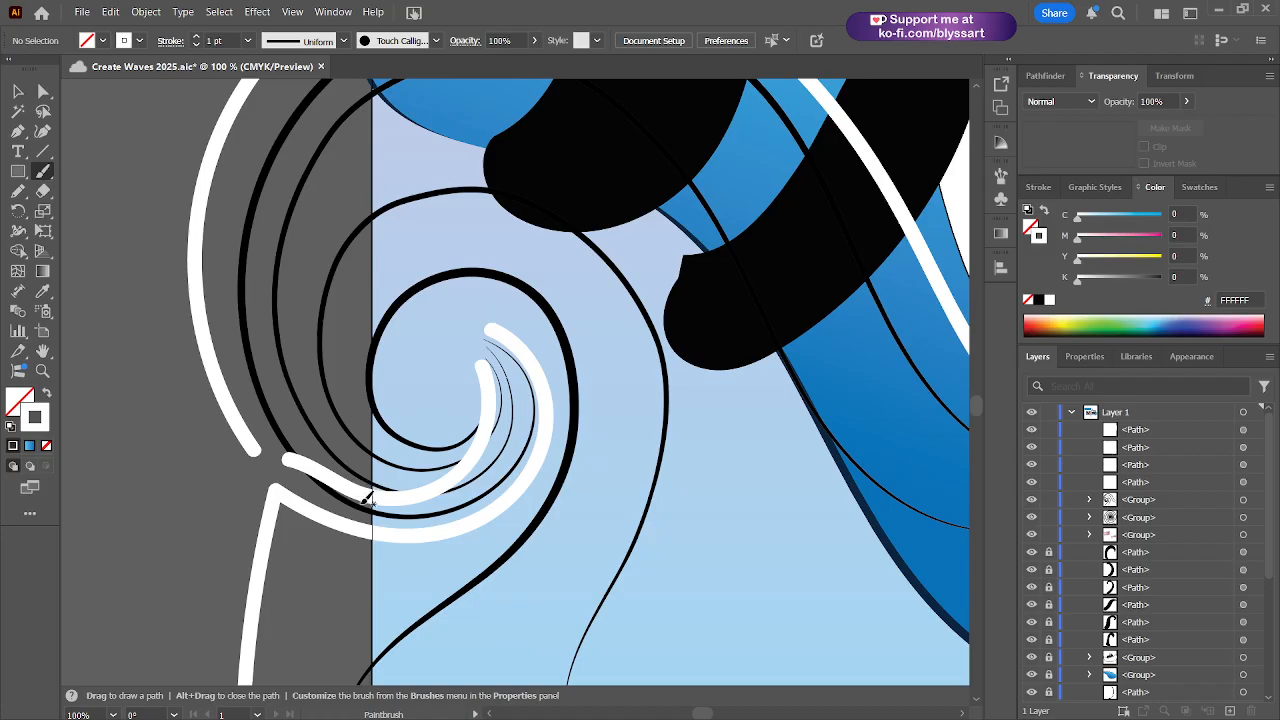
key("v")
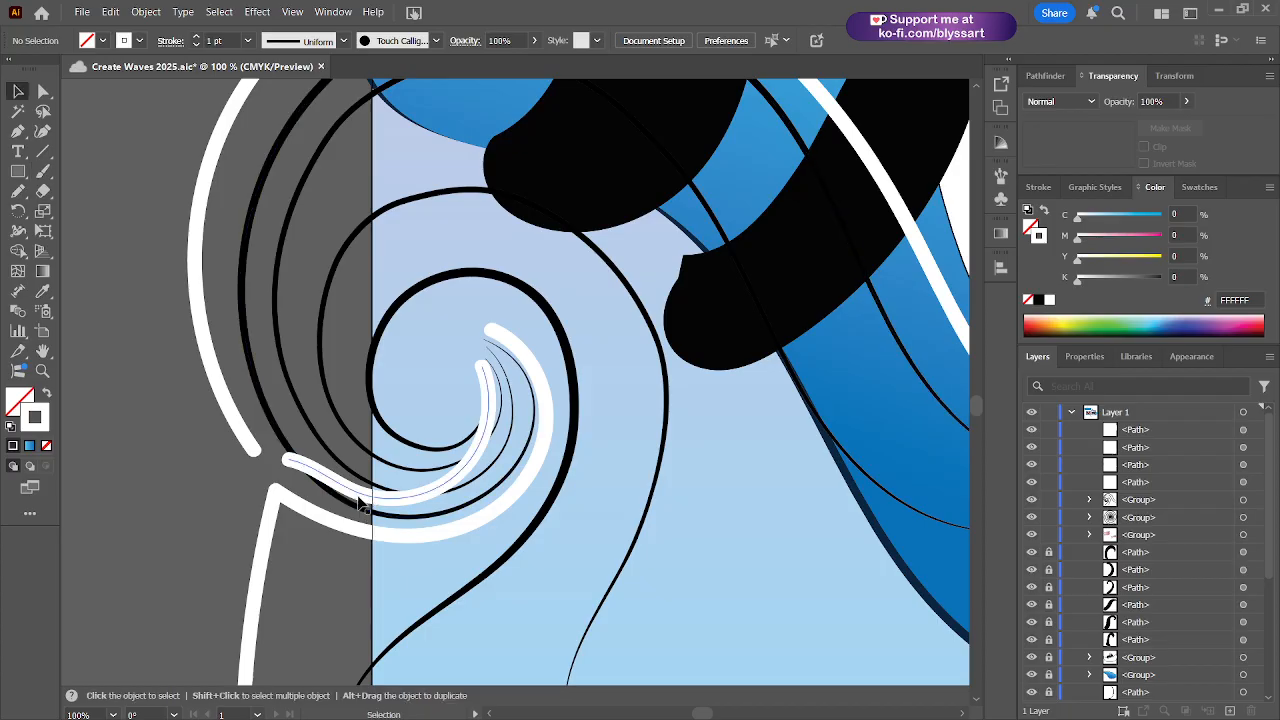
key("a")
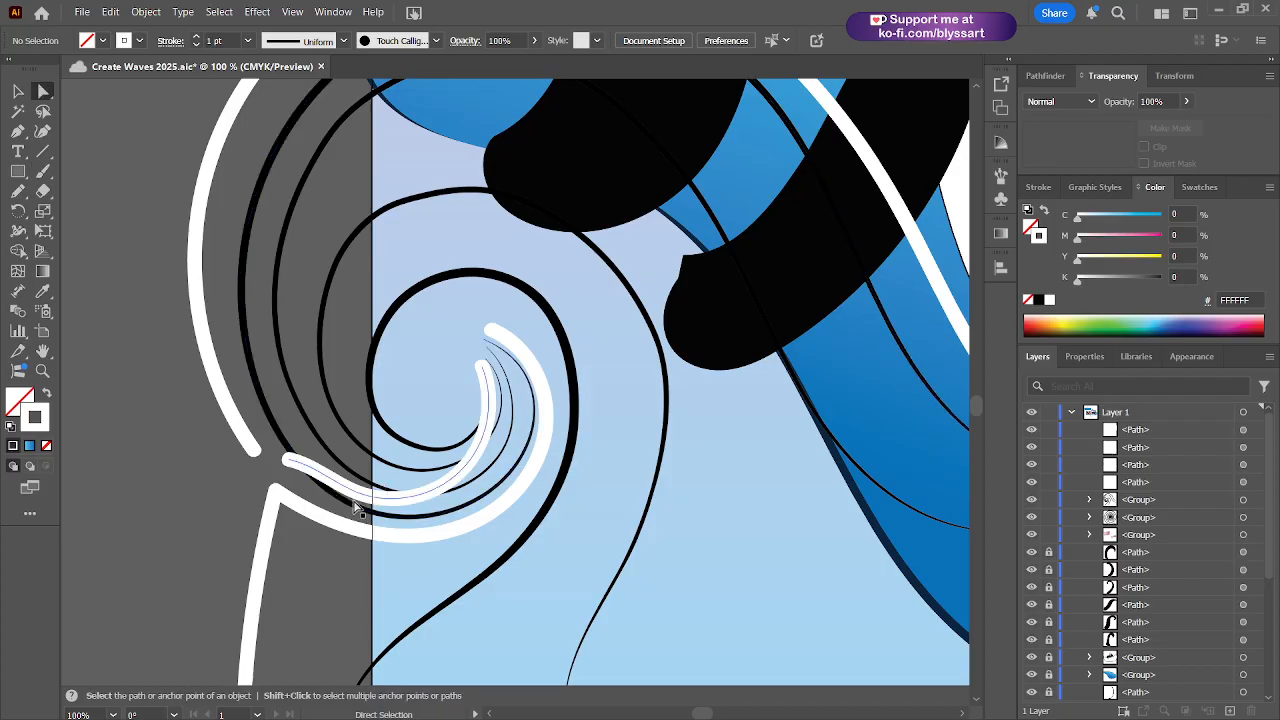
left_click(288, 461)
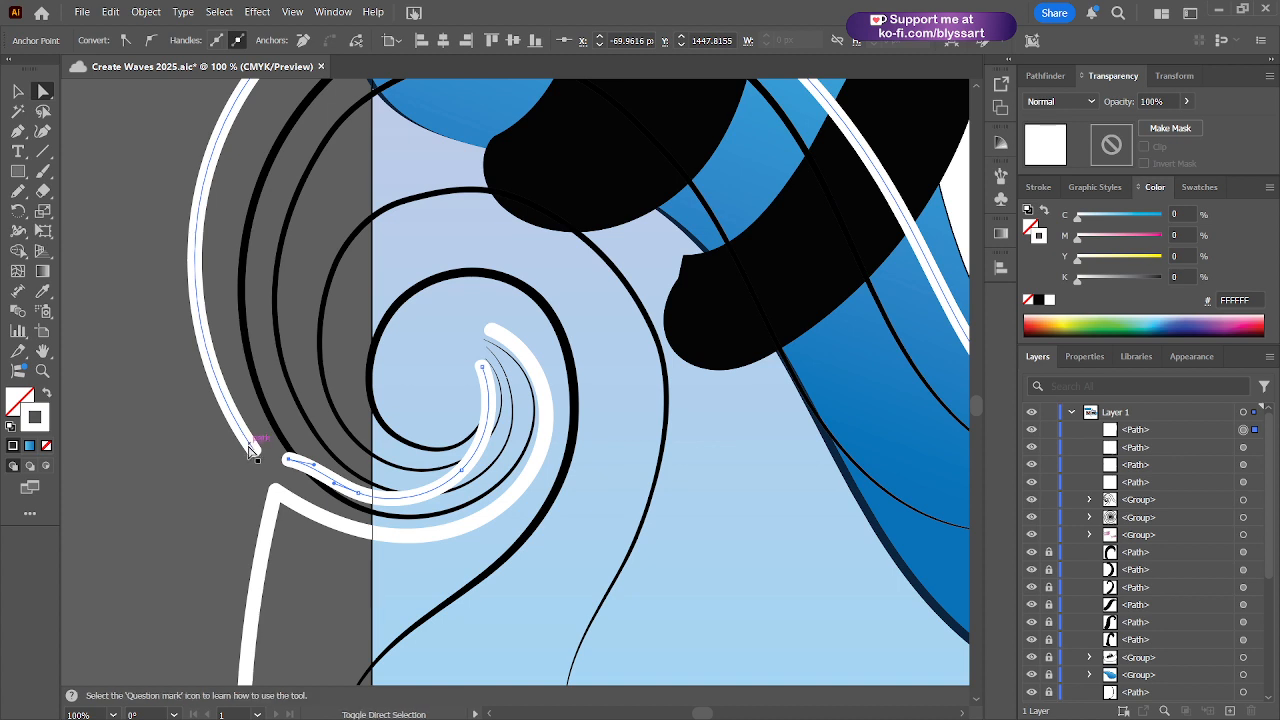
left_click(254, 450)
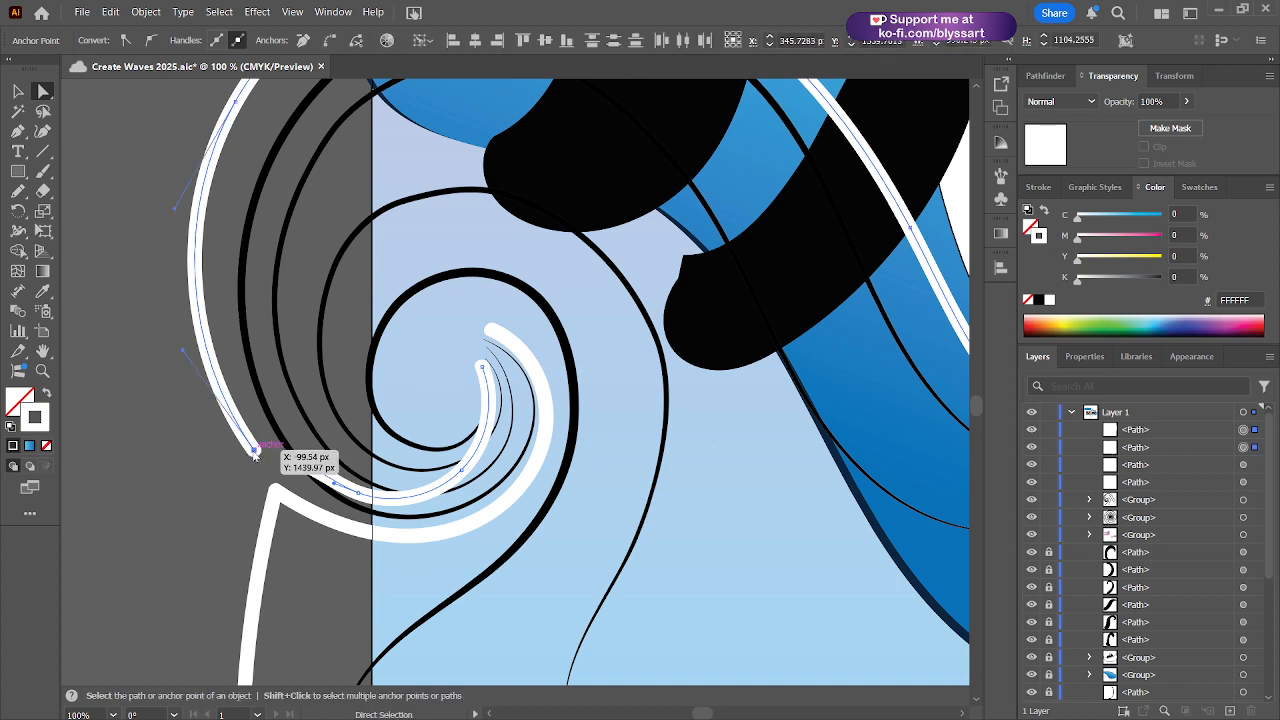
left_click(289, 461, "shift")
key("ctrl+j")
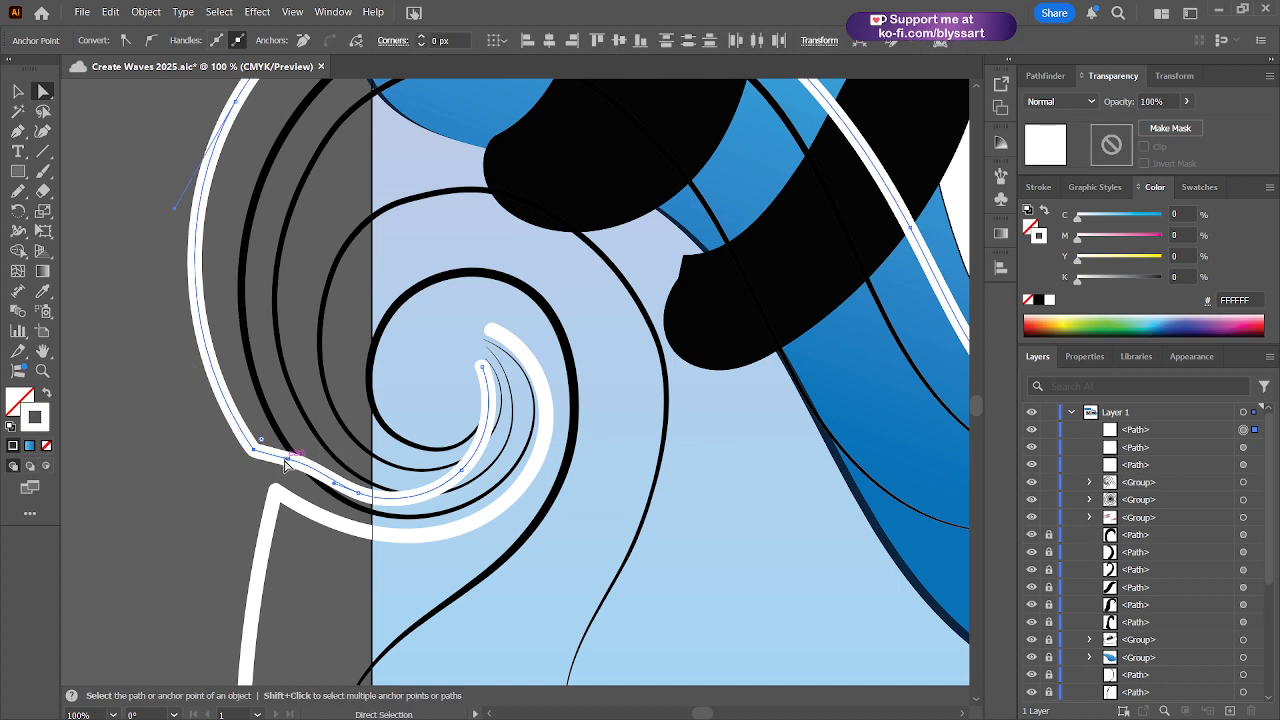
- Reposition the anchor points around the new junction so the white outline follows the large spiral's lower-left curve
left_click_drag(289, 461, 287, 477)
left_click_drag(358, 494, 323, 489)
left_click(333, 486)
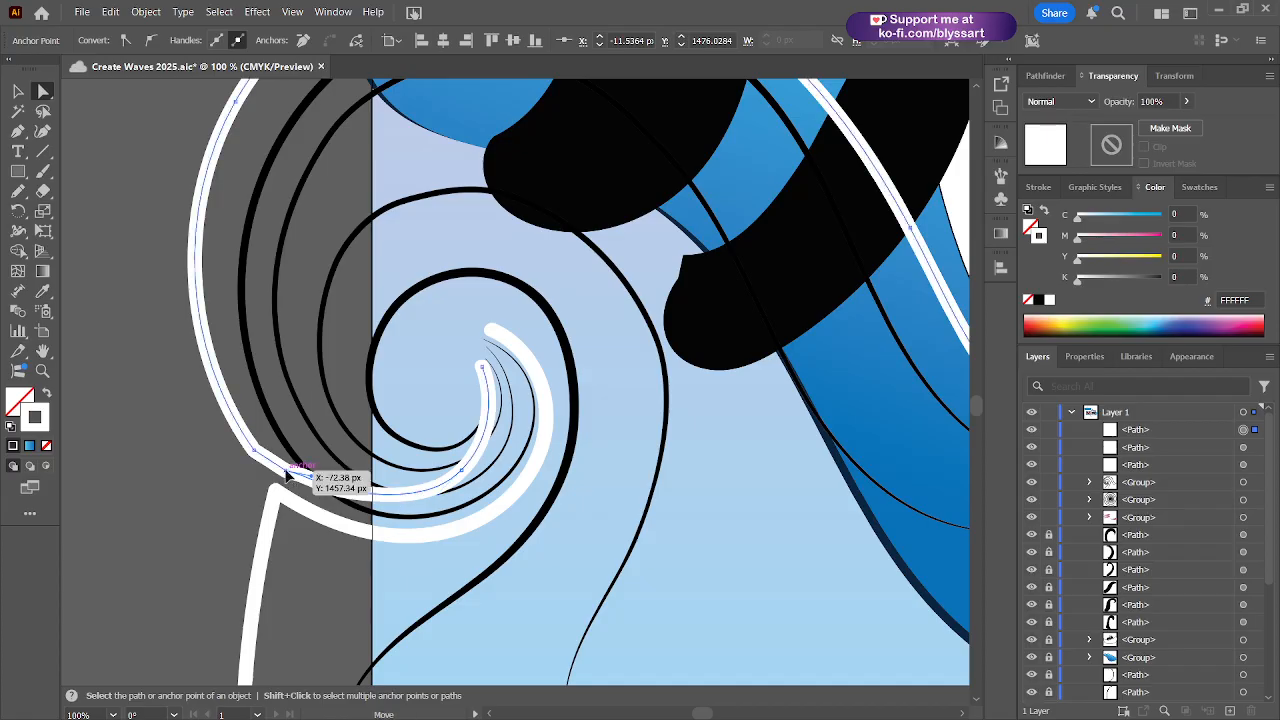
left_click_drag(287, 471, 229, 421)
left_click(256, 455)
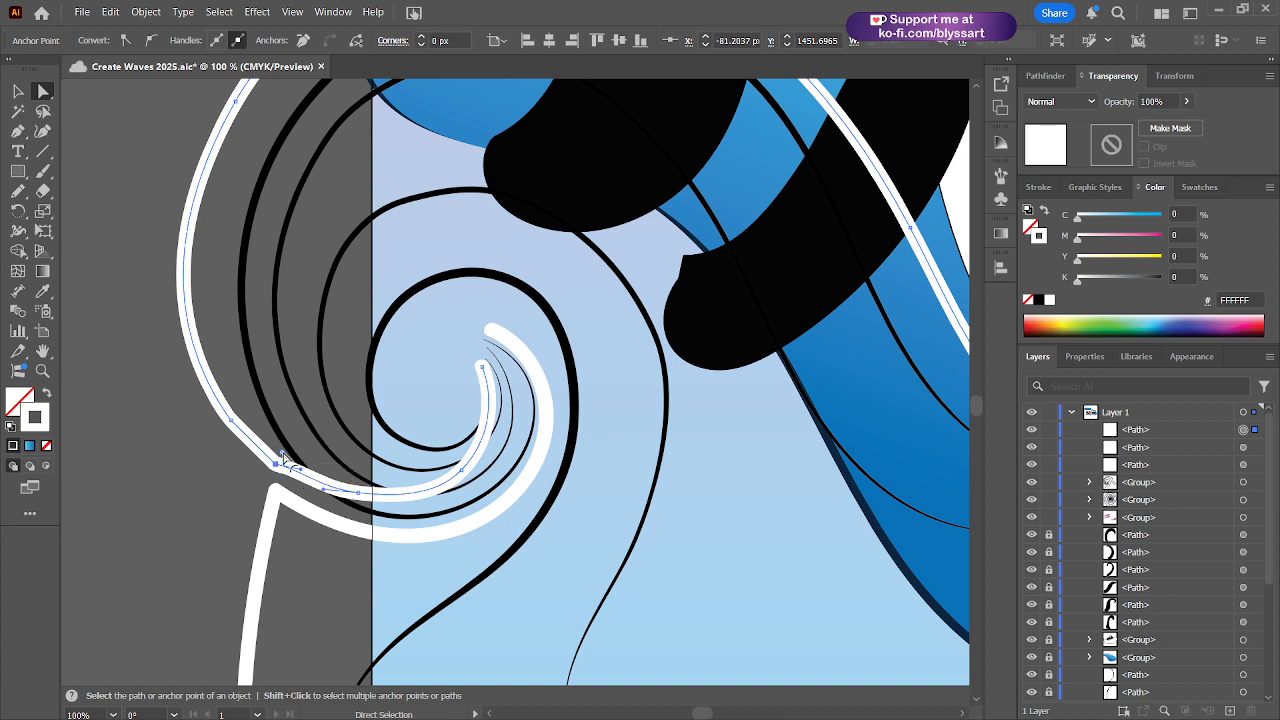
- Round the junction's corner points with radii of about 58.5, 70.5 and 84 px, and adjust the anchor beneath the curl
left_click_drag(283, 460, 304, 397)
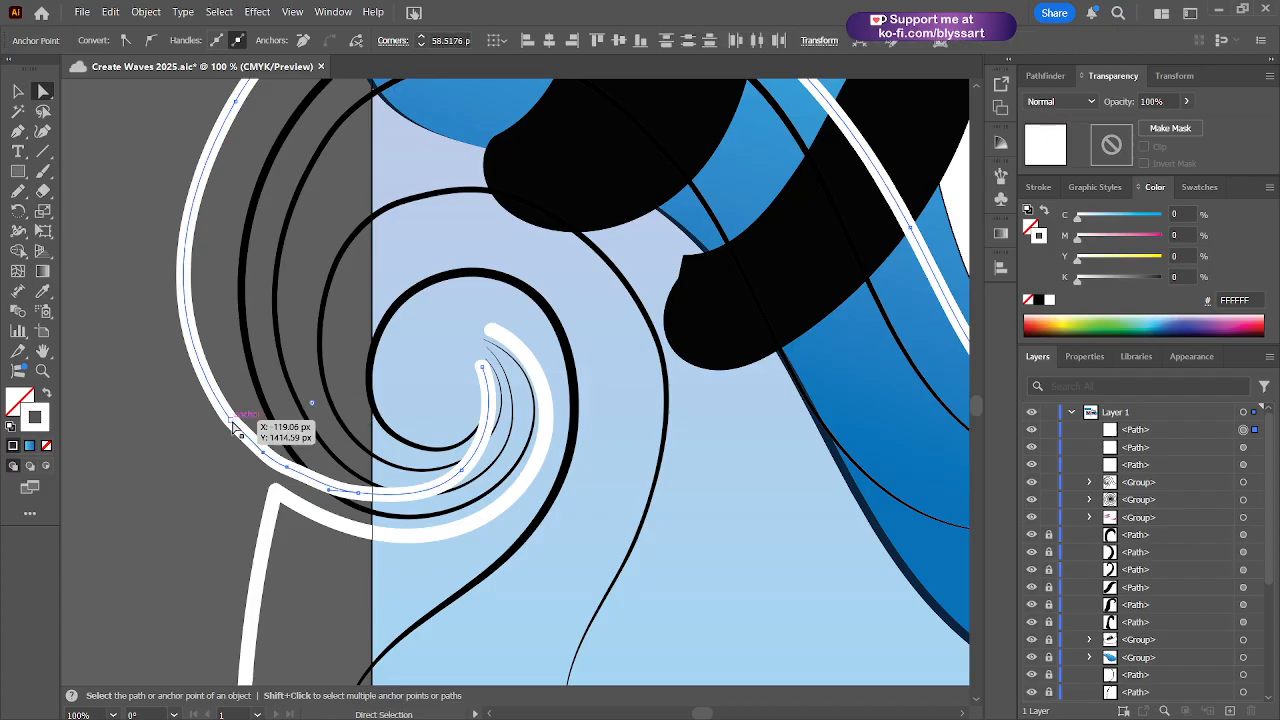
left_click(231, 420)
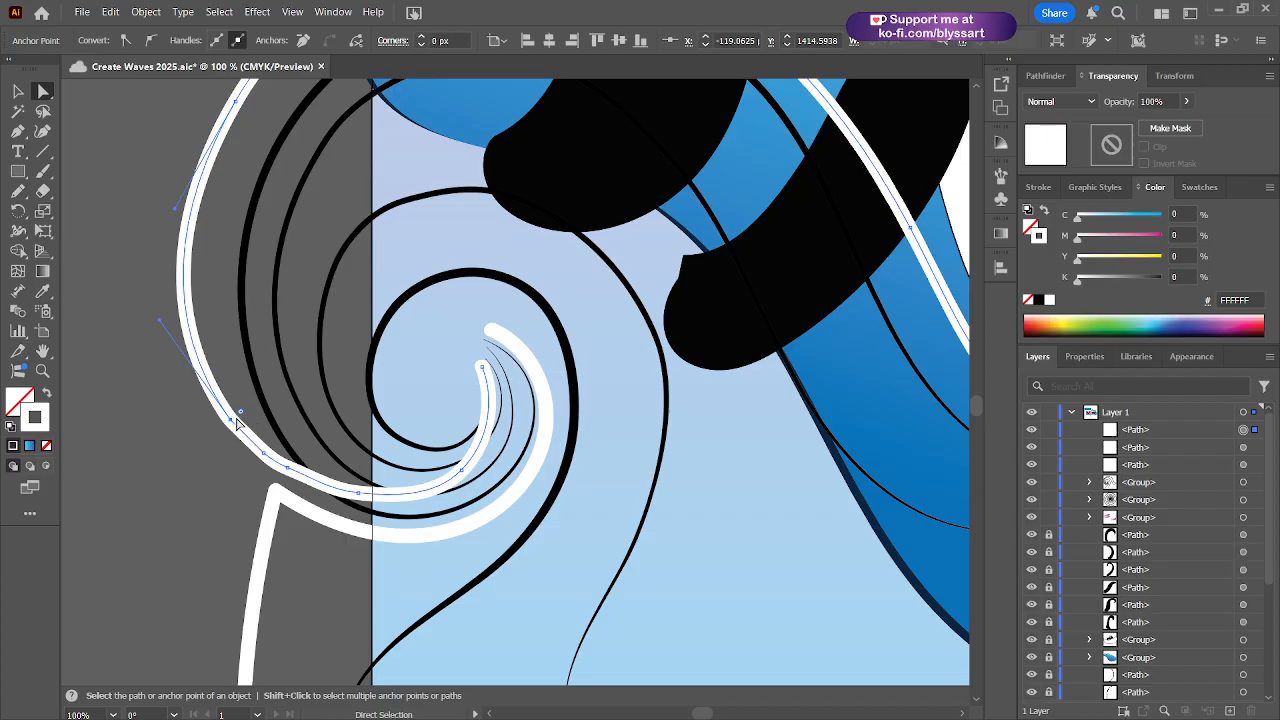
left_click_drag(240, 411, 294, 369)
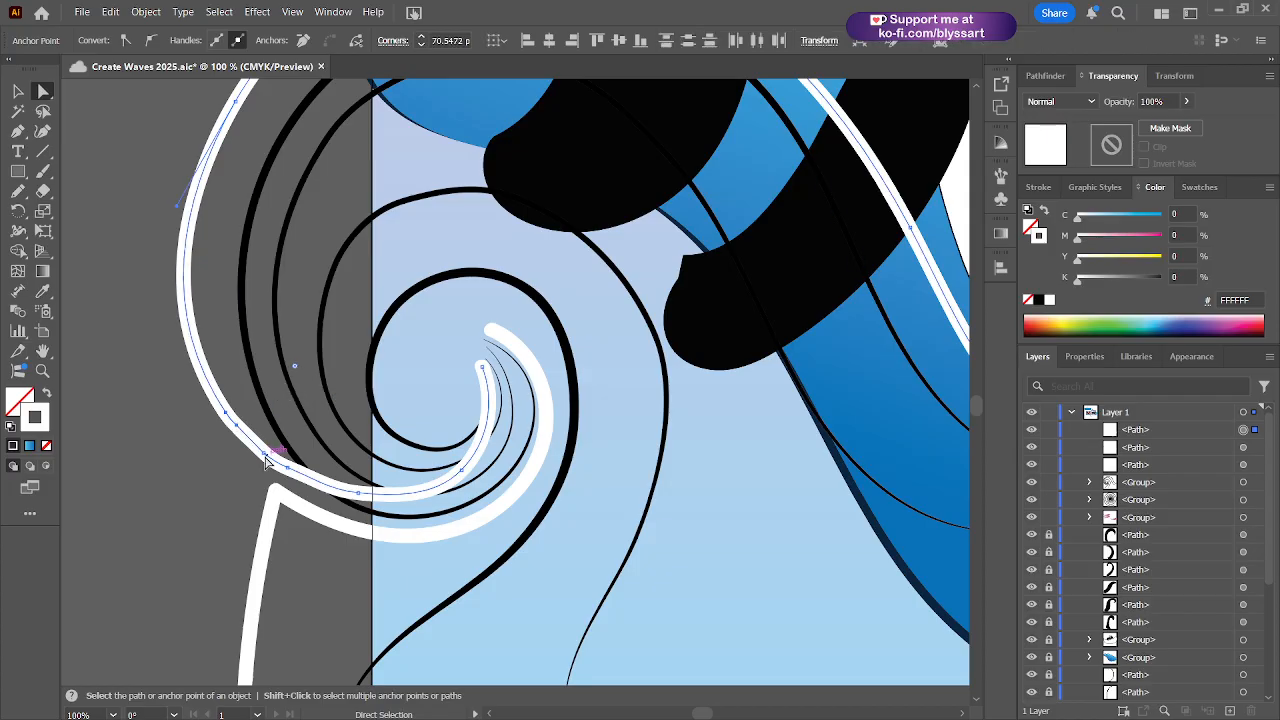
left_click_drag(260, 459, 259, 454)
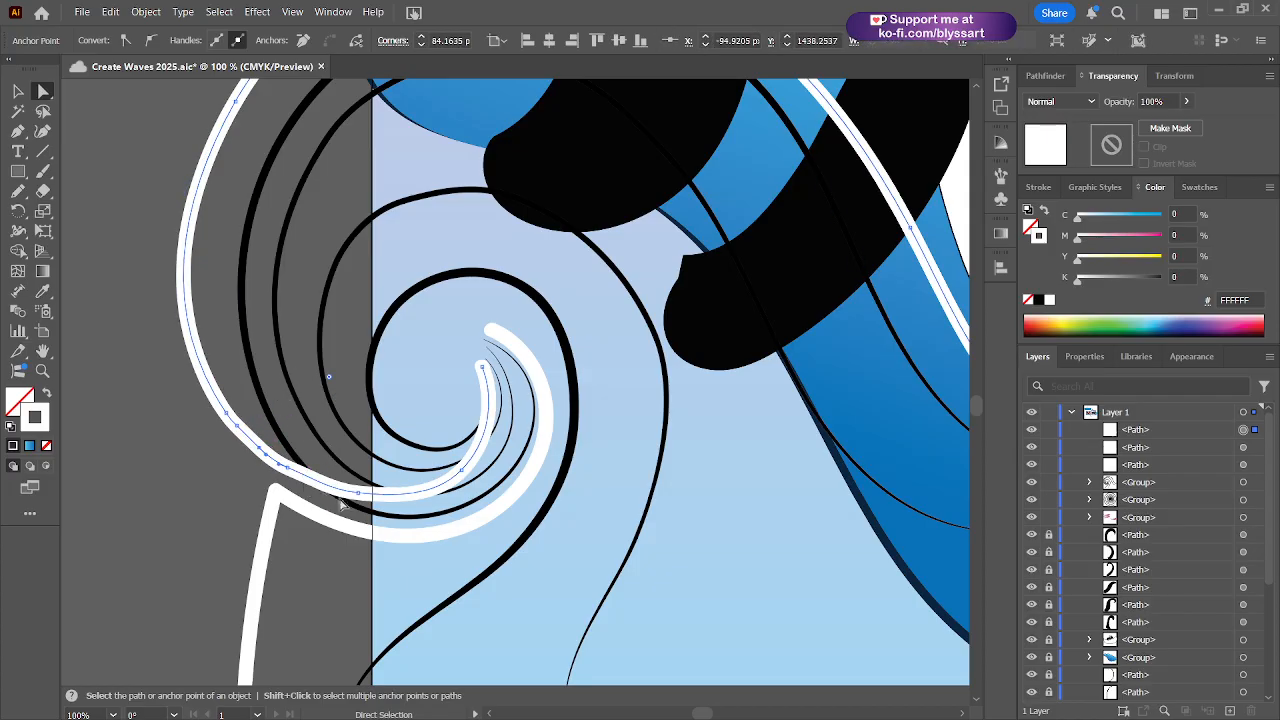
left_click_drag(363, 496, 320, 484)
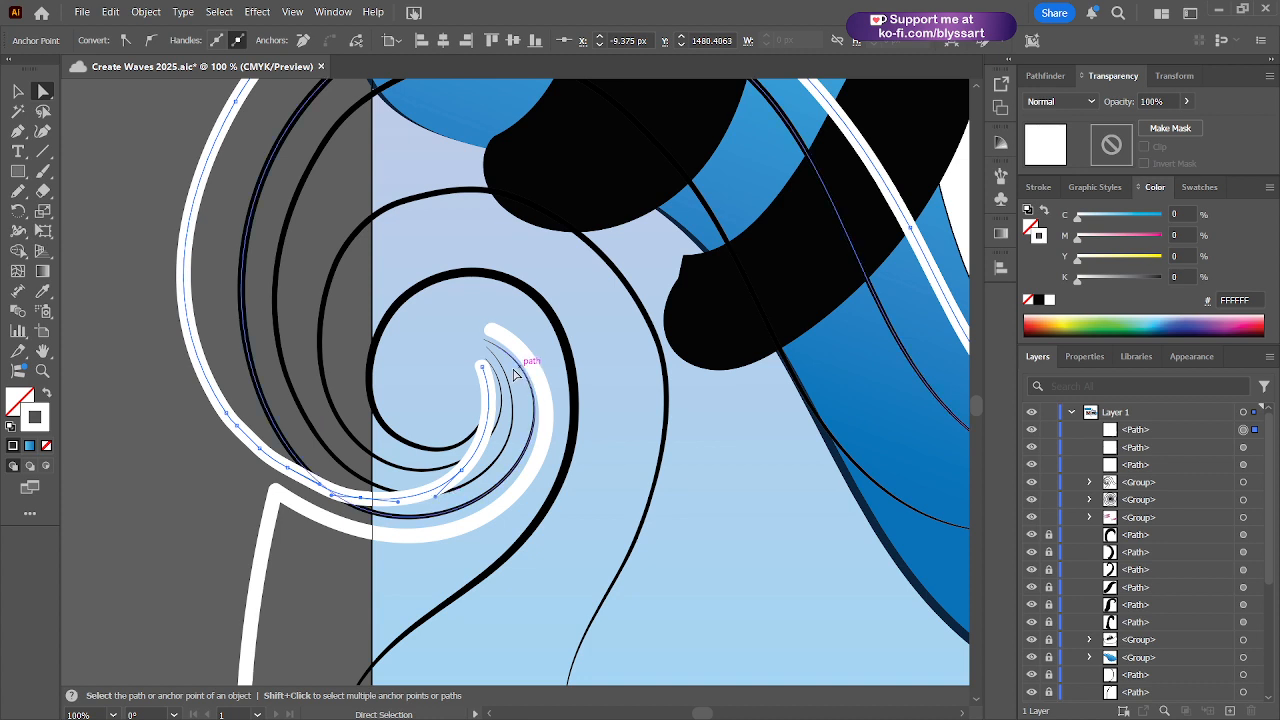
- Adjust the inner white stroke's endpoint in the curl's centre and extend the outer stroke's endpoint up and to the left
left_click_drag(482, 367, 489, 378)
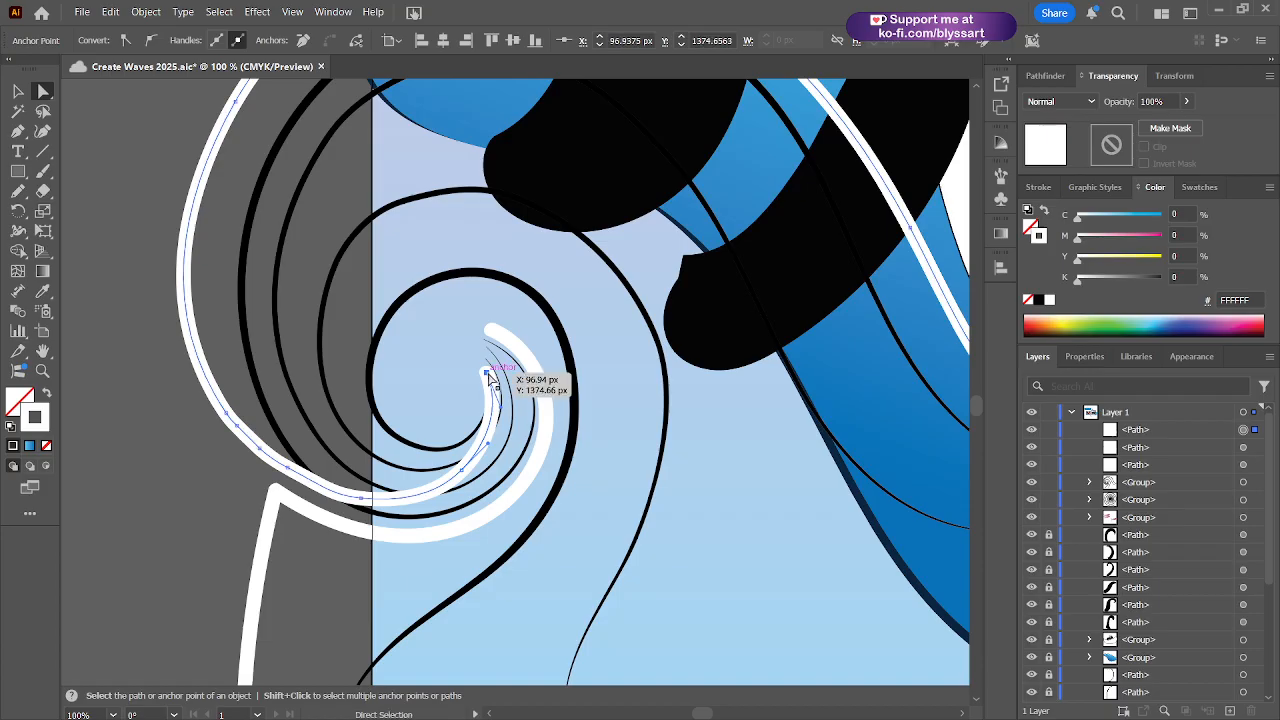
left_click(490, 350)
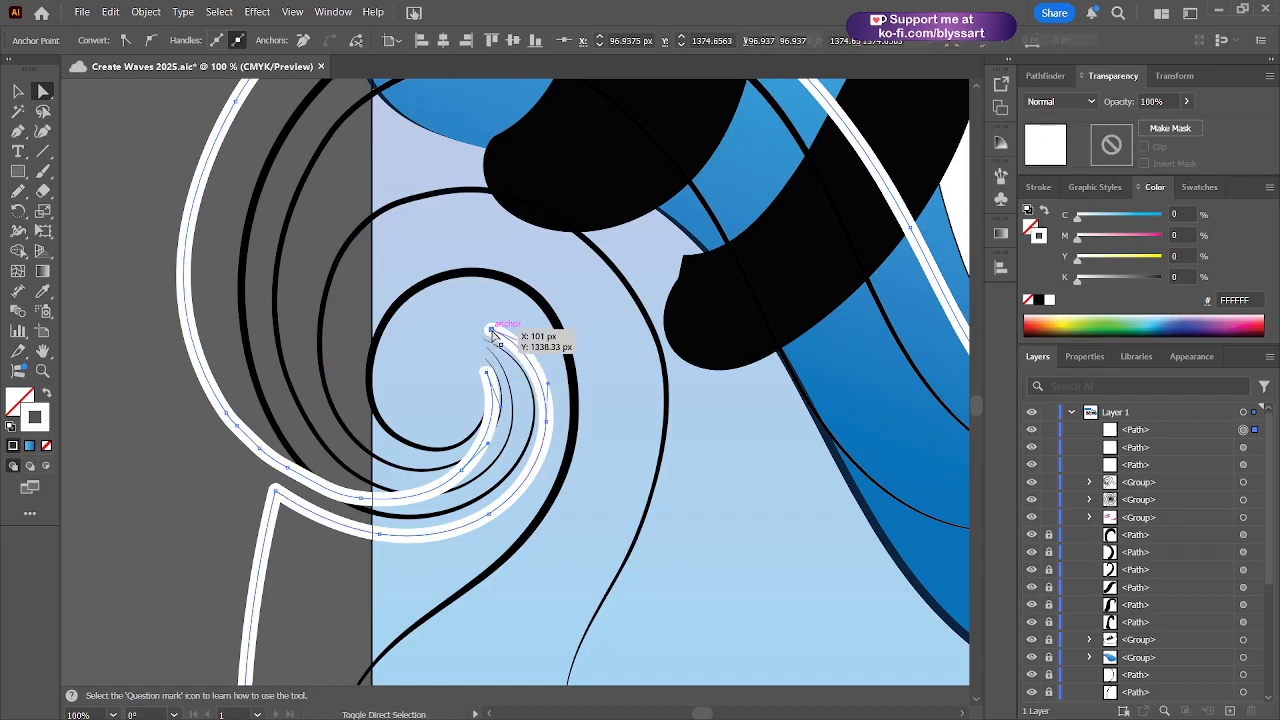
left_click(490, 330, "shift")
left_click_drag(492, 333, 474, 317)
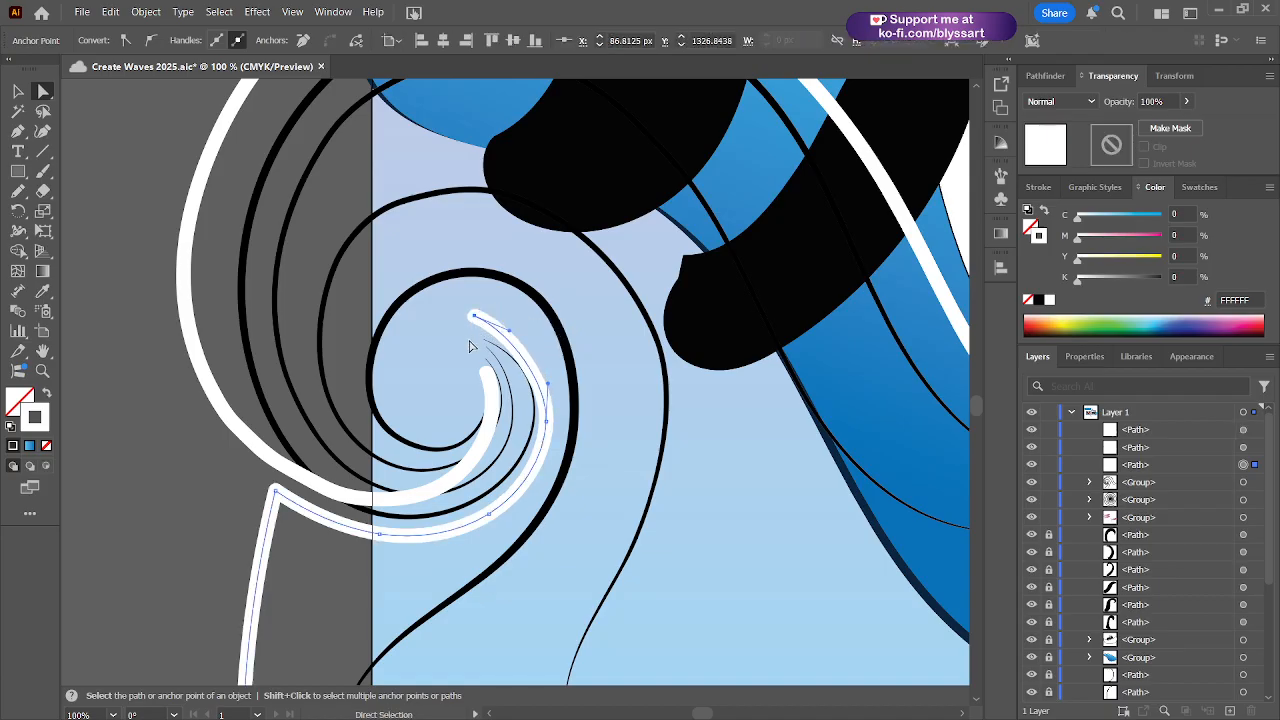
- Join the inner and outer white strokes at their endpoints in the curl's centre
left_click(488, 375, "shift")
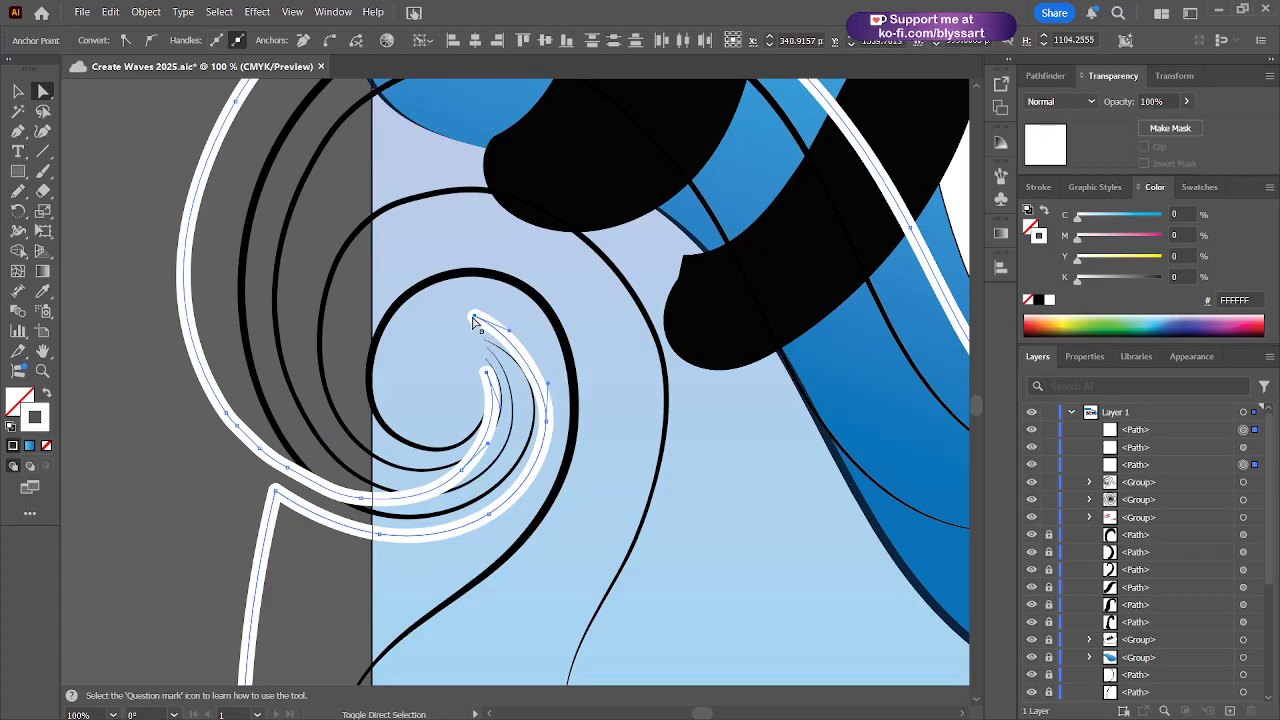
left_click(474, 318)
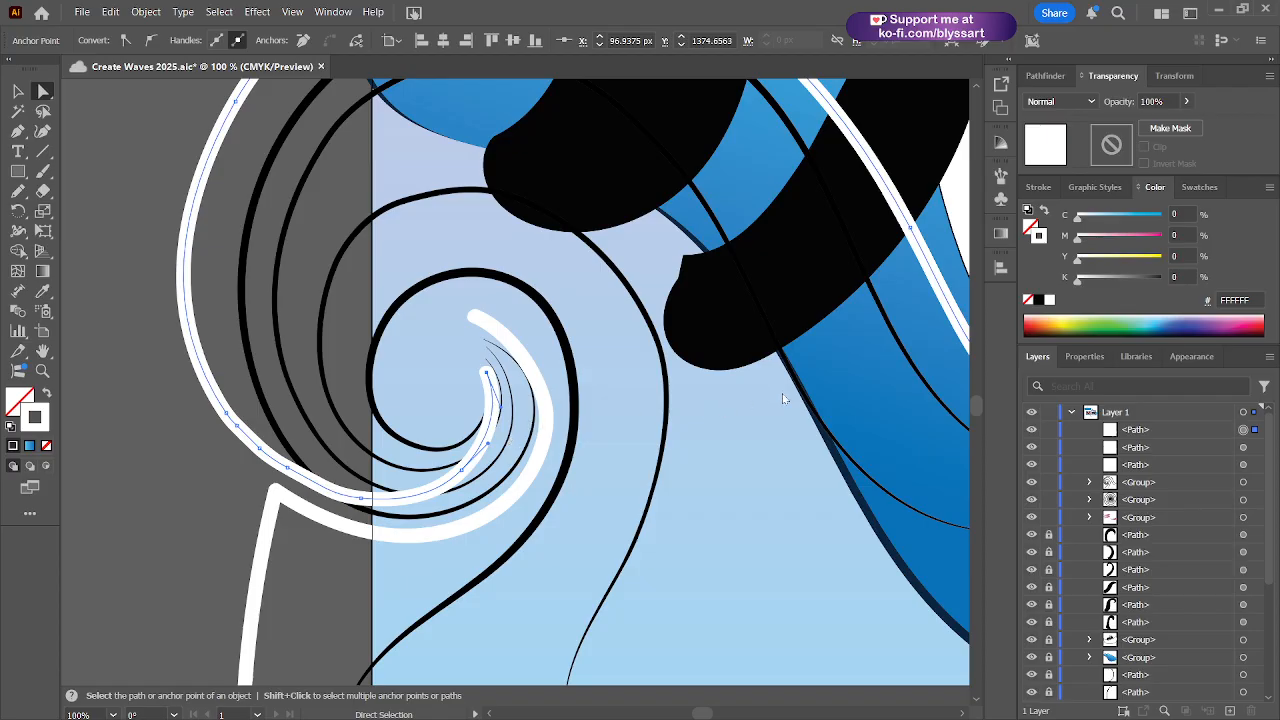
left_click(477, 318, "shift")
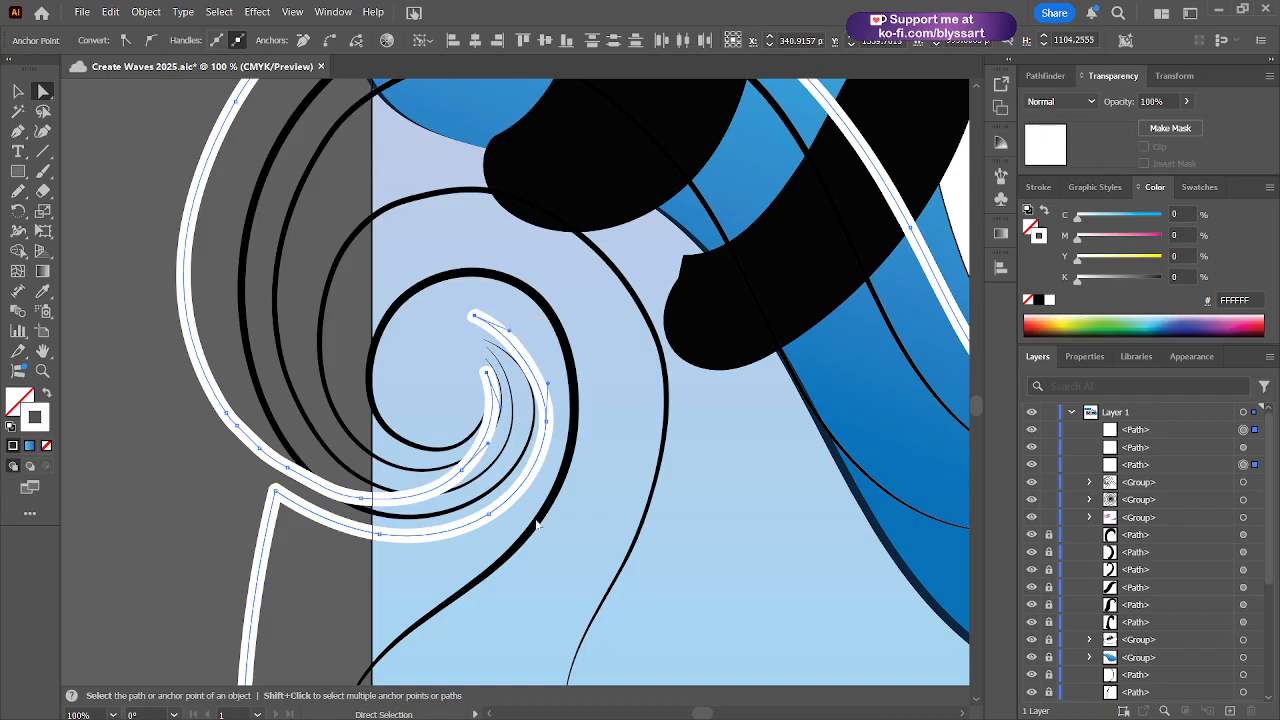
key("ctrl+j")
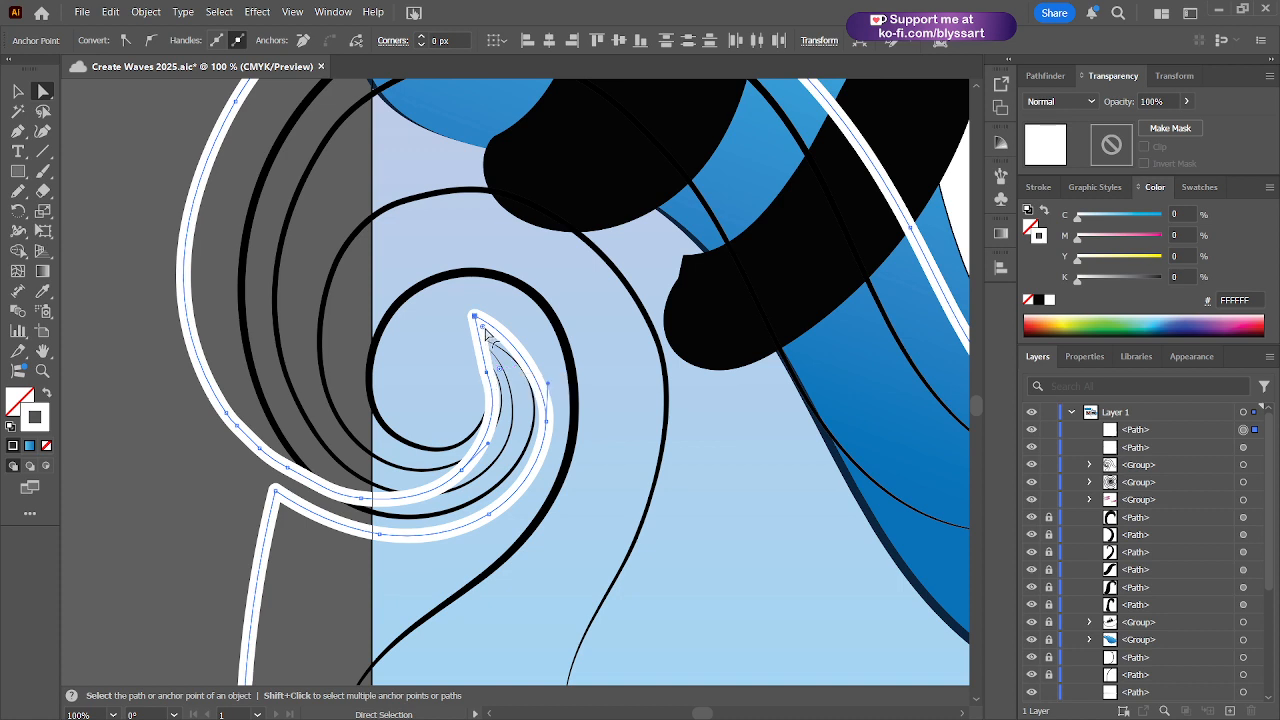
- Reshape the joined tip in the curl's centre by moving the inner anchor point up towards the tip
left_click_drag(485, 333, 471, 316)
left_click(486, 373)
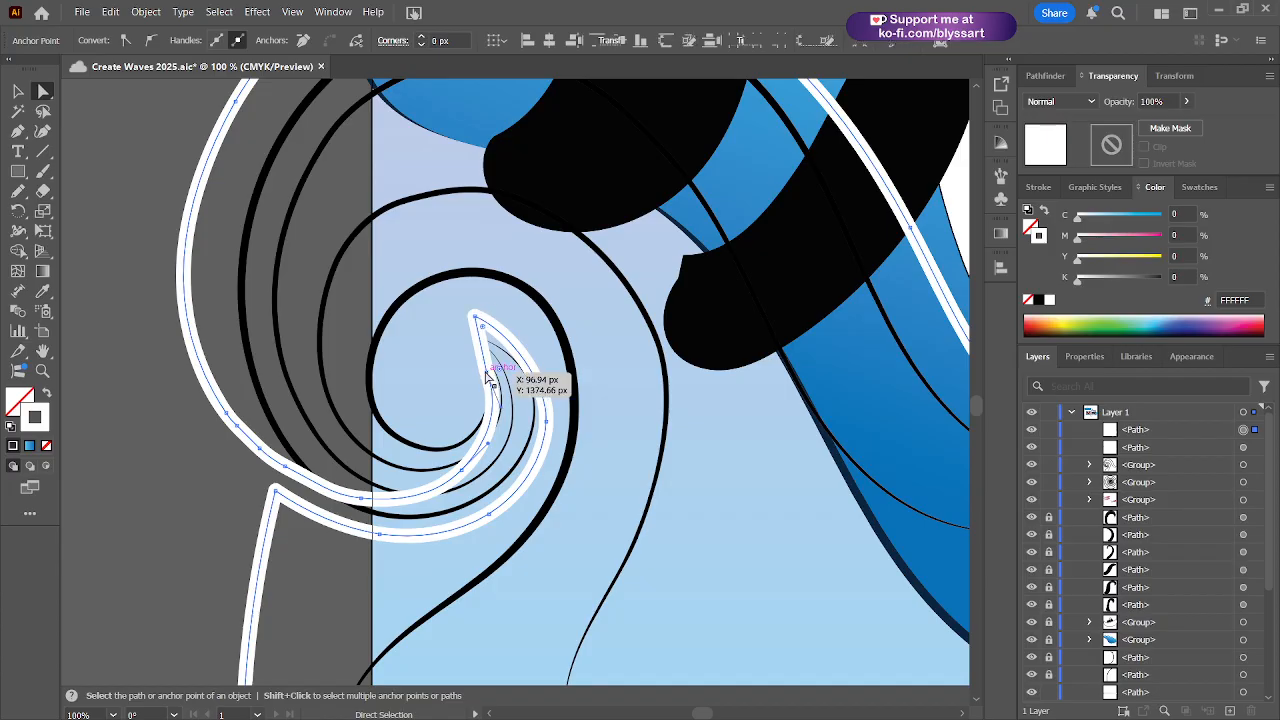
left_click_drag(487, 376, 490, 350)
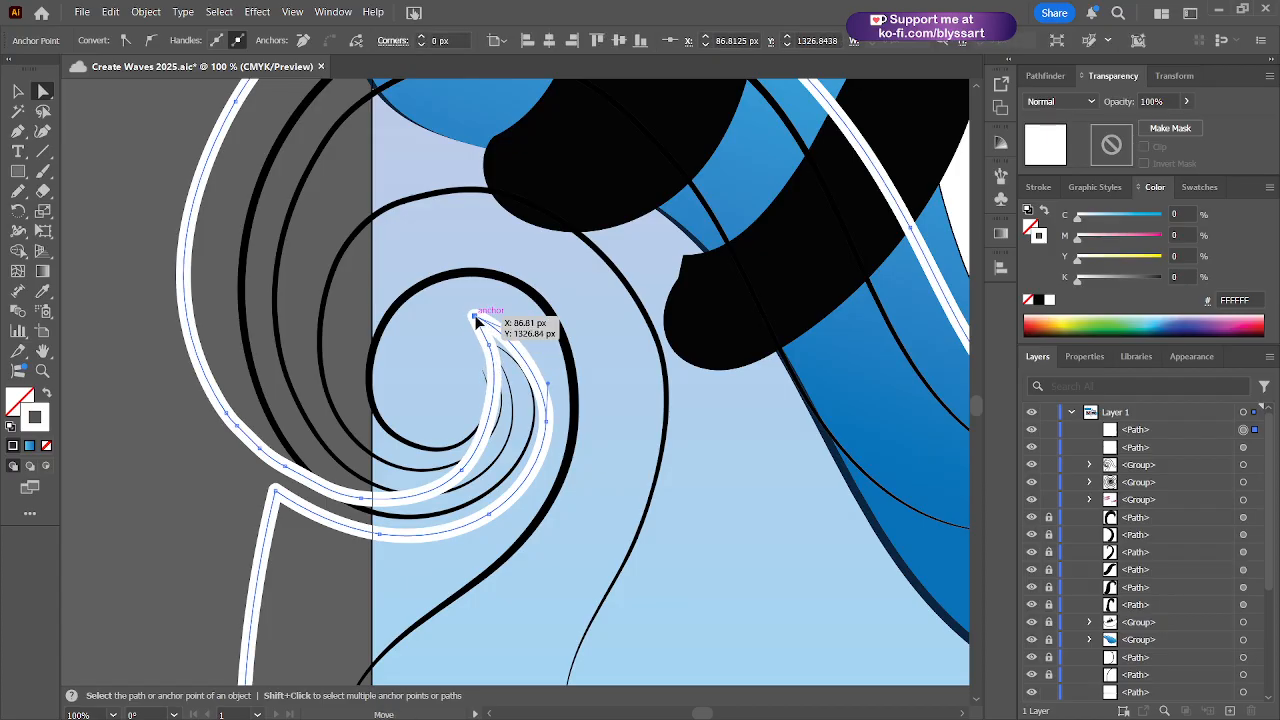
- Move the tip anchor in the curl's centre slightly left and reshape the curves on both sides of the tip with their handles
left_click(476, 318)
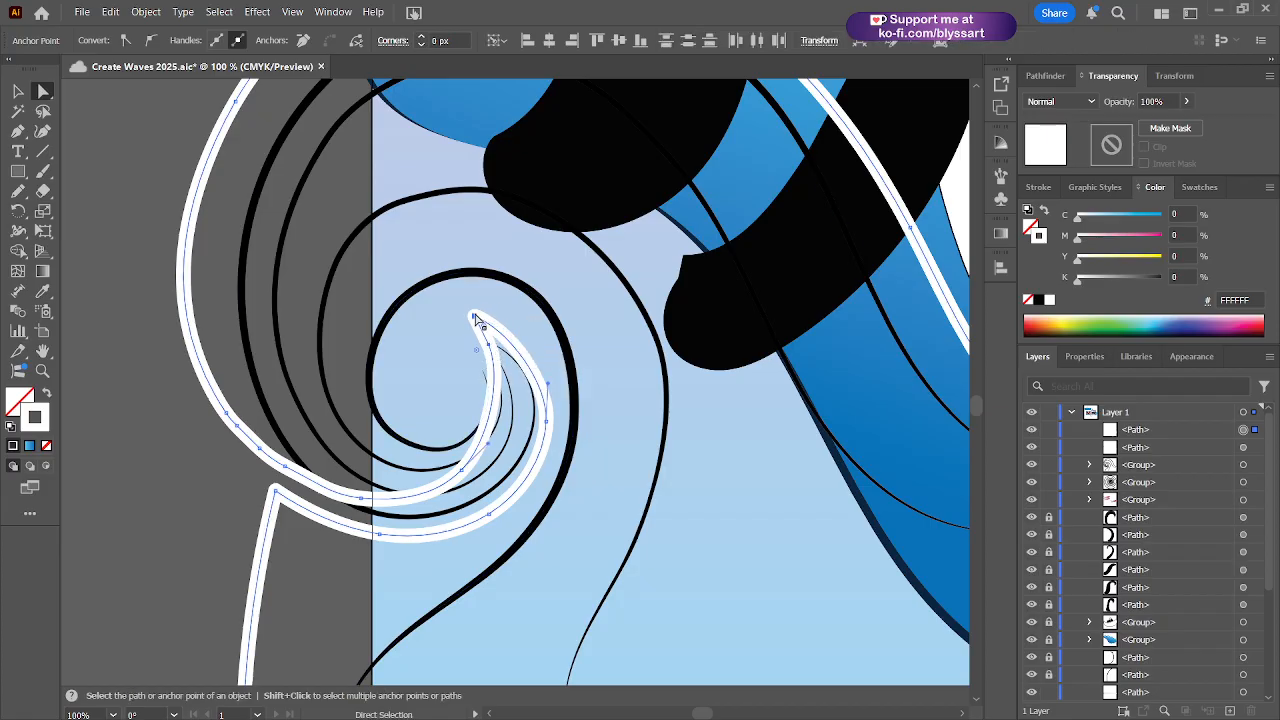
left_click_drag(476, 321, 467, 321)
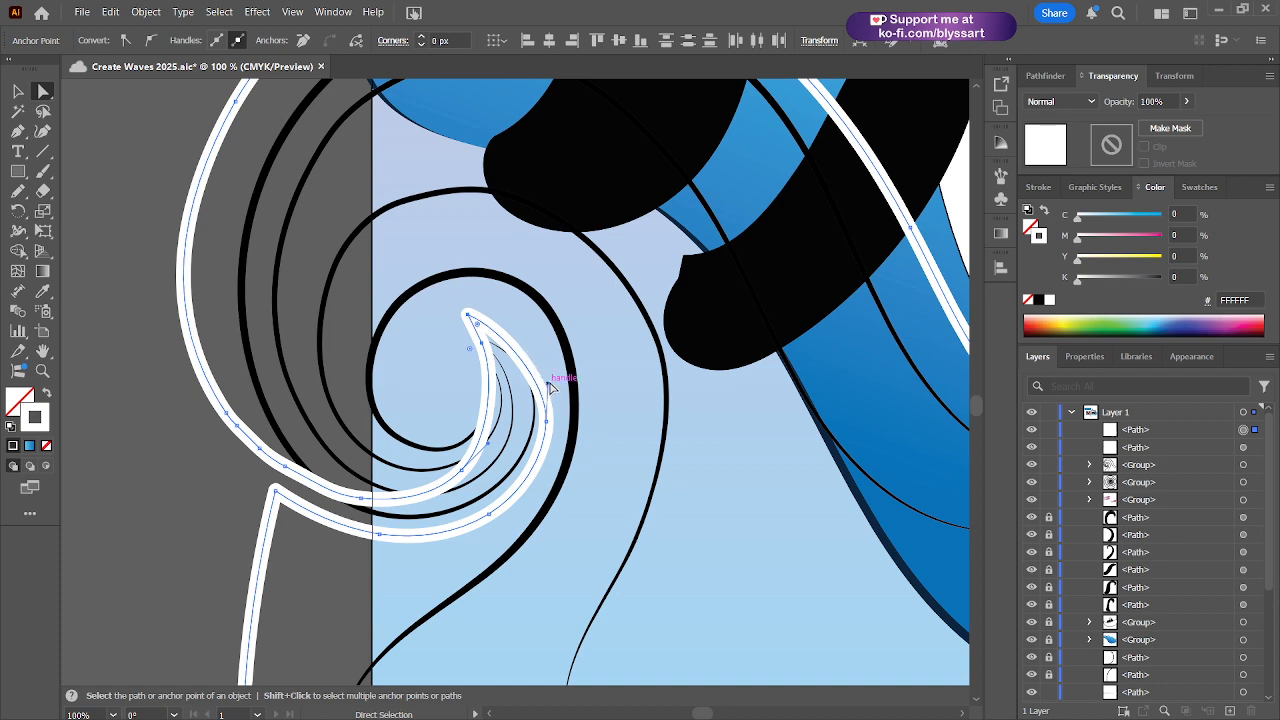
left_click_drag(549, 384, 552, 360)
left_click(487, 397)
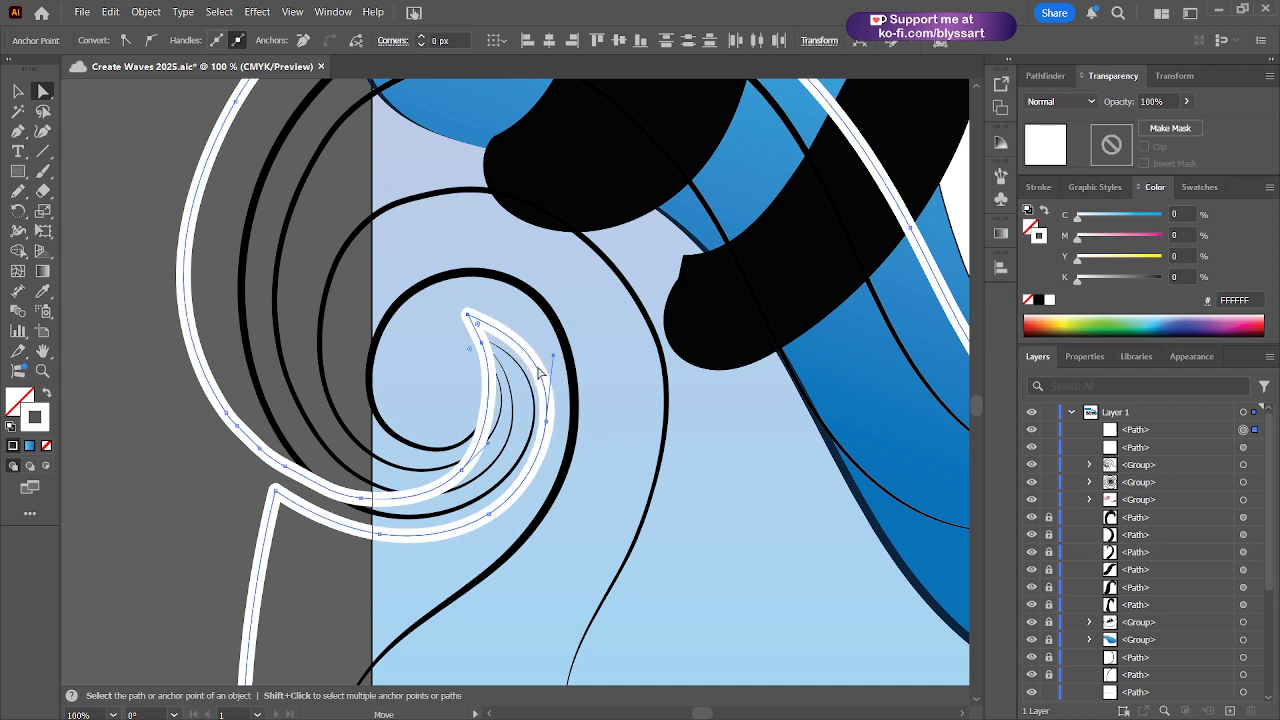
left_click(482, 344)
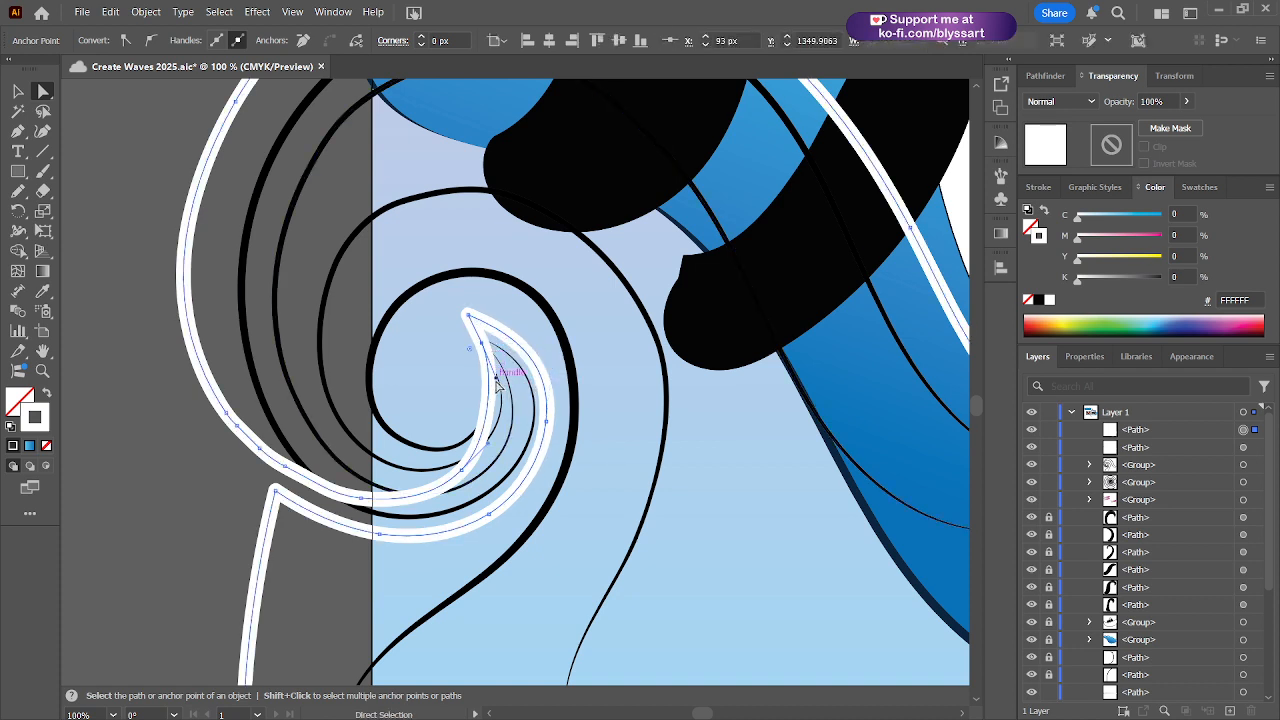
left_click_drag(493, 381, 494, 404)
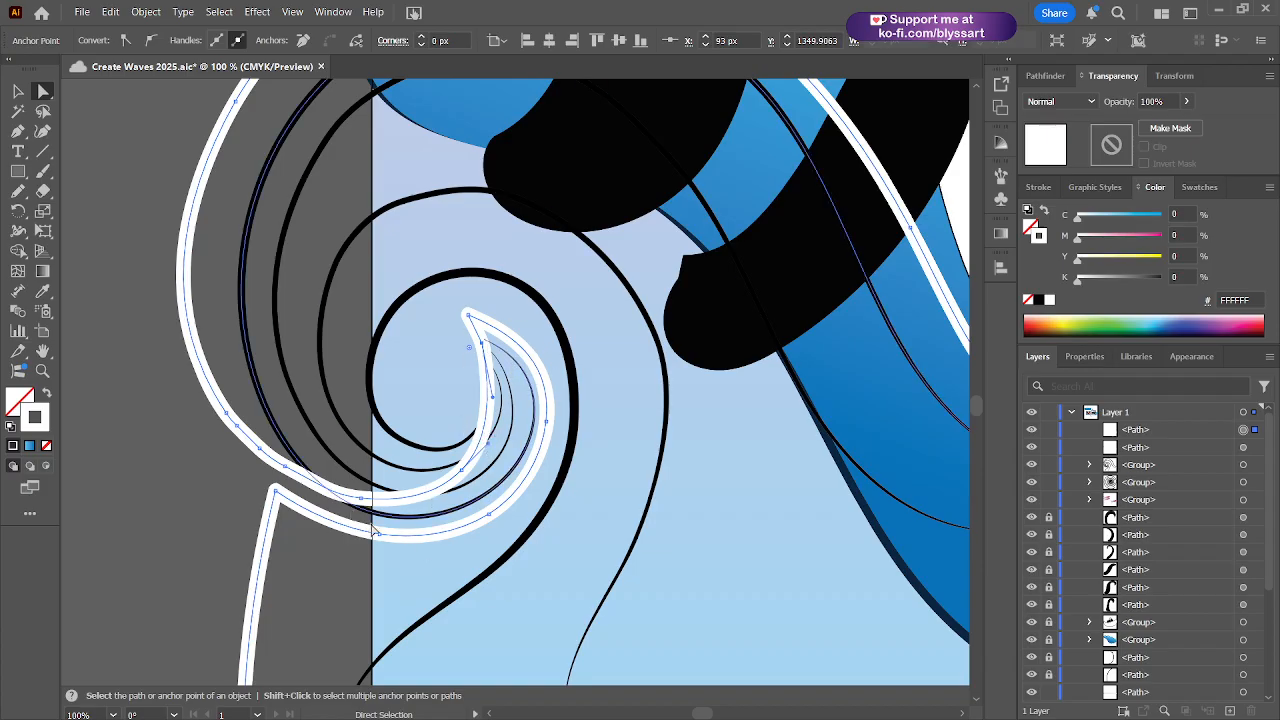
- Fill the joined wave outline with white and send it behind the grouped spiral lines
scroll(571, 580, "down", 3)
left_click_drag(597, 590, 534, 443)
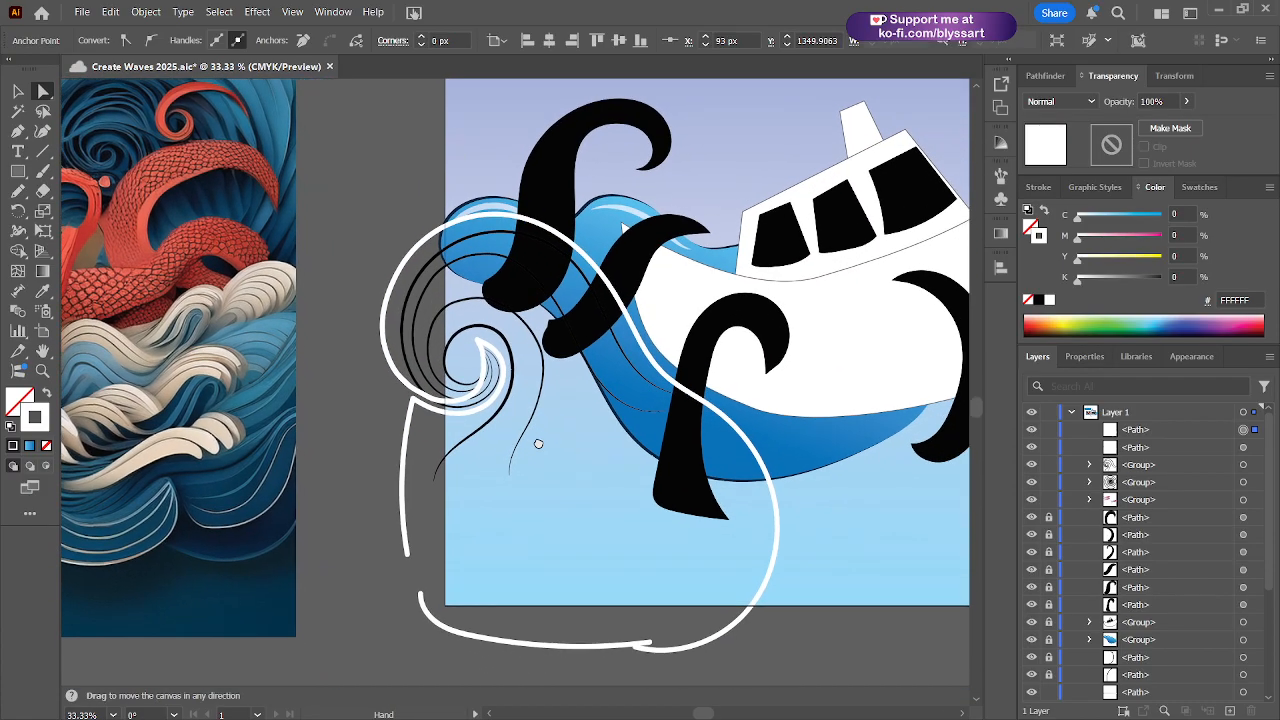
left_click(17, 401)
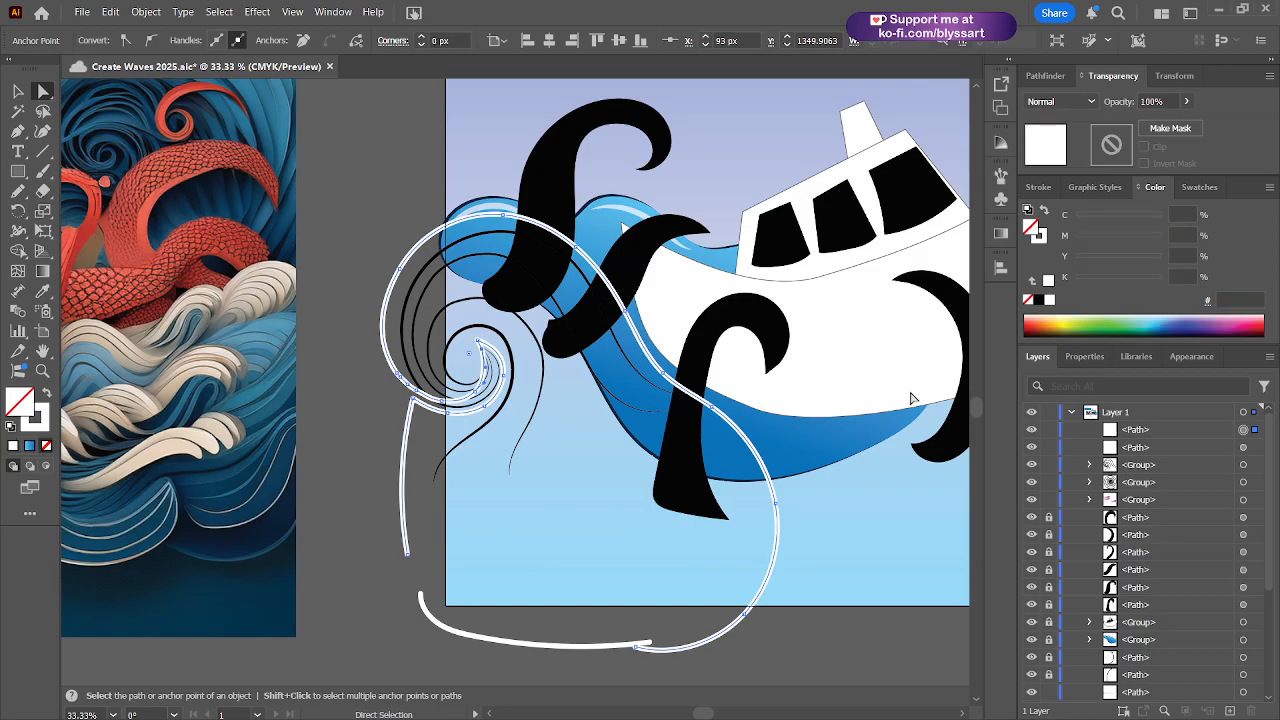
left_click(1048, 302)
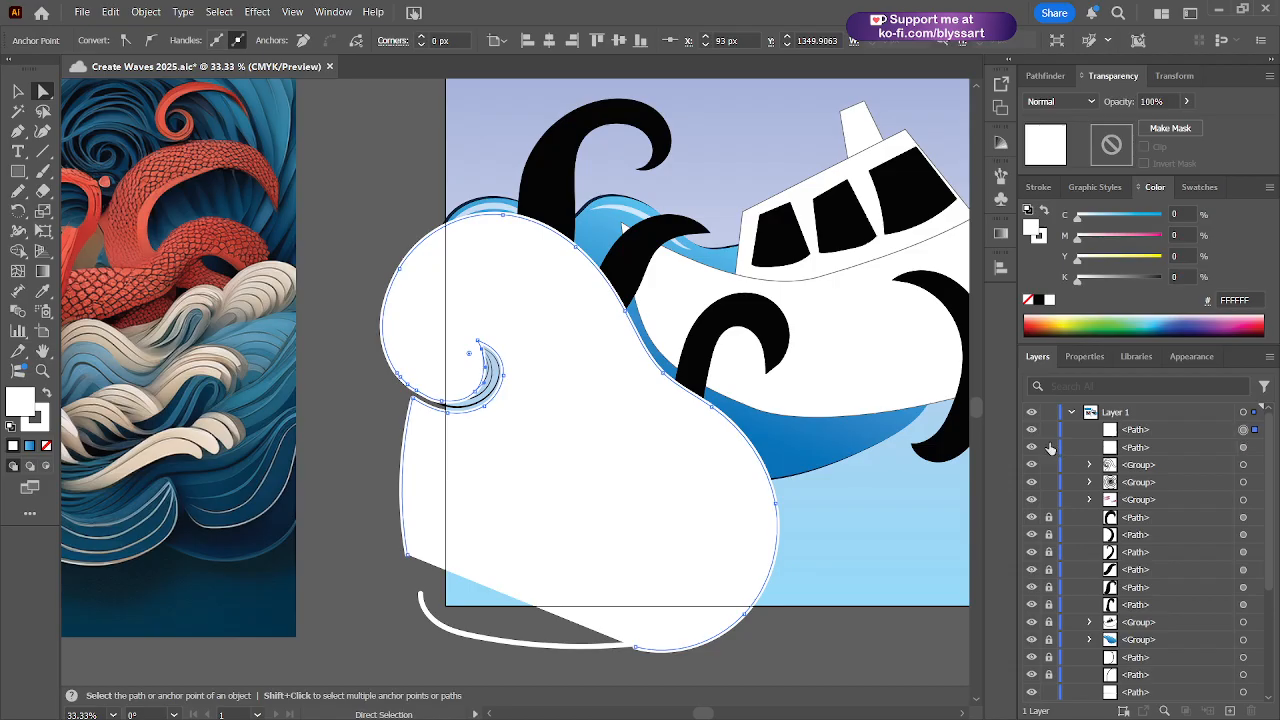
key("v")
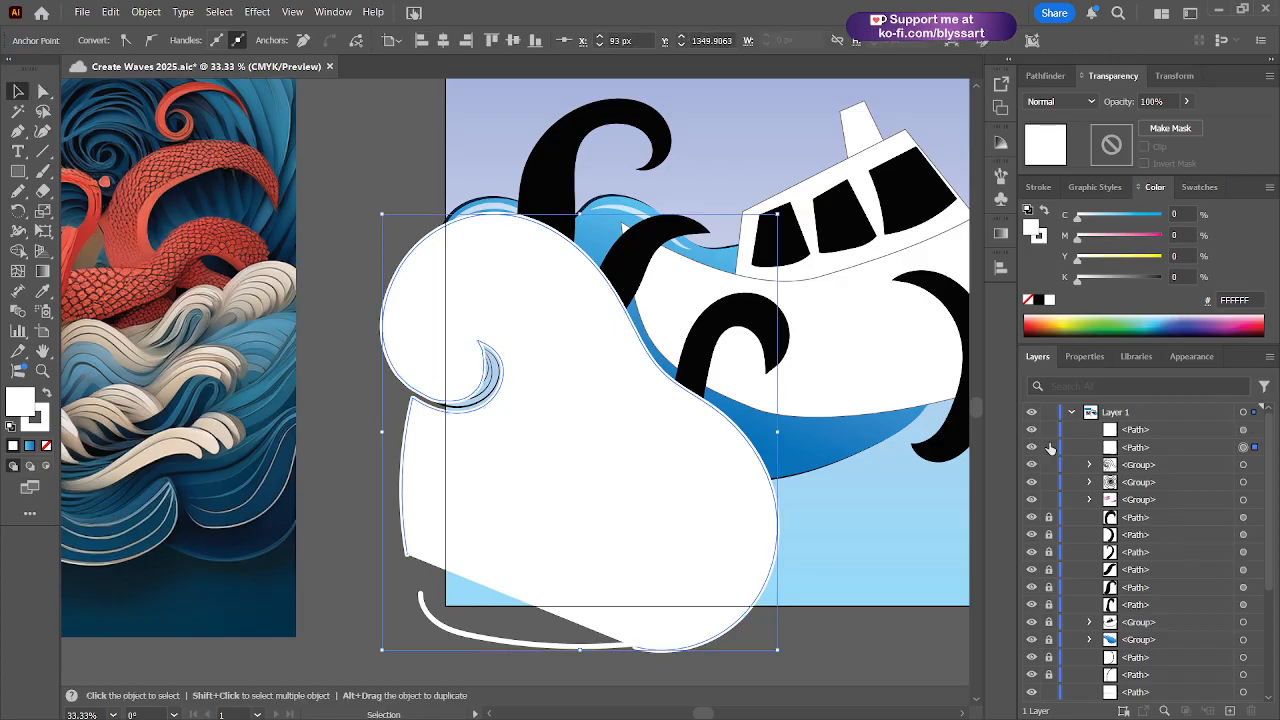
key("ctrl+bracketleft")
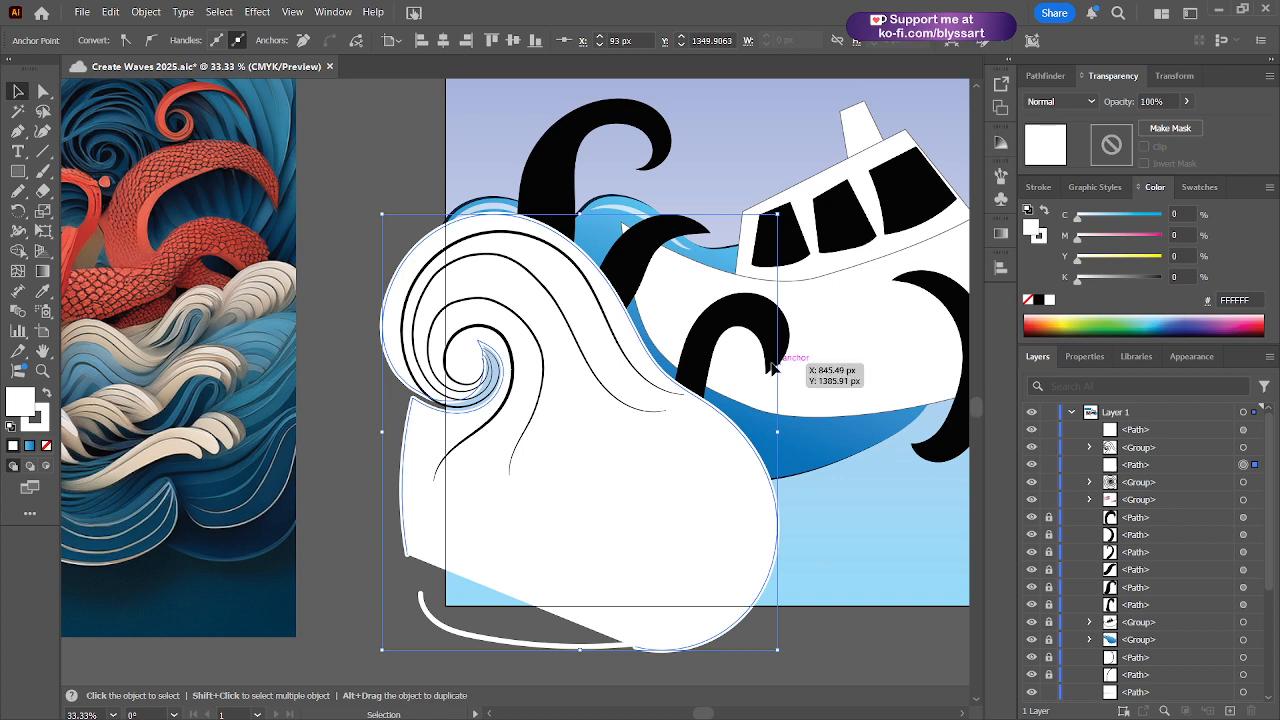
- Delete the leftover white stroke beneath the filled wave shape
left_click(597, 497)
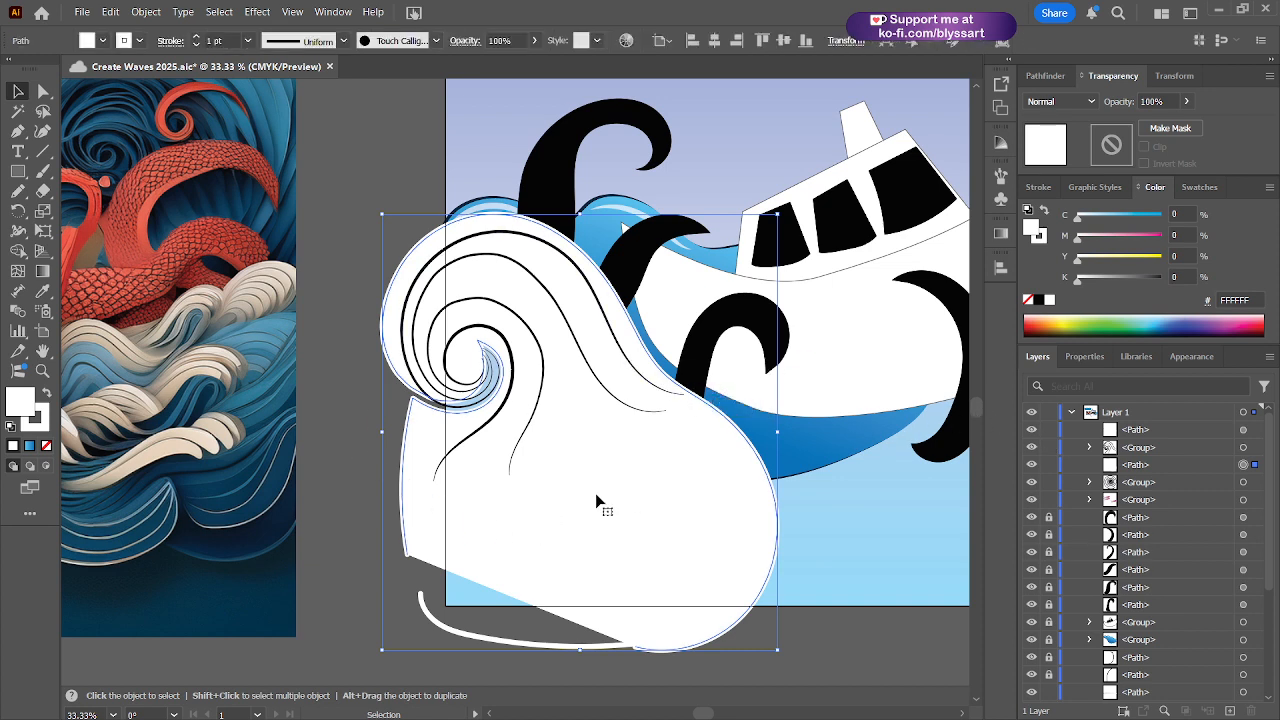
left_click(422, 602)
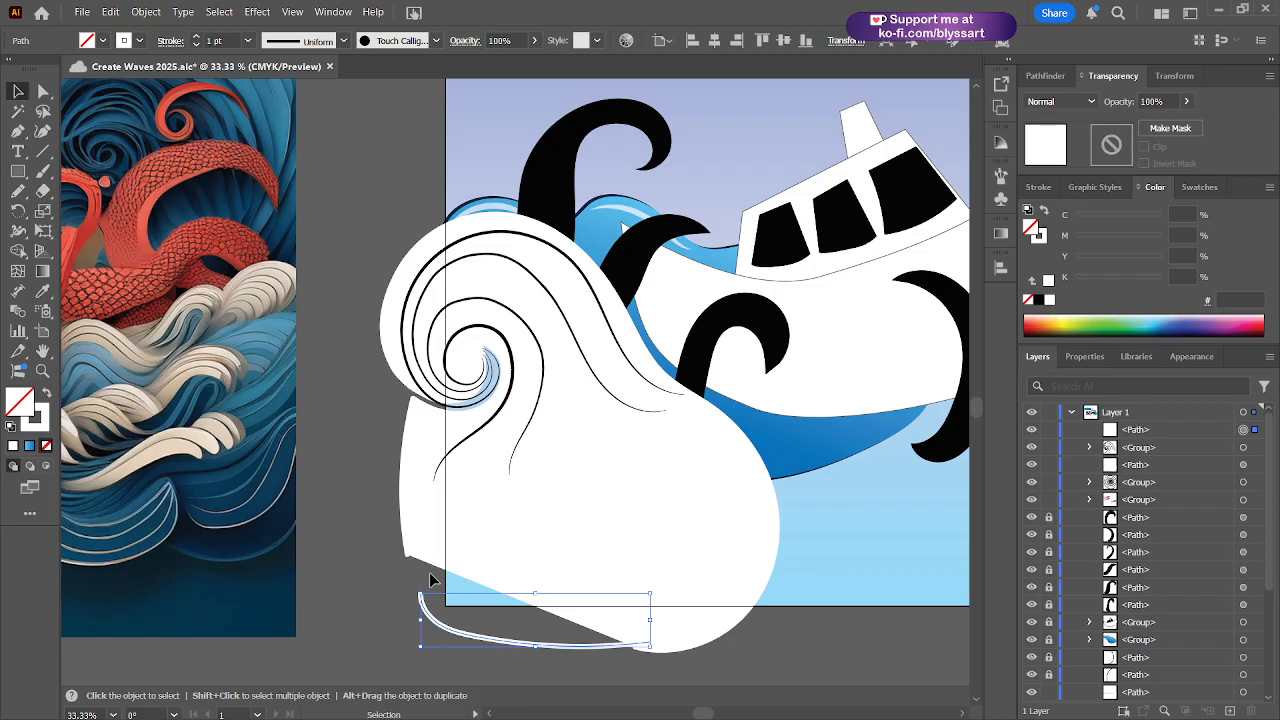
key("Delete")
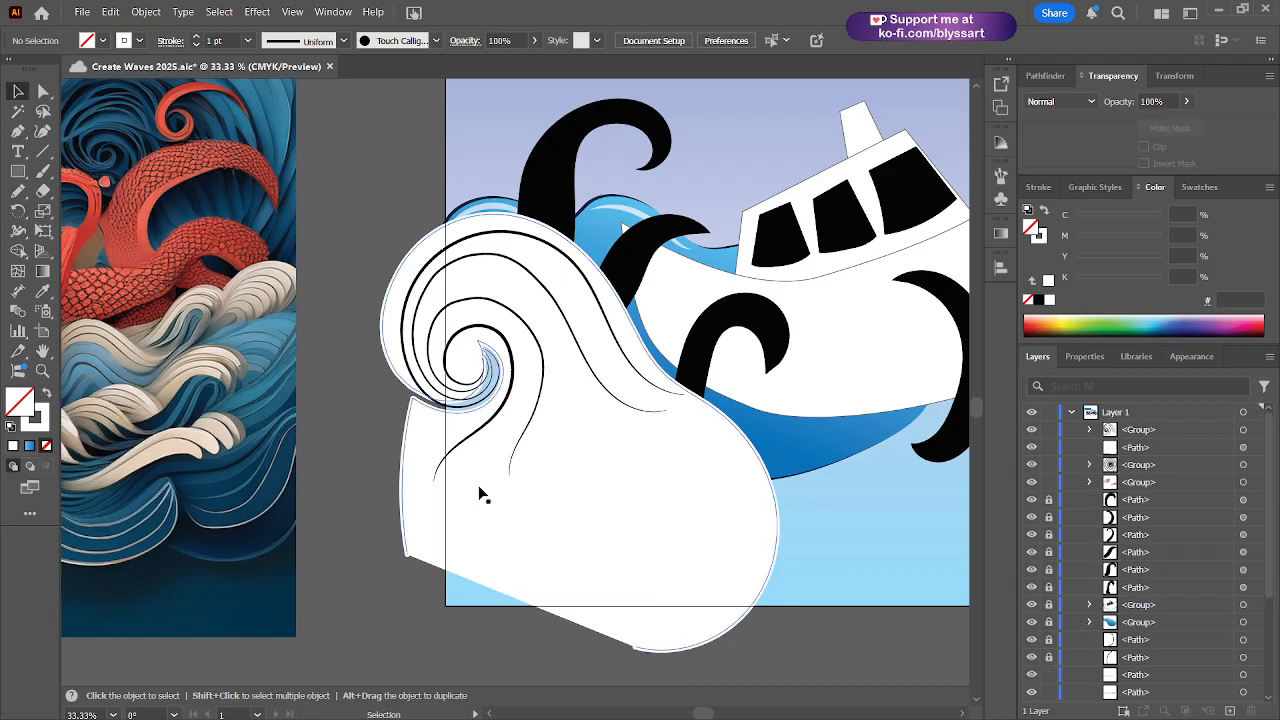
- Move the white shape's anchor below the curl's tip down and the next anchor along the inner edge slightly right
left_click_drag(560, 490, 561, 618)
scroll(560, 618, "up", 2)
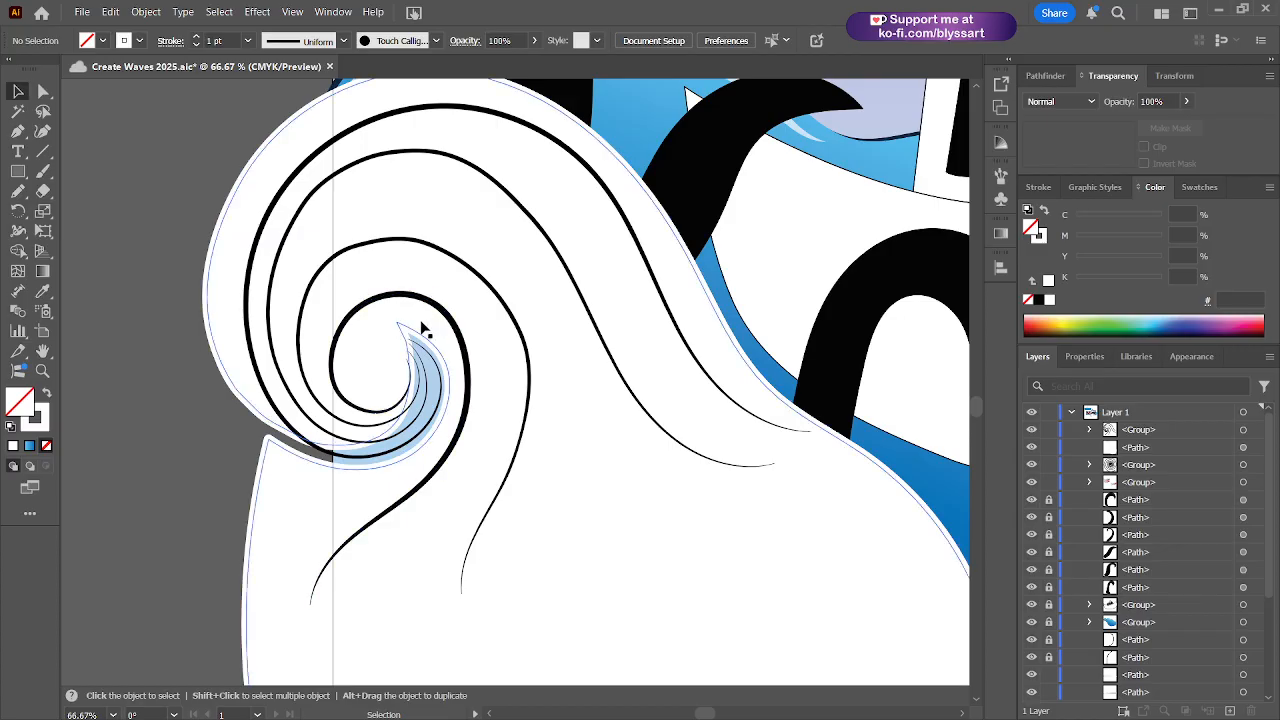
key("a")
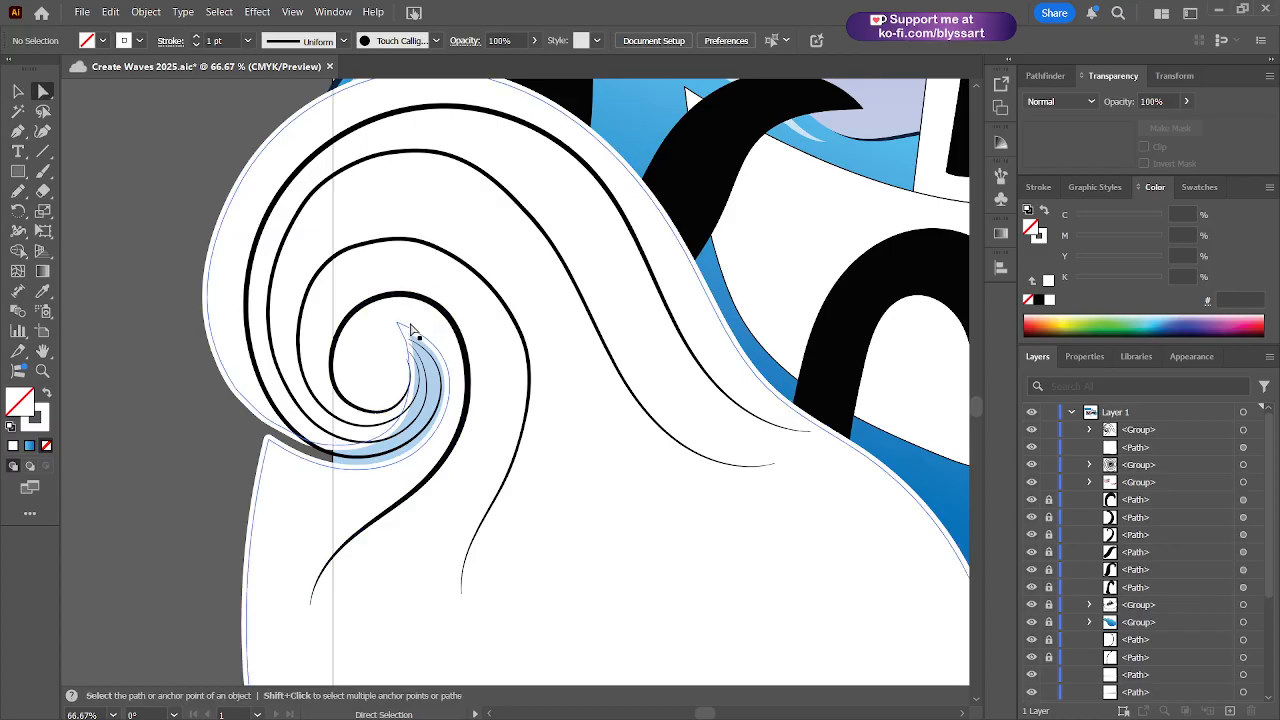
left_click(412, 333)
scroll(400, 370, "up", 1)
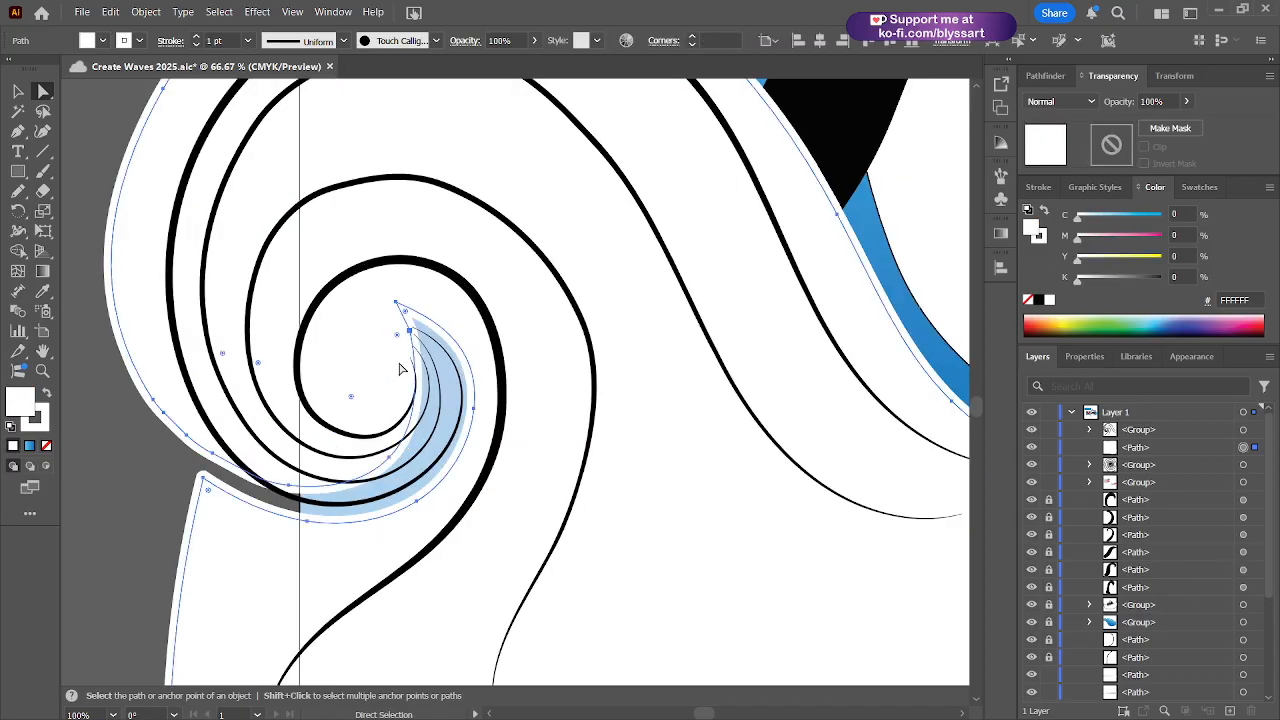
scroll(400, 369, "up", 1)
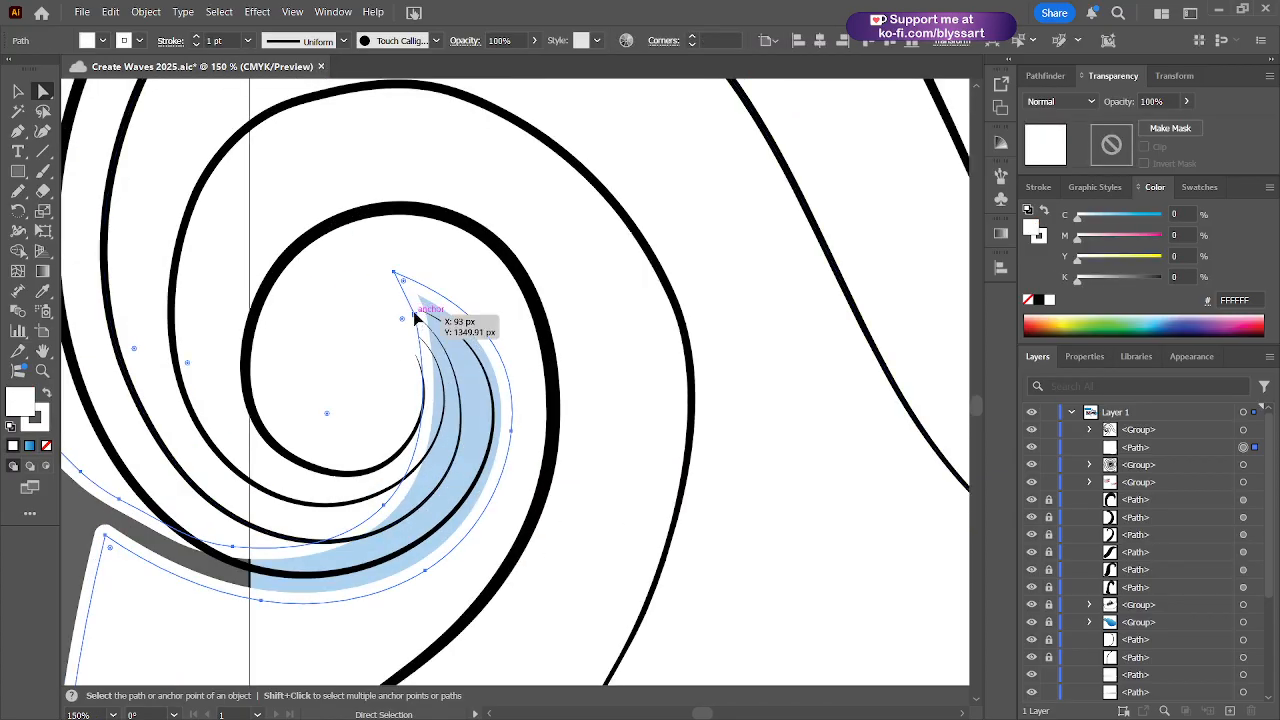
left_click(415, 316)
left_click_drag(415, 318, 422, 352)
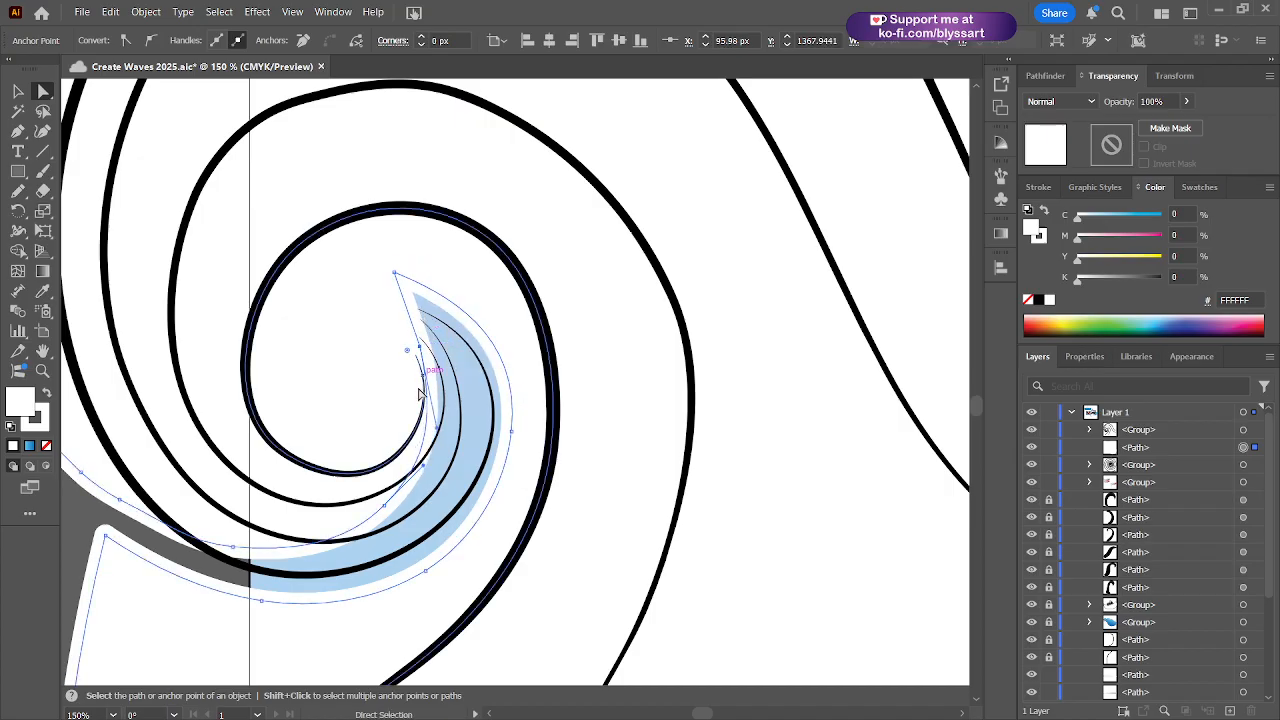
left_click(383, 510)
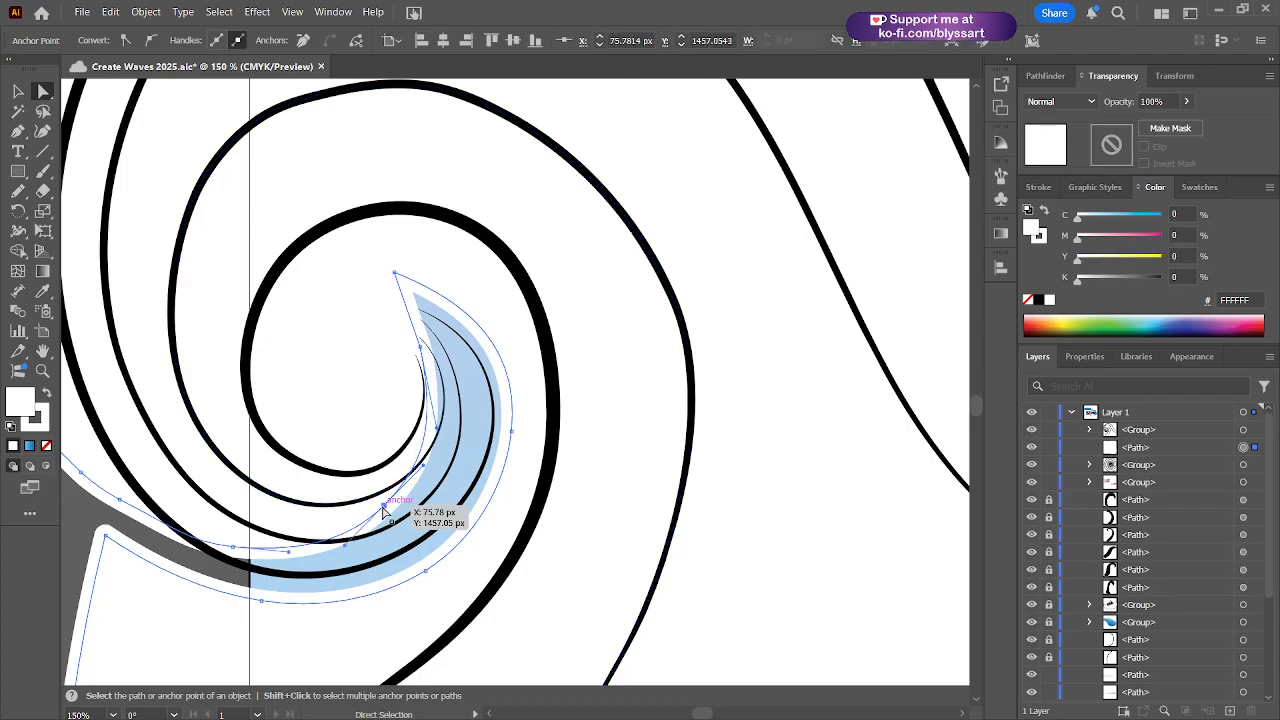
left_click_drag(386, 510, 404, 513)
- Shift the anchor below the curl's tip right to about X 110.9 px, Y 1368.7 px and lengthen its lower handle
left_click(421, 349)
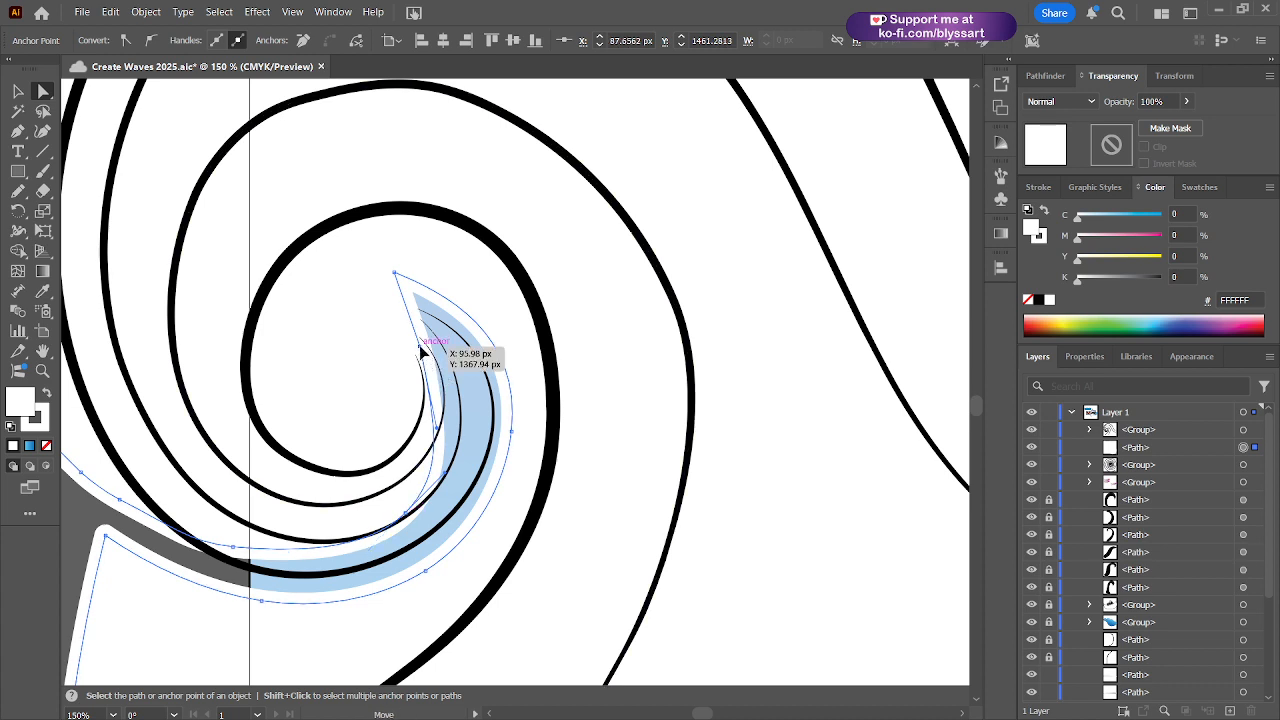
left_click_drag(421, 349, 447, 352)
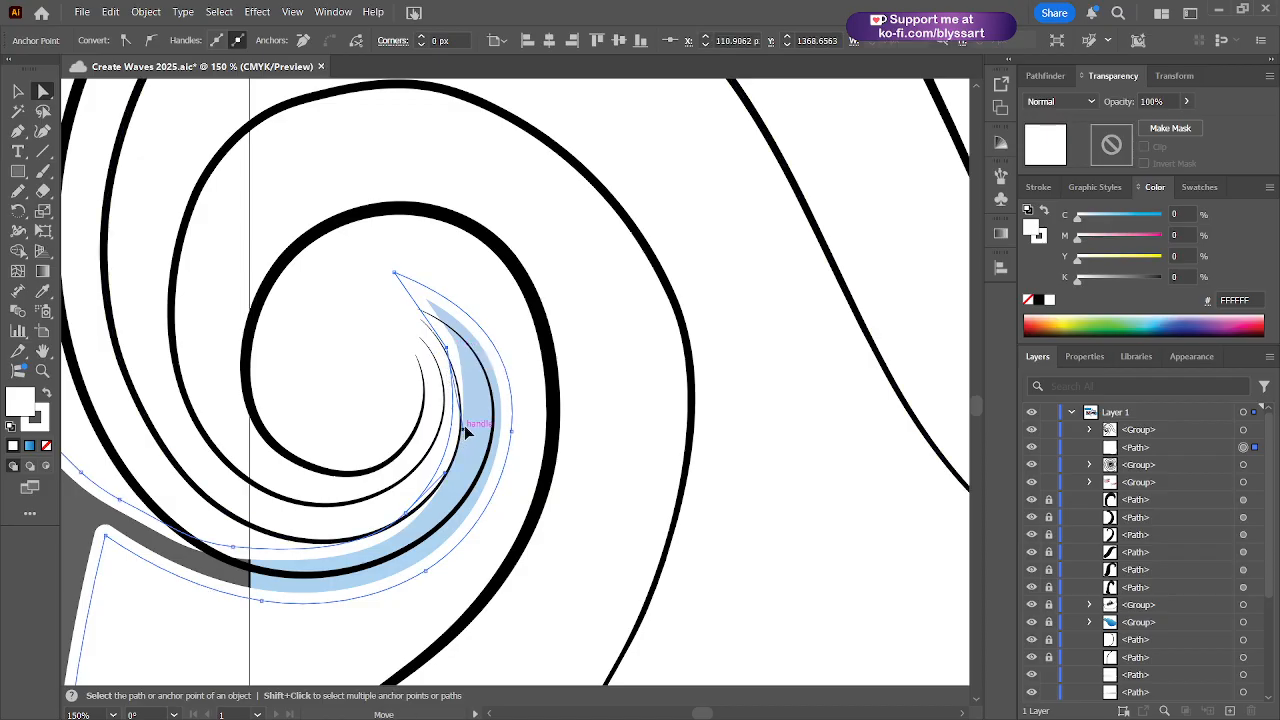
left_click_drag(465, 430, 476, 445)
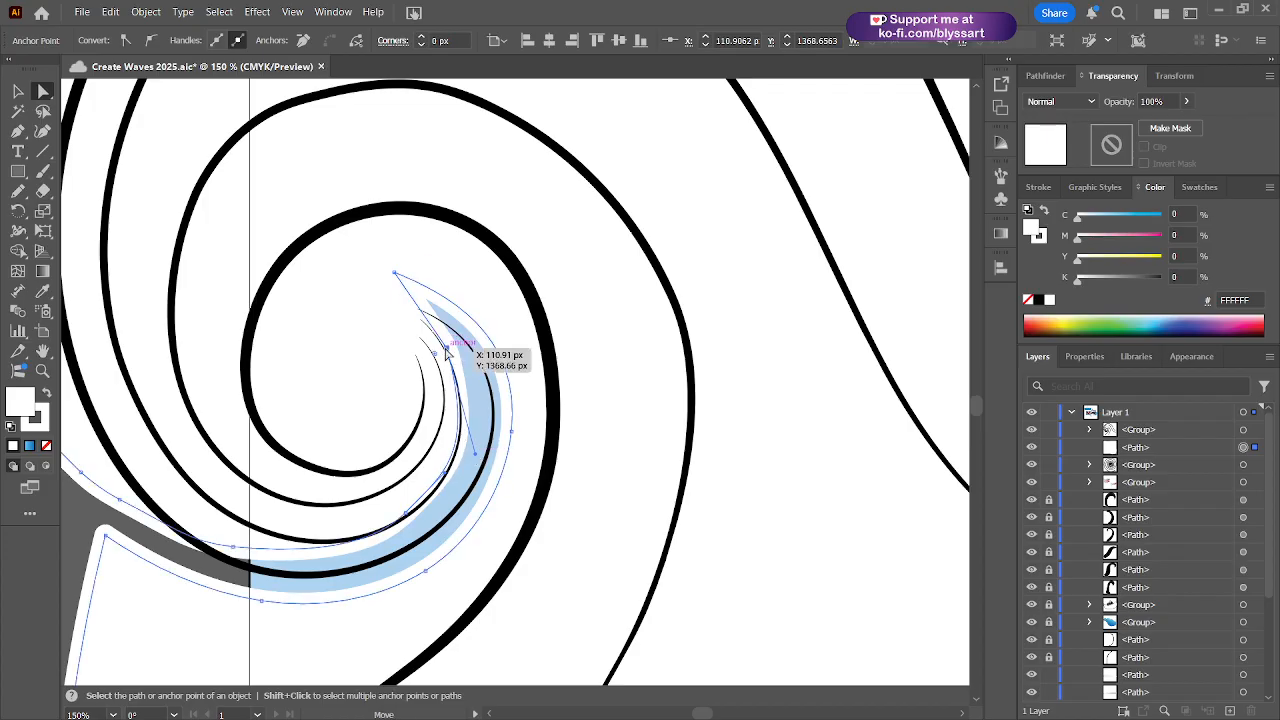
left_click_drag(447, 352, 446, 343)
left_click(348, 218)
left_click_drag(352, 226, 352, 222)
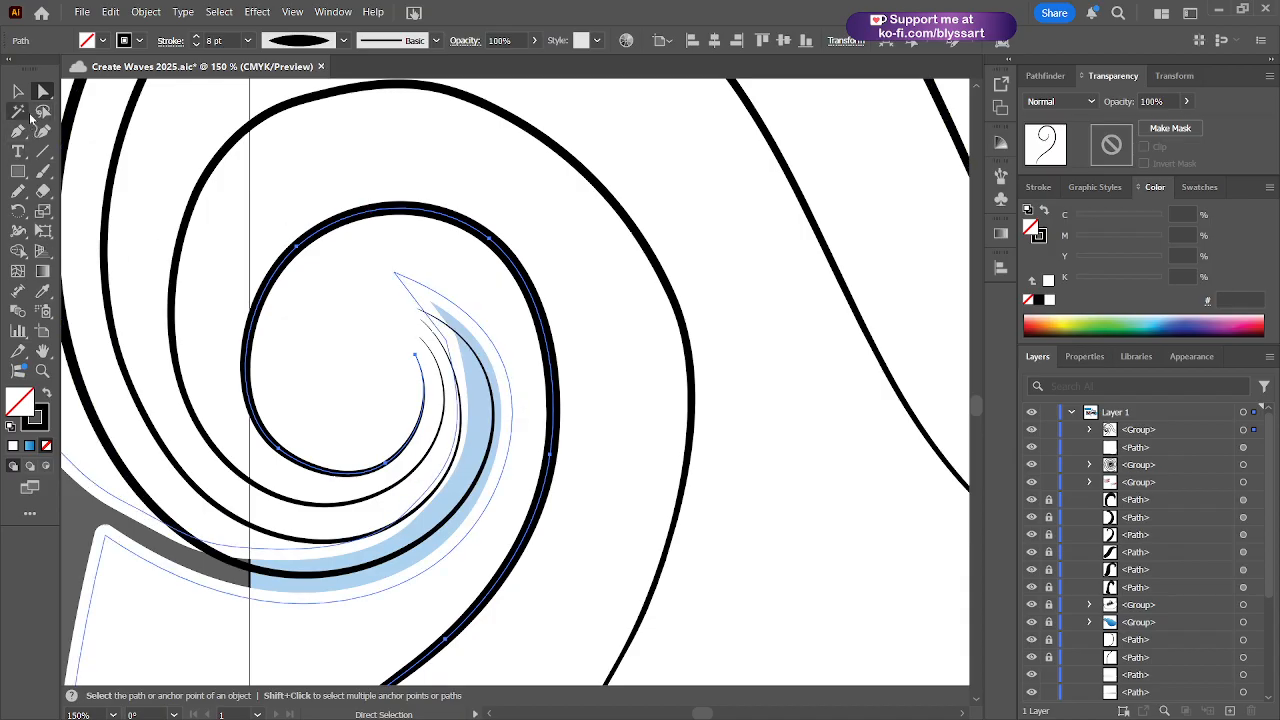
key("ctrl+z")
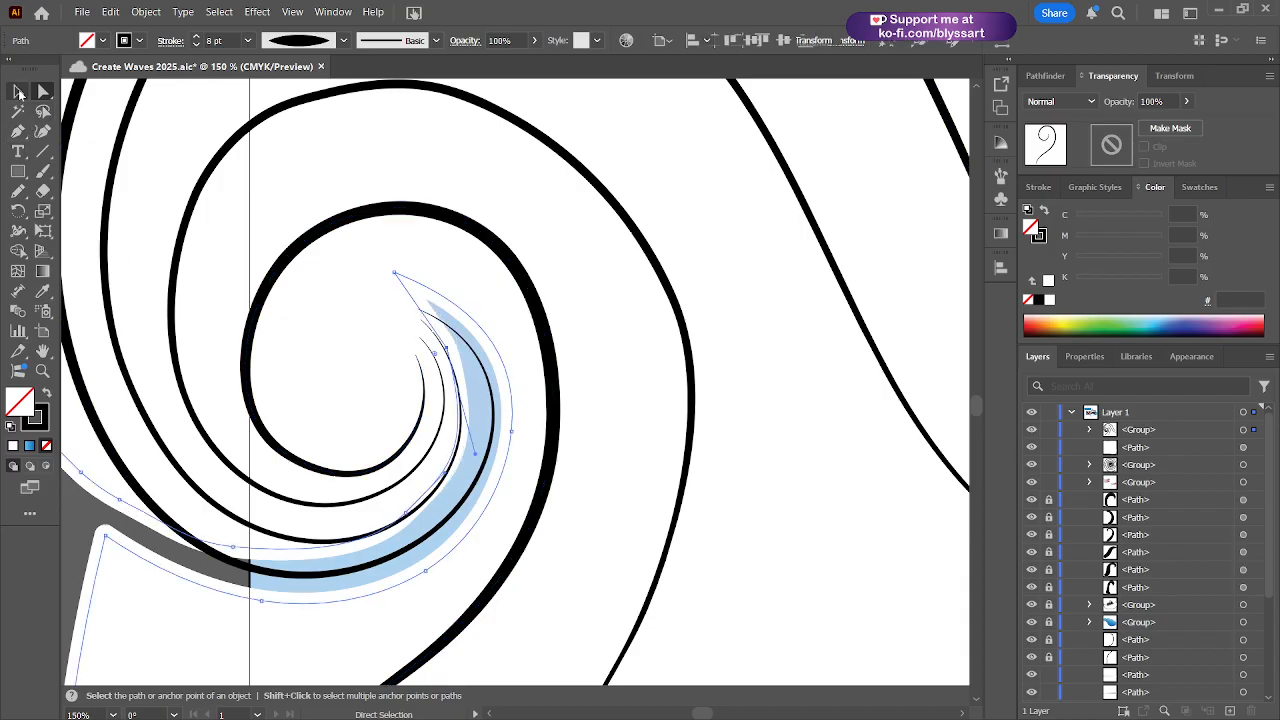
- Move the whole spiral line group slightly up and to the left within the white wave shape
left_click(65, 509)
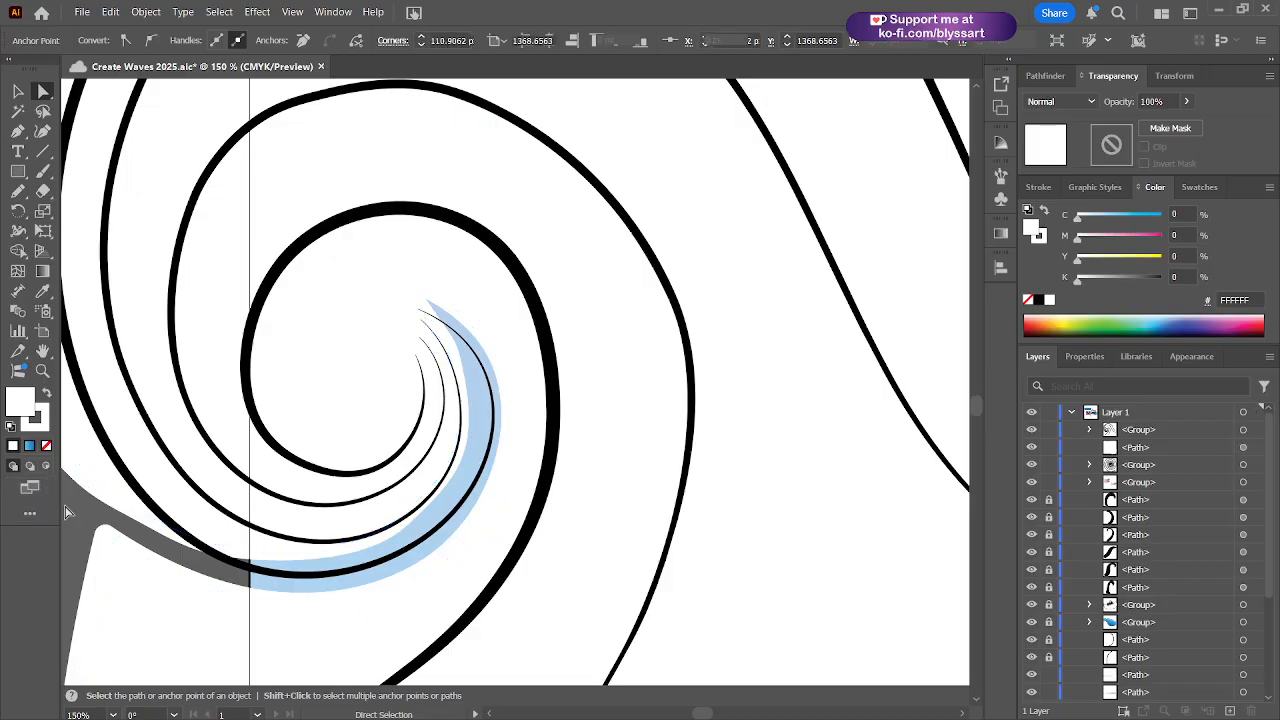
left_click(201, 431)
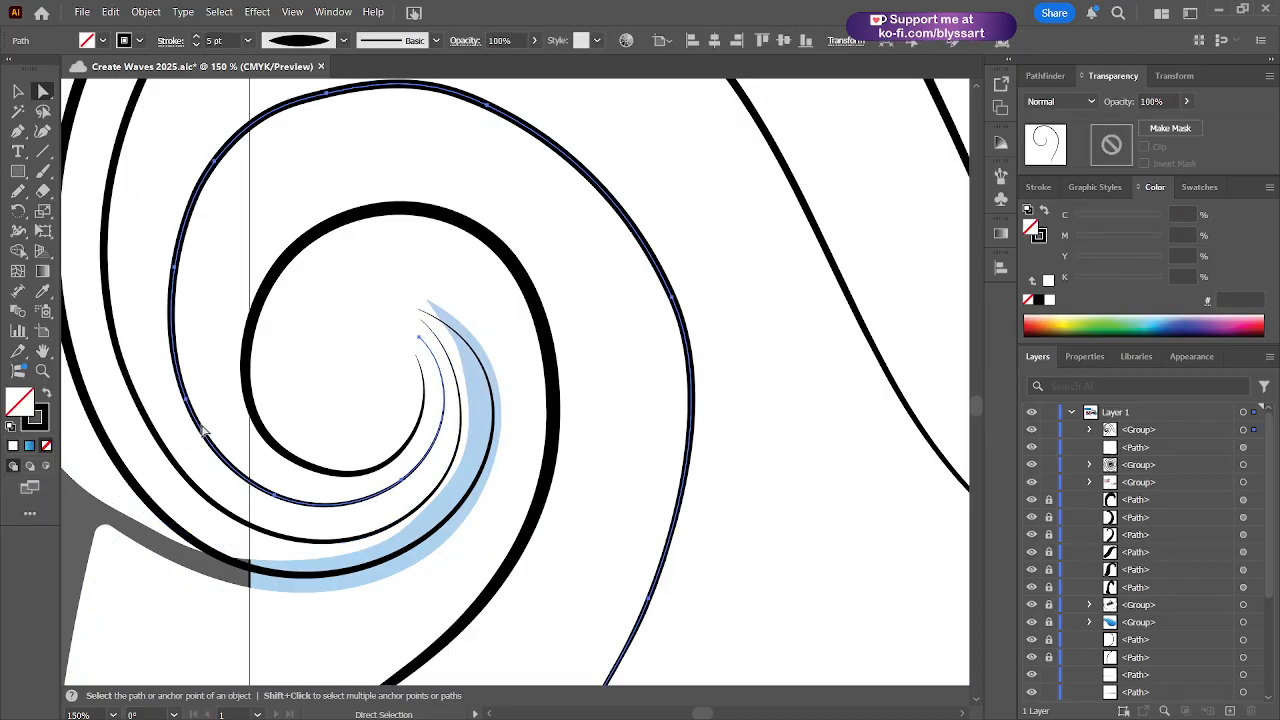
left_click(18, 91)
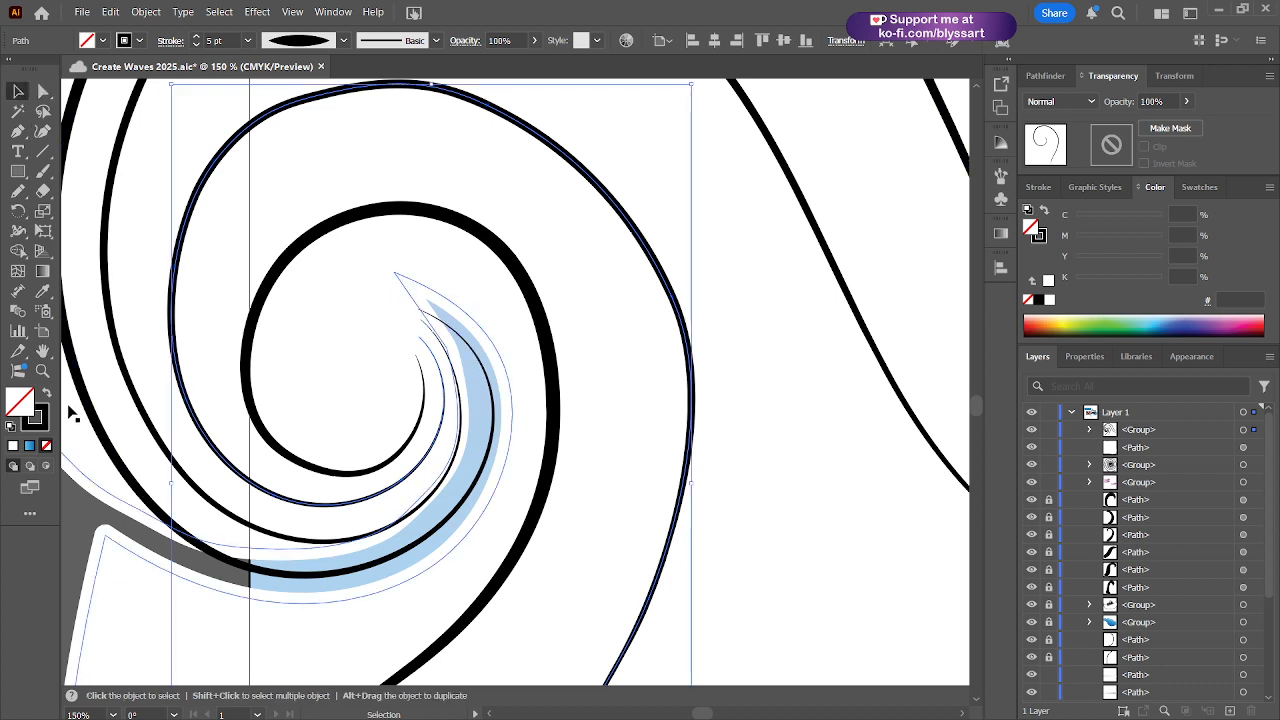
left_click(77, 511)
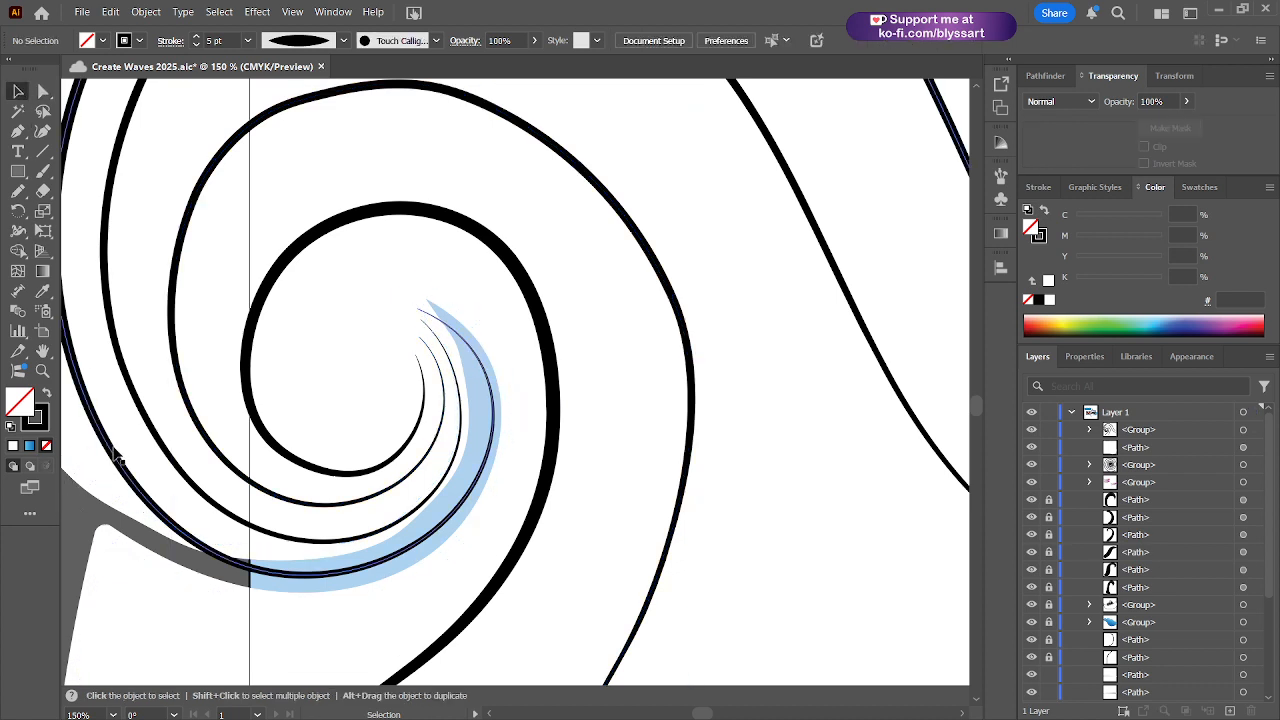
left_click_drag(114, 453, 73, 426)
scroll(323, 485, "down", 3)
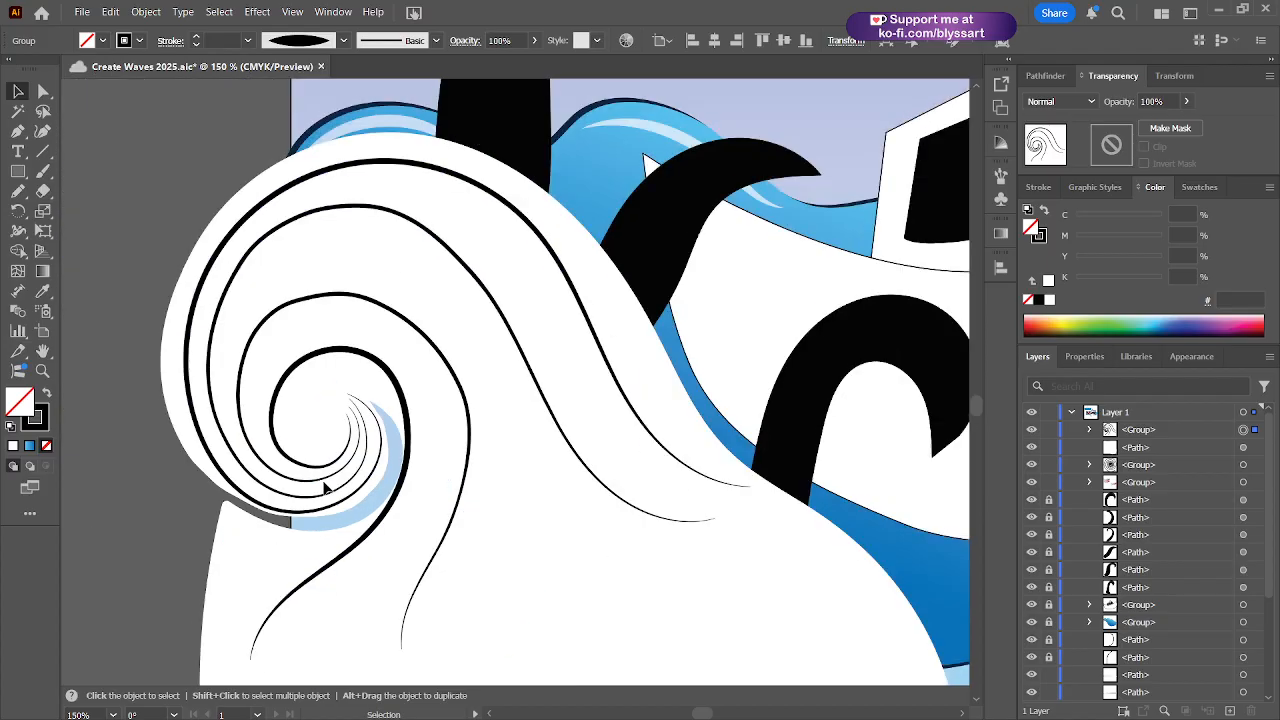
scroll(323, 485, "up", 1)
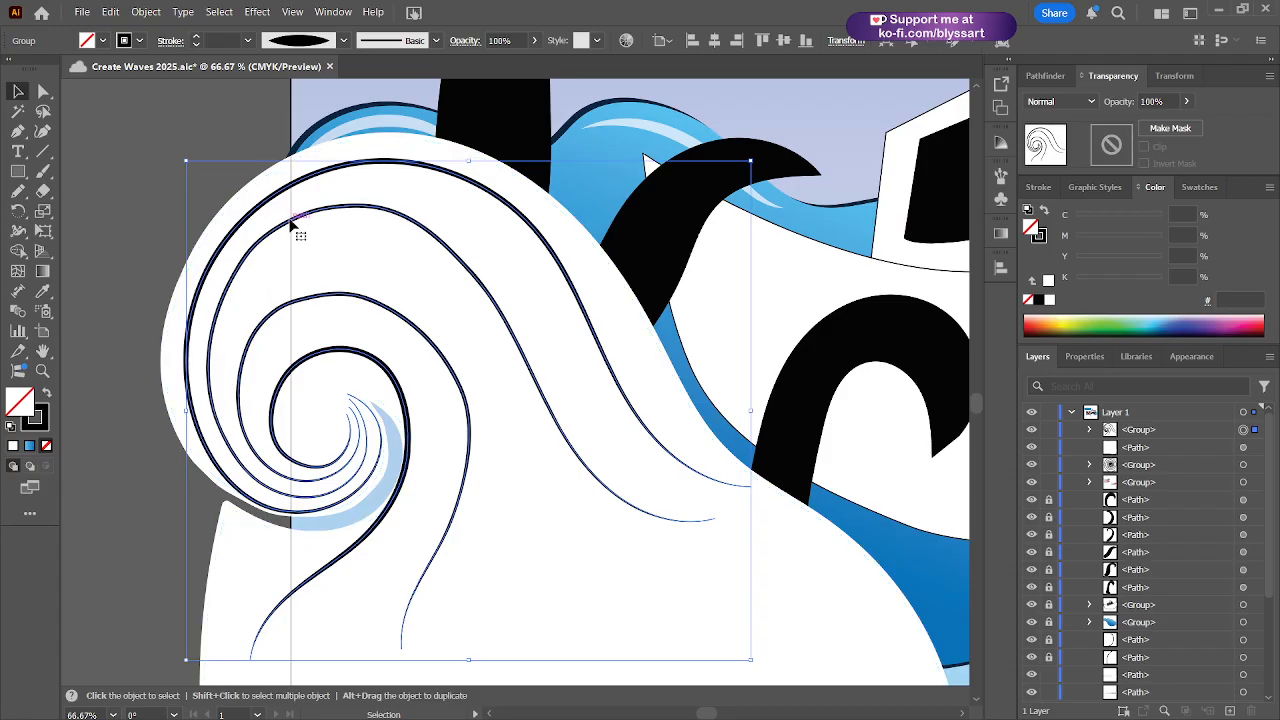
left_click_drag(288, 228, 287, 229)
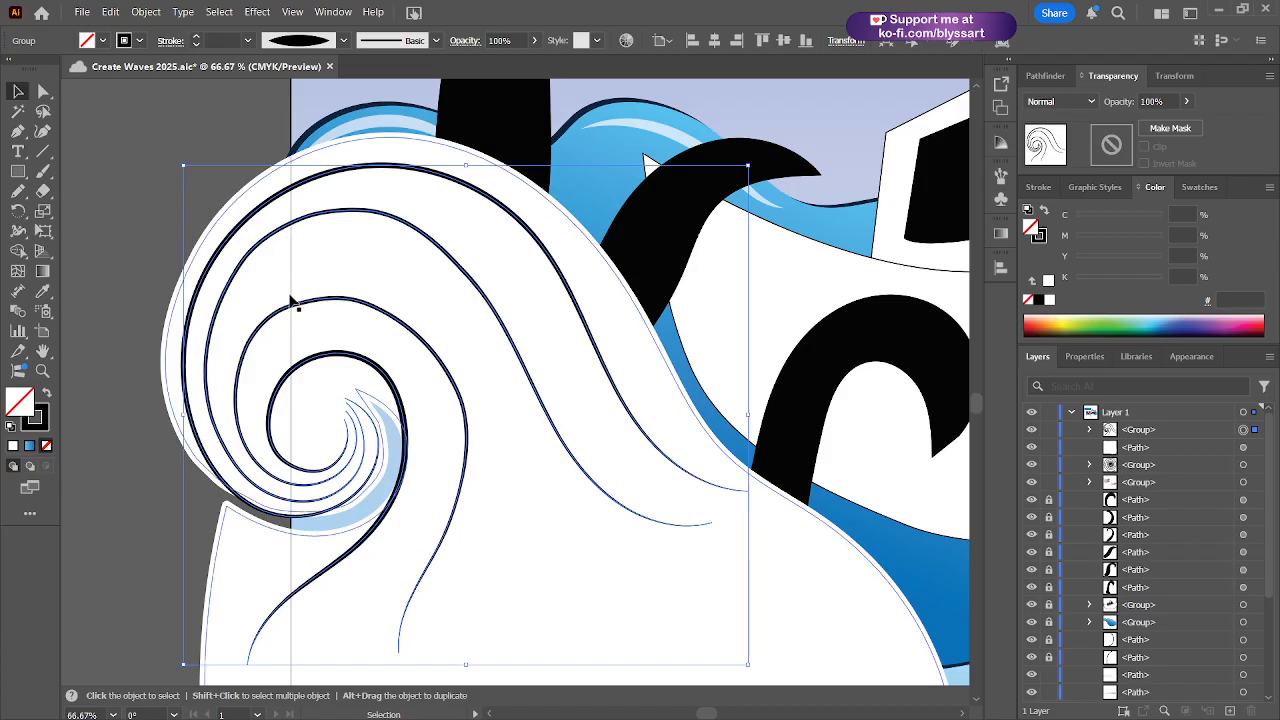
- Isolate the spiral line group and move the thick inner spiral's outer-curve anchor to about X 155.6 px, Y 1425.4 px
double_click(362, 360)
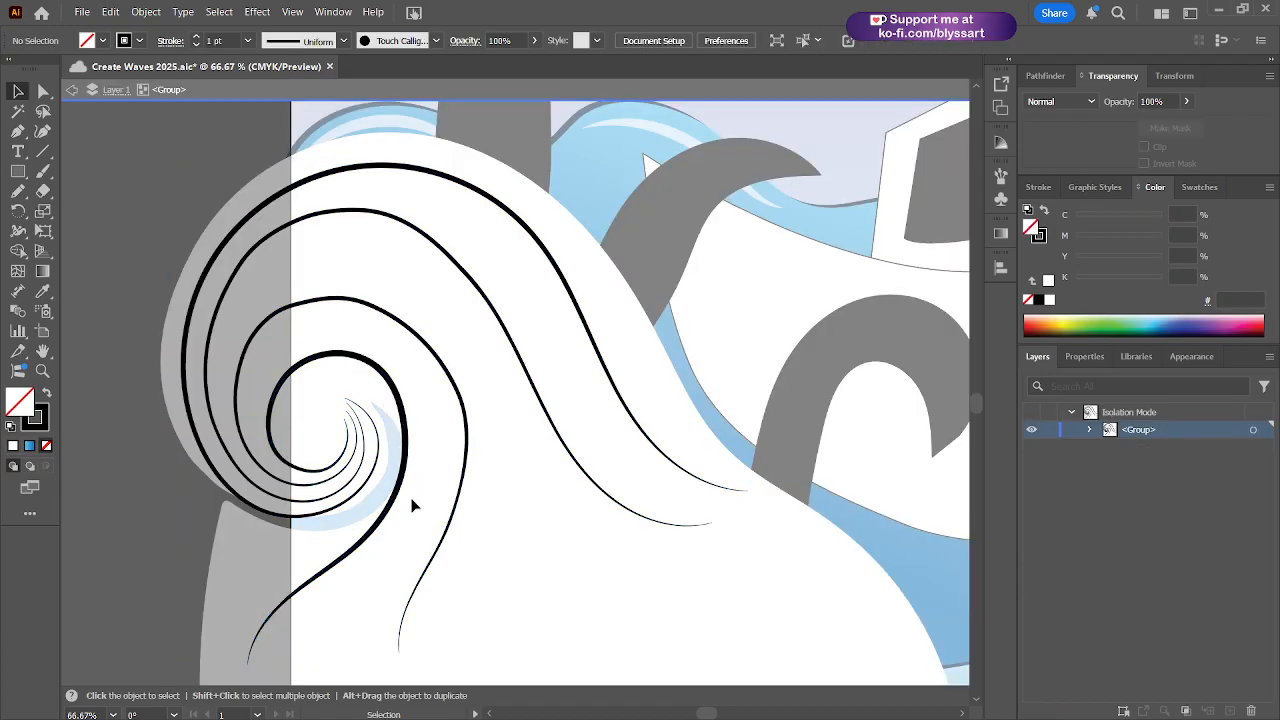
scroll(412, 505, "up", 3)
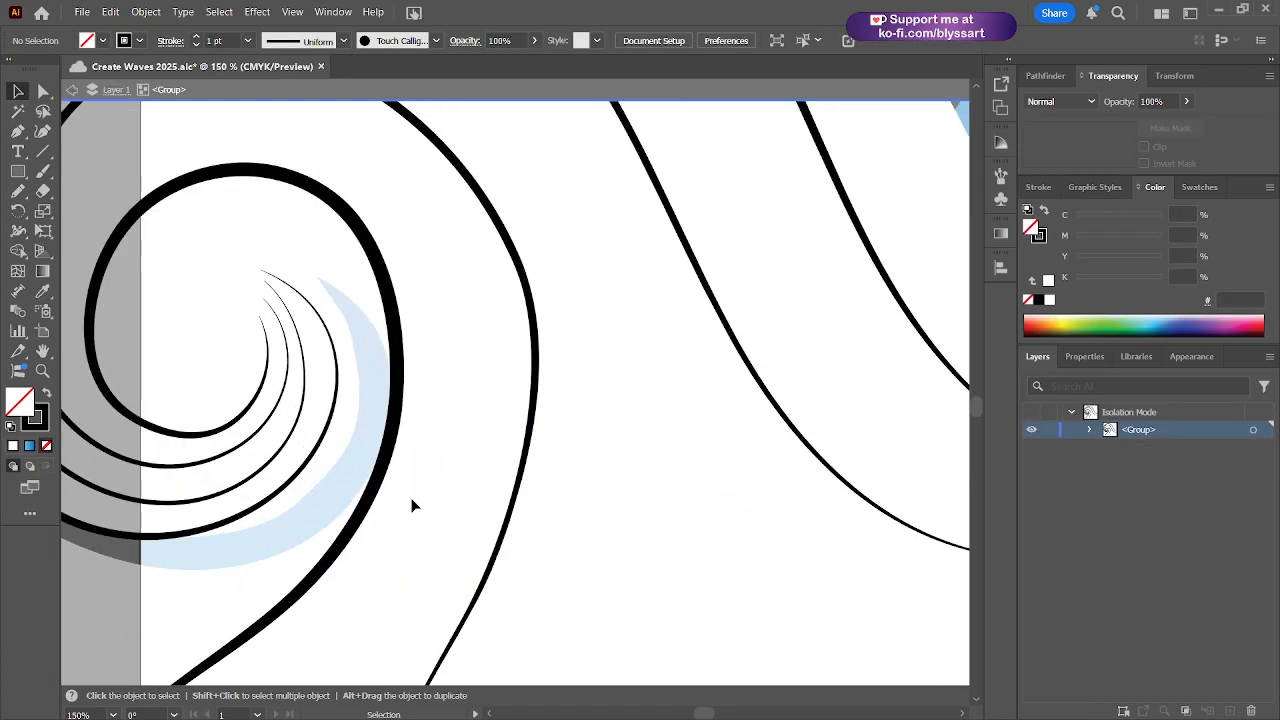
left_click(391, 449)
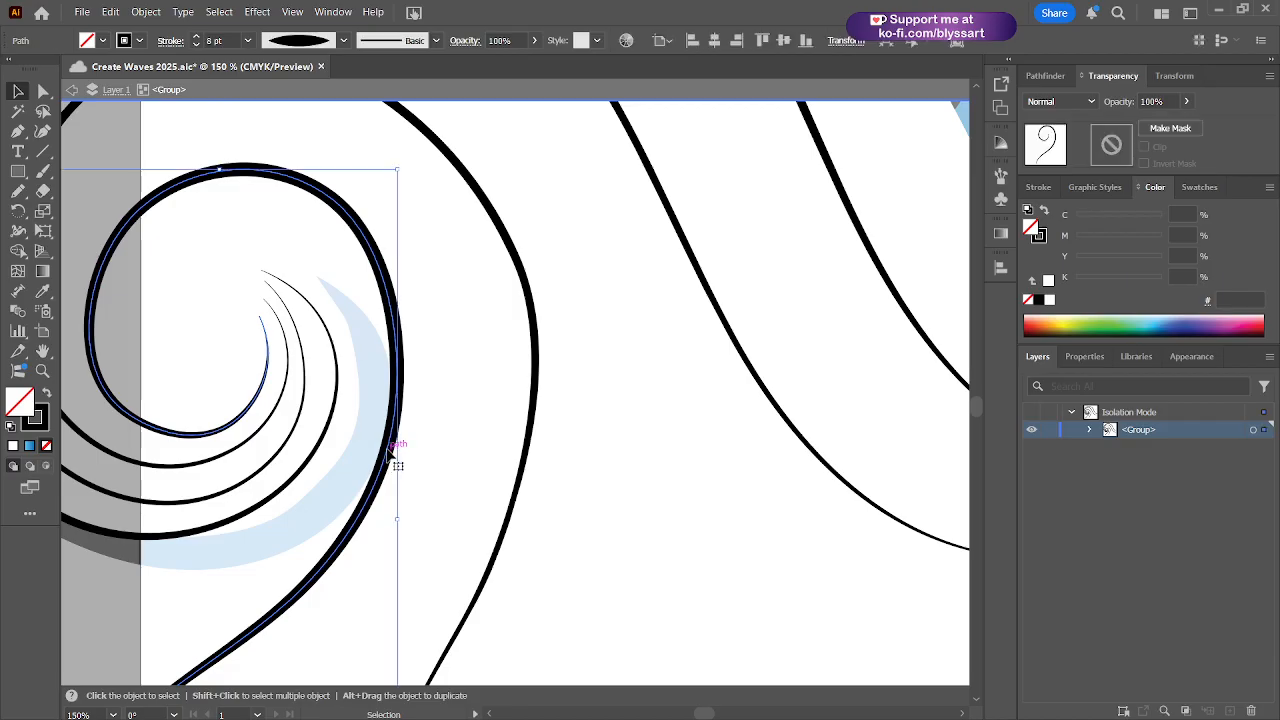
key("a")
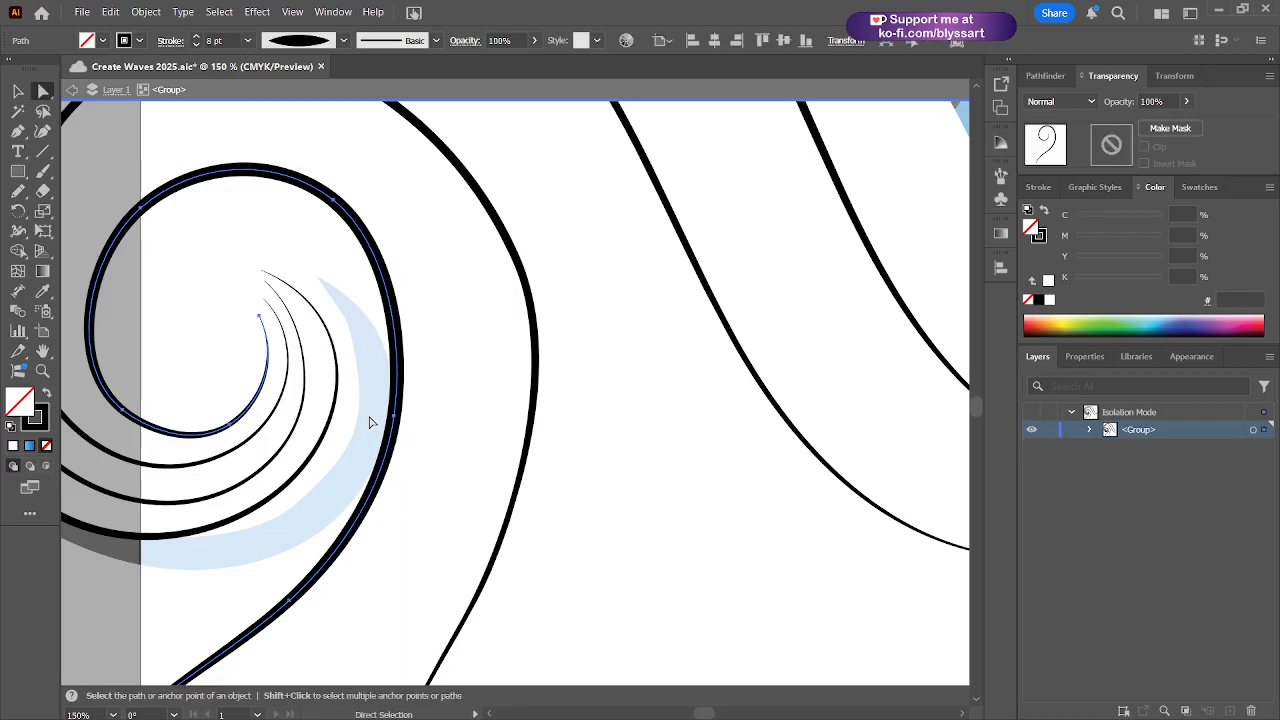
left_click(395, 418)
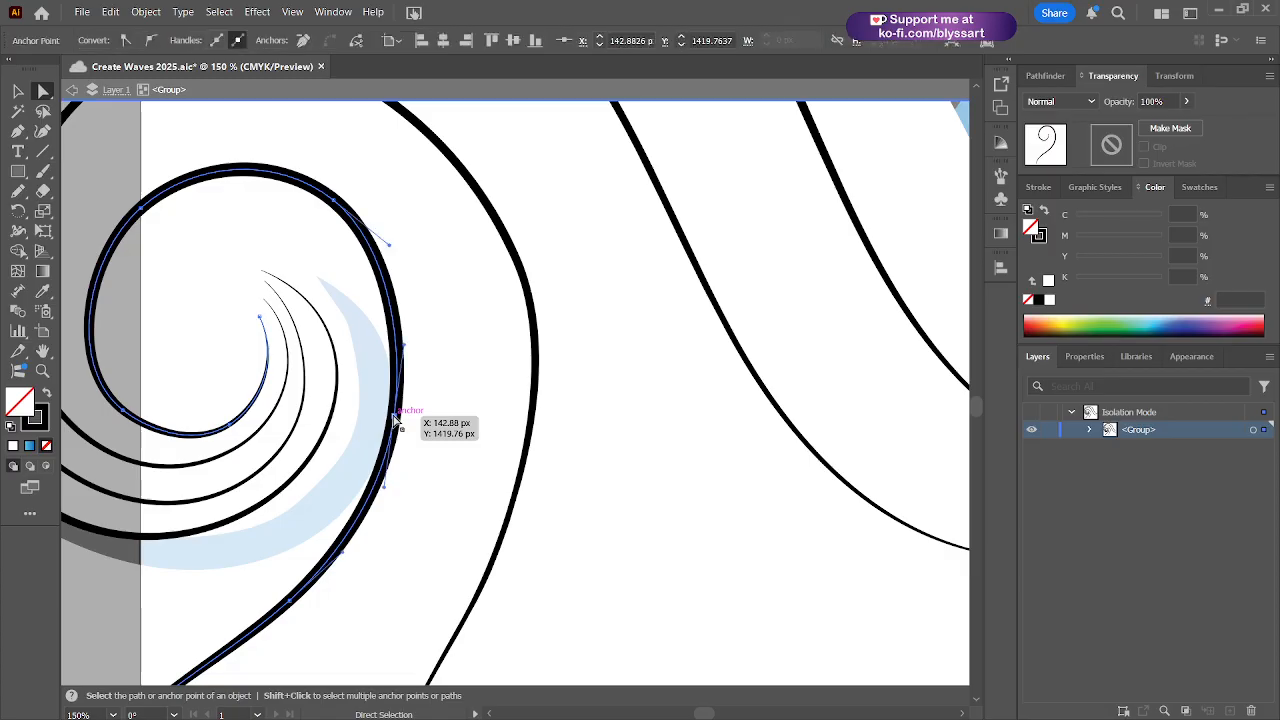
left_click_drag(395, 418, 416, 429)
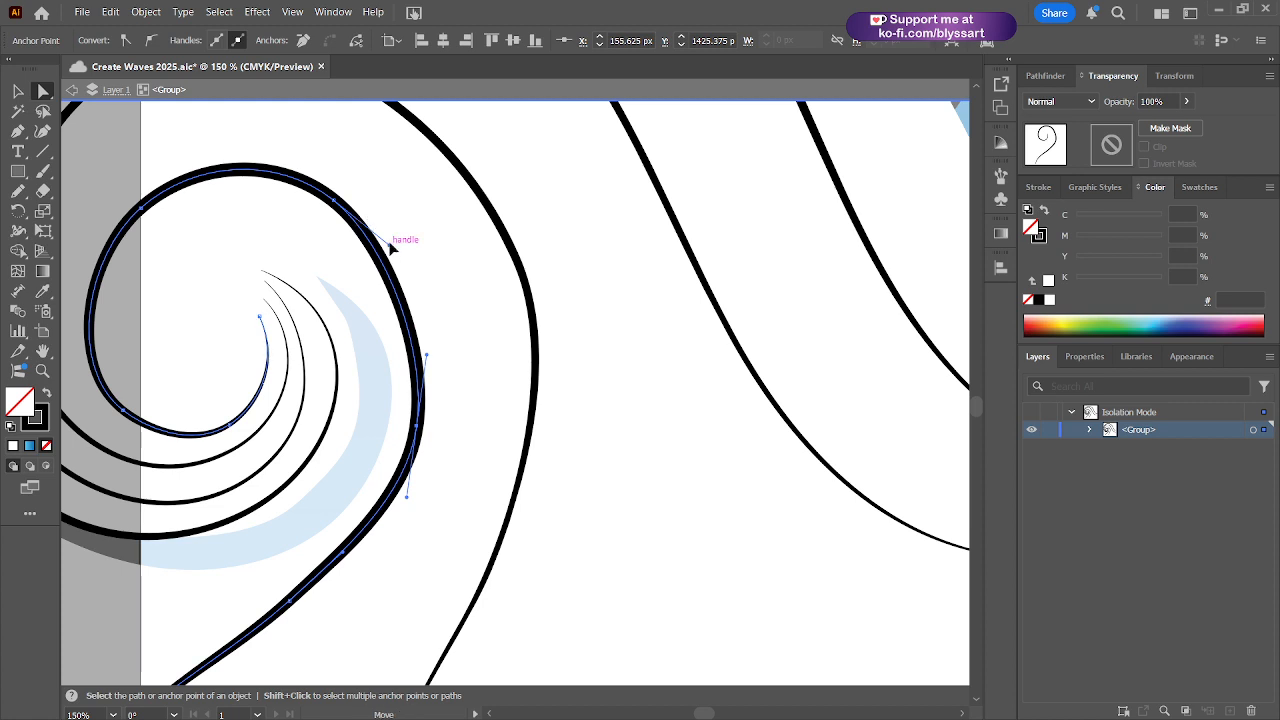
- Extend the direction handles around the thick inner spiral's moved anchor to round its bulge and the bend below it
left_click_drag(389, 244, 408, 264)
left_click(428, 348)
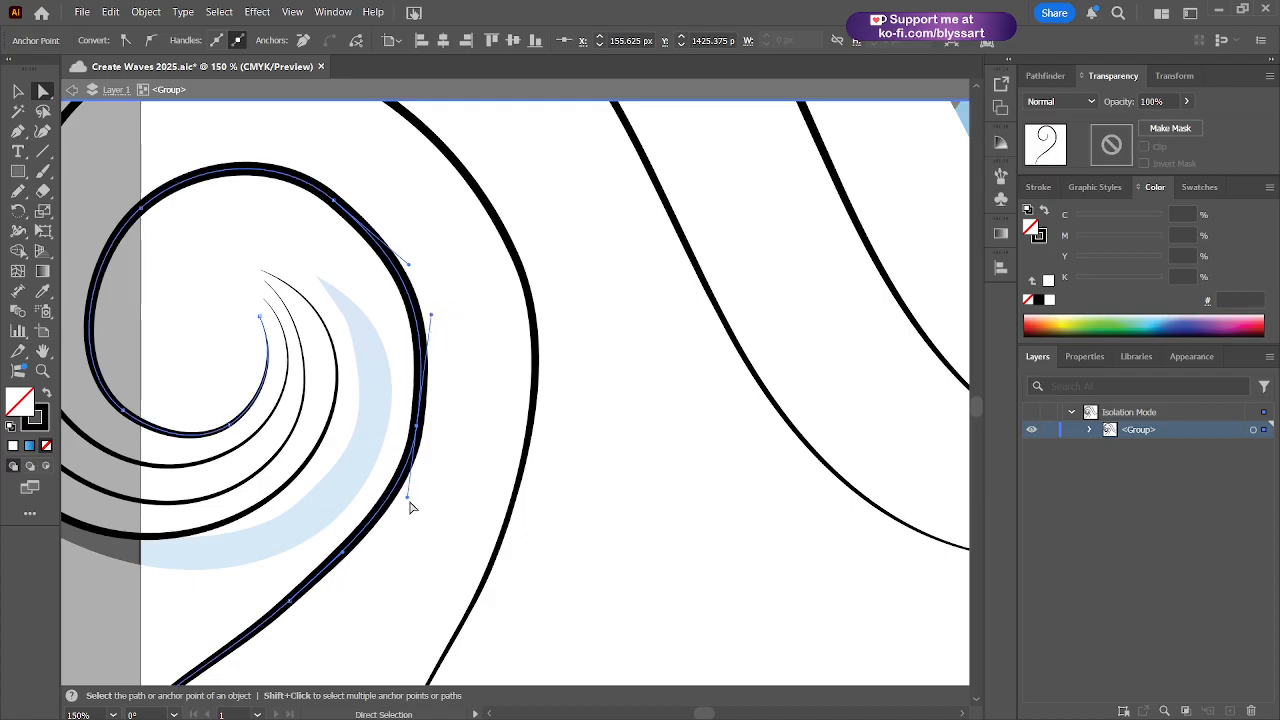
left_click_drag(408, 499, 403, 522)
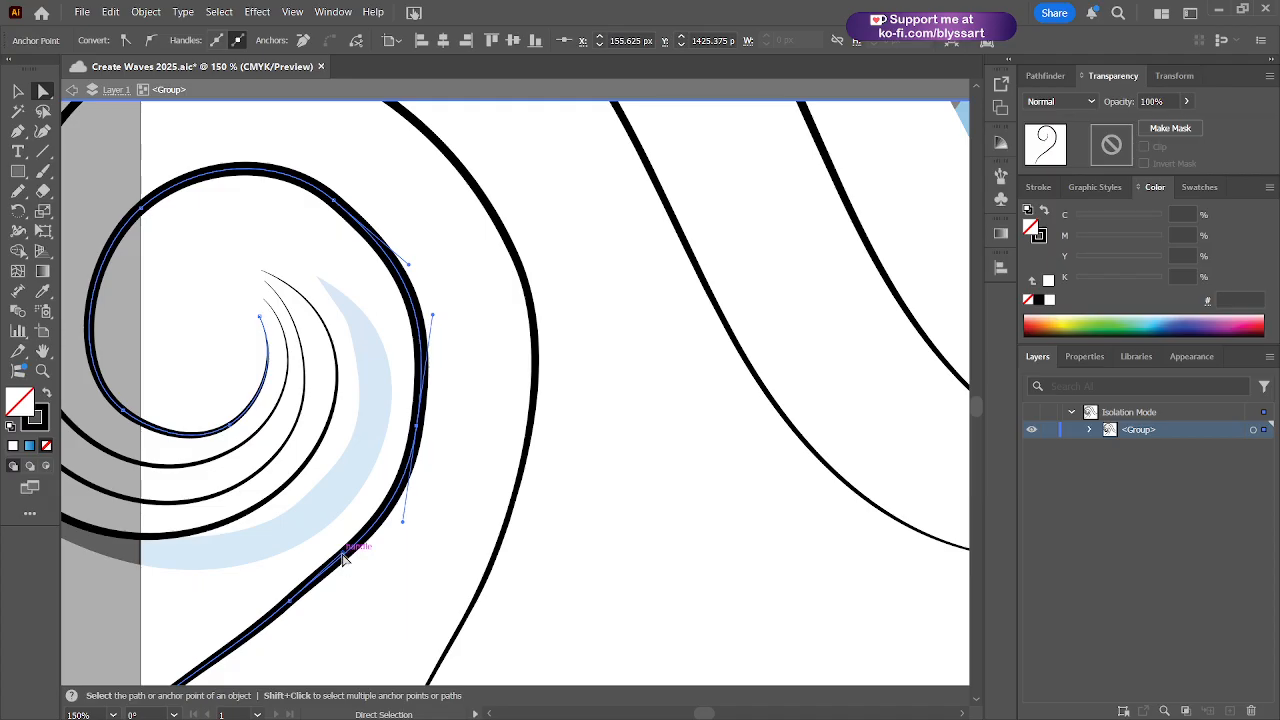
left_click_drag(347, 556, 358, 565)
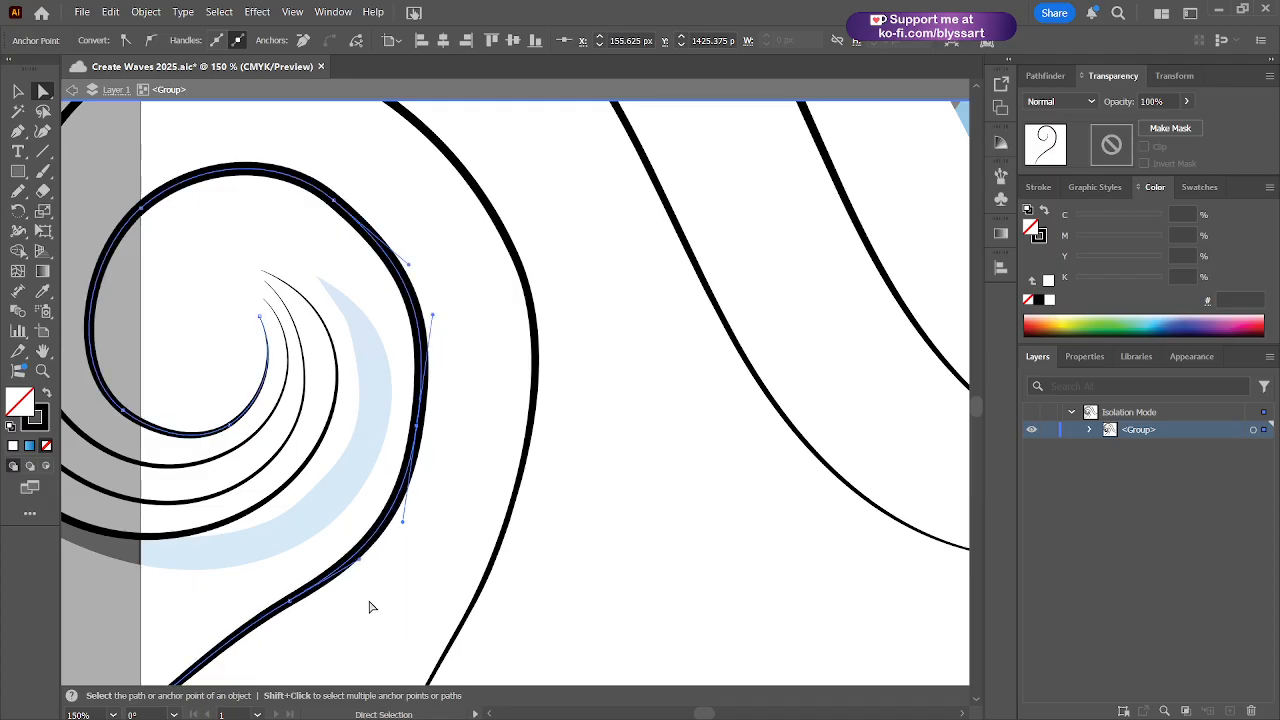
left_click(398, 588)
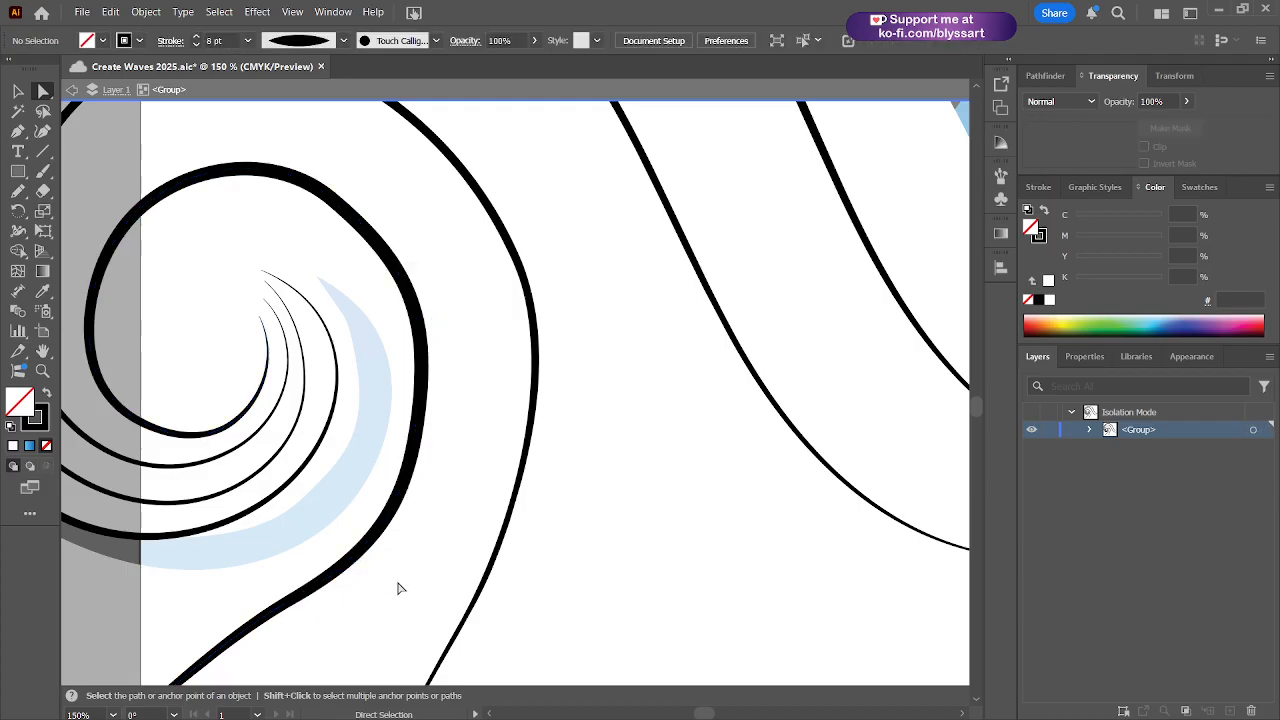
- Shift the inner spiral's outer-curve anchor to about X 158.6 px, Y 1425 px and its upper-right anchor to X 117.75 px, Y 1298.25 px
left_click(420, 410)
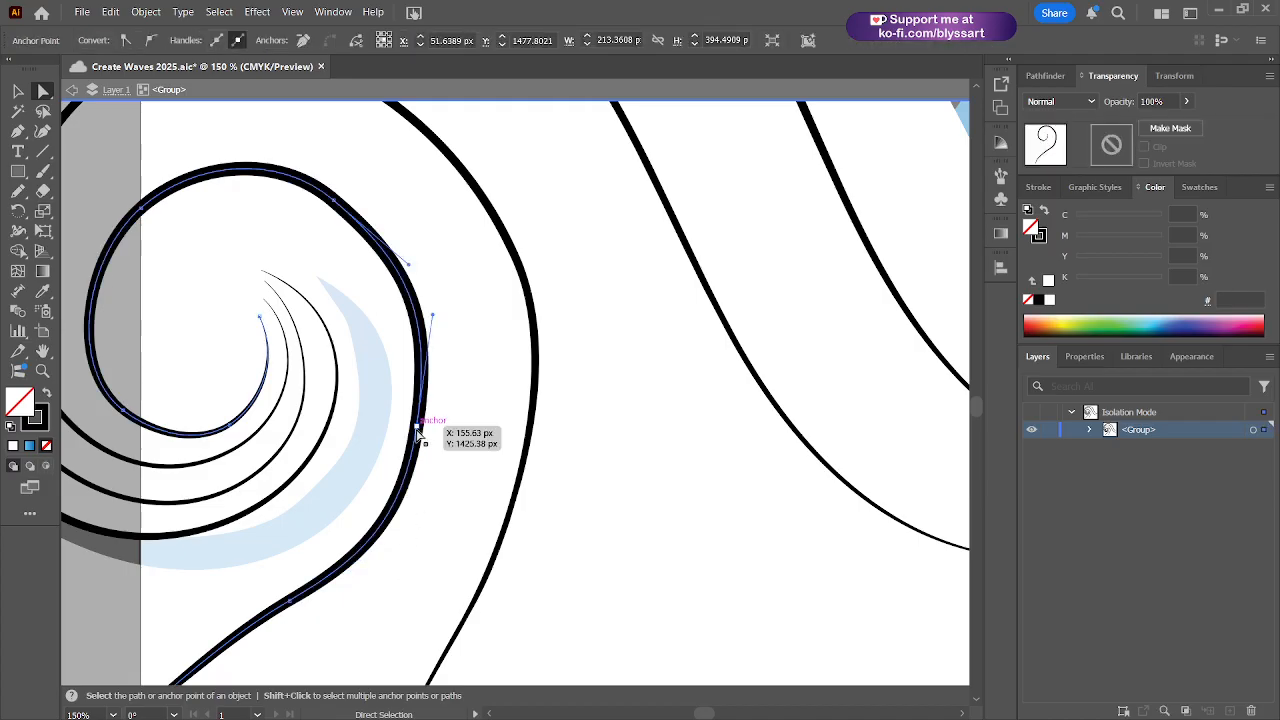
left_click_drag(418, 432, 423, 431)
left_click_drag(440, 317, 432, 321)
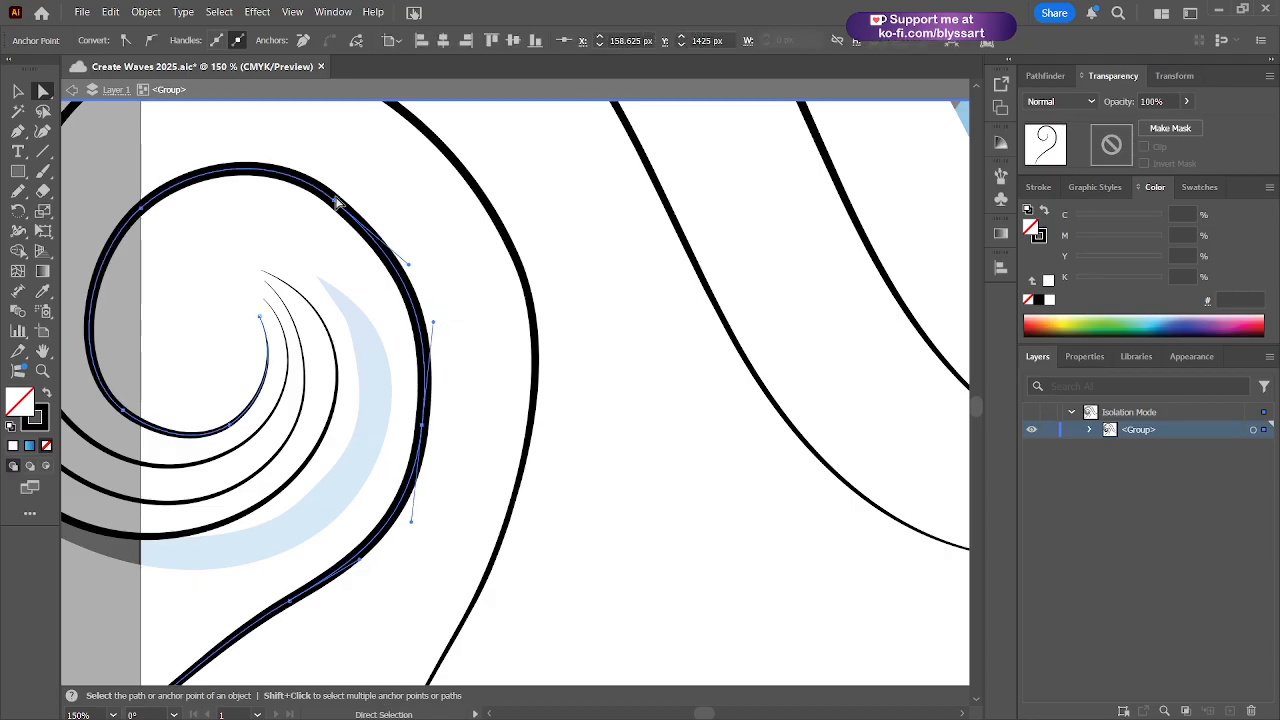
left_click_drag(340, 200, 370, 204)
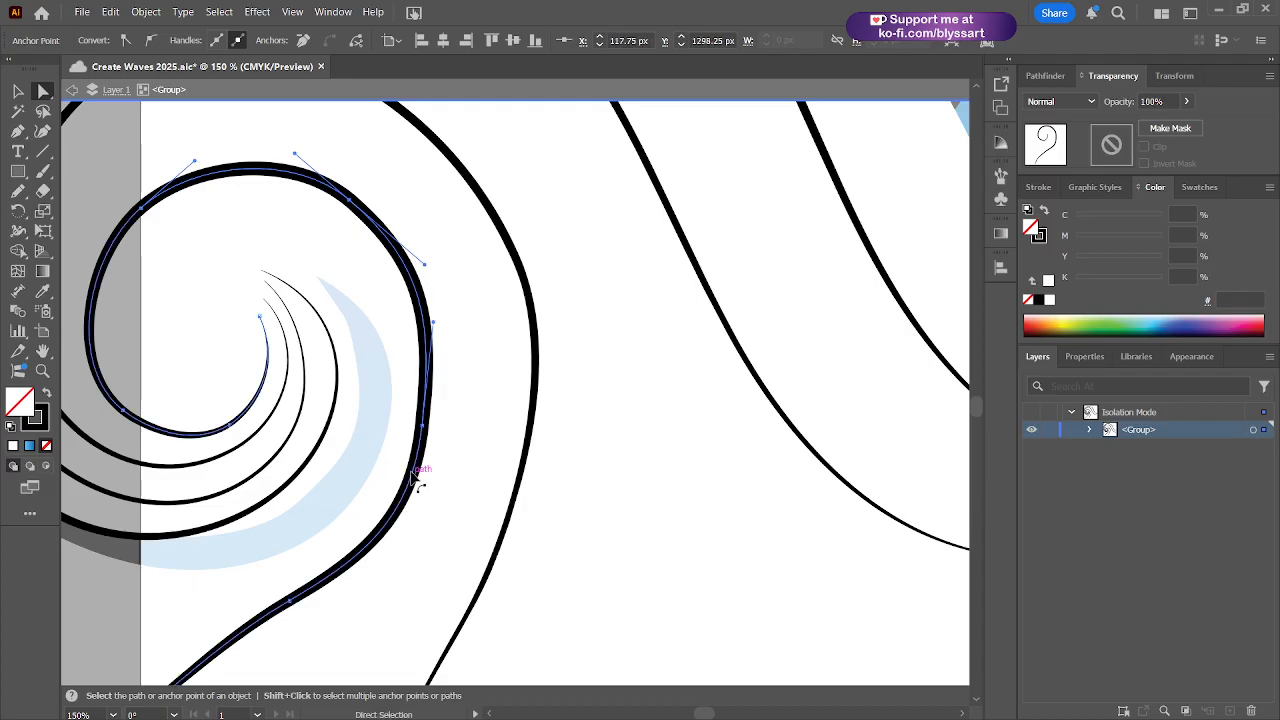
- Tilt the outer-curve anchor's handles and reposition the lower bend's handle to smooth the thick inner spiral's tail
left_click_drag(425, 432, 423, 429)
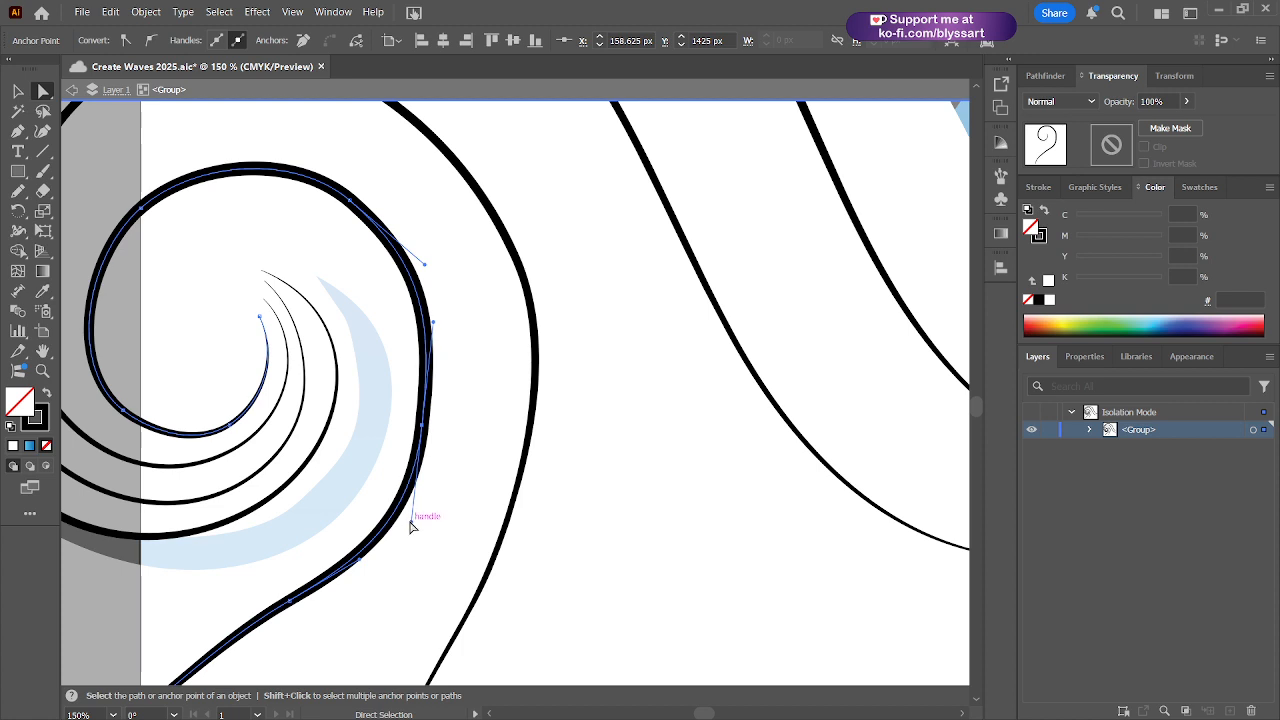
left_click_drag(412, 521, 403, 516)
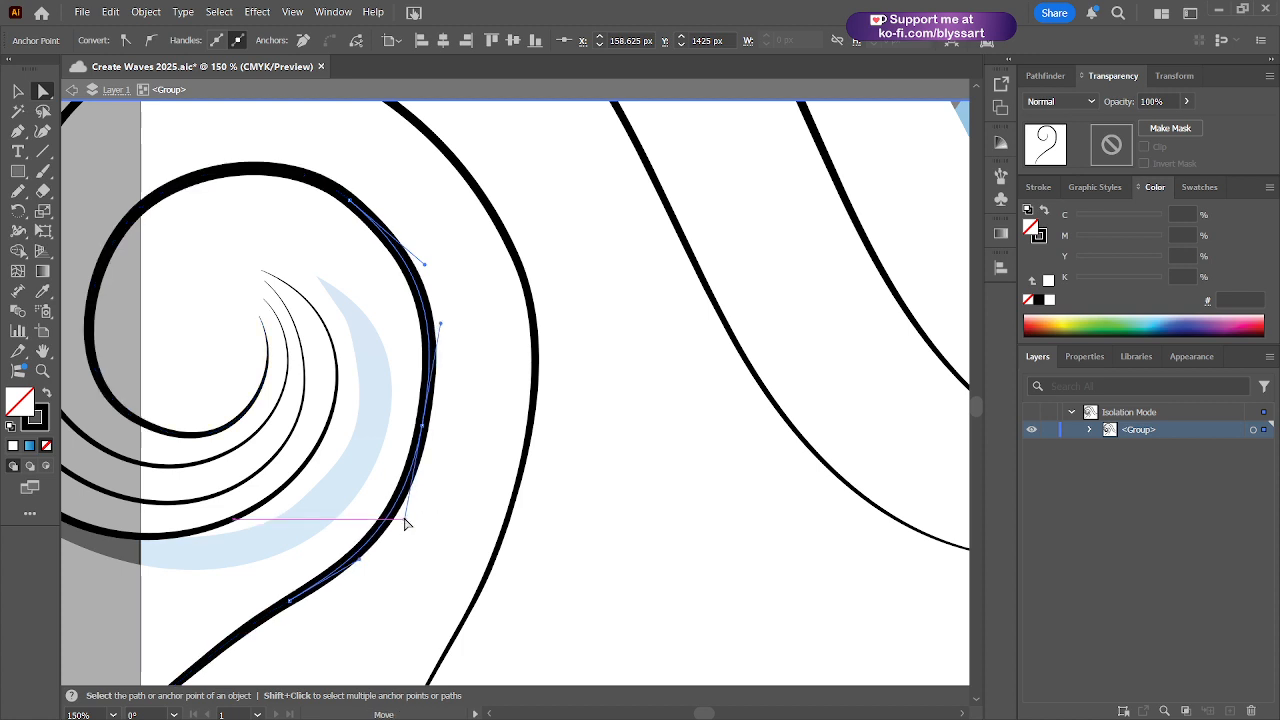
left_click_drag(360, 558, 380, 543)
key("space")
left_click_drag(337, 595, 474, 531)
key("space")
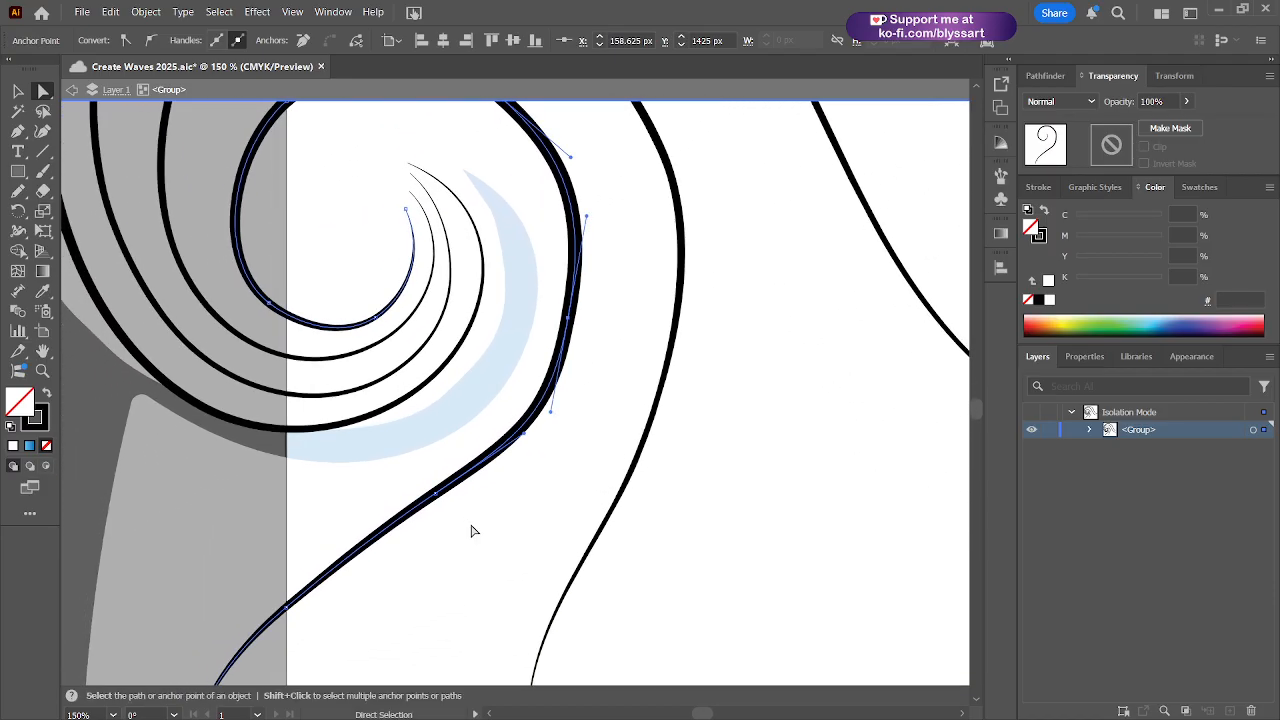
- Deselect the outermost spiral line and leave the line group's isolation mode
left_click(284, 432)
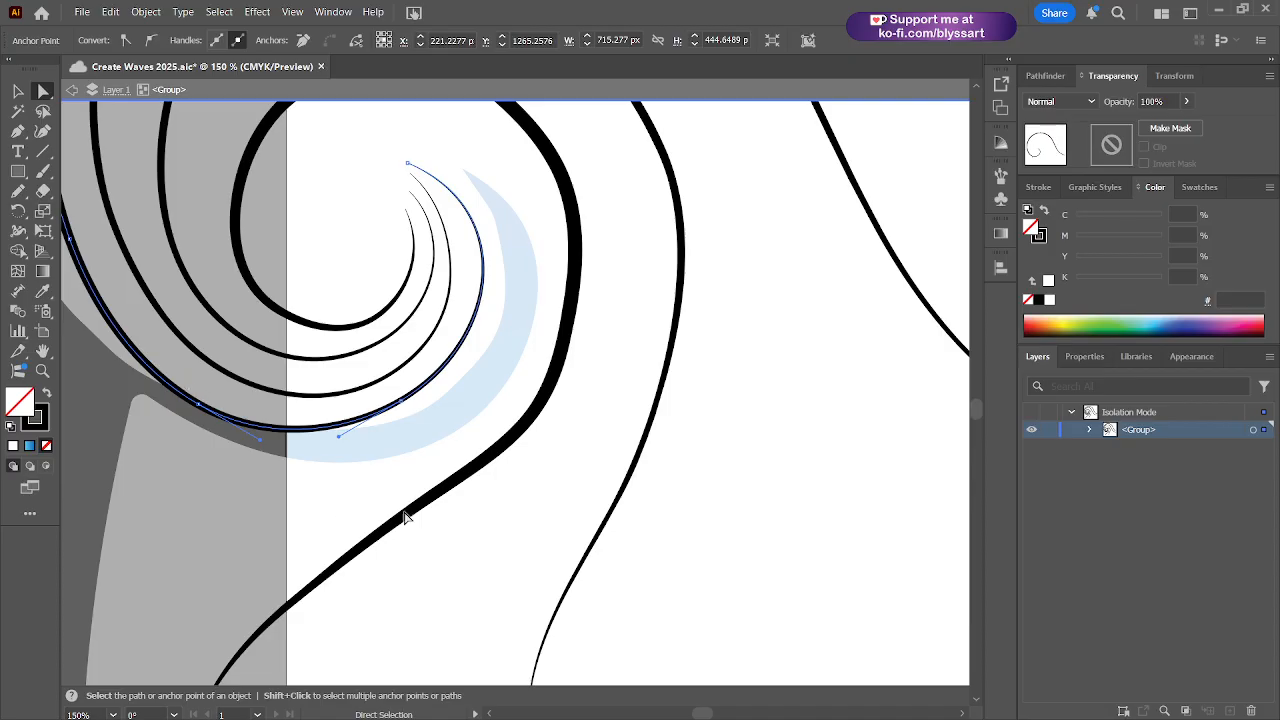
scroll(471, 514, "down", 2)
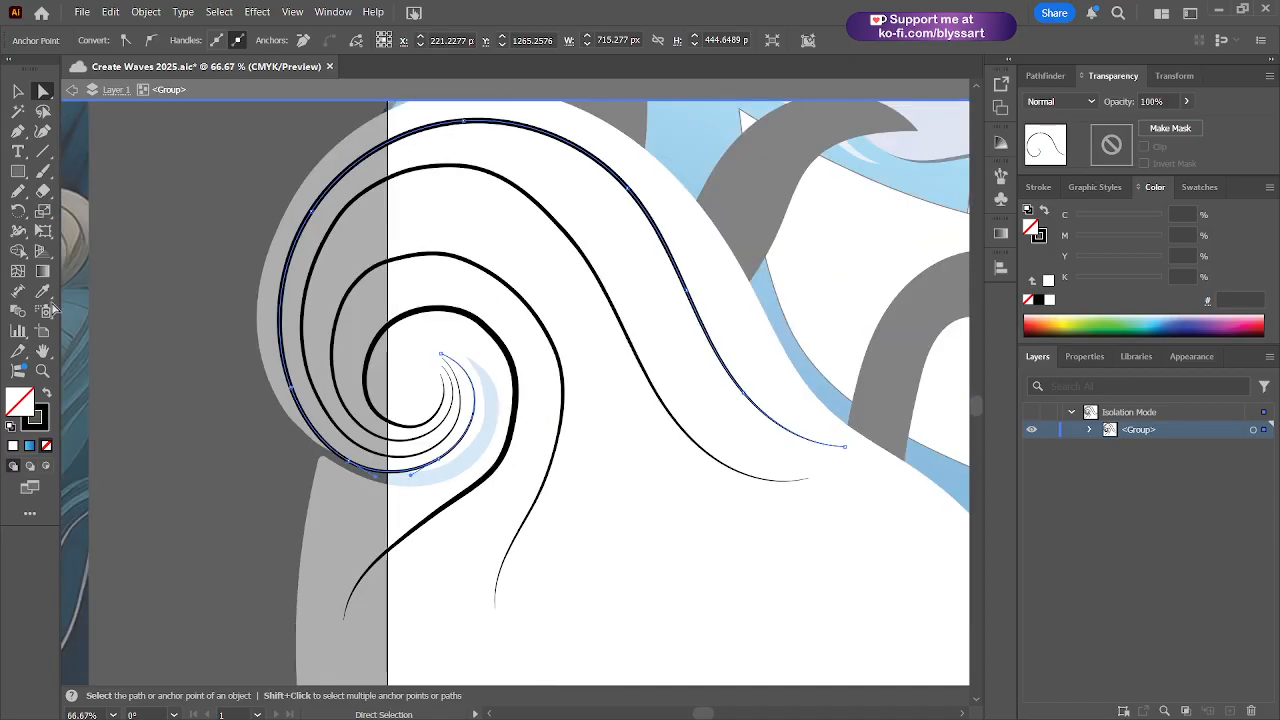
left_click(18, 92)
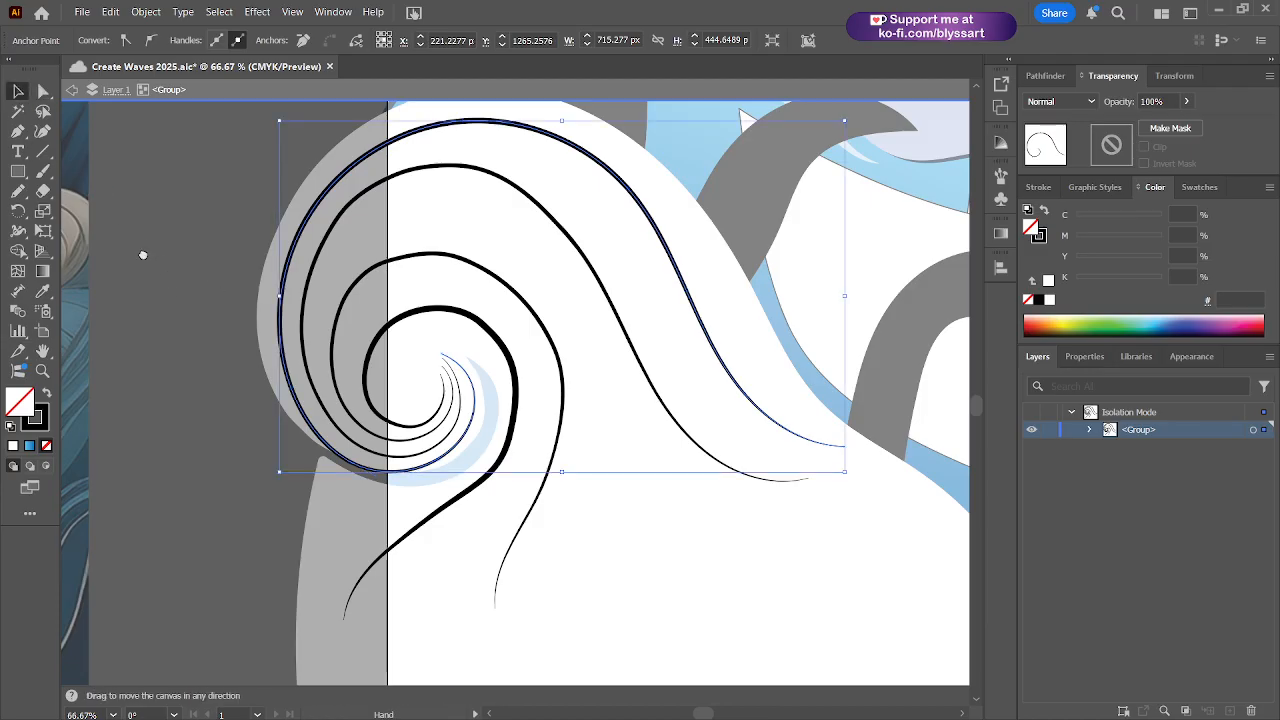
left_click_drag(137, 251, 122, 317)
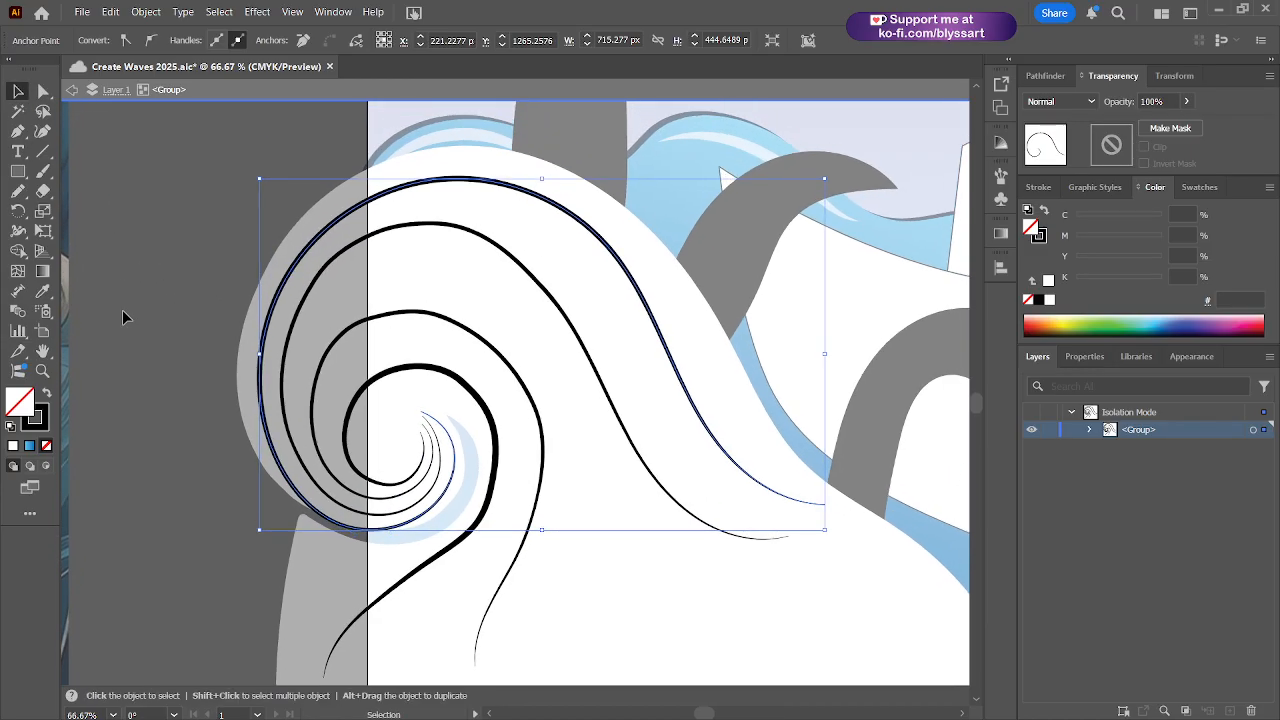
left_click(191, 252)
double_click(185, 262)
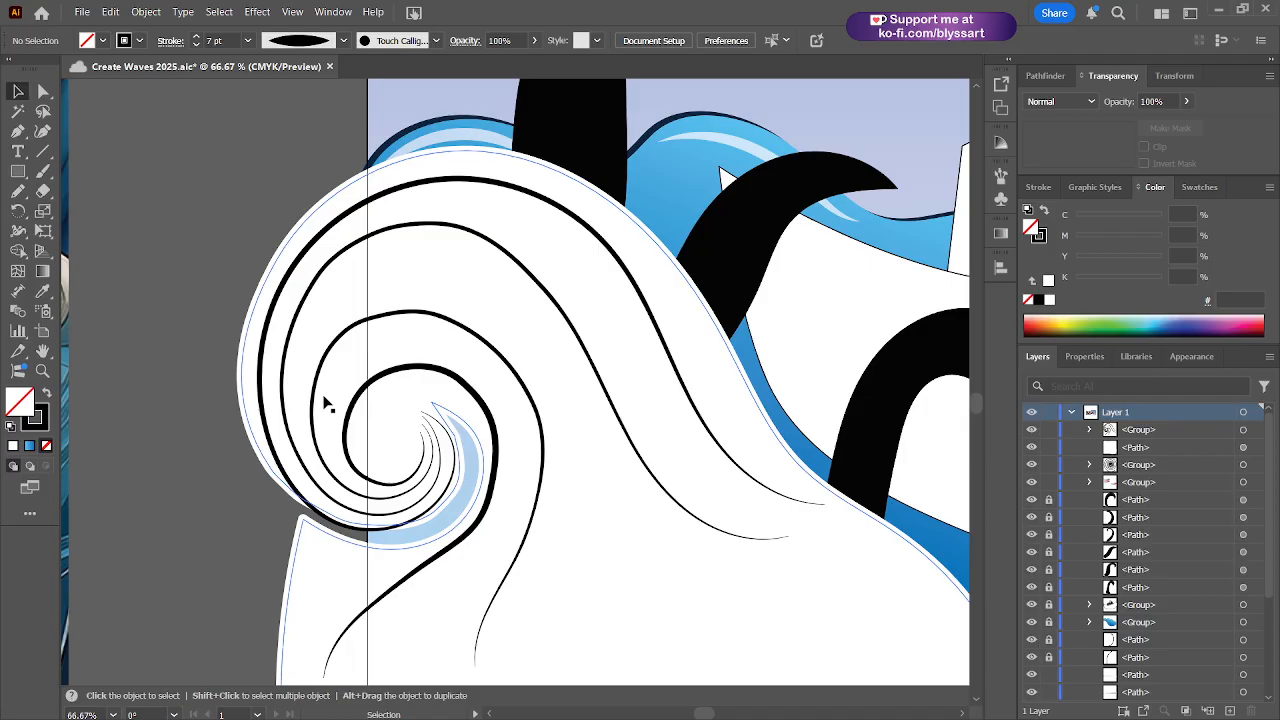
- Inside the line group, shift the second line slightly right and lower its outer end to about X 541.9 px, Y 1519 px
left_click(416, 230)
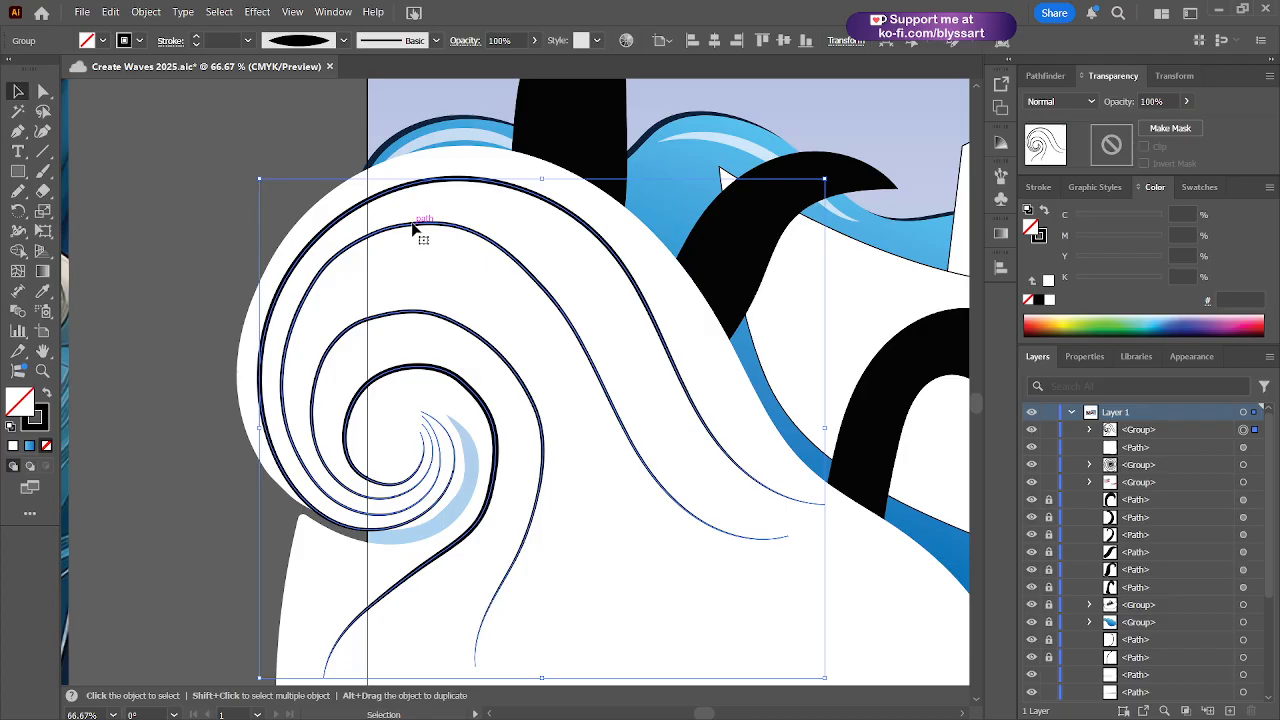
double_click(413, 229)
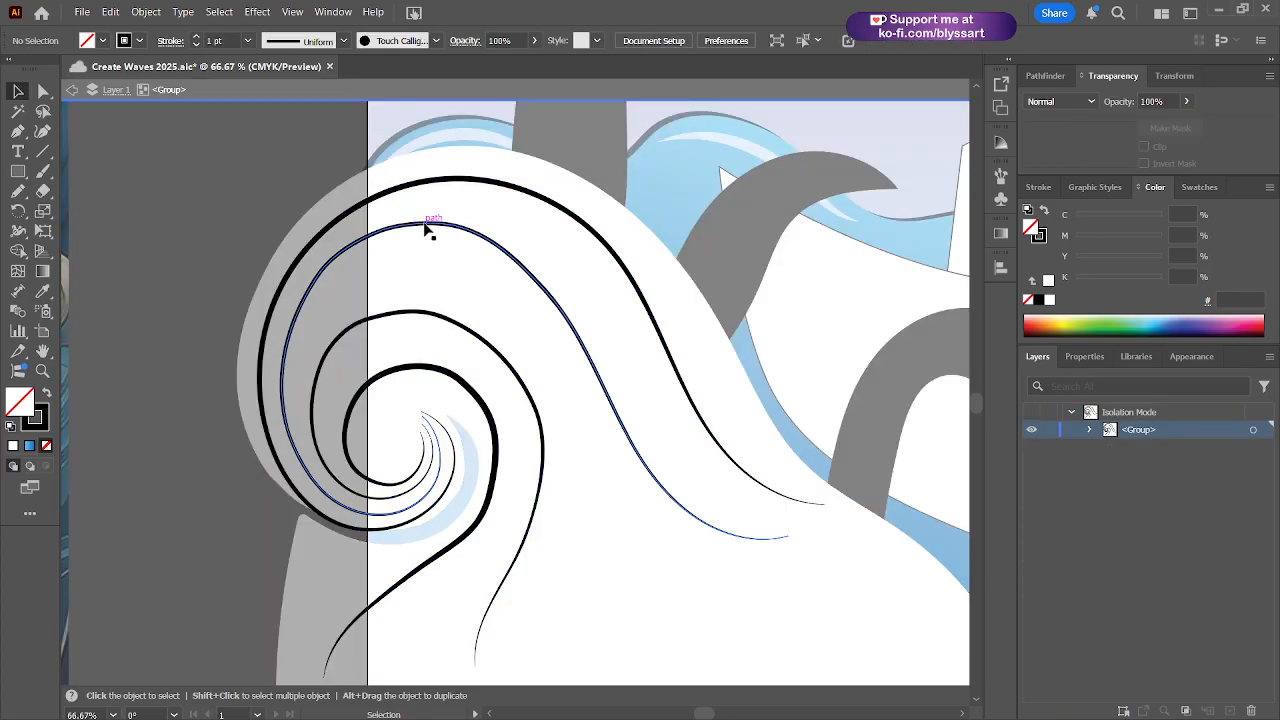
left_click(425, 228)
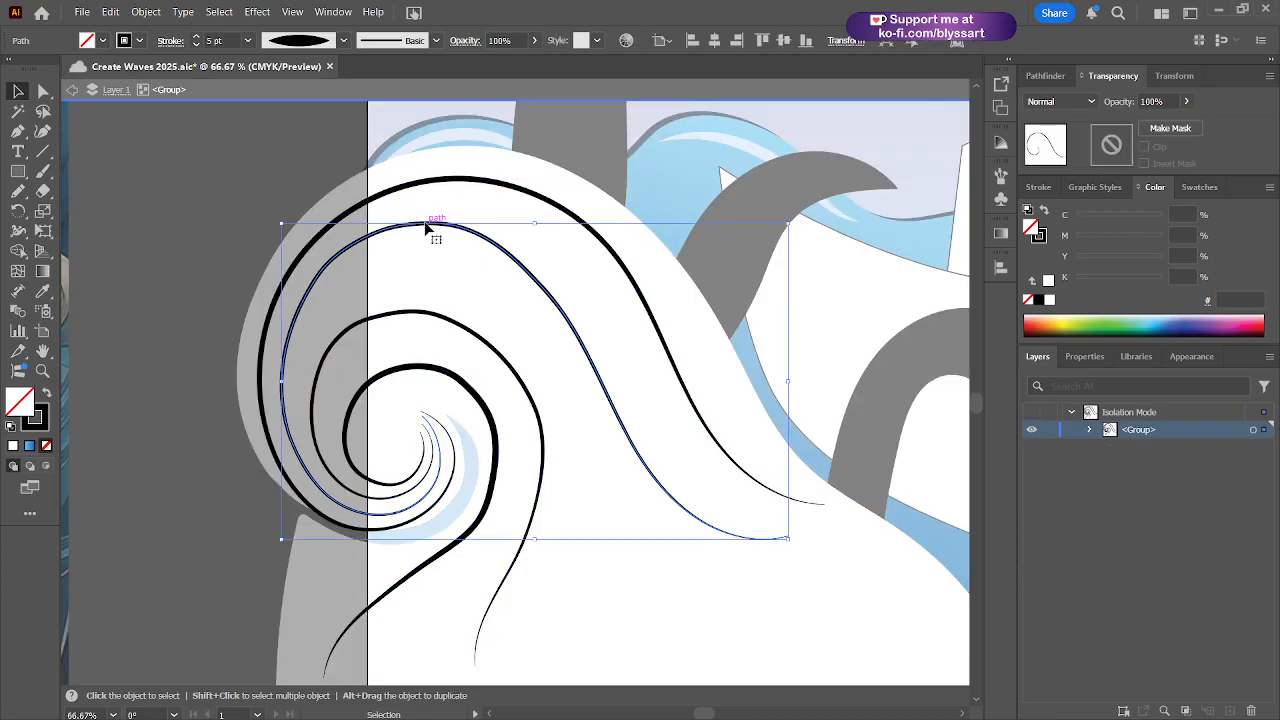
key("a")
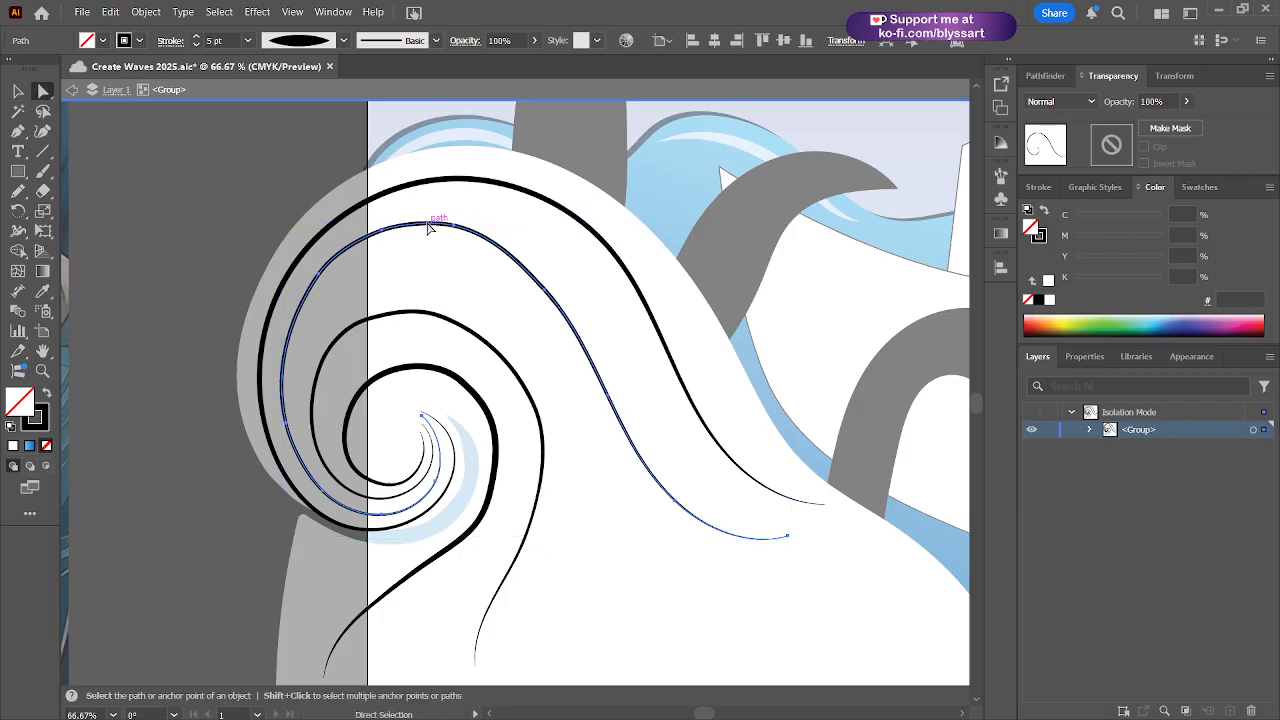
left_click_drag(427, 223, 434, 223)
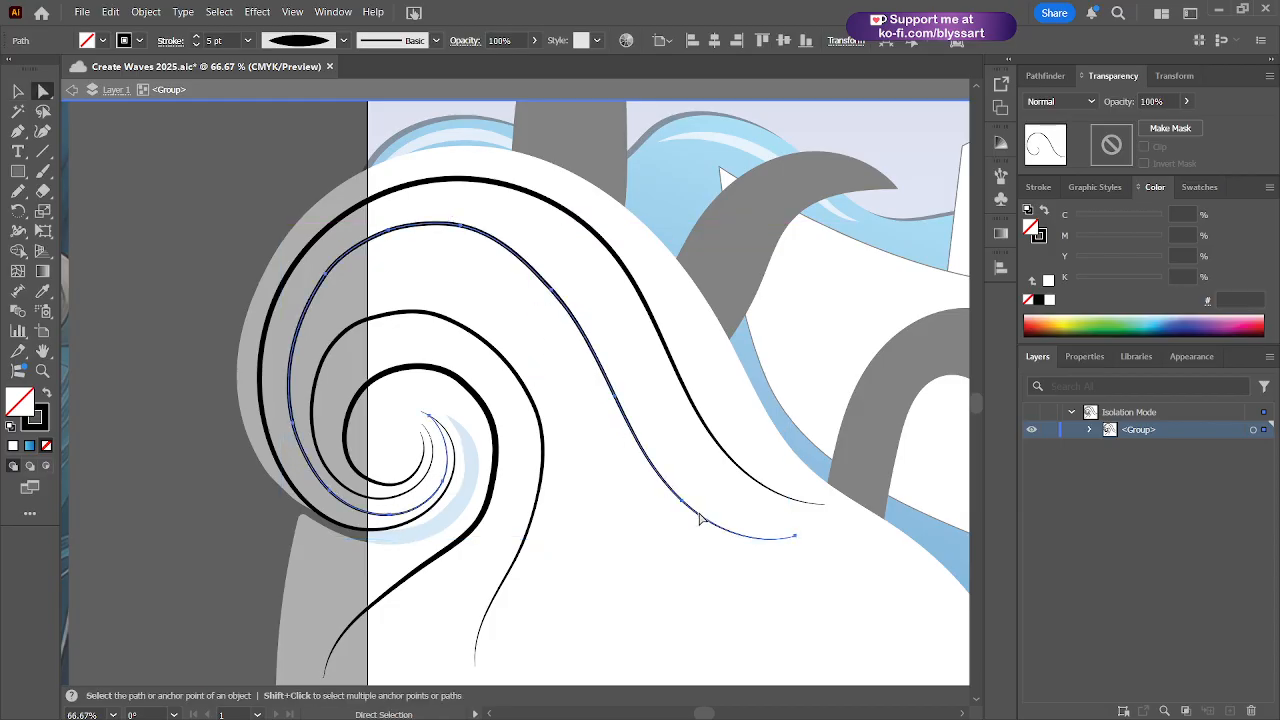
left_click_drag(799, 538, 796, 554)
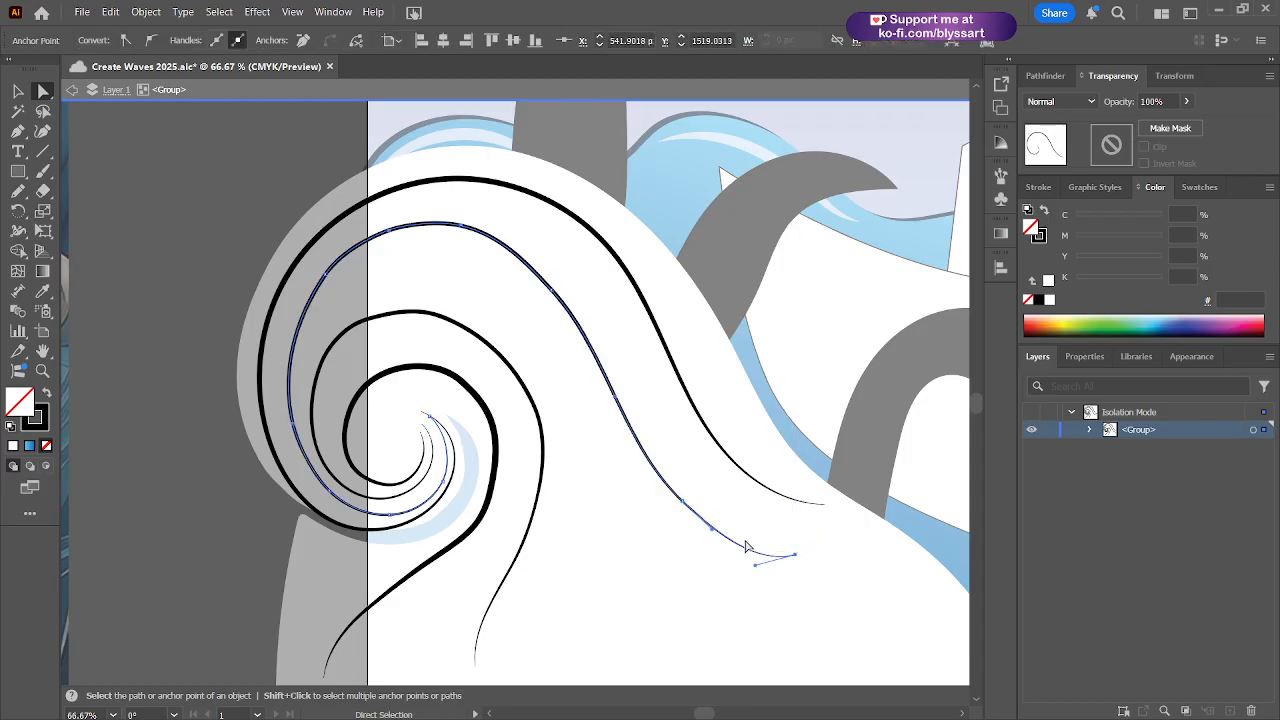
- Raise the third spiral line's crest, placing its upper-right anchor near X 107.3 px, Y 1223.3 px and upper-left anchor near X -36.3 px, Y 1243.4 px
left_click(372, 325)
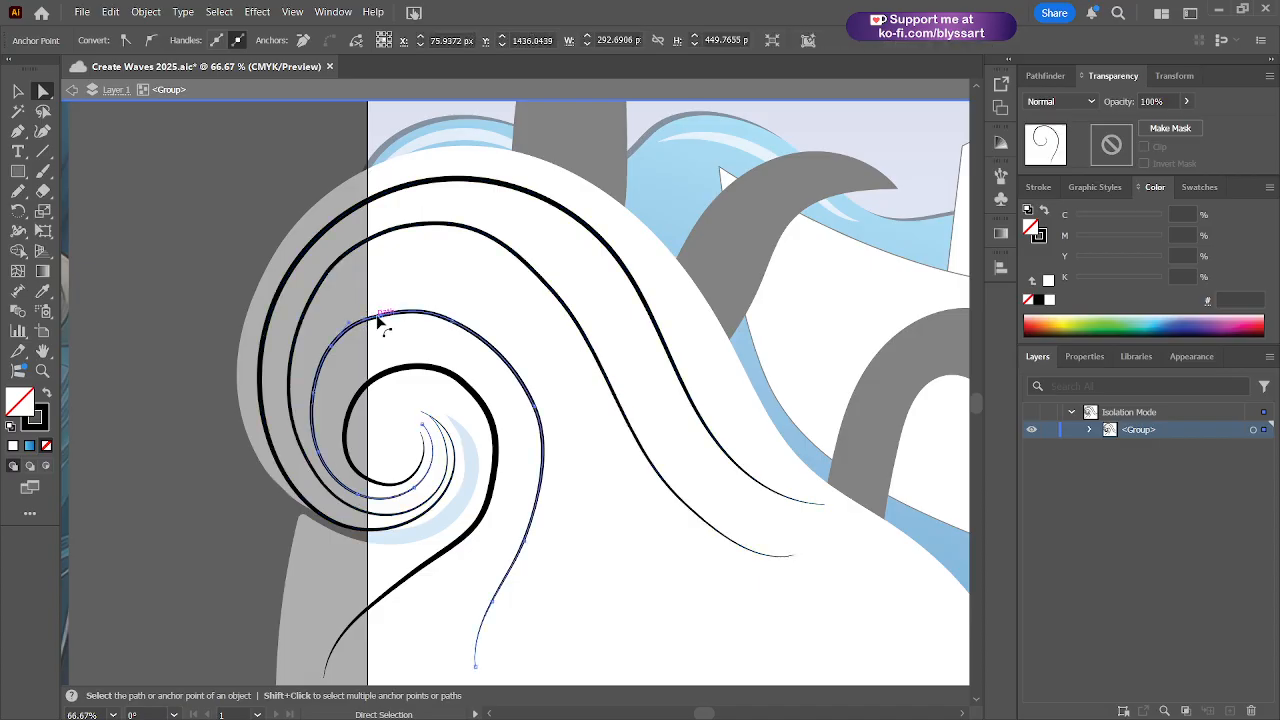
left_click_drag(384, 320, 469, 314)
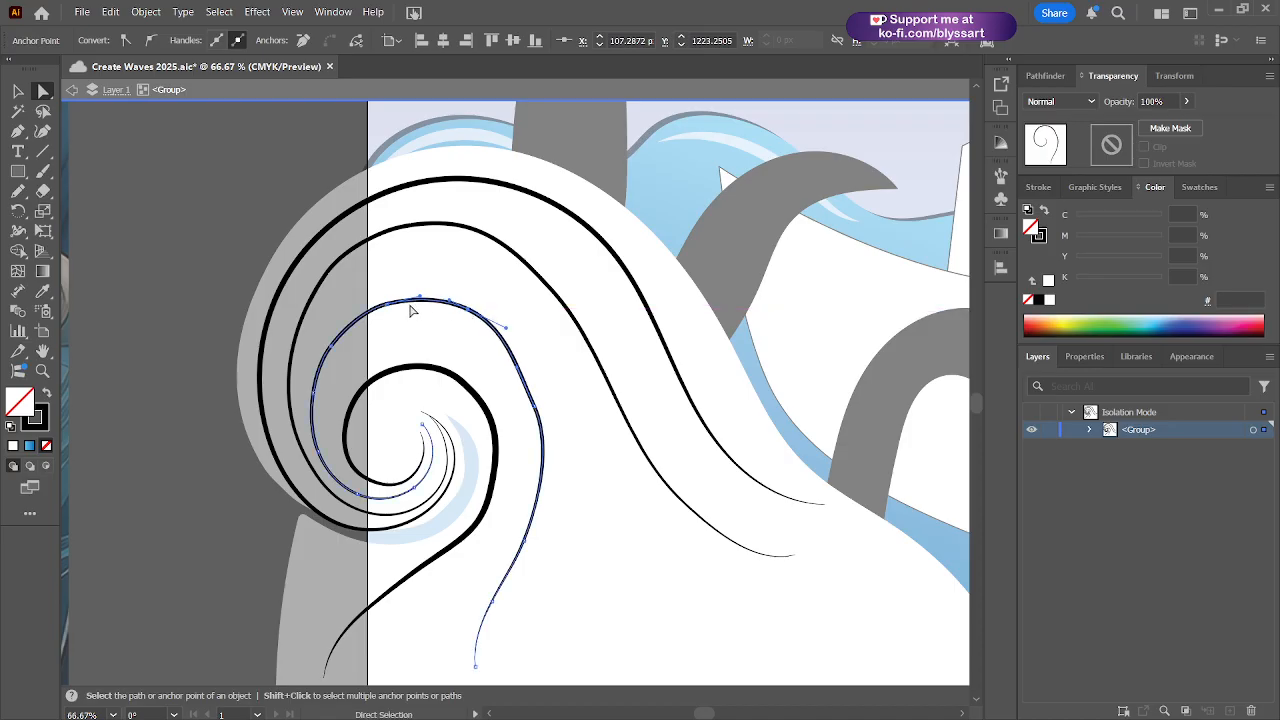
left_click(334, 348)
left_click_drag(334, 348, 337, 342)
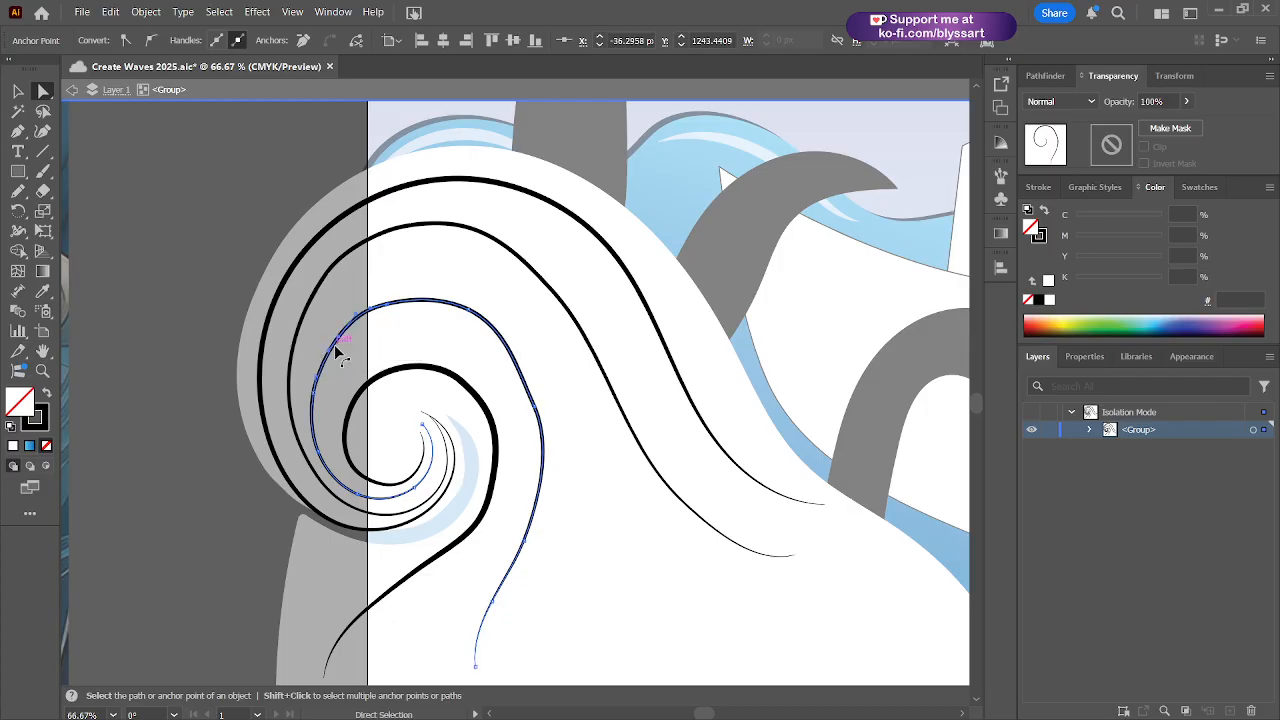
- Round the third line's left side by moving its upper-left anchor to about X -47.5 px, Y 1247.9 px and the next to X -74.8 px, Y 1308.4 px
scroll(337, 345, "up", 3)
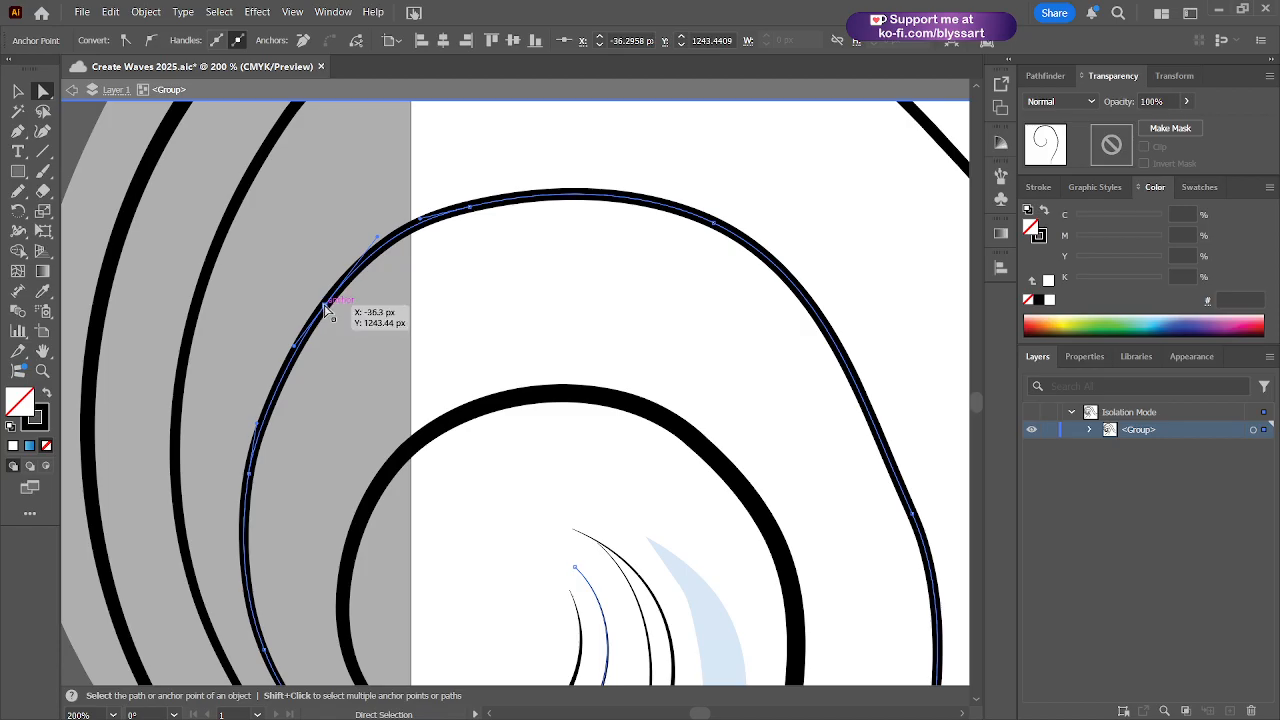
left_click_drag(328, 305, 297, 317)
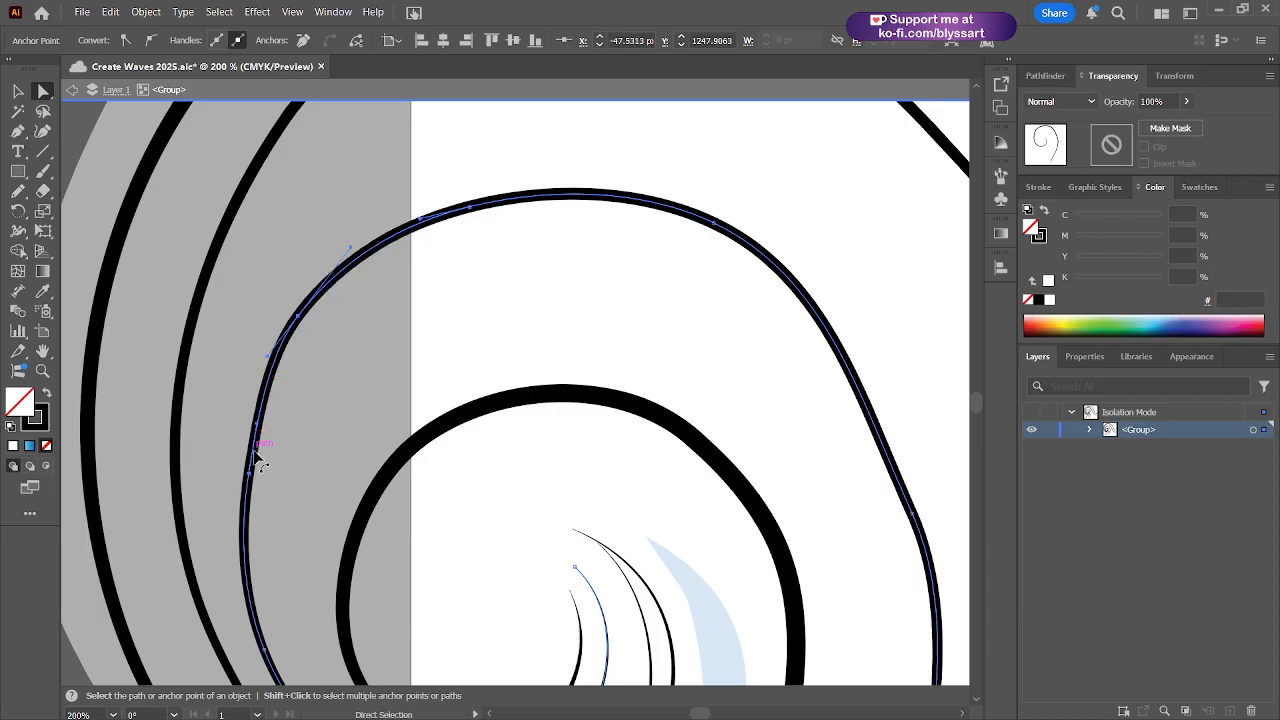
left_click_drag(251, 480, 235, 462)
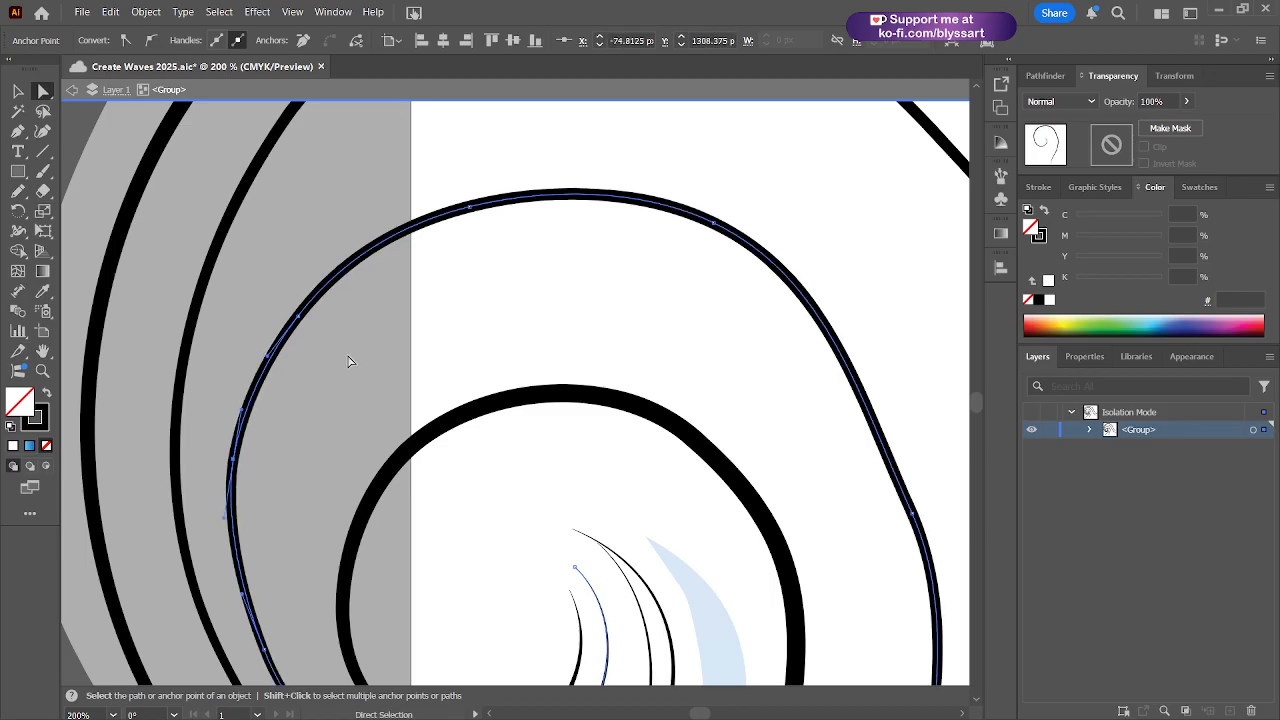
- Nudge the third line's upper-right anchor slightly up and raise its crest anchor to about X 25.9 px, Y 1185.75 px
scroll(334, 366, "right", 3)
scroll(334, 366, "up", 1)
scroll(449, 413, "down", 1)
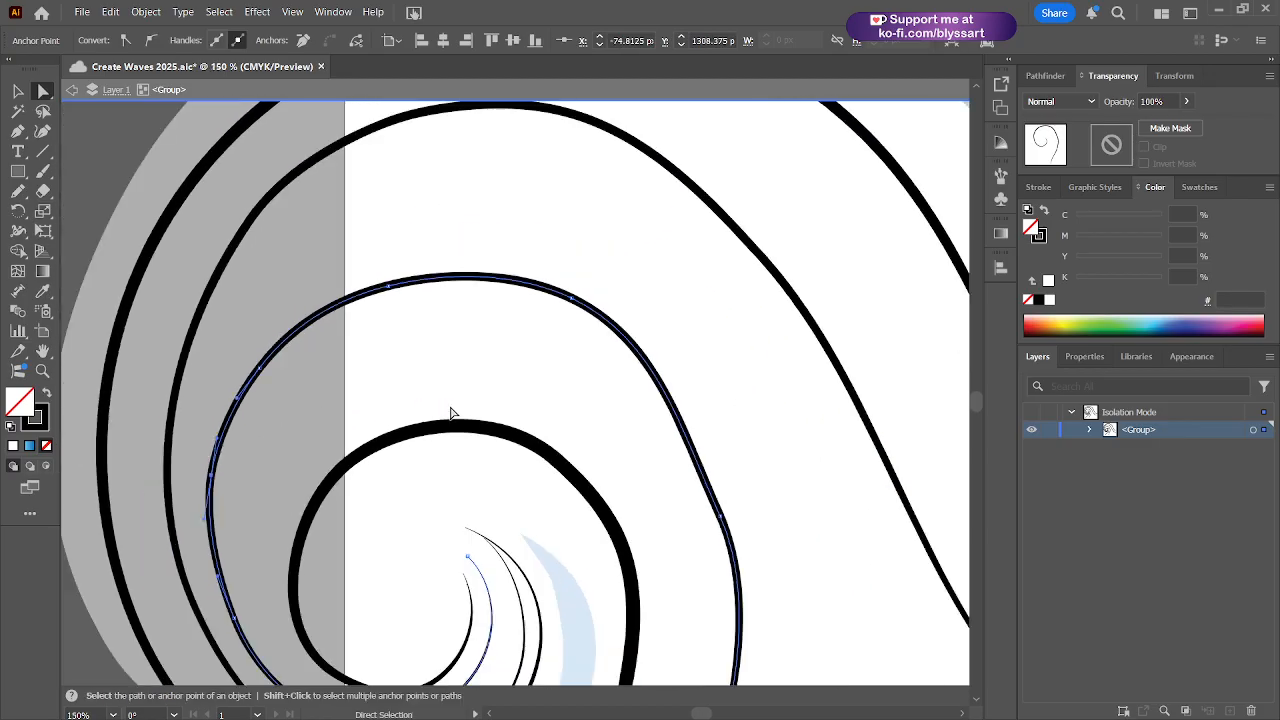
mouse_move(569, 301)
left_mouse_down()
mouse_move(592, 293)
mouse_move(575, 293)
left_mouse_up()
left_click_drag(390, 284, 389, 259)
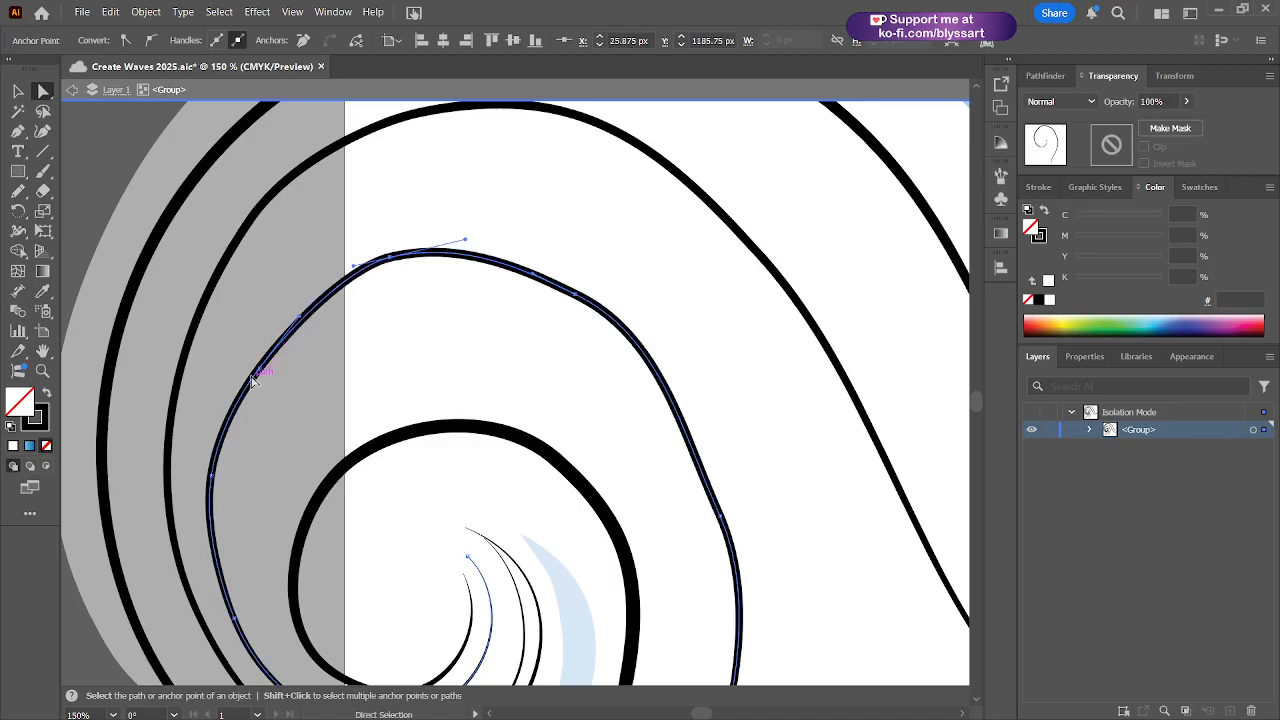
- Round the third line's crest, moving its anchors to about X -47.25, Y 1233.75 px, X 26.6, Y 1182 px and X 130.5, Y 1193.25 px
left_click_drag(259, 366, 265, 345)
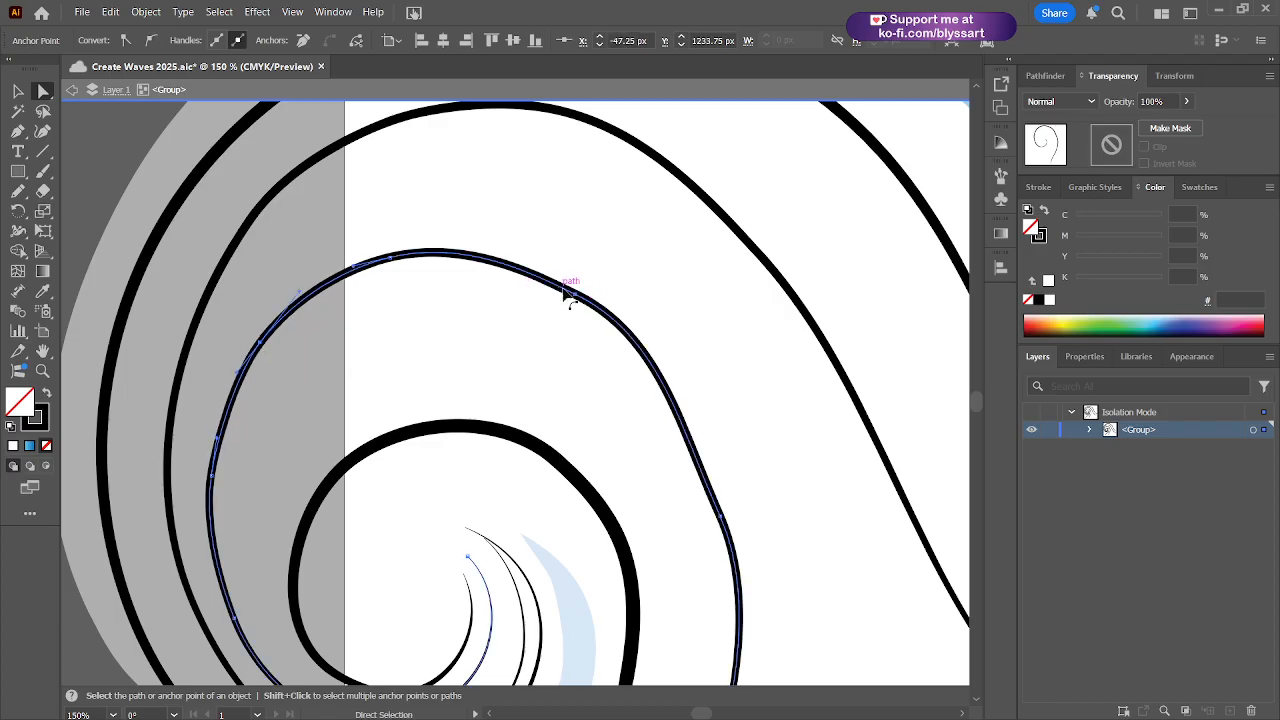
left_click_drag(575, 293, 578, 289)
left_click_drag(396, 262, 393, 251)
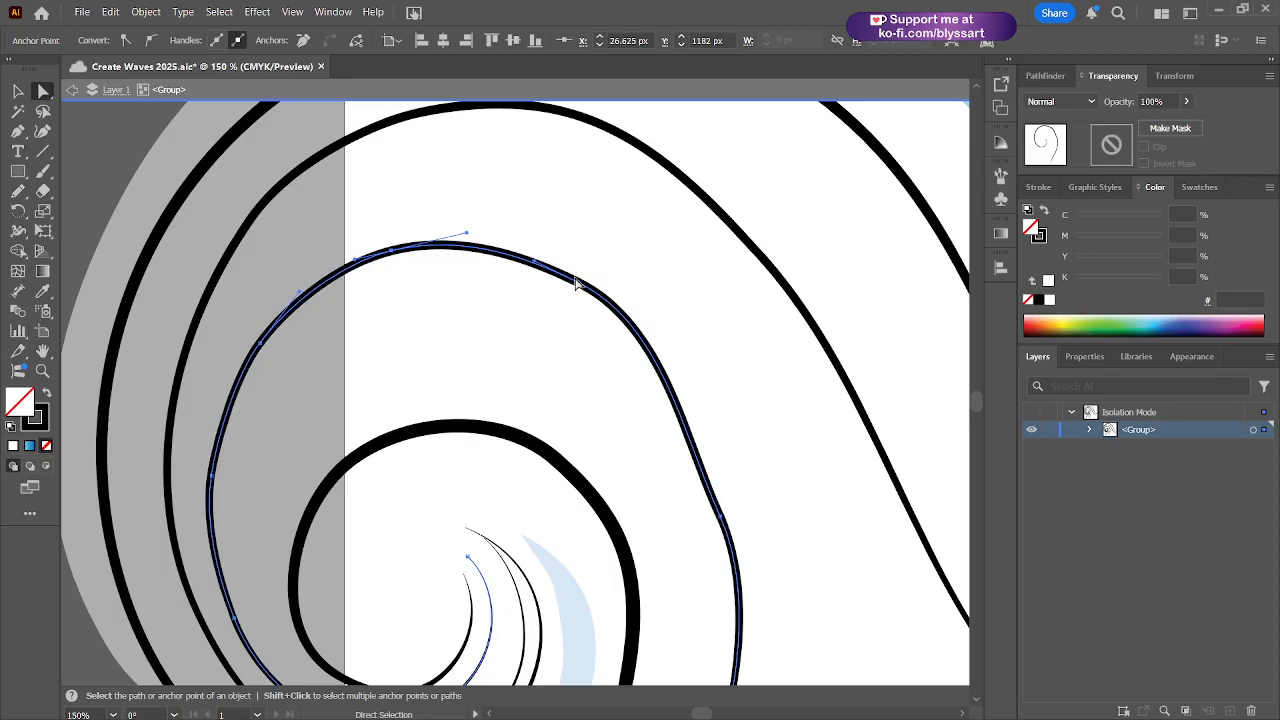
left_click_drag(577, 284, 578, 272)
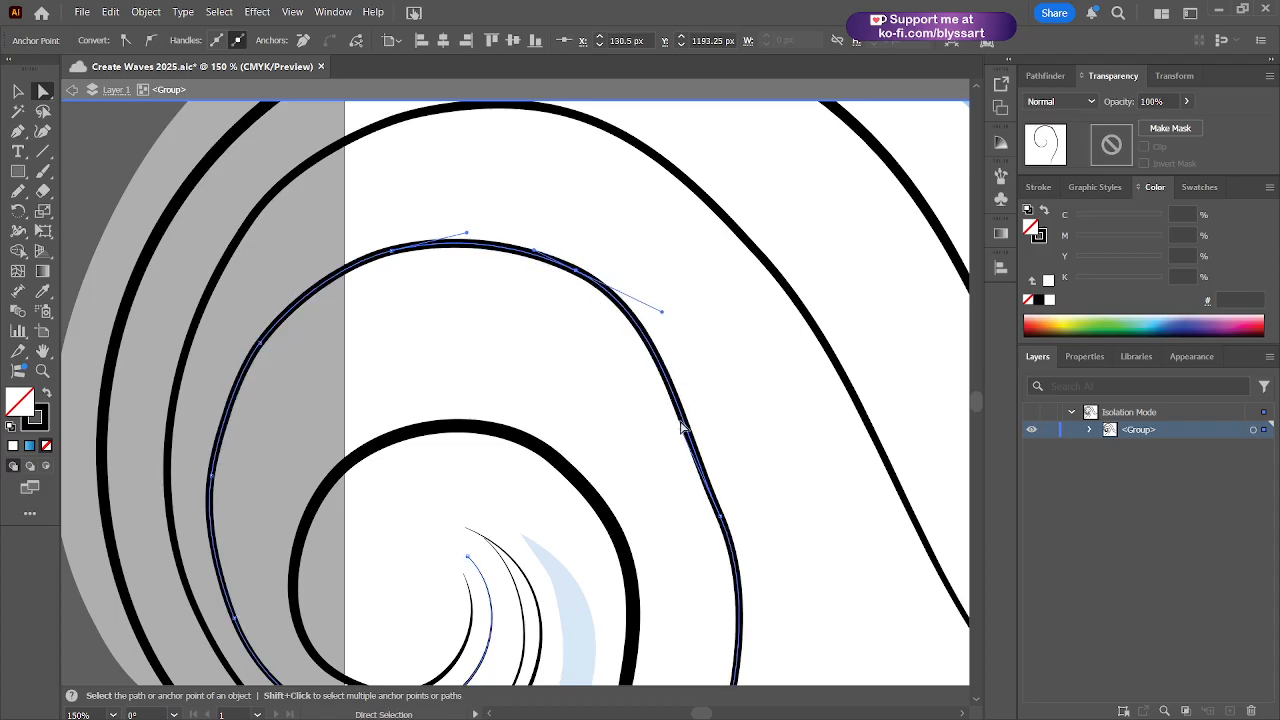
- Push the third line's right-side anchor out to about X 231.75 px, Y 1299.75 px and adjust the handles above it to round the curve
left_click(721, 517)
left_click_drag(722, 521, 757, 463)
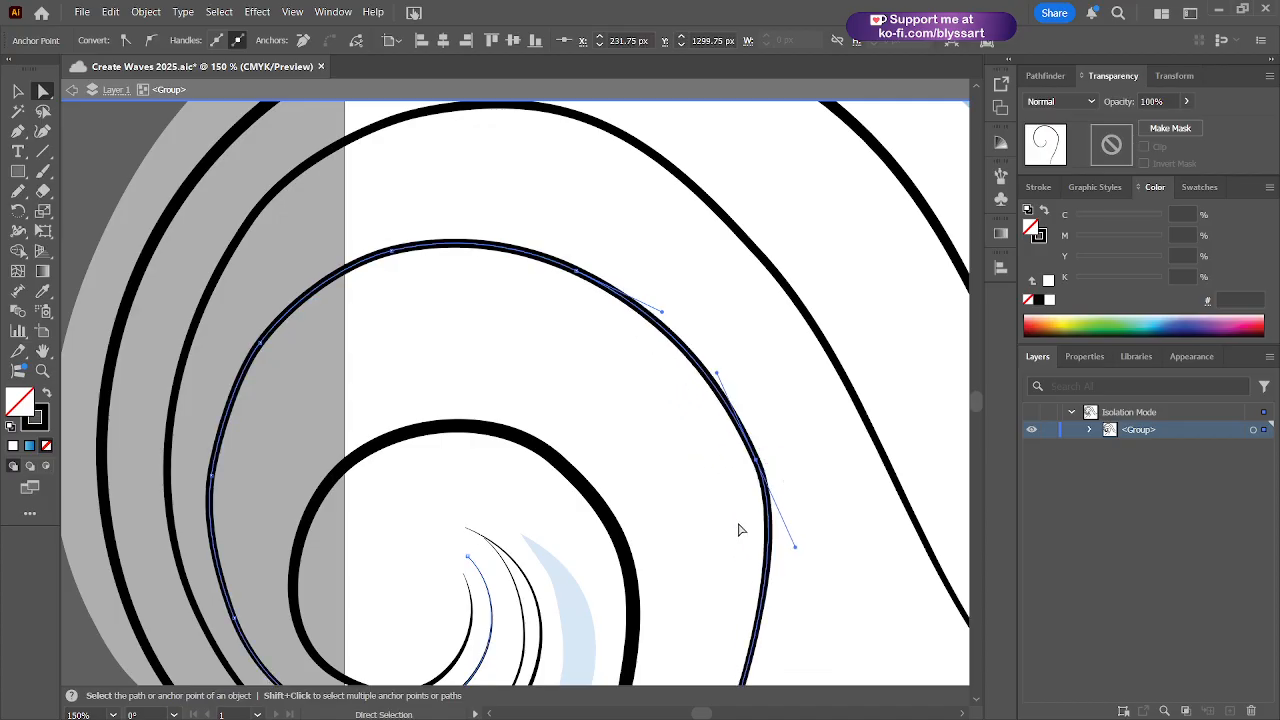
key("ctrl+minus")
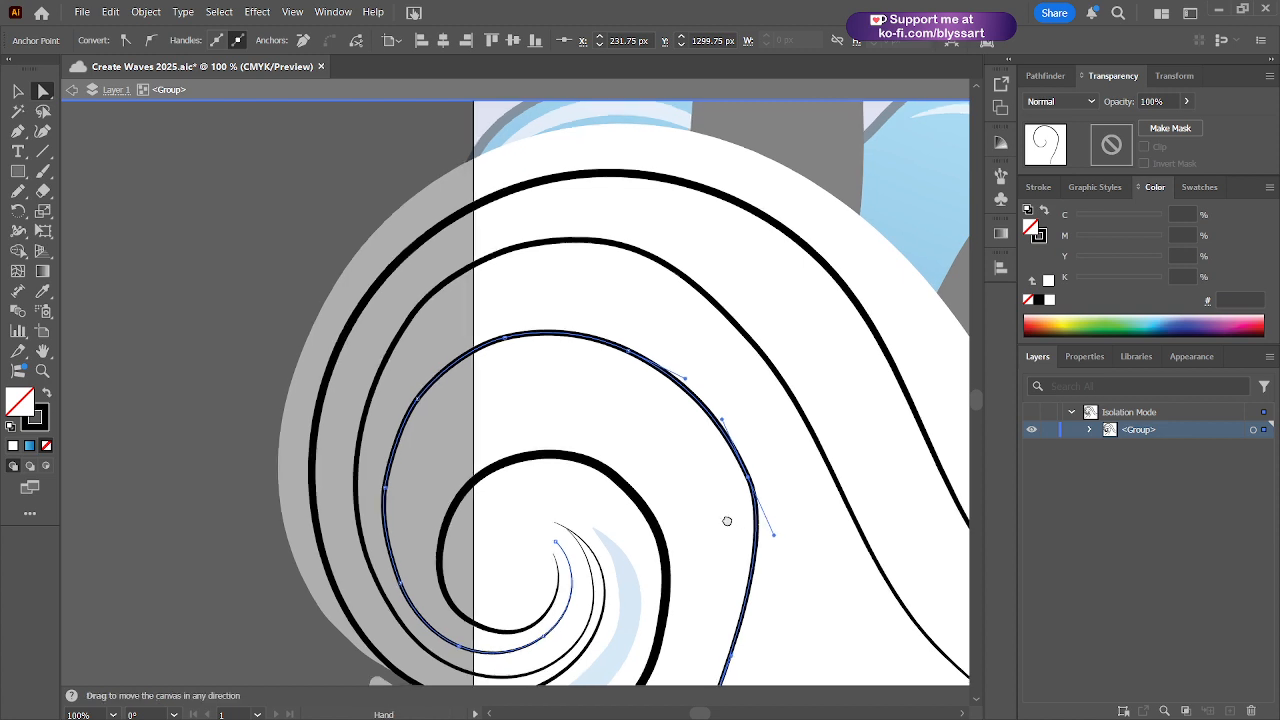
left_click_drag(727, 521, 726, 490)
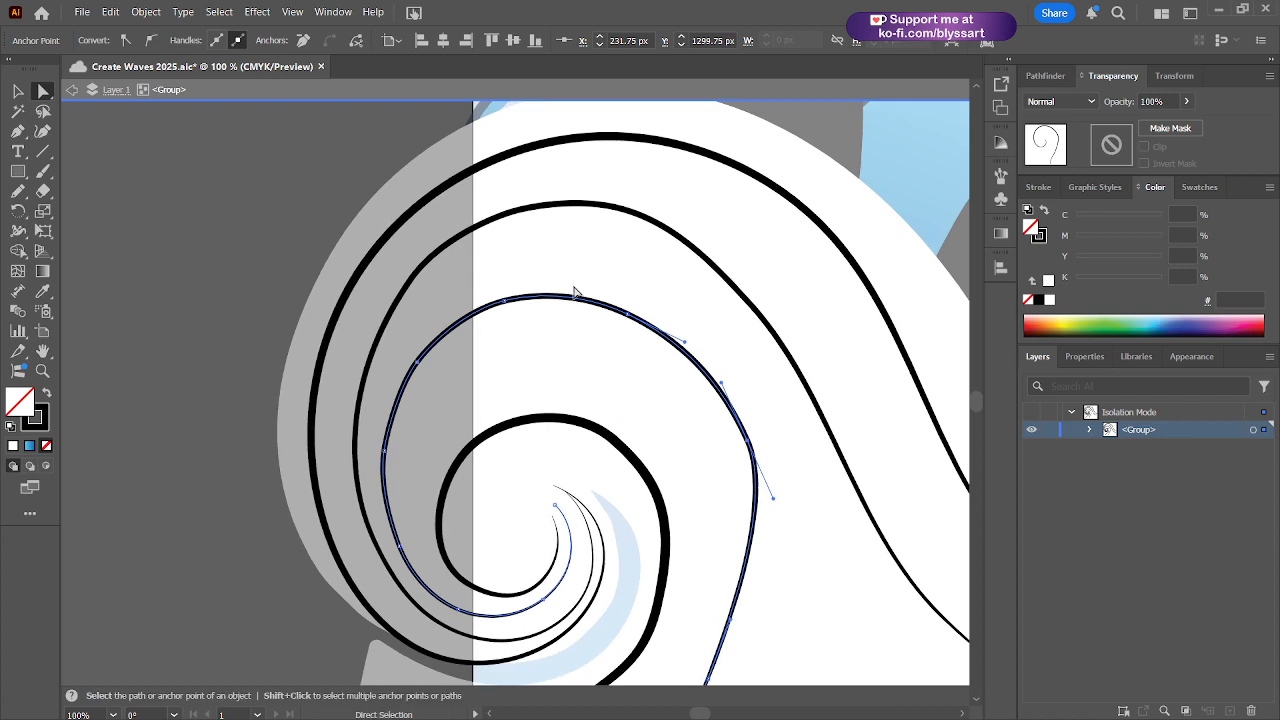
left_click(721, 382)
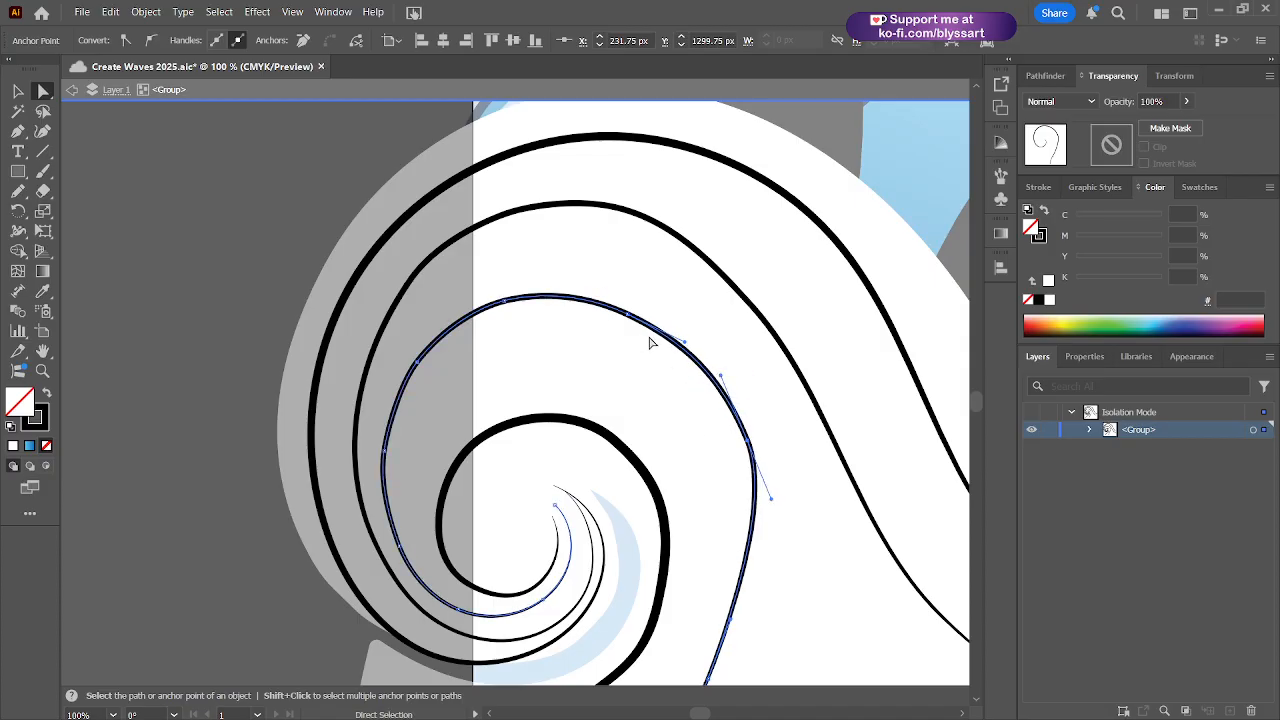
left_click(692, 349)
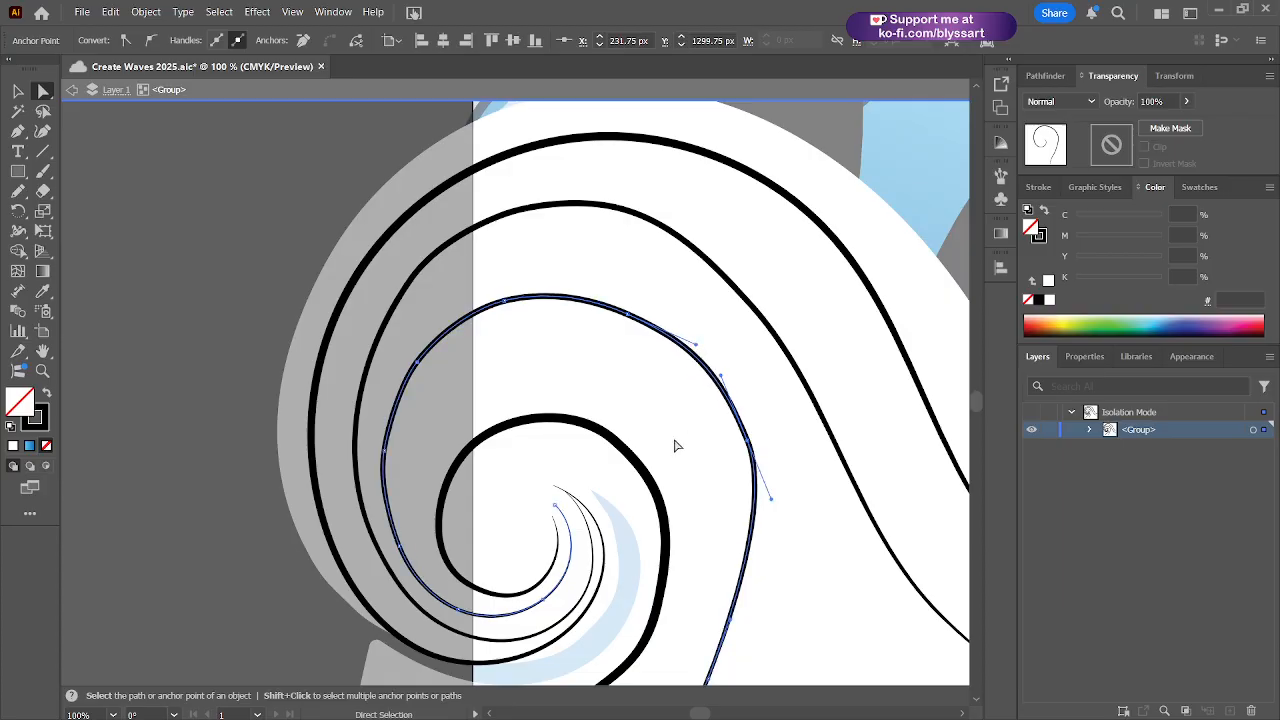
- Shift the third line's lower bend anchor outward to about X 214.3 px, Y 1508.6 px
left_click_drag(646, 429, 637, 368)
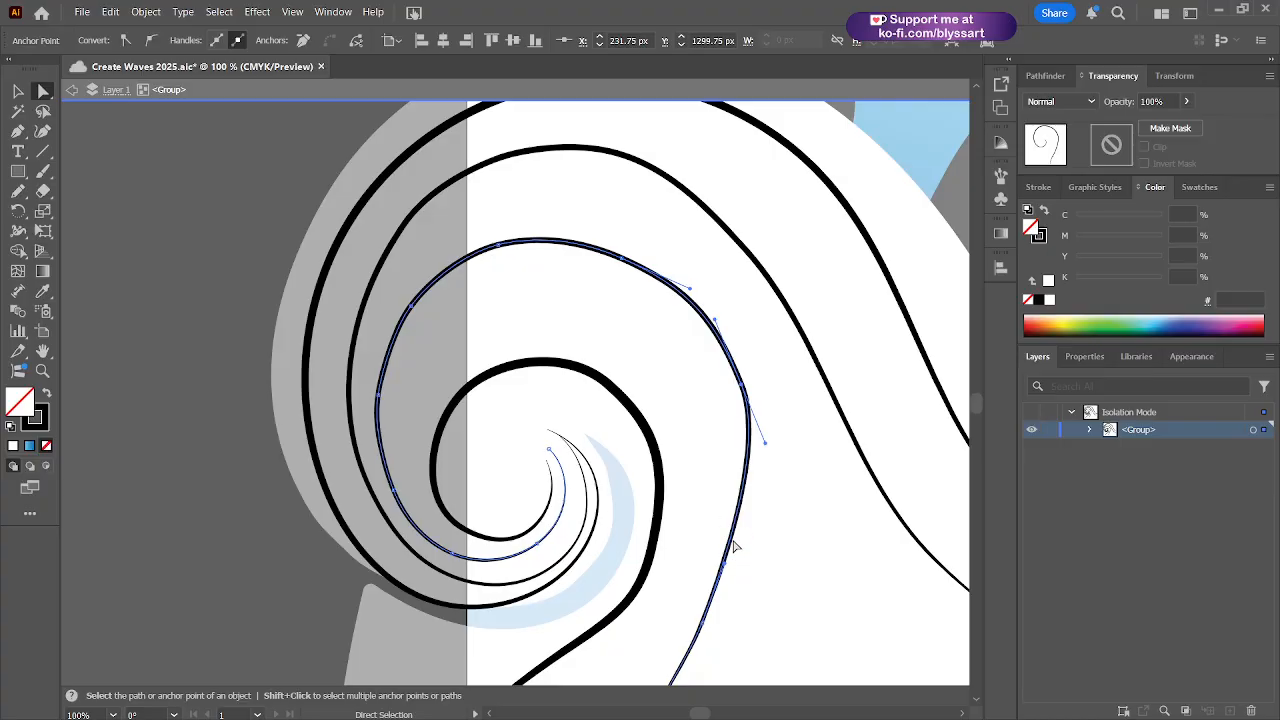
left_click_drag(737, 522, 742, 430)
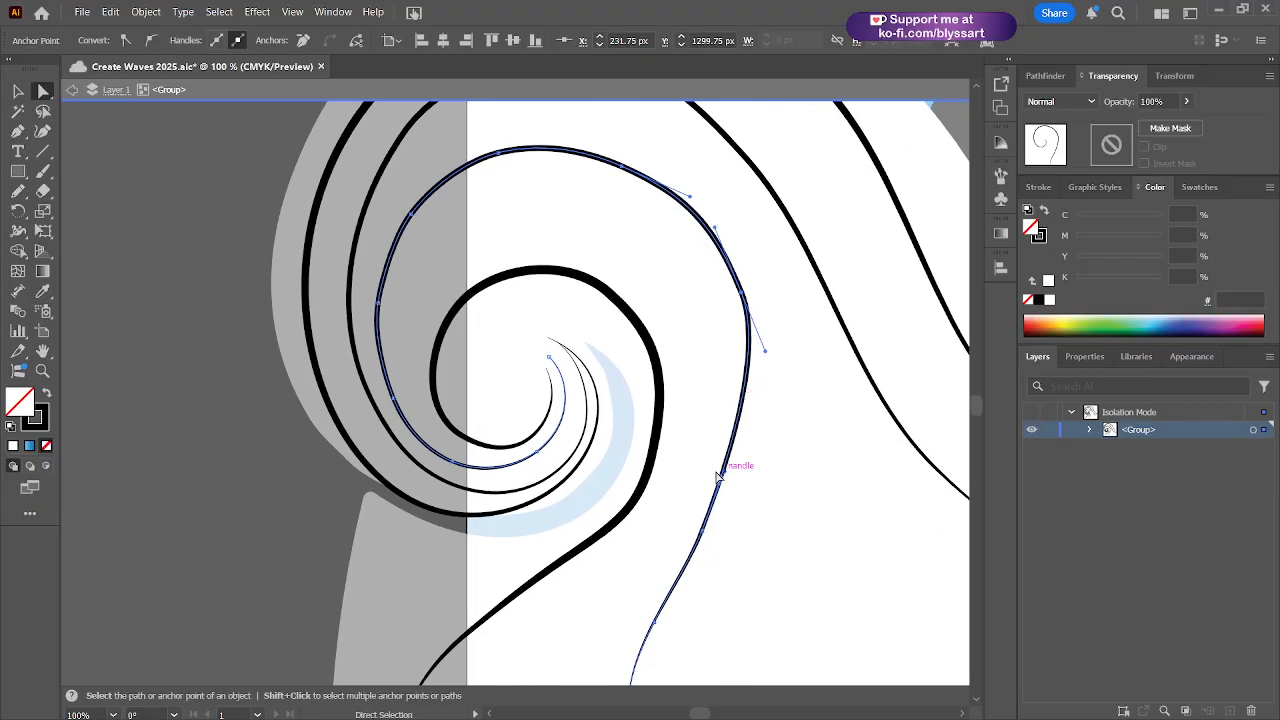
left_click_drag(698, 537, 729, 542)
key("space")
left_click_drag(744, 602, 763, 465)
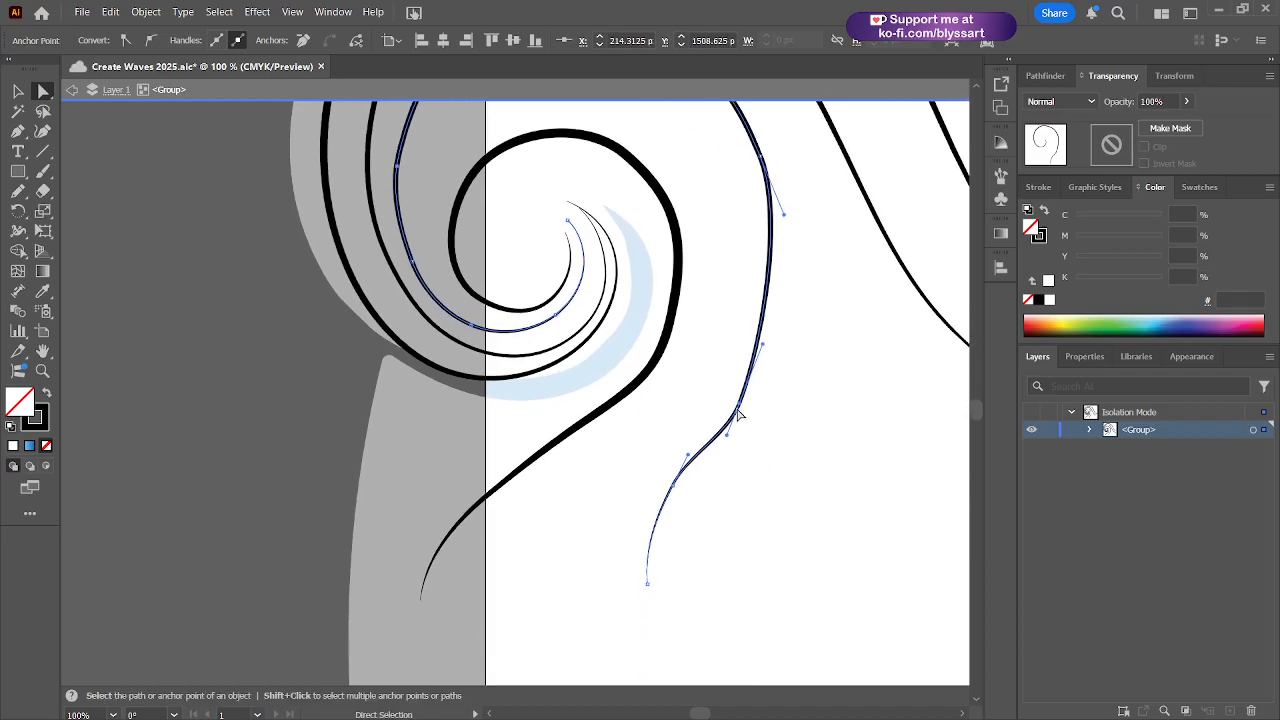
- Reshape the third line's tail with an anchor near X 157.5, Y 1583.4 px and its end near X 136.7, Y 1660.9 px, tilting the bend's handle
mouse_move(677, 492)
left_mouse_down()
mouse_move(660, 518)
mouse_move(667, 503)
left_mouse_up()
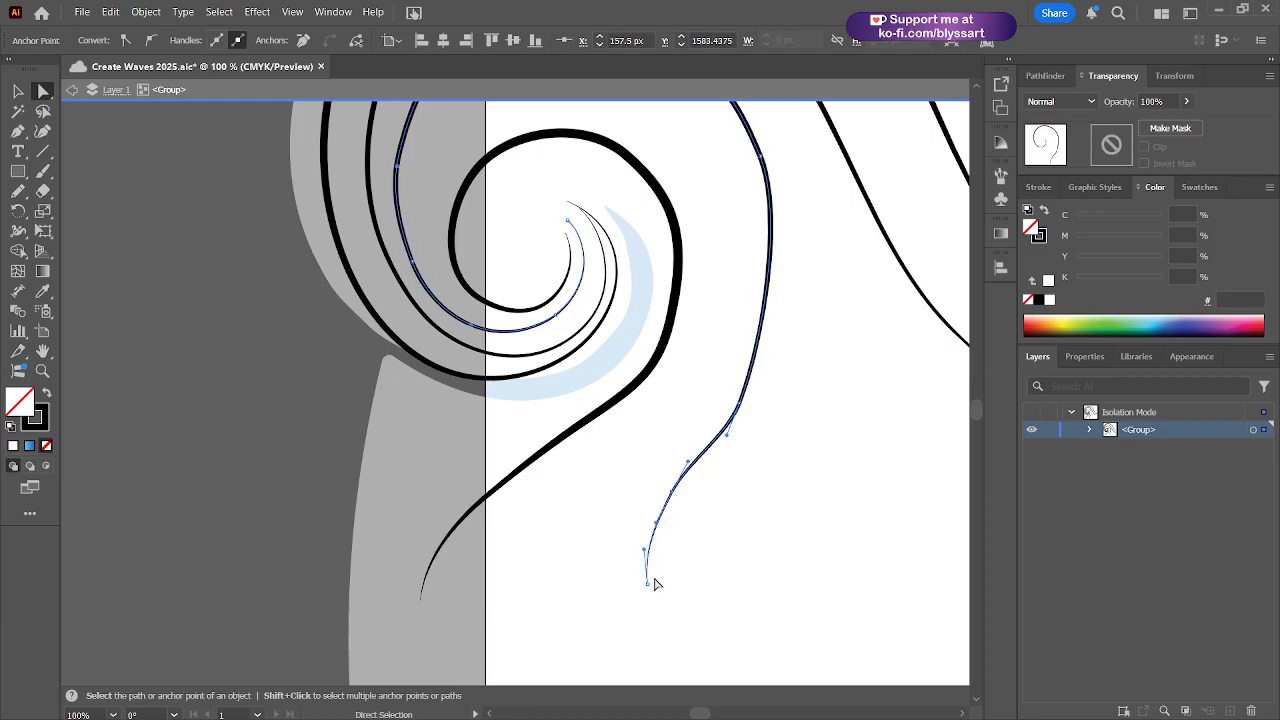
left_click_drag(647, 583, 646, 605)
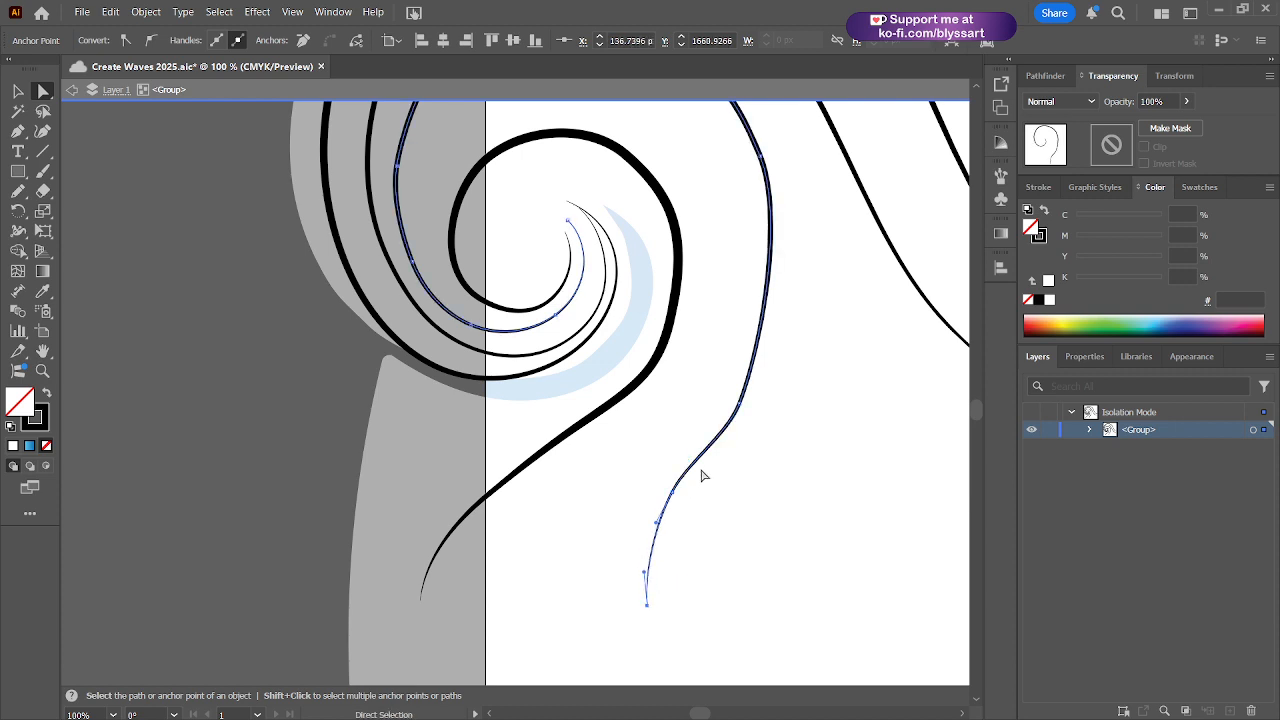
left_click(739, 404)
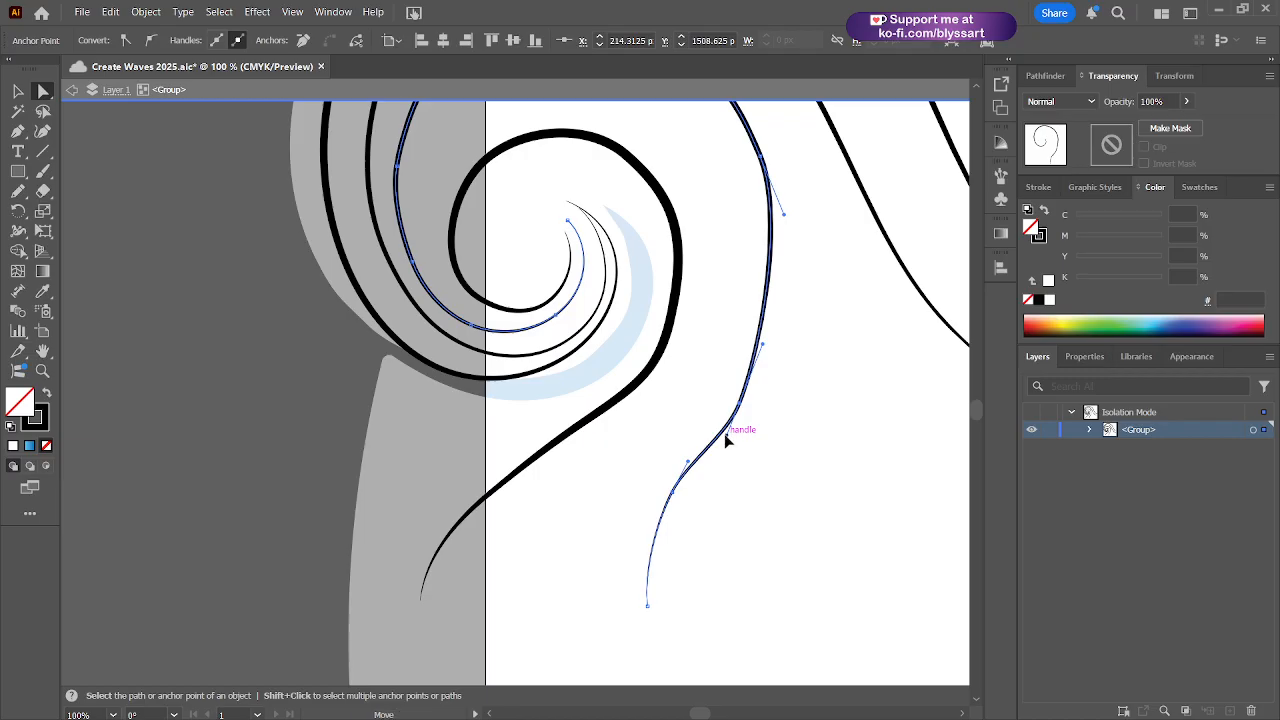
left_click_drag(727, 440, 713, 450)
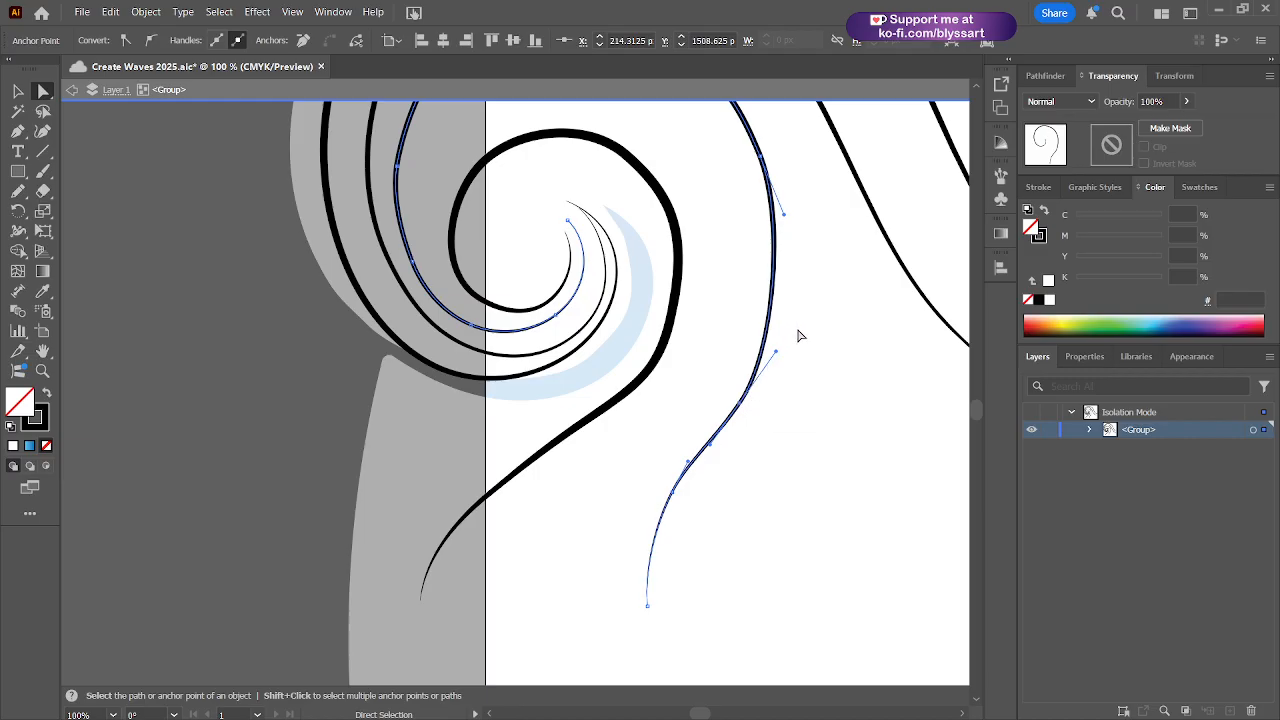
- Widen the third line's right side, placing its anchor near X 243 px, Y 1296 px and reshaping the adjoining handles into a fuller bulge
scroll(810, 315, "up", 3)
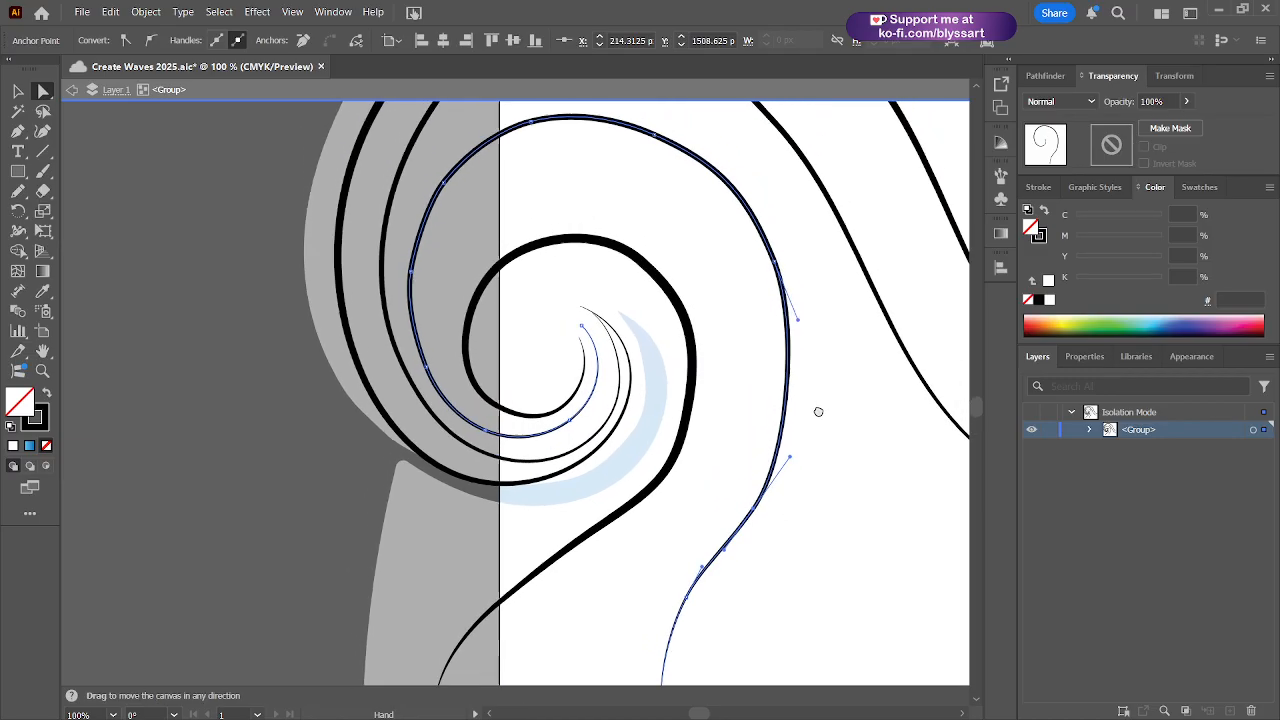
left_click_drag(775, 264, 788, 279)
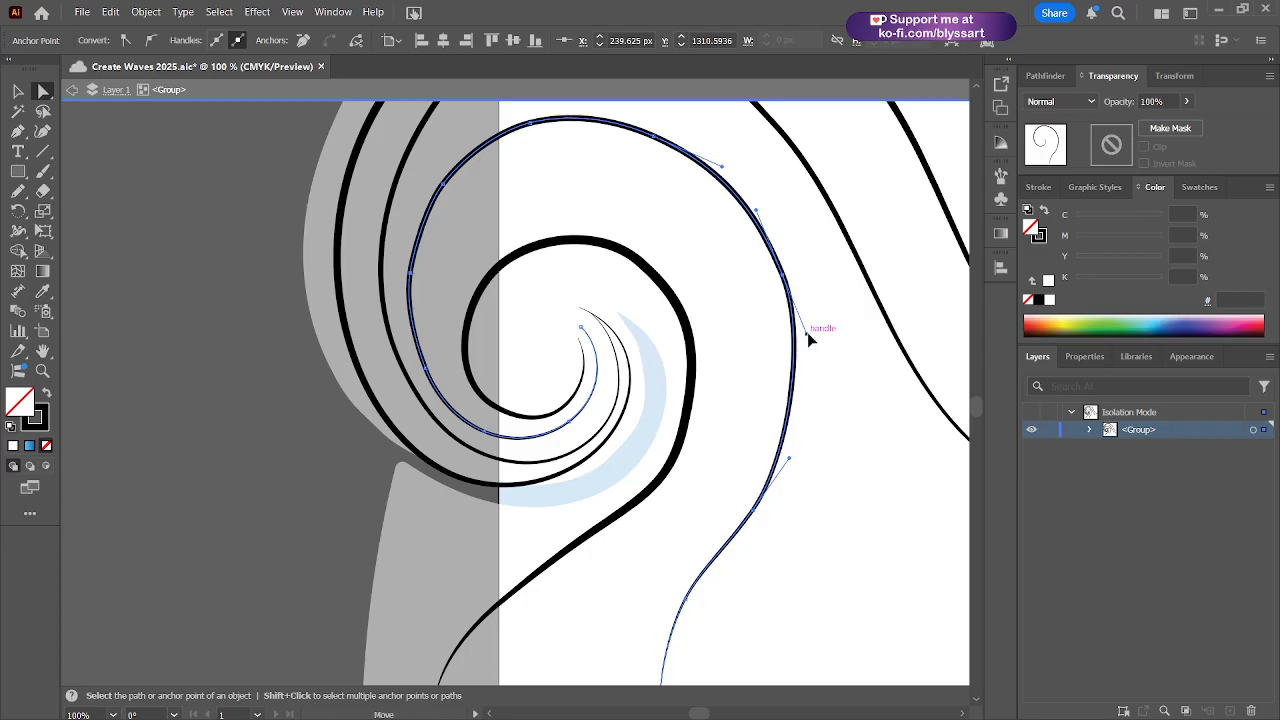
left_click_drag(807, 332, 827, 355)
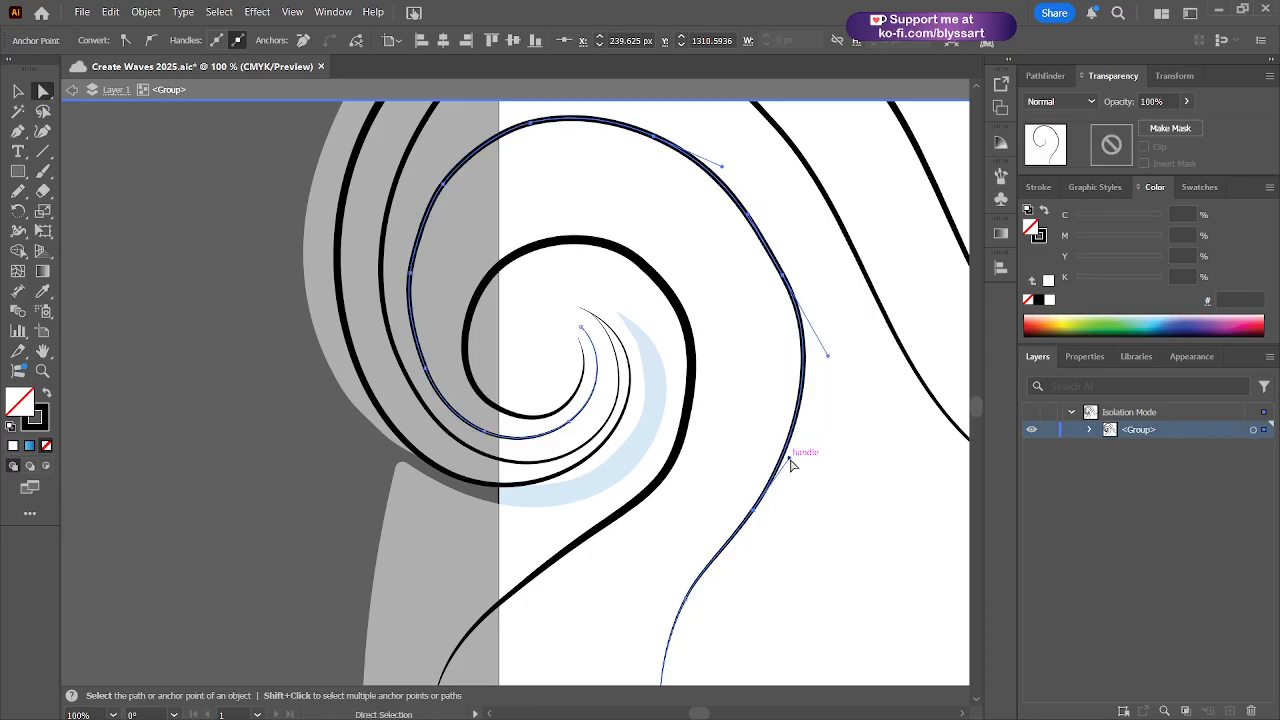
left_click_drag(790, 460, 796, 441)
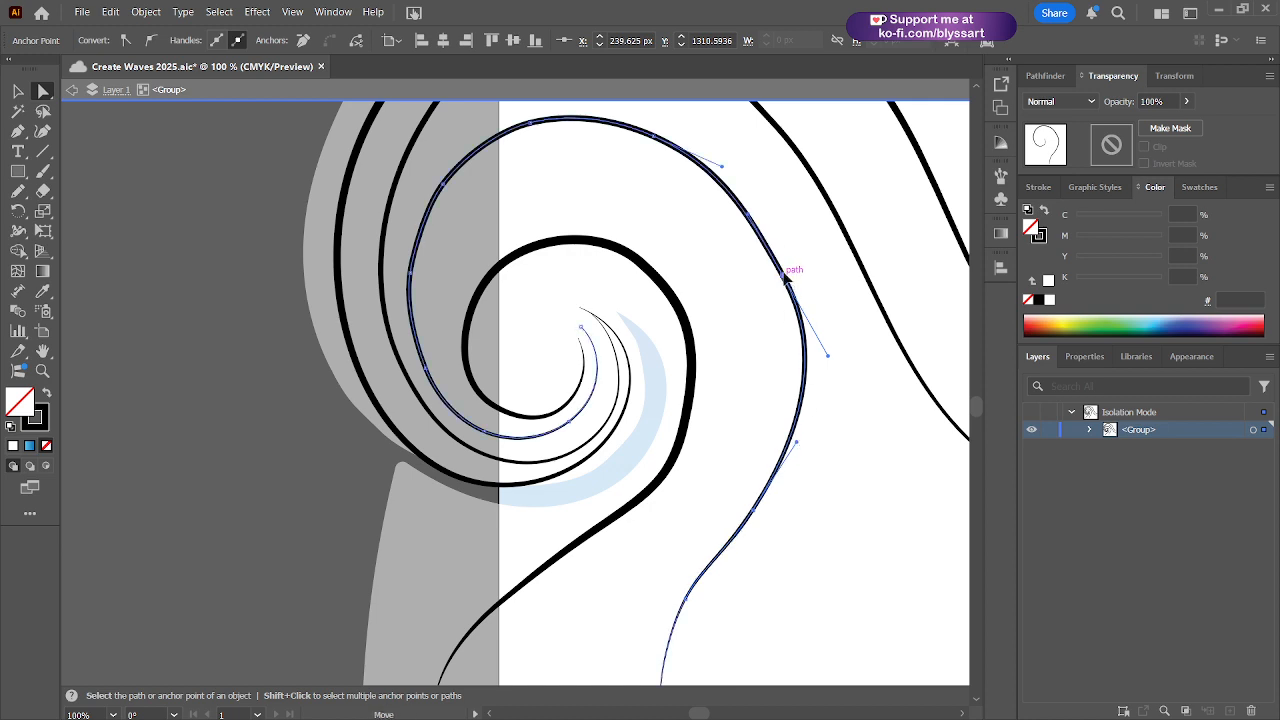
left_click_drag(784, 276, 790, 258)
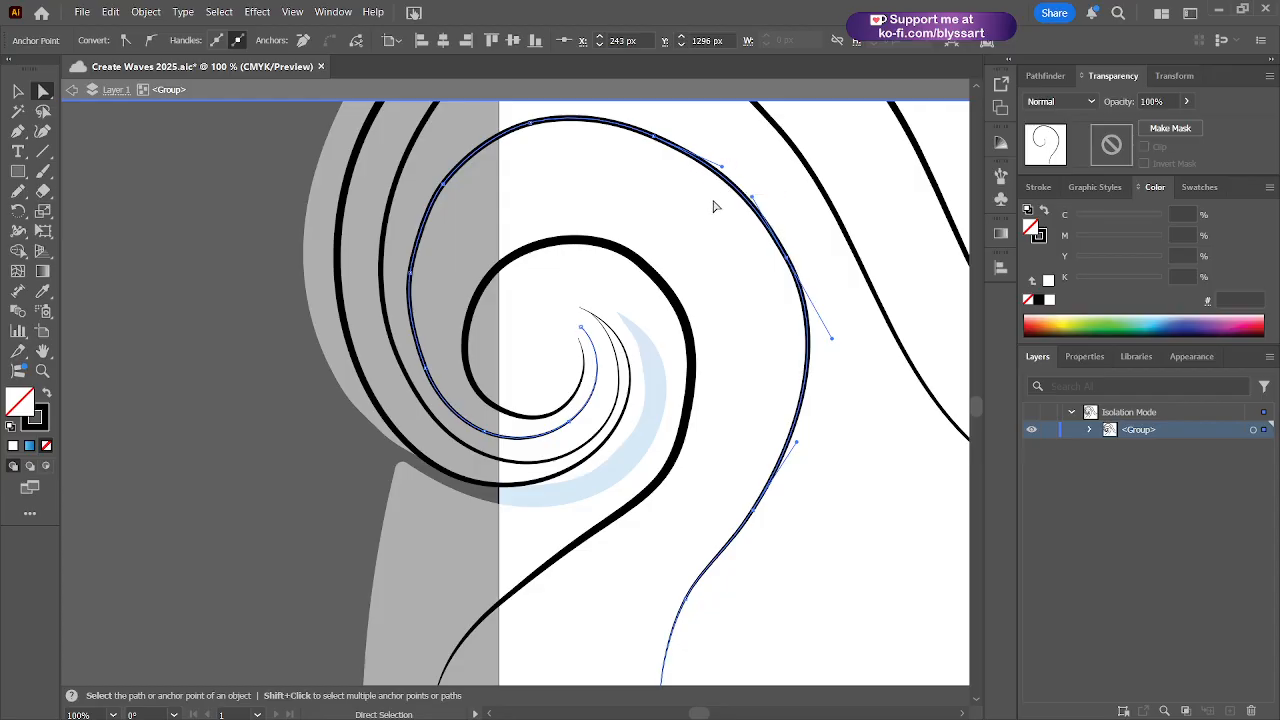
- Raise the third line's crest, placing its upper-right anchor near X 135 px, Y 1177.9 px and upper-left anchor near X 28.7 px, Y 1175.6 px
left_click_drag(713, 229, 723, 335)
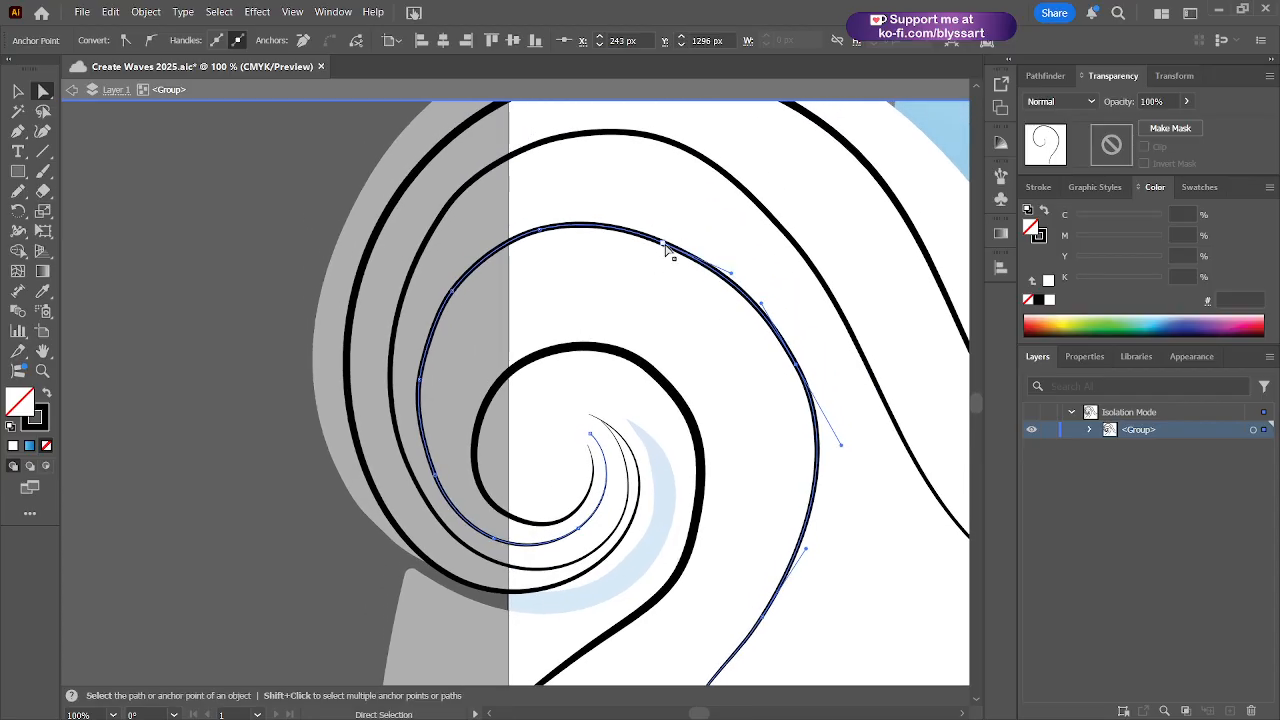
left_click_drag(665, 242, 670, 232)
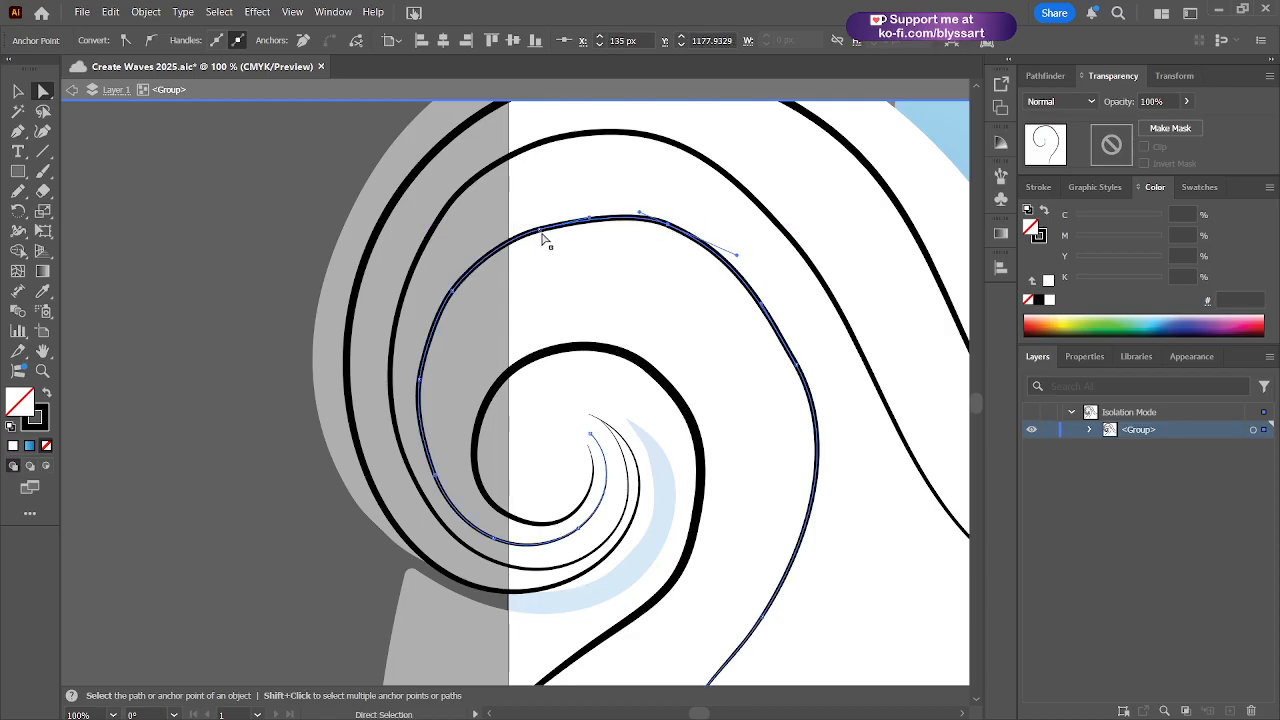
left_click_drag(541, 234, 543, 228)
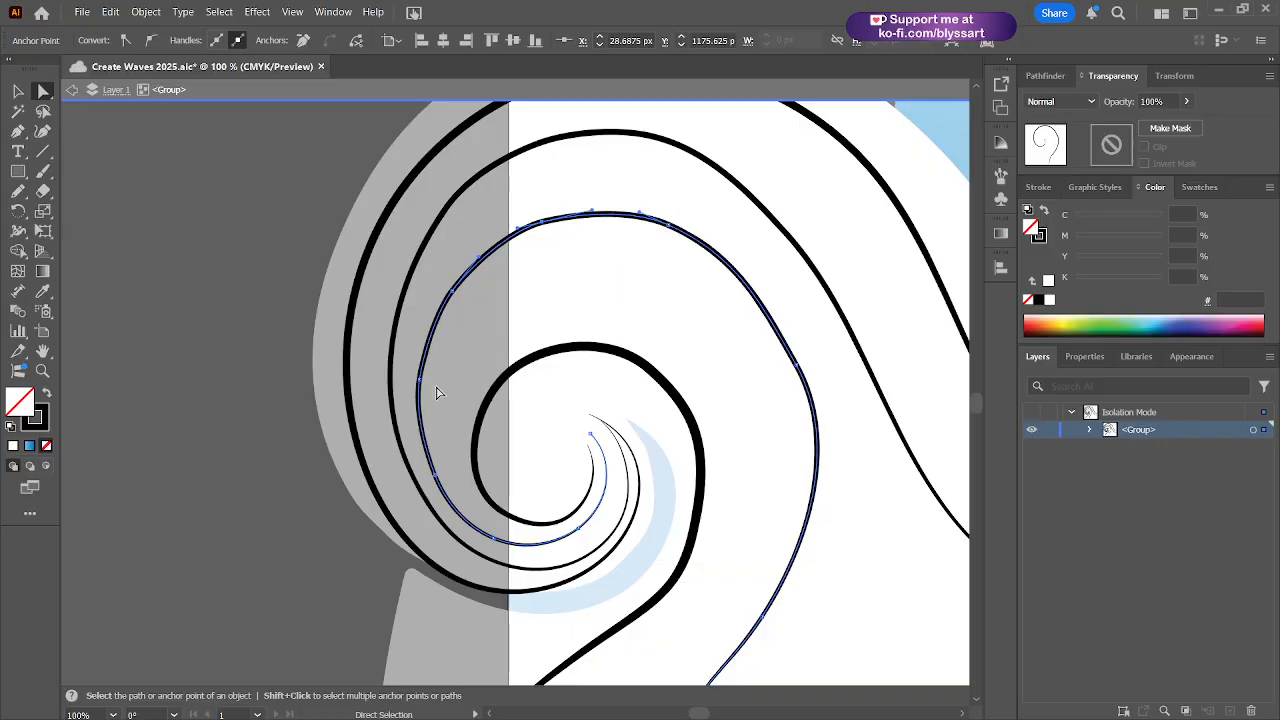
- Move the second line's inner tip slightly left to about X 73.7 px, Y 1346.1 px
left_click(603, 424)
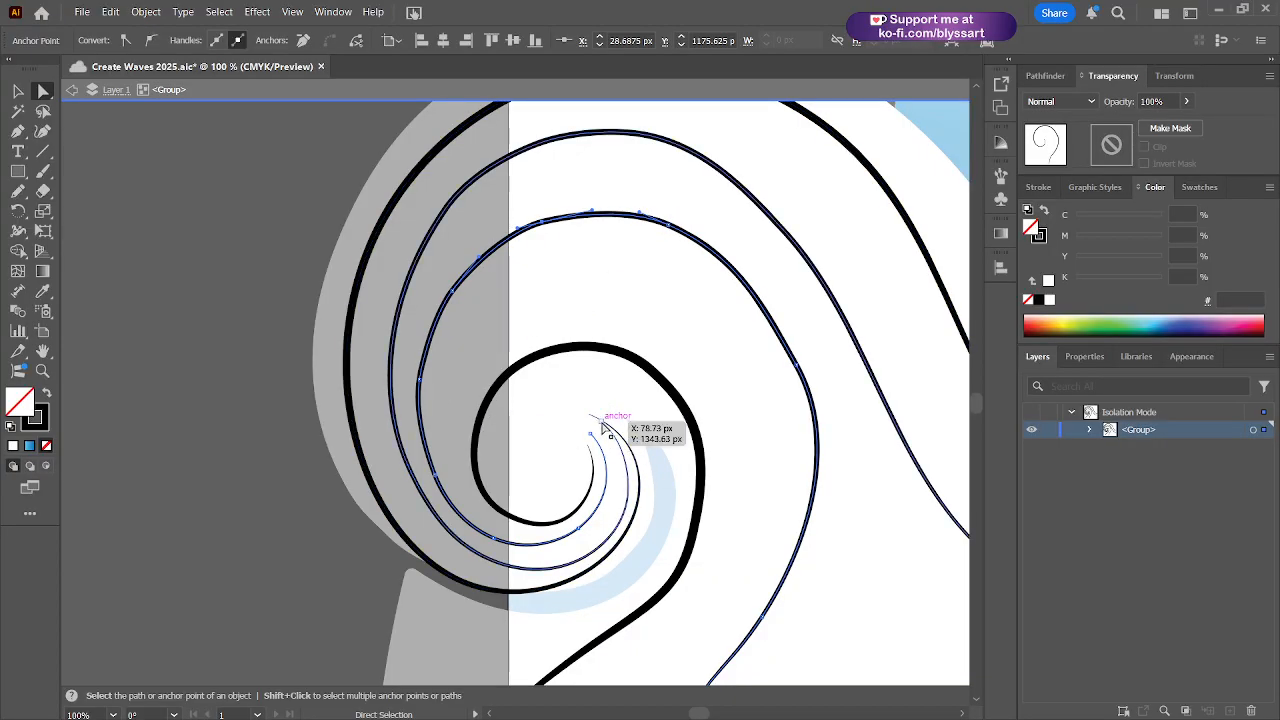
left_click_drag(603, 424, 596, 426)
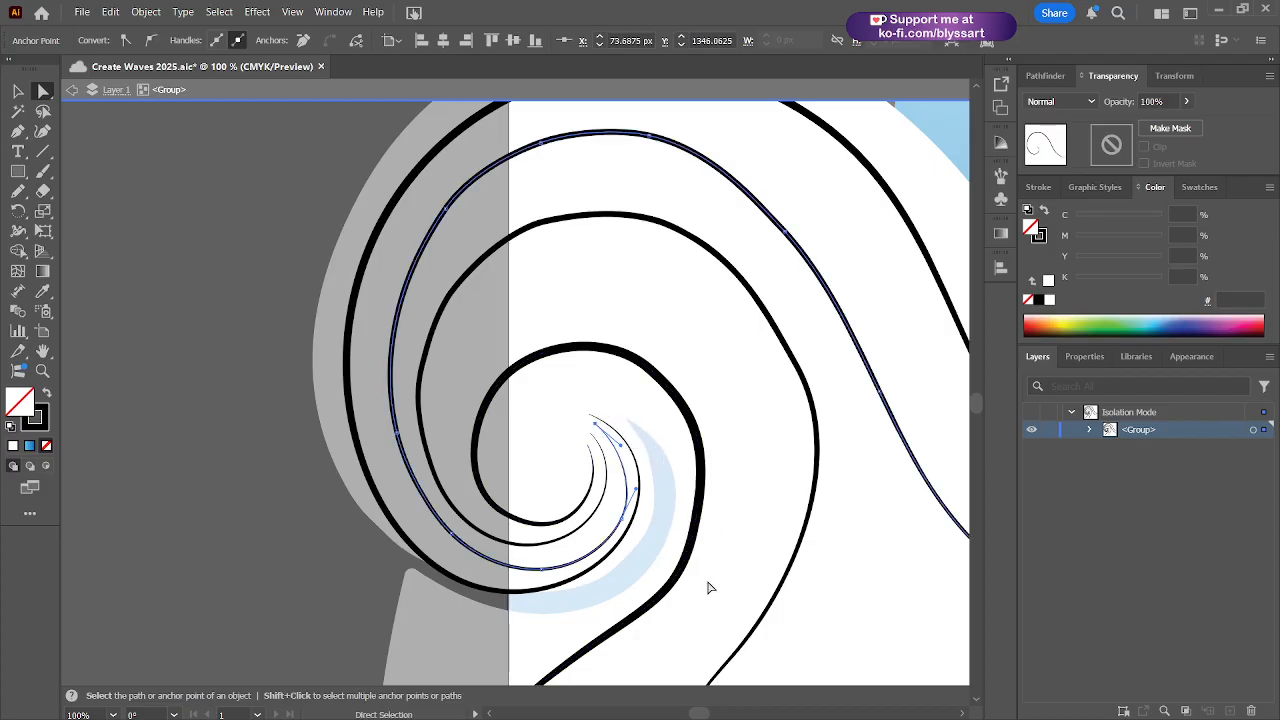
- Widen the innermost line's right side, placing its upper-right anchor near X 129.9 px, Y 1296 px and right-side anchor near X 172.3 px, Y 1430.4 px
key("space")
left_click_drag(708, 583, 715, 533)
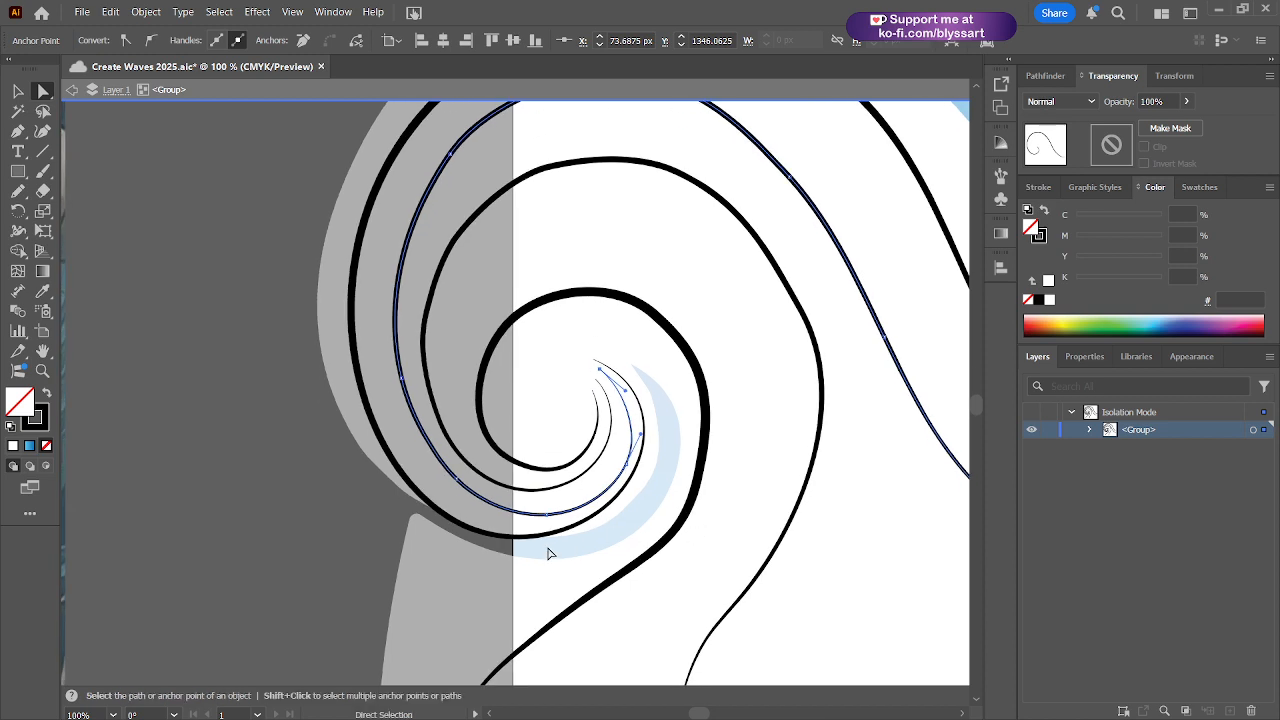
key("space")
left_click_drag(549, 557, 545, 527)
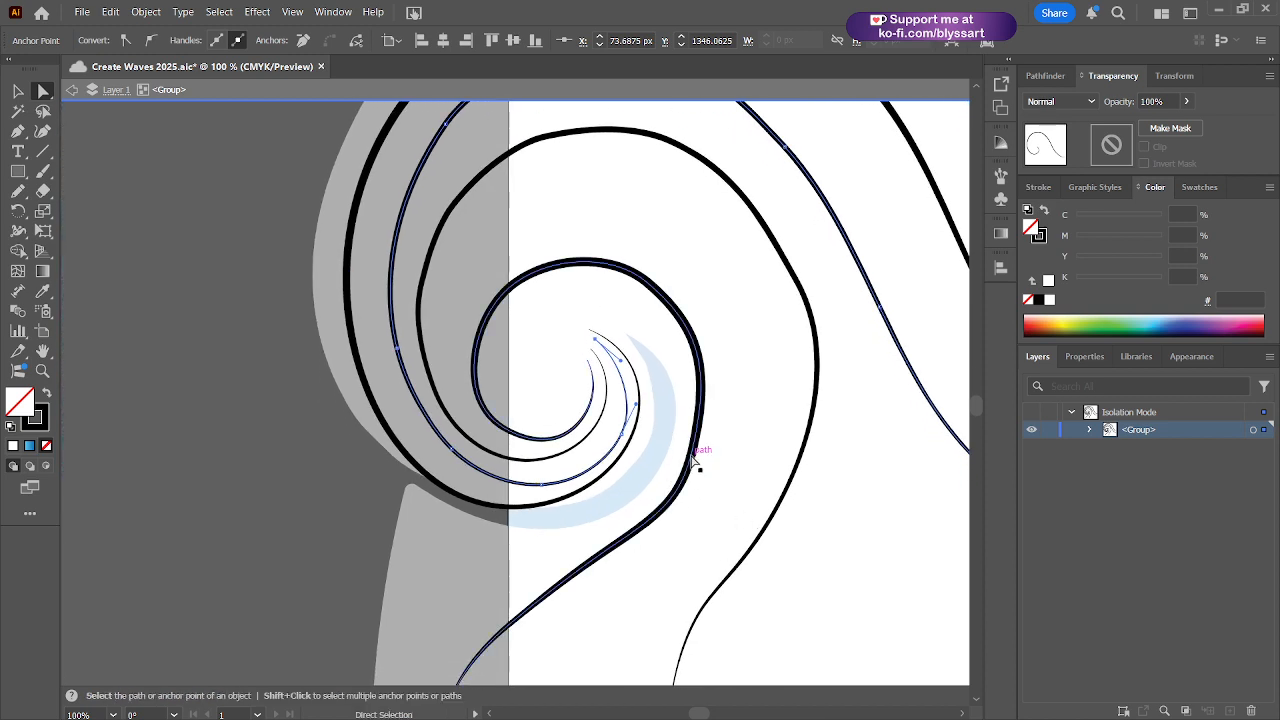
key("space")
left_click_drag(686, 551, 710, 450)
left_click(715, 401)
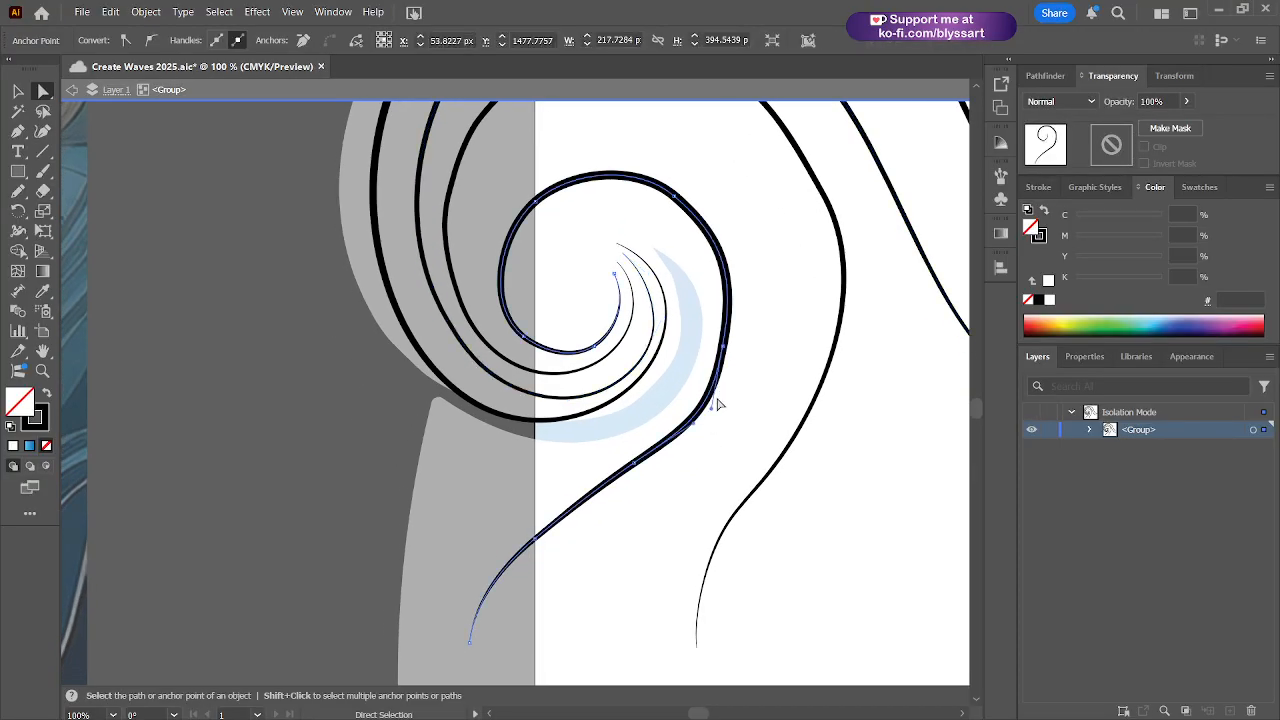
left_click_drag(710, 407, 707, 408)
left_click_drag(727, 350, 733, 355)
left_click(677, 195)
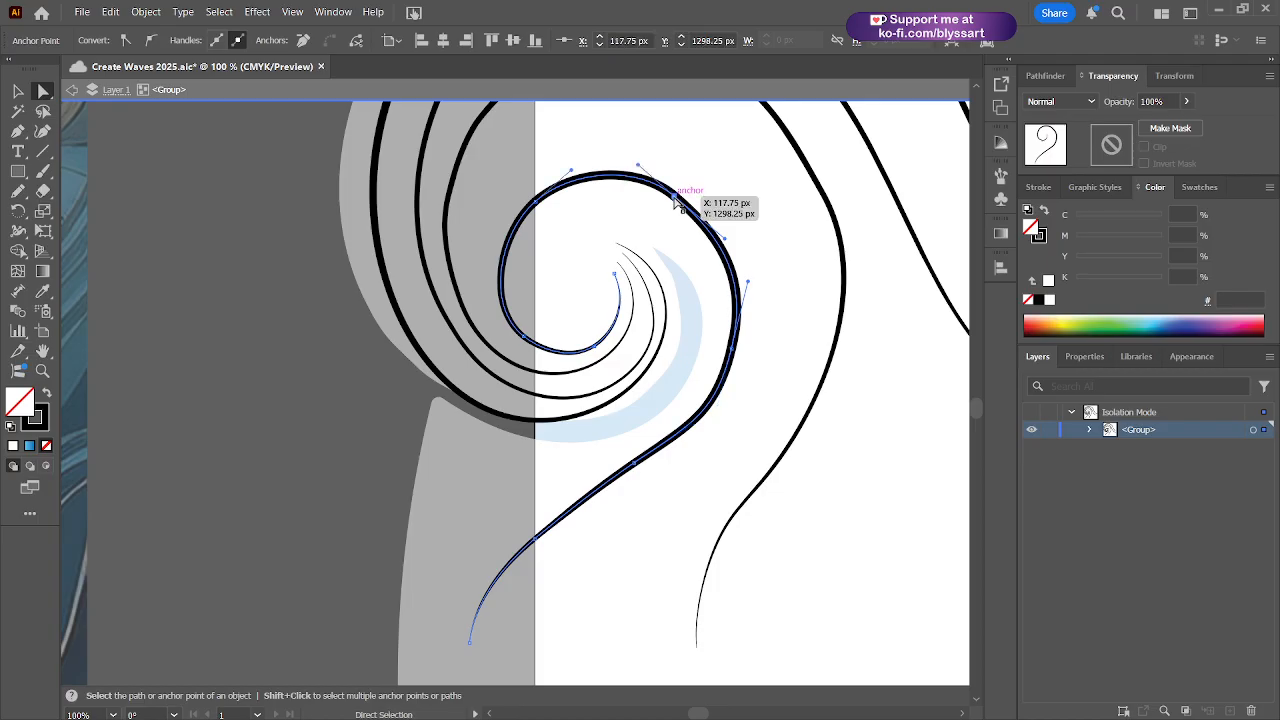
left_click_drag(680, 200, 690, 198)
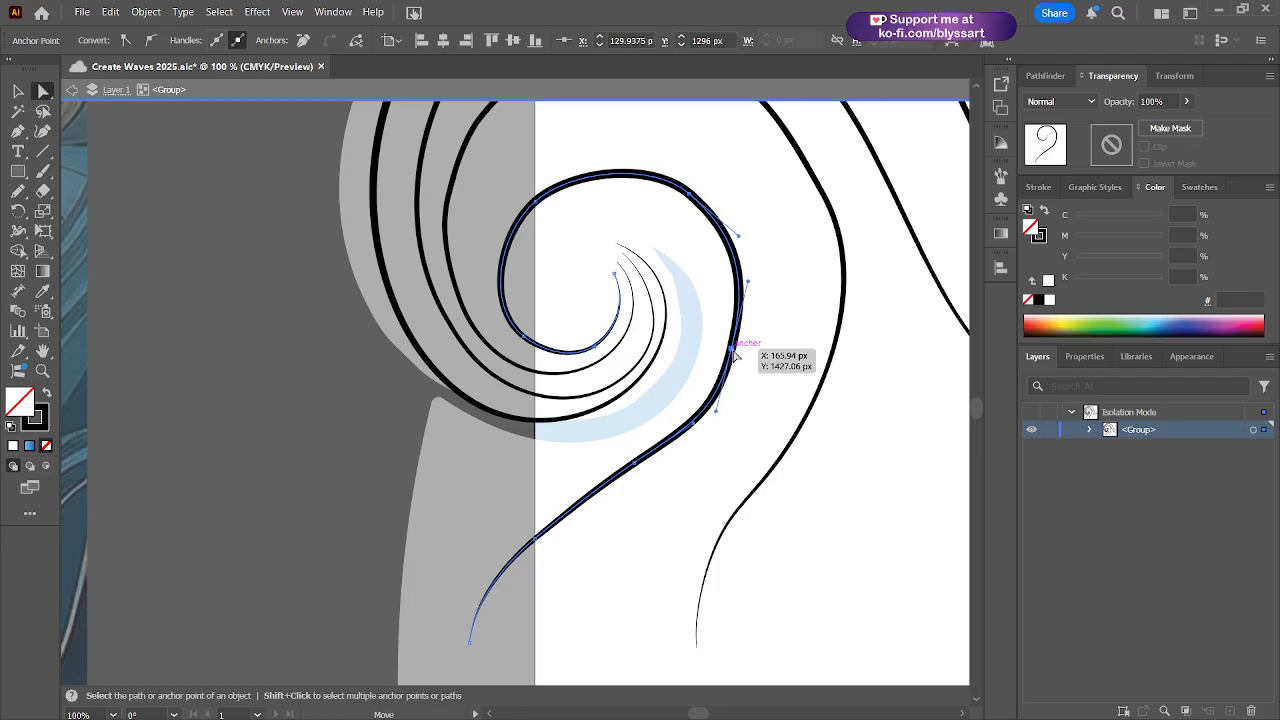
left_click_drag(733, 355, 739, 358)
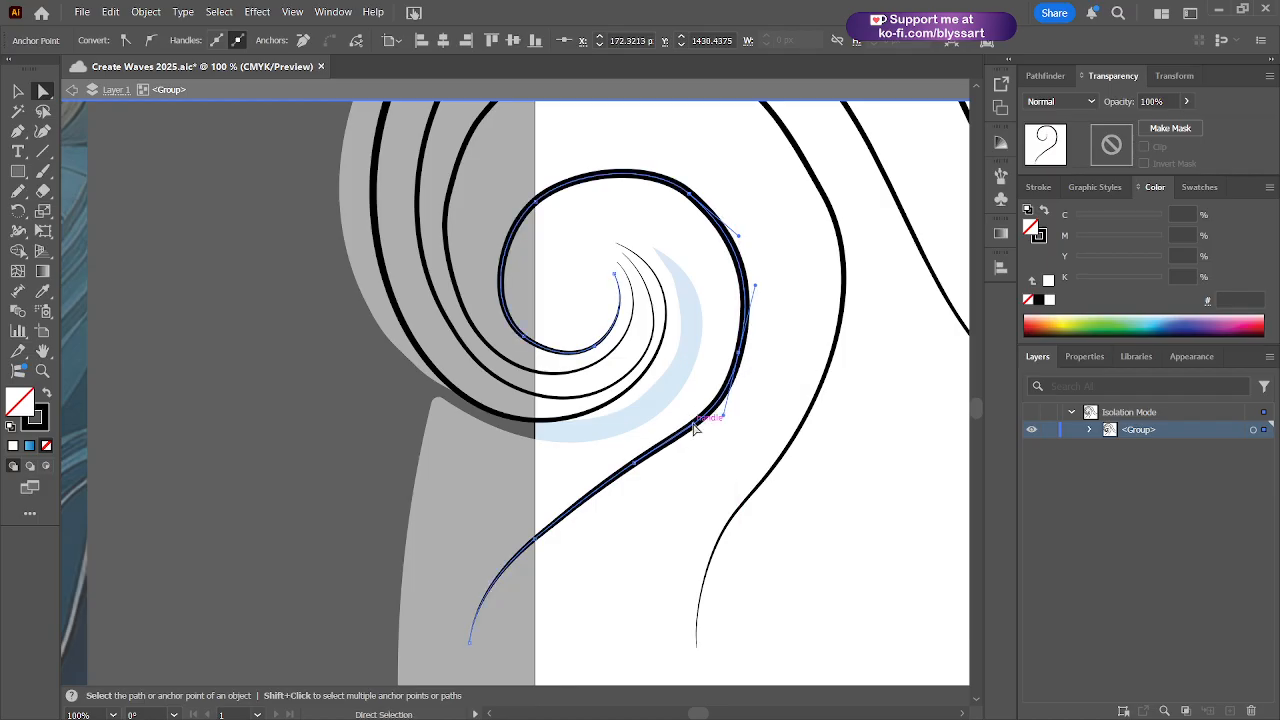
- Smooth the innermost line's lower bend by adjusting its handle and moving the tail anchor to about X -16.9 px, Y 1578.4 px
left_click_drag(697, 427, 680, 446)
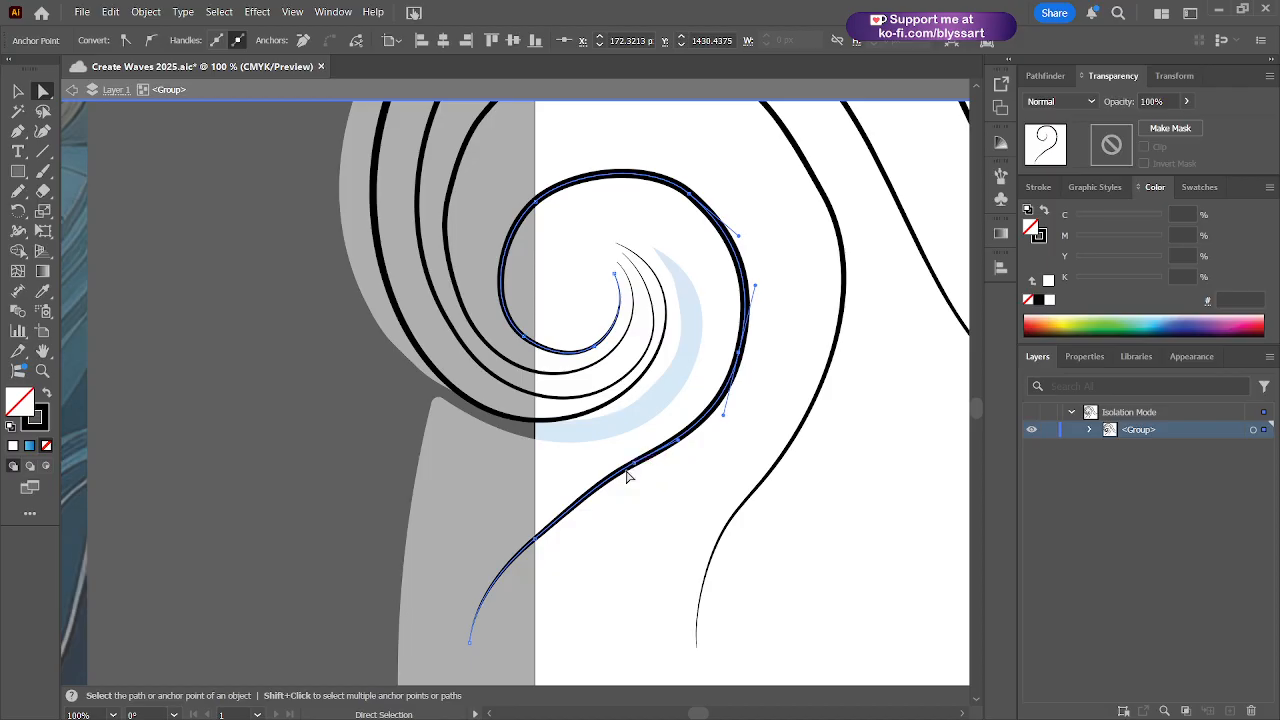
left_click_drag(536, 540, 516, 535)
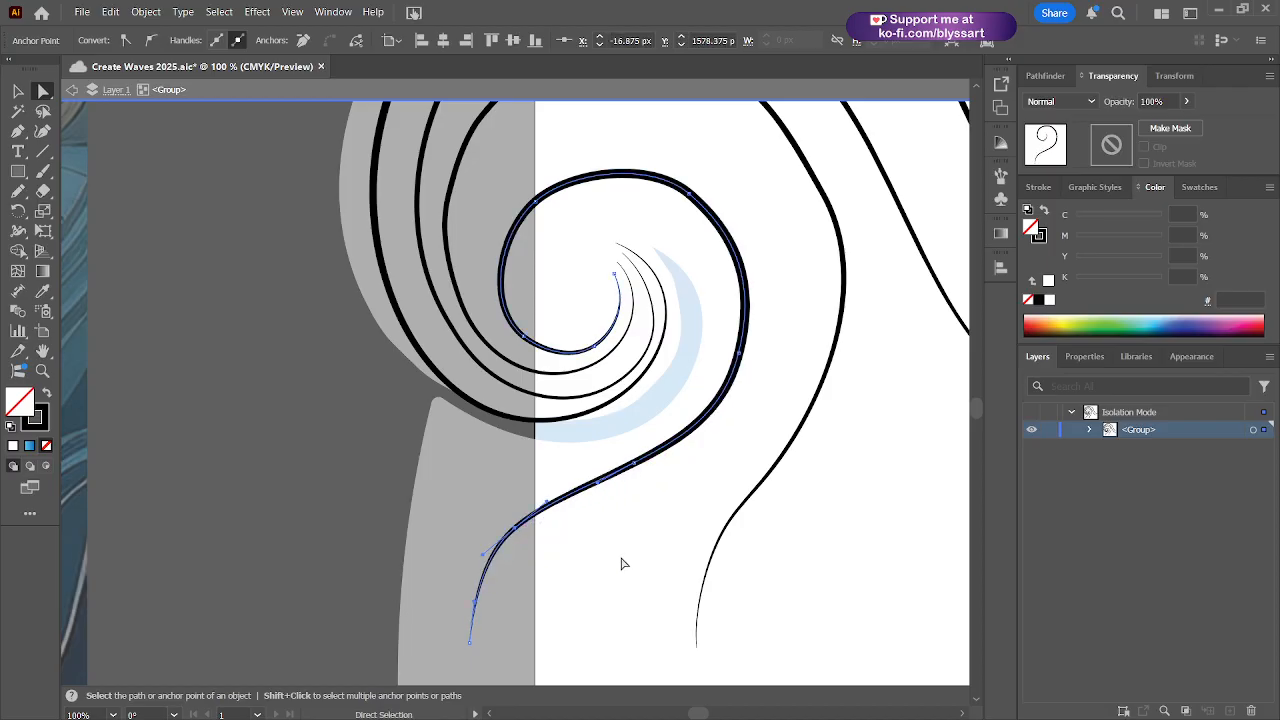
left_click_drag(621, 569, 483, 523)
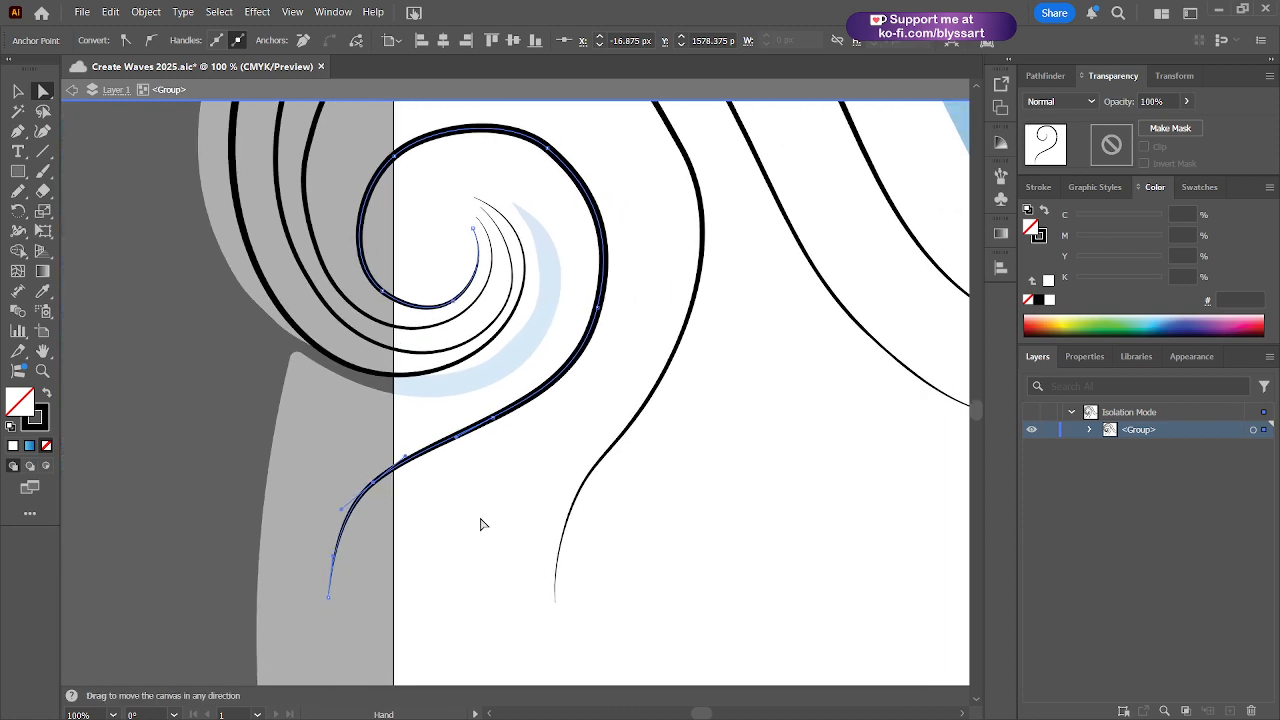
scroll(670, 599, "right", 5)
scroll(657, 534, "up", 4)
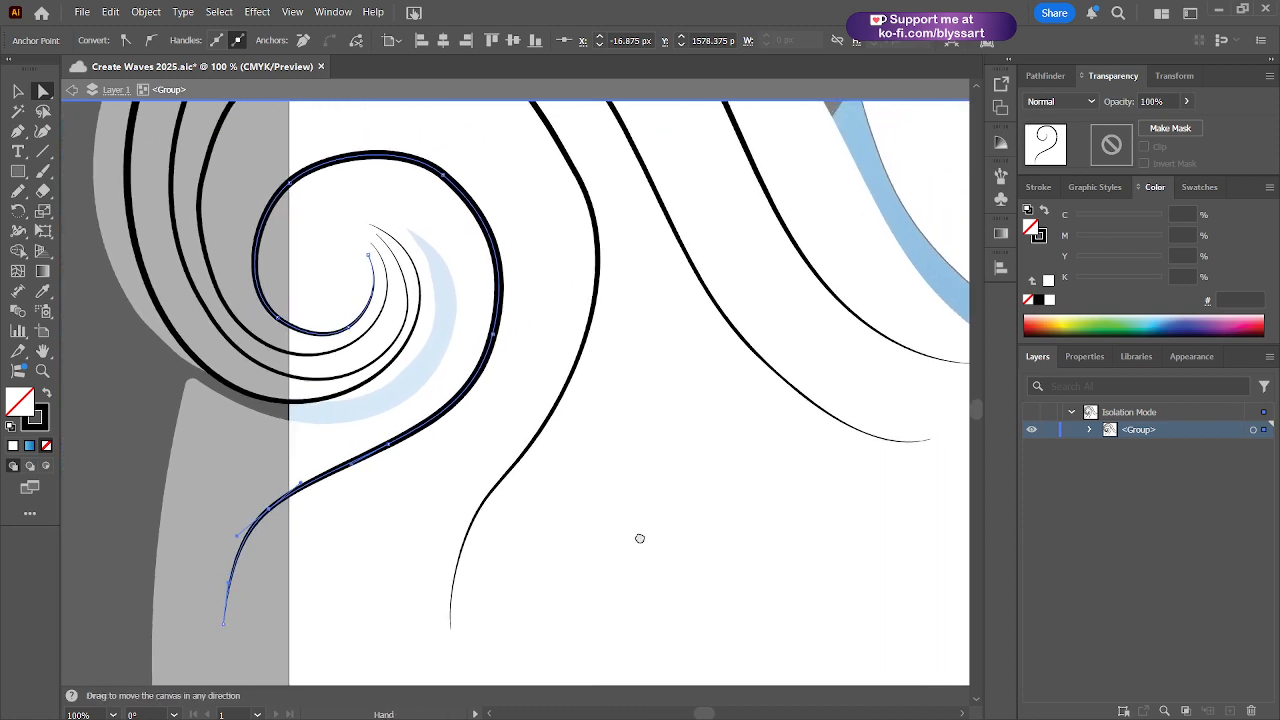
- Deselect the innermost spiral line and leave the line group's isolation mode
left_click_drag(598, 529, 671, 574)
scroll(677, 557, "down", 1)
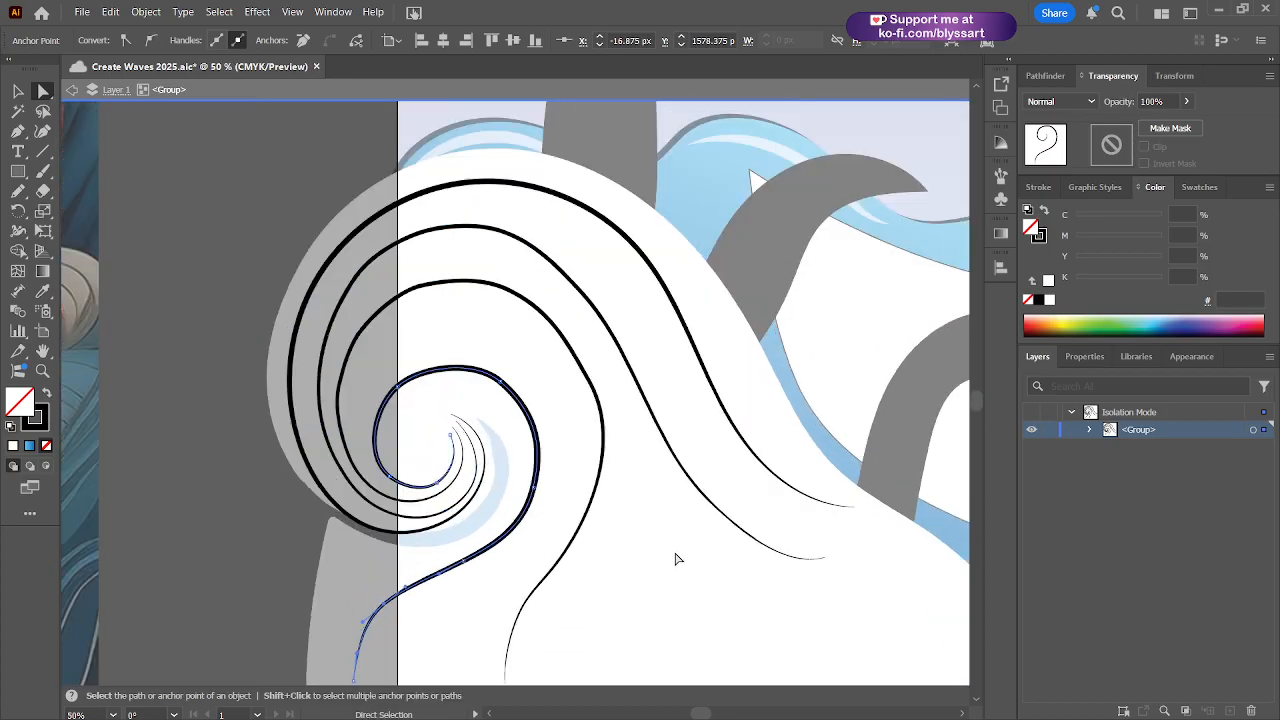
scroll(695, 586, "down", 1)
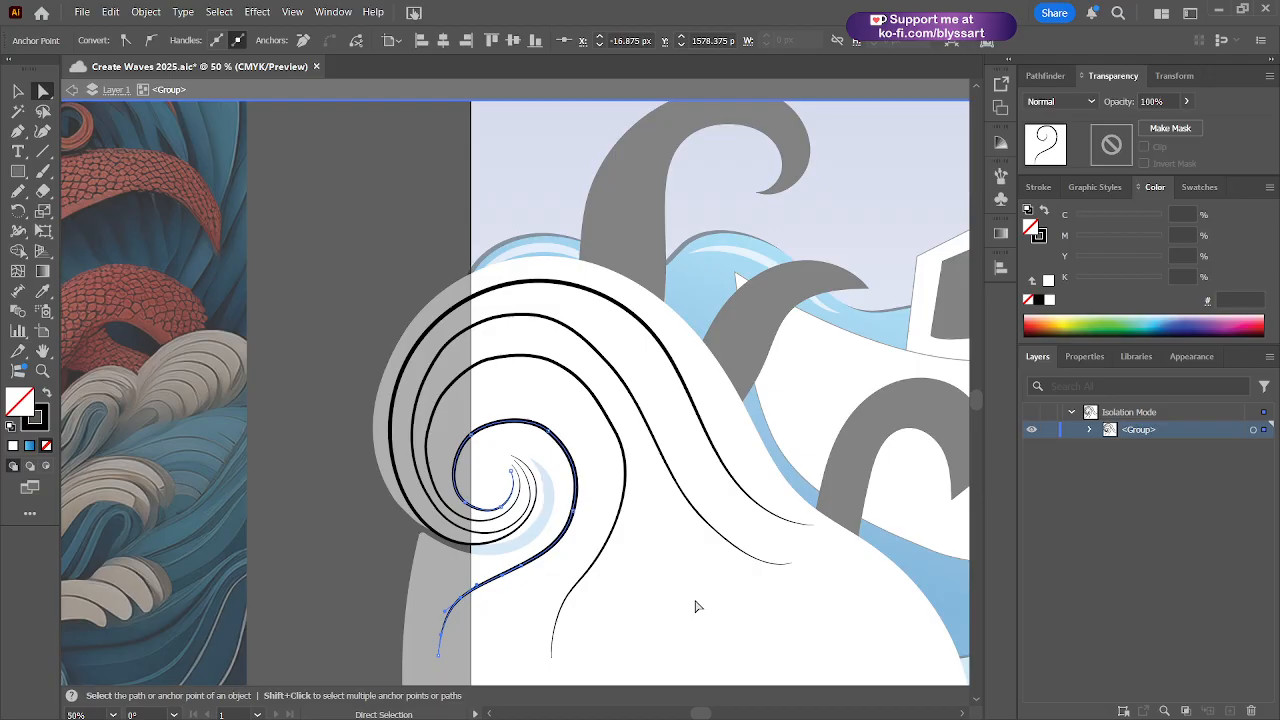
left_click_drag(677, 589, 629, 451)
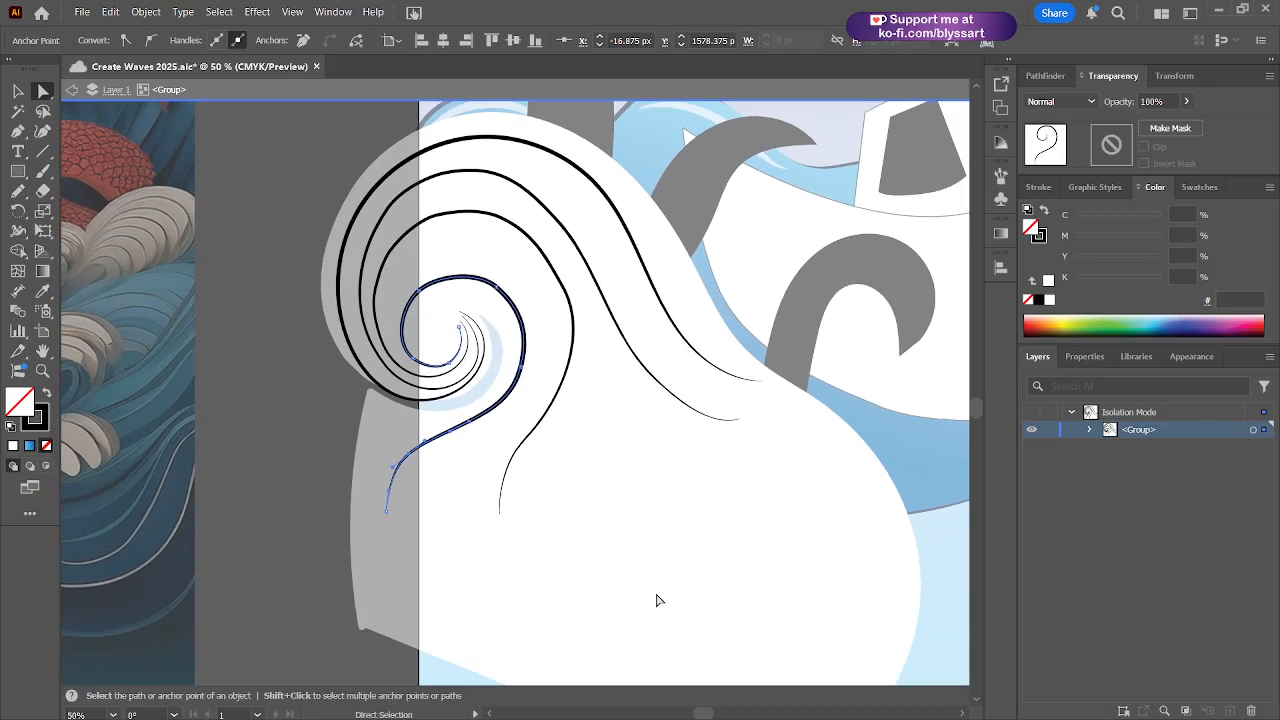
left_click(660, 562)
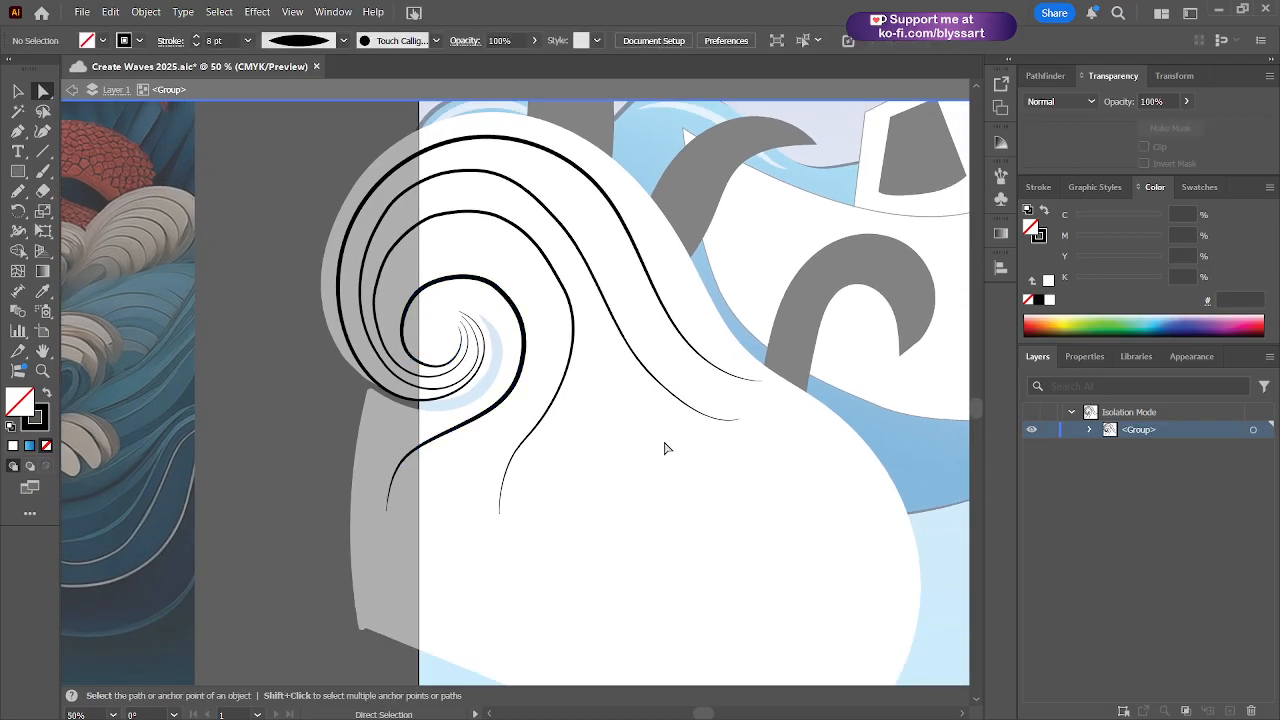
double_click(904, 467)
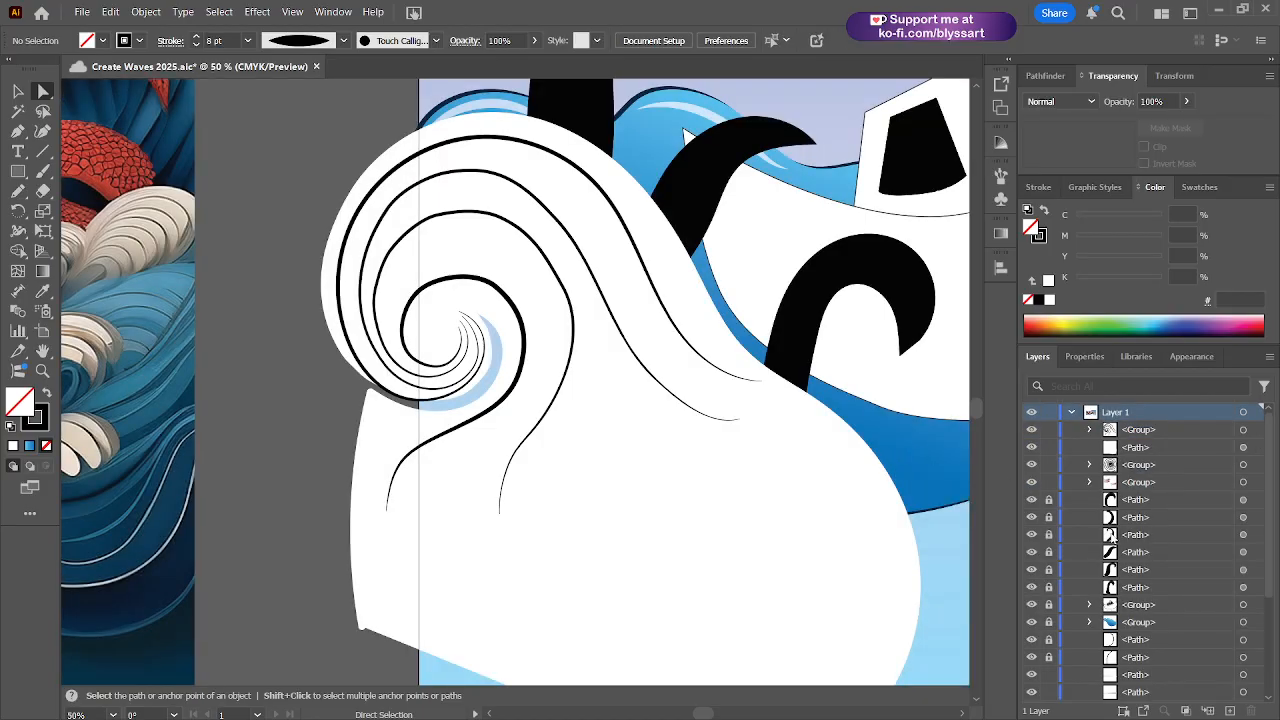
- Extend the white wave shape's base by moving its two lower corner anchors together down and to the left
scroll(737, 608, "down", 3)
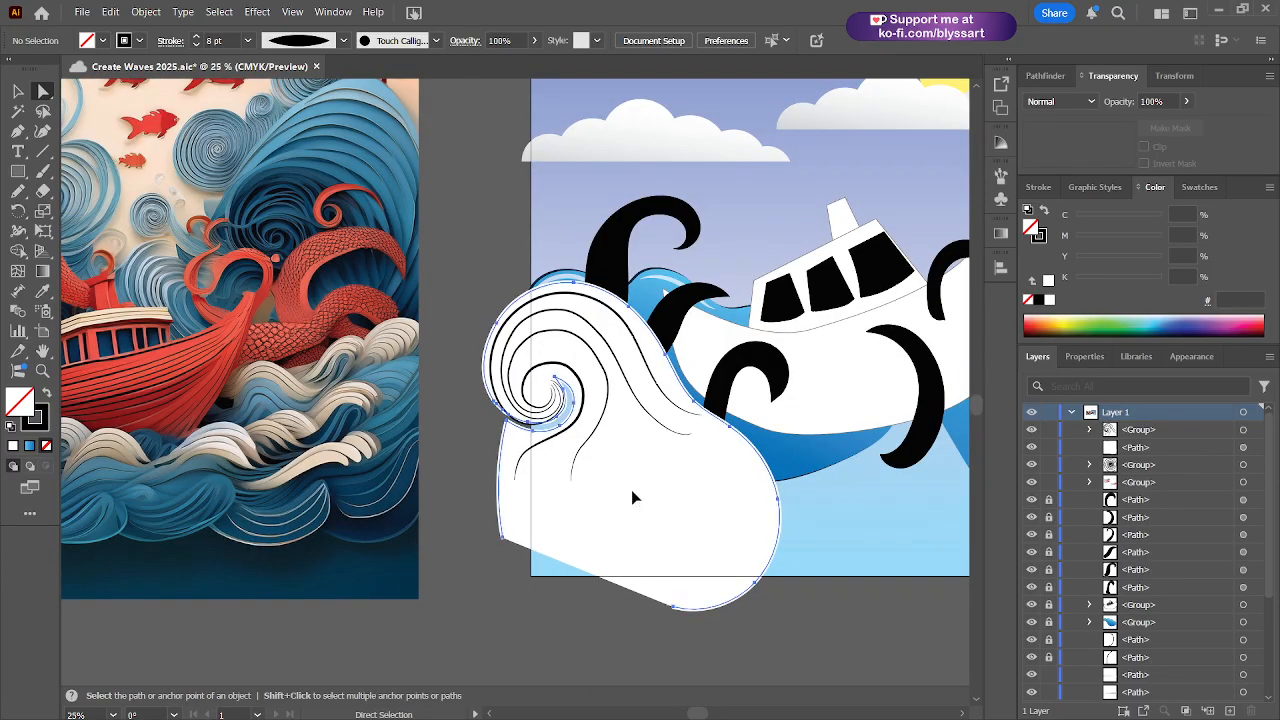
left_click(632, 497)
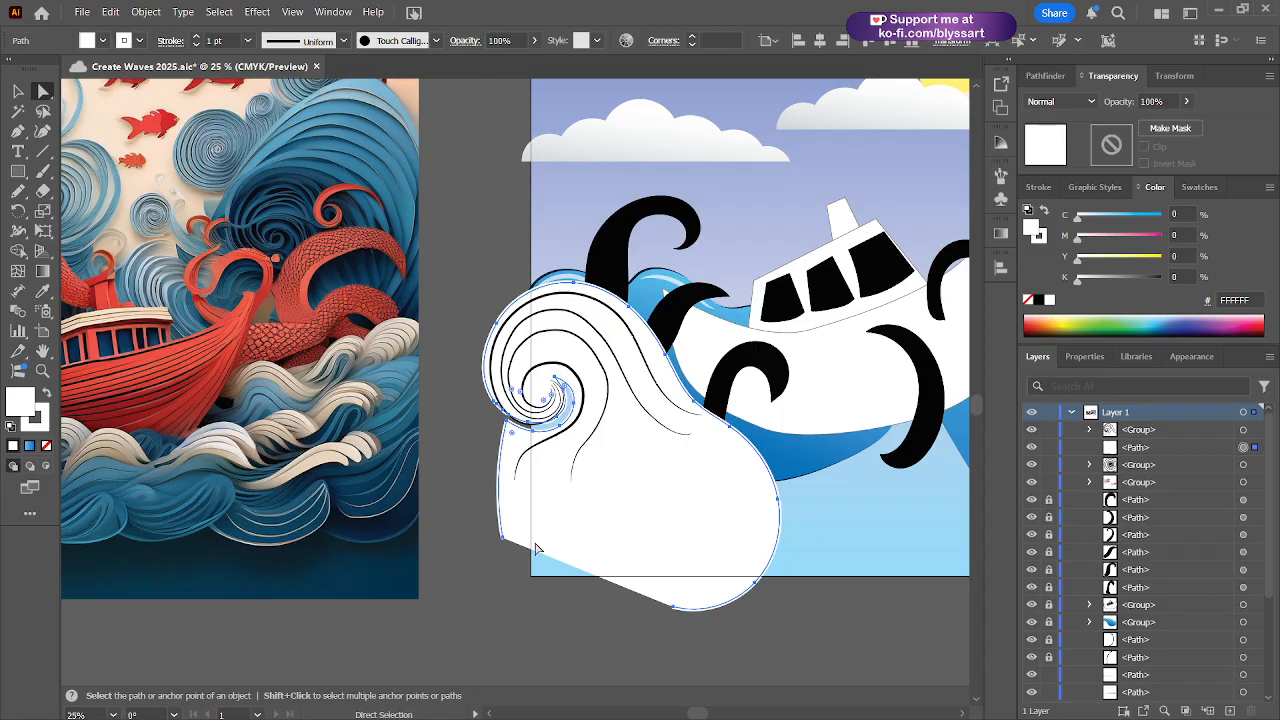
left_click(502, 538)
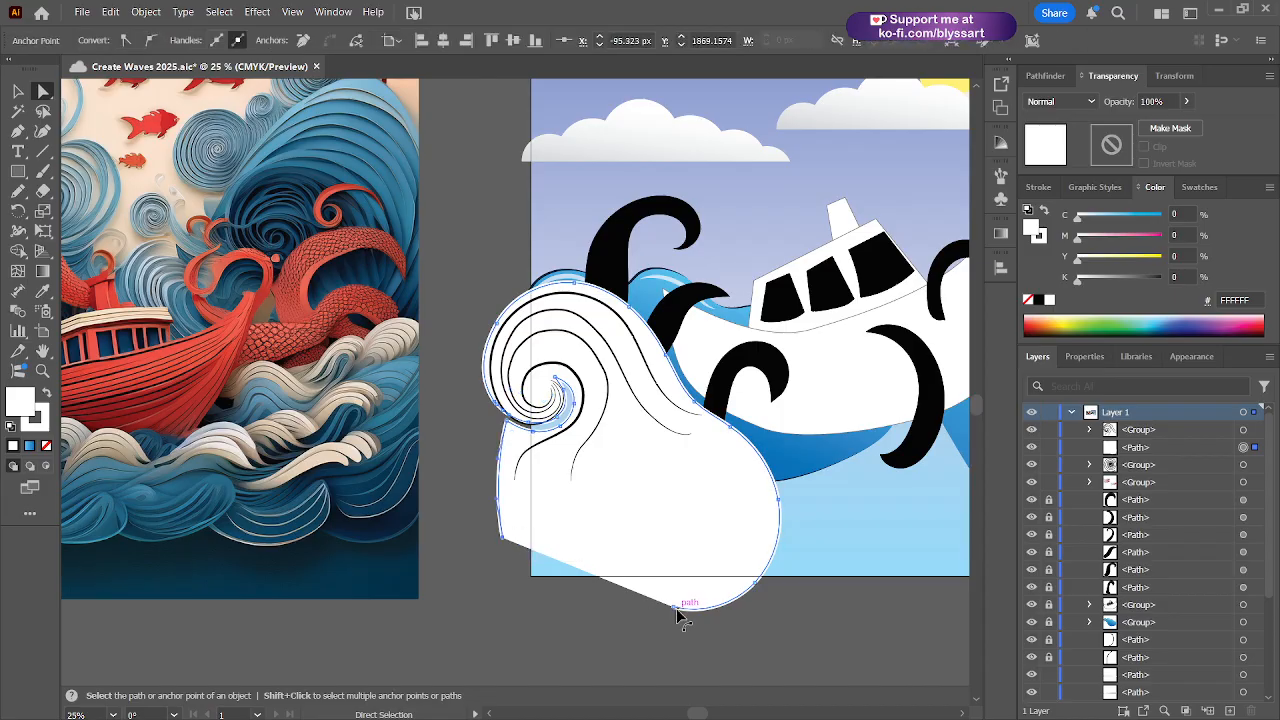
left_click(676, 607, "shift")
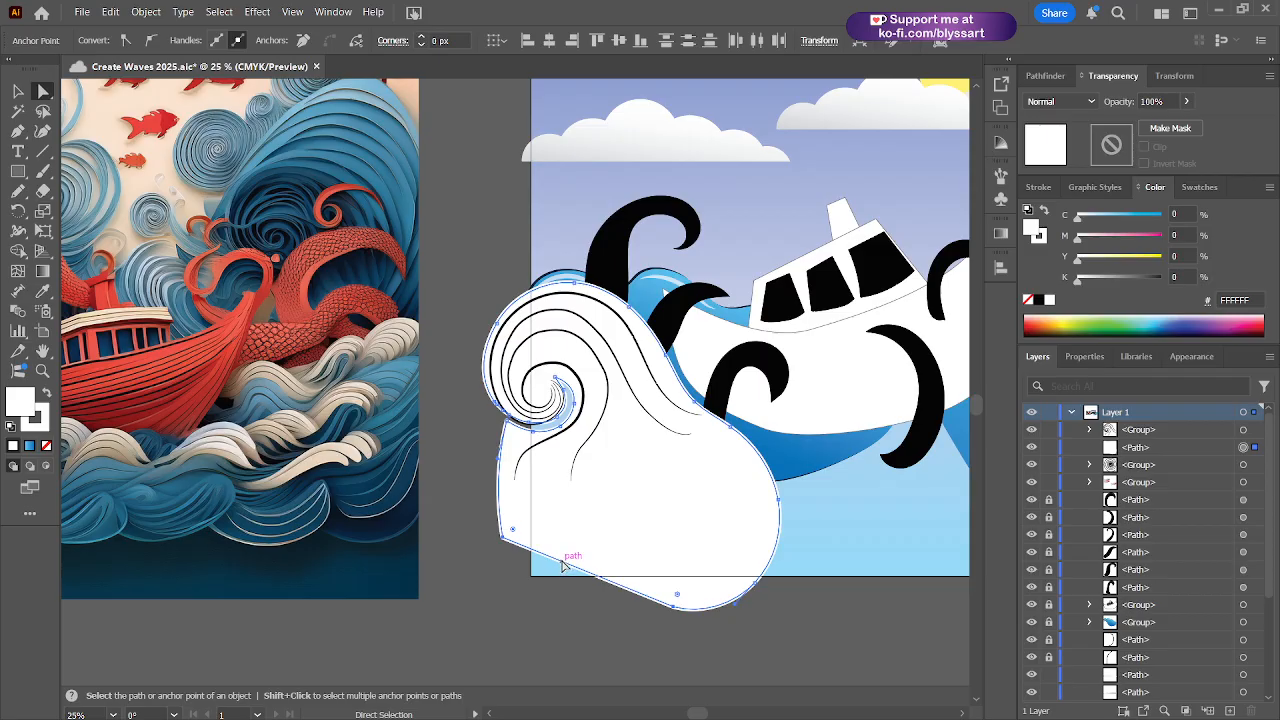
left_click_drag(562, 566, 540, 590)
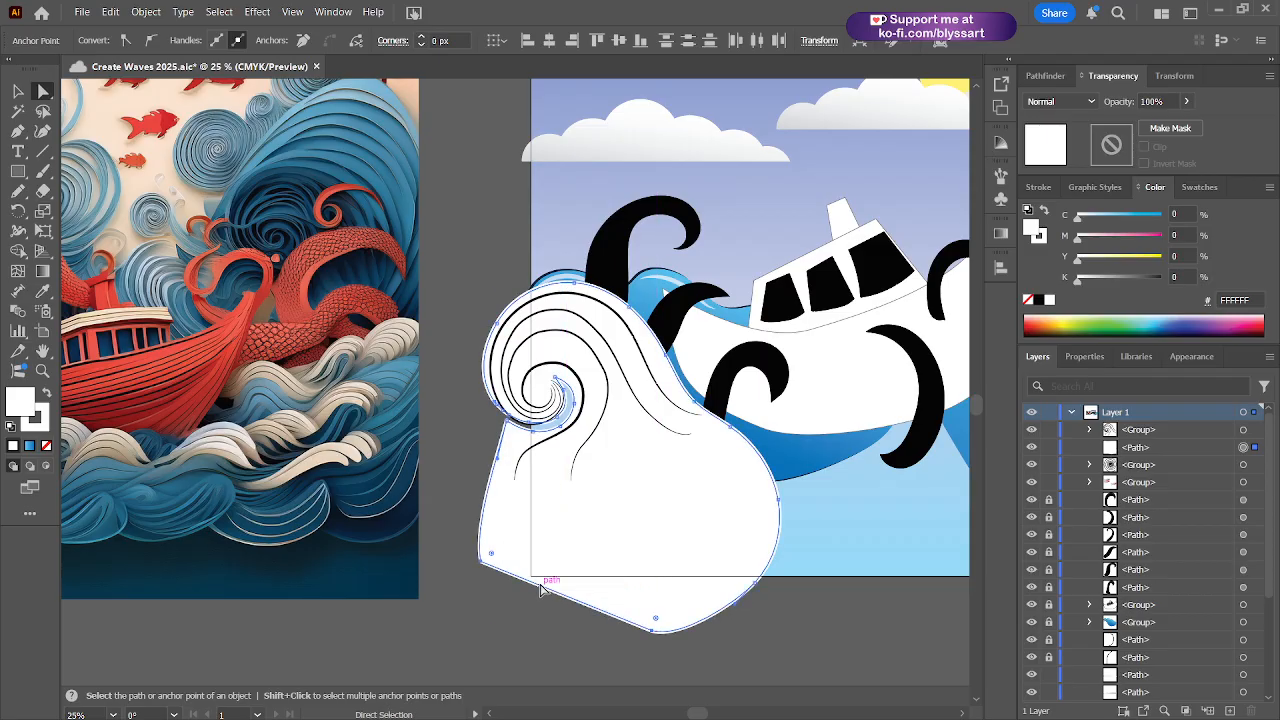
- Fill the wave shape with a vertical light-to-dark blue linear gradient and shift its midpoint down toward the base
left_click(17, 90)
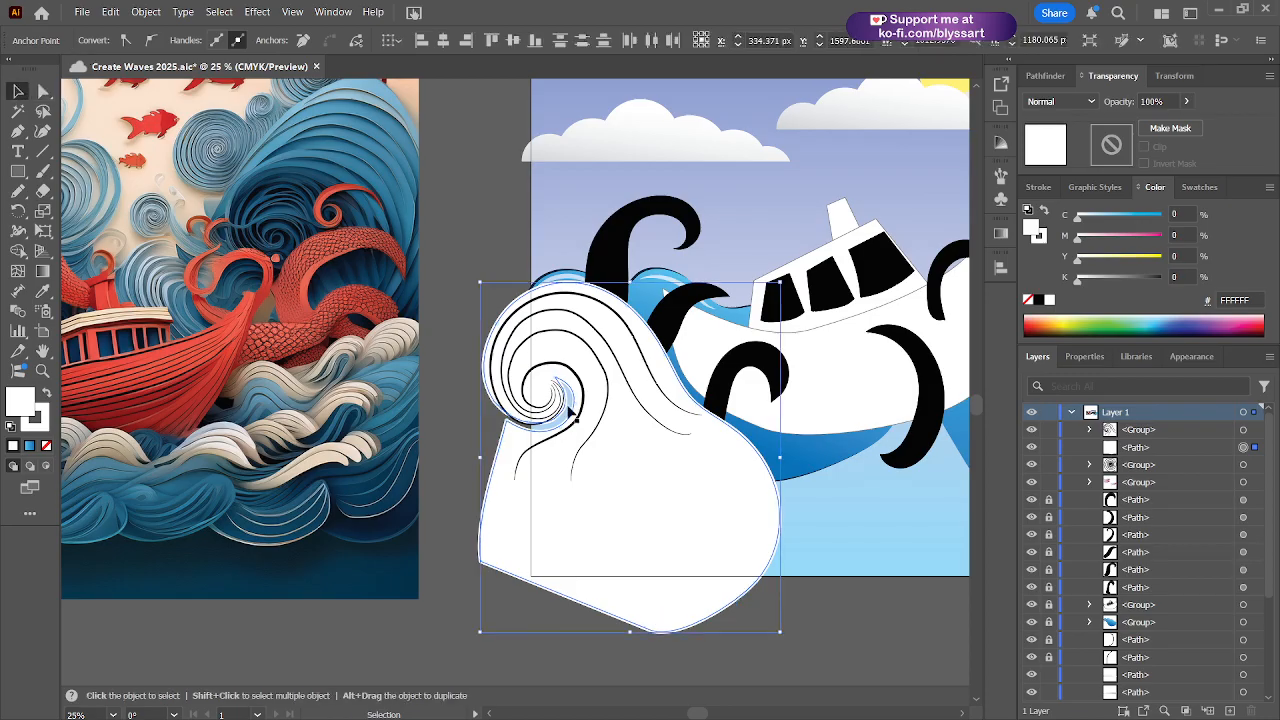
key("g")
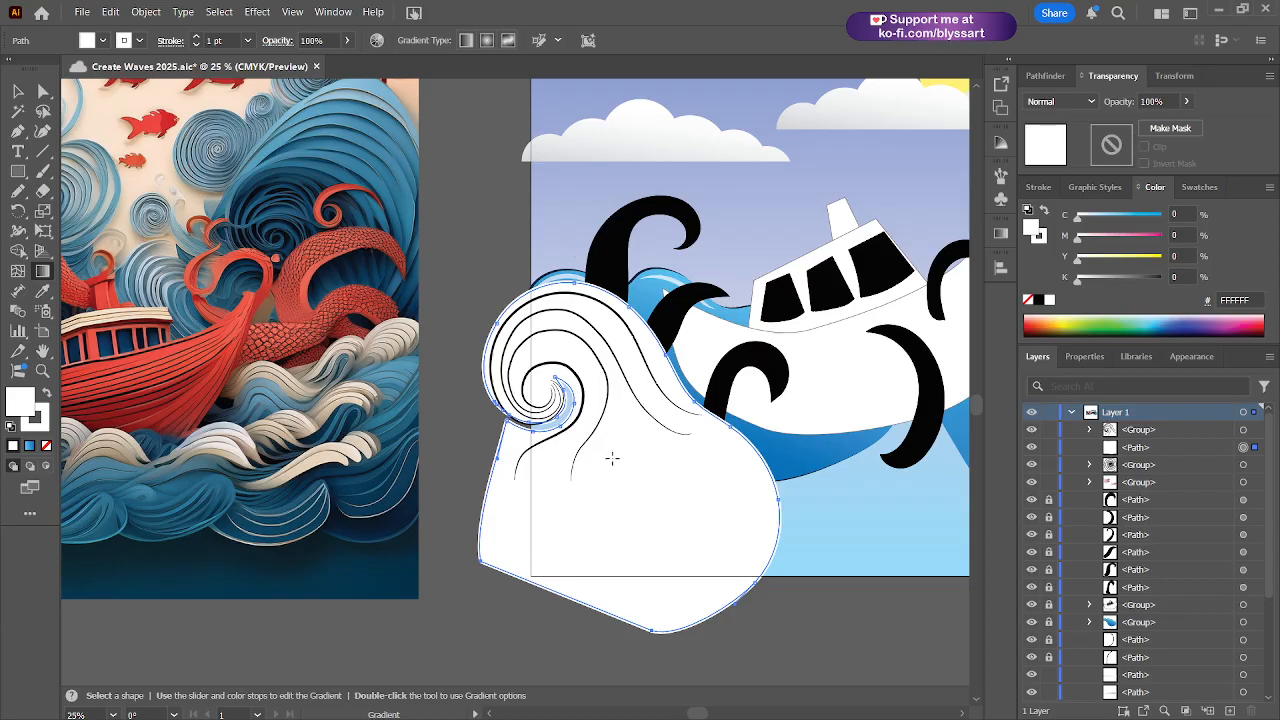
left_click(606, 550)
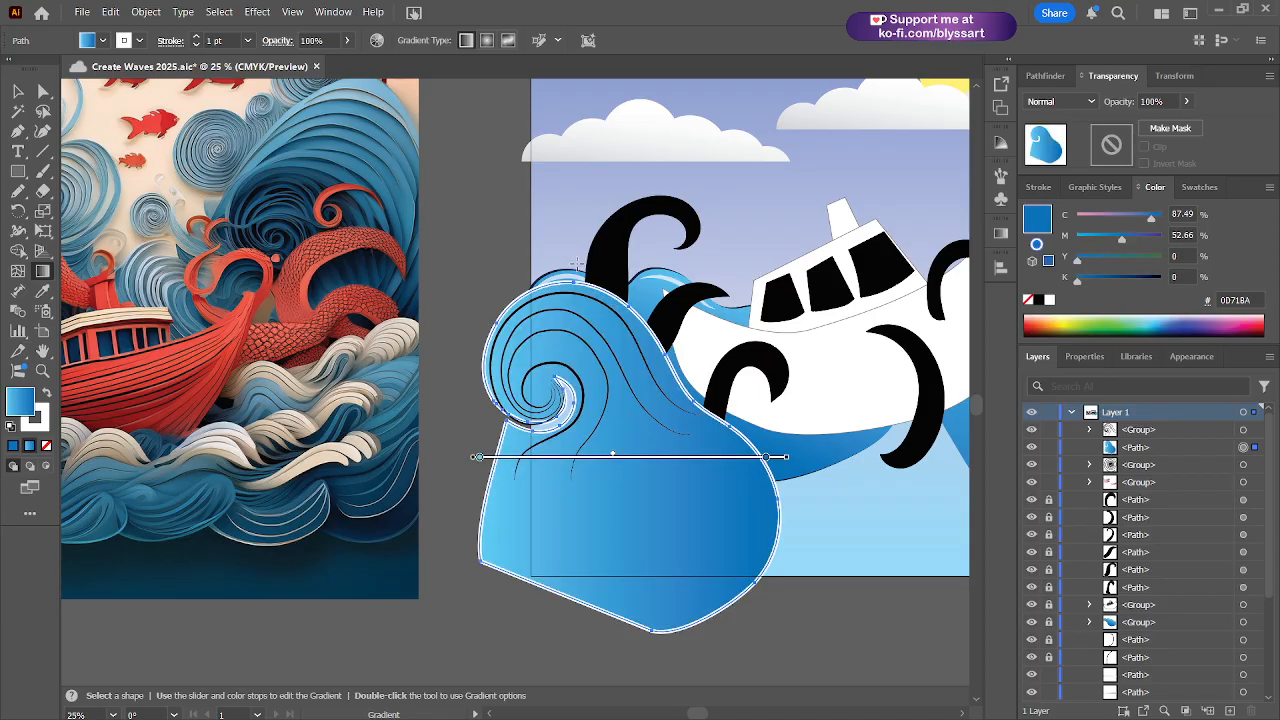
mouse_move(577, 264)
left_mouse_down()
mouse_move(614, 578)
mouse_move(588, 611)
mouse_move(597, 668)
mouse_move(582, 682)
left_mouse_up()
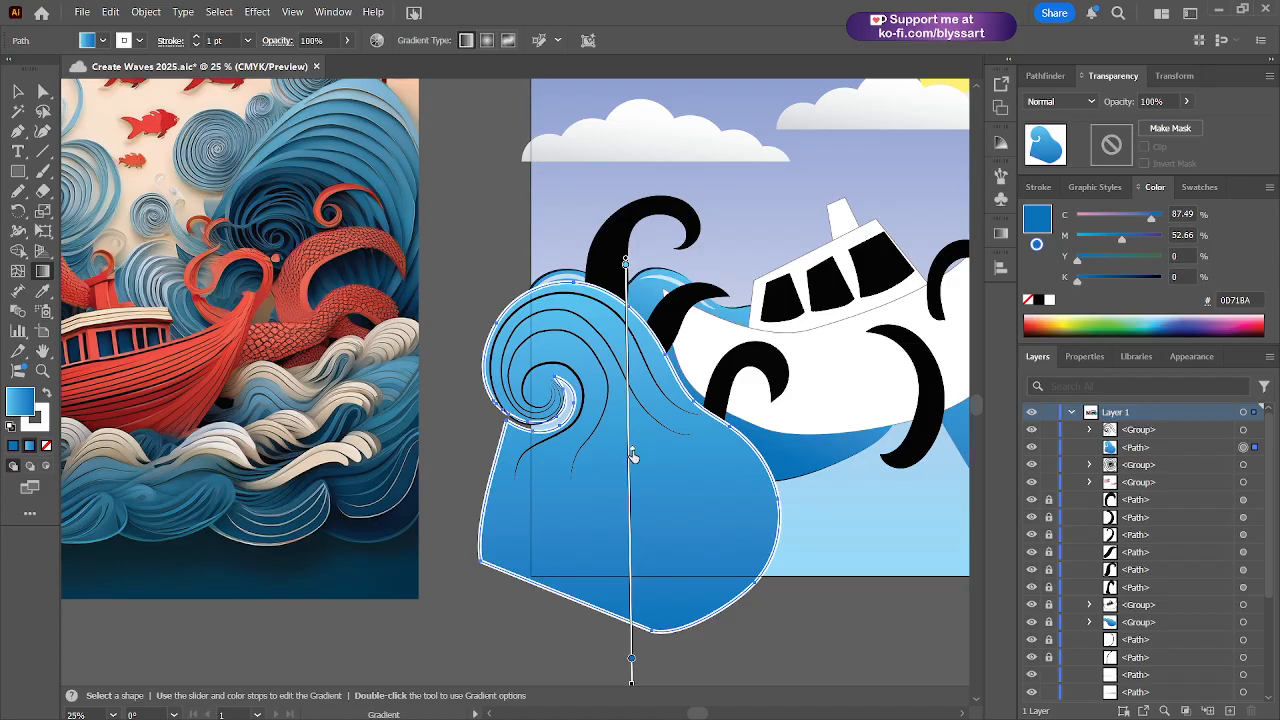
left_click_drag(632, 456, 645, 537)
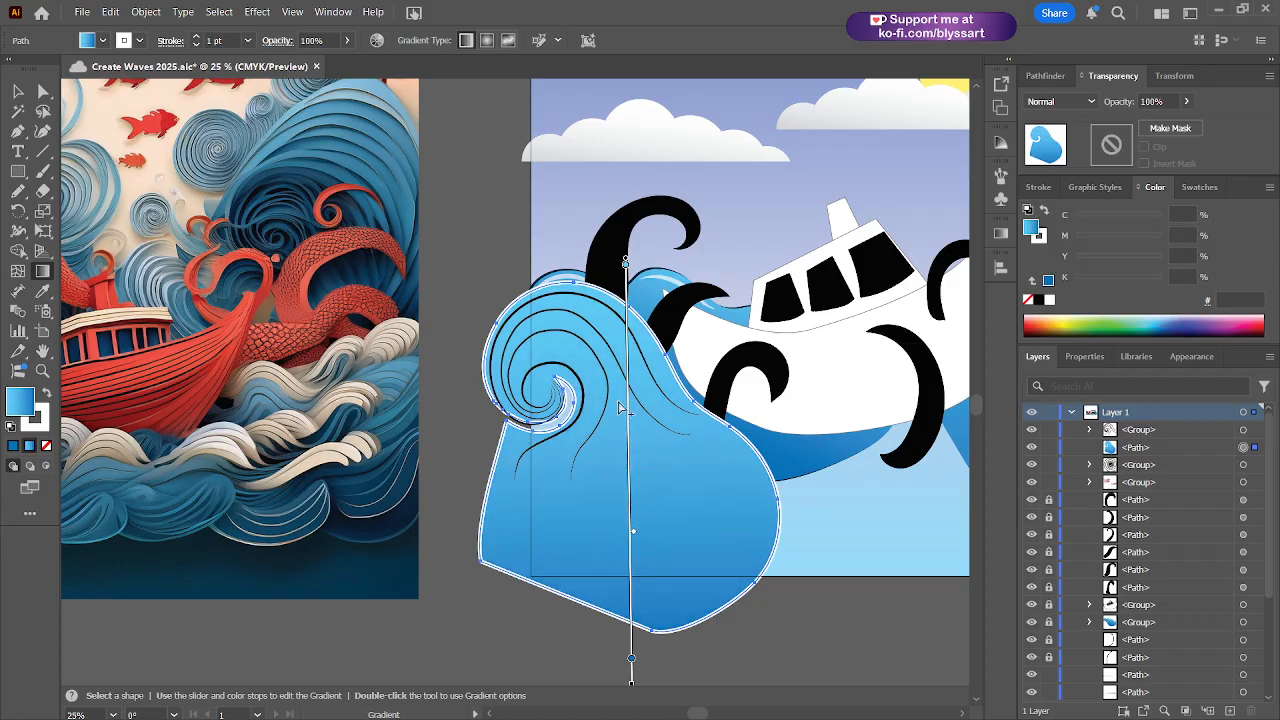
- Select the spiral line group on the wave and examine its appearance attributes
scroll(659, 484, "up", 1)
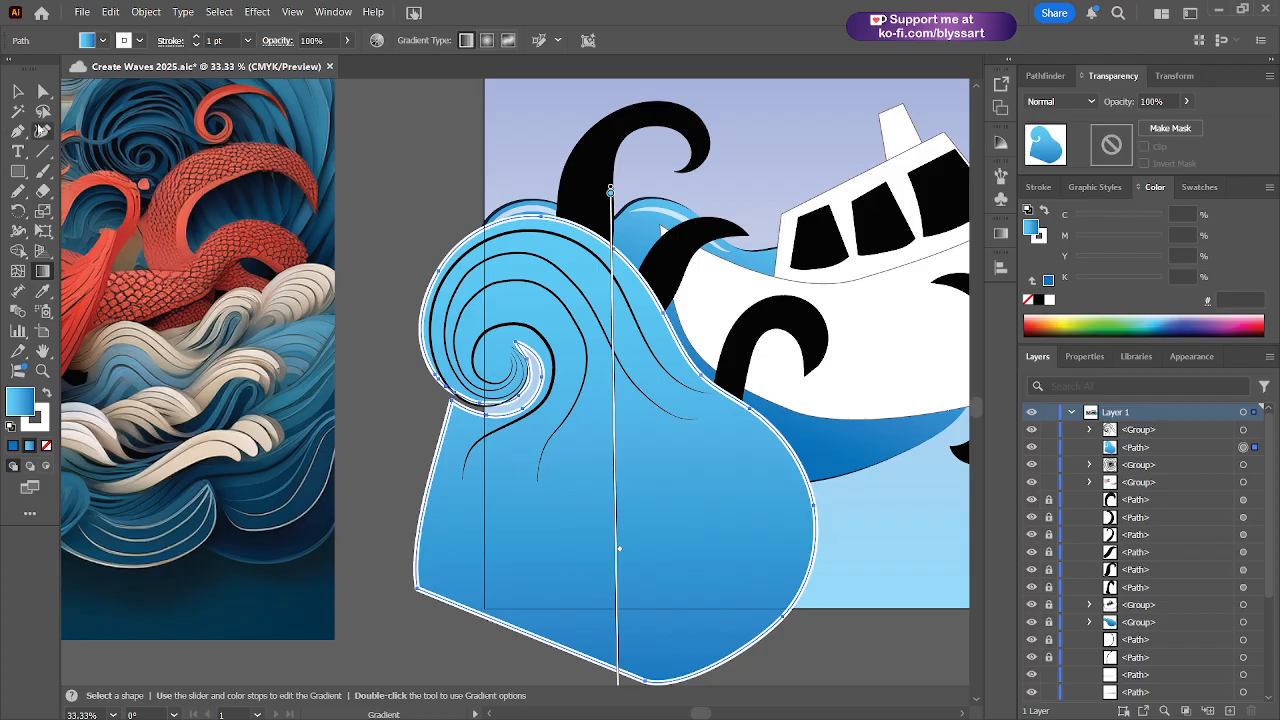
left_click(18, 92)
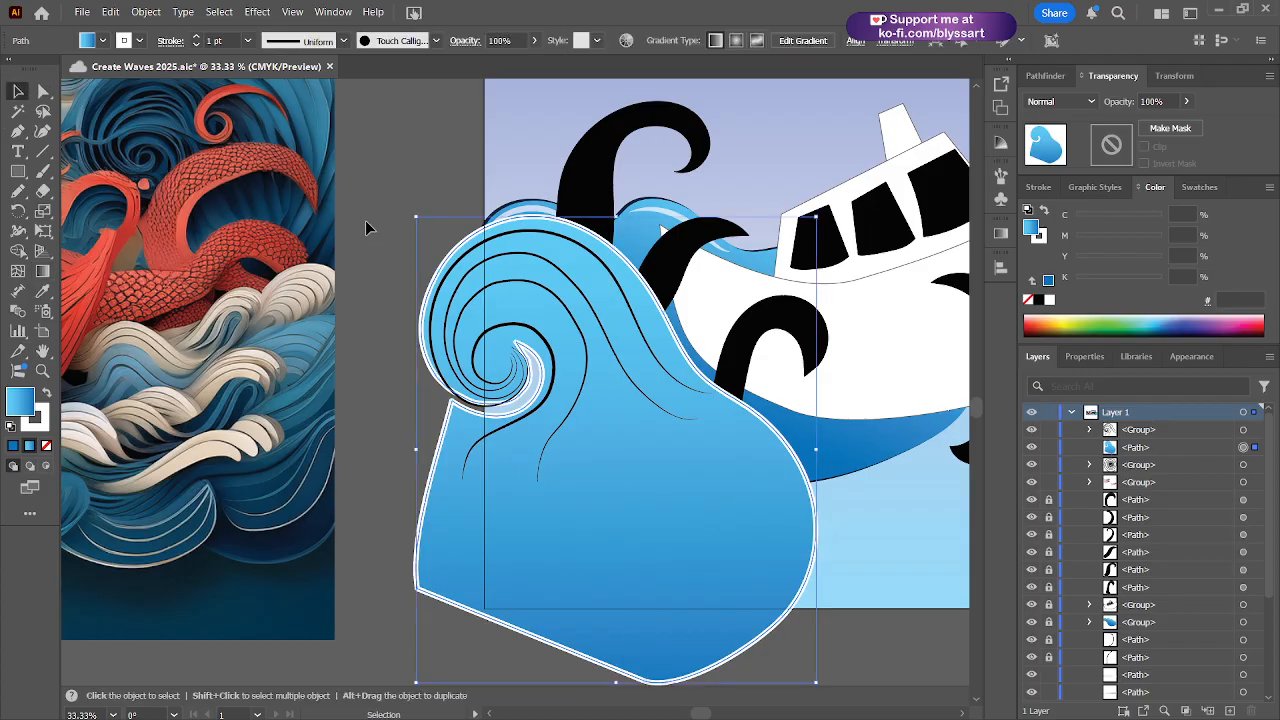
left_click(423, 206)
left_click(515, 244)
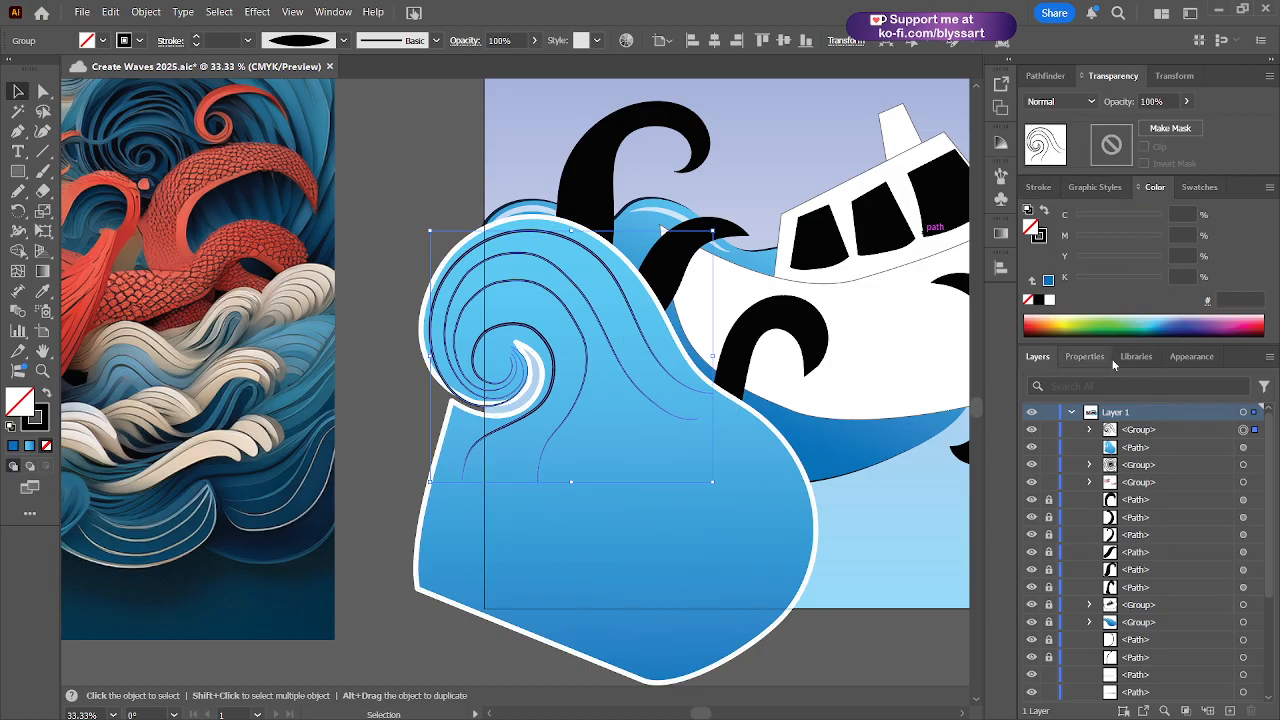
left_click(1187, 358)
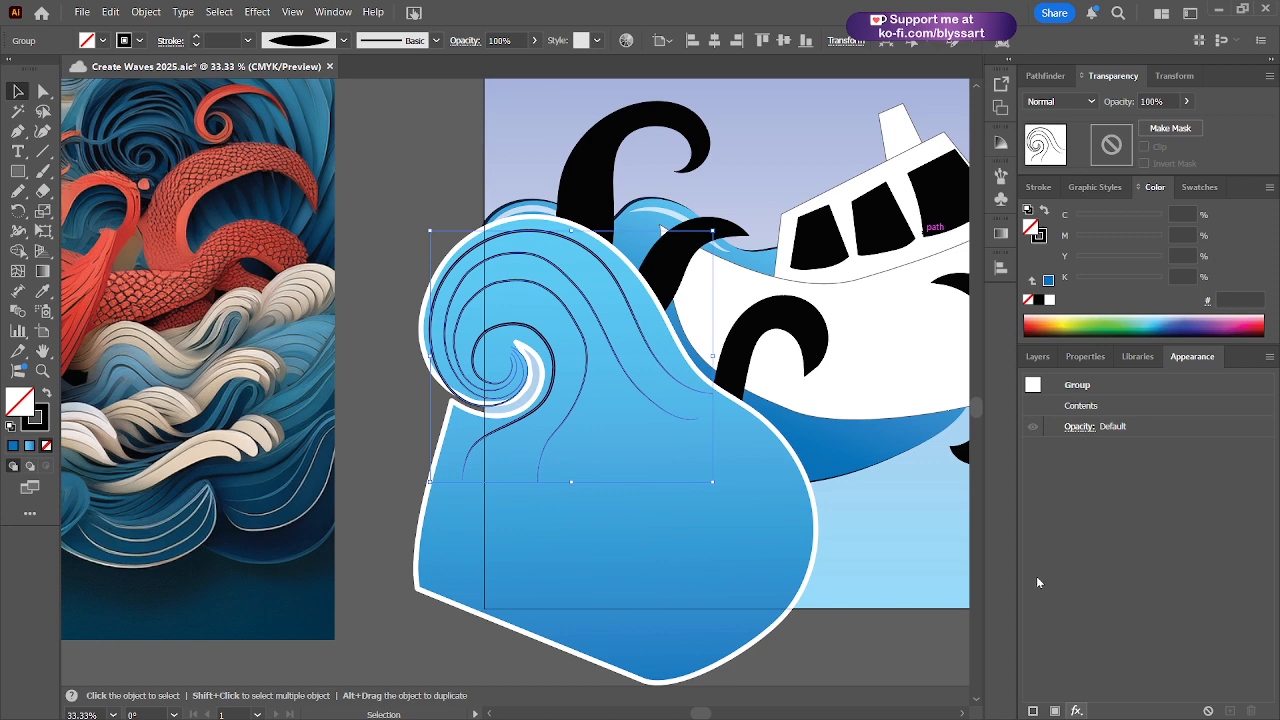
left_click(428, 196)
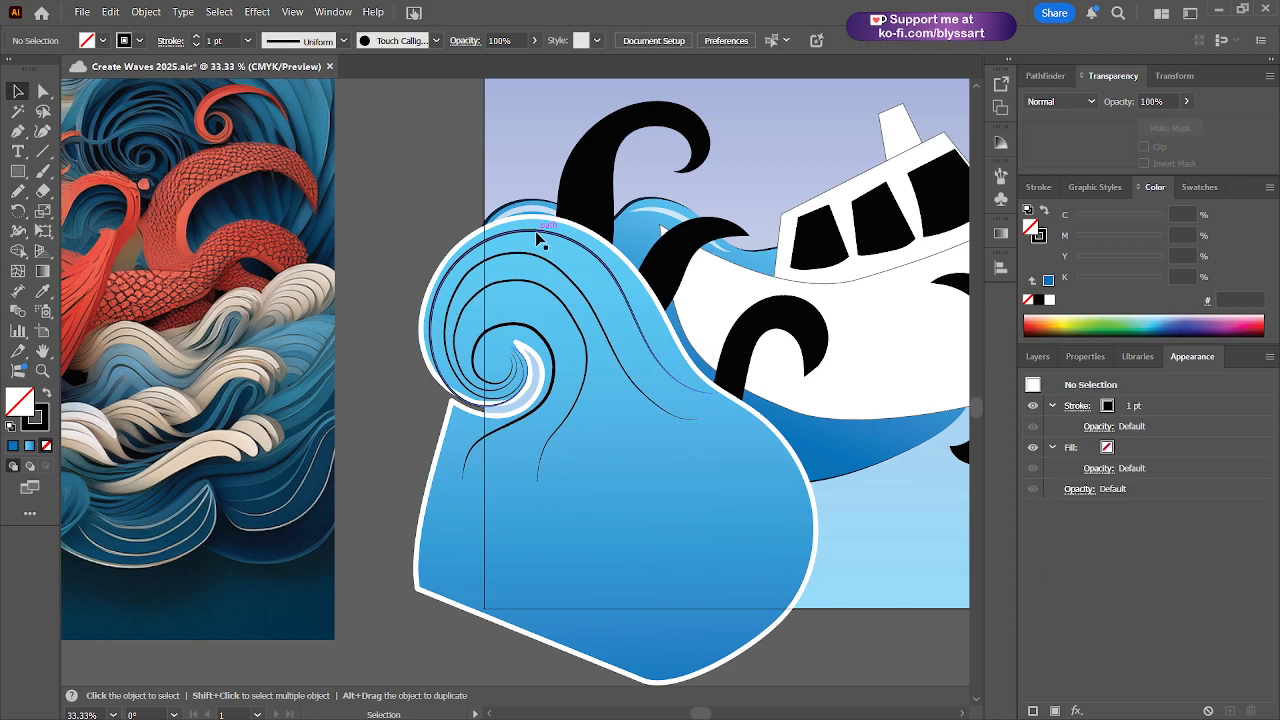
left_click(536, 234)
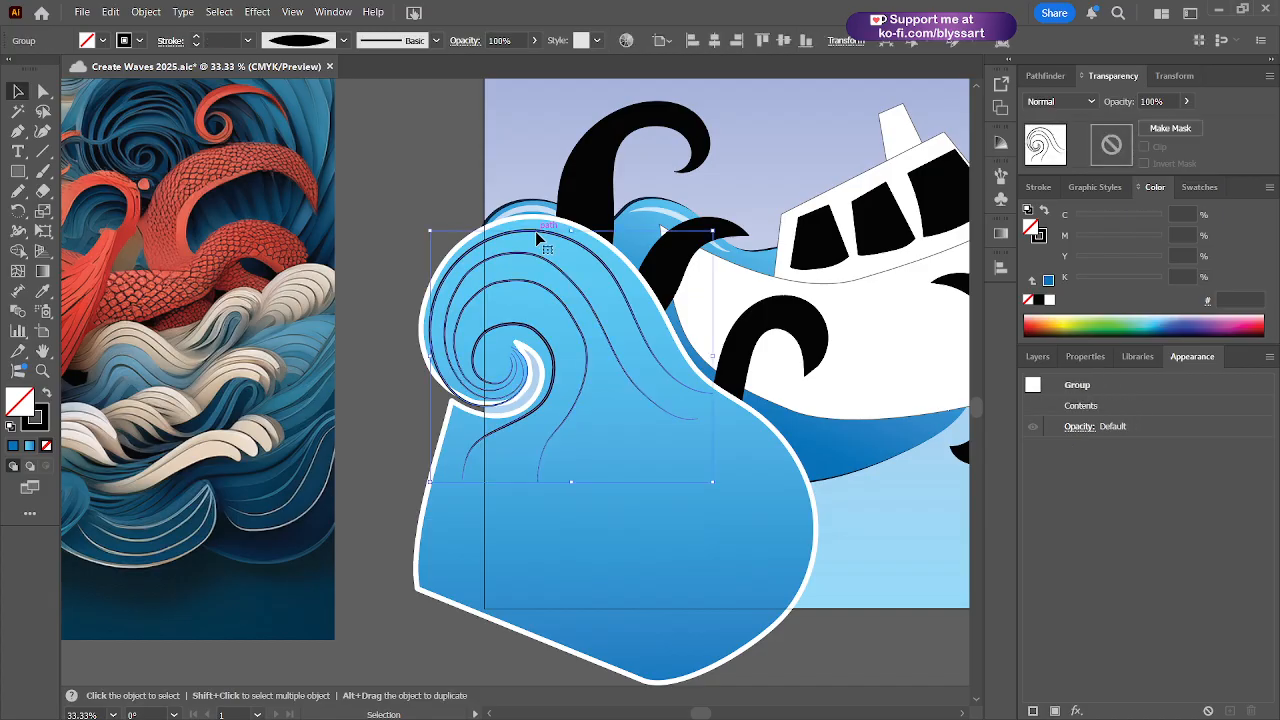
key("c")
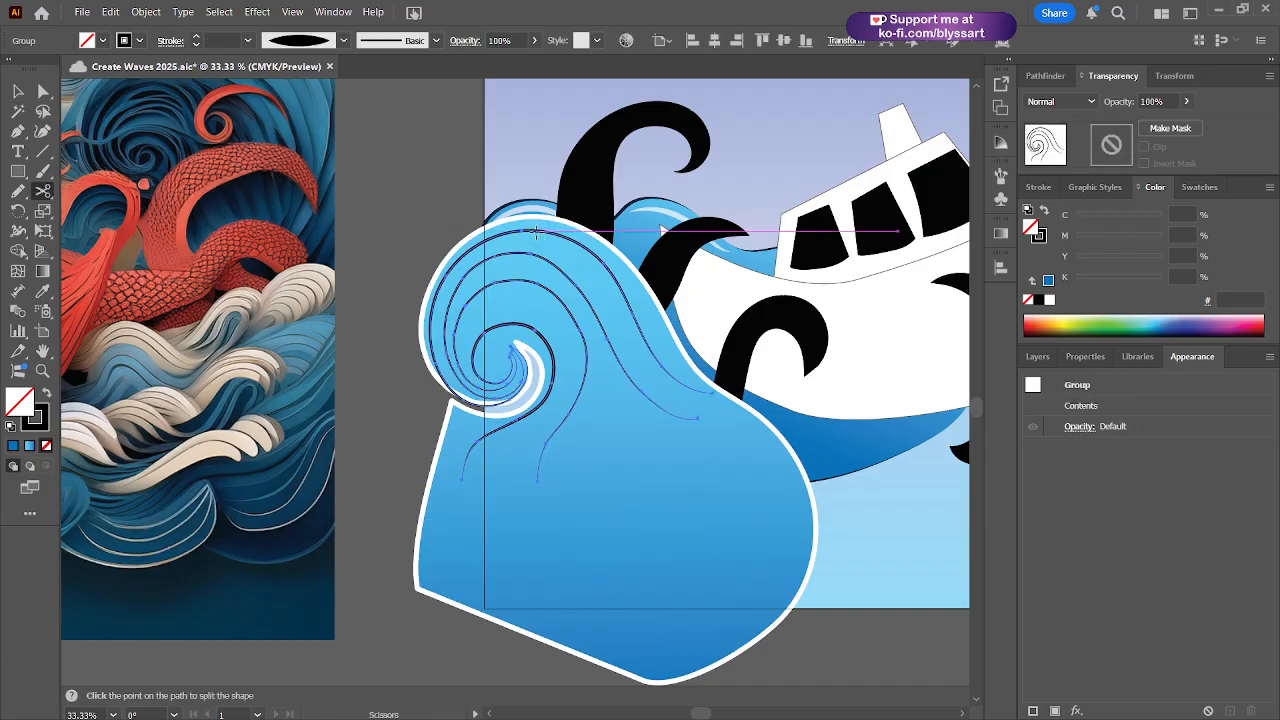
key("v")
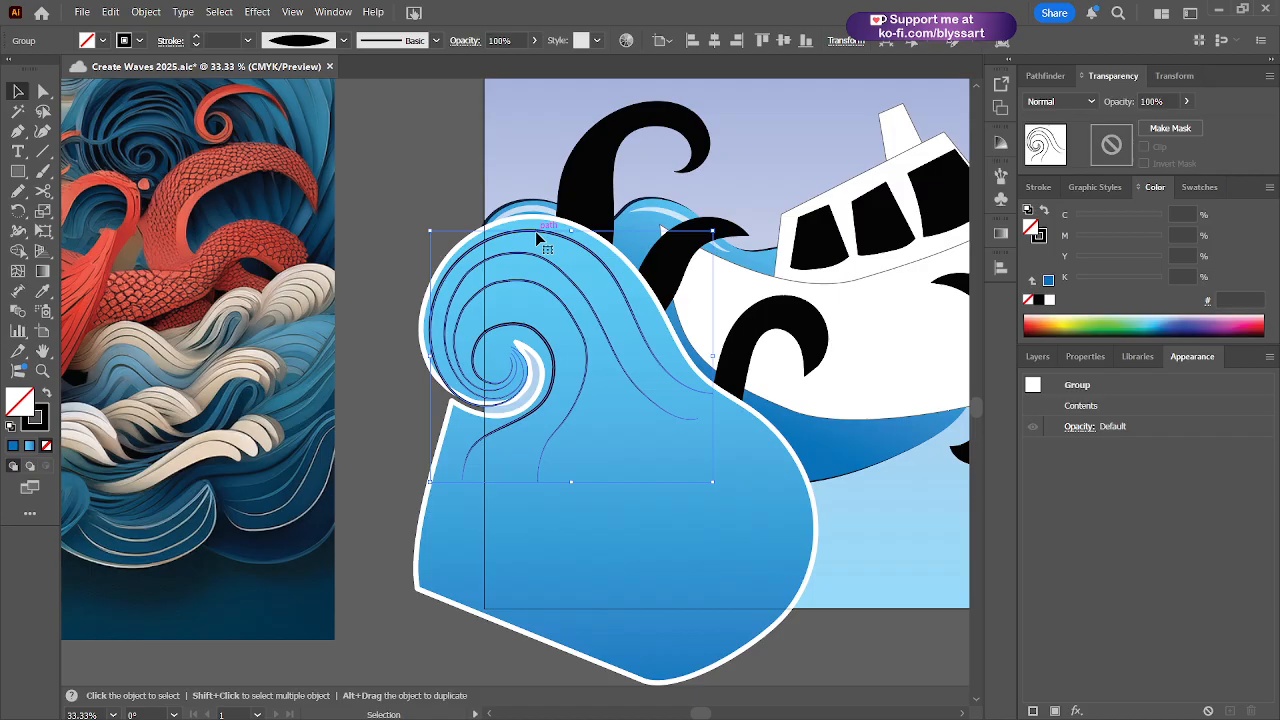
left_click_drag(537, 238, 521, 302)
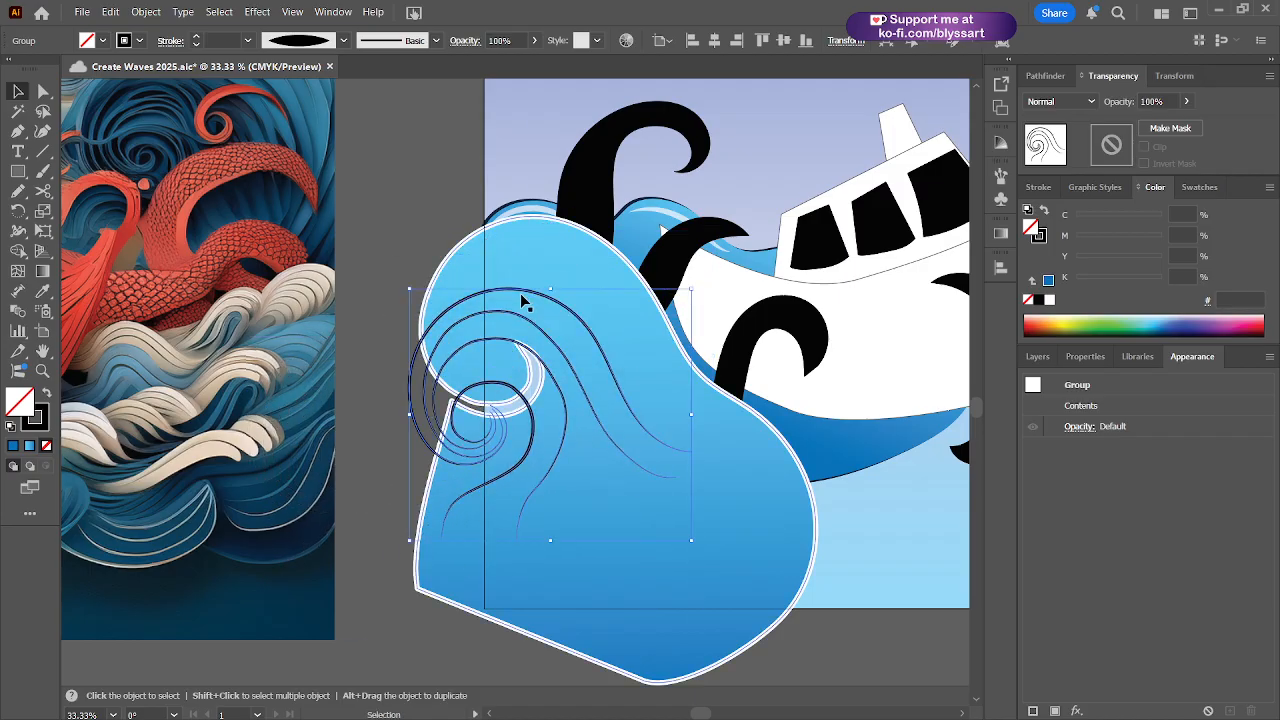
key("Delete")
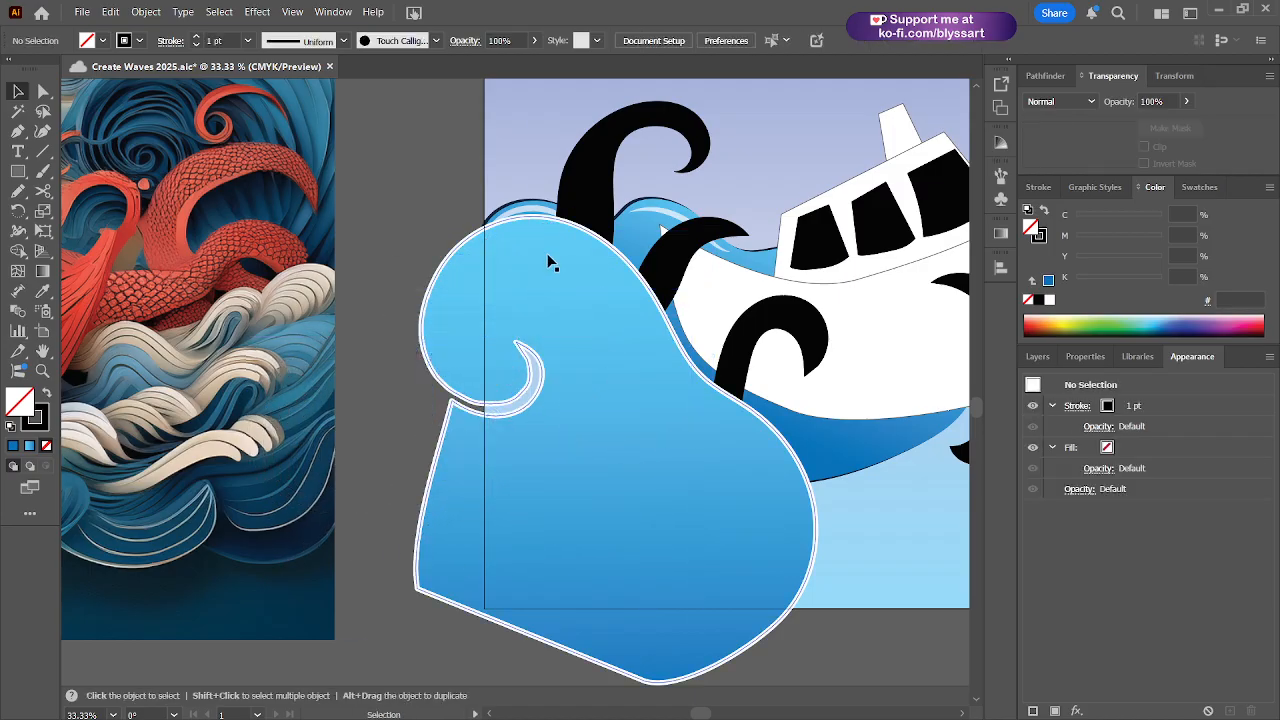
key("a")
key("ctrl+z")
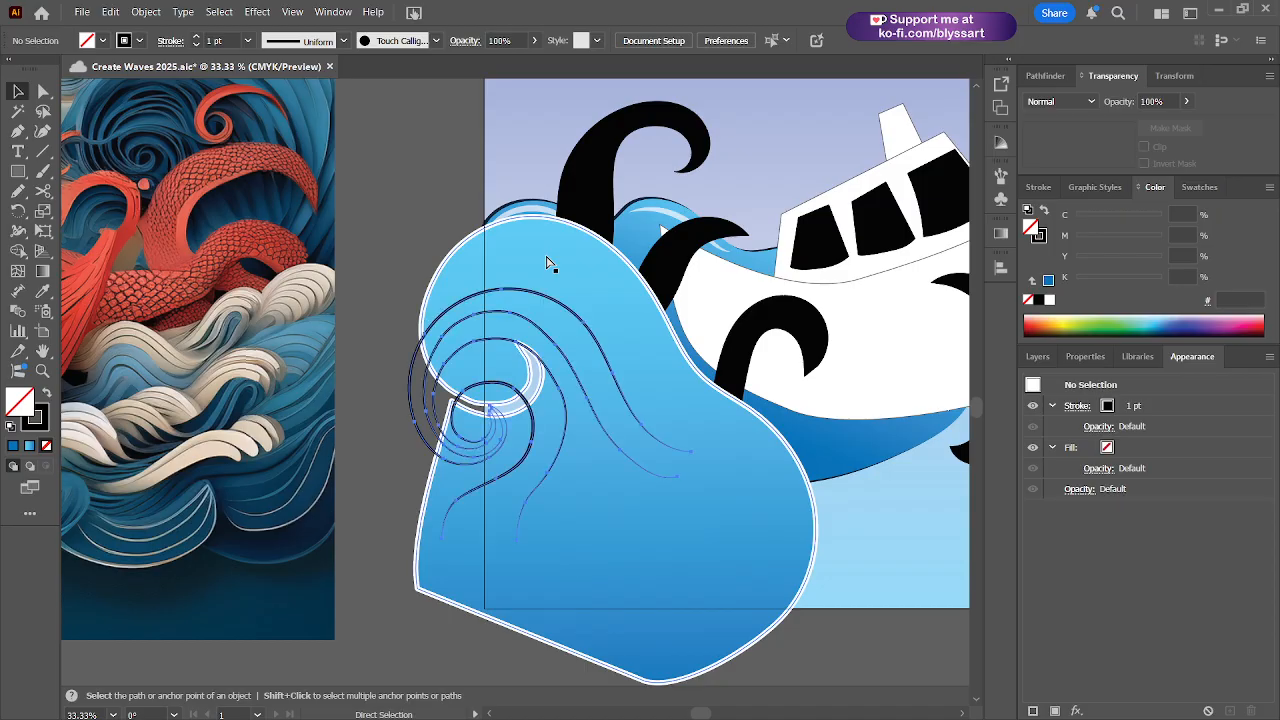
key("ctrl+z")
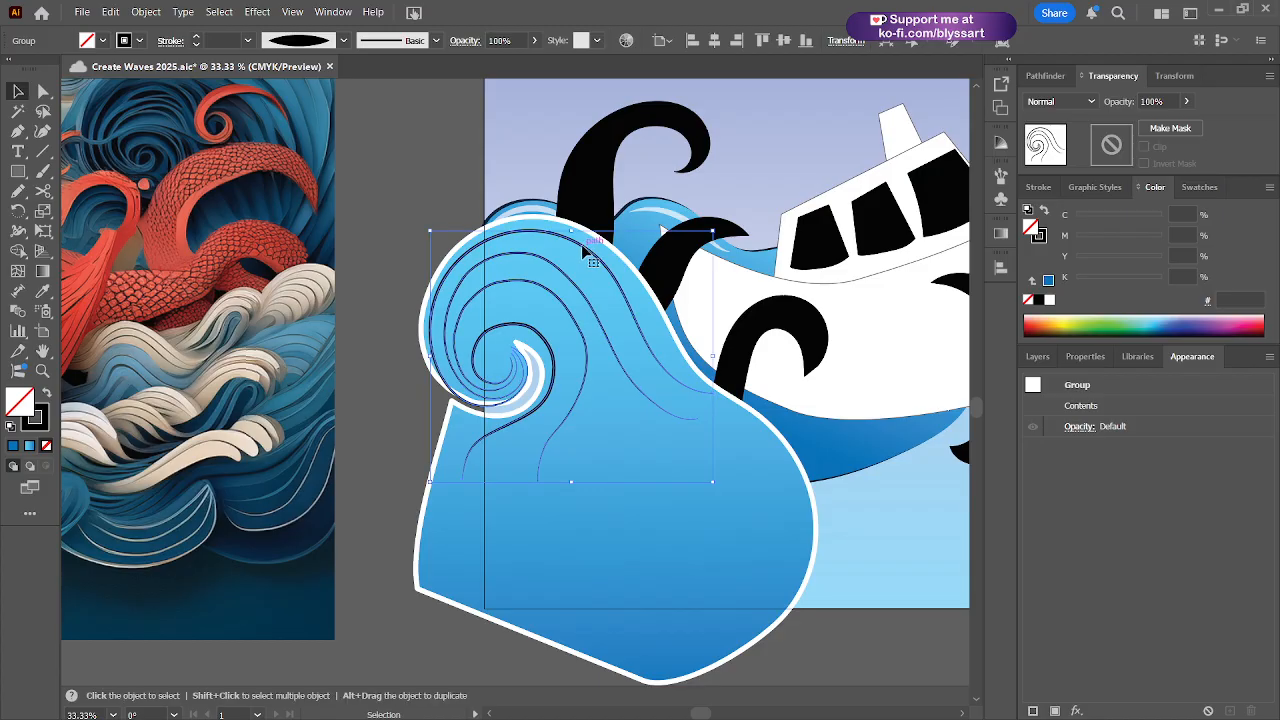
- Place a duplicate of the spiral line group outside the artboard, below and to the left of the wave
left_click_drag(588, 252, 325, 74)
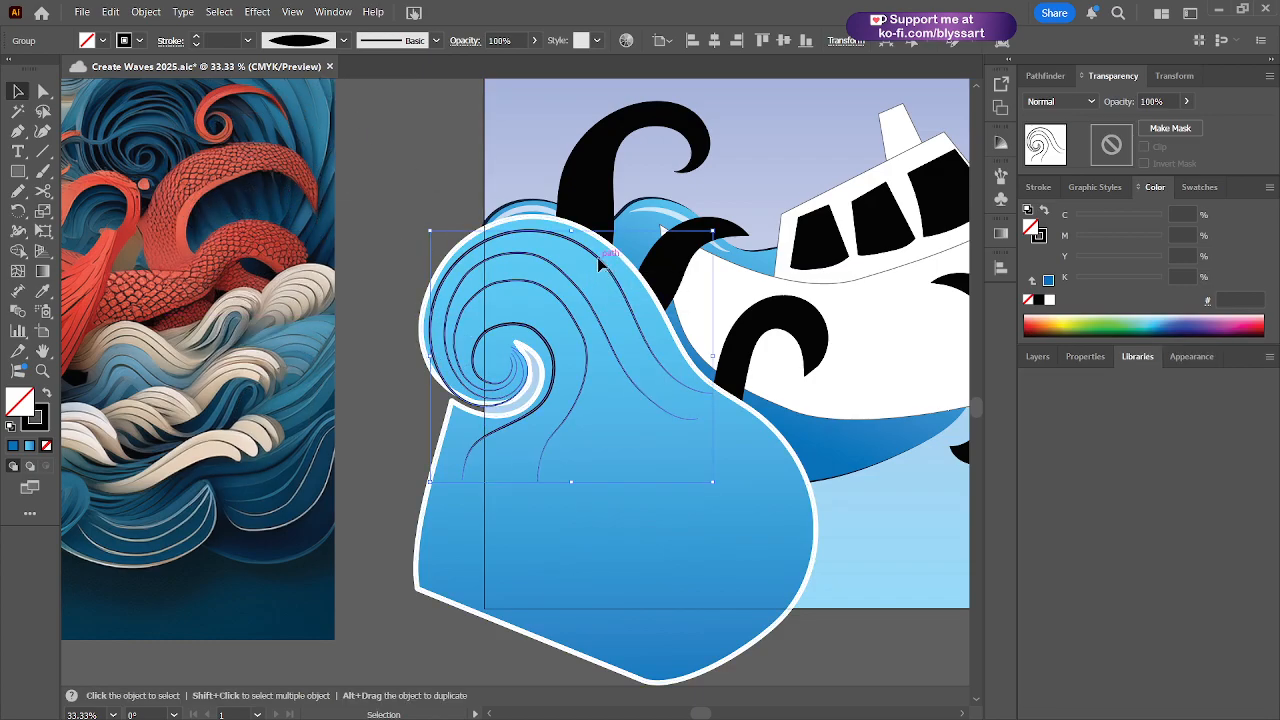
left_click_drag(598, 262, 463, 604)
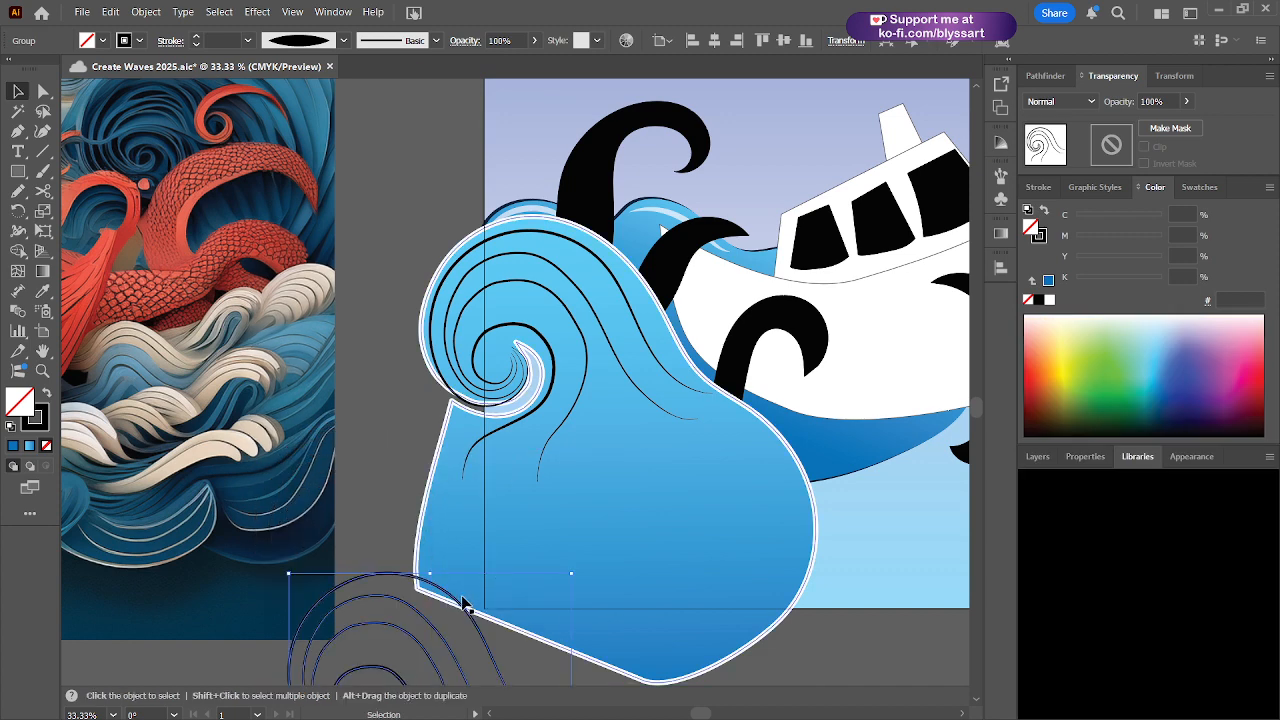
left_click_drag(689, 469, 727, 403)
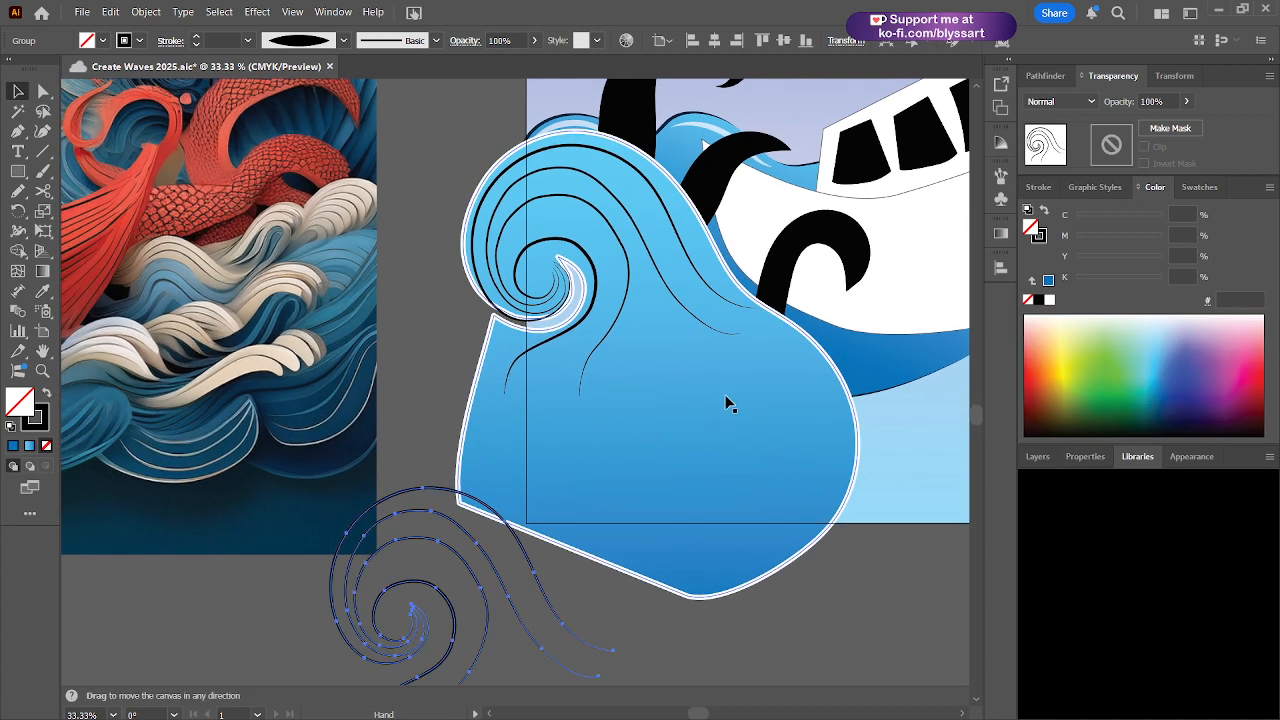
- Remove the white stroke from the blue gradient wave shape, setting its stroke to None
left_click(798, 334)
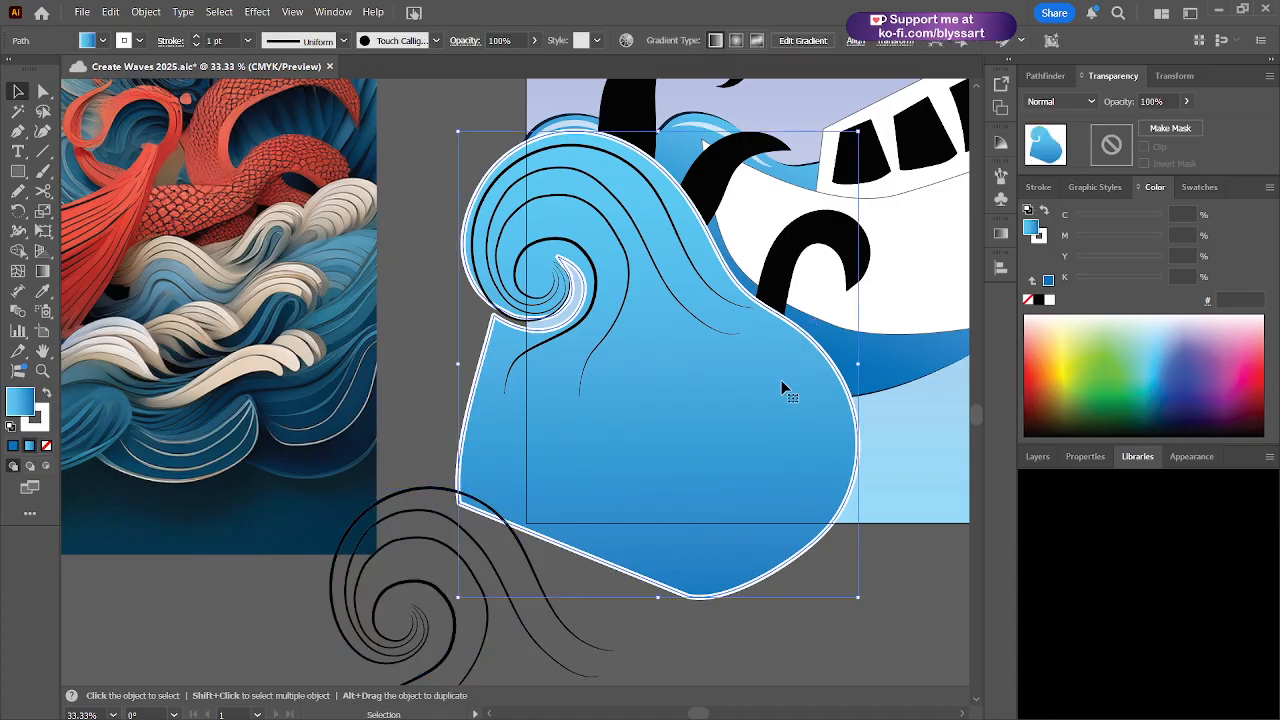
left_click(42, 426)
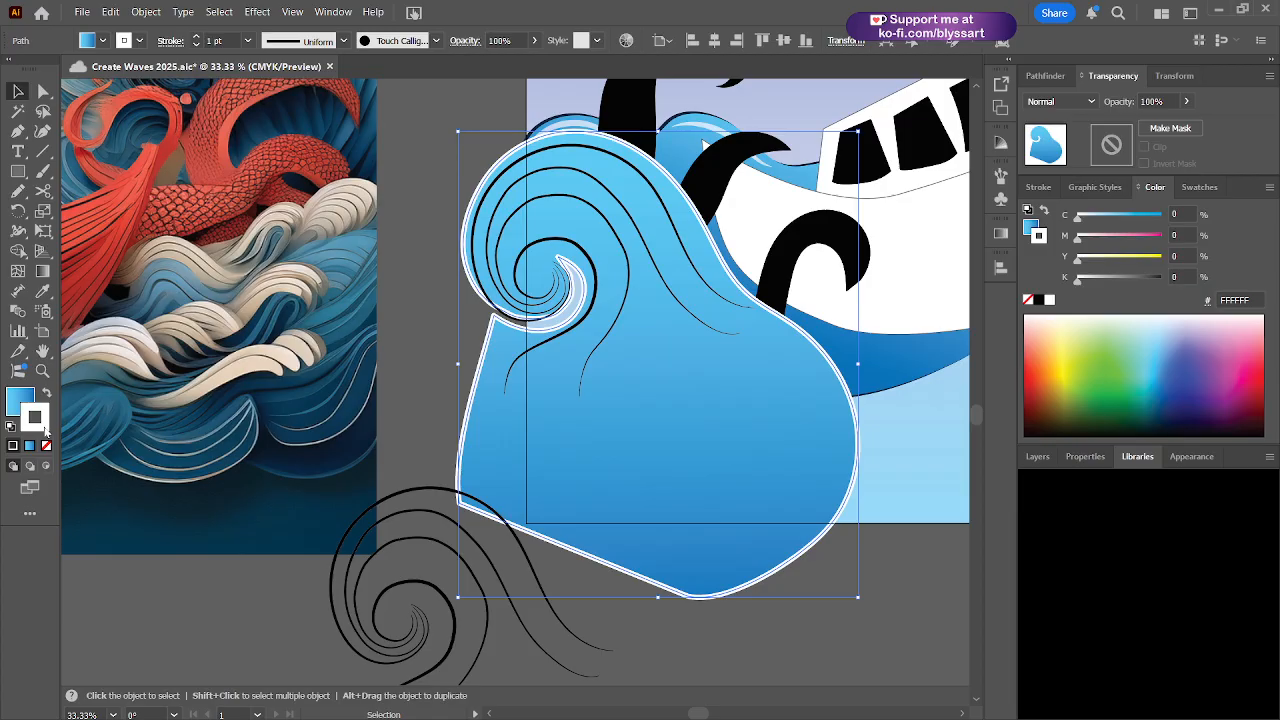
left_click(46, 445)
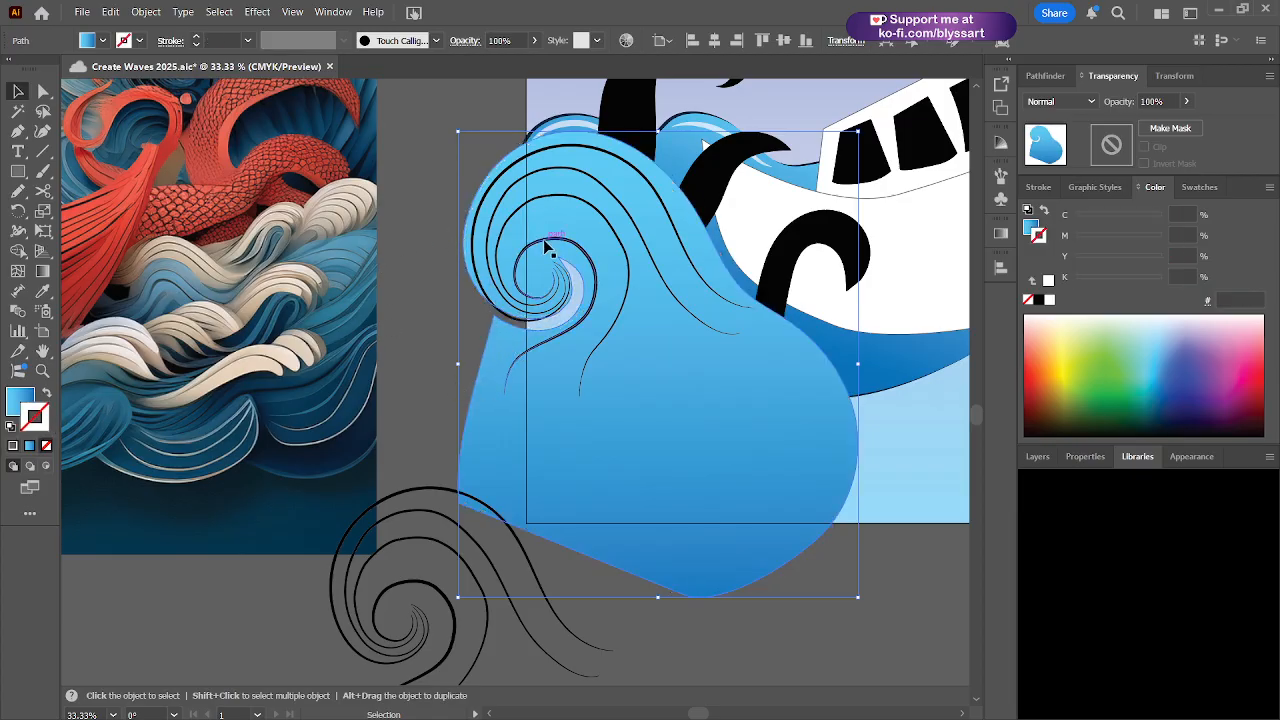
- Scale the spiral line group on the wave down slightly and reposition it inside the wave's curl
left_click_drag(544, 239, 544, 236)
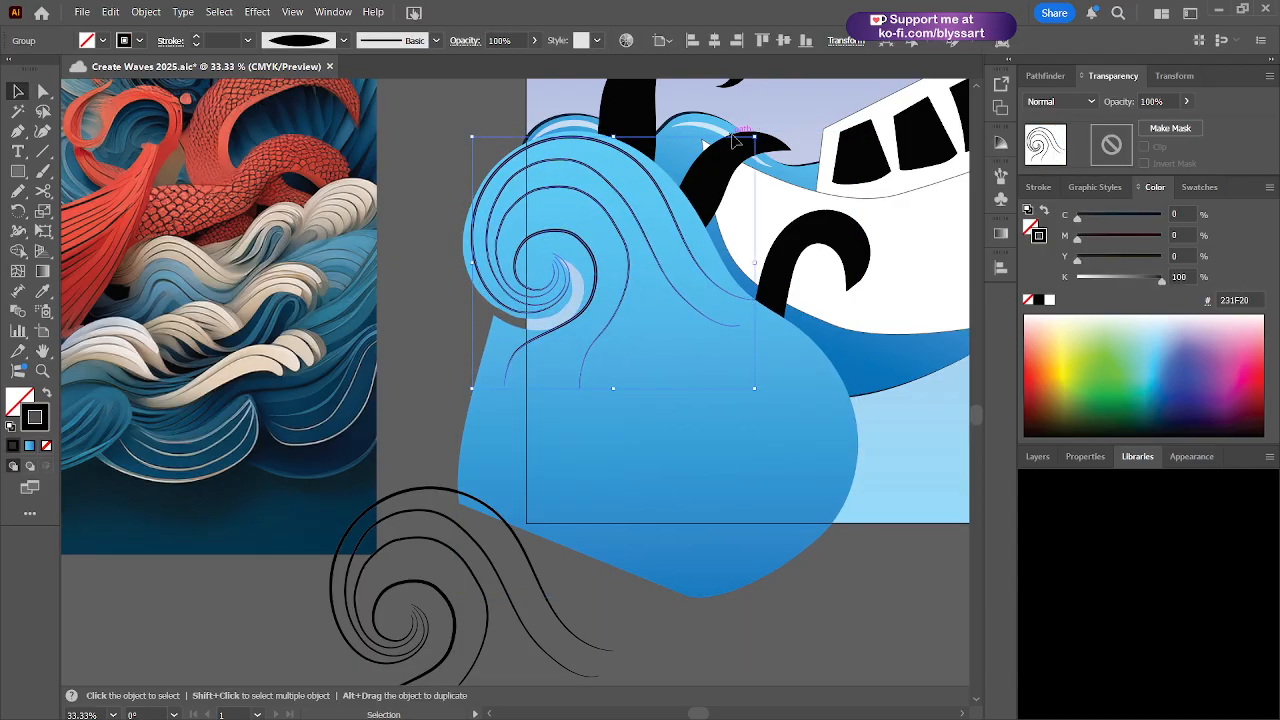
key("alt")
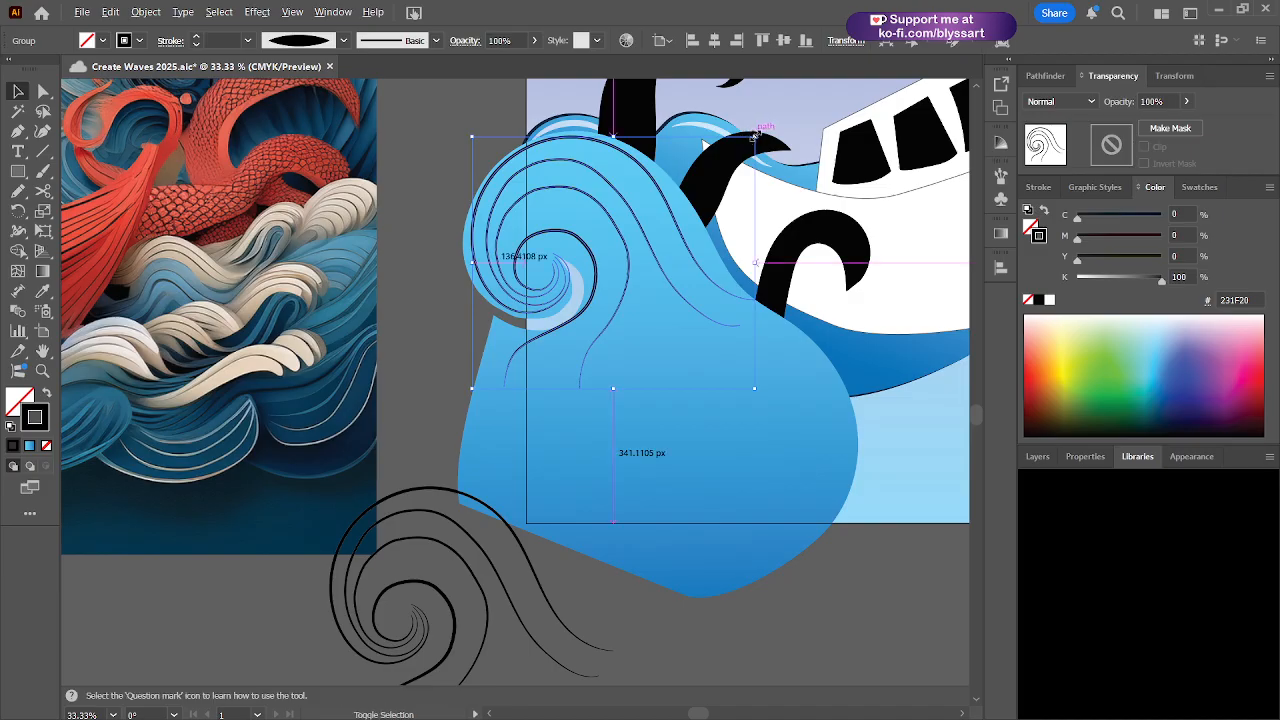
left_click_drag(755, 133, 746, 147)
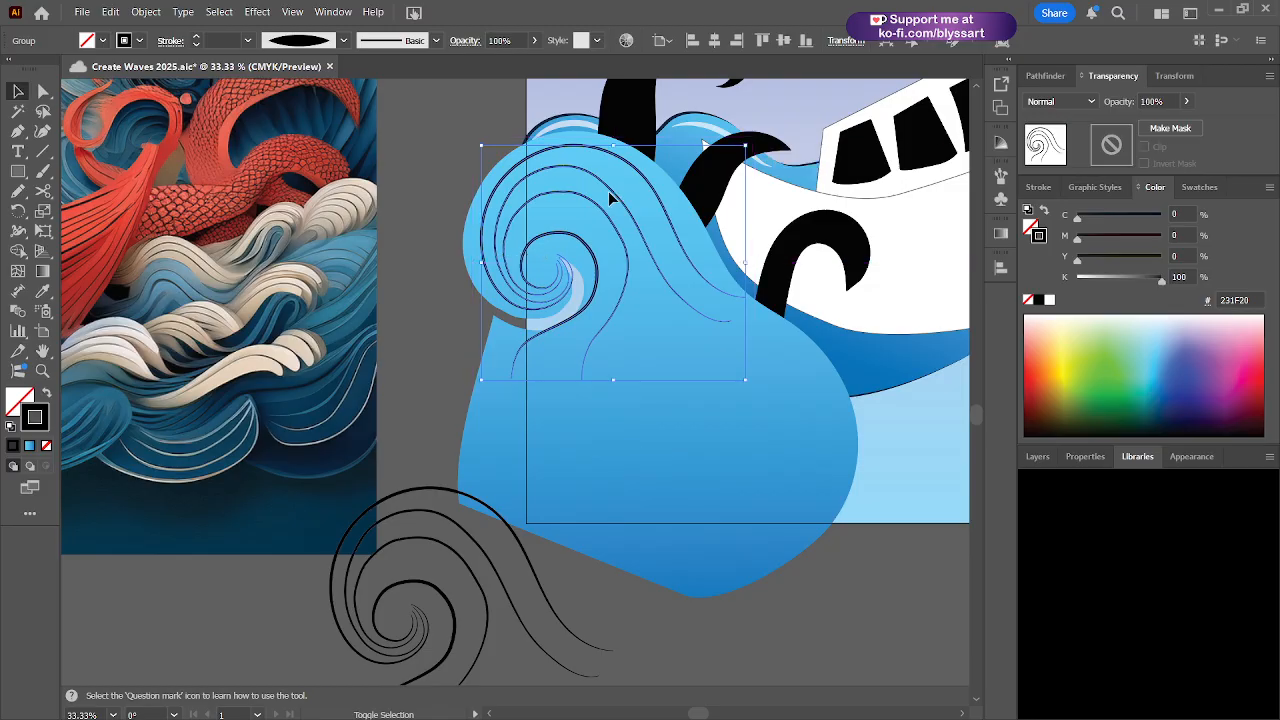
mouse_move(608, 191)
left_mouse_down()
mouse_move(525, 197)
mouse_move(603, 201)
left_mouse_up()
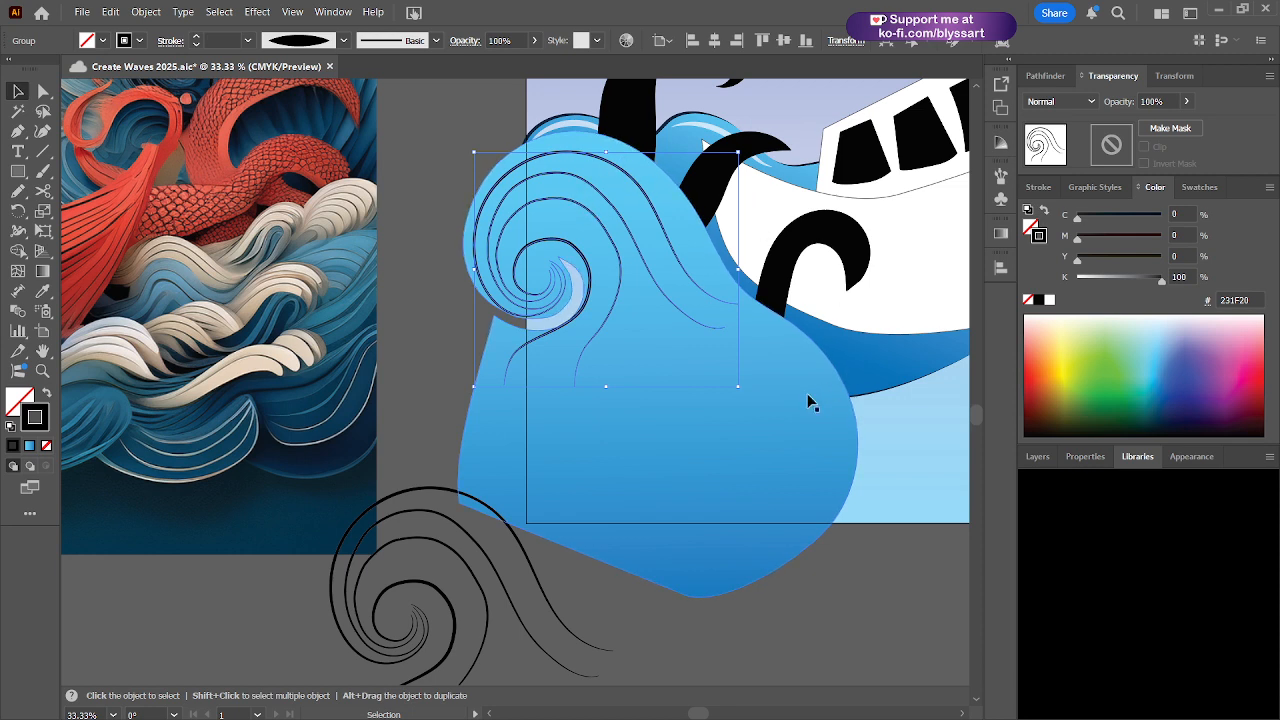
left_click(410, 277)
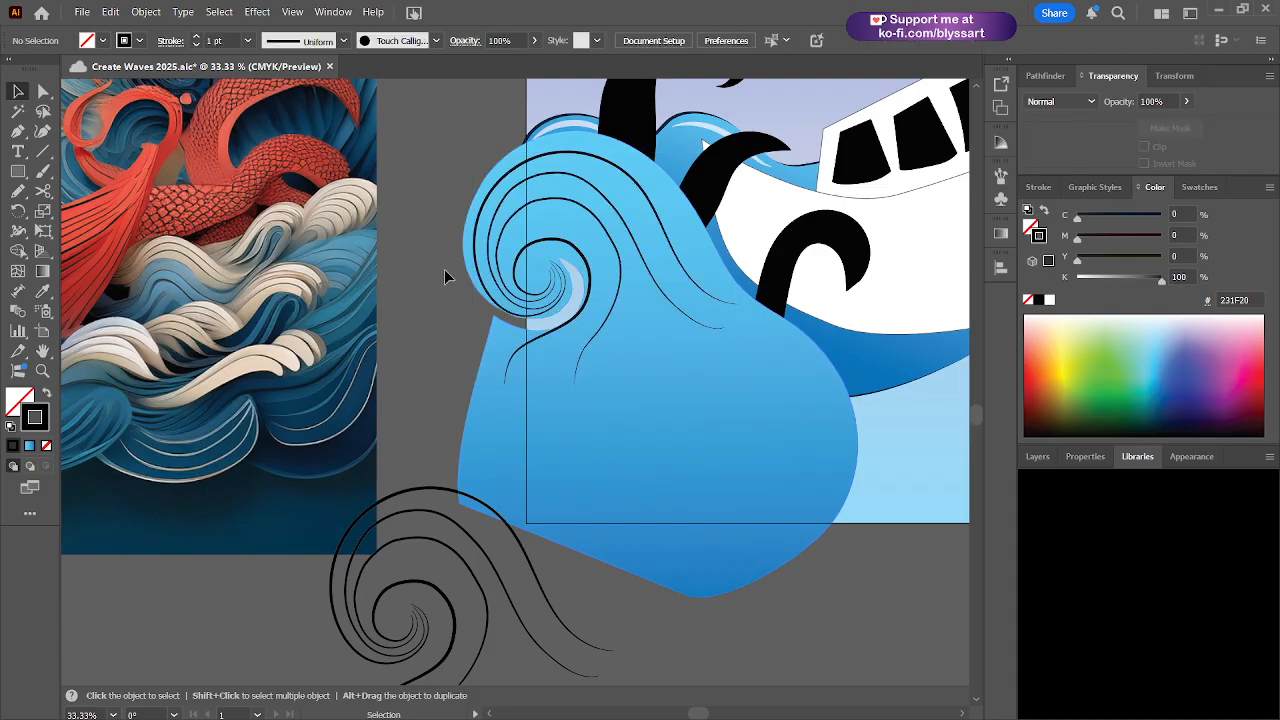
- Apply a Gaussian Blur effect to the spiral line group on the wave
left_click(565, 165)
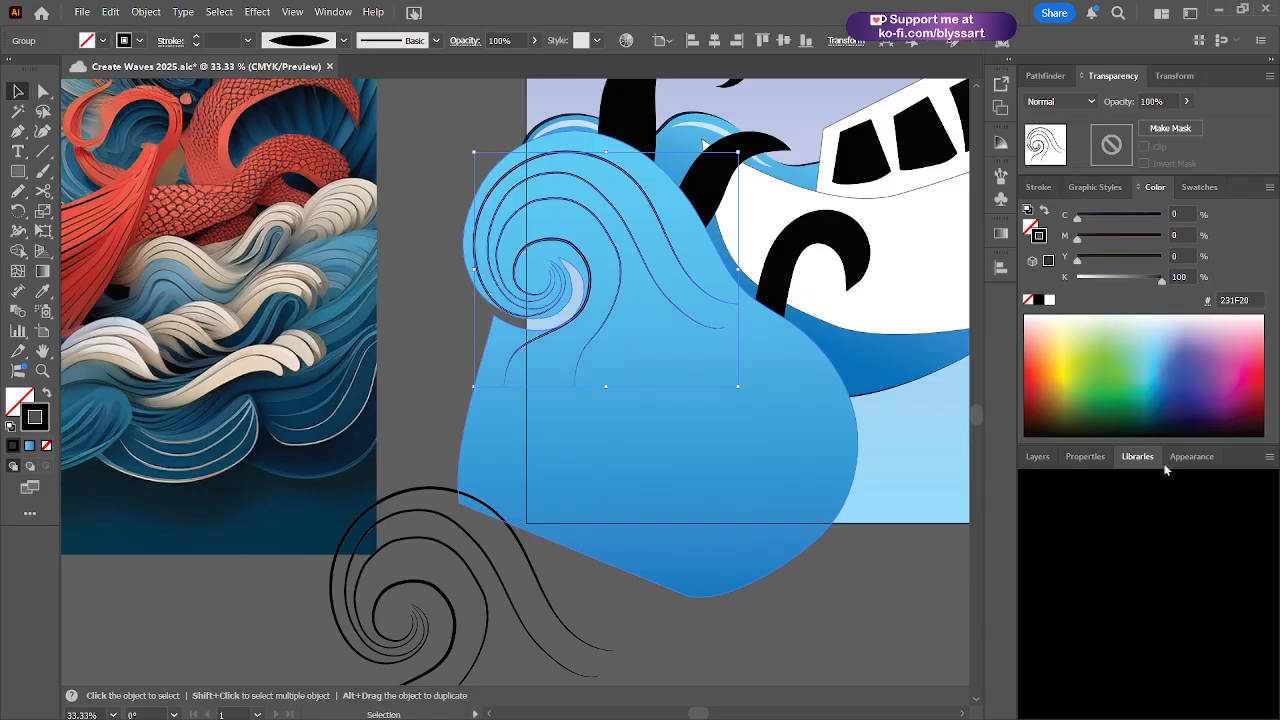
left_click(1189, 458)
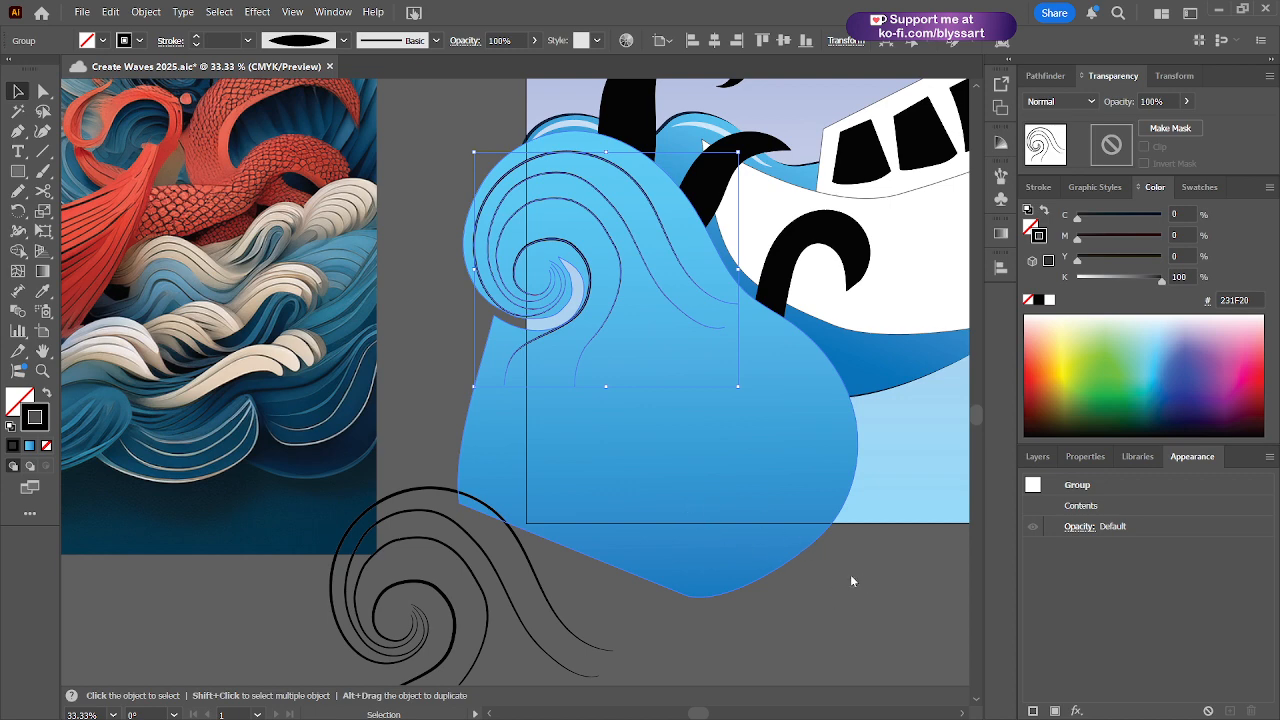
scroll(868, 542, "up", 1)
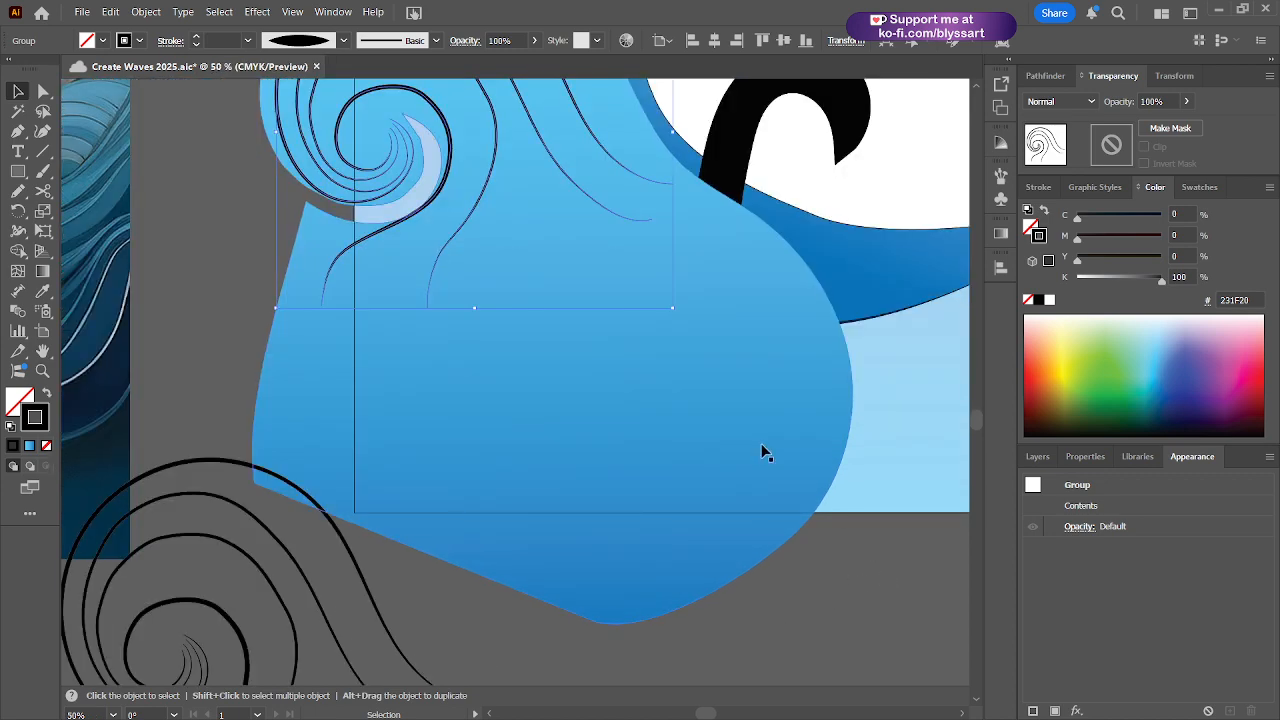
left_click_drag(767, 454, 829, 623)
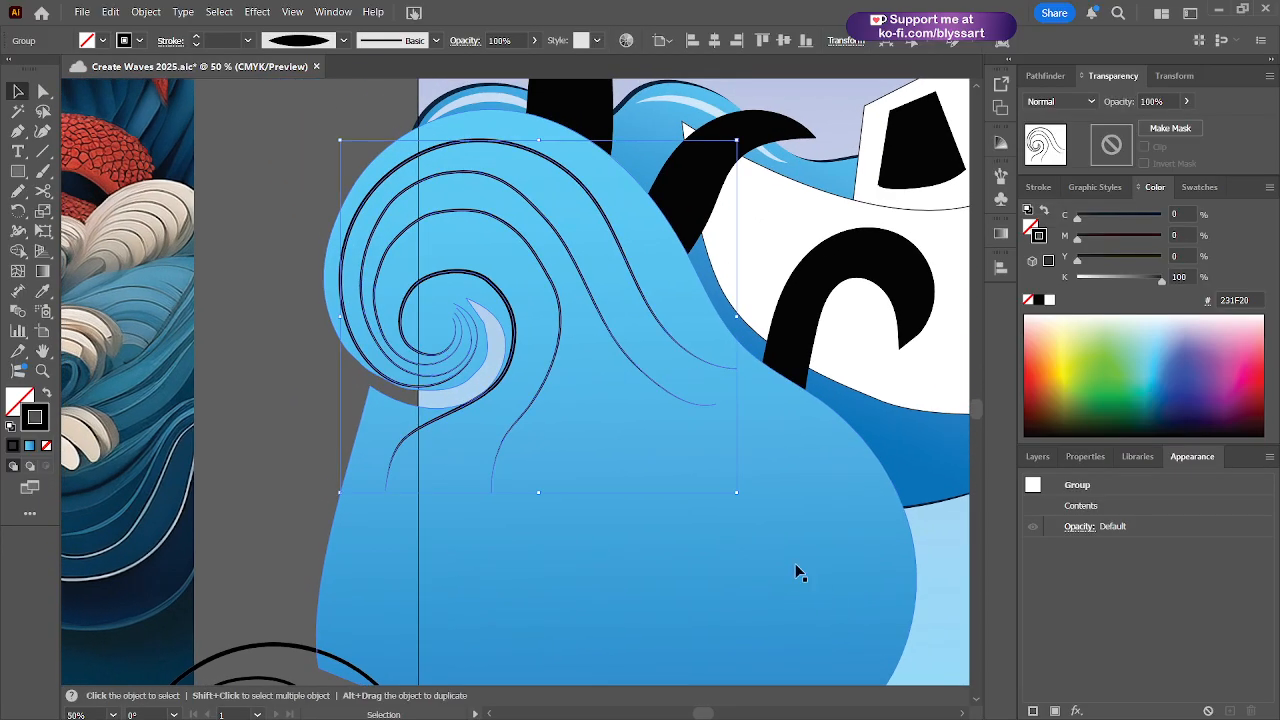
left_click_drag(720, 543, 696, 641)
scroll(729, 575, "up", 1)
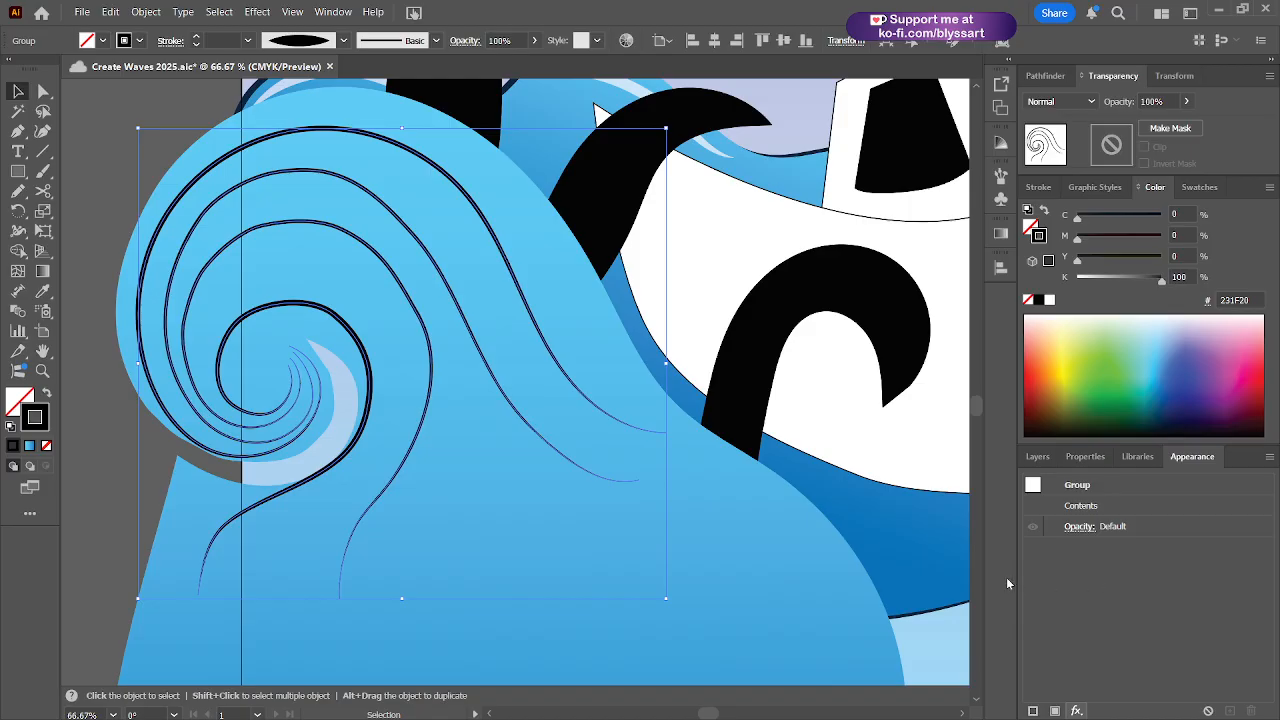
key("ctrl+z")
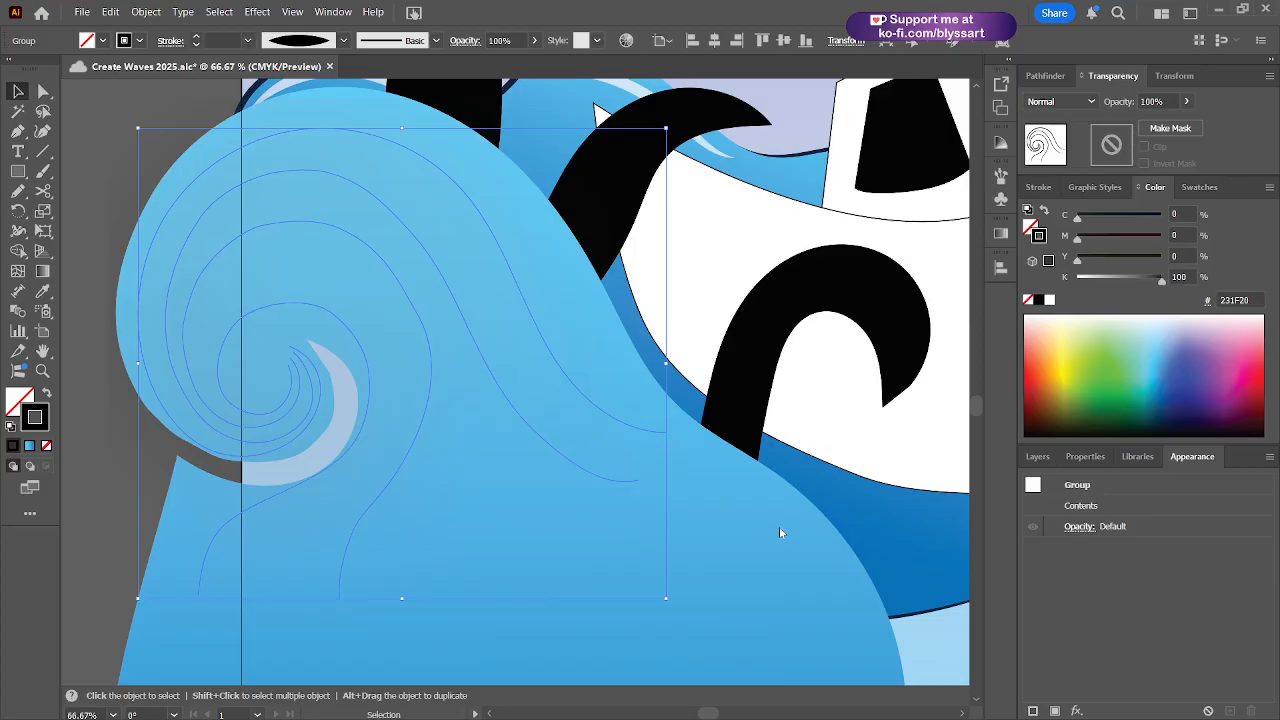
key("ctrl+shift+z")
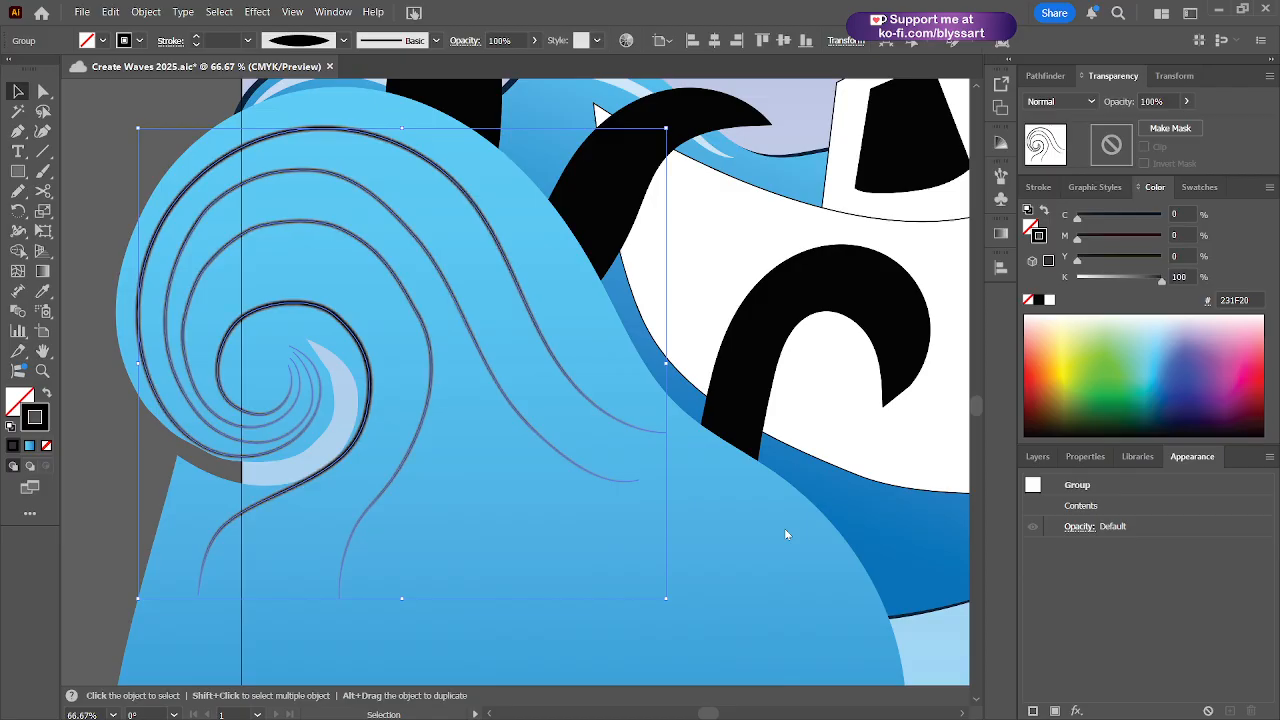
left_click(798, 570)
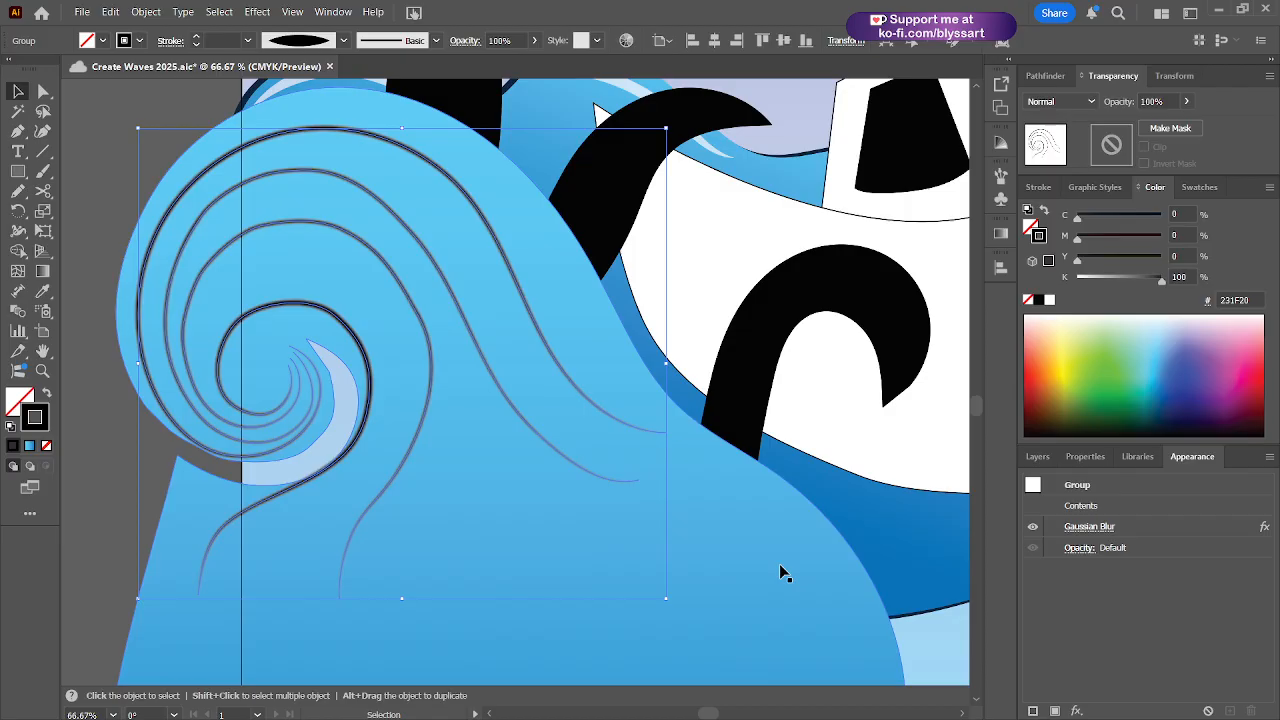
- Check the blurred spiral lines against the reference picture, clear the selection and save the illustration
left_click(779, 564)
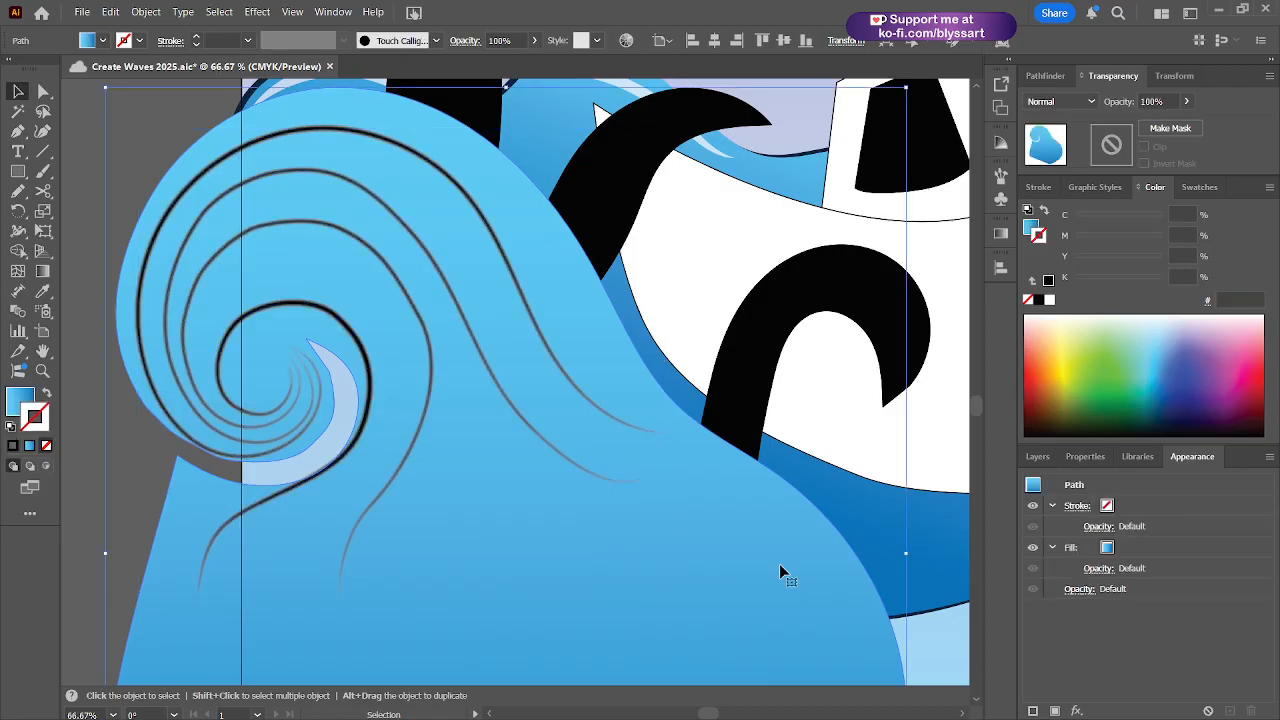
scroll(779, 564, "down", 2)
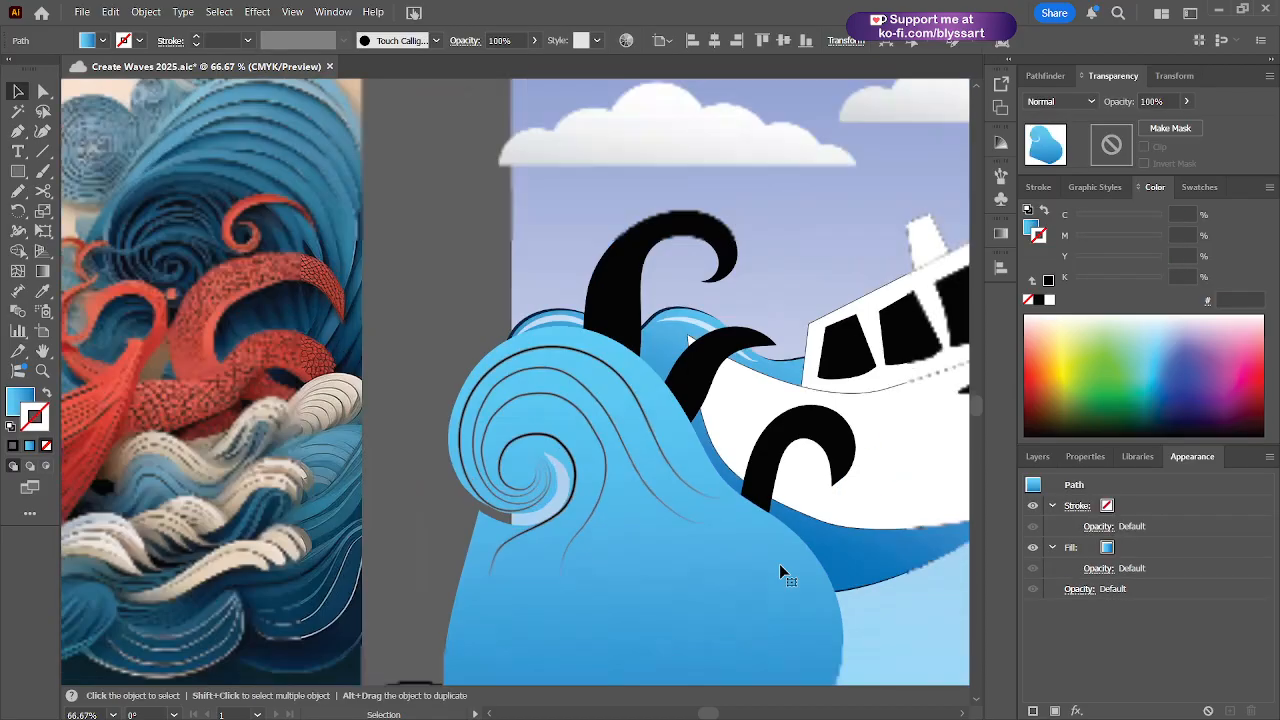
scroll(779, 564, "up", 2)
scroll(780, 566, "down", 2)
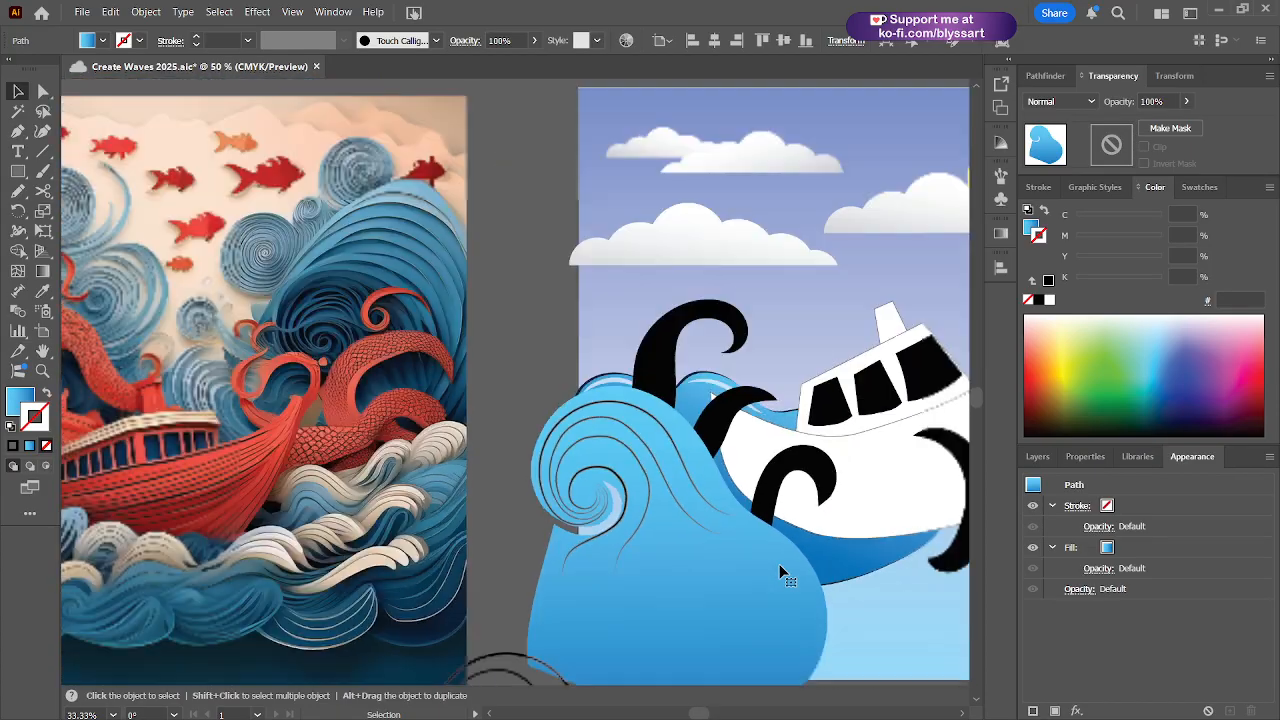
scroll(784, 573, "up", 2)
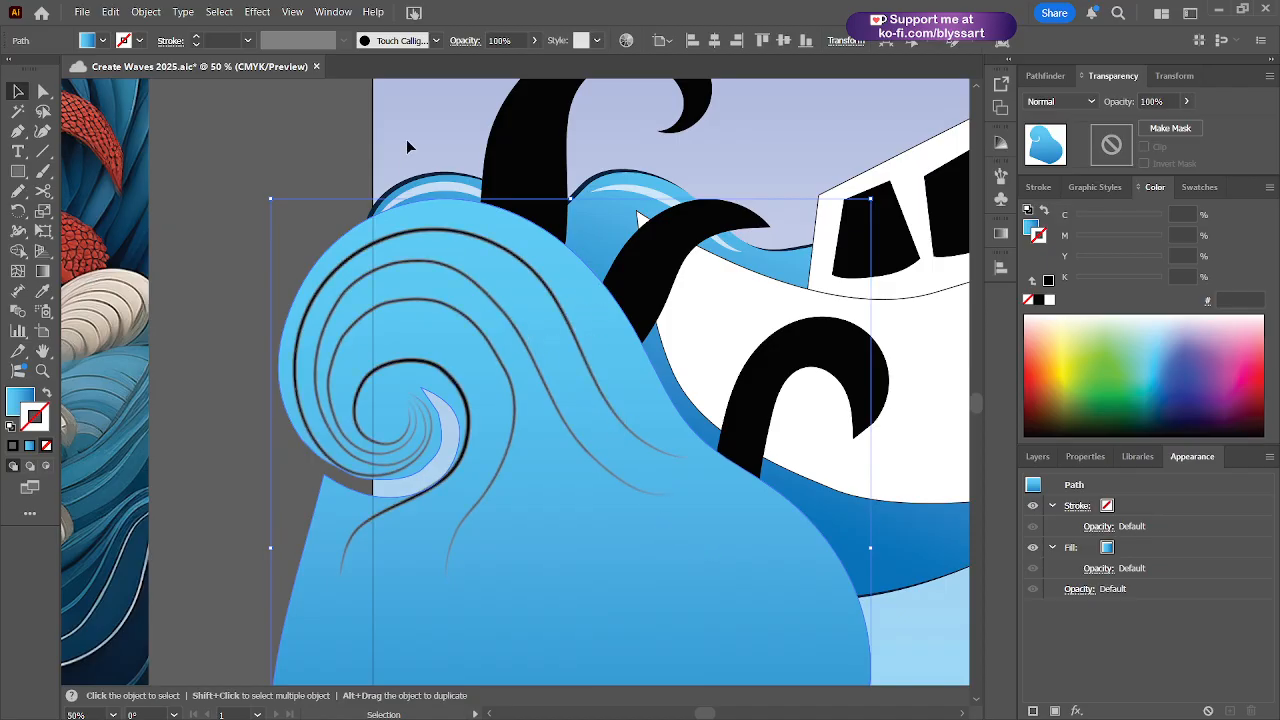
left_click(321, 160)
key("ctrl+s")
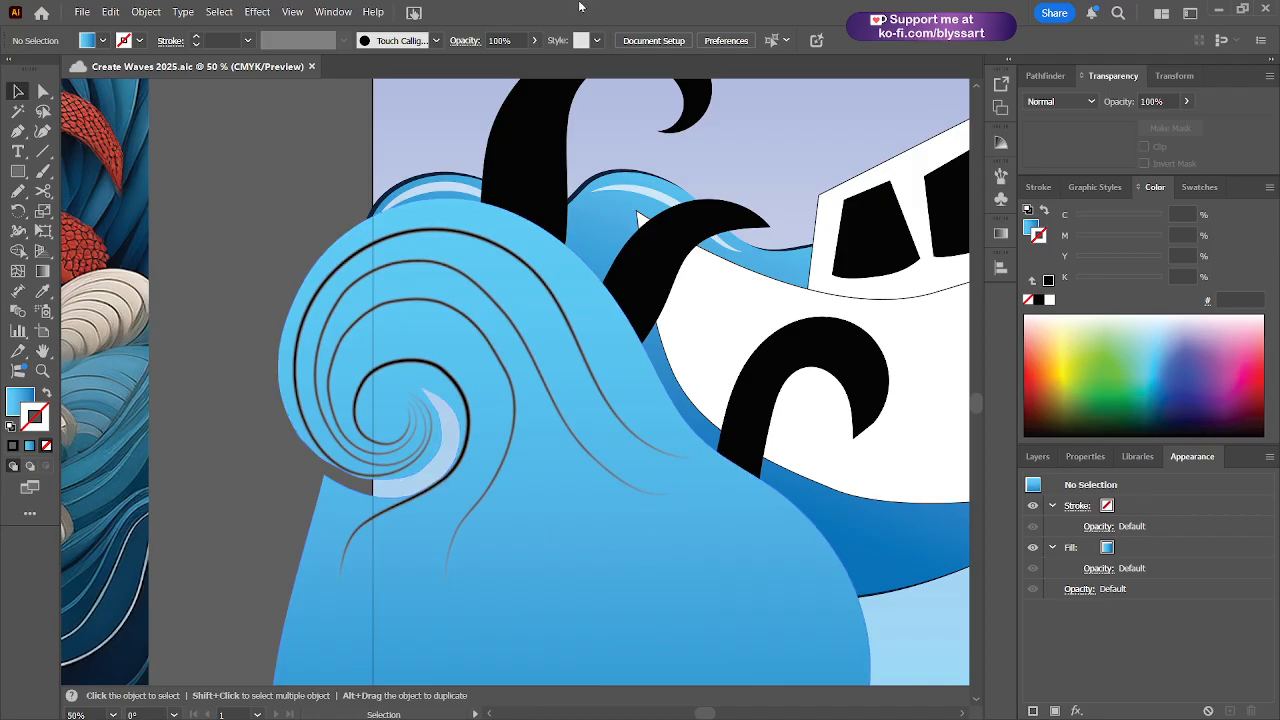
- Replace the blurred spiral line group on the wave with the unblurred duplicate, scaled down slightly to fit inside the curl
left_click(452, 234)
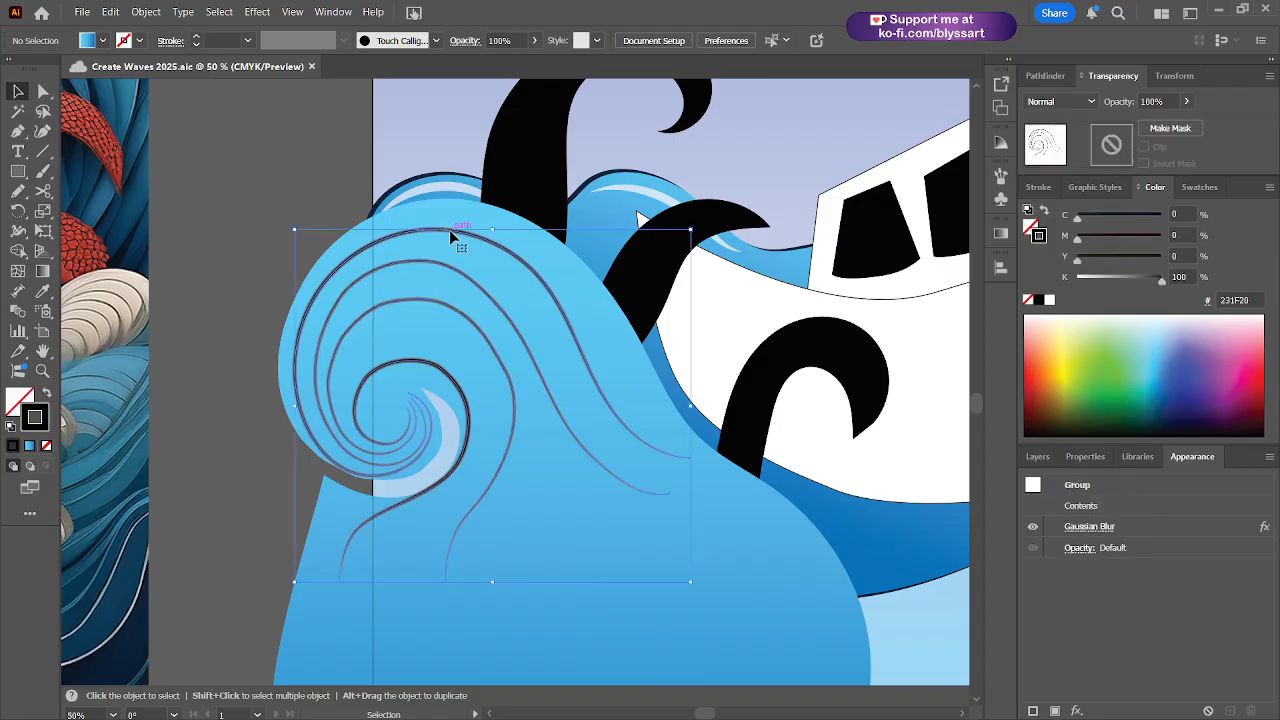
key("Delete")
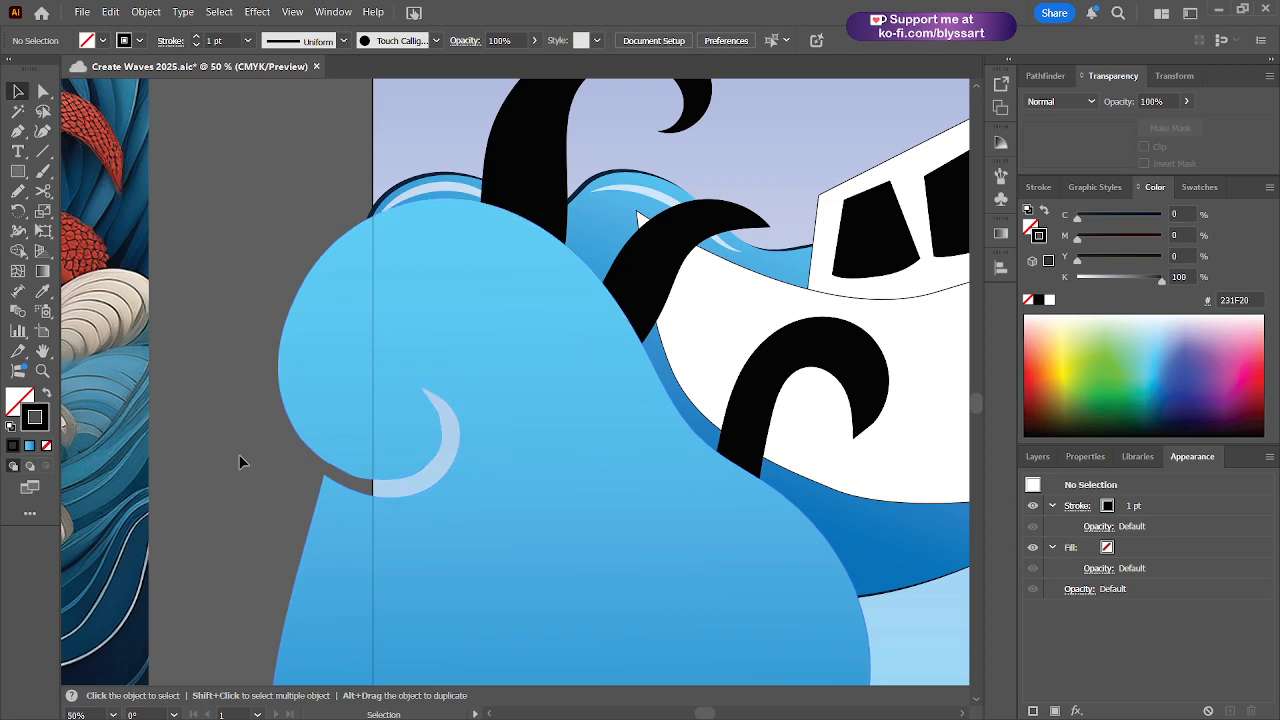
scroll(234, 452, "down", 2)
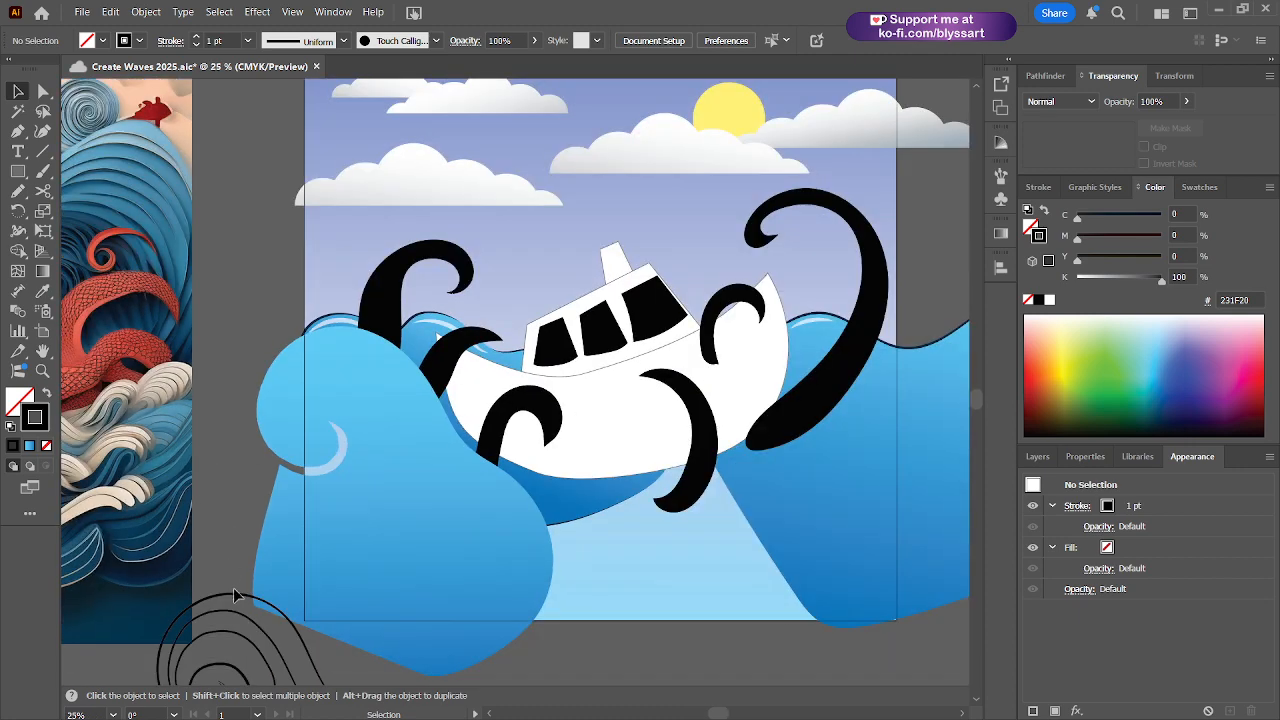
left_click_drag(239, 594, 340, 339)
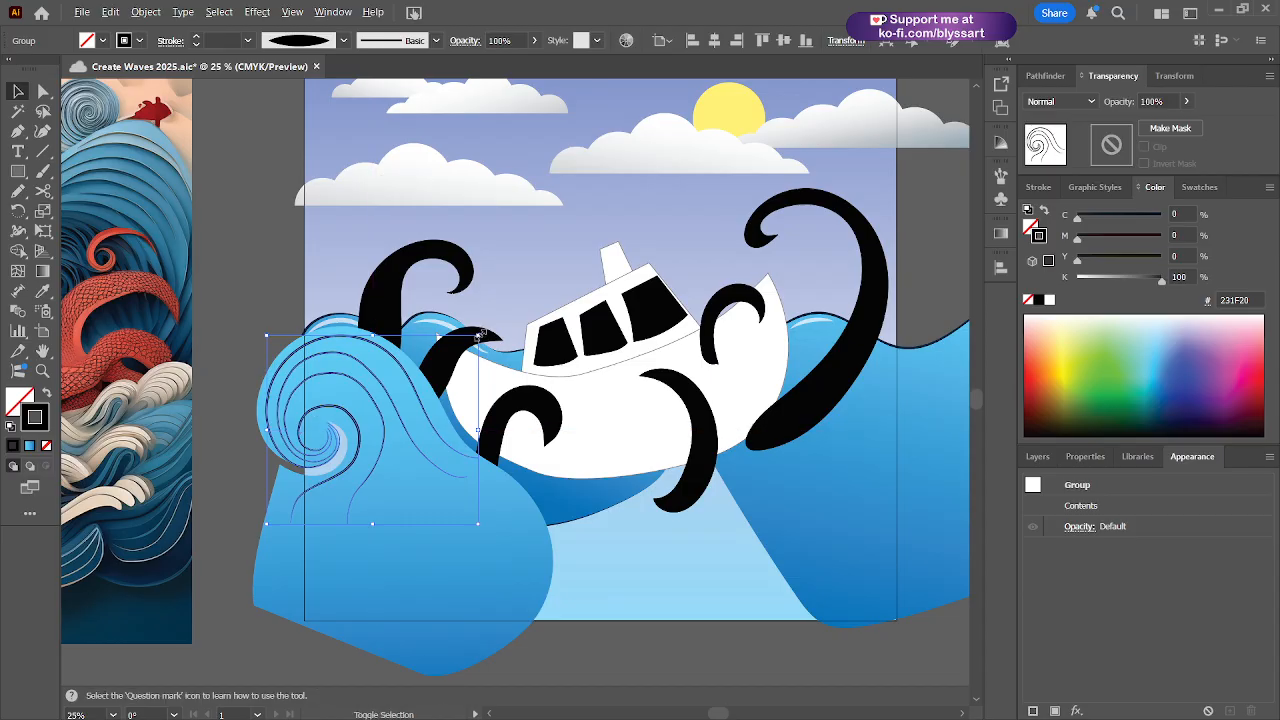
left_click_drag(479, 336, 380, 362)
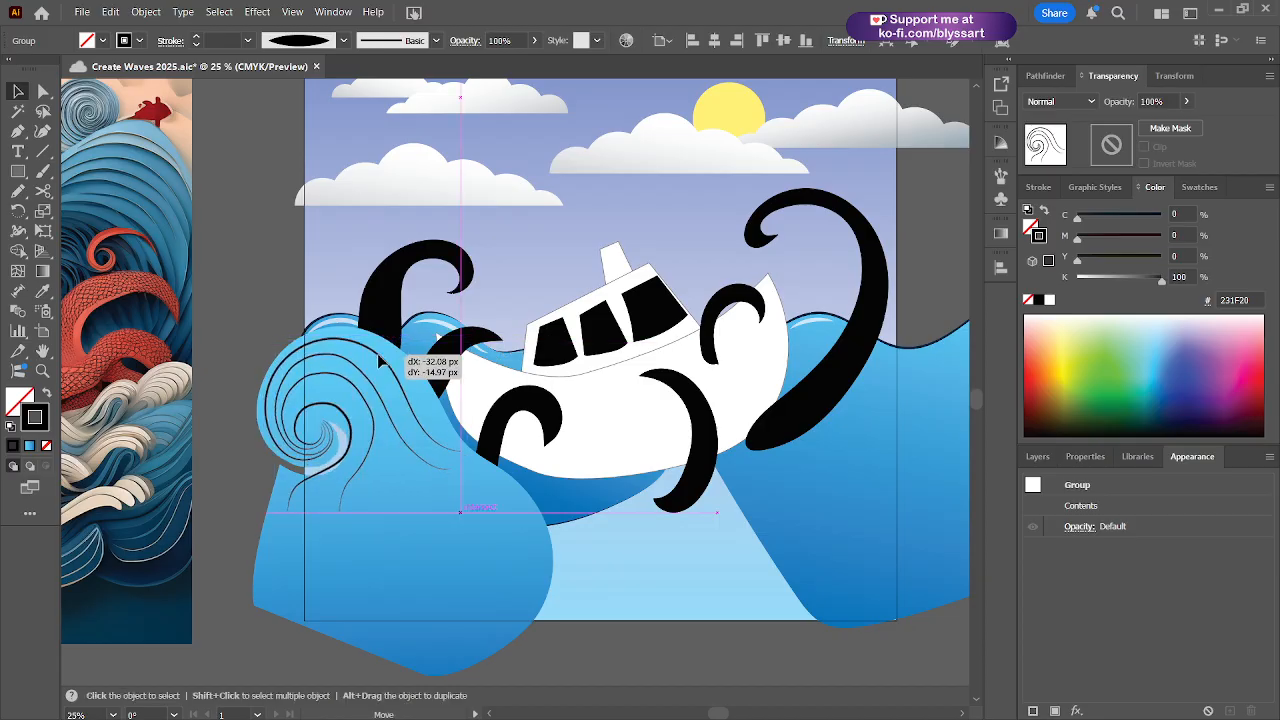
left_click_drag(380, 362, 399, 350)
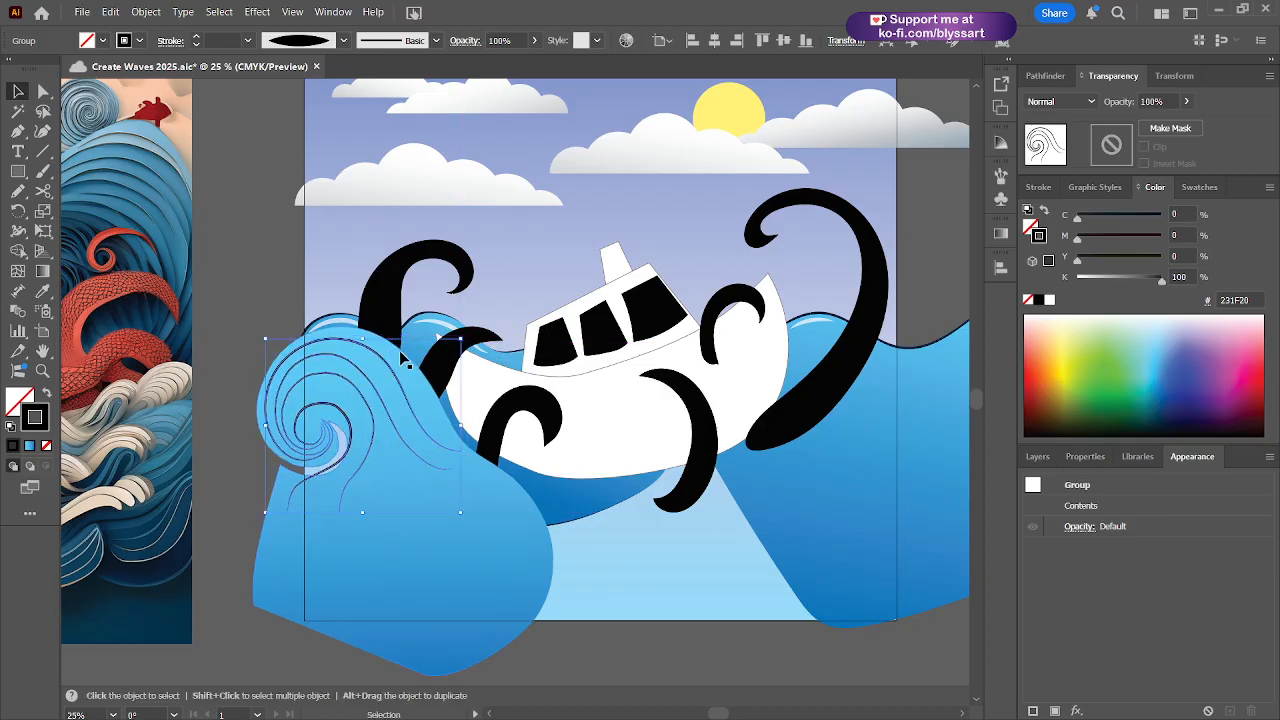
left_click(245, 333)
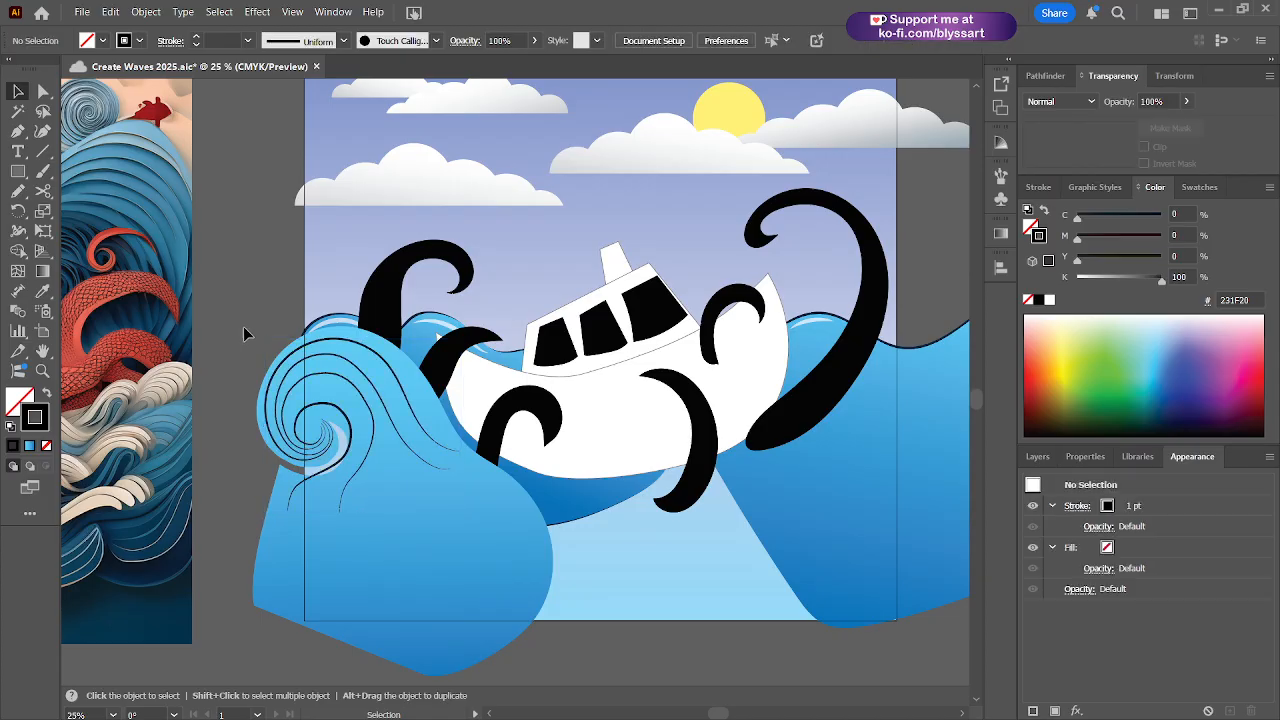
- Lower the spiral line group's opacity to 68% and recolour its stroke dark blue
left_click(375, 358)
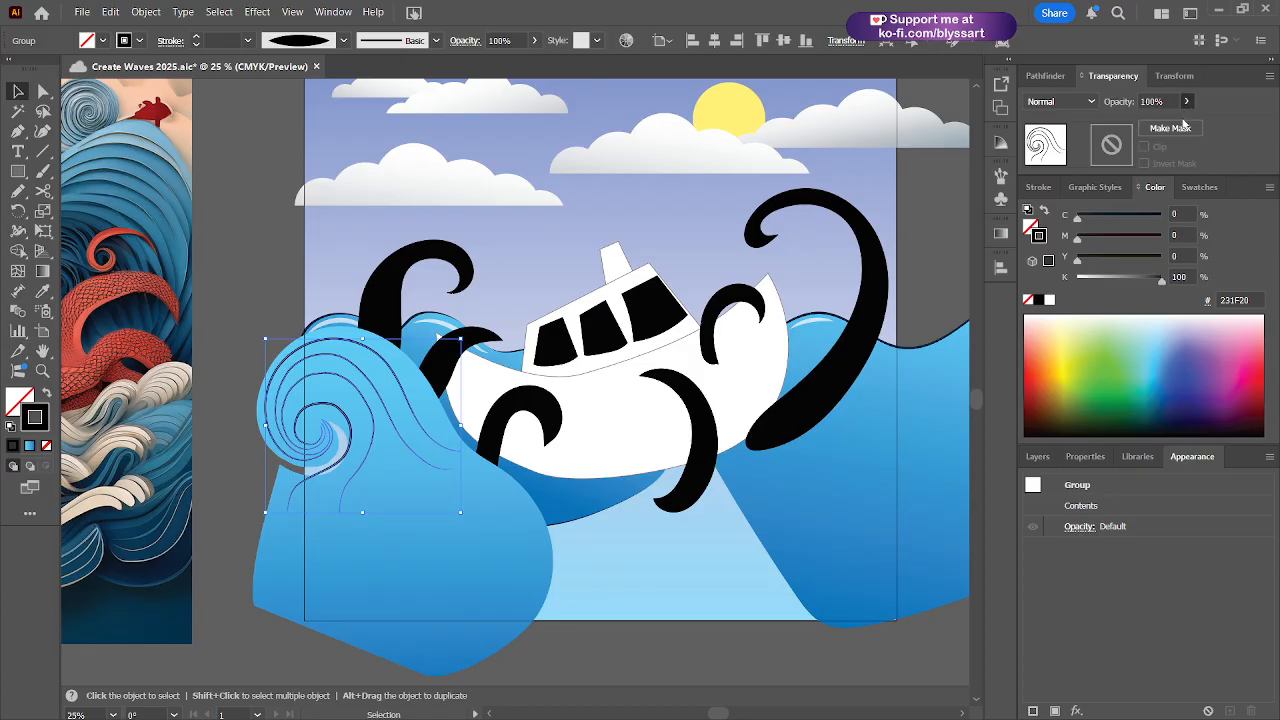
left_click_drag(1183, 120, 1163, 119)
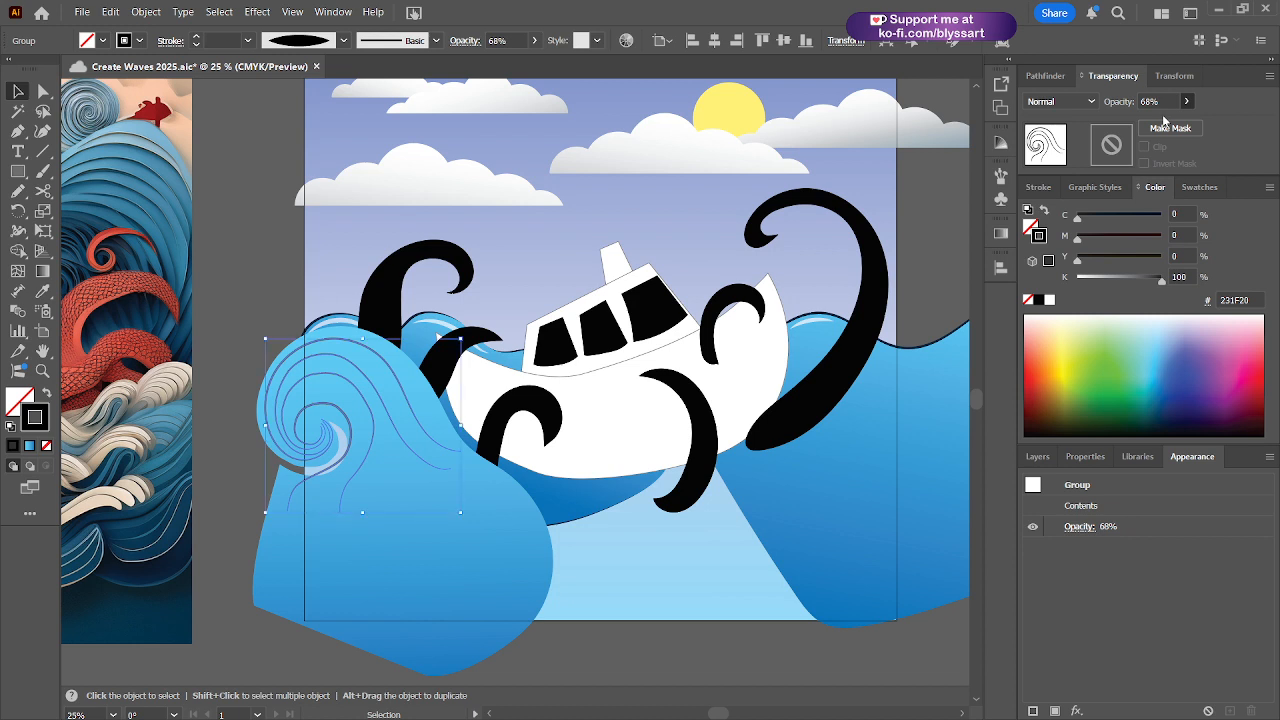
left_click(1198, 187)
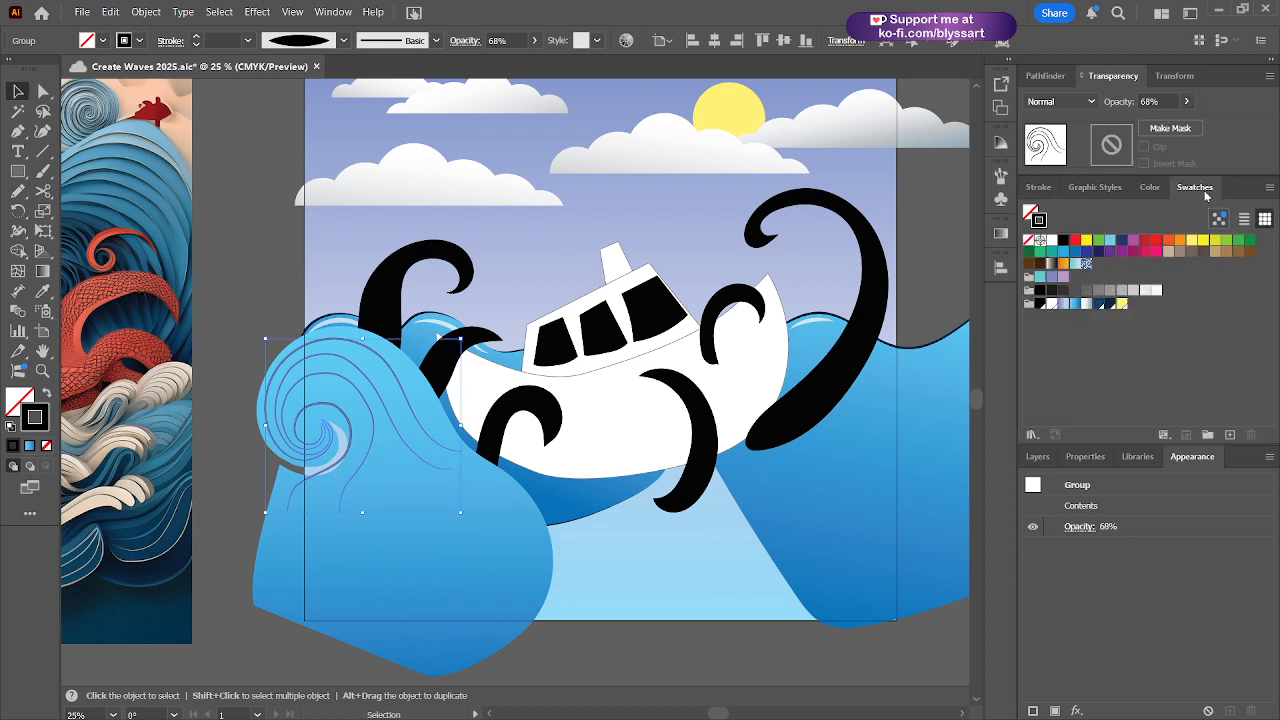
left_click(1099, 304)
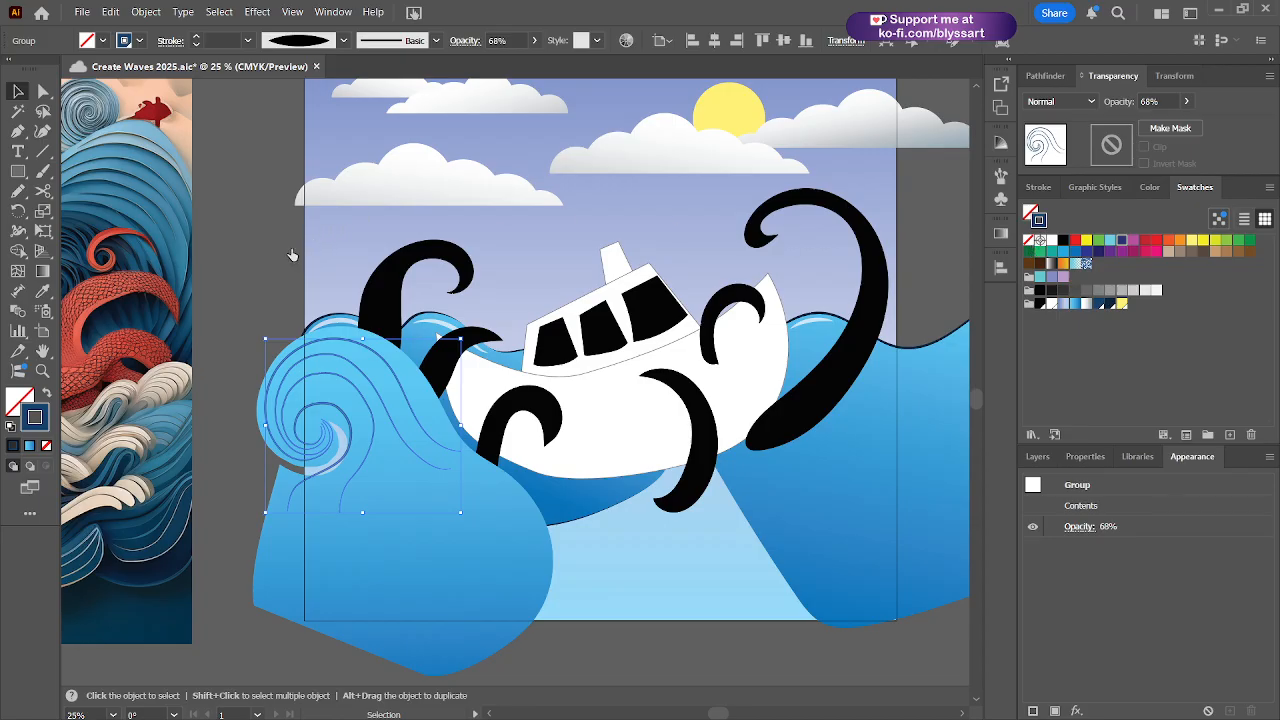
- Set the stroke weight of the spiral line group to 6 pt and deselect it
left_click(198, 38)
left_click(198, 38)
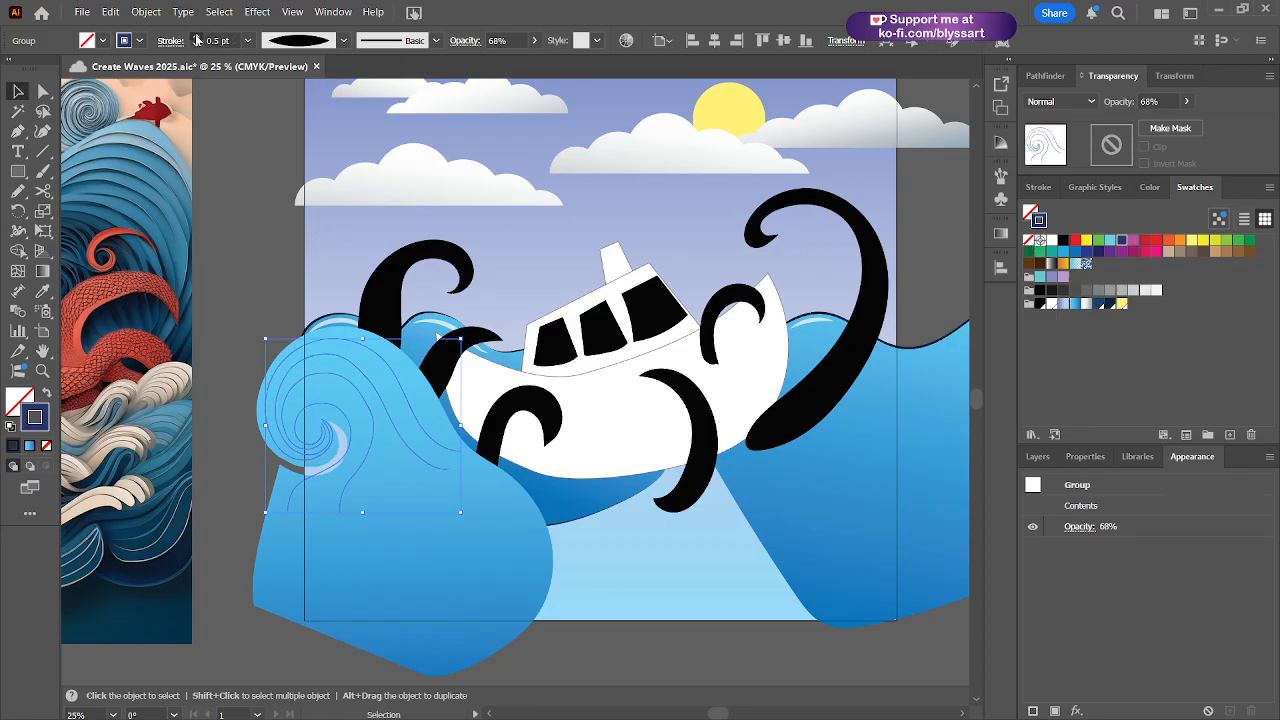
left_click(197, 38)
left_click(197, 38)
left_click(197, 38)
left_click(197, 38)
left_click(197, 38)
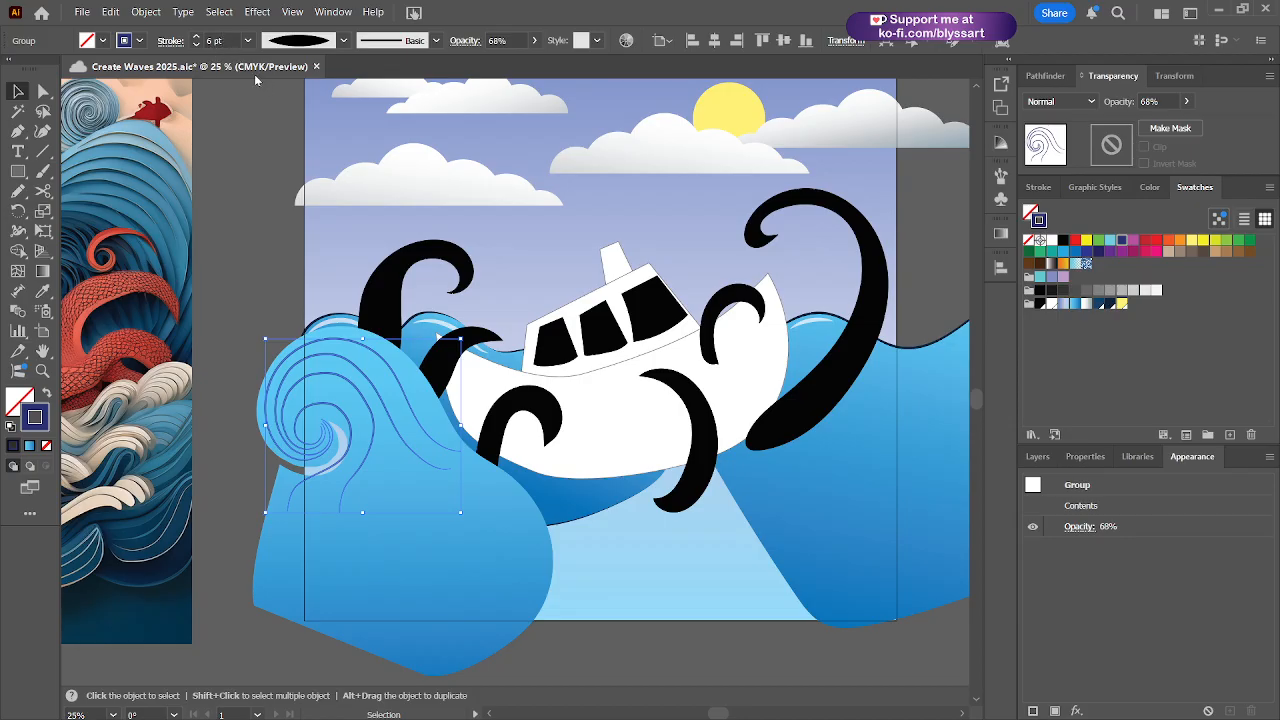
left_click(266, 176)
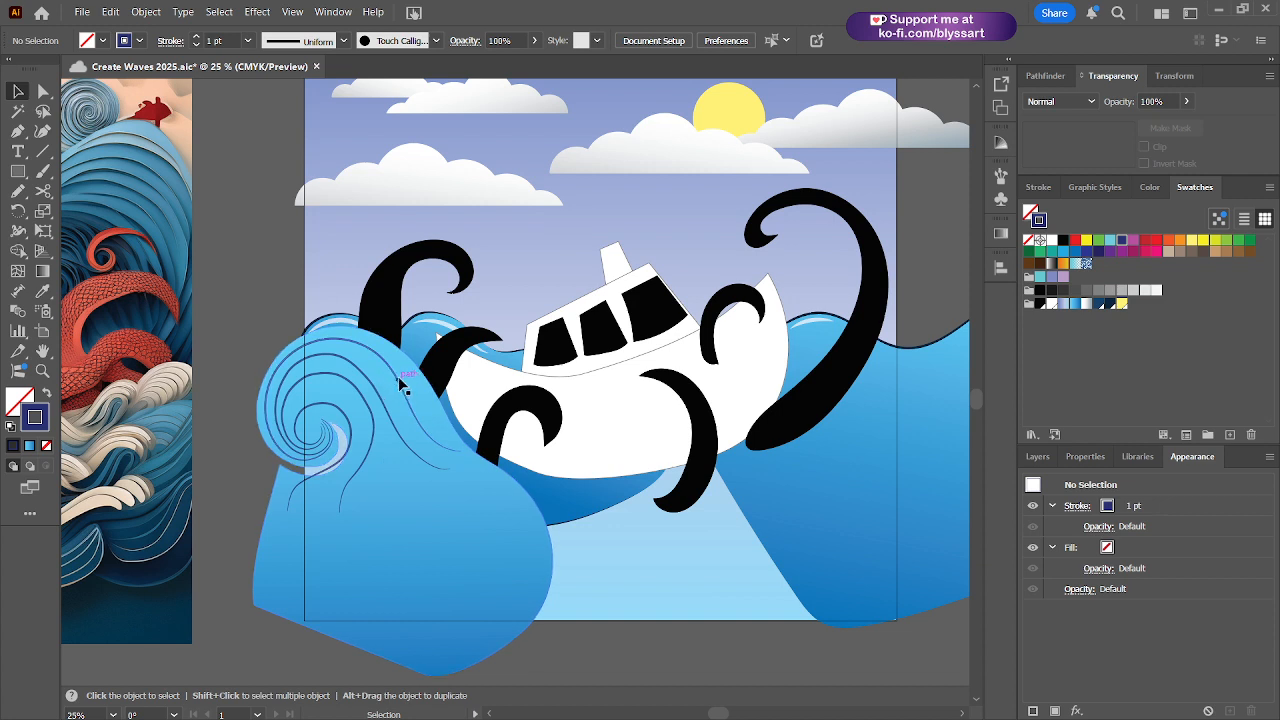
- Delete the dark blue spiral line group drawn for the curling wave
left_click_drag(398, 380, 597, 621)
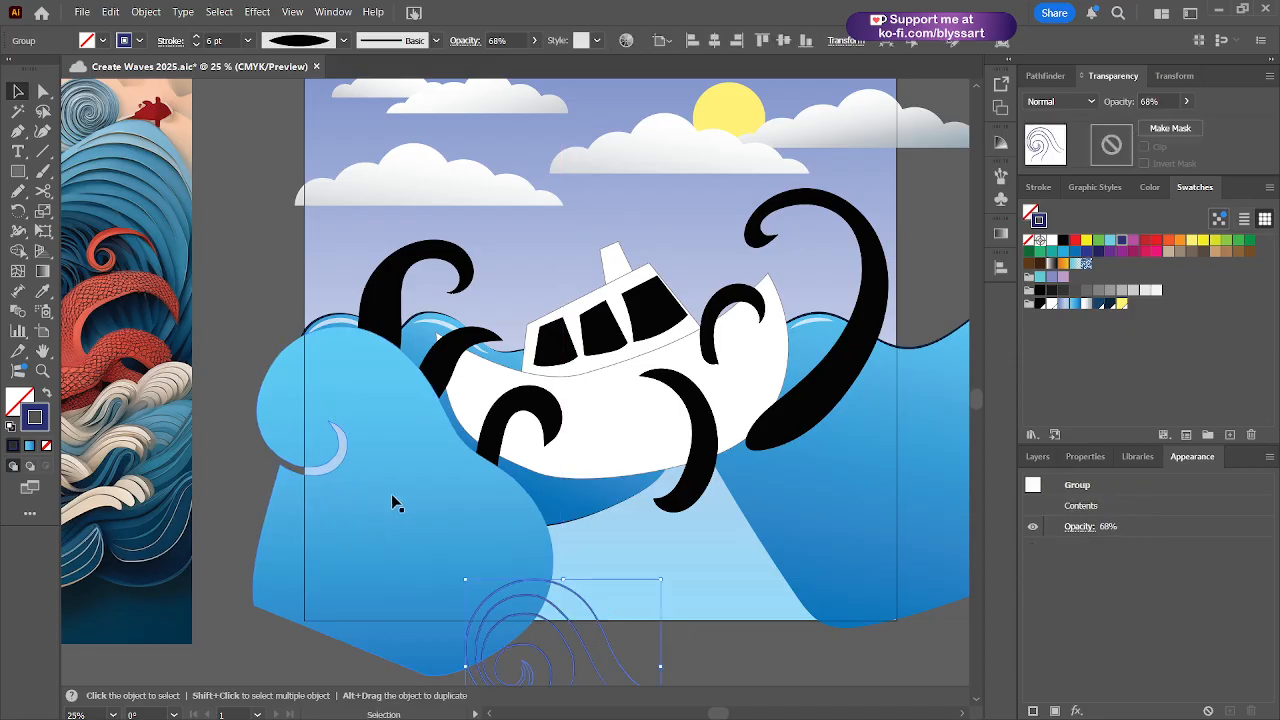
scroll(757, 470, "down", 2)
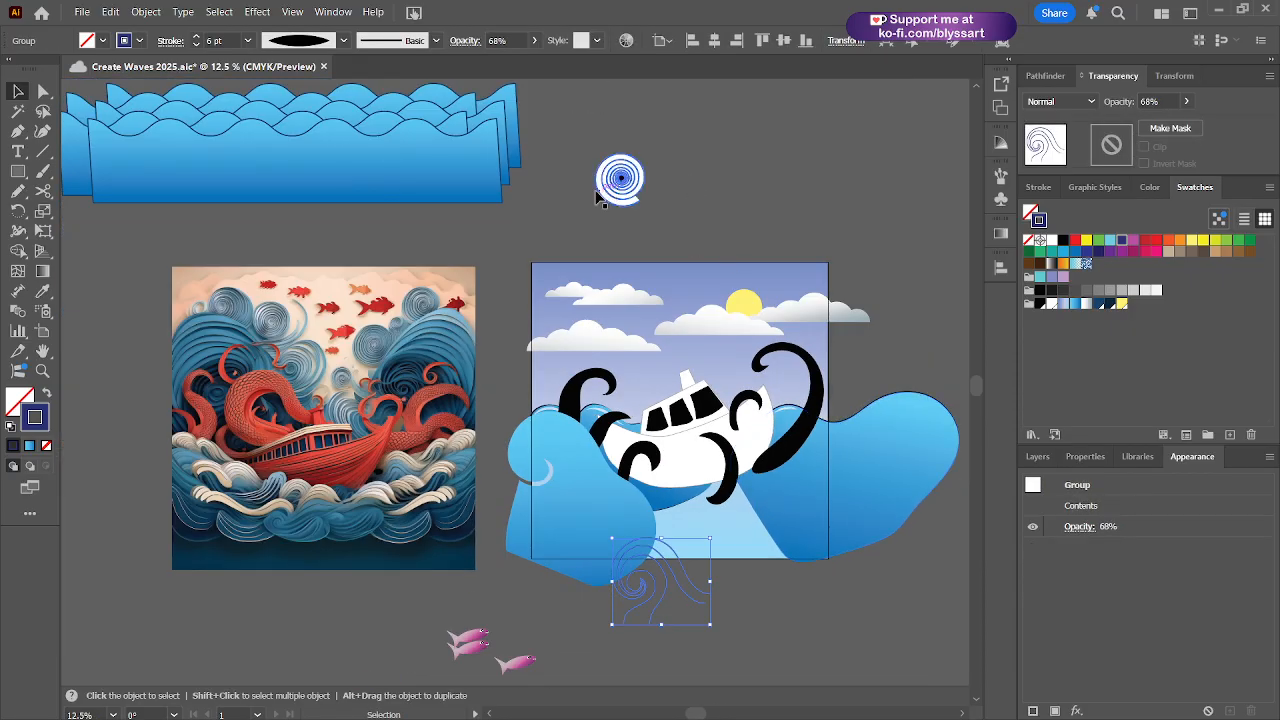
mouse_move(648, 192)
left_mouse_down()
mouse_move(682, 198)
mouse_move(649, 176)
mouse_move(722, 201)
mouse_move(650, 176)
left_mouse_up()
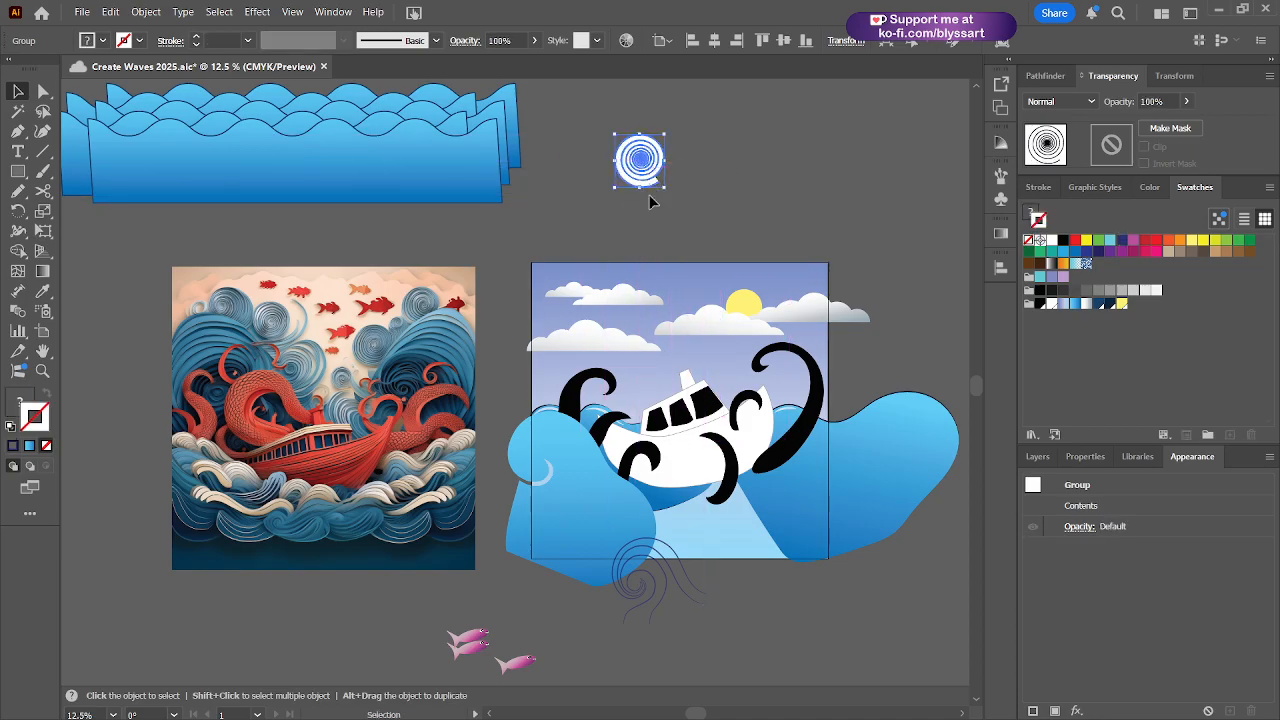
scroll(613, 483, "up", 3)
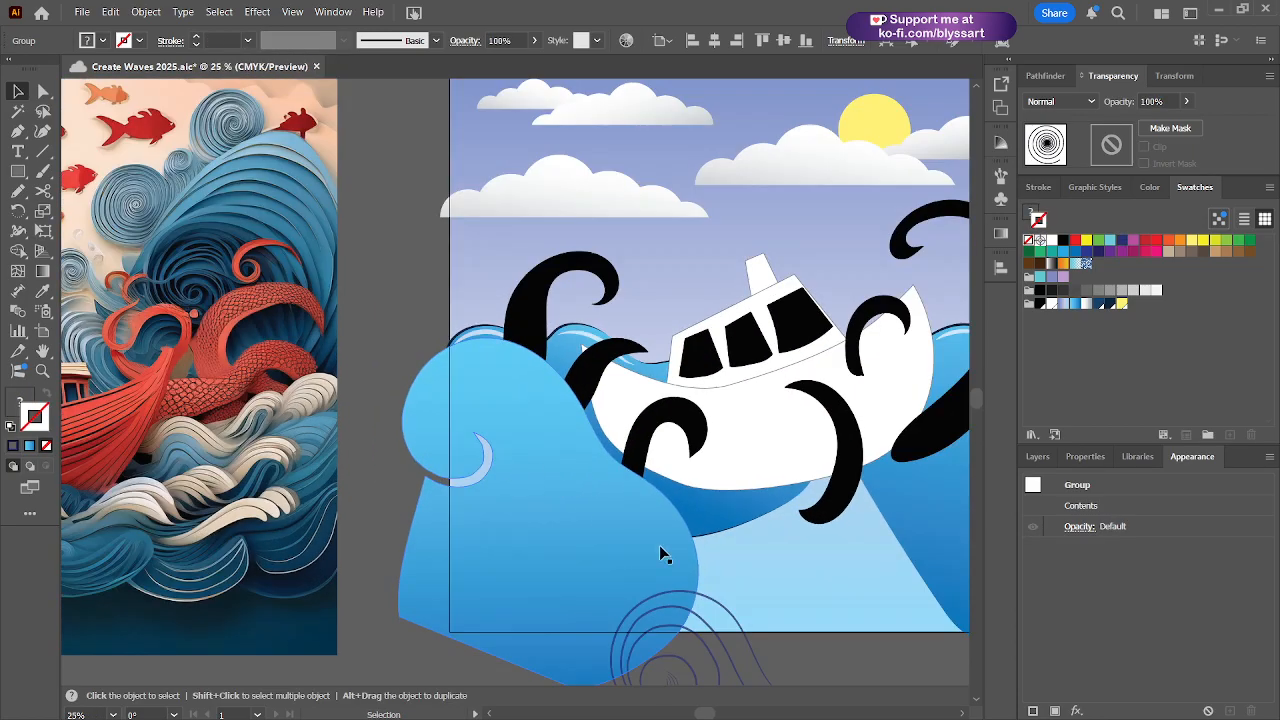
mouse_move(742, 632)
left_mouse_down()
mouse_move(760, 548)
mouse_move(505, 365)
mouse_move(536, 380)
mouse_move(572, 453)
left_mouse_up()
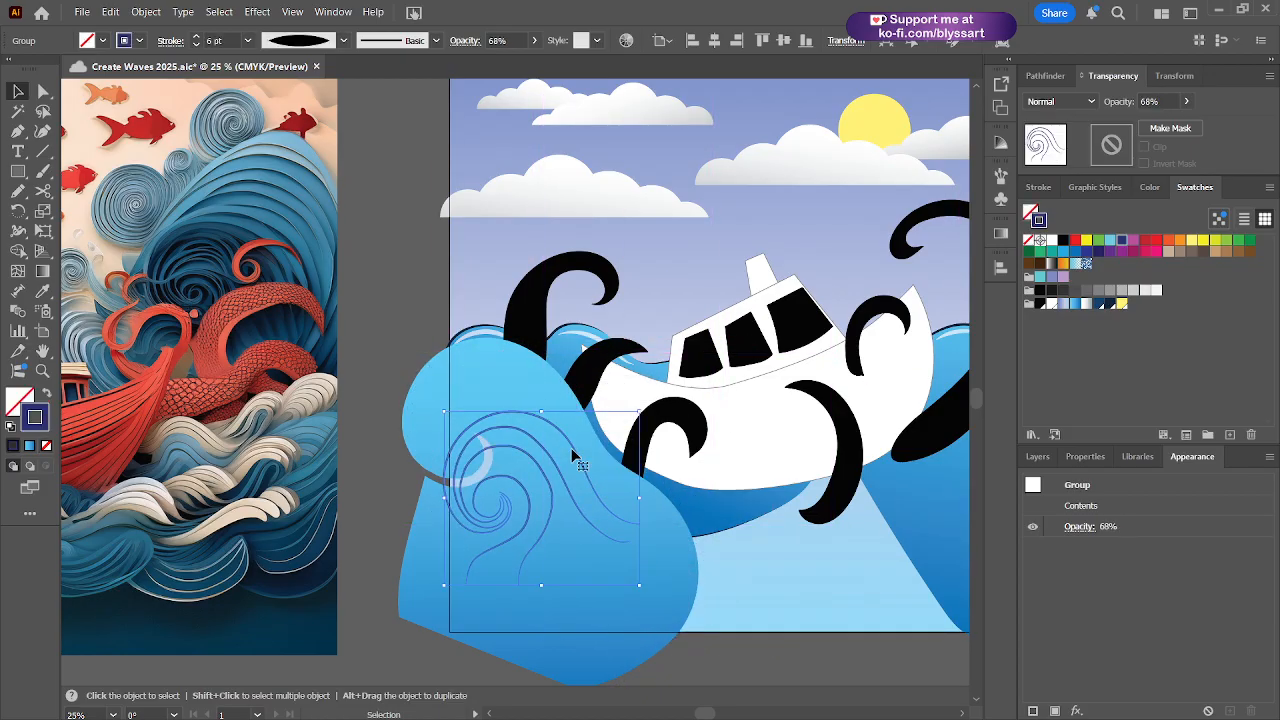
key("Delete")
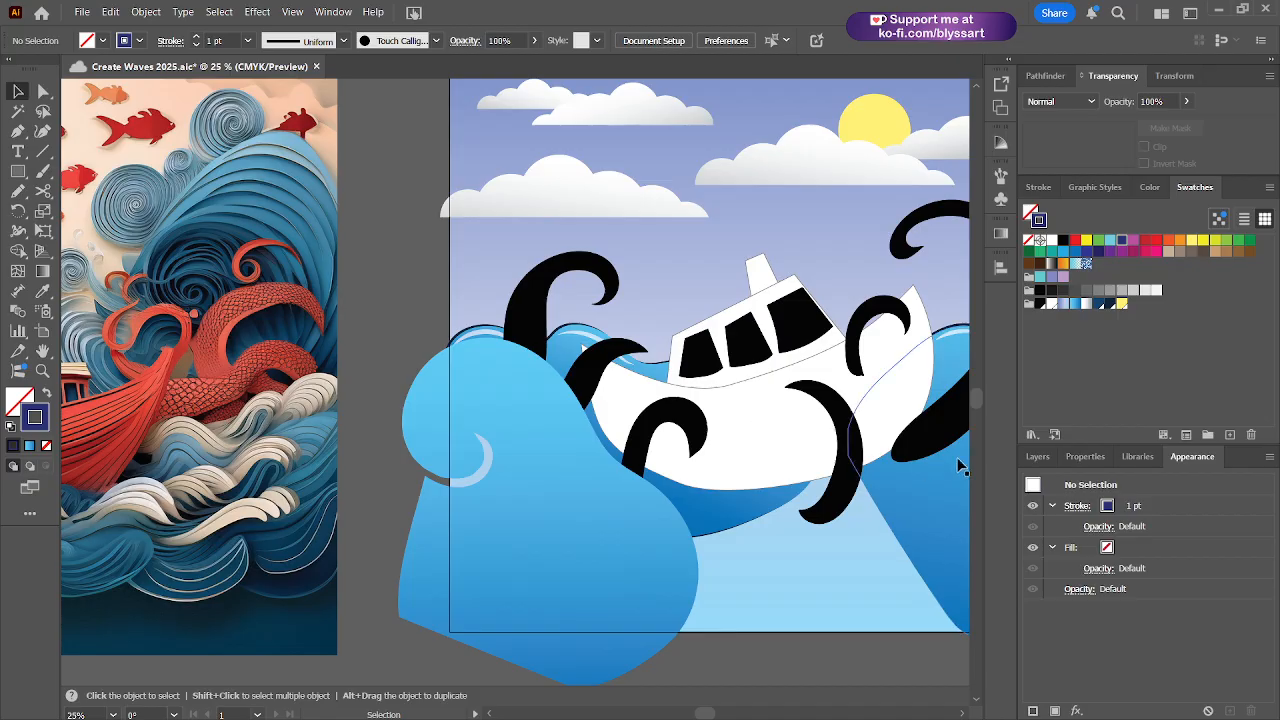
- Delete the large blue curling wave shape in front of the boat and tentacles
left_click(1036, 457)
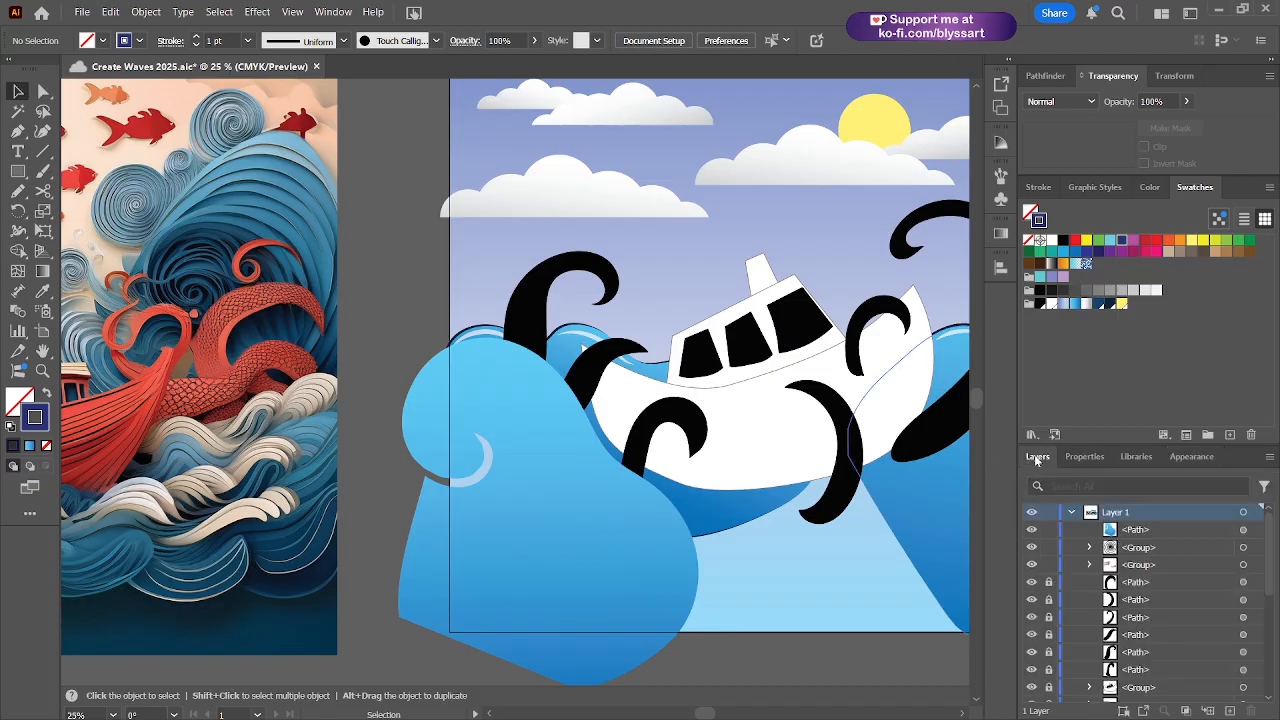
left_click(575, 481)
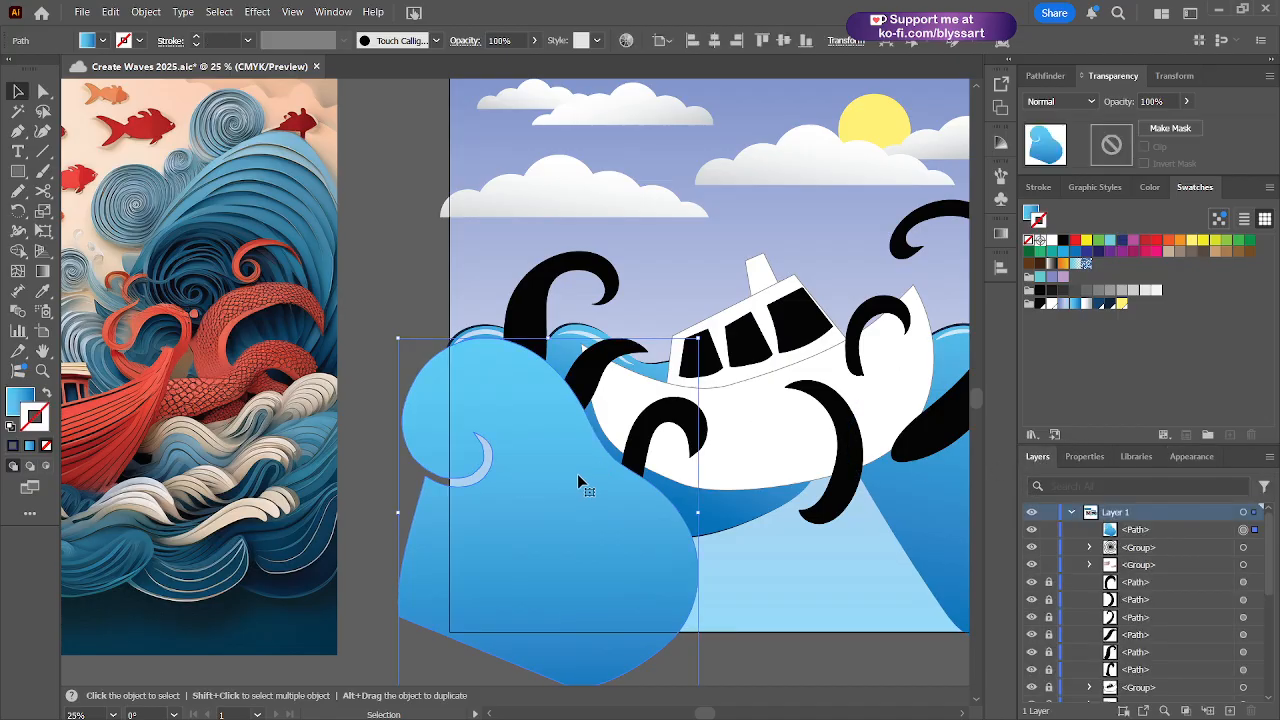
key("Delete")
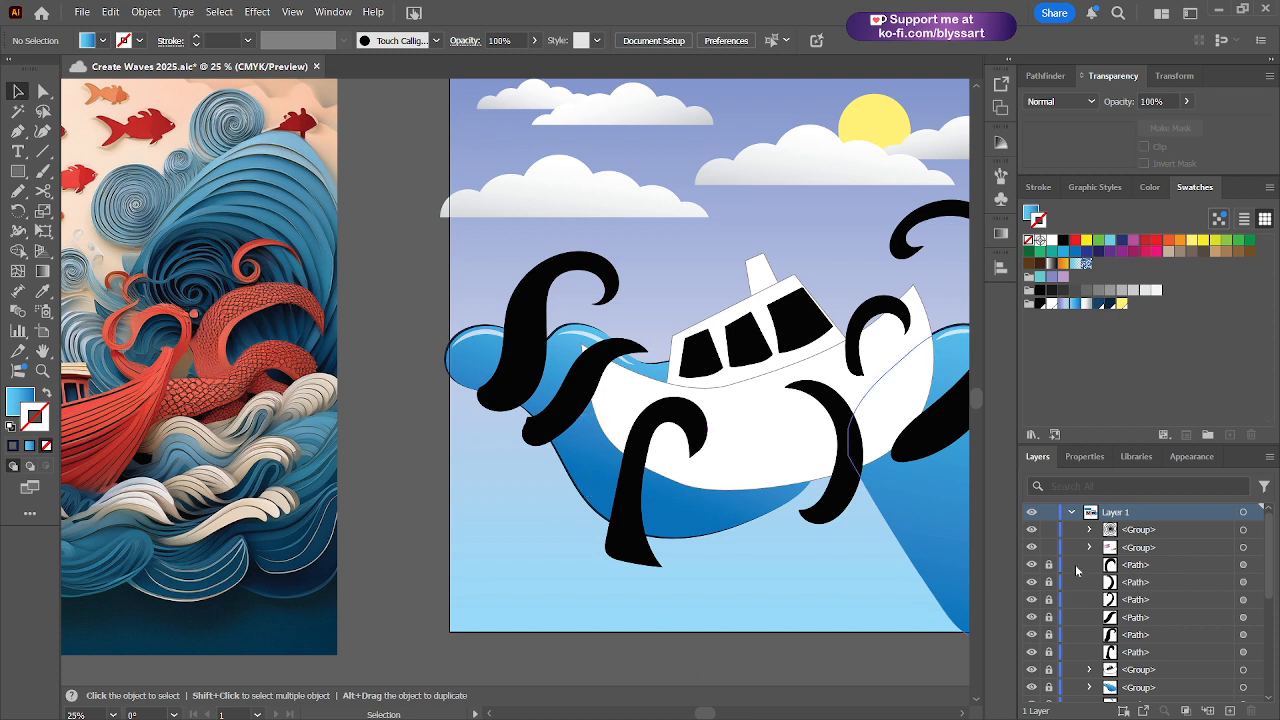
- Unlock and expand the boat group in the layer list and hide the six black tentacle paths
left_click(1049, 669)
left_click(1090, 669)
scroll(1090, 675, "down", 3)
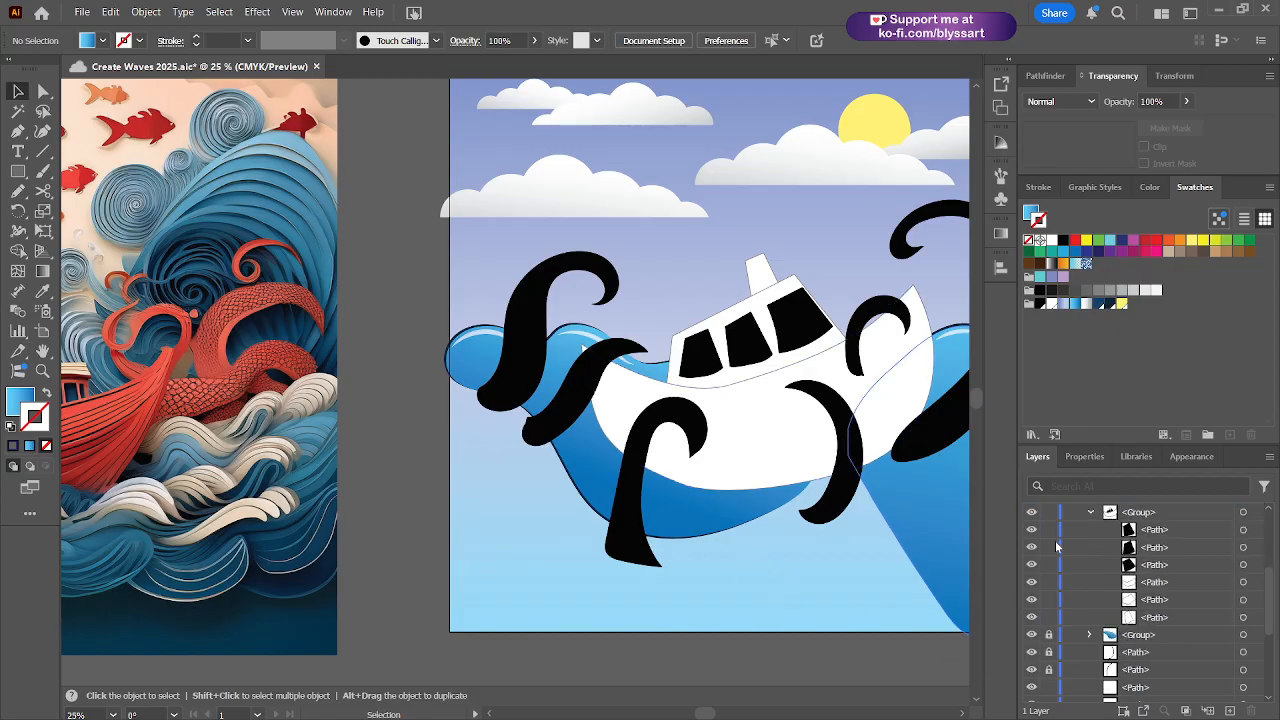
scroll(1069, 575, "up", 3)
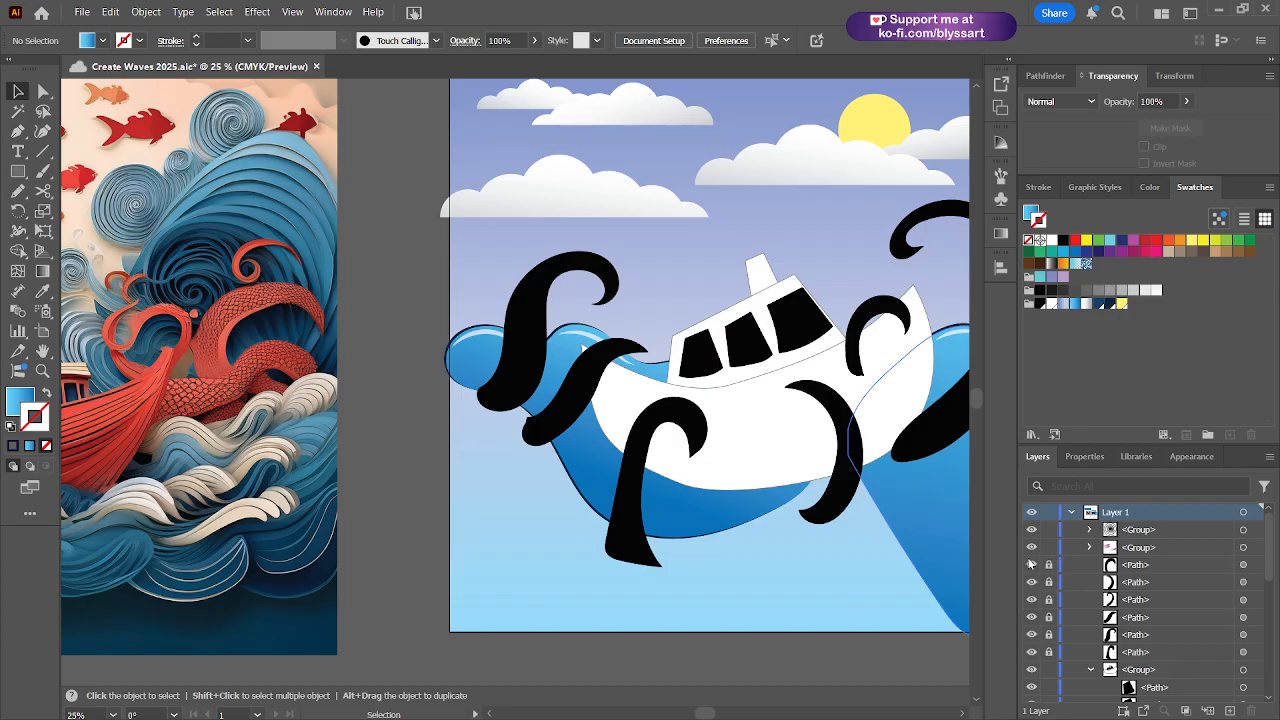
left_click_drag(1031, 564, 1031, 657)
left_click_drag(849, 586, 697, 593)
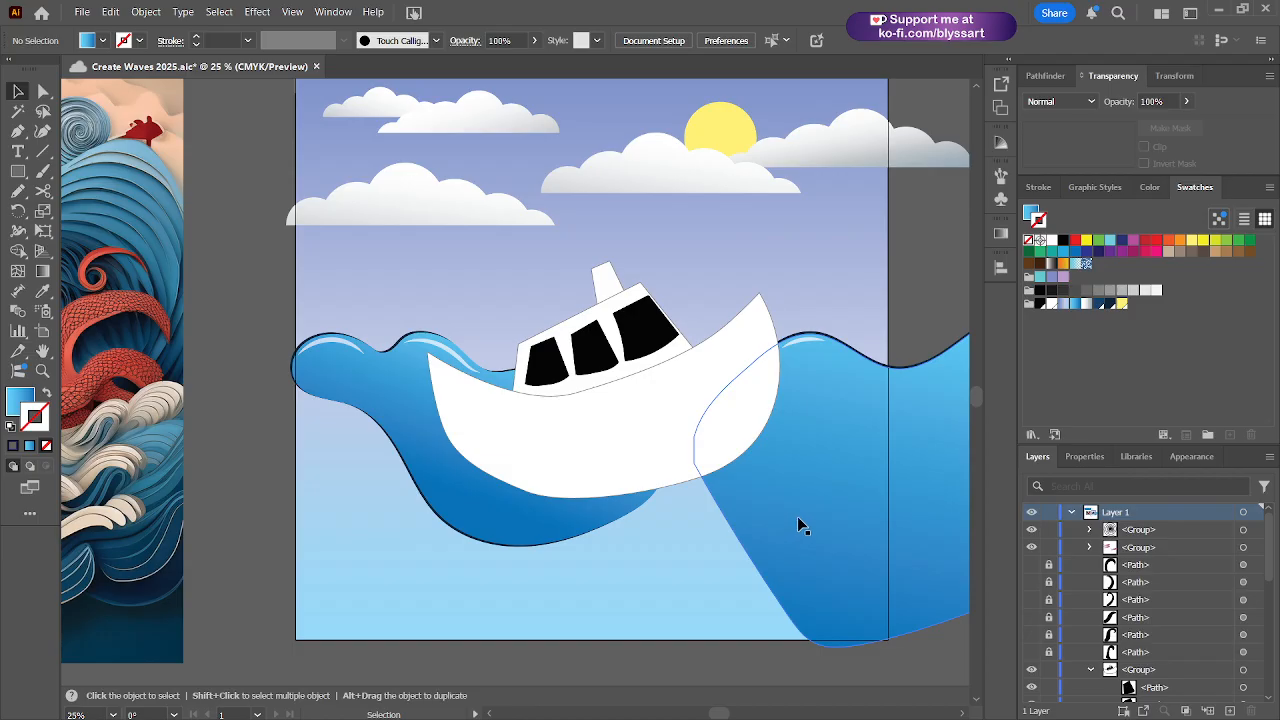
- Lock each of the six paths inside the boat group individually, including the hull, cabin, funnel and three windows
scroll(684, 531, "up", 2)
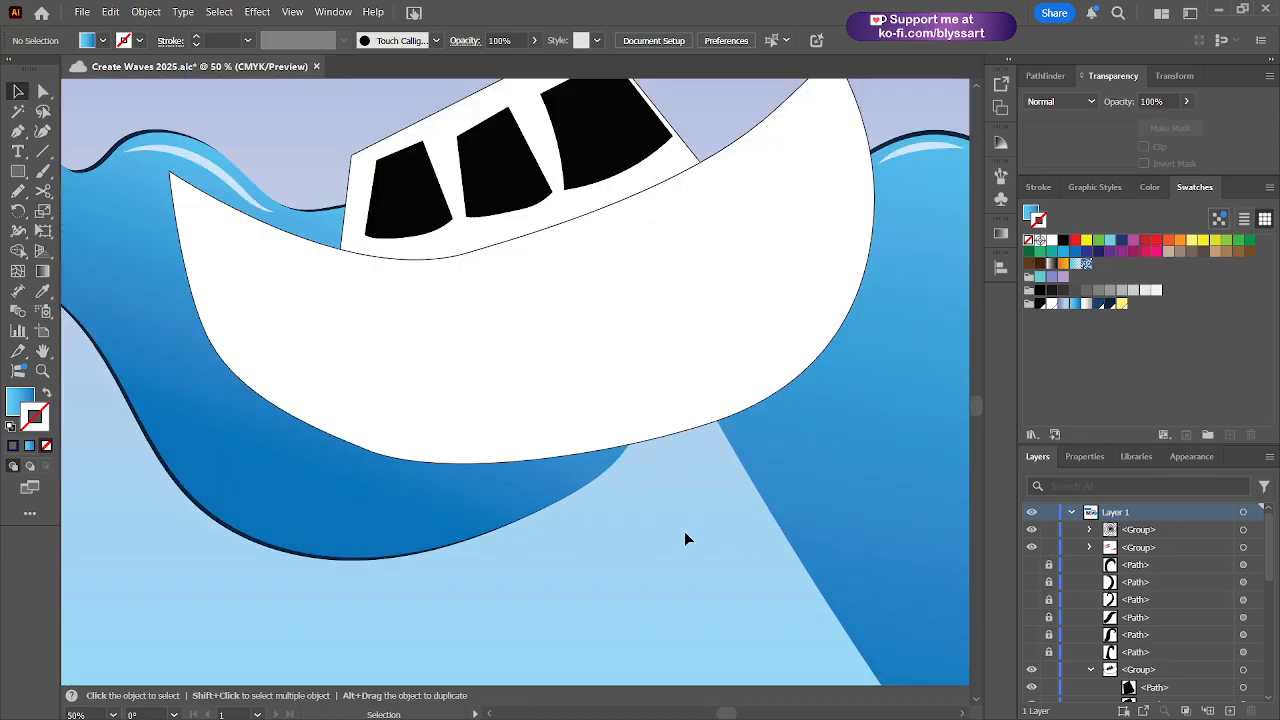
left_click_drag(685, 533, 756, 602)
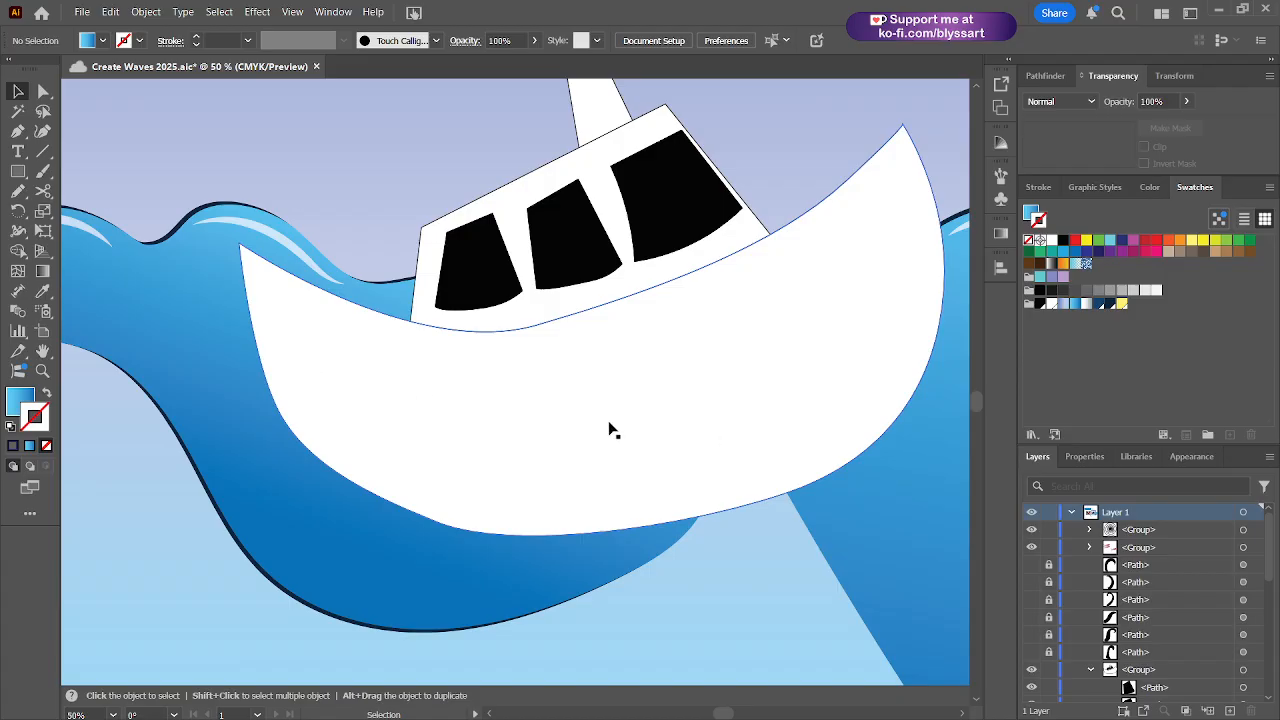
left_click(643, 436)
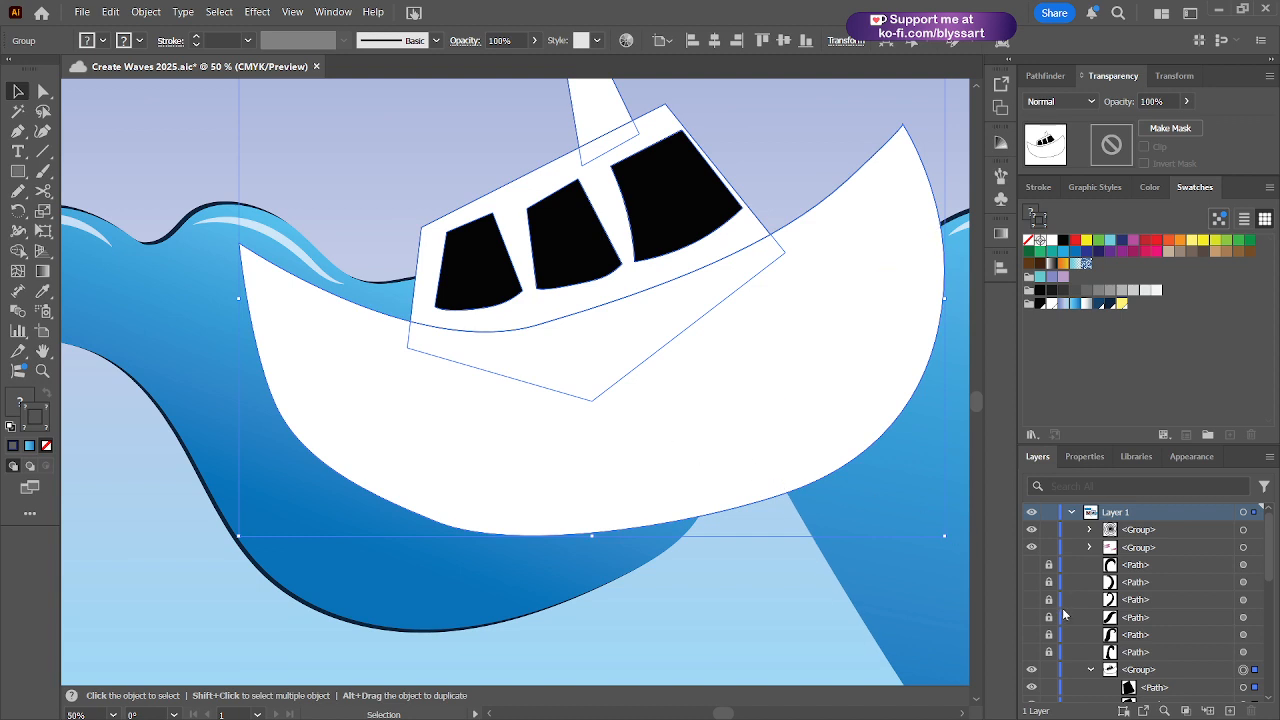
scroll(1117, 620, "down", 5)
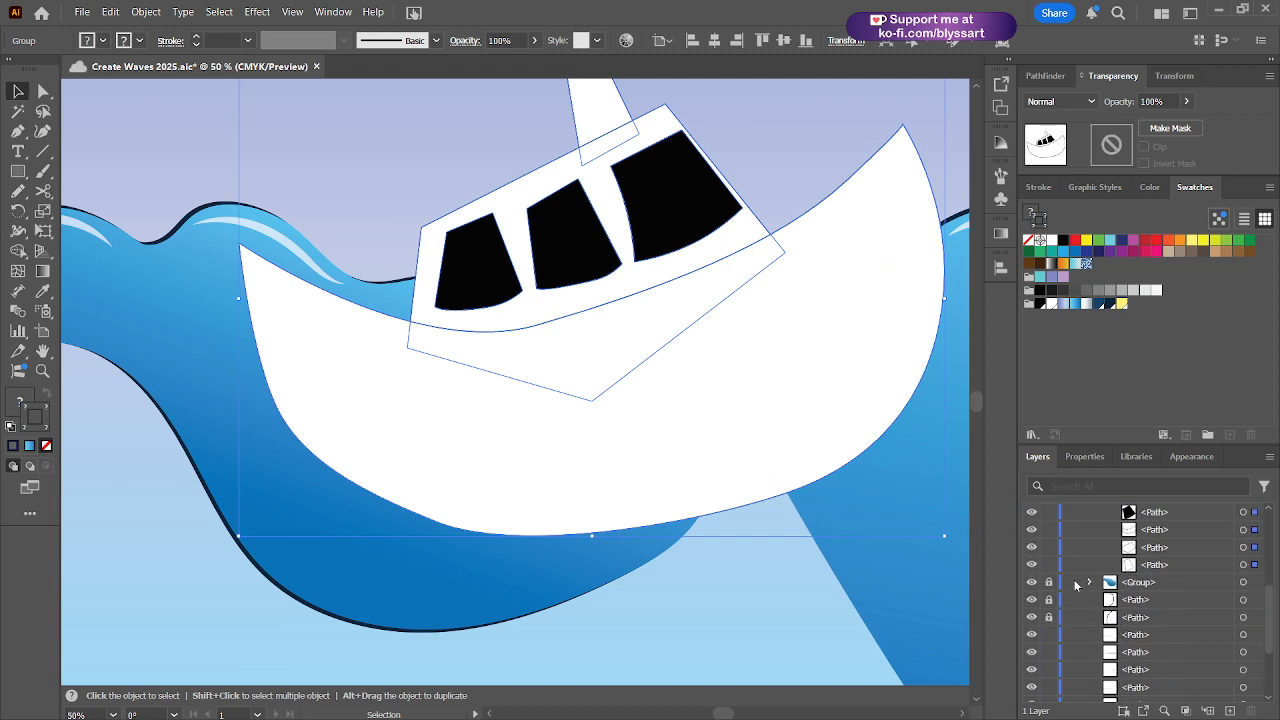
left_click(1049, 530)
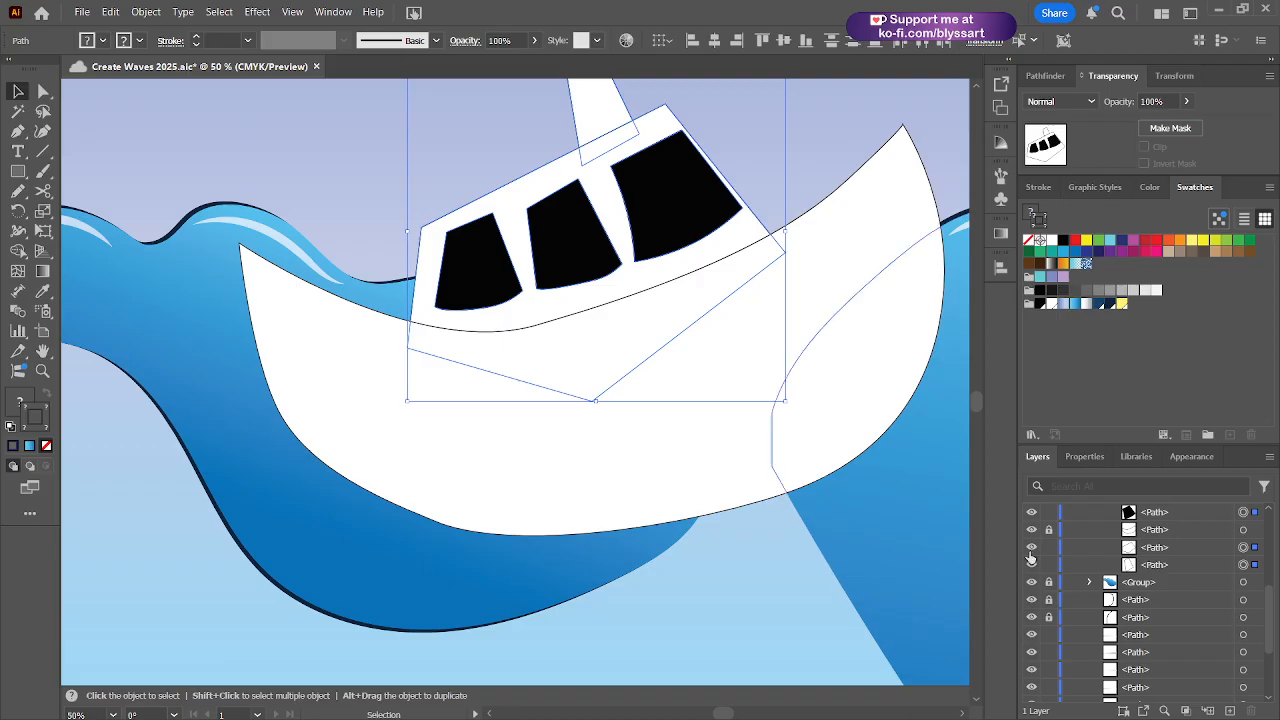
left_click_drag(1049, 547, 1049, 578)
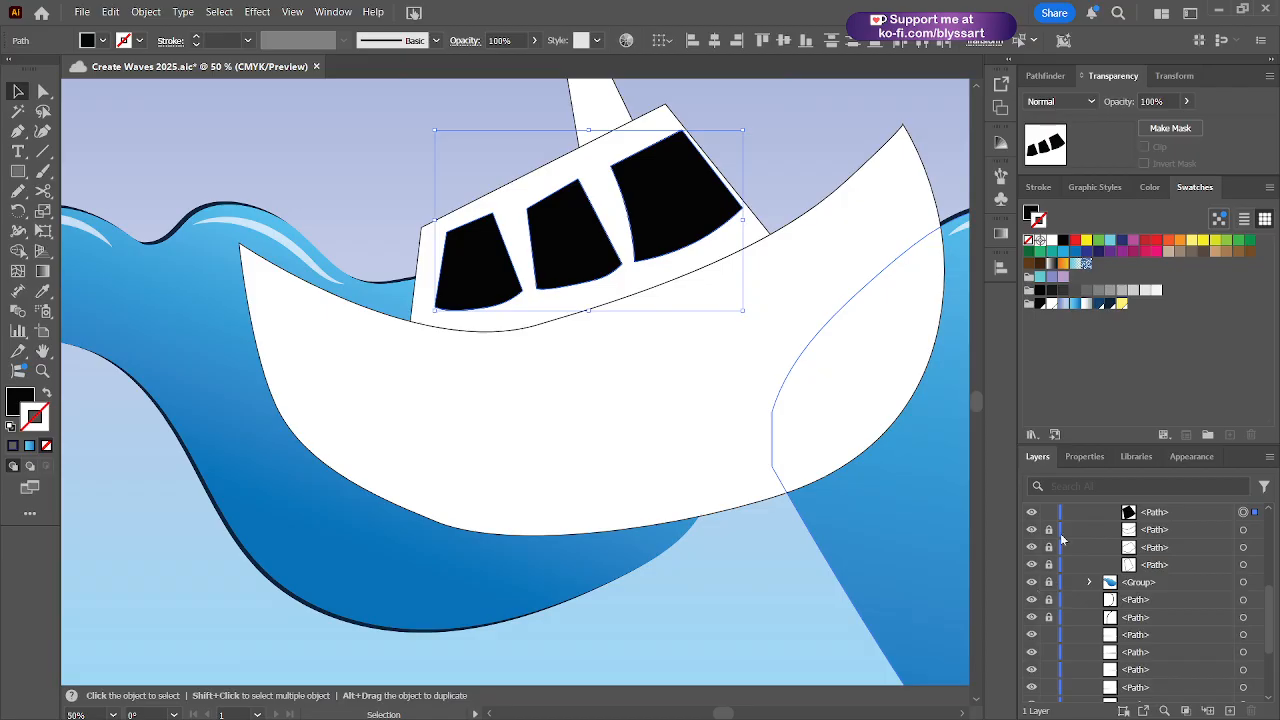
scroll(1064, 542, "up", 3)
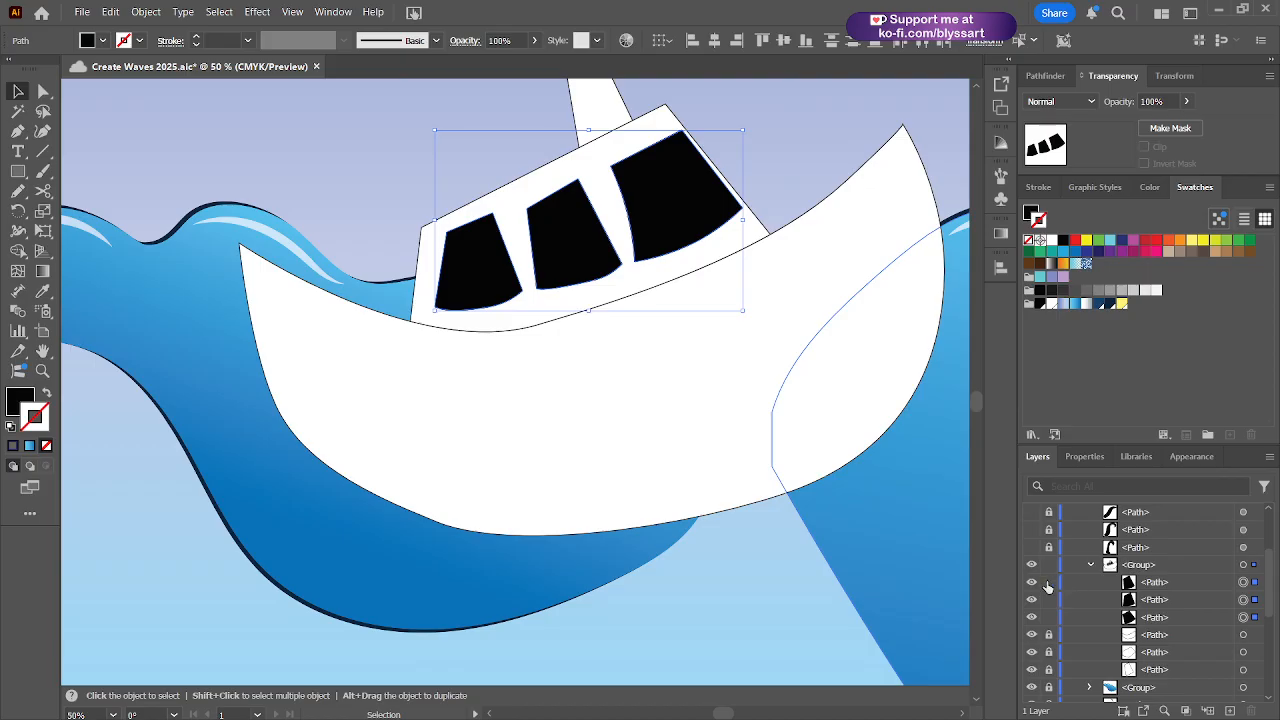
left_click_drag(1049, 582, 1049, 618)
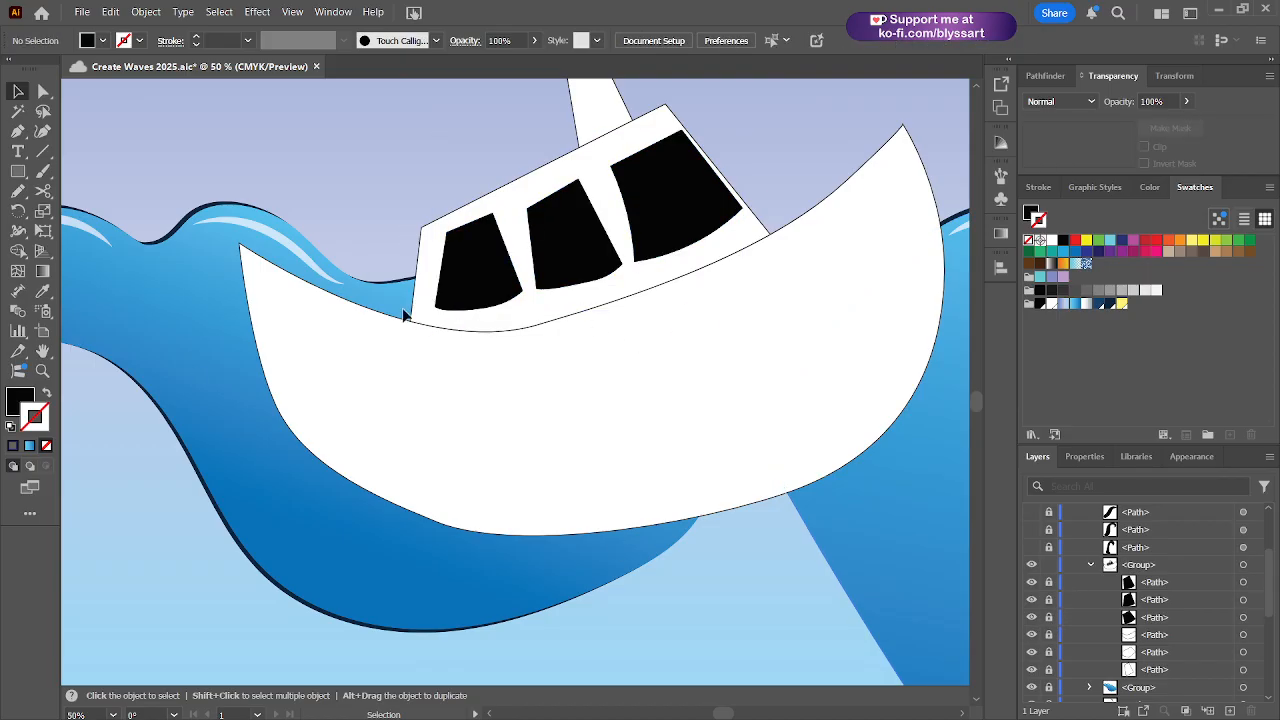
- Draw an open curve with the Curvature tool below the hull's upper edge from tip to tip, with no fill and a black 1 pt stroke
left_click(42, 131)
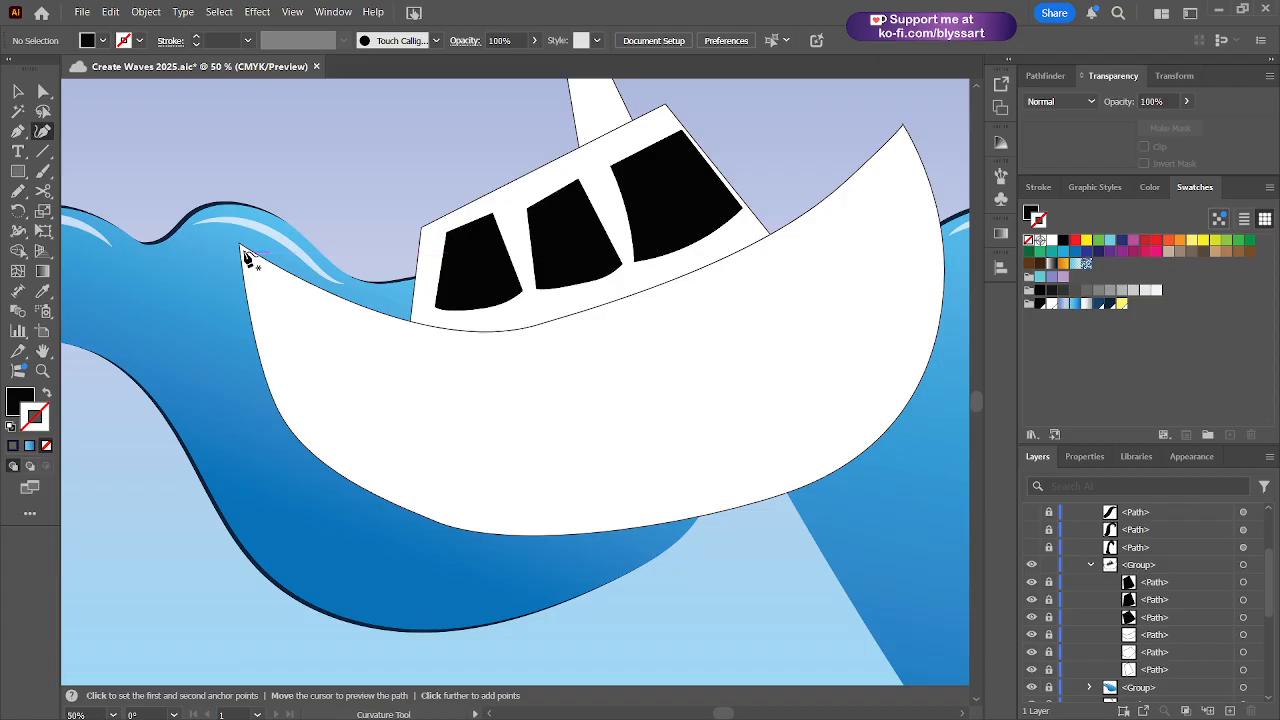
left_click(243, 251)
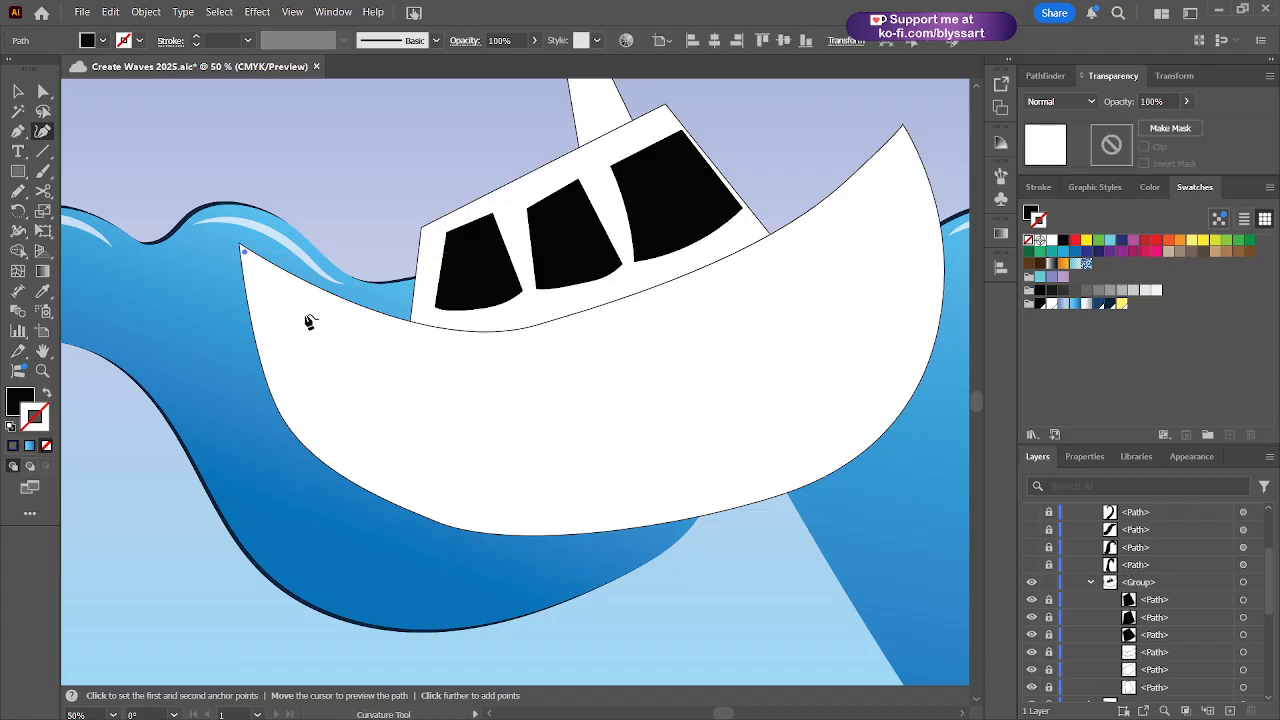
left_click(366, 353)
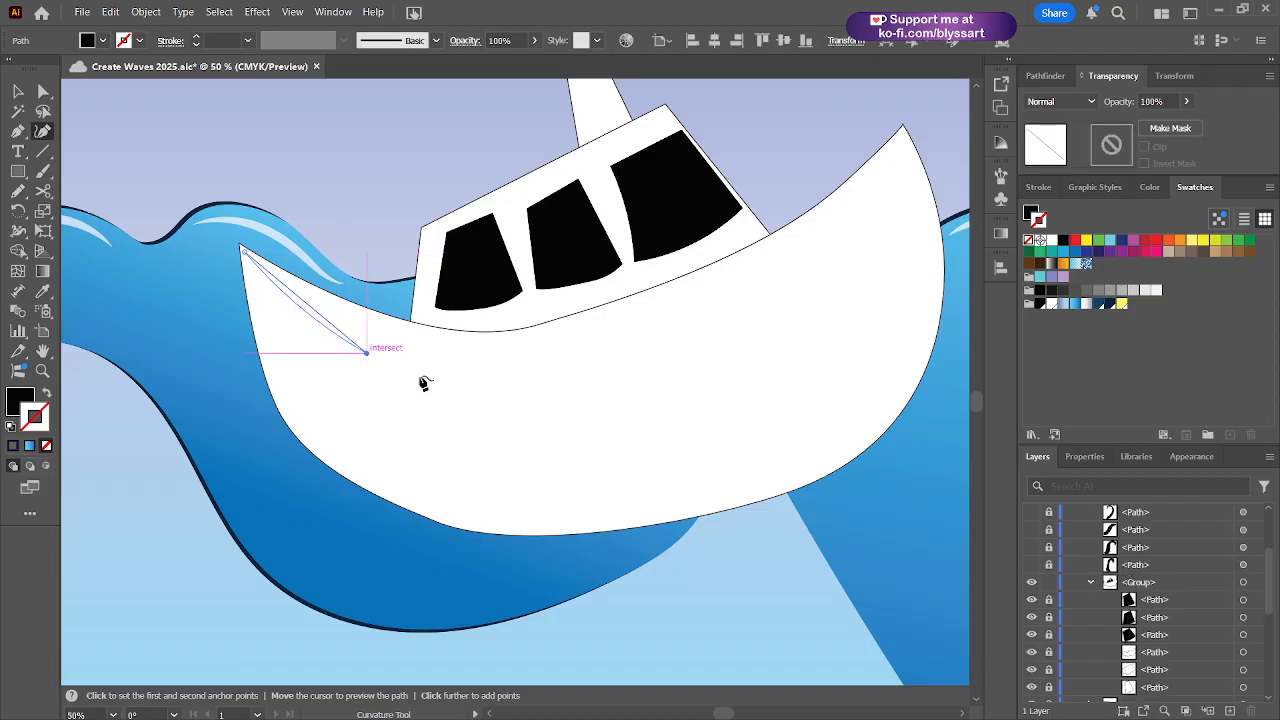
left_click(667, 336)
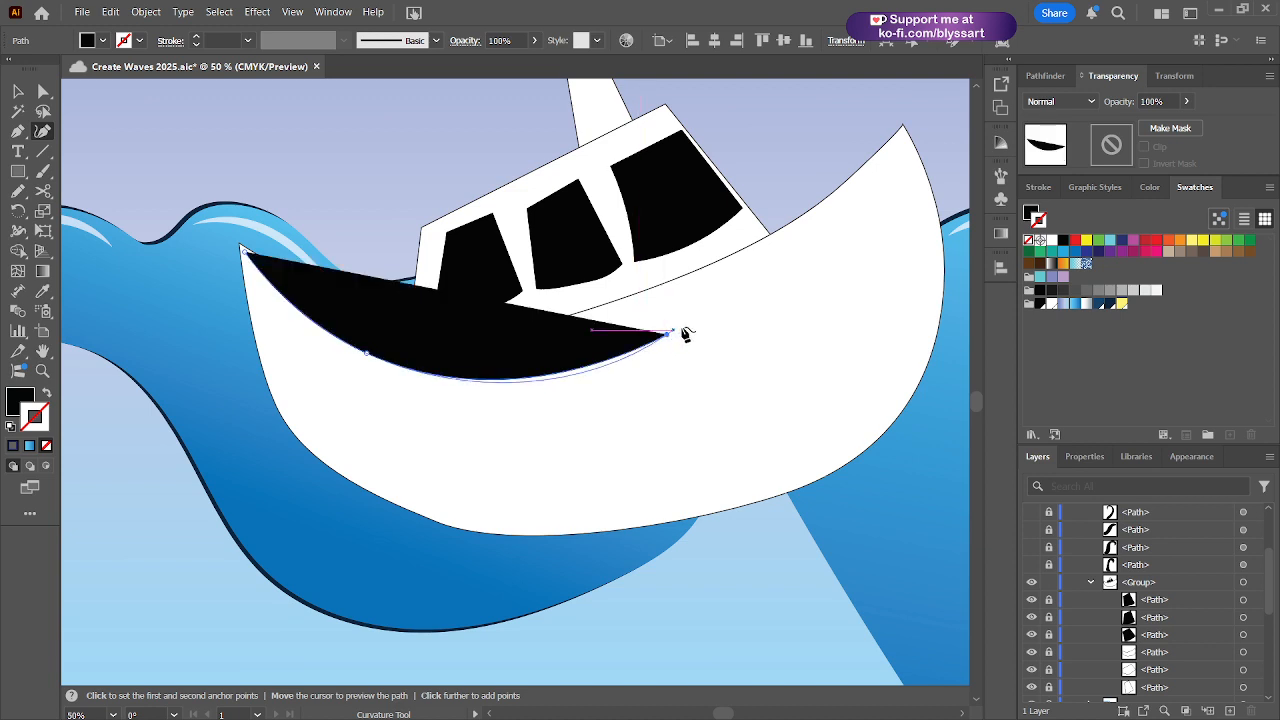
left_click(836, 245)
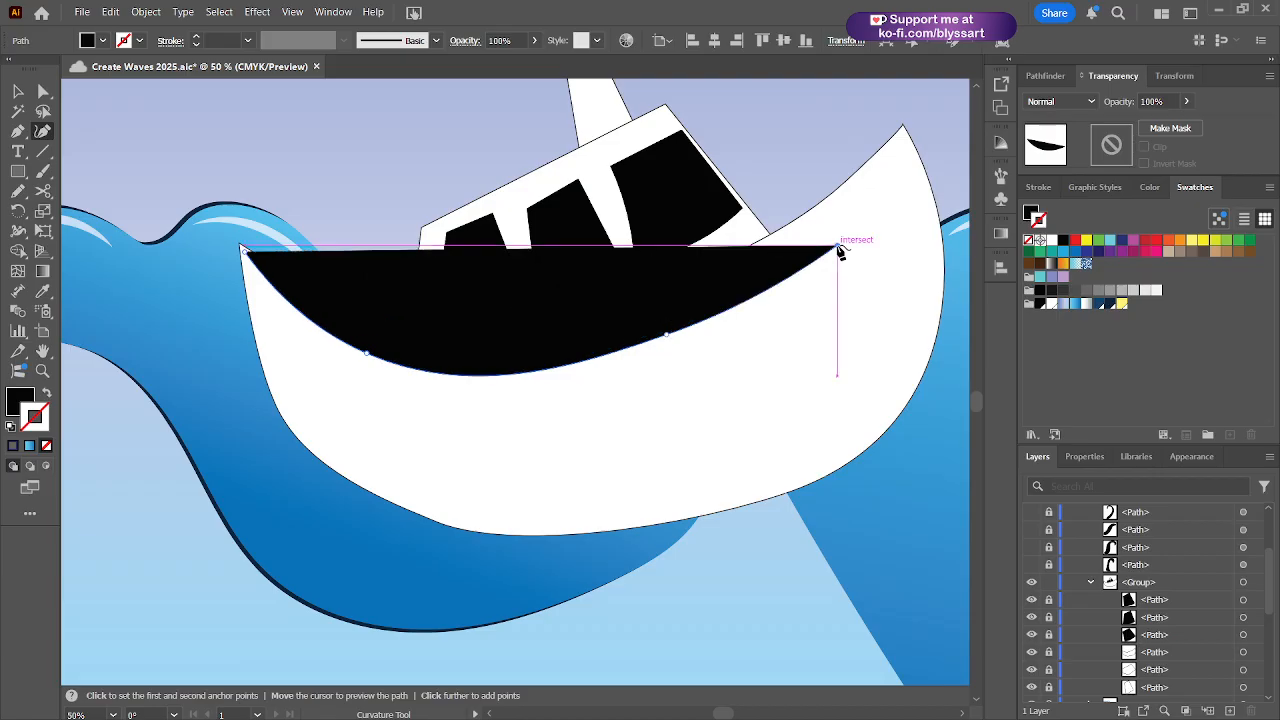
left_click(902, 131)
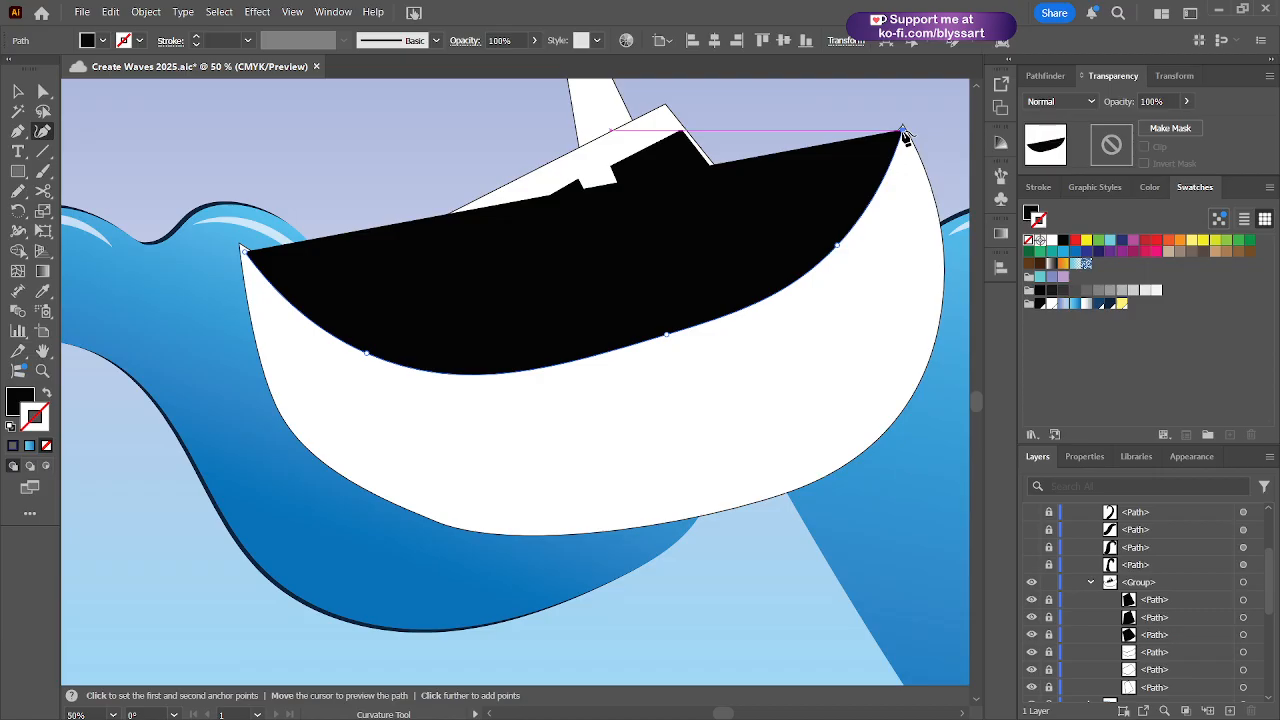
key("x")
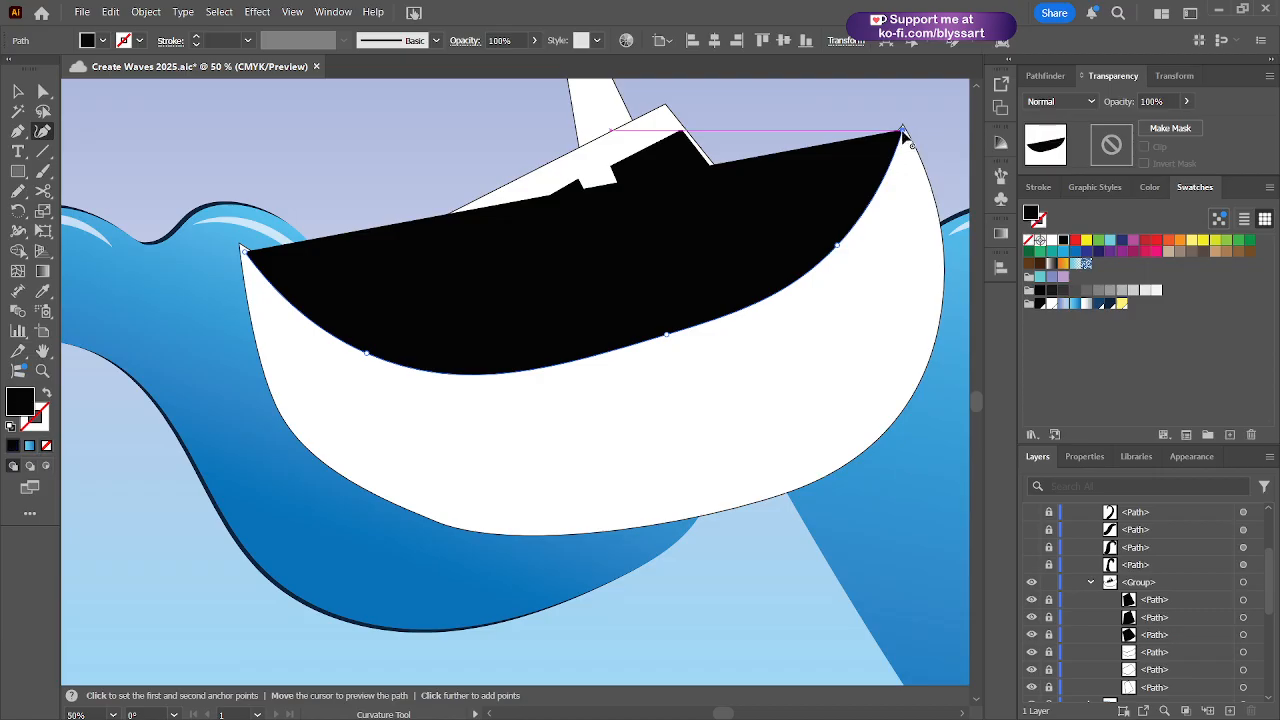
key("shift+x")
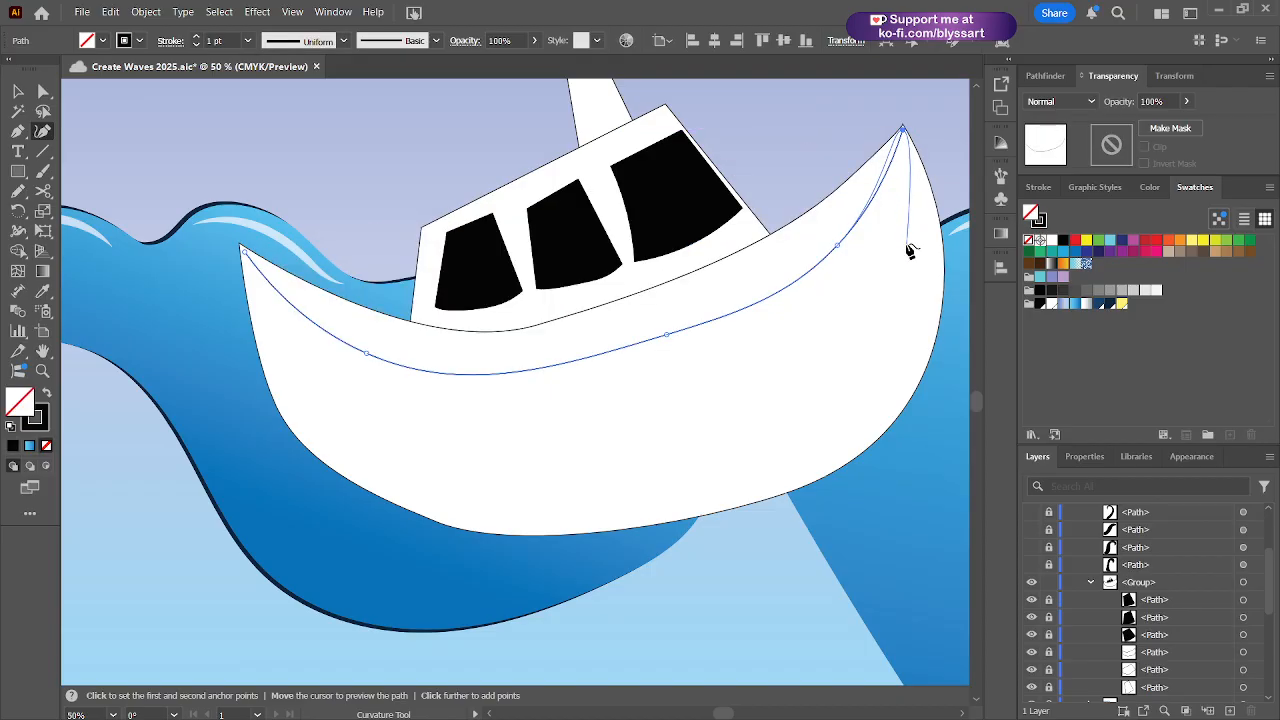
key("Escape")
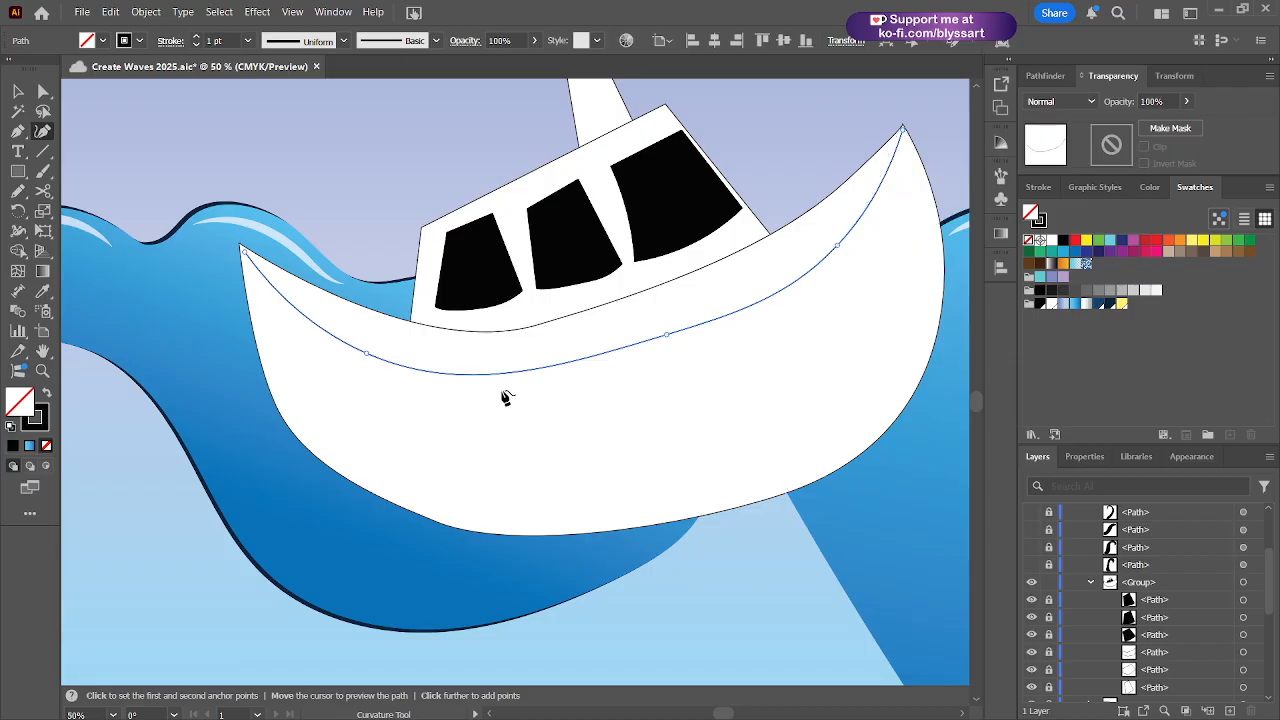
- Draw an open black 1 pt curve with the Curvature tool just inside the hull's lower outline from side to side and save the document
left_click(258, 314)
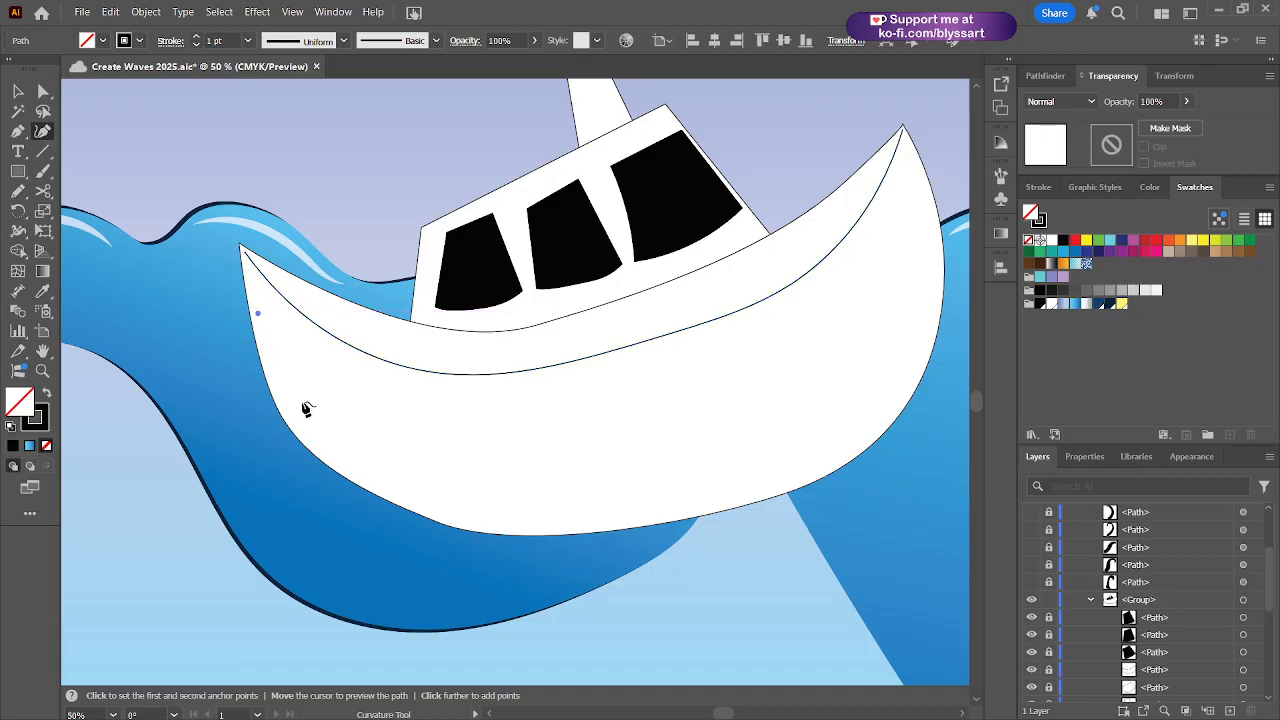
left_click(343, 463)
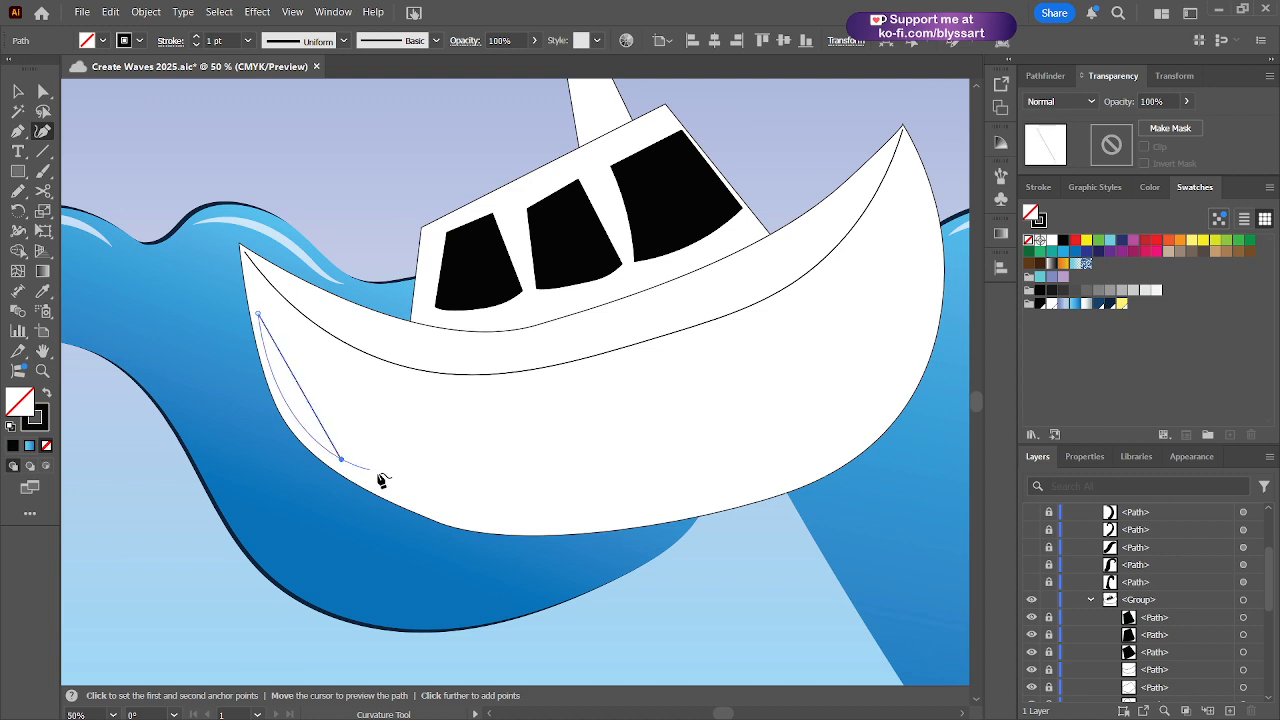
left_click(440, 512)
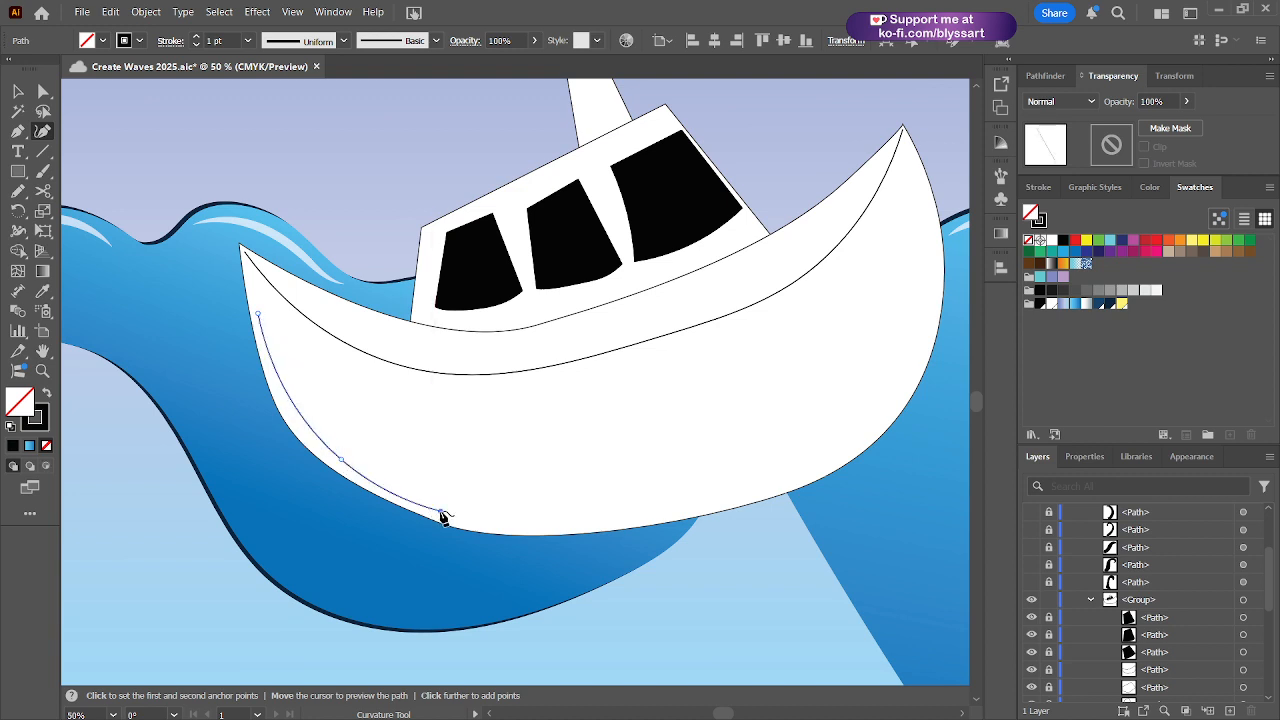
left_click(645, 514)
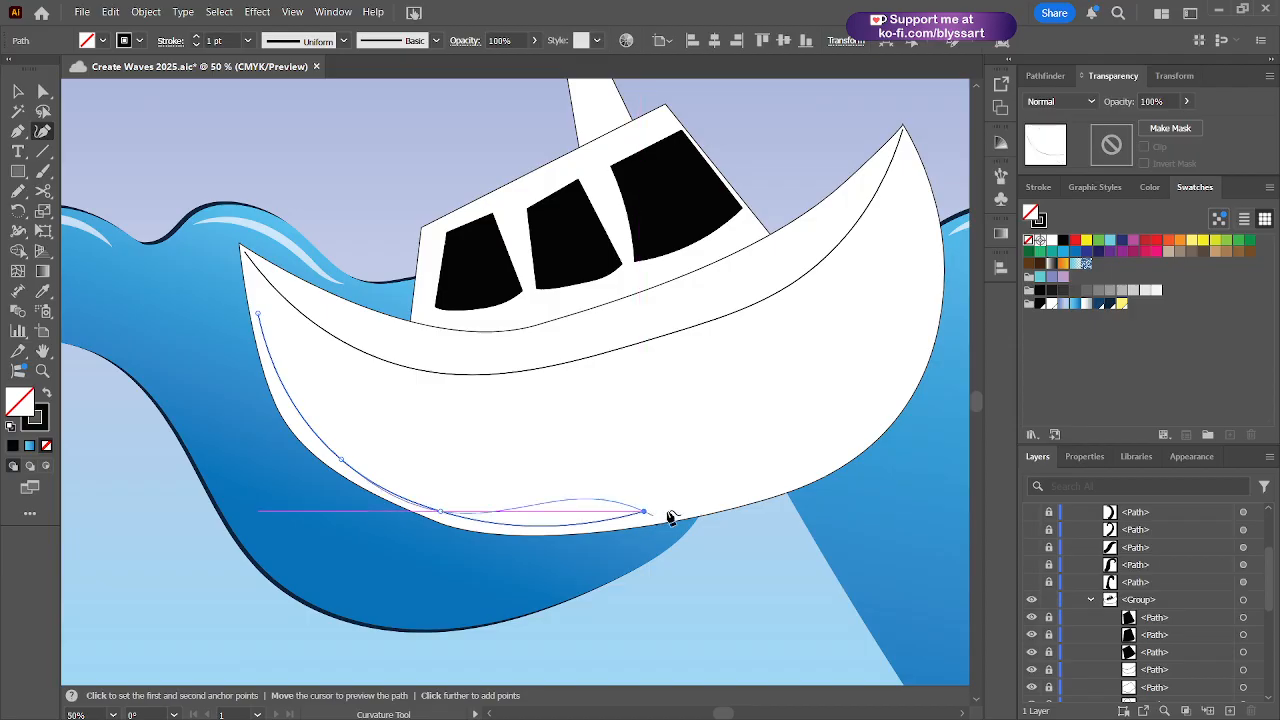
left_click(857, 431)
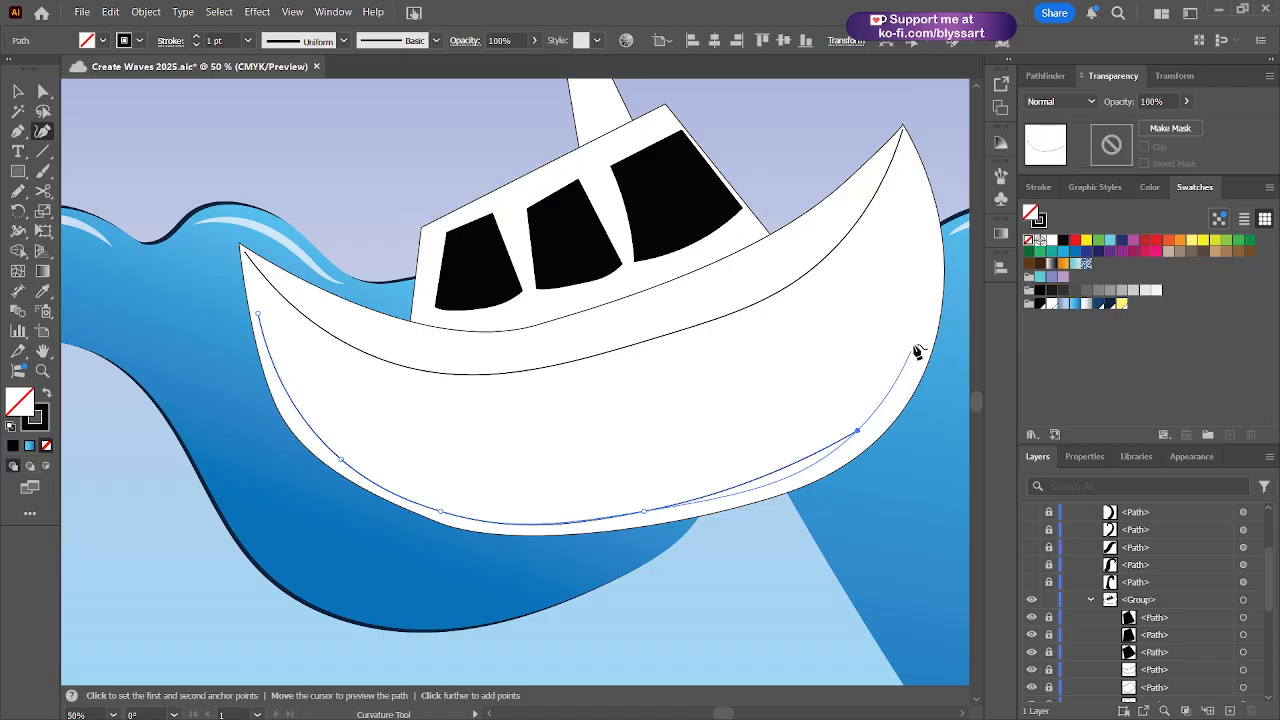
left_click(921, 312)
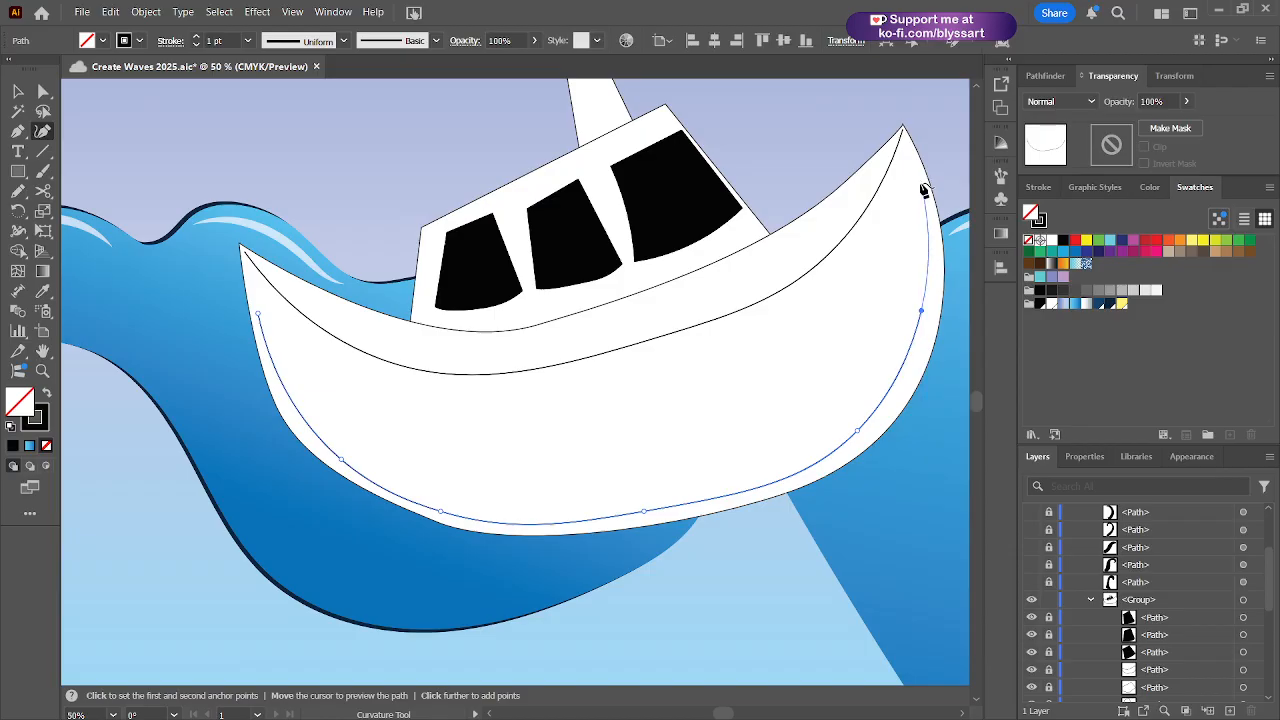
left_click(922, 187)
key("ctrl+s")
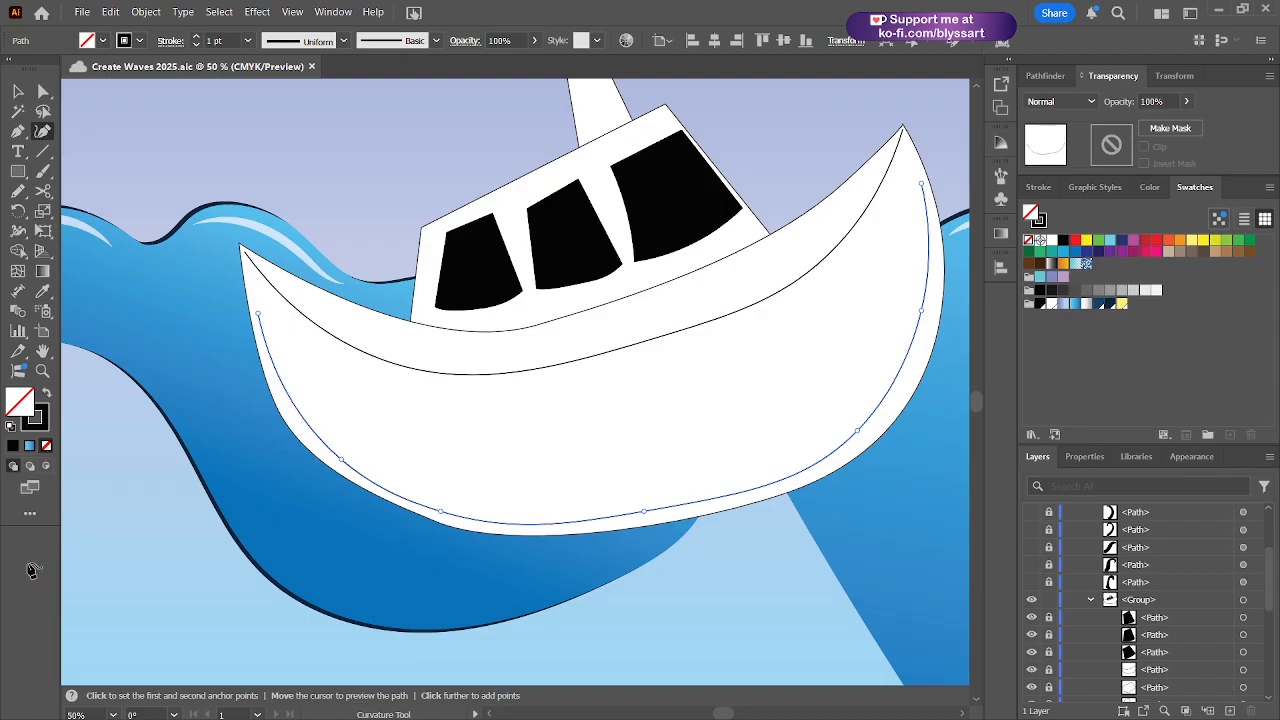
- Set the upper hull curve's stroke to 11 pt with the width profile that tapers at both ends
key("a")
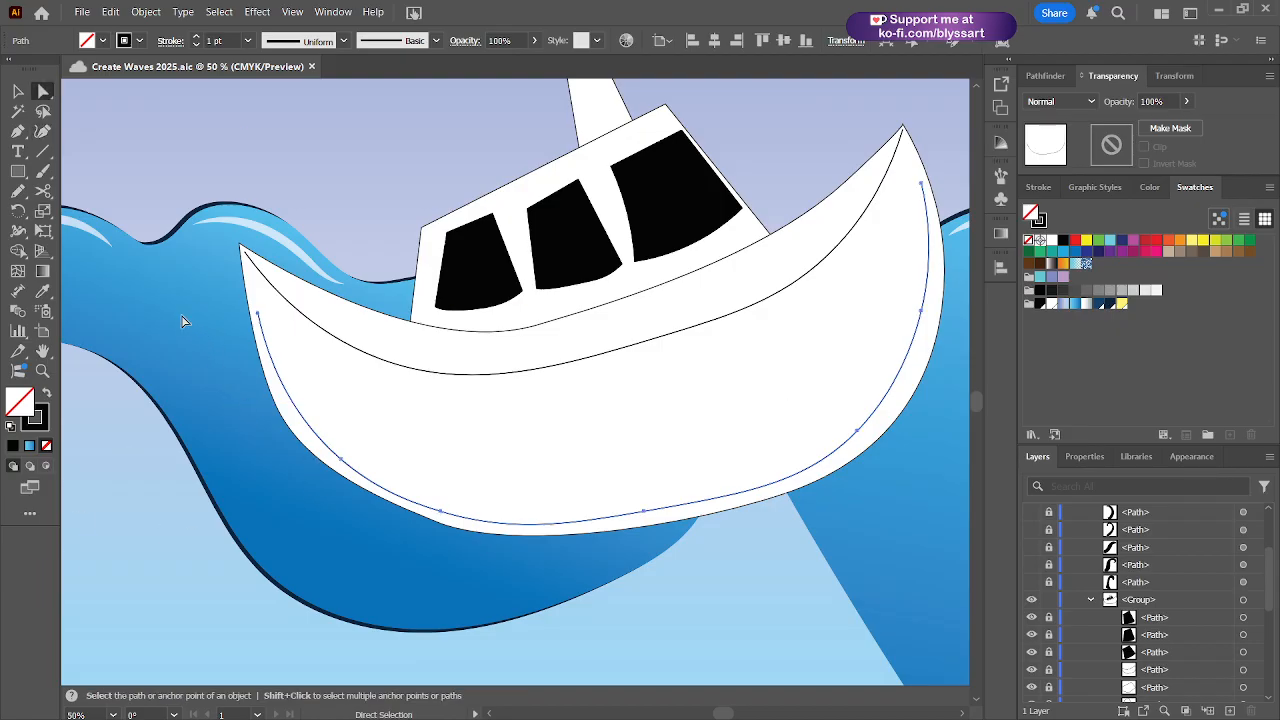
left_click(244, 250)
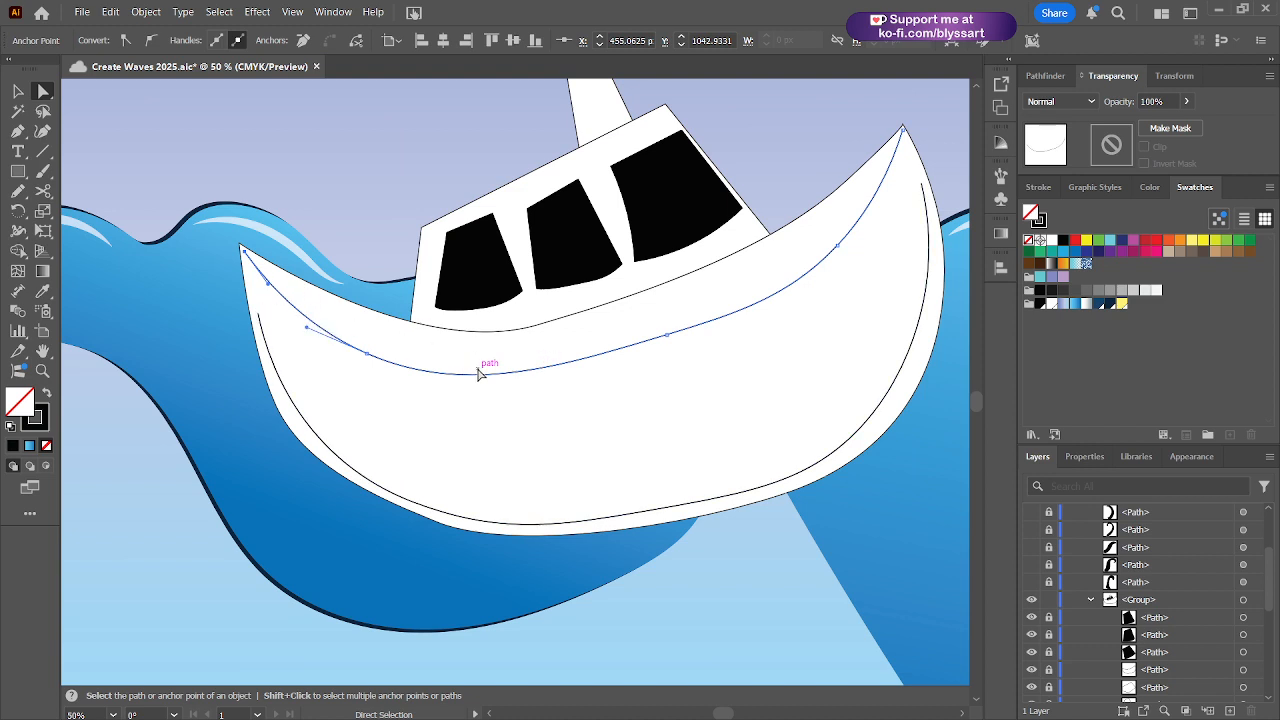
key("v")
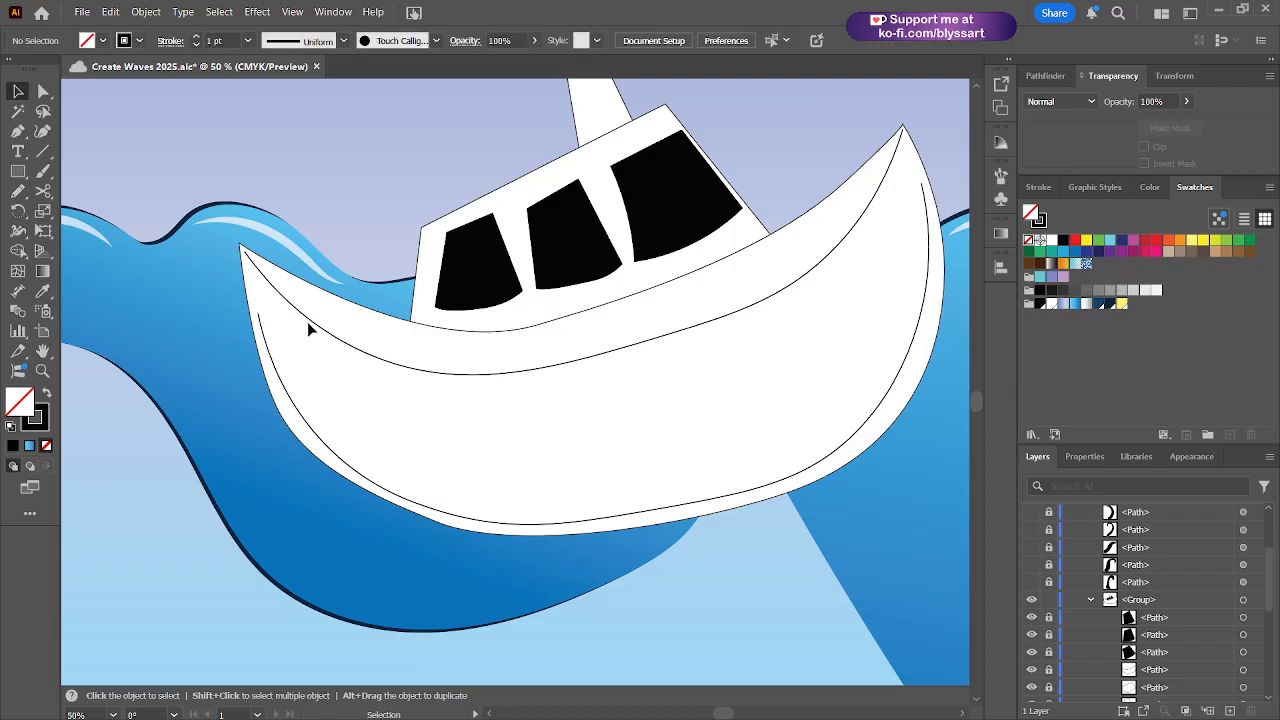
left_click(197, 37)
left_click(197, 37)
left_click(197, 37)
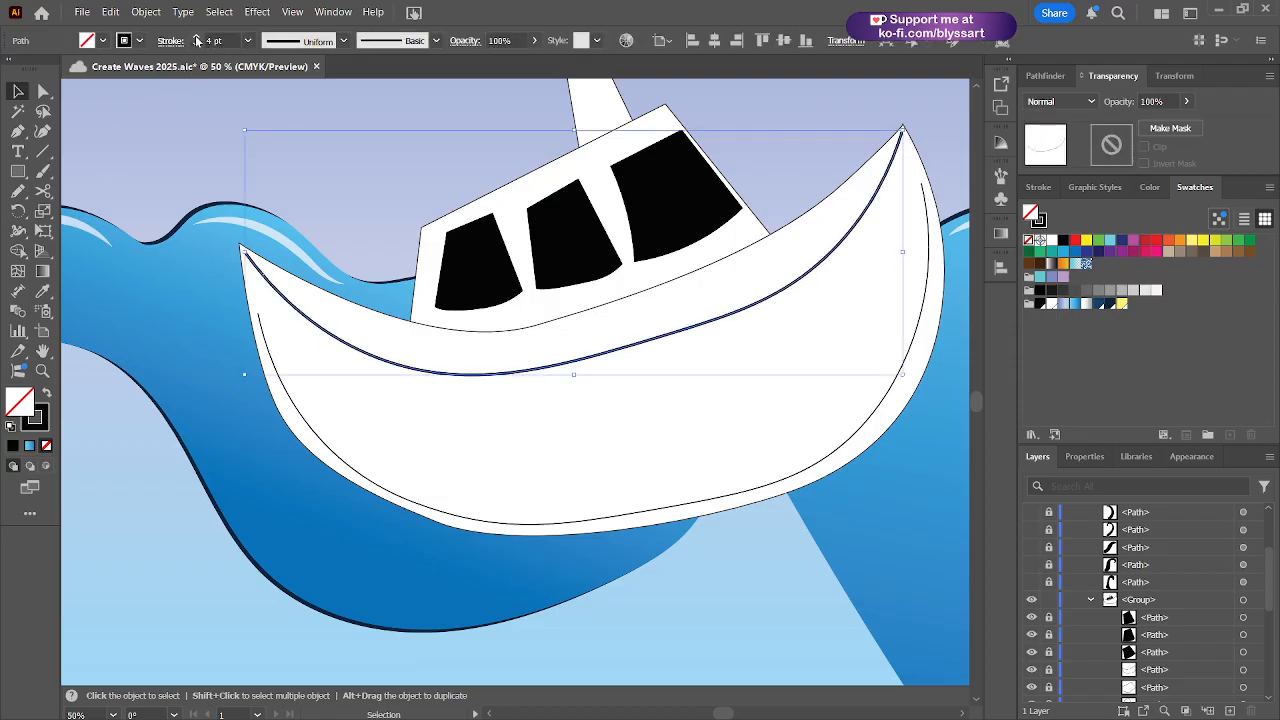
left_click(197, 37)
left_click(197, 37)
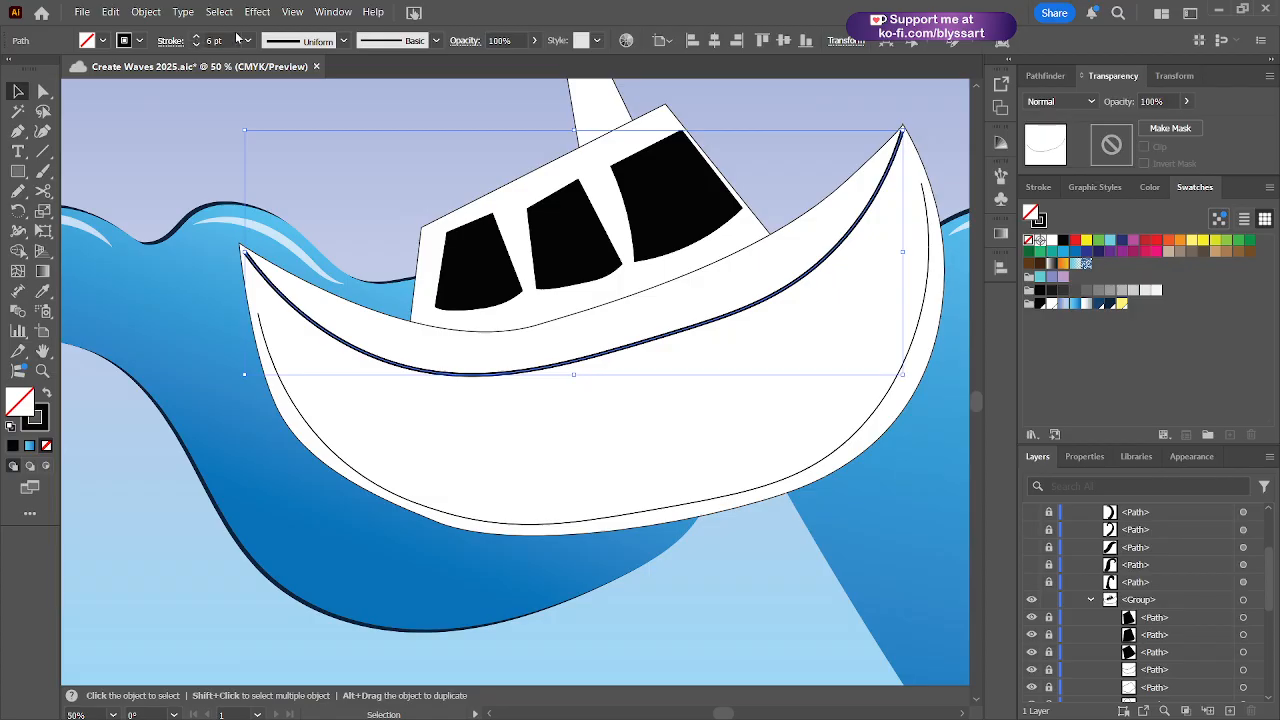
left_click(307, 102)
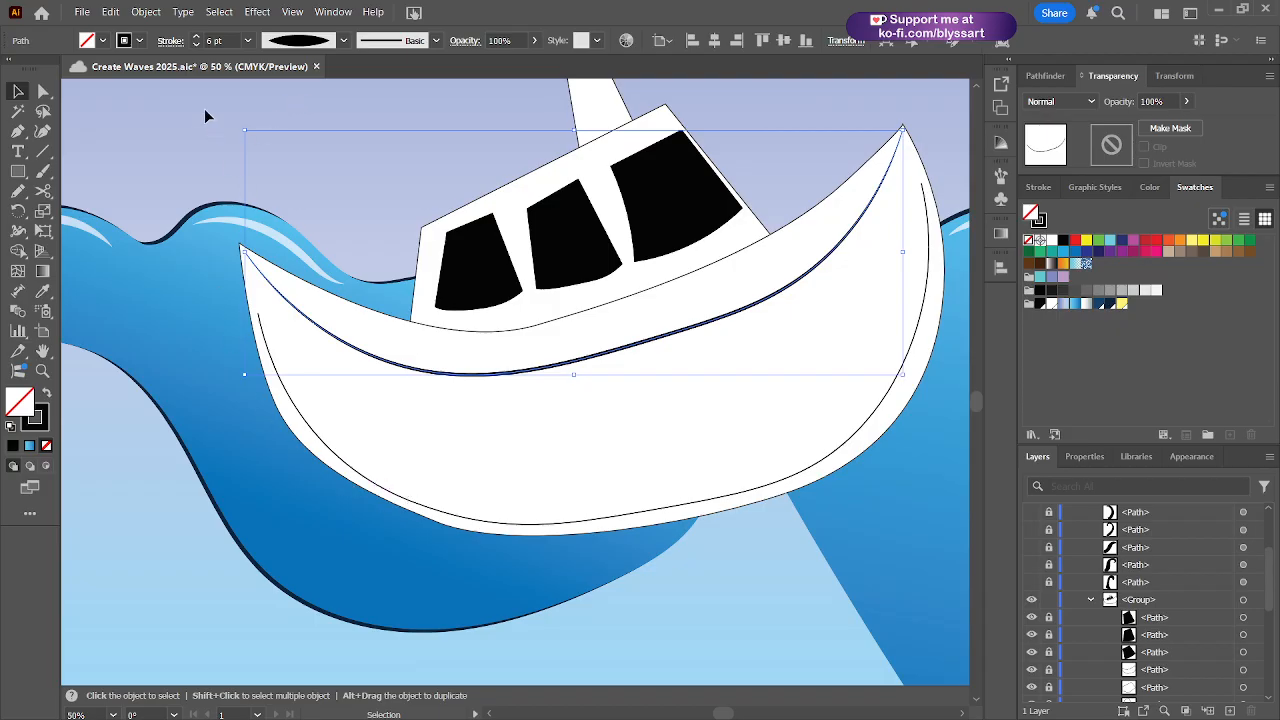
left_click(197, 36)
left_click(197, 36)
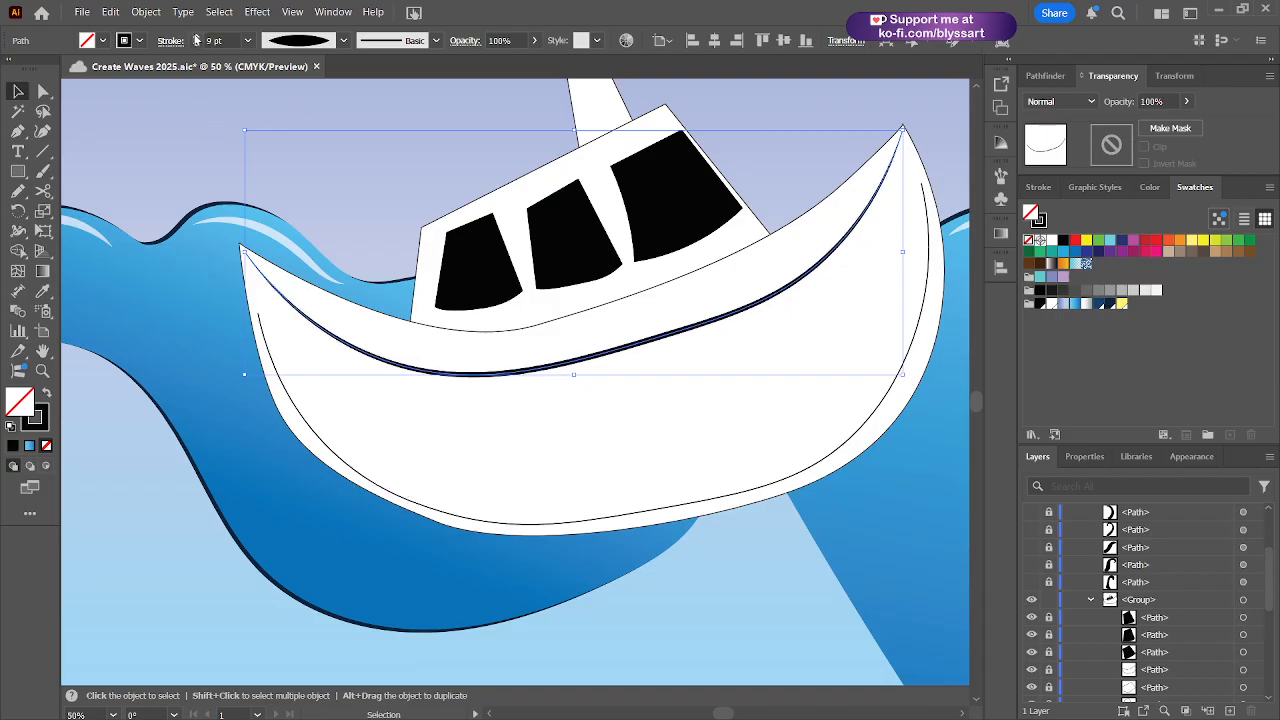
left_click(197, 36)
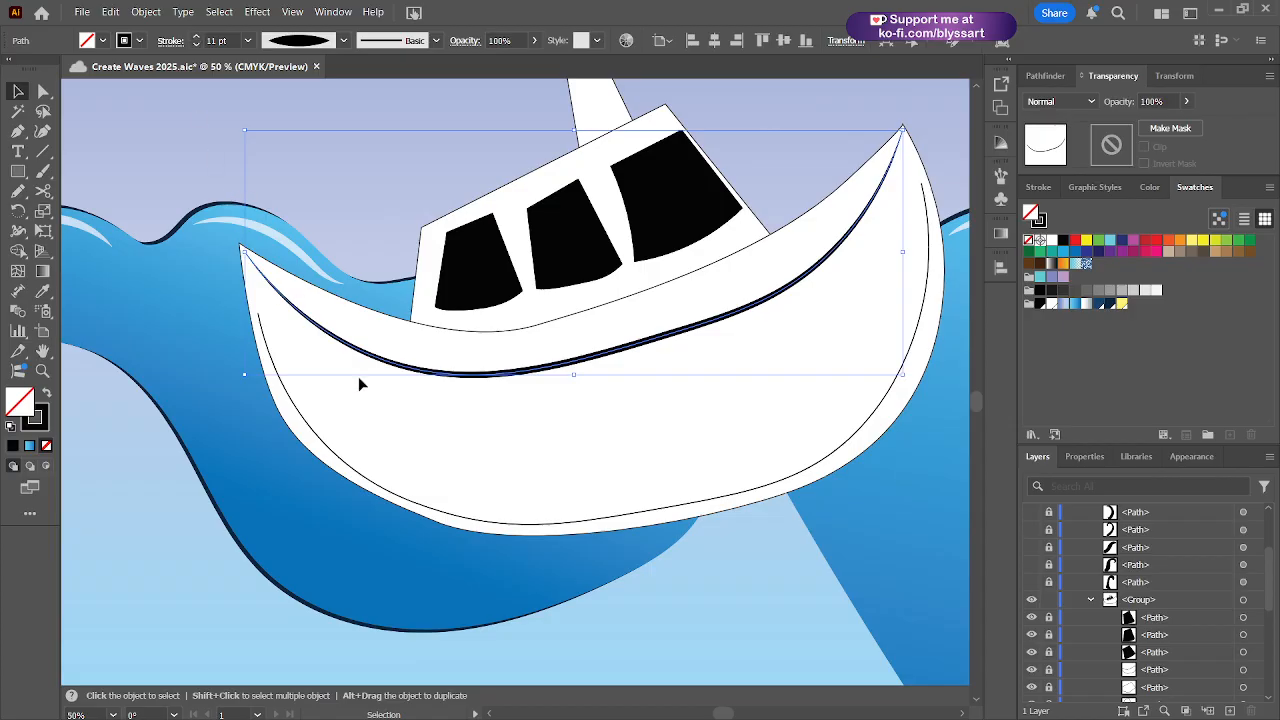
- Set the lower hull curve's stroke to 4 pt with the width profile that tapers at both ends, and deselect it
left_click(438, 515)
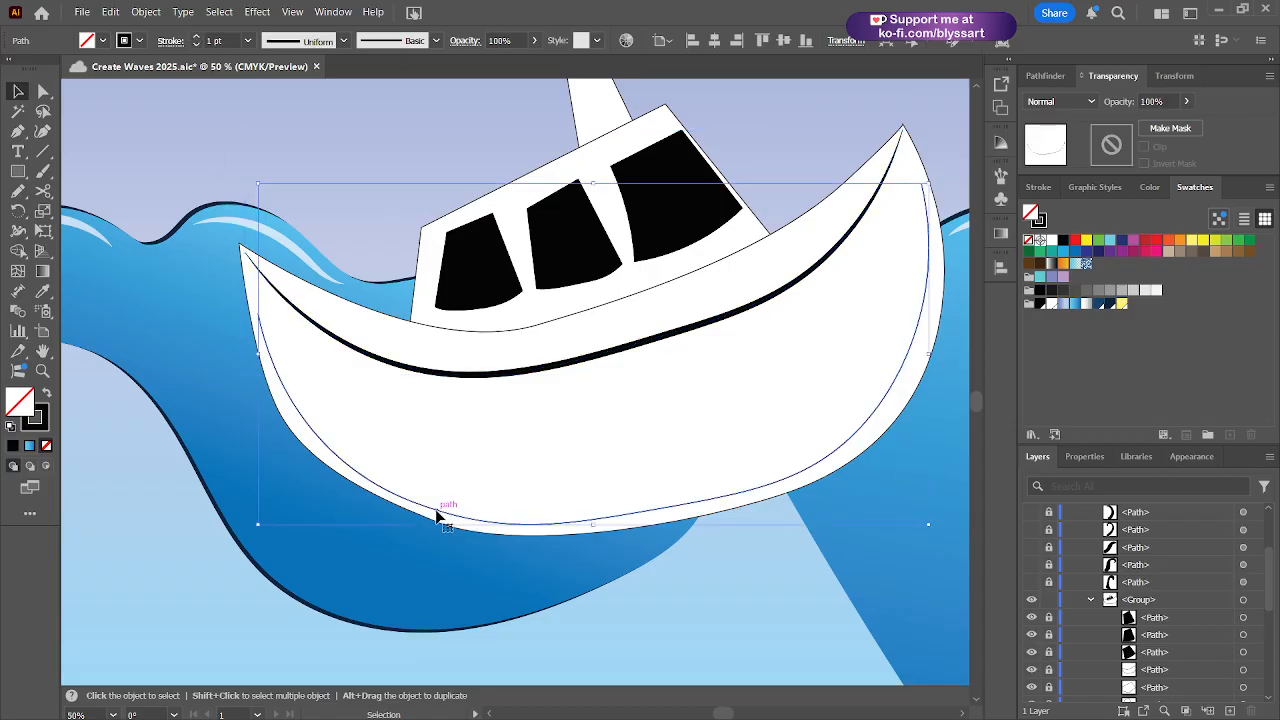
left_click(197, 36)
left_click(197, 36)
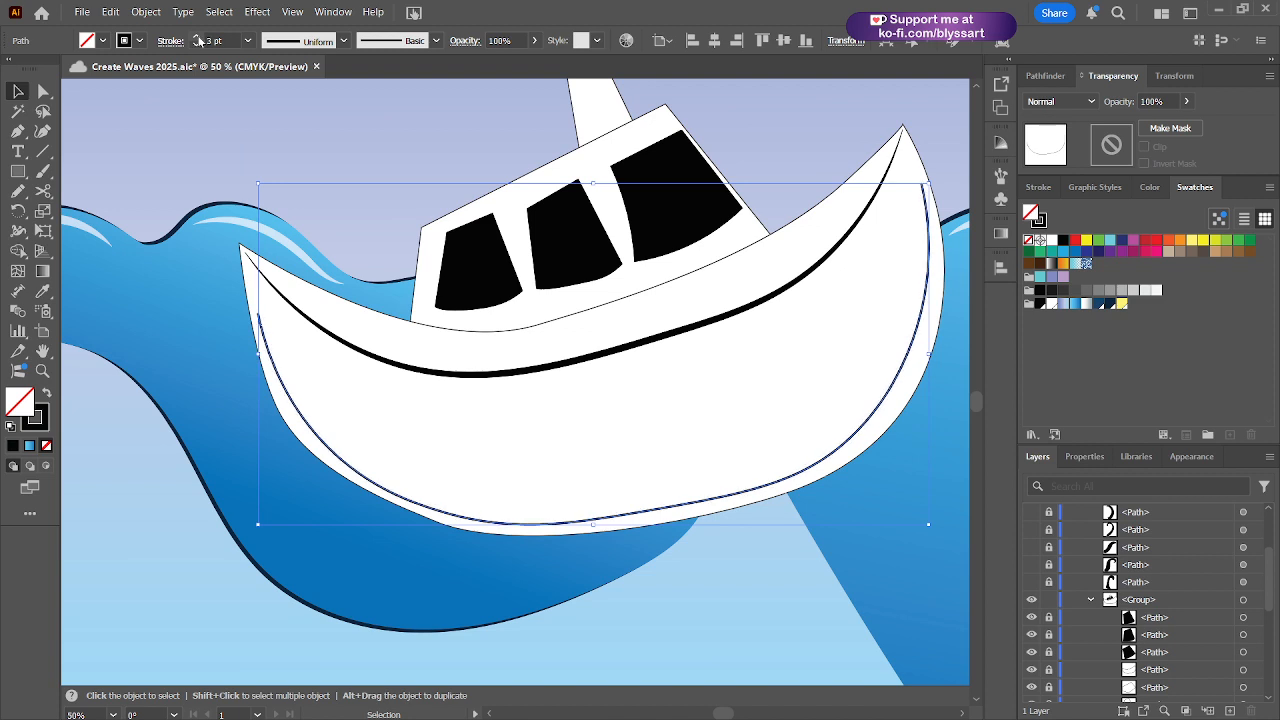
left_click(197, 36)
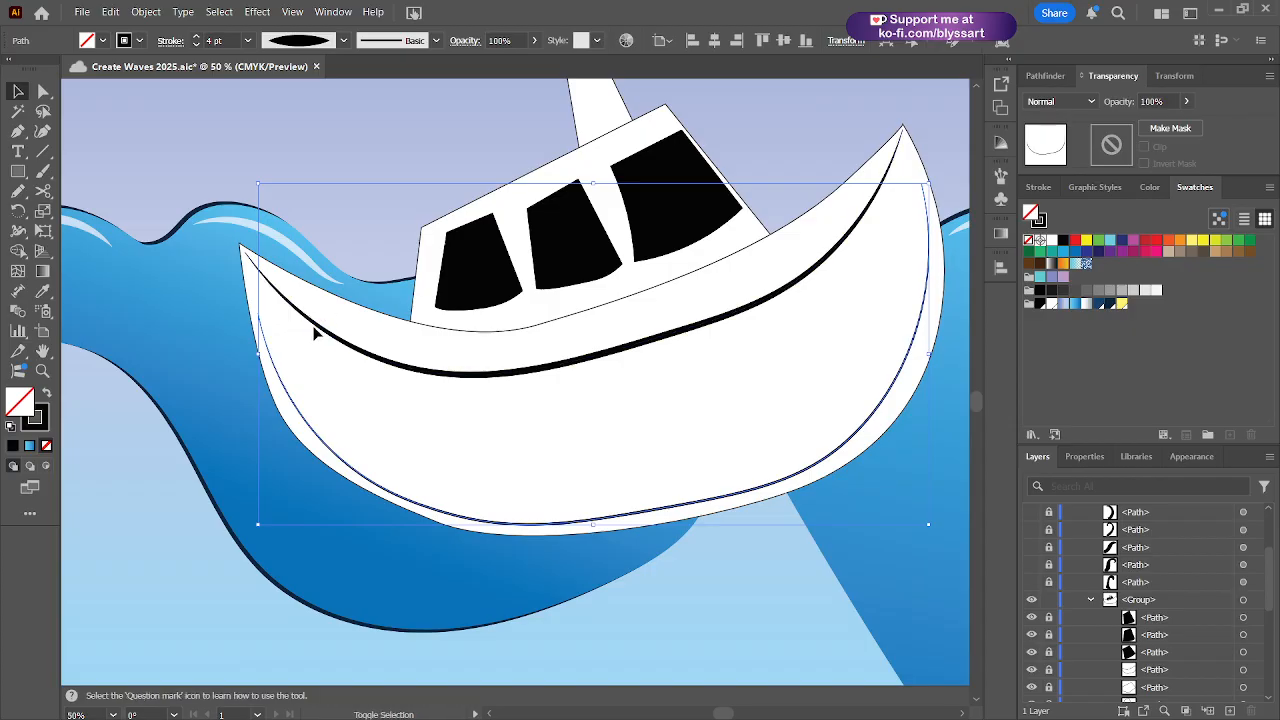
left_click(91, 420)
- Try to blend the lower and upper hull curves from points near the boat's left end, and undo the blend
left_click(18, 311)
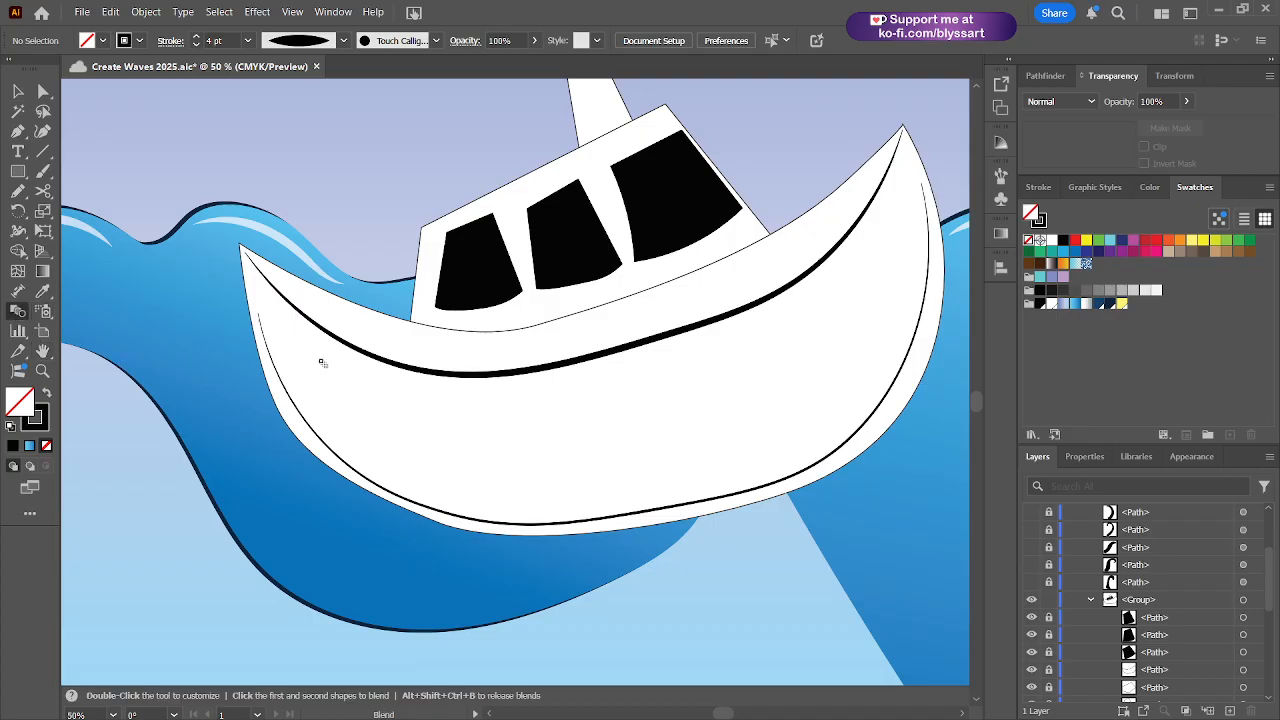
left_click(285, 391)
left_click(369, 363)
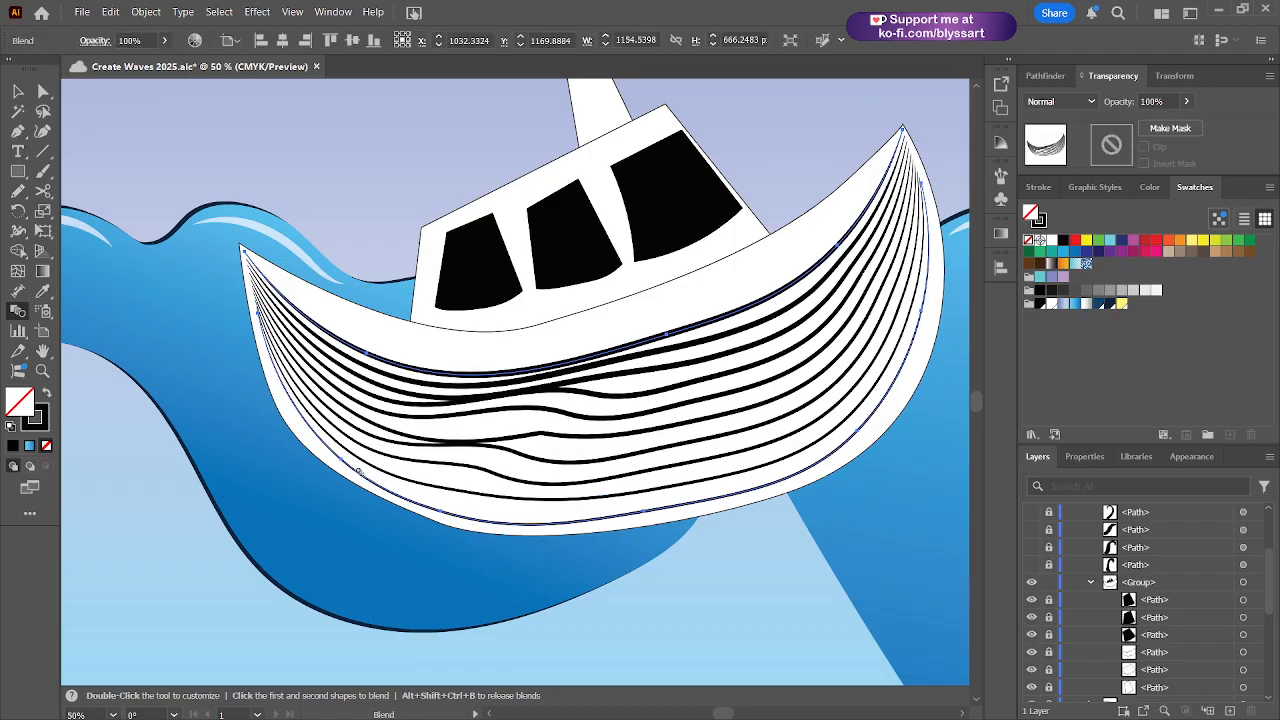
key("v")
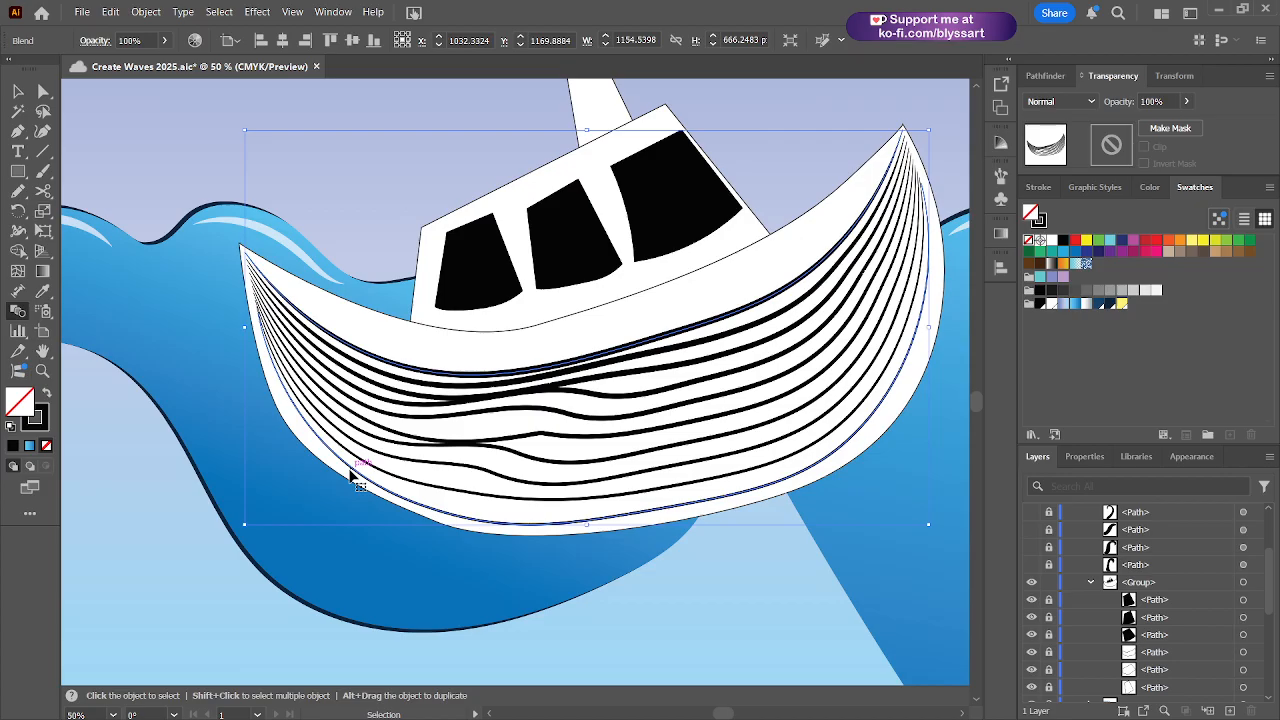
key("ctrl+z")
- Blend the upper and lower hull curves with the Blend tool, picking both near the middle of the hull
key("w")
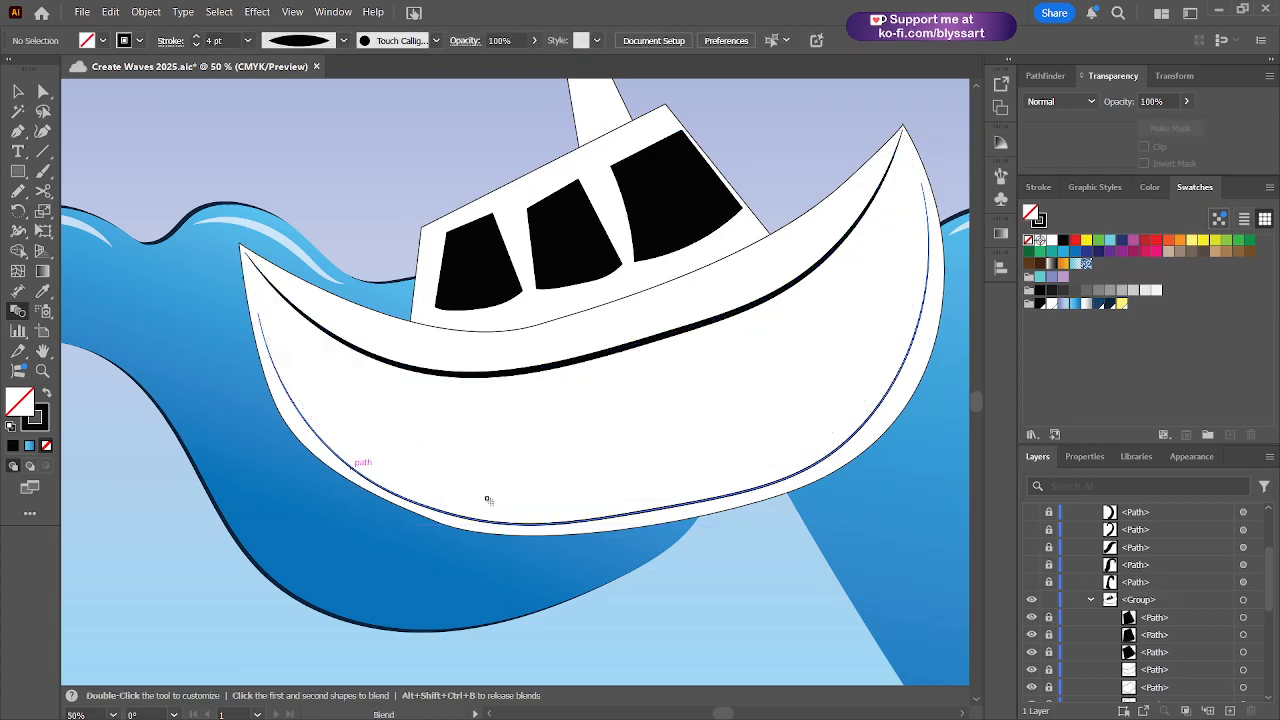
left_click(455, 377)
left_click(541, 382)
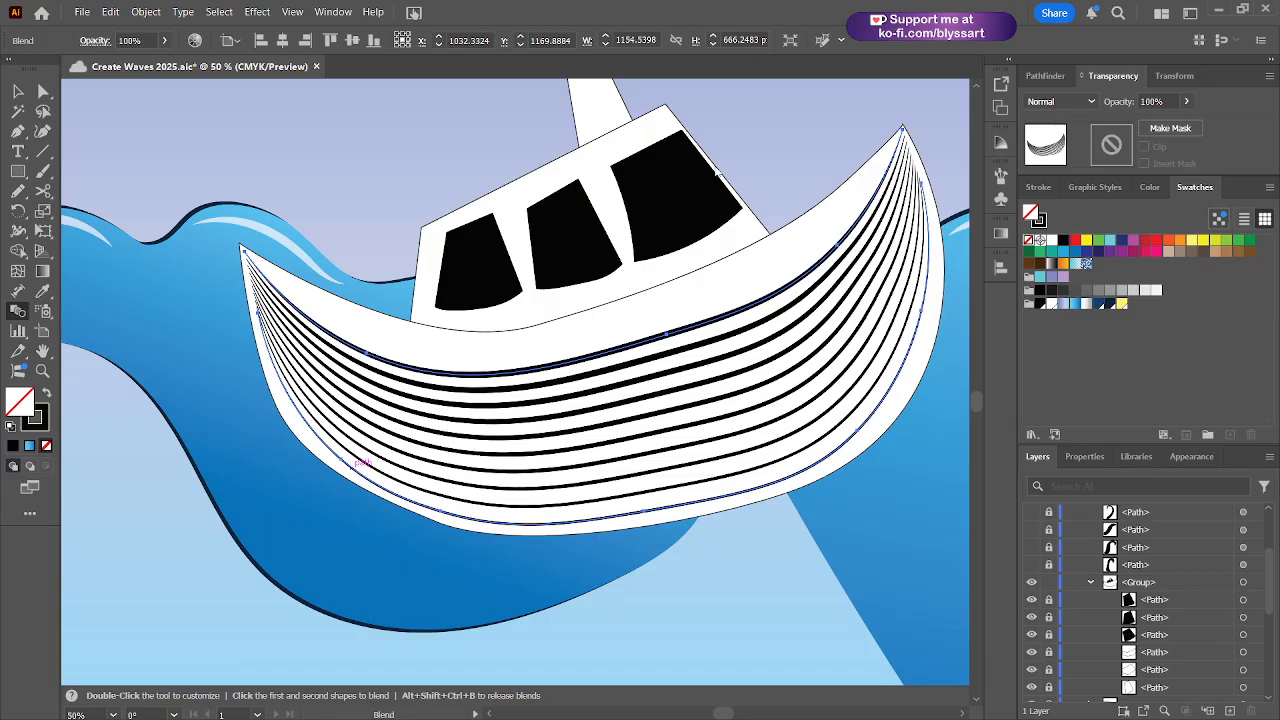
- Set the hull line blend to 5 intermediate steps
key("Down")
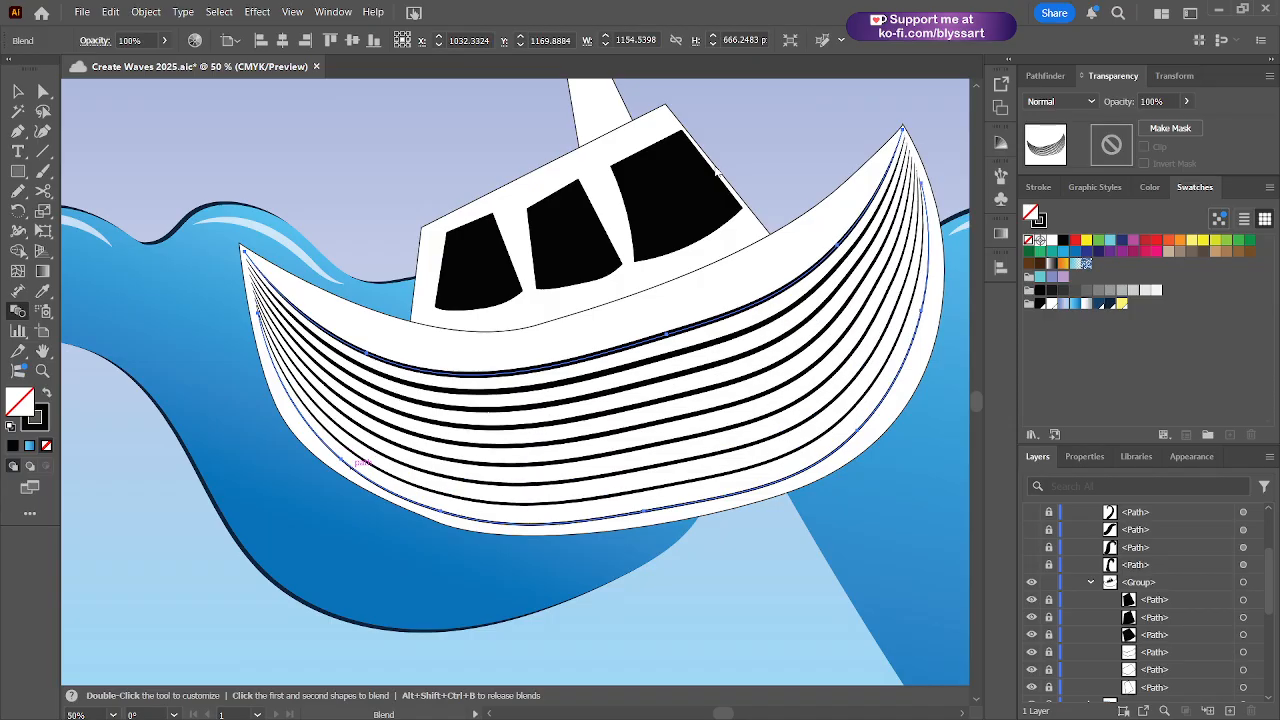
key("Down")
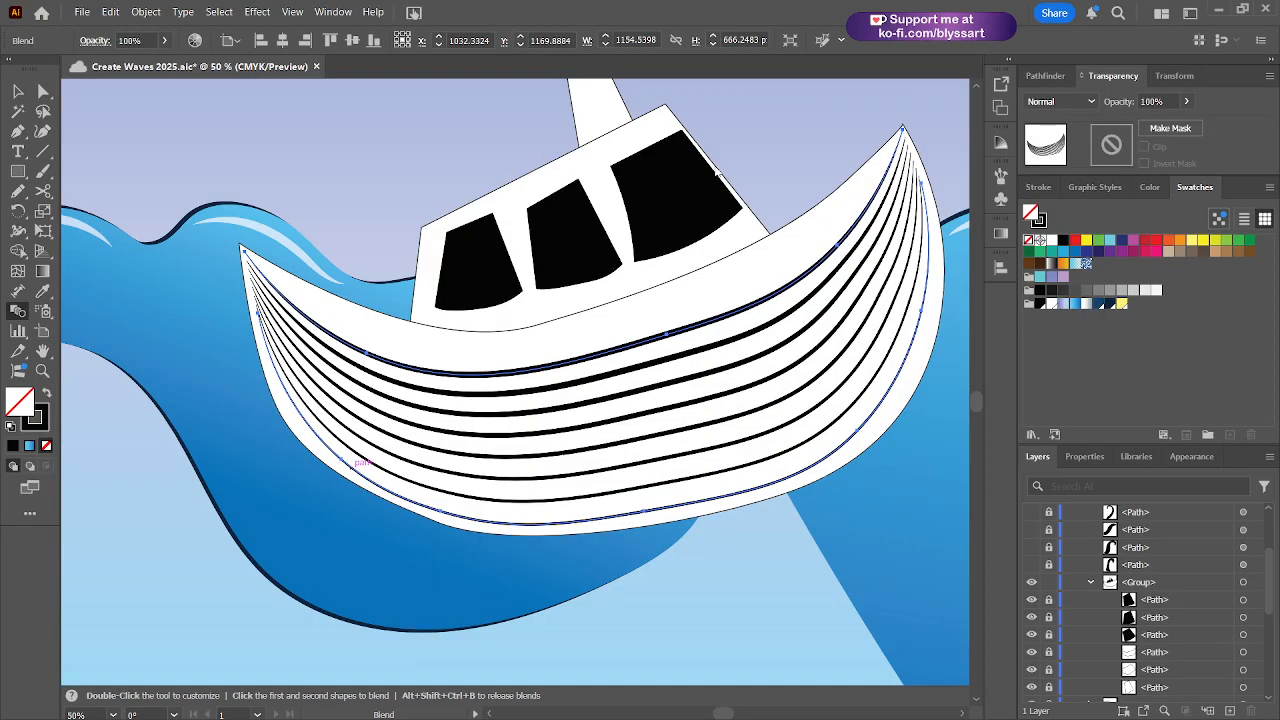
key("Down")
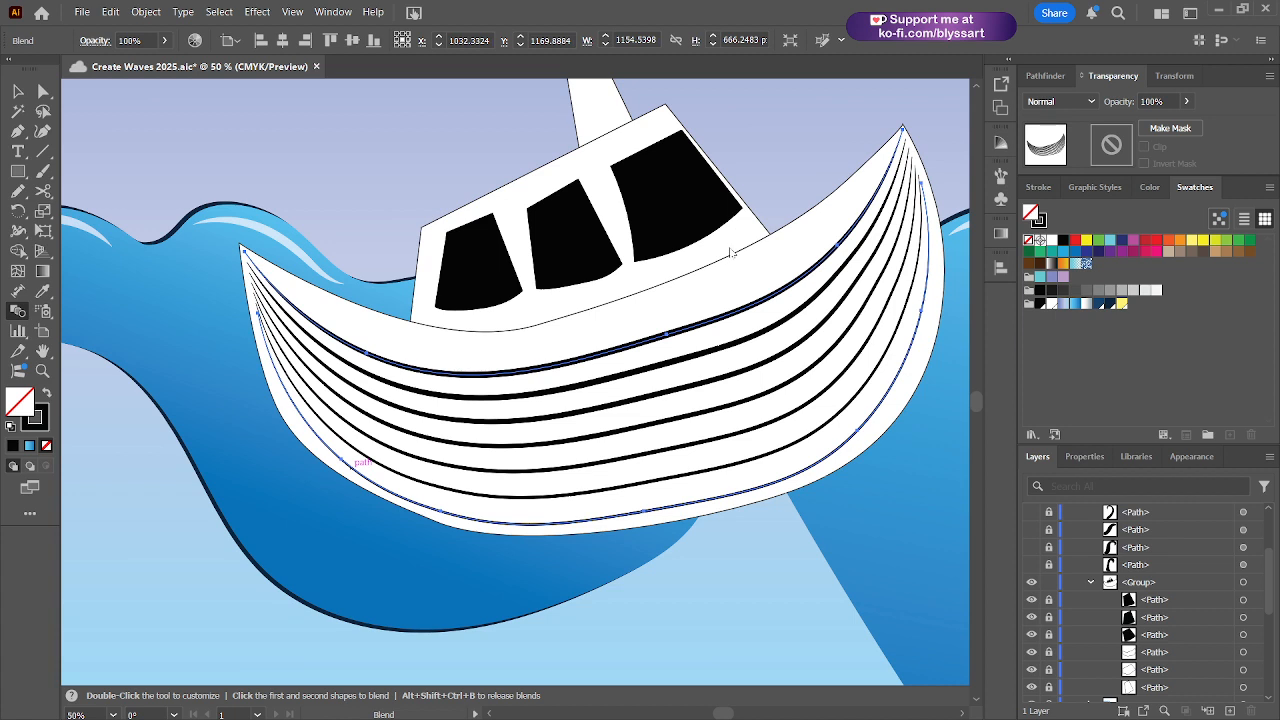
key("Up")
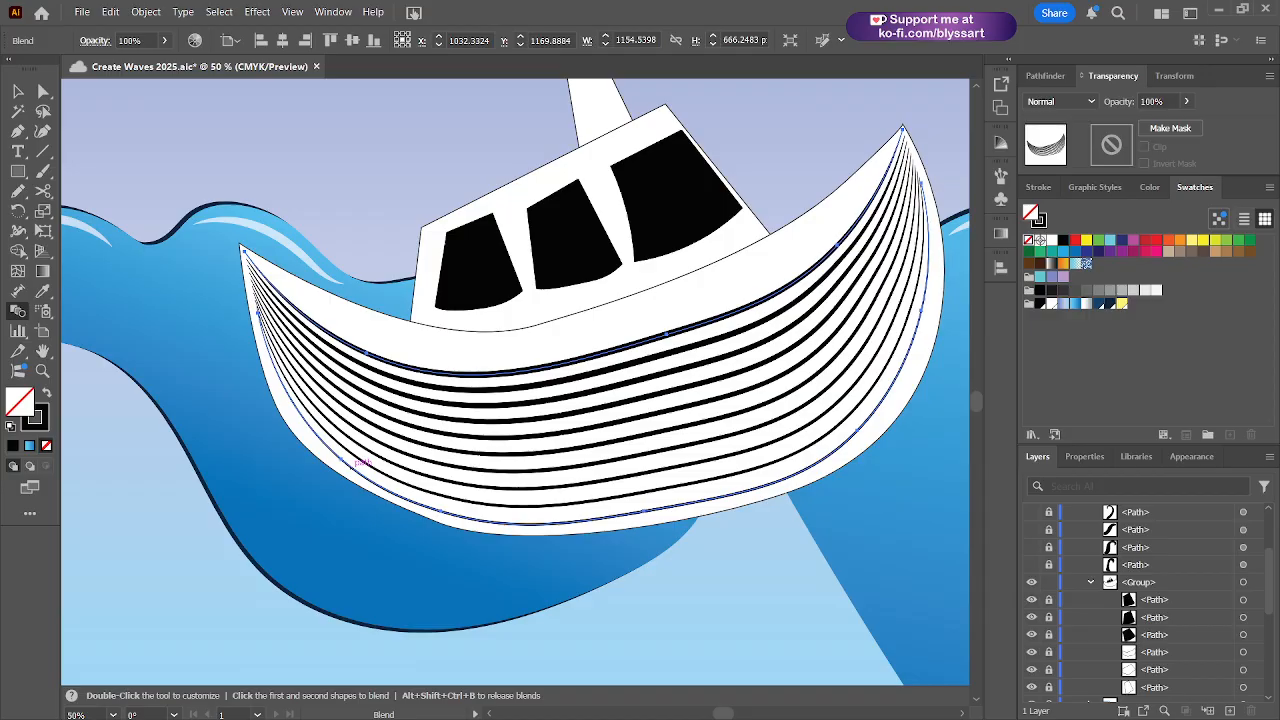
type("6")
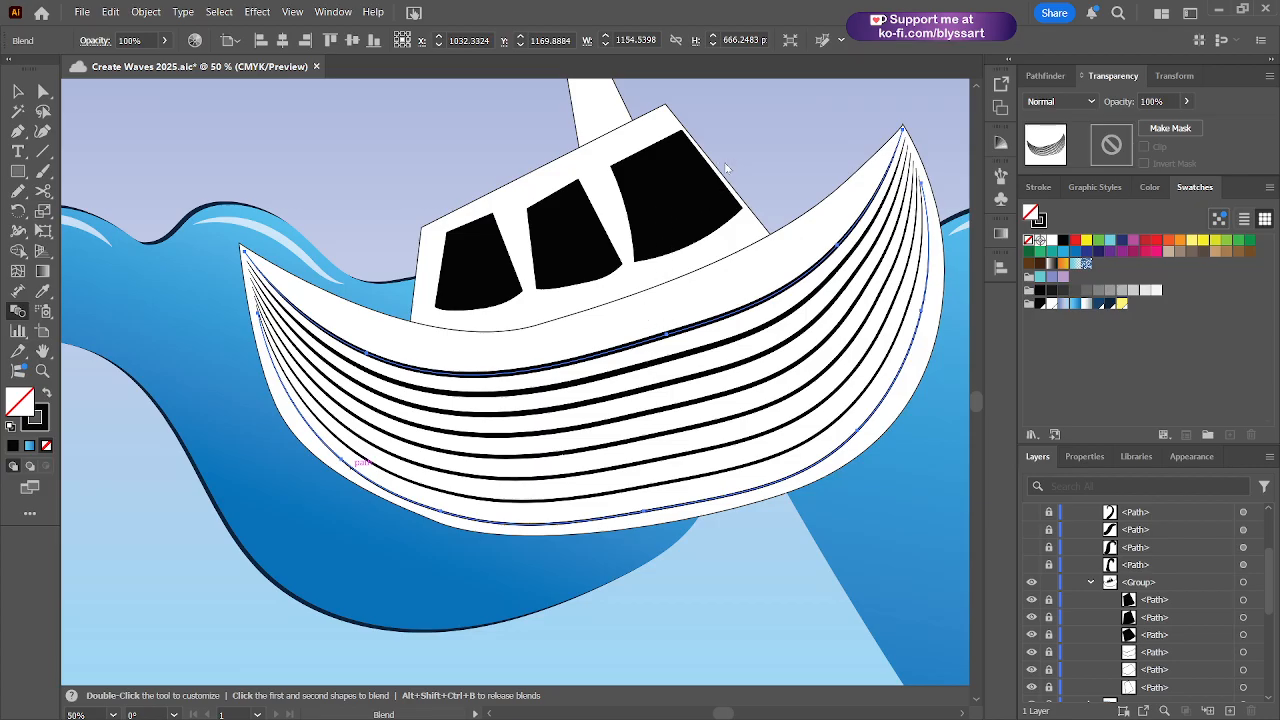
type("5")
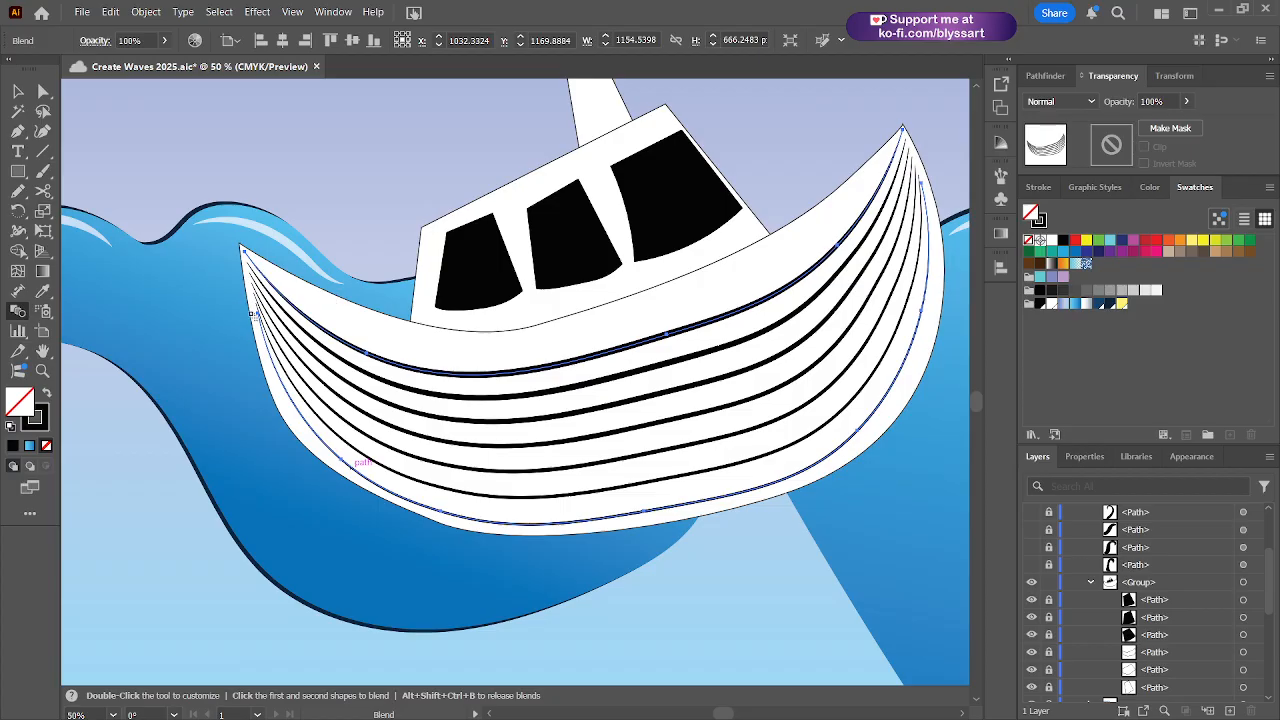
- Move both end anchors of the blend's lowest curve up to just below the hull's two tips
key("a")
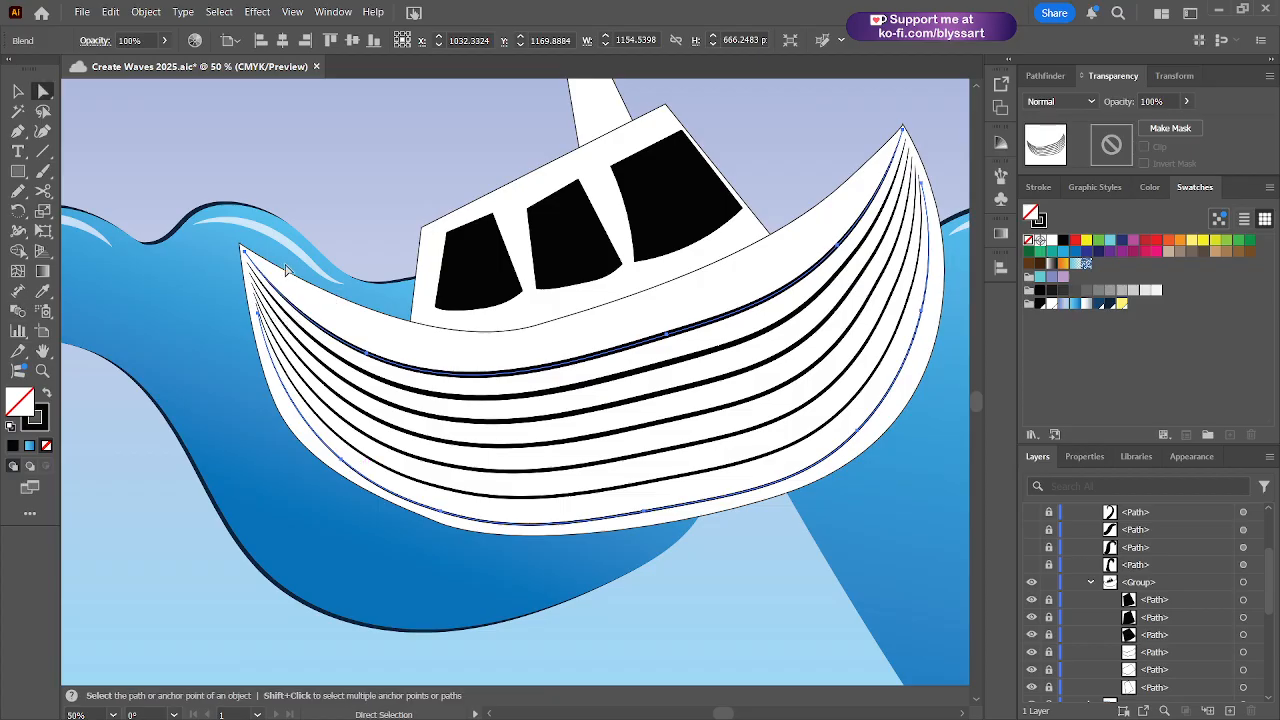
left_click(259, 315)
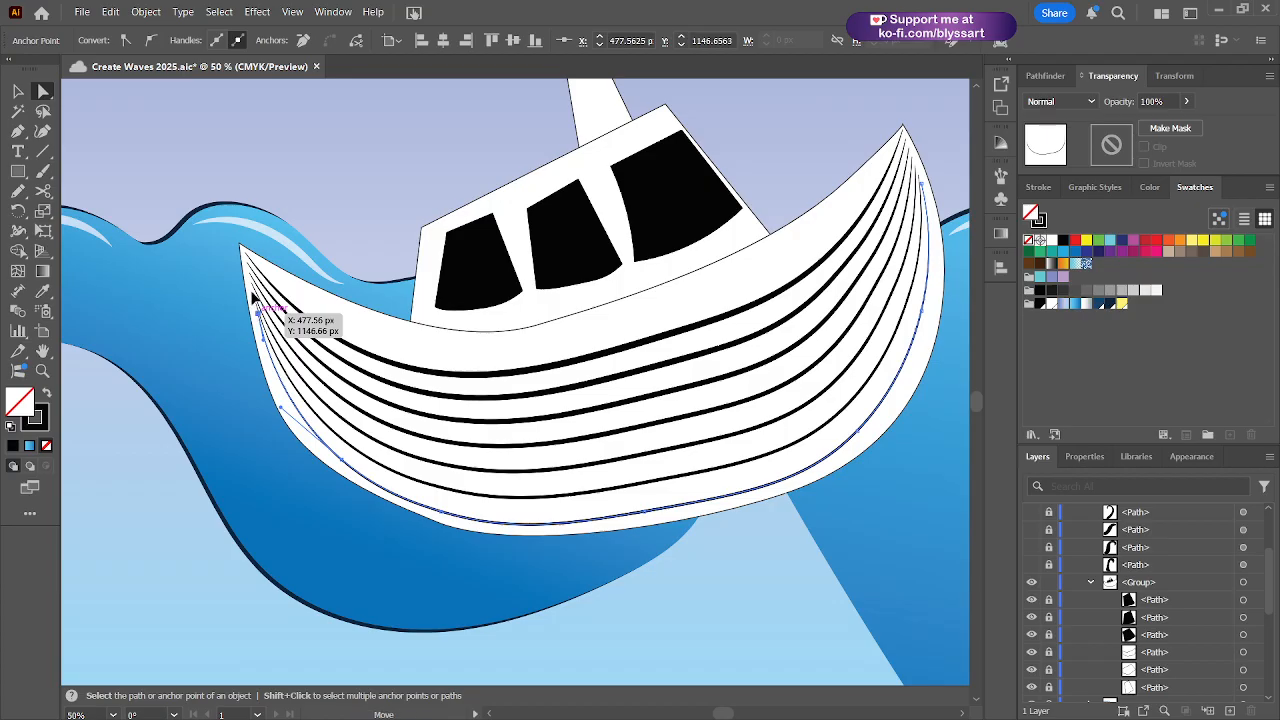
left_click_drag(252, 294, 248, 270)
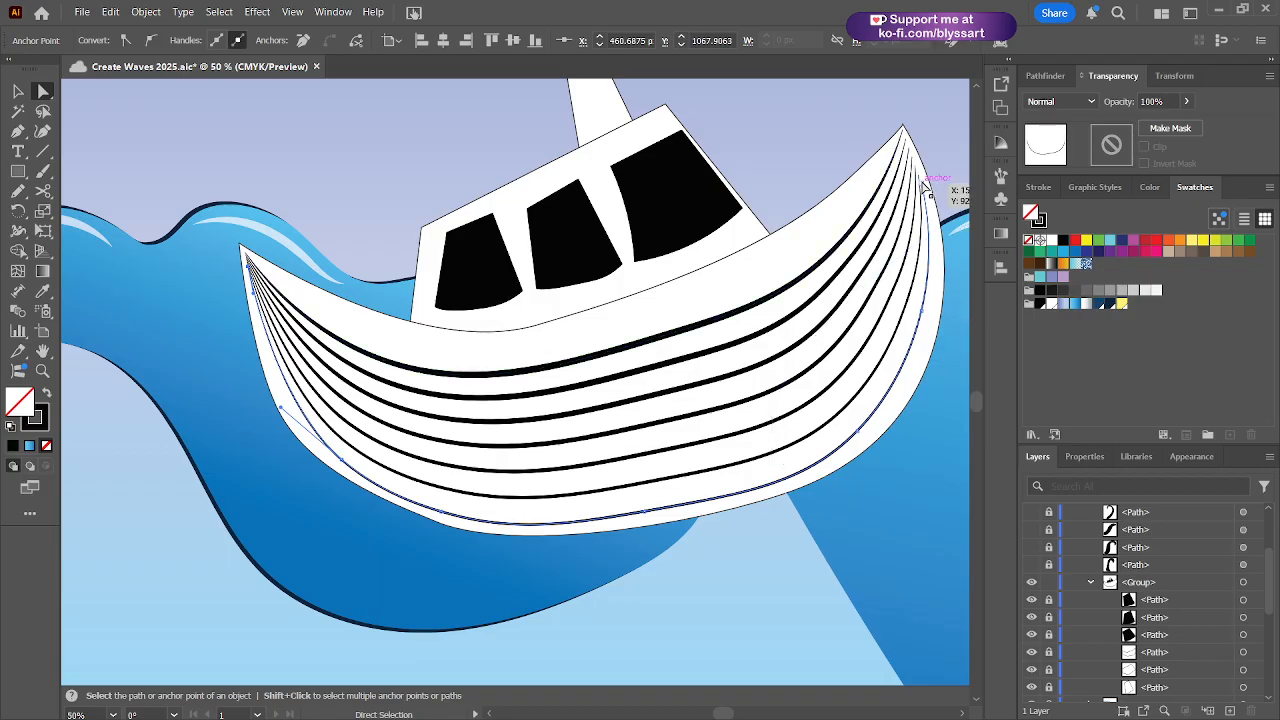
left_click_drag(922, 183, 908, 145)
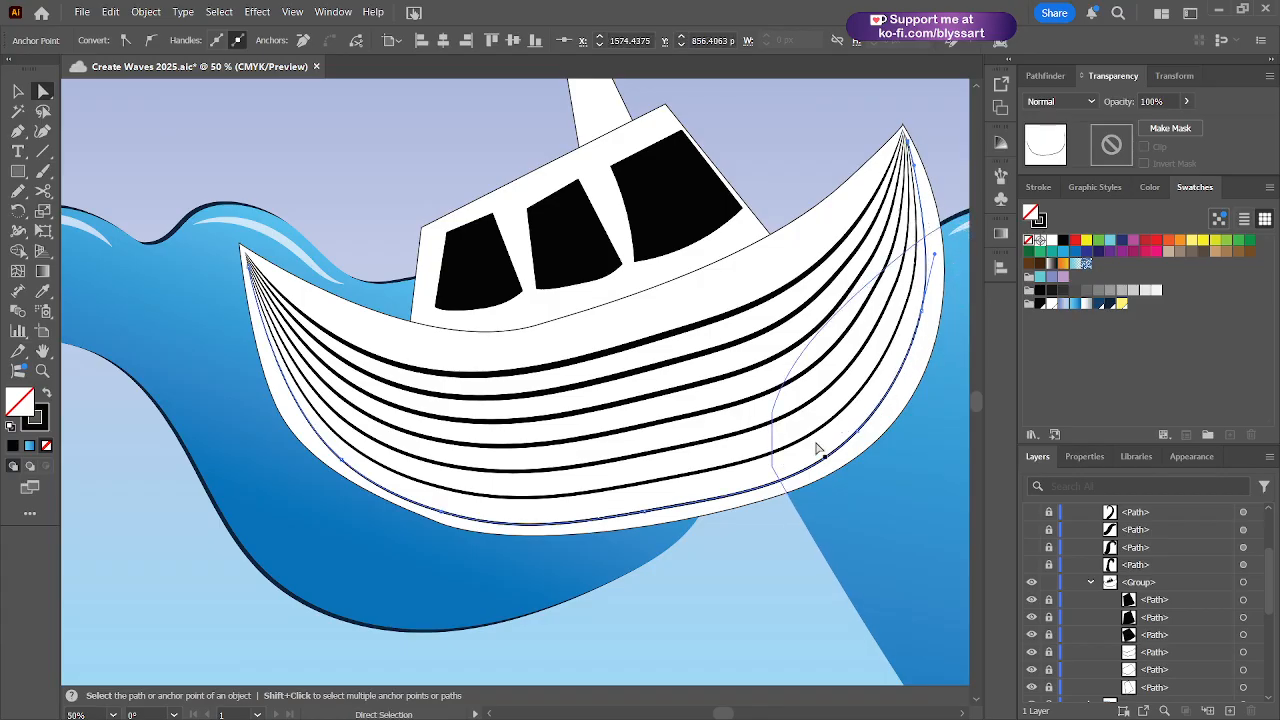
- Try to reshape the blend's top curve by pulling its middle segment upward, and undo the change
left_click(517, 372)
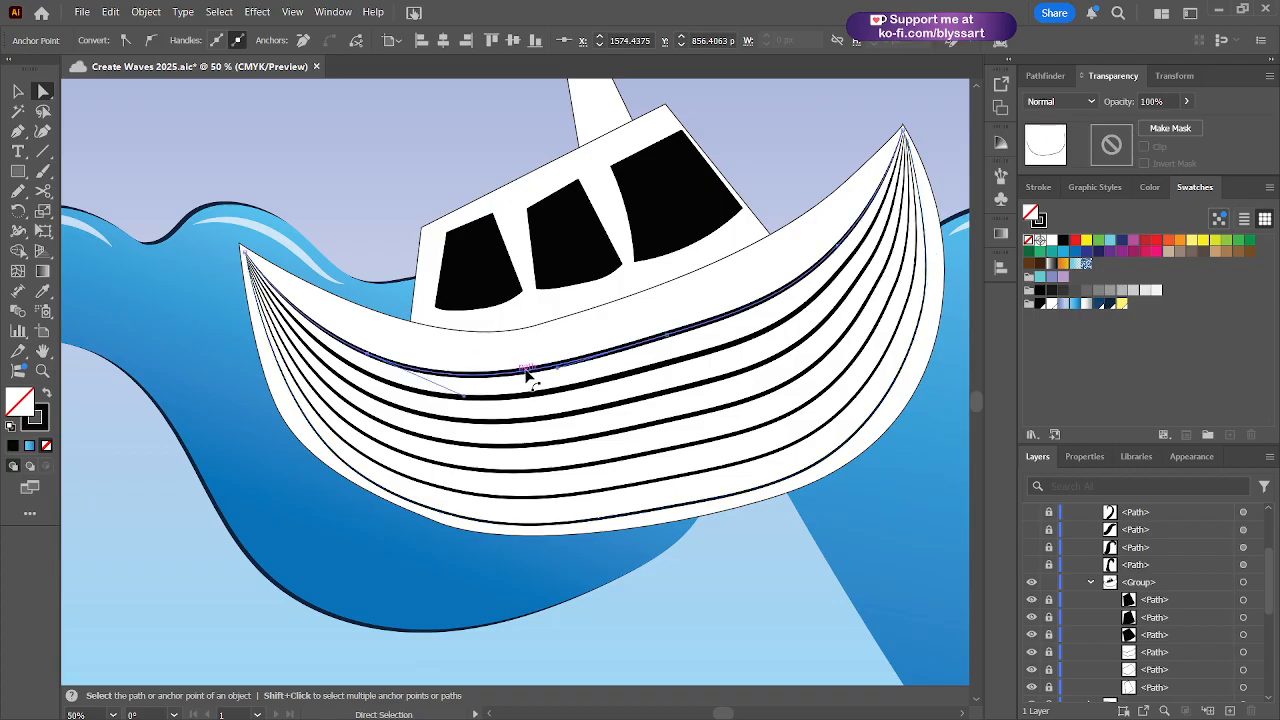
left_click(527, 372)
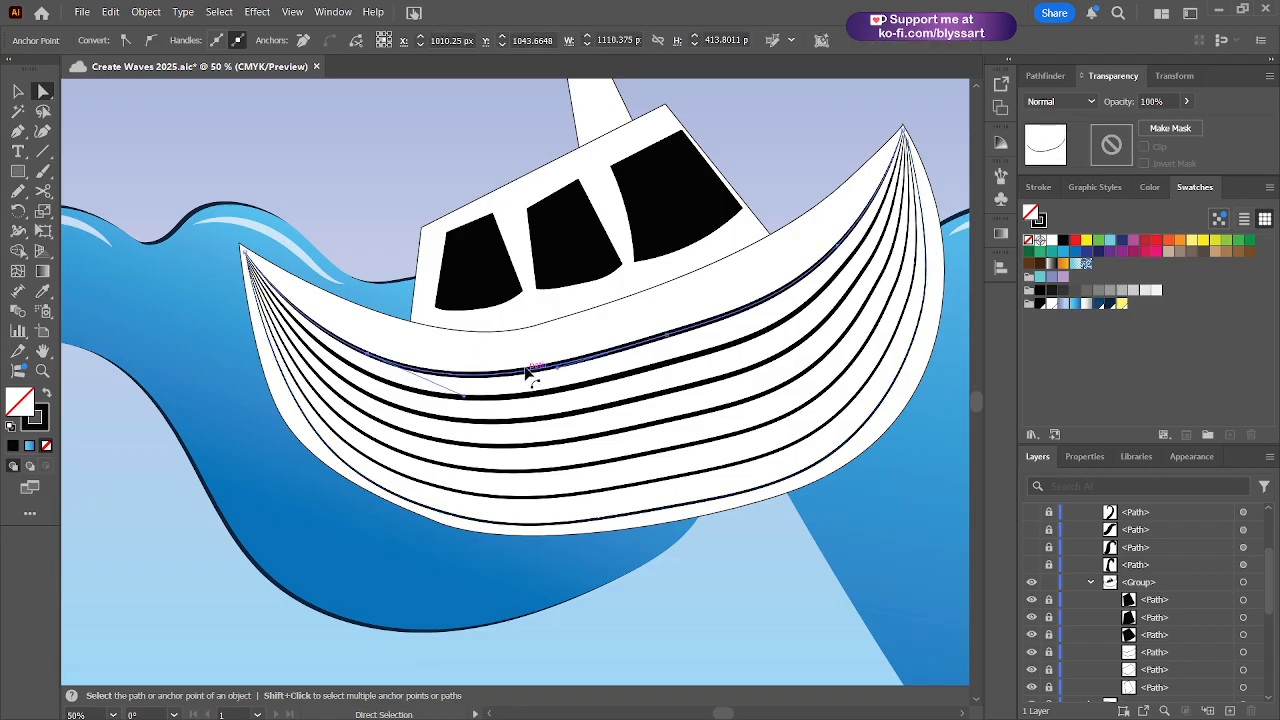
left_click_drag(527, 366, 528, 360)
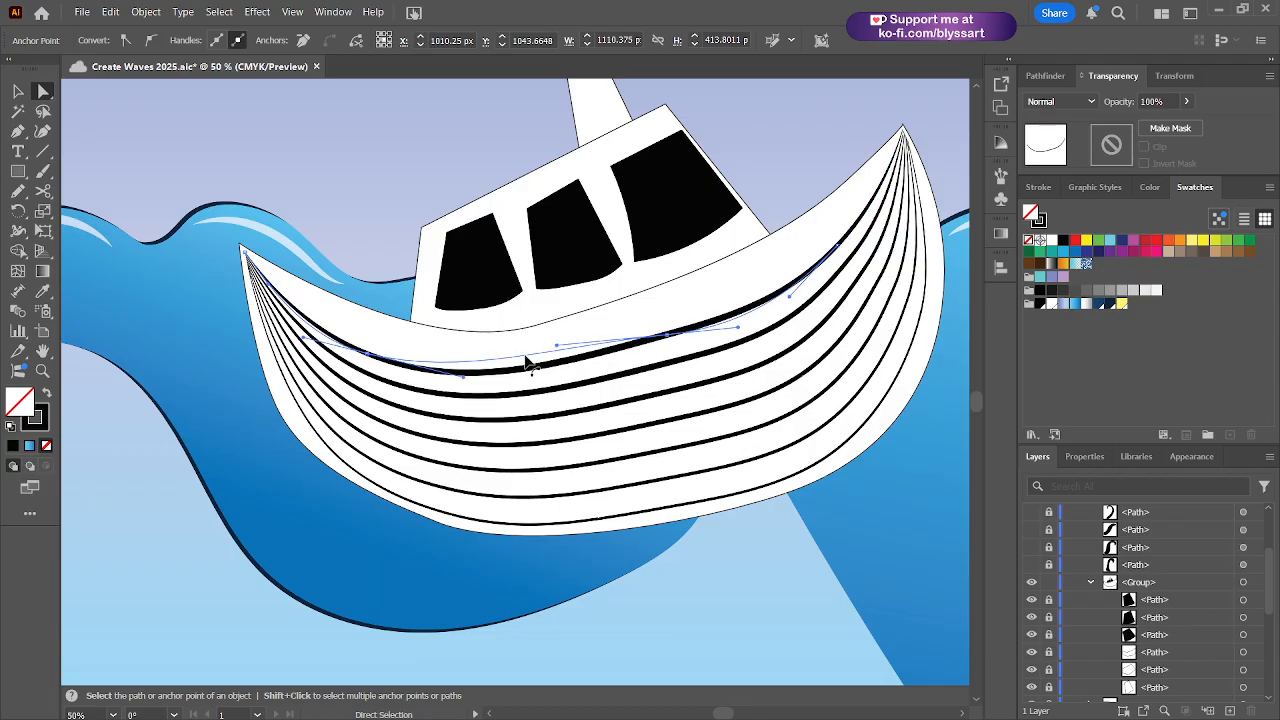
key("ctrl")
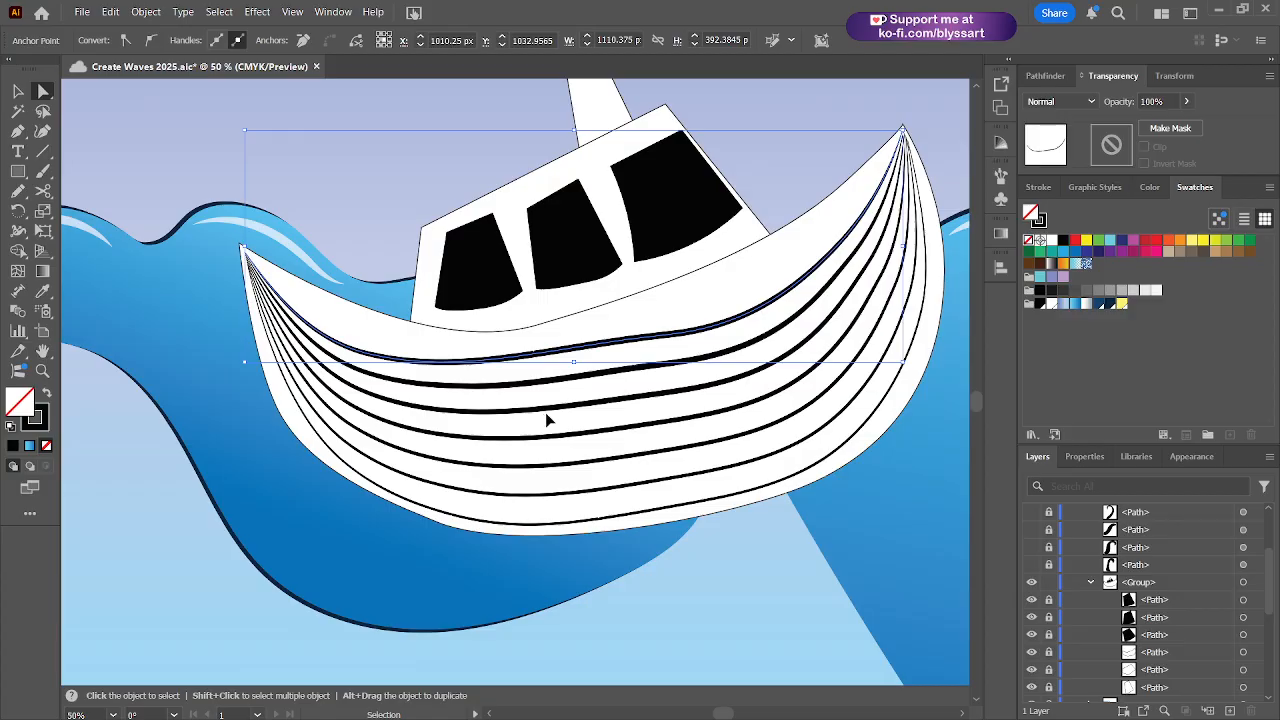
key("ctrl+z")
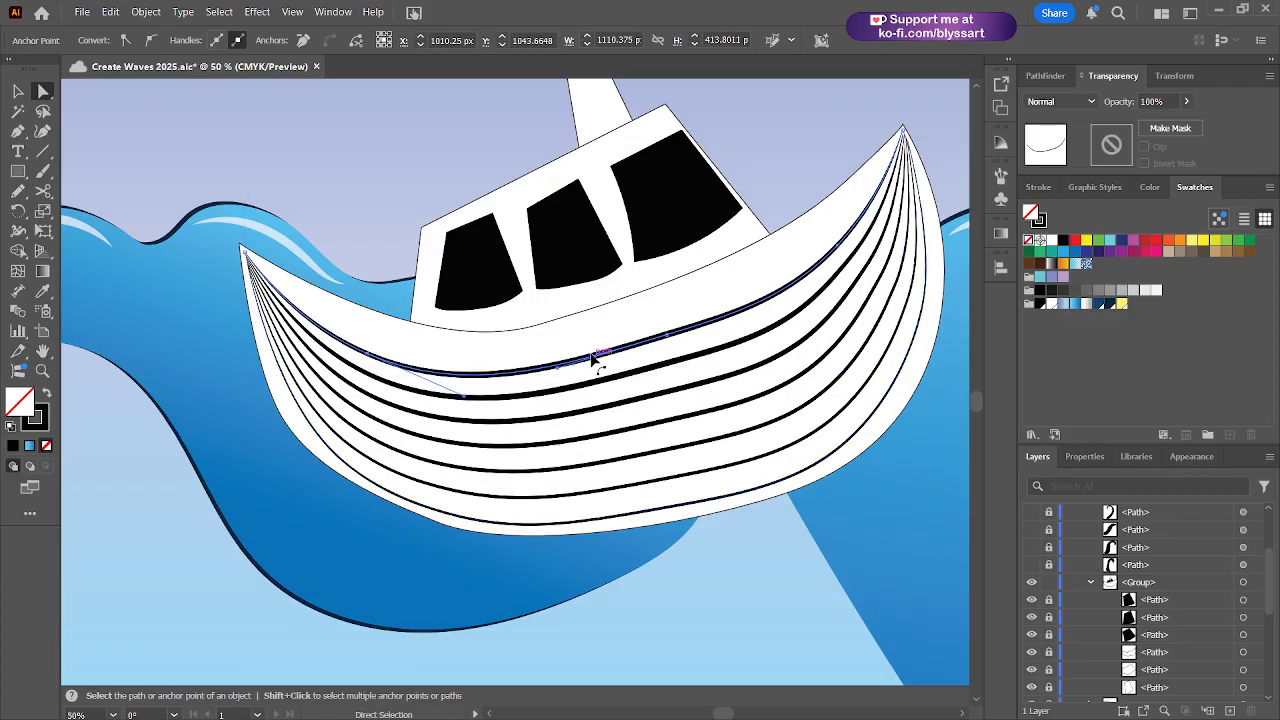
- Raise the blend's top curve closer to the hull's upper edge, moving the whole curve with the blend isolated
key("v")
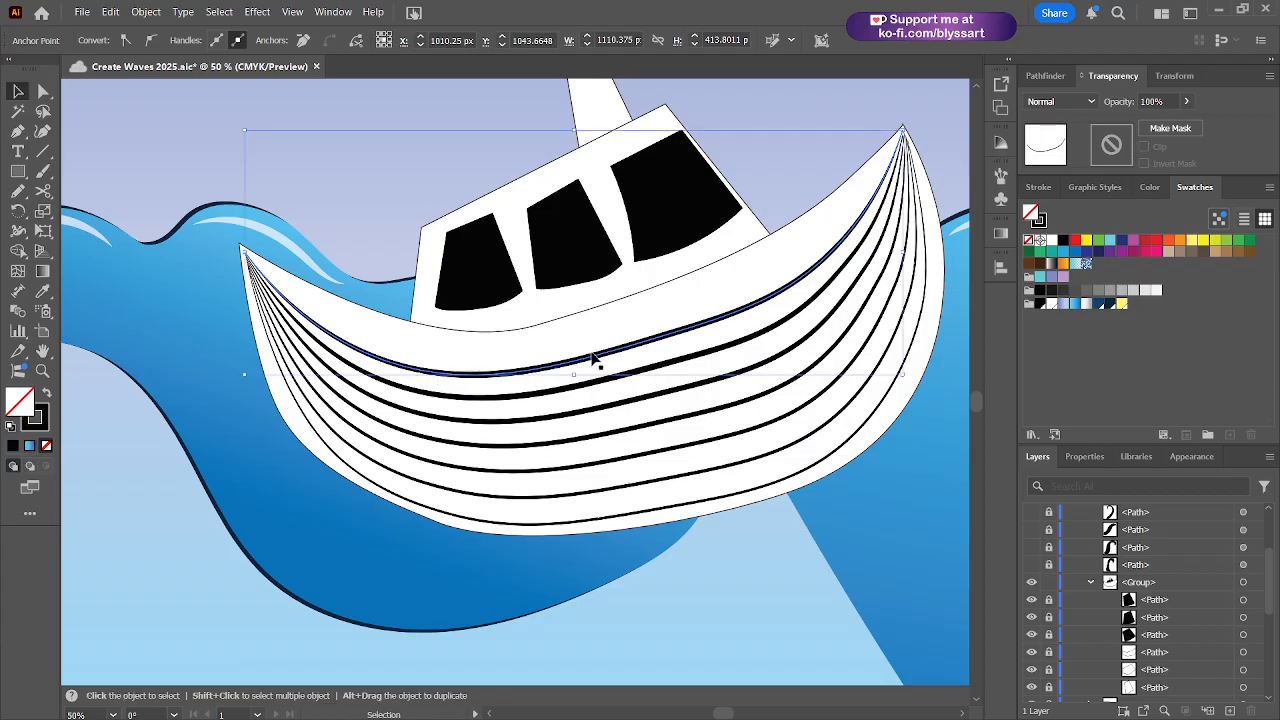
key("Up")
key("Up")
key("Up")
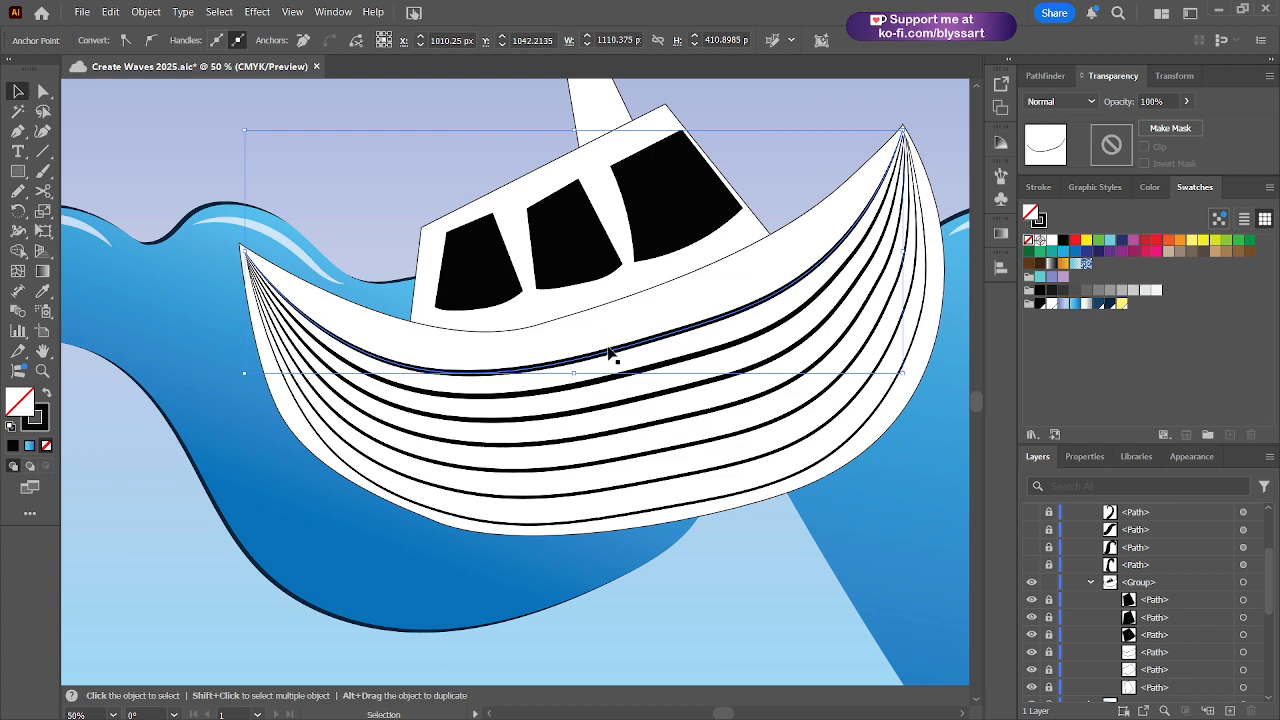
left_click_drag(609, 350, 609, 357)
key("v")
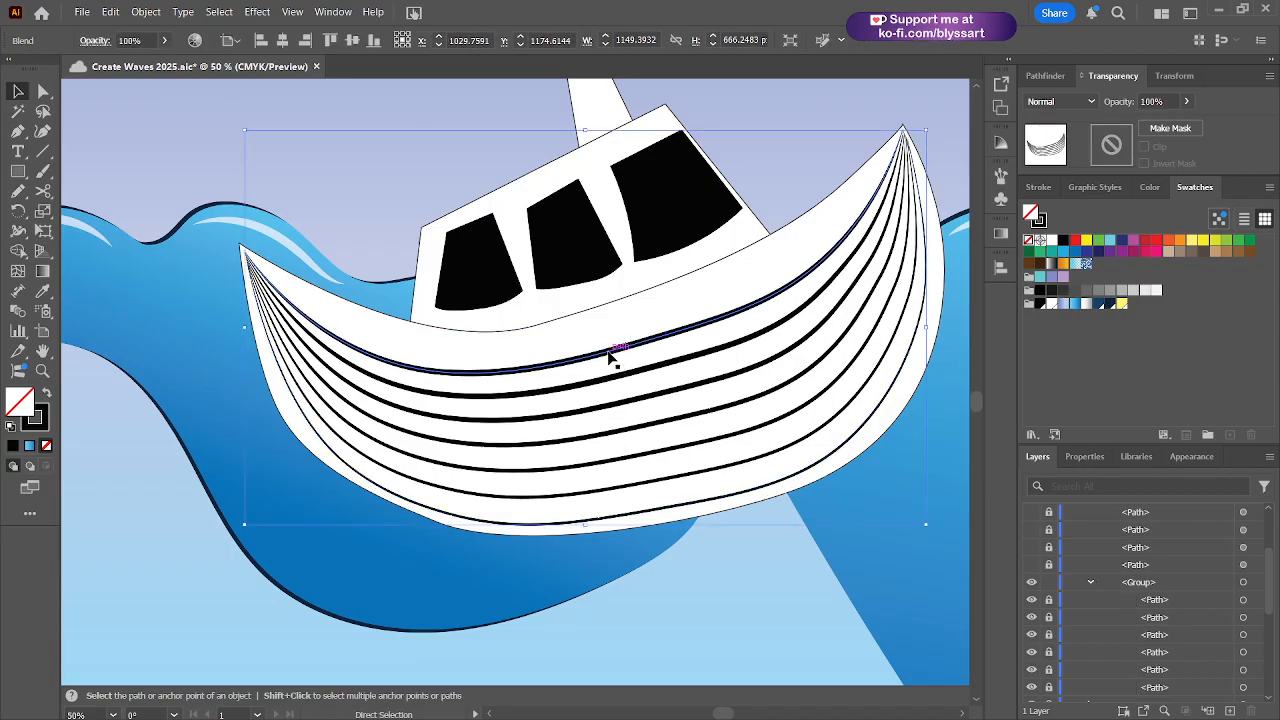
double_click(610, 355)
left_click_drag(609, 352, 605, 340)
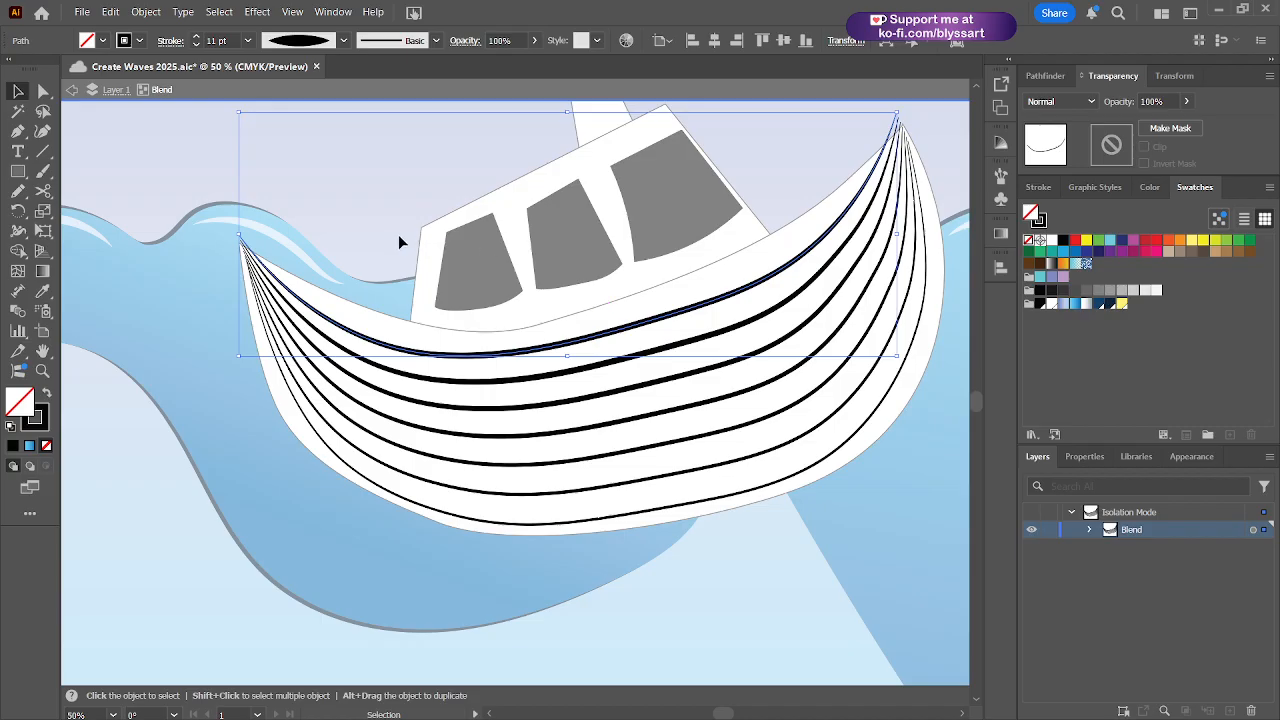
- Move the left end anchor of the blend's top curve back inside the hull's left tip
left_click(33, 90)
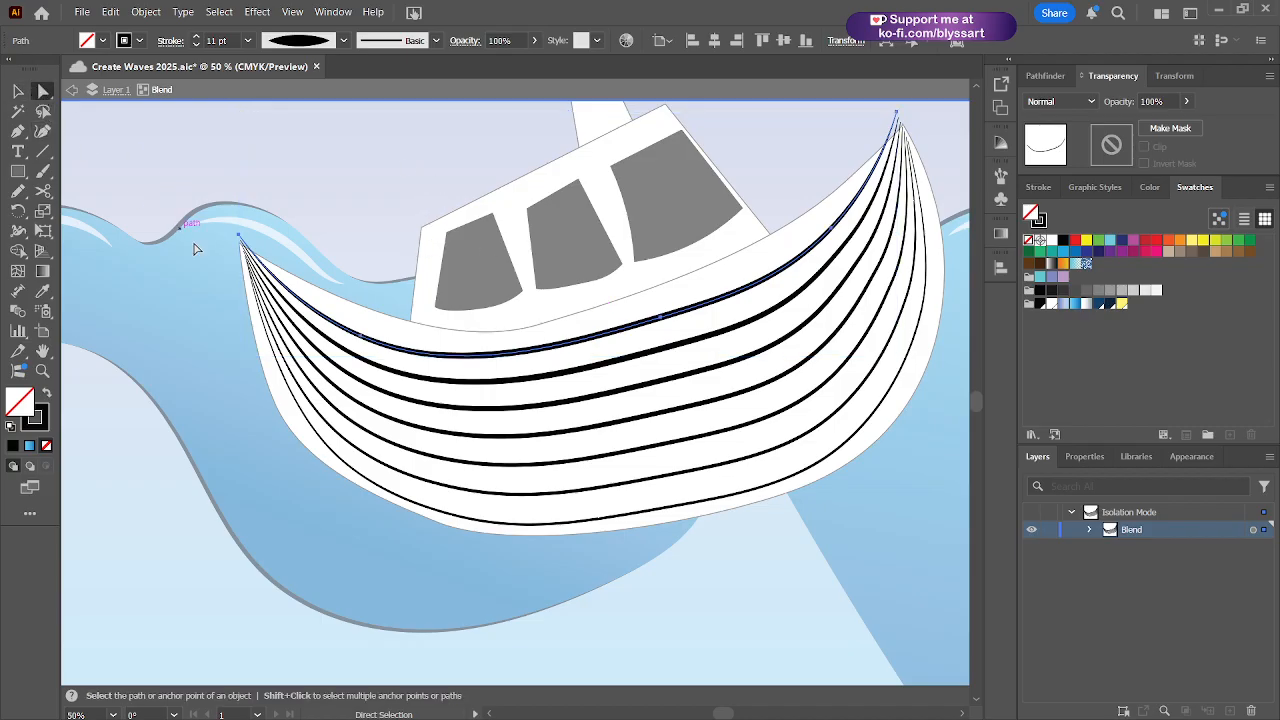
left_click(239, 237)
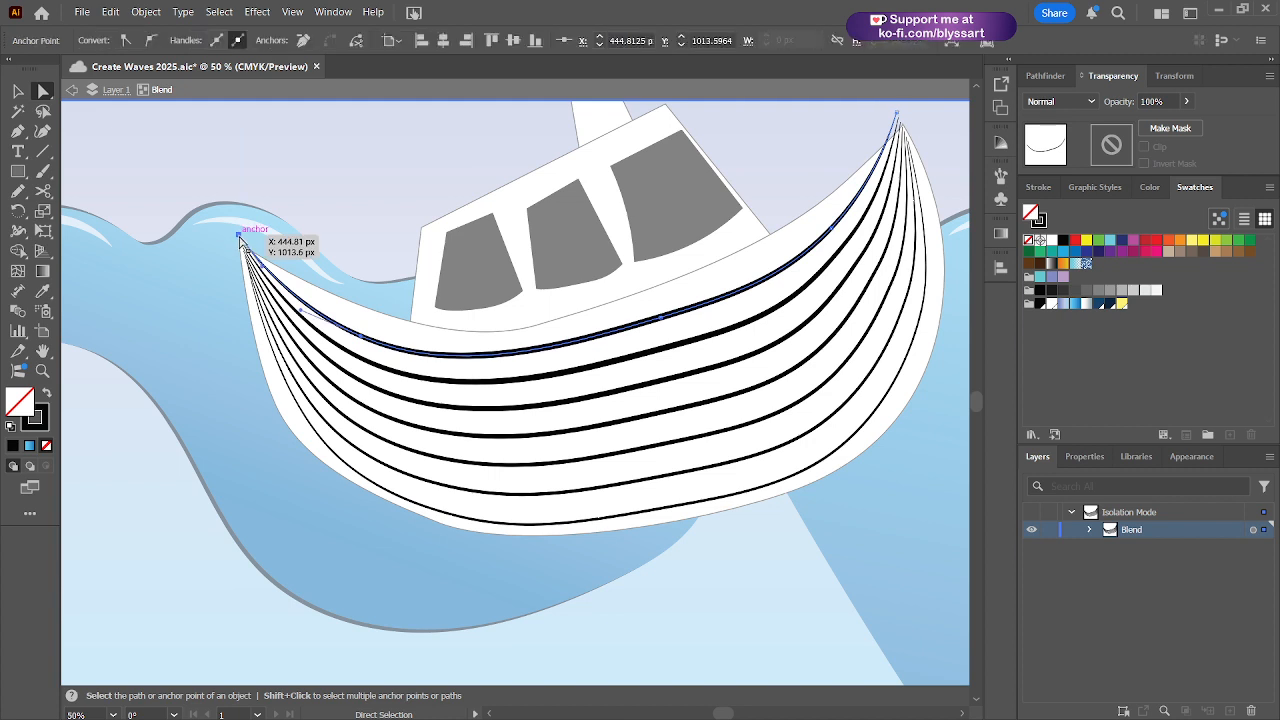
left_click_drag(239, 237, 247, 256)
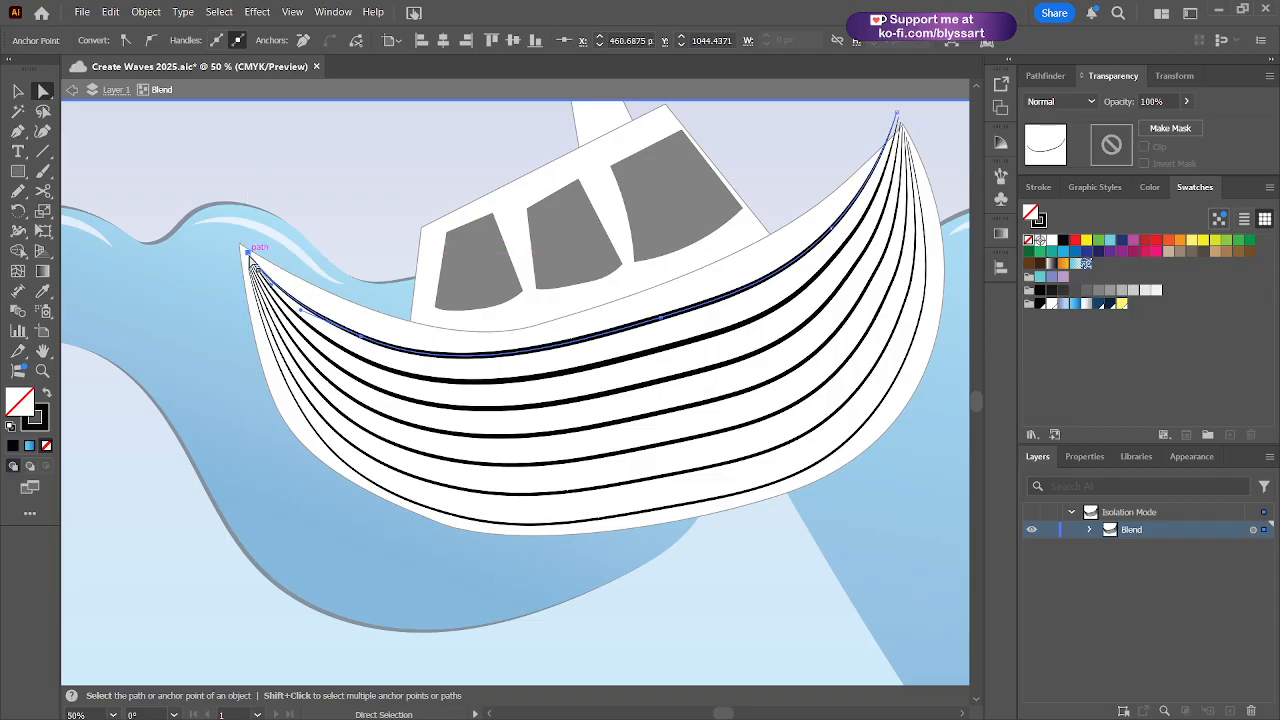
left_click_drag(251, 262, 245, 257)
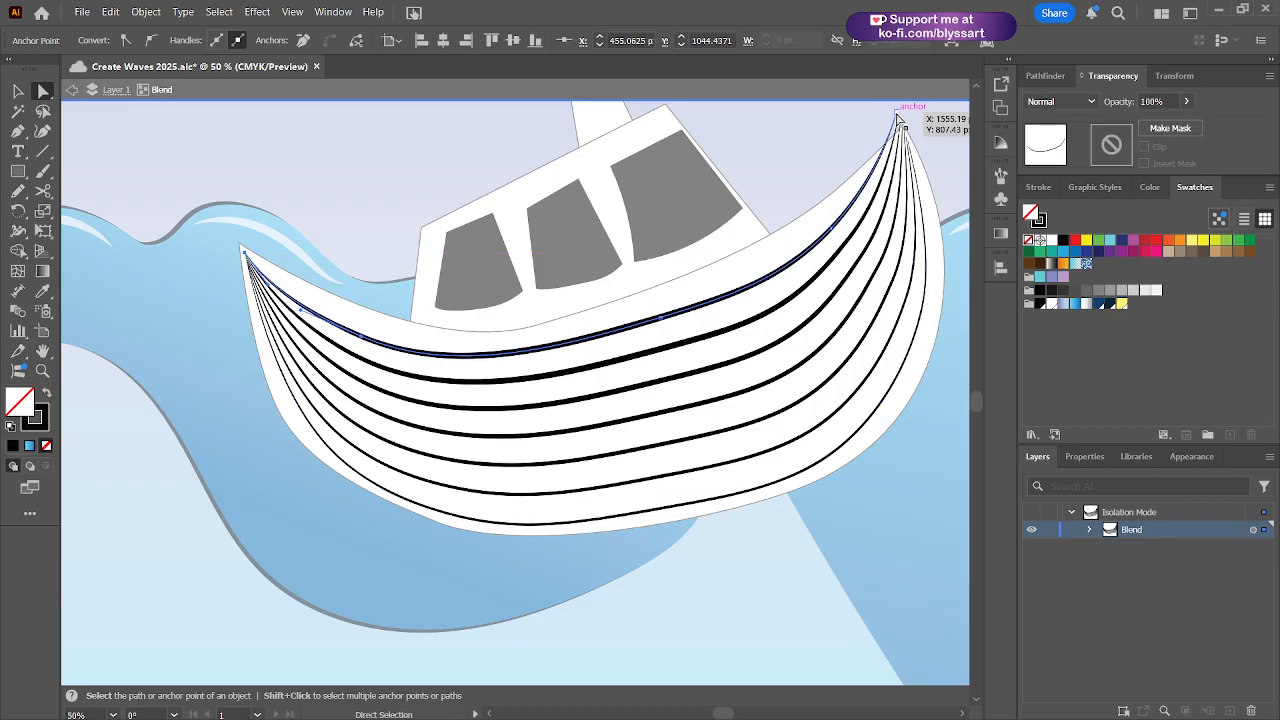
- Reposition the right end anchors of the blend's top and bottom curves so they converge just inside the hull's right tip
left_click_drag(896, 119, 902, 132)
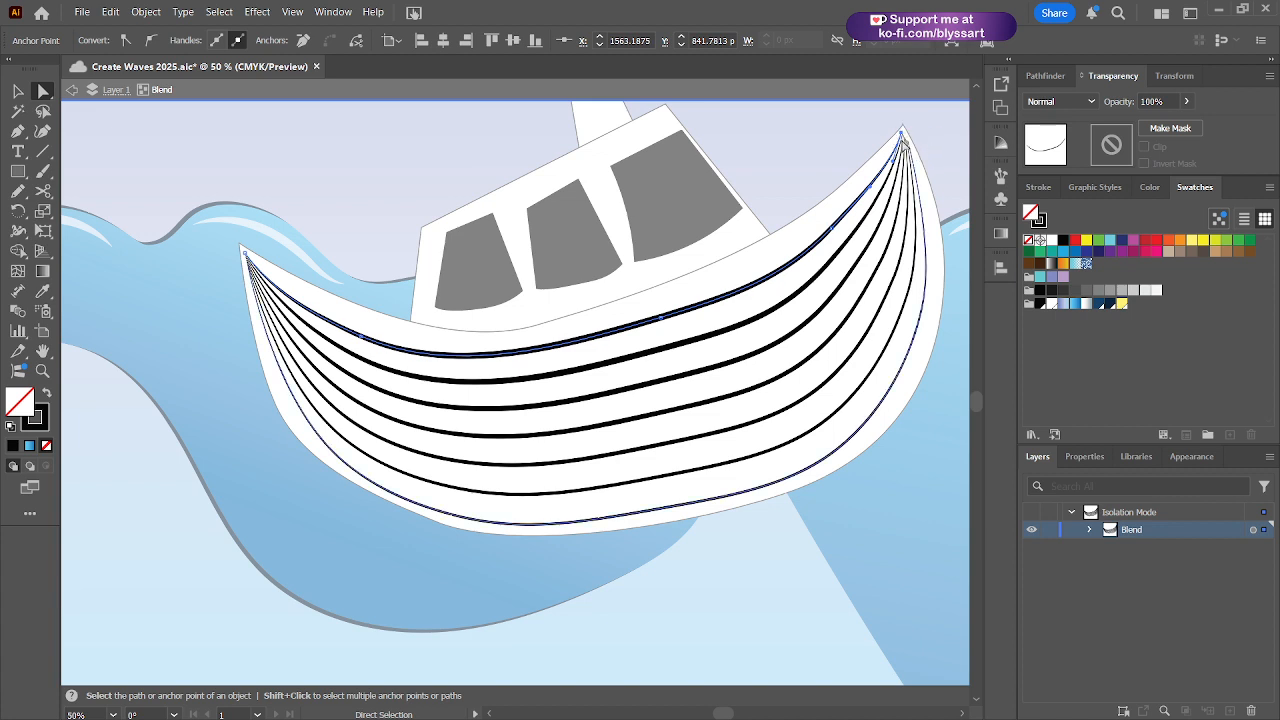
left_click_drag(904, 143, 904, 133)
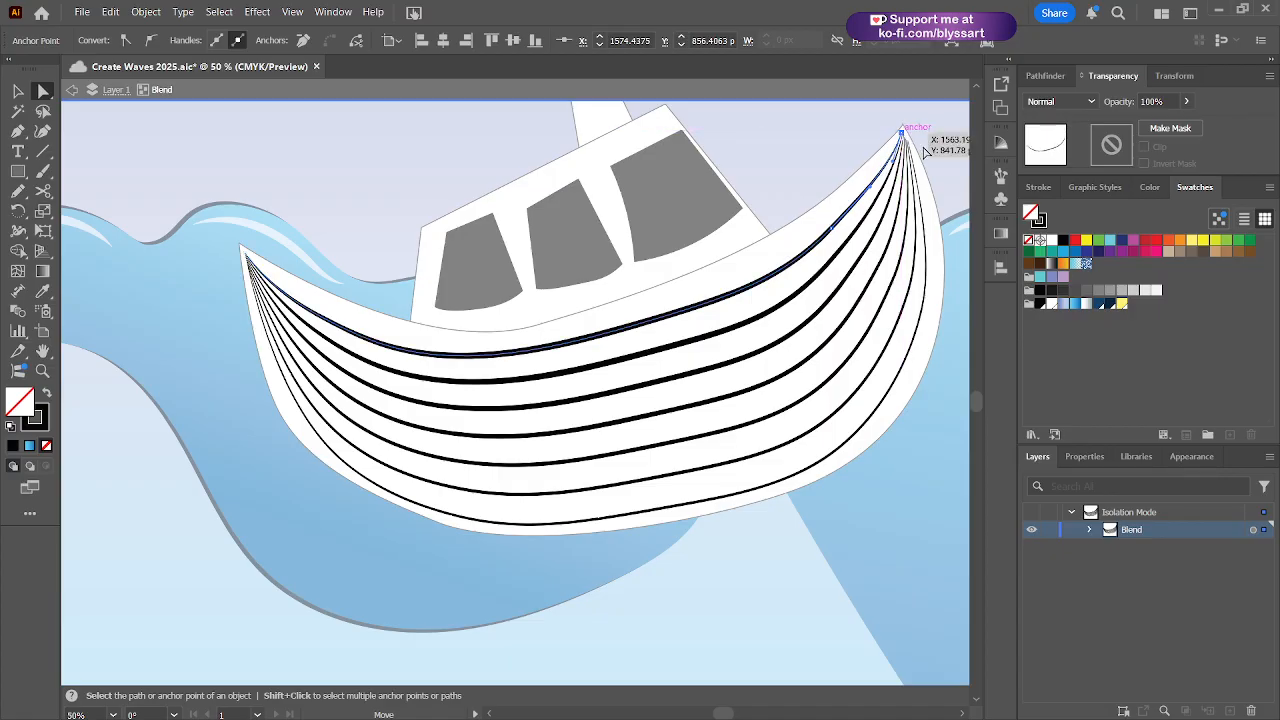
left_click(908, 138)
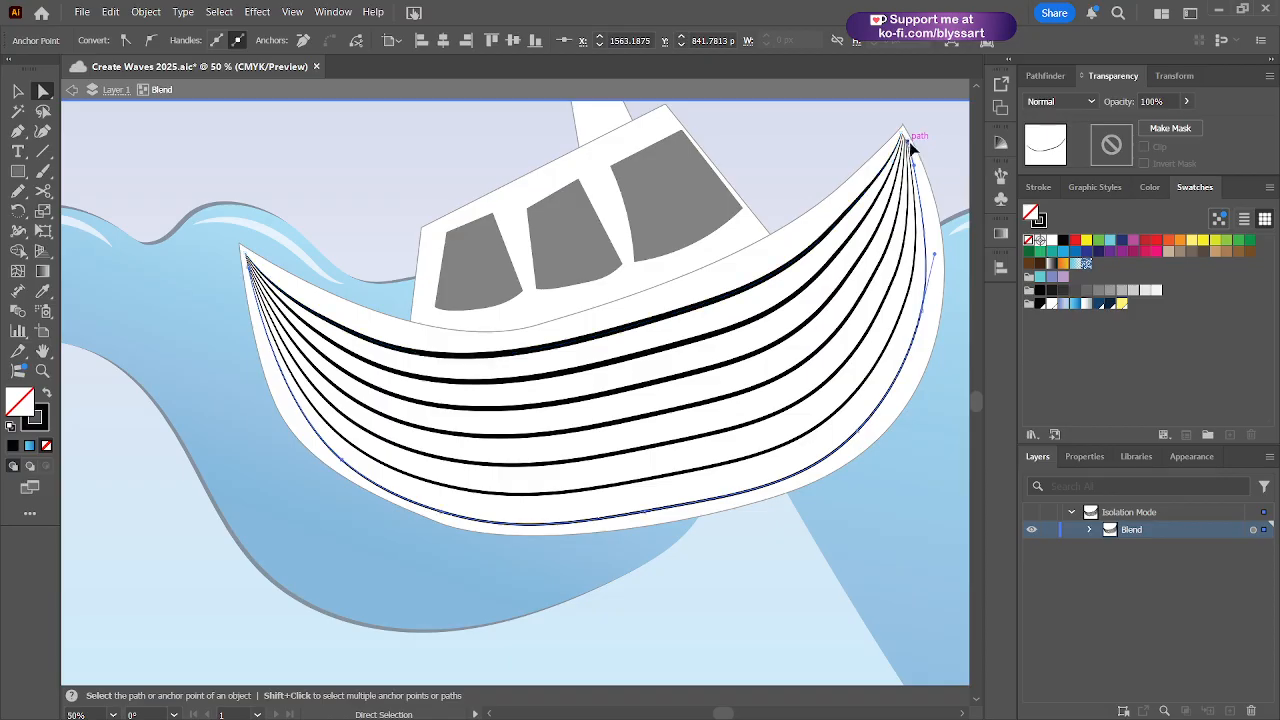
left_click(909, 146)
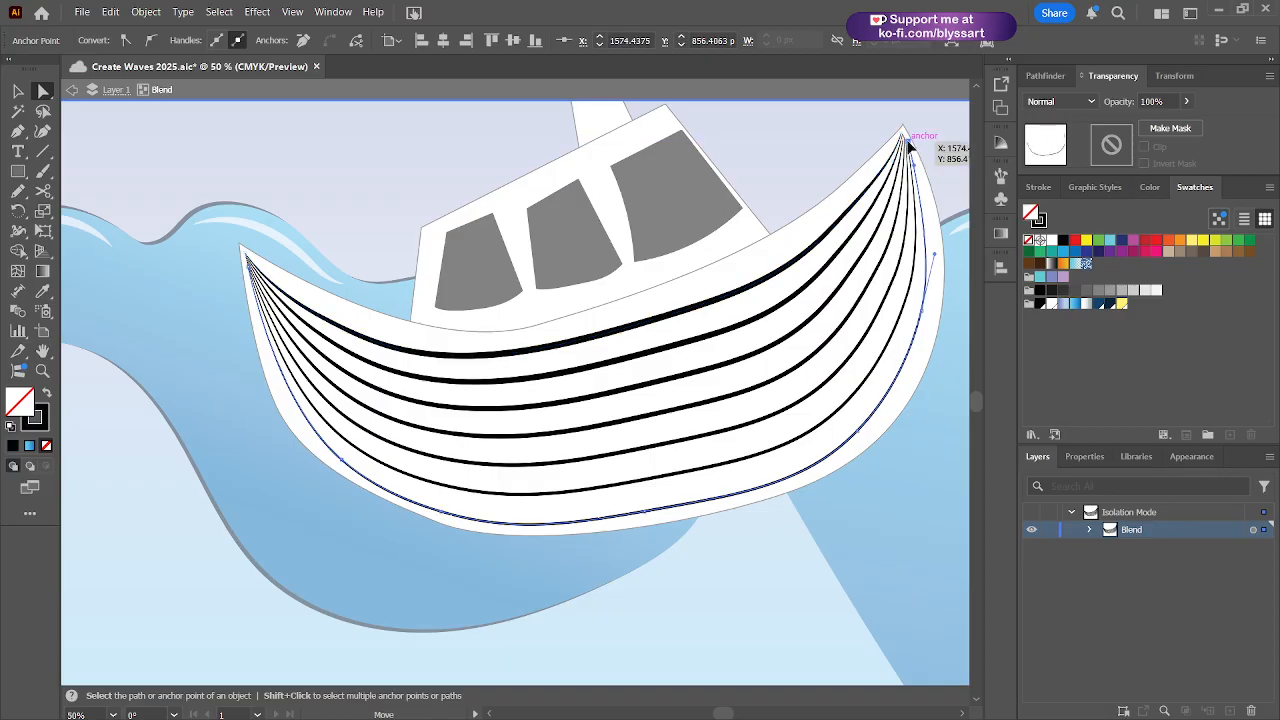
left_click_drag(904, 142, 907, 139)
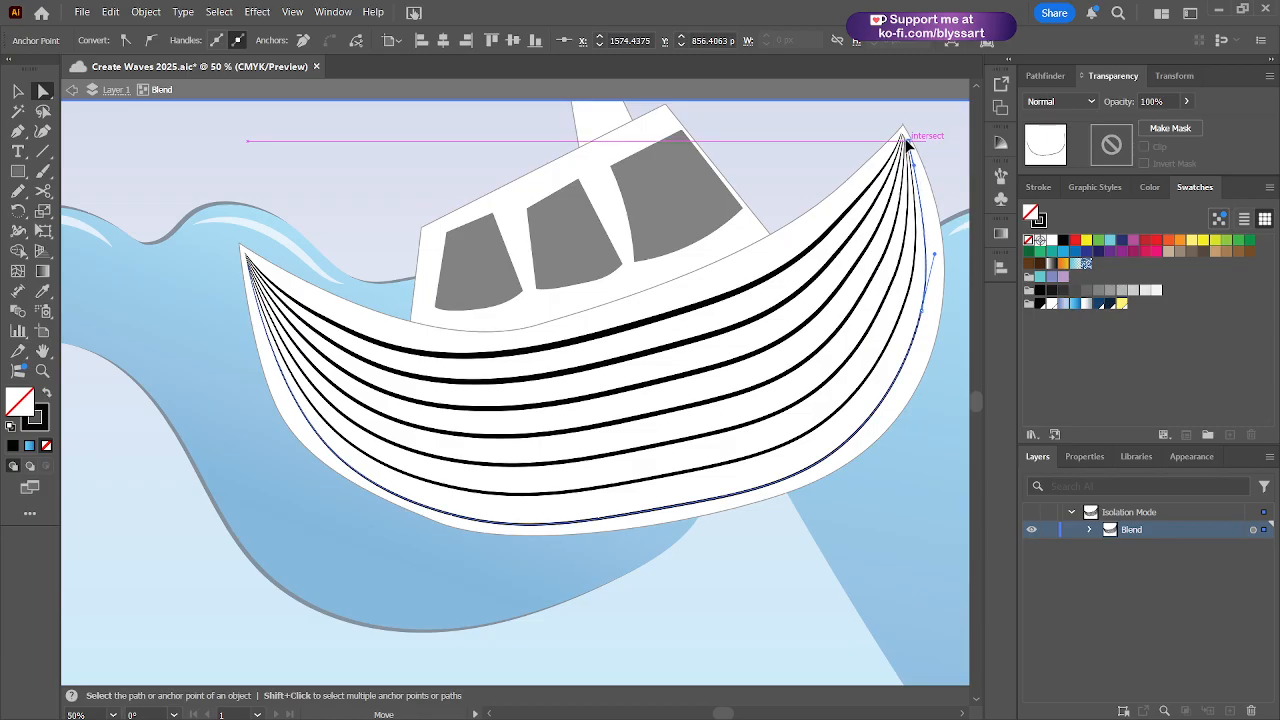
left_click_drag(905, 143, 846, 282)
scroll(925, 152, "up", 1)
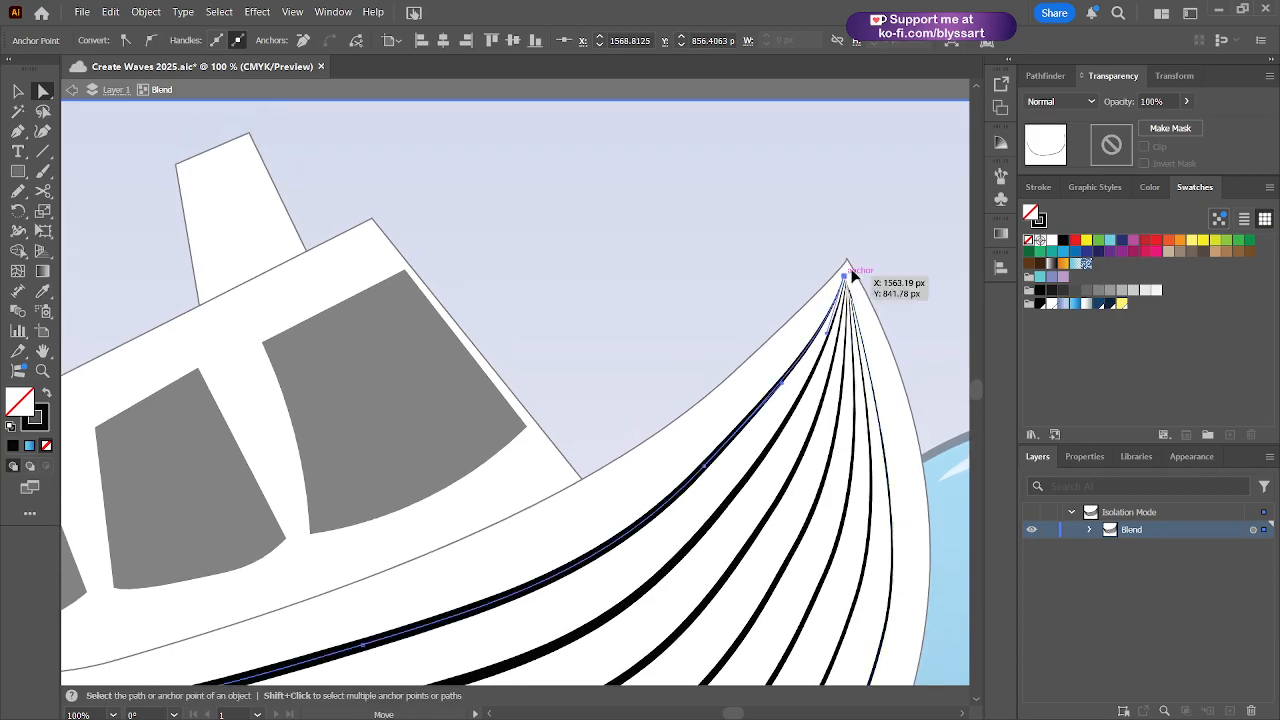
left_click_drag(851, 269, 861, 305)
scroll(888, 308, "down", 1)
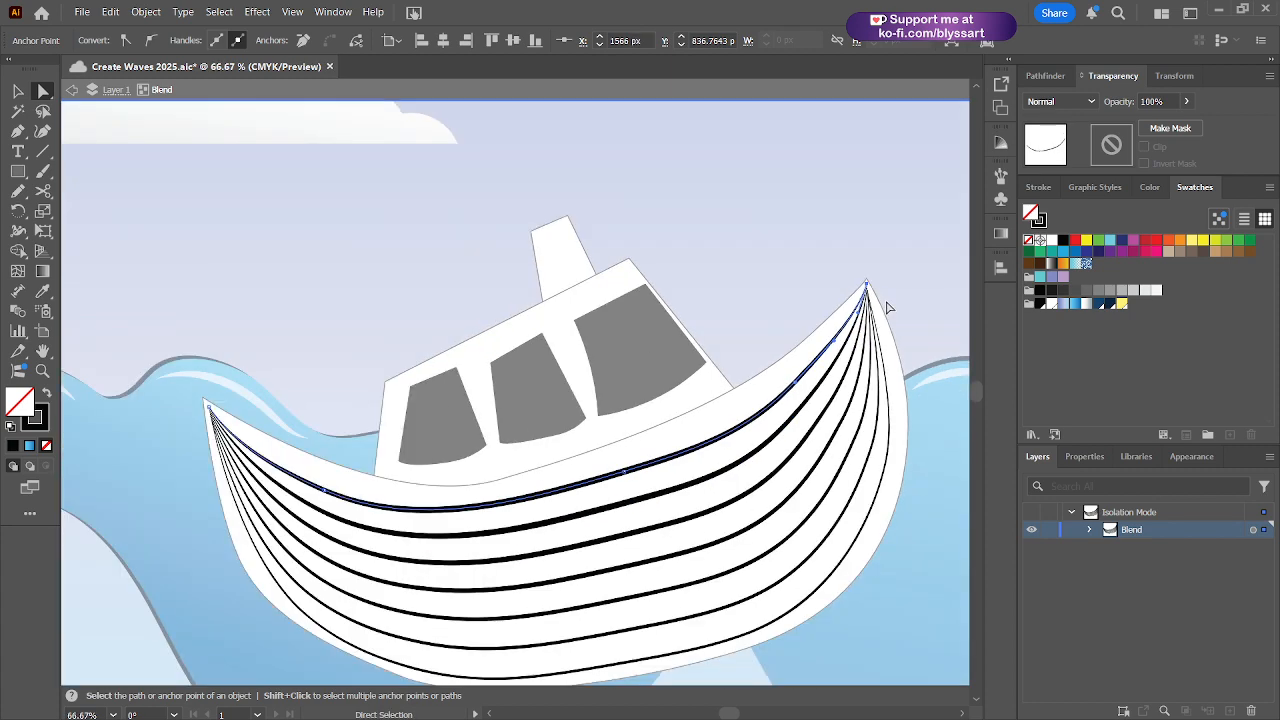
- Deselect the curve and leave the blend's isolation mode
scroll(888, 308, "down", 3)
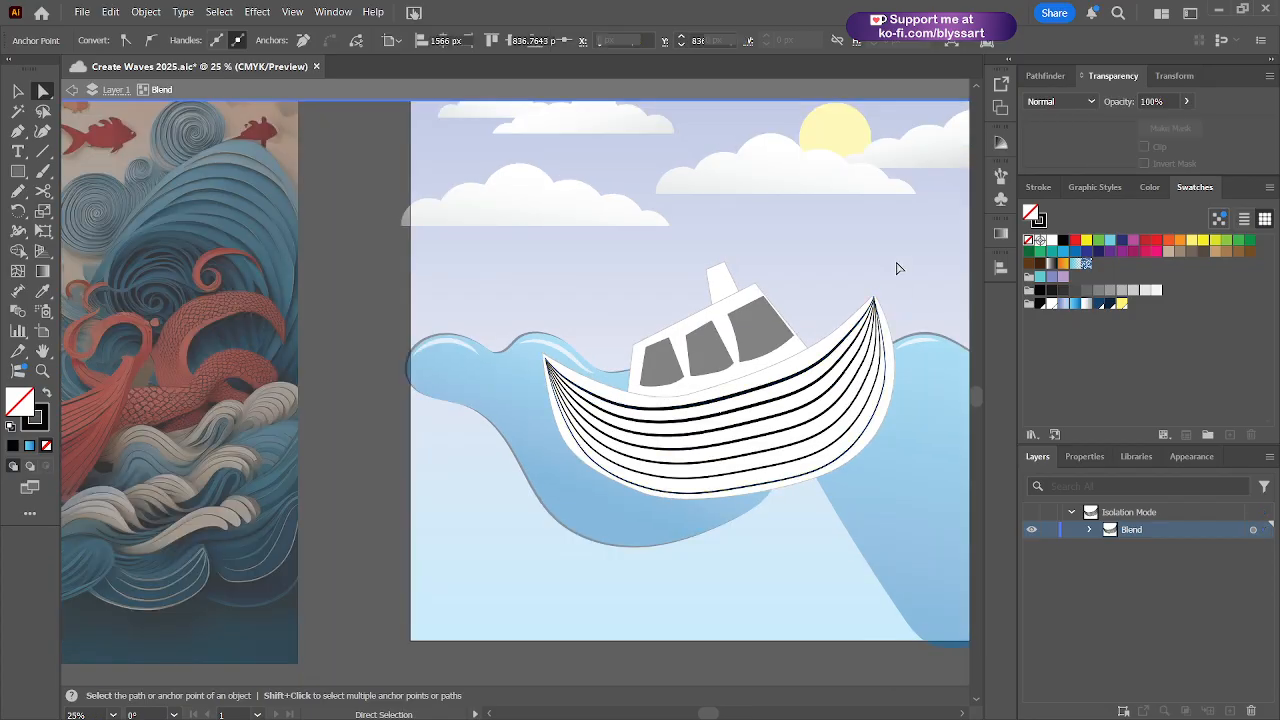
left_click(897, 268)
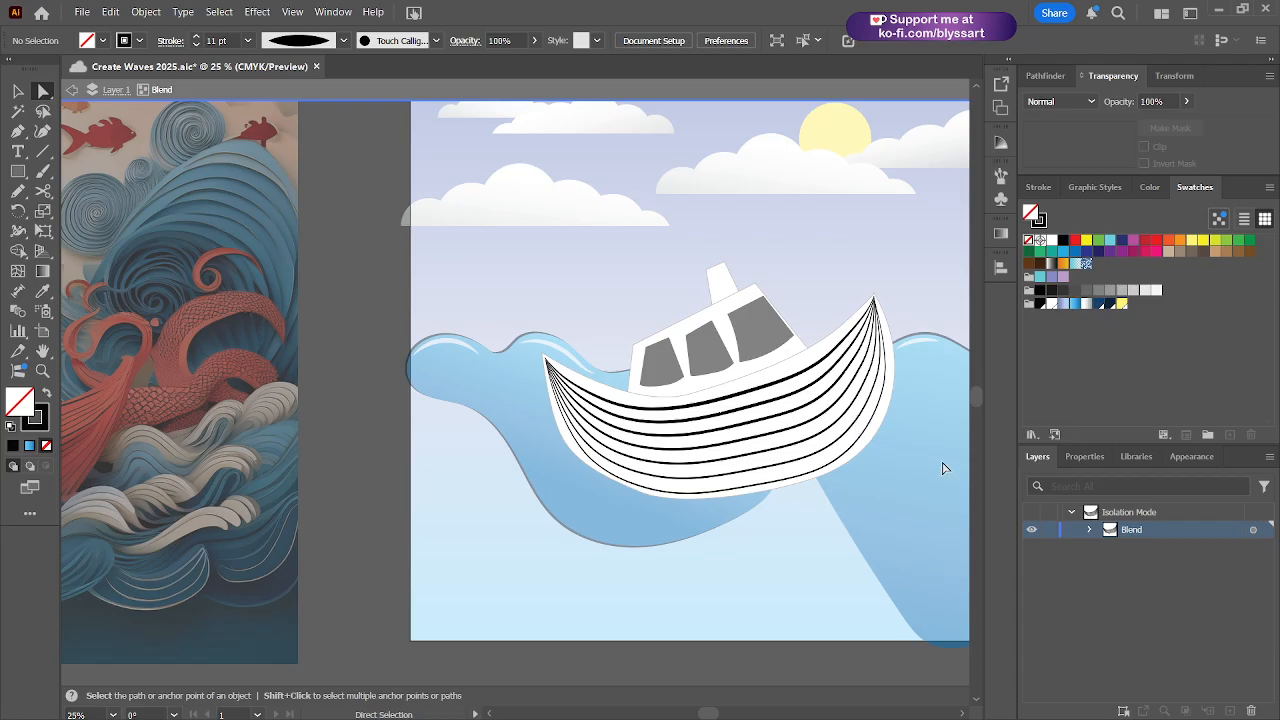
left_click(781, 384)
left_click(18, 91)
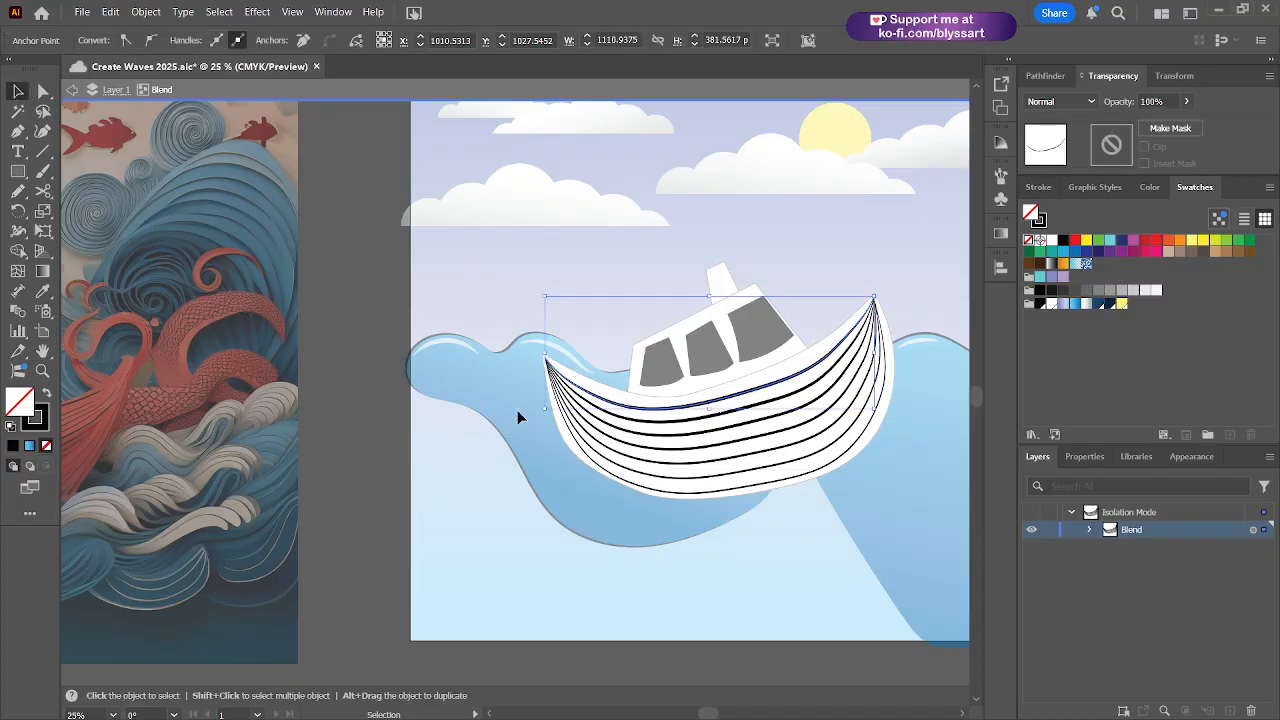
double_click(376, 360)
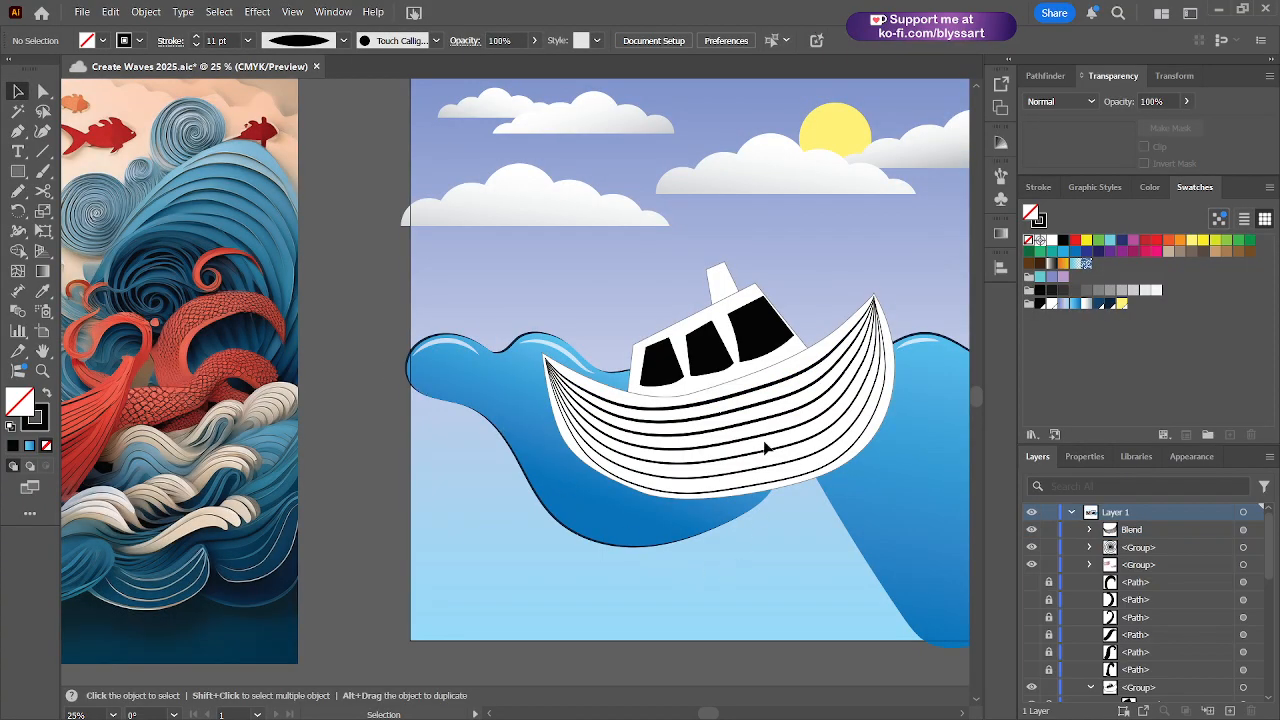
- Reduce the opacity of the hull's plank line blend to 39% and deselect it
left_click(770, 388)
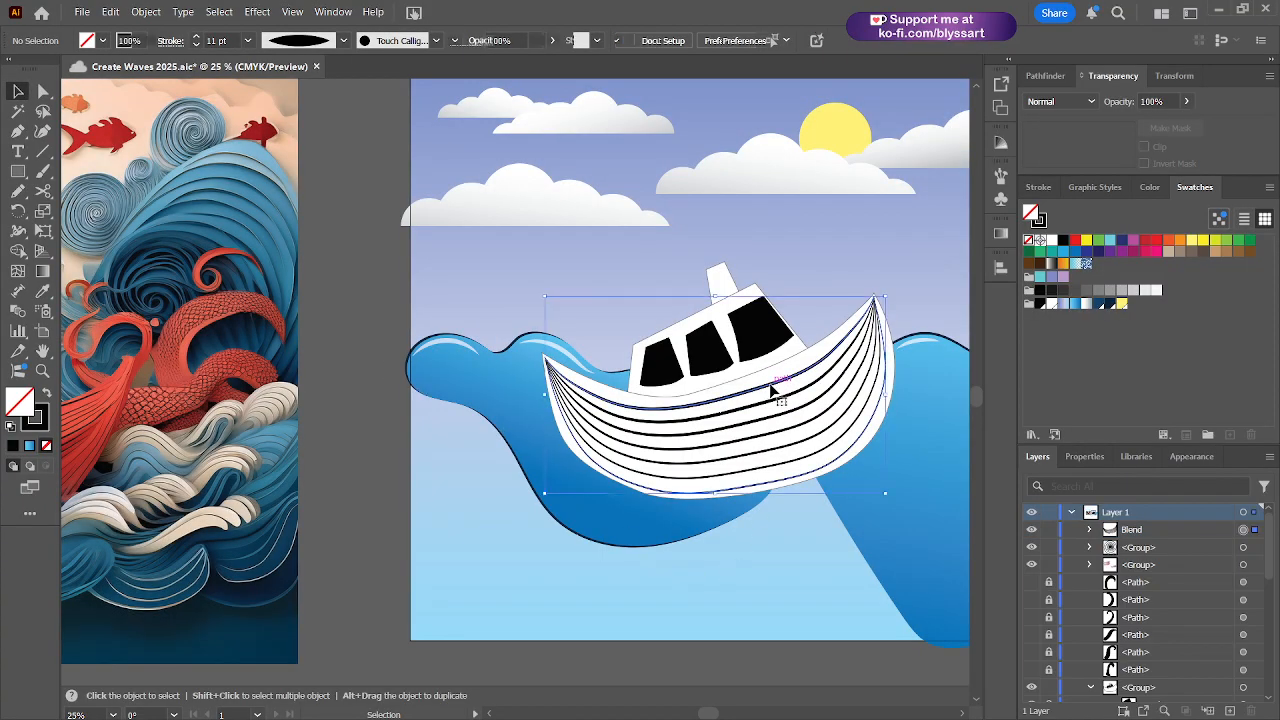
left_click(1182, 78)
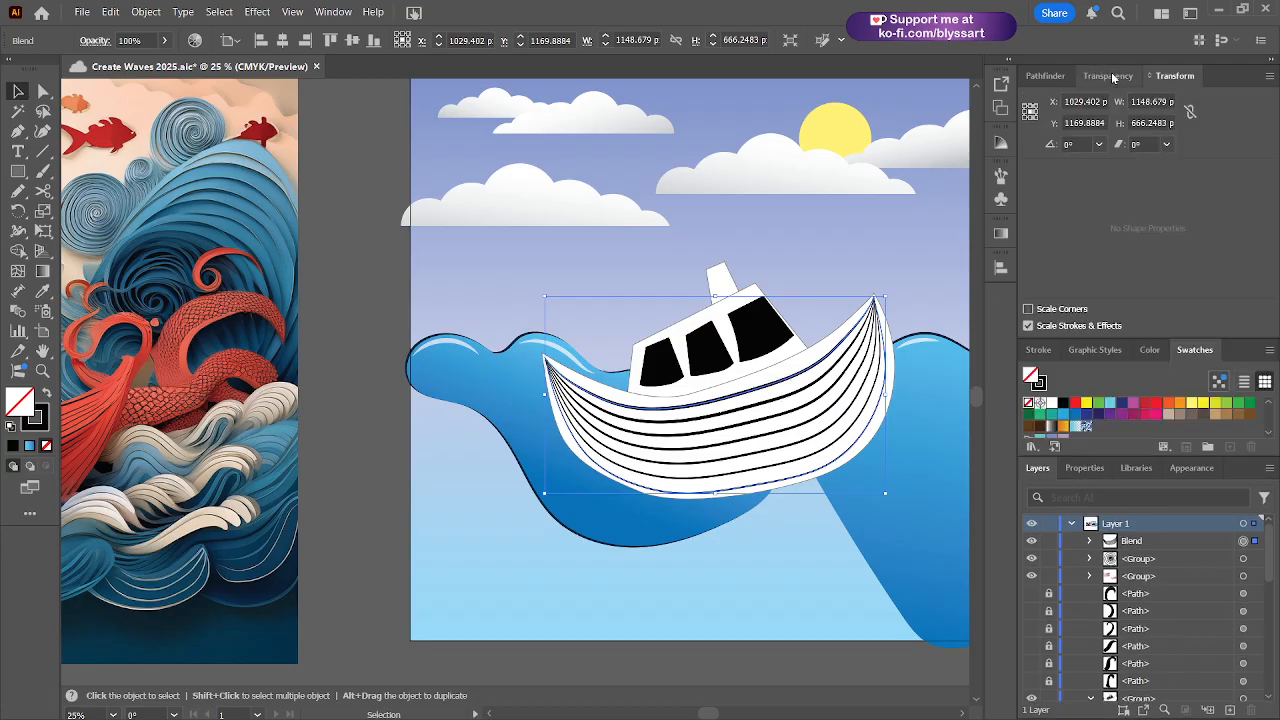
left_click(1110, 76)
left_click(1187, 102)
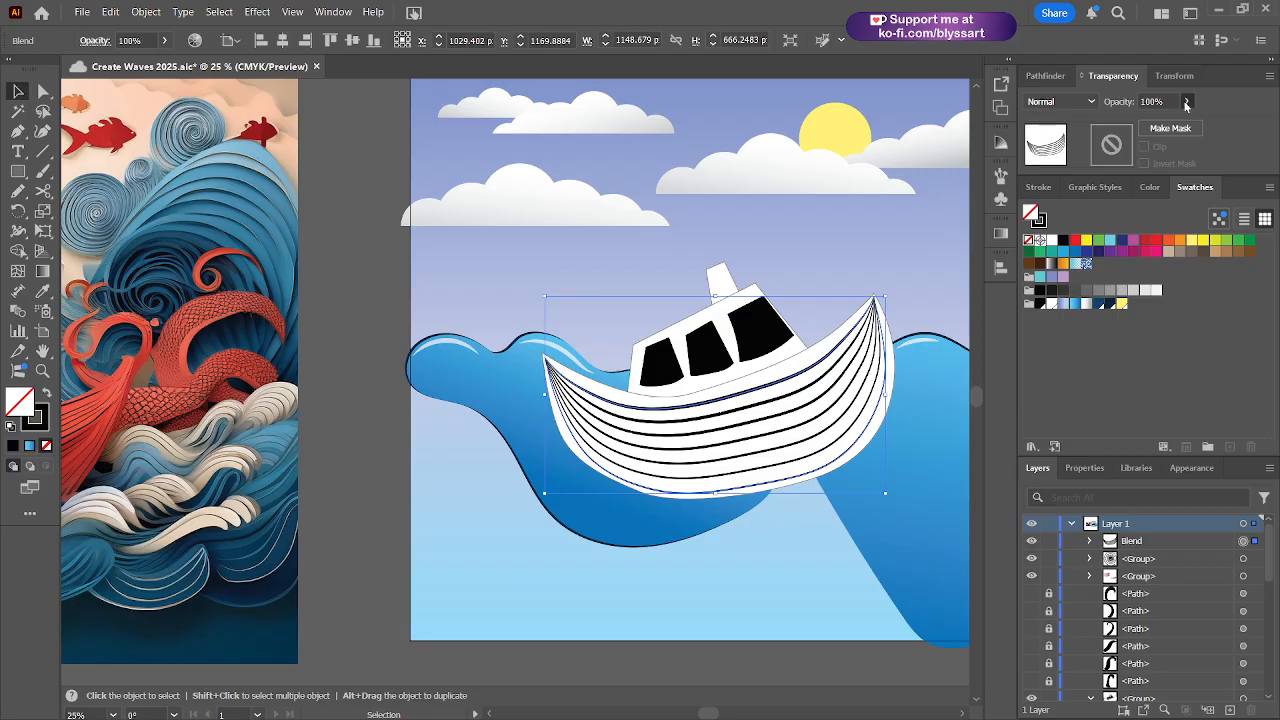
left_click_drag(1187, 122, 1150, 119)
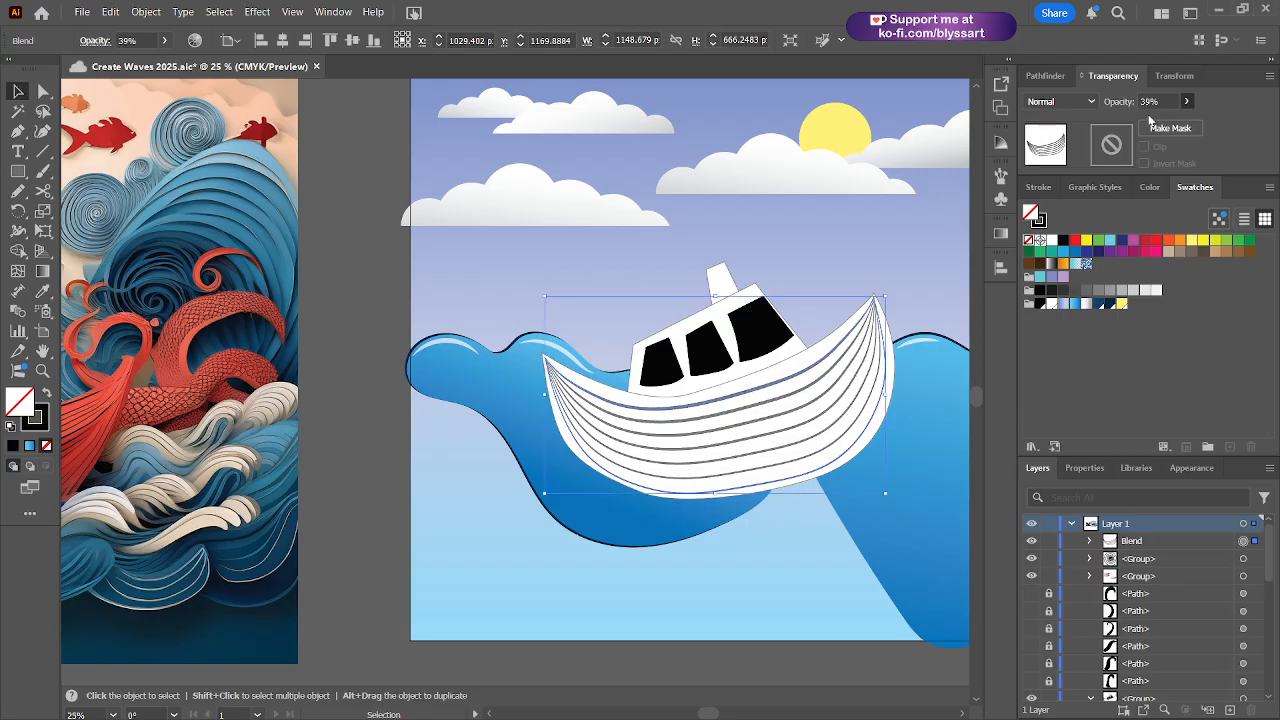
left_click(1152, 101)
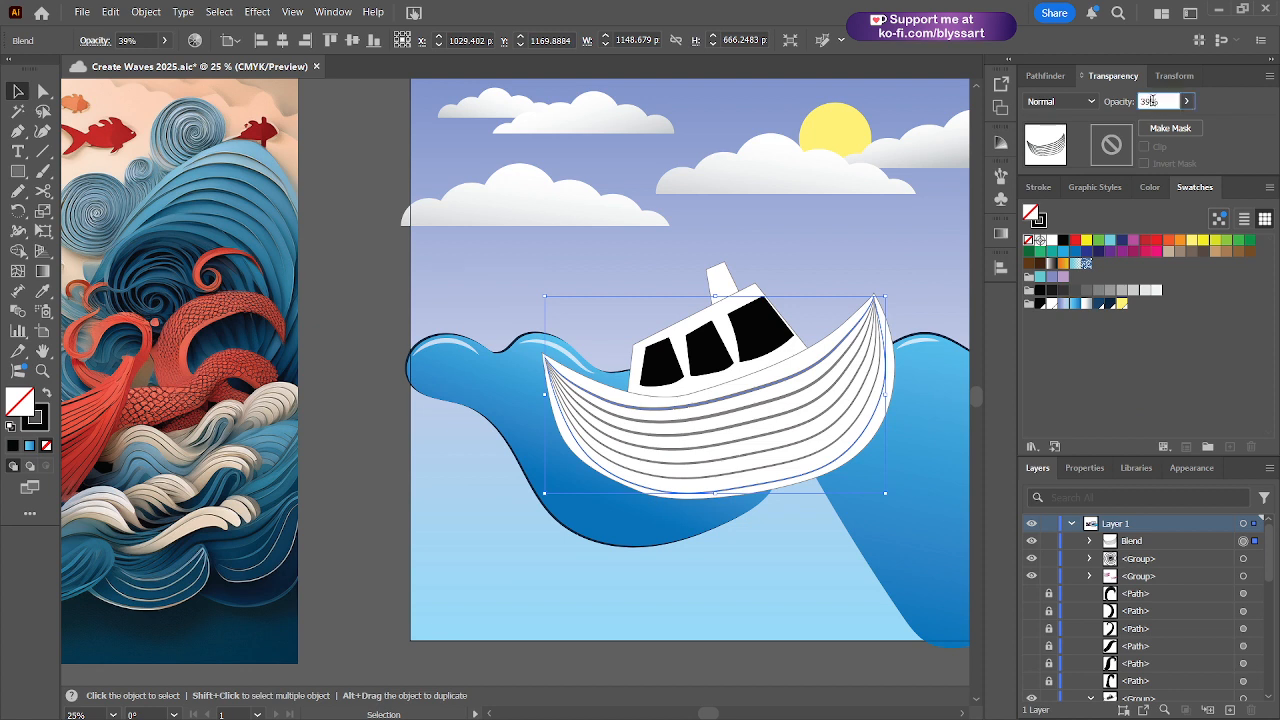
left_click(1187, 102)
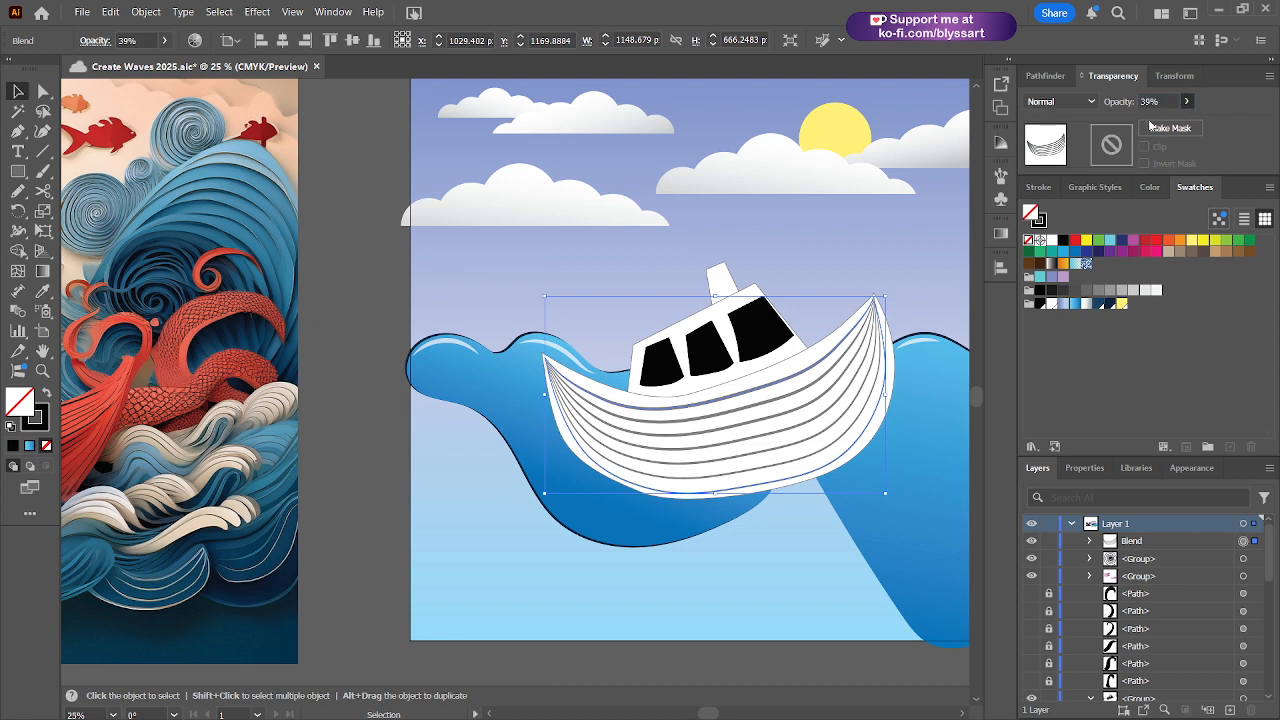
left_click(923, 200)
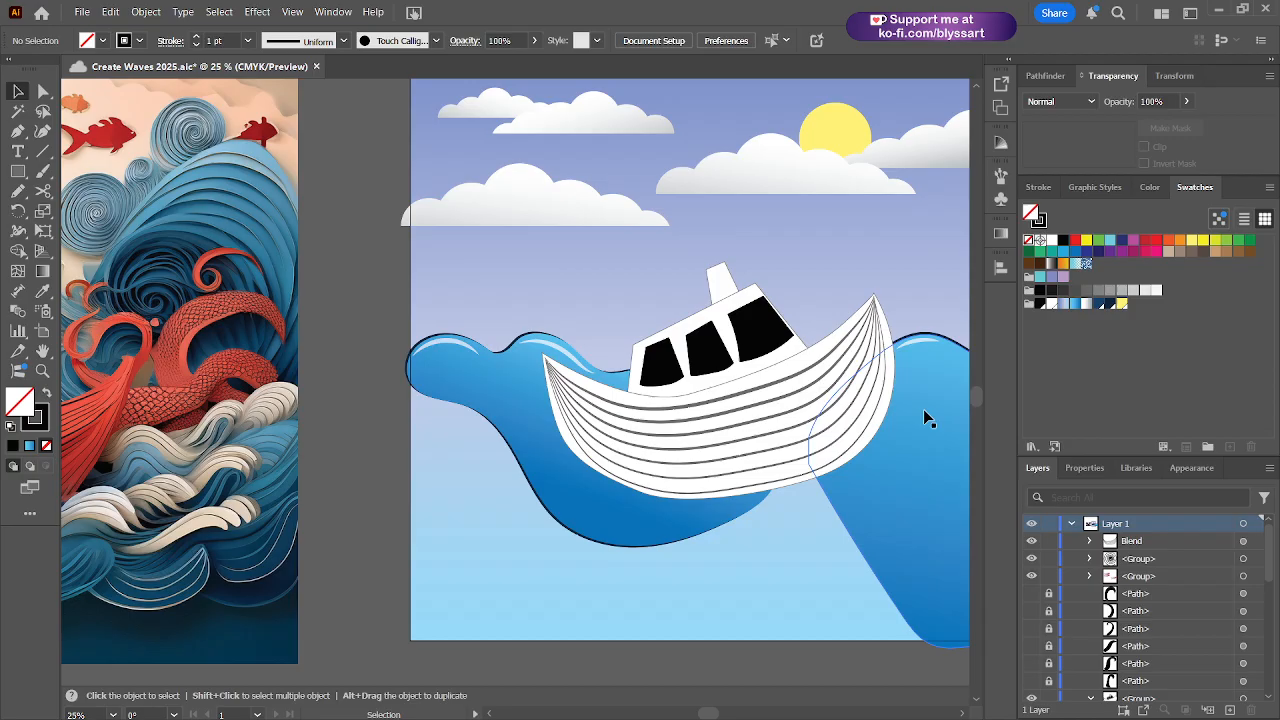
- Unlock the main hull path in the boat group and select it, after checking the red boat in the reference artwork
scroll(730, 542, "up", 3)
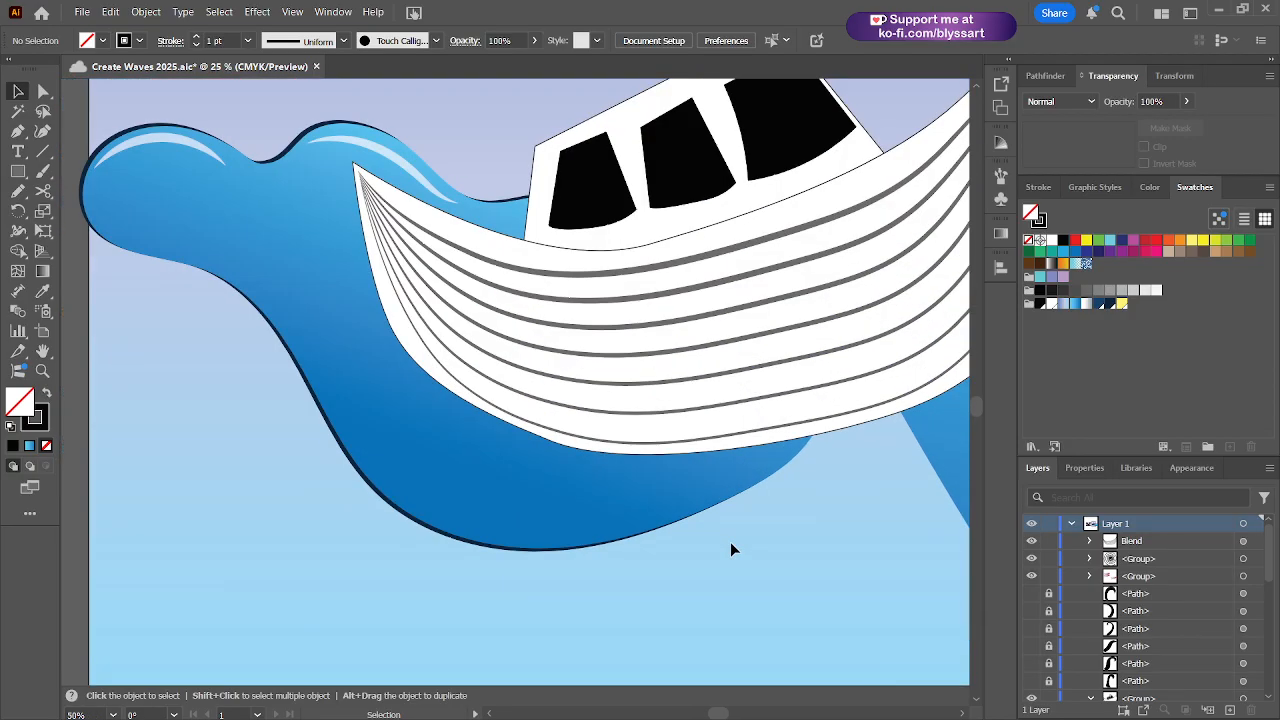
scroll(726, 521, "down", 3)
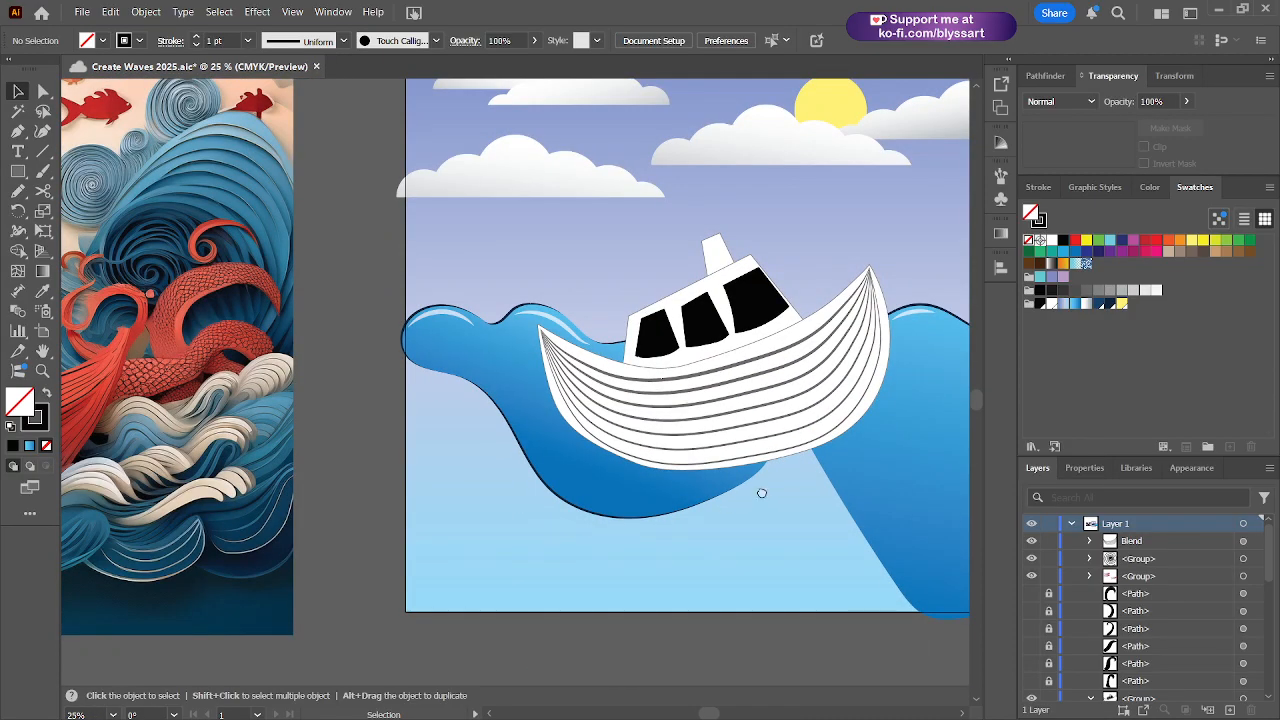
left_click_drag(760, 491, 660, 523)
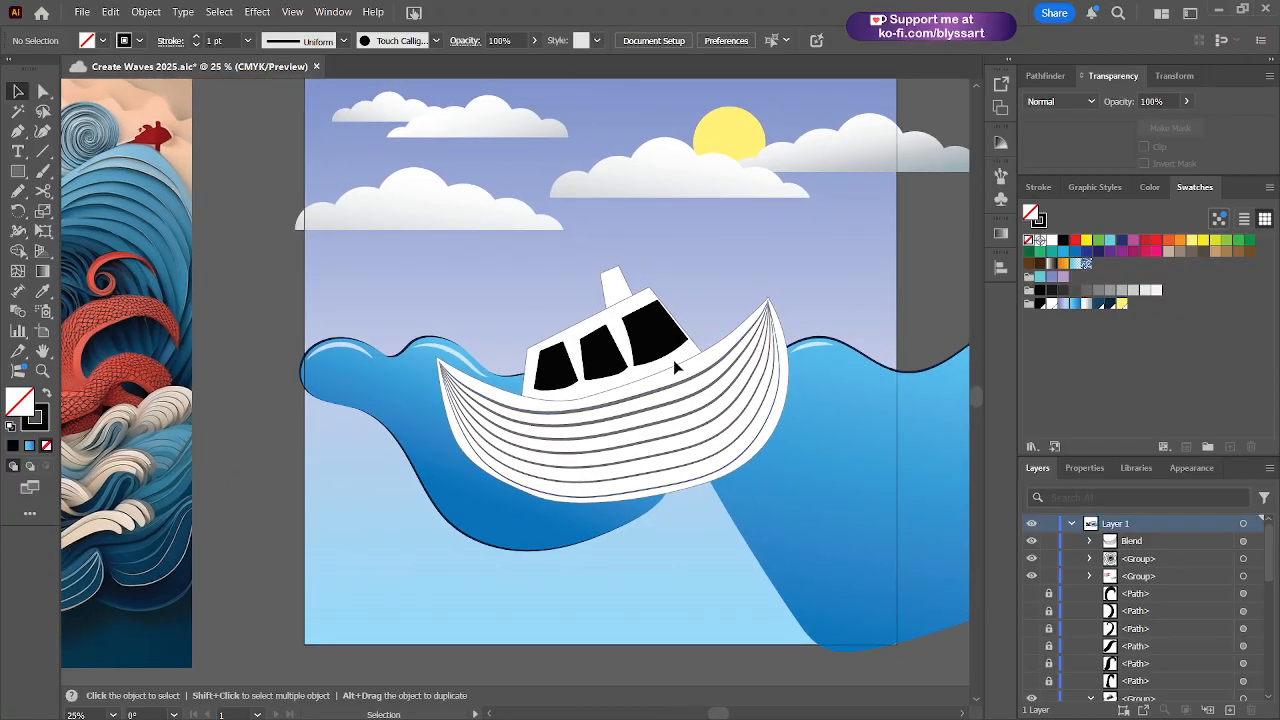
key("space")
left_click_drag(323, 486, 782, 418)
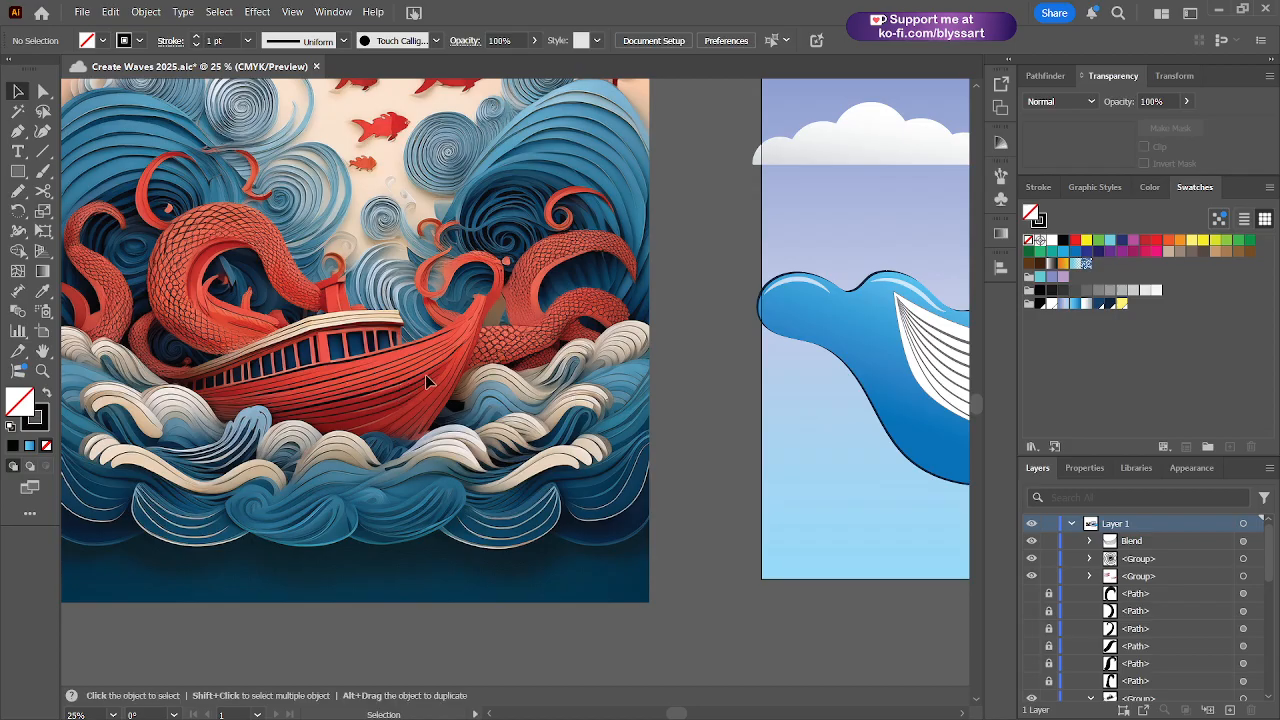
left_click_drag(675, 417, 328, 502)
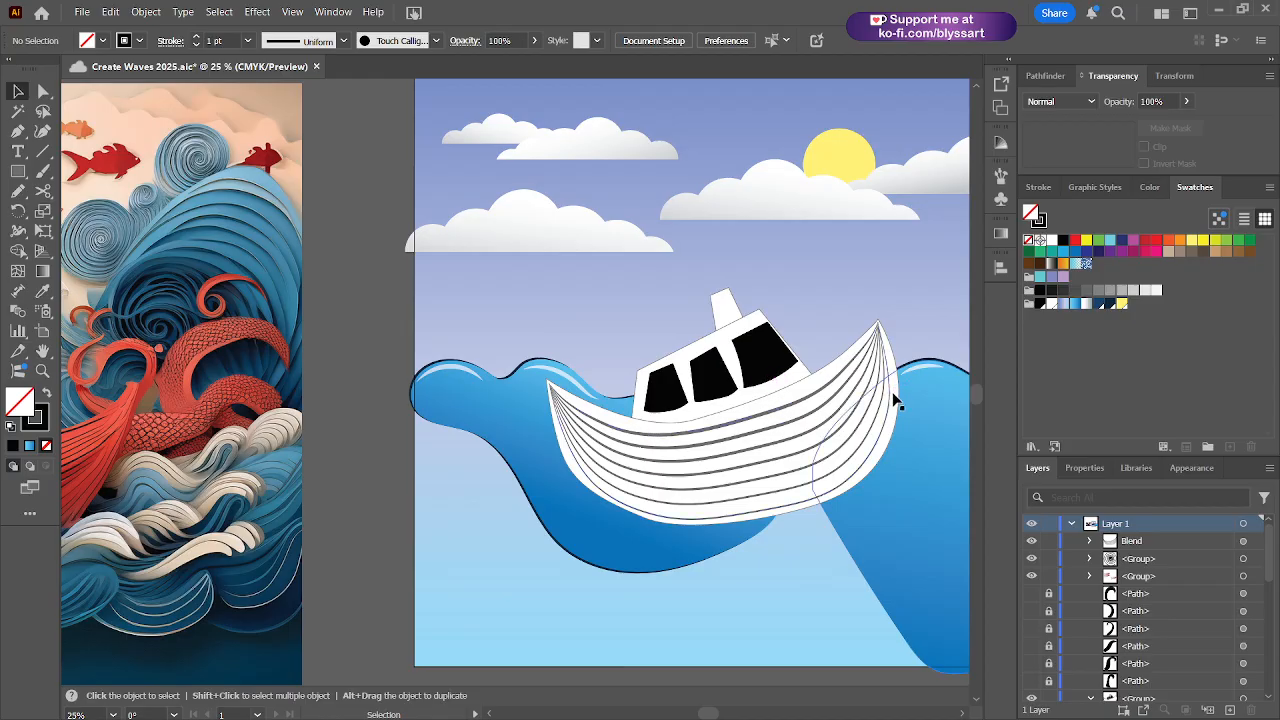
scroll(1120, 630, "down", 5)
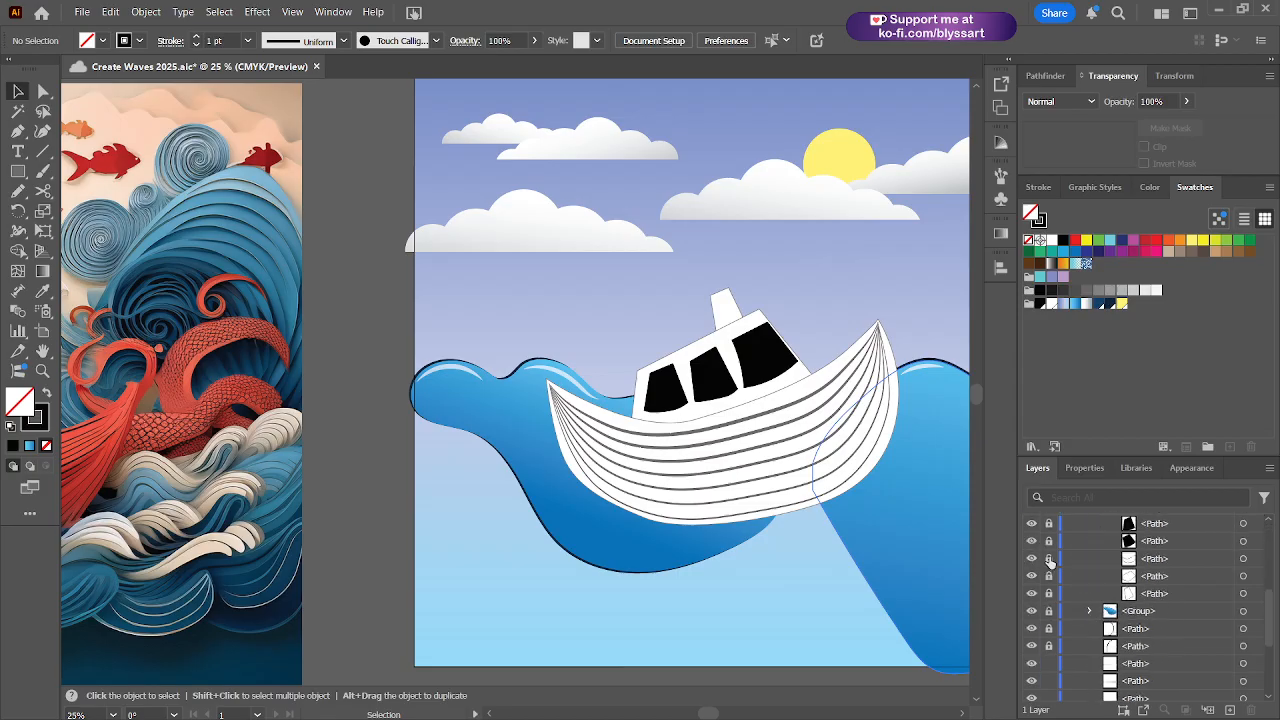
left_click(1049, 558)
left_click(1243, 558)
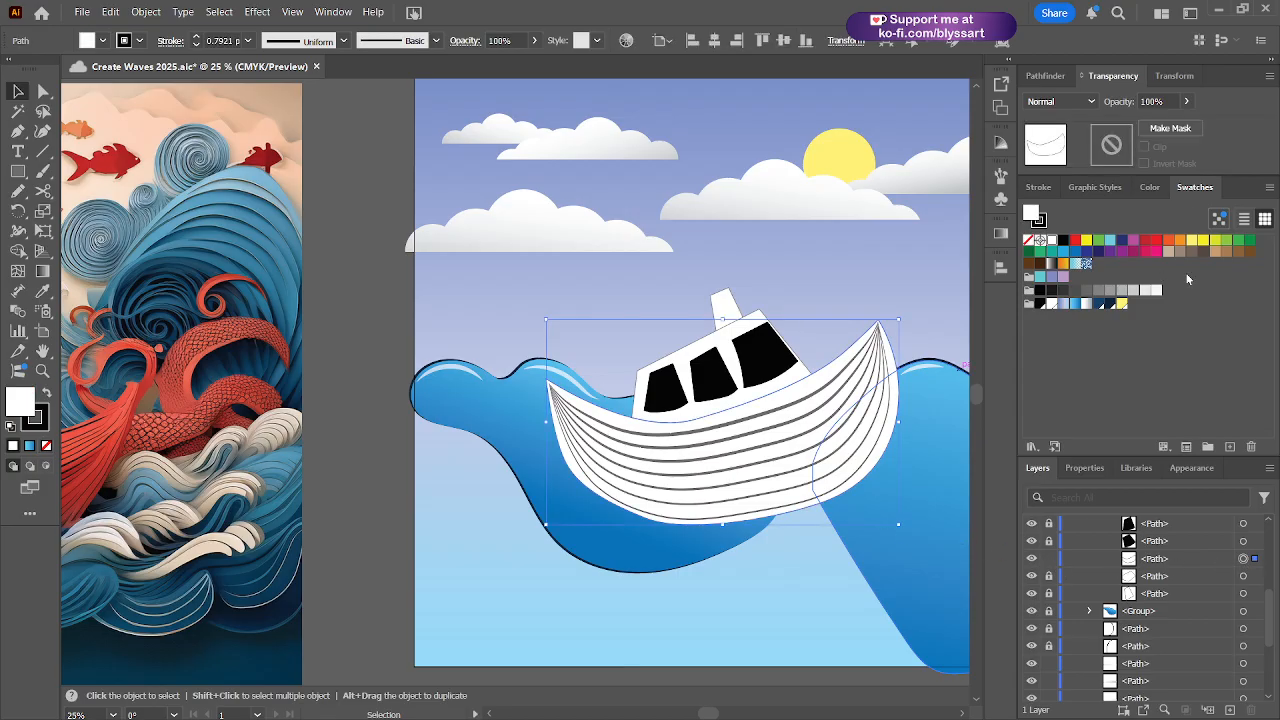
- Fill the boat's hull with the brown swatch and check it with the selection edges hidden
left_click(1249, 256)
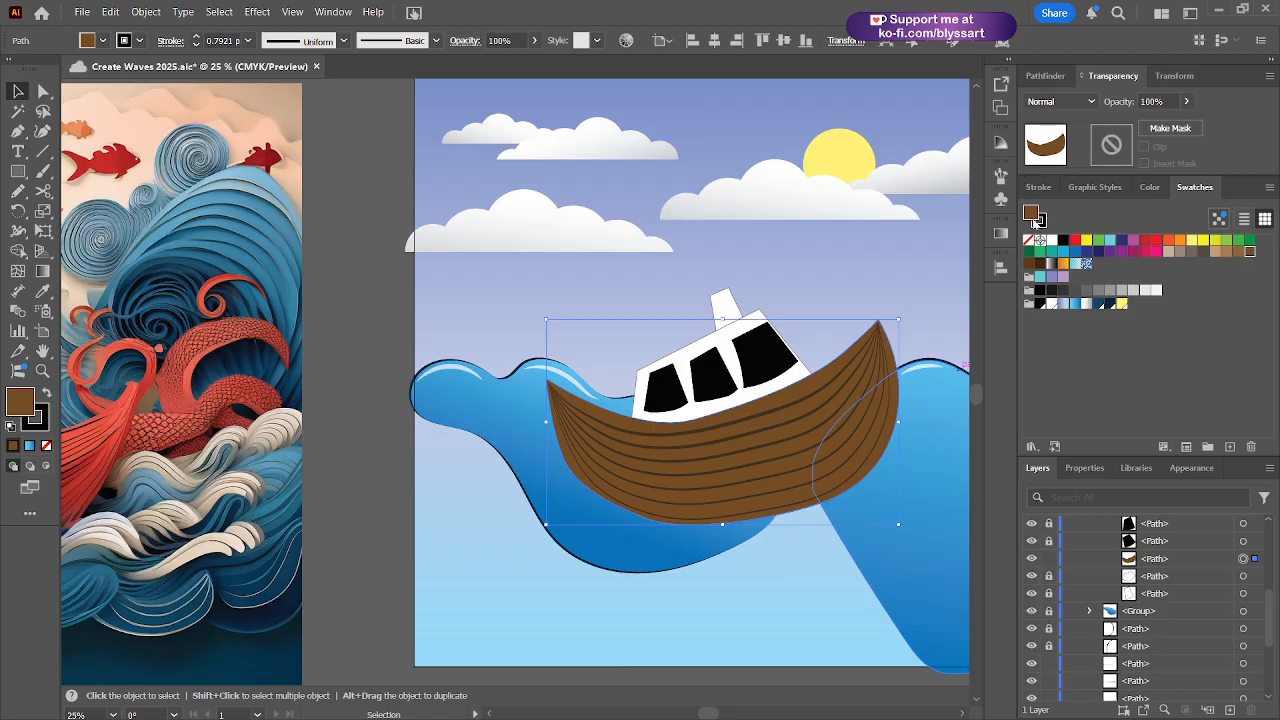
key("ctrl+h")
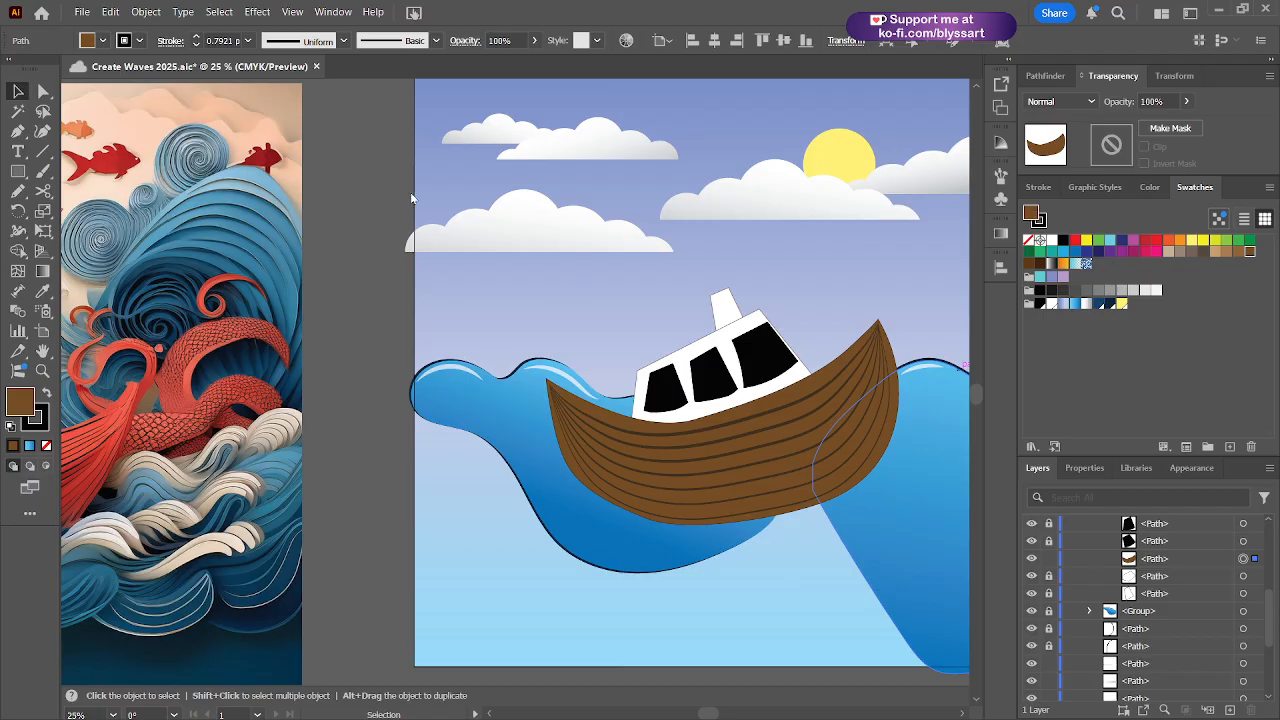
key("ctrl+h")
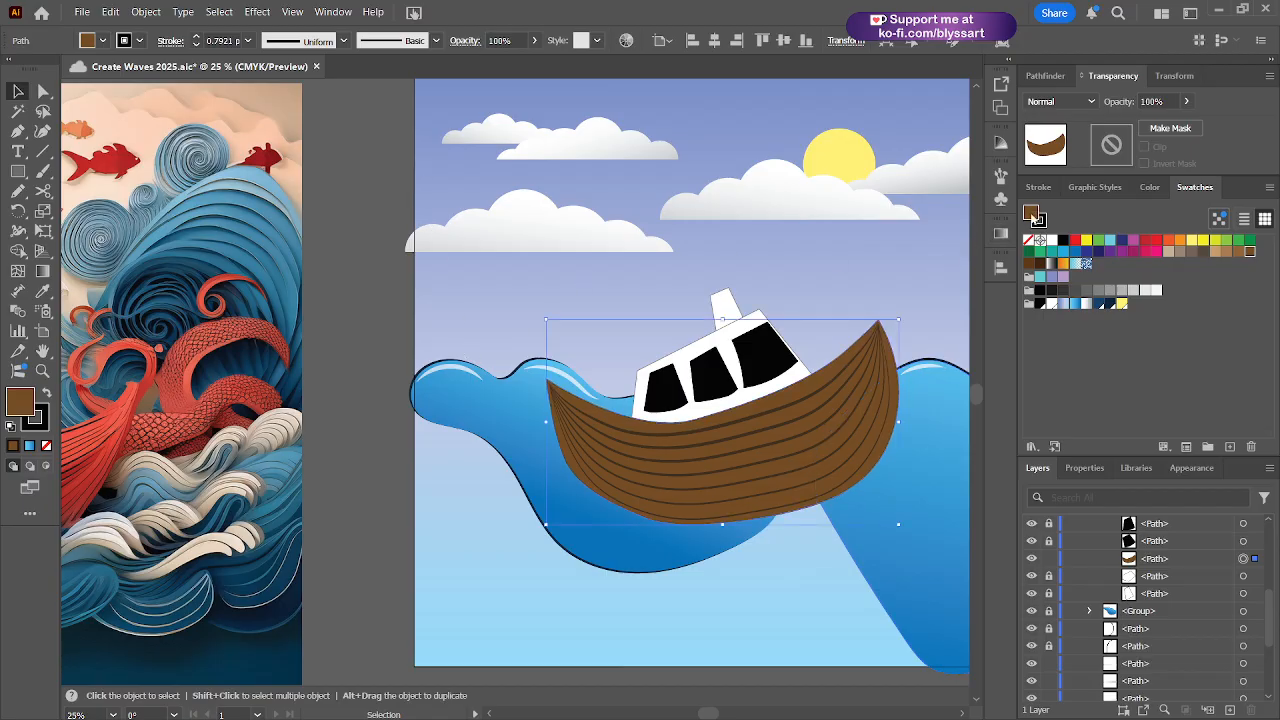
- Add the brown swatch to the lowest colour group and adjust it to a darker reddish brown for the hull
left_click_drag(1066, 264, 1138, 316)
left_click_drag(1099, 265, 1134, 308)
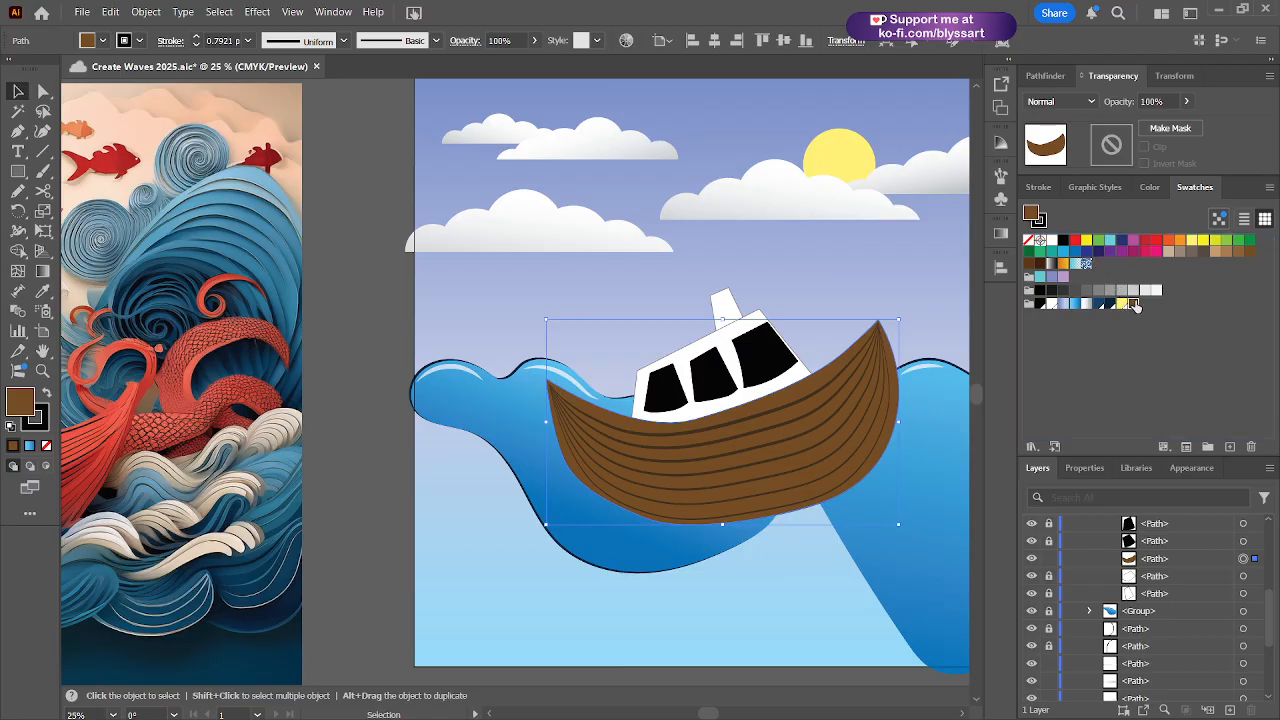
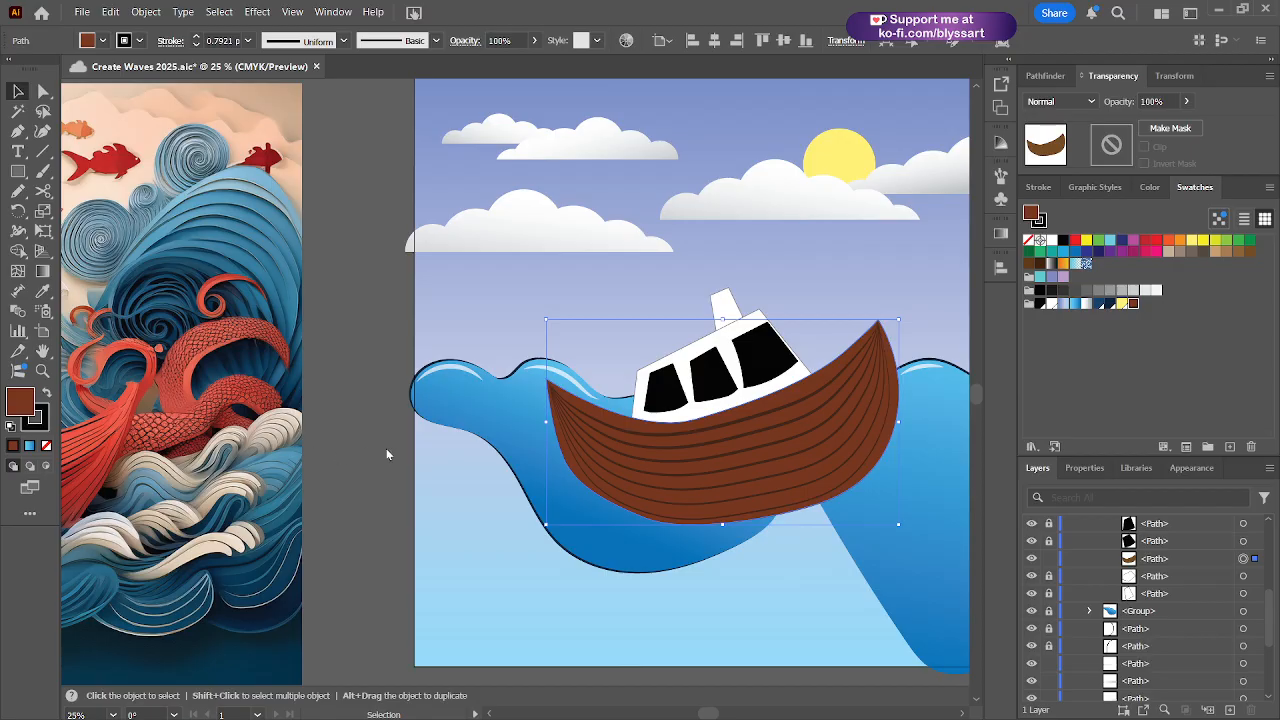
key("ctrl+z")
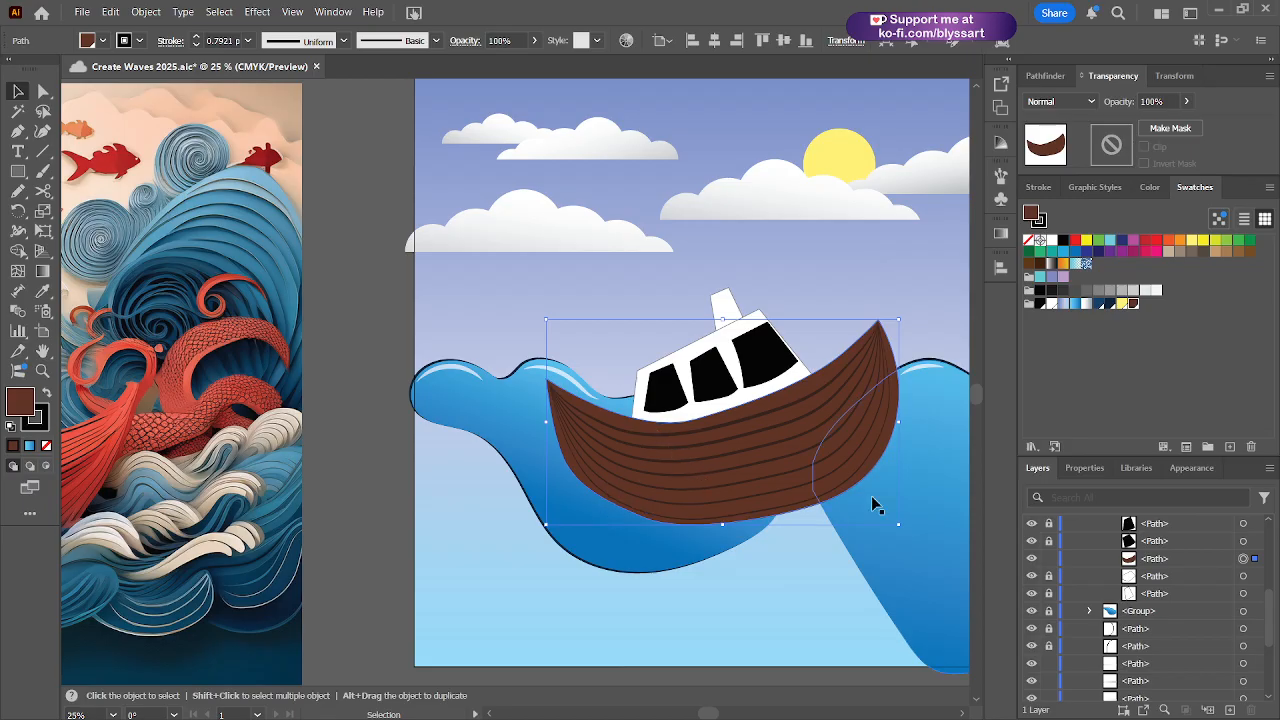
- Unlock the white cabin path inside the boat group and select only that path
left_click_drag(739, 599, 826, 517)
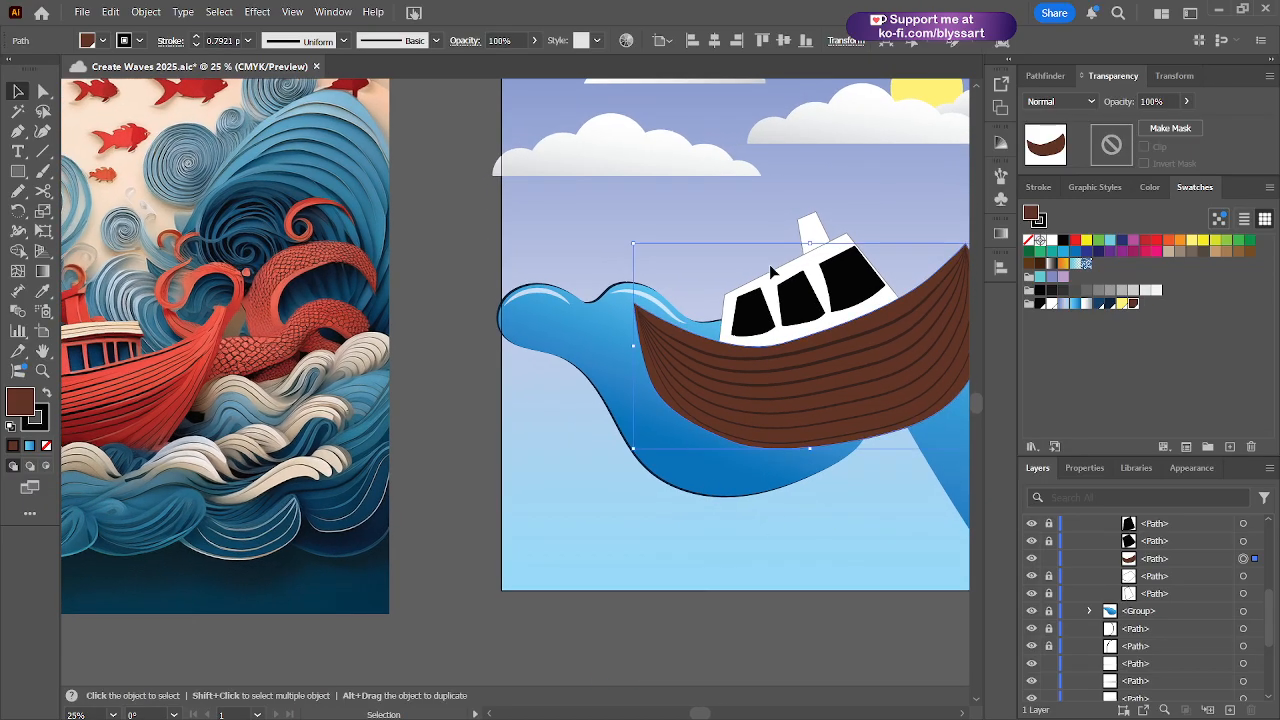
left_click(808, 258)
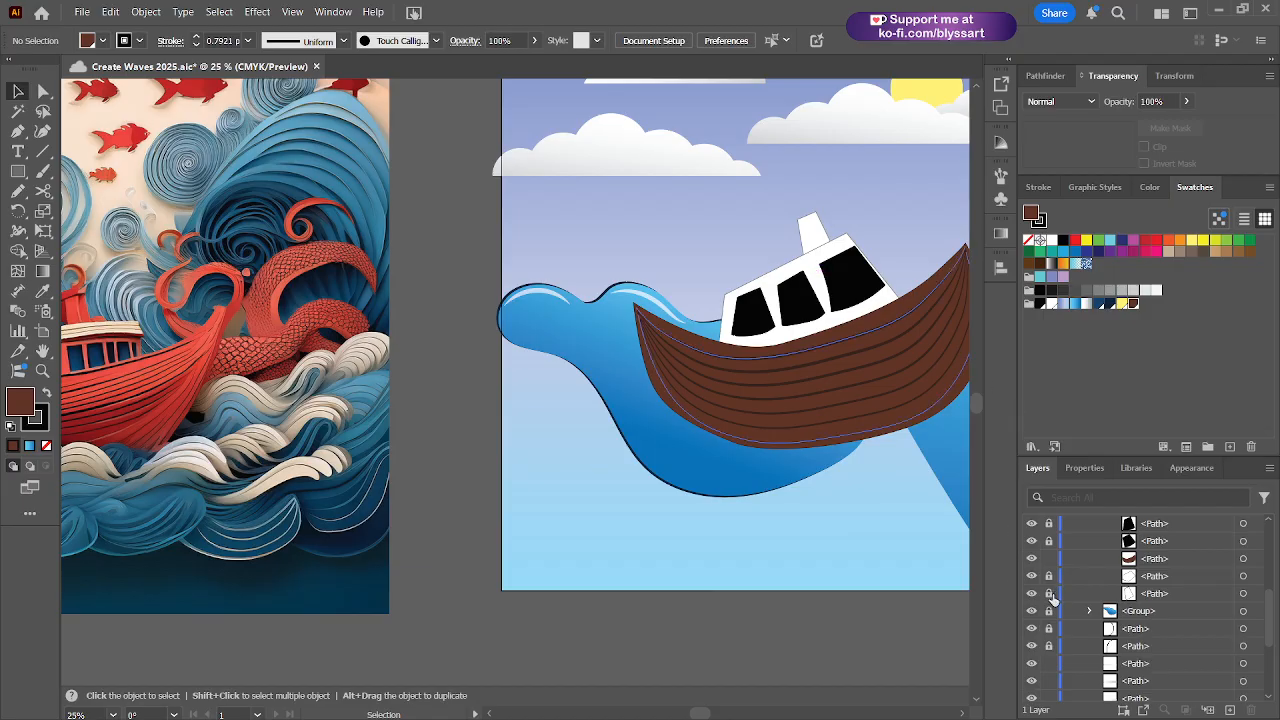
scroll(1056, 595, "down", 1)
scroll(1056, 595, "up", 1)
scroll(1056, 595, "down", 1)
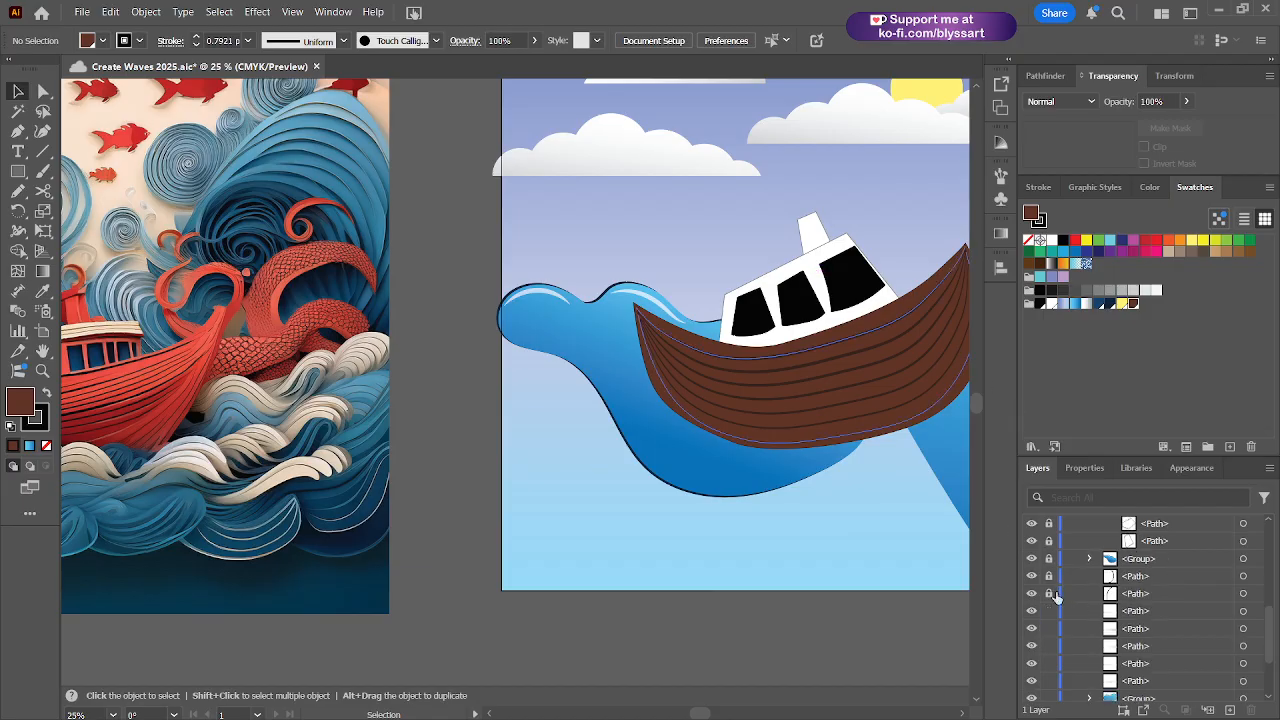
scroll(1056, 596, "down", 1)
scroll(1058, 597, "up", 4)
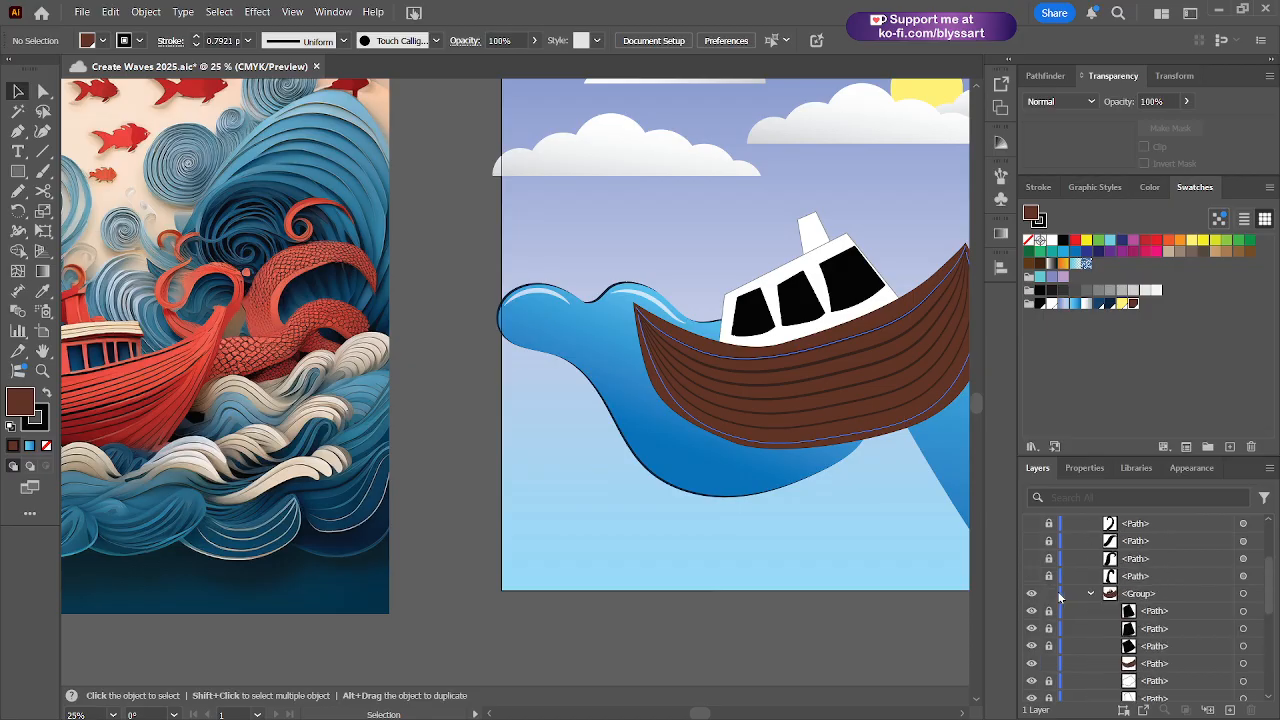
scroll(1060, 597, "down", 2)
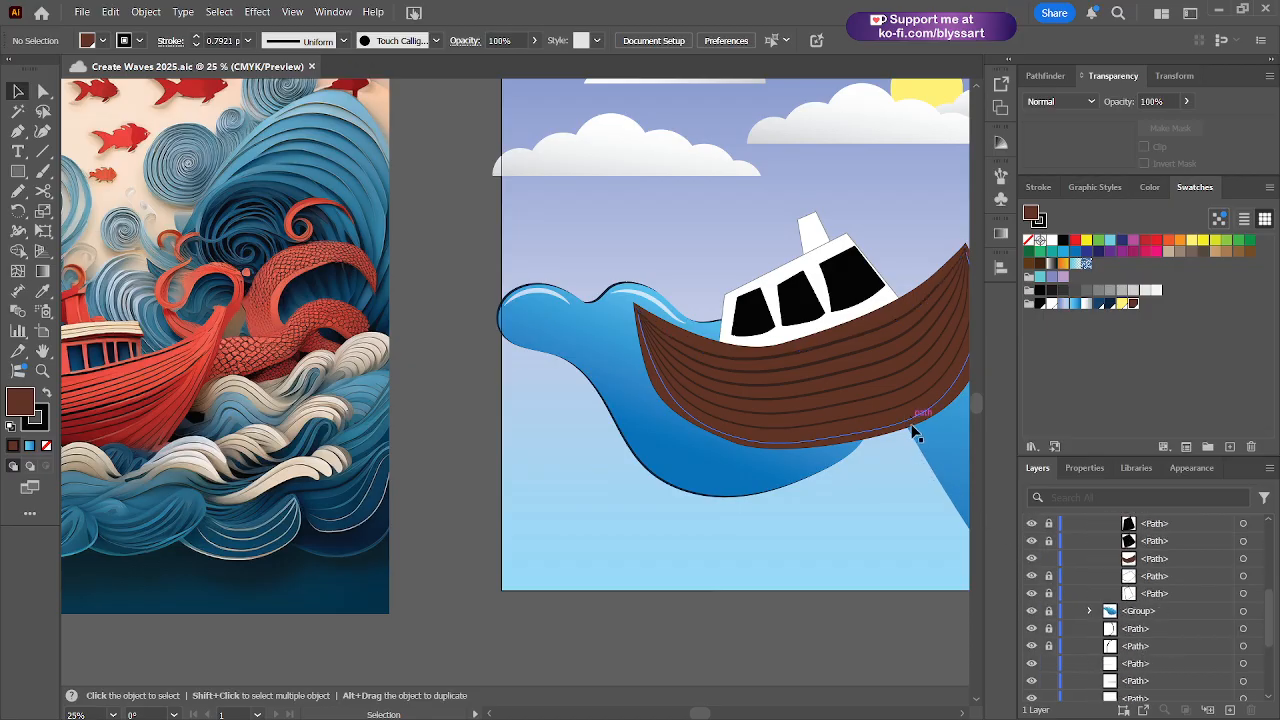
left_click(887, 313)
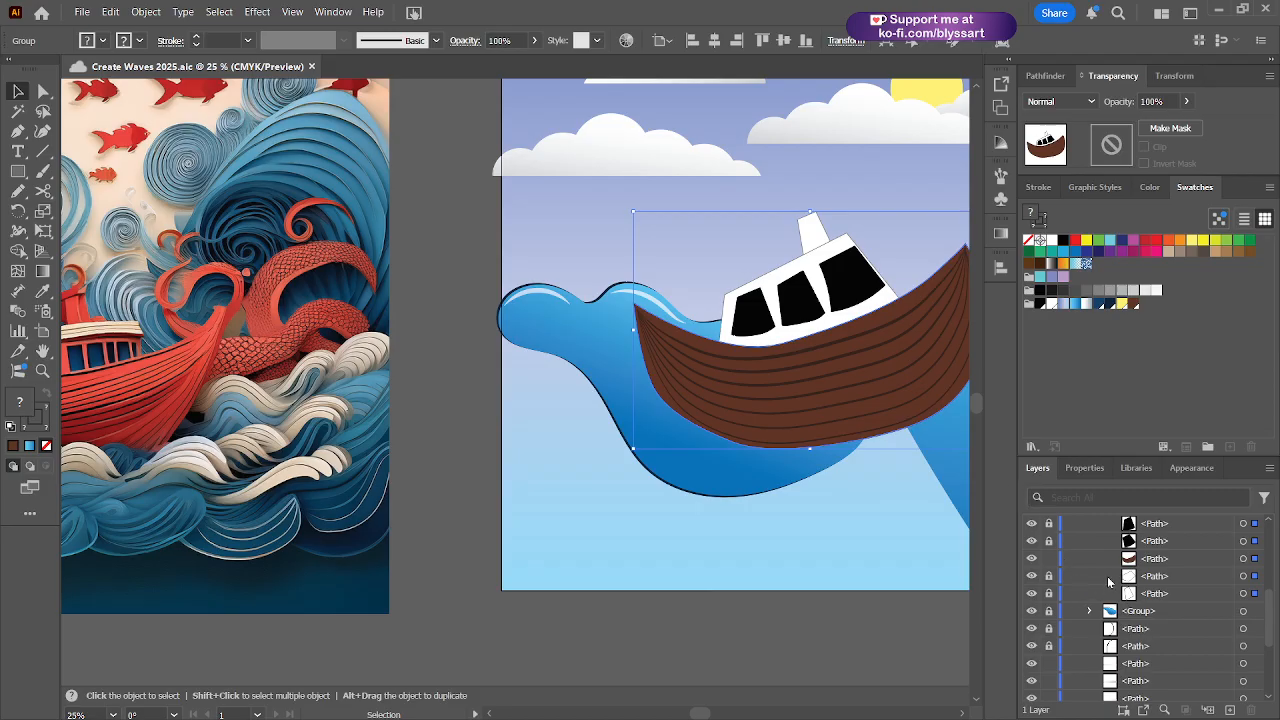
scroll(1120, 595, "up", 1)
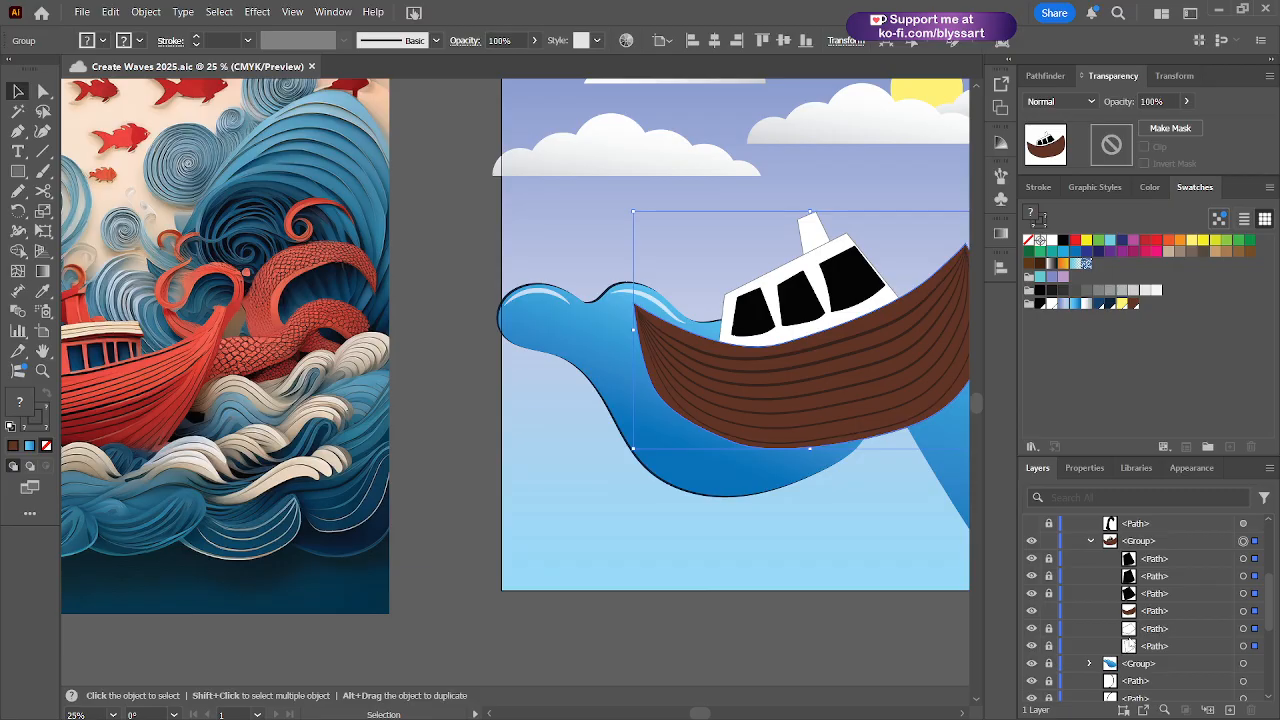
left_click(1135, 636)
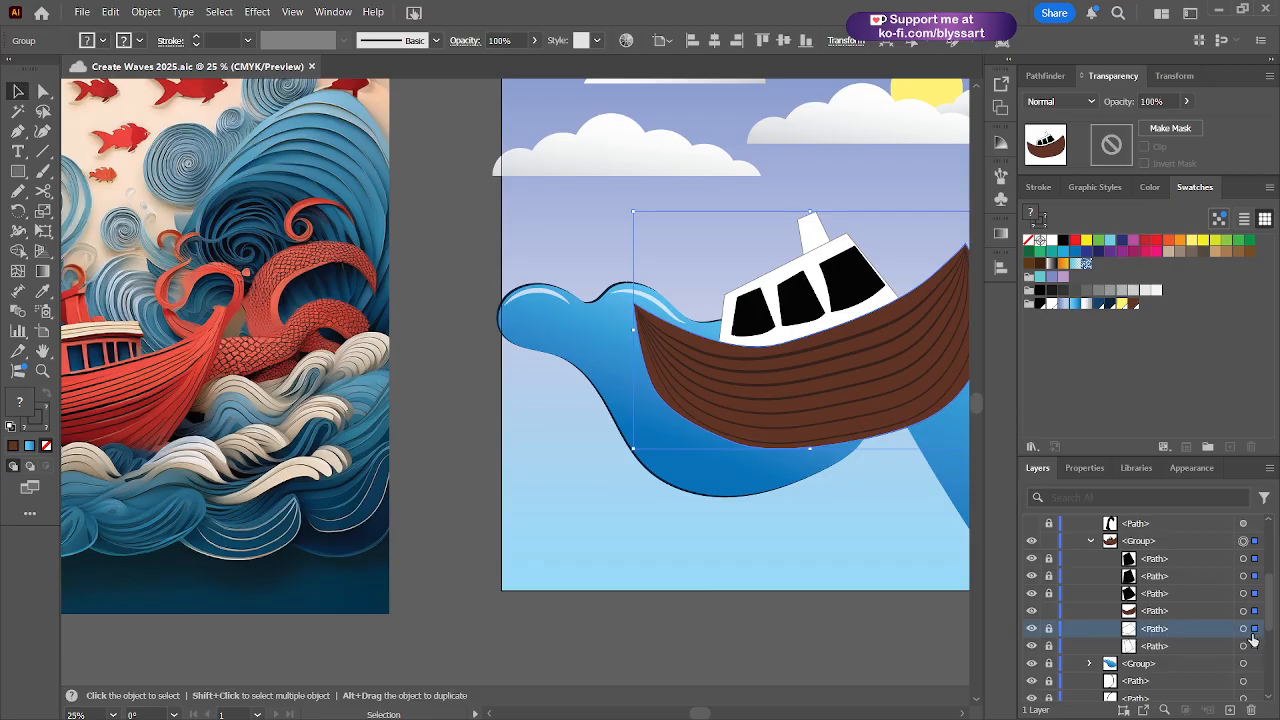
left_click(1050, 630)
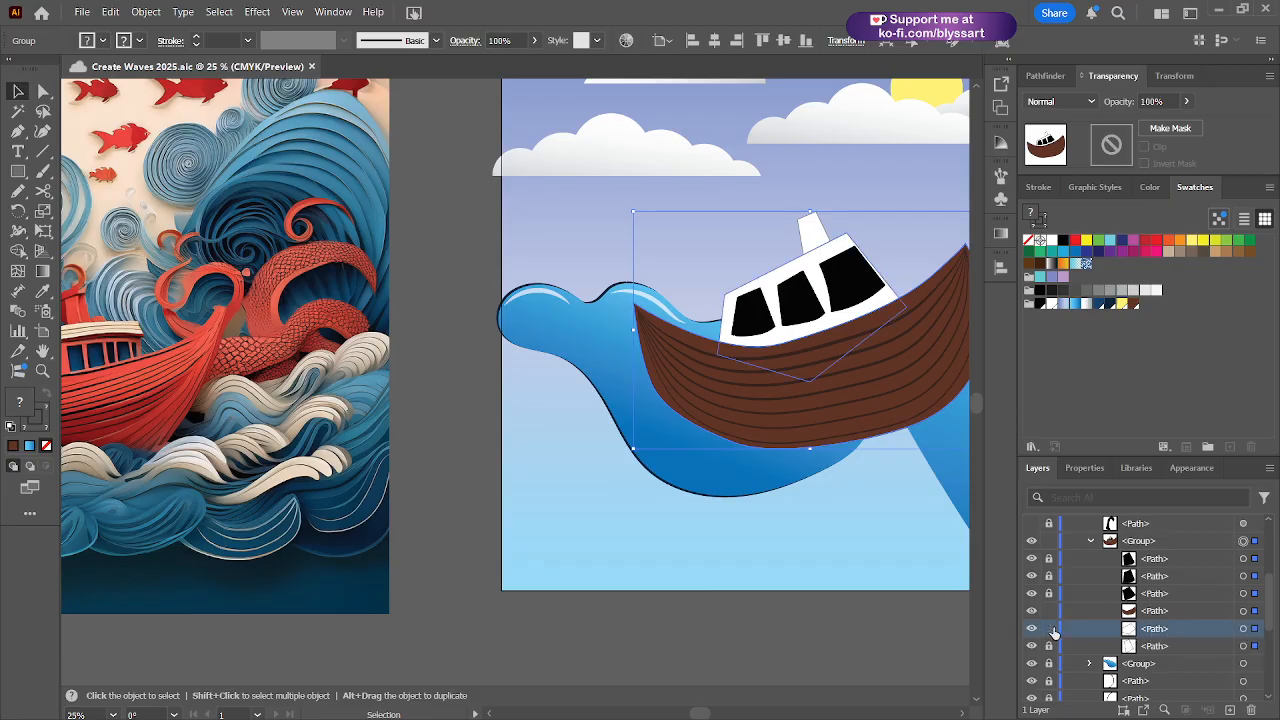
left_click(1245, 630)
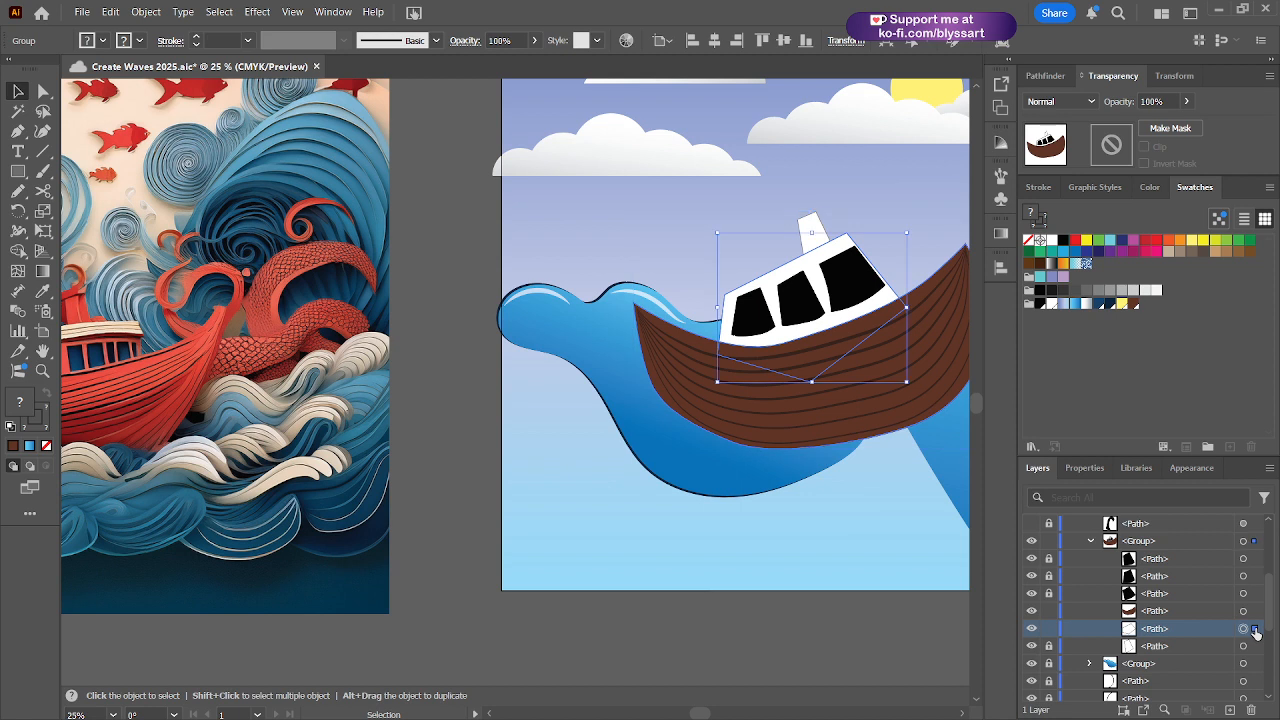
- Remove the cabin's stroke and fill it with the dark reddish-brown swatch used for the hull
left_click(38, 424)
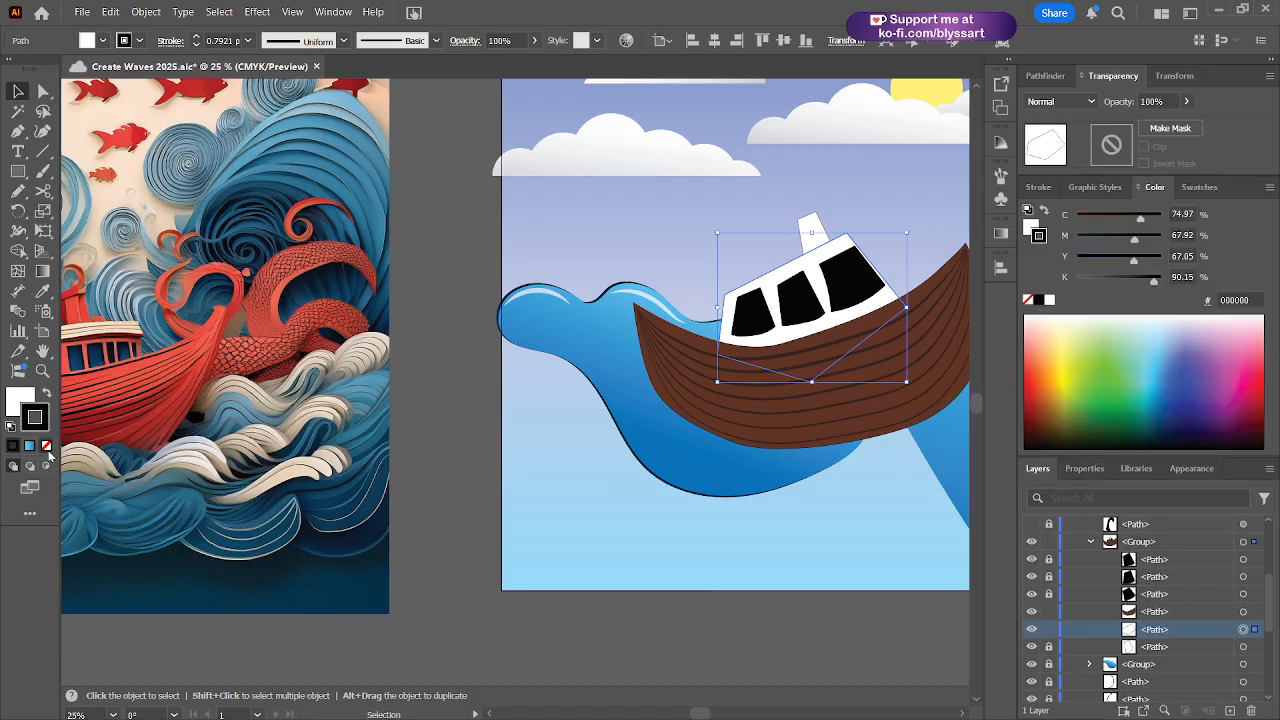
left_click(46, 447)
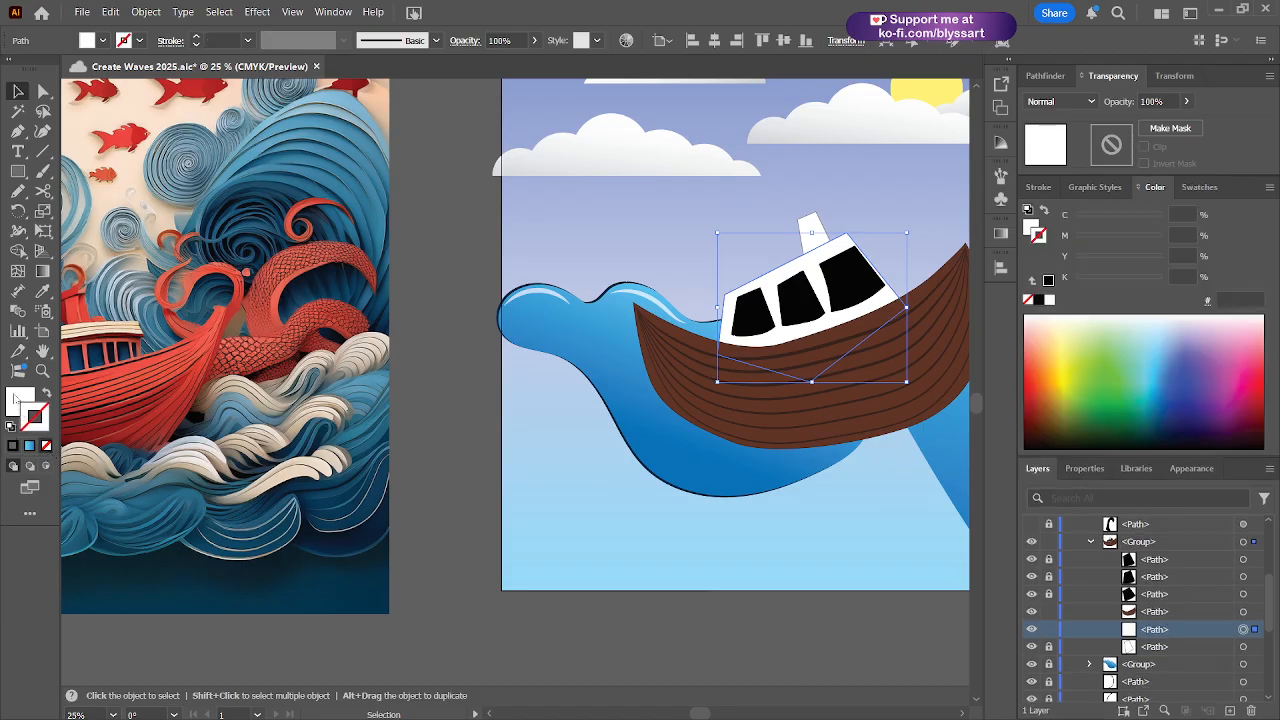
left_click(17, 400)
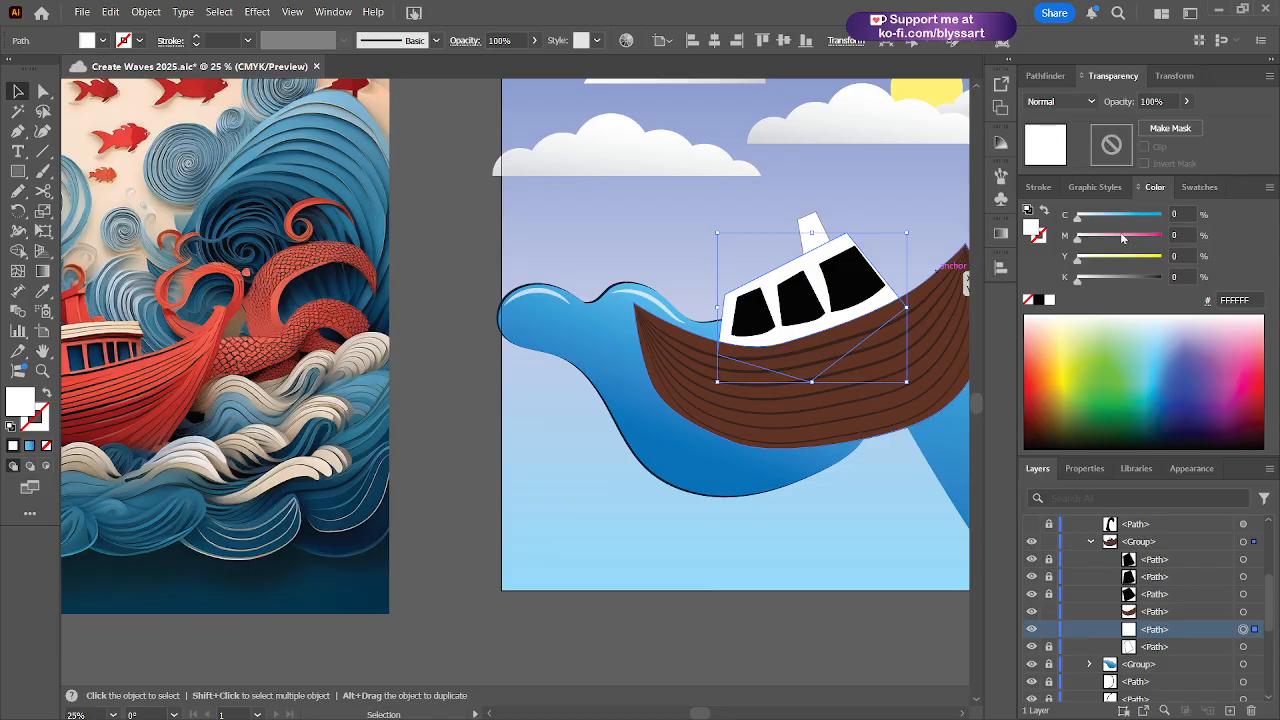
left_click(1199, 187)
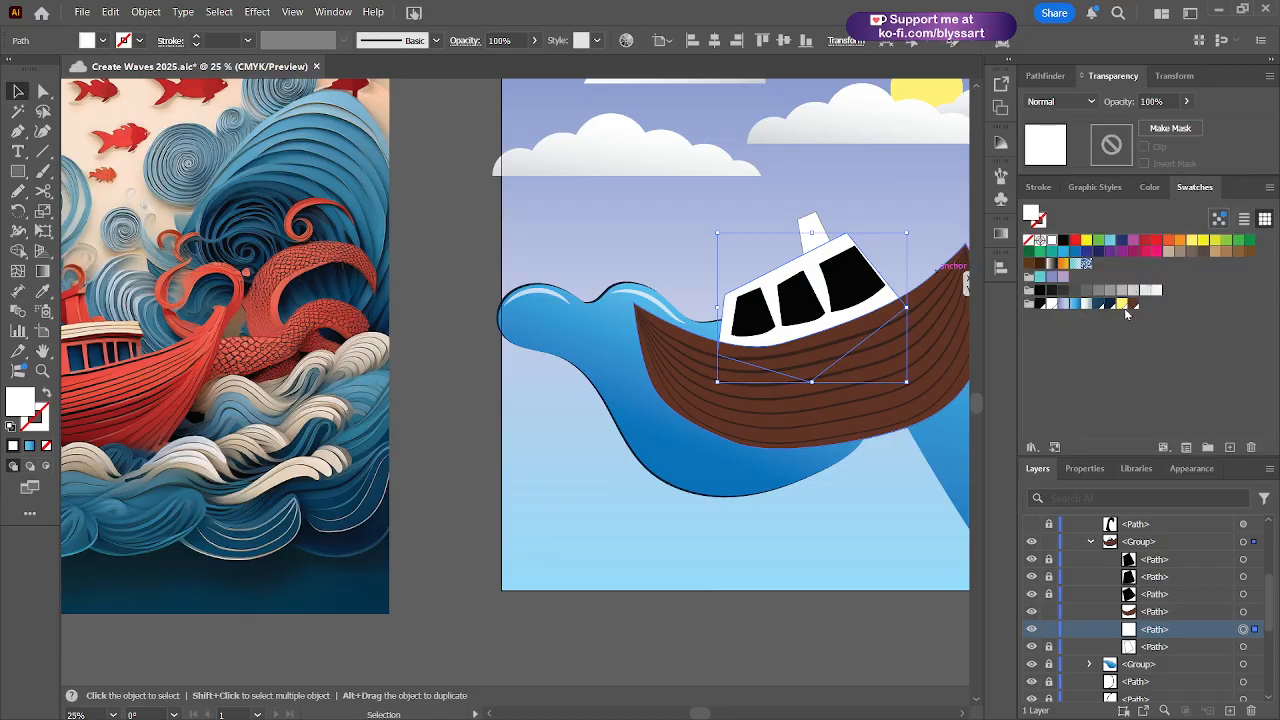
left_click(1133, 304)
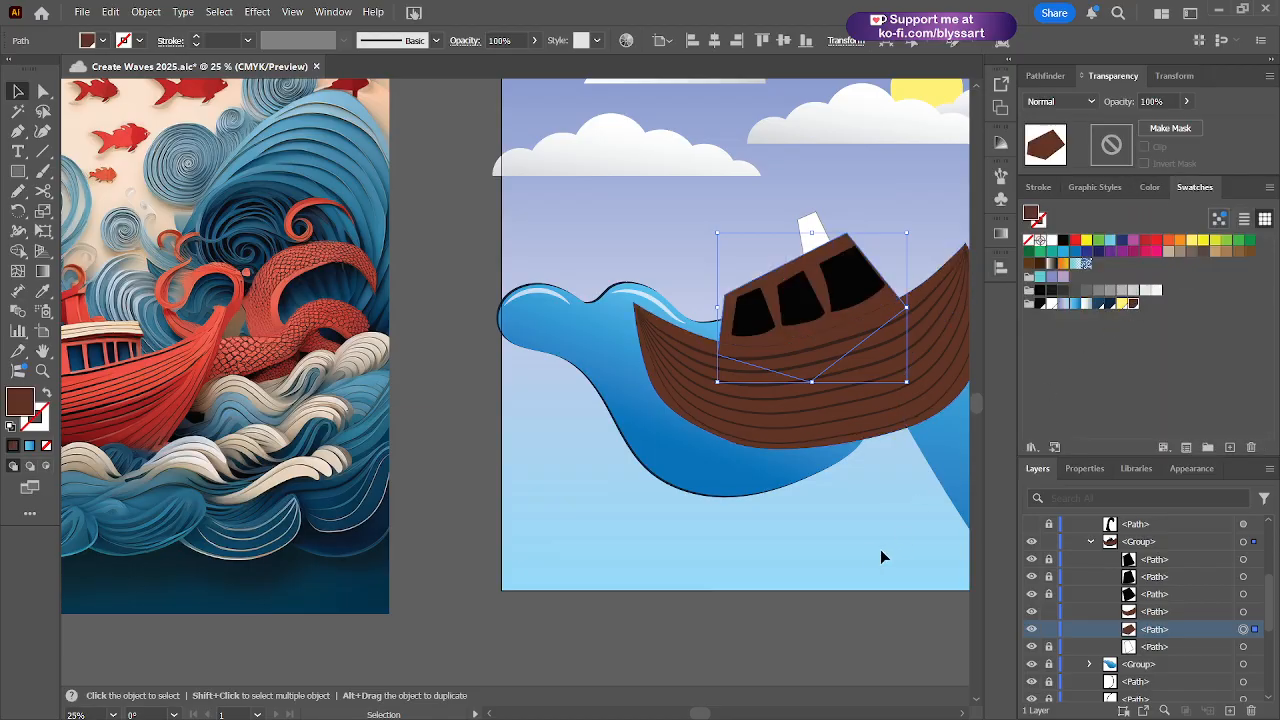
scroll(835, 525, "up", 1)
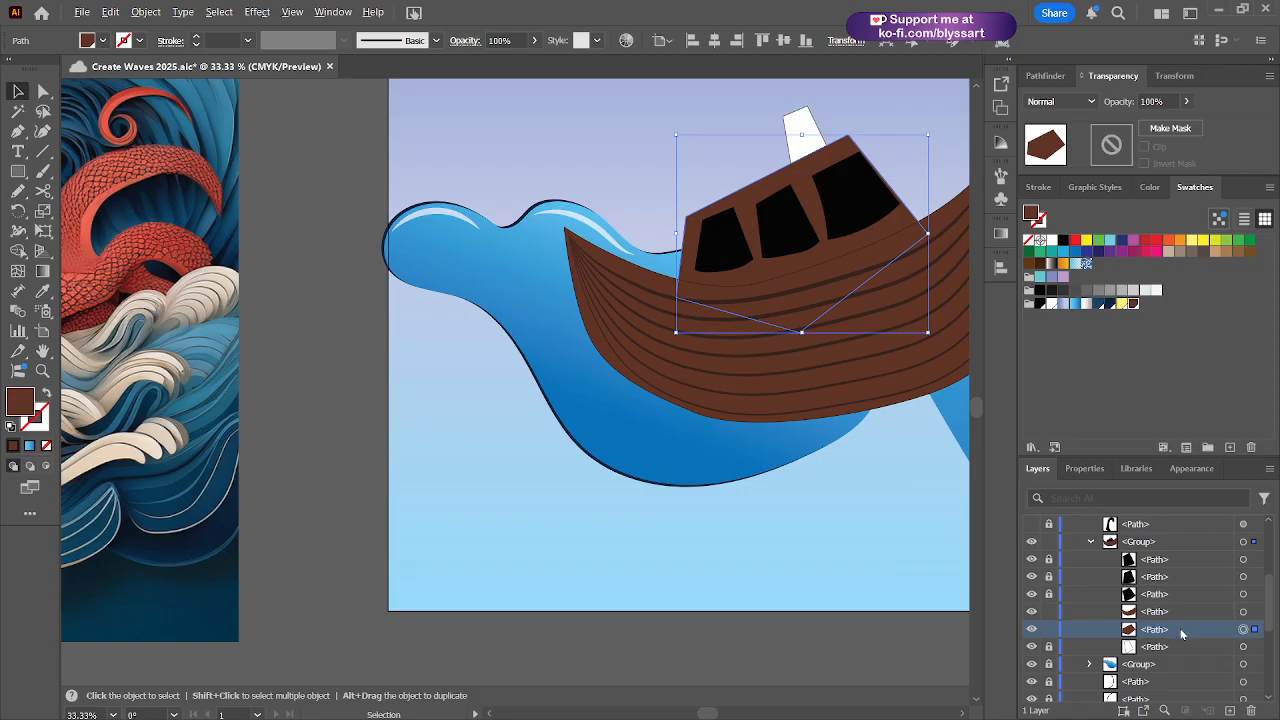
key("ctrl+f")
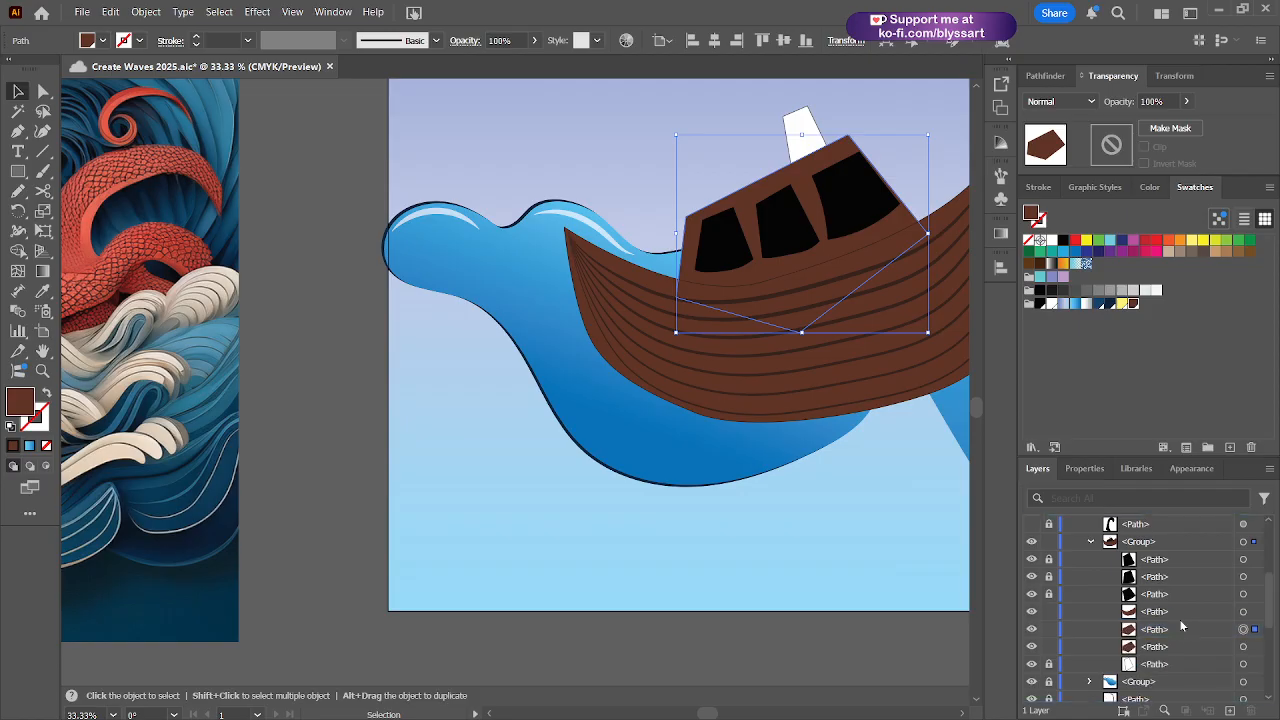
left_click(1175, 646)
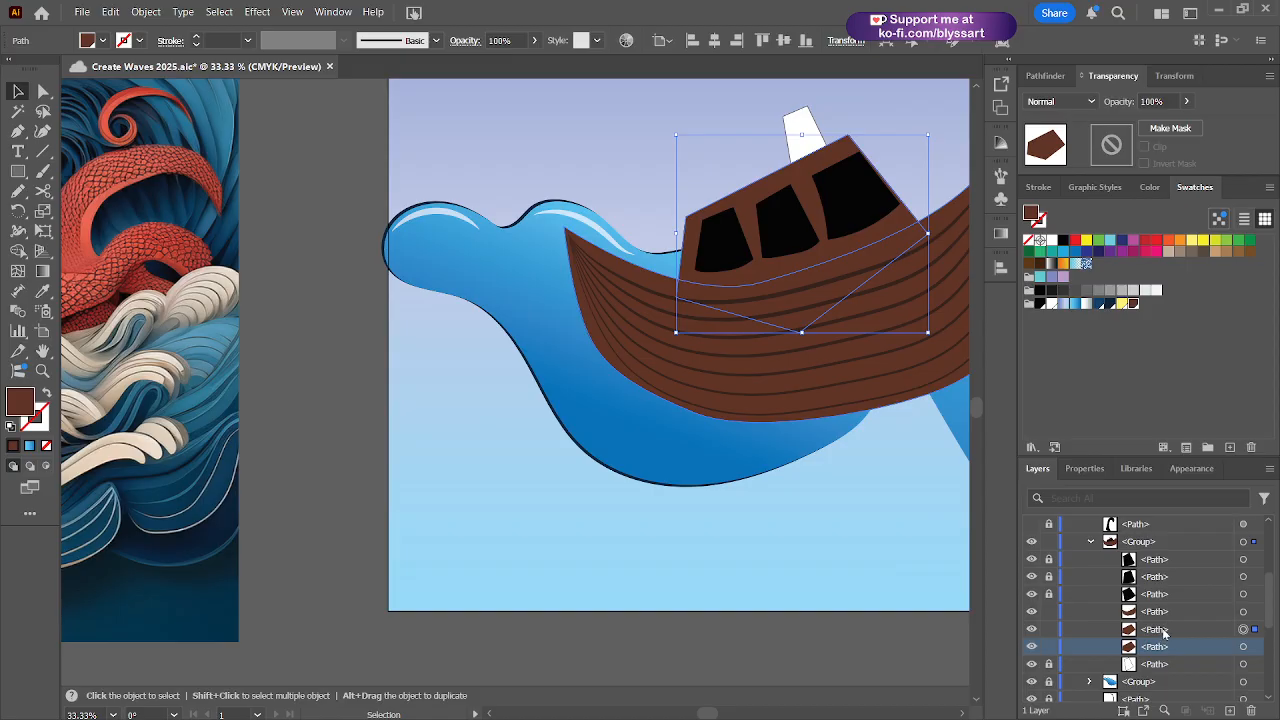
scroll(1166, 632, "down", 1)
scroll(1166, 632, "up", 1)
key("Delete")
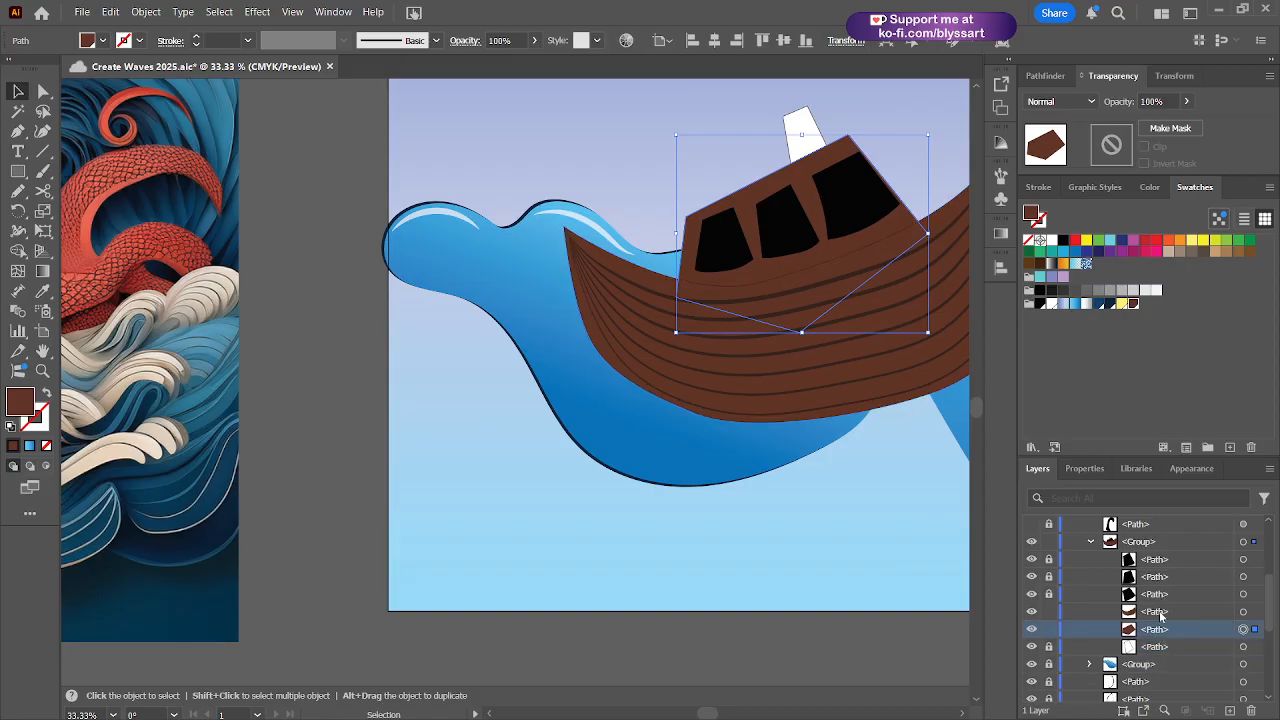
- Try to duplicate the hull path beneath the original and apply a darker brown fill
left_click(1160, 614)
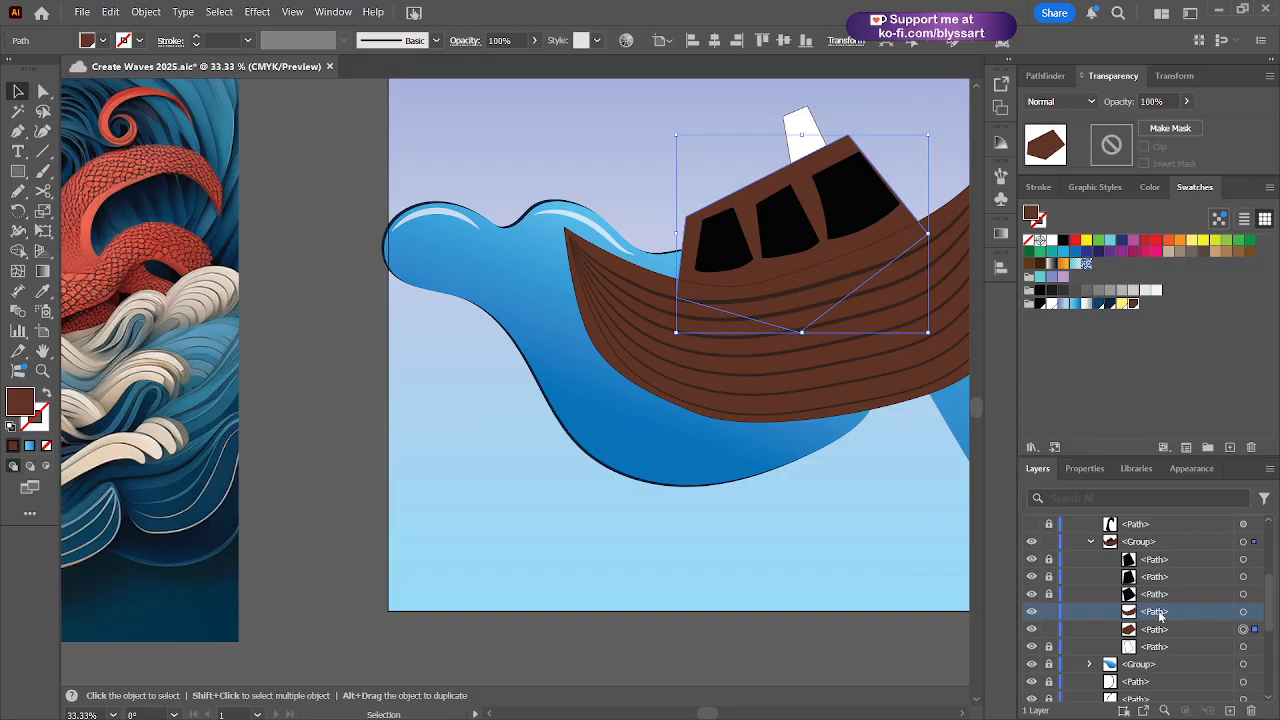
left_click_drag(1160, 615, 1161, 628)
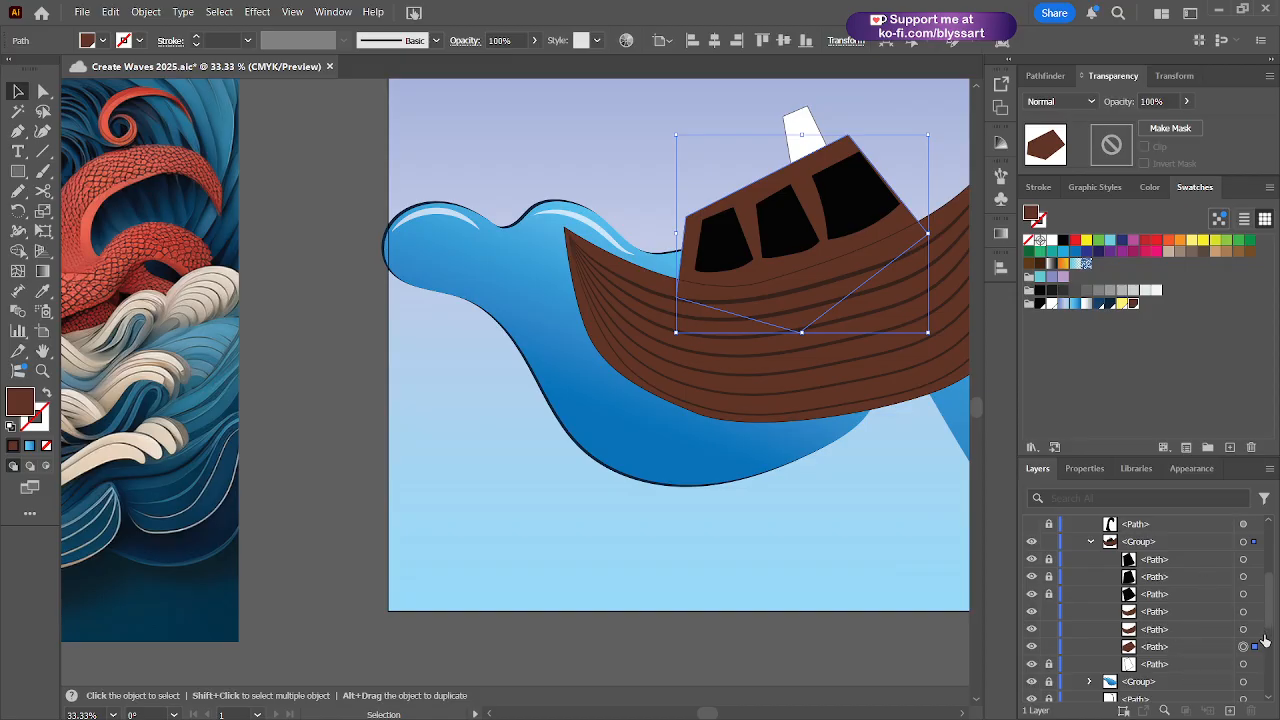
left_click(1167, 630)
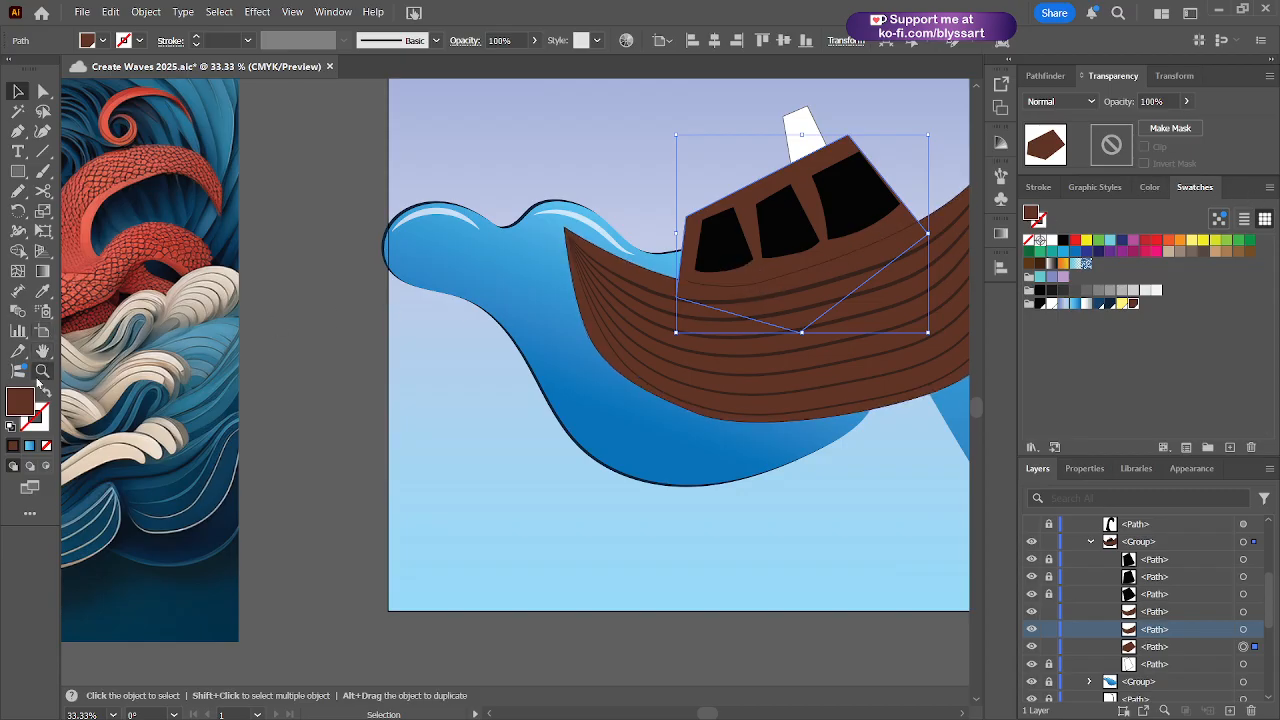
key("ctrl+h")
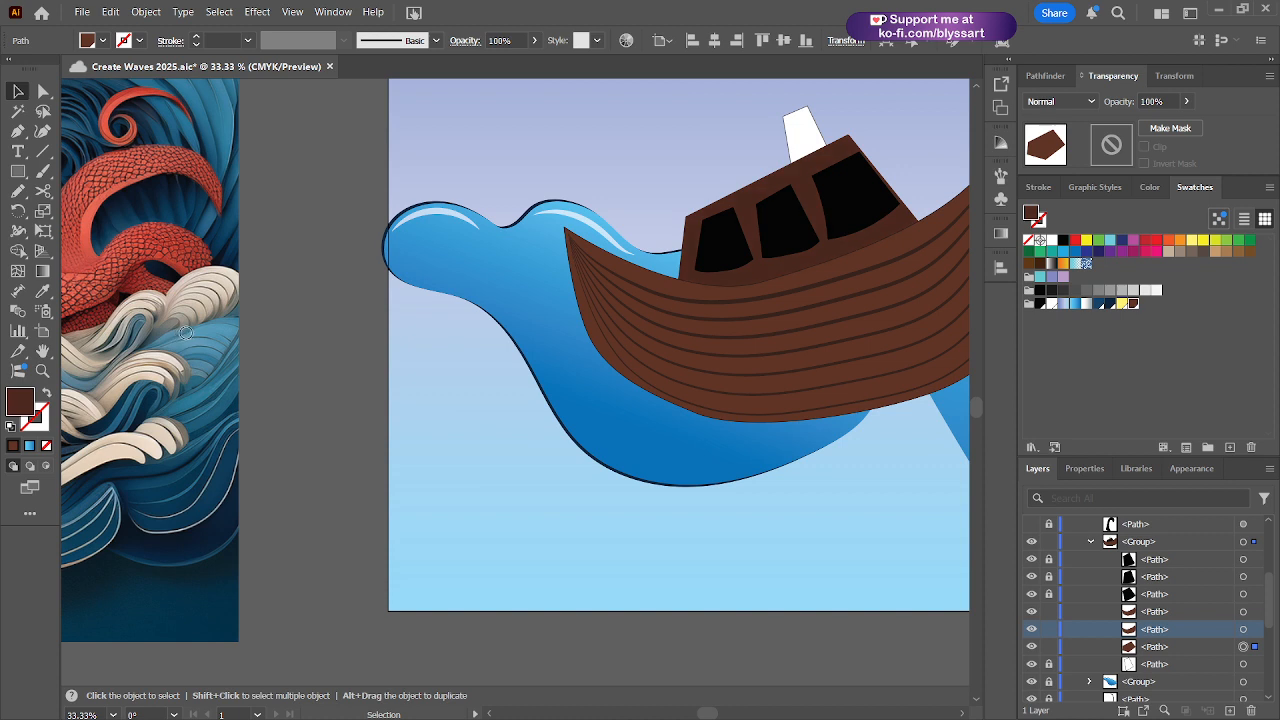
key("ctrl+z")
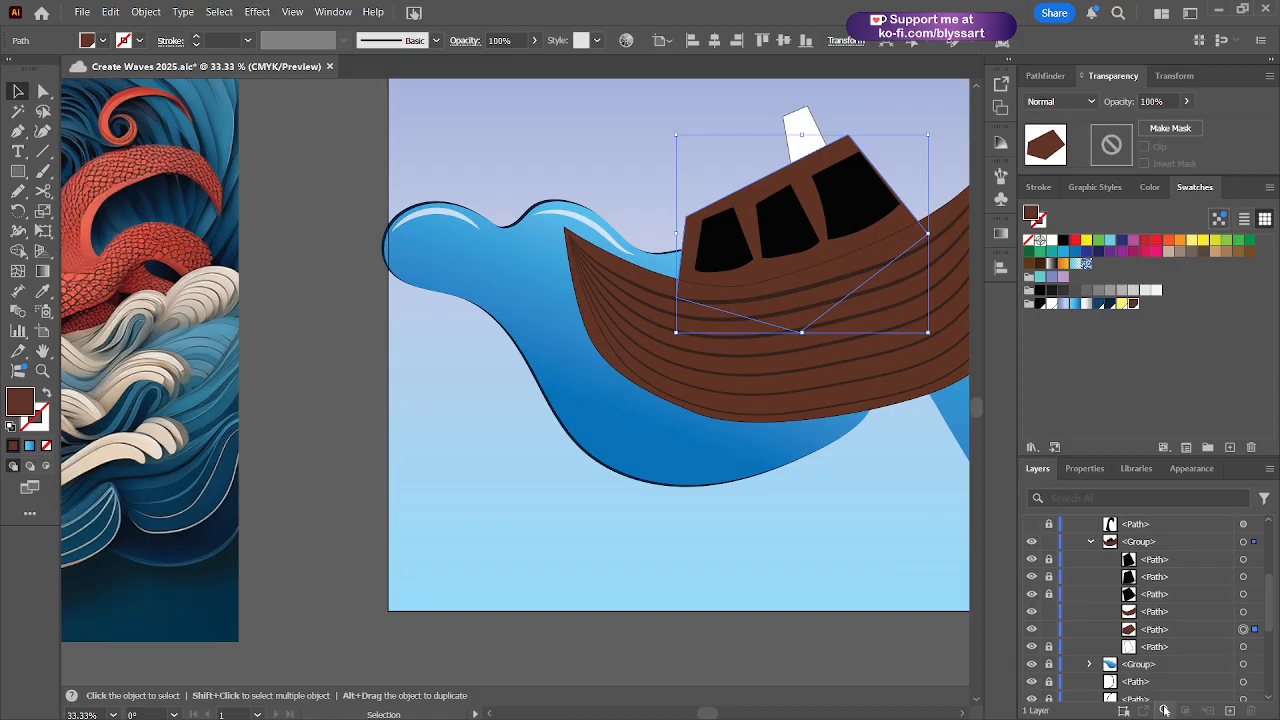
- Duplicate the hull path directly beneath the original inside the boat group
left_click(1156, 612)
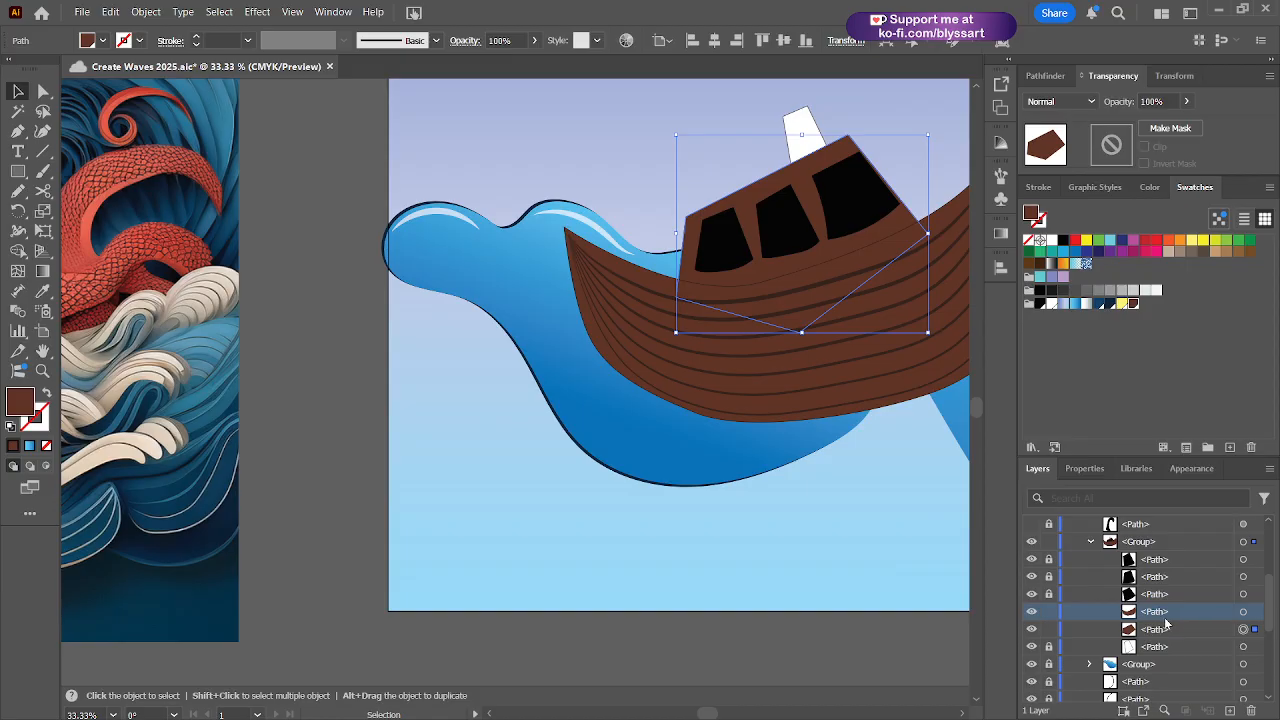
left_click(1160, 613)
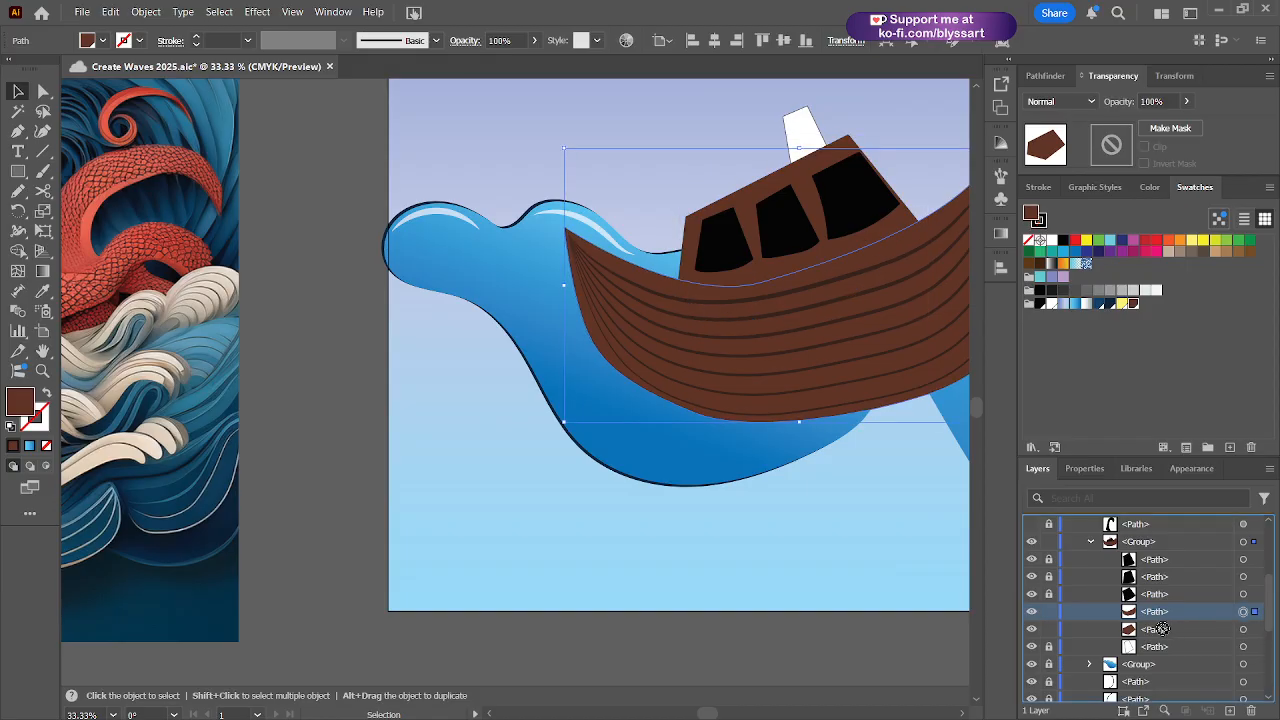
left_click_drag(1165, 634, 1175, 629)
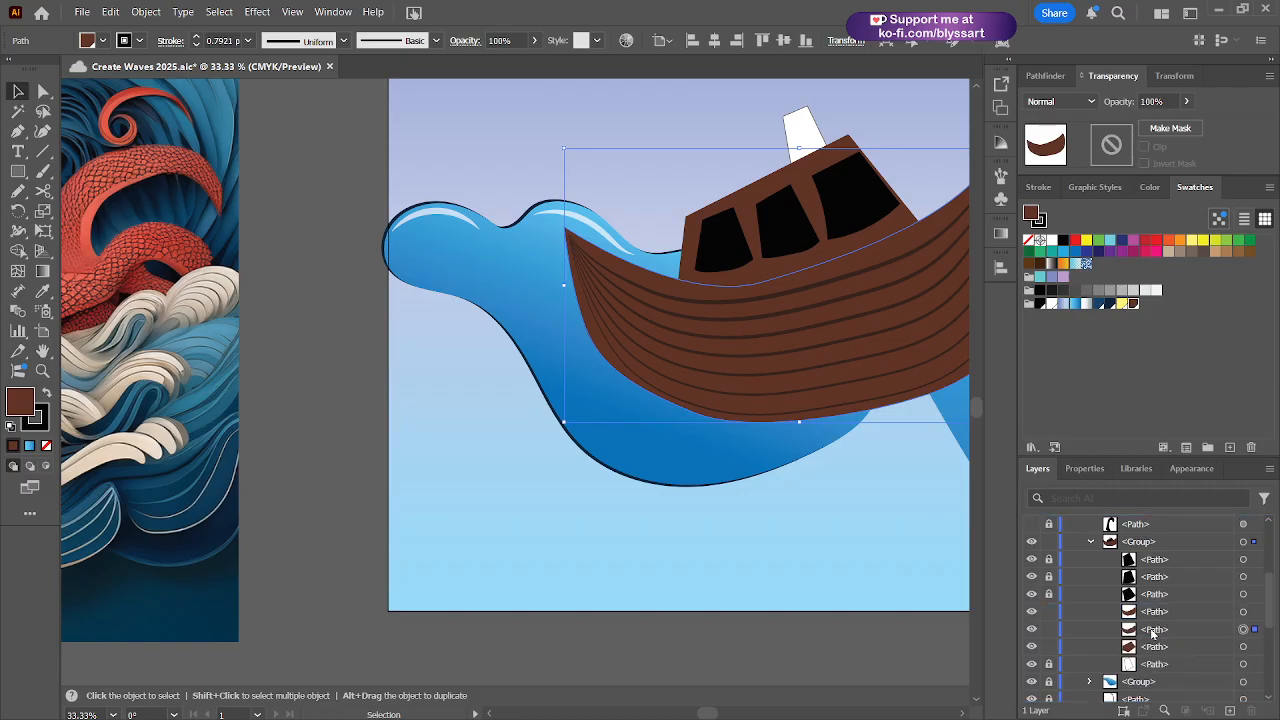
- Remove the hull duplicate's stroke, fill it with dark brown 3D1D15 and shift it slightly upward to form a rim
left_click(1155, 632)
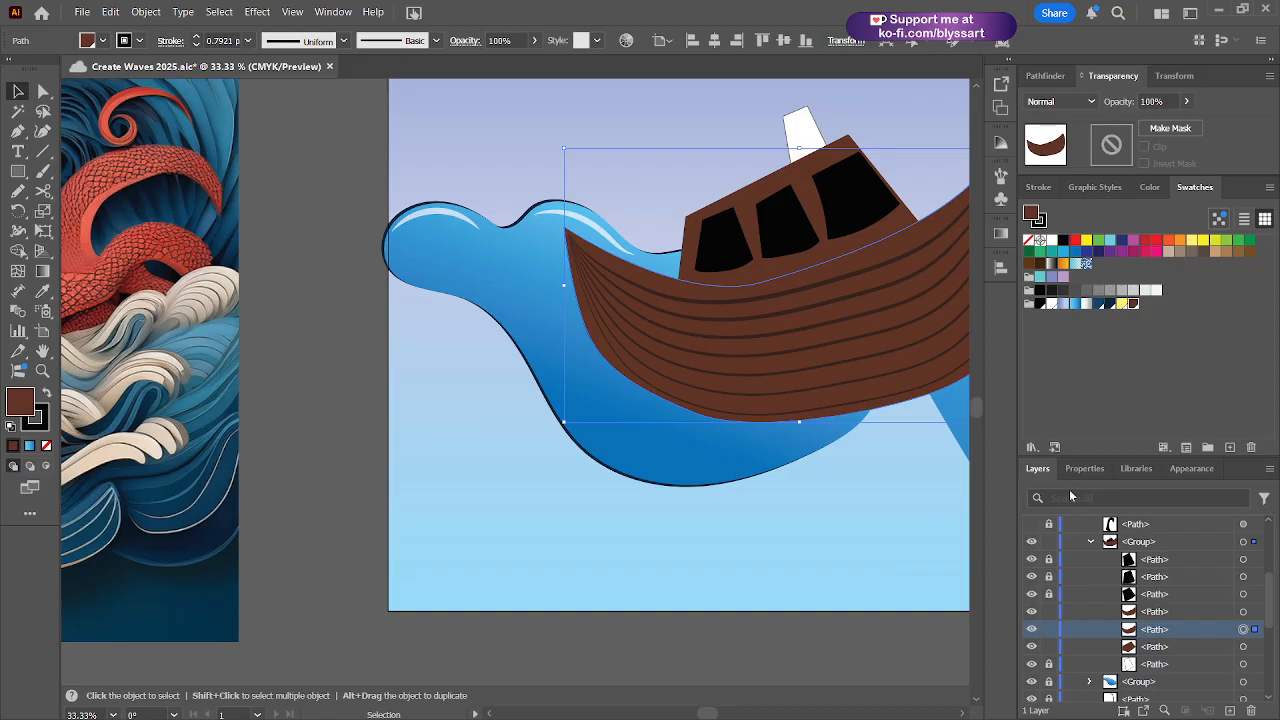
left_click(45, 420)
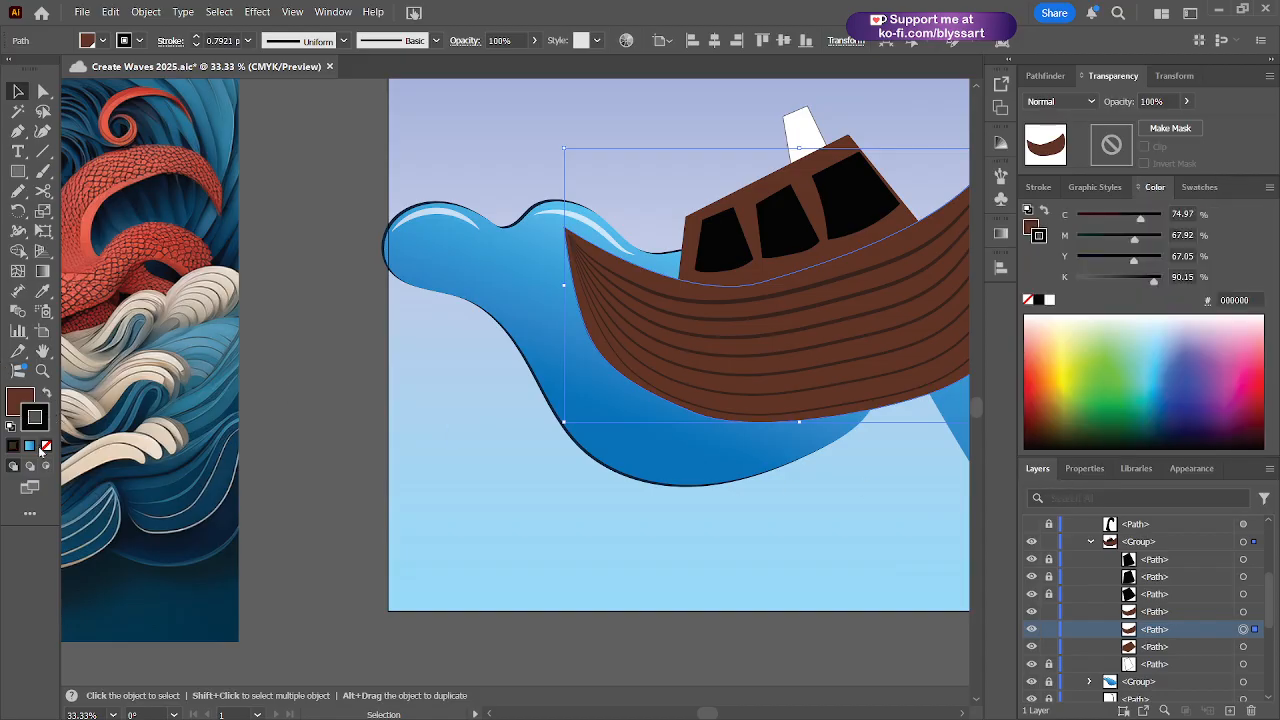
left_click(45, 445)
left_click(16, 403)
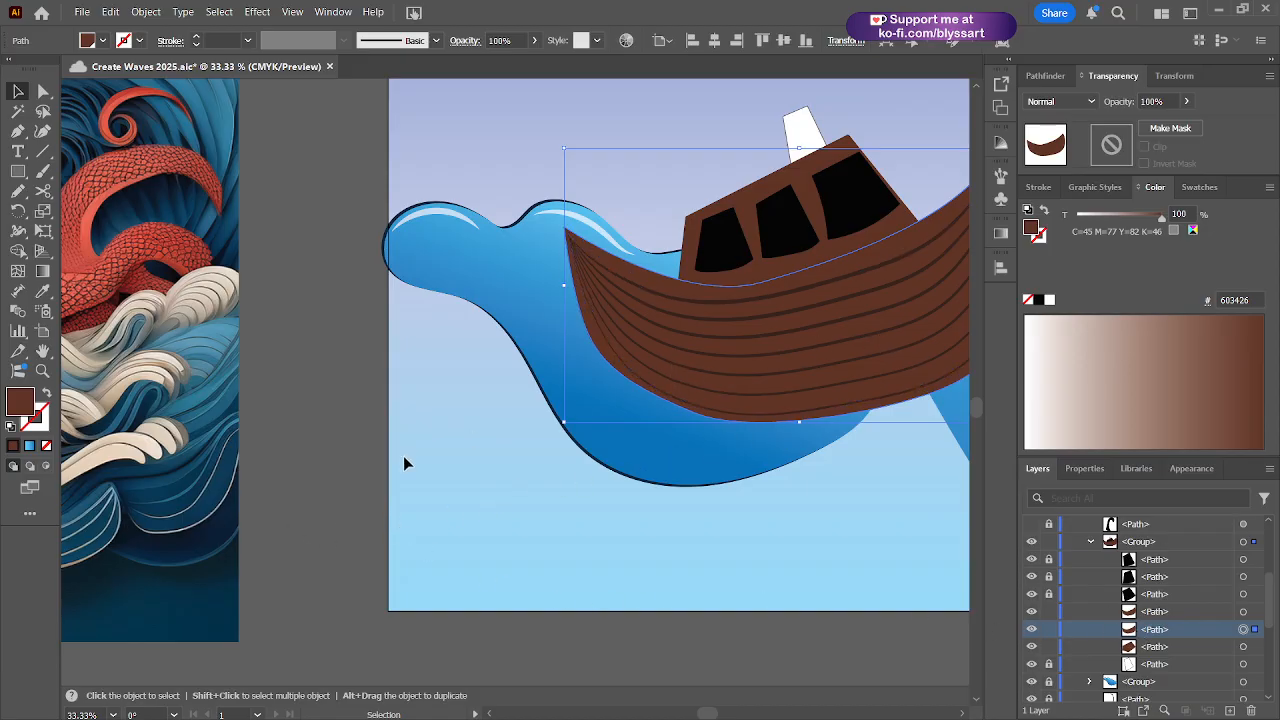
key("ctrl+shift+a")
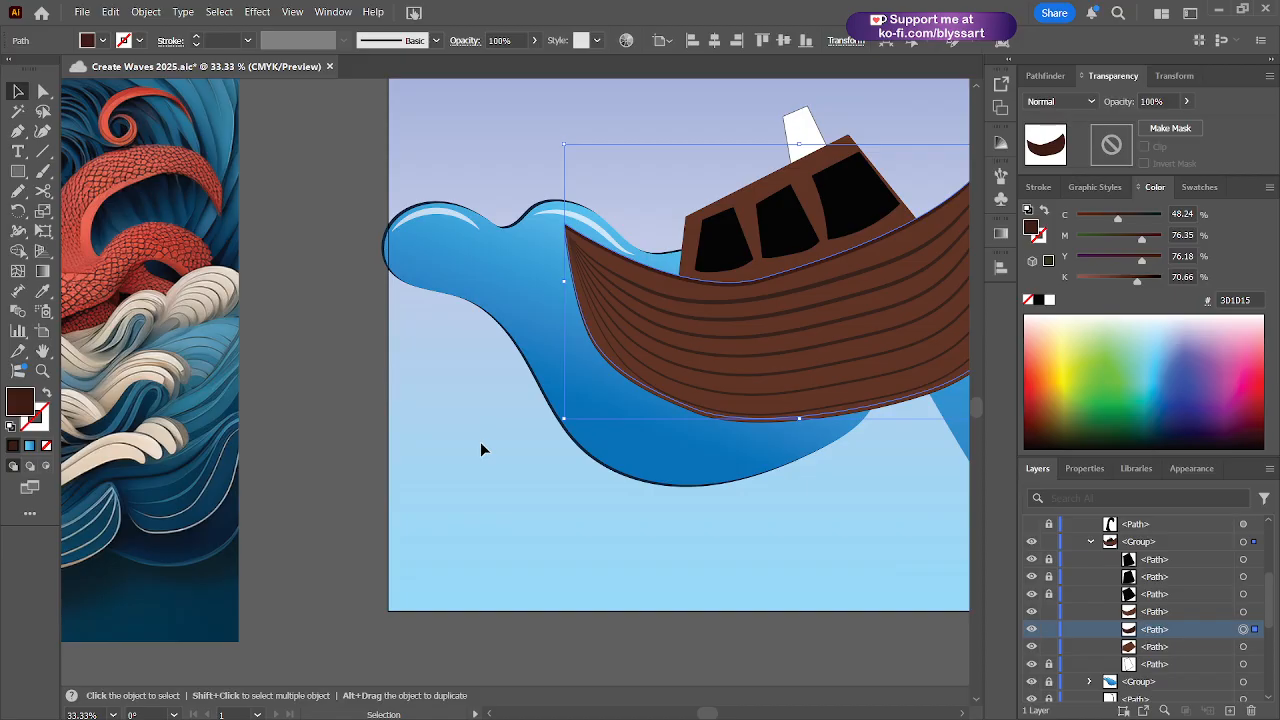
left_click_drag(556, 492, 407, 510)
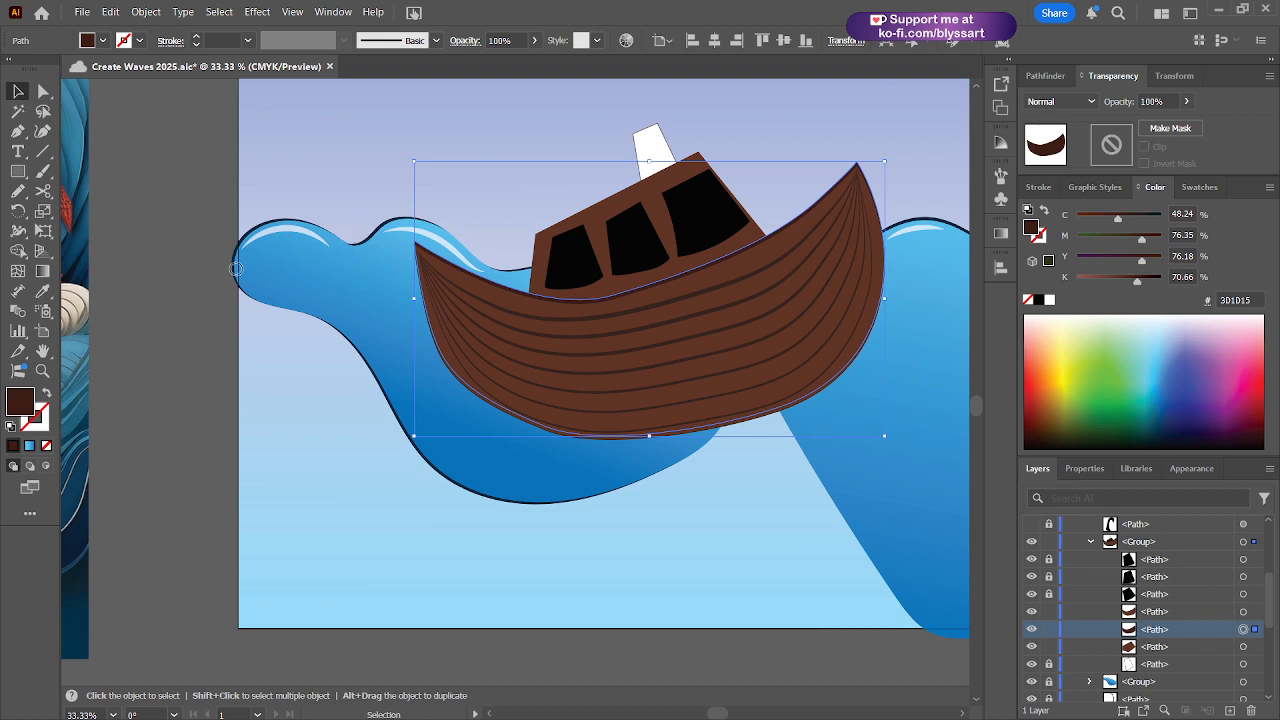
- Darken the hull duplicate's fill to 2D0C05 and deselect it
left_click(188, 353)
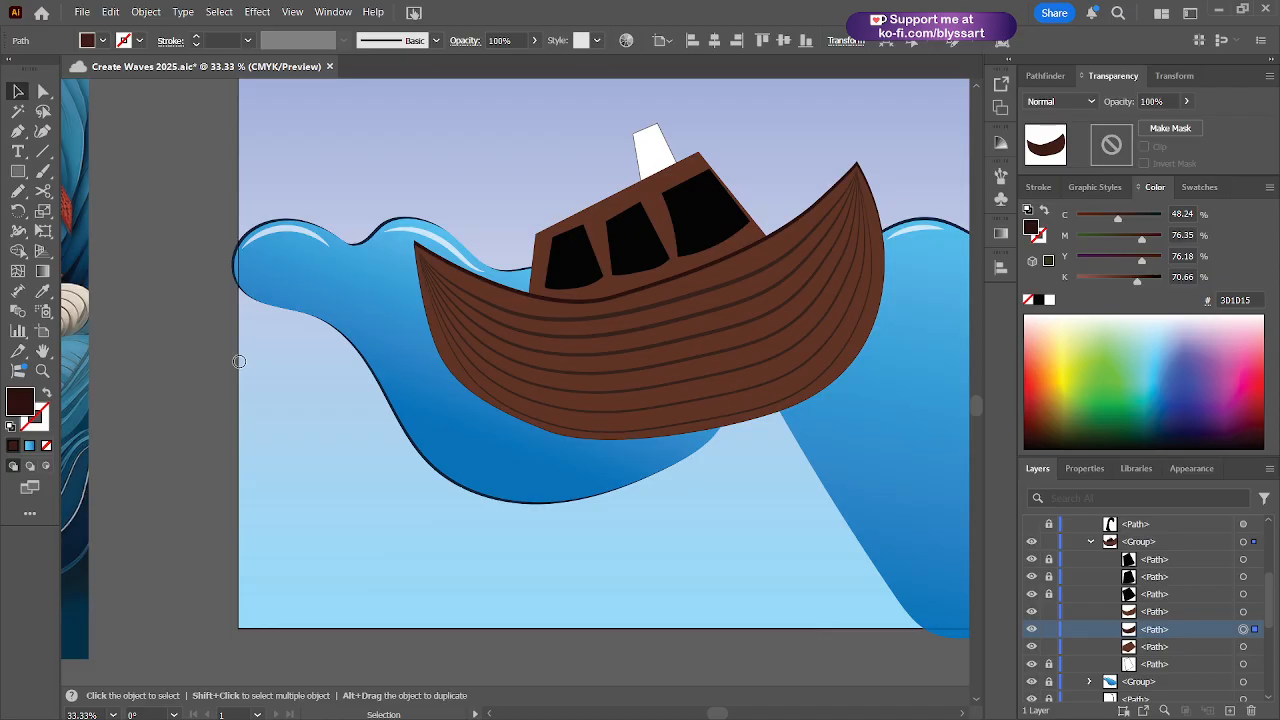
left_click(434, 214)
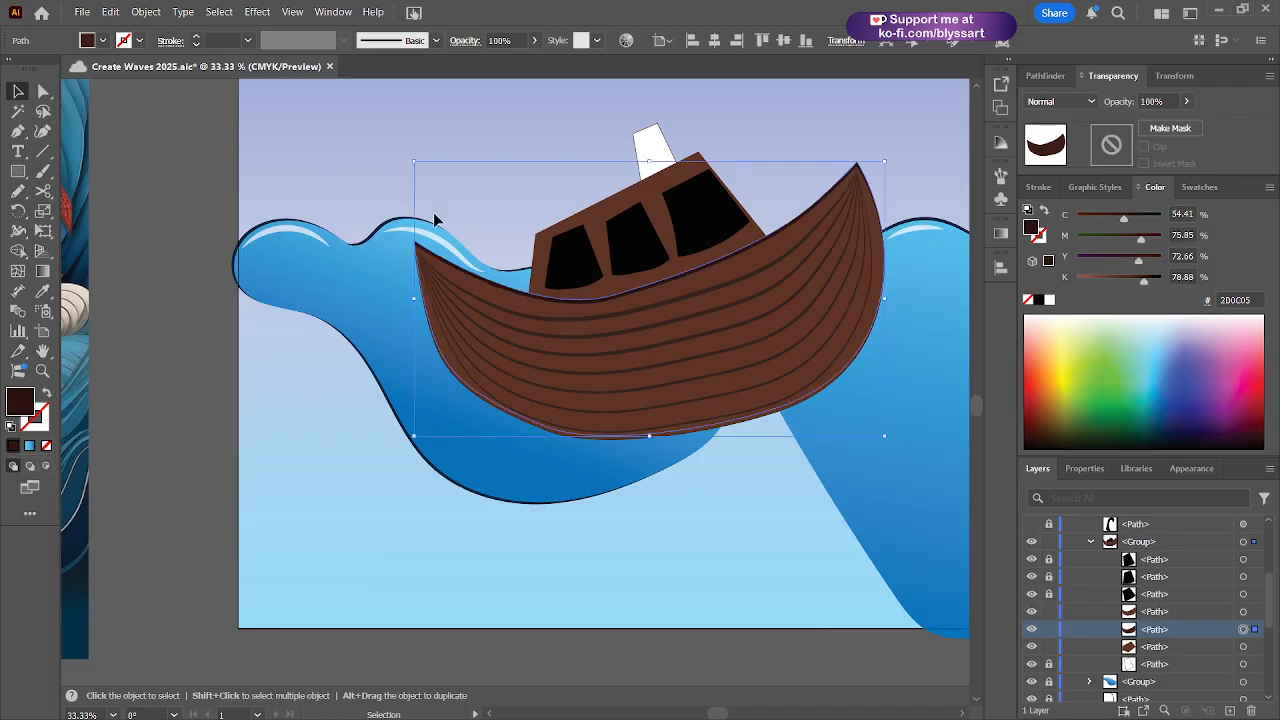
left_click(216, 514)
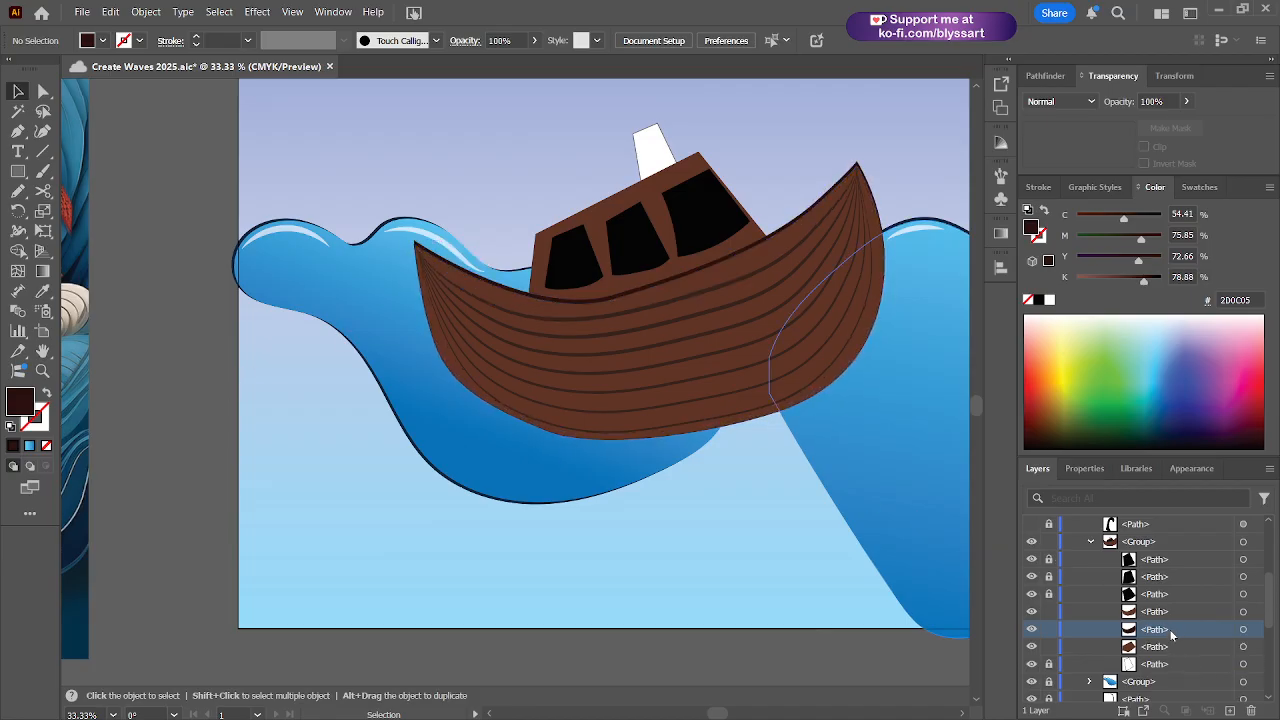
- Try to stretch the dark hull duplicate slightly beyond the left end of the original hull
left_click(1254, 630)
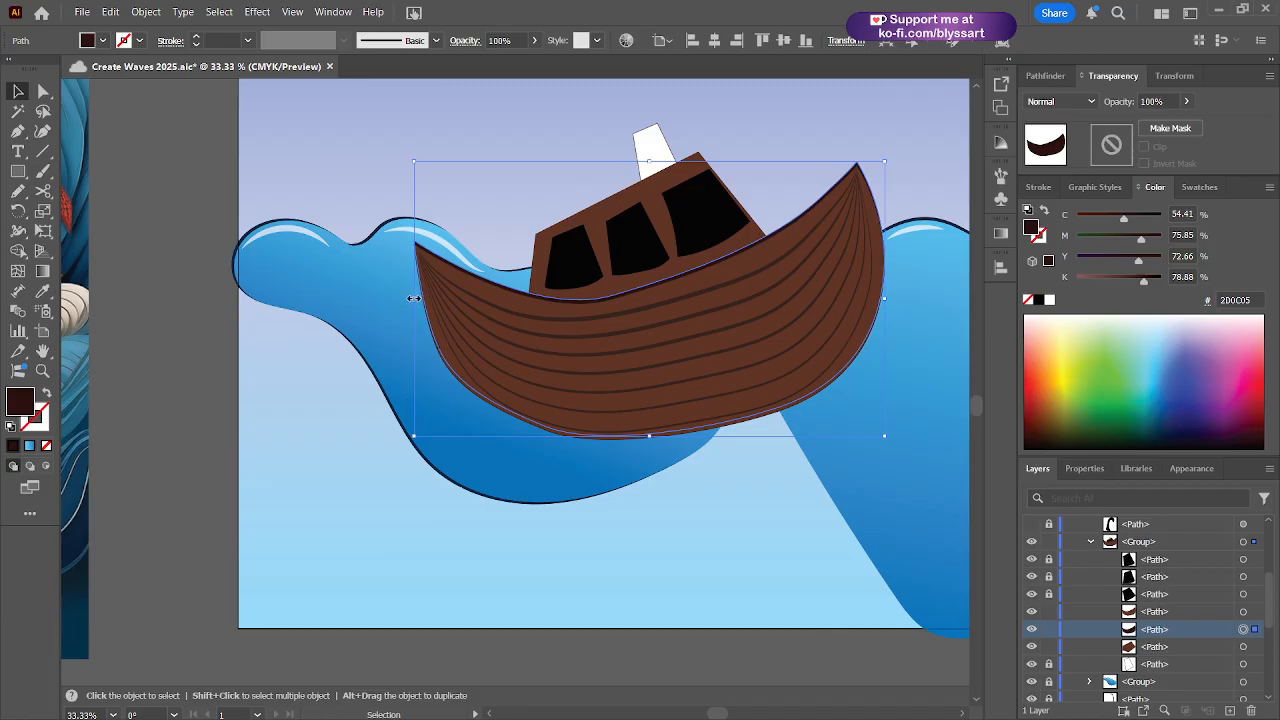
left_click_drag(414, 298, 413, 298)
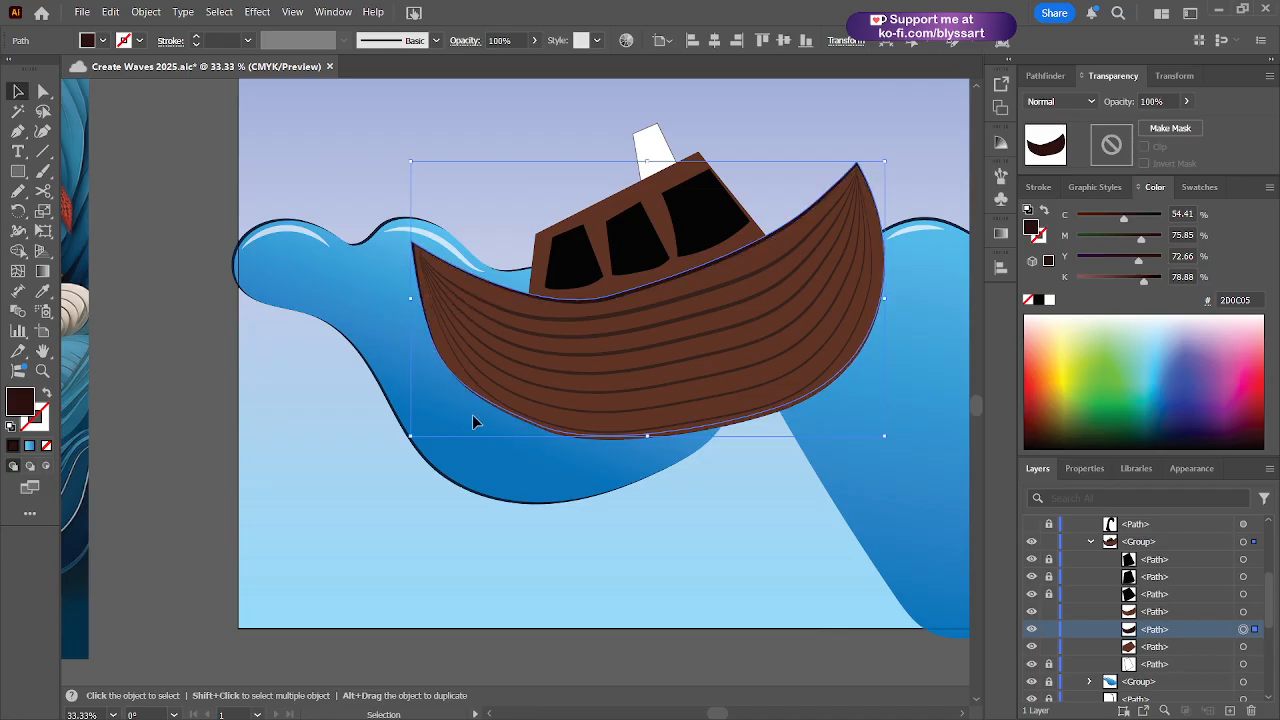
left_click(212, 415)
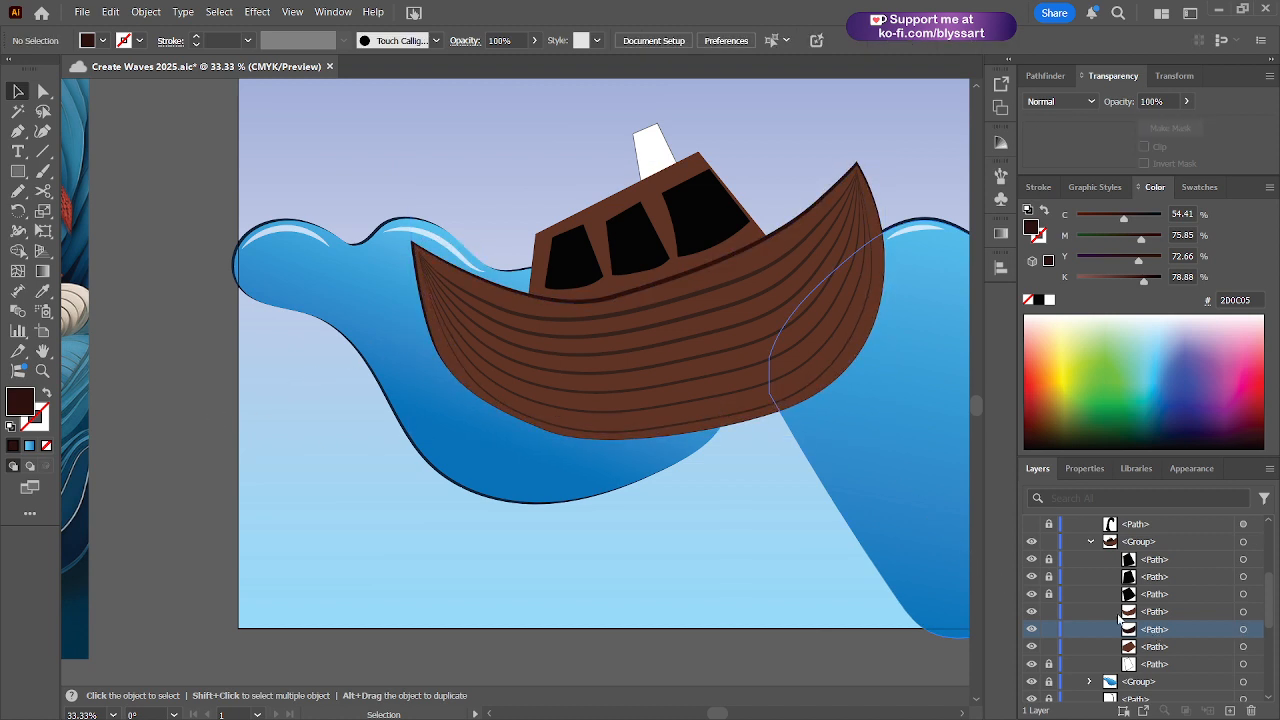
left_click(547, 428)
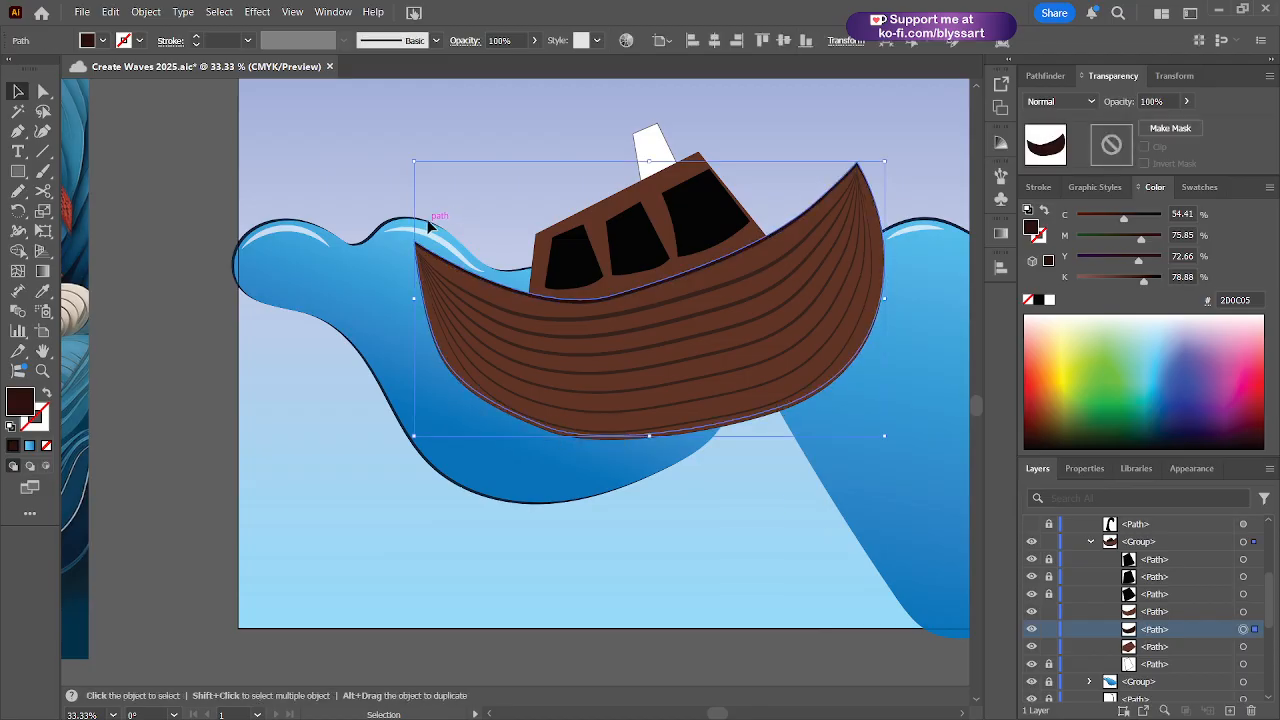
- Widen the dark hull duplicate by a tiny amount at its left end
scroll(416, 299, "up", 2)
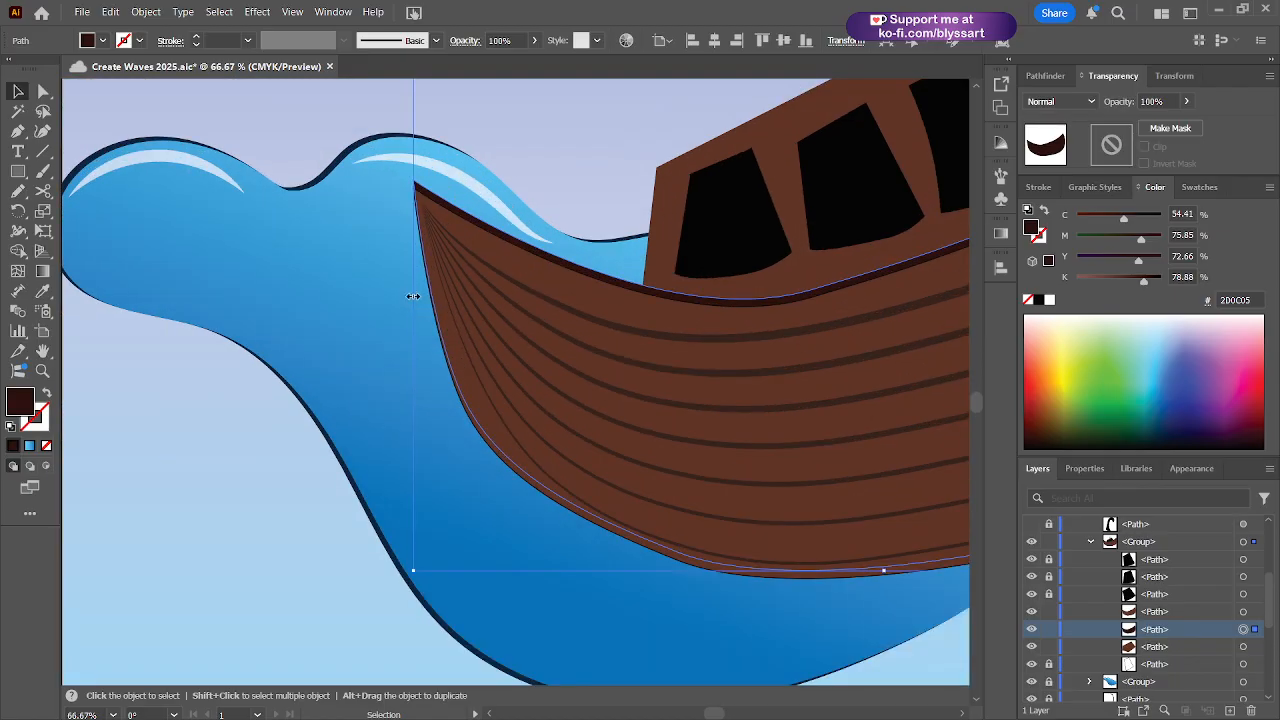
left_click_drag(413, 296, 85, 235)
left_click(339, 316)
scroll(583, 456, "down", 2)
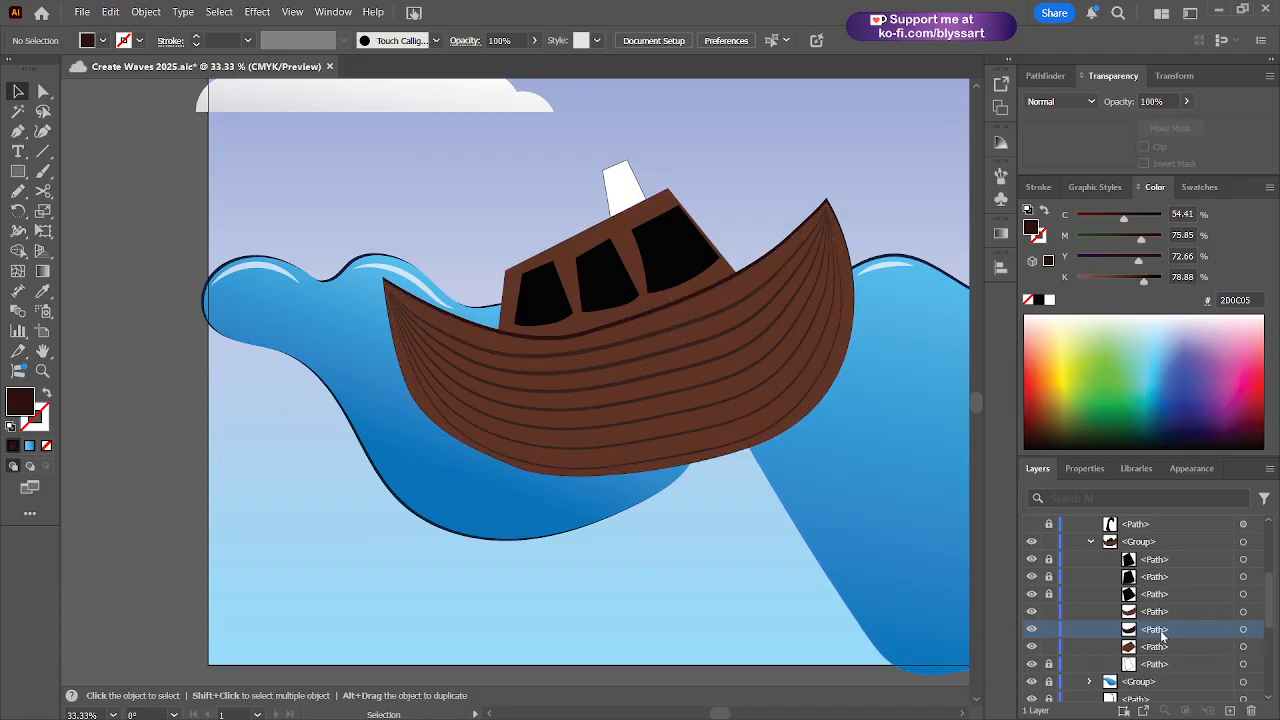
- Try an opacity of 92% on the dark hull duplicate, restore it to 100% and deselect
left_click(1257, 631)
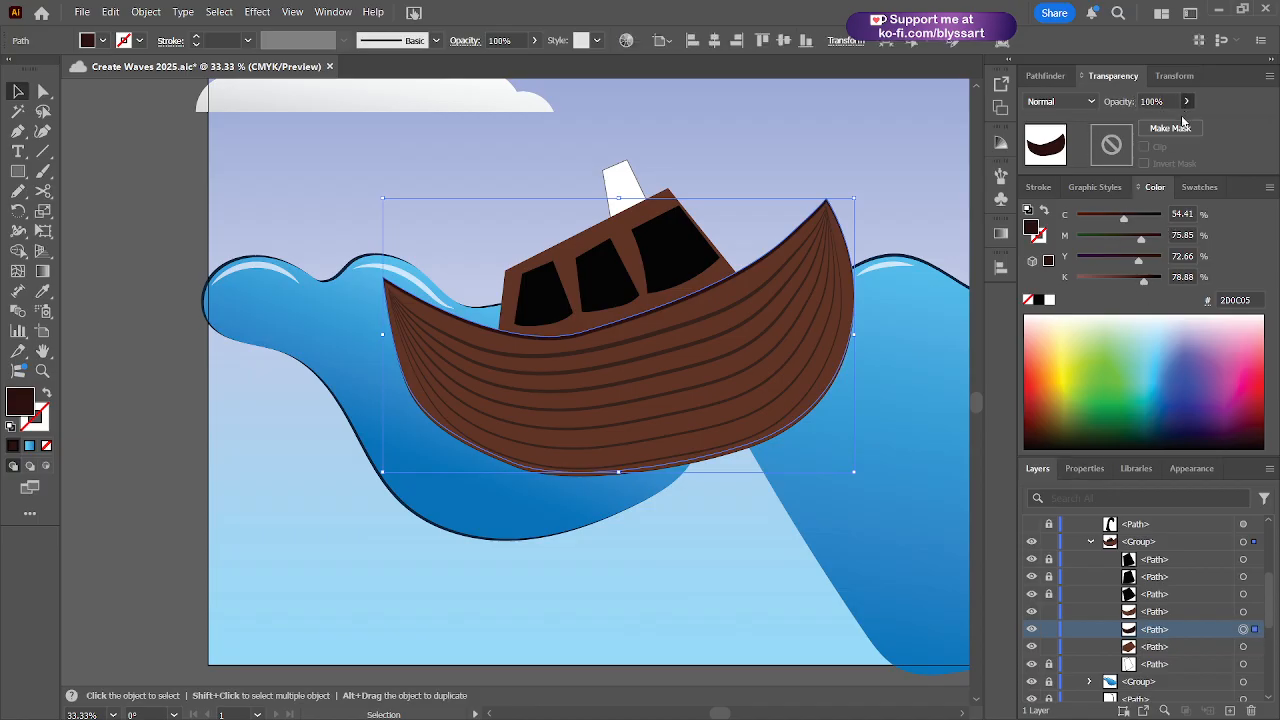
left_click_drag(1182, 121, 1178, 121)
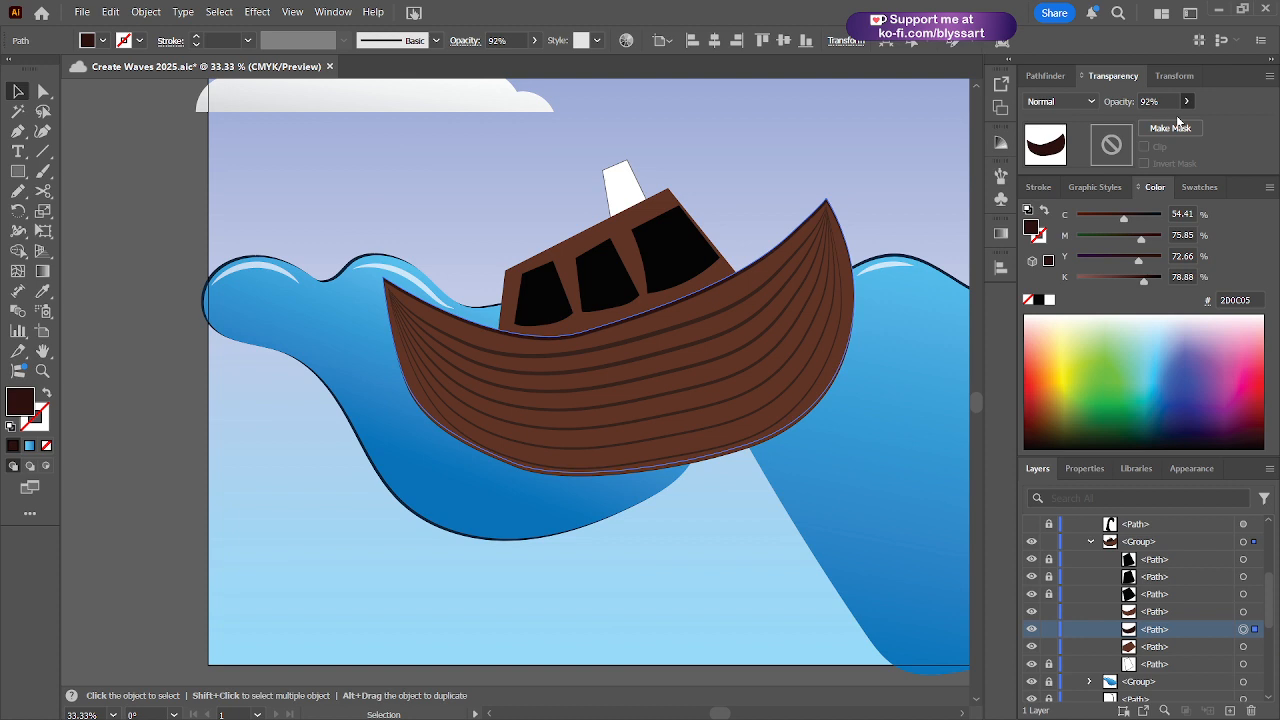
left_click_drag(1177, 121, 1183, 118)
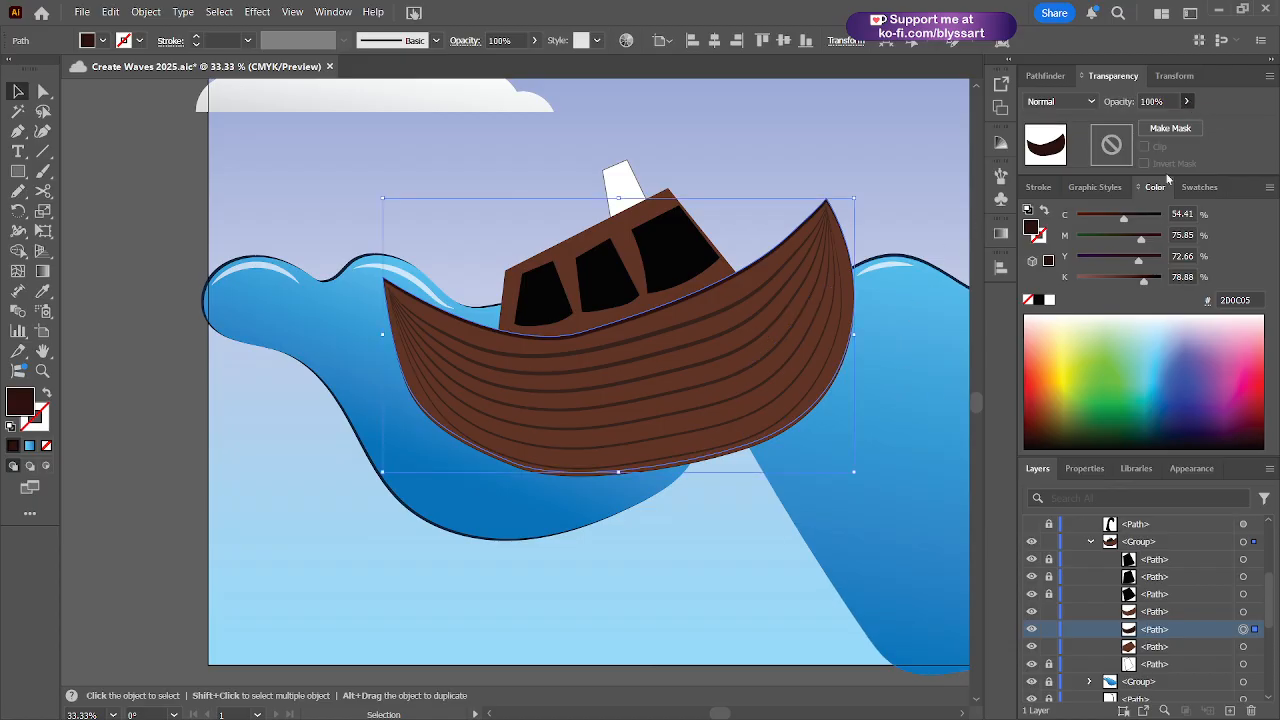
left_click(889, 228)
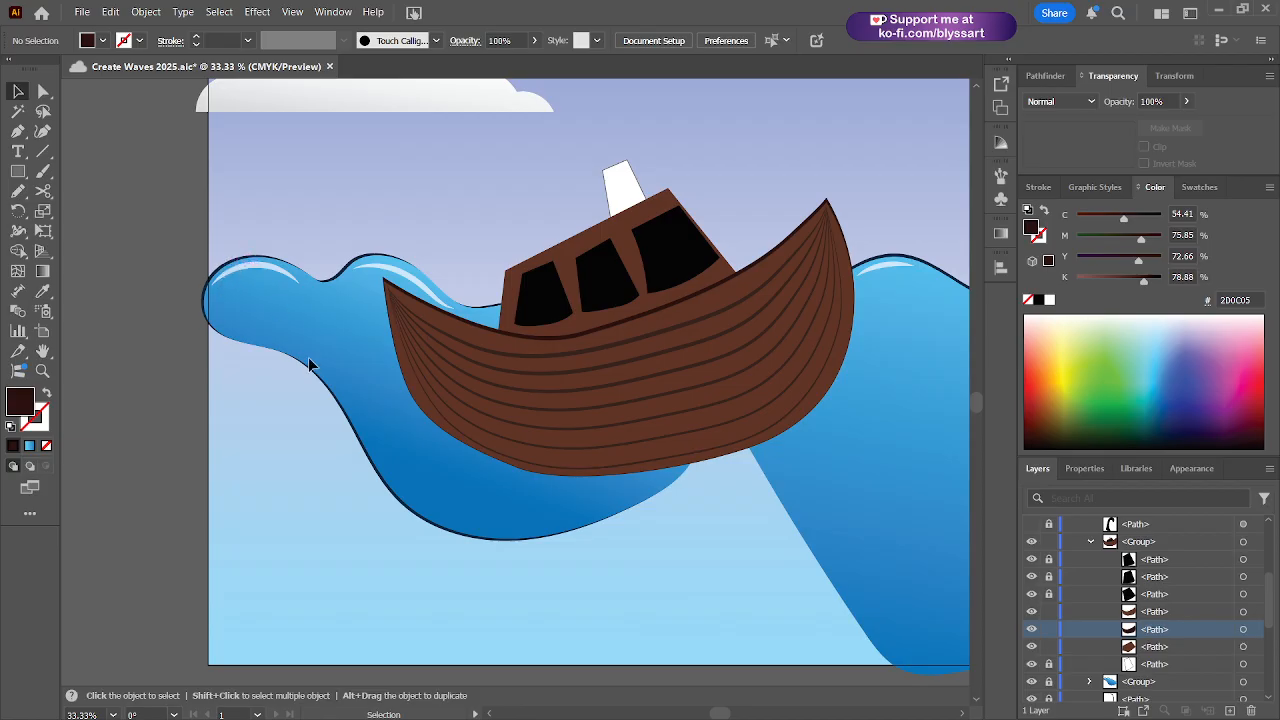
scroll(345, 408, "down", 1)
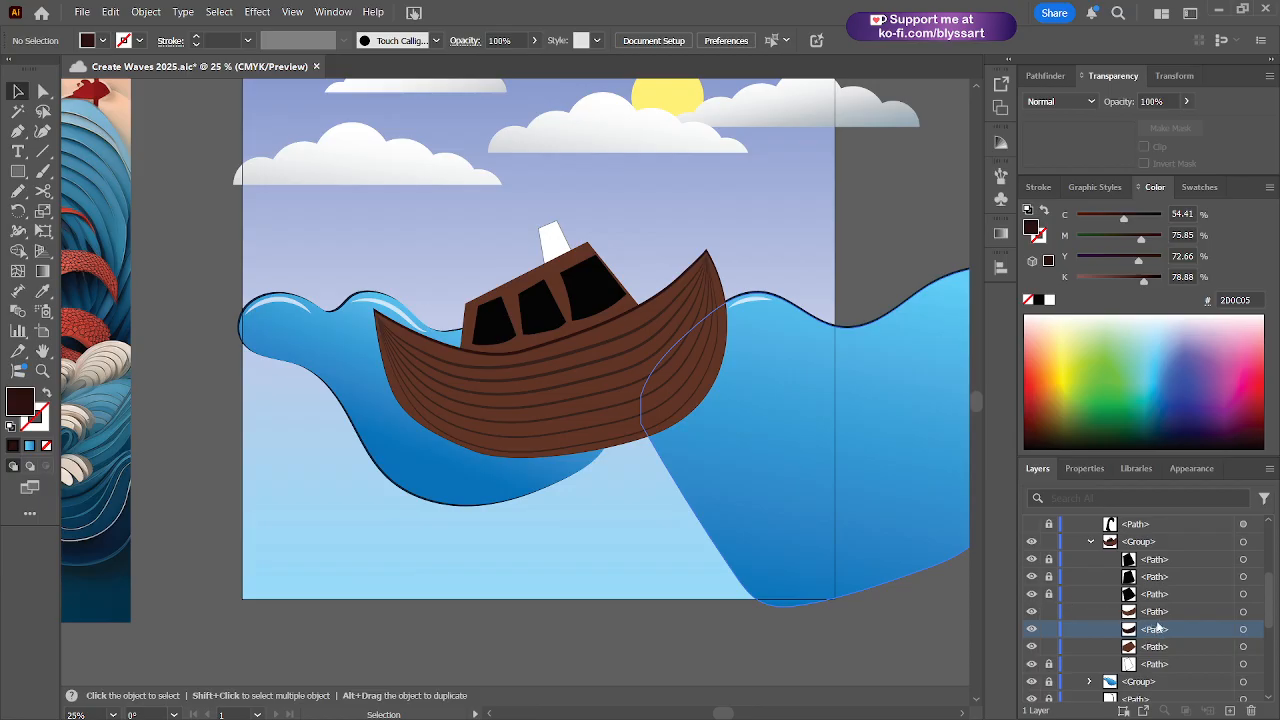
left_click(1243, 629)
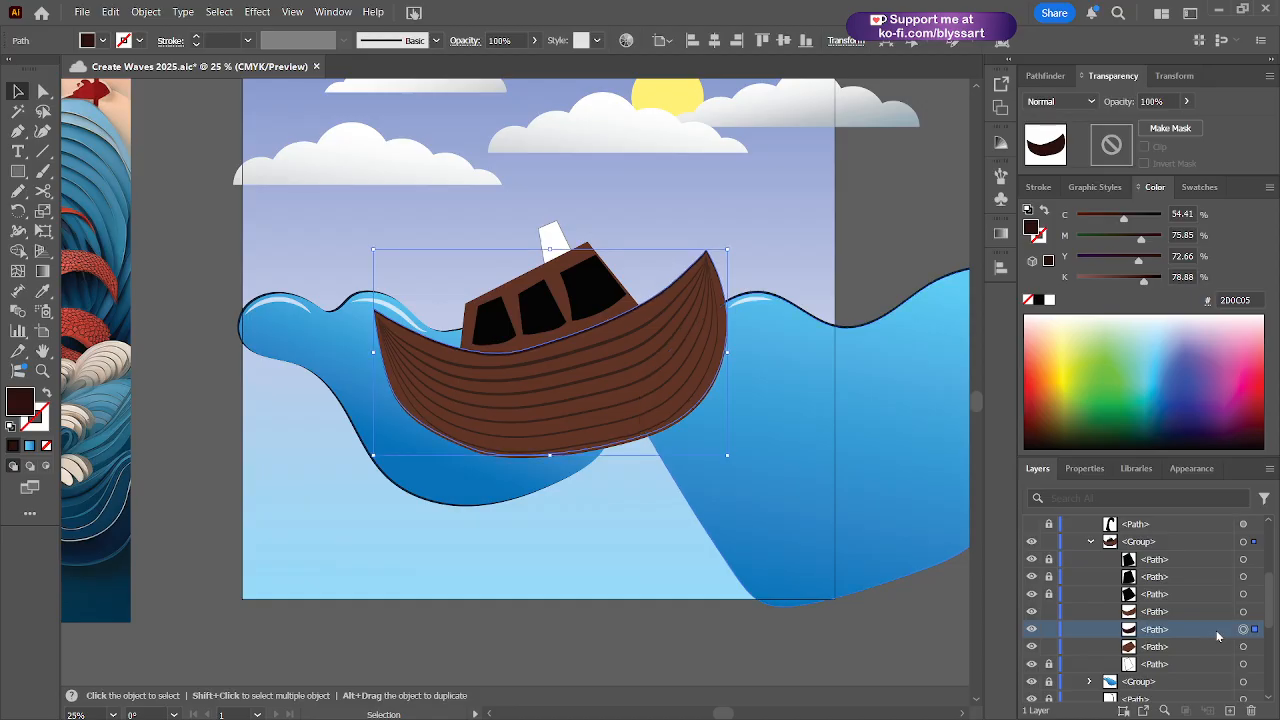
left_click(866, 274)
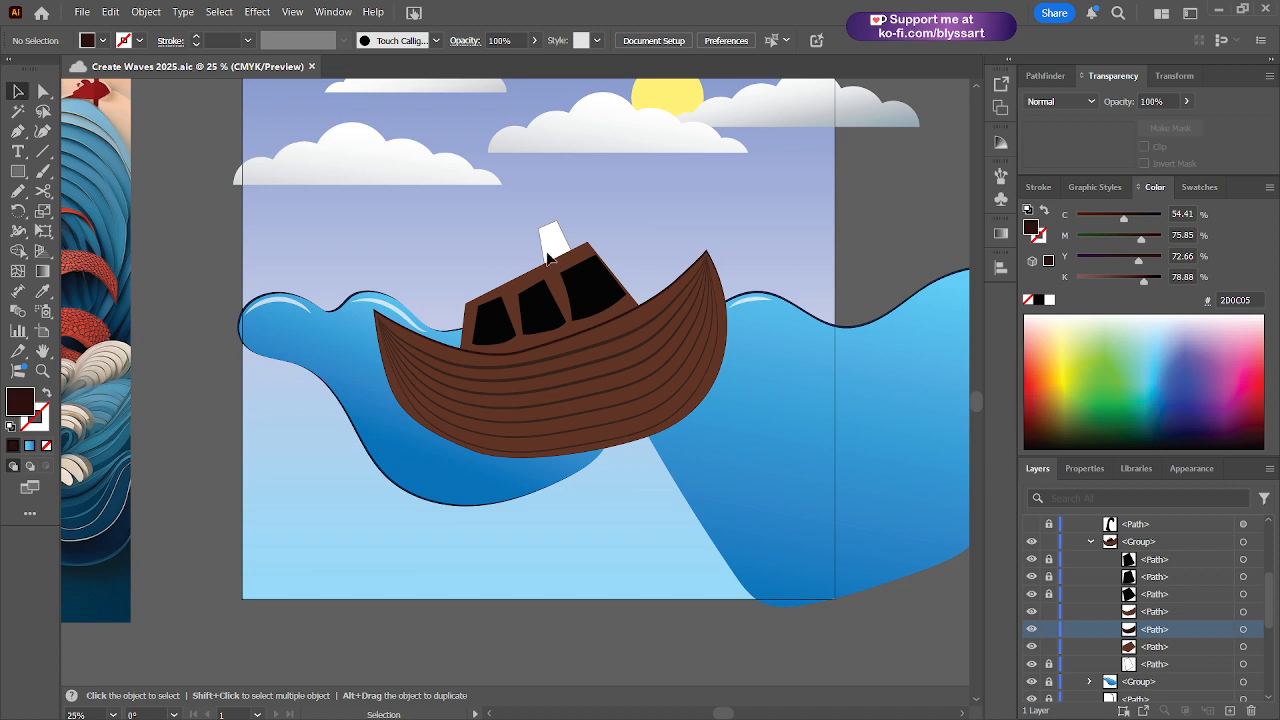
- Raise the opacity of the hull's plank-line blend so the lines are more pronounced
left_click(612, 347)
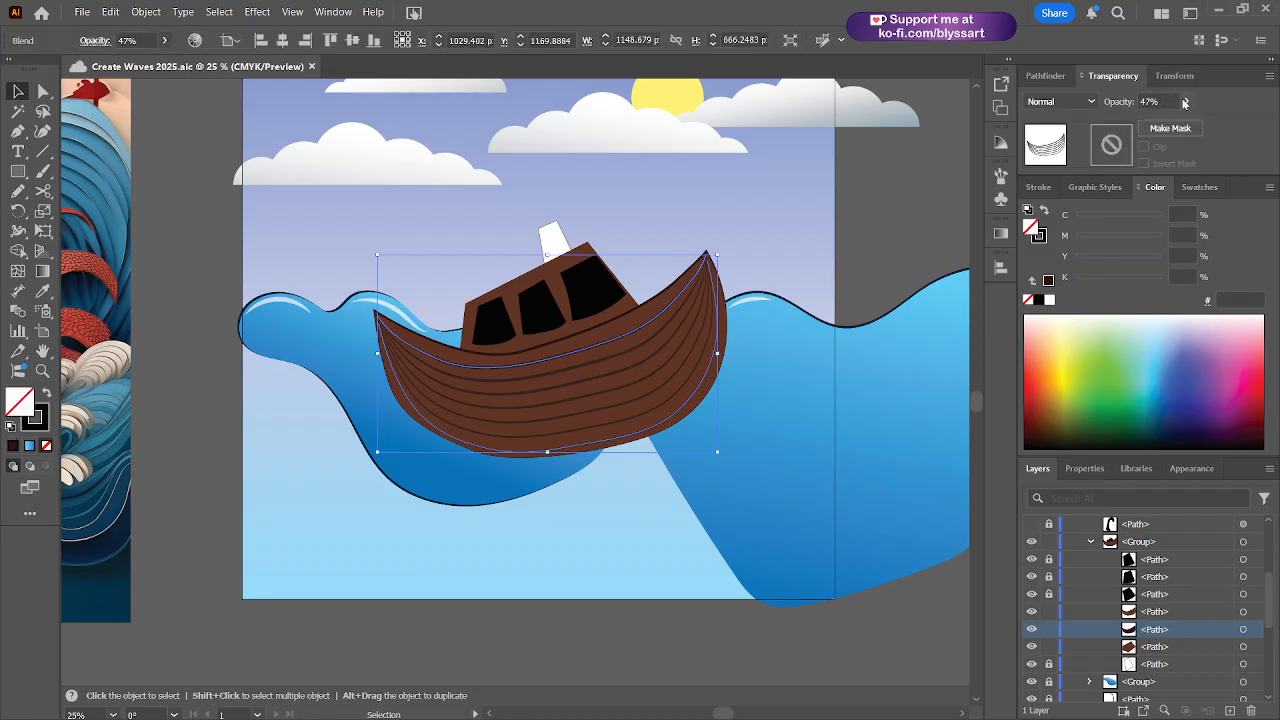
left_click_drag(1153, 119, 1170, 120)
left_click(869, 256)
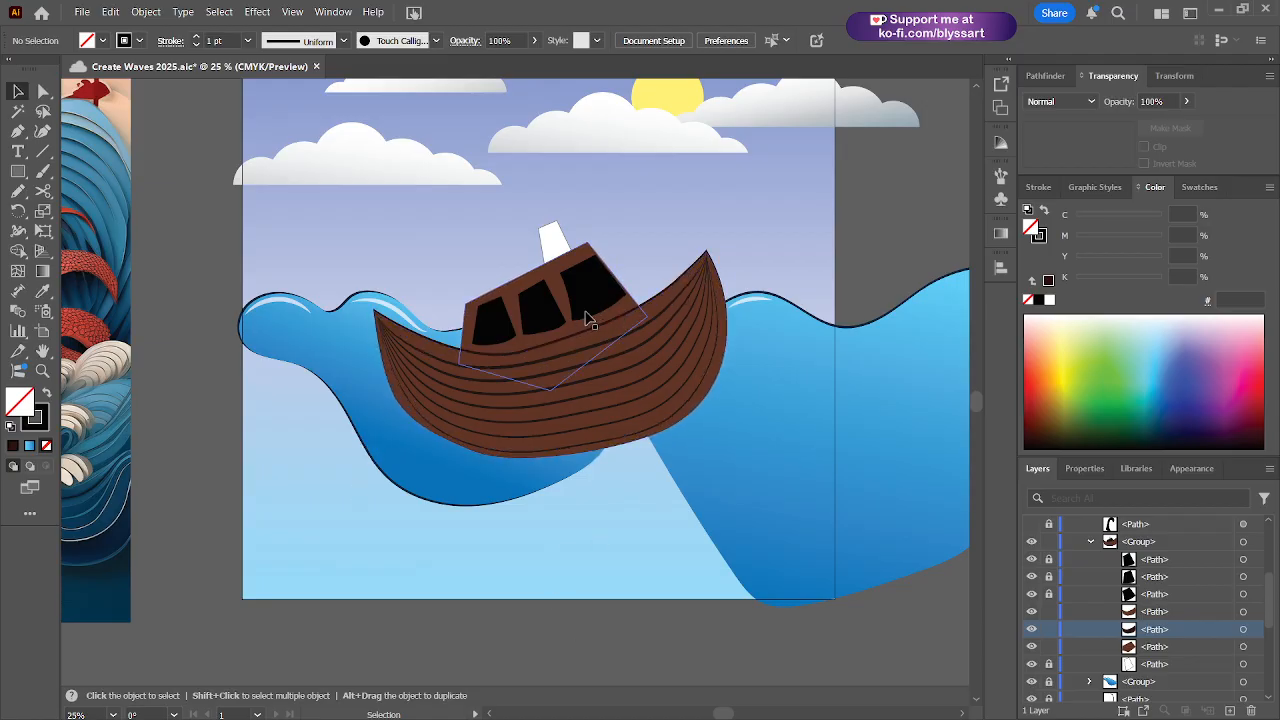
- Apply the blue linear gradient to the cabin path alone, running steeply downward from above the roof to the hull rim
left_click(551, 280)
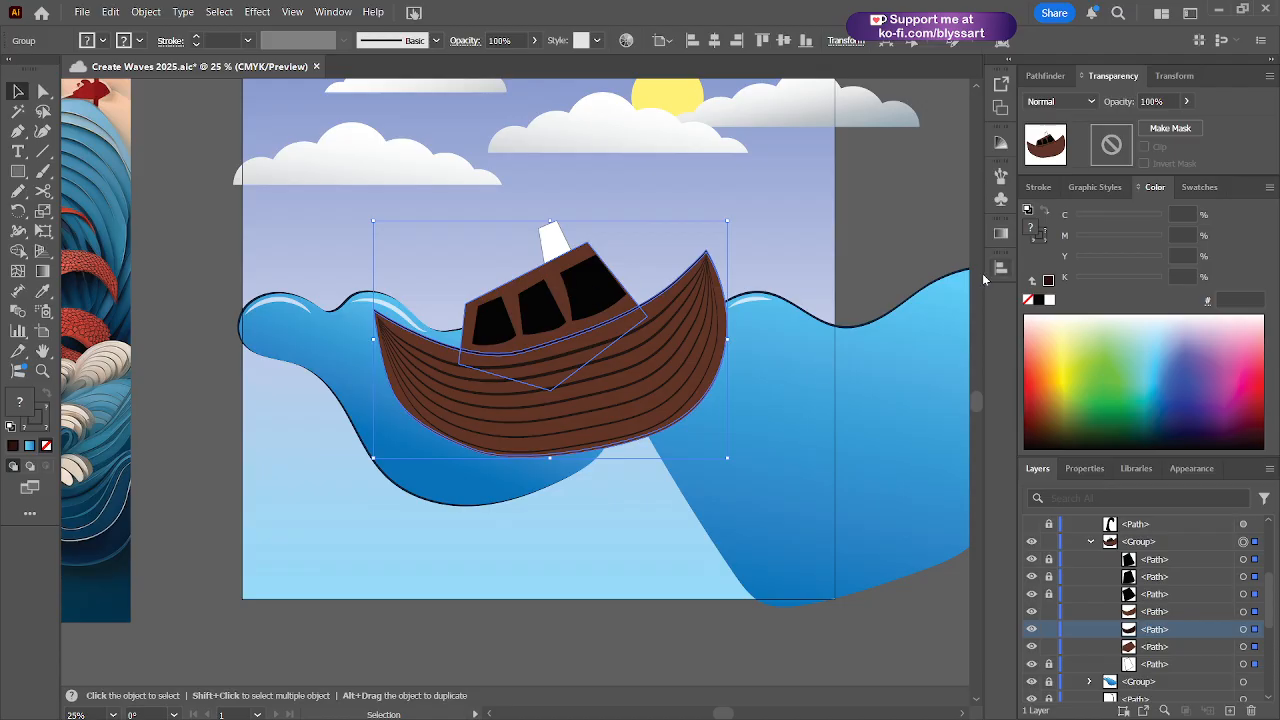
key("g")
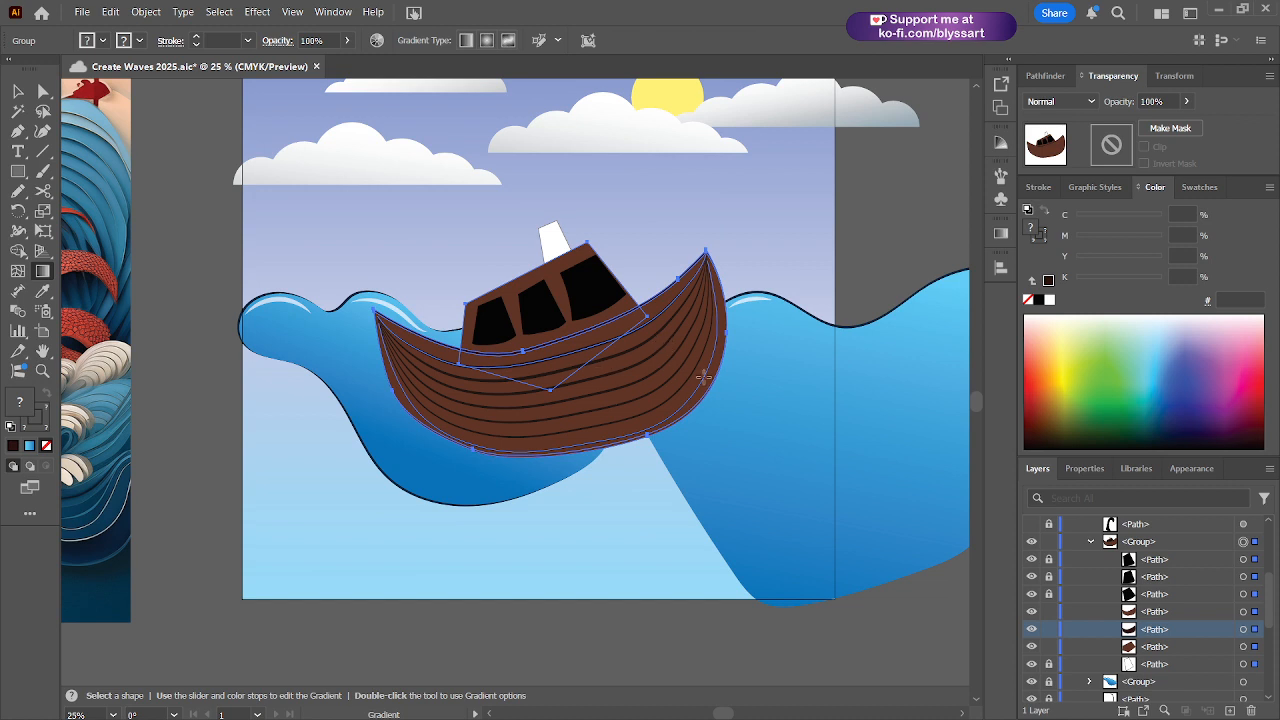
left_click(1254, 647)
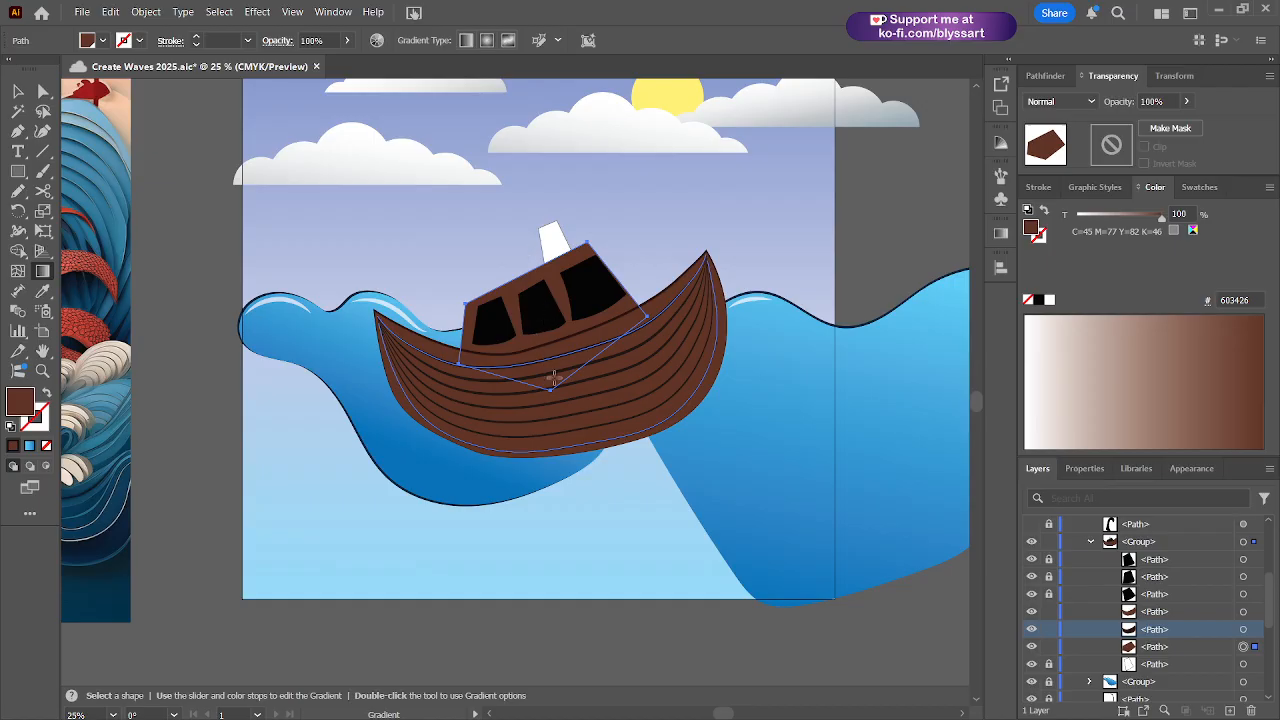
left_click(548, 275)
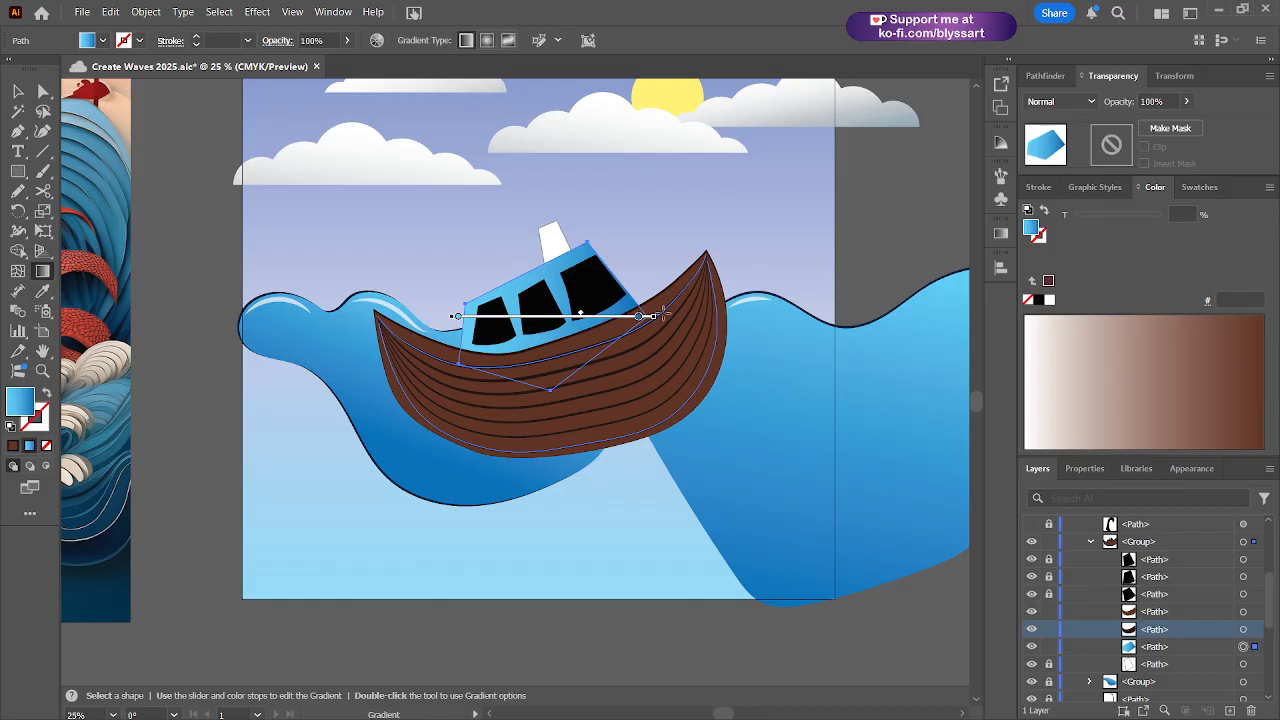
mouse_move(660, 318)
left_mouse_down()
mouse_move(523, 500)
mouse_move(414, 511)
left_mouse_up()
mouse_move(500, 220)
left_mouse_down()
mouse_move(542, 356)
mouse_move(556, 352)
left_mouse_up()
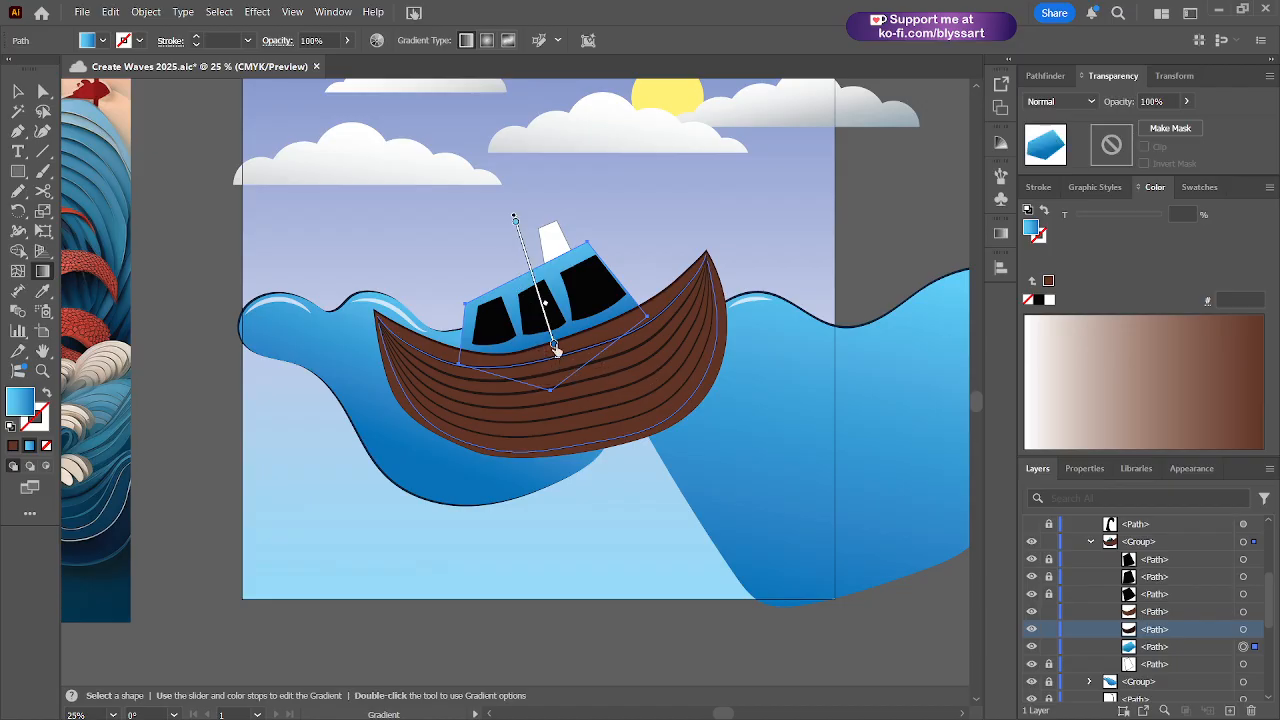
- Recolour the cabin gradient's stops, with the hull's brown 603426 at the lower end and light grey E6E6E6 at the upper end
left_click(554, 345)
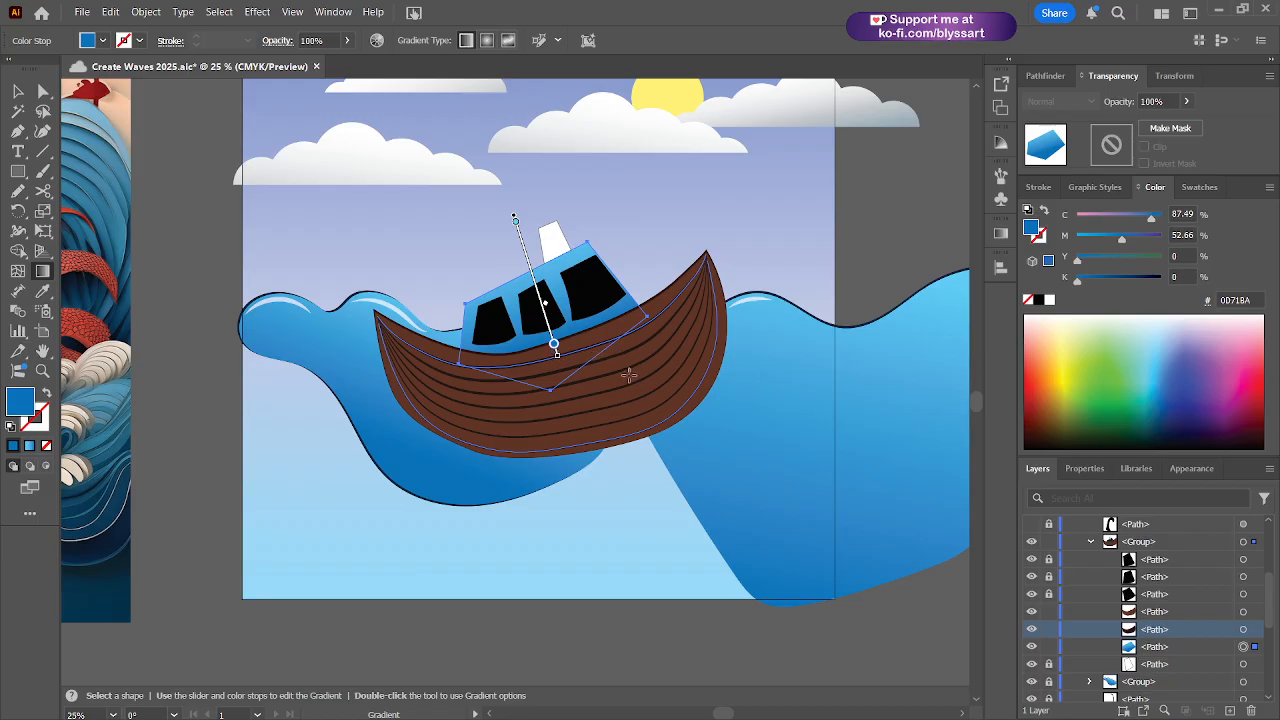
key("i")
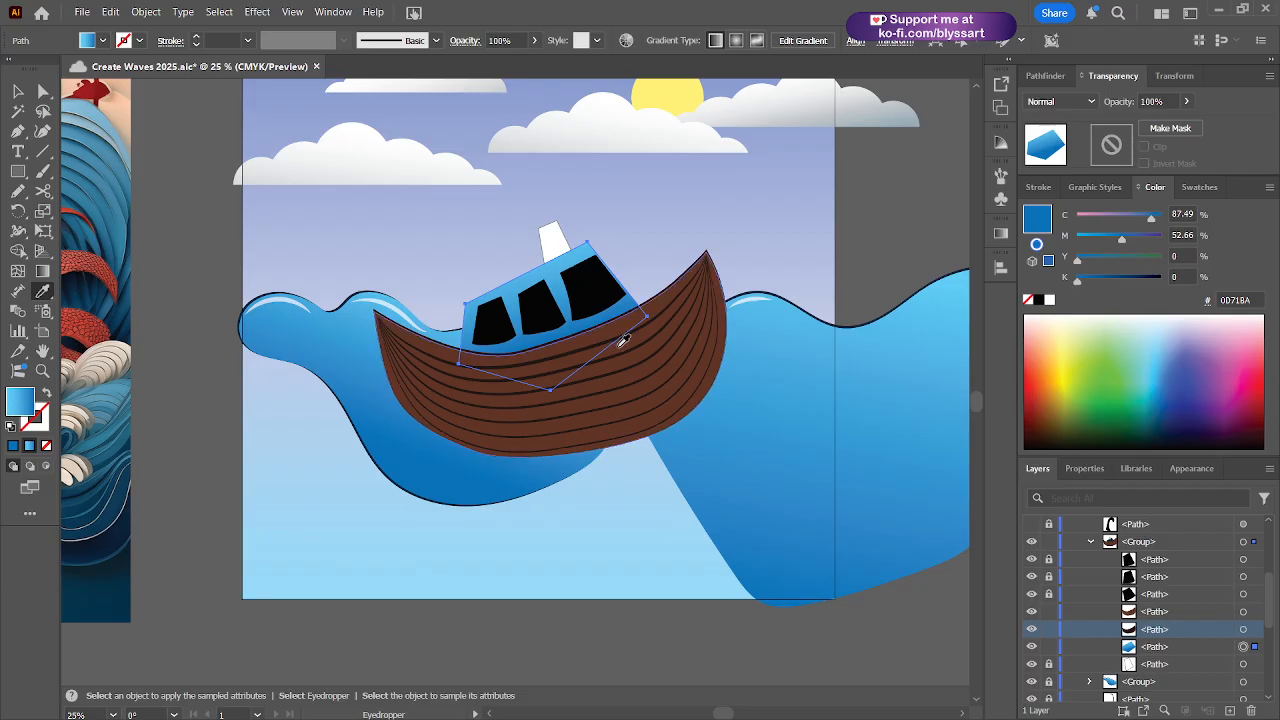
key("g")
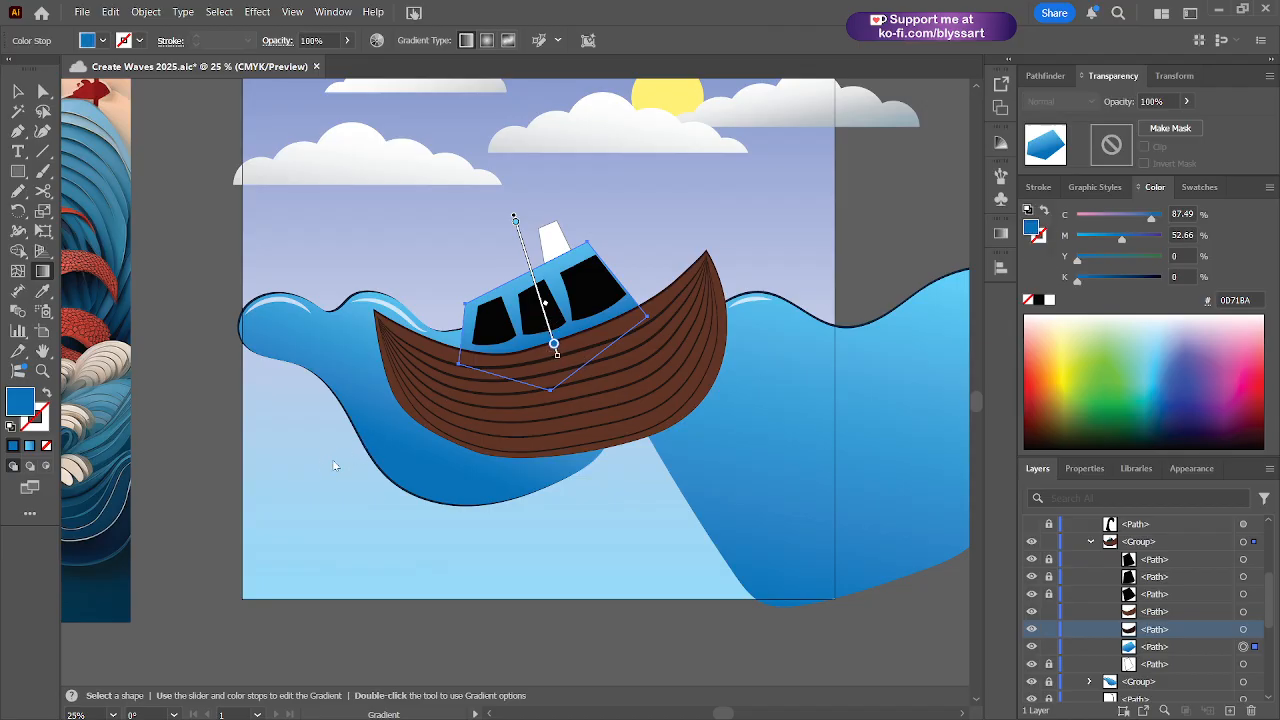
key("i")
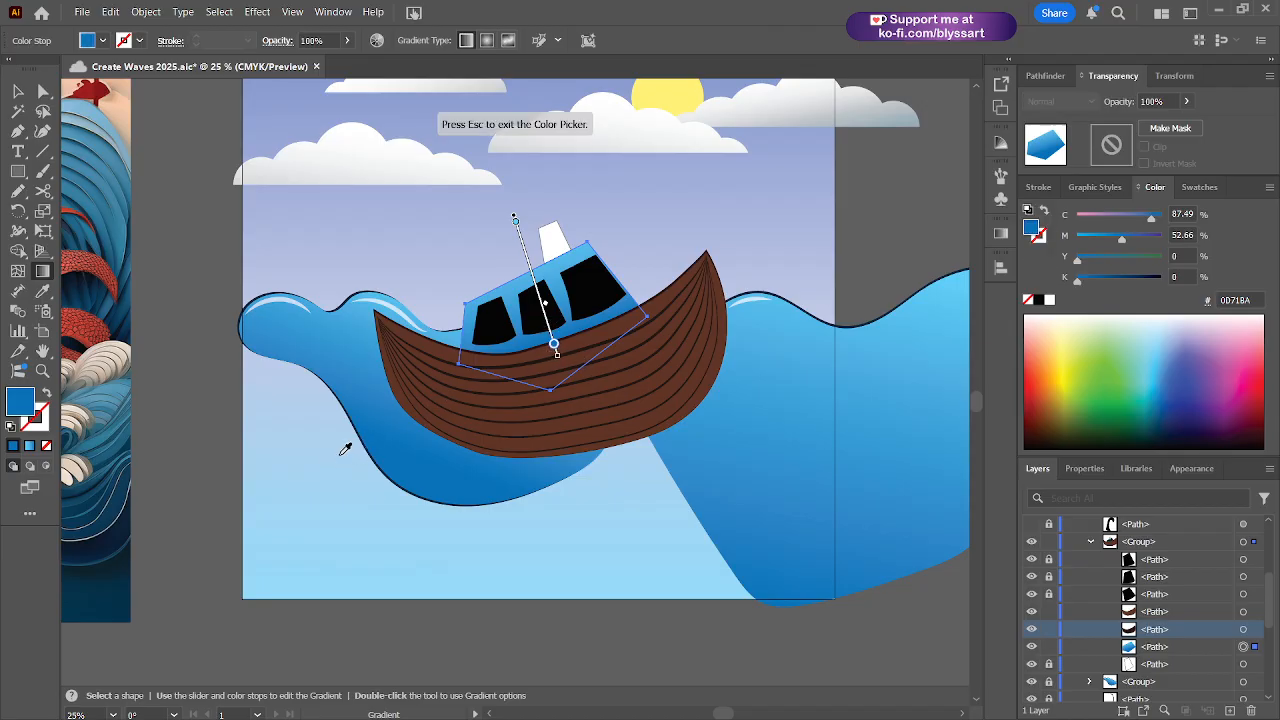
left_click(631, 318)
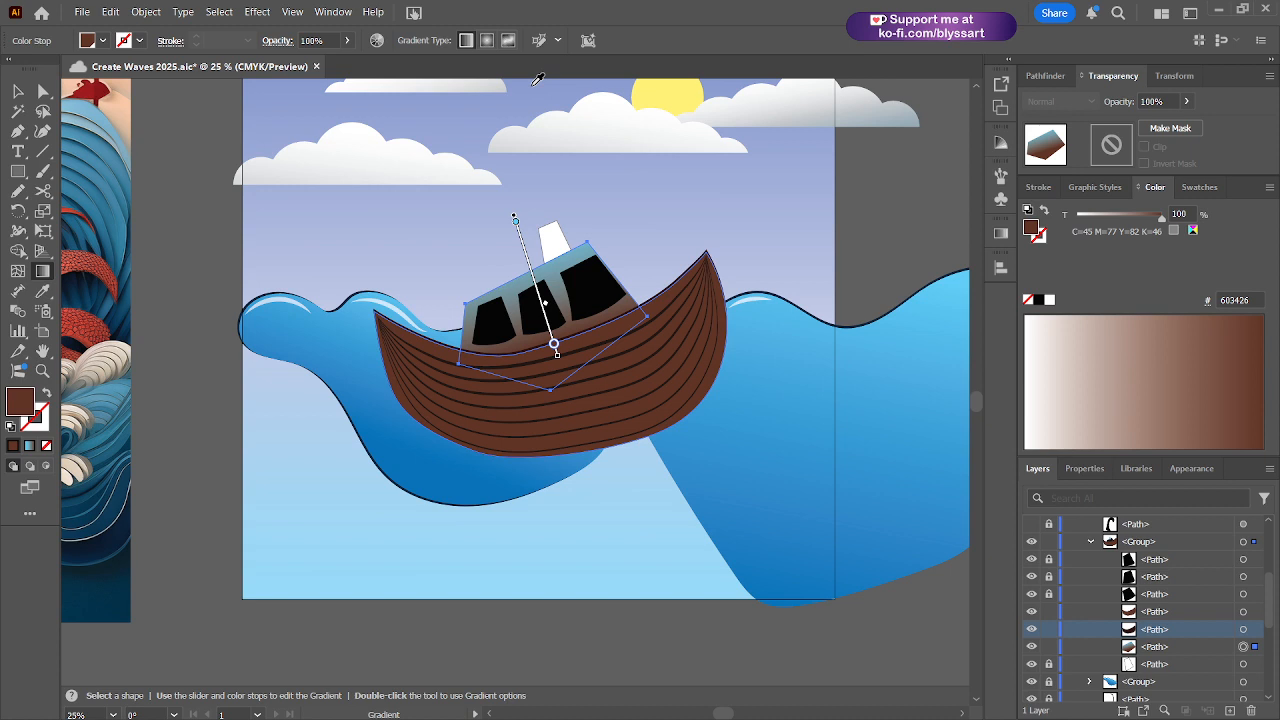
left_click(514, 222)
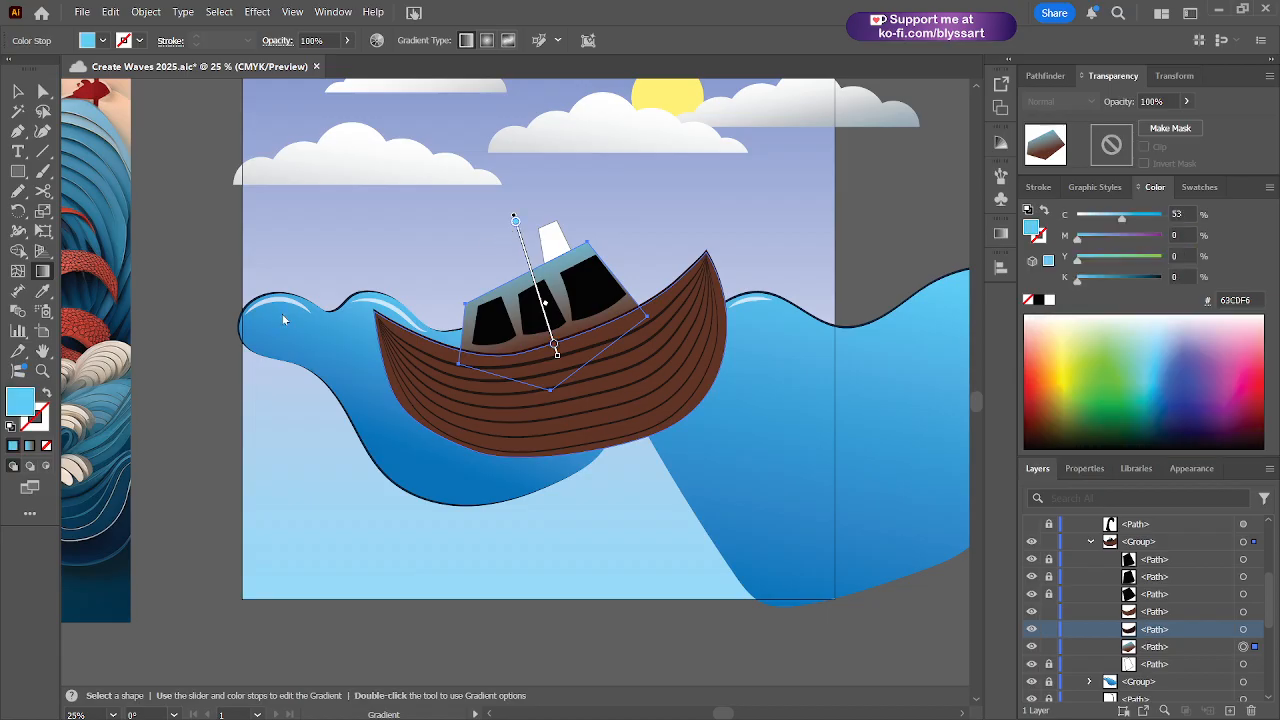
left_click(443, 328)
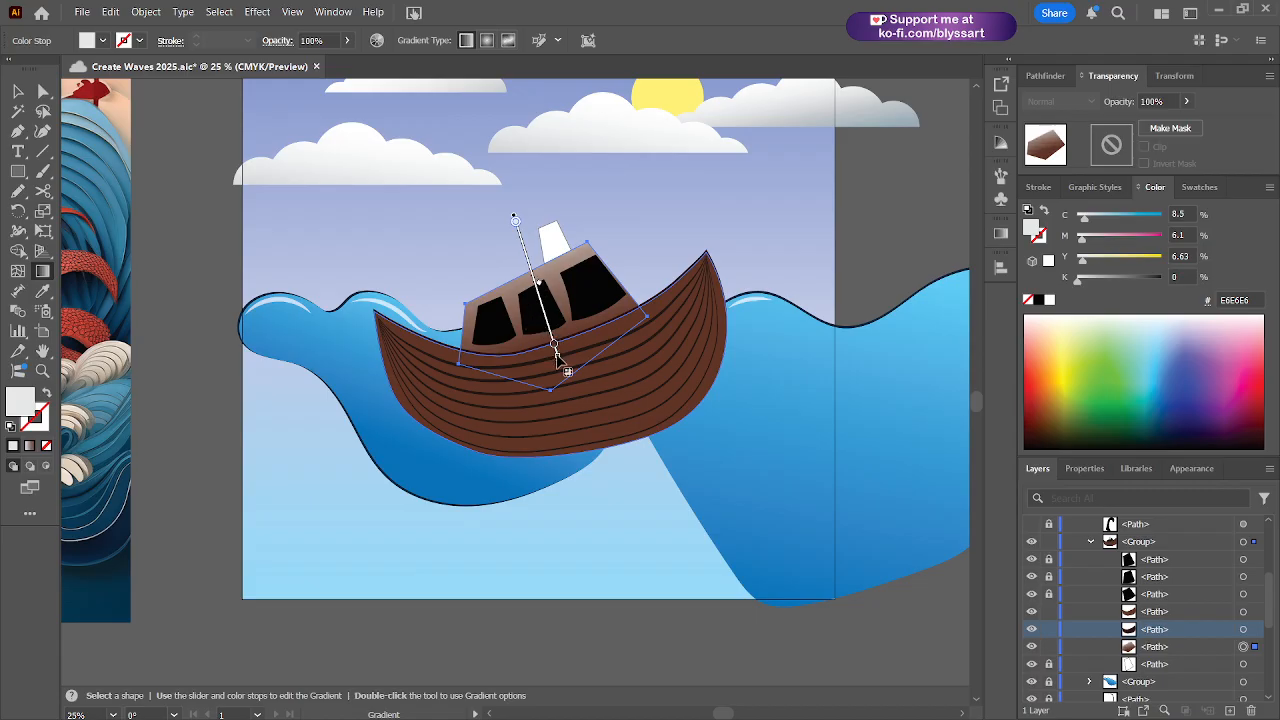
- Move the cabin gradient's brown stop up to the windows, add a dark brown stop at the lower end and lengthen the gradient slightly
left_click_drag(554, 346, 544, 313)
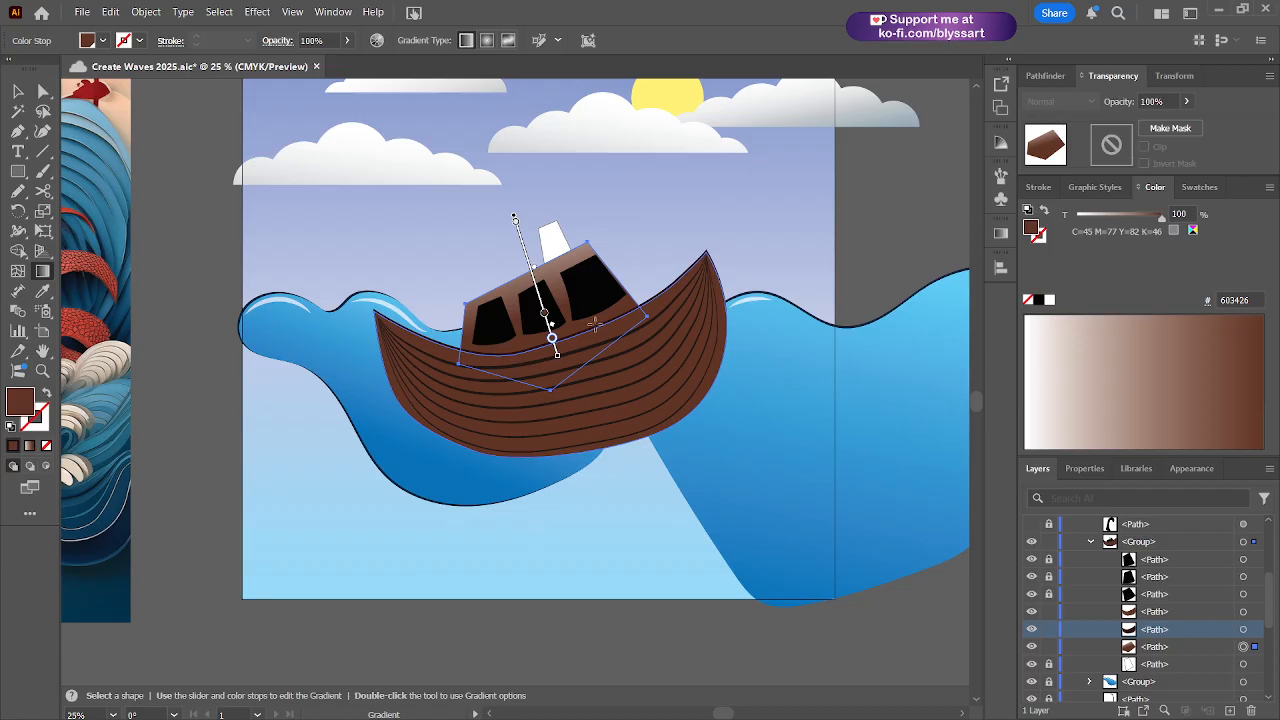
left_click_drag(560, 352, 559, 364)
left_click(1197, 188)
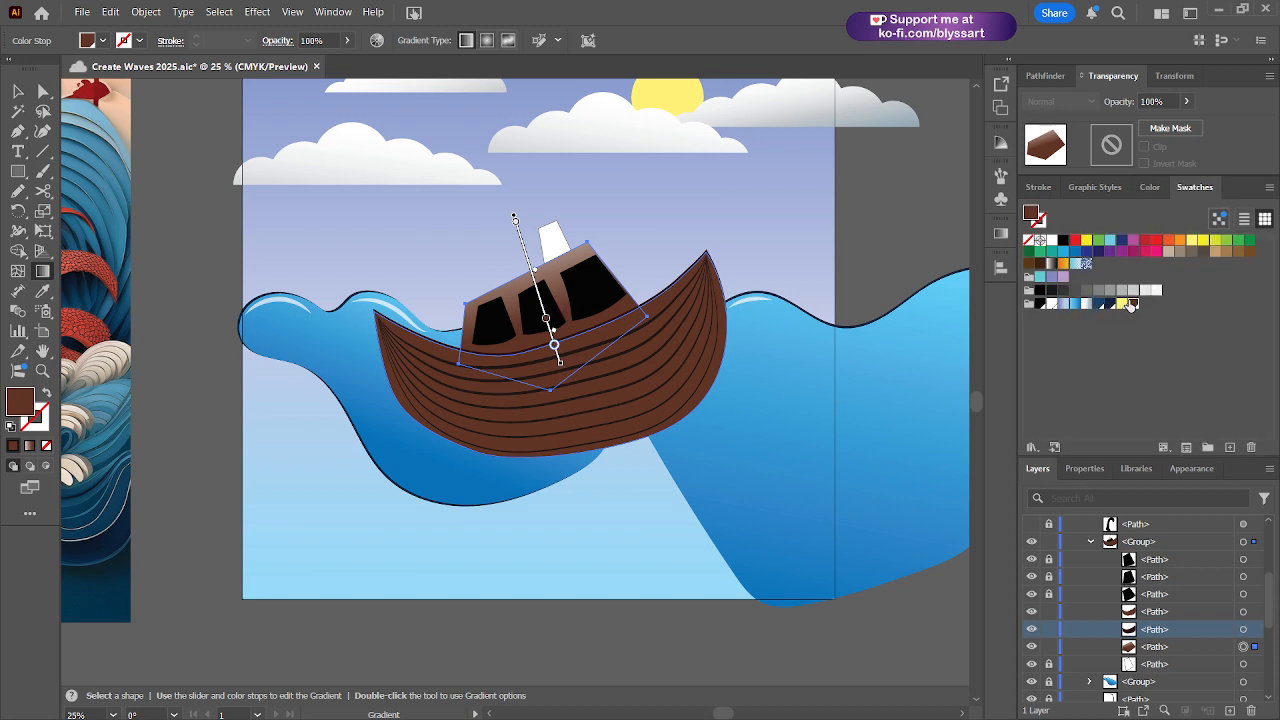
left_click(1040, 264)
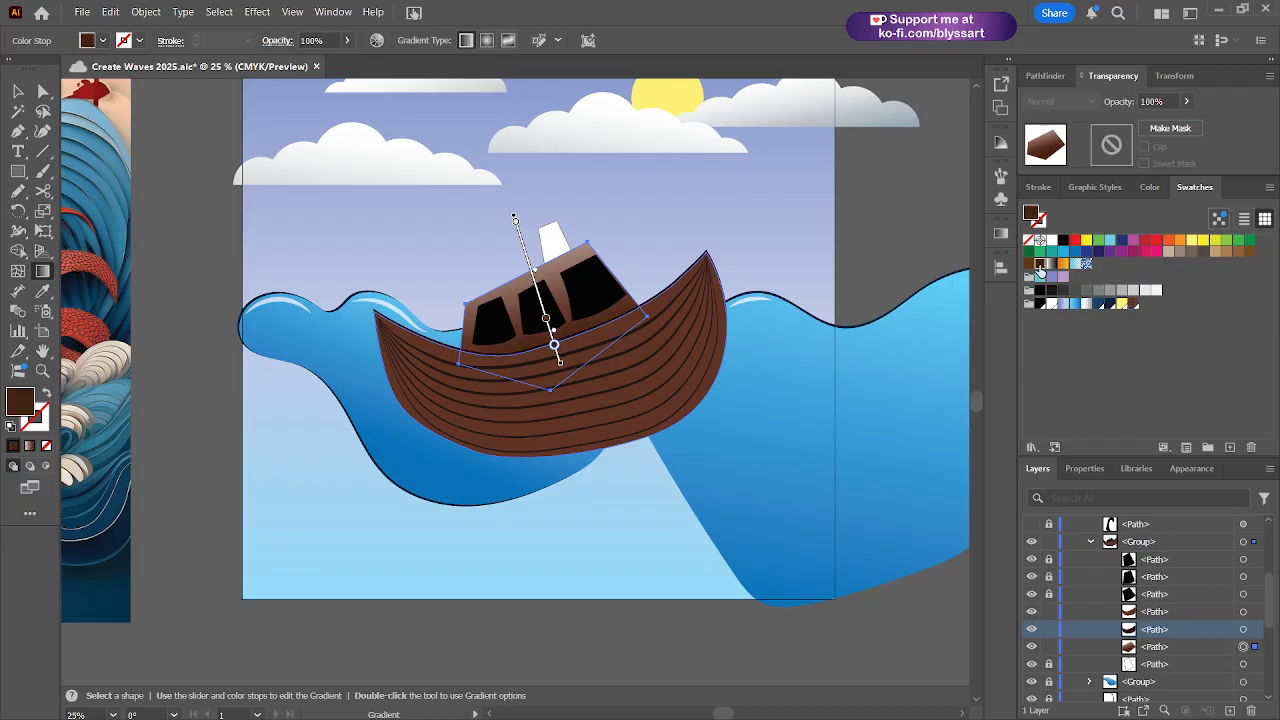
left_click(546, 319)
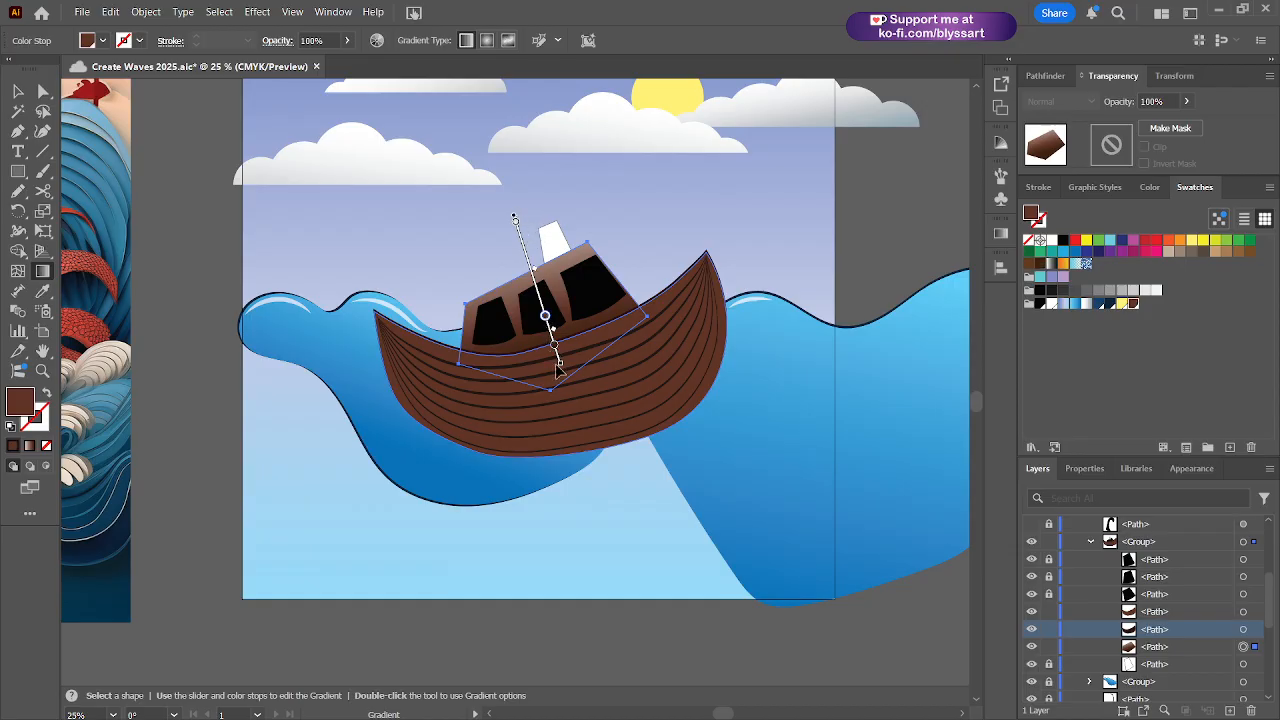
left_click_drag(563, 368, 564, 378)
- Apply the grey-to-brown gradient to the front hull path, slanting it from above the cabin to below the hull with the middle stop raised
left_click(1174, 612)
left_click(1246, 612)
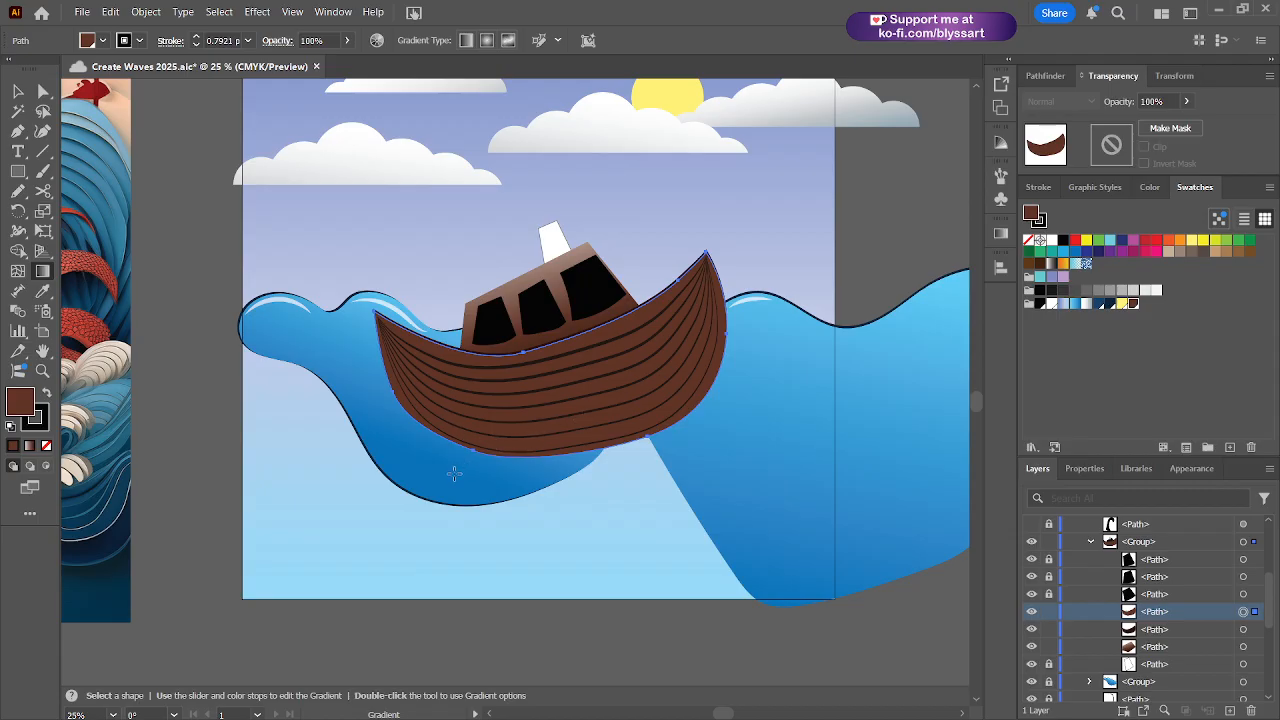
left_click(513, 429)
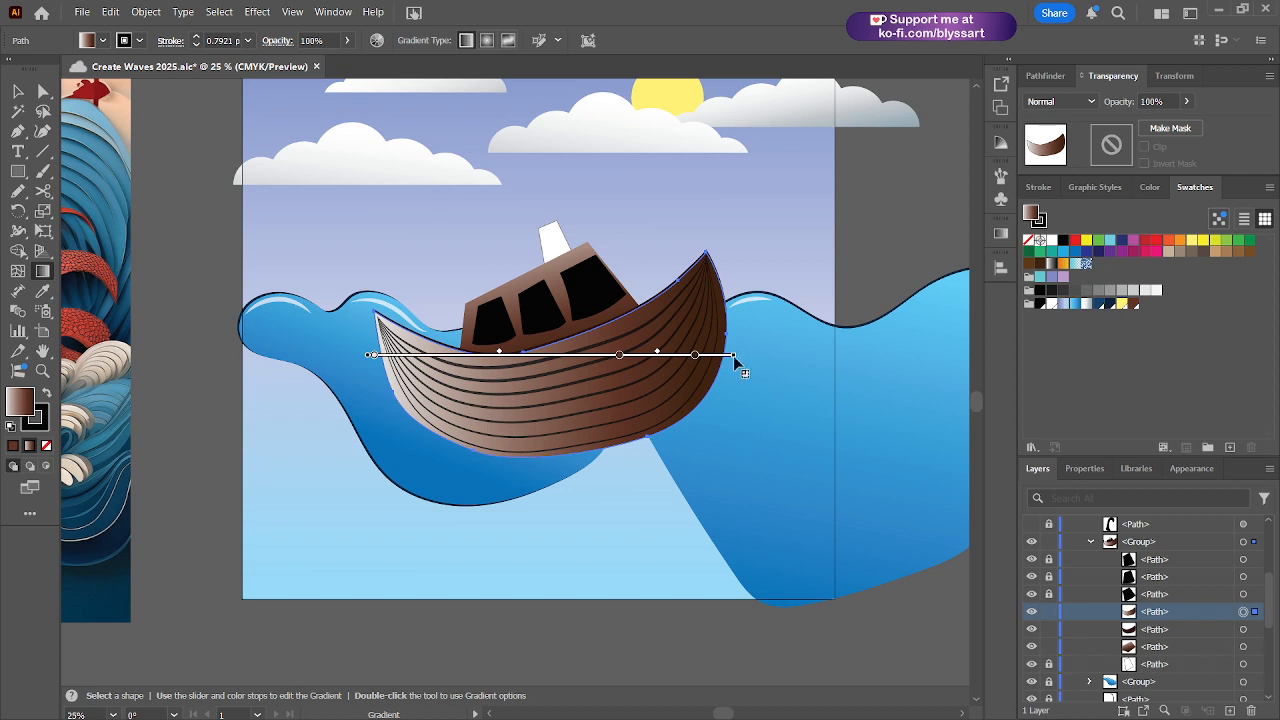
mouse_move(738, 354)
left_mouse_down()
mouse_move(715, 415)
mouse_move(668, 450)
mouse_move(600, 462)
mouse_move(590, 440)
mouse_move(640, 386)
mouse_move(591, 357)
left_mouse_up()
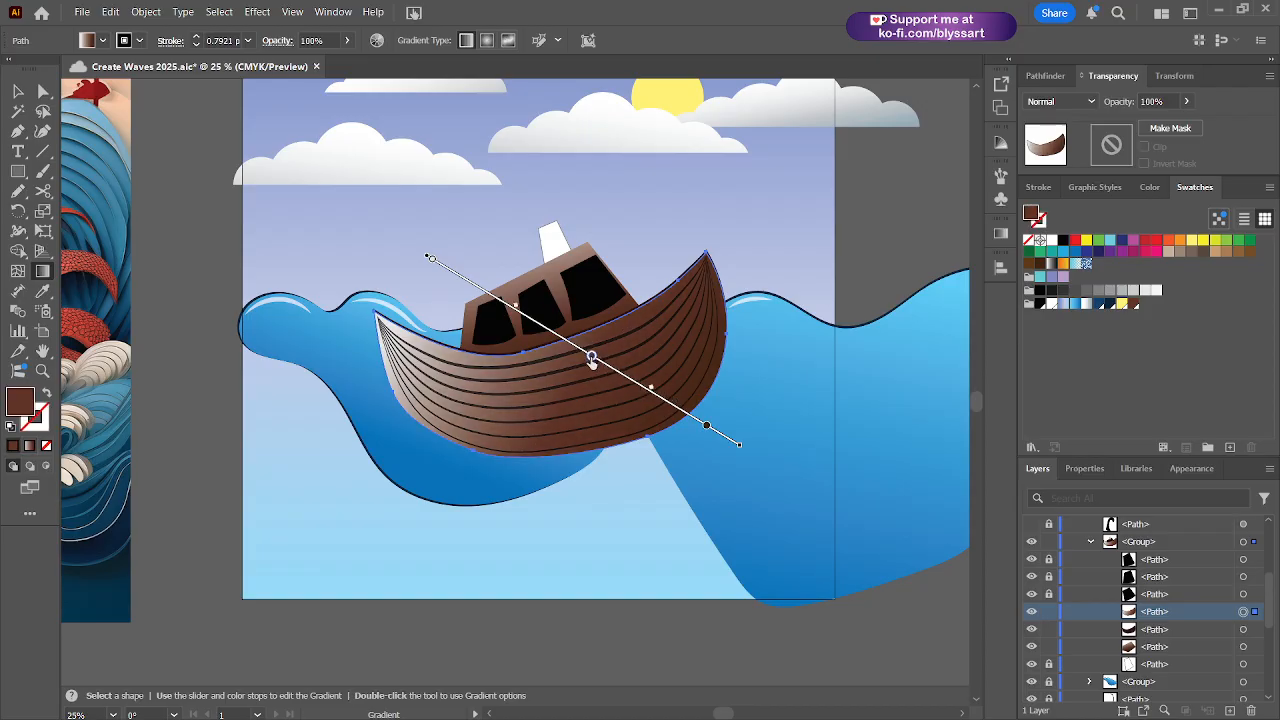
left_click(710, 428)
mouse_move(714, 432)
left_mouse_down()
mouse_move(758, 458)
mouse_move(686, 529)
mouse_move(586, 586)
mouse_move(620, 575)
left_mouse_up()
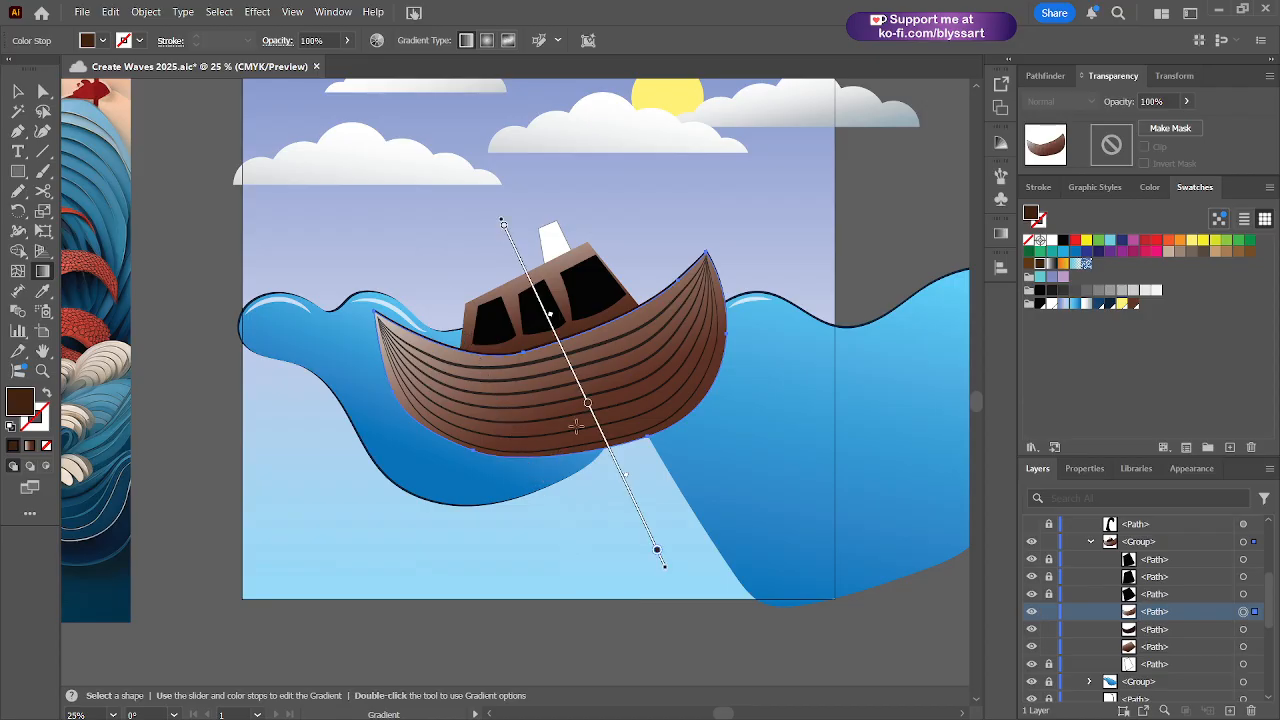
mouse_move(588, 404)
left_mouse_down()
mouse_move(573, 378)
mouse_move(583, 397)
mouse_move(580, 386)
left_mouse_up()
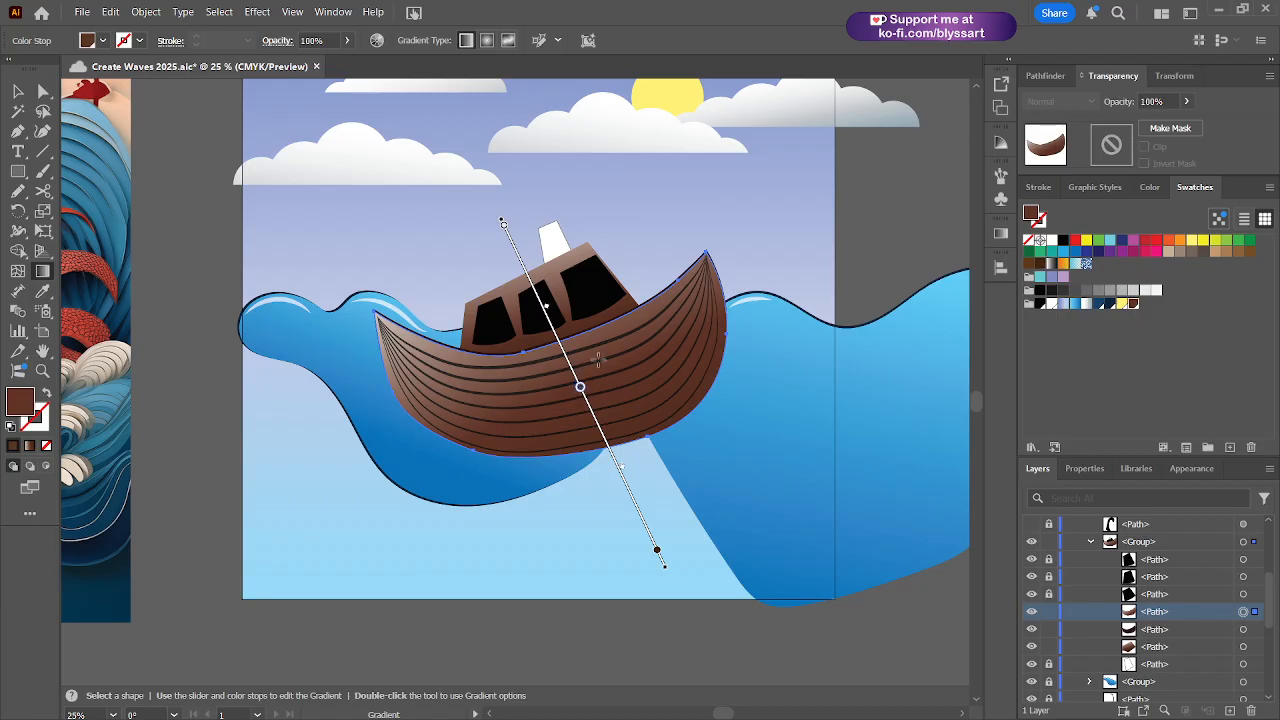
- Save the document and swing the hull gradient to run almost vertically, from the chimney's upper edge to below the hull
key("v")
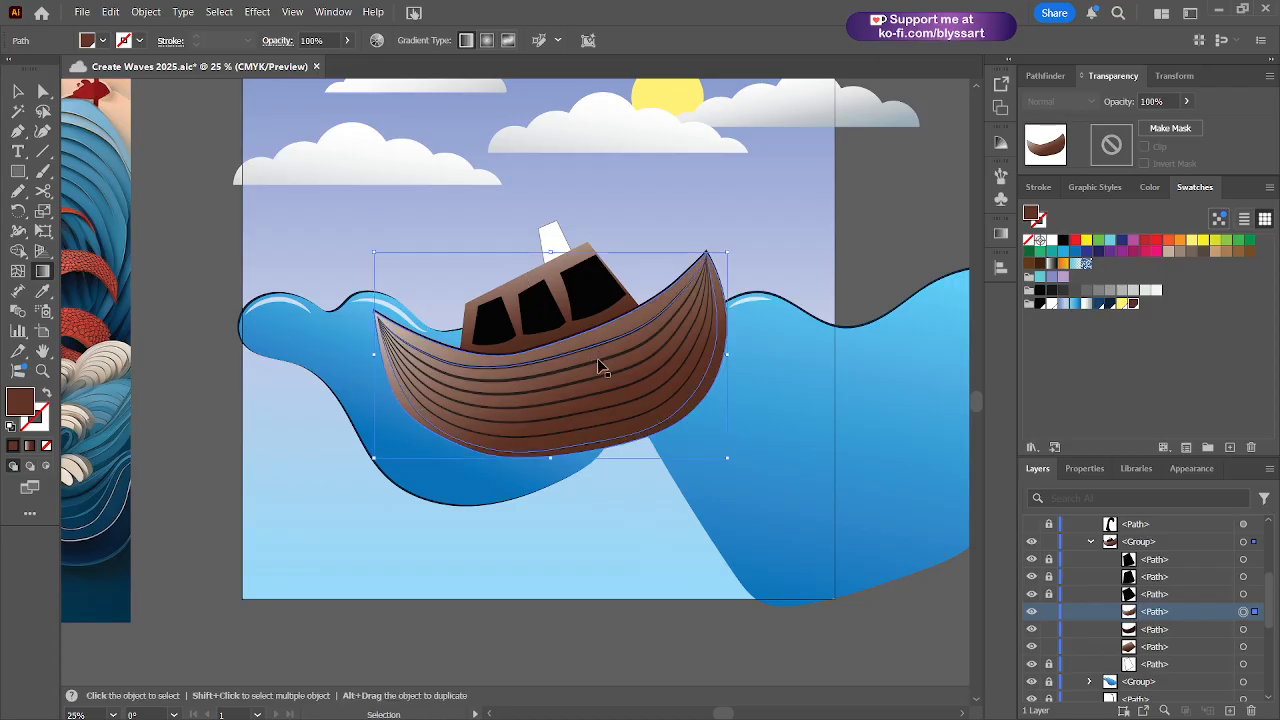
key("g")
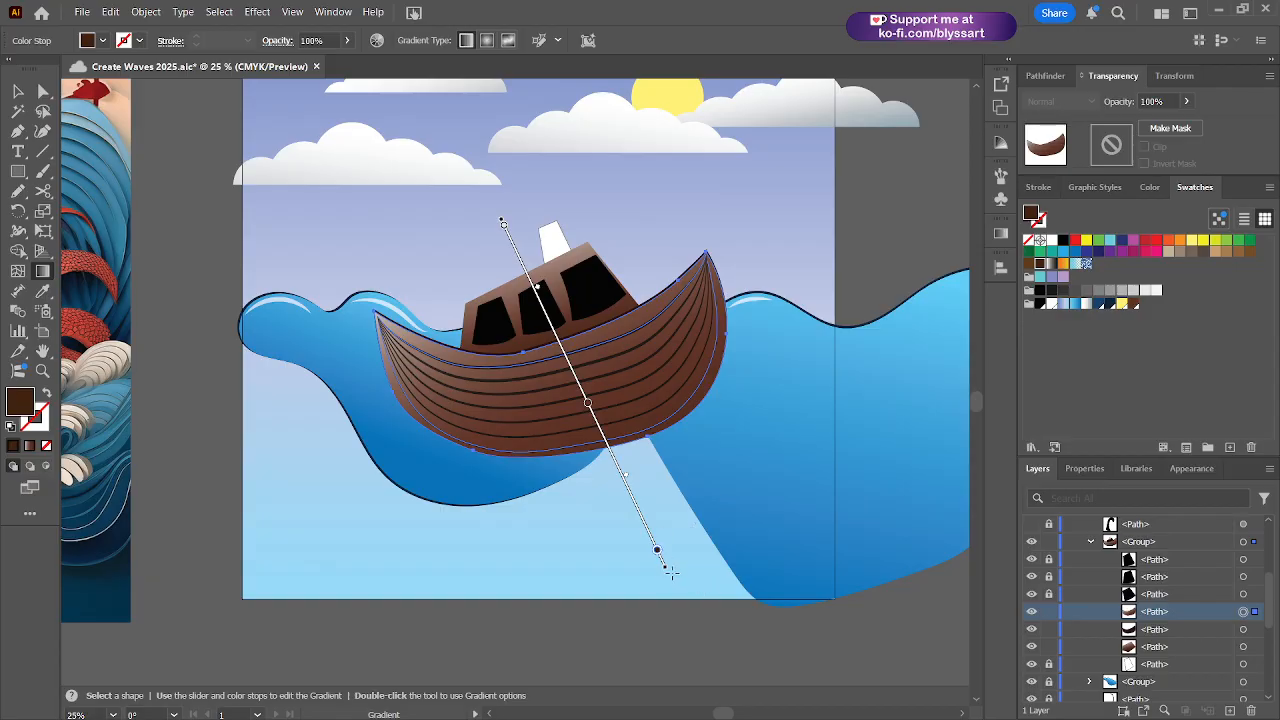
key("ctrl+s")
left_click_drag(670, 568, 450, 580)
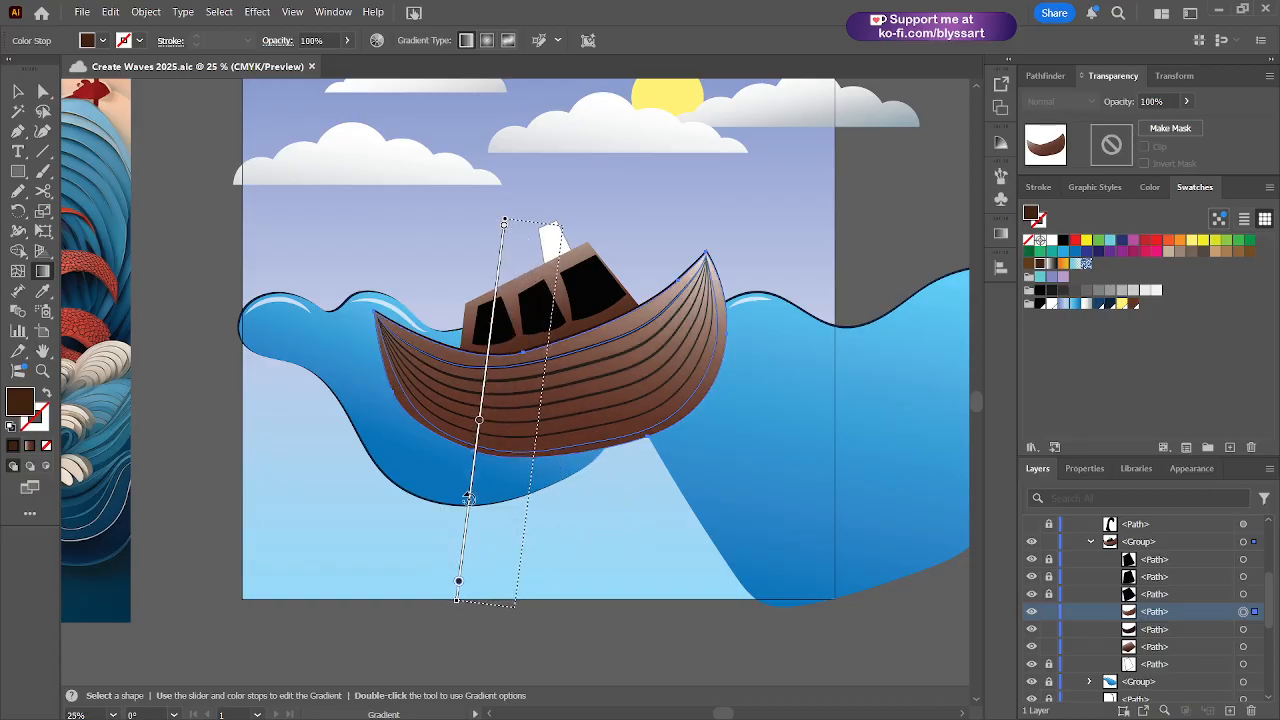
left_click_drag(462, 497, 526, 504)
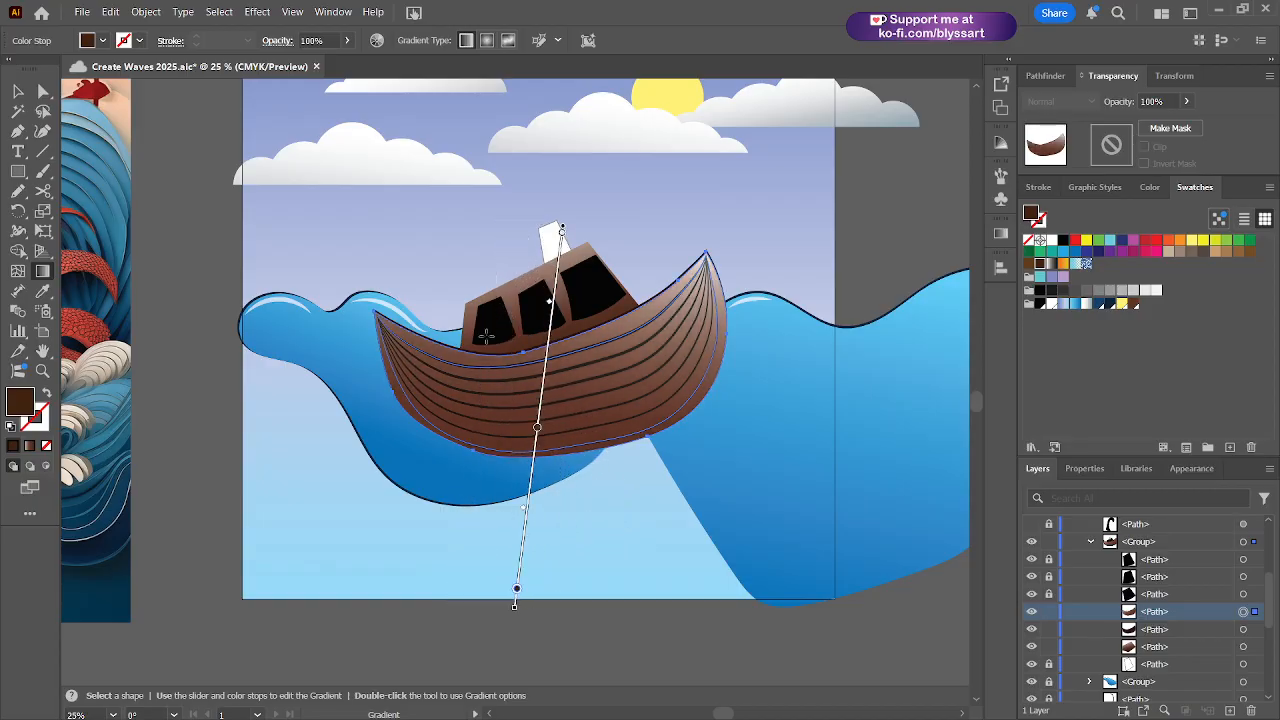
- Move the hull gradient's dark brown stop to just below the hull and its middle brown stop upward, and deselect everything
left_click(537, 428)
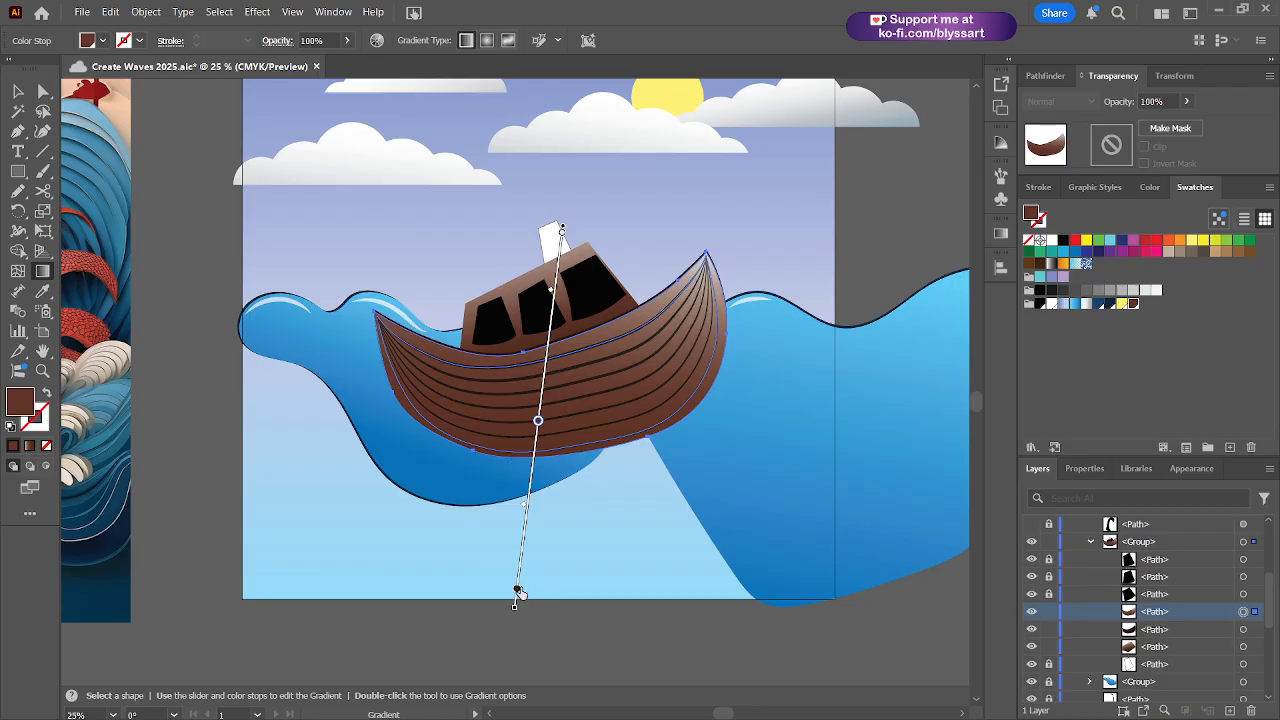
left_click_drag(518, 592, 526, 516)
left_click_drag(539, 424, 540, 400)
left_click(20, 93)
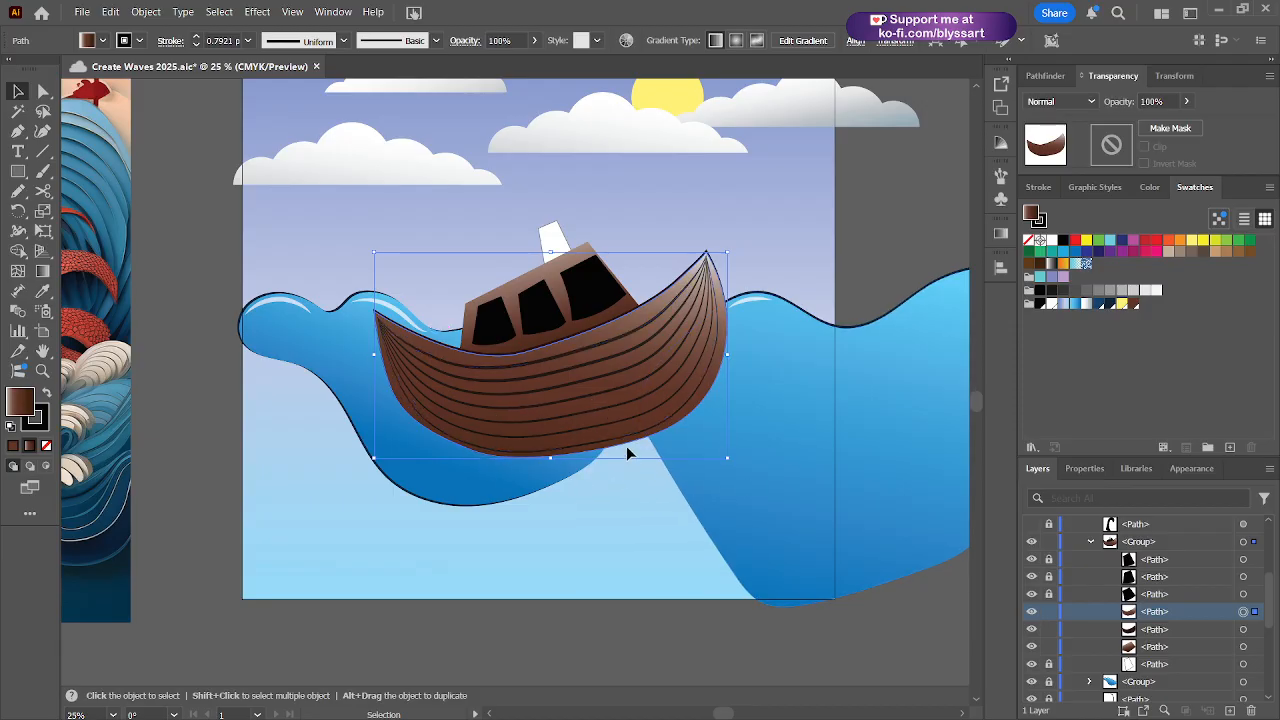
key("ctrl+shift+a")
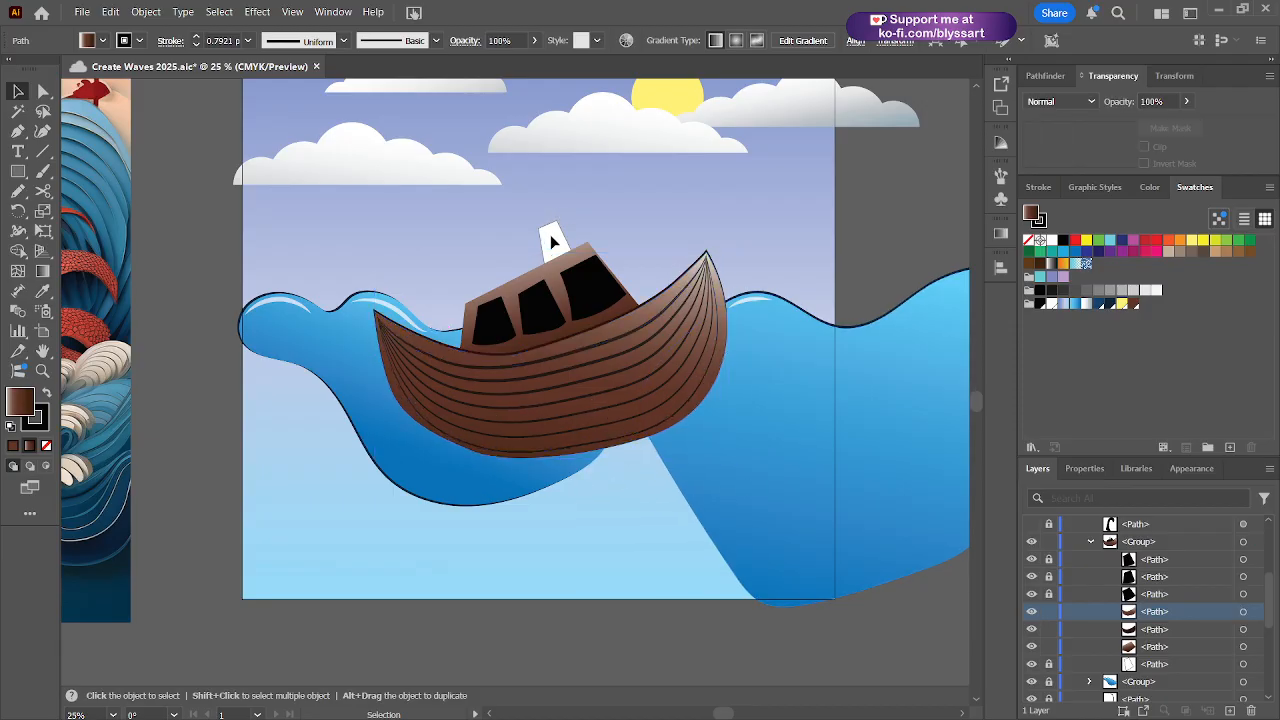
- Fill the chimney with the magenta swatch, recolour it to reddish brown and add that colour to the last swatch colour group
scroll(1148, 645, "down", 1)
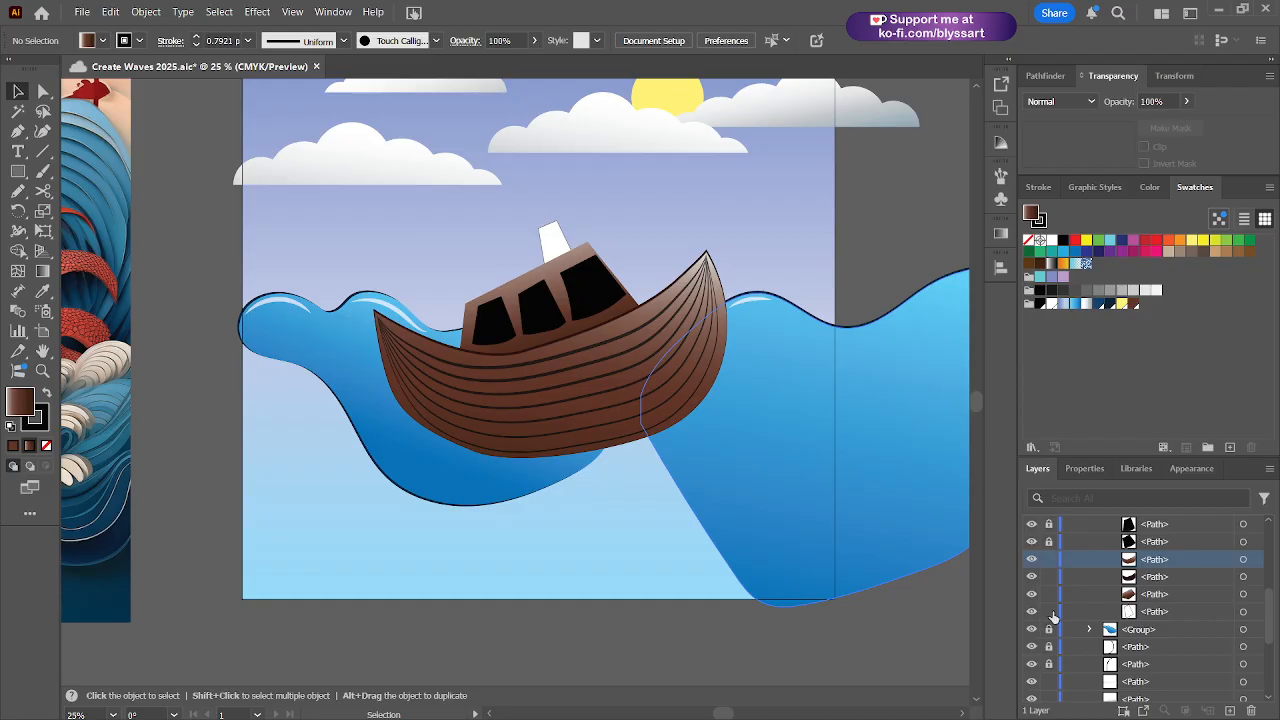
left_click(1243, 611)
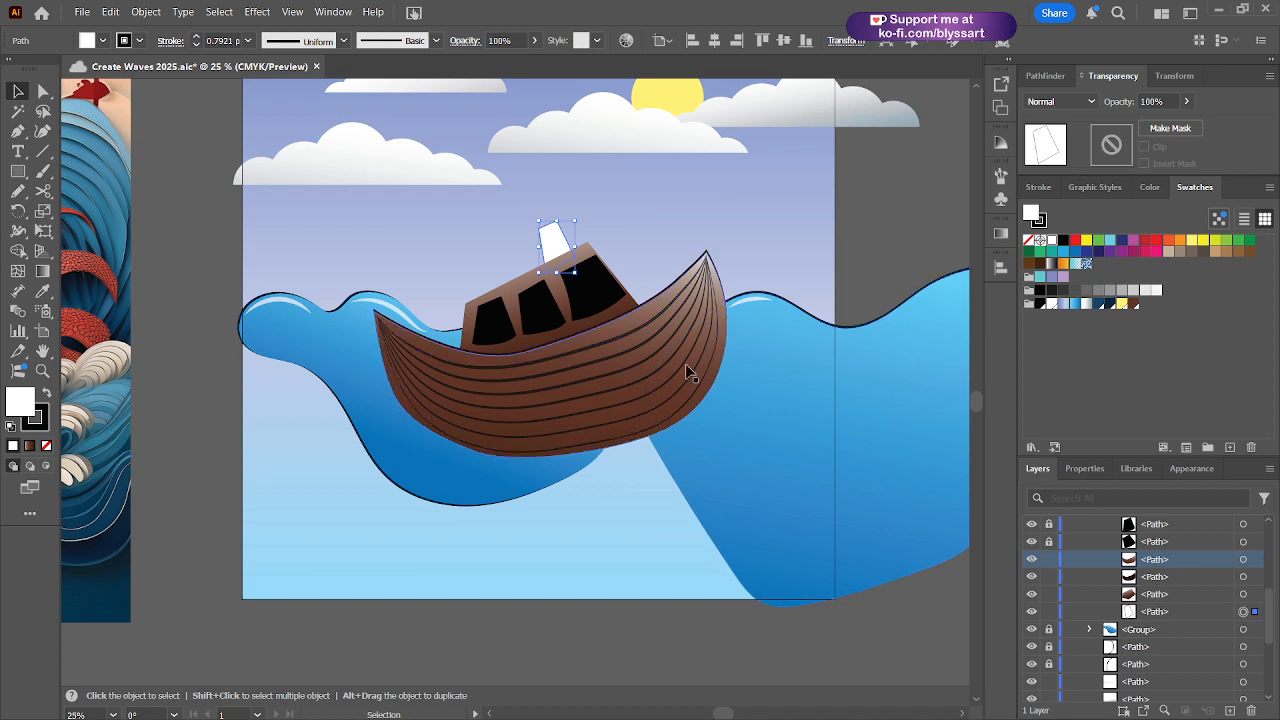
left_click(1132, 251)
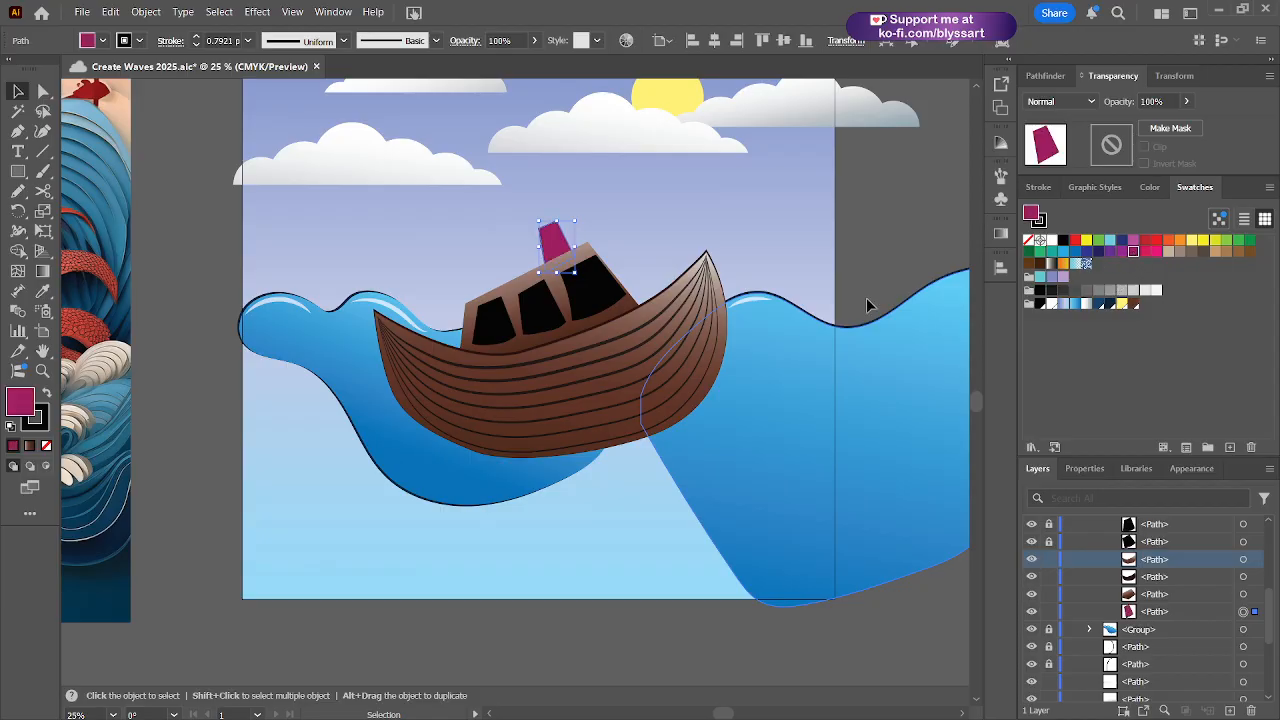
key("ctrl+shift+a")
left_click_drag(299, 207, 294, 388)
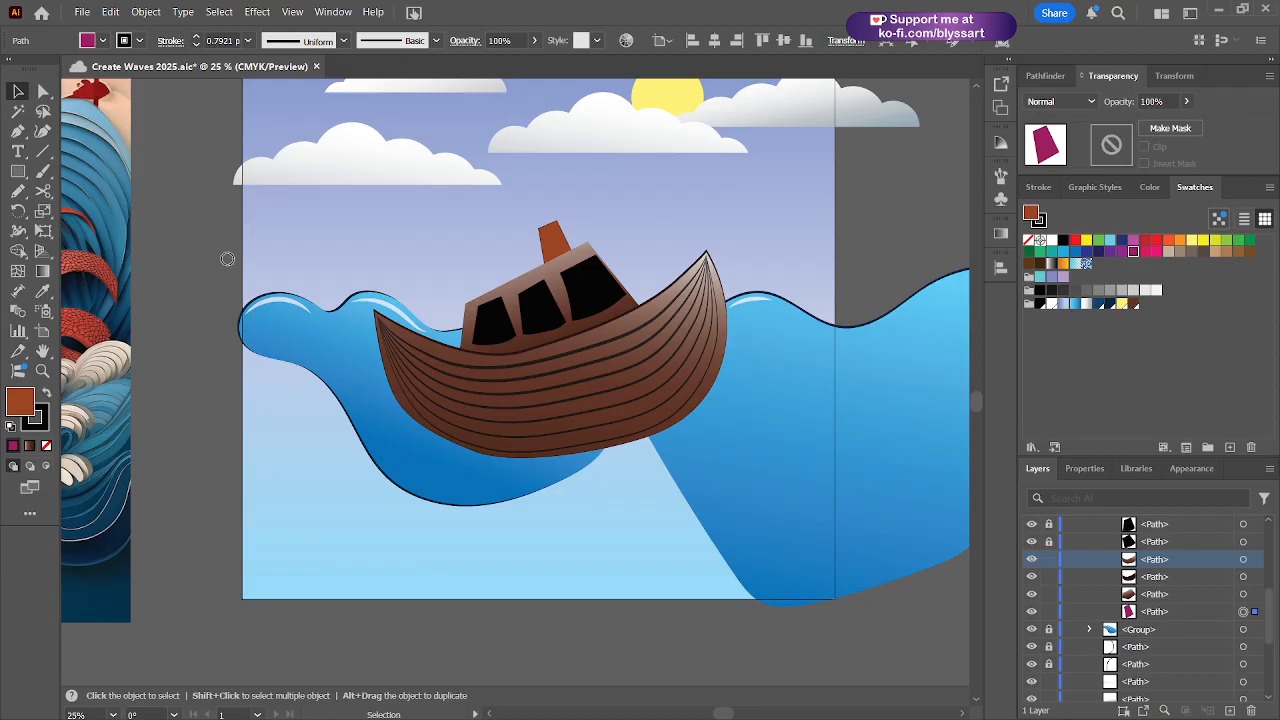
left_click(227, 295)
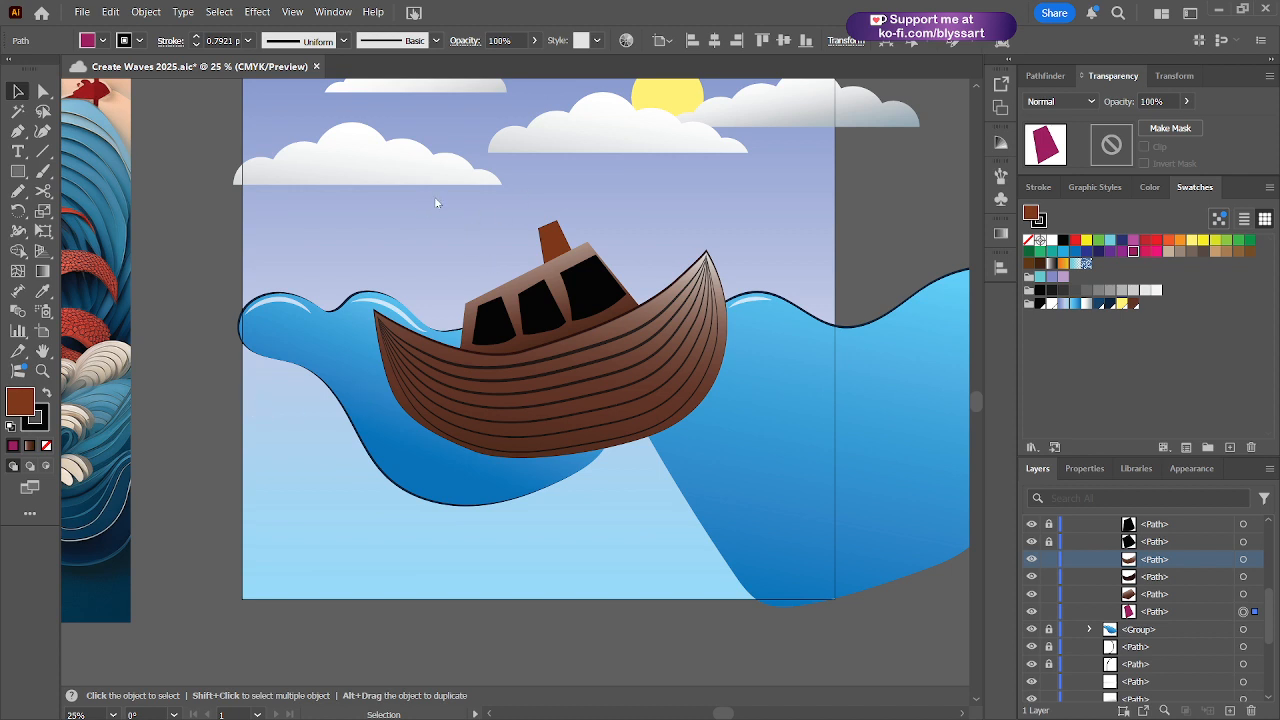
left_click(553, 240)
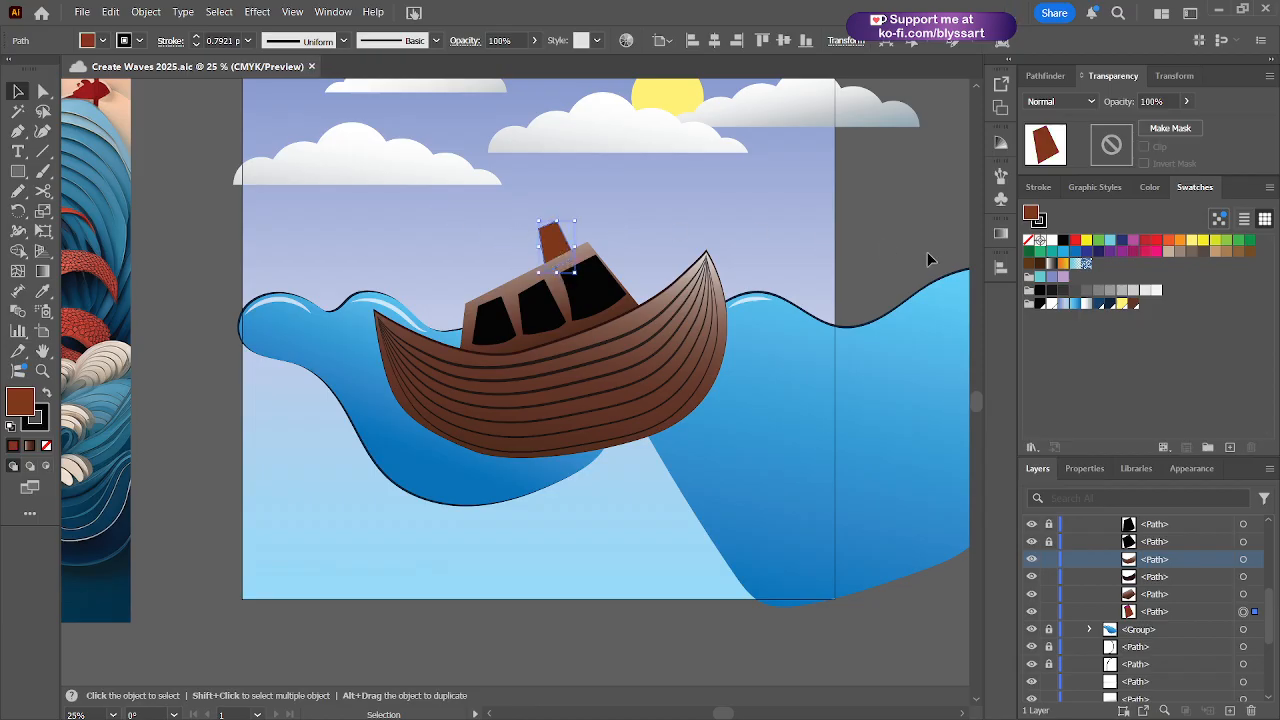
left_click_drag(1120, 277, 1144, 301)
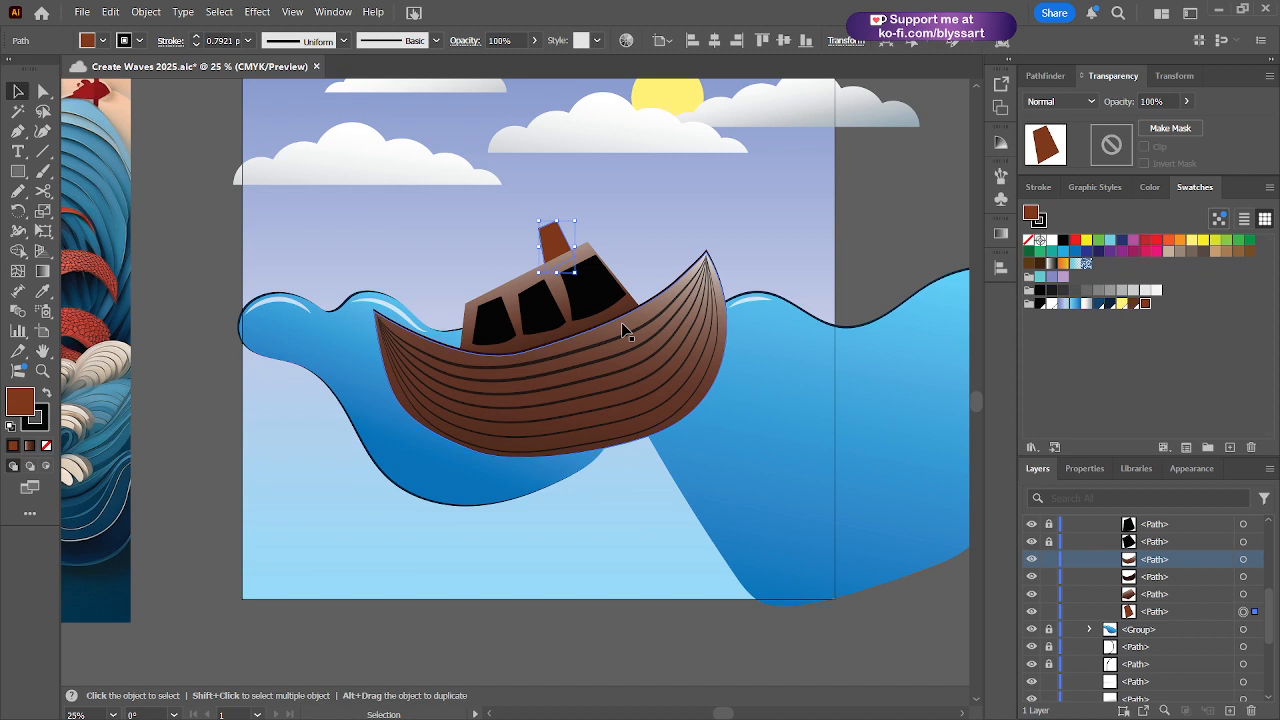
- Duplicate the cabin path directly below the original in the layer stack
left_click(1243, 594)
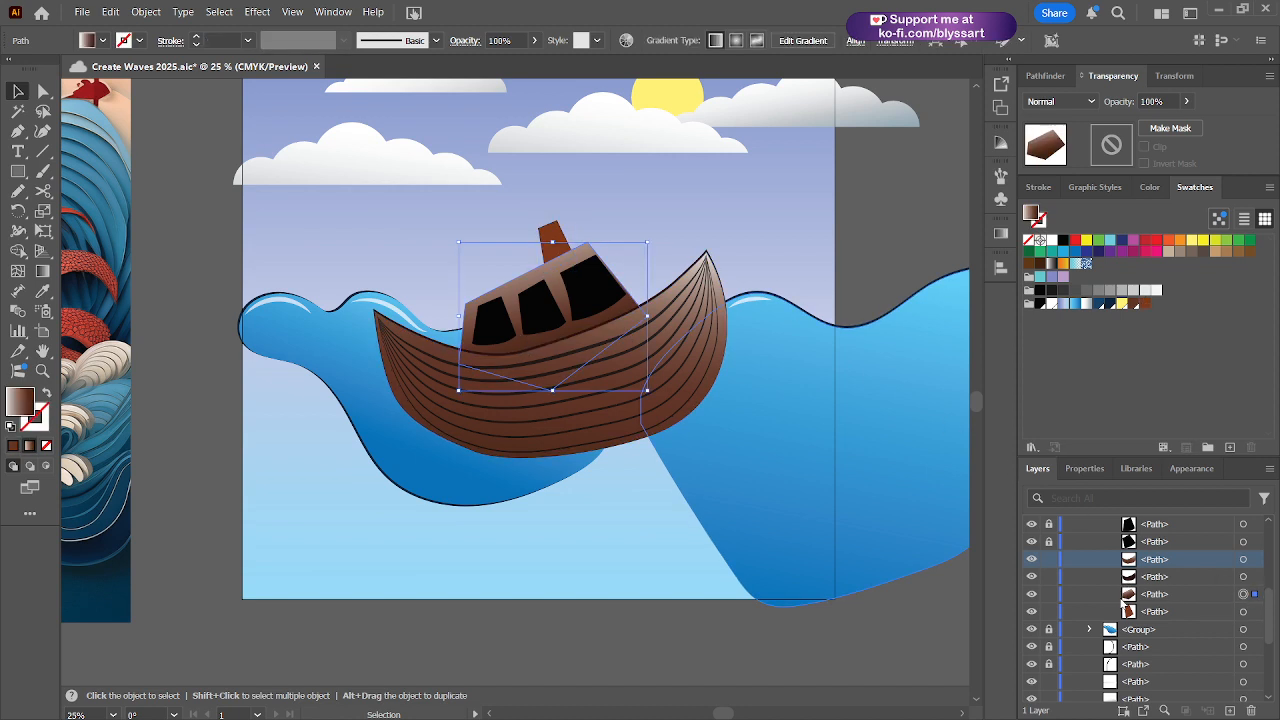
left_click(1147, 596)
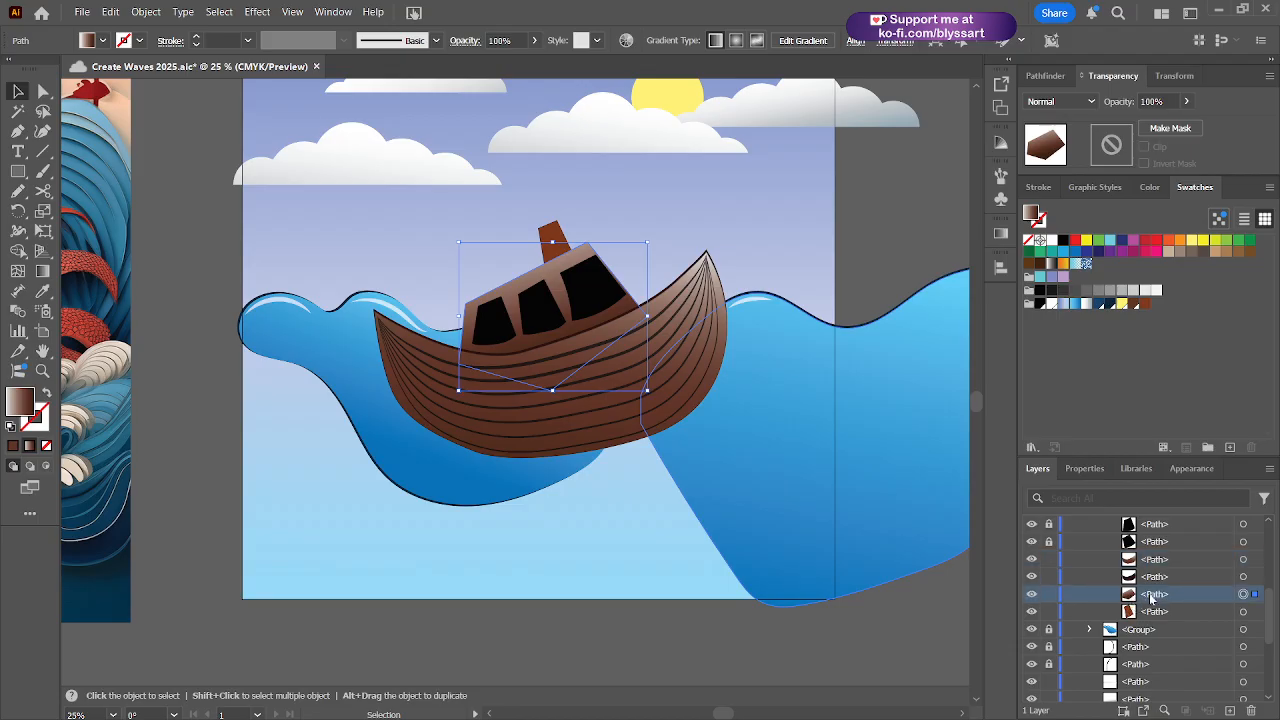
left_click_drag(1152, 598, 1152, 611)
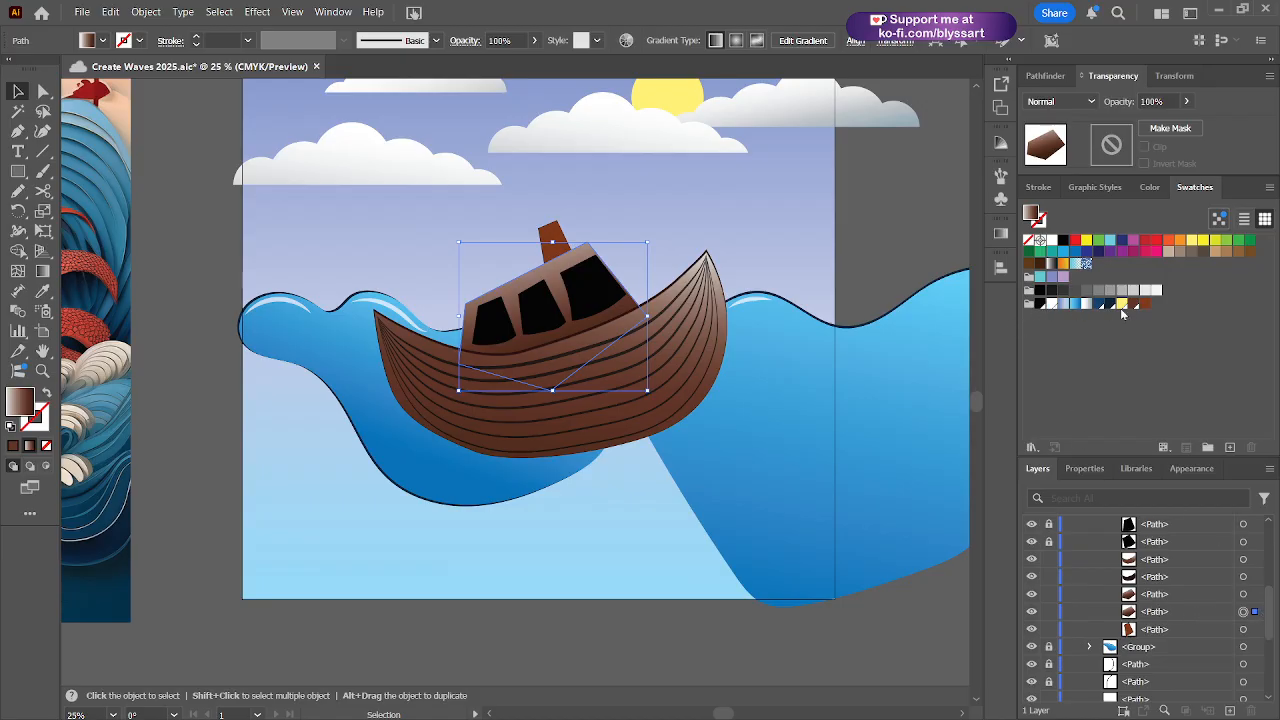
- Fill the lower cabin duplicate with solid dark brown and move that swatch into the last colour group
left_click(1040, 264)
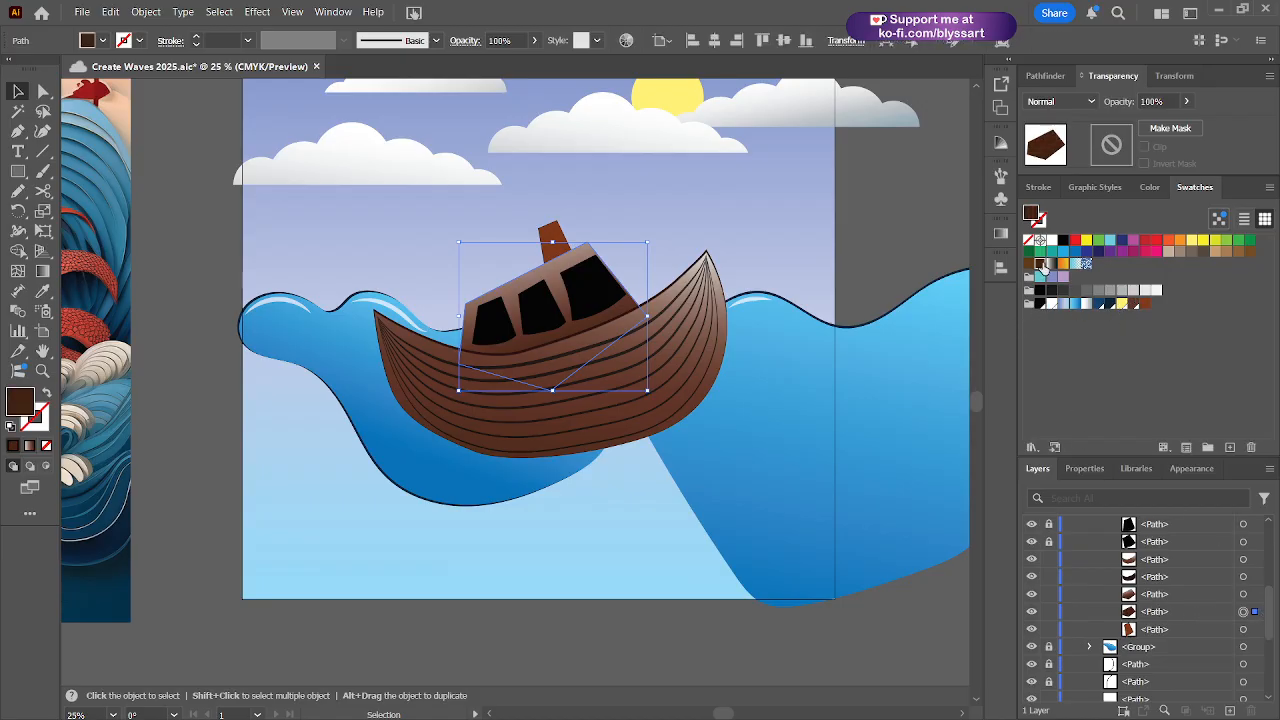
left_click_drag(1040, 266, 1156, 308)
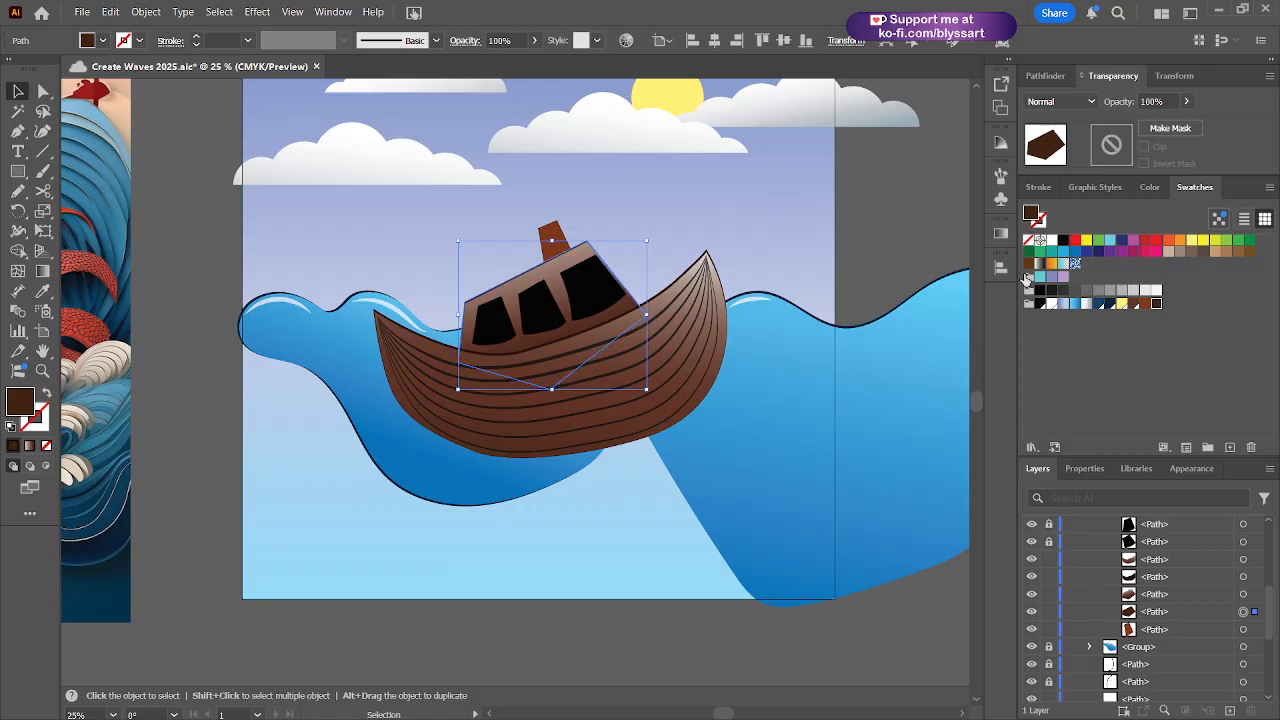
- Darken the lower cabin duplicate's fill to a deeper brown, checking it with the selection edges hidden, and deselect it
left_click(855, 233)
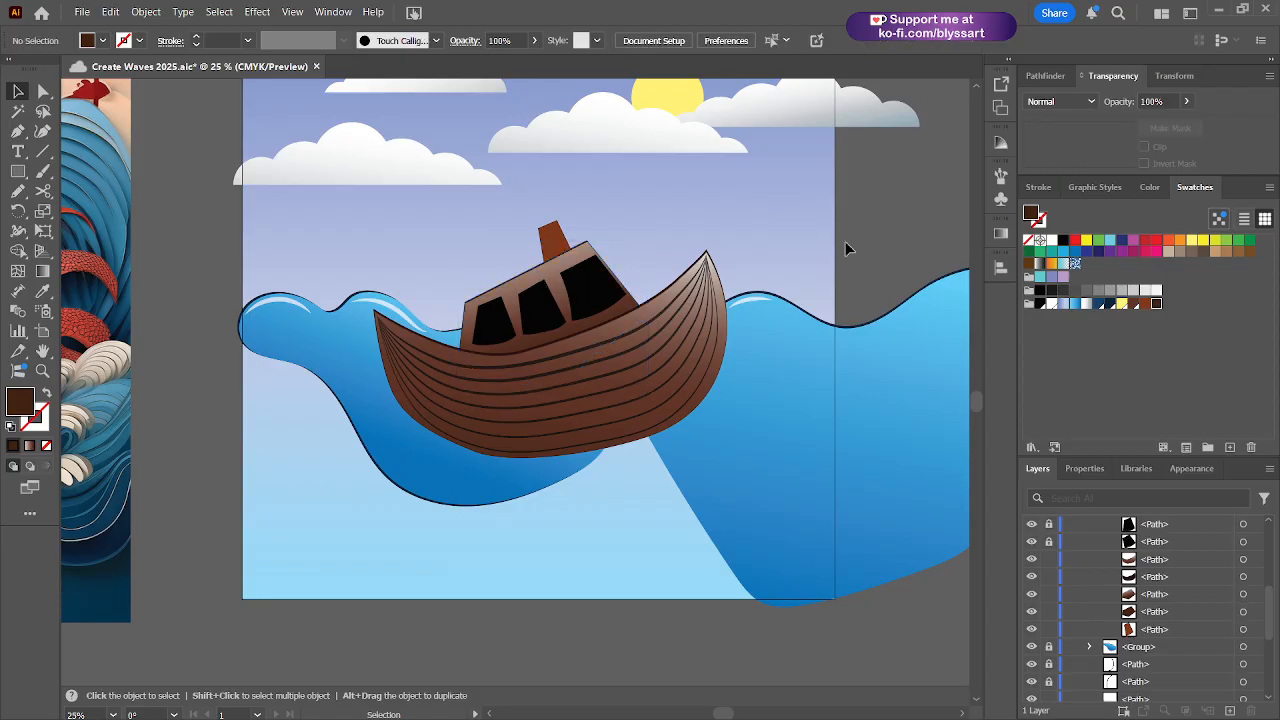
left_click(1253, 611)
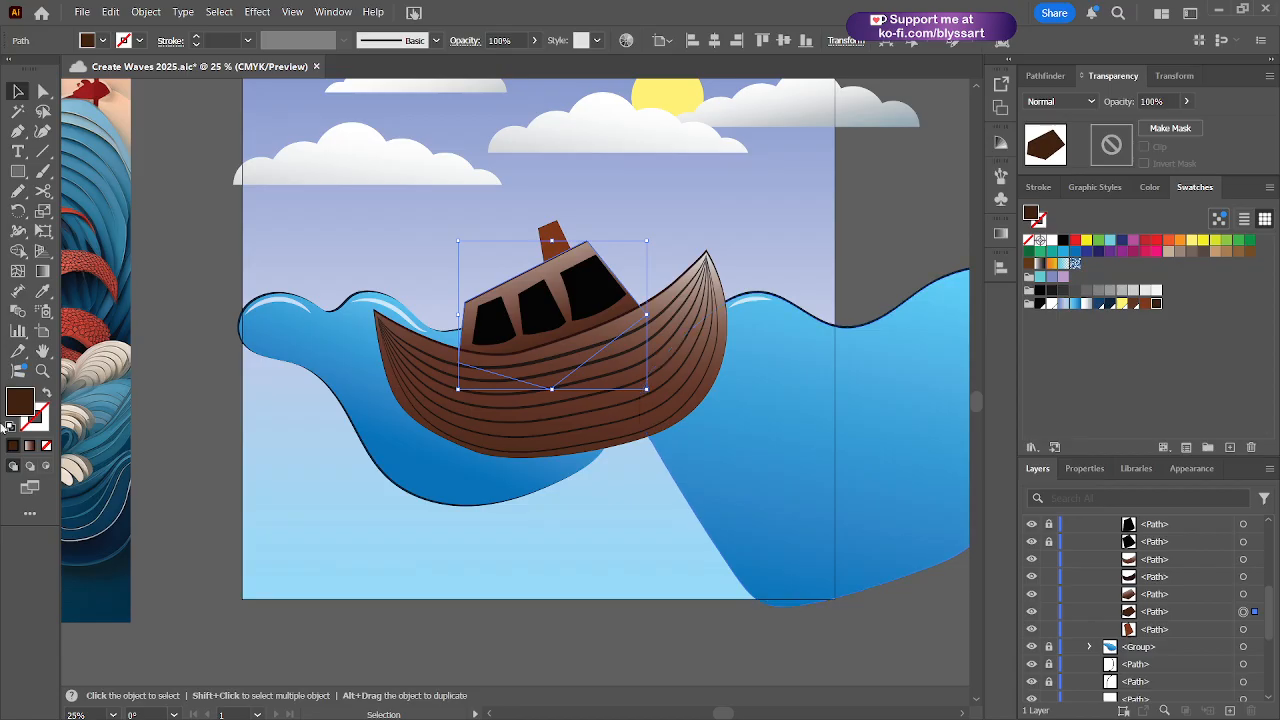
key("ctrl+h")
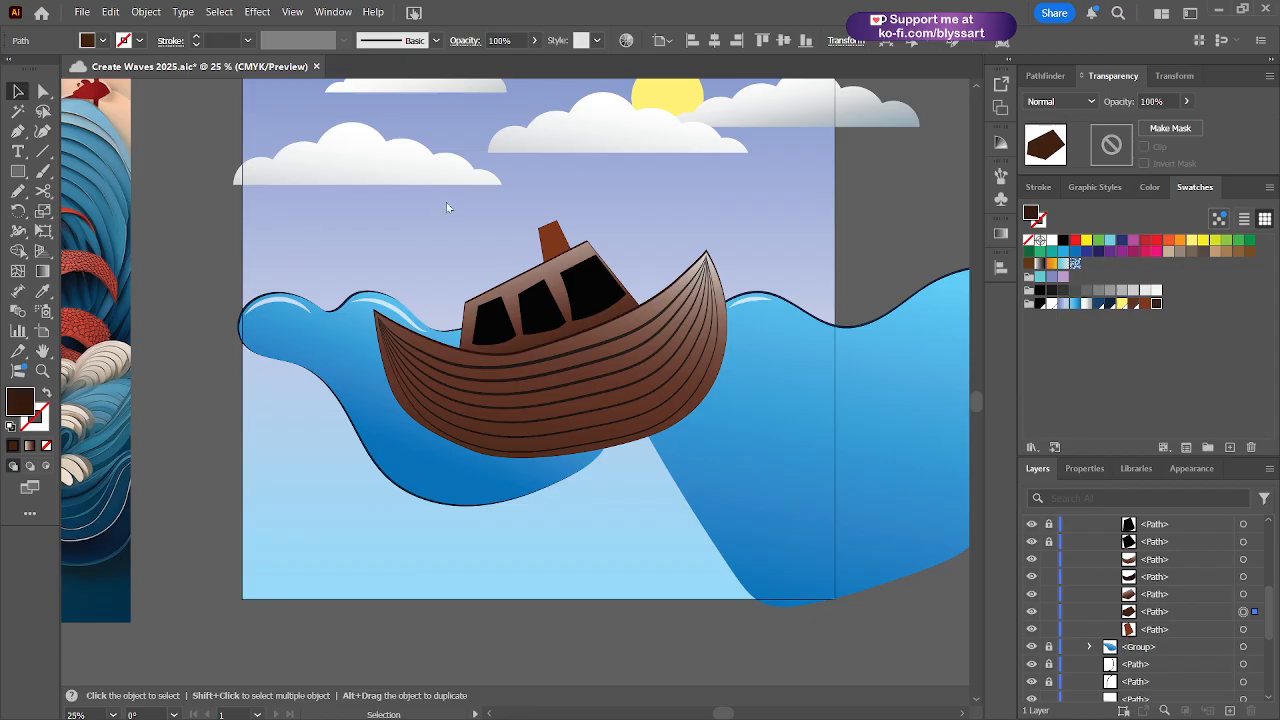
key("ctrl+h")
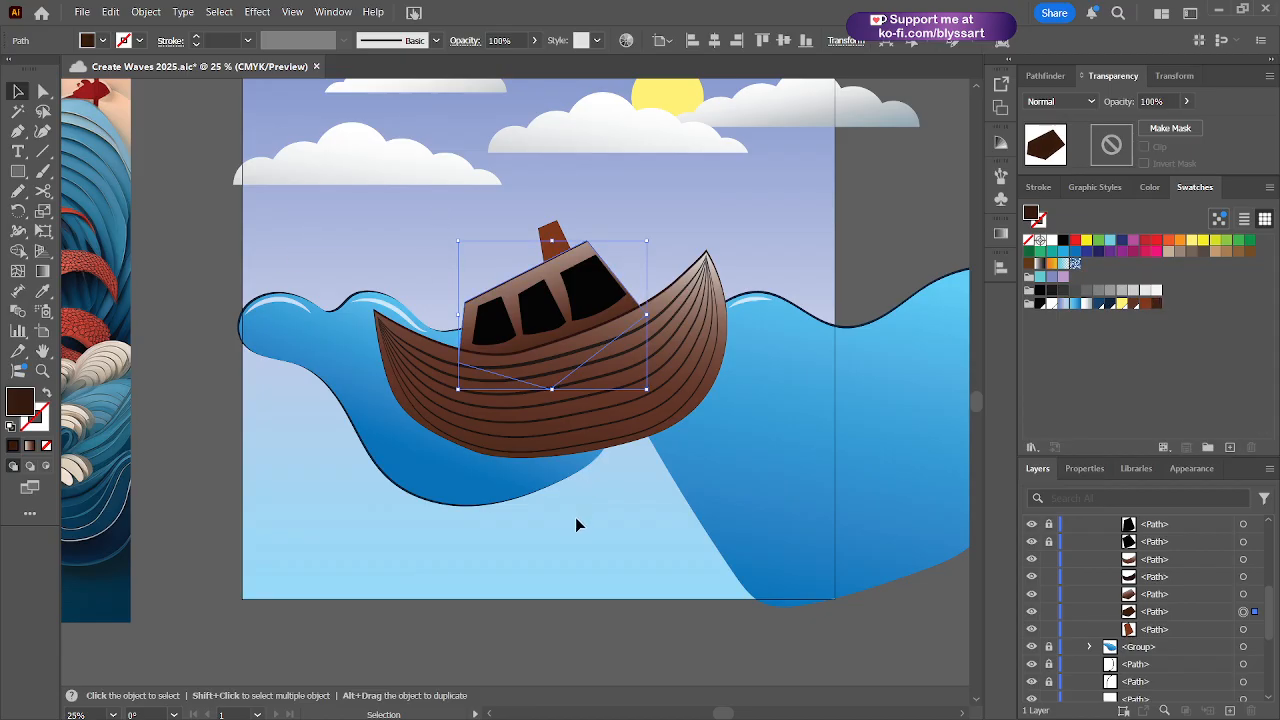
left_click(593, 561)
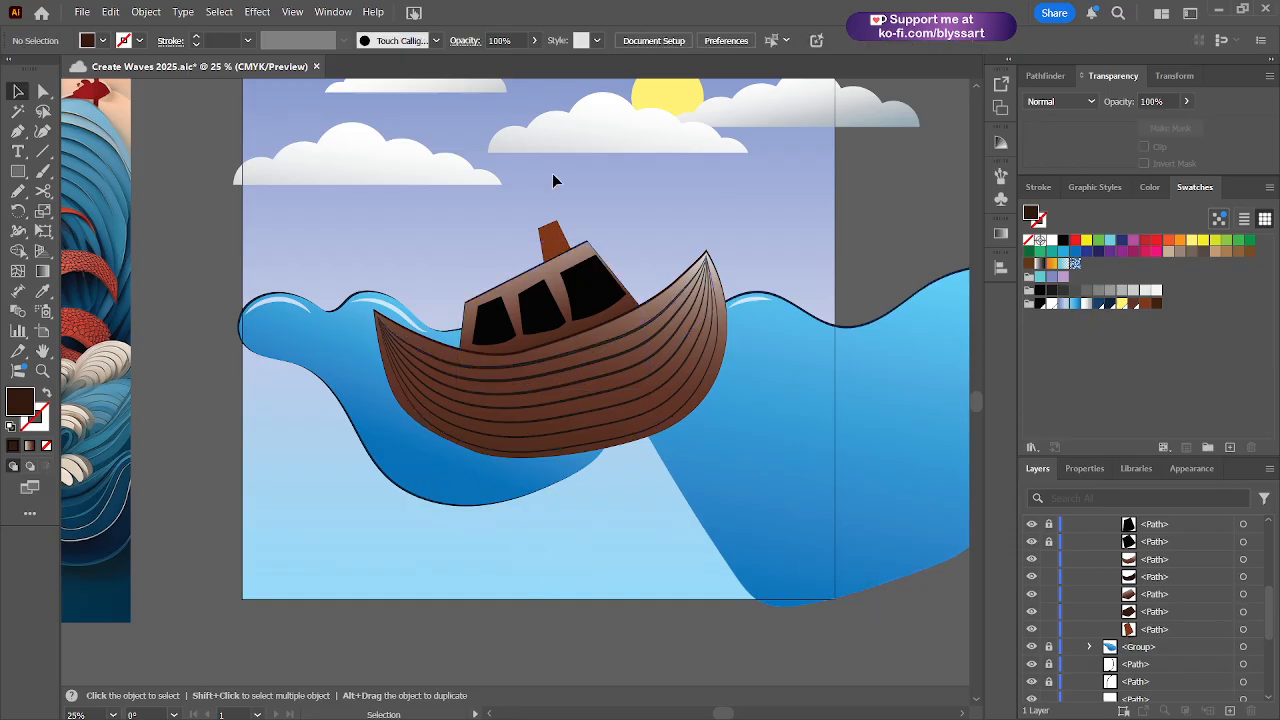
- Duplicate the chimney path directly below the original in the layer stack
left_click(556, 243)
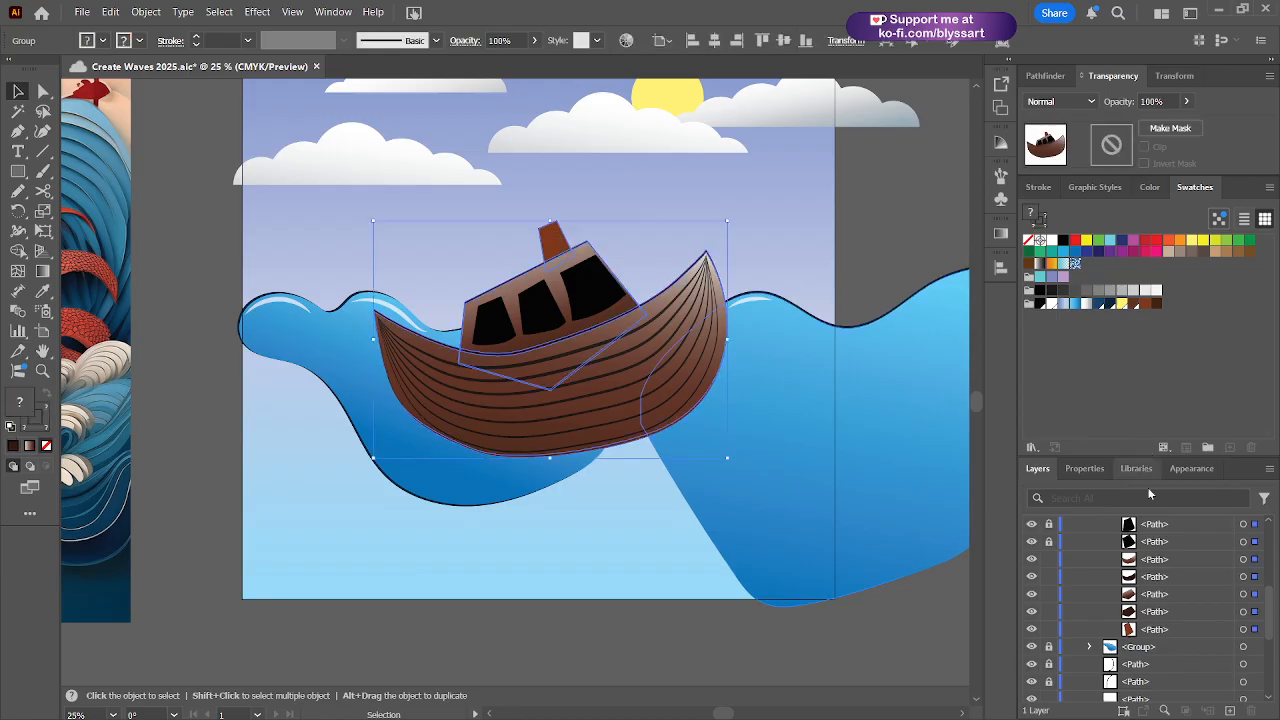
left_click(1243, 629)
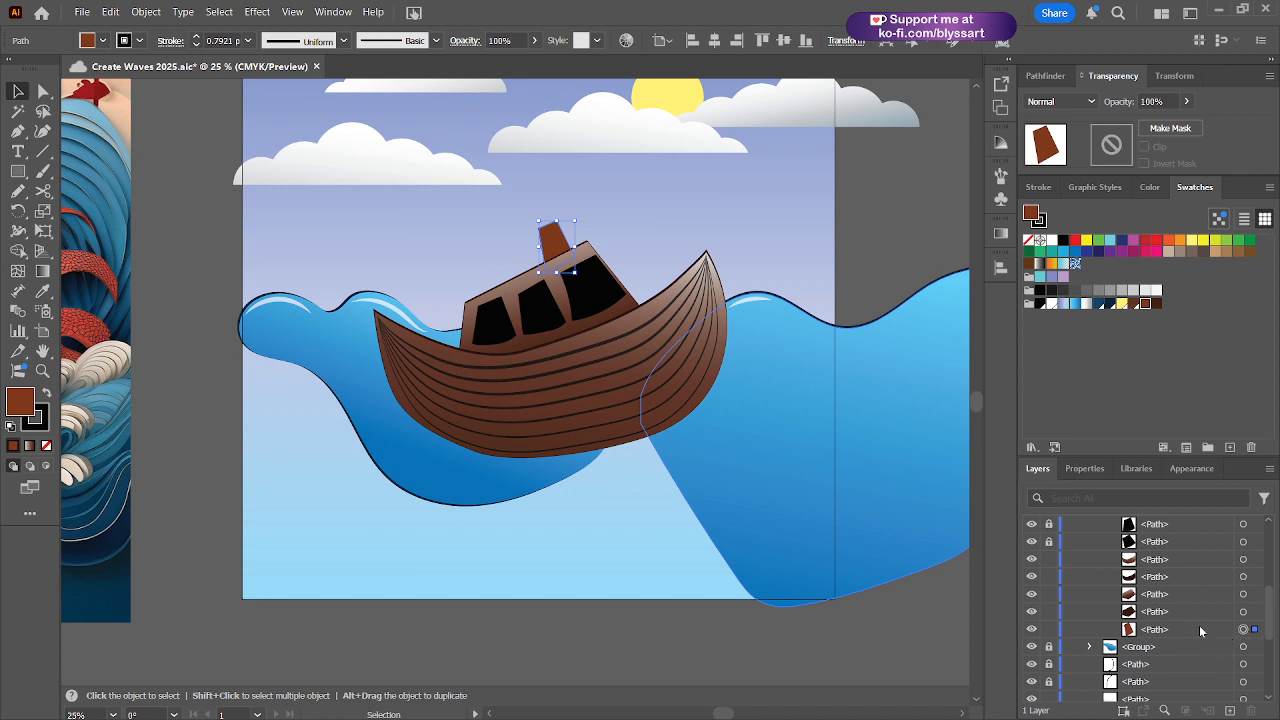
left_click_drag(1193, 625, 1190, 644)
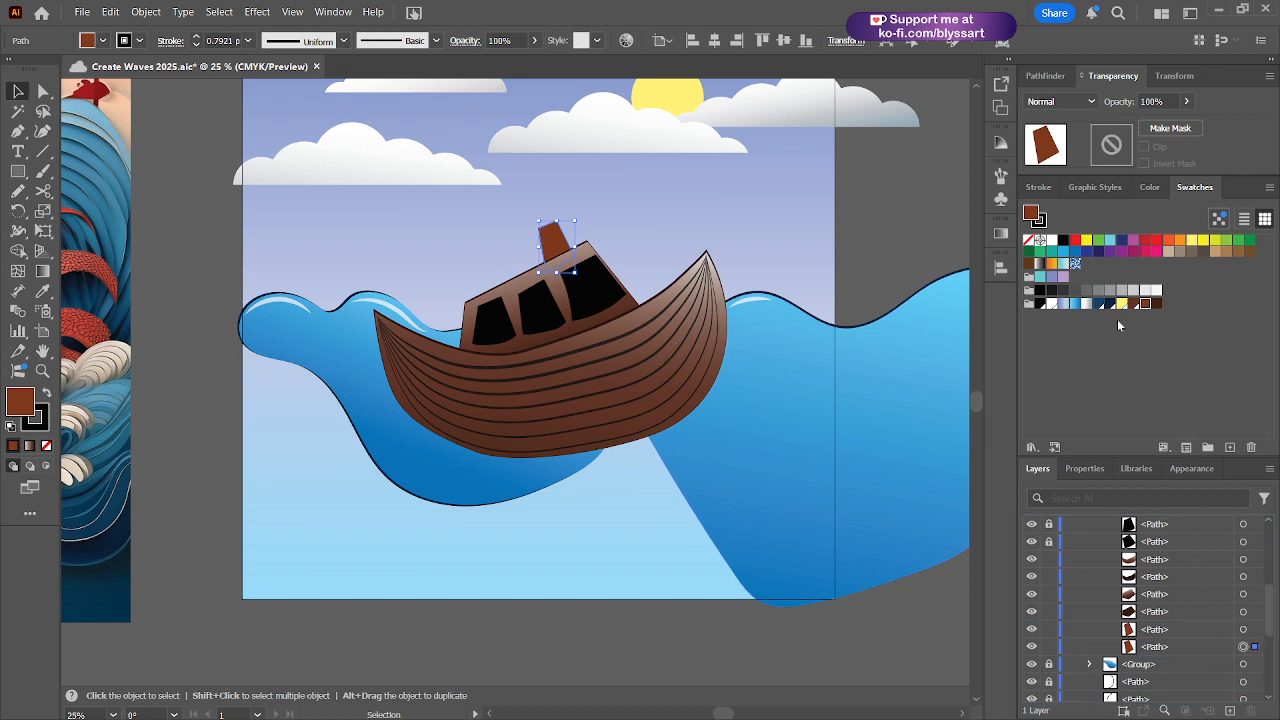
- Fill the lower chimney duplicate with the dark brown swatch and nudge it slightly left to form a rim
left_click(1156, 307)
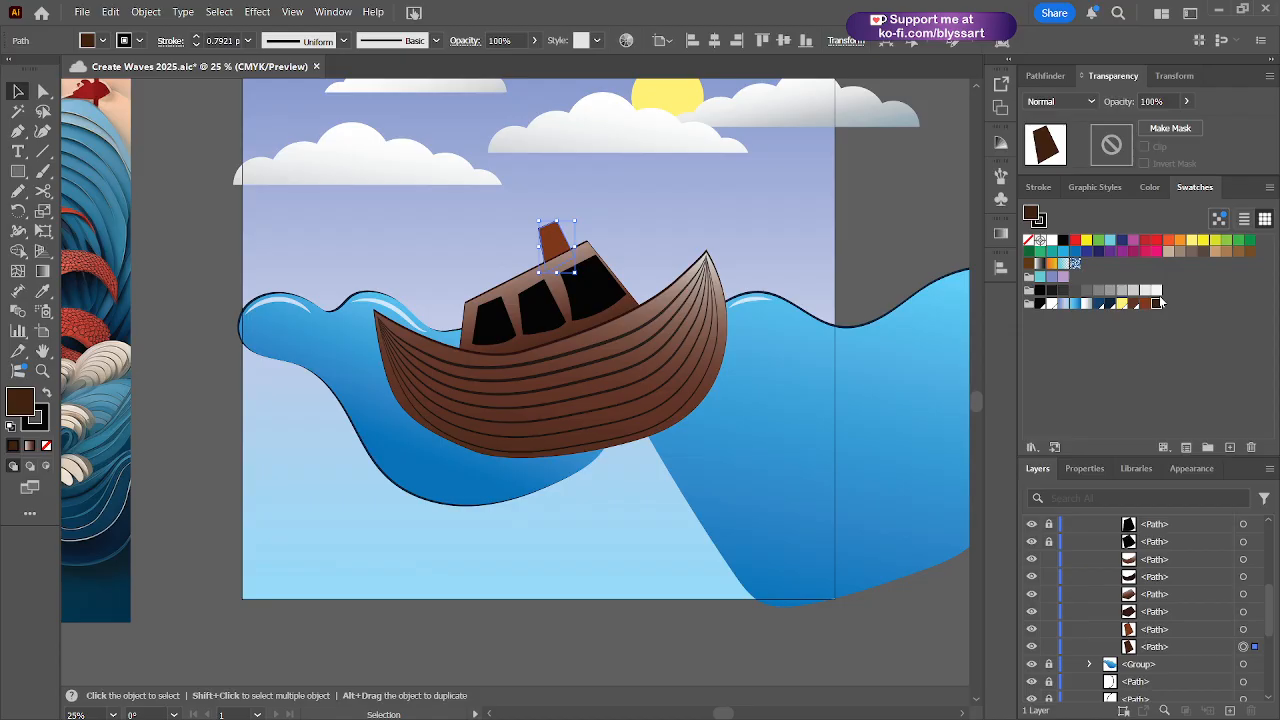
left_click(1157, 307)
key("Left")
left_click_drag(537, 247, 539, 247)
left_click(883, 210)
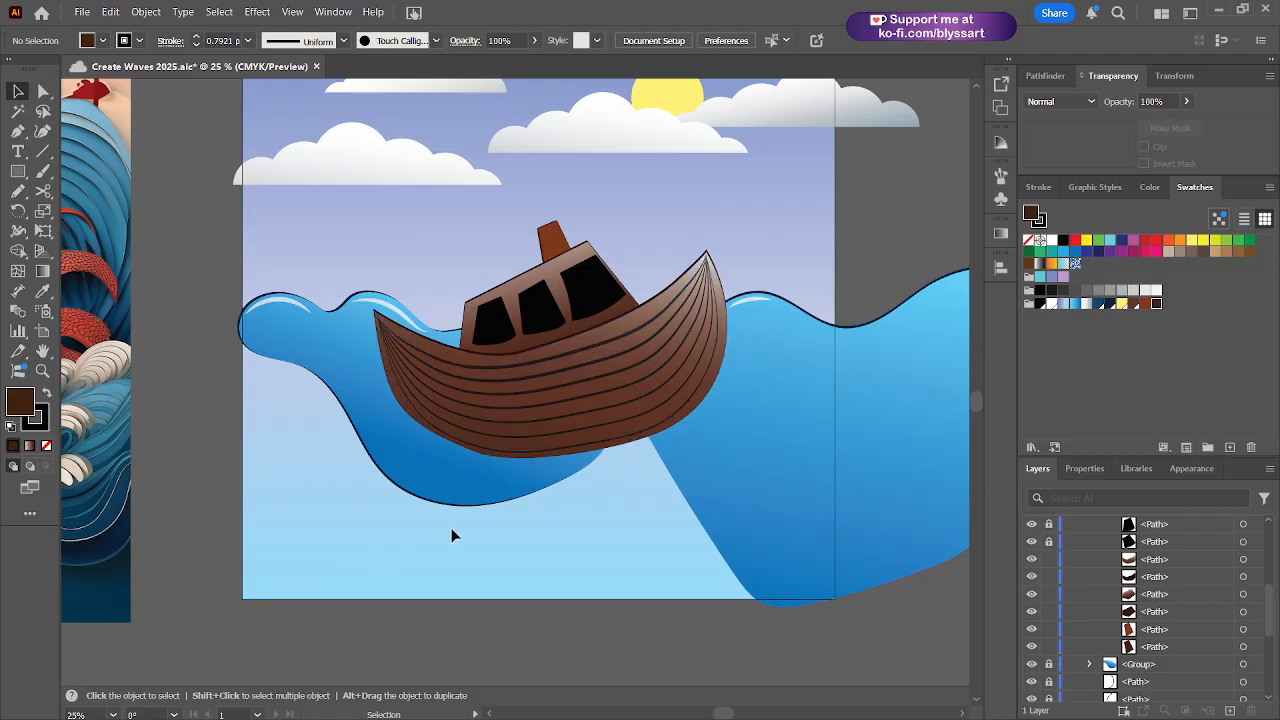
- Unlock the three cabin window paths inside the boat group
left_click_drag(509, 535, 547, 525)
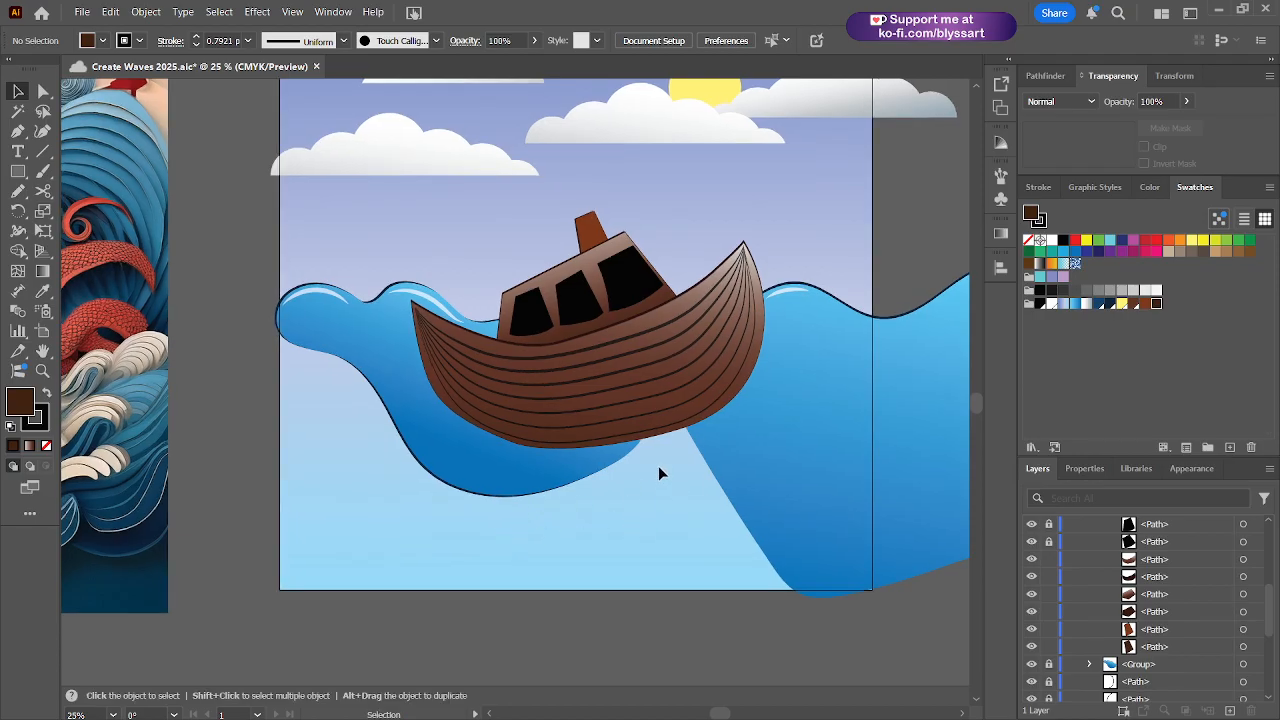
left_click_drag(658, 466, 707, 520)
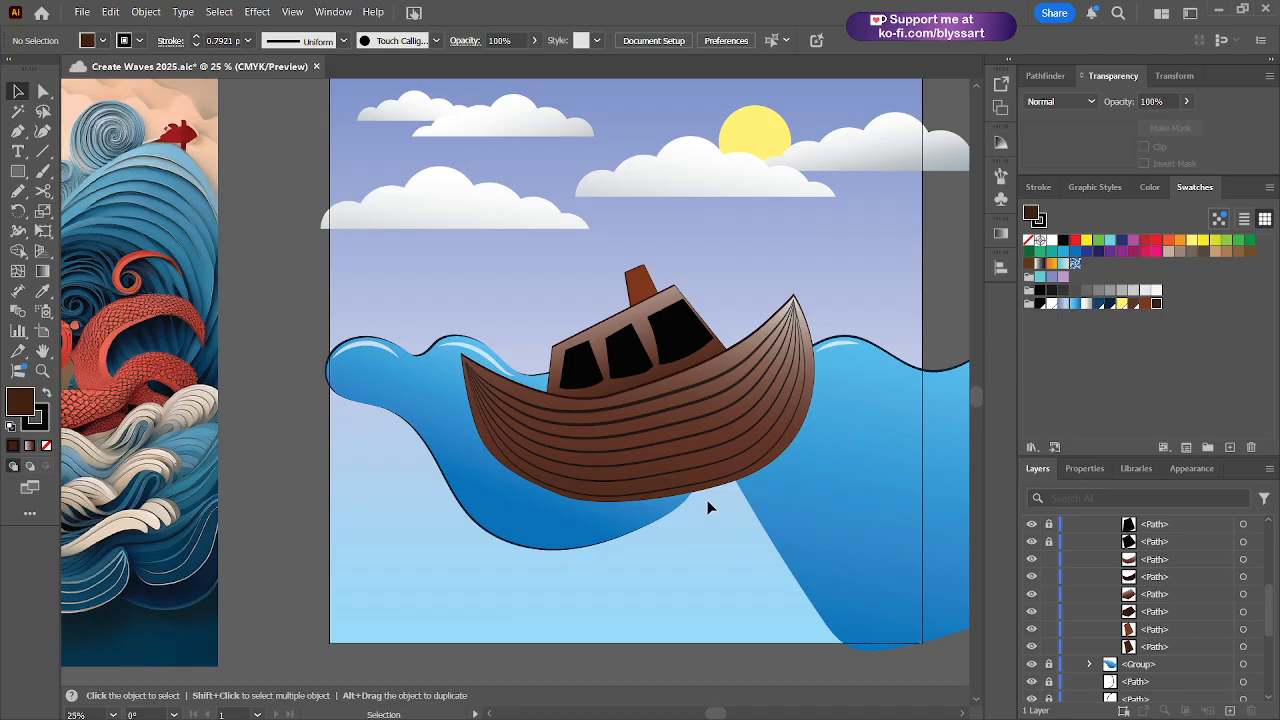
left_click(677, 348)
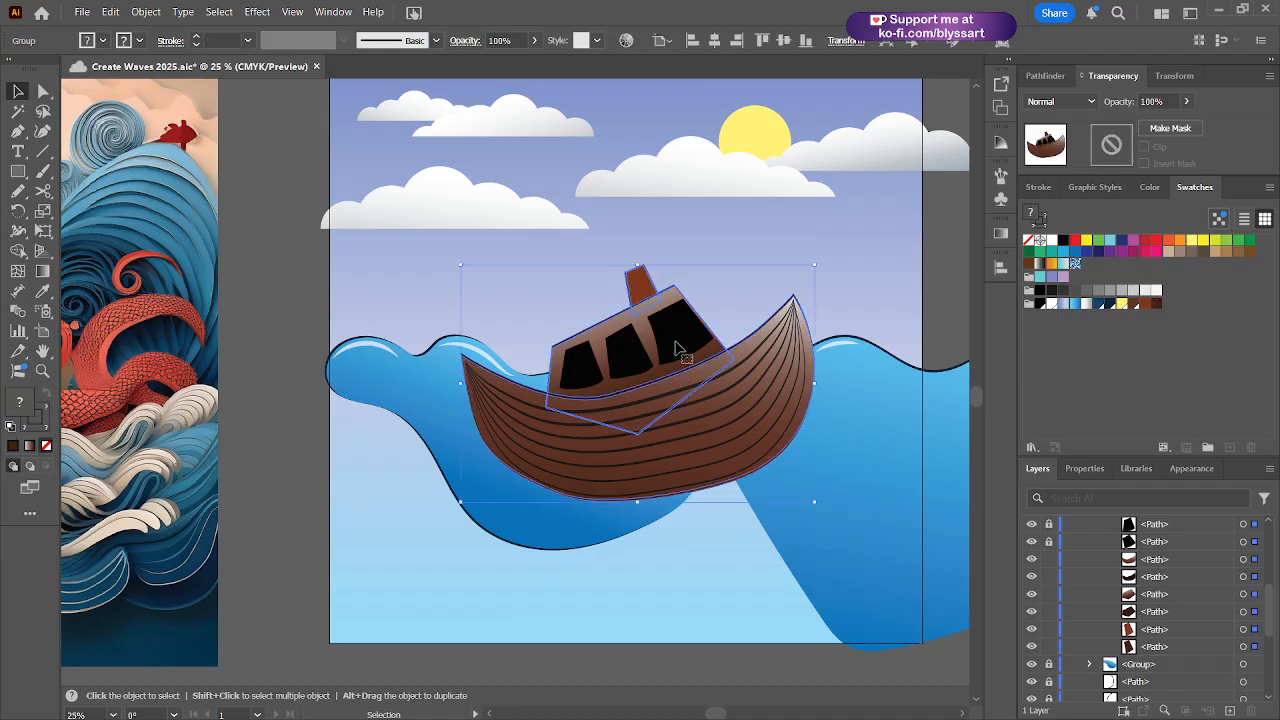
scroll(1150, 560, "up", 3)
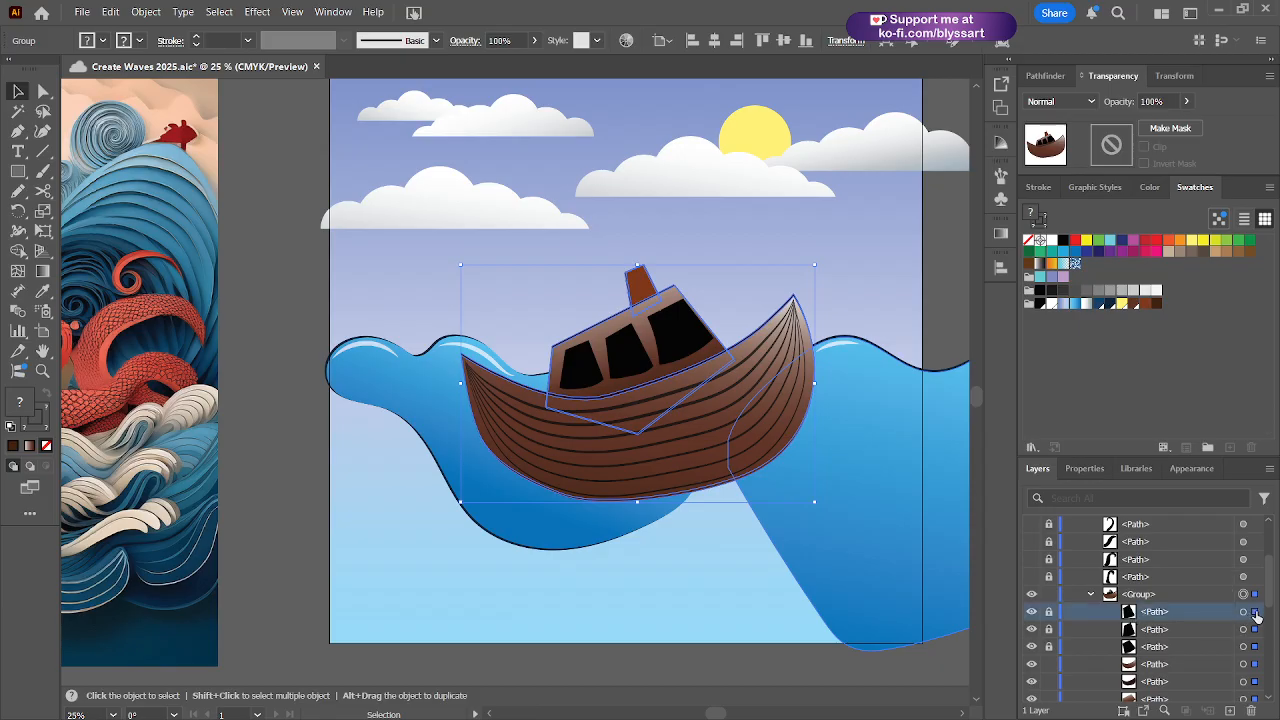
key("ctrl+shift+a")
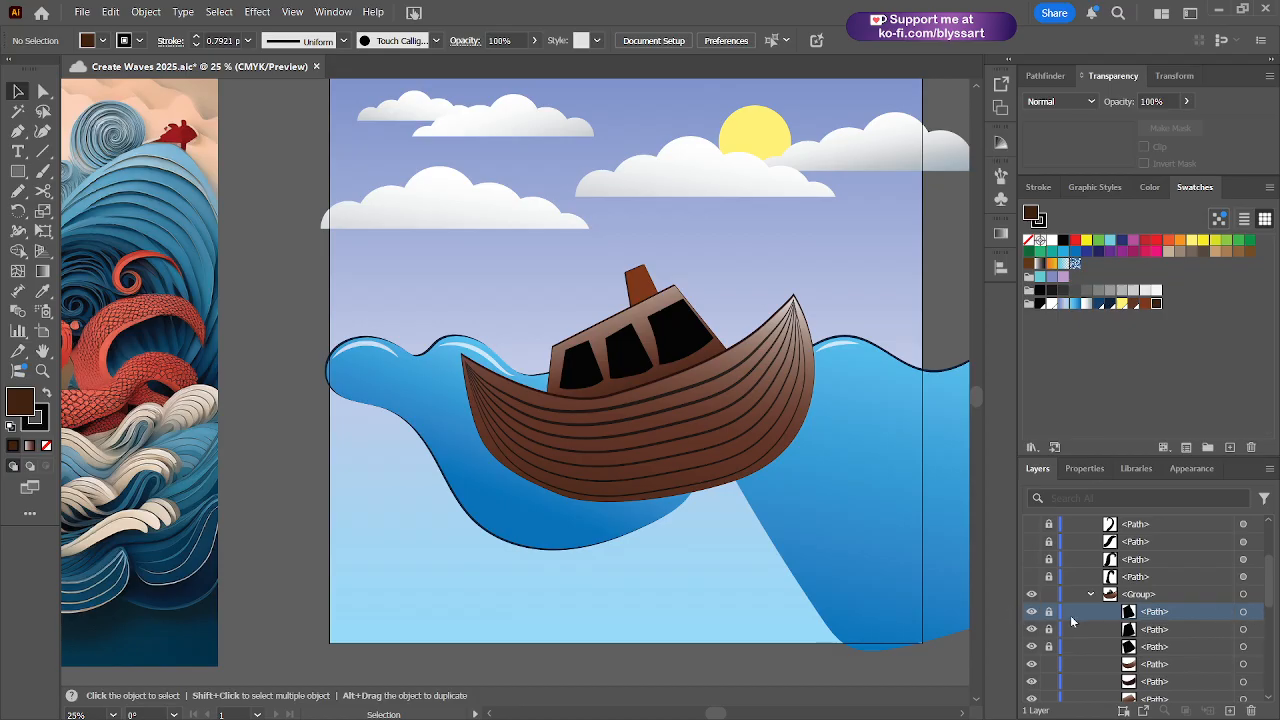
left_click_drag(1048, 611, 1048, 648)
- Fill all three cabin windows with a medium grey from the greyscale swatch group
left_click(1243, 611)
left_click(1250, 629, "shift")
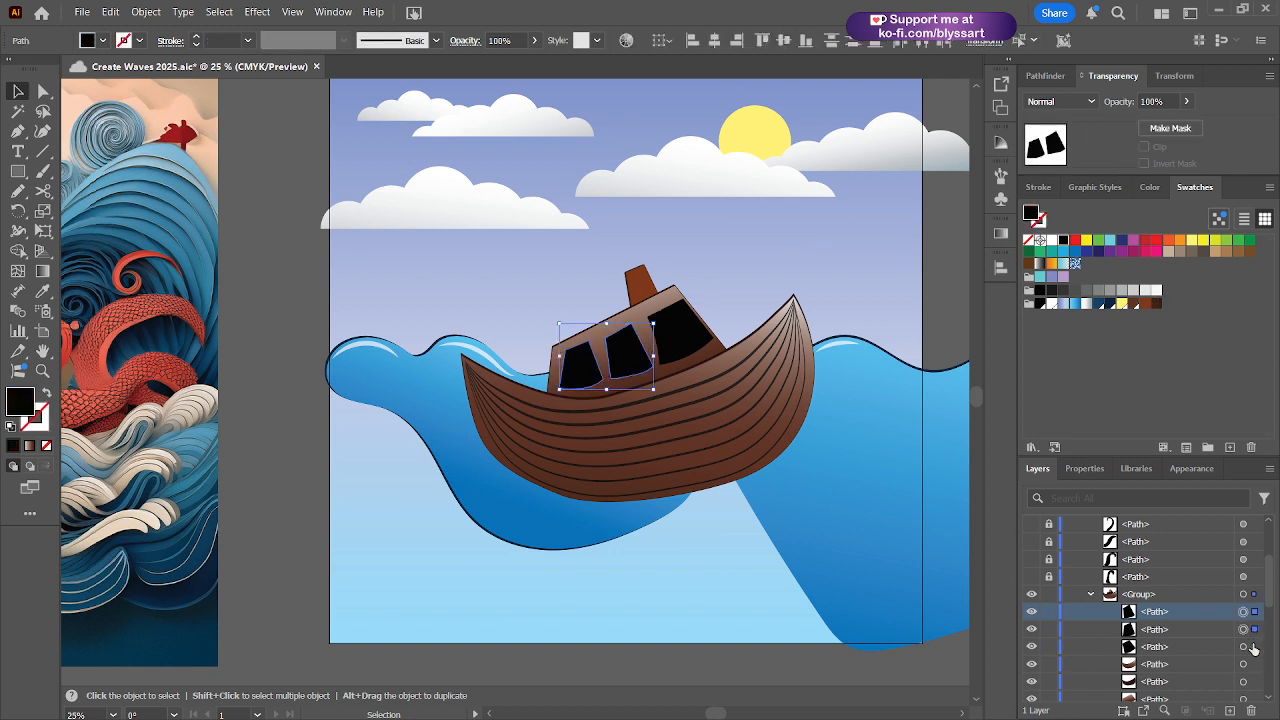
left_click(1250, 646, "shift")
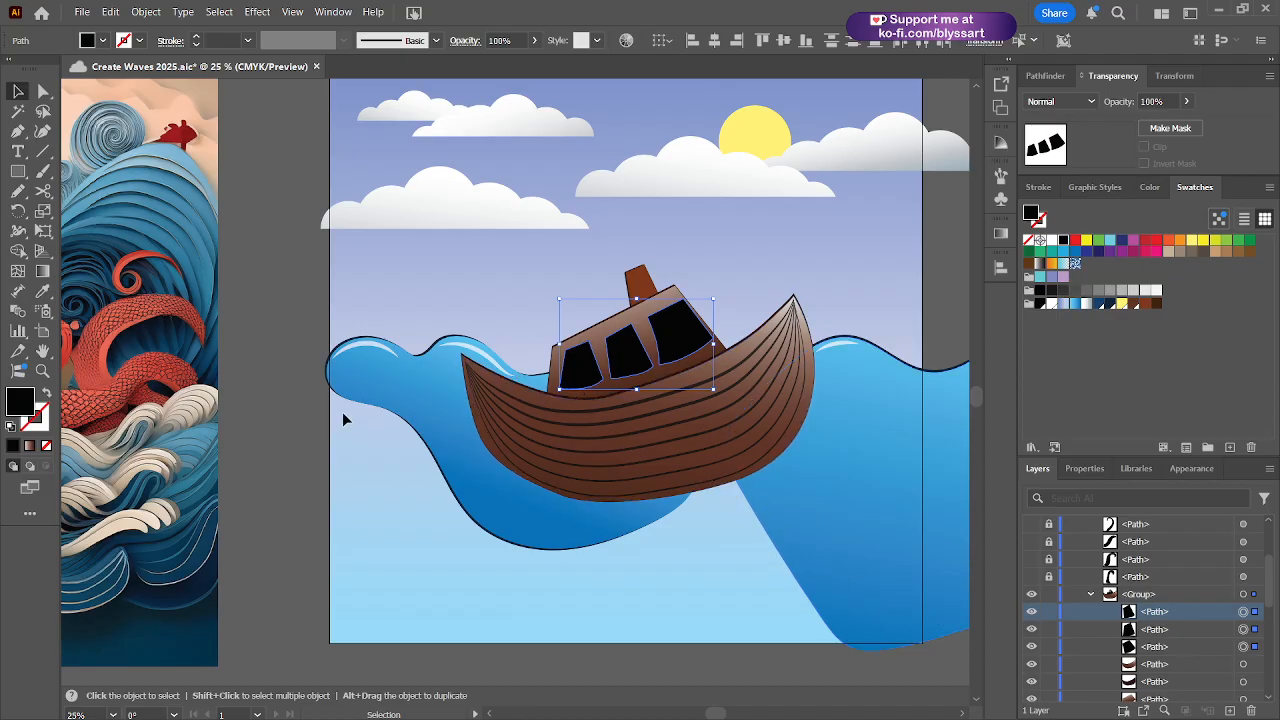
left_click(1121, 291)
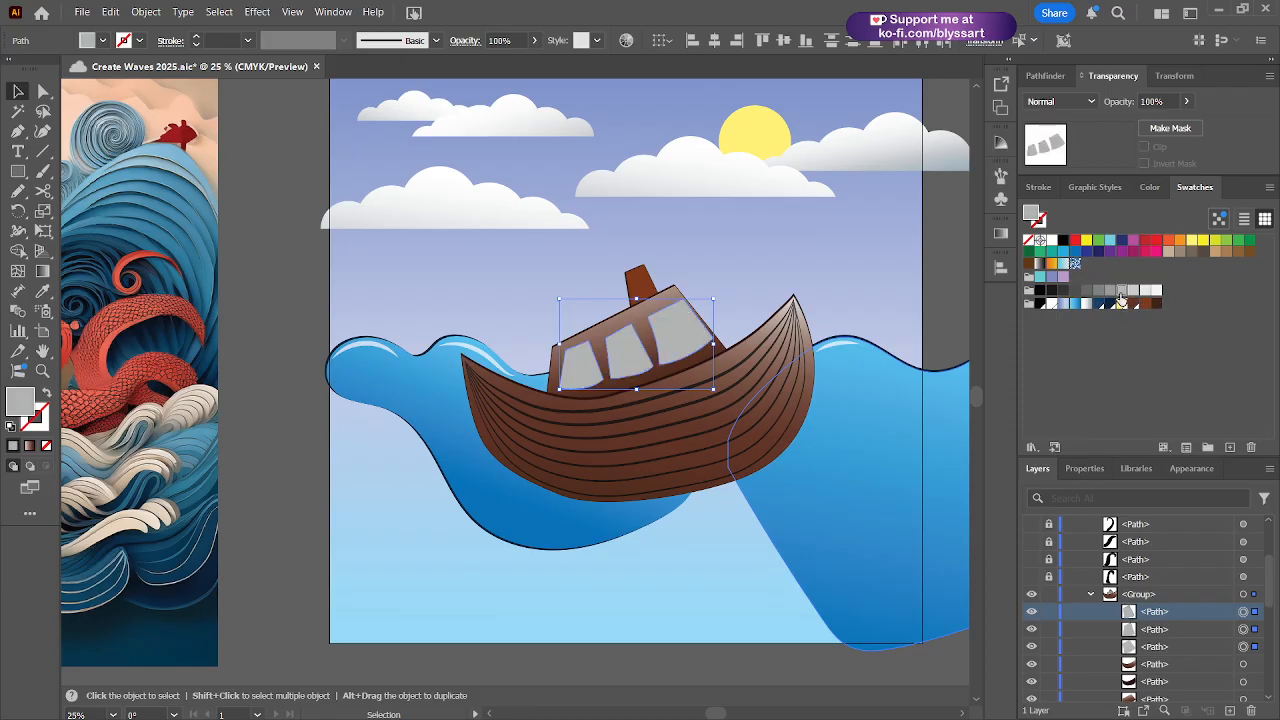
left_click(834, 298)
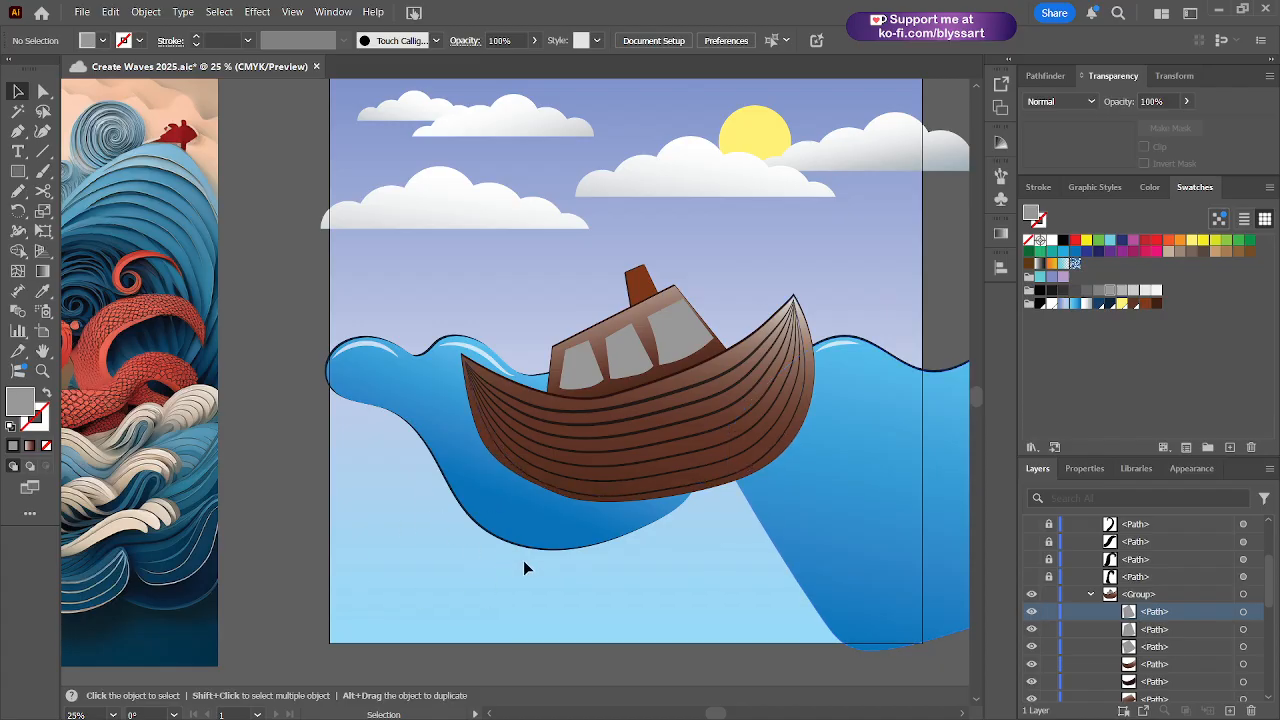
- Lock the boat group together with the paths inside it
scroll(564, 595, "down", 2)
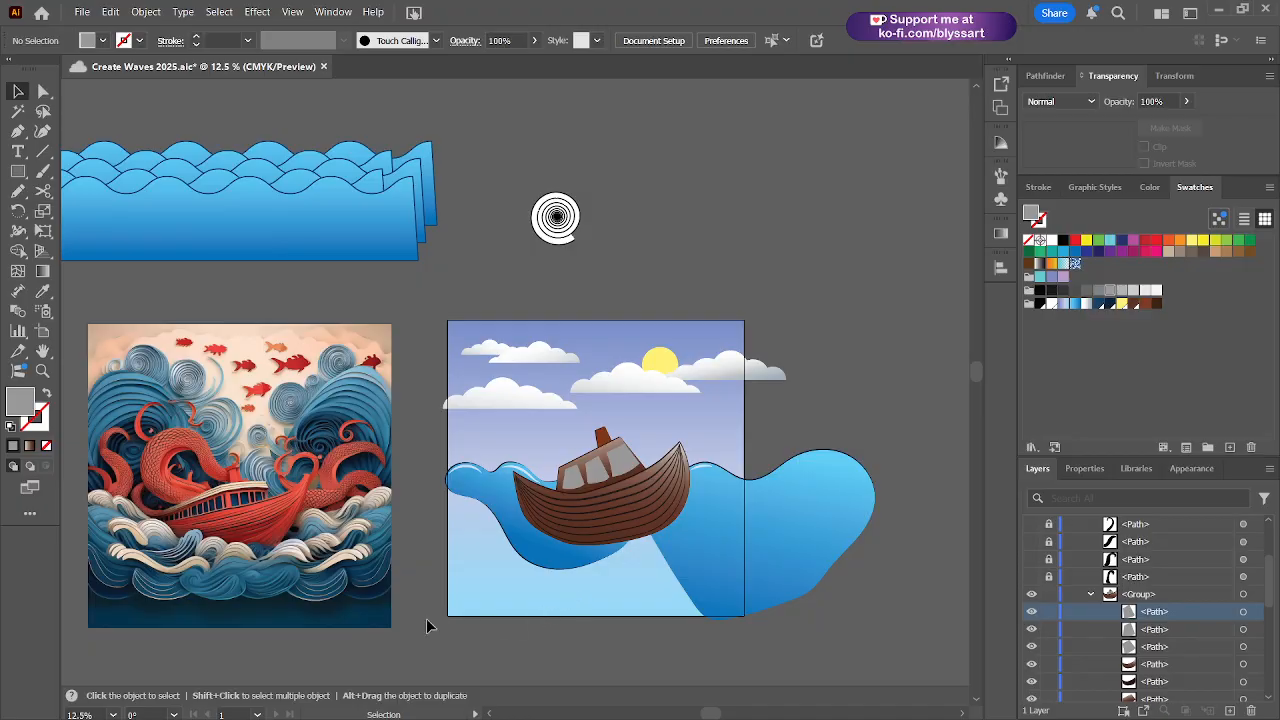
scroll(443, 607, "up", 1)
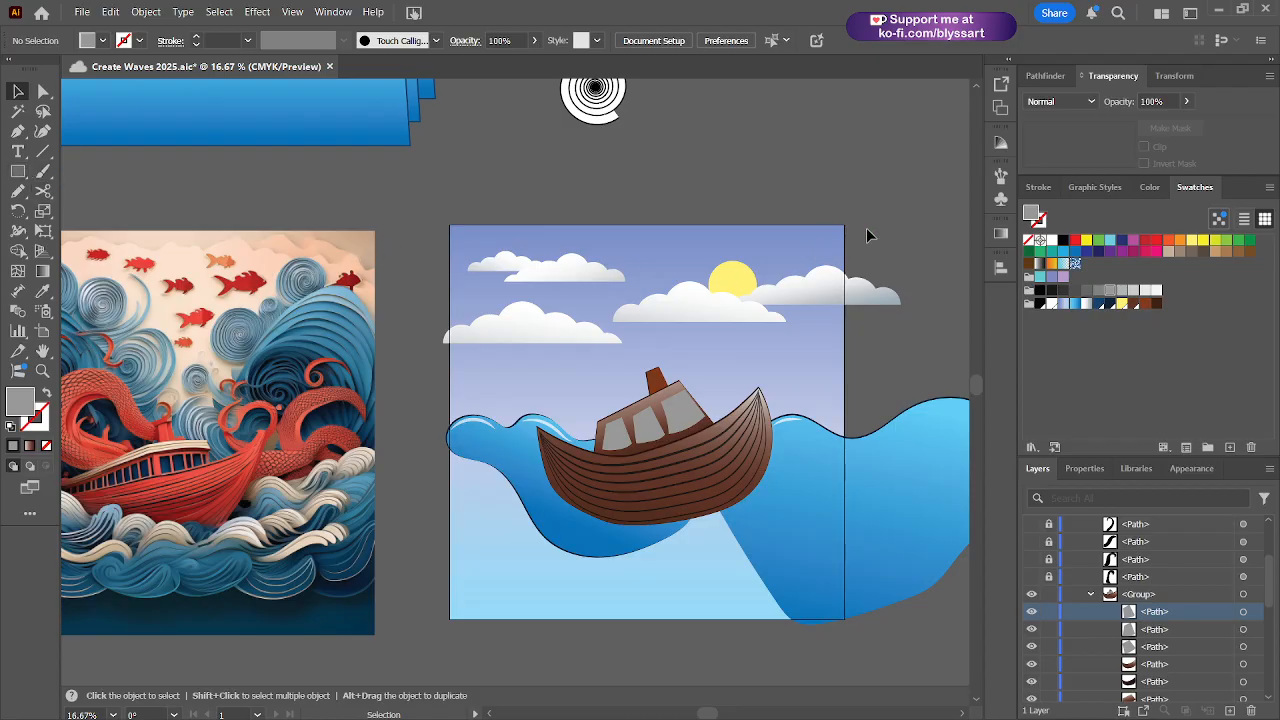
scroll(1088, 595, "down", 2)
scroll(1090, 610, "down", 1)
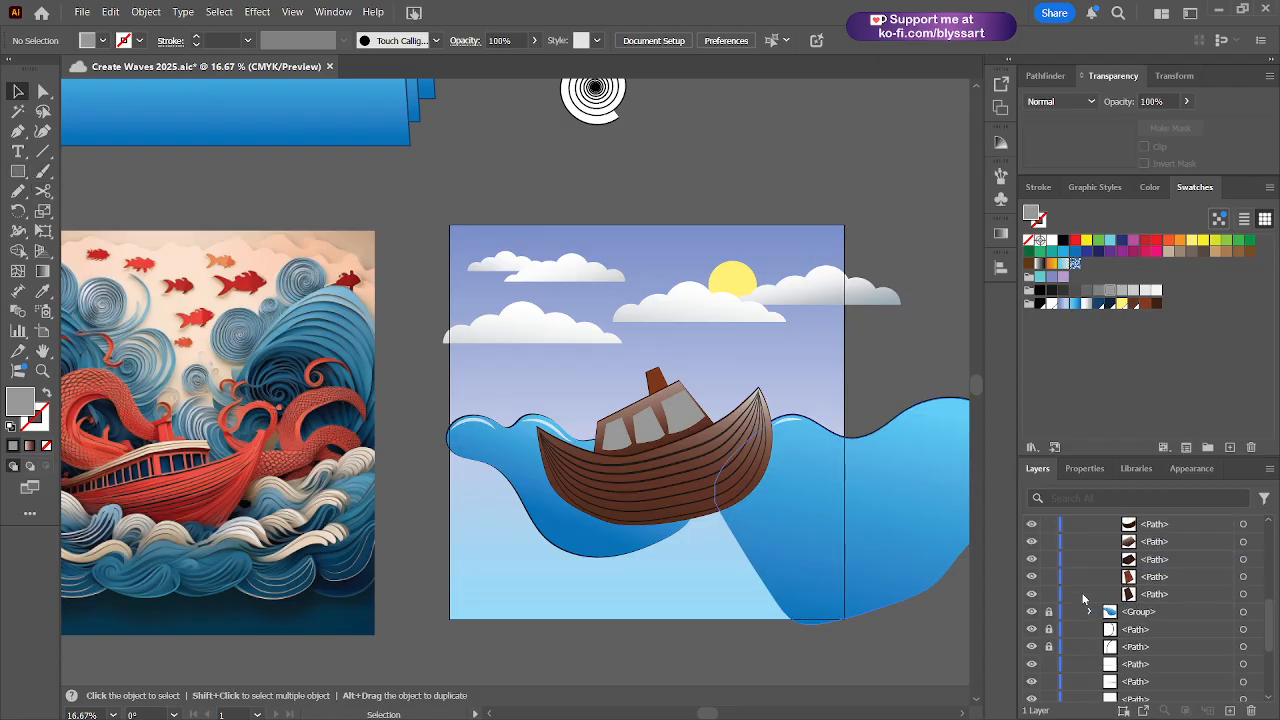
scroll(1085, 600, "up", 1)
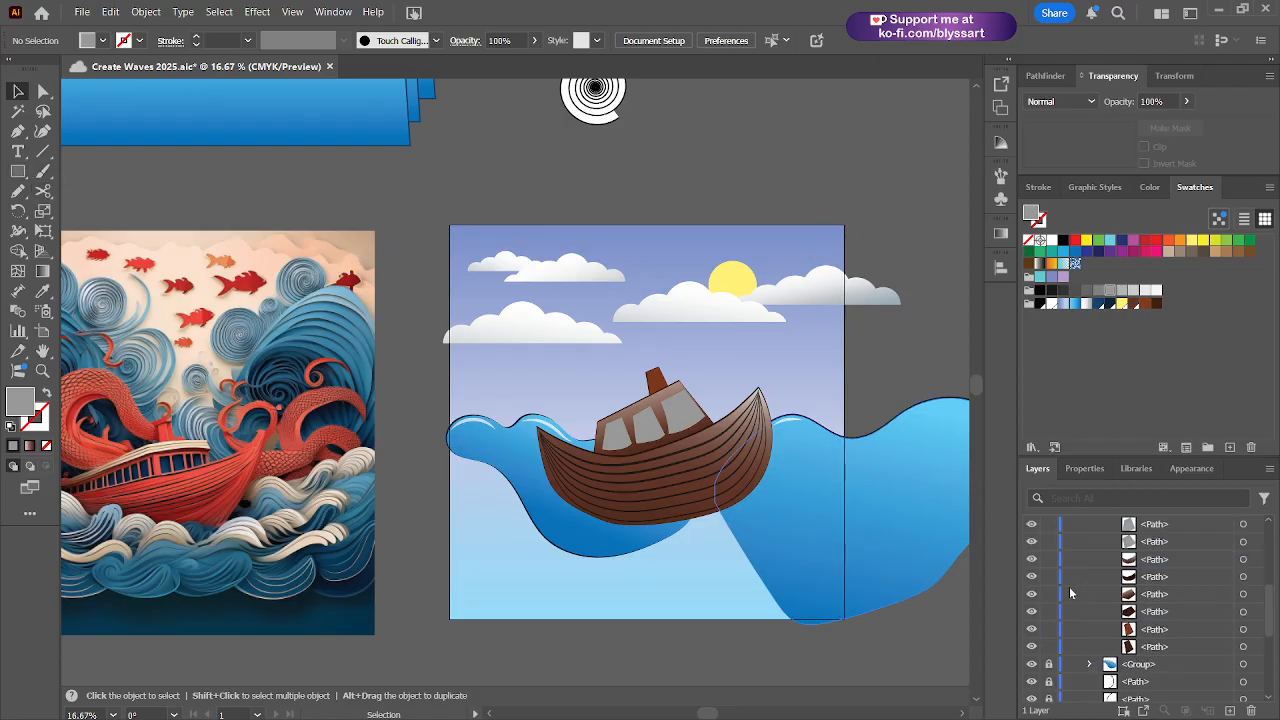
scroll(1055, 550, "up", 1)
left_click(1049, 541)
left_click_drag(1050, 546, 1046, 692)
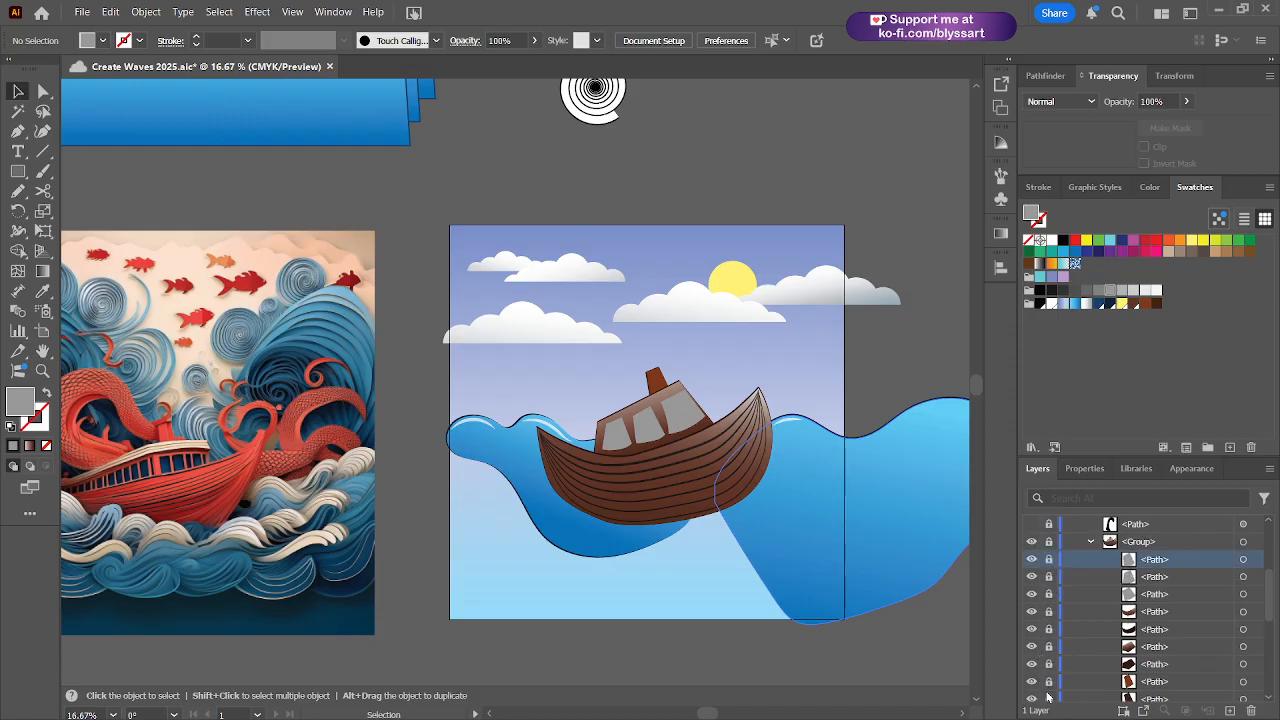
scroll(1050, 695, "down", 2)
scroll(1064, 610, "down", 2)
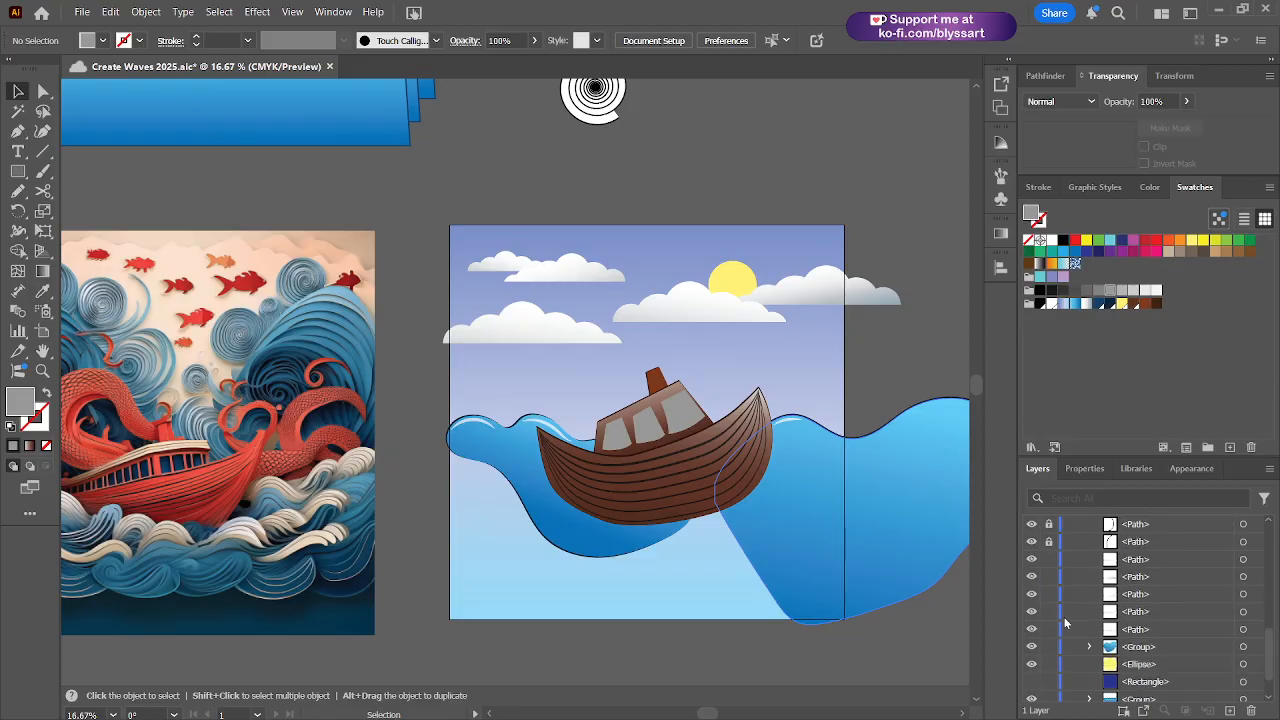
- Lock the Blend object and move the spiral group above it in Layer 1, toggling the spiral's visibility to identify it
scroll(1080, 560, "up", 5)
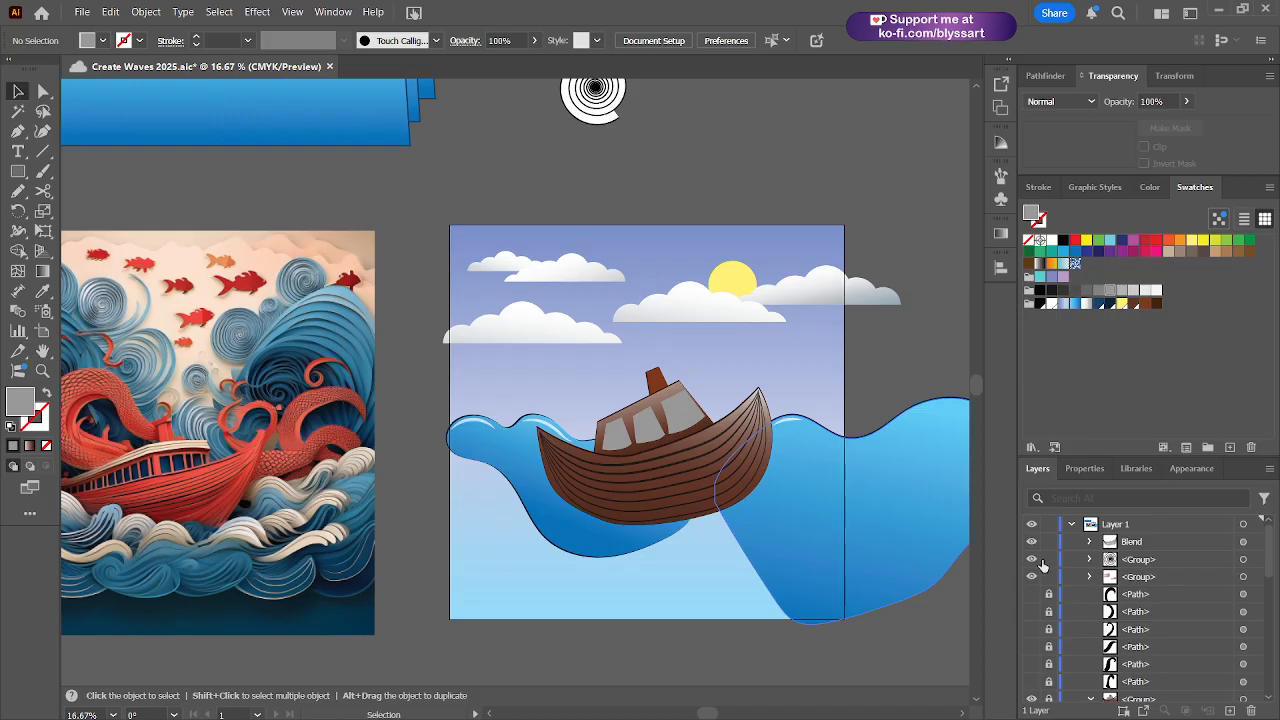
left_click(1048, 543)
left_click(1254, 561)
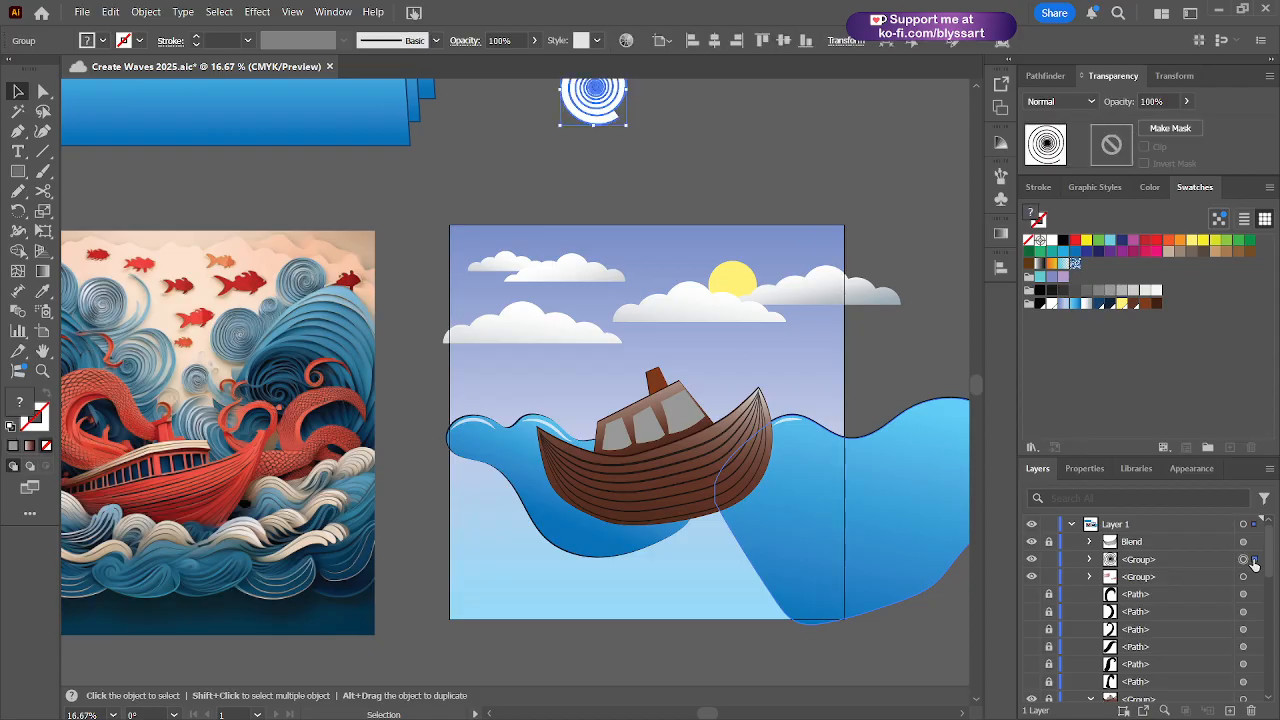
left_click(1181, 561)
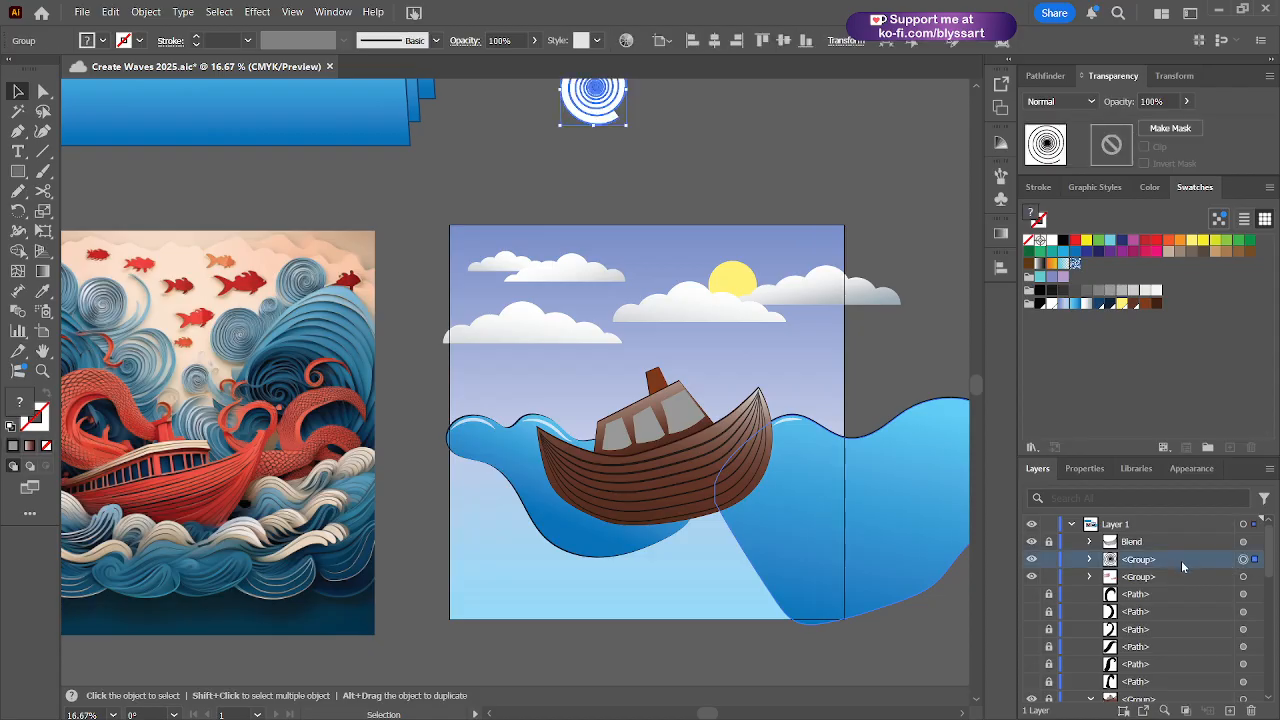
left_click_drag(1181, 560, 1181, 532)
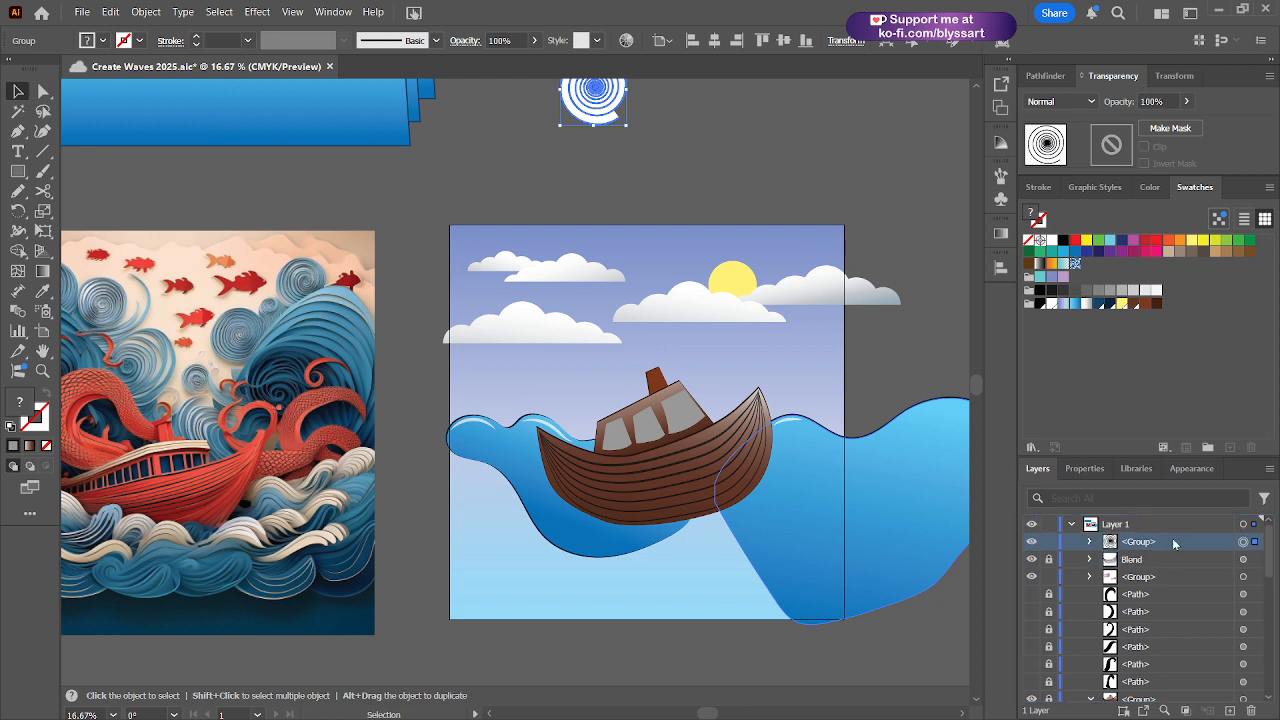
left_click(1031, 542)
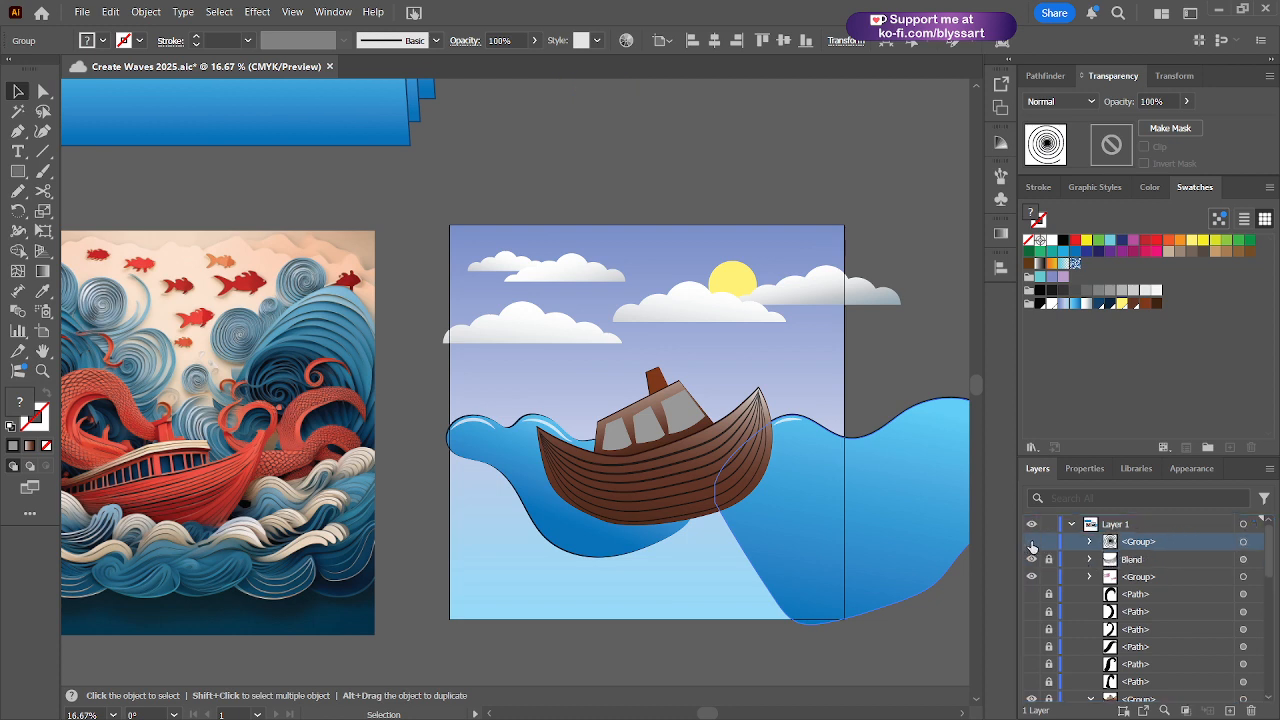
left_click(1031, 542)
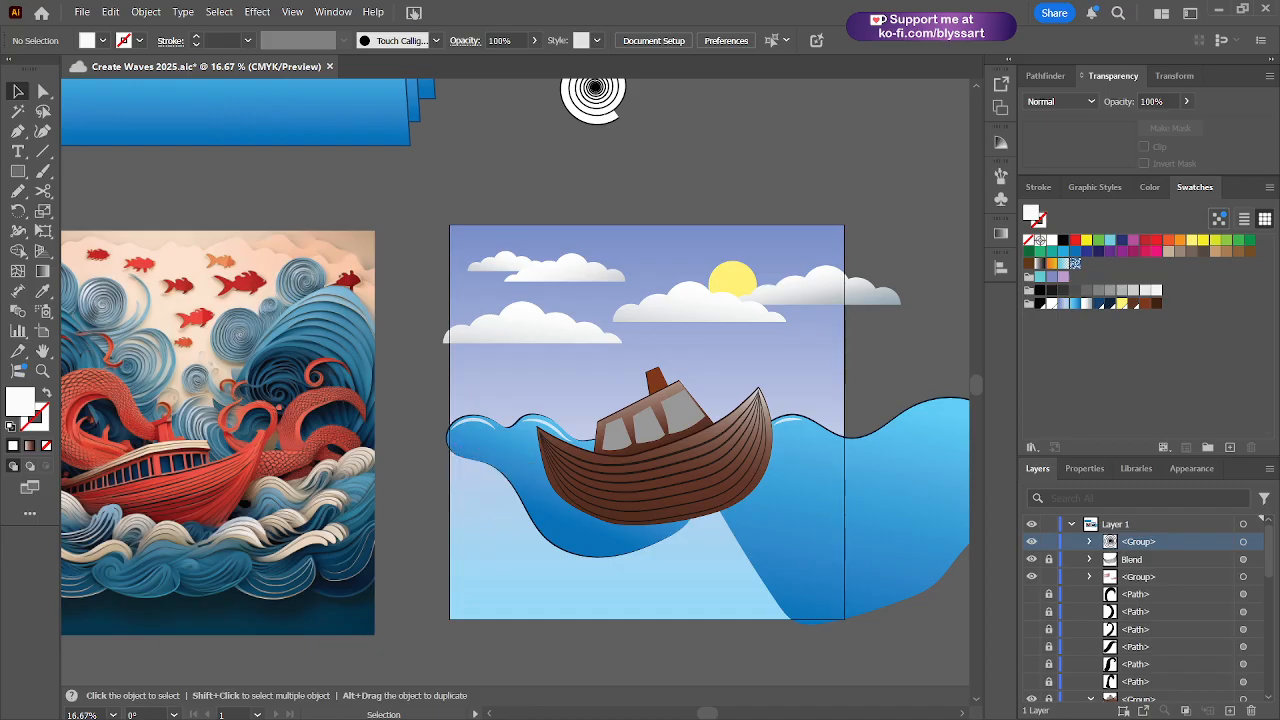
key("b")
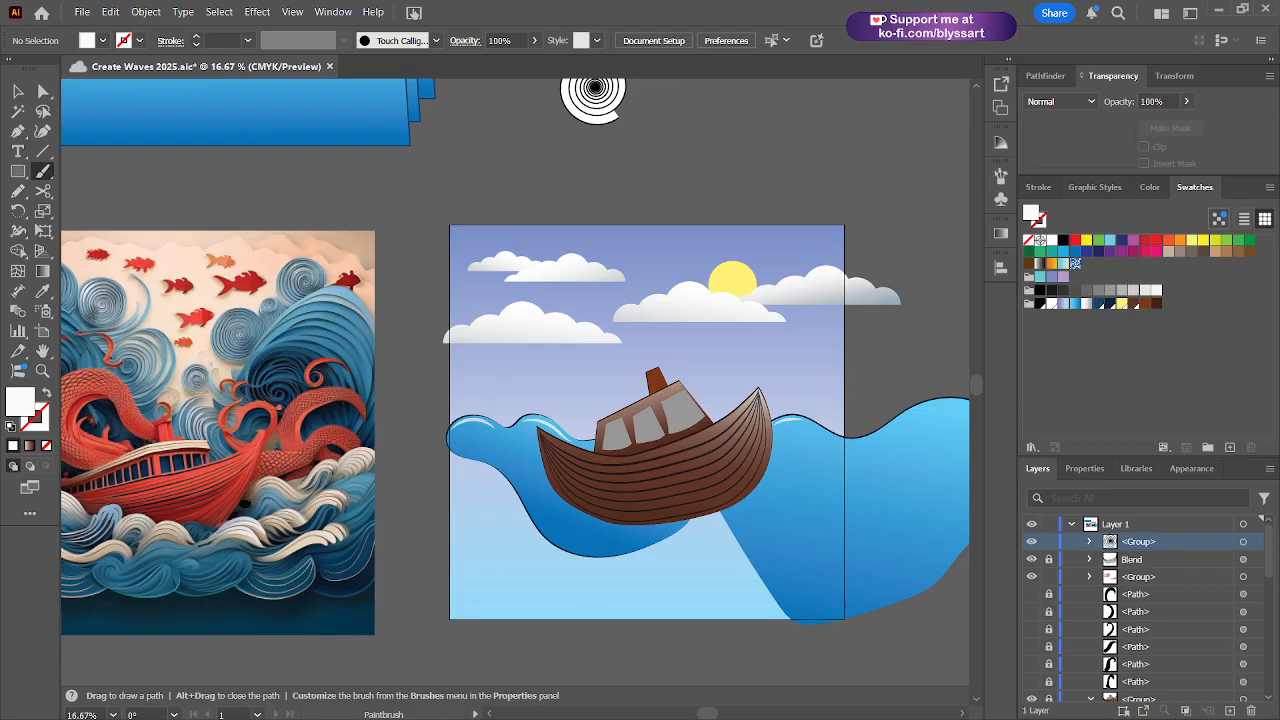
left_click_drag(462, 440, 778, 455)
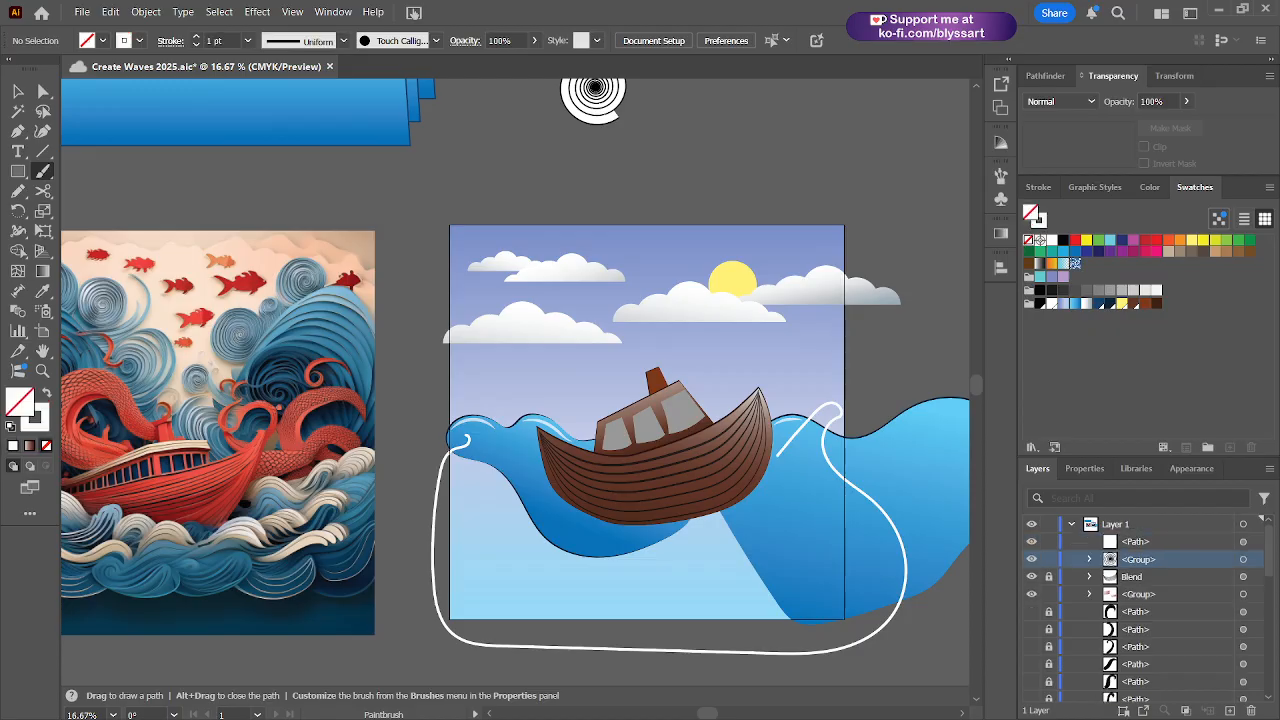
key("ctrl+z")
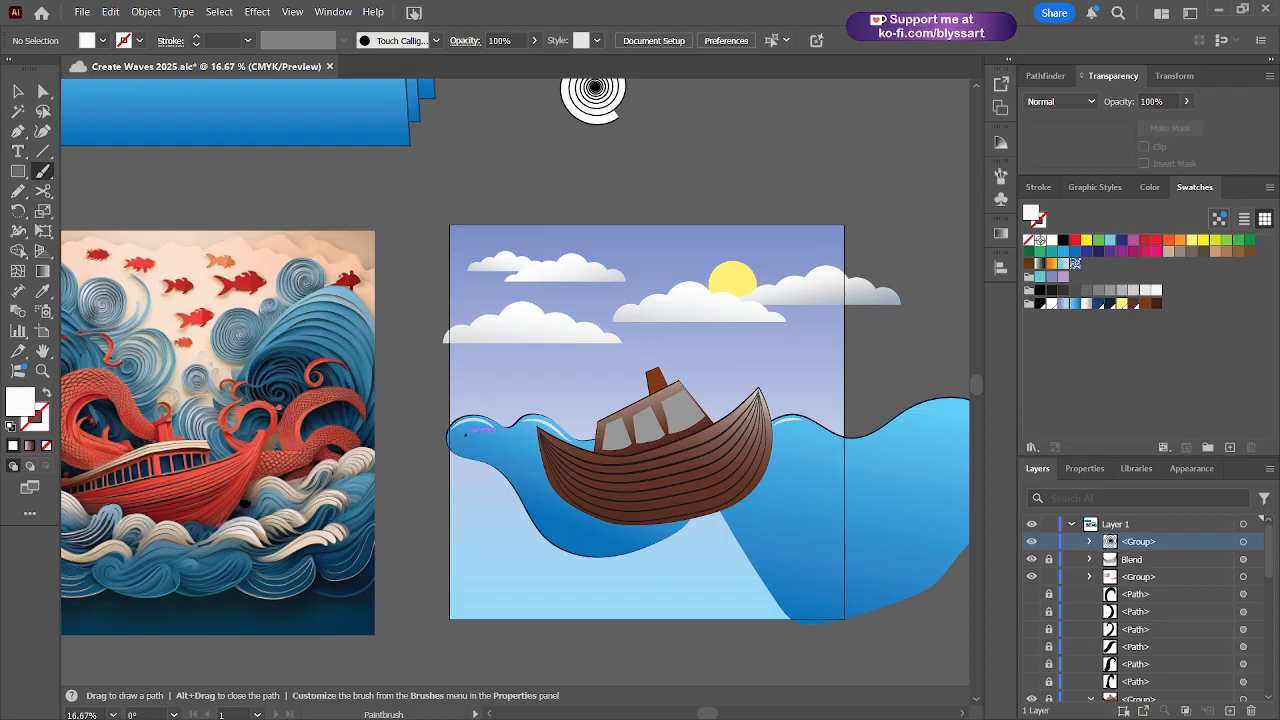
- Save the illustration file
key("ctrl+s")
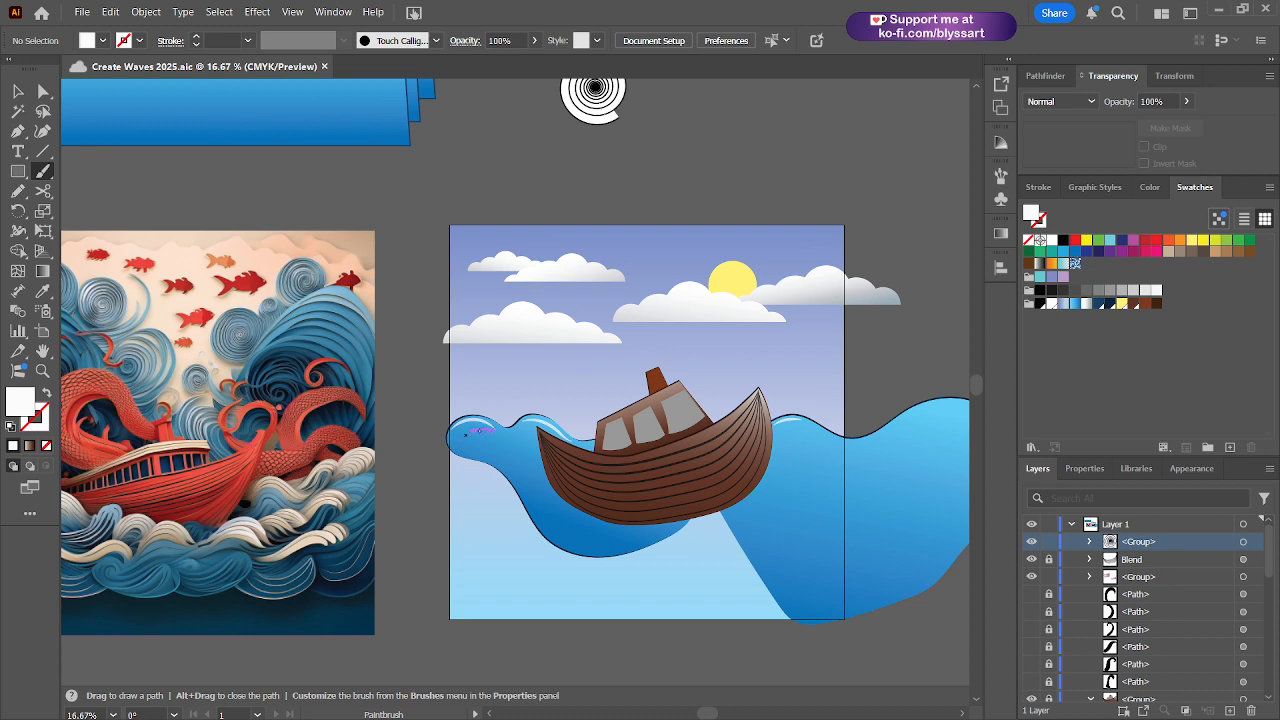
- Try a single white Paintbrush outline for a curling wave across the boat and around the artboard's lower part, and delete it
left_click_drag(487, 503, 463, 435)
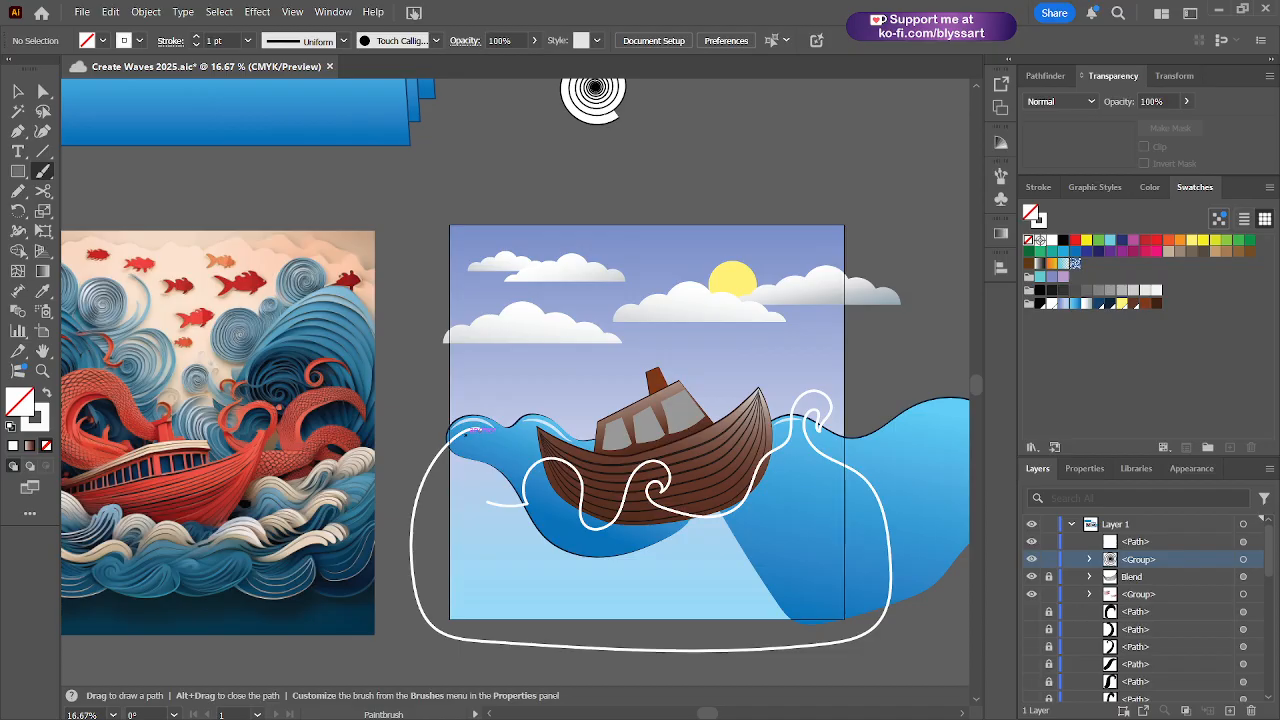
scroll(478, 429, "up", 1)
scroll(490, 426, "down", 2)
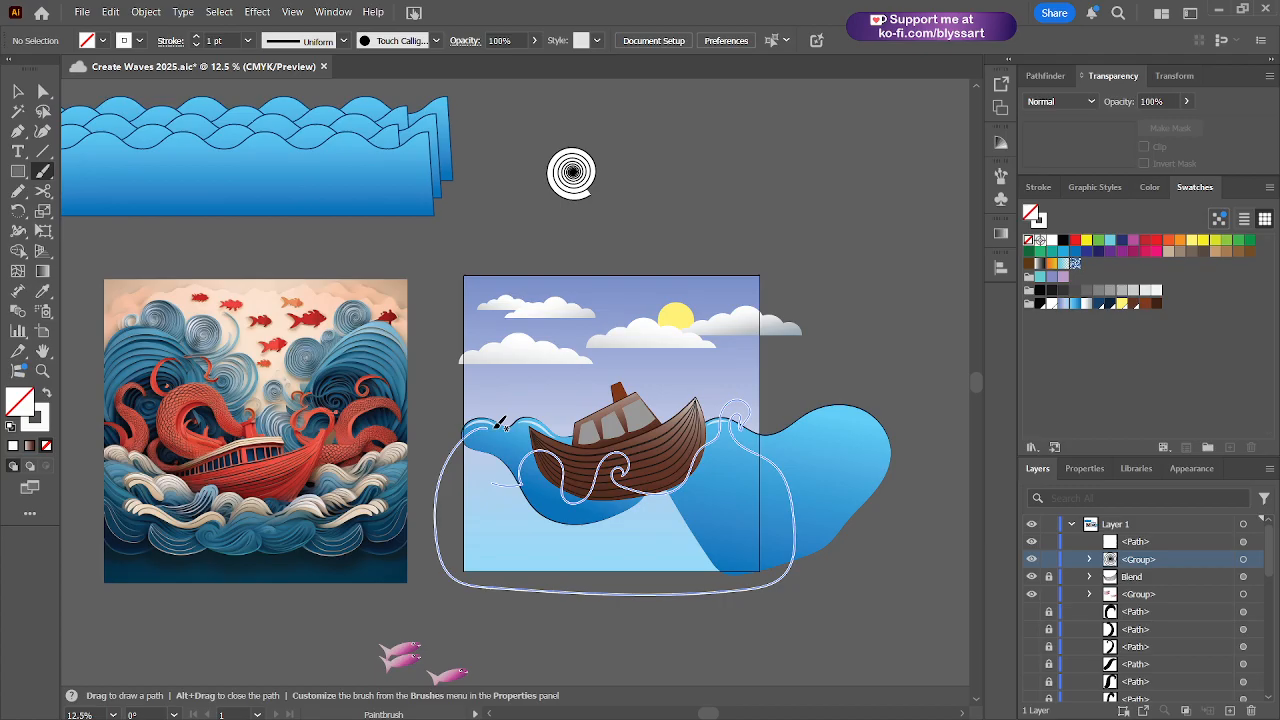
scroll(500, 425, "up", 1)
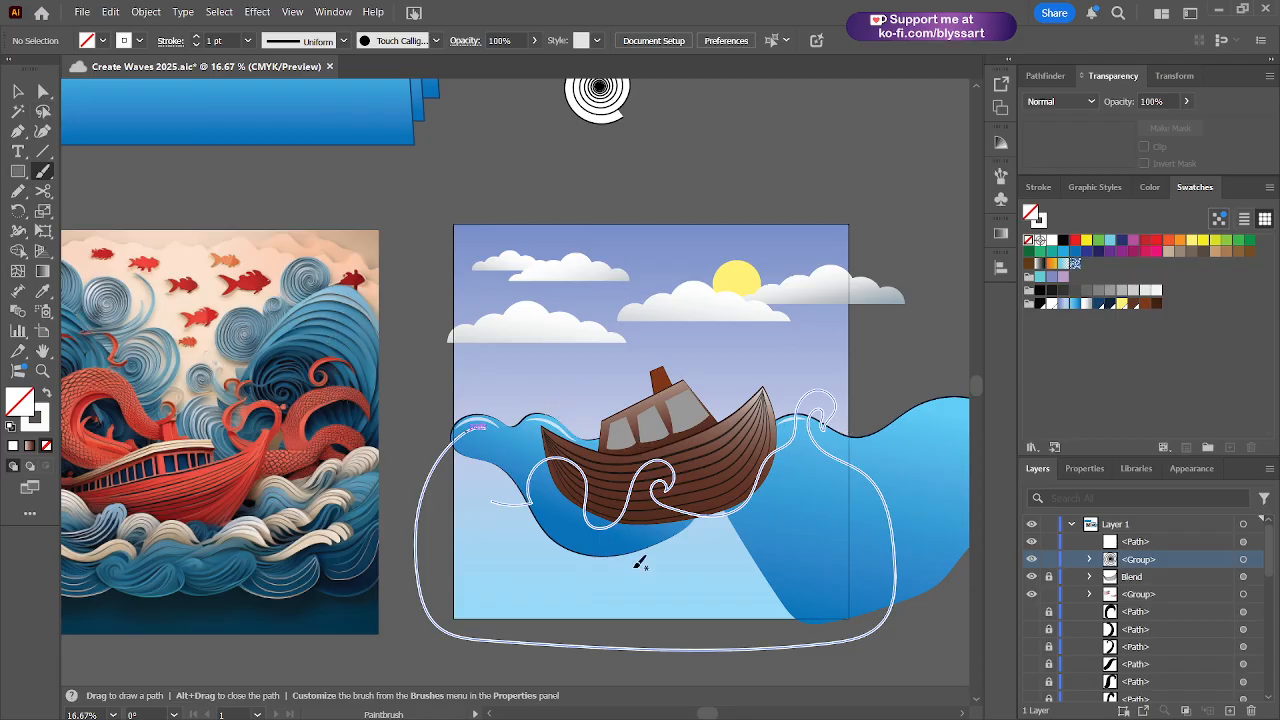
key("v")
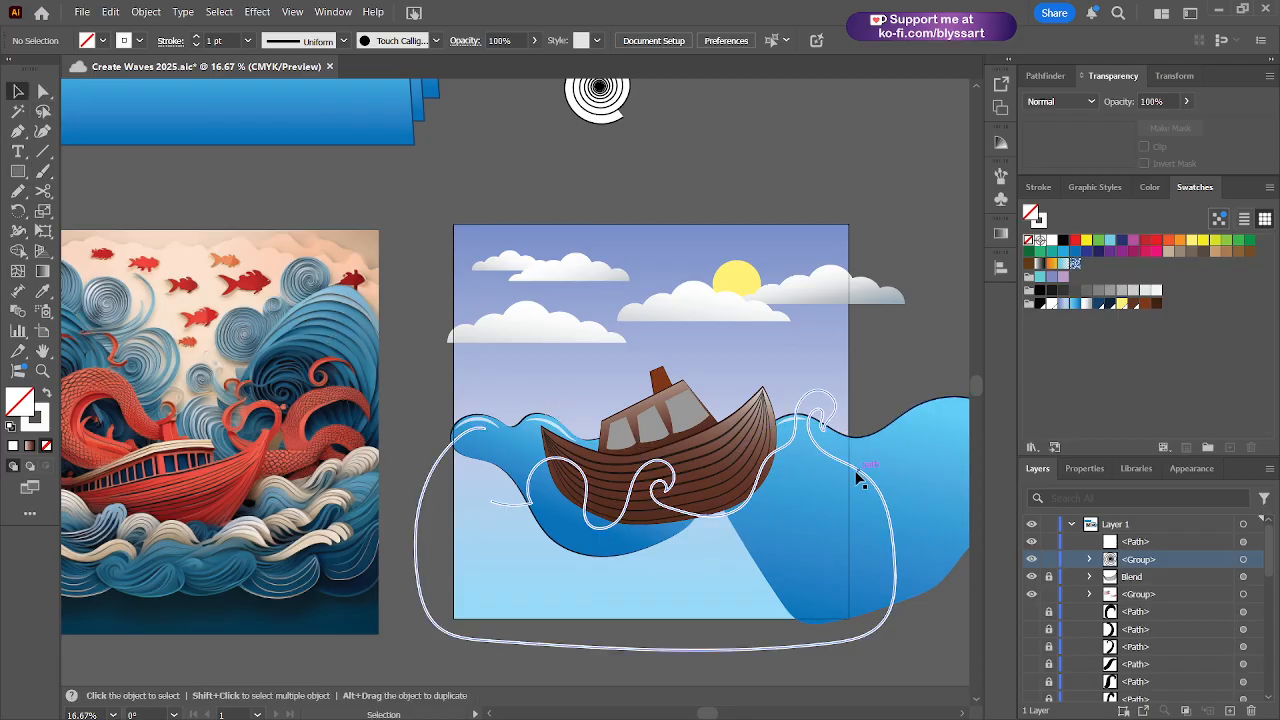
left_click(836, 403)
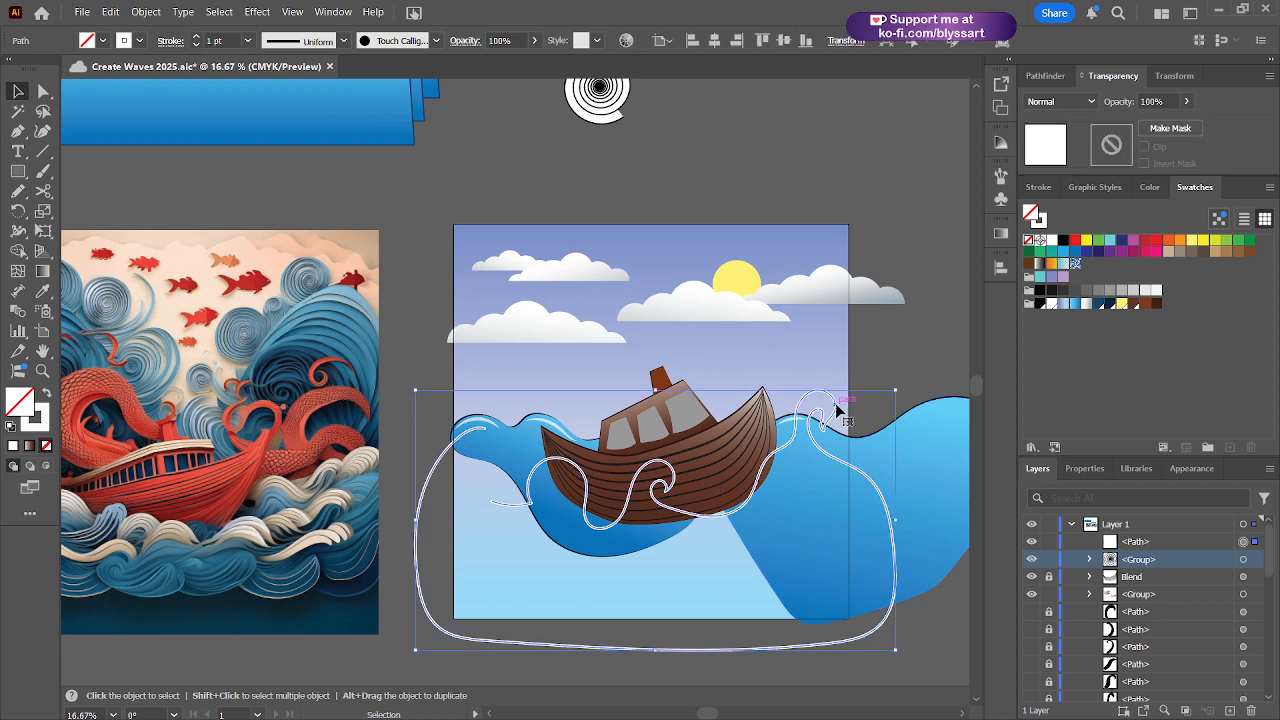
key("Delete")
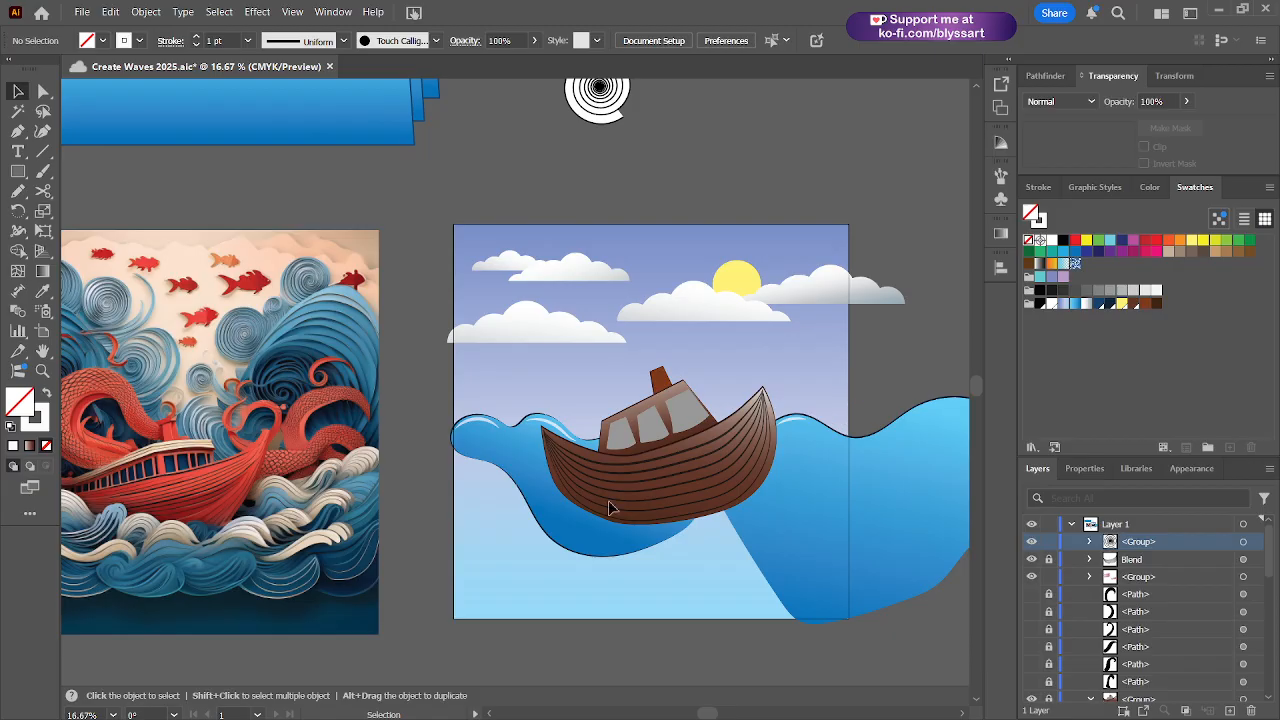
- Try a shorter curling wave stroke beside the boat's bow with the Paintbrush, and undo the strokes
key("b")
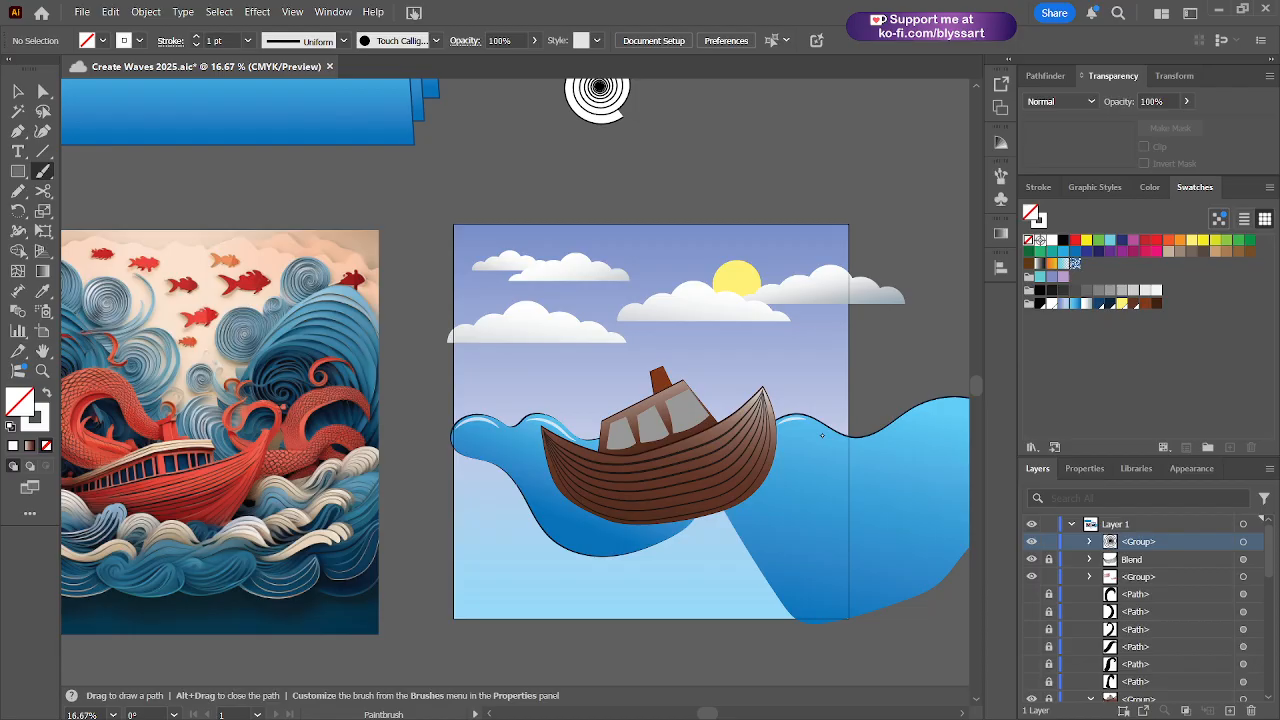
left_click_drag(740, 462, 824, 438)
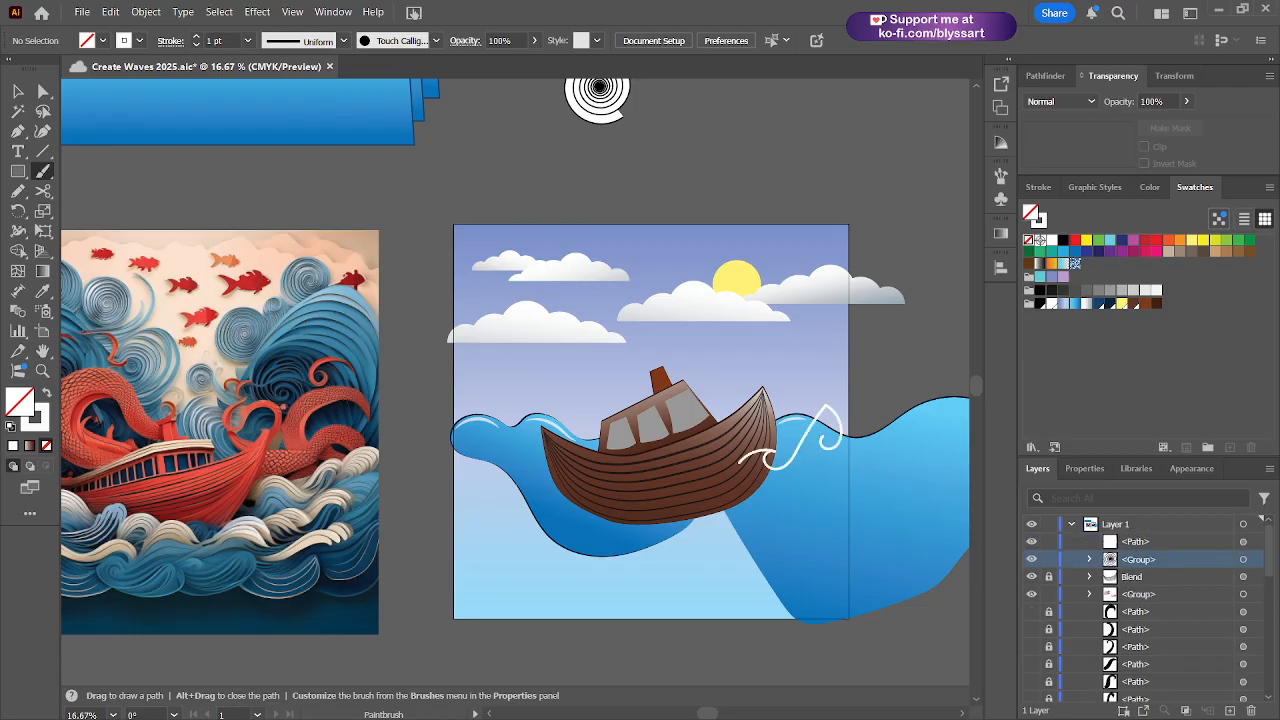
key("ctrl")
scroll(830, 430, "up", 5)
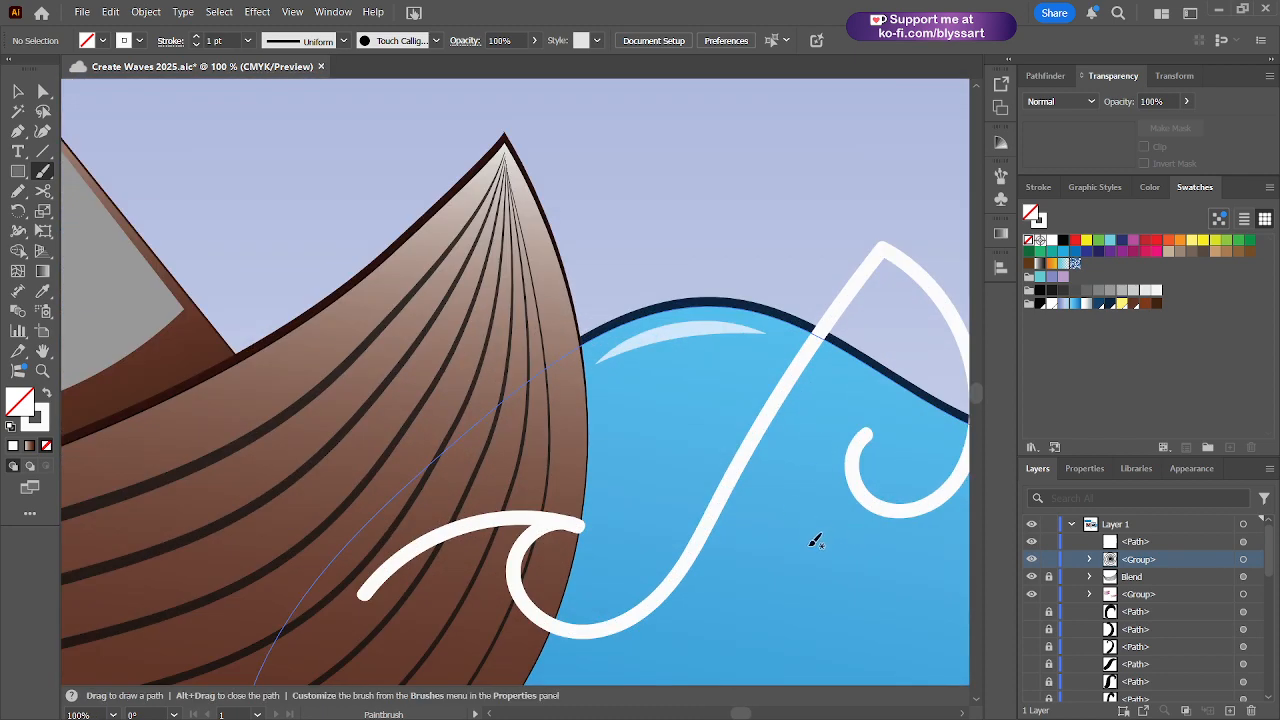
key("space")
left_click_drag(807, 548, 491, 569)
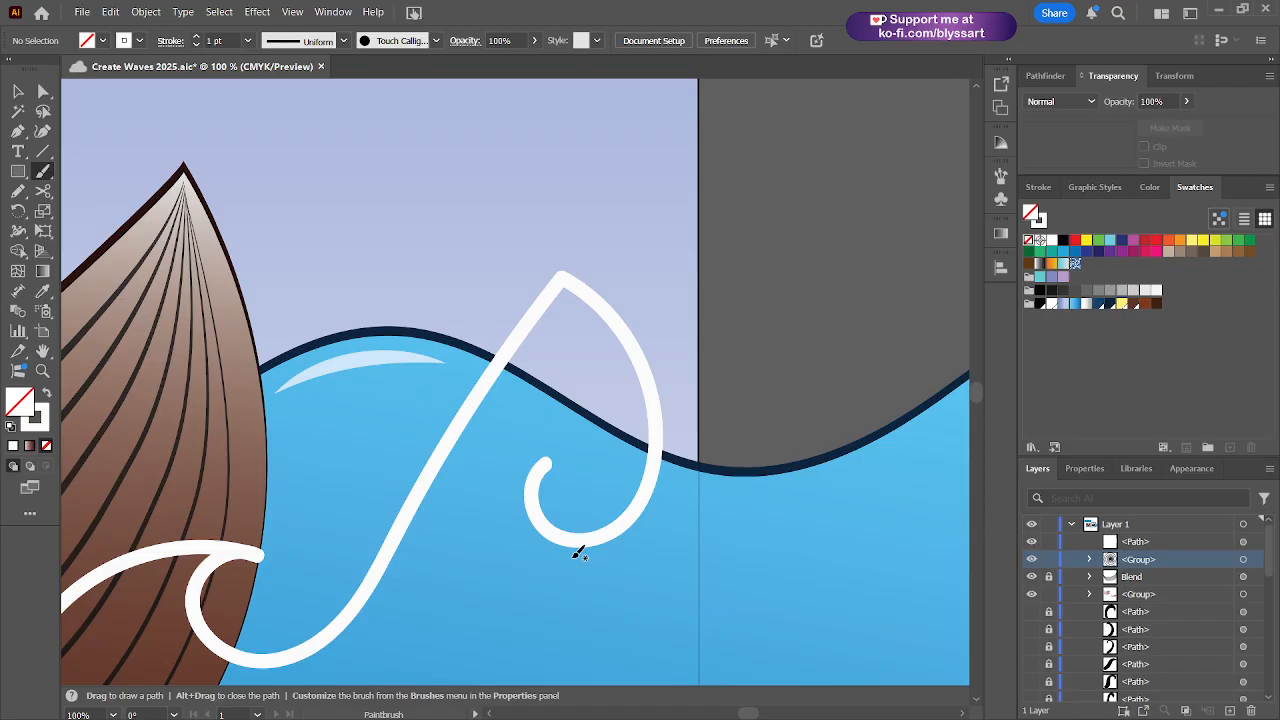
scroll(614, 500, "down", 2)
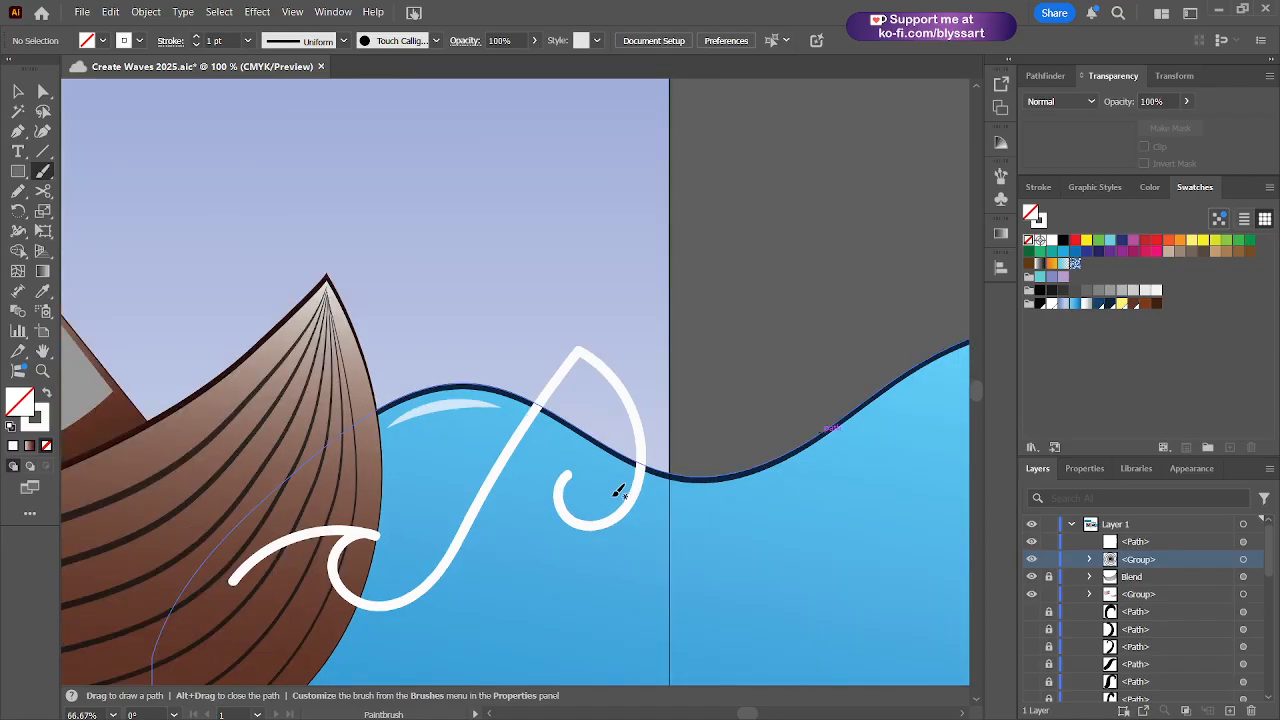
mouse_move(518, 545)
left_mouse_down()
mouse_move(596, 539)
mouse_move(818, 464)
mouse_move(780, 487)
left_mouse_up()
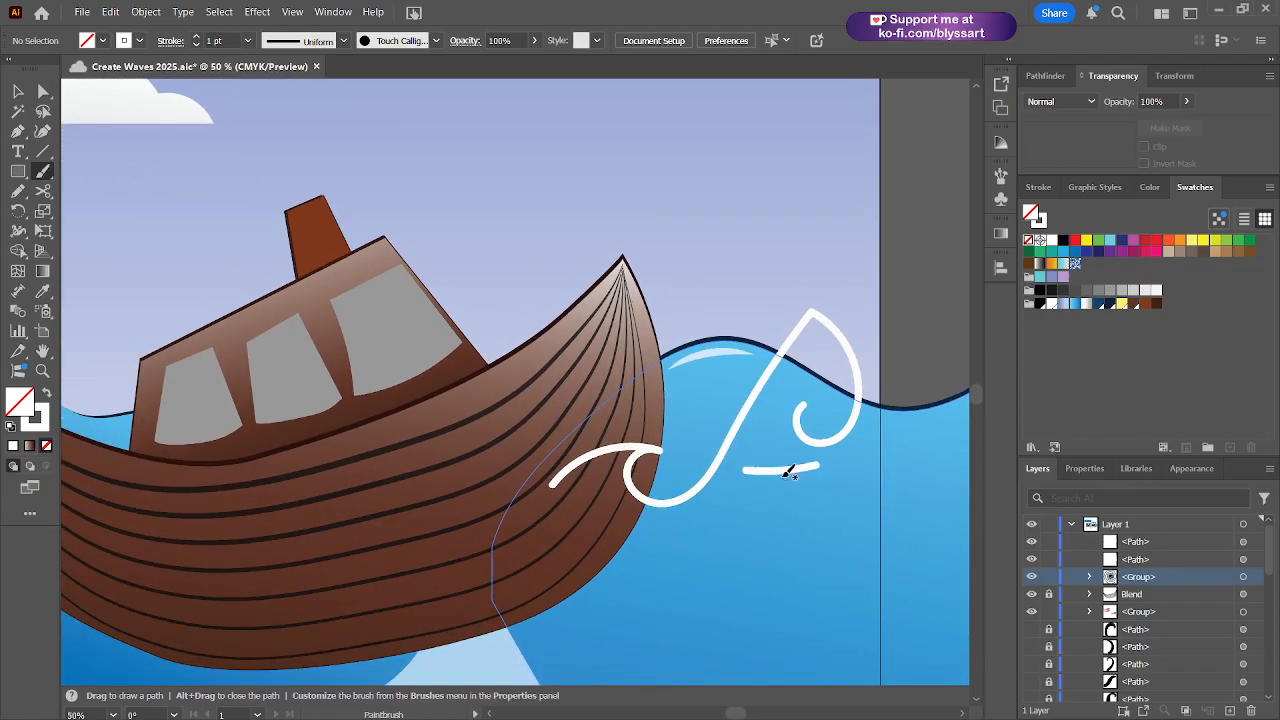
key("ctrl+z")
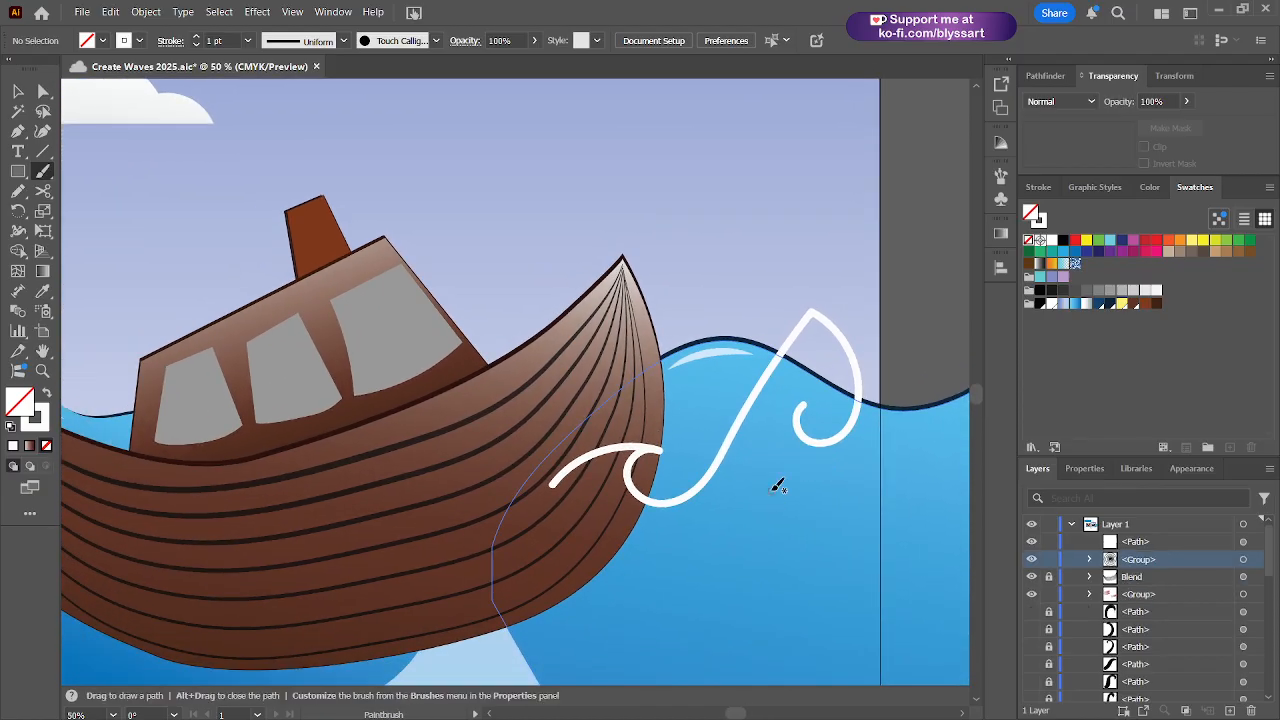
key("ctrl")
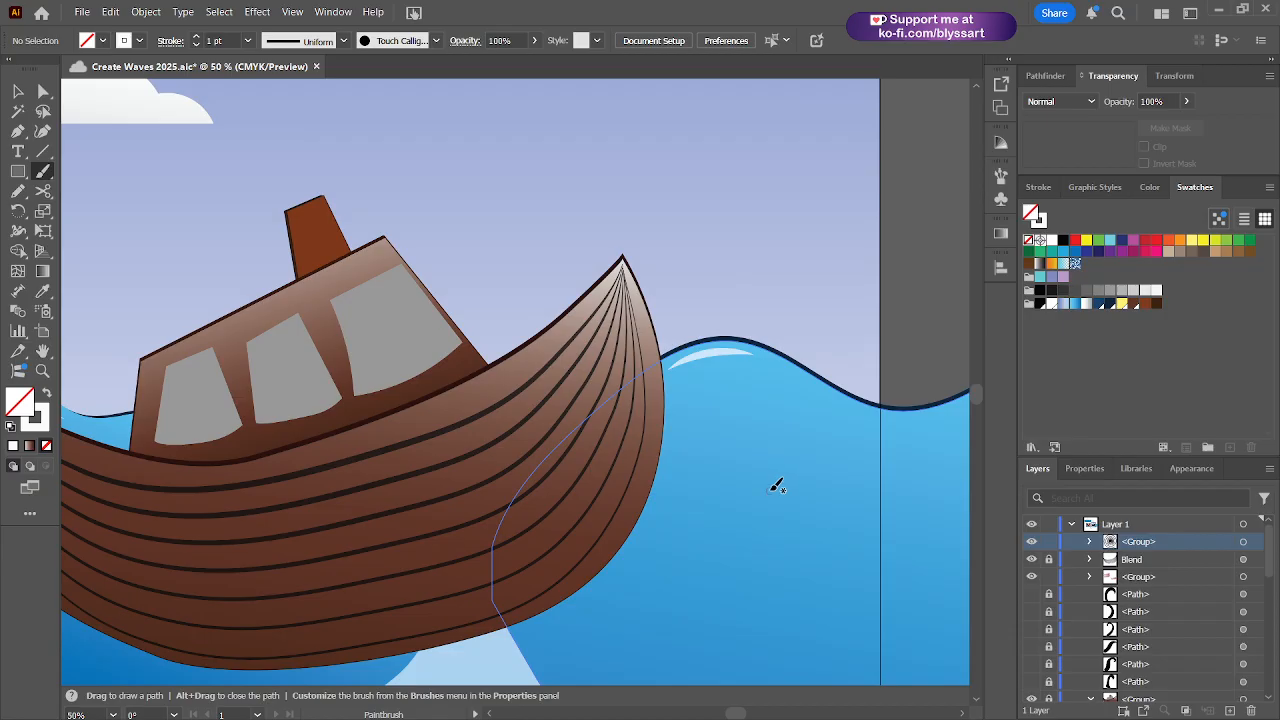
- Paint a white curling wave line across the boat hull, from a small curl beyond the bow to a large spiral at the stern
scroll(778, 486, "down", 1)
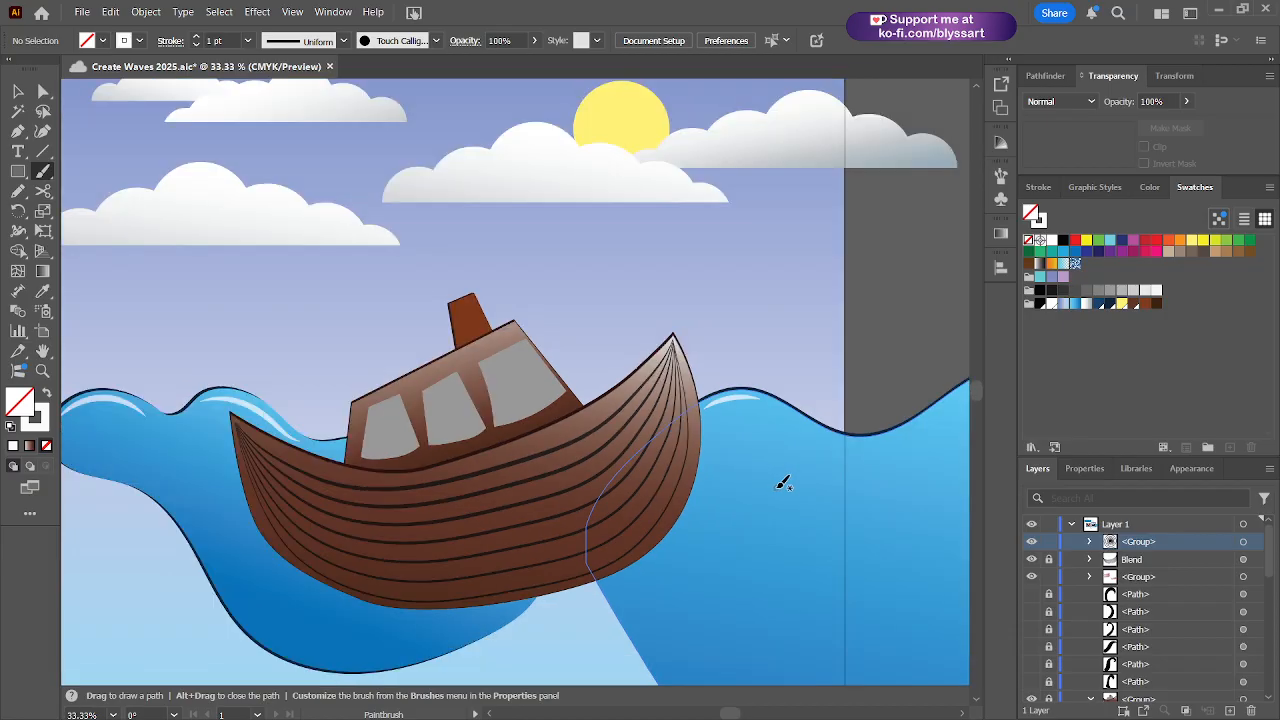
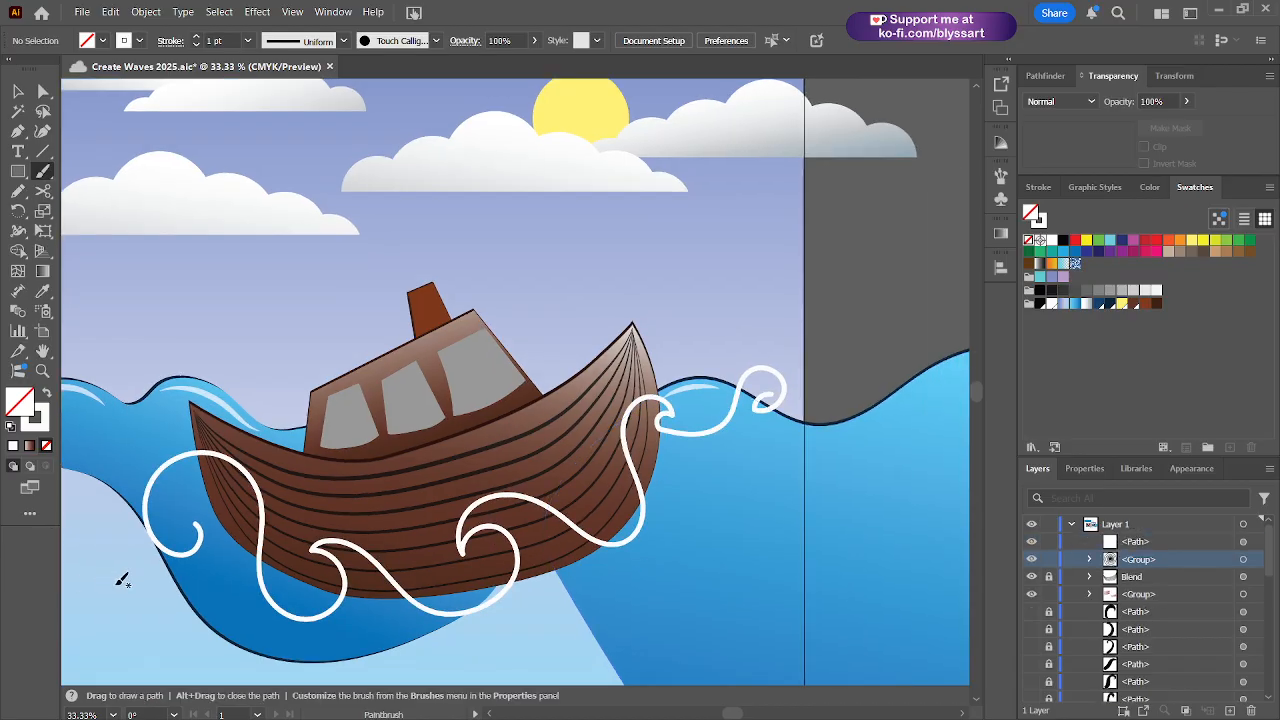
mouse_move(122, 578)
left_mouse_down()
mouse_move(334, 595)
mouse_move(646, 563)
left_mouse_up()
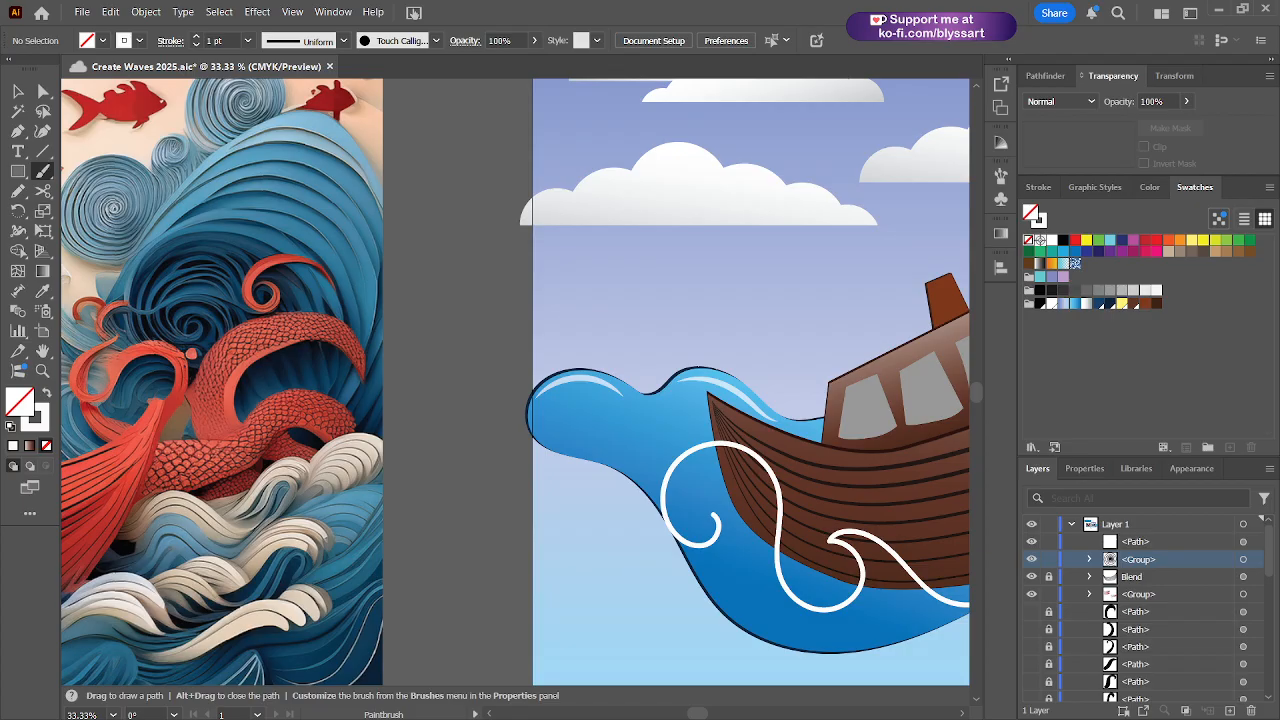
- Try extending the wave line outward from the stern spiral with short brush strokes, and undo the attempts
left_click_drag(716, 516, 643, 542)
left_click_drag(638, 454, 645, 530)
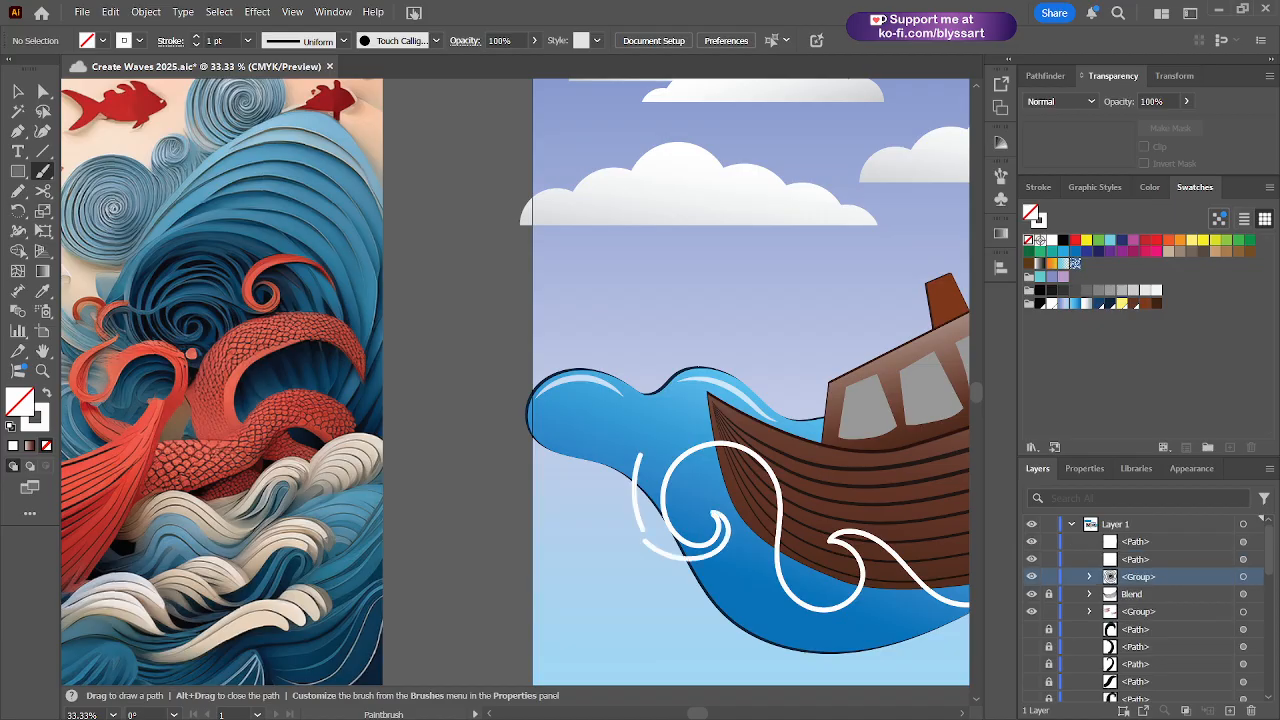
key("ctrl+z")
left_click_drag(624, 511, 643, 540)
left_click_drag(617, 484, 642, 528)
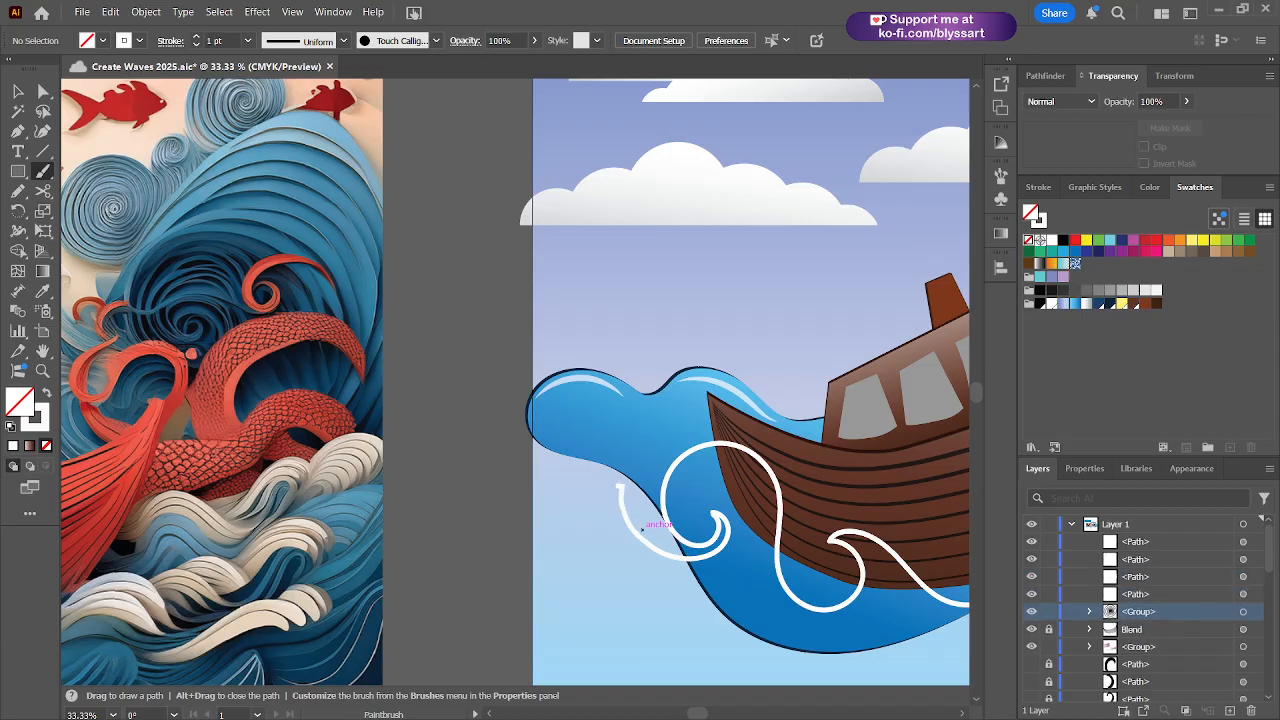
key("ctrl+z")
key("ctrl+z")
key("ctrl+z")
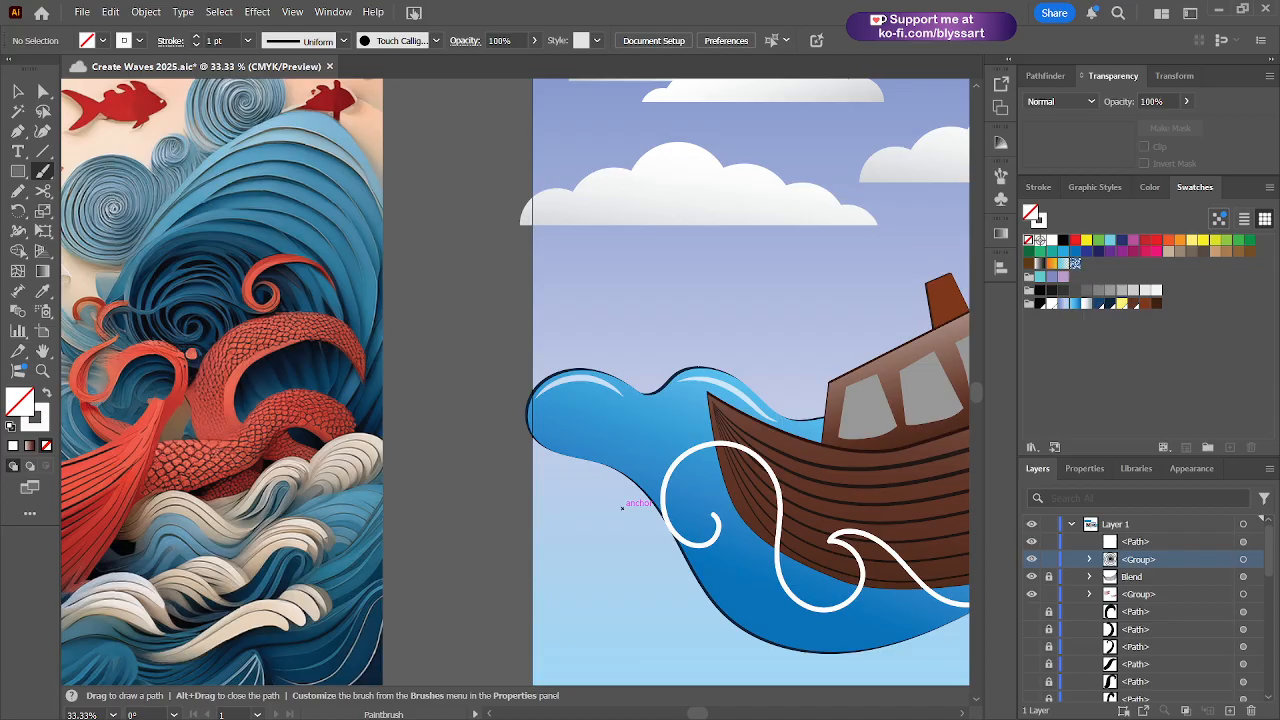
key("ctrl+shift+z")
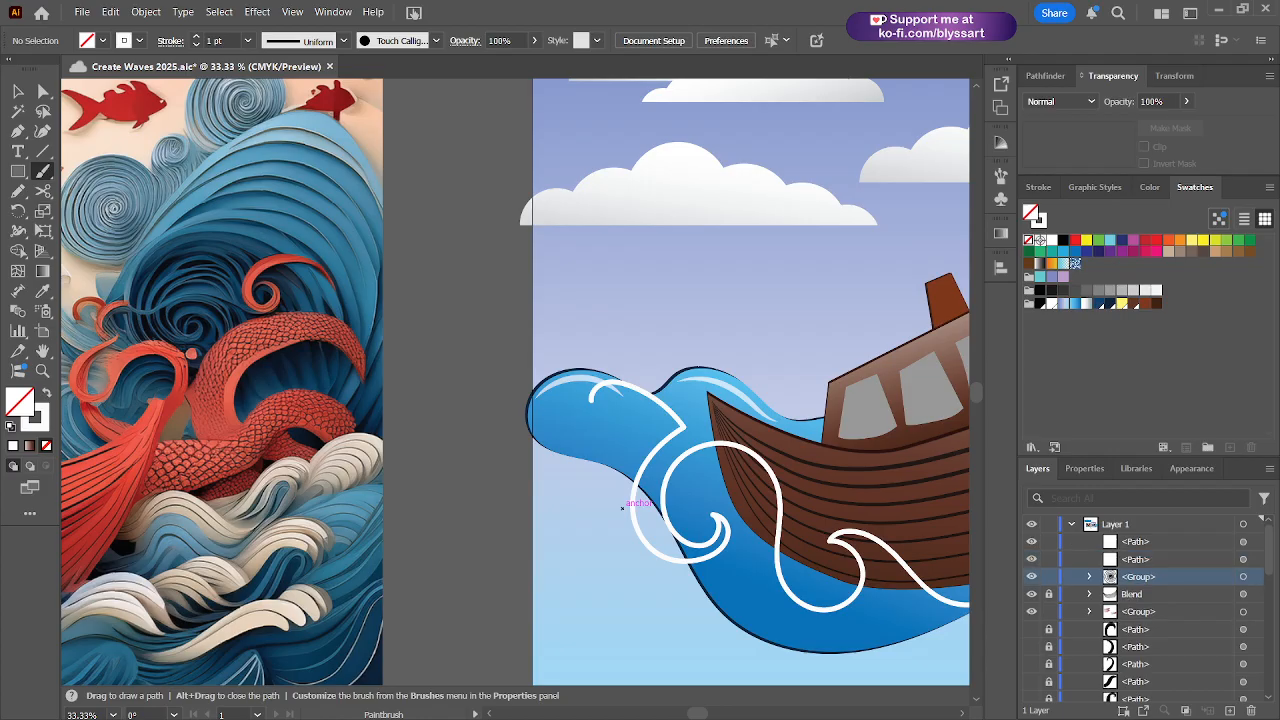
key("v")
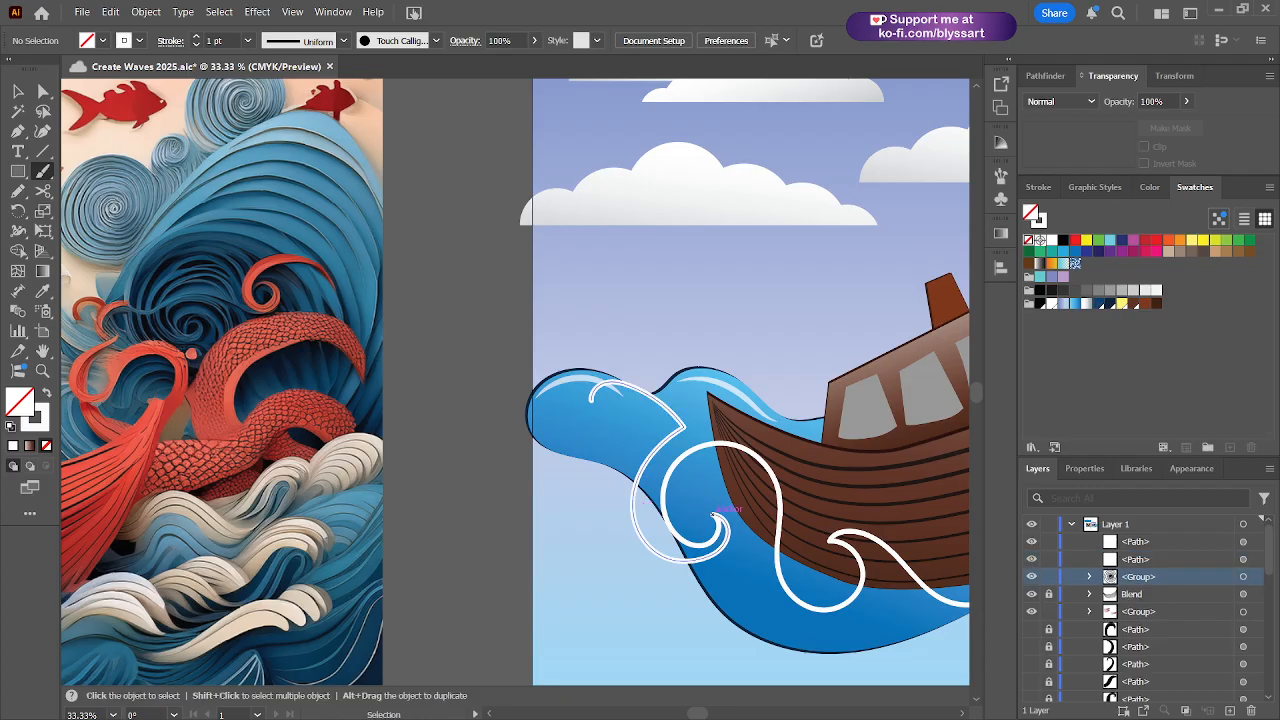
key("ctrl+z")
key("b")
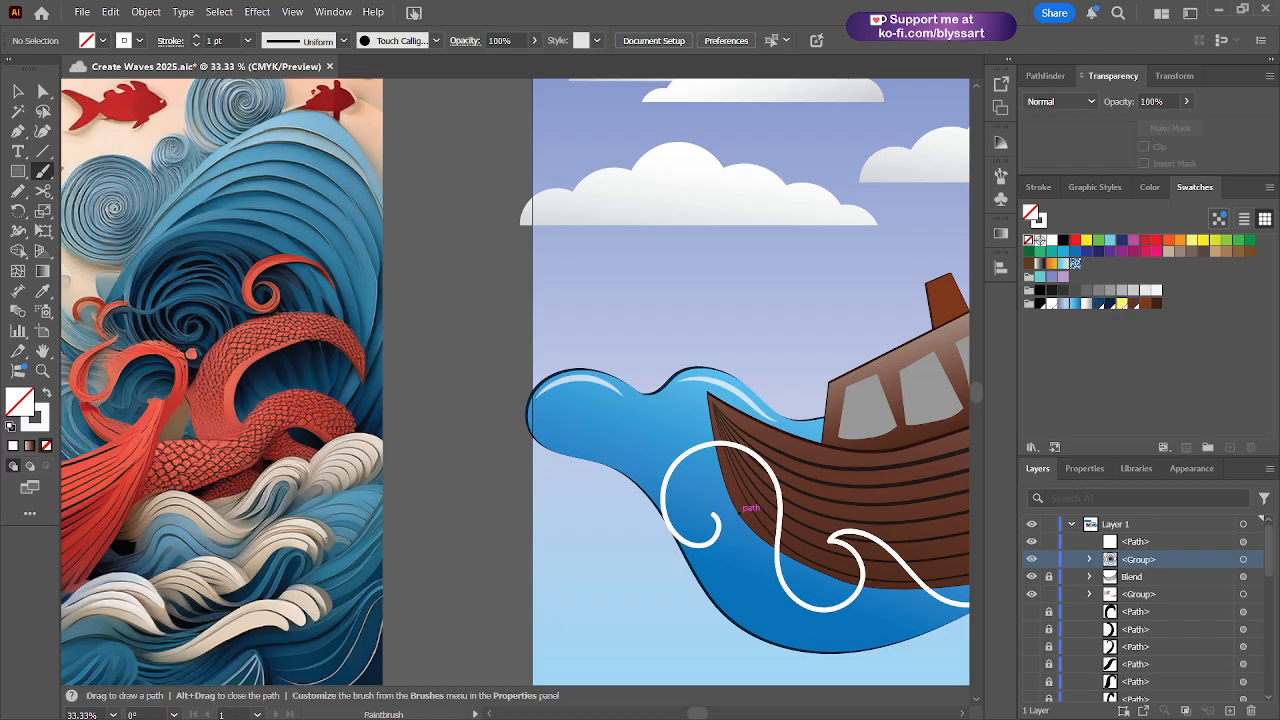
- Try longer curling strokes from the stern spiral's inner end toward the artboard's left edge, undoing each one
left_click(740, 513)
key("ctrl+z")
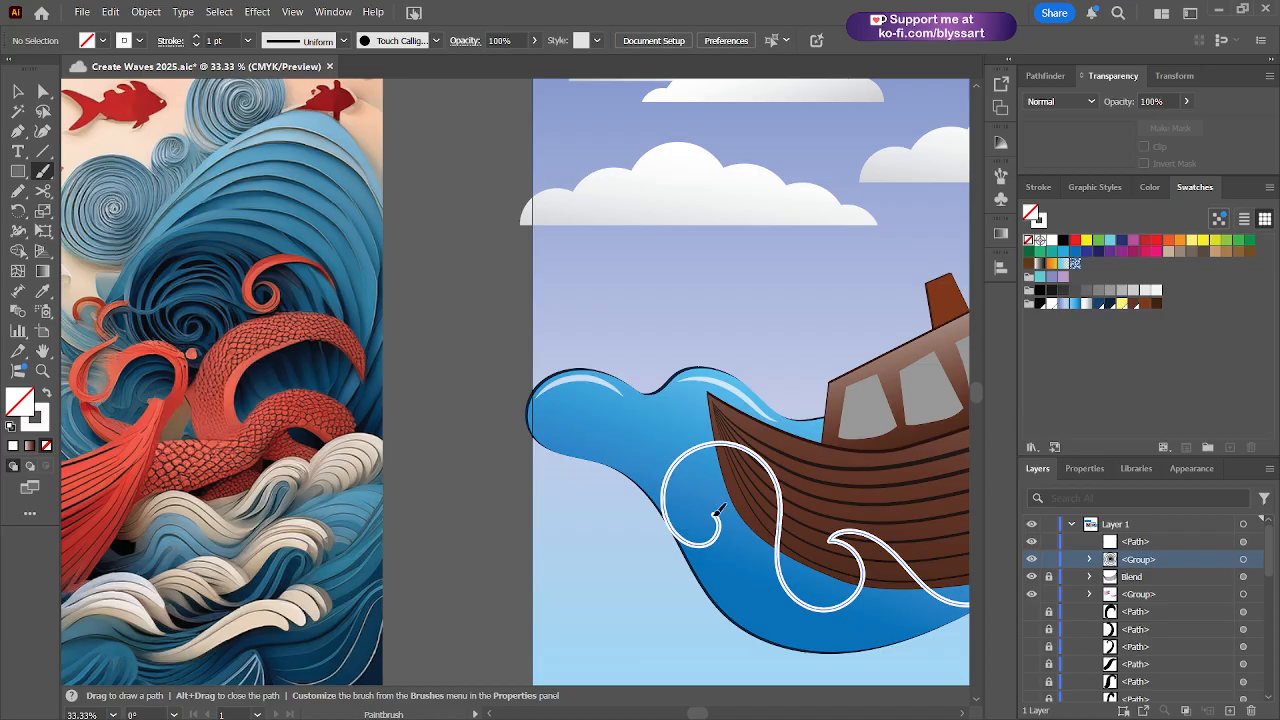
left_click_drag(714, 514, 539, 428)
key("ctrl+z")
left_click(714, 514)
key("ctrl+z")
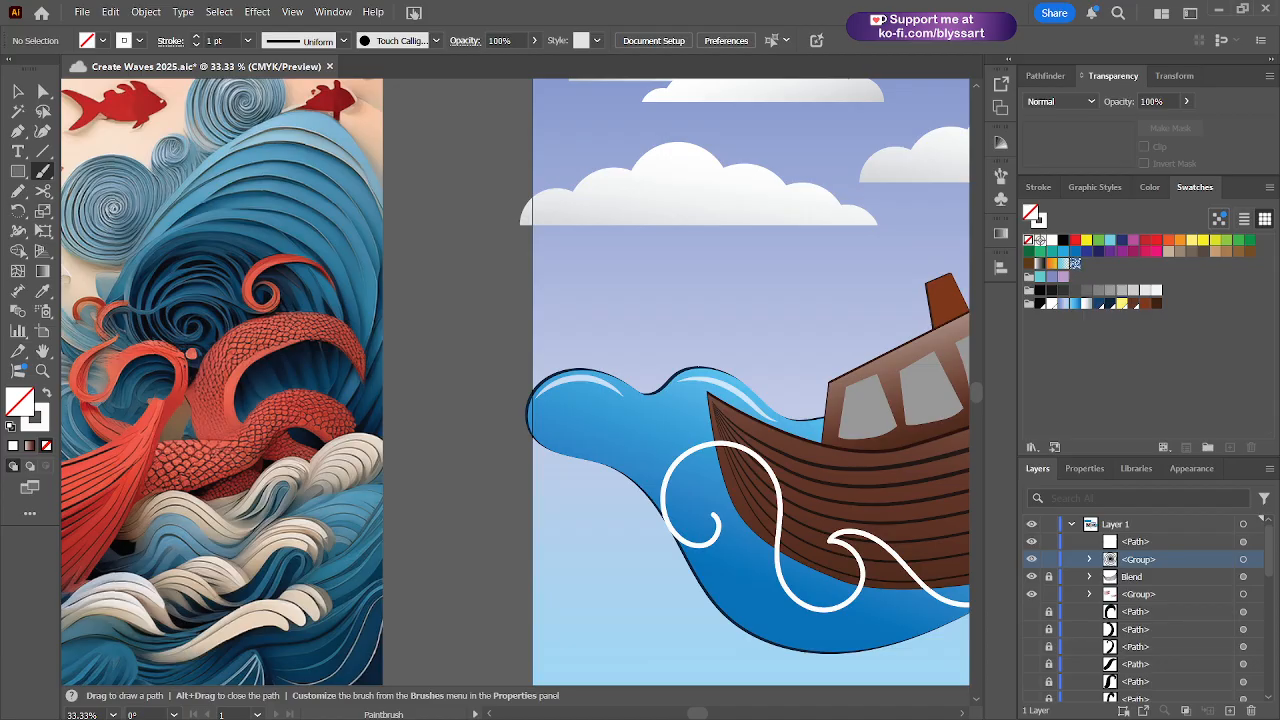
left_click_drag(711, 519, 490, 522)
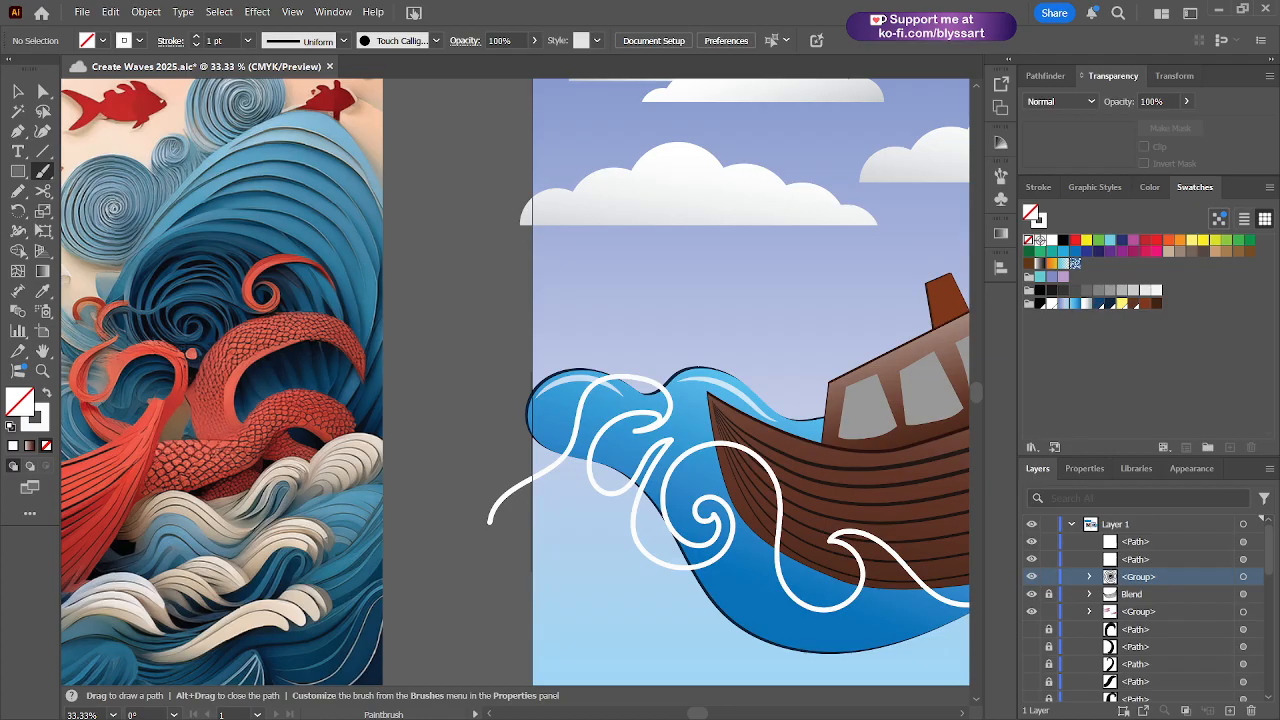
key("ctrl+z")
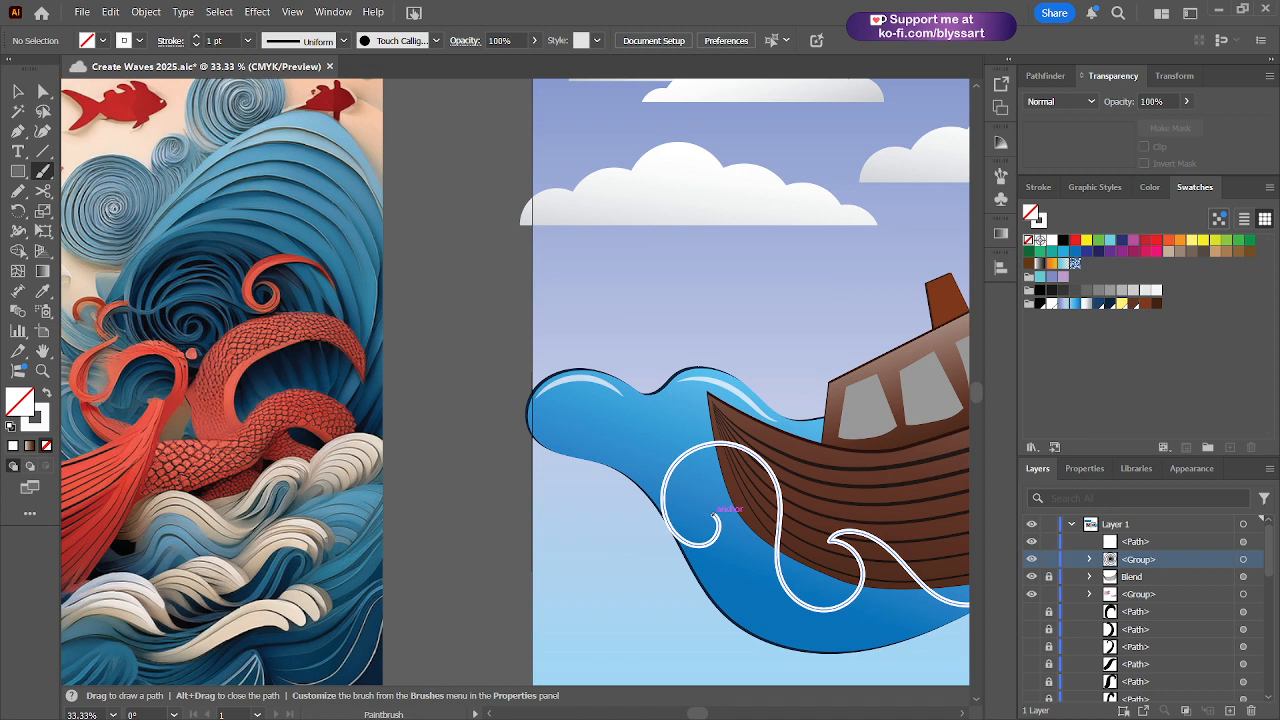
left_click_drag(713, 514, 596, 481)
key("ctrl+z")
- Paint a second spiral crest continuing from the stern spiral past the artboard's left edge and downward, and save the file
left_click_drag(714, 515, 458, 642)
left_click_drag(844, 375, 707, 165)
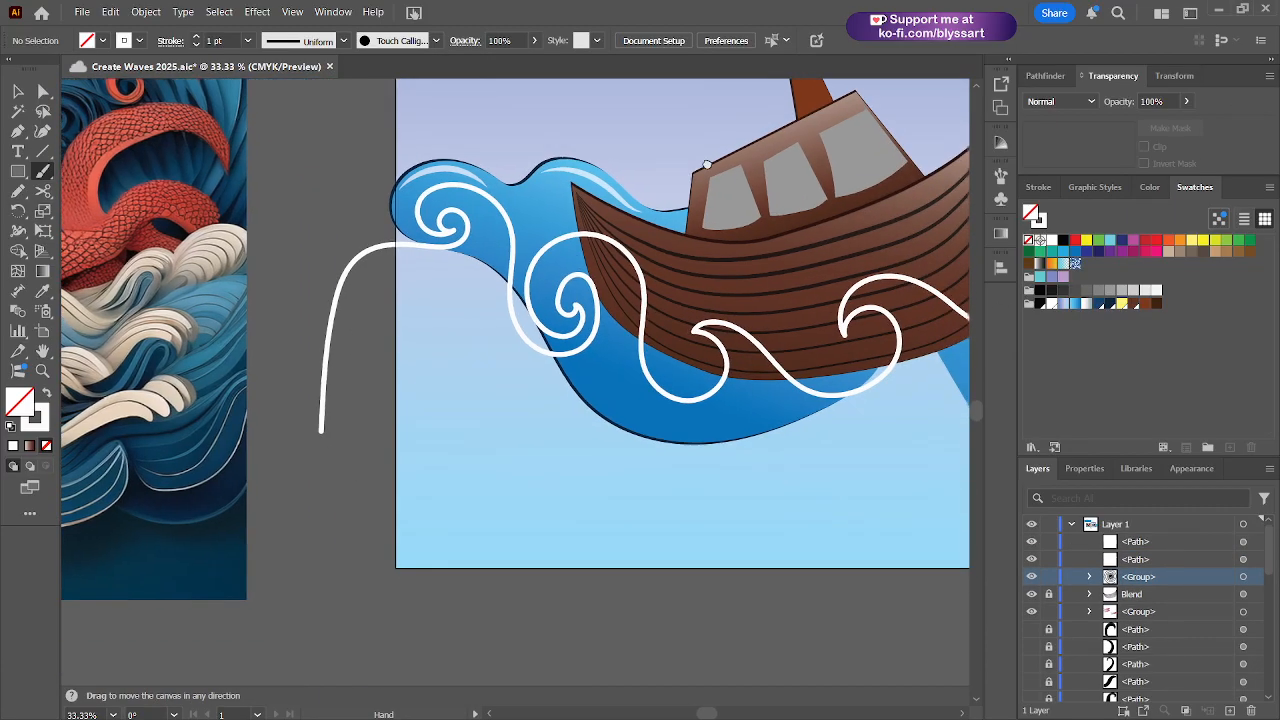
mouse_move(752, 365)
left_mouse_down()
mouse_move(555, 252)
mouse_move(414, 323)
left_mouse_up()
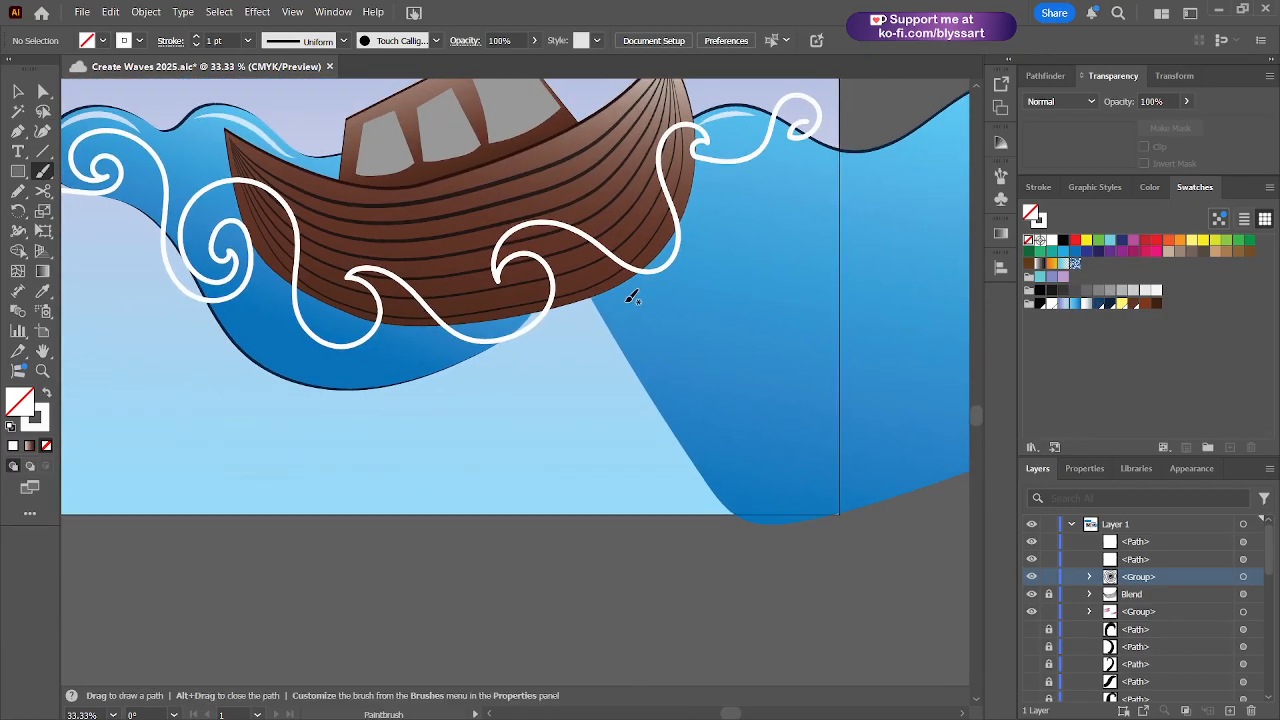
left_click_drag(606, 351, 731, 278)
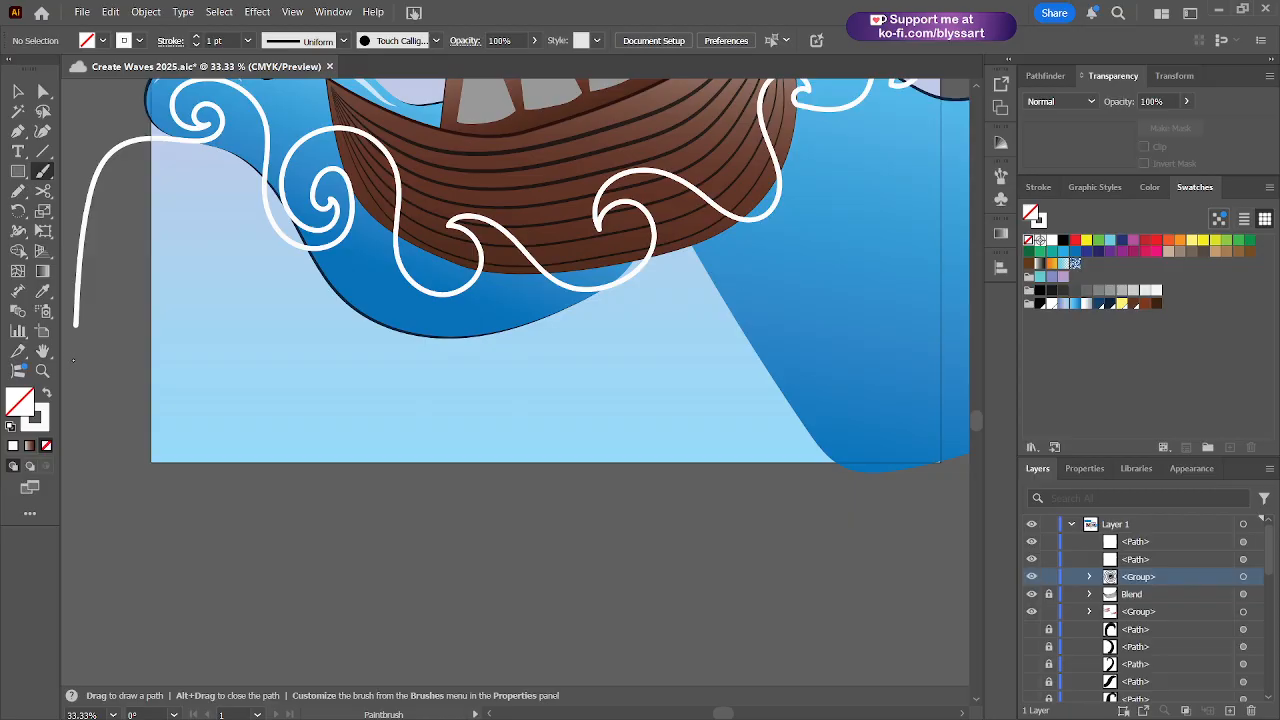
key("ctrl+s")
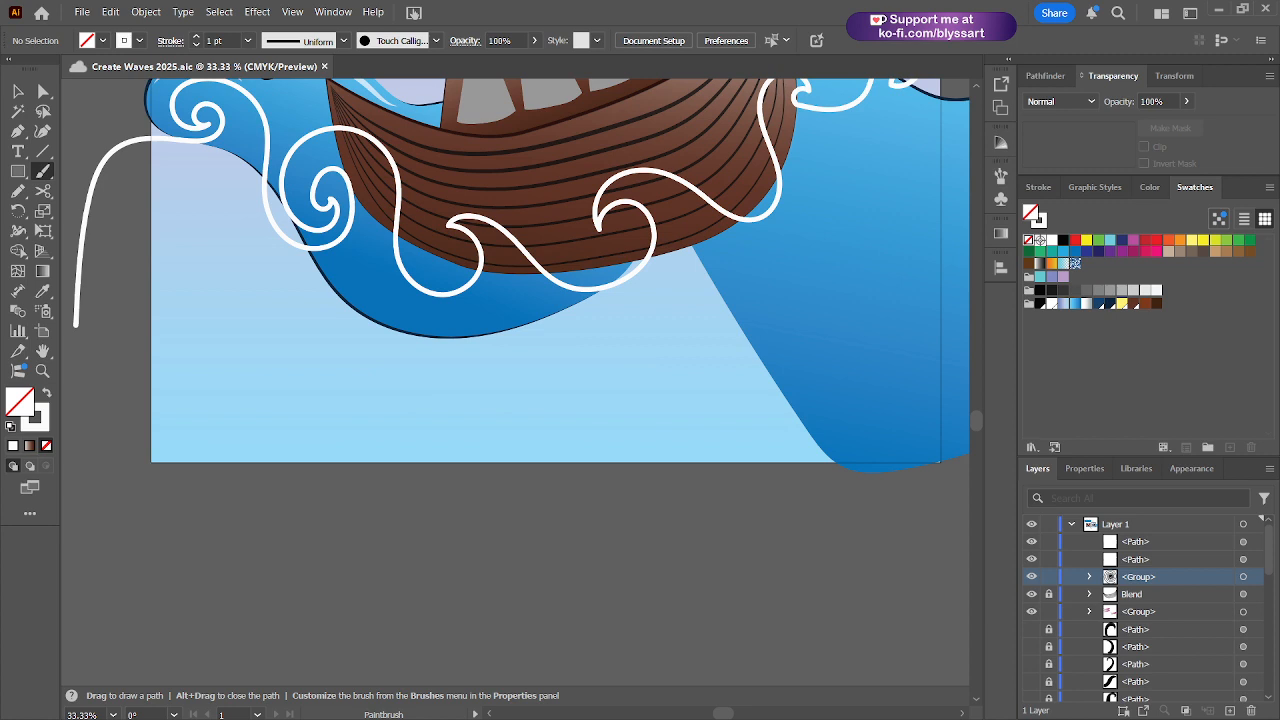
- Paint the wave's outer boundary below the artboard and up its right side, curving into the small curl beyond the bow
left_click_drag(75, 325, 940, 470)
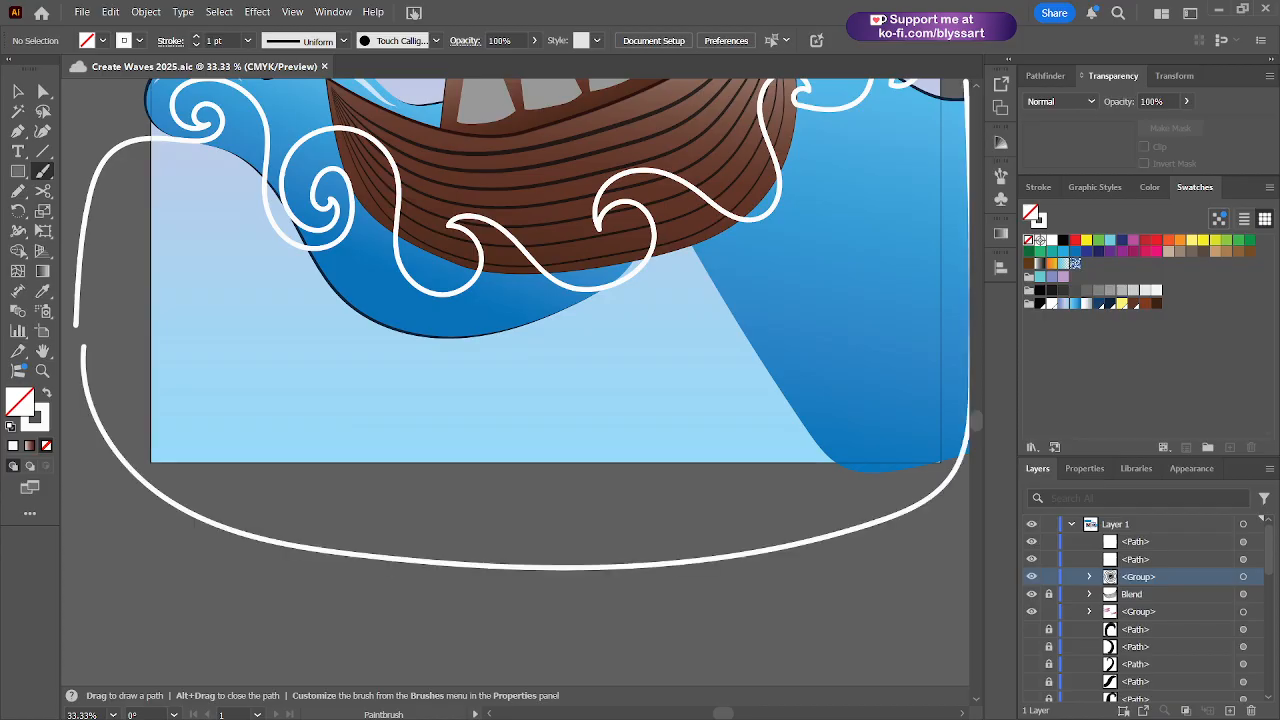
scroll(114, 414, "up", 1)
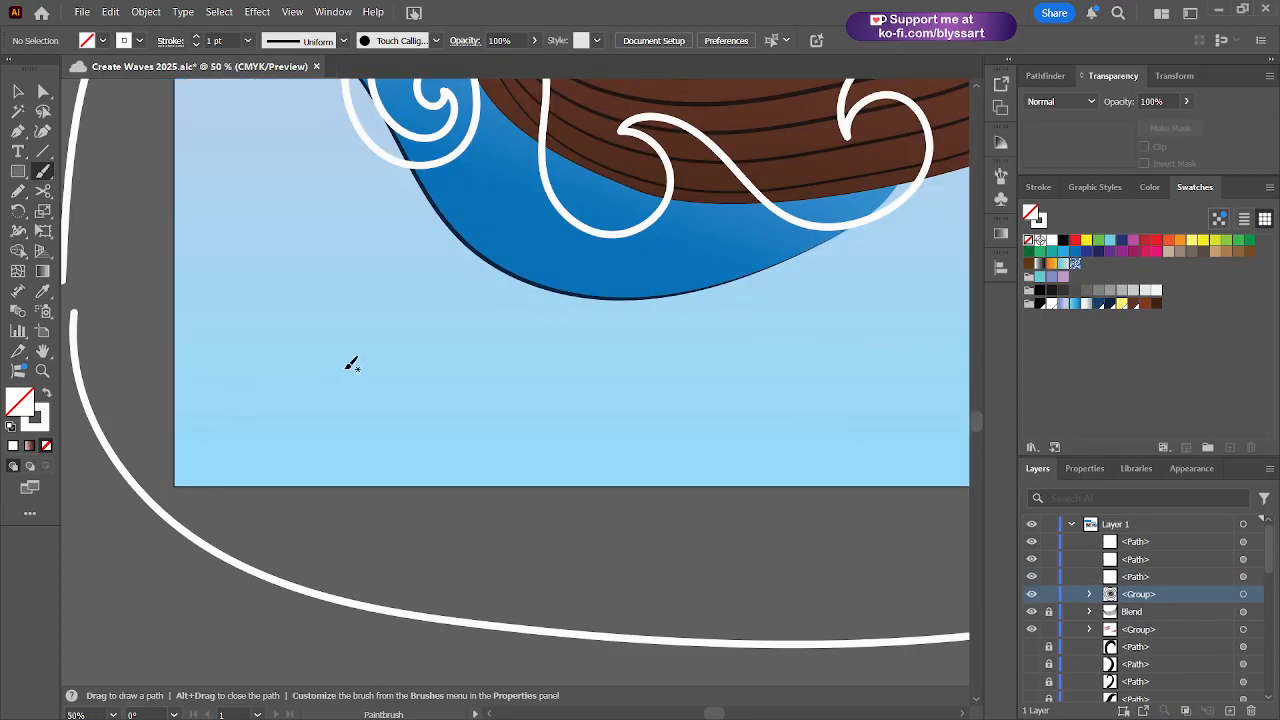
left_click_drag(310, 388, 2, 659)
left_click_drag(570, 537, 18, 628)
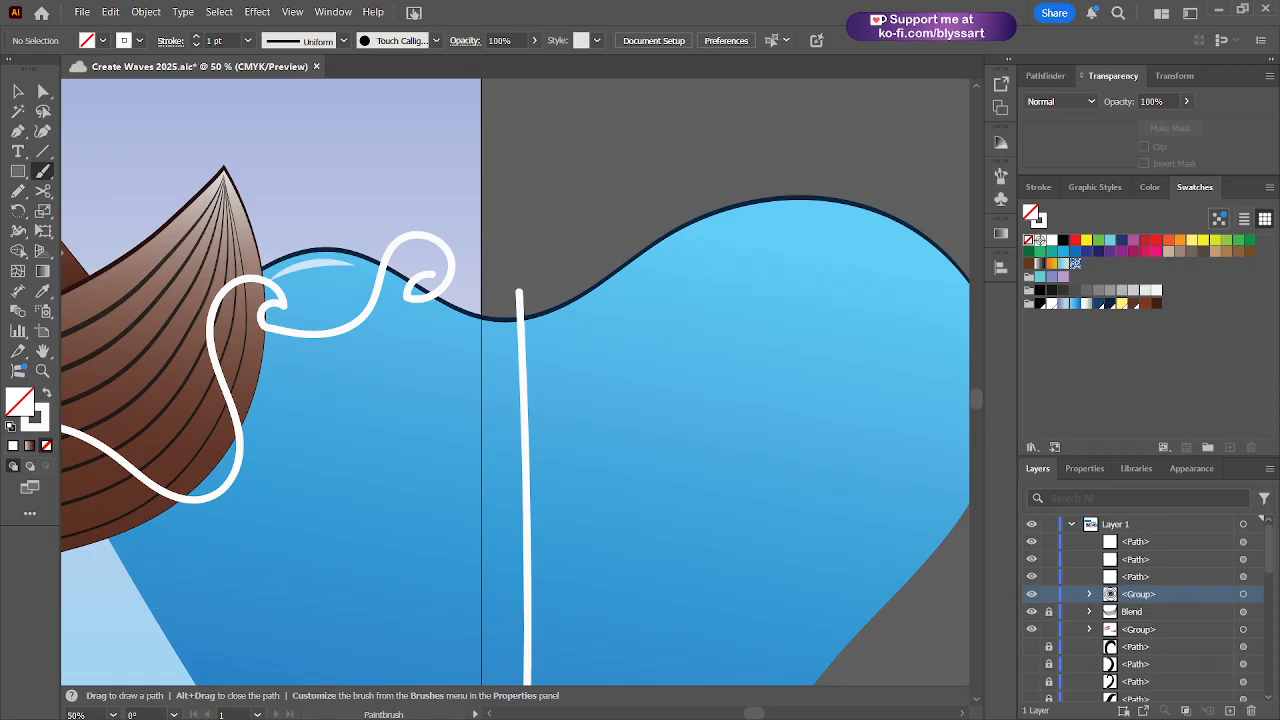
mouse_move(519, 290)
left_mouse_down()
mouse_move(416, 279)
mouse_move(432, 274)
left_mouse_up()
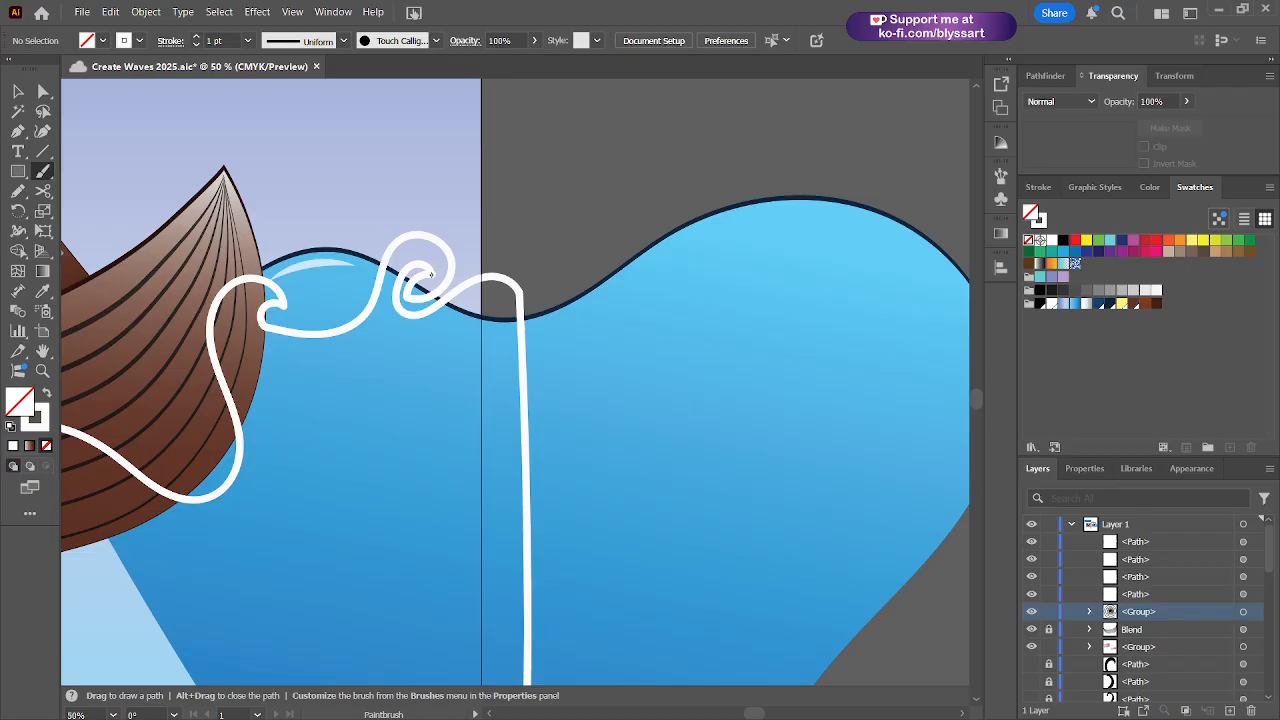
- Replace the last stroke with a taller crest running from the right boundary line into the curl beyond the bow, and save the file
key("ctrl+z")
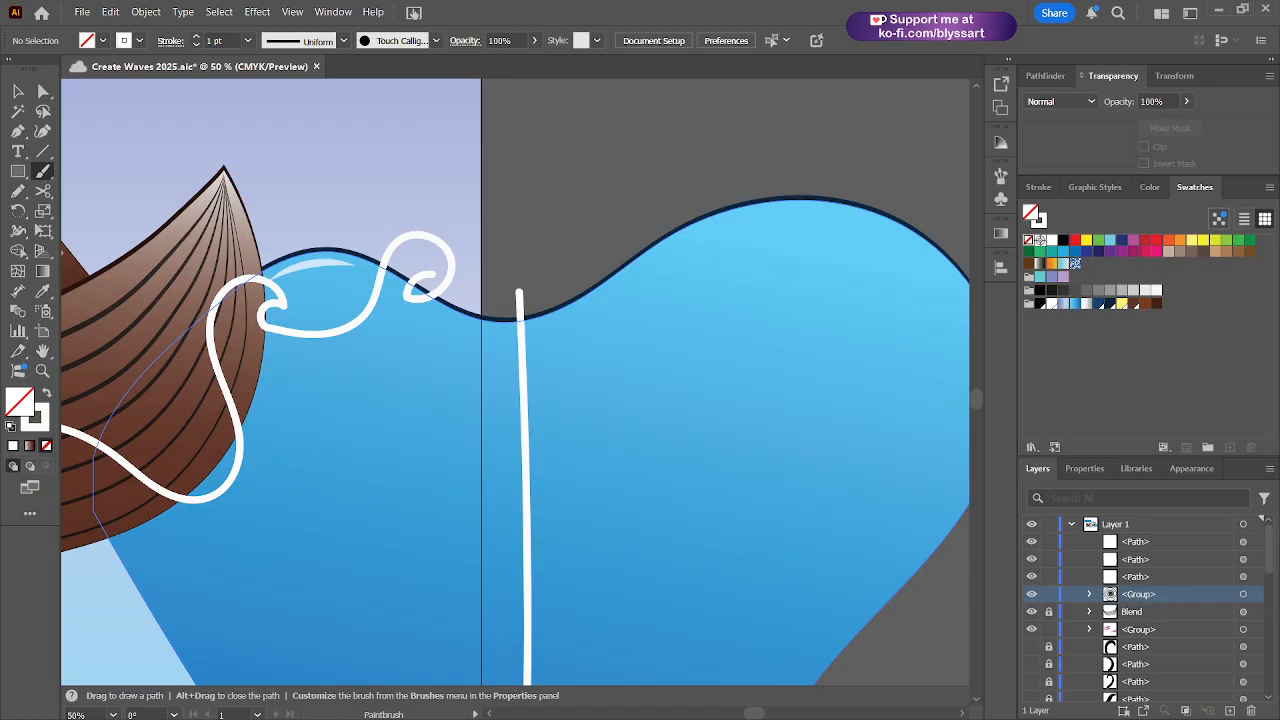
left_click_drag(519, 290, 405, 290)
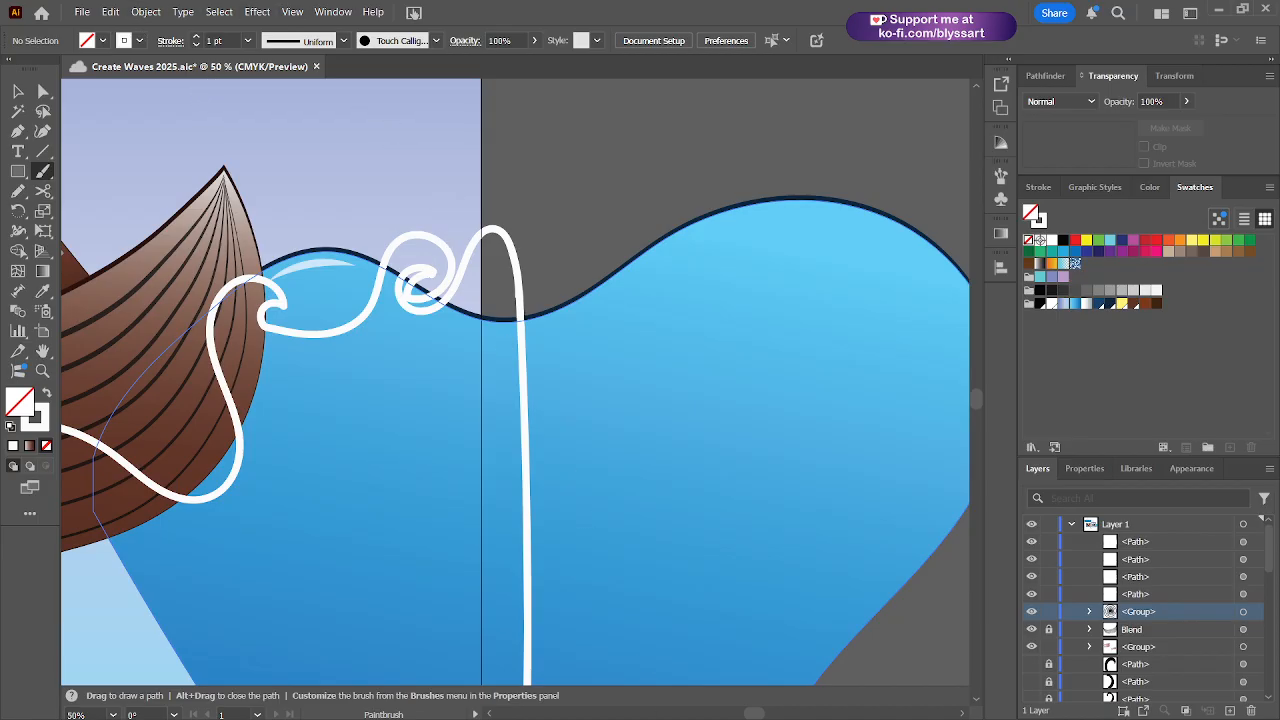
key("ctrl+s")
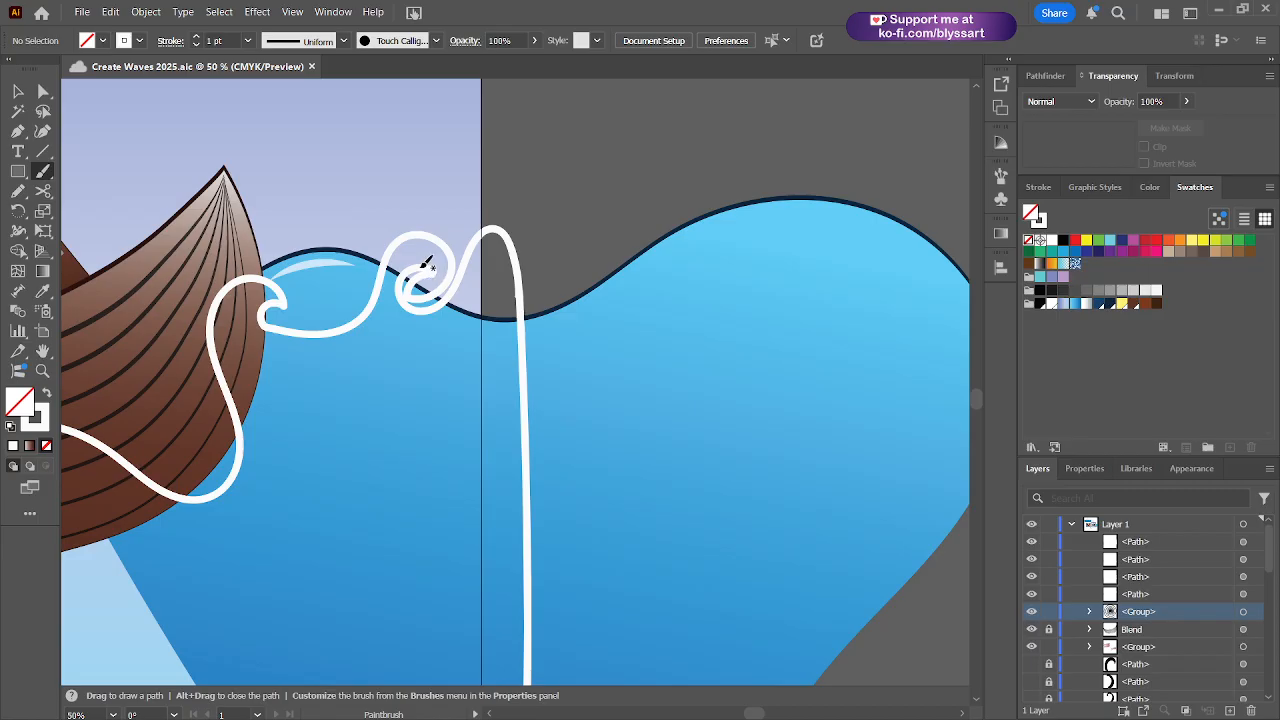
- Refine the inner curl beyond the bow by repositioning its tip and converting its lower bend to a smooth, rounder curve
key("v")
left_click(432, 272)
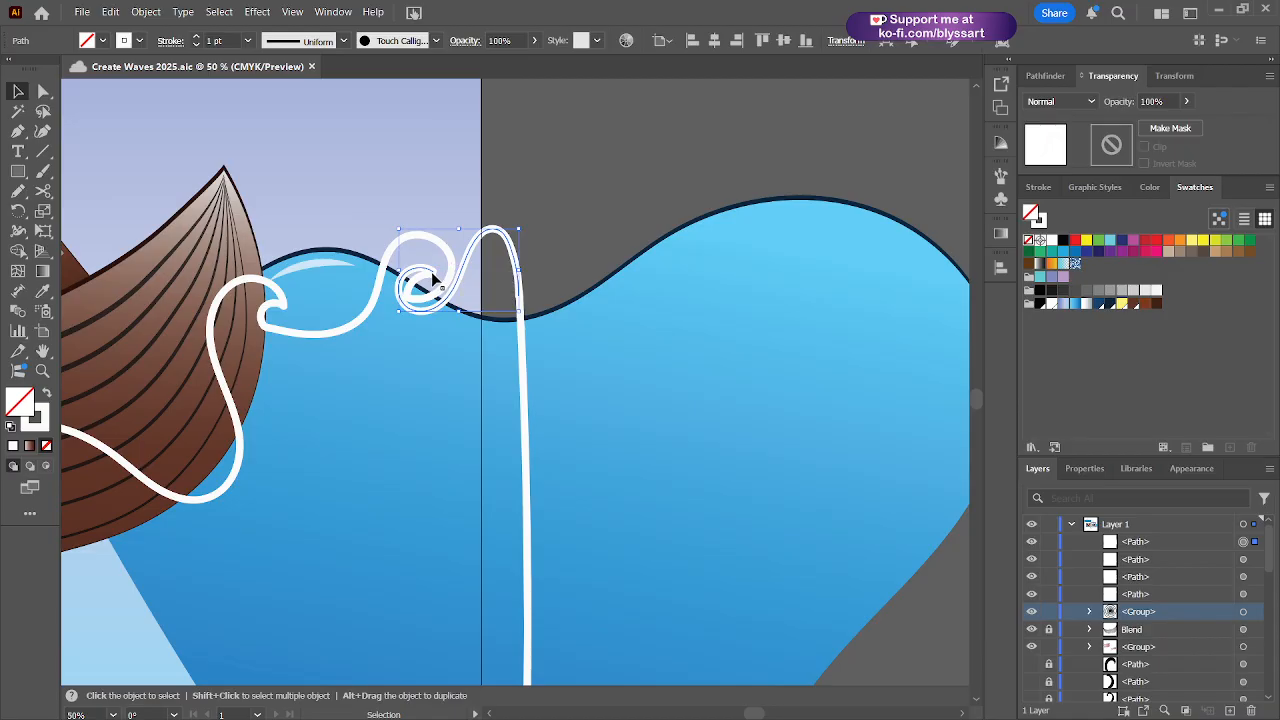
key("a")
scroll(440, 285, "up", 3, "alt")
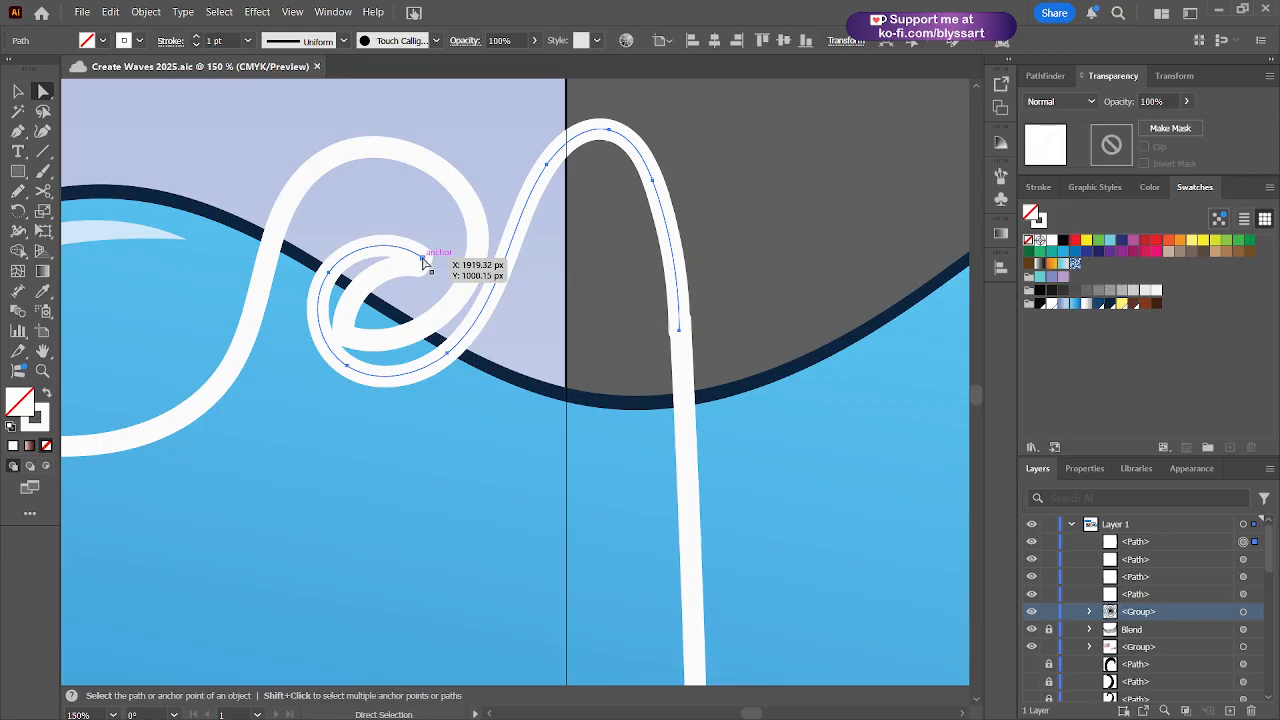
left_click(422, 260)
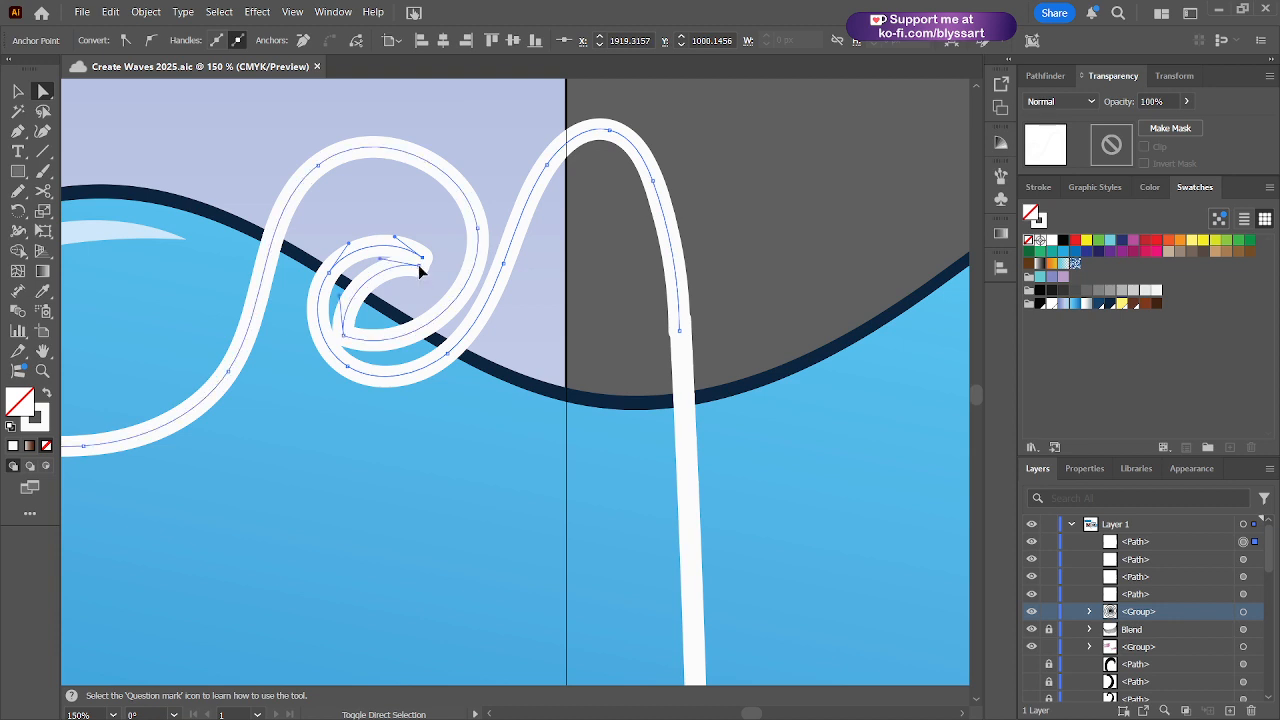
left_click_drag(420, 270, 425, 256)
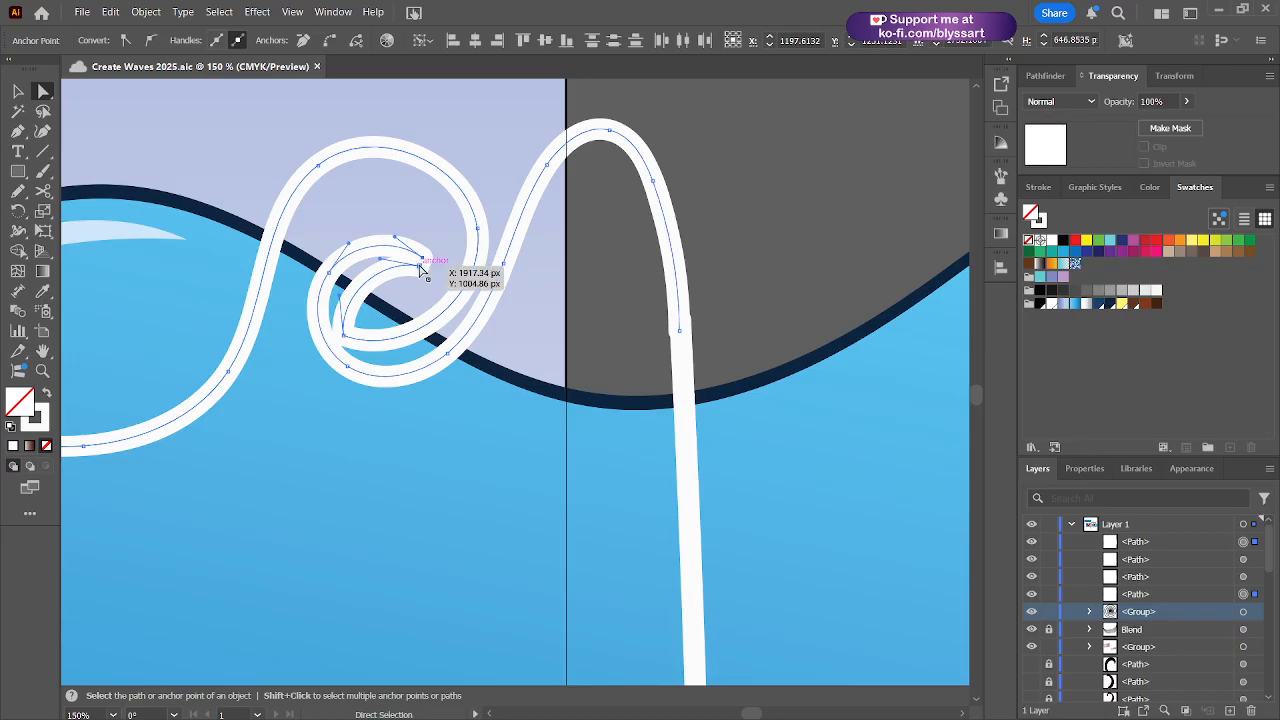
left_click_drag(418, 263, 416, 262)
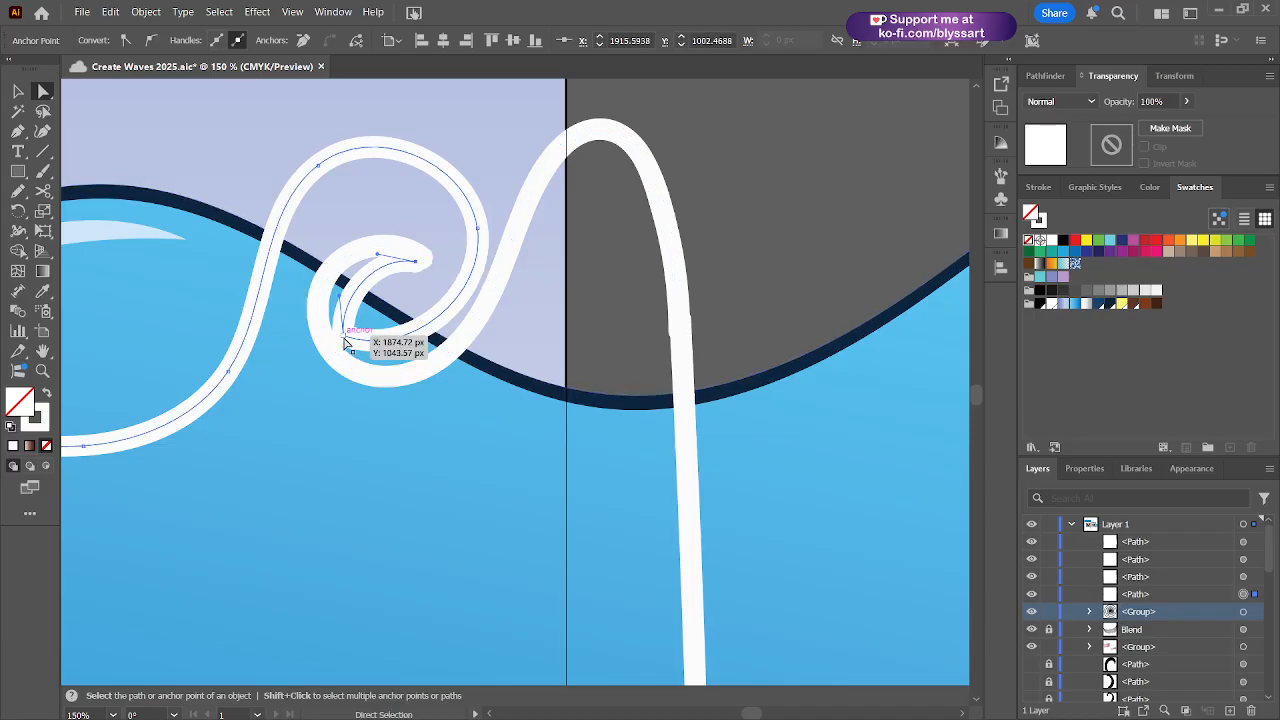
left_click_drag(345, 338, 364, 329)
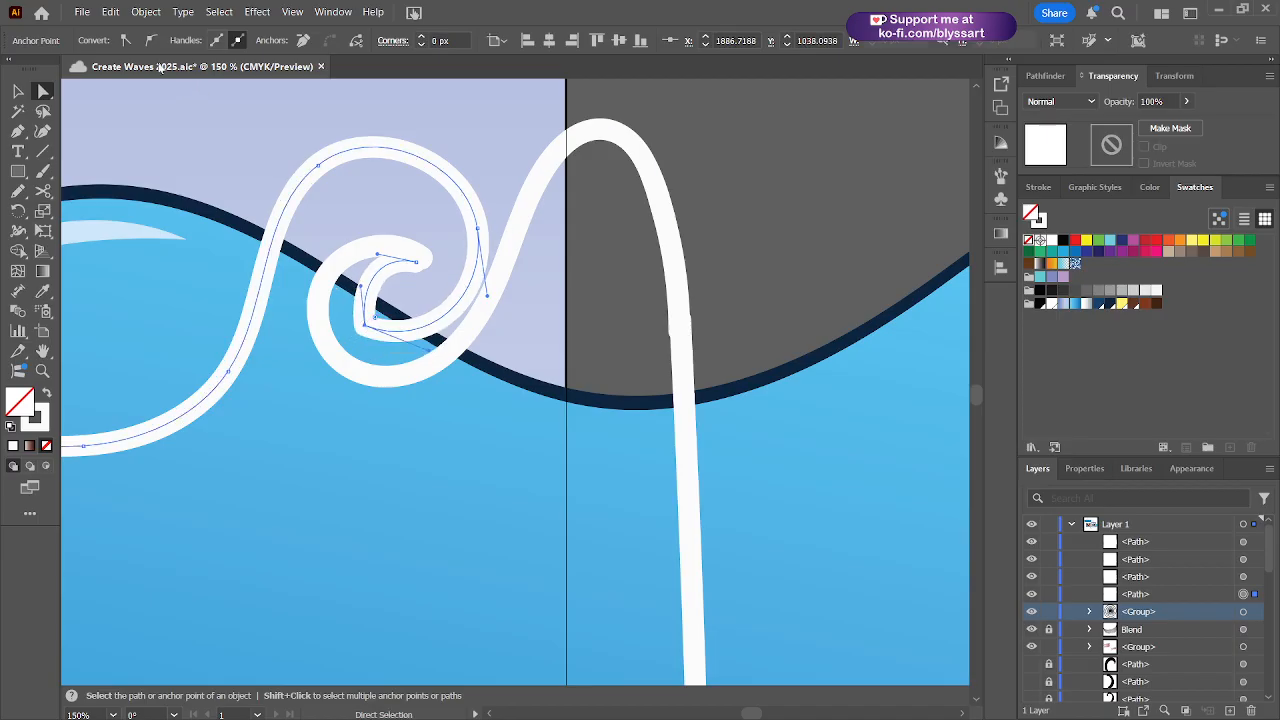
left_click_drag(372, 341, 406, 379)
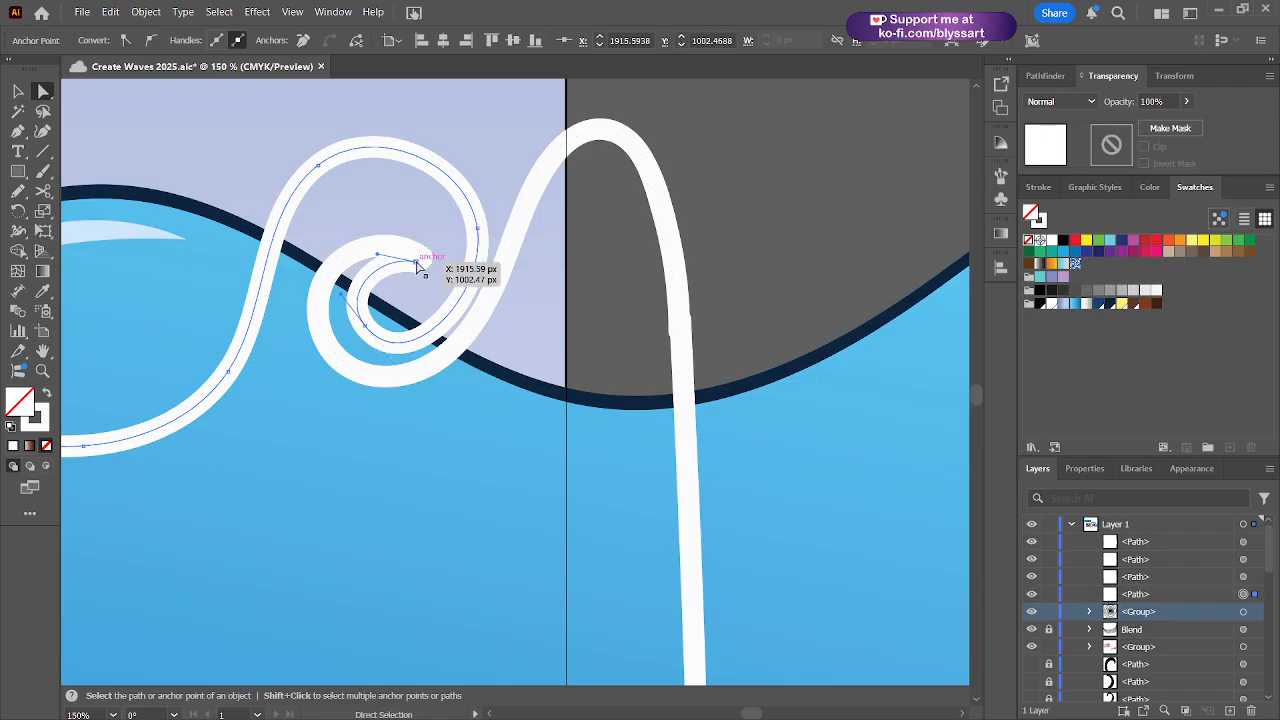
left_click_drag(416, 261, 412, 258)
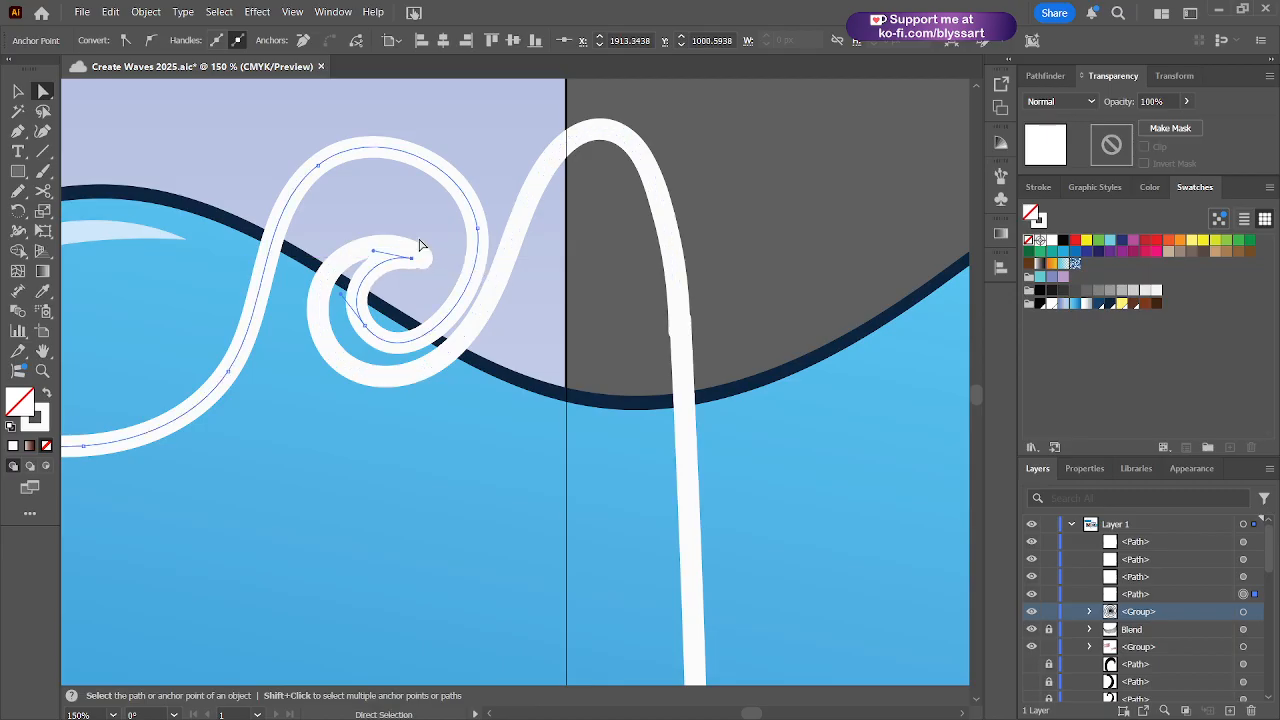
- Join the two open path ends at the tip of the curl beyond the bow and adjust the joined tip's anchor
left_click(410, 266)
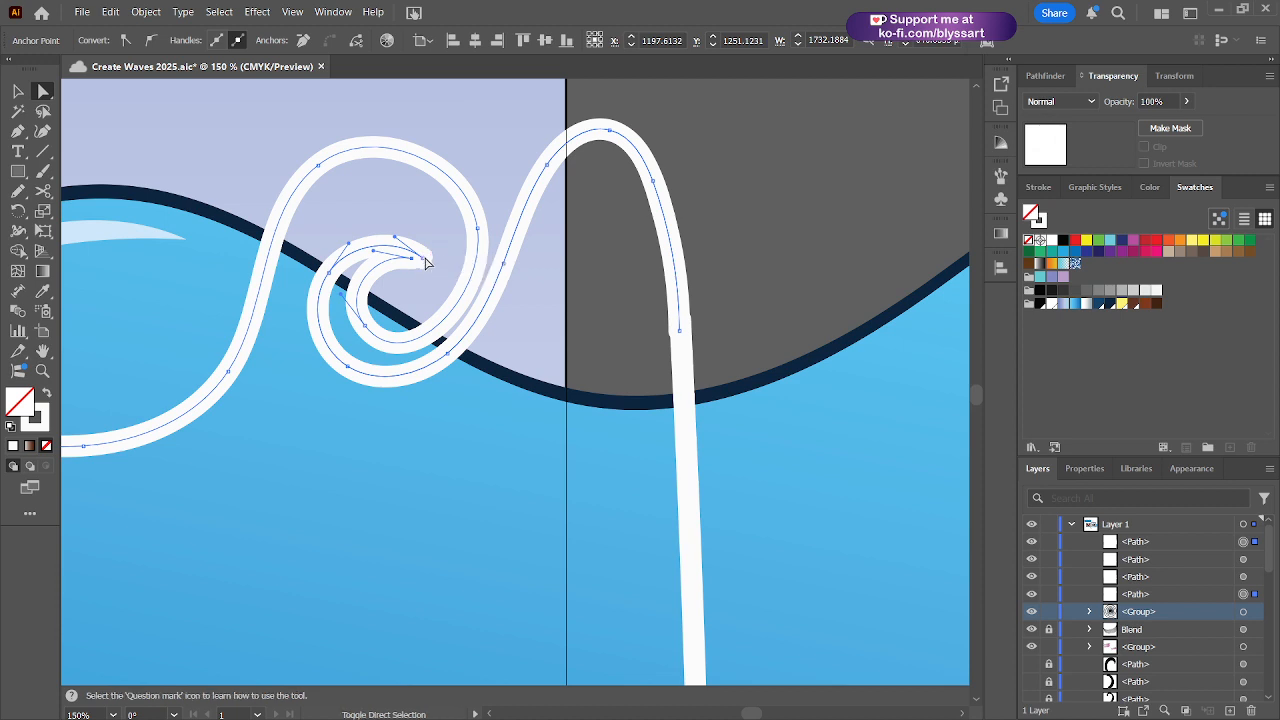
left_click(425, 262)
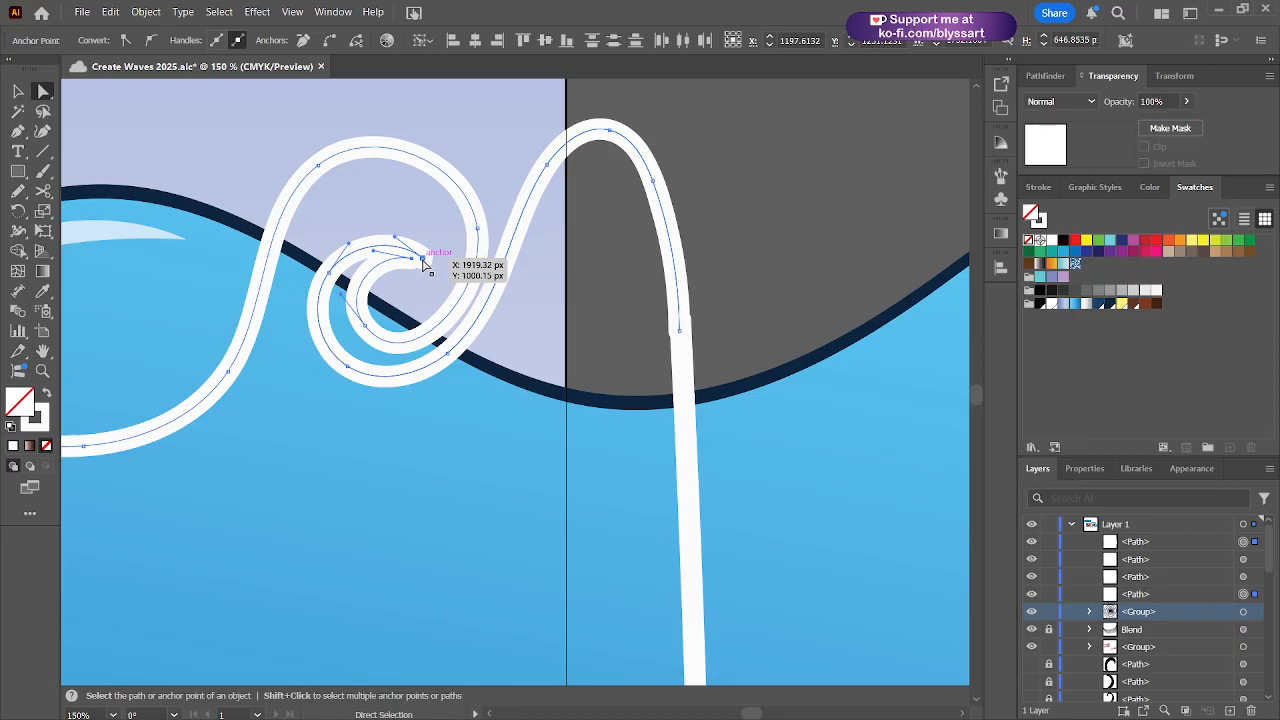
key("Delete")
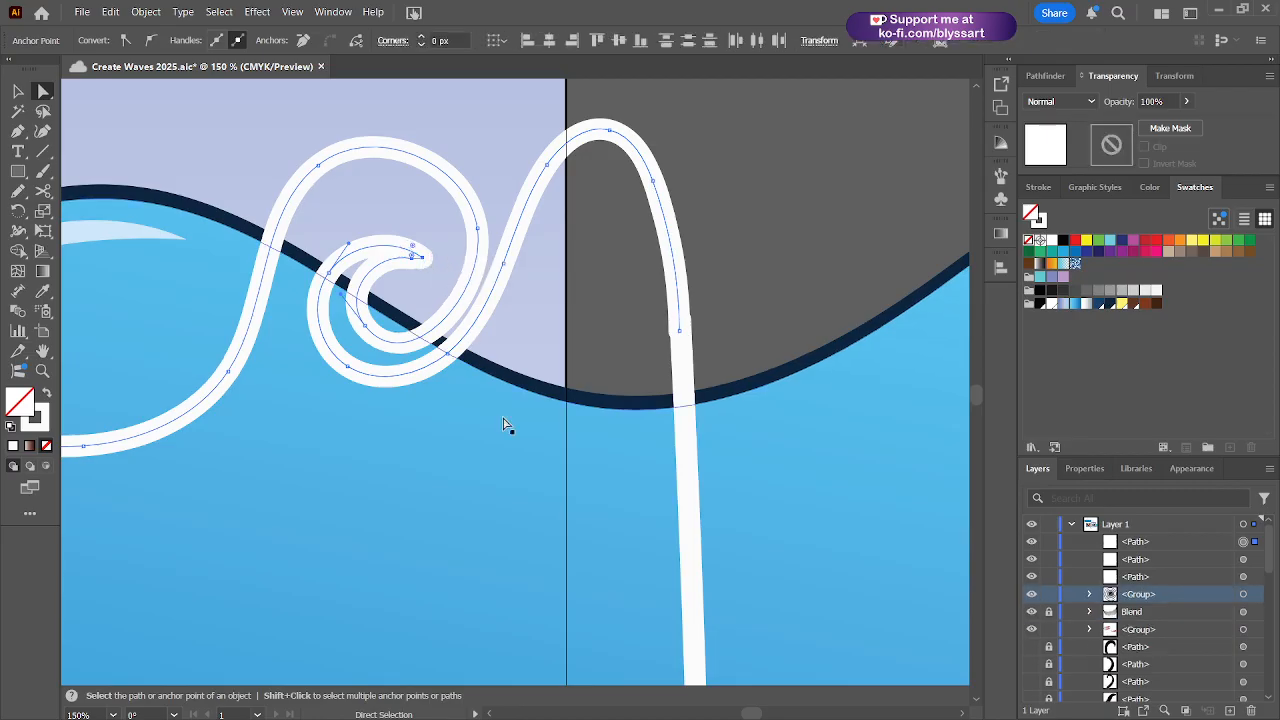
left_click(414, 257)
left_click_drag(417, 263, 379, 257)
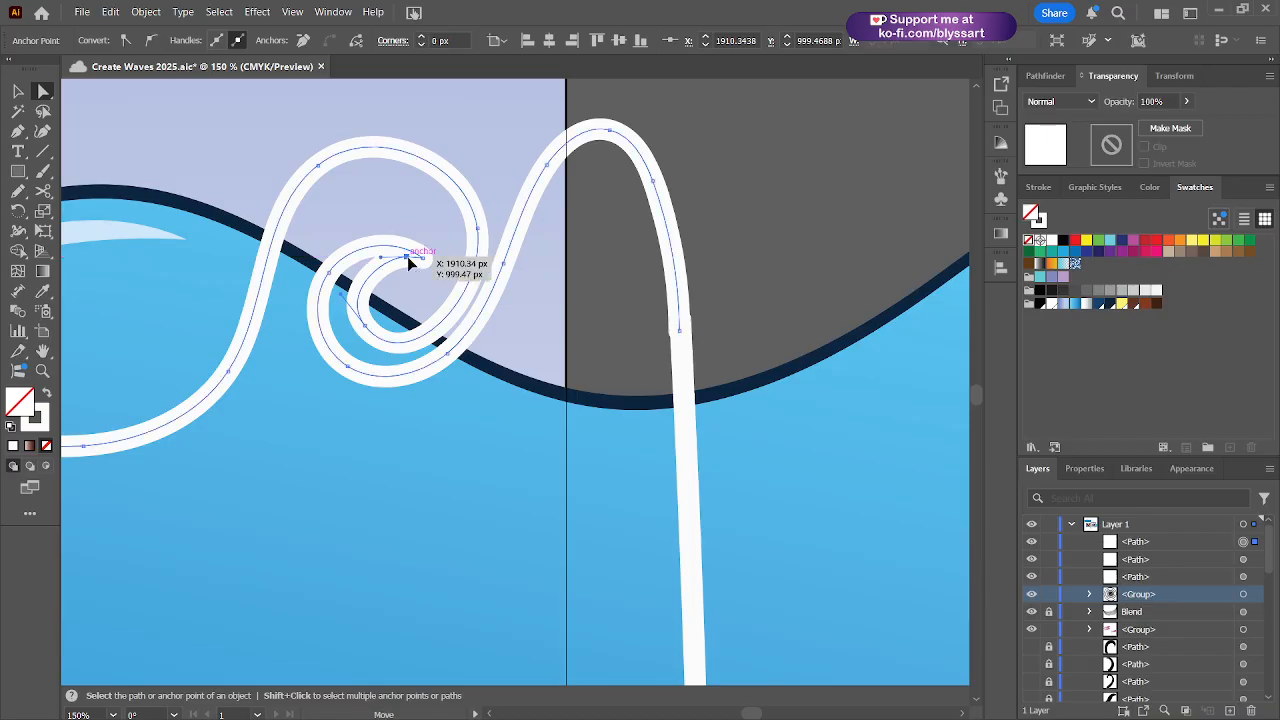
left_click_drag(408, 258, 409, 270)
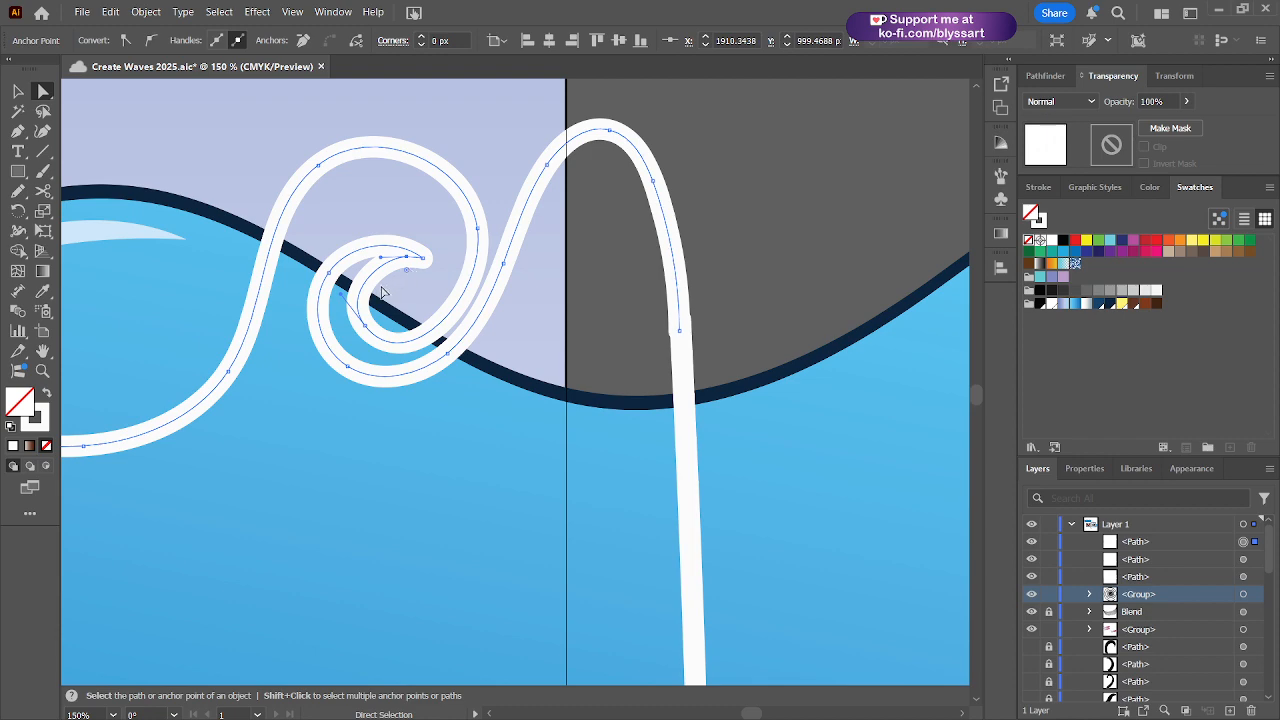
- Shift the anchors between the curl and the outer crest slightly outward to widen the gap beside the spiral
scroll(471, 271, "down", 2)
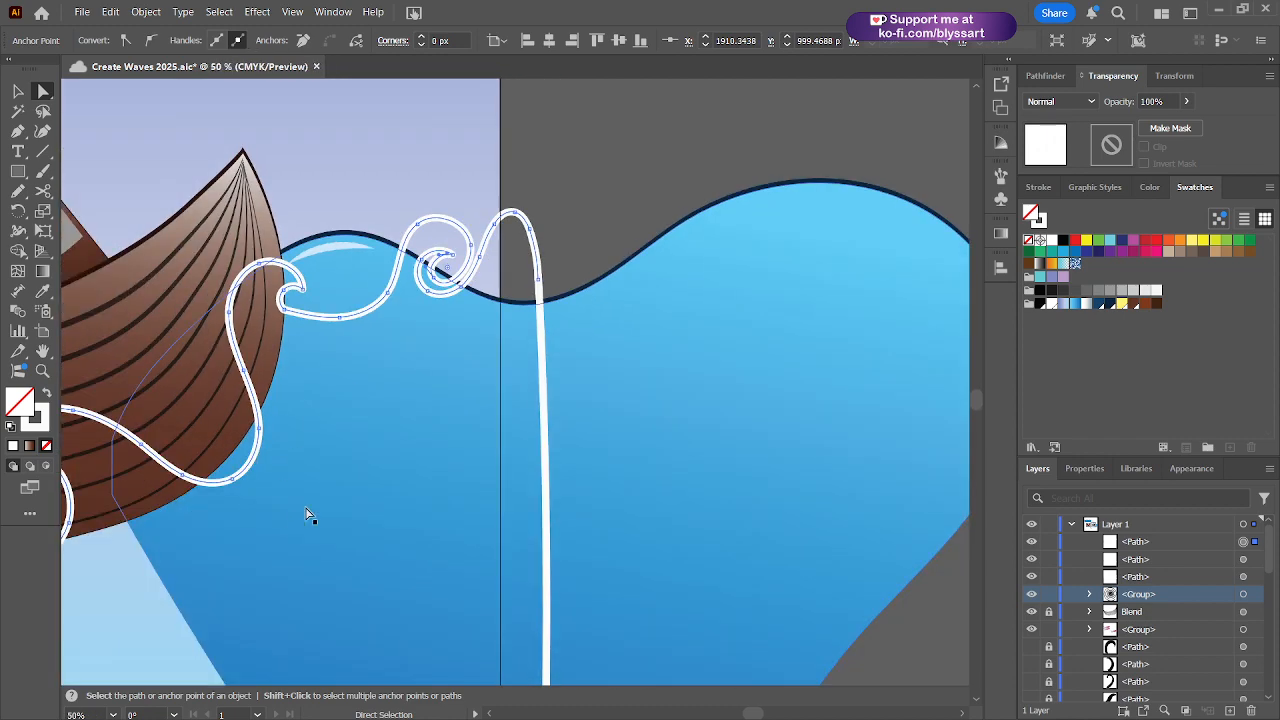
left_click_drag(306, 514, 463, 414)
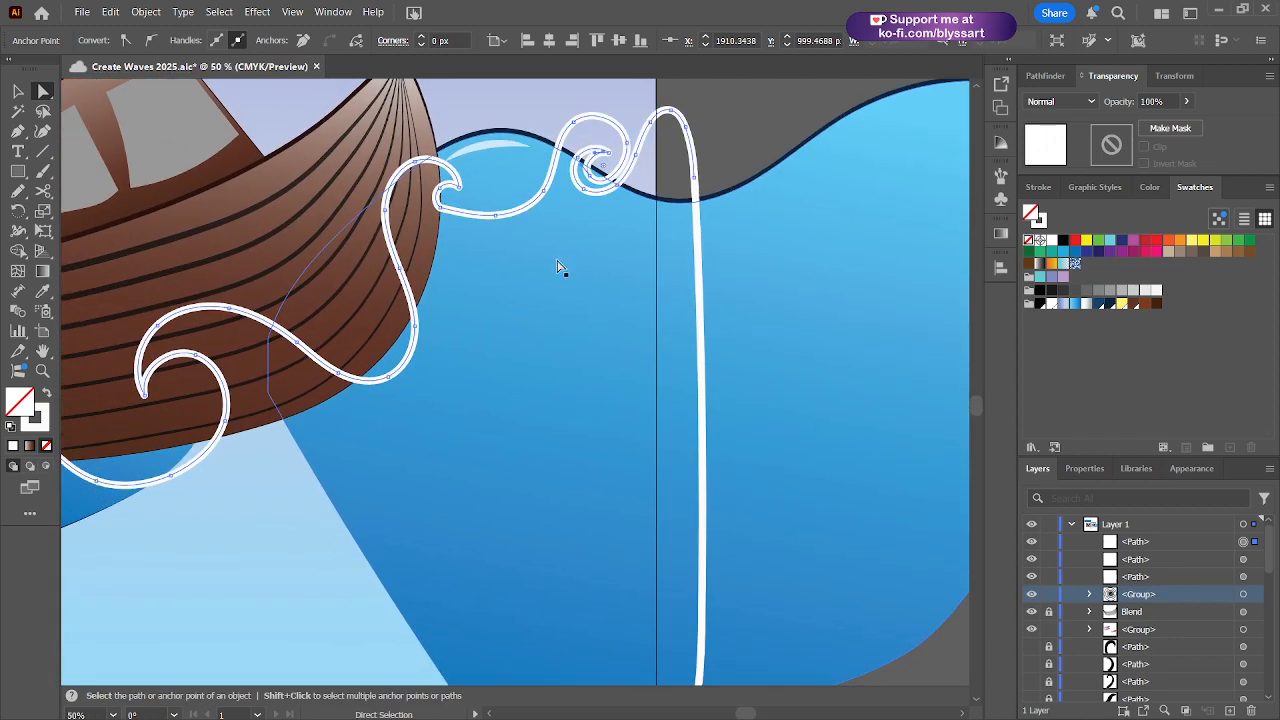
left_click_drag(631, 226, 591, 318)
scroll(591, 318, "up", 3)
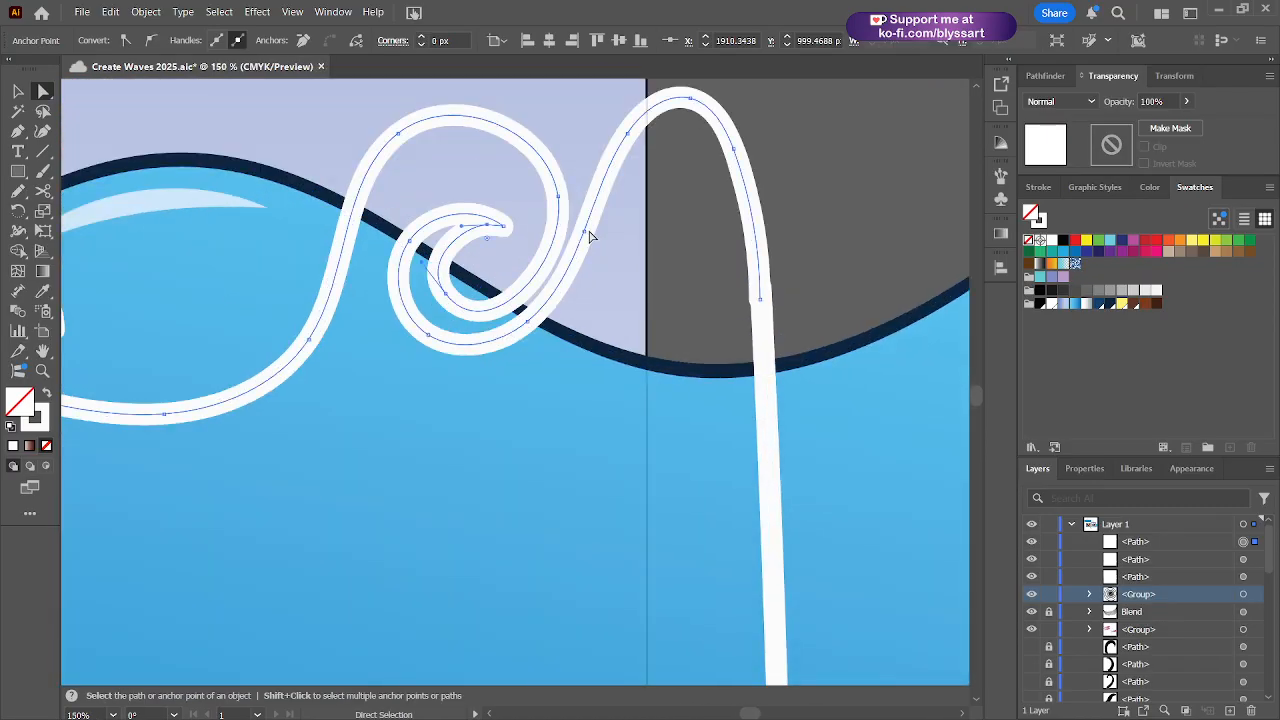
left_click_drag(589, 233, 592, 242)
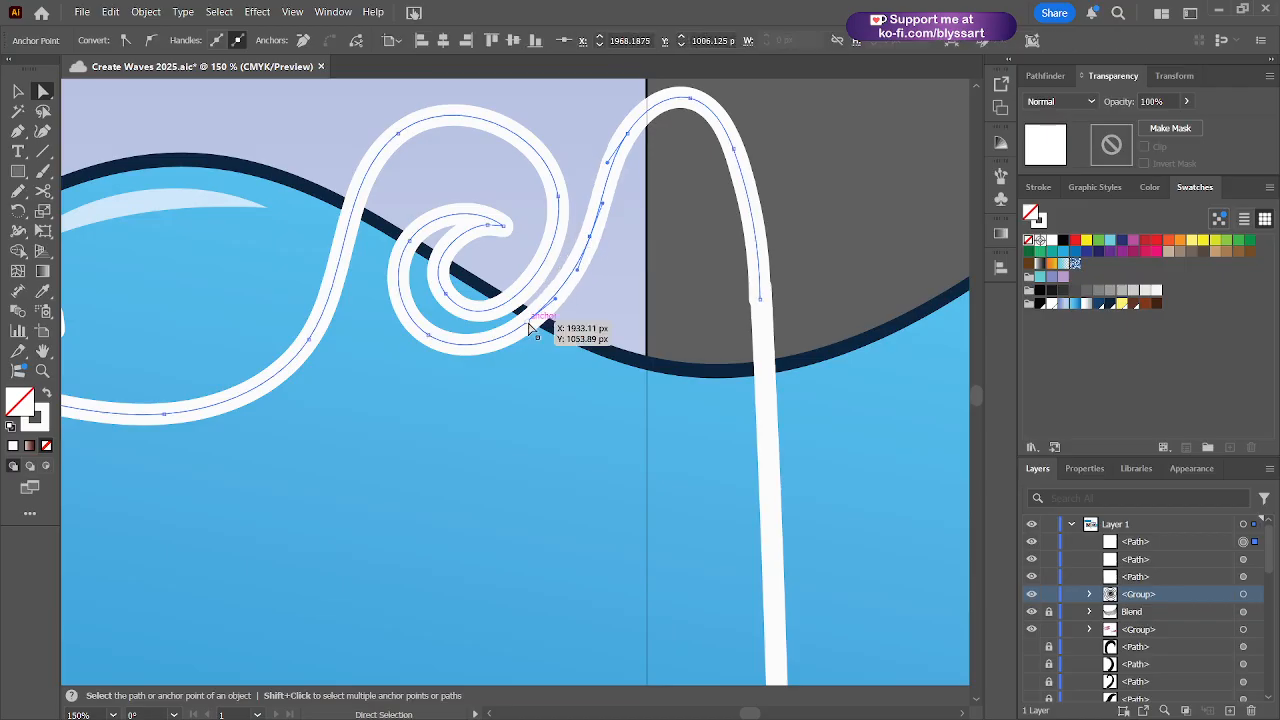
left_click(531, 323)
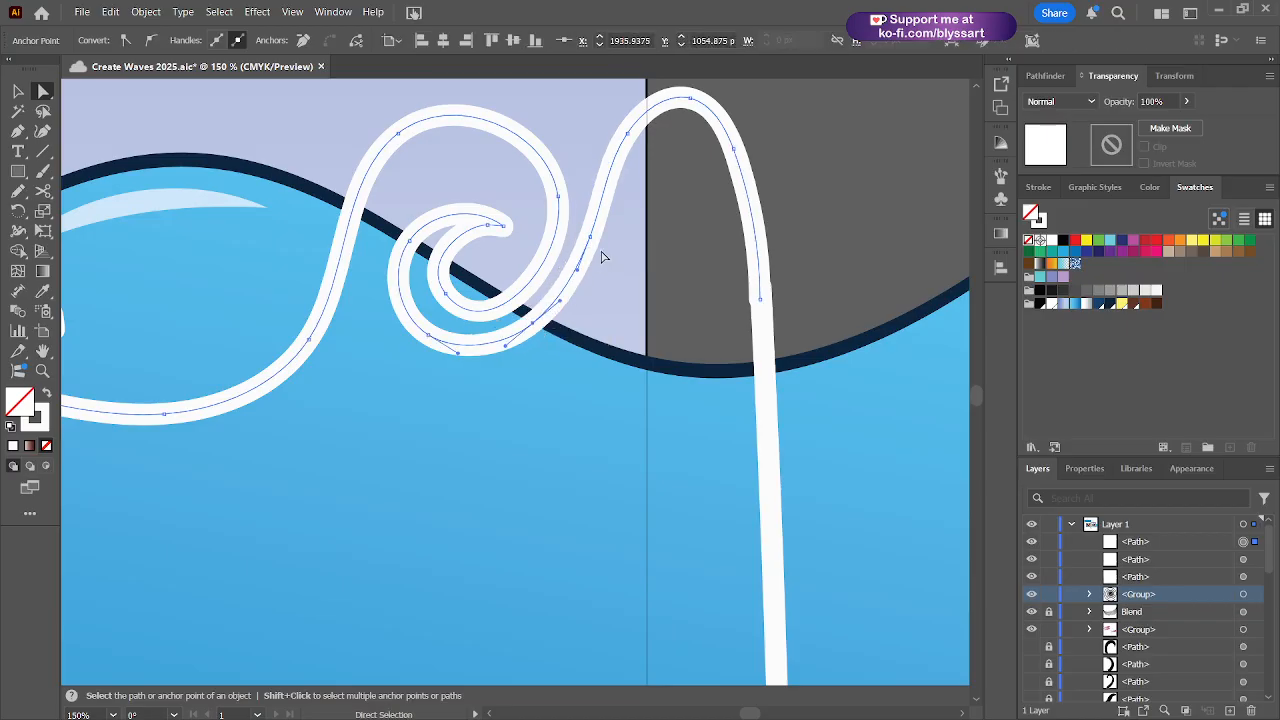
left_click_drag(593, 239, 594, 241)
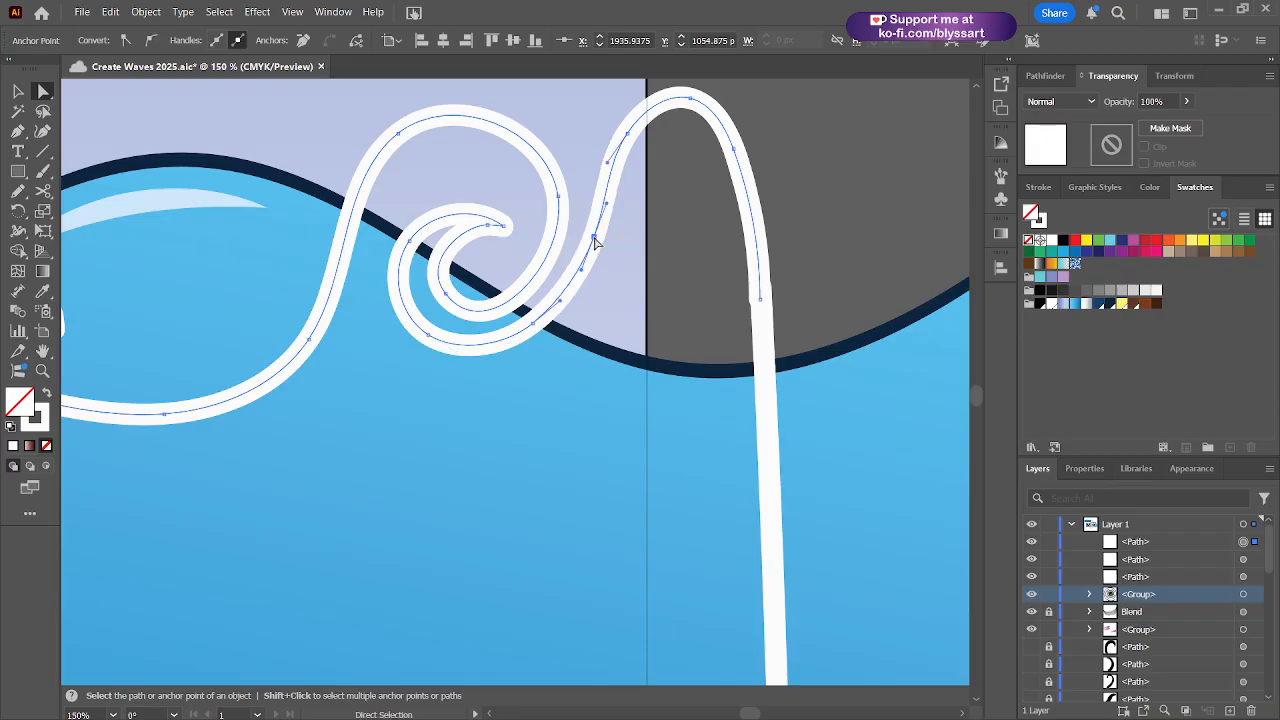
- Join the outer crest's end to the right boundary line and move the joint's anchor down to smooth the transition
left_click_drag(647, 177, 612, 296)
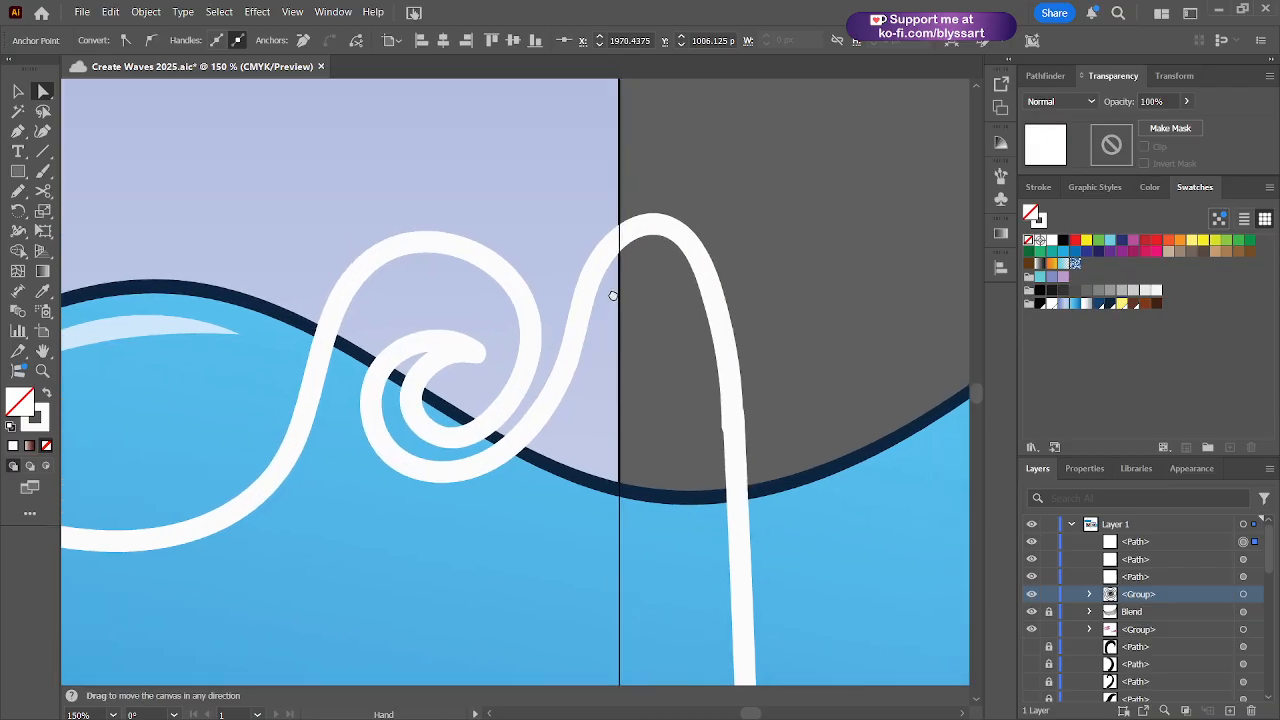
left_click(663, 228)
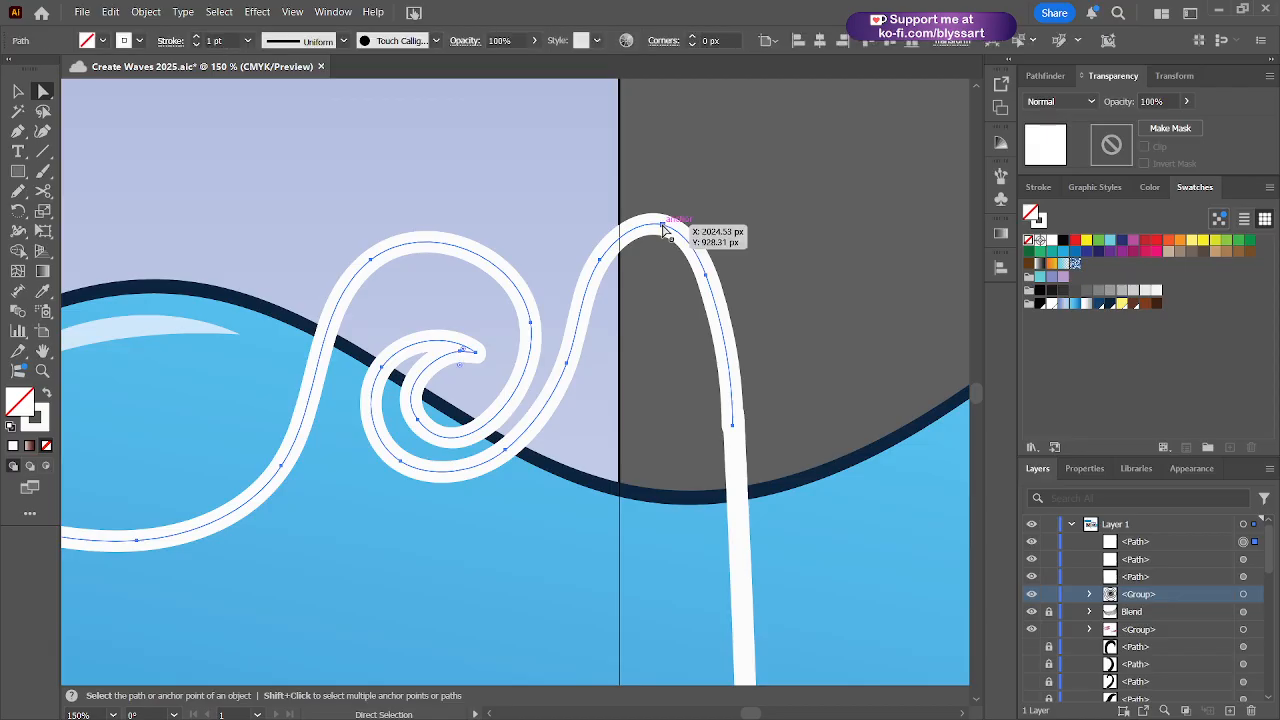
left_click_drag(663, 228, 667, 230)
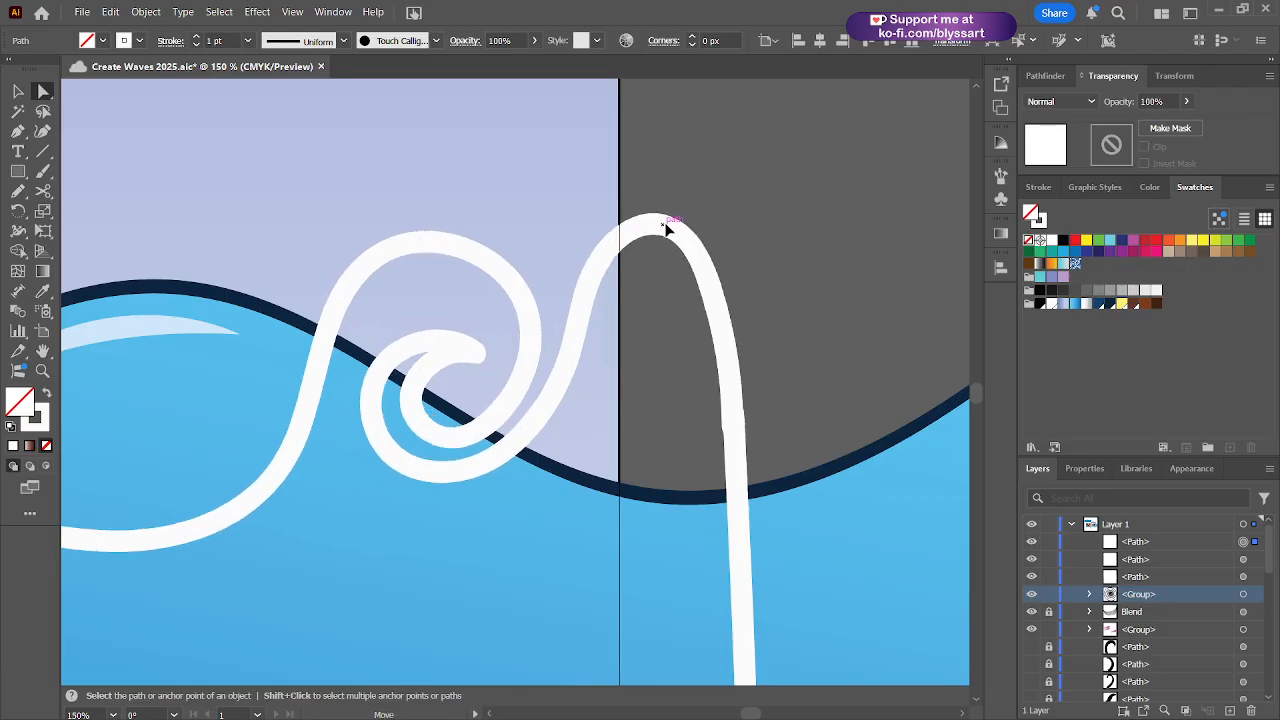
left_click_drag(681, 362, 757, 473)
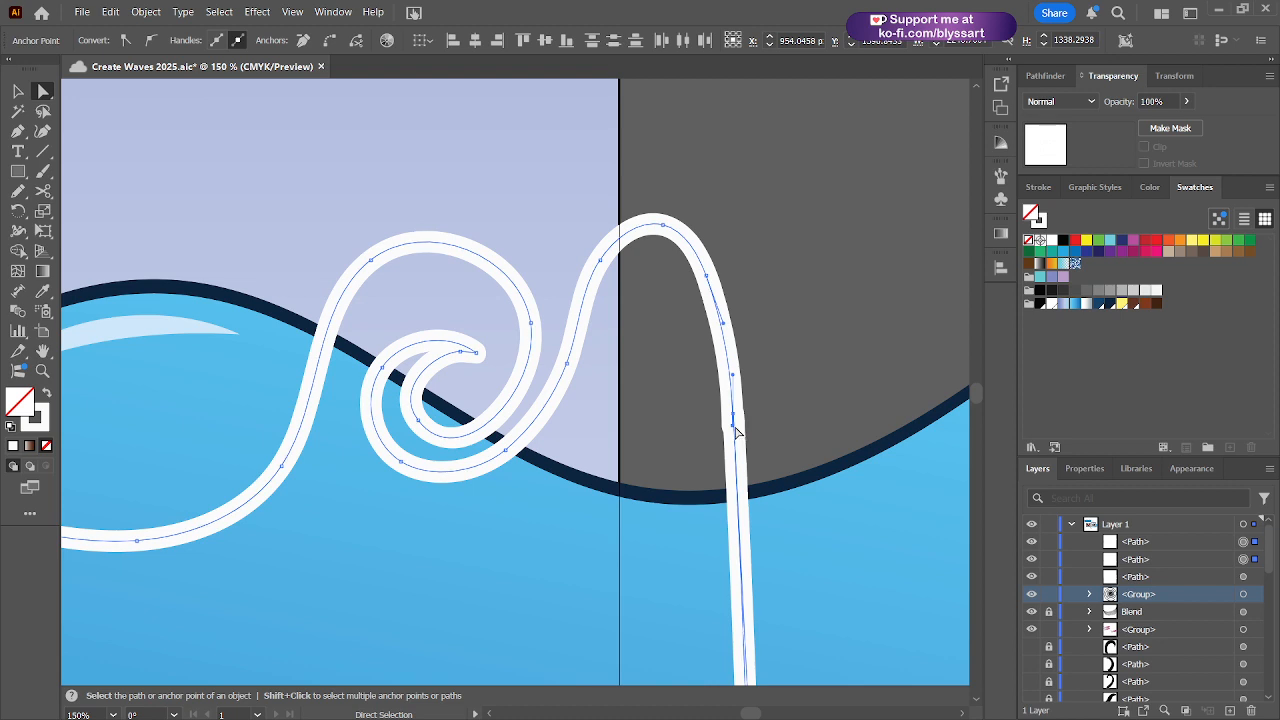
key("ctrl+j")
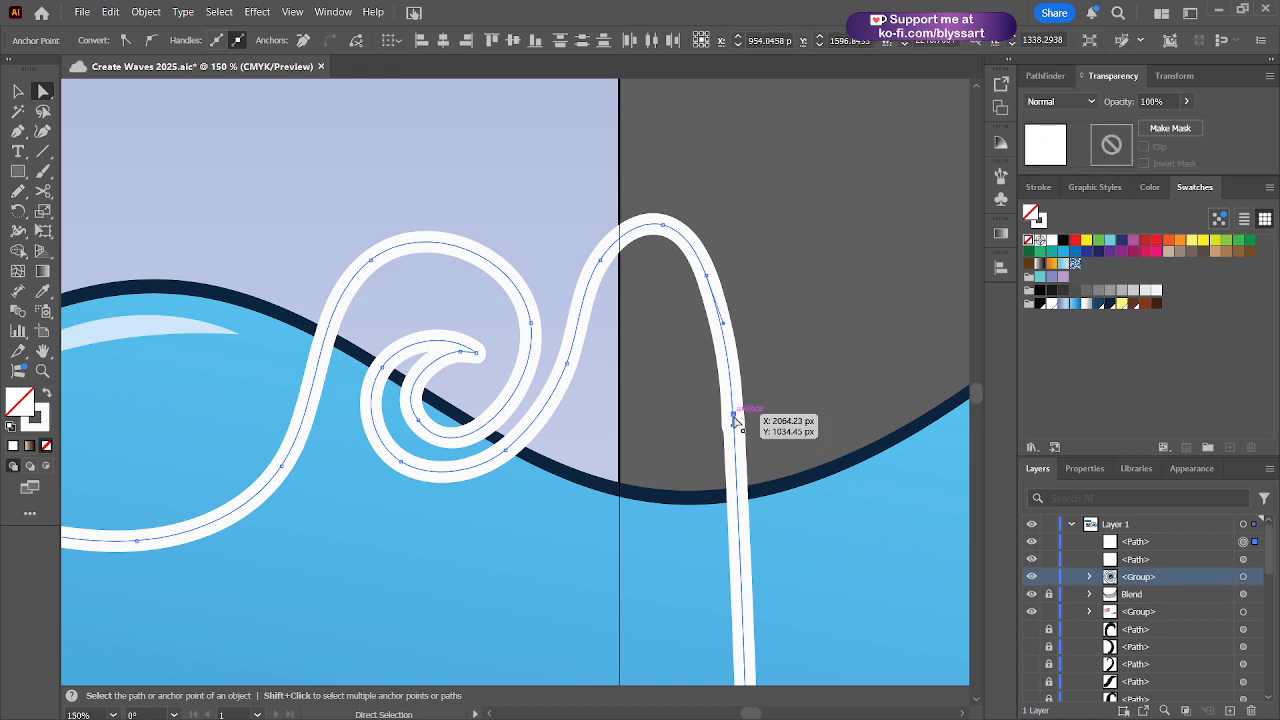
left_click_drag(733, 415, 731, 442)
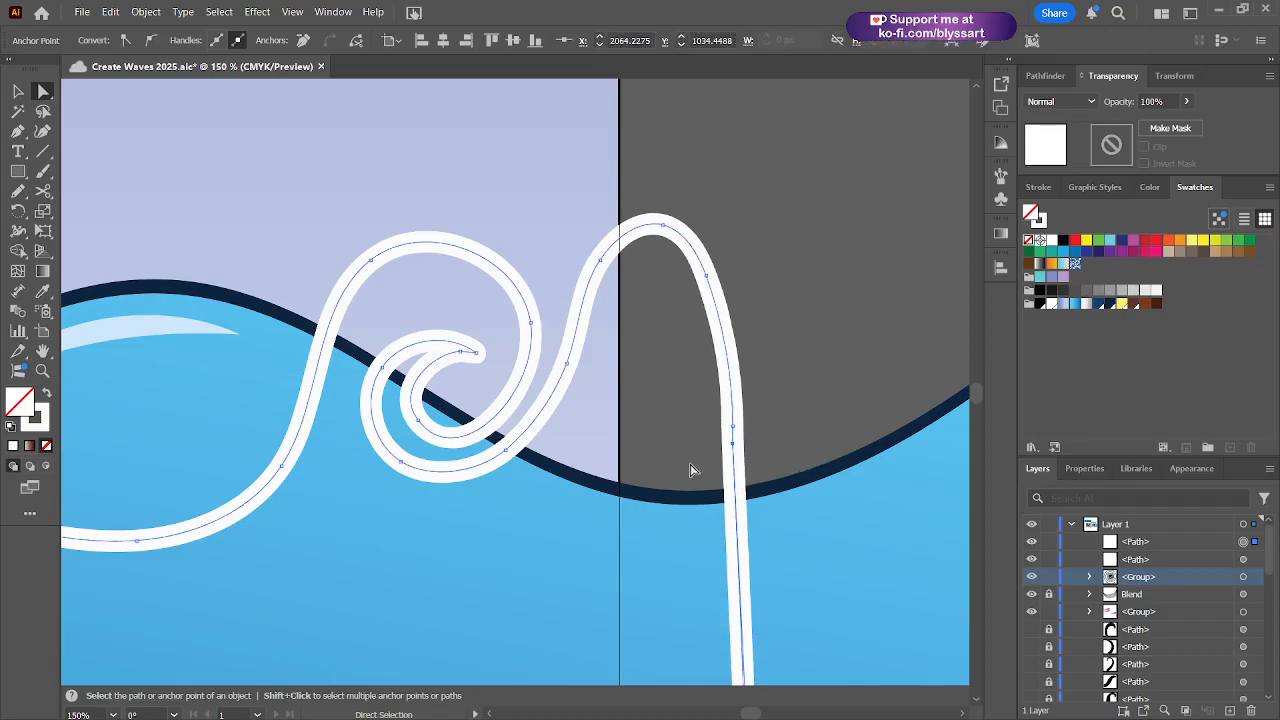
- Lower the corner anchor beneath the small crest at the bow slightly and convert it to a smooth point
left_click_drag(614, 506, 838, 357)
scroll(395, 540, "left", 5)
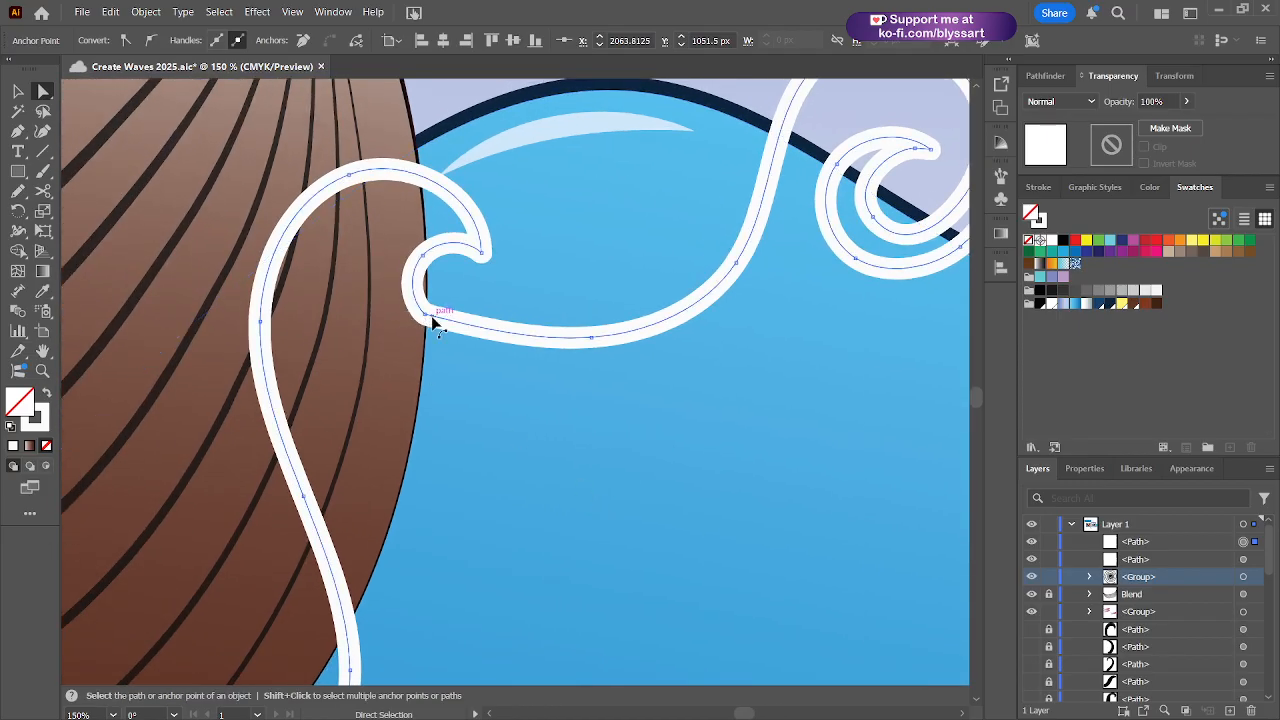
left_click(430, 317)
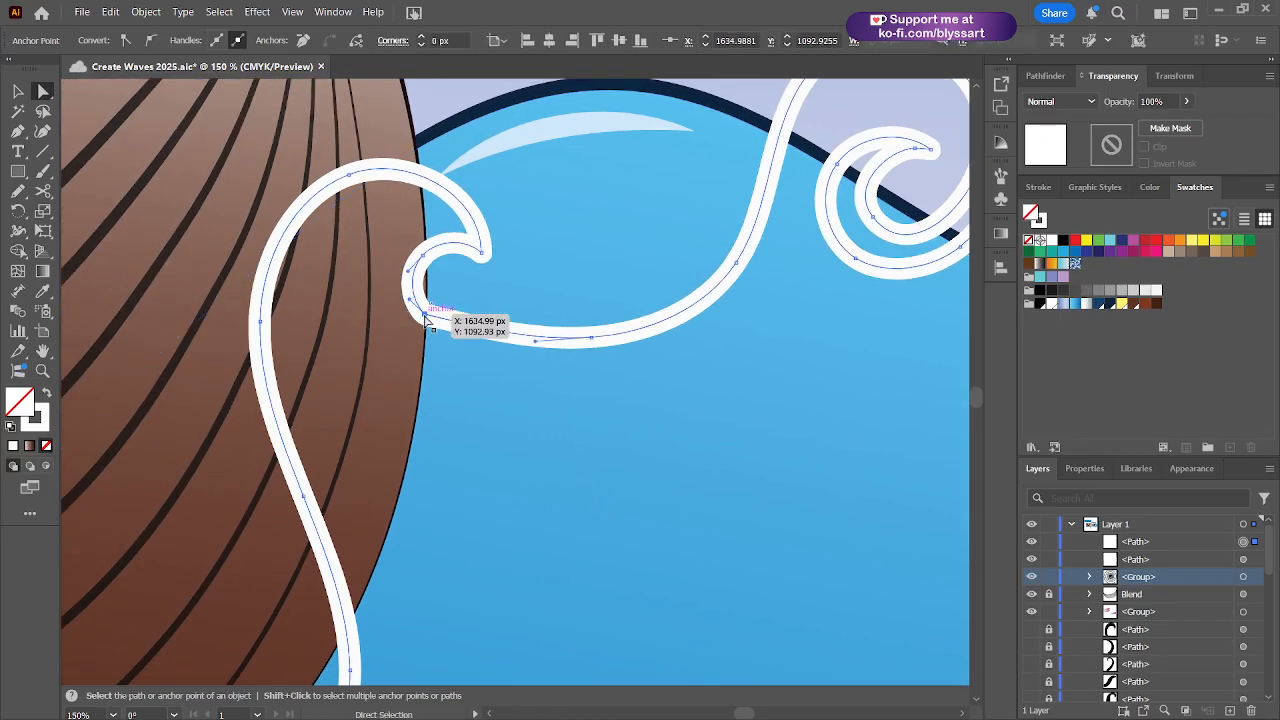
left_click_drag(428, 318, 428, 322)
left_click(151, 41)
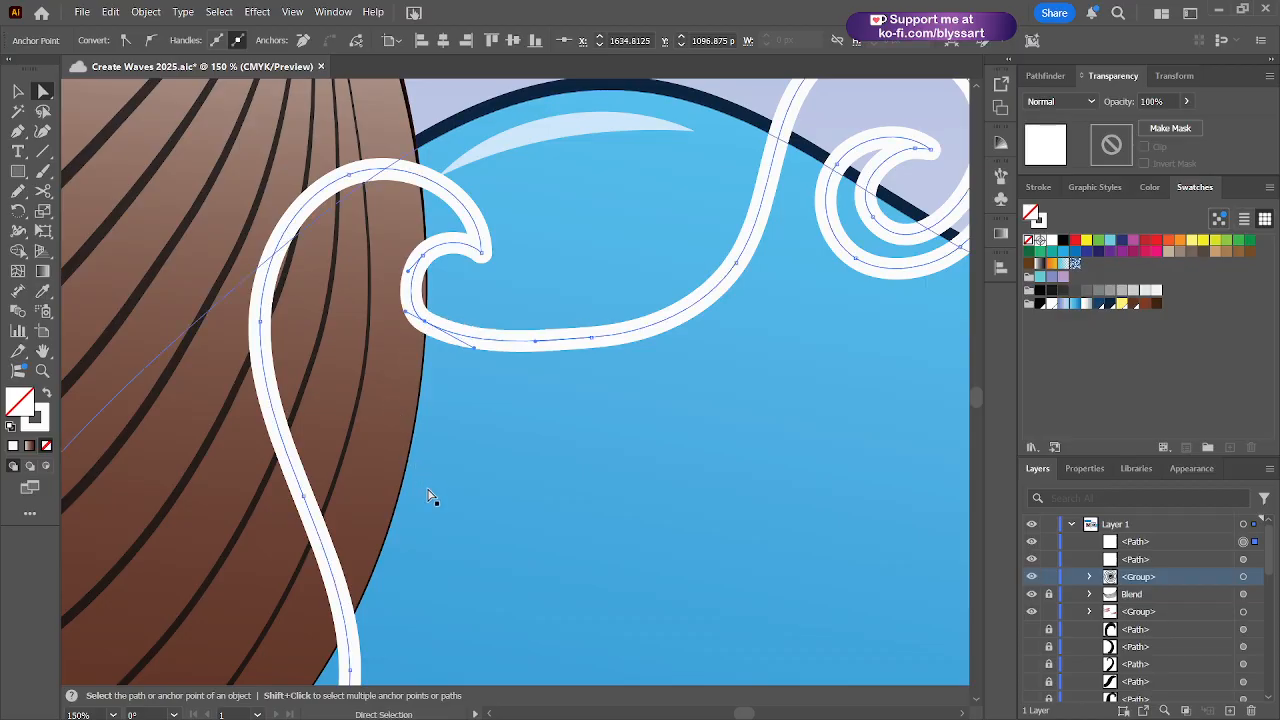
- Move the two upper anchors on the outer side of the small inner spiral near the boat's stern slightly outward to round its curve
scroll(432, 494, "down", 2)
left_click_drag(440, 523, 500, 366)
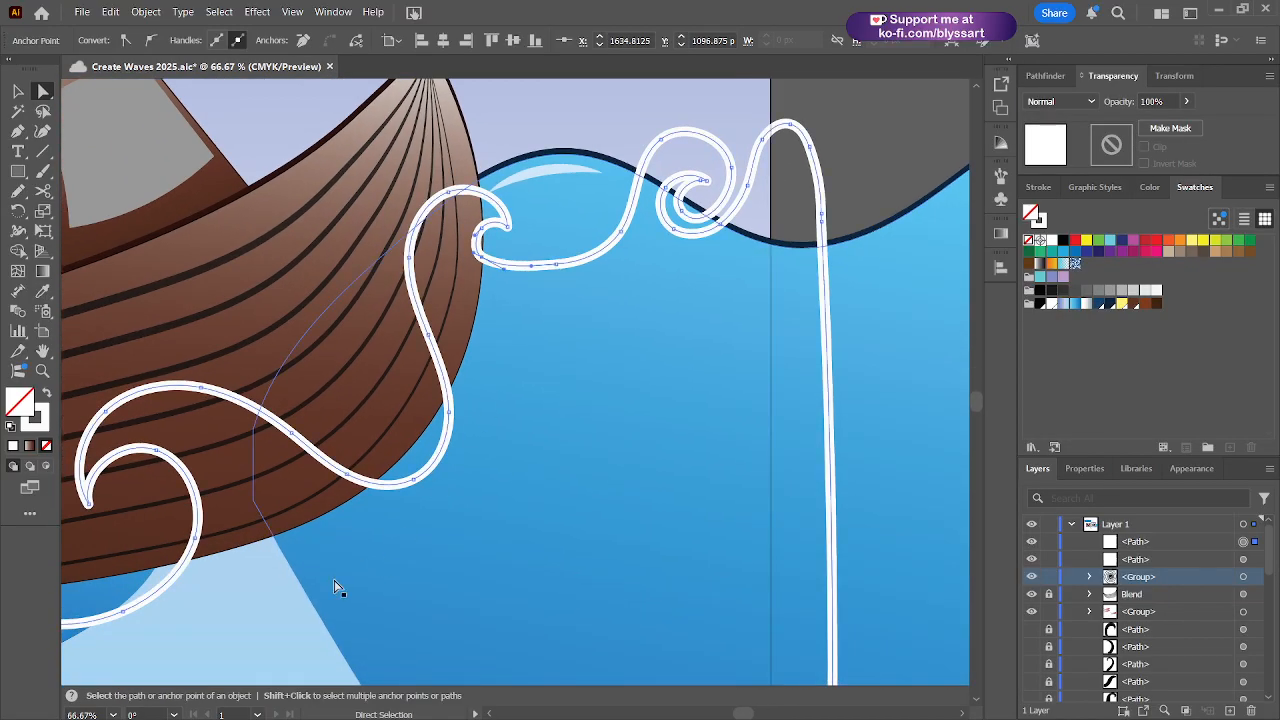
left_click_drag(334, 586, 560, 434)
left_click_drag(396, 532, 546, 468)
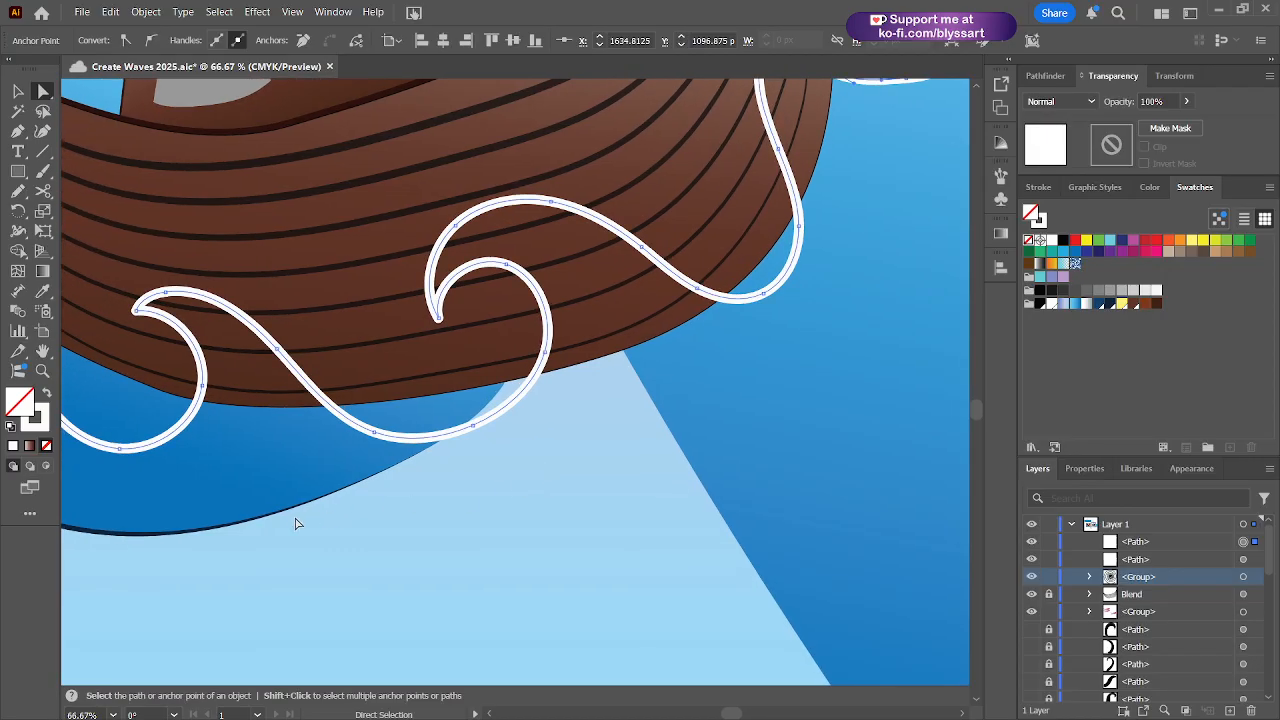
left_click_drag(292, 516, 518, 495)
left_click_drag(237, 517, 451, 526)
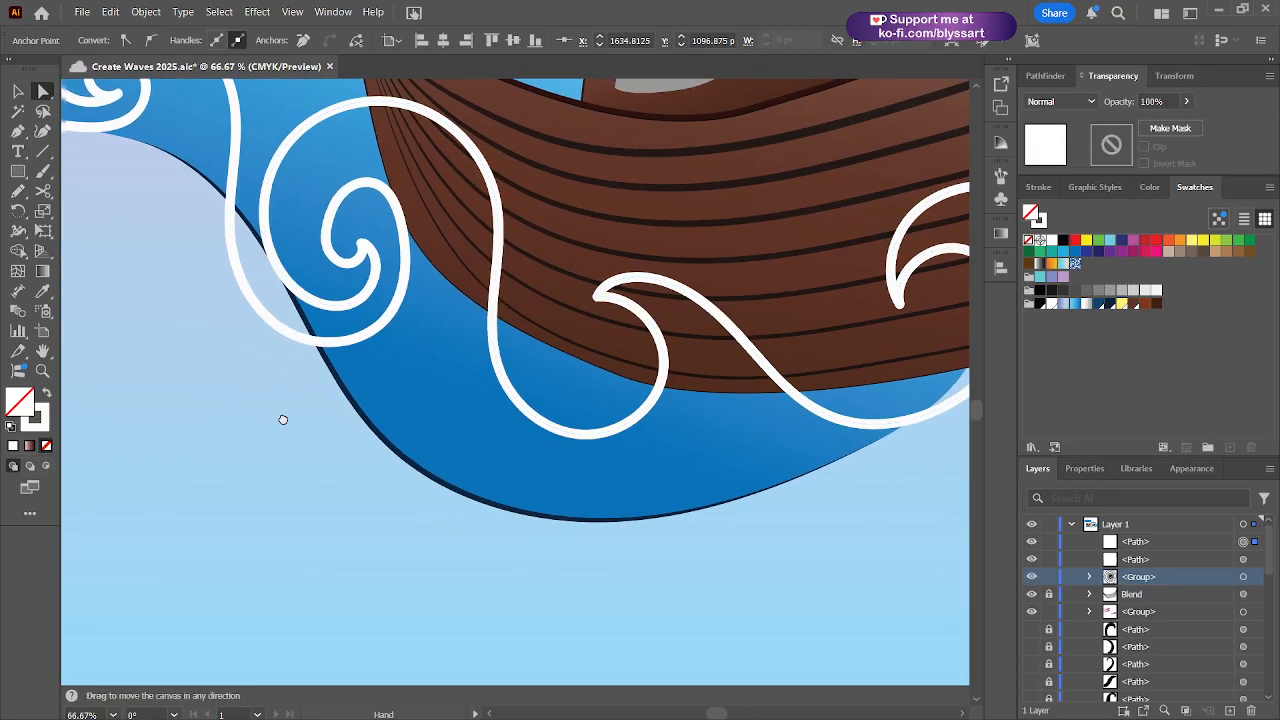
left_click_drag(280, 420, 404, 579)
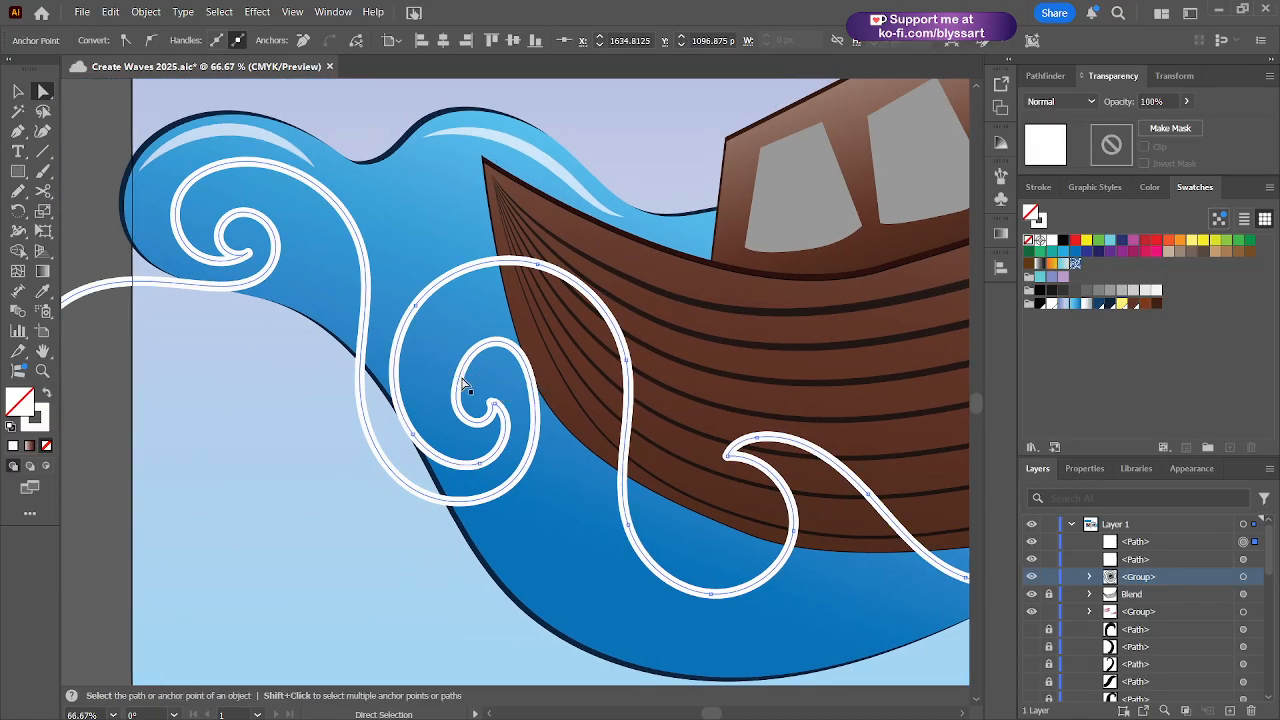
left_click_drag(458, 380, 456, 377)
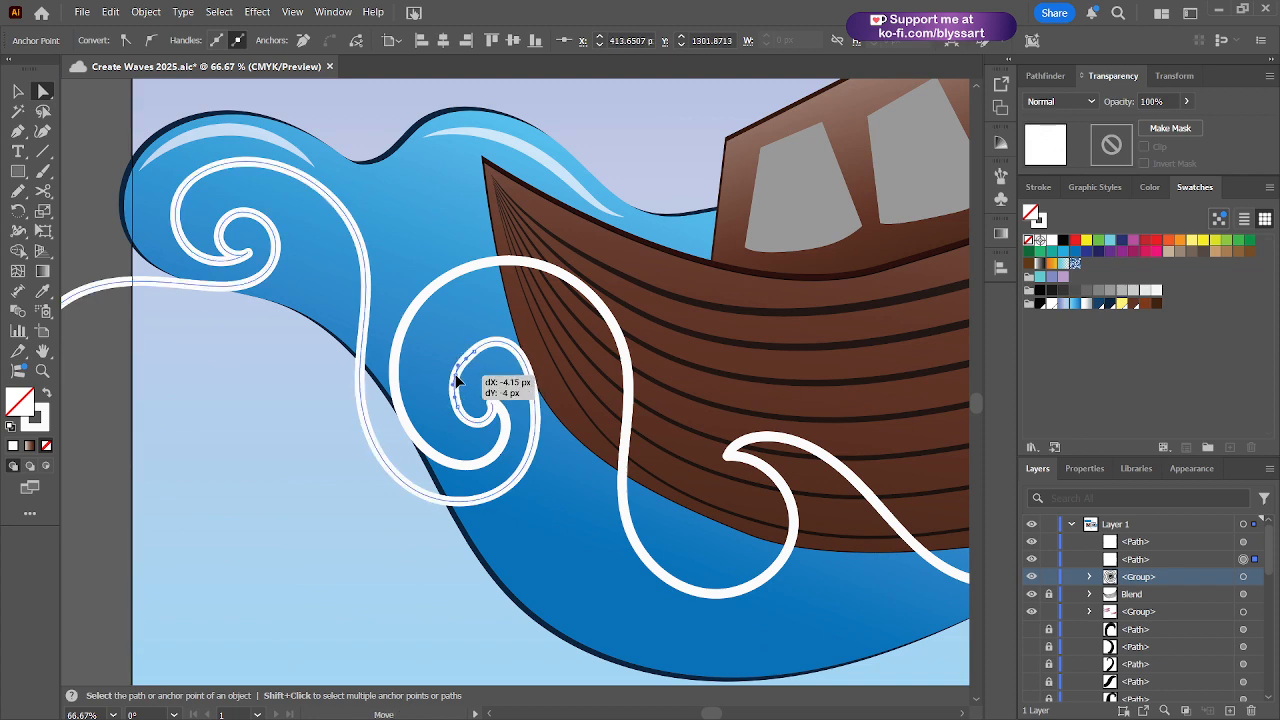
key("ctrl+z")
scroll(458, 378, "up", 3)
scroll(458, 381, "up", 2)
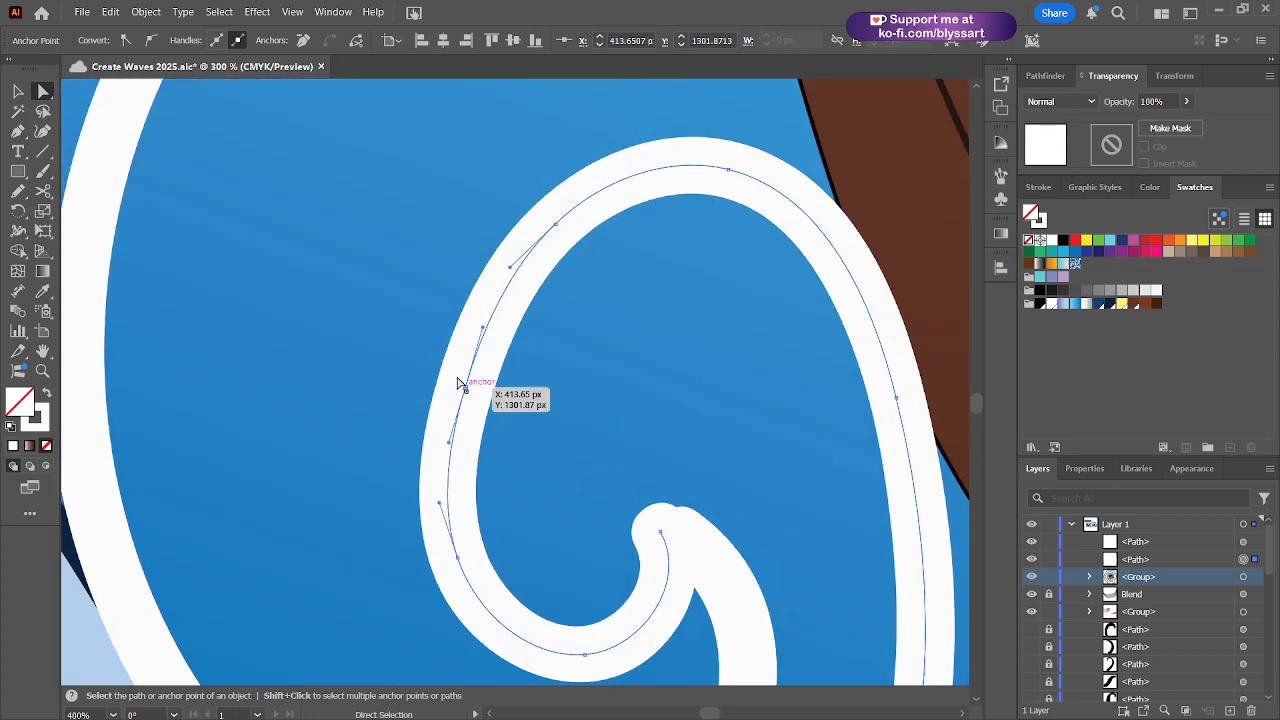
left_click(557, 223)
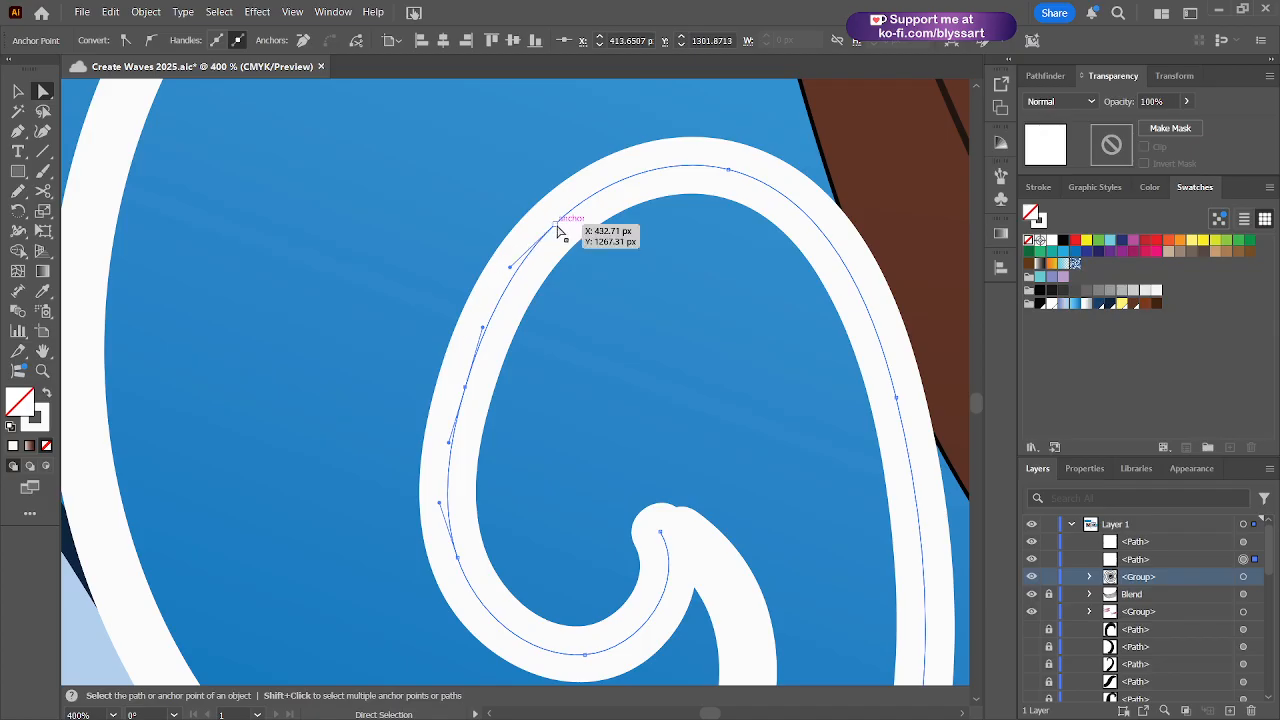
left_click(557, 223)
left_click_drag(556, 223, 549, 212)
left_click_drag(469, 389, 454, 378)
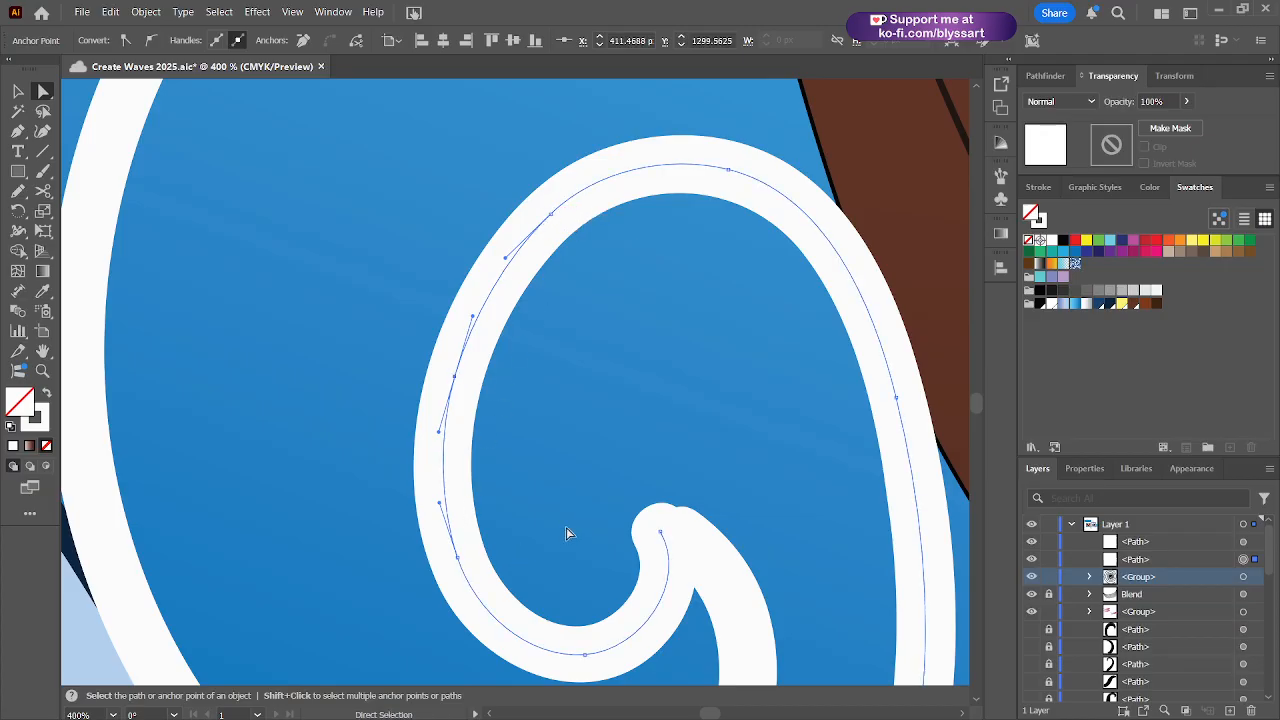
- Lower the open end beside the inner spiral's tip, join it to the other open end and adjust the tip's anchor
left_click_drag(557, 531, 471, 463)
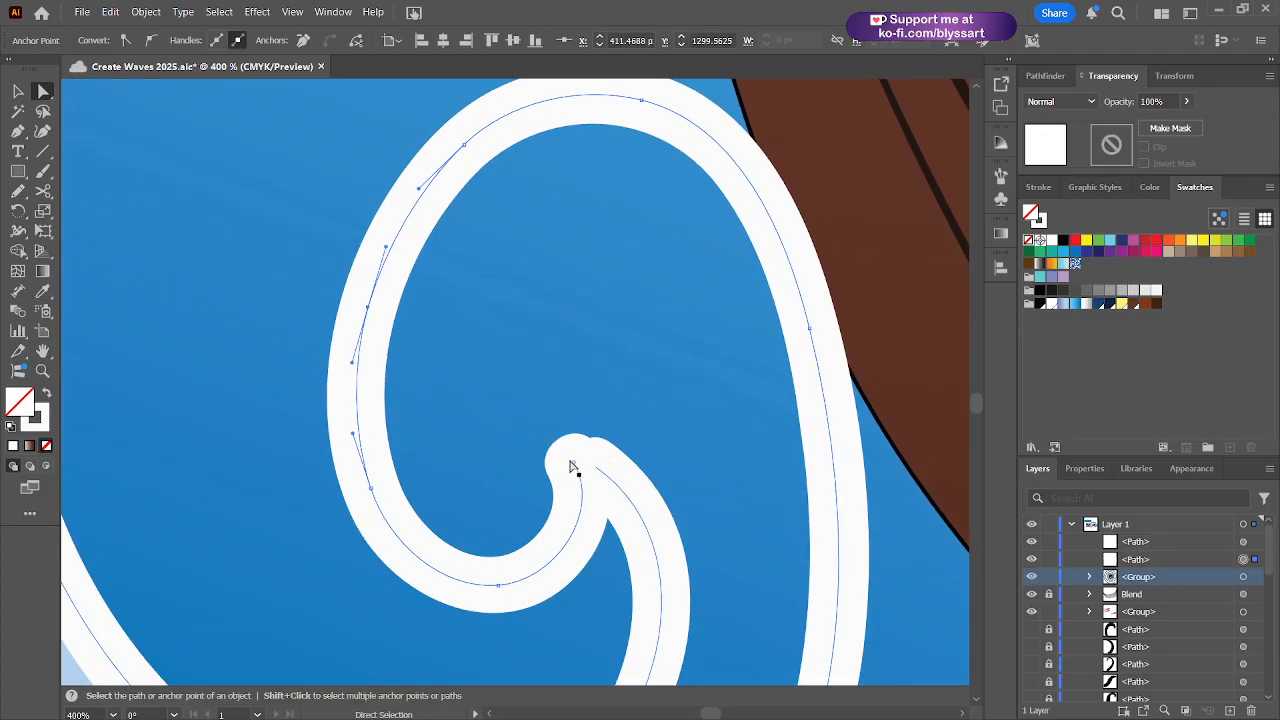
left_click_drag(570, 461, 595, 481)
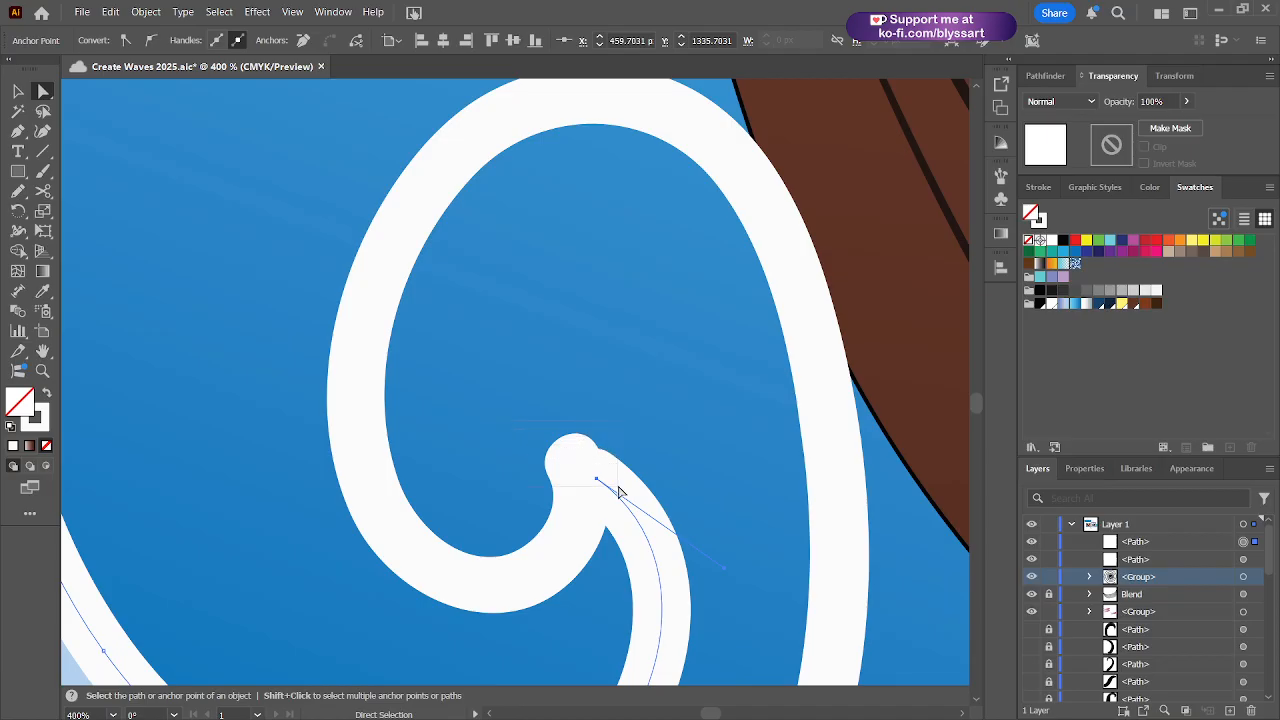
left_click(618, 500)
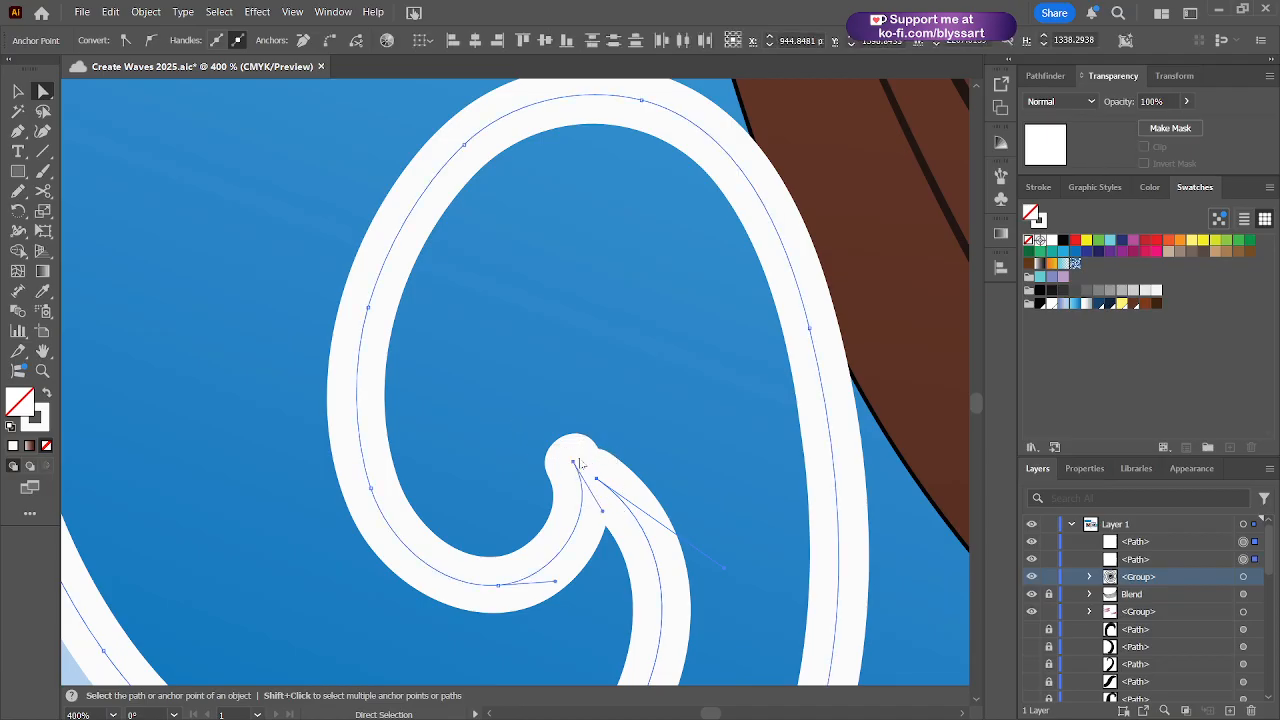
key("ctrl+j")
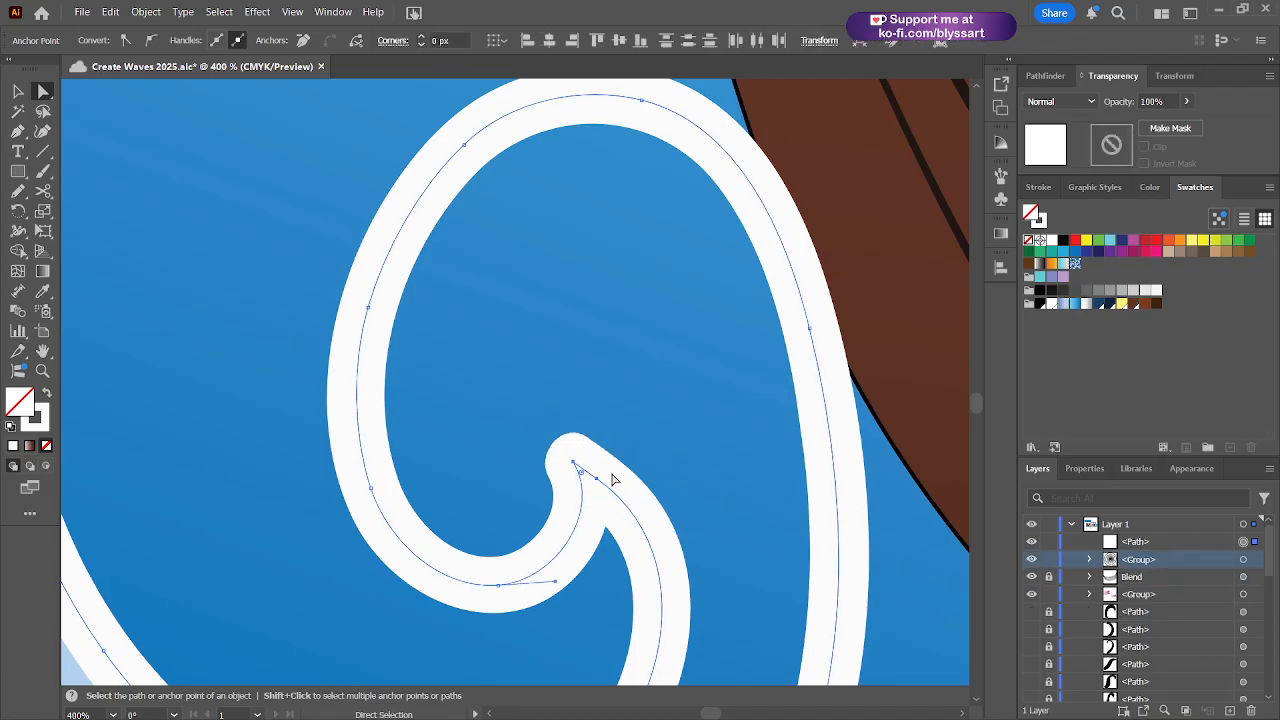
left_click_drag(574, 465, 596, 476)
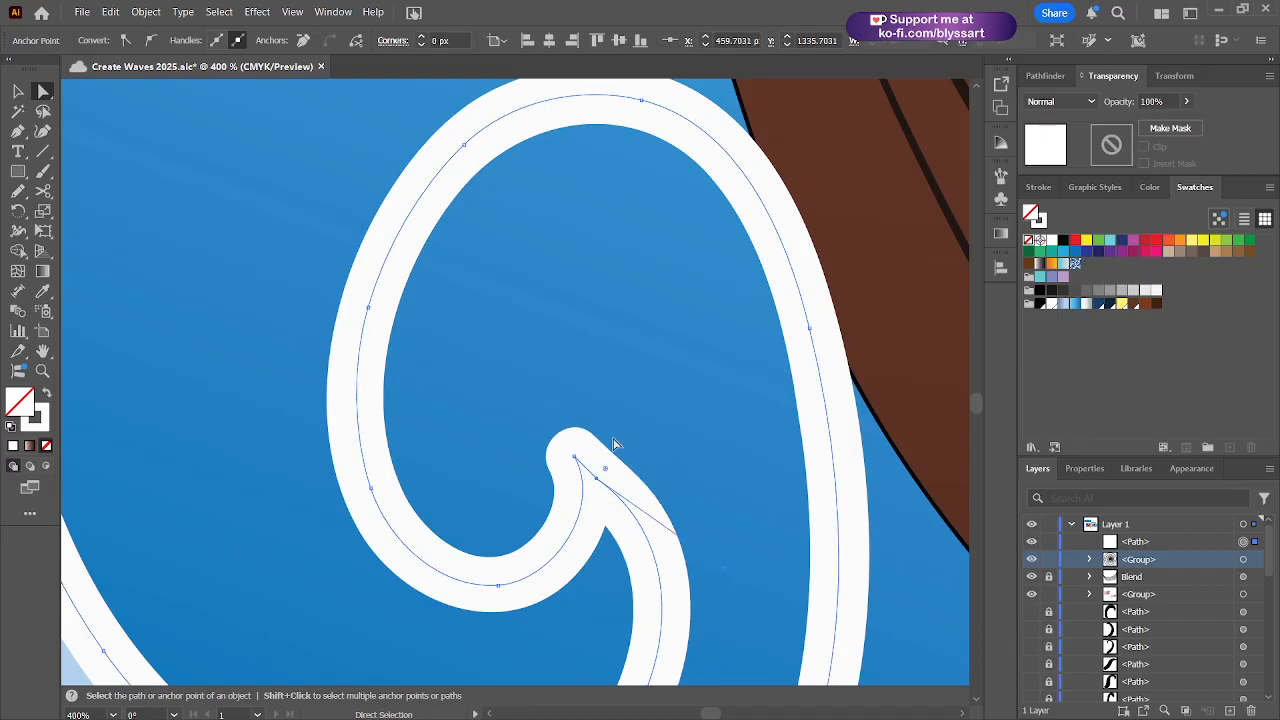
- Convert the anchor just below the joined spiral tip to a smooth point and refine its handles for a smoother bend
scroll(642, 450, "down", 1)
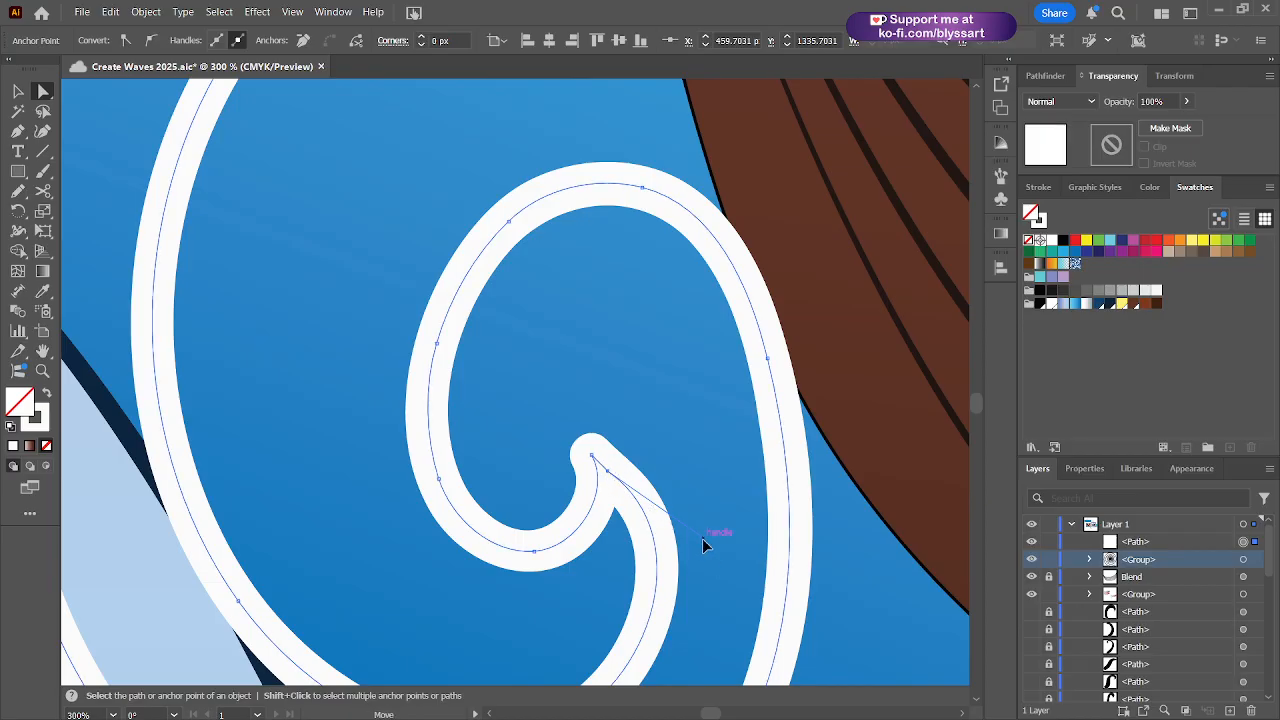
left_click_drag(702, 538, 676, 512)
scroll(672, 506, "up", 2)
scroll(628, 483, "up", 1)
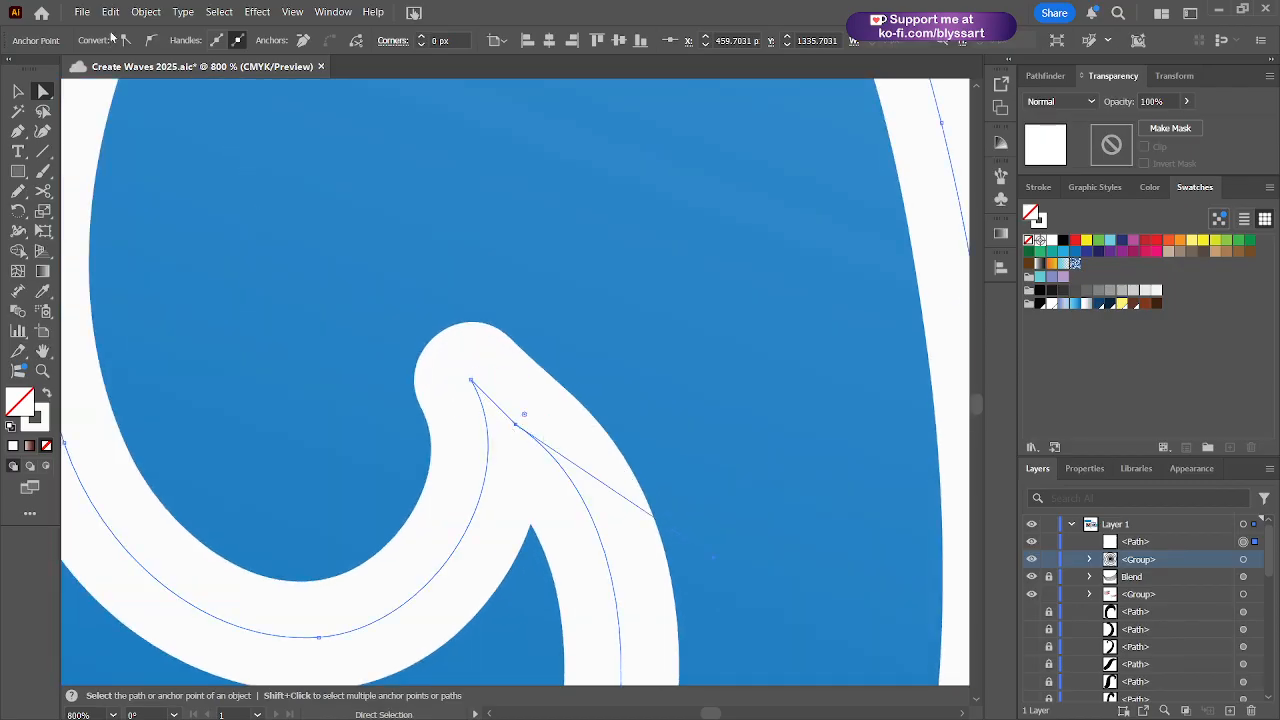
left_click(150, 40)
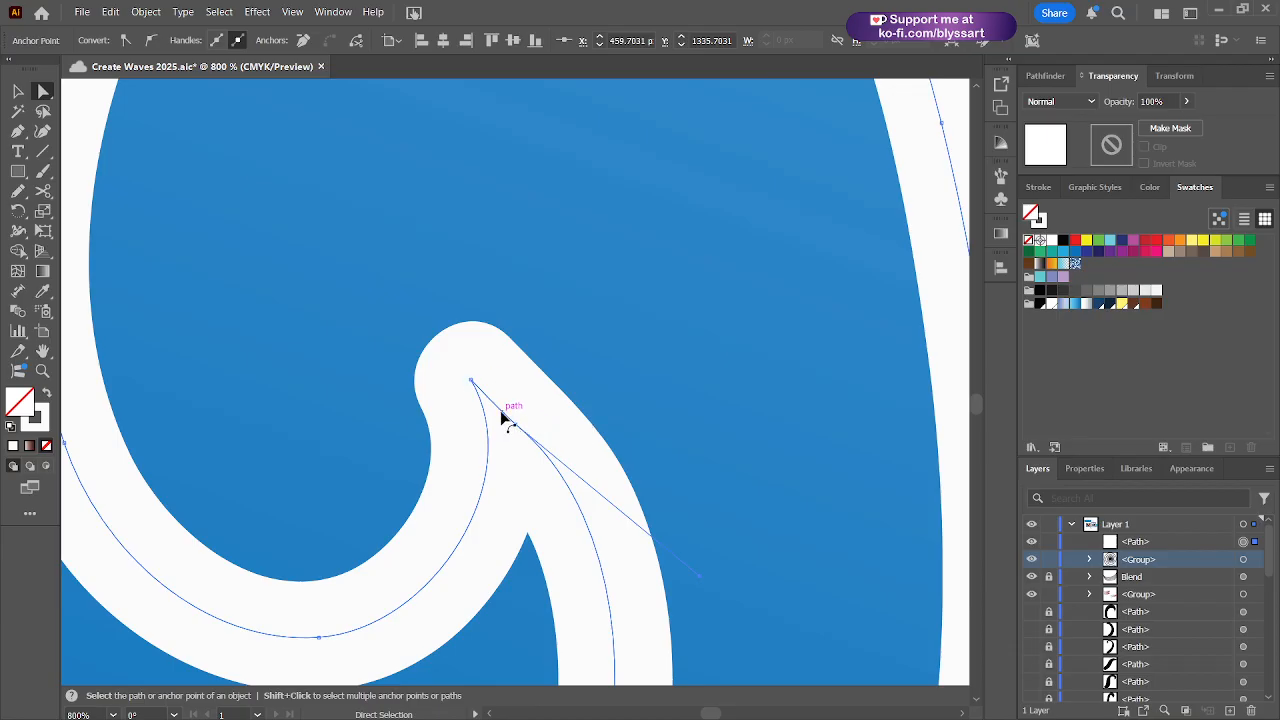
left_click_drag(501, 413, 500, 414)
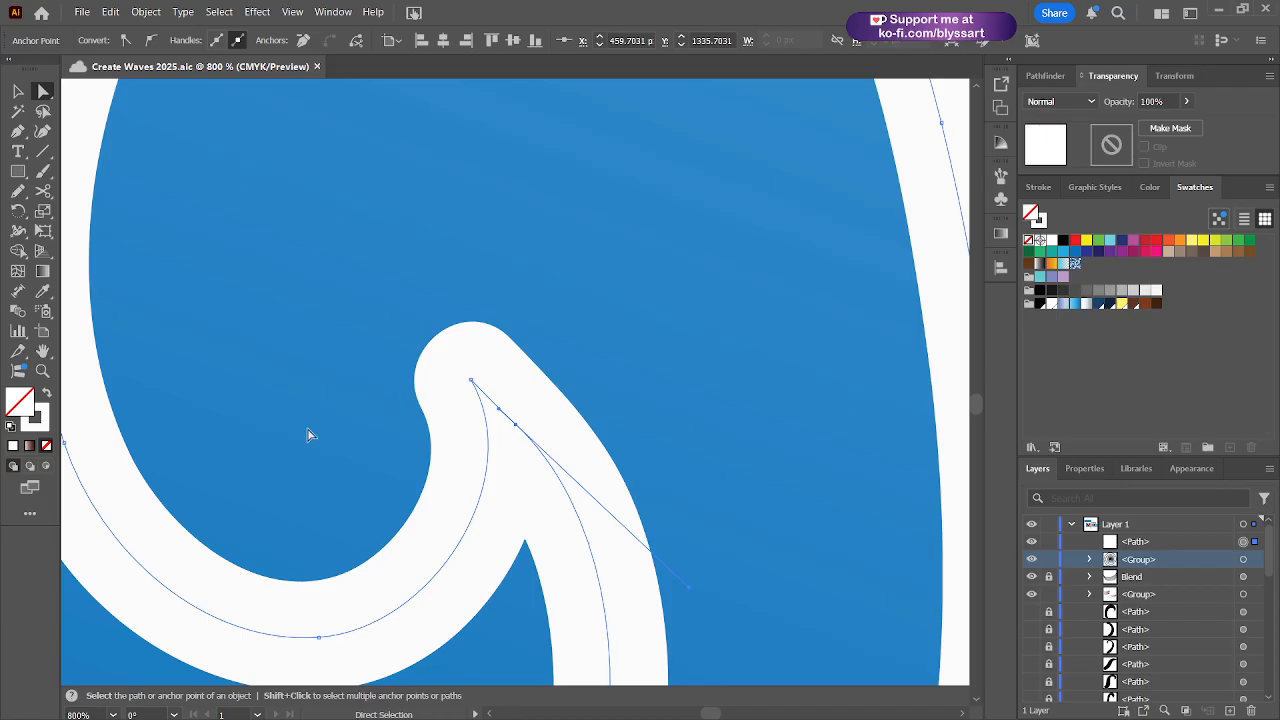
- Join the two open outline ends beyond the artboard's left edge and shift the joined anchors slightly outward
key("space")
left_click_drag(306, 430, 487, 247)
scroll(431, 543, "down", 2)
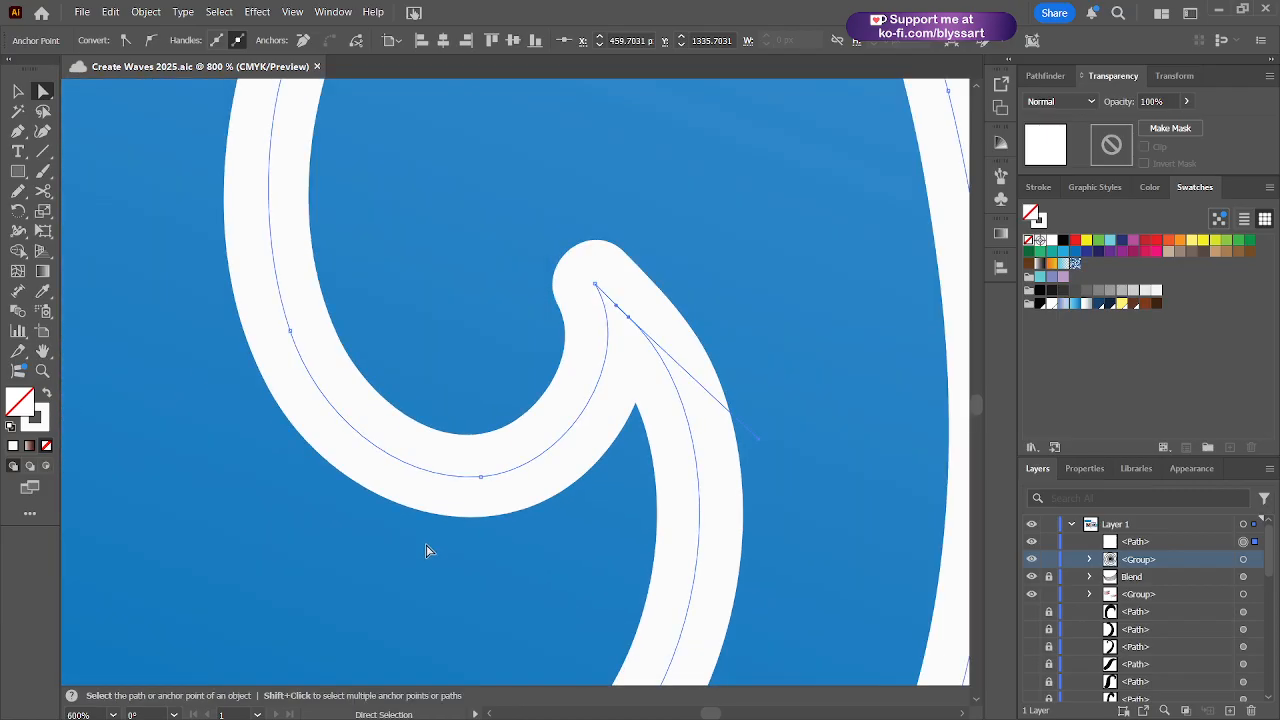
scroll(396, 571, "down", 1)
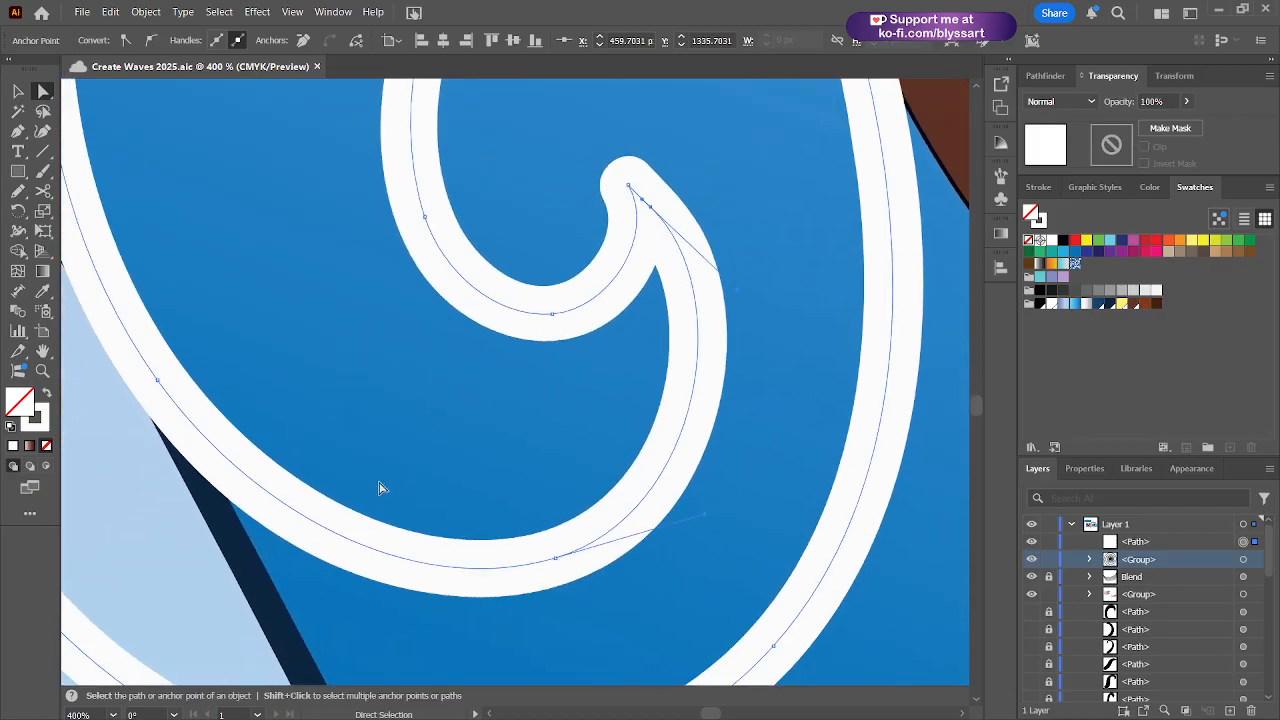
scroll(380, 487, "down", 2)
key("space")
left_click_drag(312, 548, 503, 591)
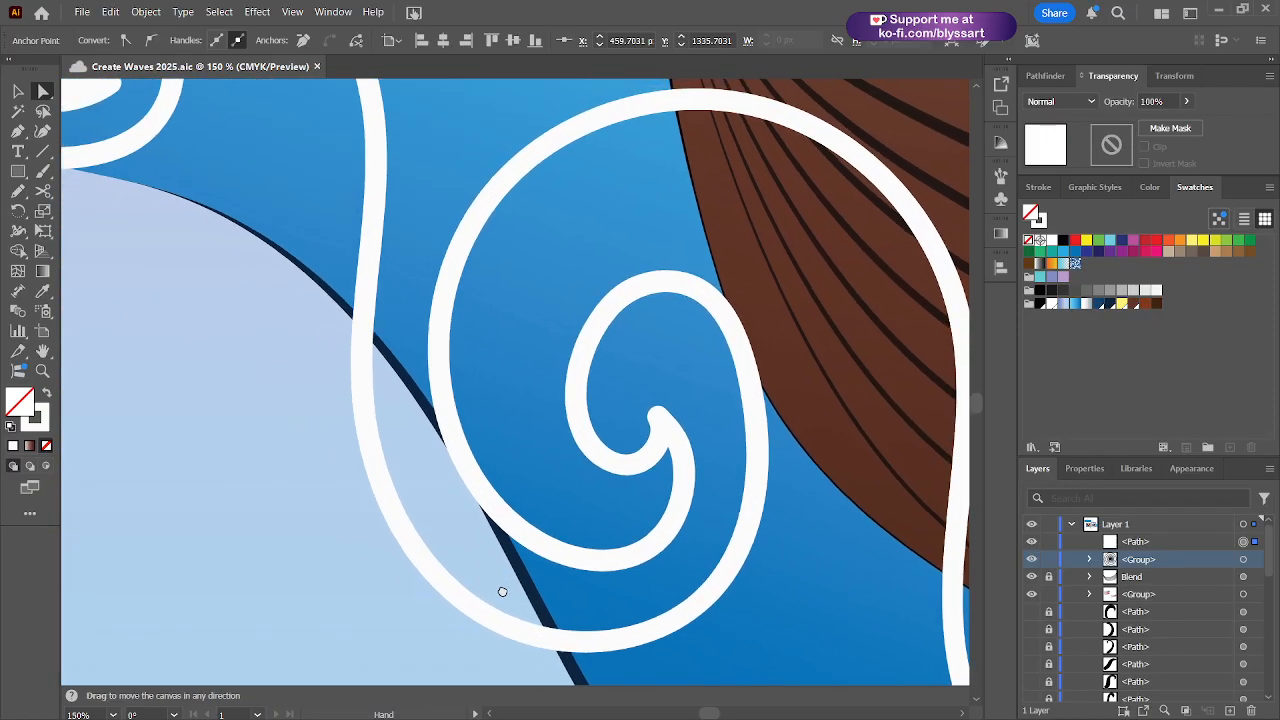
scroll(345, 406, "down", 2)
key("space")
left_click_drag(237, 363, 354, 380)
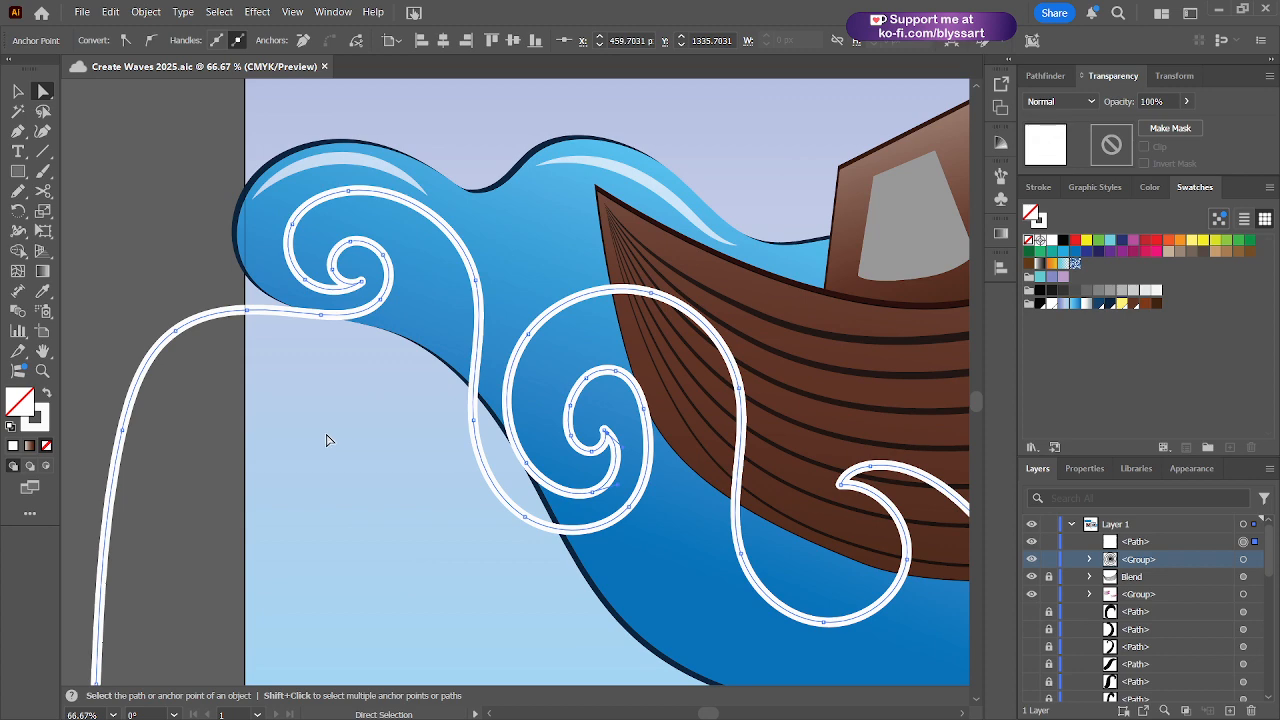
key("space")
left_click_drag(214, 543, 311, 294)
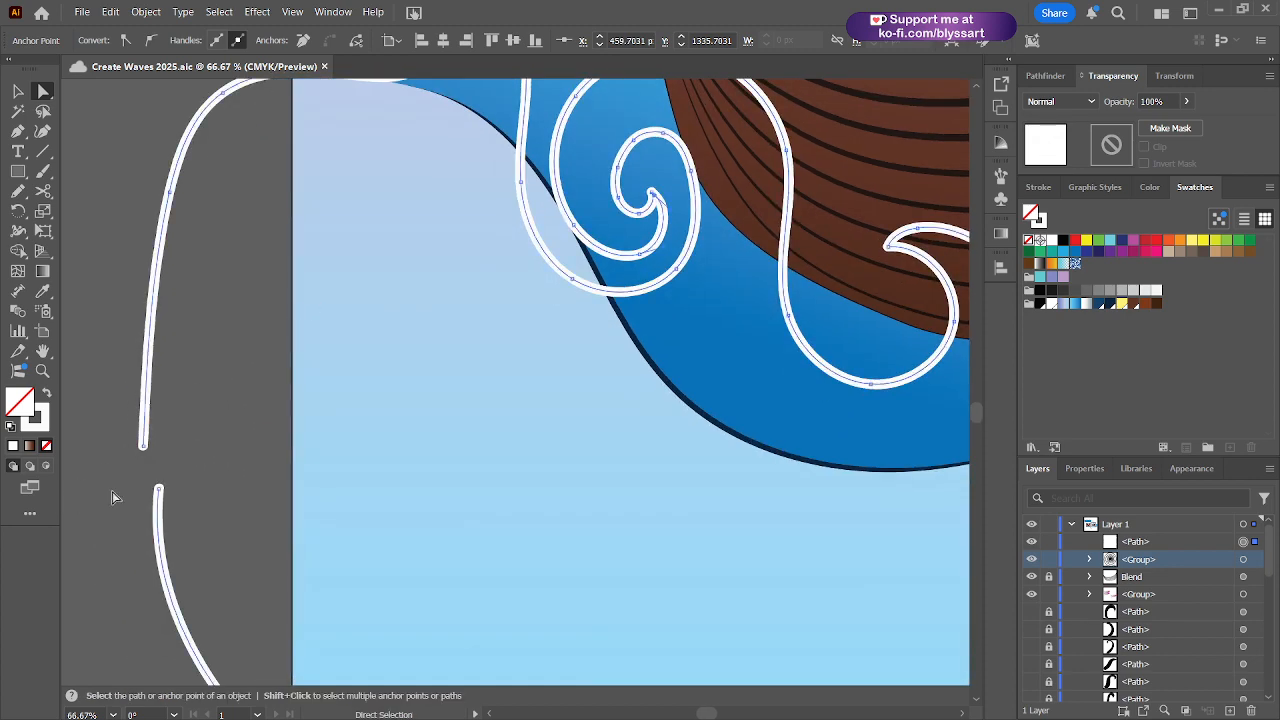
left_click(143, 446)
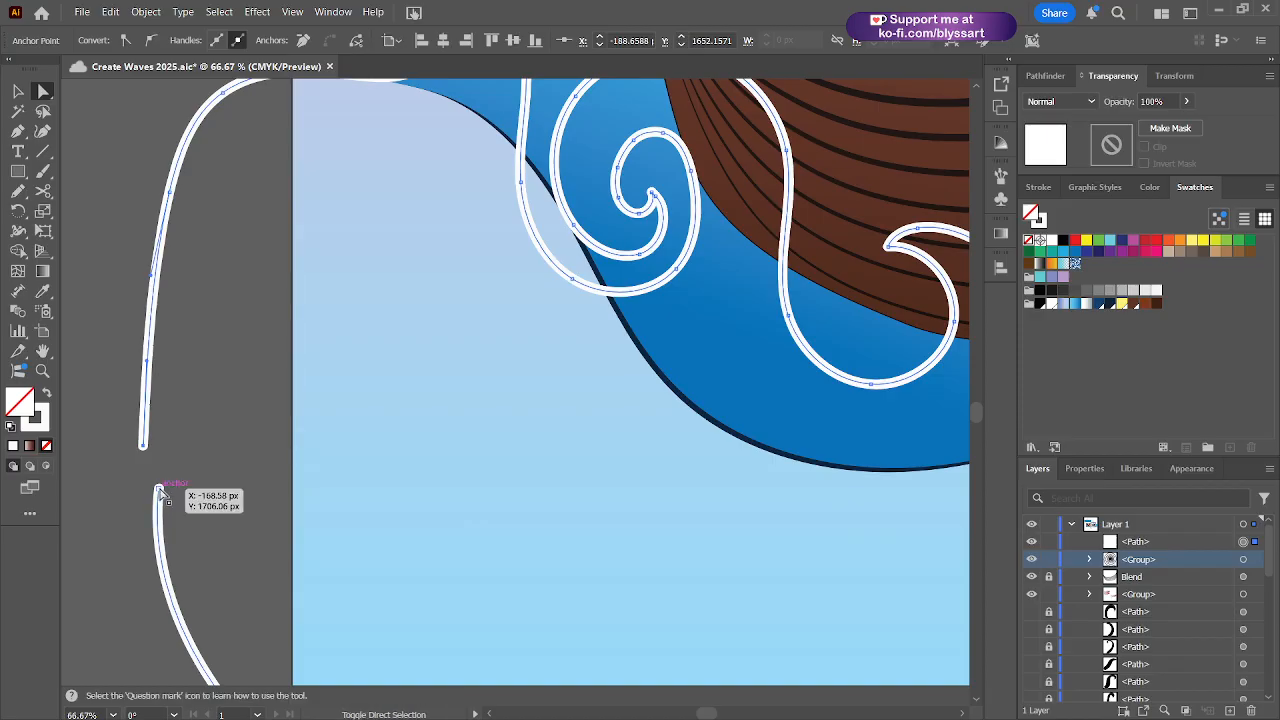
left_click(160, 491, "shift")
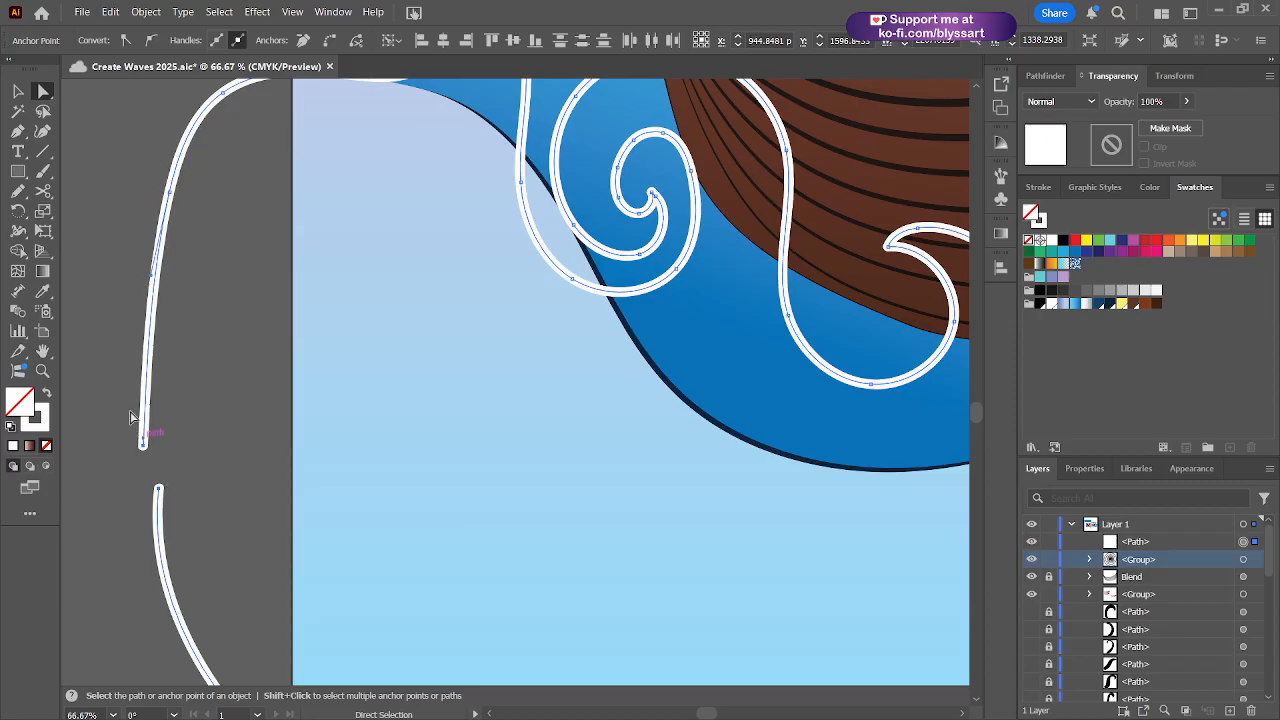
left_click(143, 444)
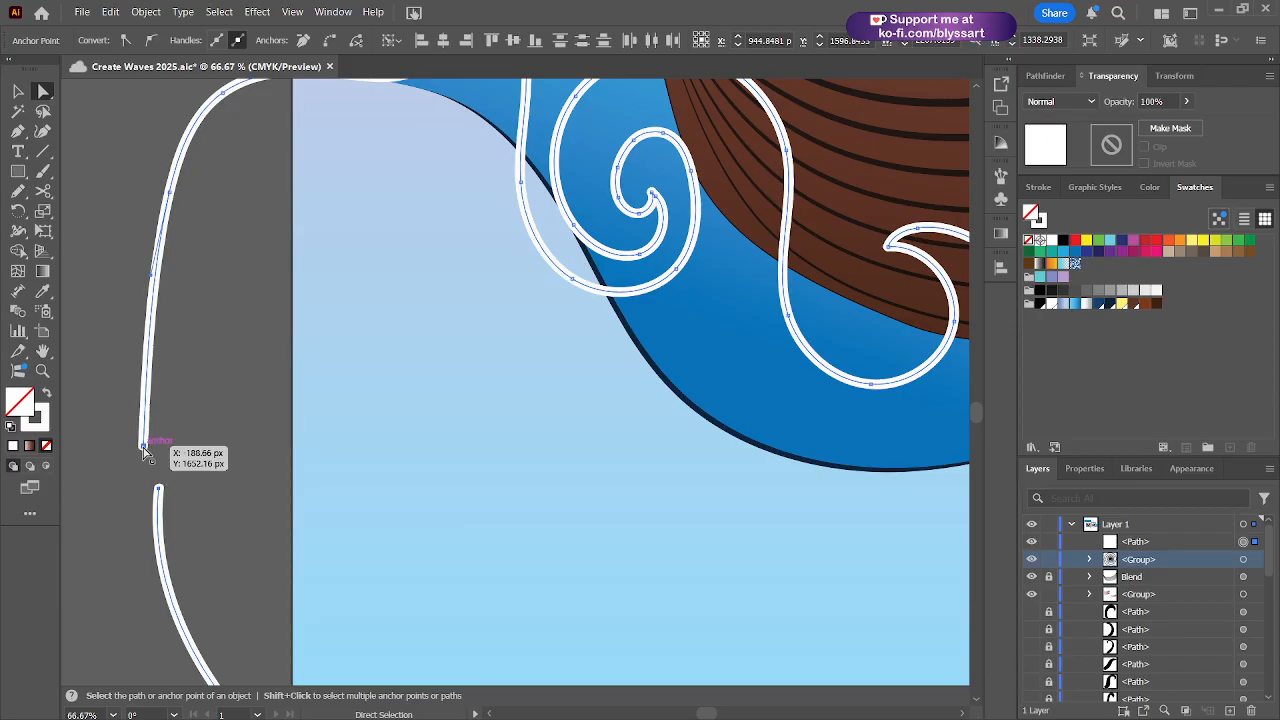
key("ctrl+j")
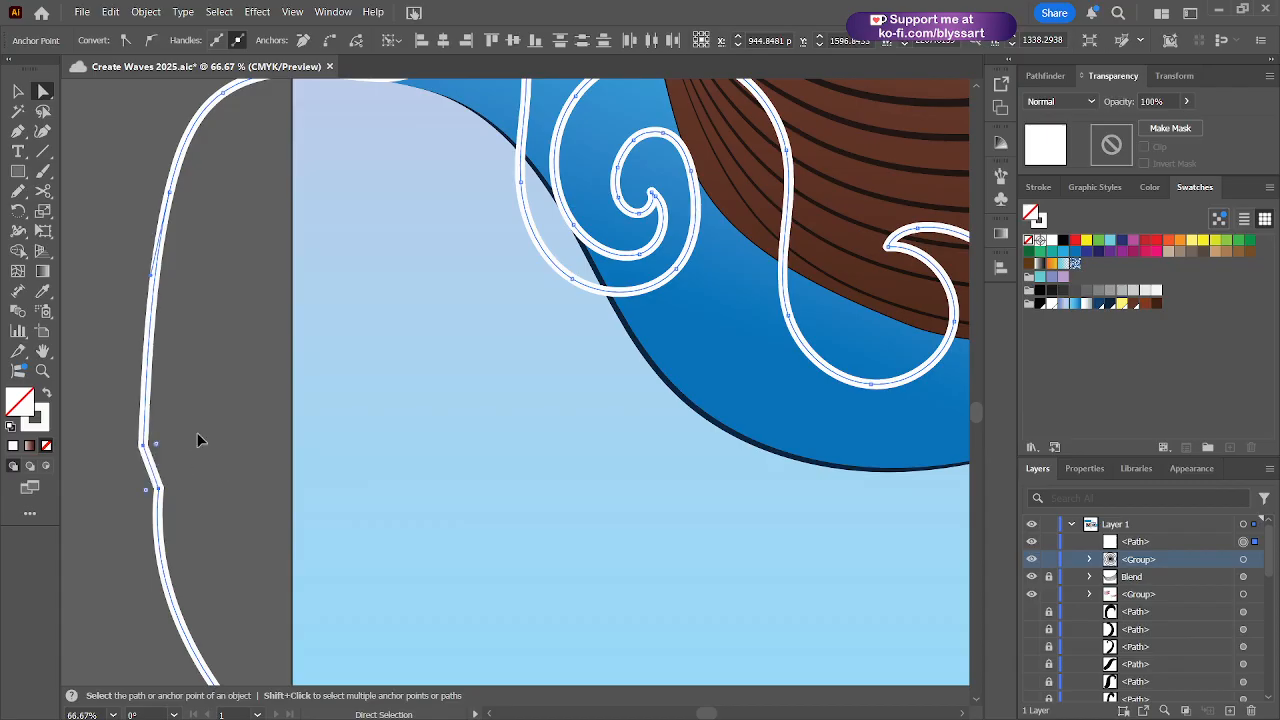
left_click(157, 490)
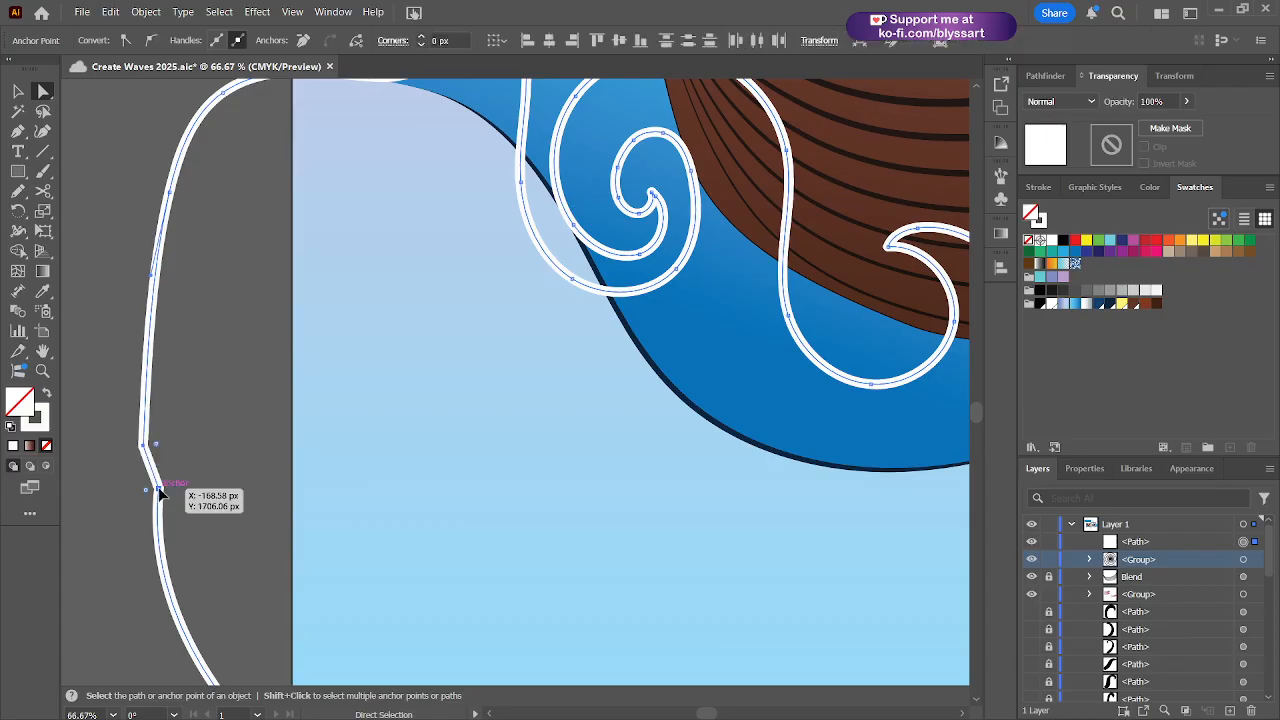
left_click_drag(157, 490, 149, 487)
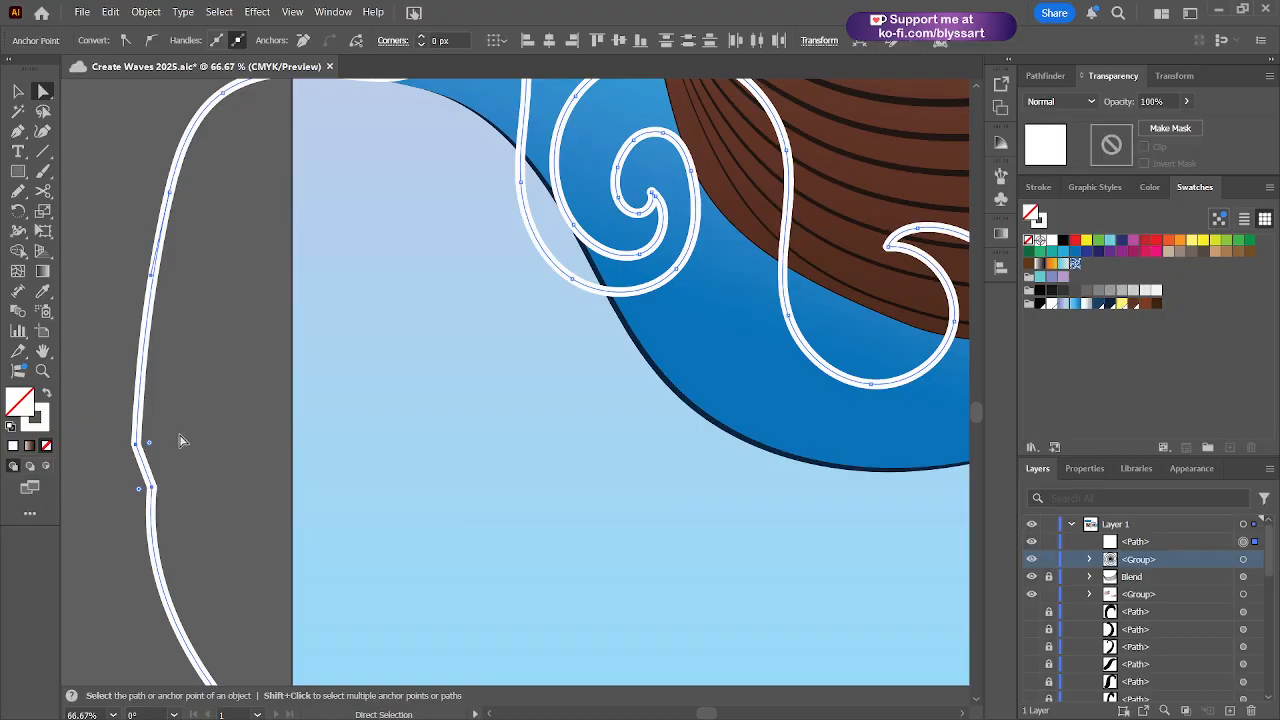
- Fill the closed foreground wave shape with the dark blue swatch
scroll(185, 440, "down", 5)
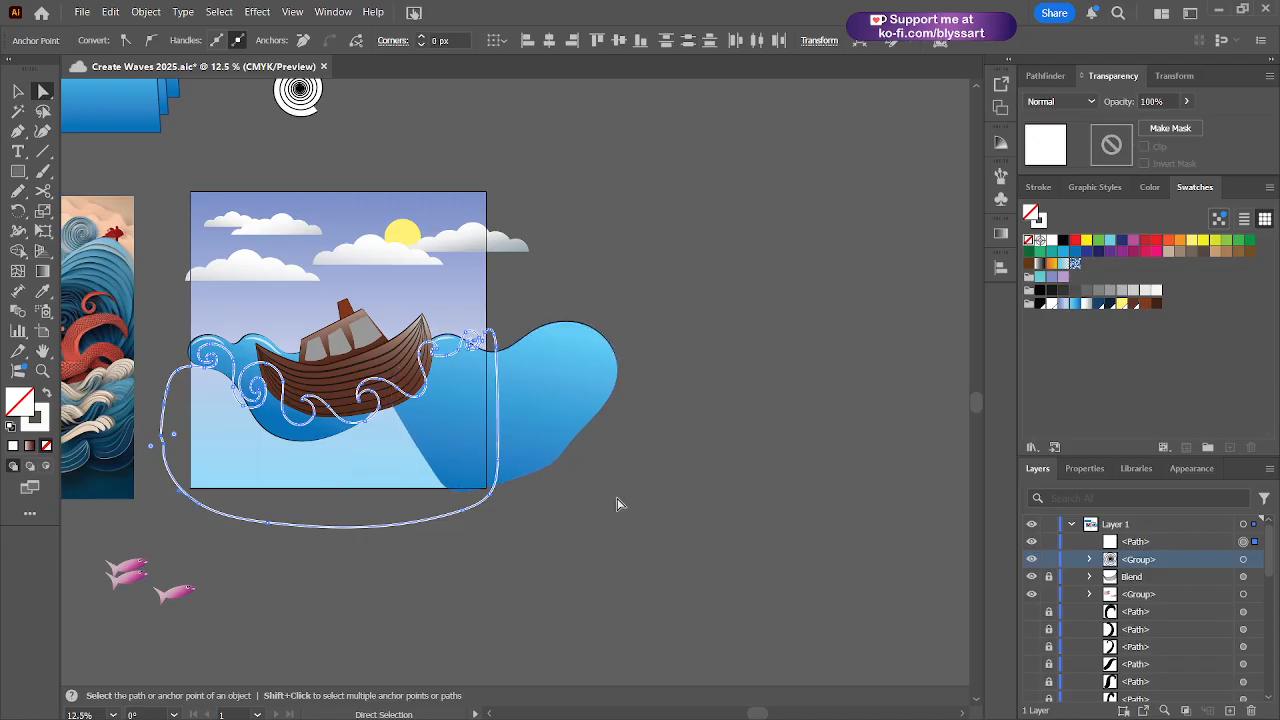
left_click_drag(620, 557, 781, 530)
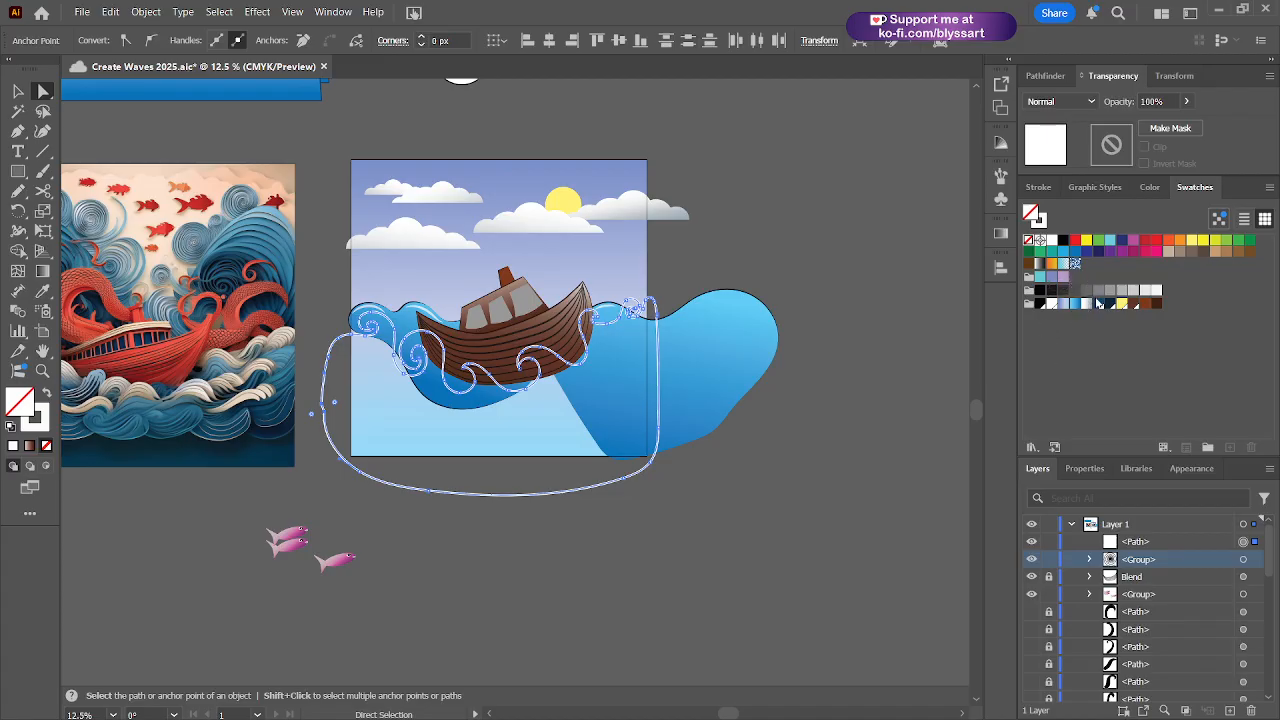
left_click(1097, 305)
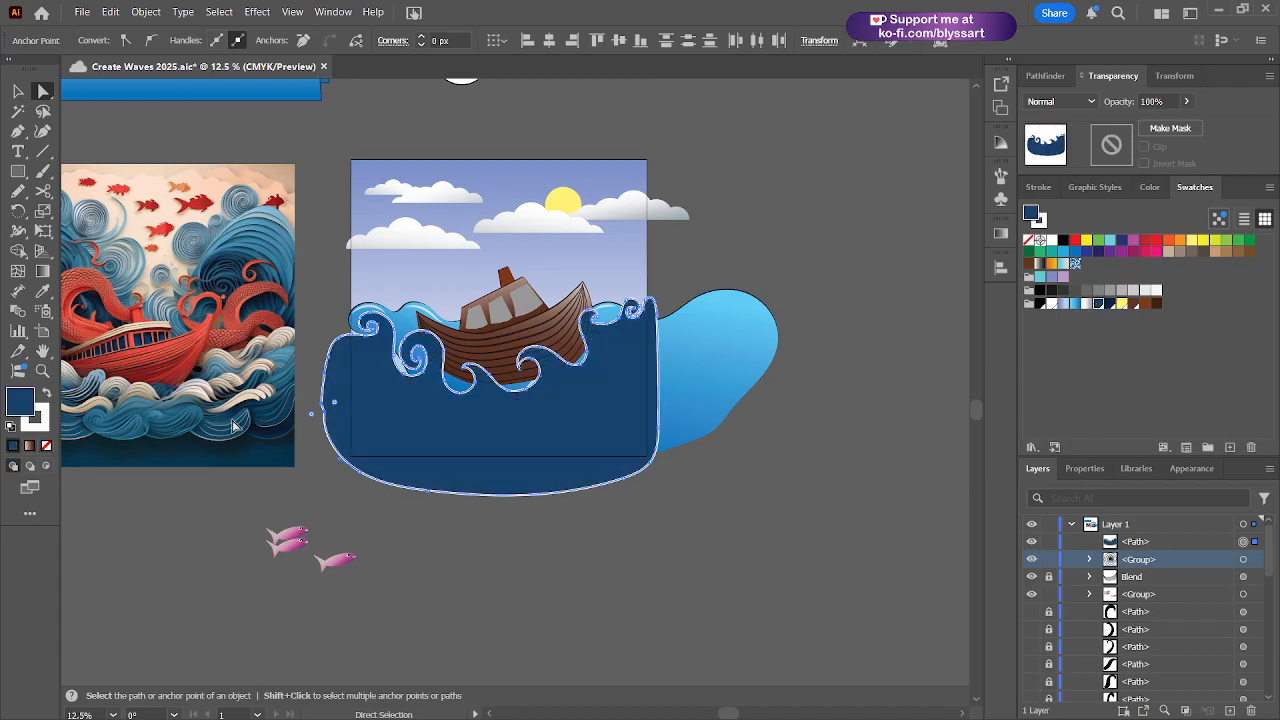
- Try swapping the wave shape's fill and stroke colours, and restore the dark blue fill with the white stroke
left_click(33, 423)
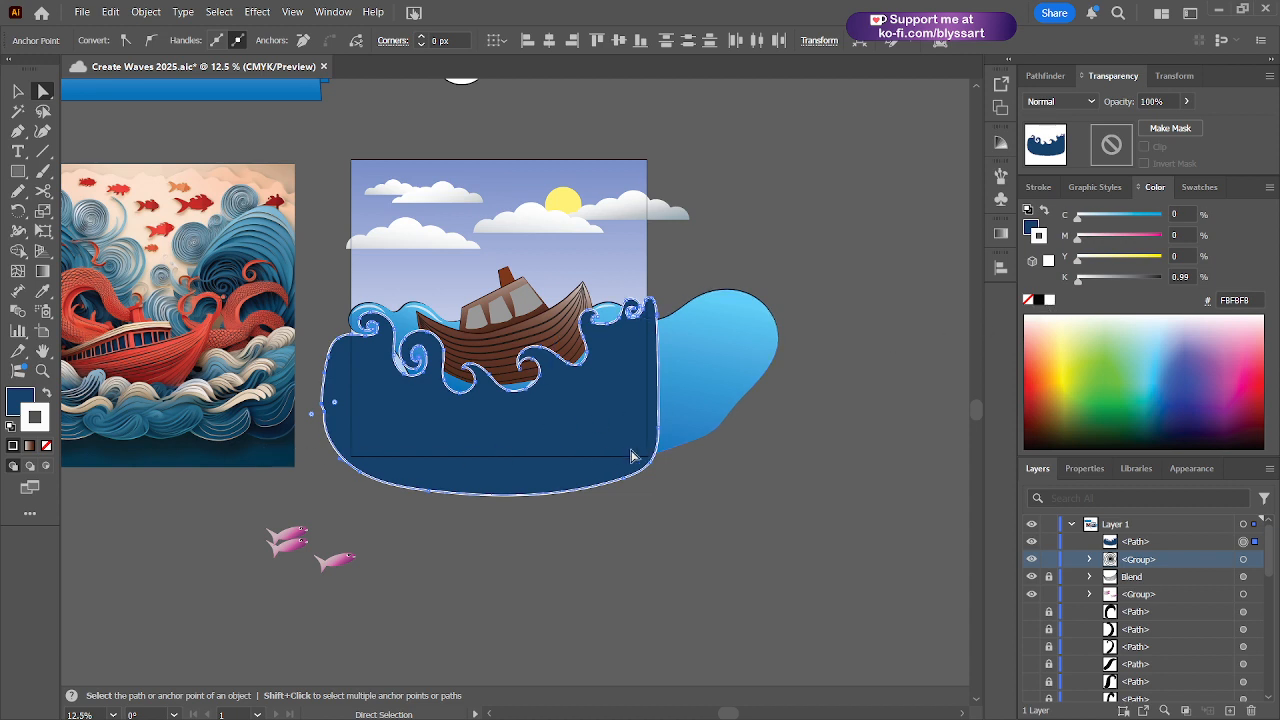
left_click(47, 393)
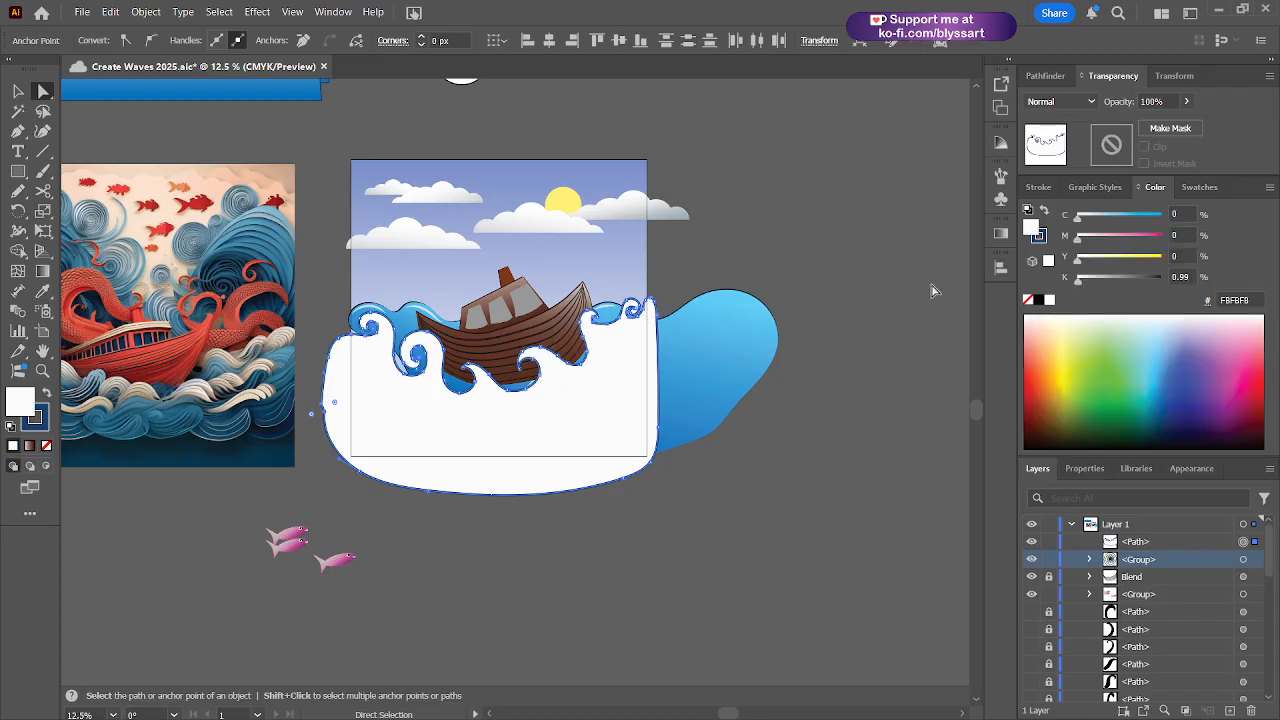
left_click(1200, 188)
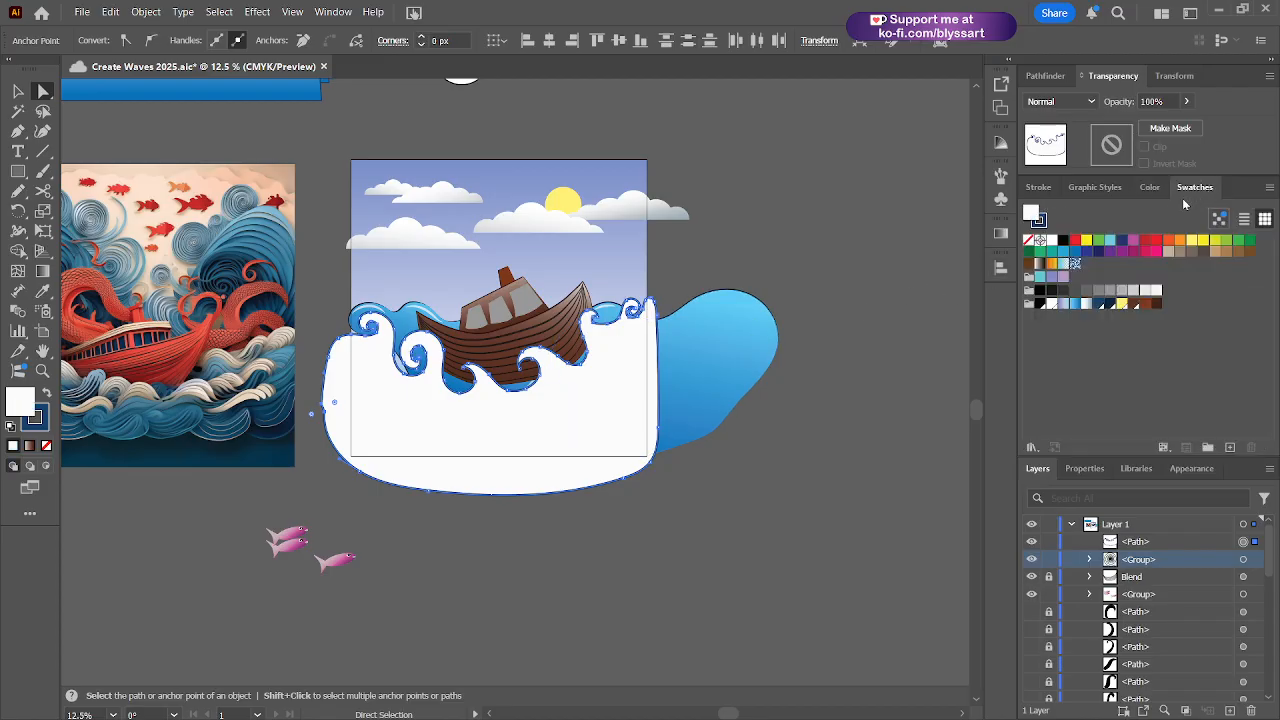
left_click(47, 394)
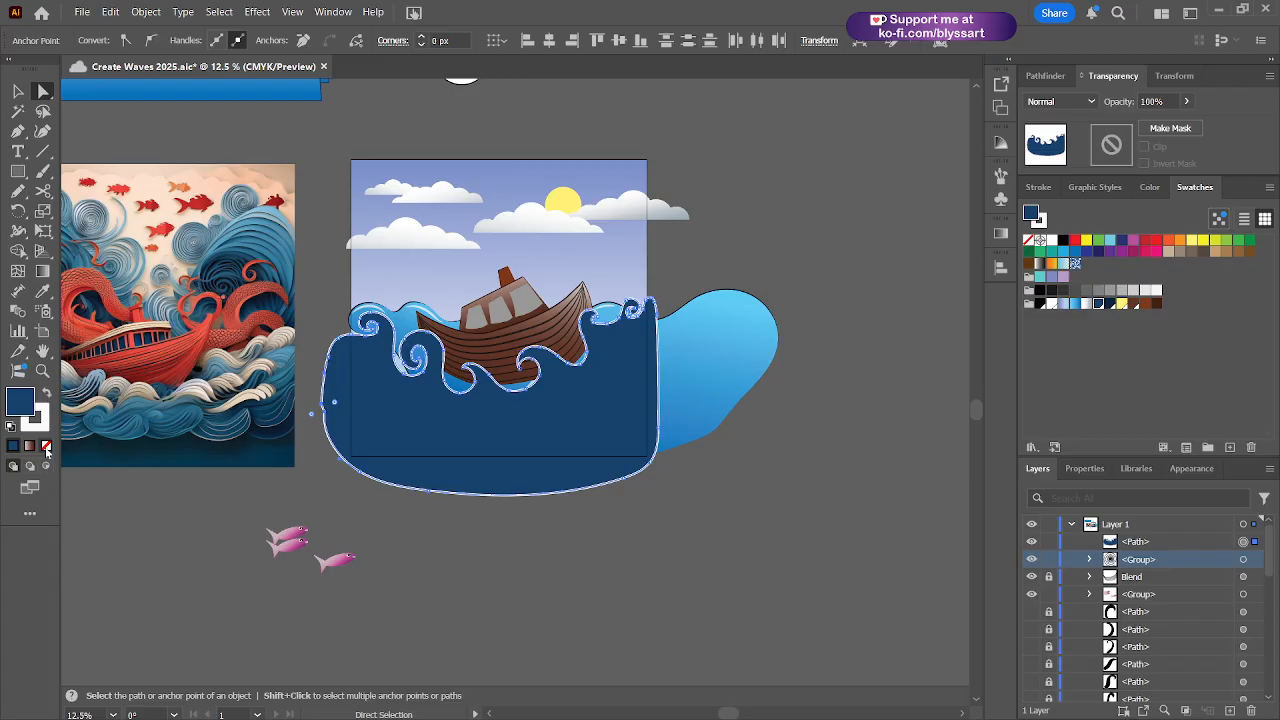
- Remove the white stroke from the foreground wave shape, keep its dark blue fill, and deselect it
left_click(45, 445)
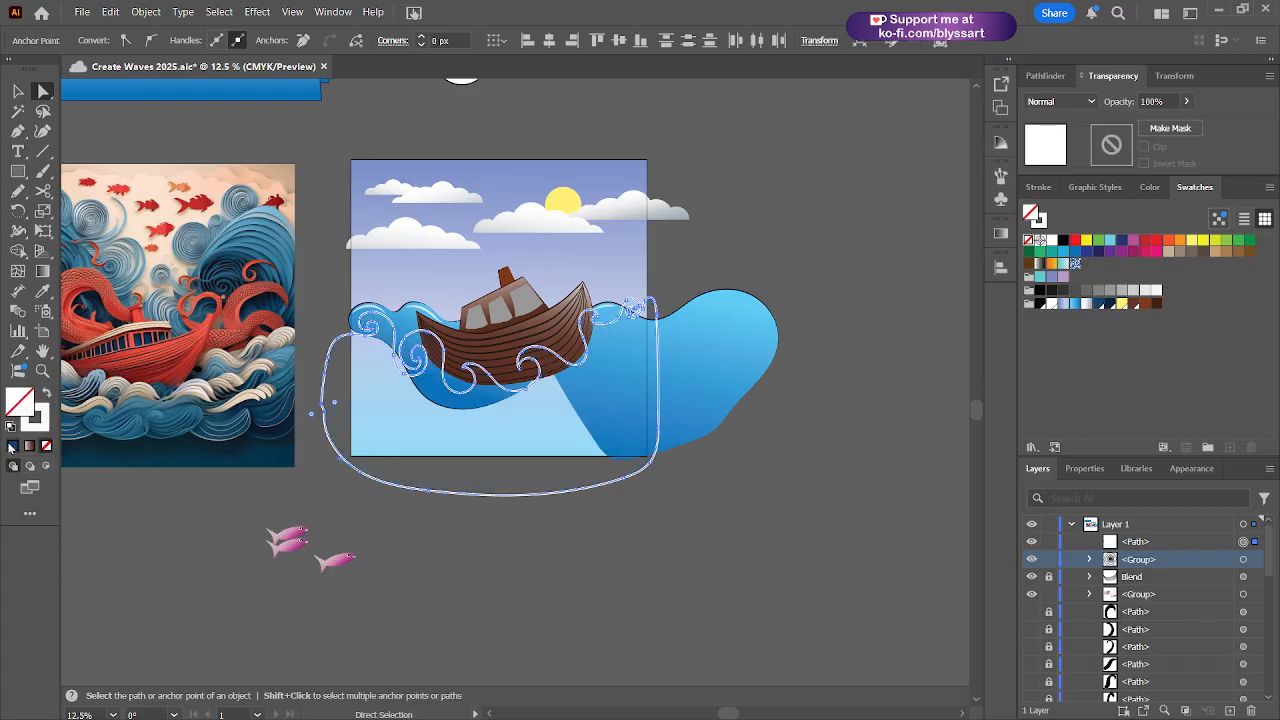
left_click(12, 446)
left_click(40, 424)
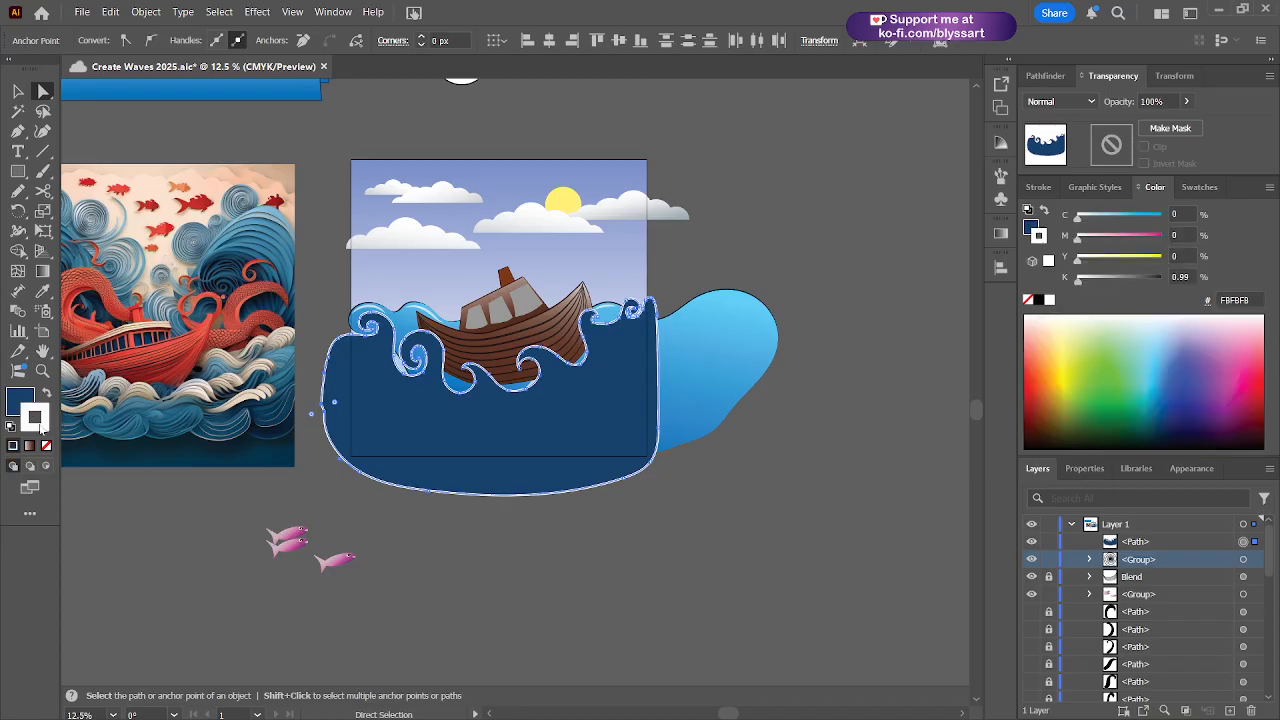
key("slash")
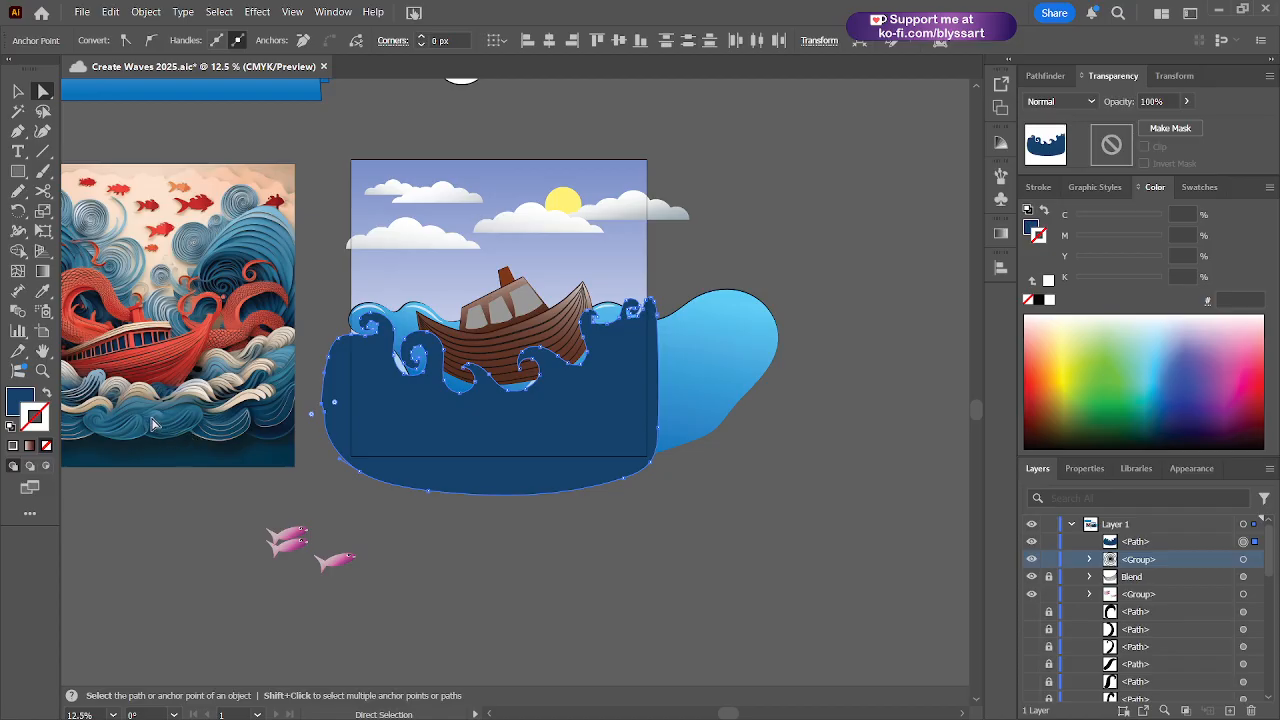
left_click(698, 532)
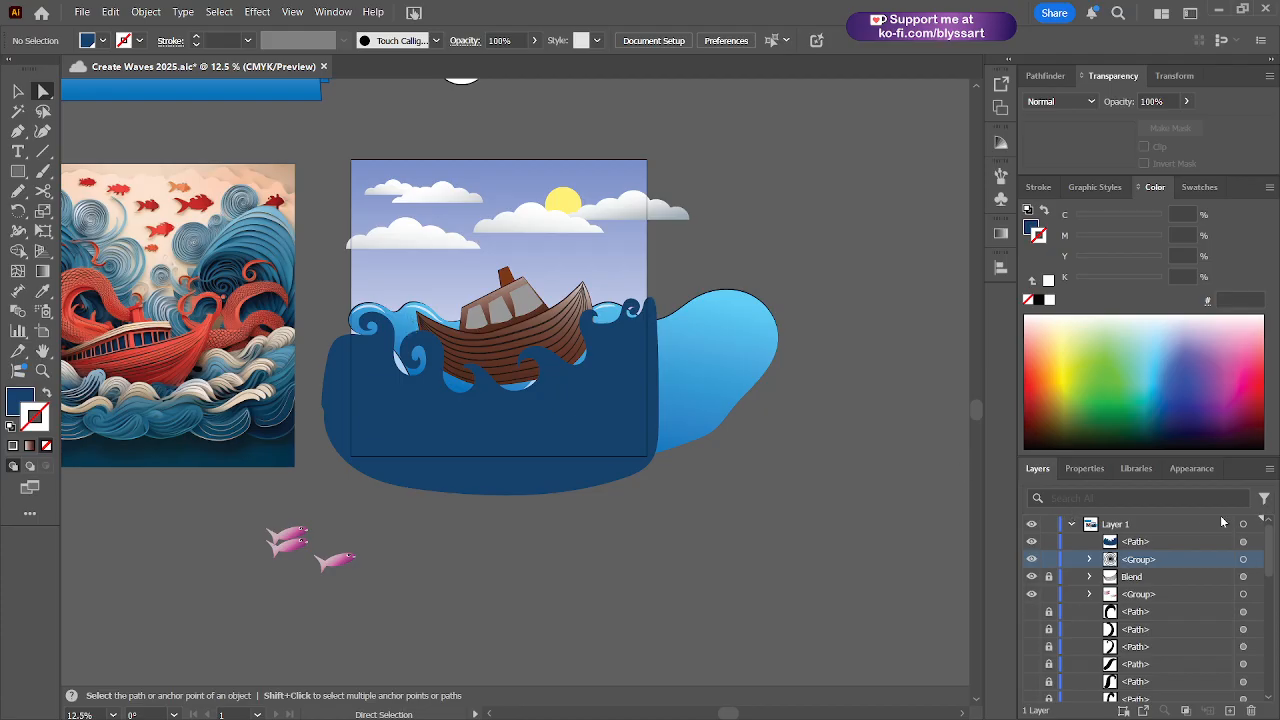
- Select the left light-blue wave group behind the boat and shift it slightly down and left
scroll(1163, 600, "down", 5)
scroll(1160, 612, "down", 3)
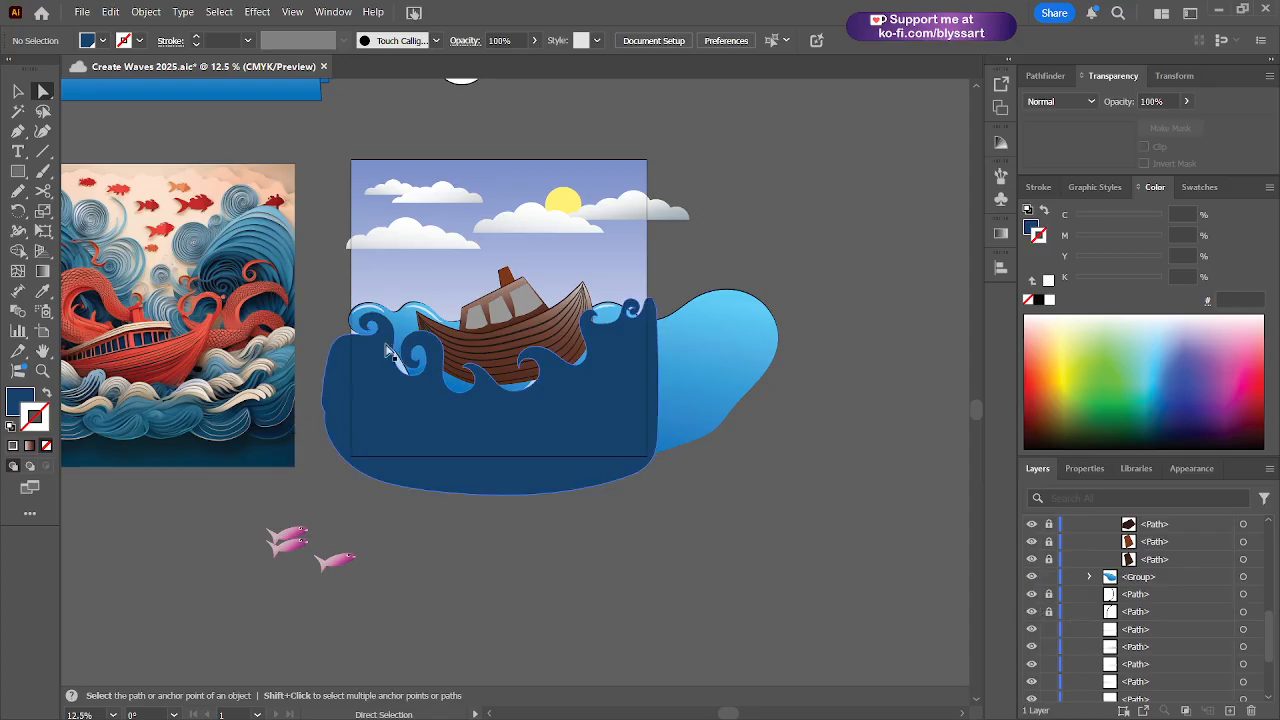
left_click(1252, 577)
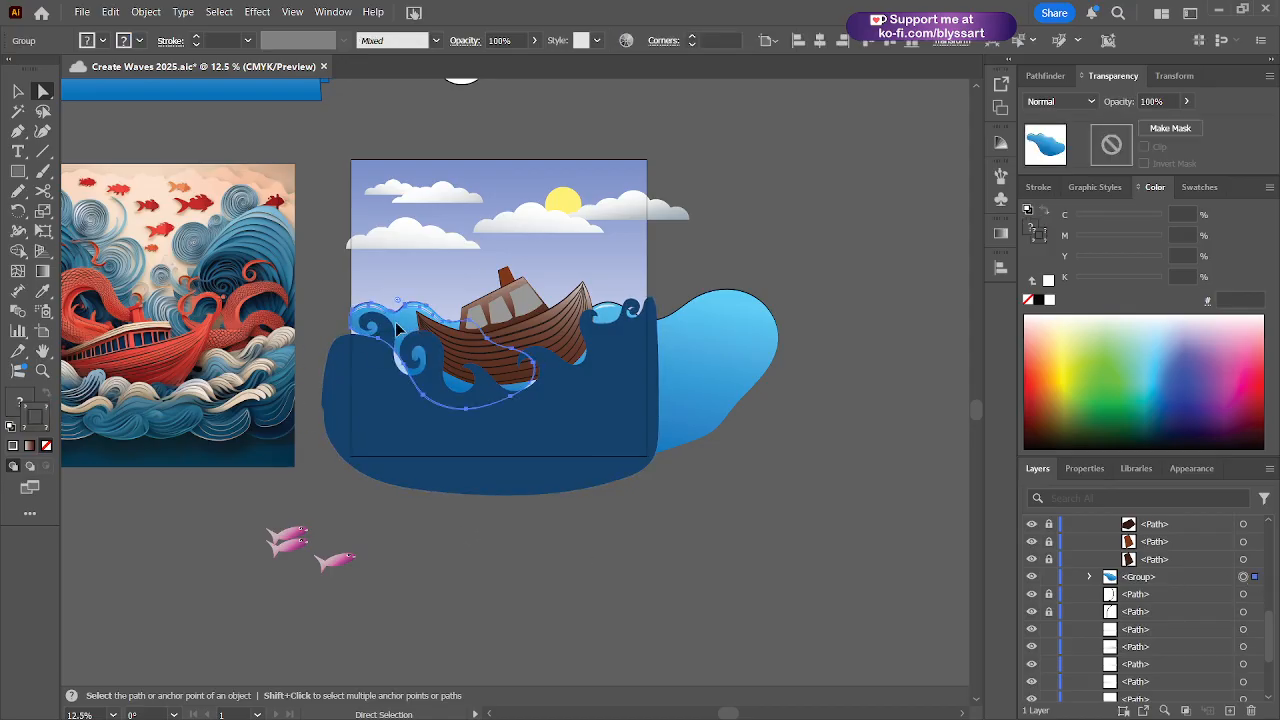
left_click_drag(396, 322, 391, 329)
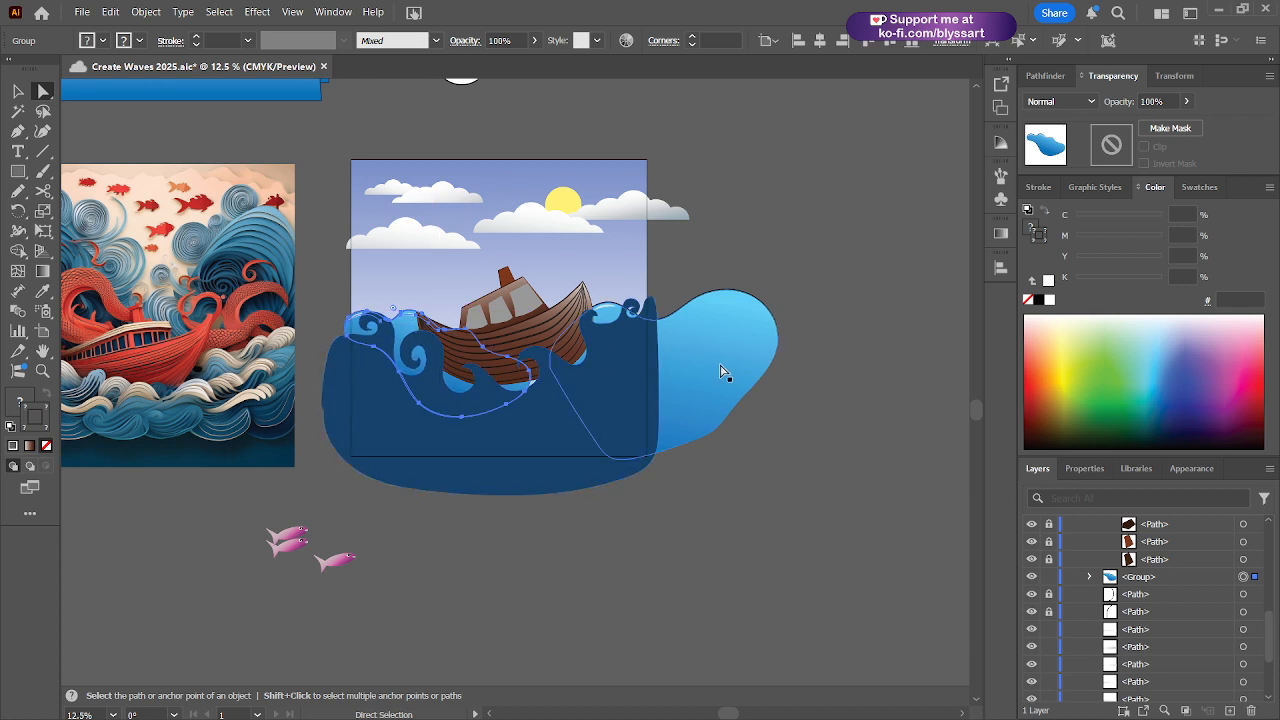
left_click(826, 606)
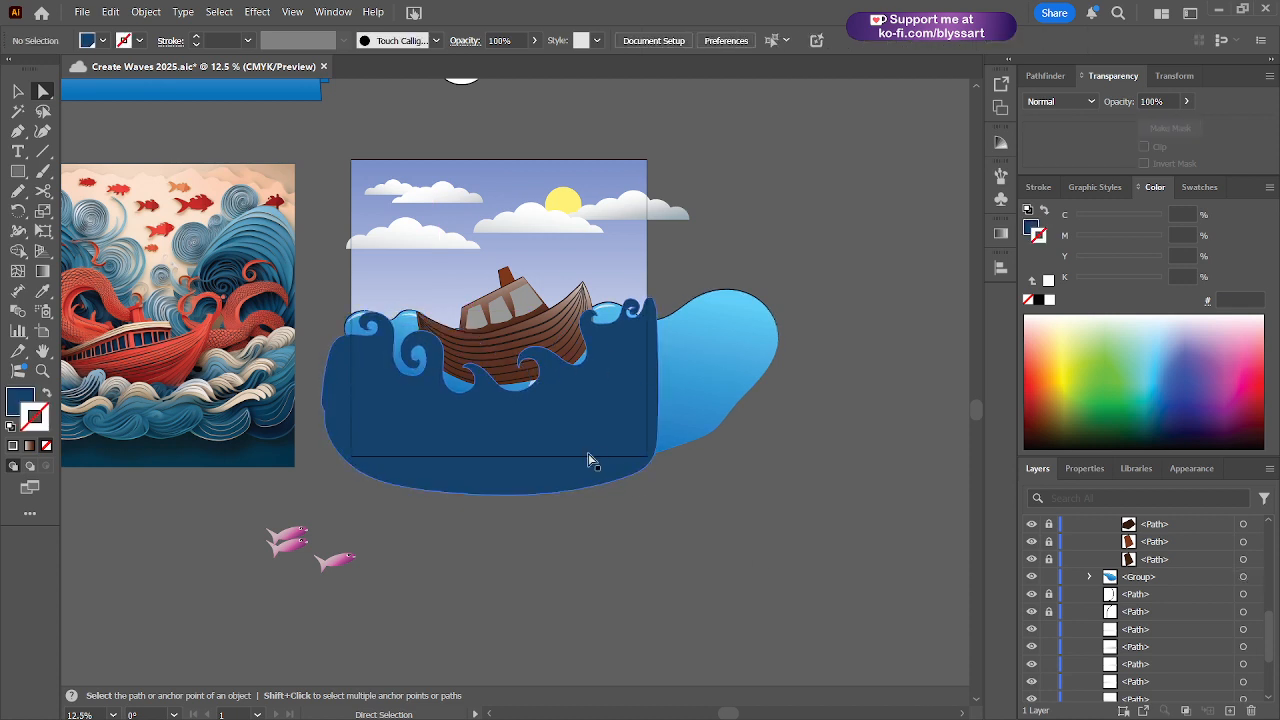
- Try shifting only the light-blue front path of the right wave down and left, save, and undo the move
left_click(729, 372)
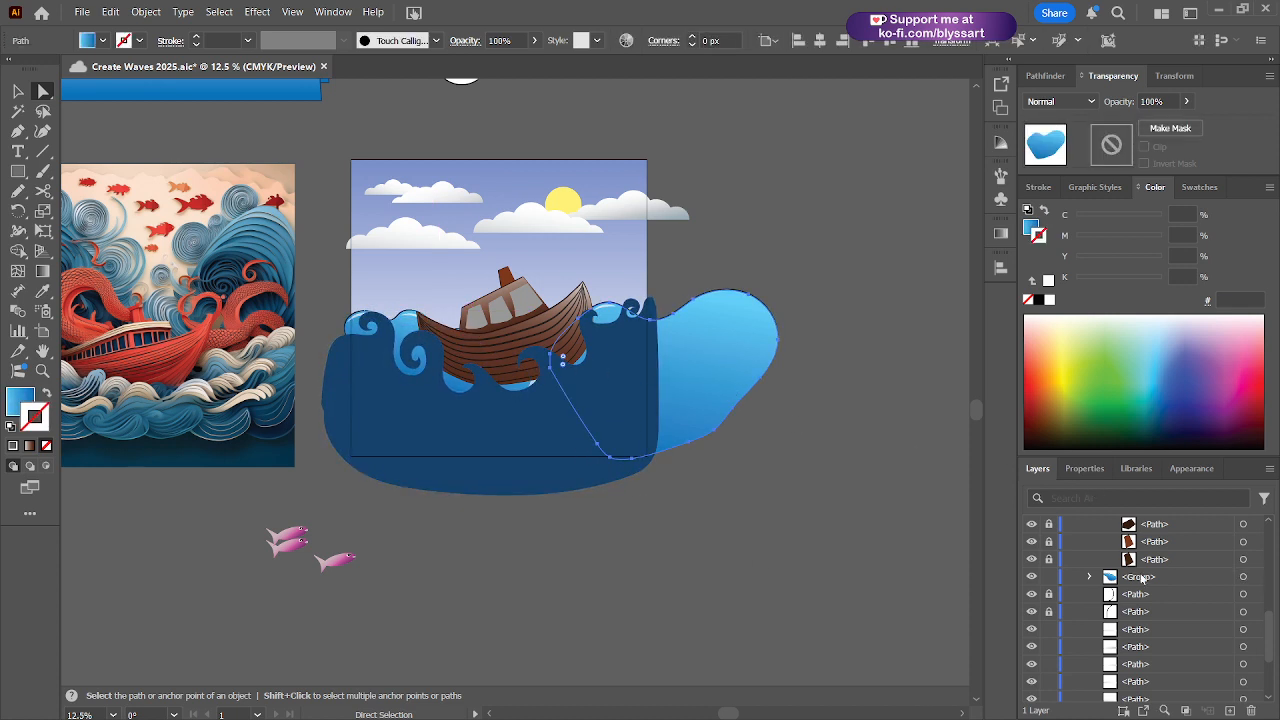
scroll(1136, 619, "down", 2)
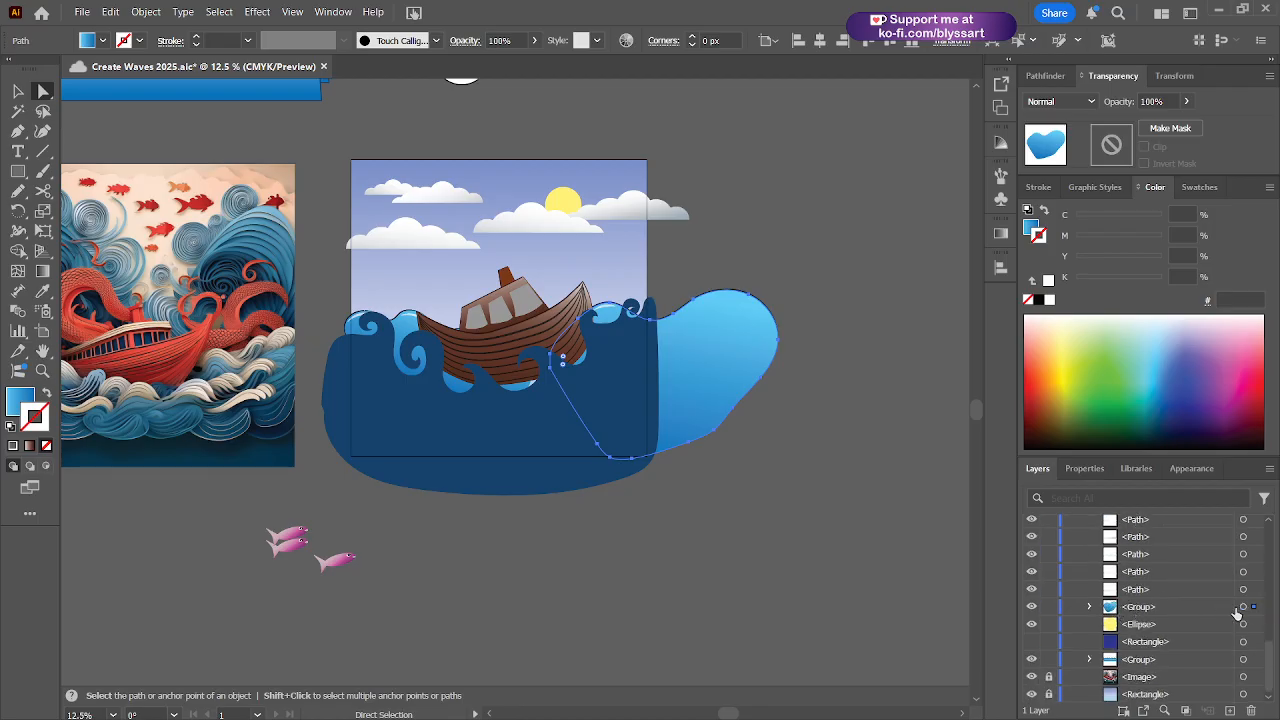
left_click_drag(690, 344, 681, 352)
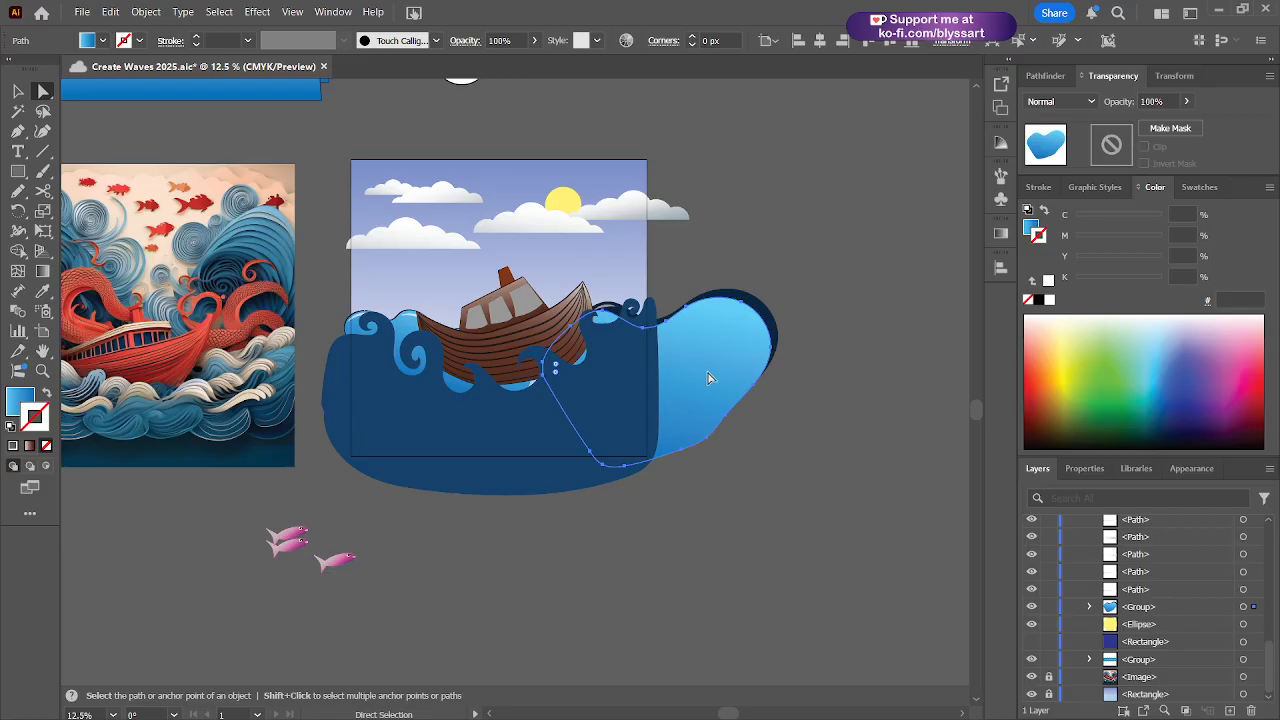
key("ctrl+s")
left_click(820, 262)
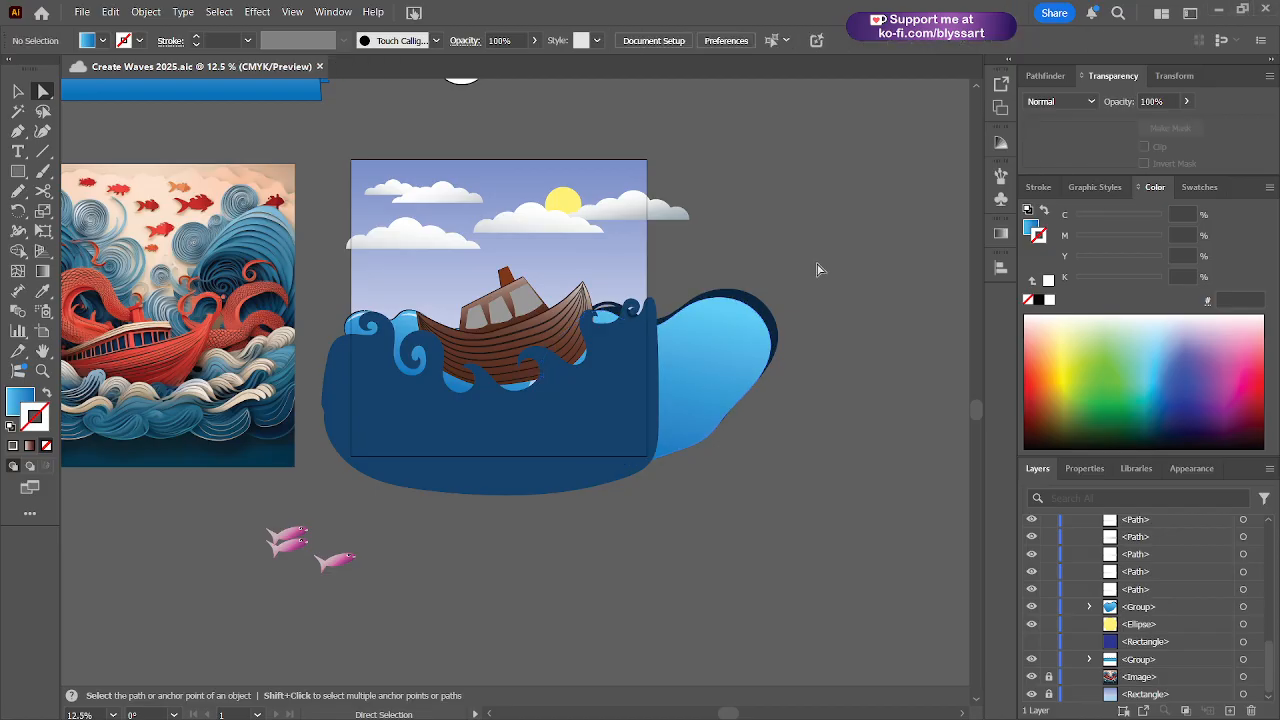
key("ctrl+z")
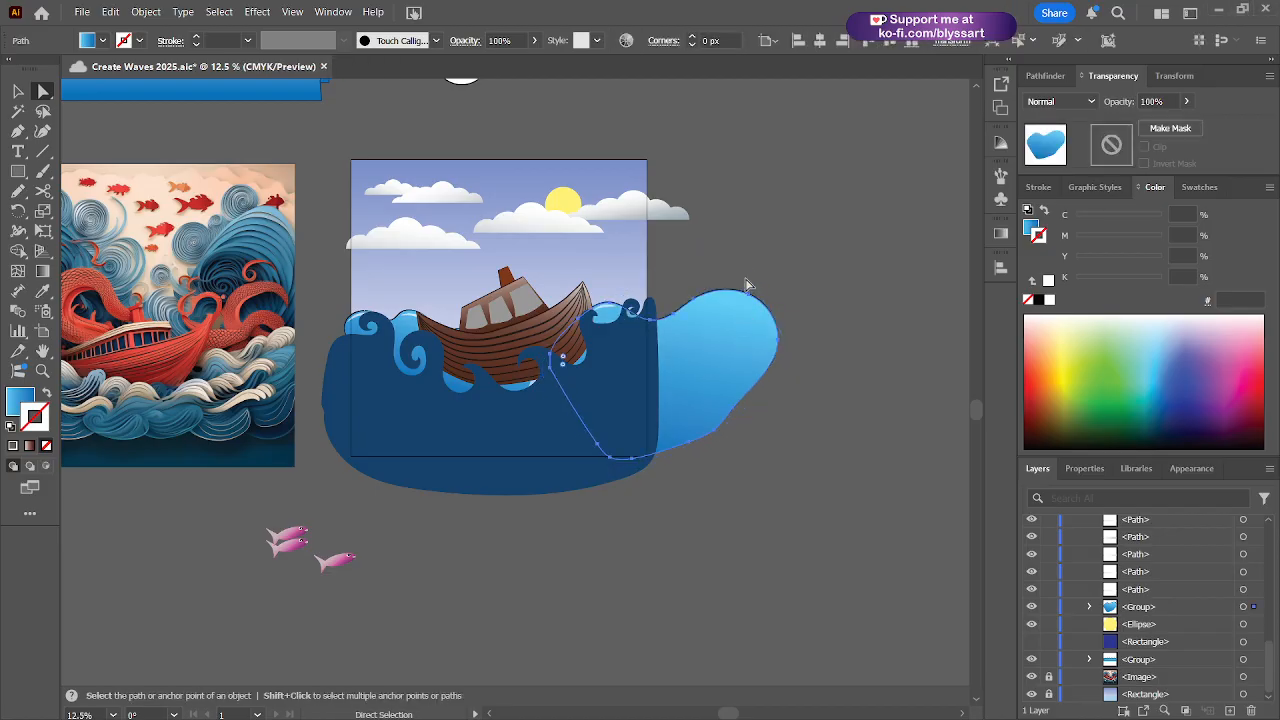
- Select both shapes of the right light-blue wave and move them slightly left together
key("ctrl")
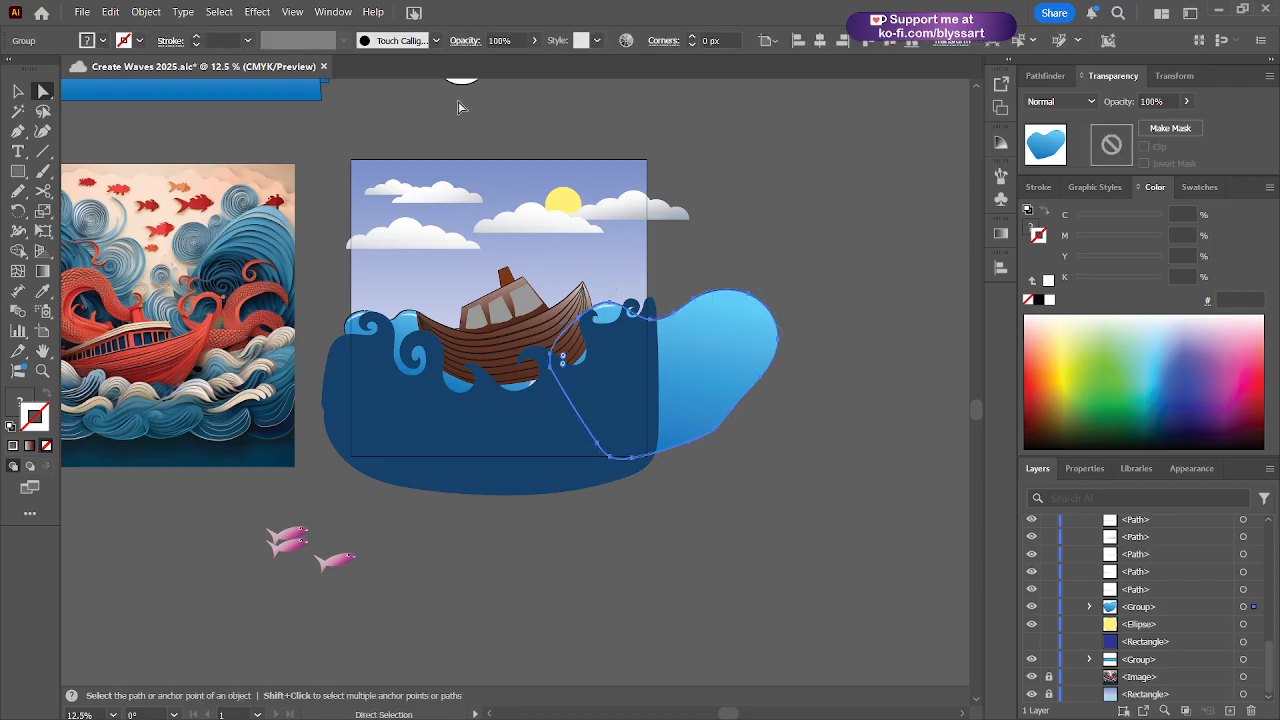
left_click(17, 91)
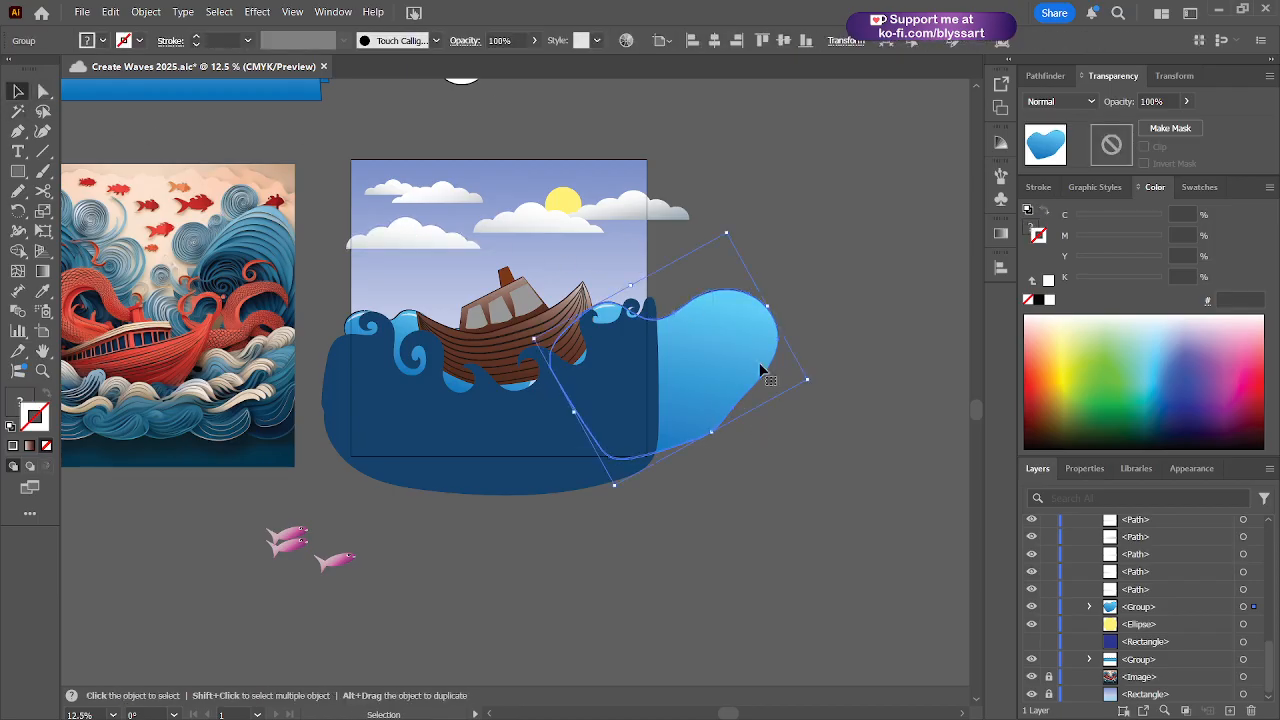
left_click_drag(759, 363, 756, 370)
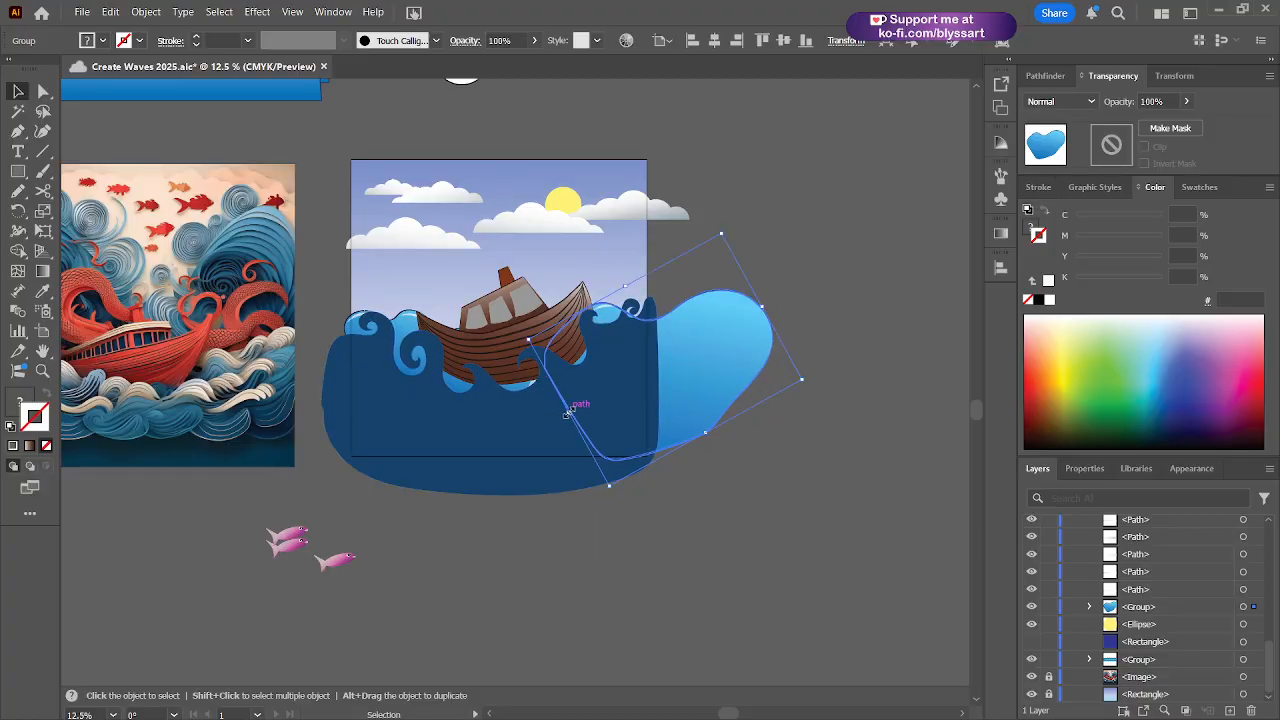
- Try stretching the right light-blue wave slightly toward the boat, undo the stretch, and clear the selection
left_click_drag(568, 412, 556, 410)
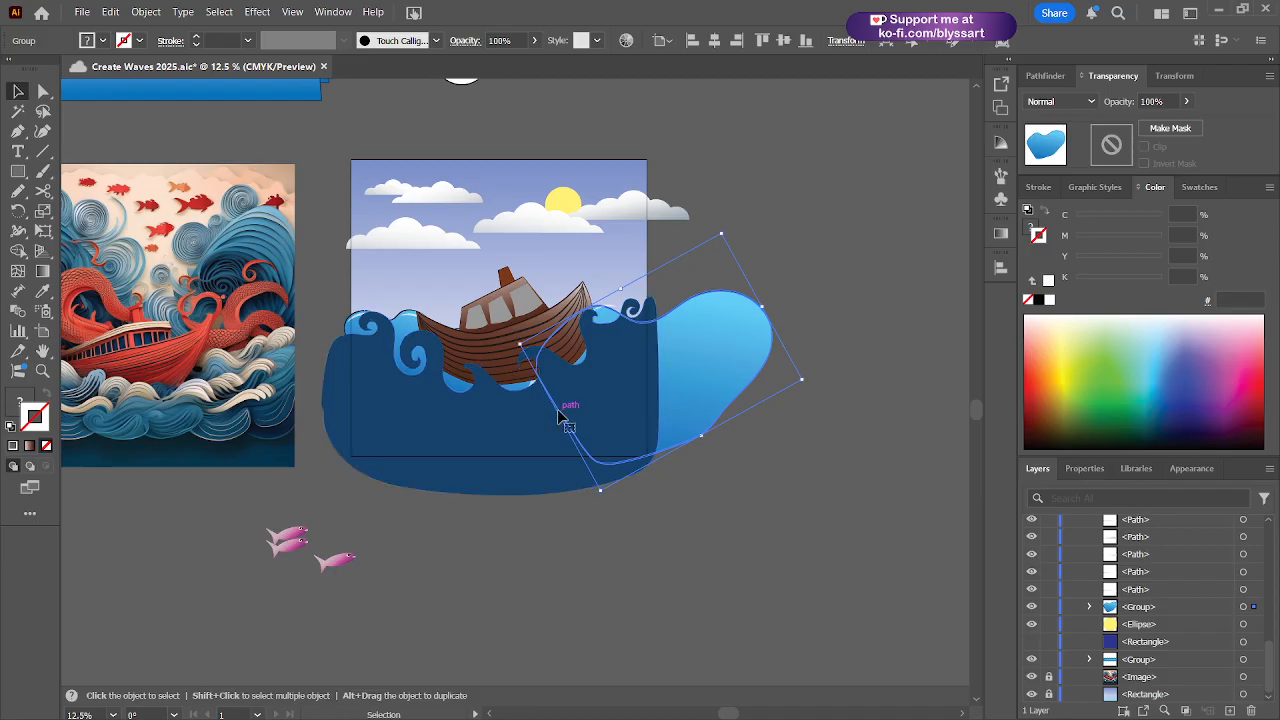
key("a")
key("v")
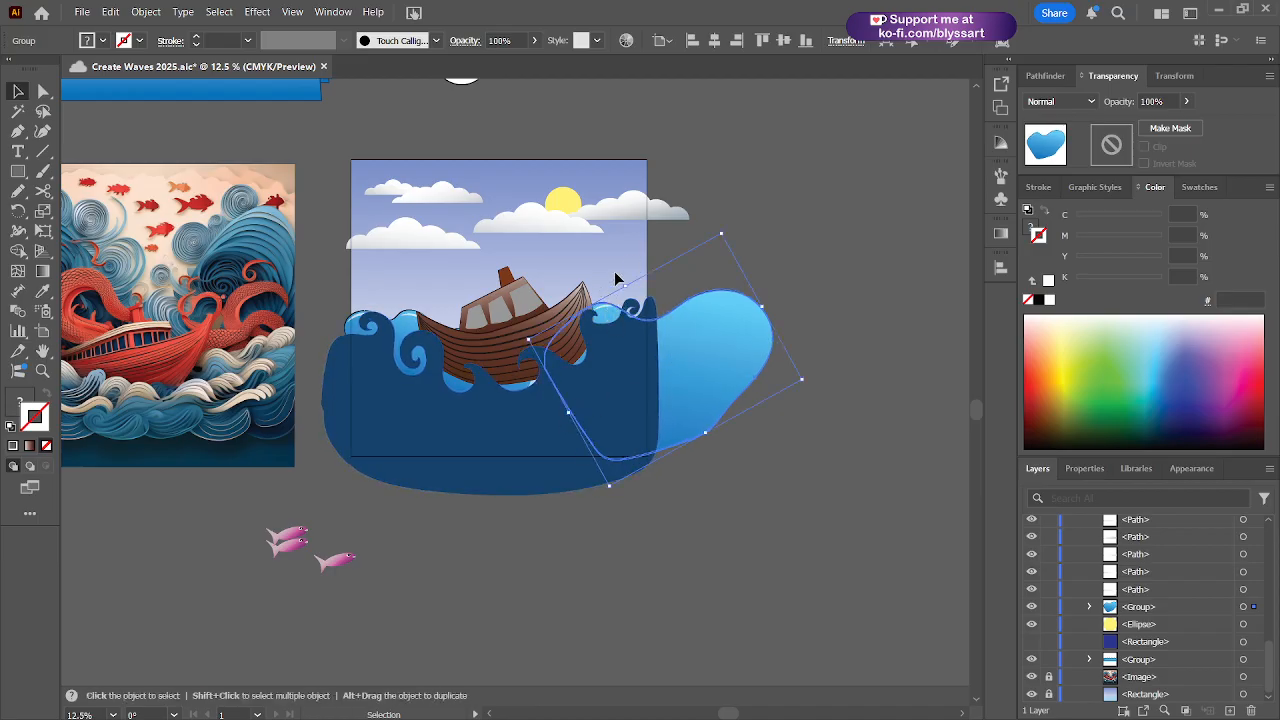
key("a")
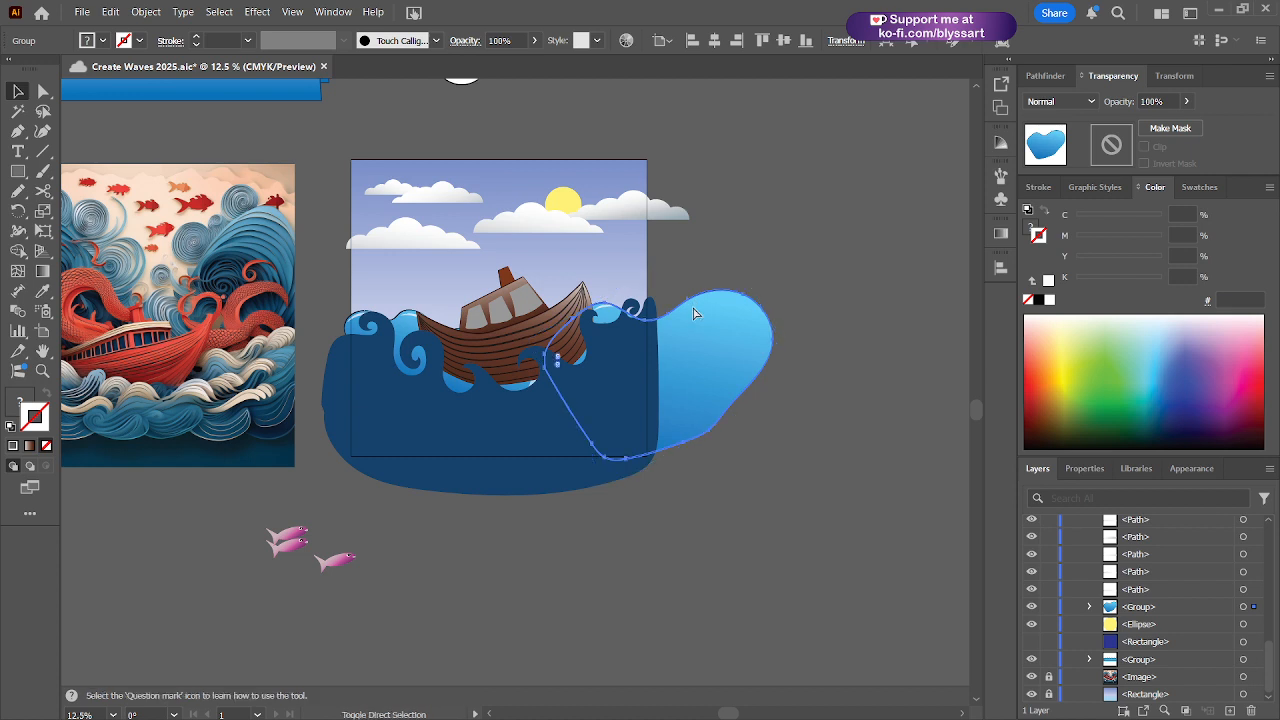
key("v")
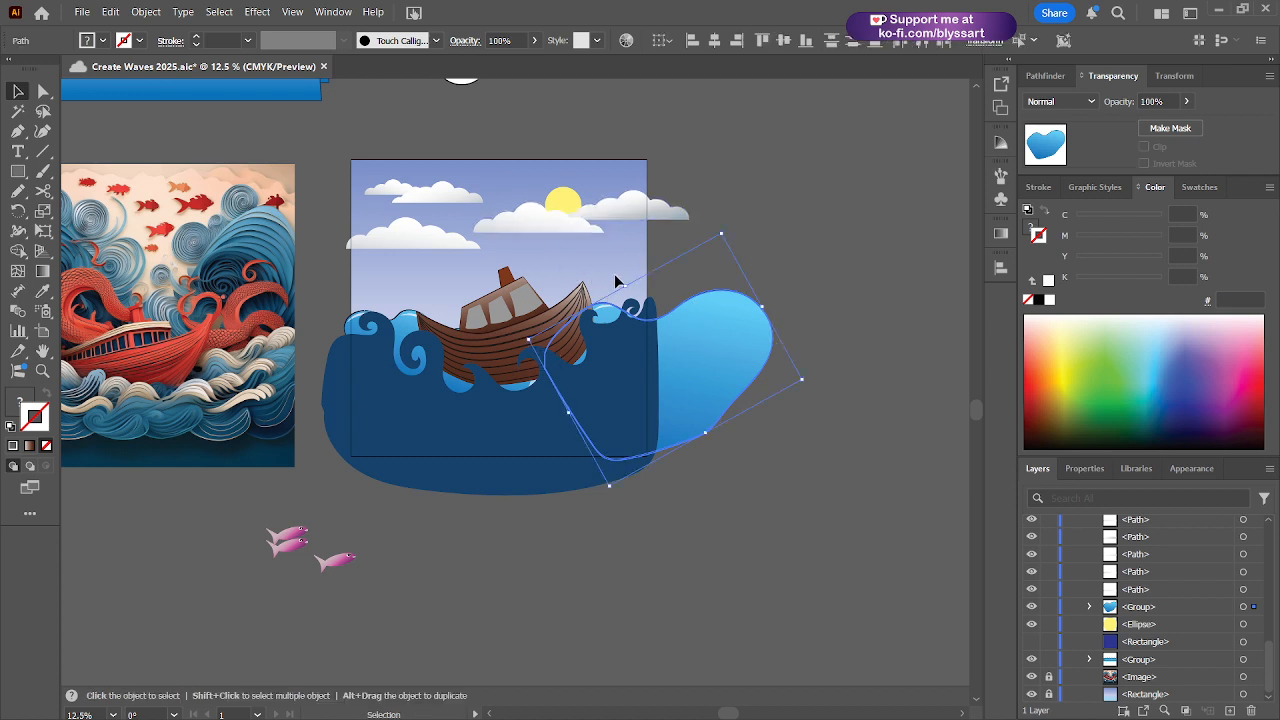
left_click(793, 221)
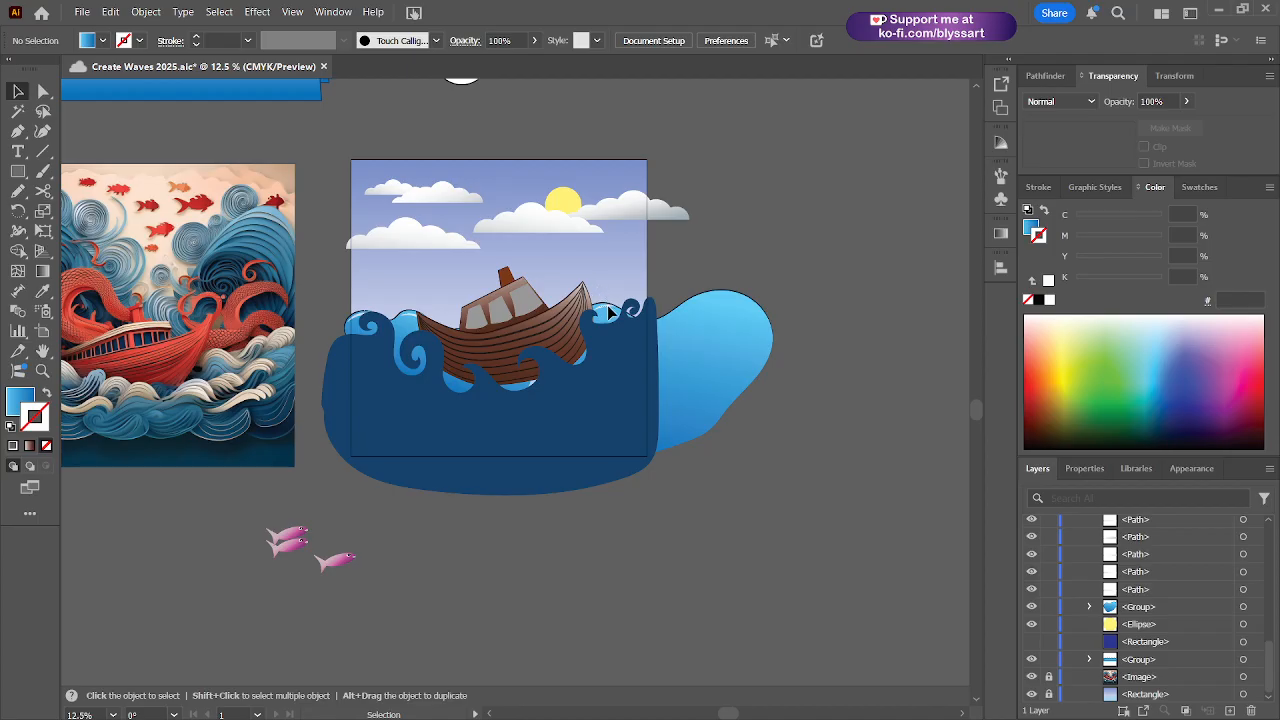
- Select the whole right light-blue wave group, stretch it very slightly wider, and raise it a little behind the foreground wave
left_click(610, 313)
key("a")
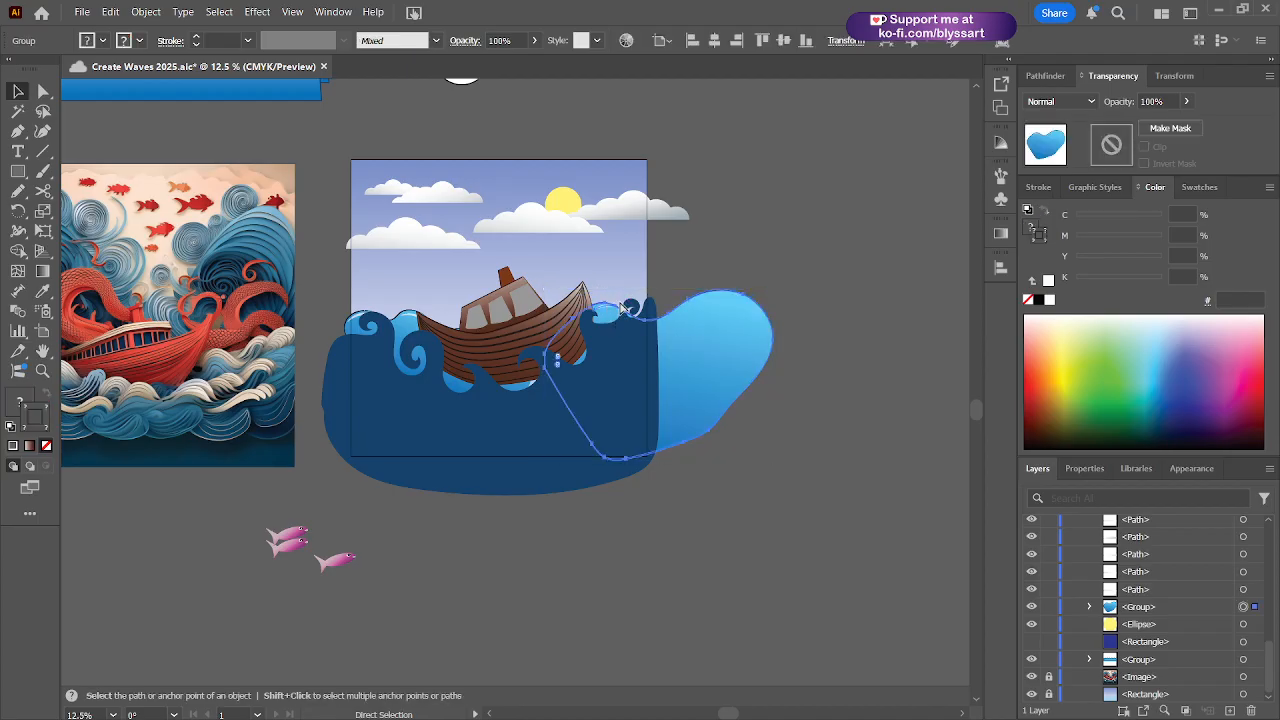
key("v")
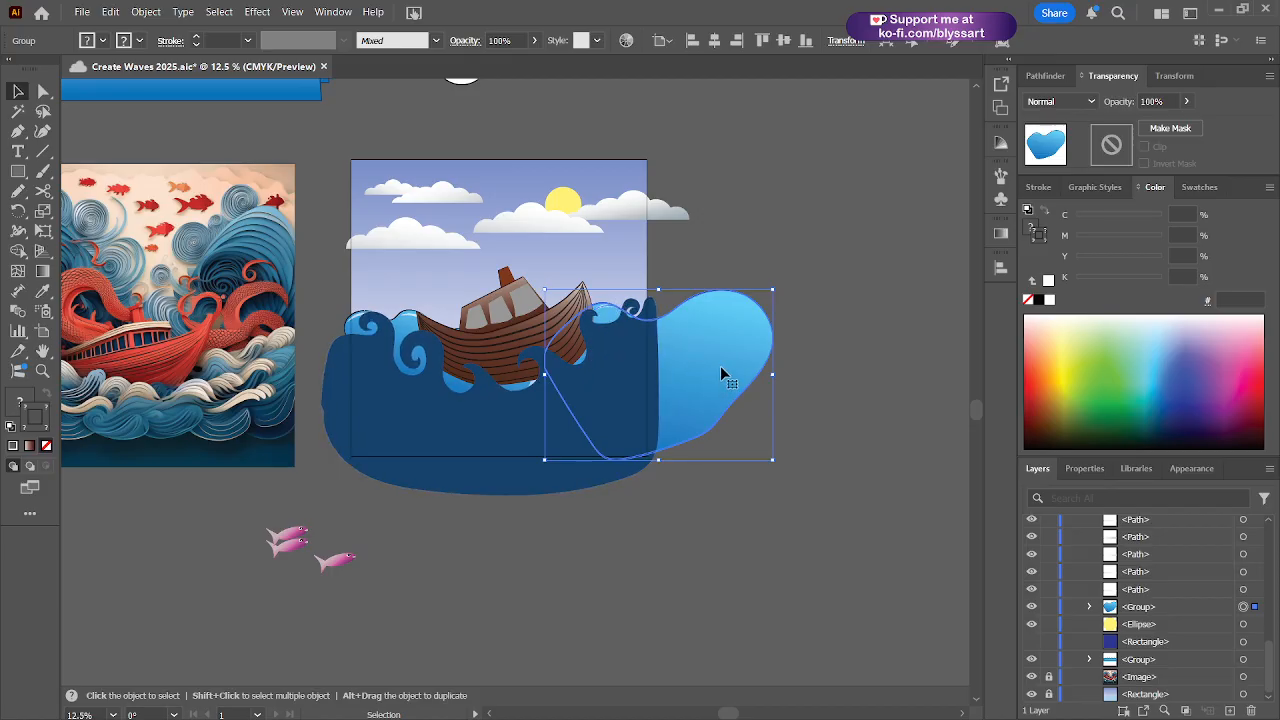
left_click_drag(720, 366, 720, 368)
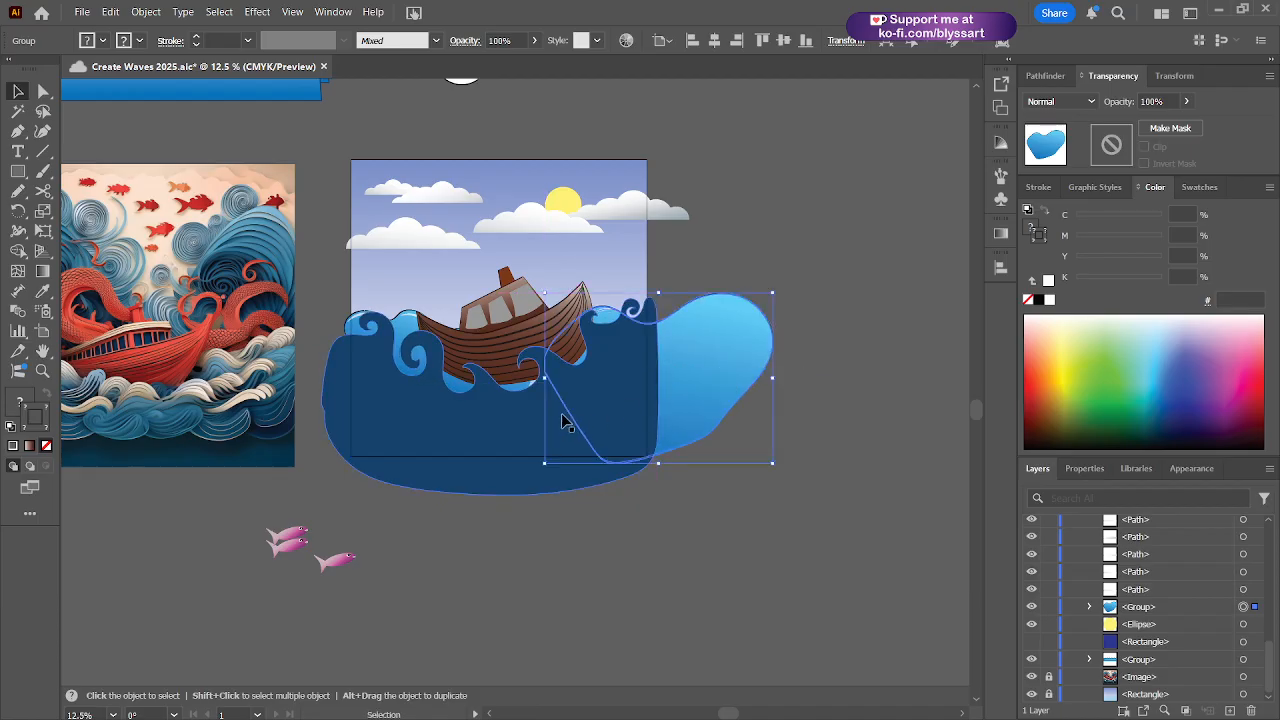
left_click_drag(544, 378, 543, 378)
left_click_drag(689, 342, 691, 336)
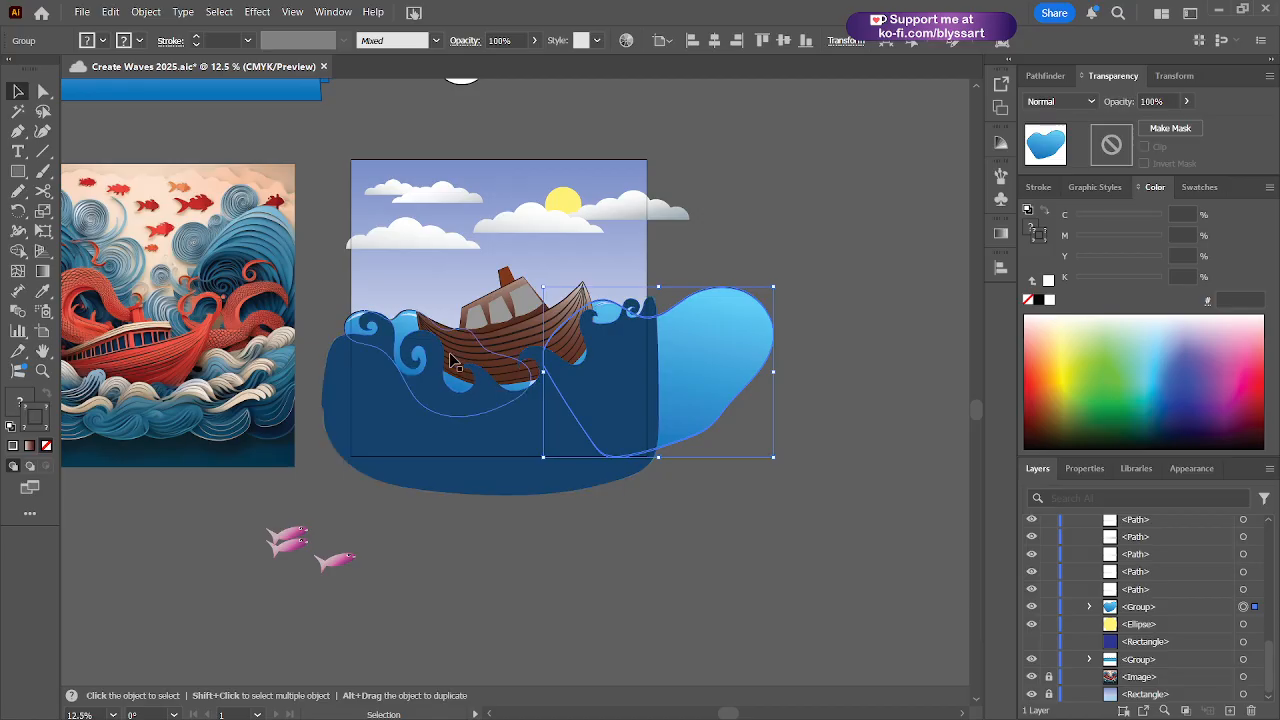
- Widen the left light-blue wave group very slightly and nudge the dark blue foreground wave up
left_click(411, 327)
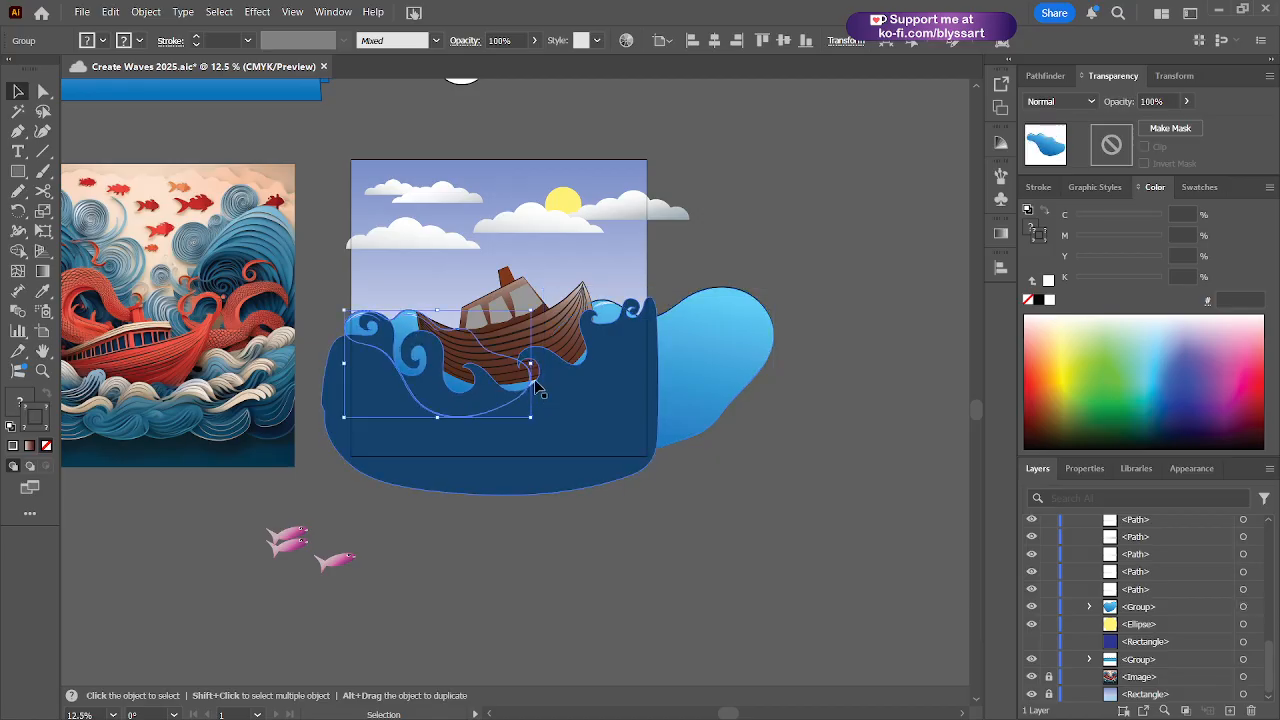
left_click_drag(531, 364, 541, 375)
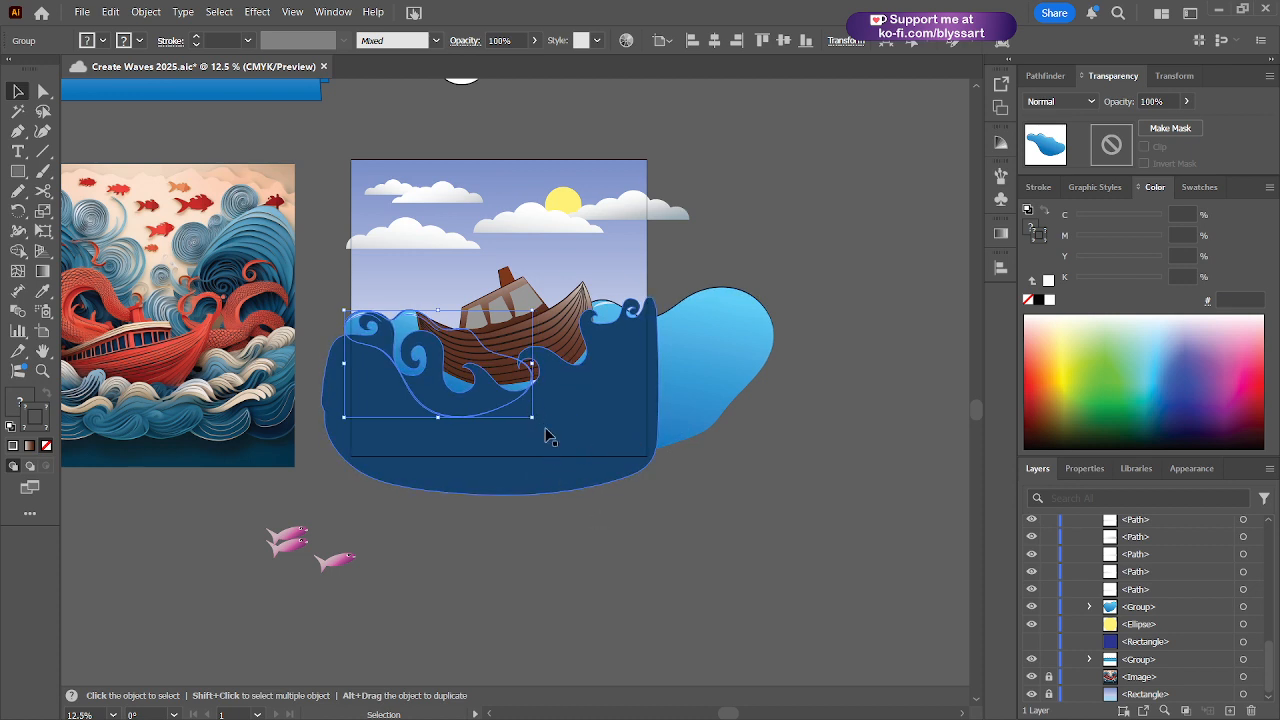
left_click_drag(548, 436, 545, 435)
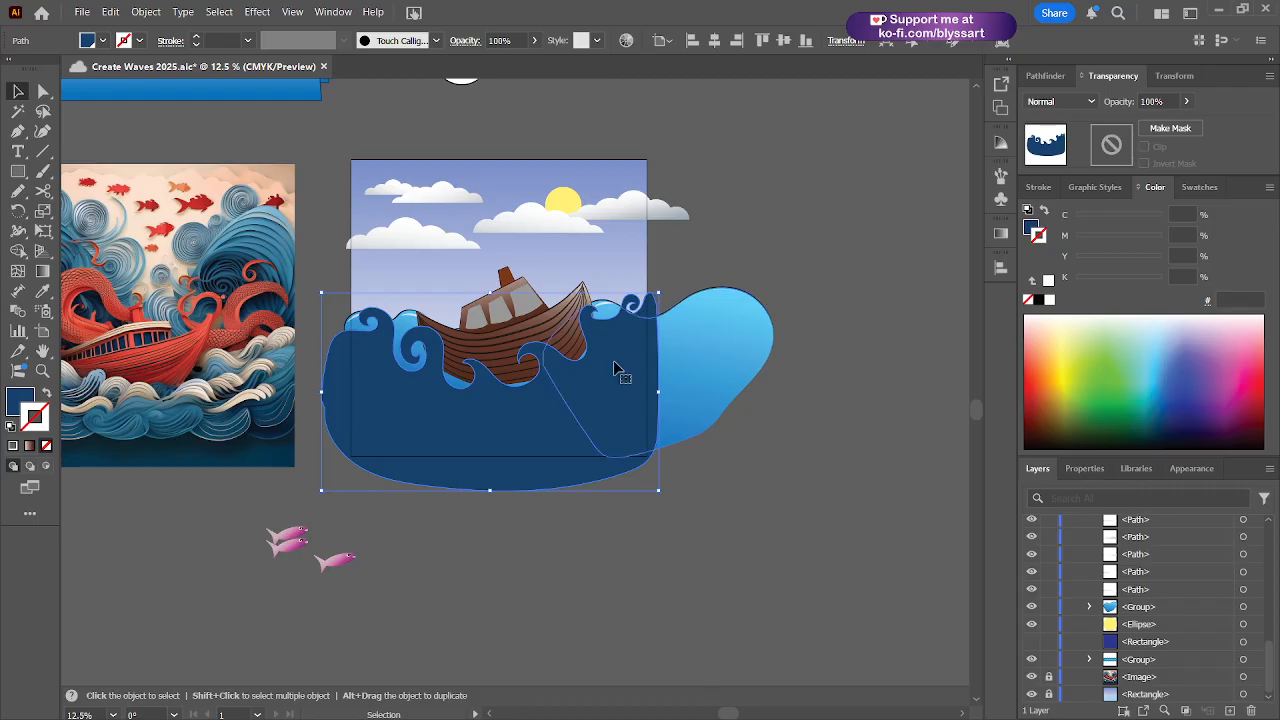
- Move the left light-blue wave group slightly up and left, past the artboard's left edge, and deselect it
left_click(352, 327)
left_click_drag(352, 327, 340, 316)
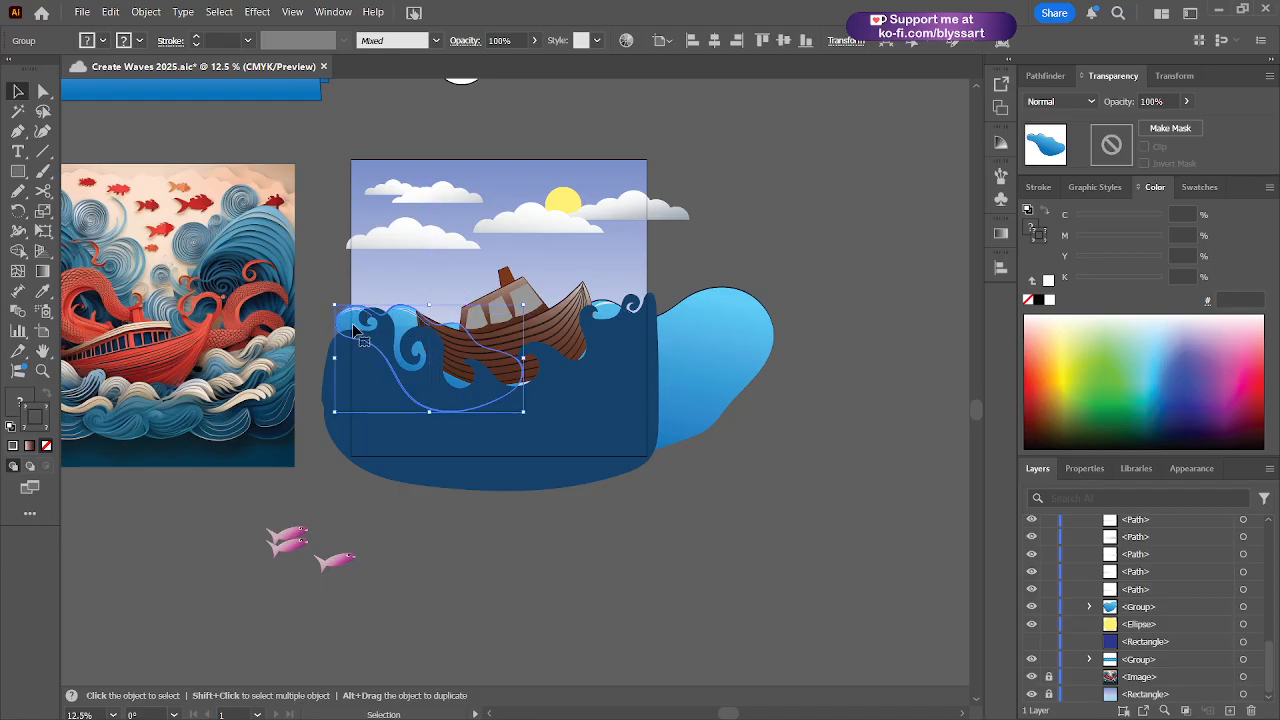
left_click(797, 489)
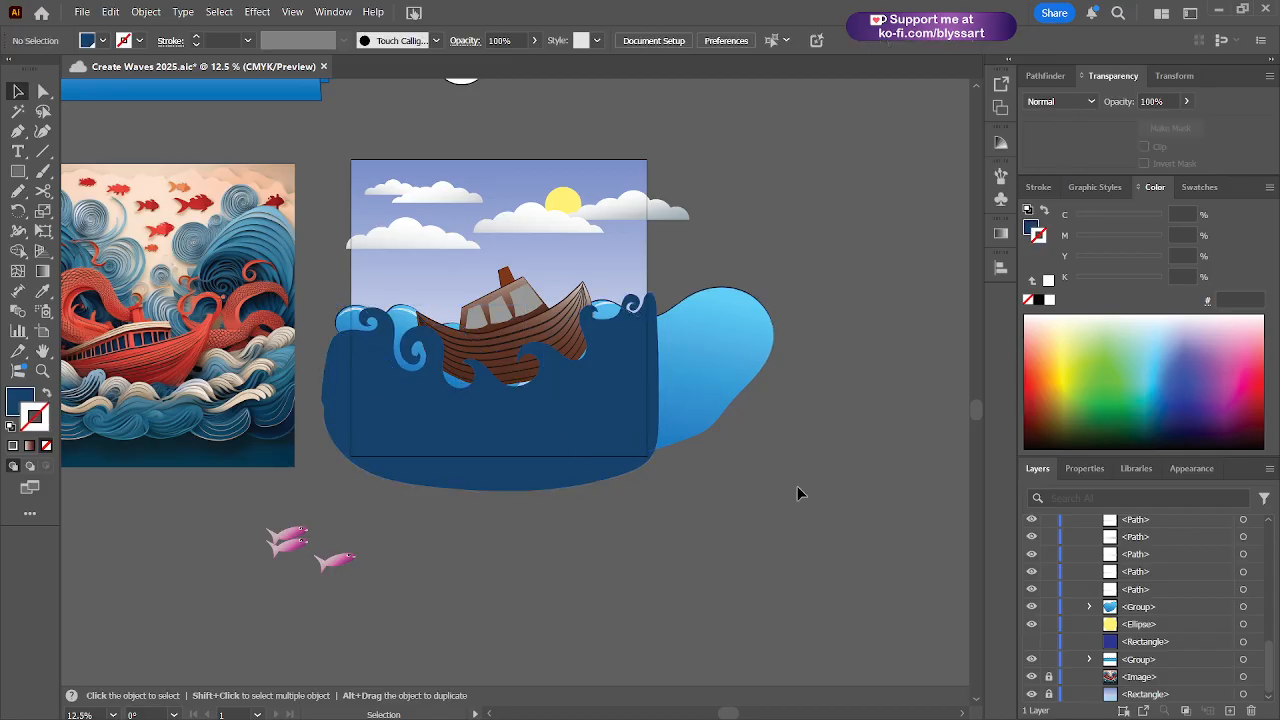
- Reposition the dark blue foreground wave slightly right and down over the boat's hull, and save the document
left_click(550, 438)
left_click_drag(551, 434, 556, 430)
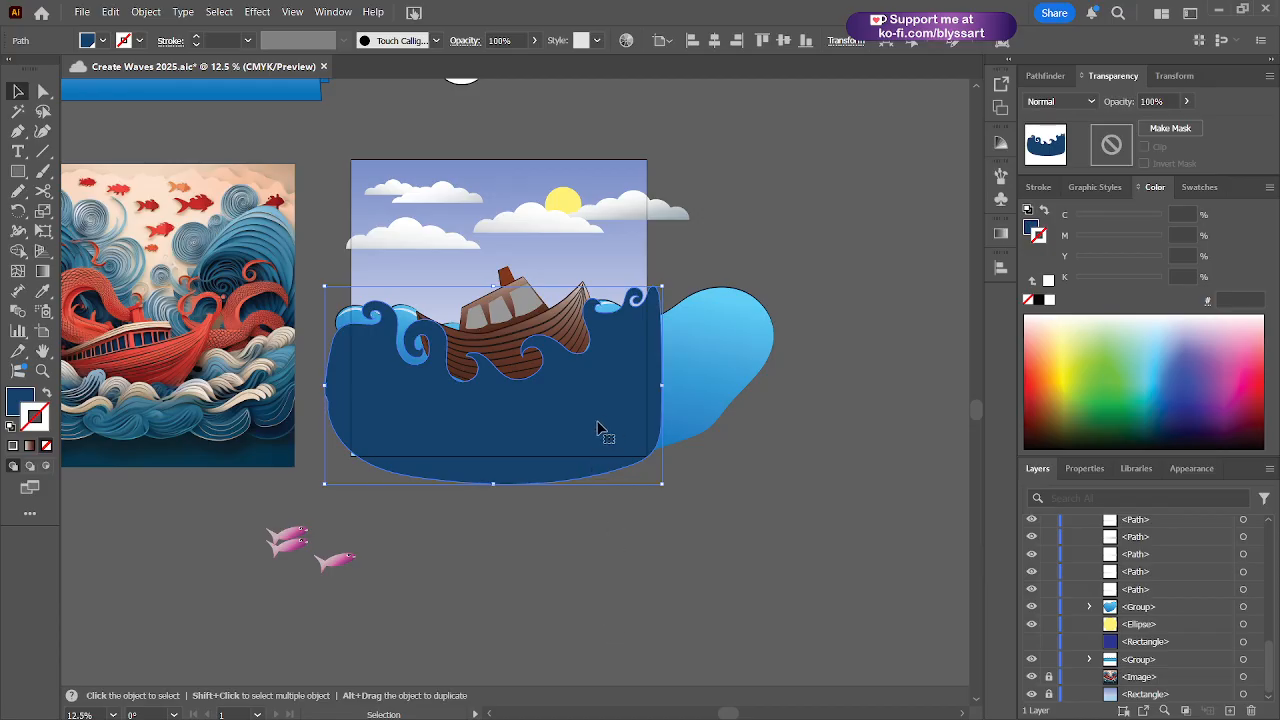
left_click_drag(600, 431, 599, 437)
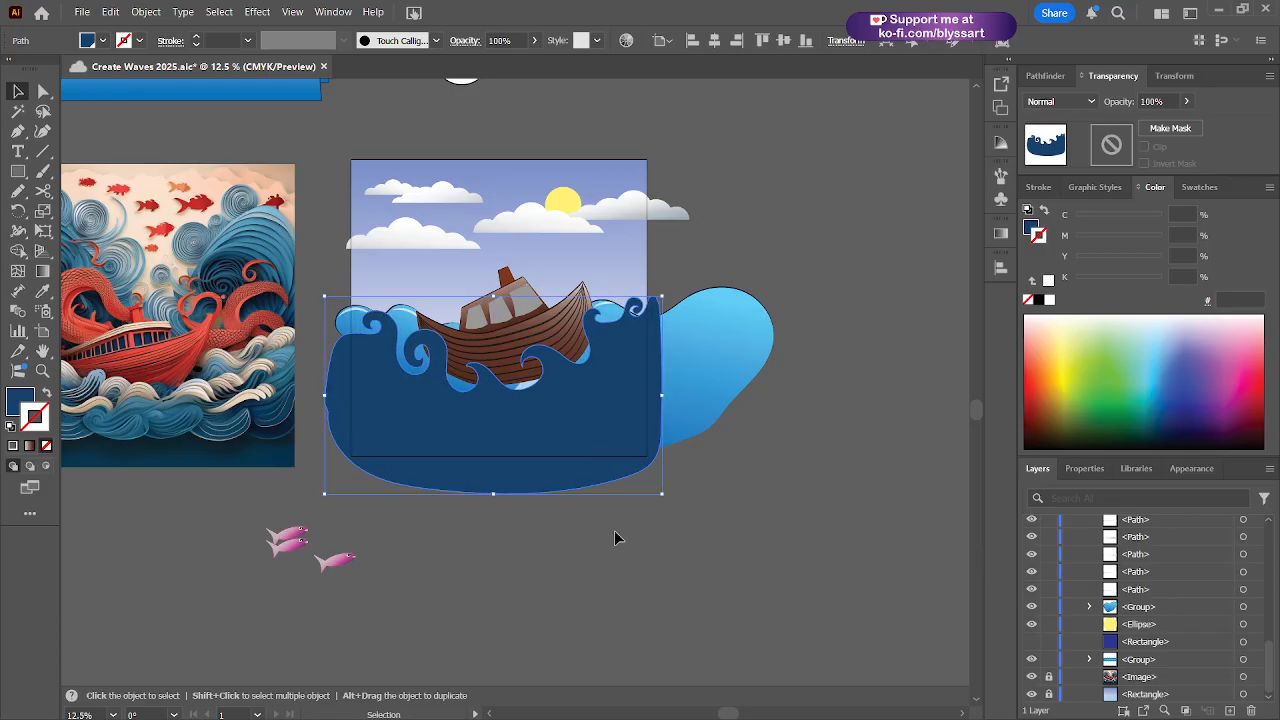
key("ctrl+s")
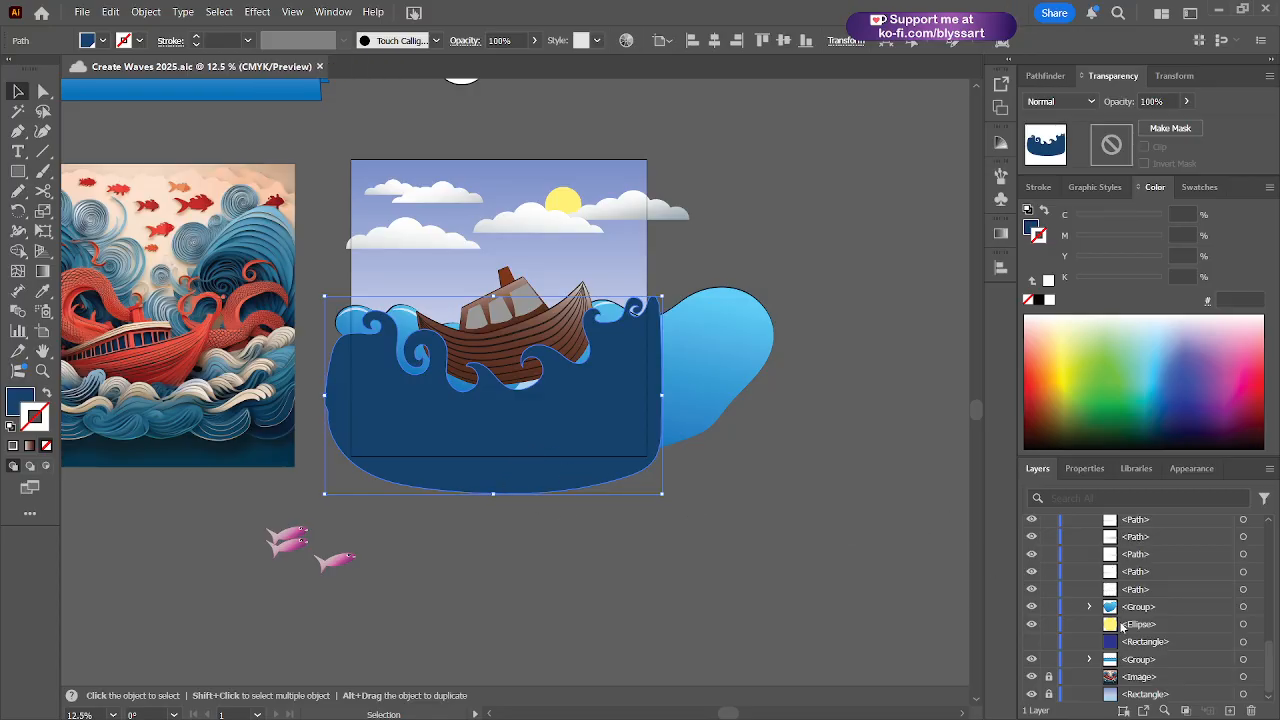
- Unlock the six hidden paths stacked directly above the boat group in Layer 1
scroll(1055, 625, "up", 5)
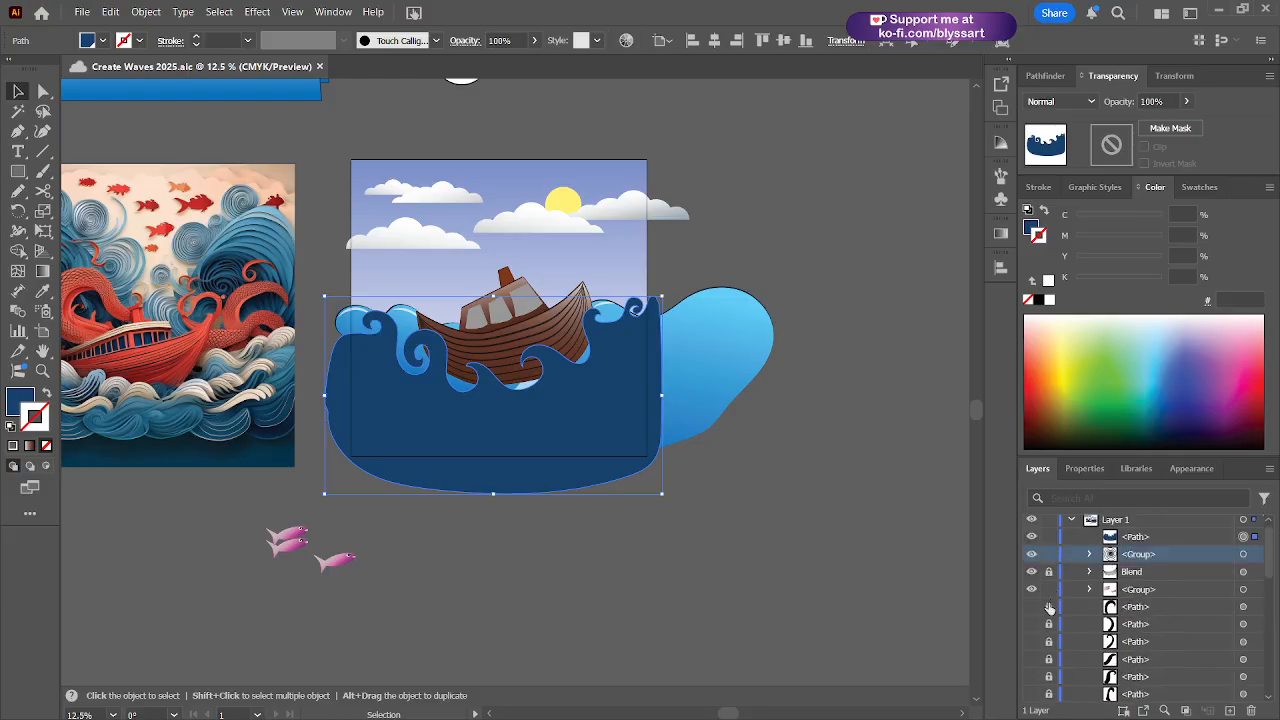
left_click_drag(1049, 608, 1048, 684)
scroll(1050, 680, "down", 2)
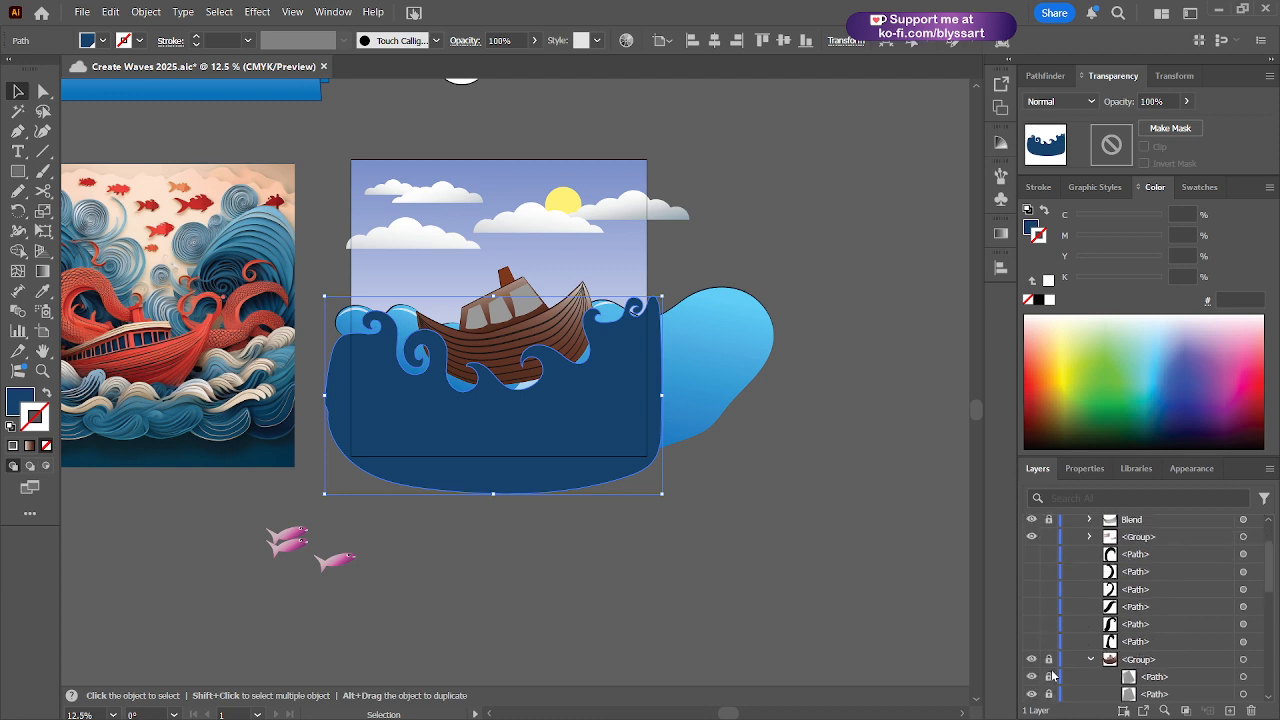
- Show the six hidden tentacle paths above the boat group, and move the crescent tentacle left on the hull and rotate it clockwise
left_click_drag(1034, 553, 1031, 646)
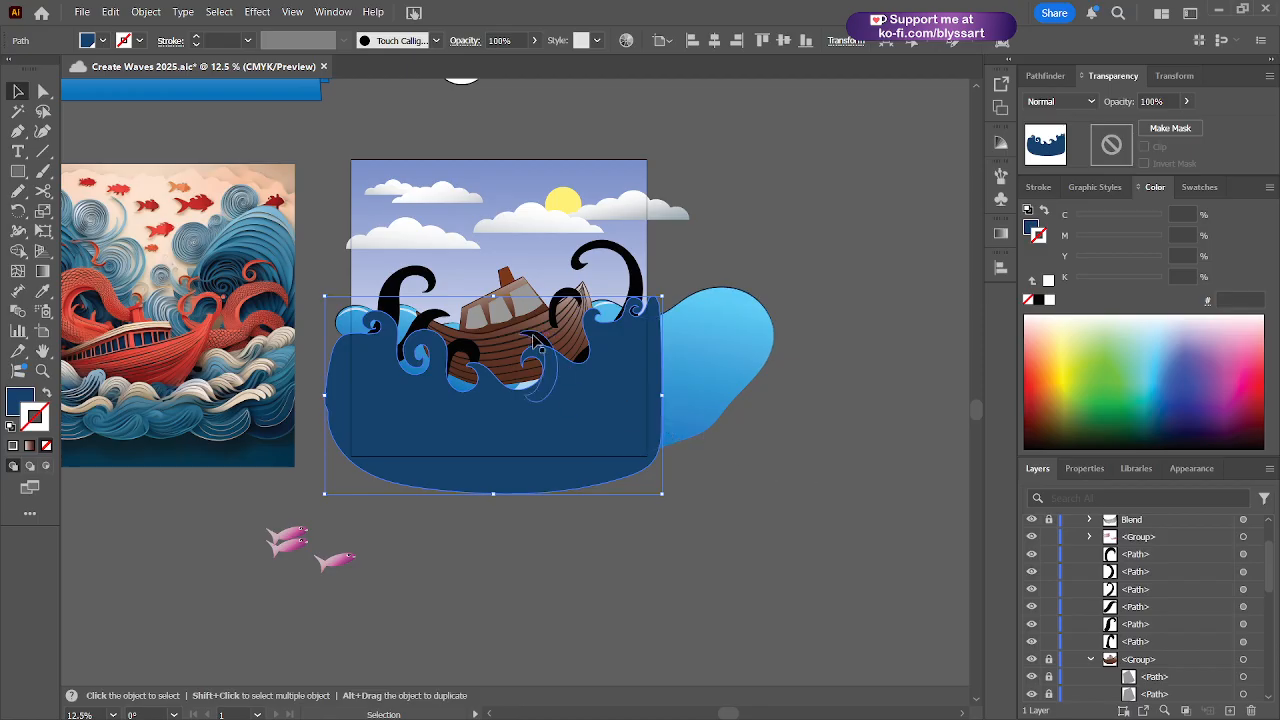
left_click_drag(534, 341, 512, 343)
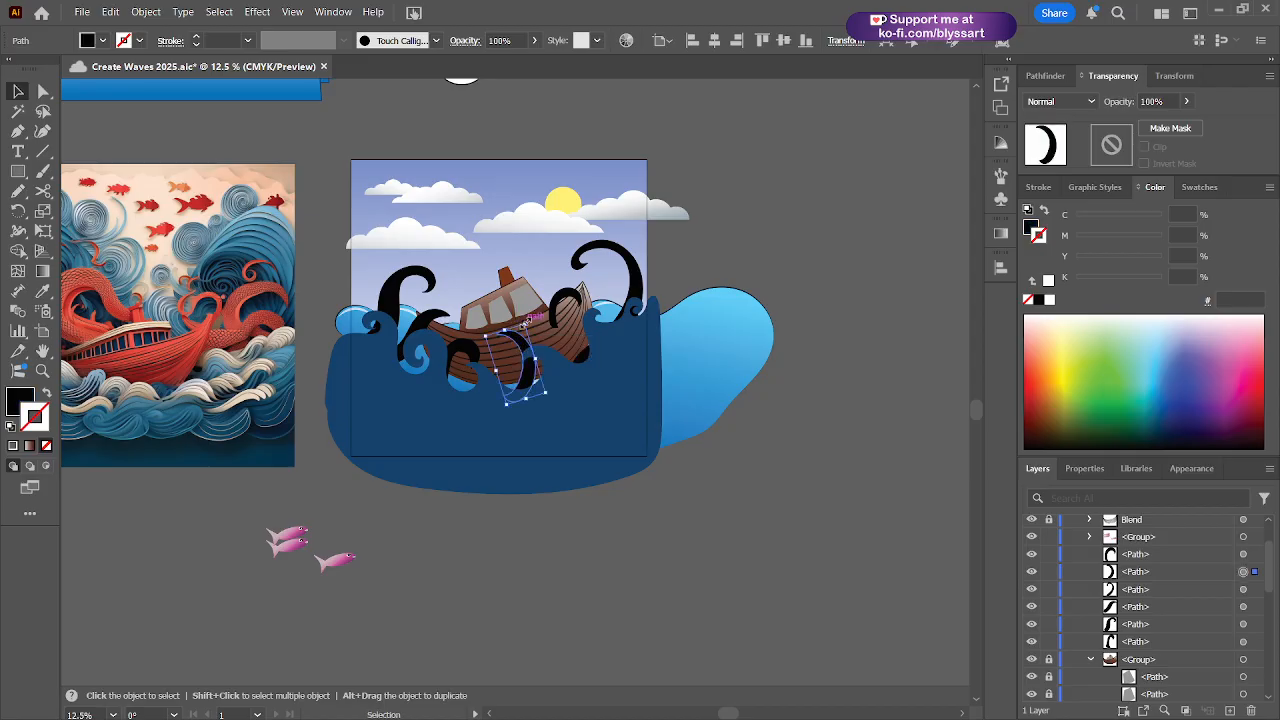
left_click_drag(531, 321, 551, 367)
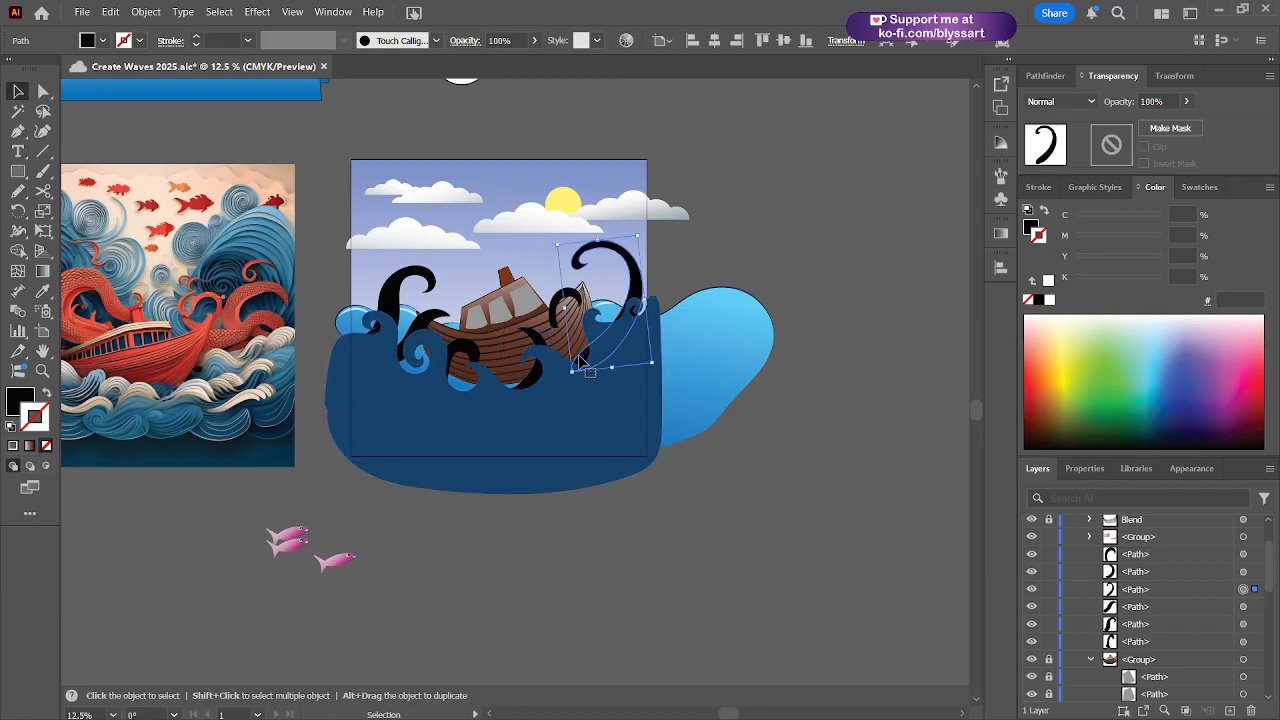
- Nudge the tall tentacle behind the boat's bow slightly left and deselect it
left_click_drag(634, 278, 627, 276)
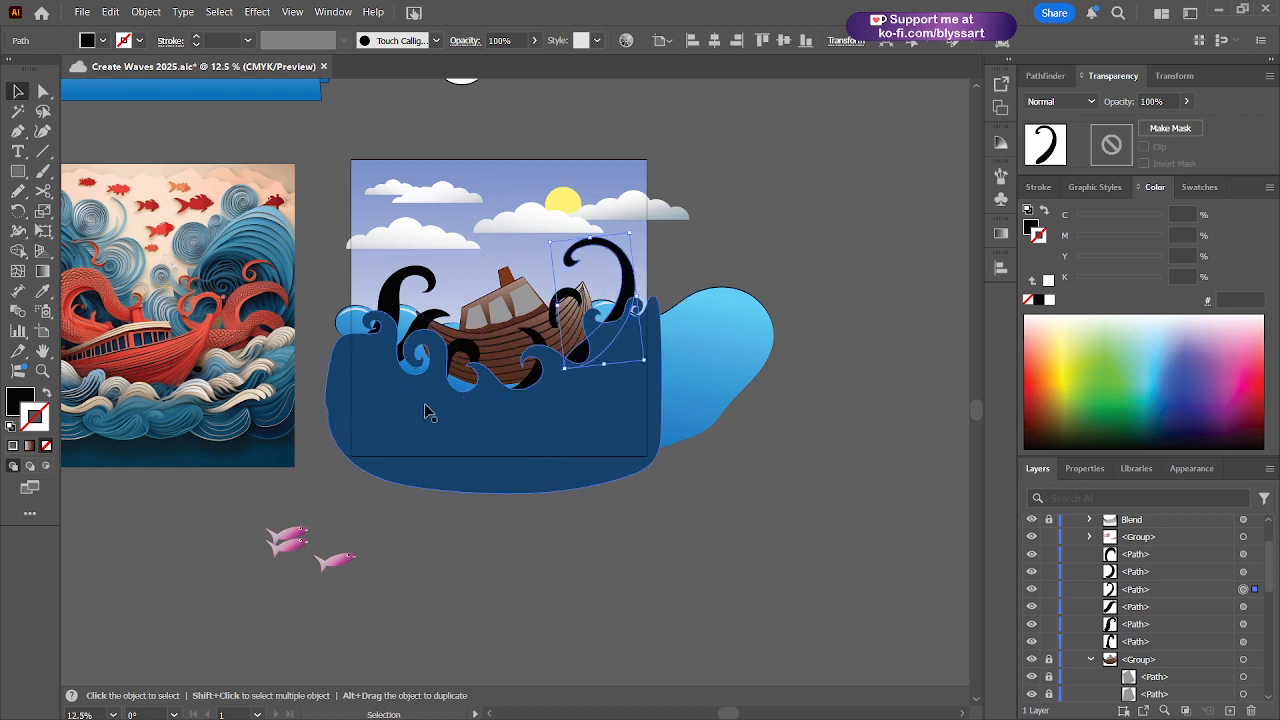
left_click(848, 530)
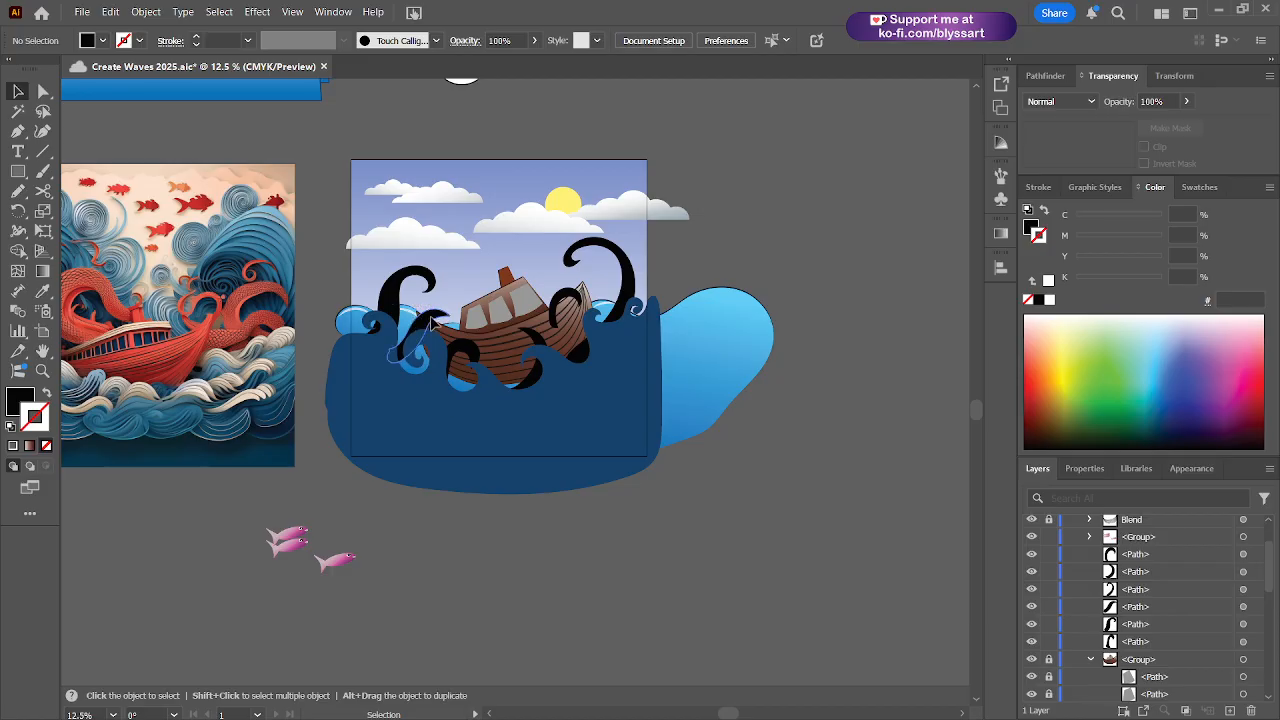
- Enlarge the small tentacle beside the boat's stern, rotate it counterclockwise and shift it slightly down and left
left_click_drag(432, 323, 434, 318)
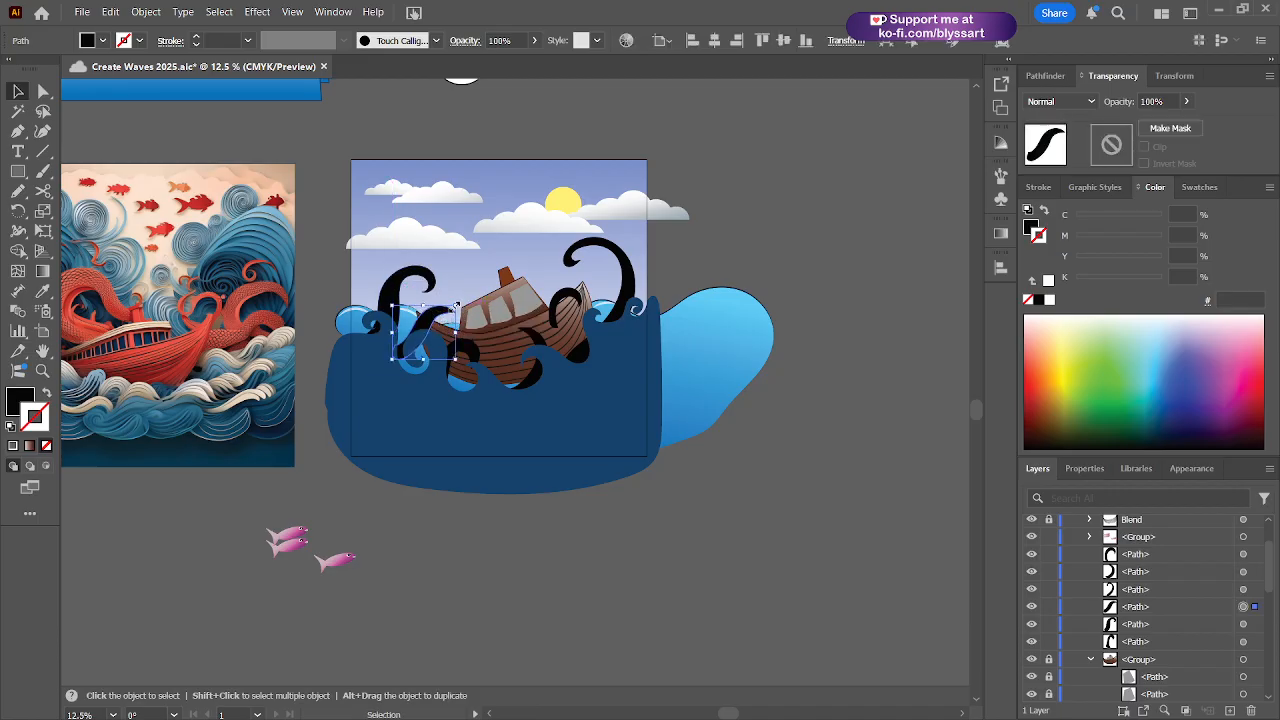
left_click_drag(456, 305, 482, 287)
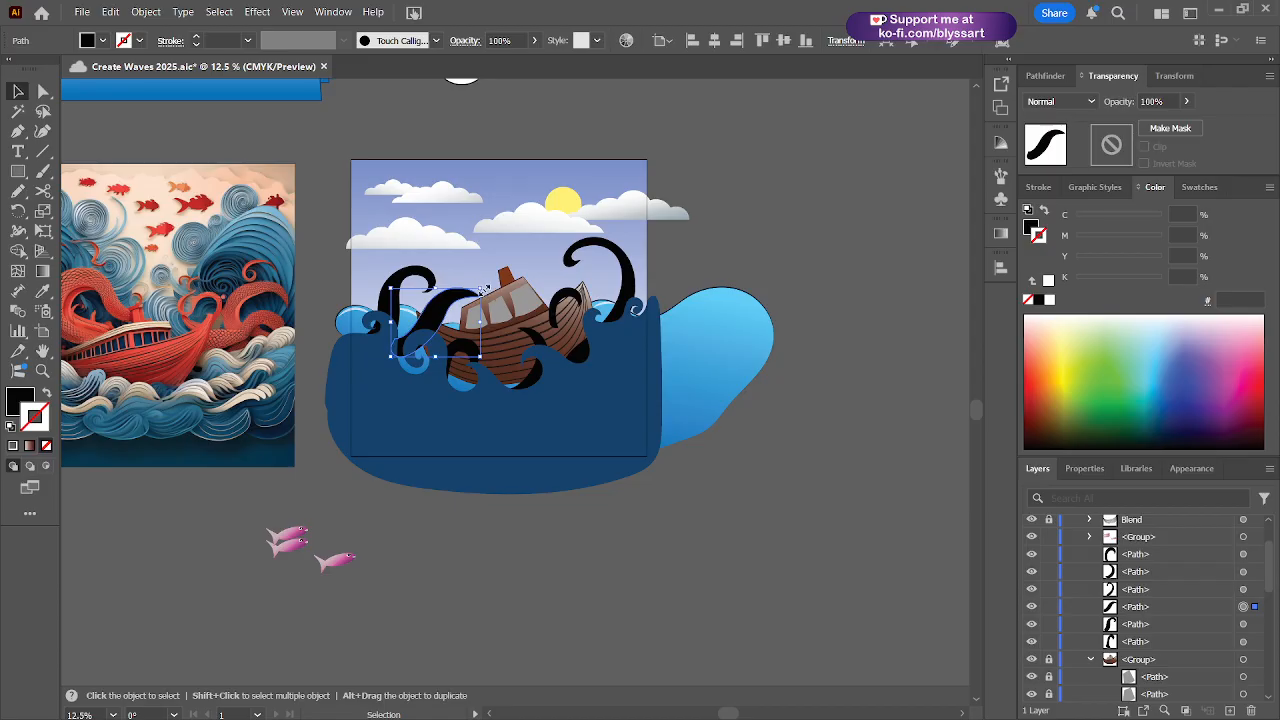
left_click_drag(484, 288, 468, 268)
left_click_drag(434, 313, 424, 323)
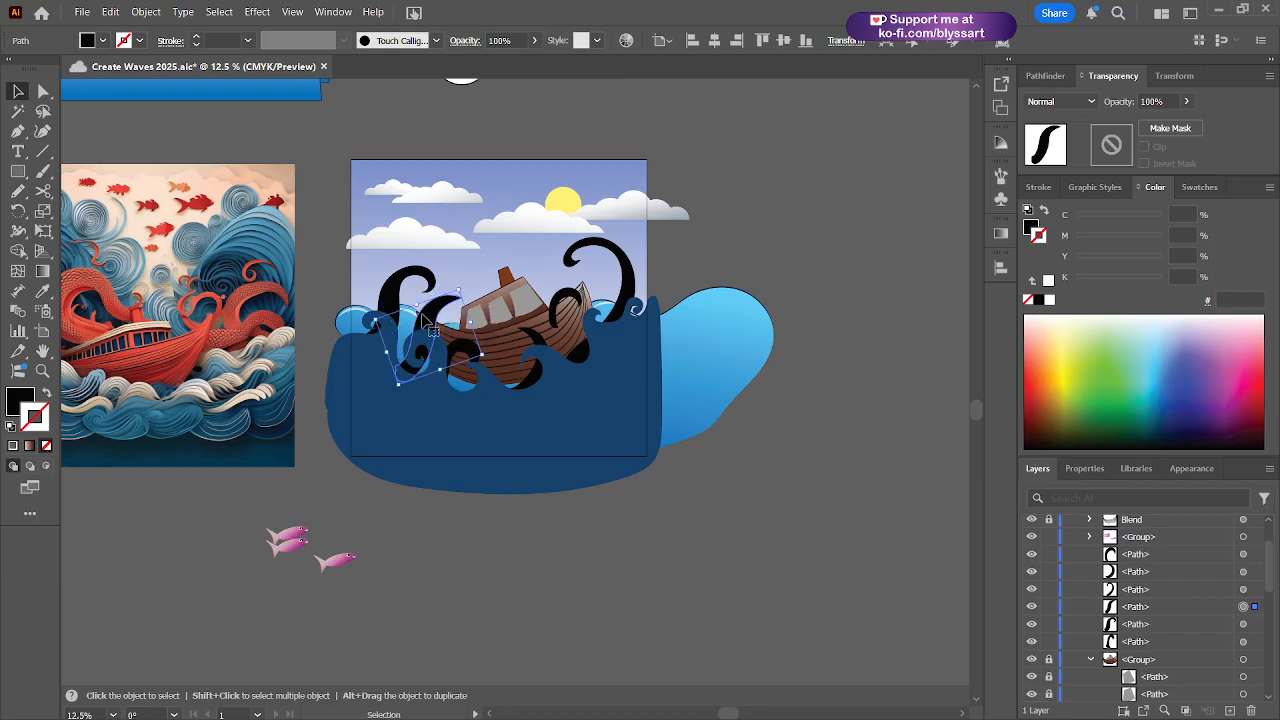
- Enlarge the large tentacle at the artboard's left side and tilt it counterclockwise, positioning it behind the wave crest
left_click(397, 293)
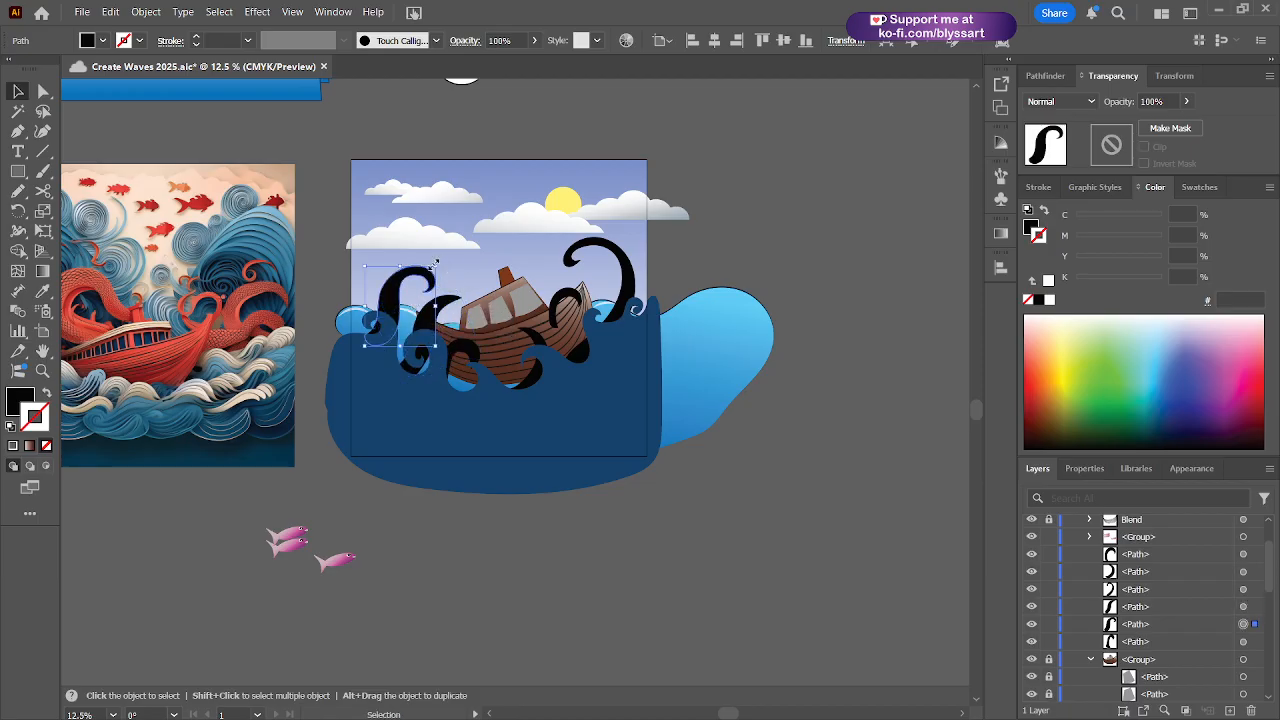
left_click_drag(435, 263, 449, 257)
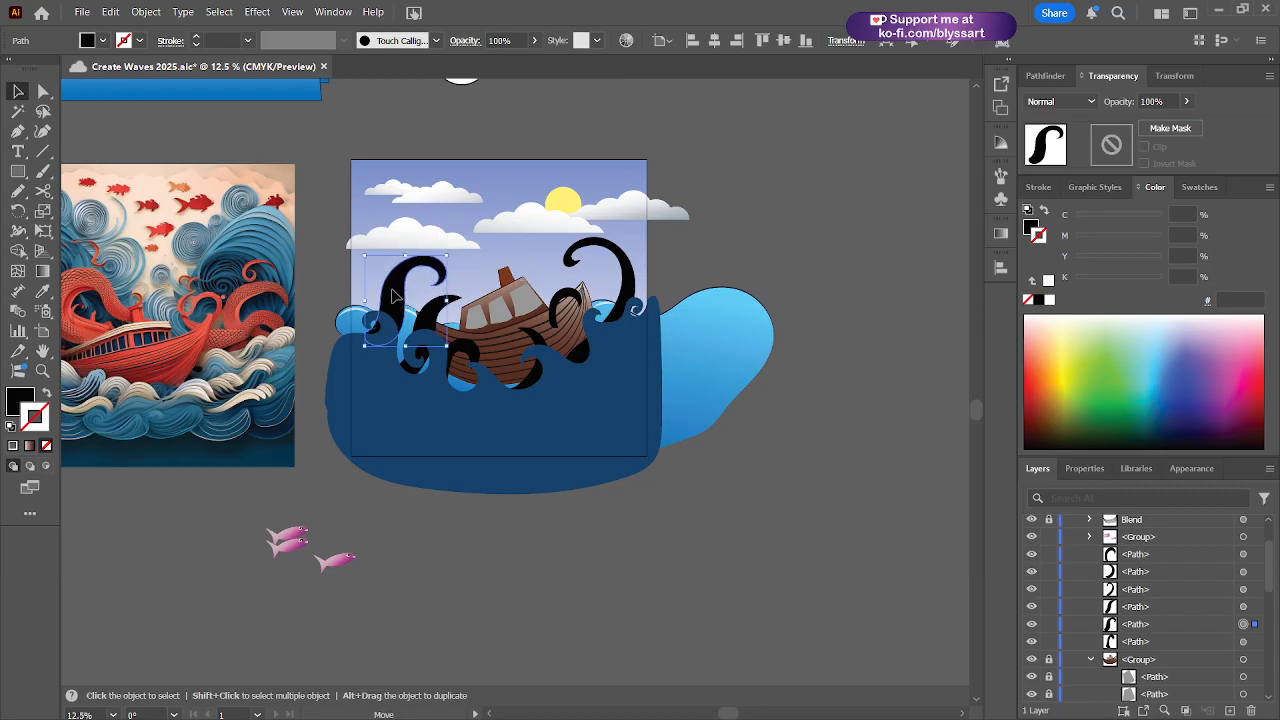
left_click_drag(392, 294, 378, 296)
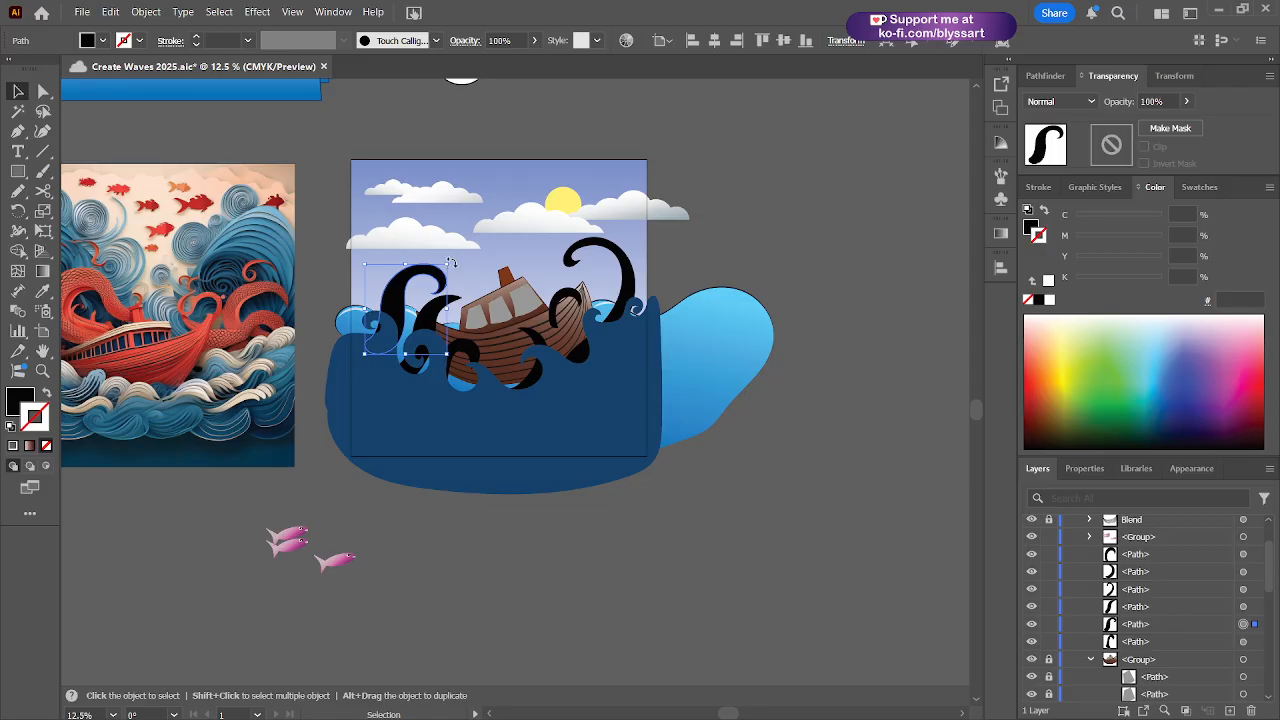
left_click_drag(451, 263, 438, 248)
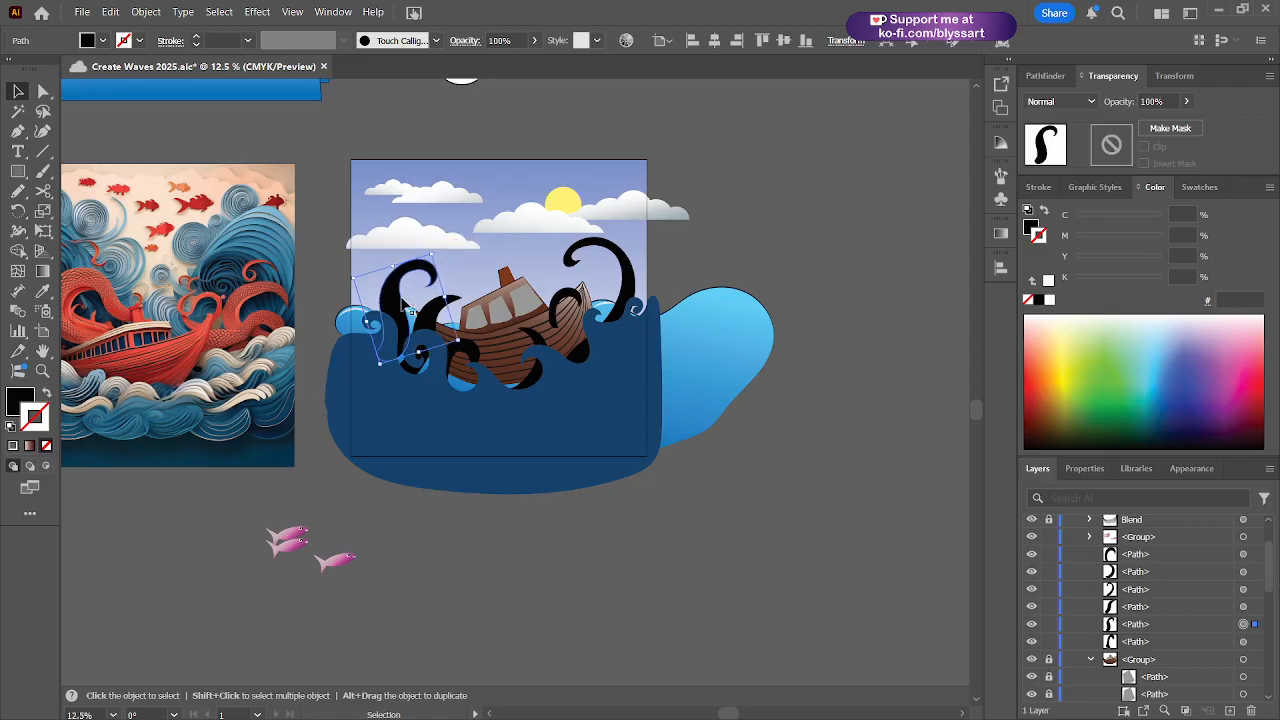
left_click_drag(400, 304, 397, 306)
- Enlarge the tall tentacle behind the bow slightly and nudge it down and left
left_click(630, 296)
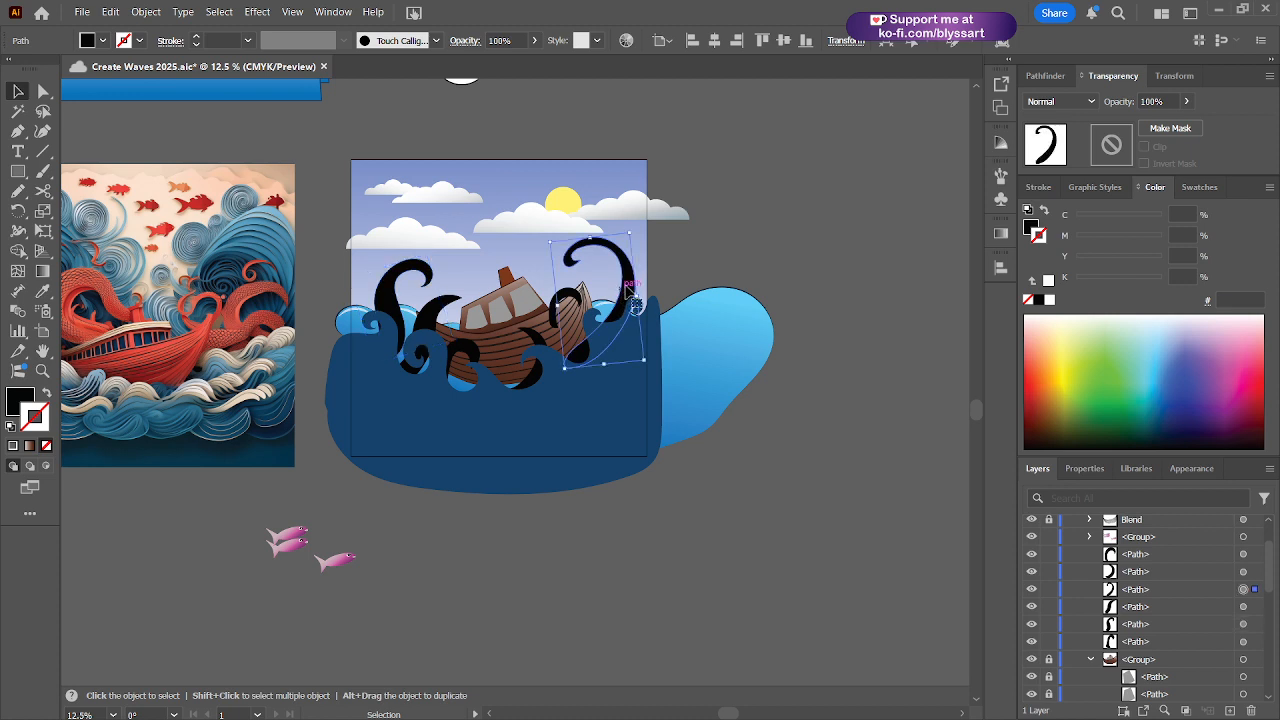
left_click_drag(634, 230, 631, 232)
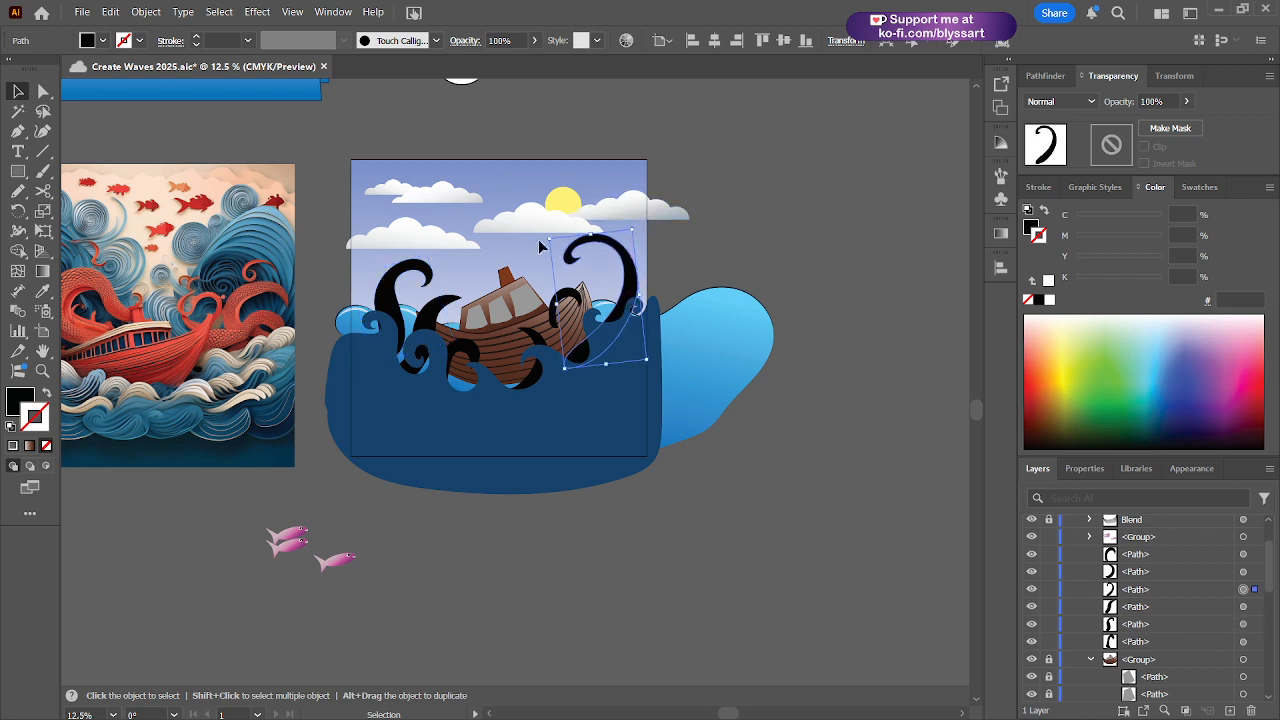
left_click_drag(540, 246, 546, 241)
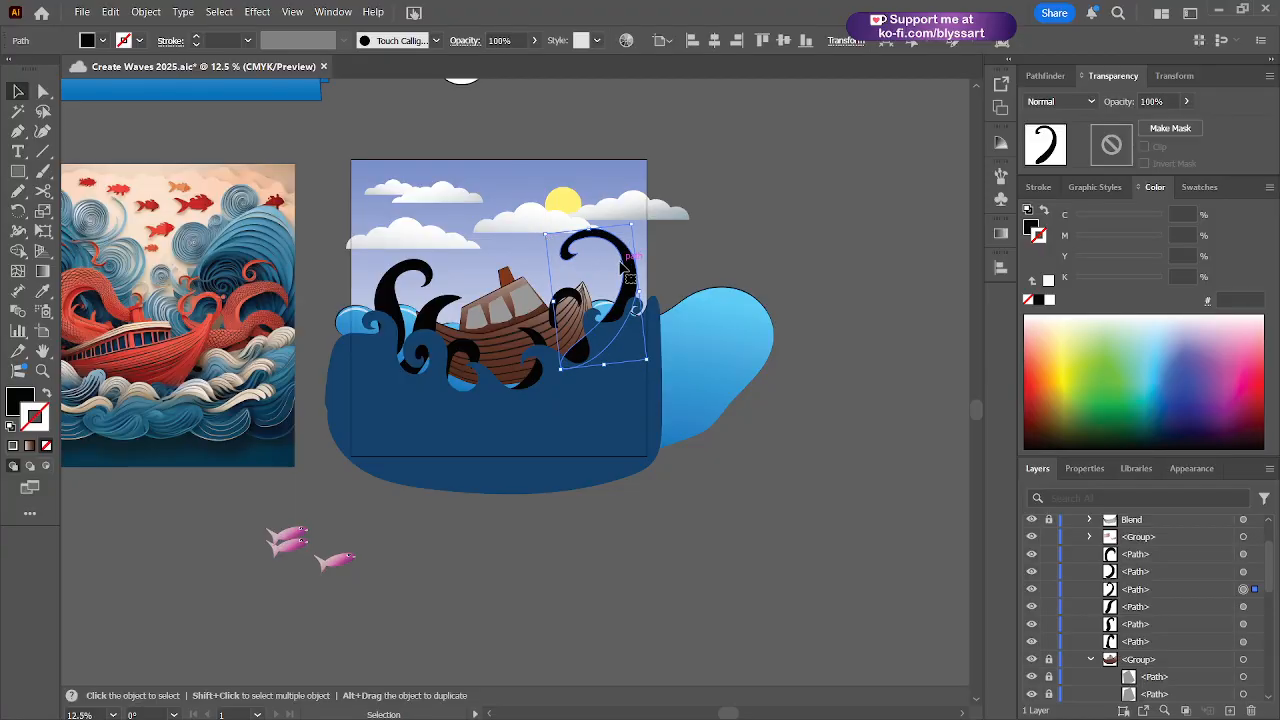
left_click_drag(623, 266, 617, 271)
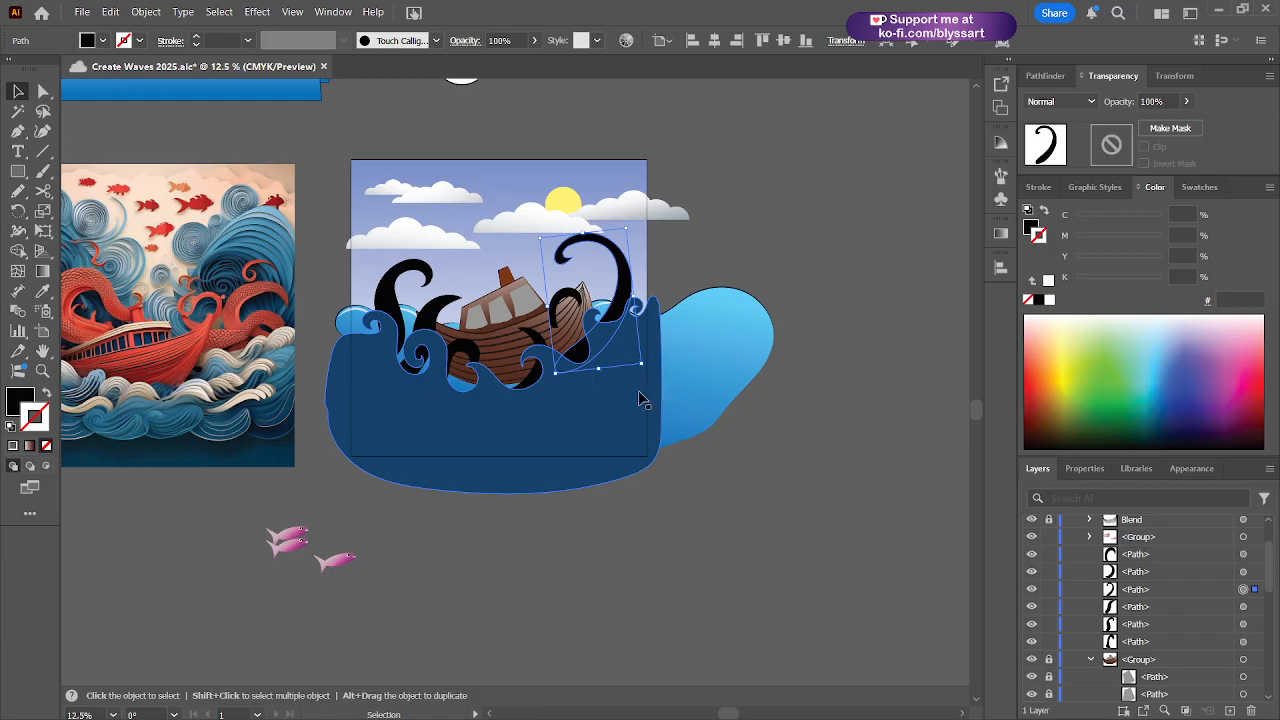
- Widen and slightly rotate the crescent tentacle on the hull, and deselect it
left_click(537, 341)
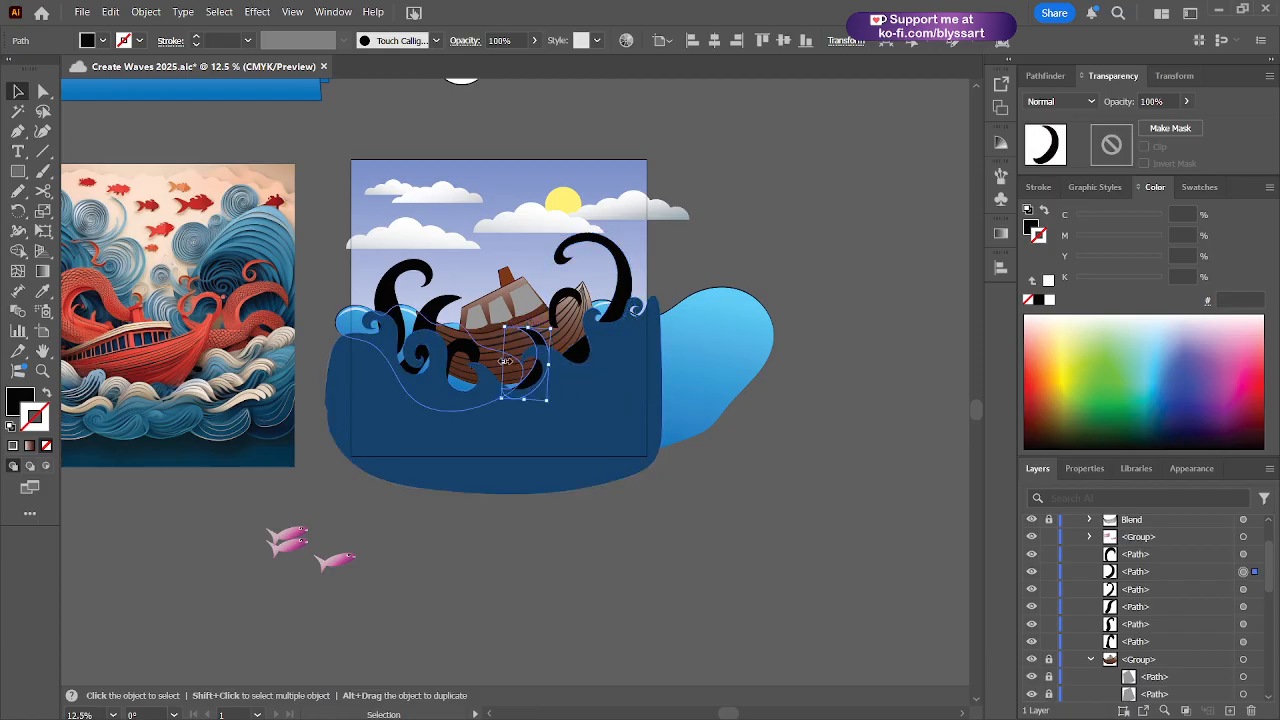
left_click_drag(500, 358, 535, 380)
left_click(743, 206)
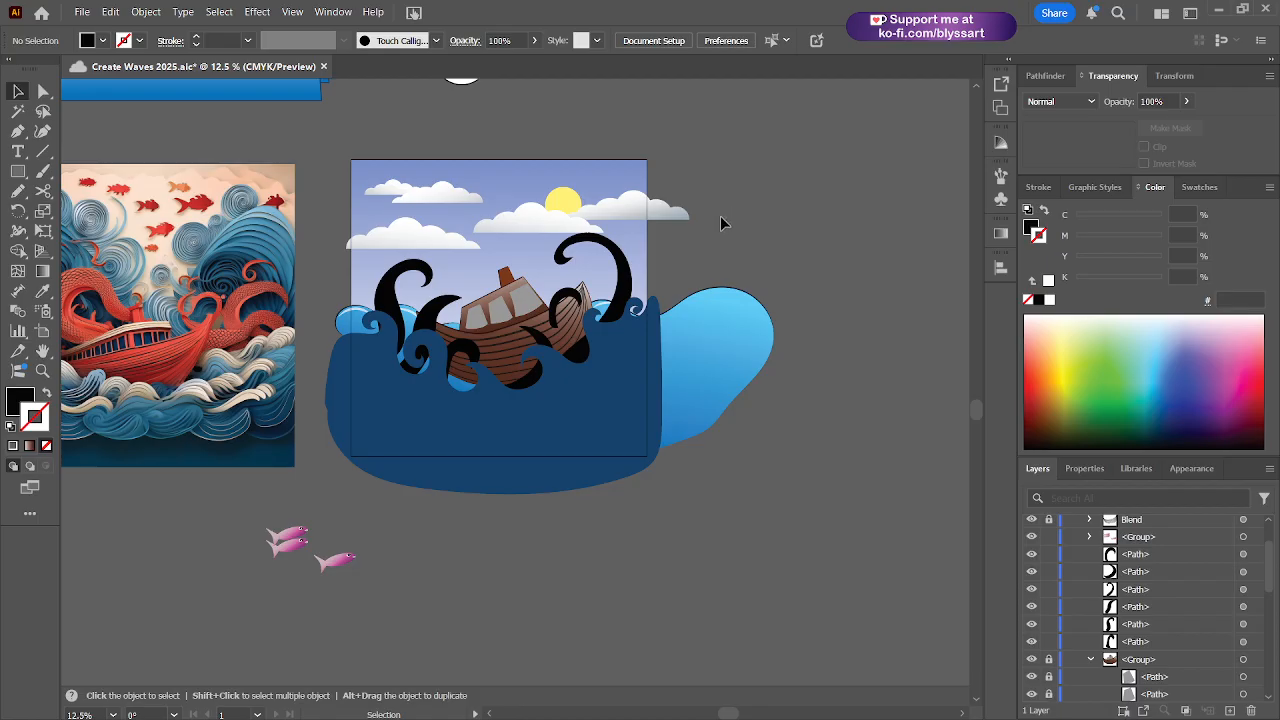
- Widen the hooked tentacle in front of the hull and shift it slightly right, leaving it upright
left_click(479, 340)
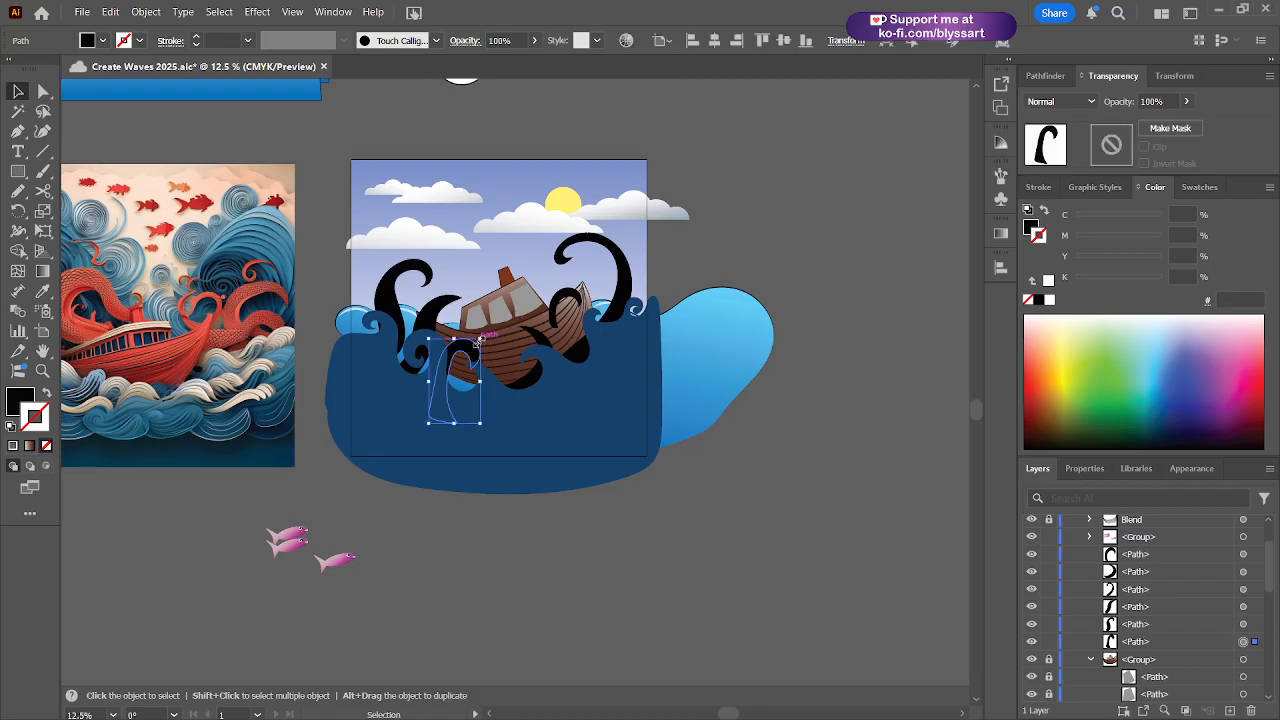
mouse_move(479, 340)
left_mouse_down()
mouse_move(440, 345)
mouse_move(445, 360)
mouse_move(465, 345)
mouse_move(484, 362)
left_mouse_up()
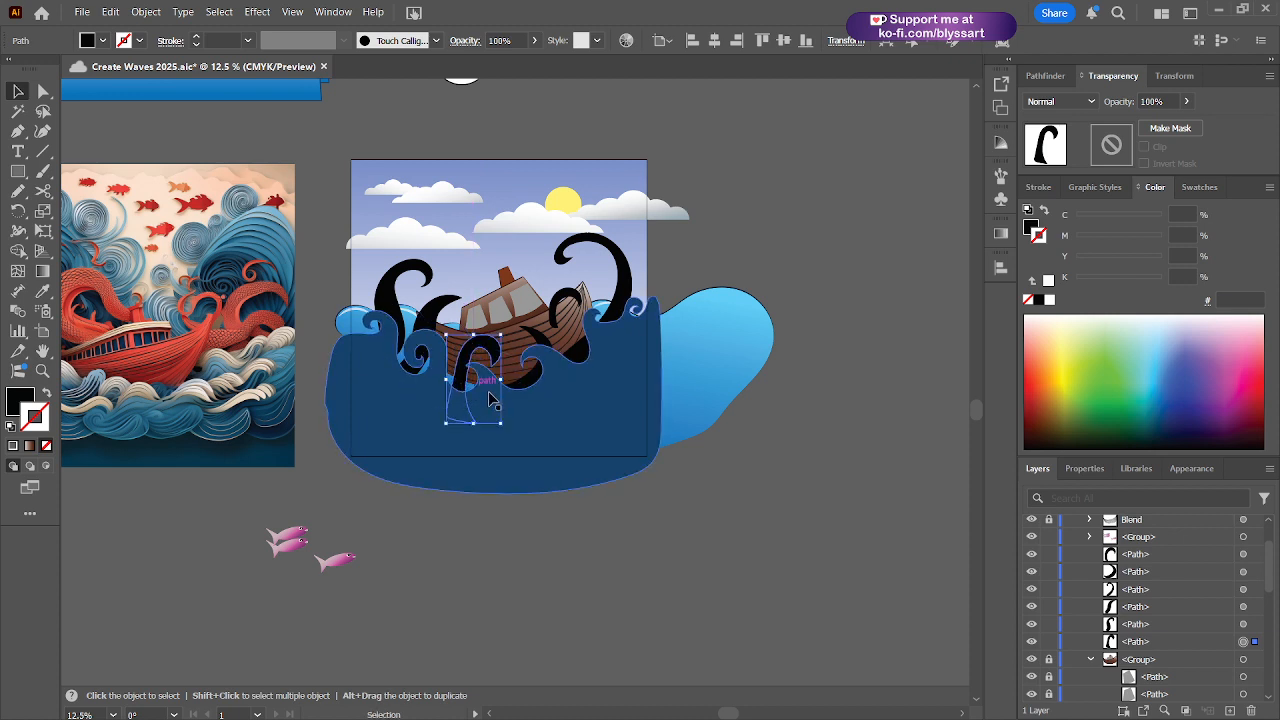
left_click_drag(502, 379, 451, 389)
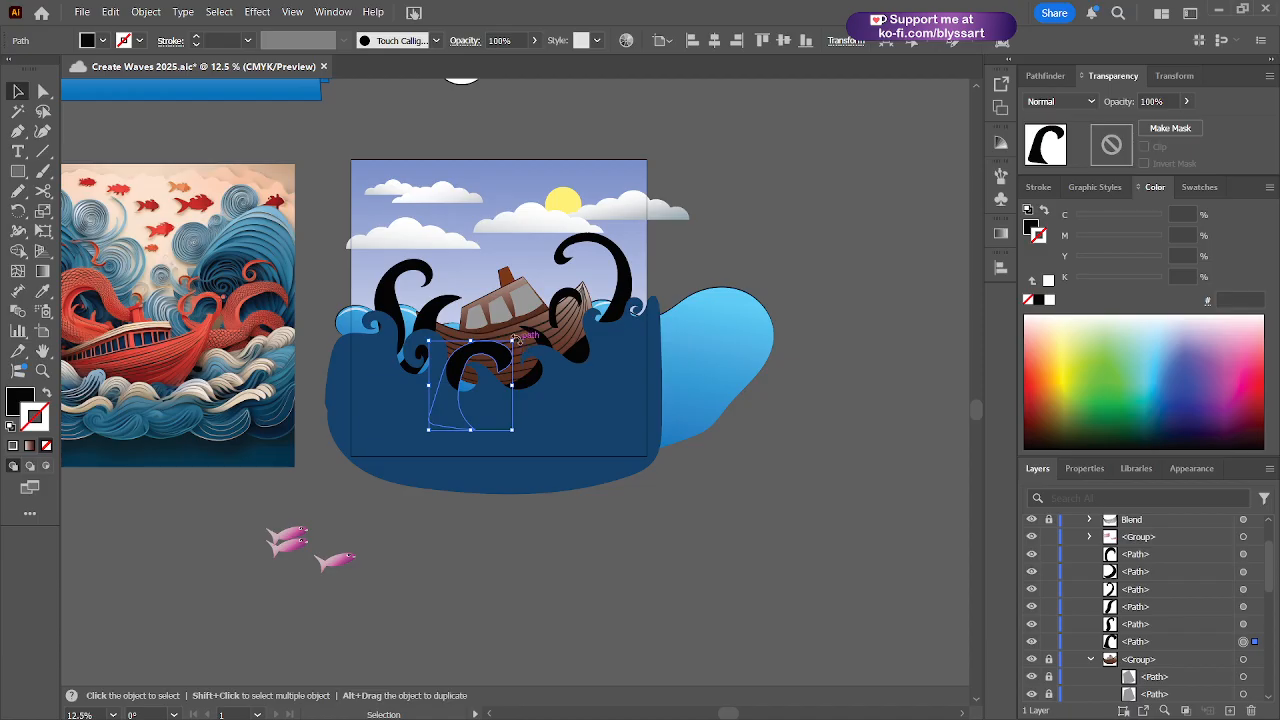
left_click_drag(517, 340, 488, 319)
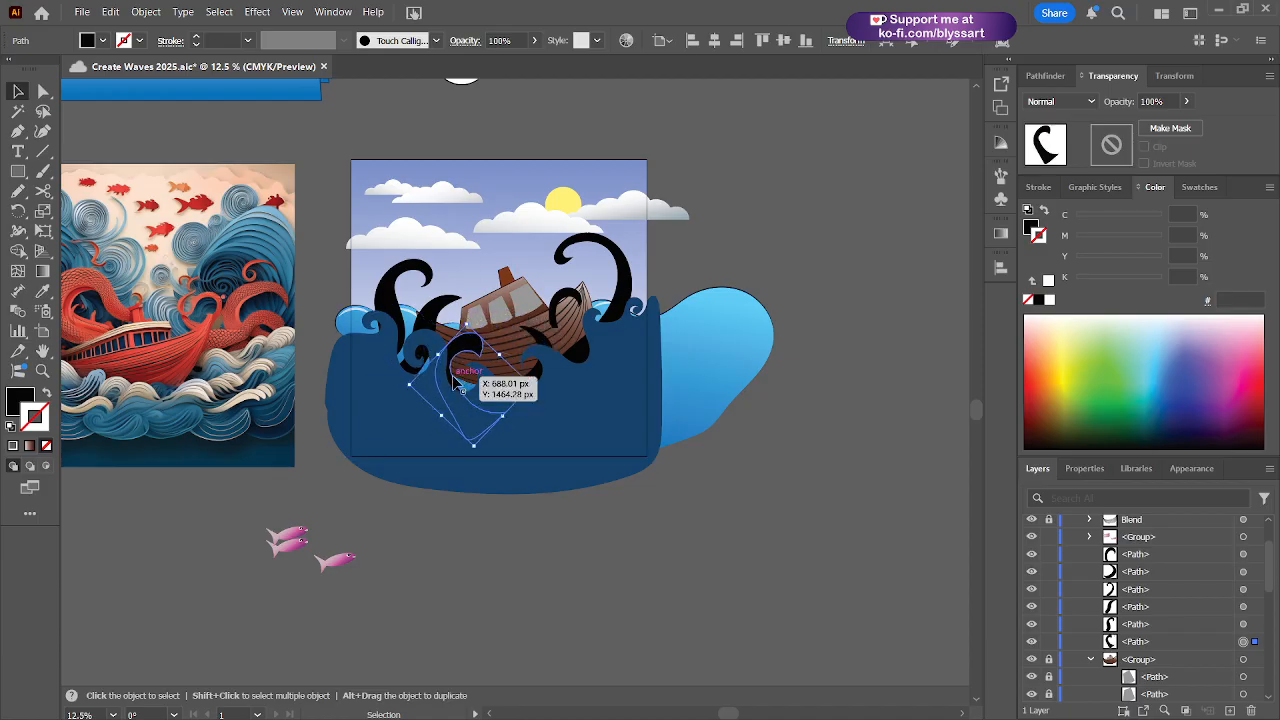
left_click_drag(456, 385, 495, 340)
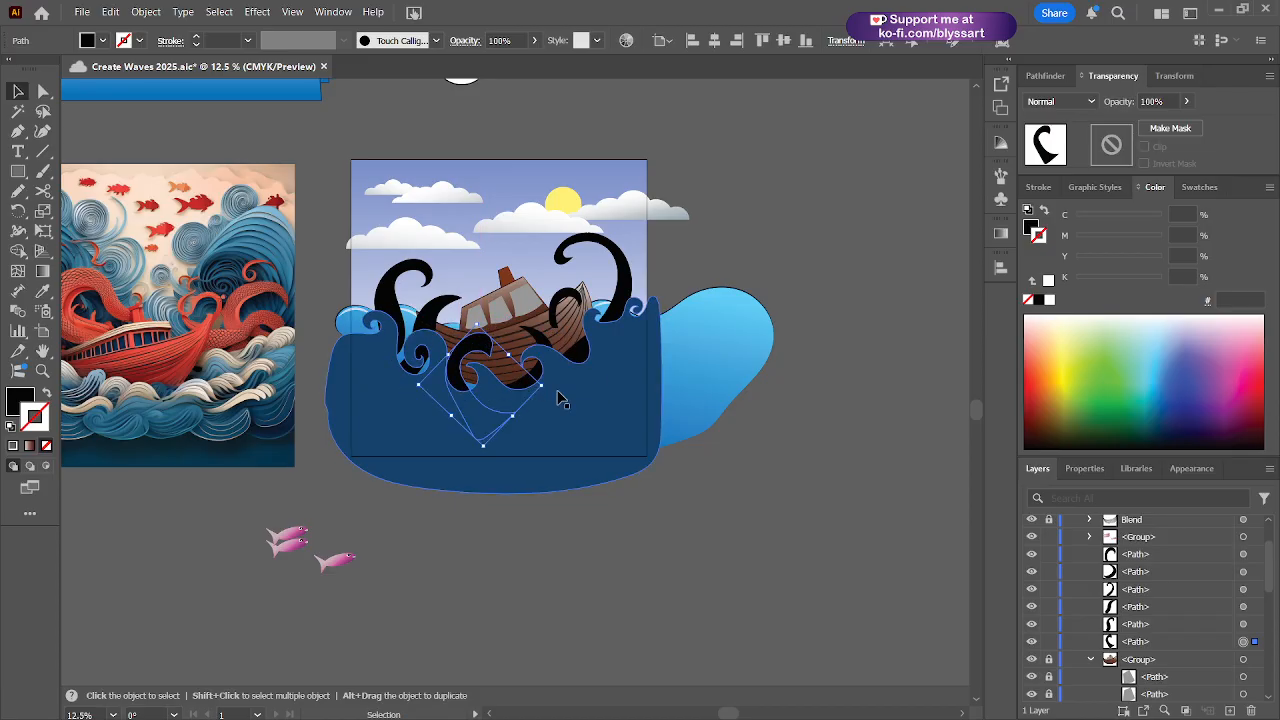
left_click_drag(546, 386, 503, 415)
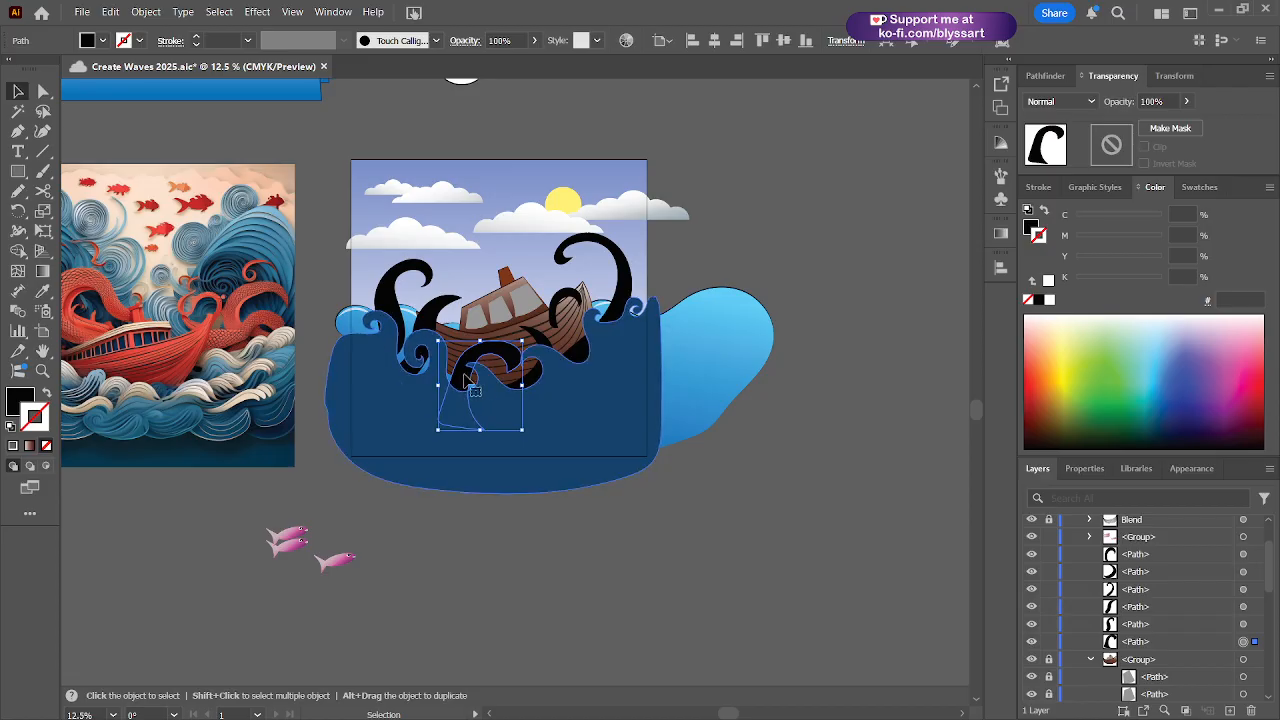
- Move the dark blue foreground wave below the artboard, and place the hooked tentacle mirrored horizontally on the right light-blue wave
left_click_drag(459, 381, 614, 549)
left_click_drag(578, 422, 685, 407)
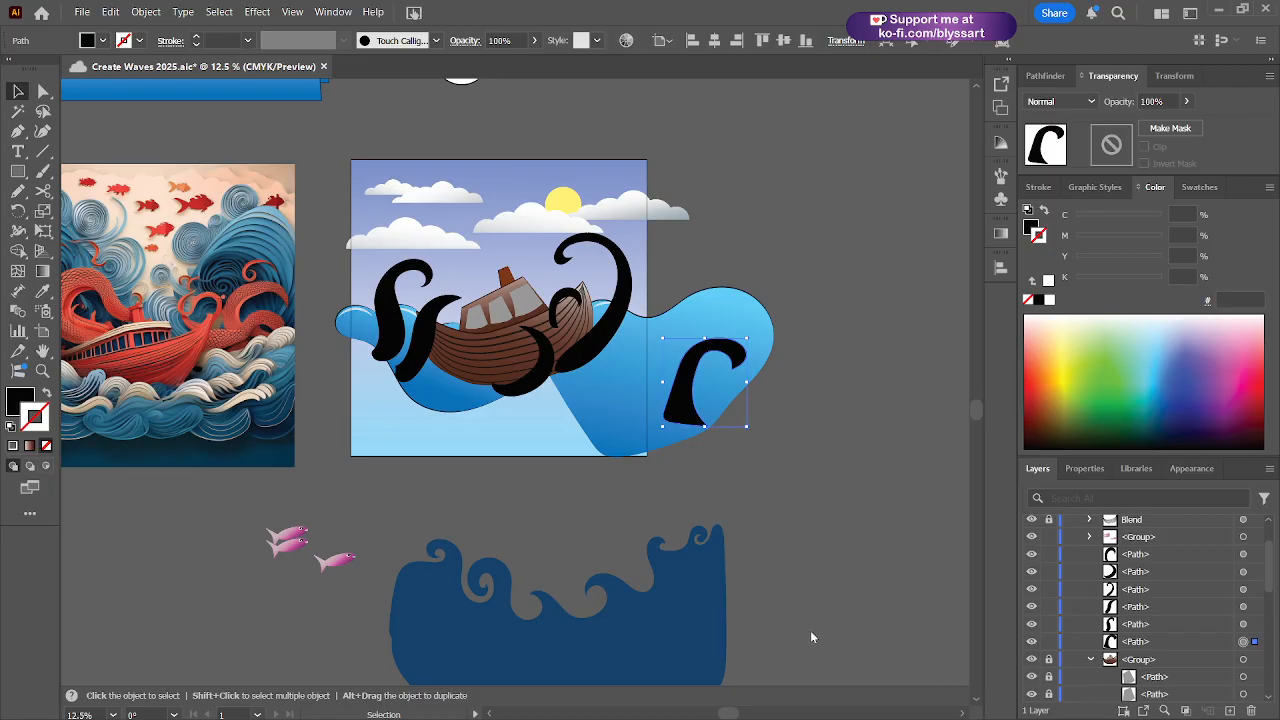
left_click(933, 558)
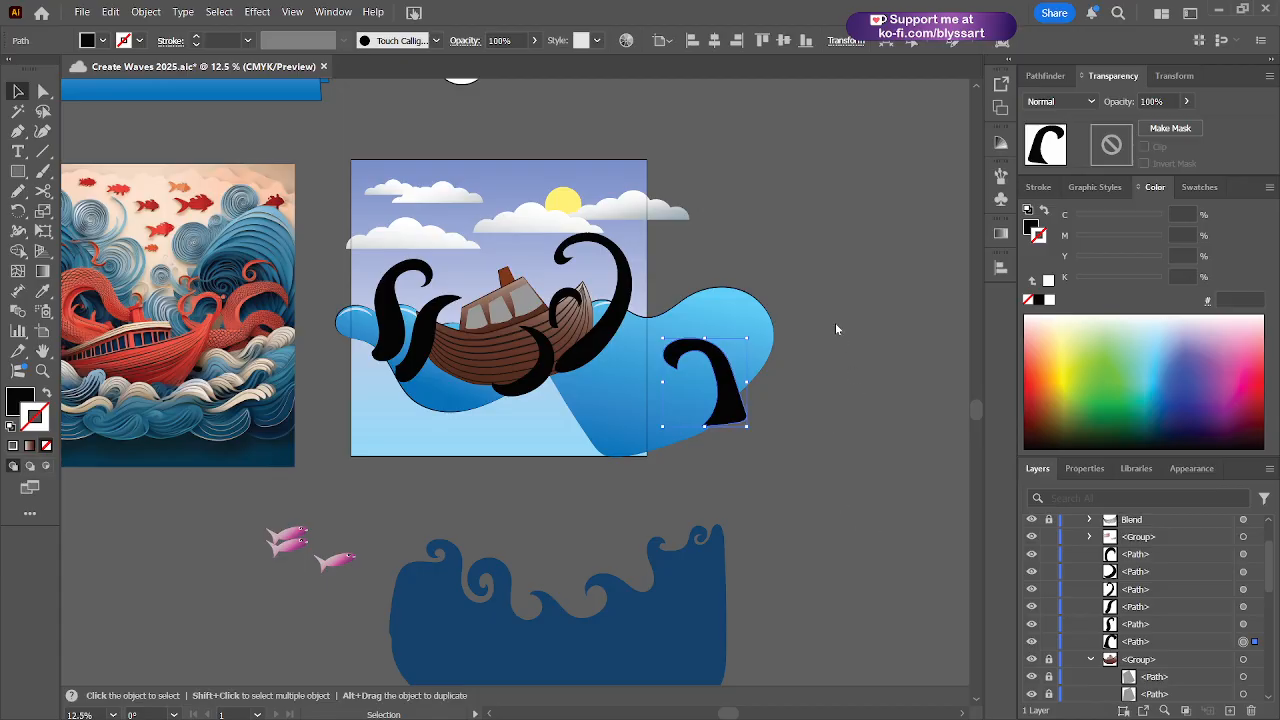
- Mirror the crescent tentacle so it opens to the right, and move it to the hull's lower left end
left_click(540, 381)
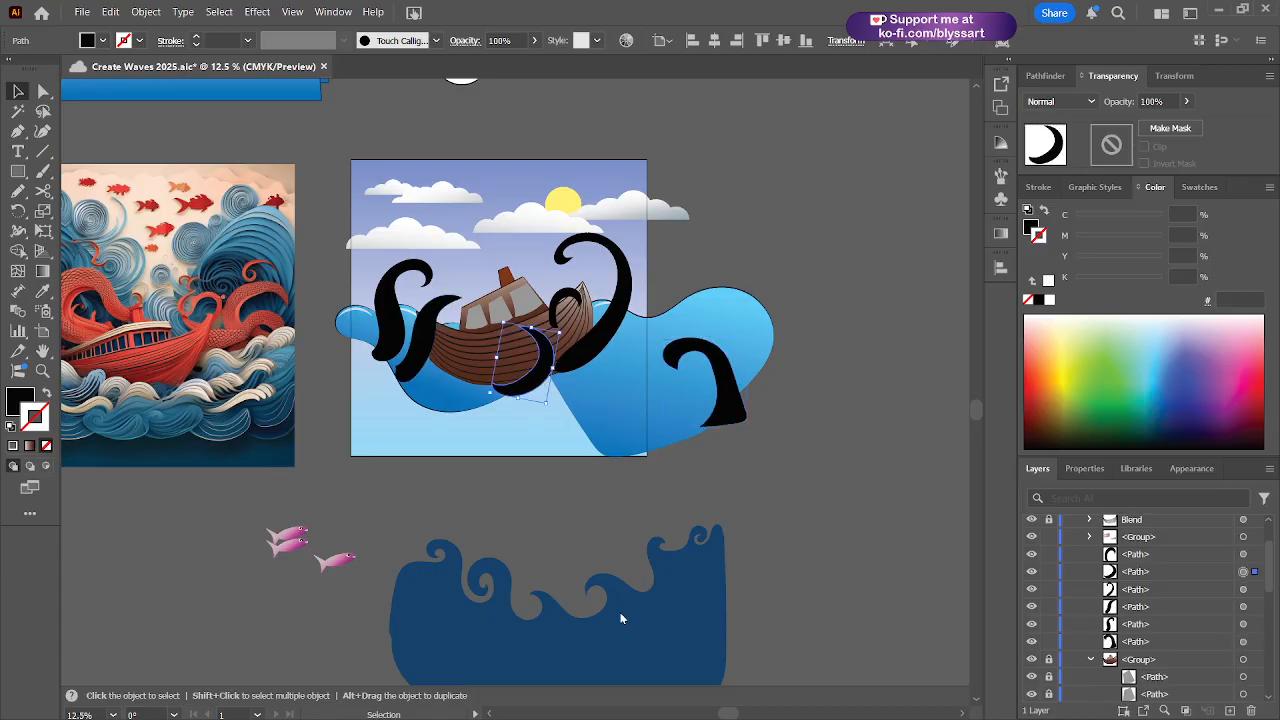
left_click(780, 560)
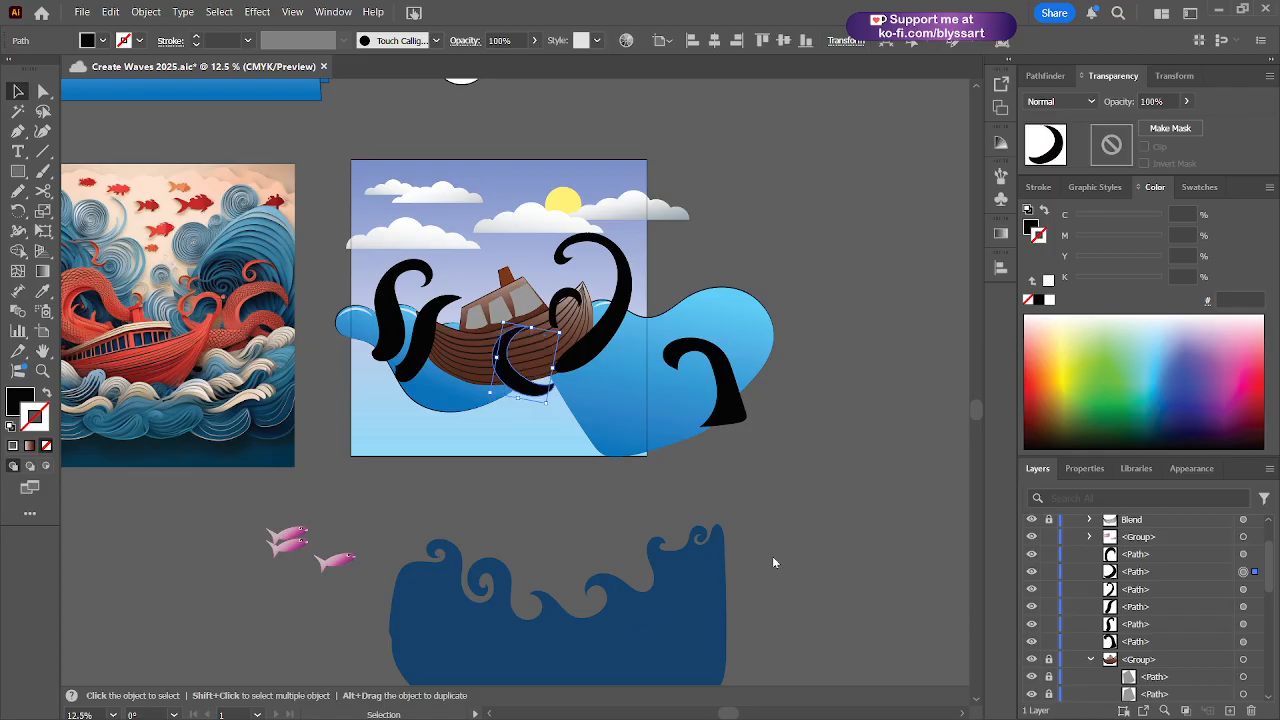
key("ctrl+z")
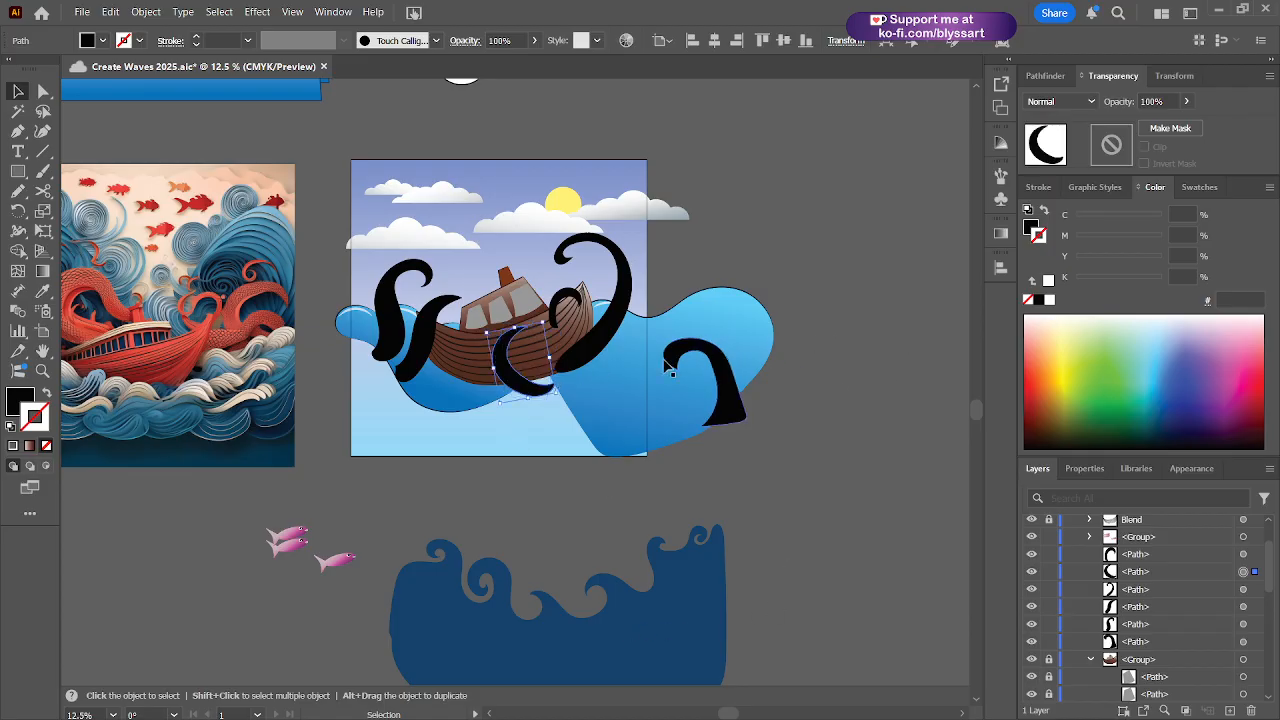
left_click_drag(540, 396, 486, 410)
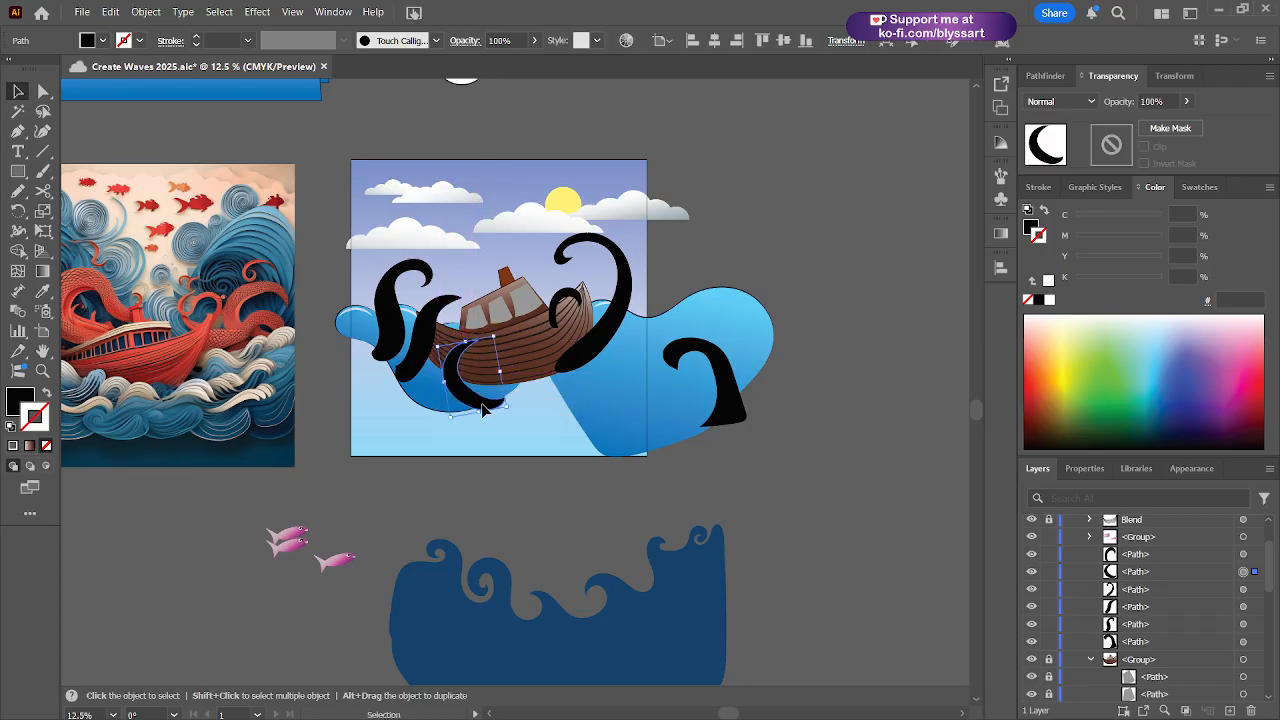
- Try rotating the crescent tentacle clockwise and placing the mirrored hooked tentacle, tilted clockwise, against the middle of the hull
left_click_drag(498, 335, 520, 350)
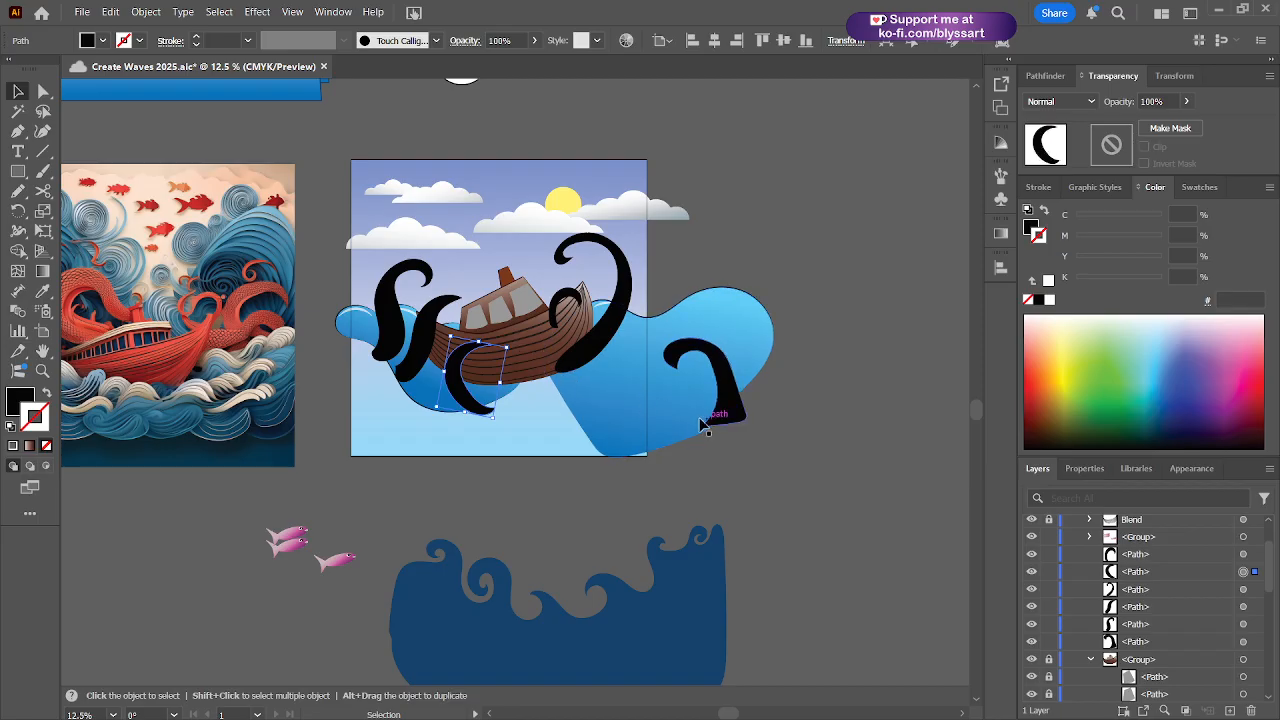
left_click_drag(740, 425, 553, 425)
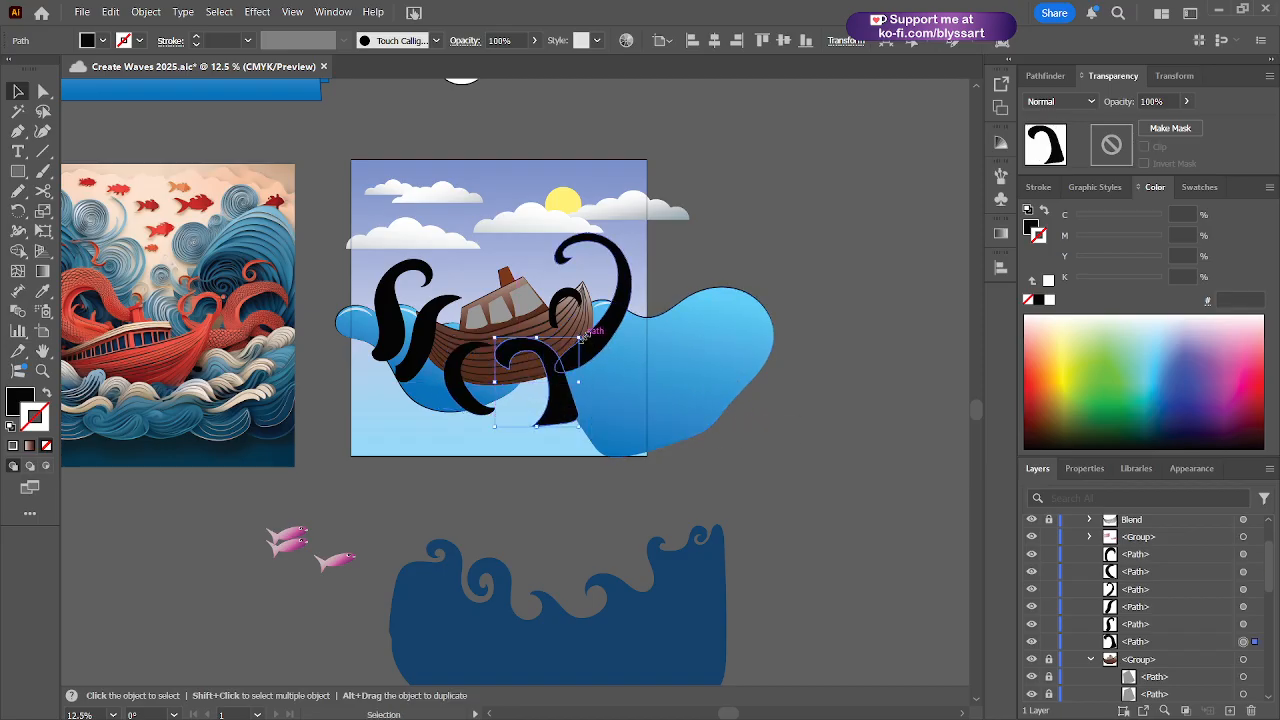
left_click_drag(580, 338, 624, 356)
left_click_drag(519, 318, 530, 328)
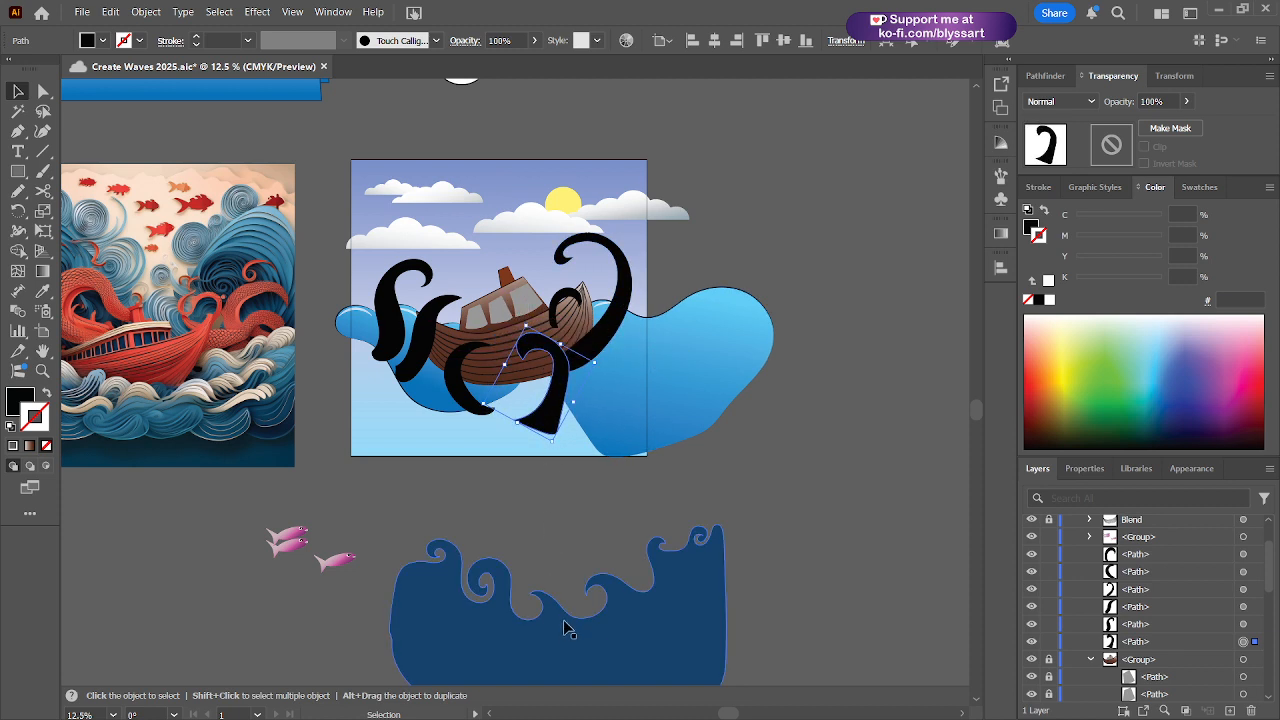
- Try the dark blue wave back over the boat, and undo the changes back through the crescent tentacle's last rotation
left_click_drag(555, 589, 505, 396)
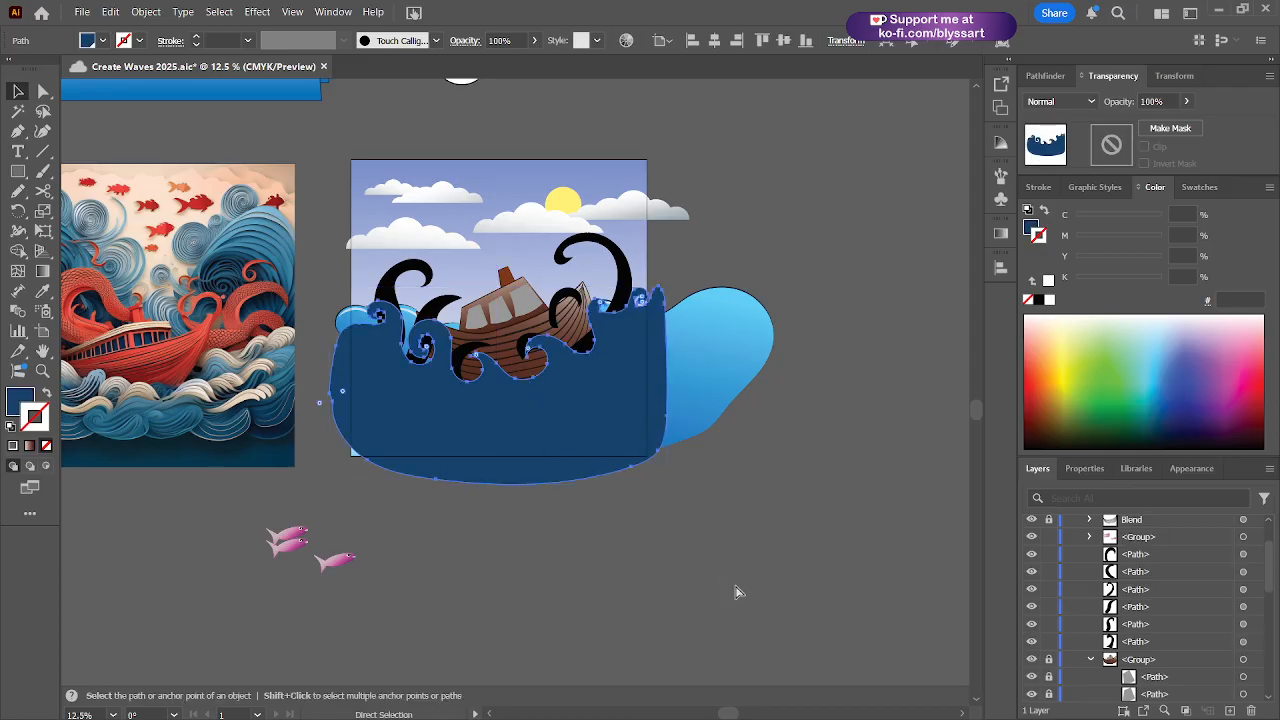
key("ctrl+z")
key("ctrl+z")
key("ctrl+z")
key("ctrl+z")
key("ctrl+z")
key("ctrl+z")
key("ctrl+z")
key("ctrl+z")
key("ctrl+z")
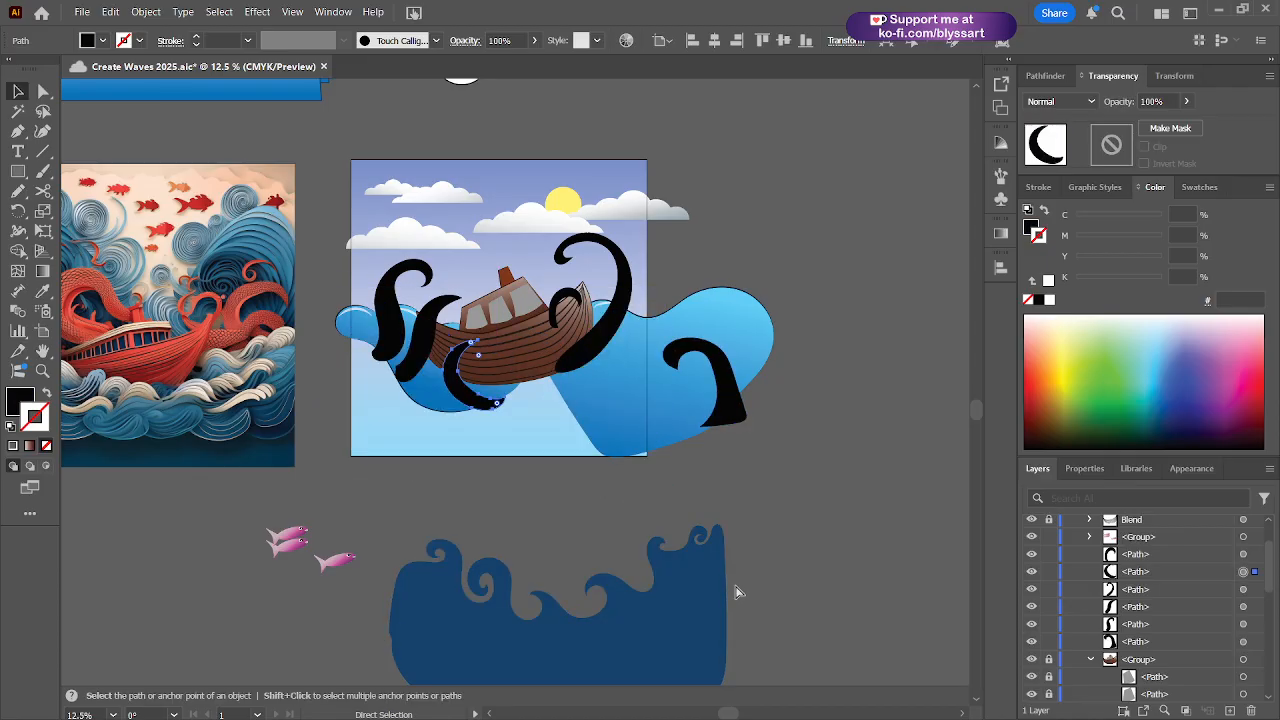
- Undo the latest changes back to the dark blue wave over the boat and the mirrored hooked tentacle against the hull
key("ctrl+z")
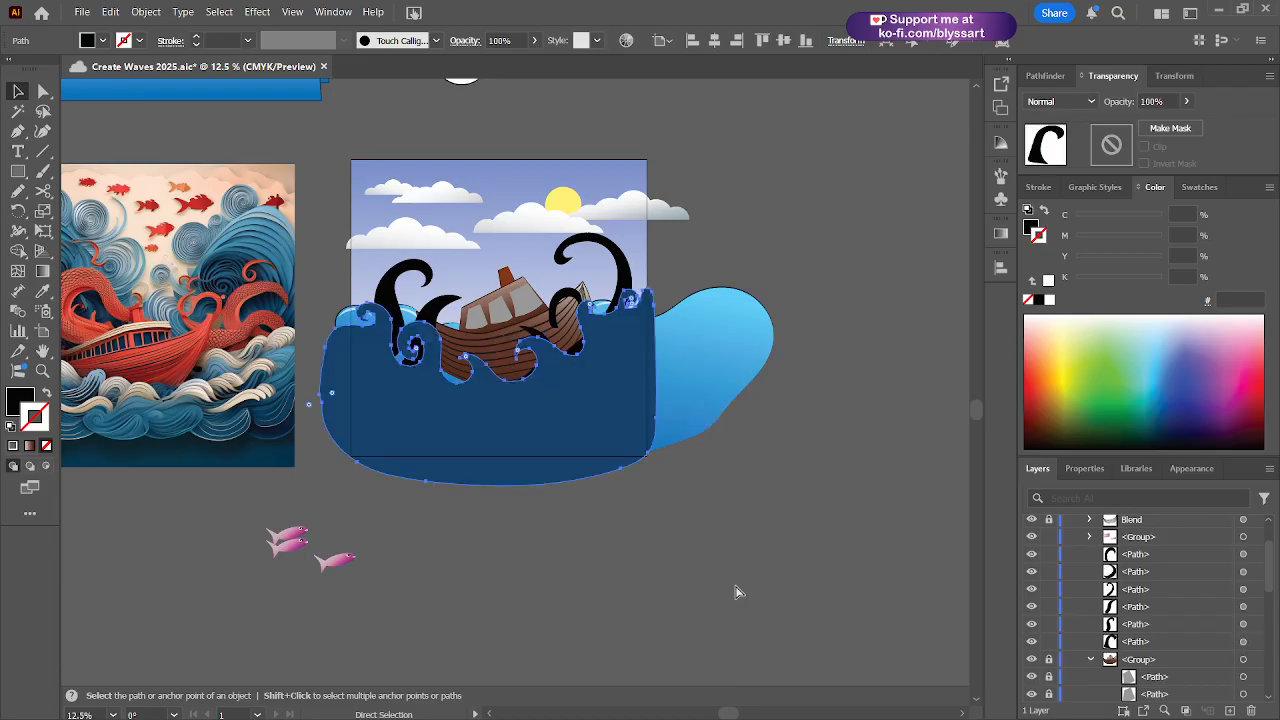
key("ctrl+z")
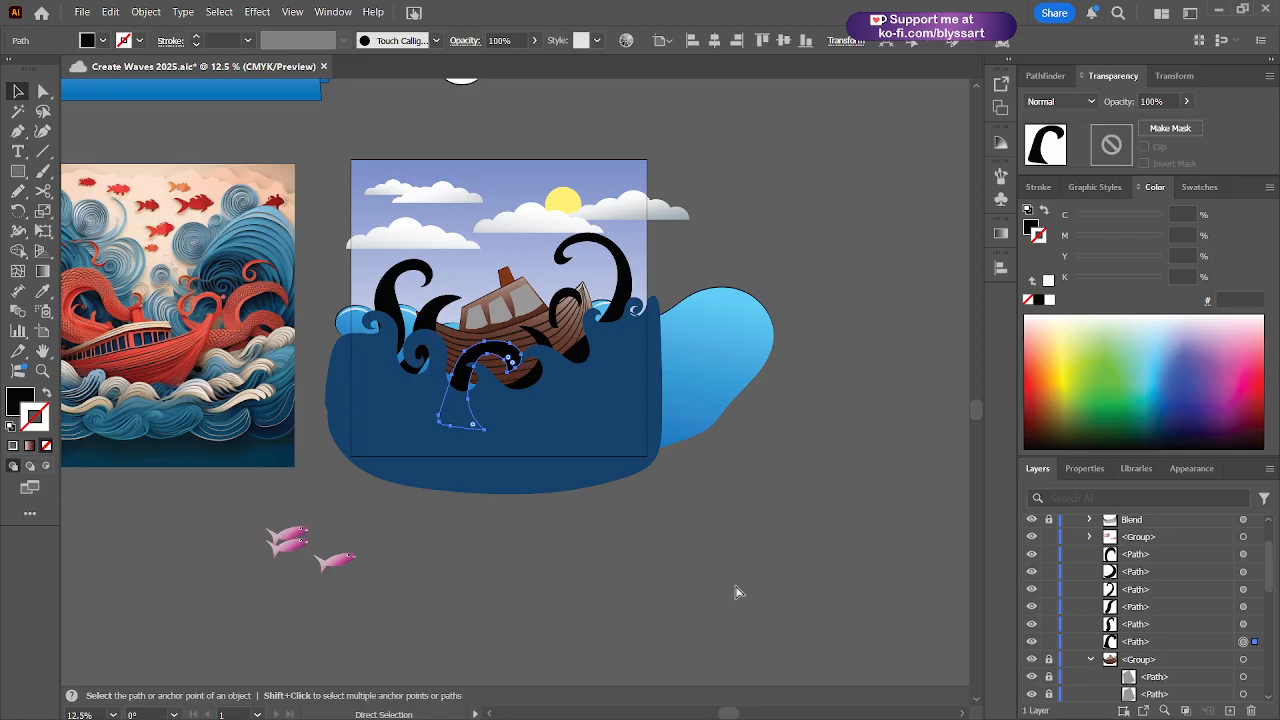
key("v")
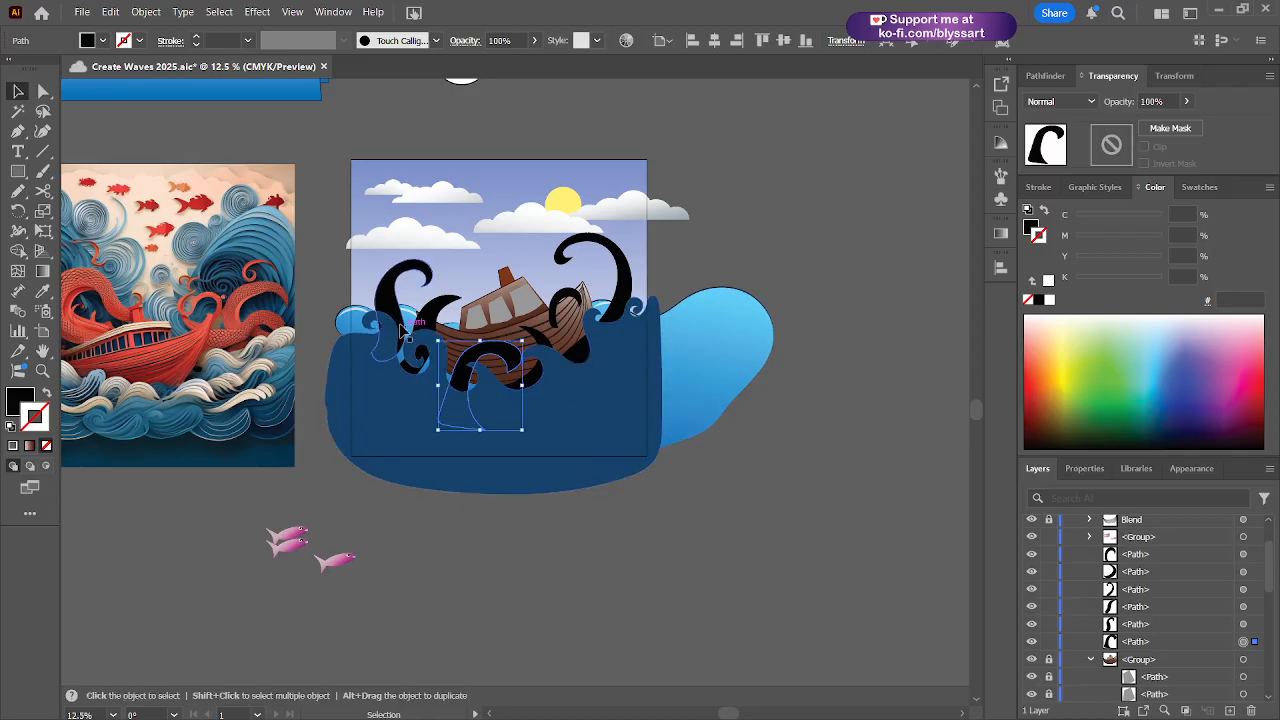
- Try moving the hooked tentacle up beside the cabin, stacking it behind the boat, and shifting it farther left
left_click_drag(471, 360, 460, 361)
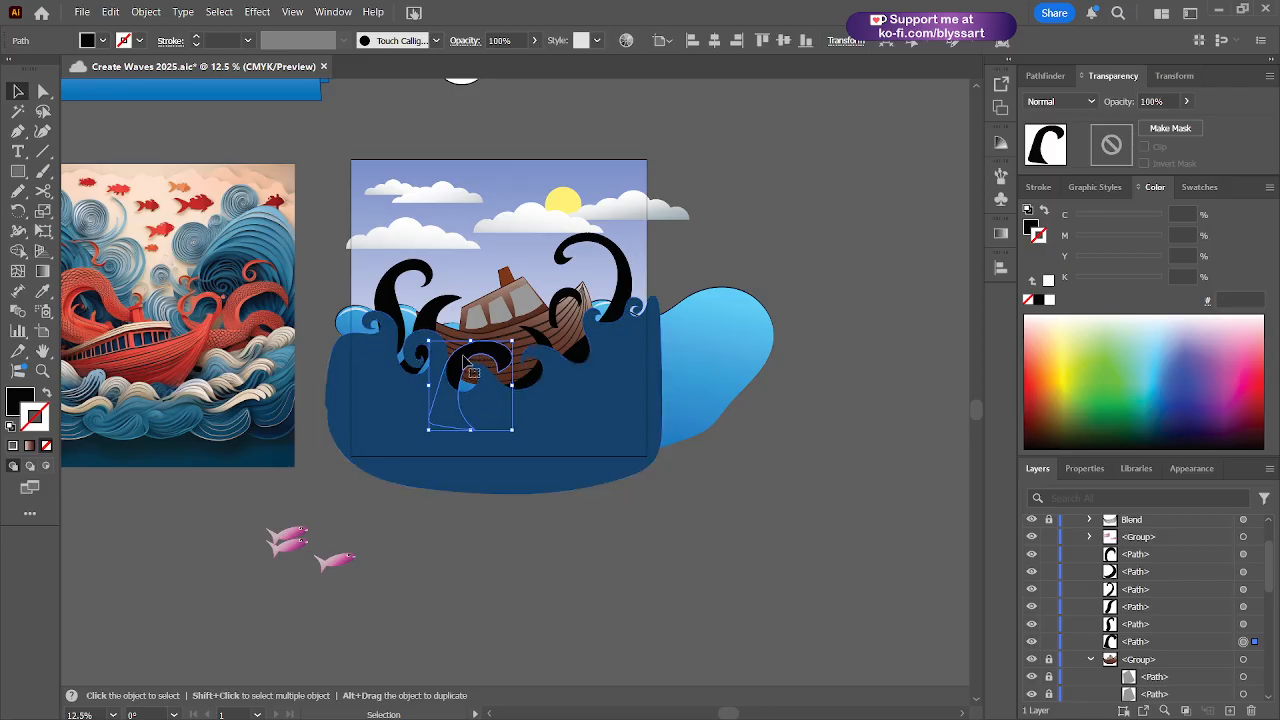
left_click_drag(470, 355, 472, 302)
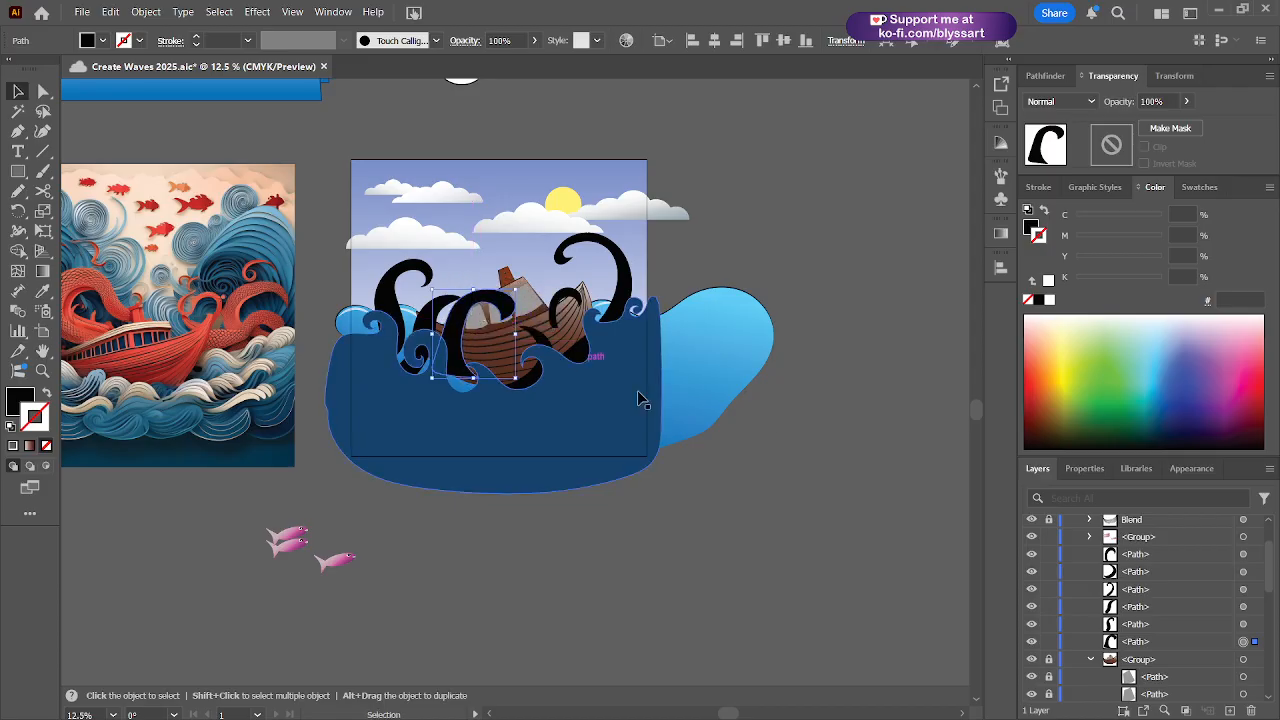
scroll(1184, 614, "down", 2)
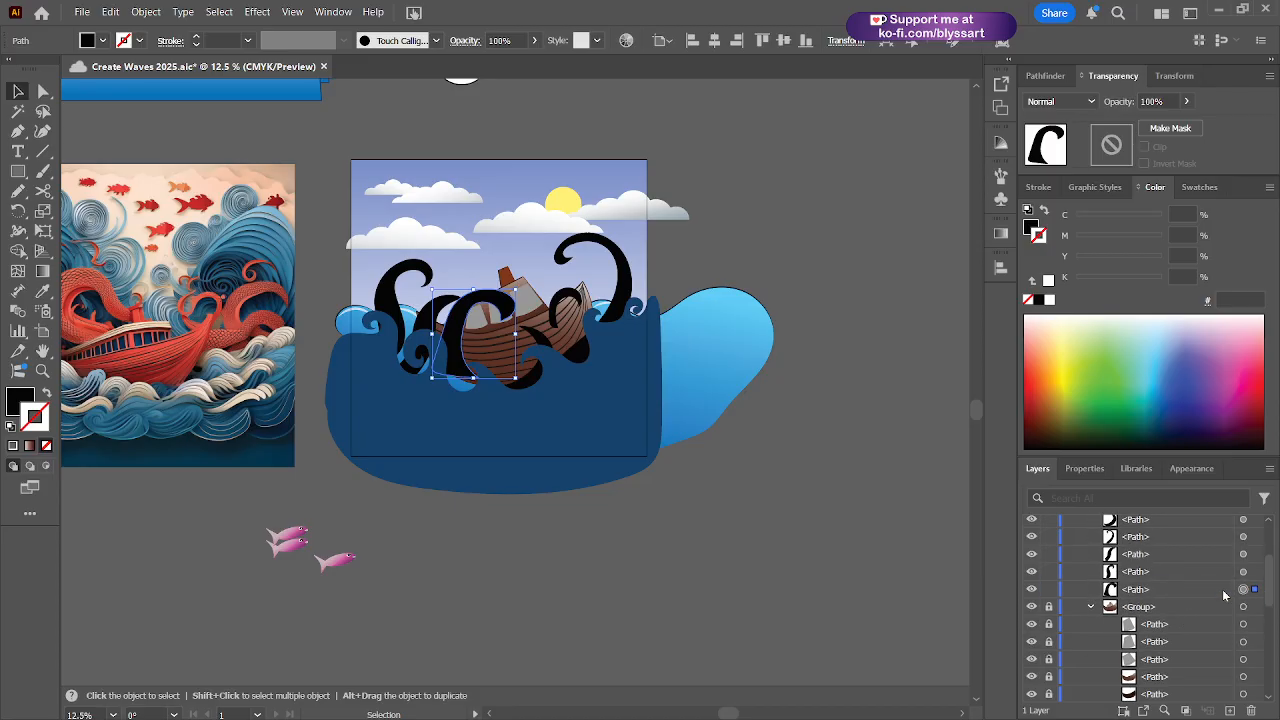
left_click(1226, 592)
scroll(1208, 697, "down", 1)
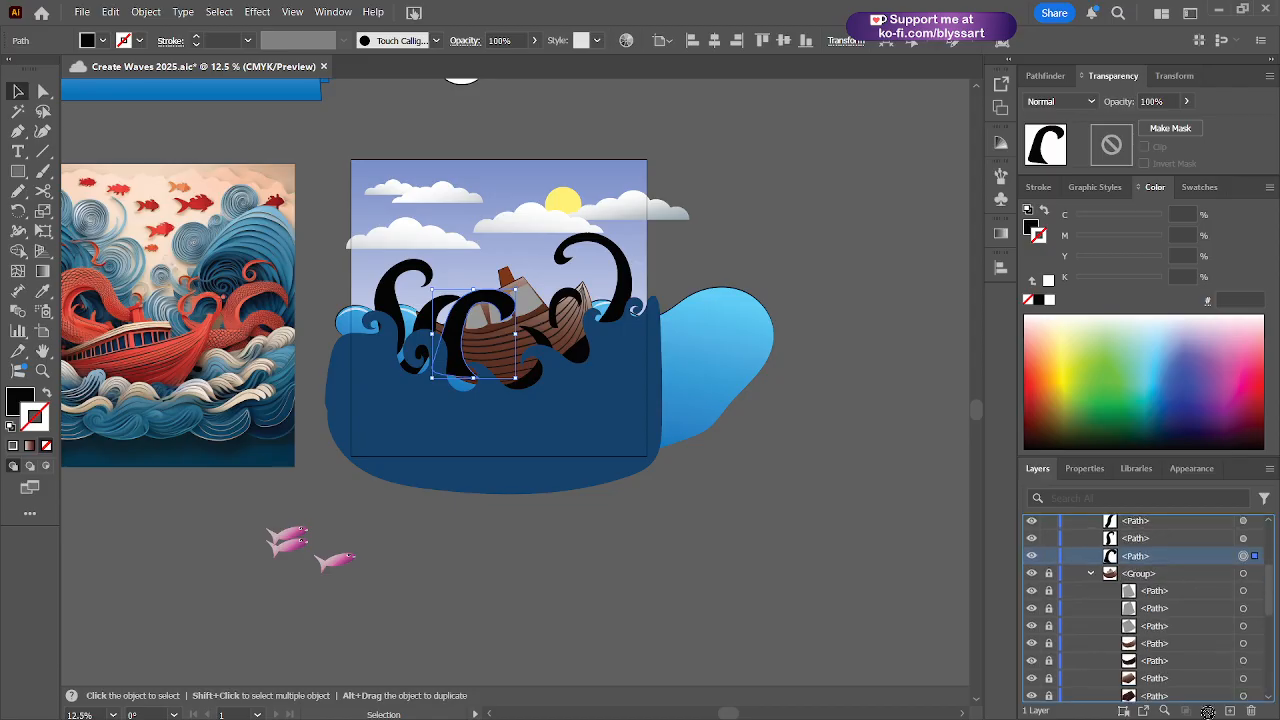
left_click_drag(1198, 559, 1246, 615)
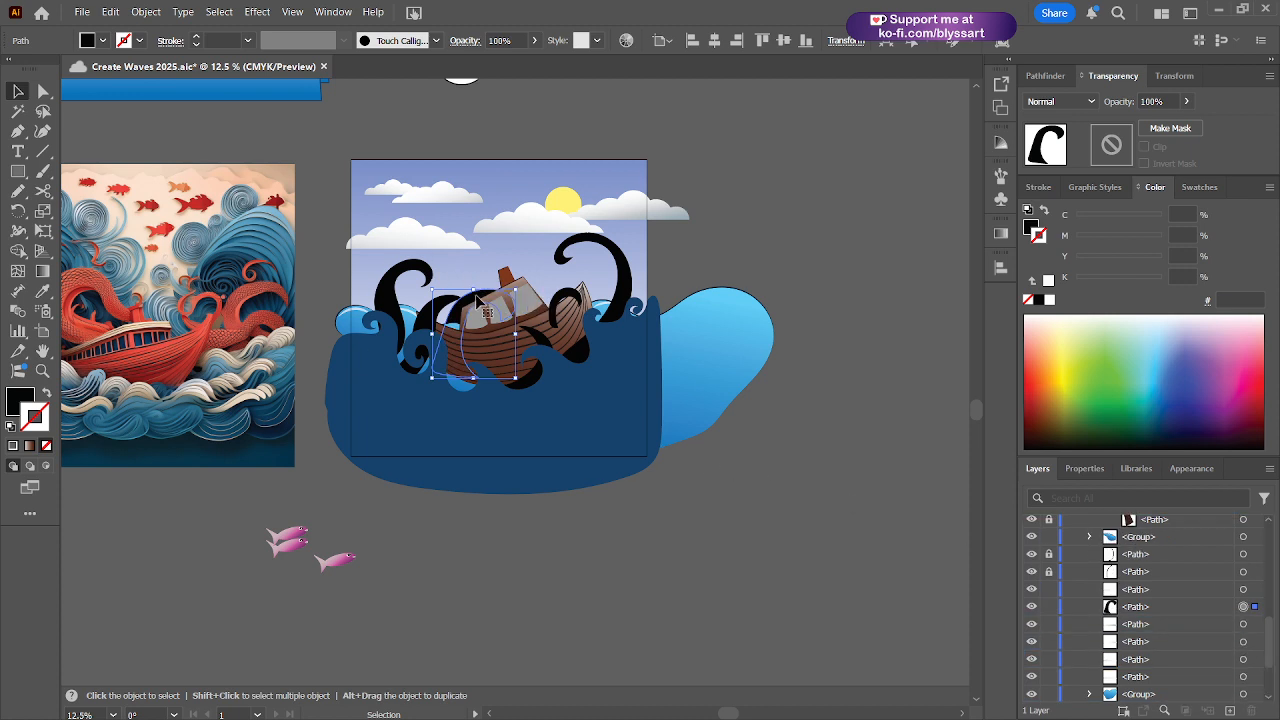
mouse_move(474, 291)
left_mouse_down()
mouse_move(450, 265)
mouse_move(505, 340)
mouse_move(410, 378)
mouse_move(512, 266)
mouse_move(497, 256)
mouse_move(532, 285)
mouse_move(541, 277)
mouse_move(522, 266)
mouse_move(421, 281)
mouse_move(430, 296)
mouse_move(442, 284)
mouse_move(370, 276)
mouse_move(455, 286)
mouse_move(481, 342)
mouse_move(476, 289)
left_mouse_up()
key("a")
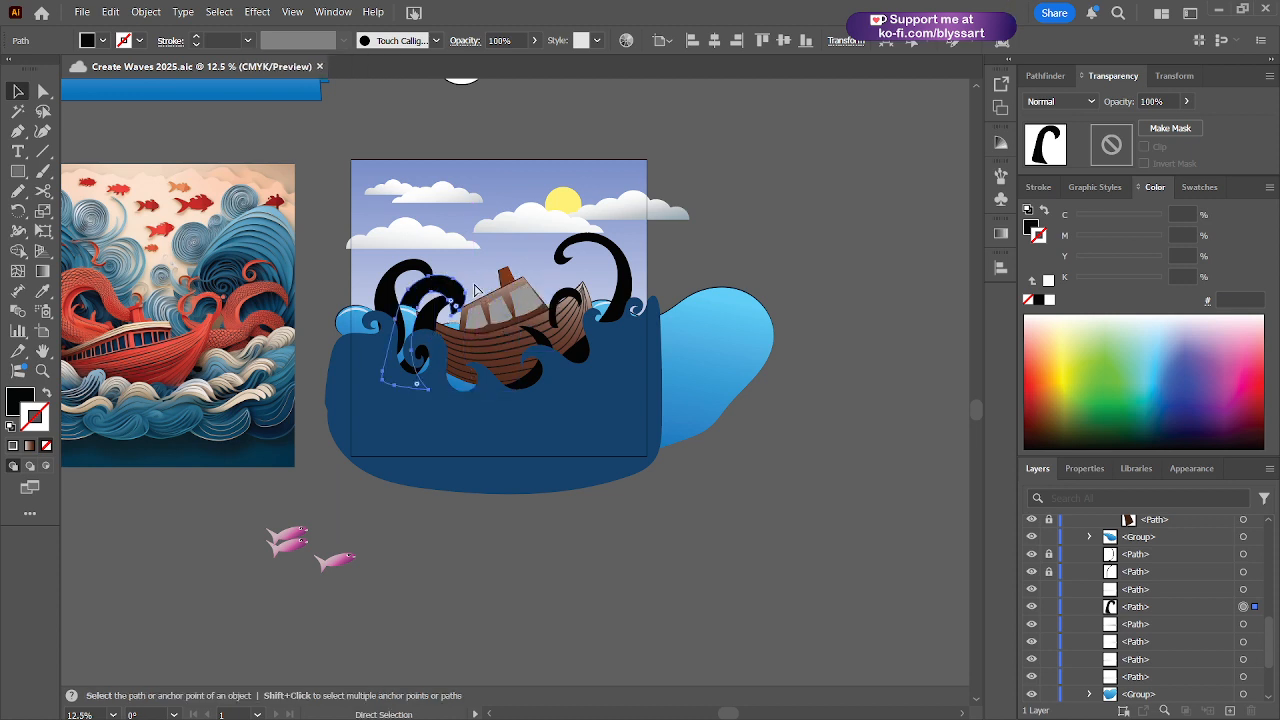
- Undo the hooked tentacle's restacking behind the boat, and move it down against the hull's lower left part
key("ctrl+shift+bracketright")
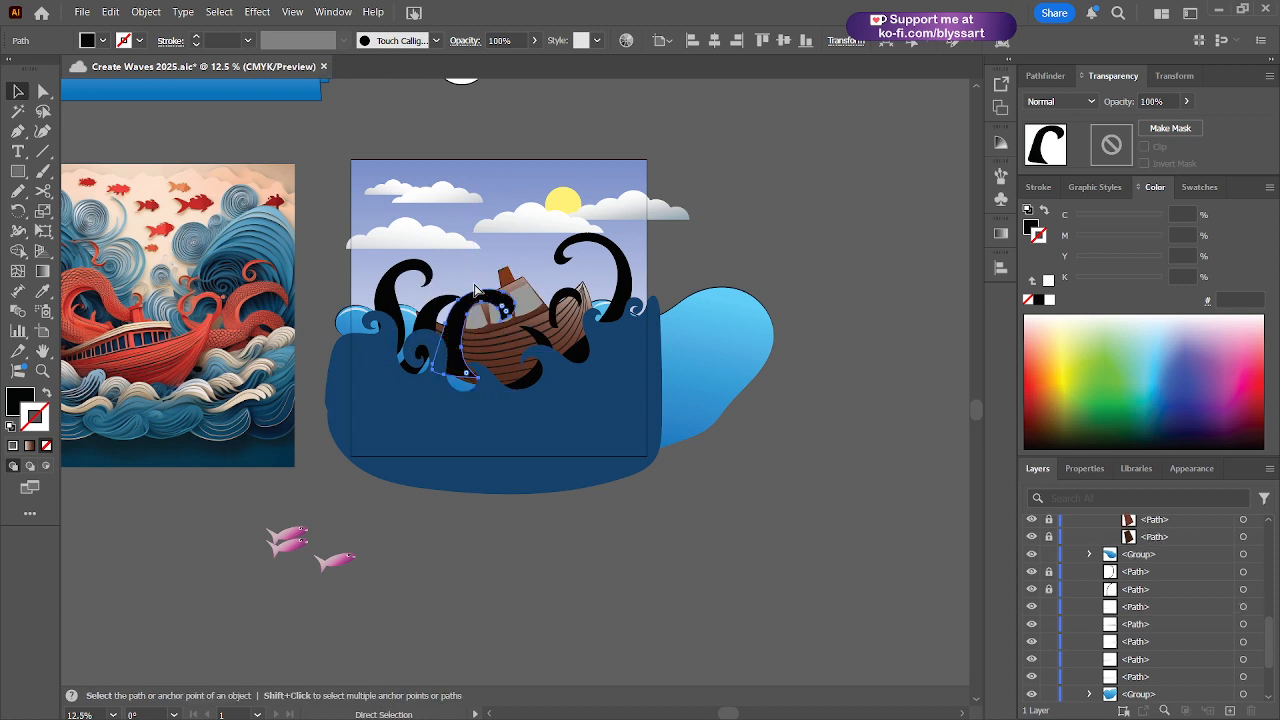
key("v")
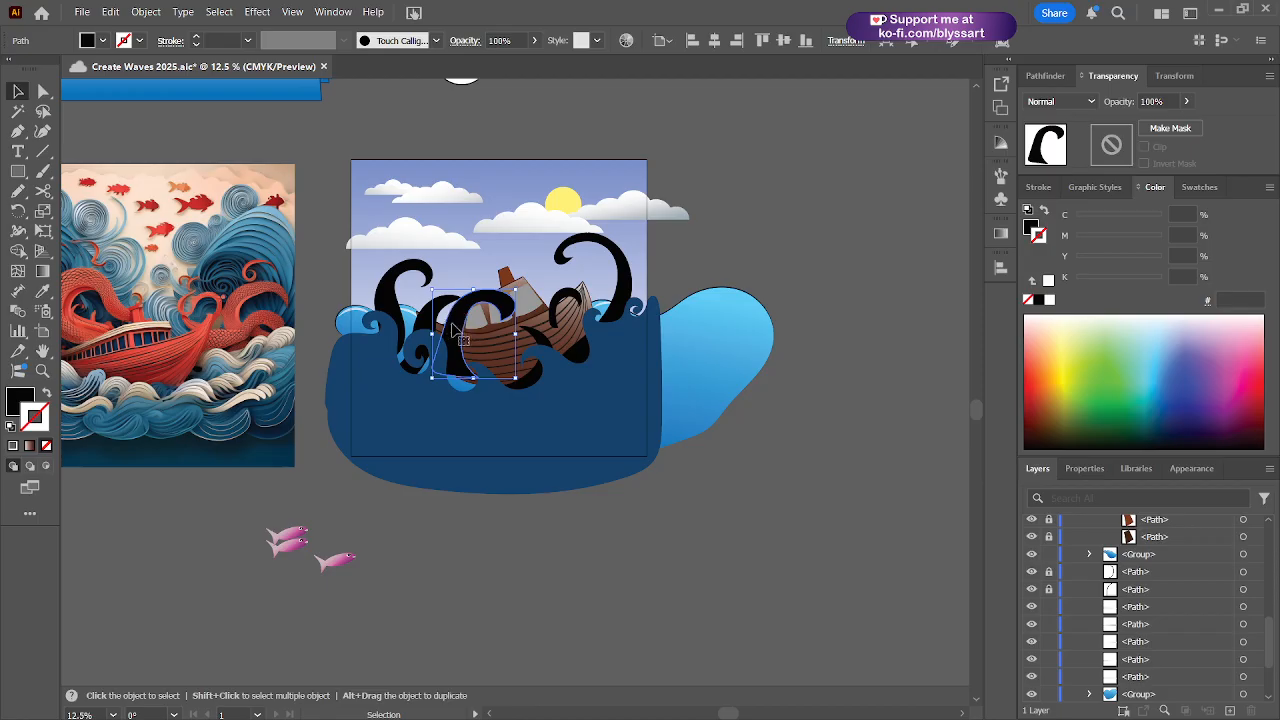
left_click_drag(460, 324, 449, 381)
- Select the dark blue foreground wave, compare the scene with the paper-cut reference picture, and save the document
left_click(630, 432)
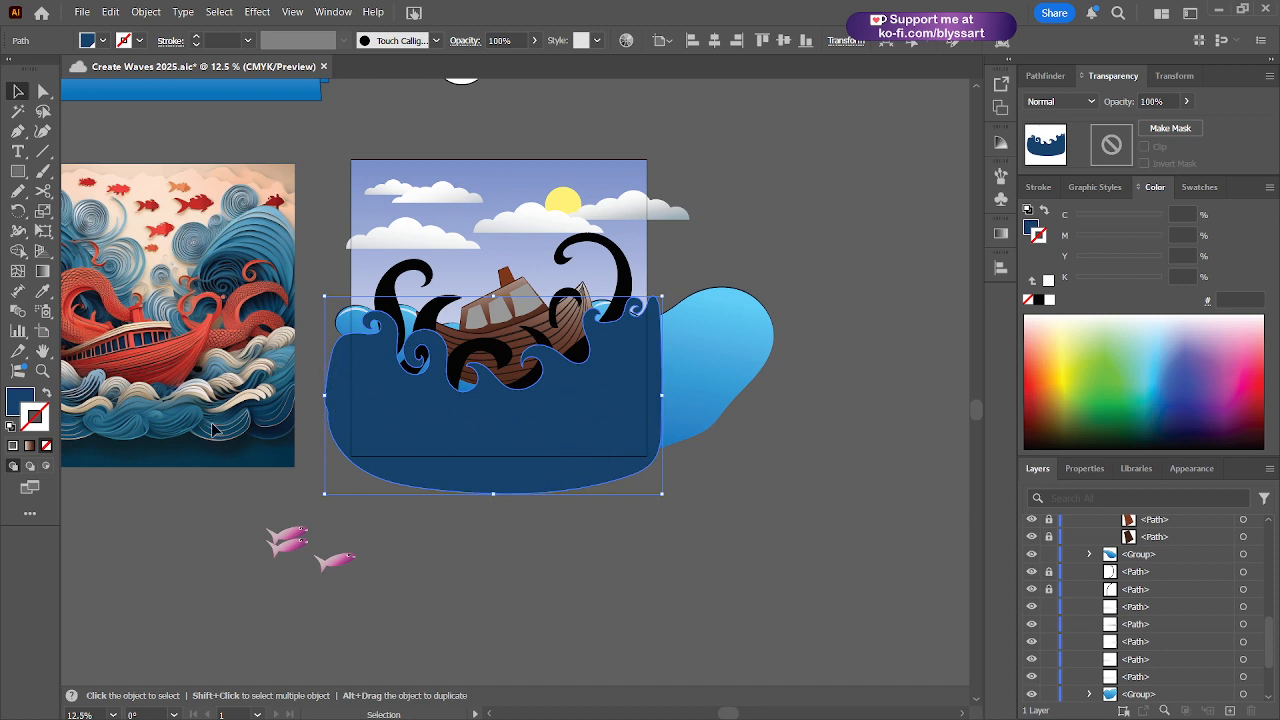
left_click_drag(174, 488, 460, 475)
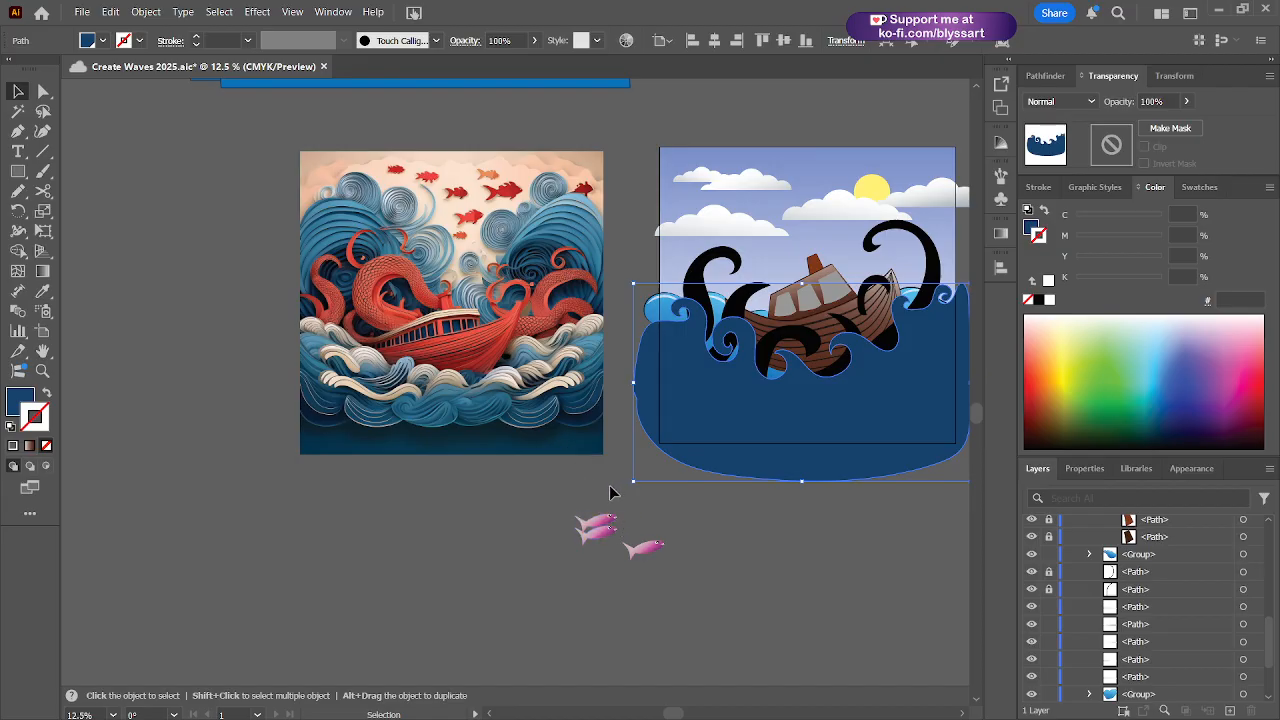
key("space")
left_click_drag(613, 490, 397, 497)
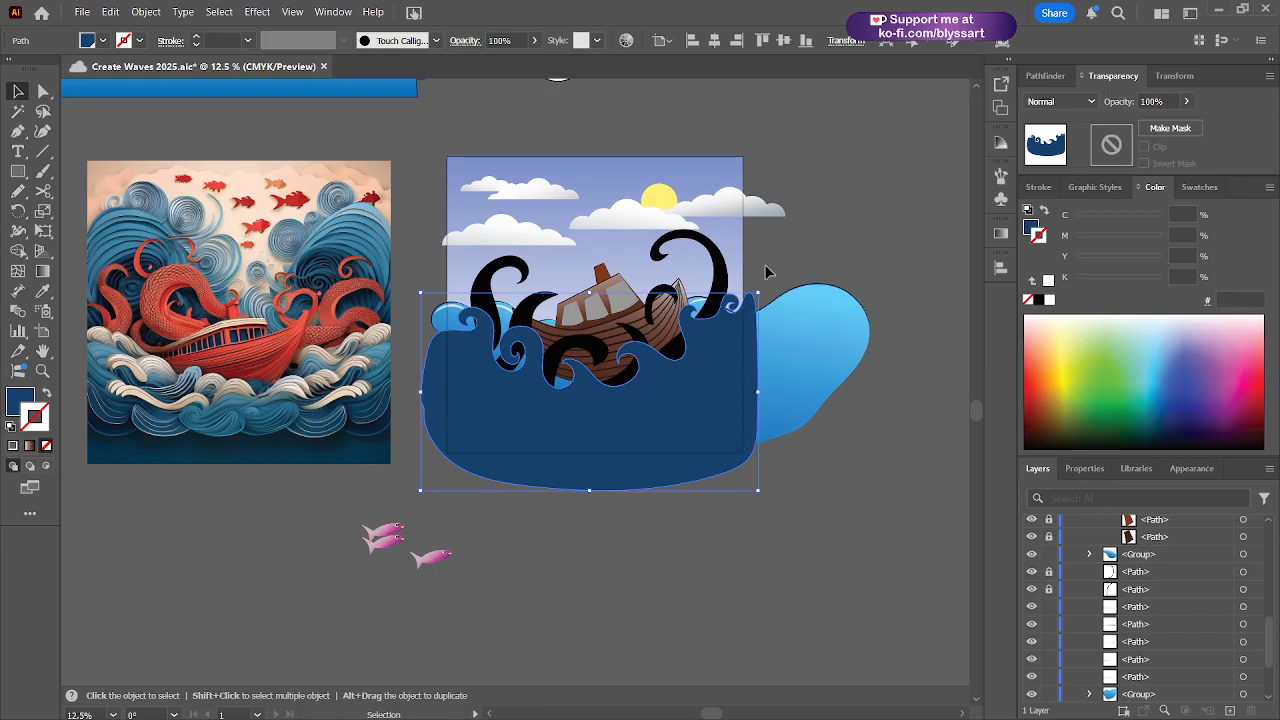
scroll(773, 263, "up", 2)
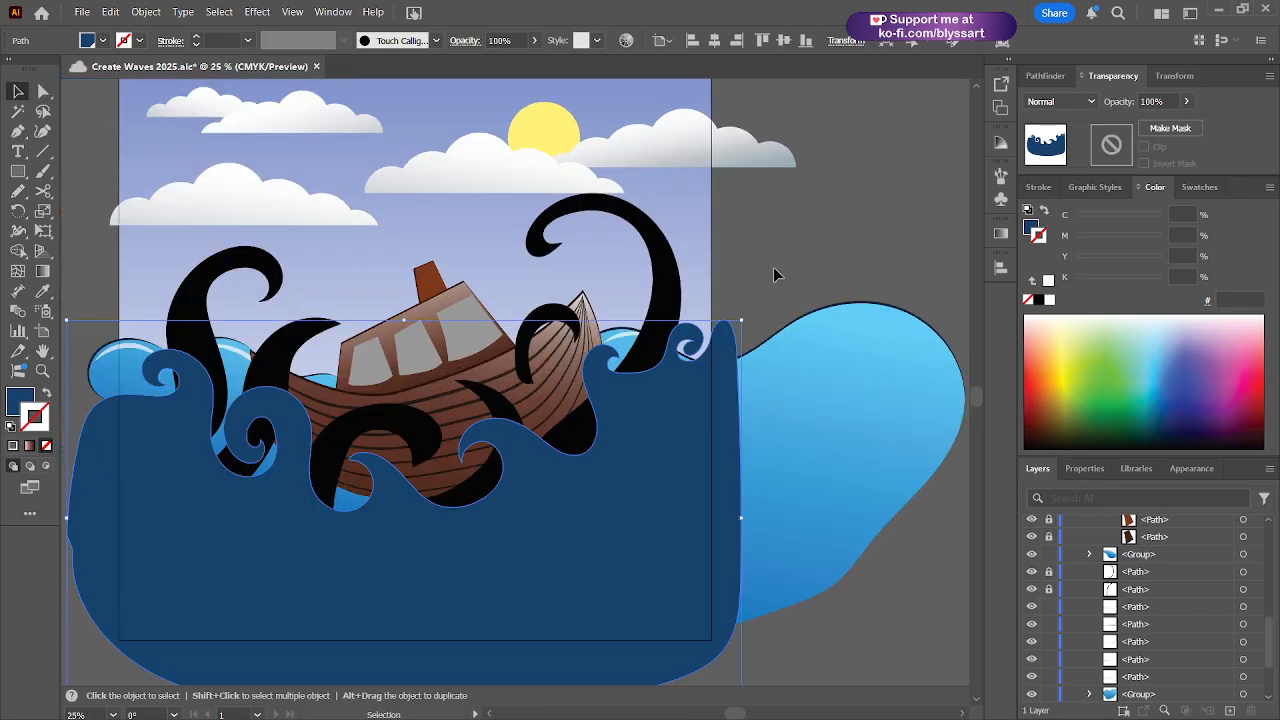
scroll(777, 240, "down", 2)
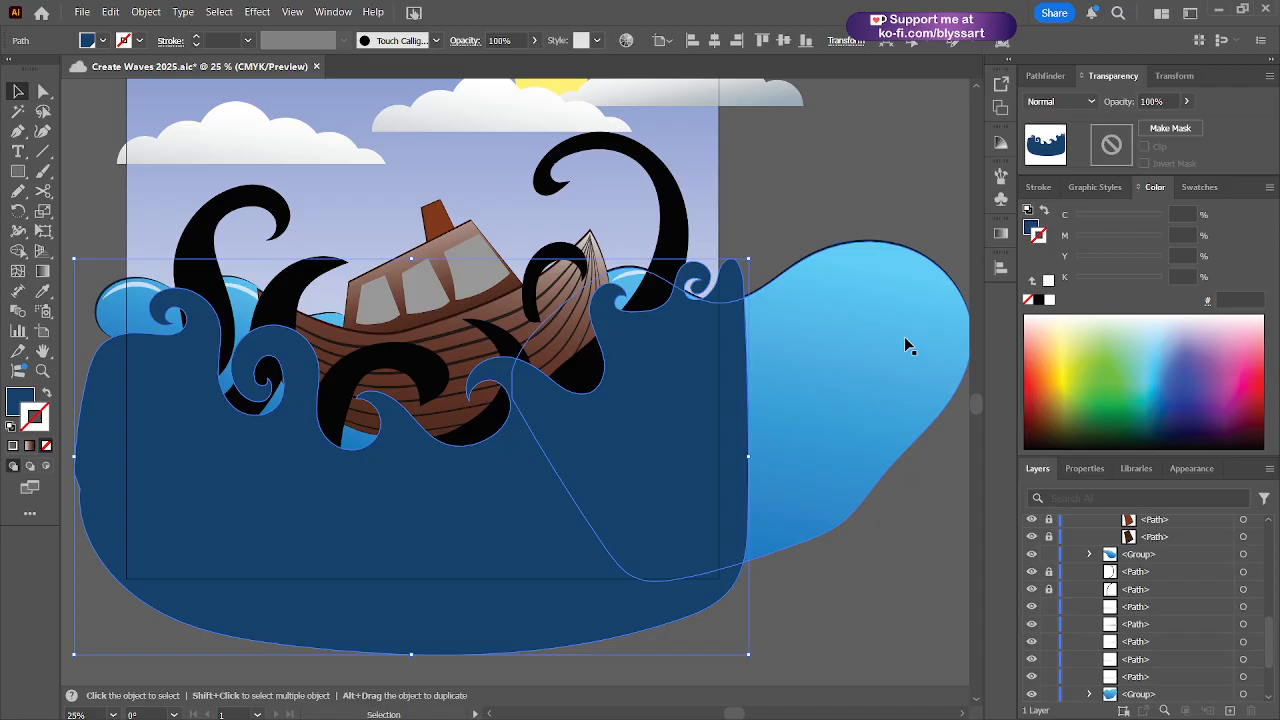
key("ctrl+s")
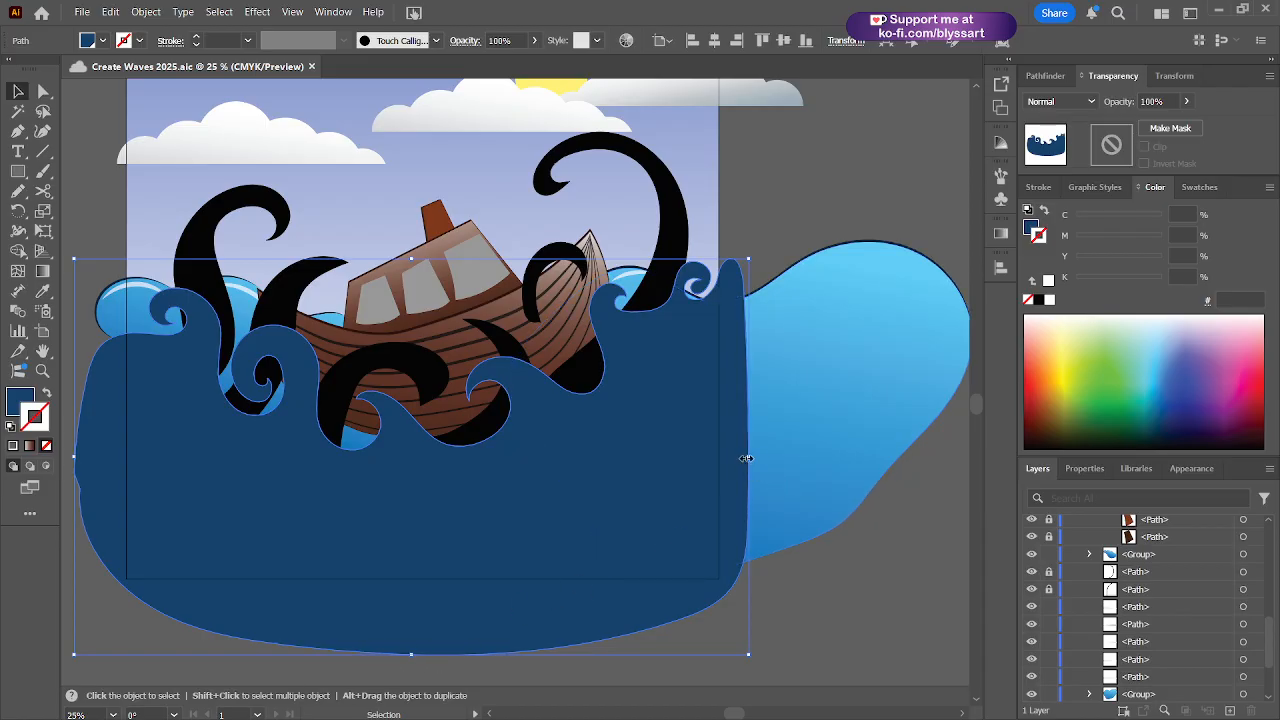
- Widen the dark blue foreground wave slightly on both sides, check its right-hand curl, and save the document
left_click_drag(749, 456, 684, 480)
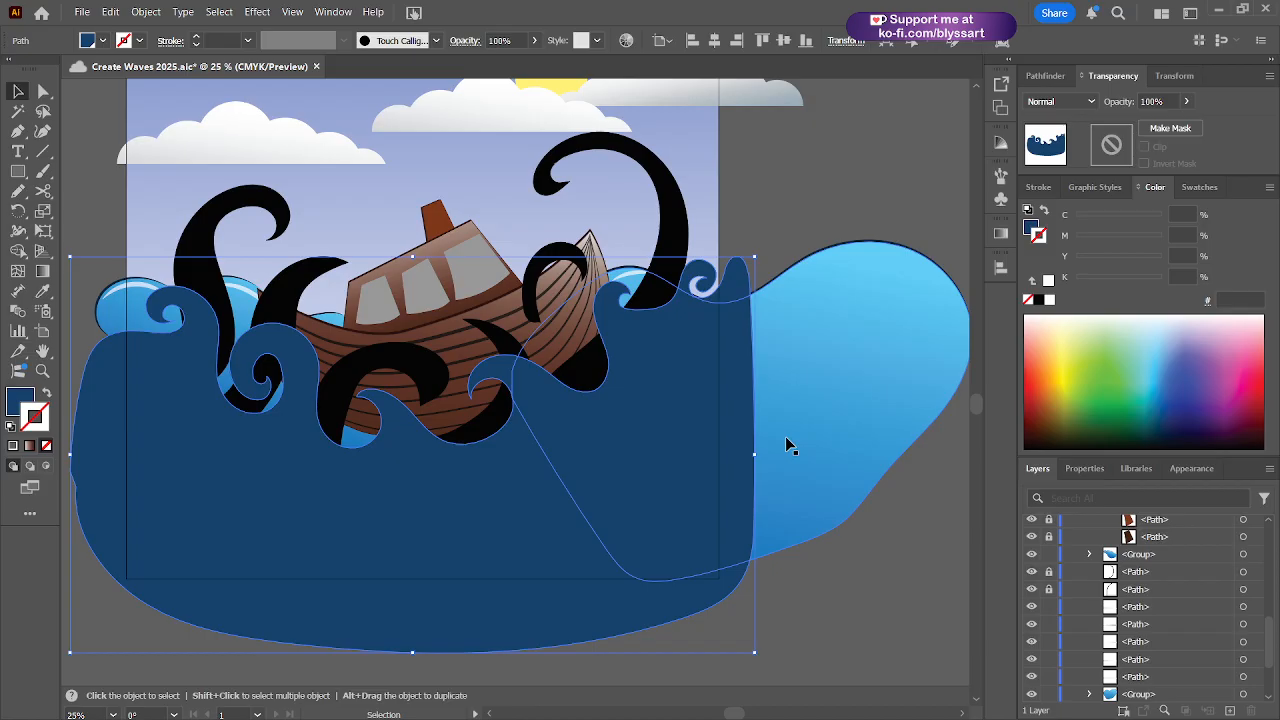
scroll(710, 325, "up", 4)
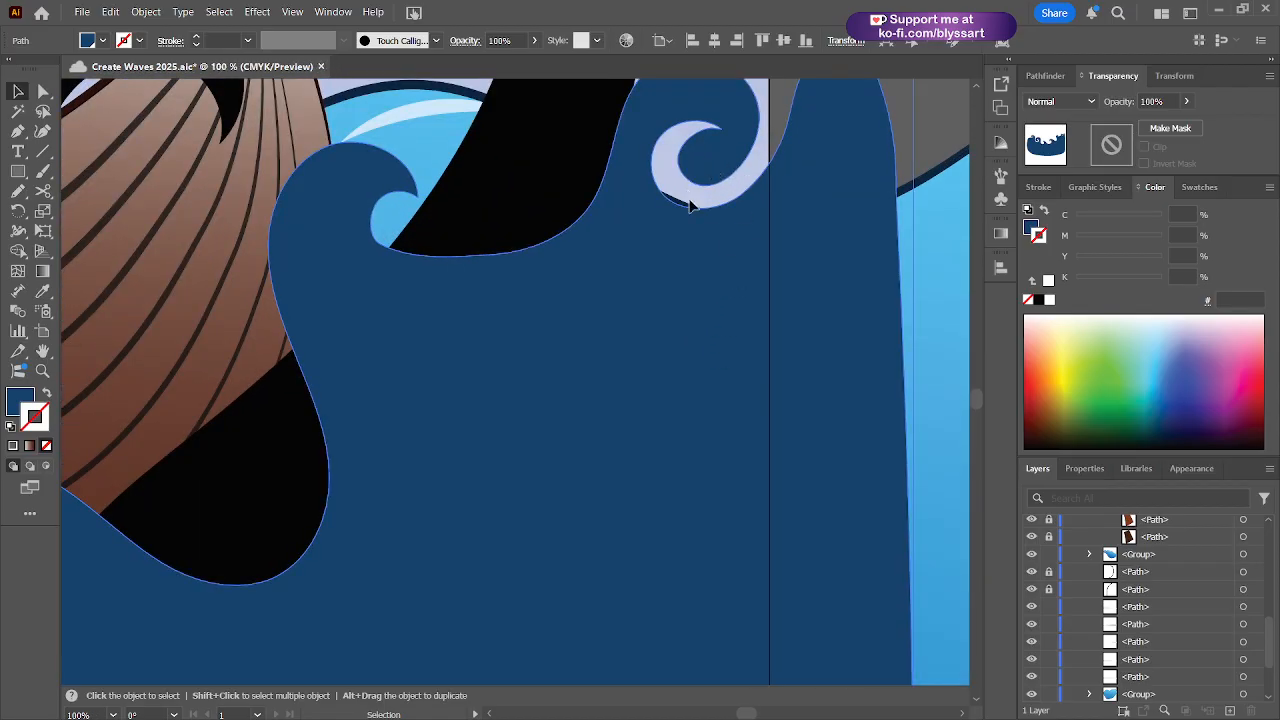
scroll(726, 327, "down", 1)
left_click(727, 329)
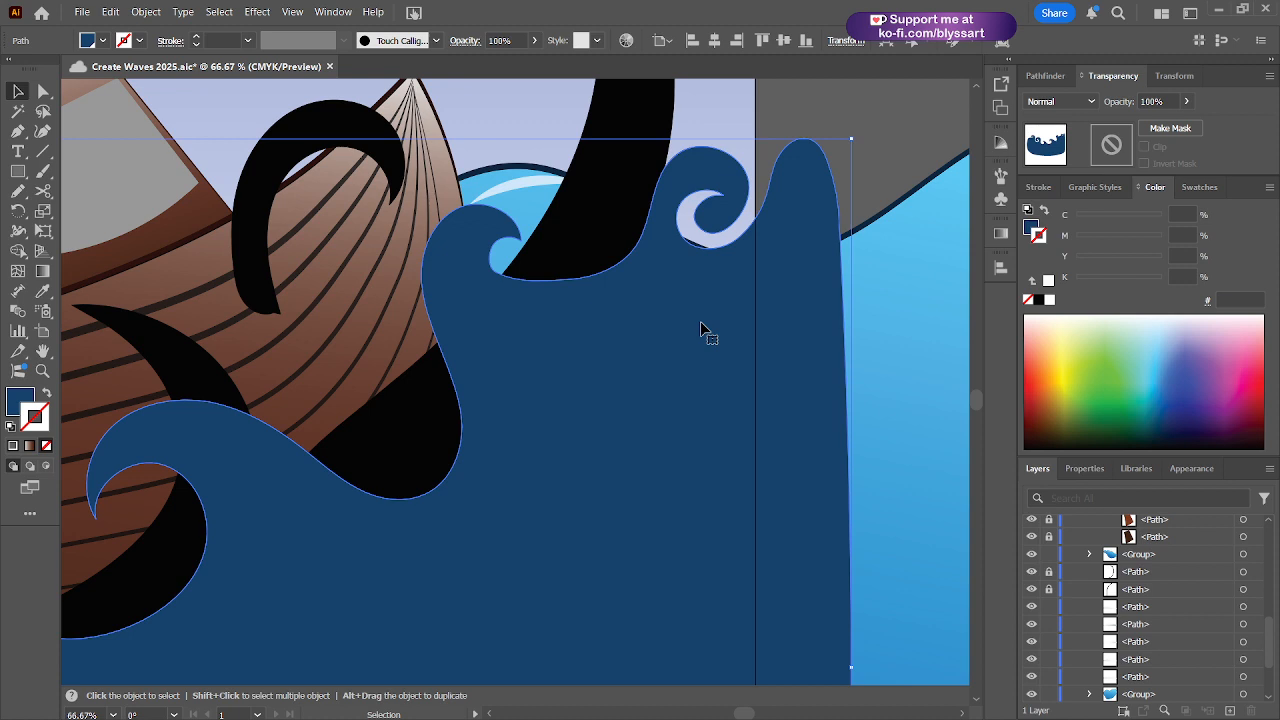
key("ctrl+s")
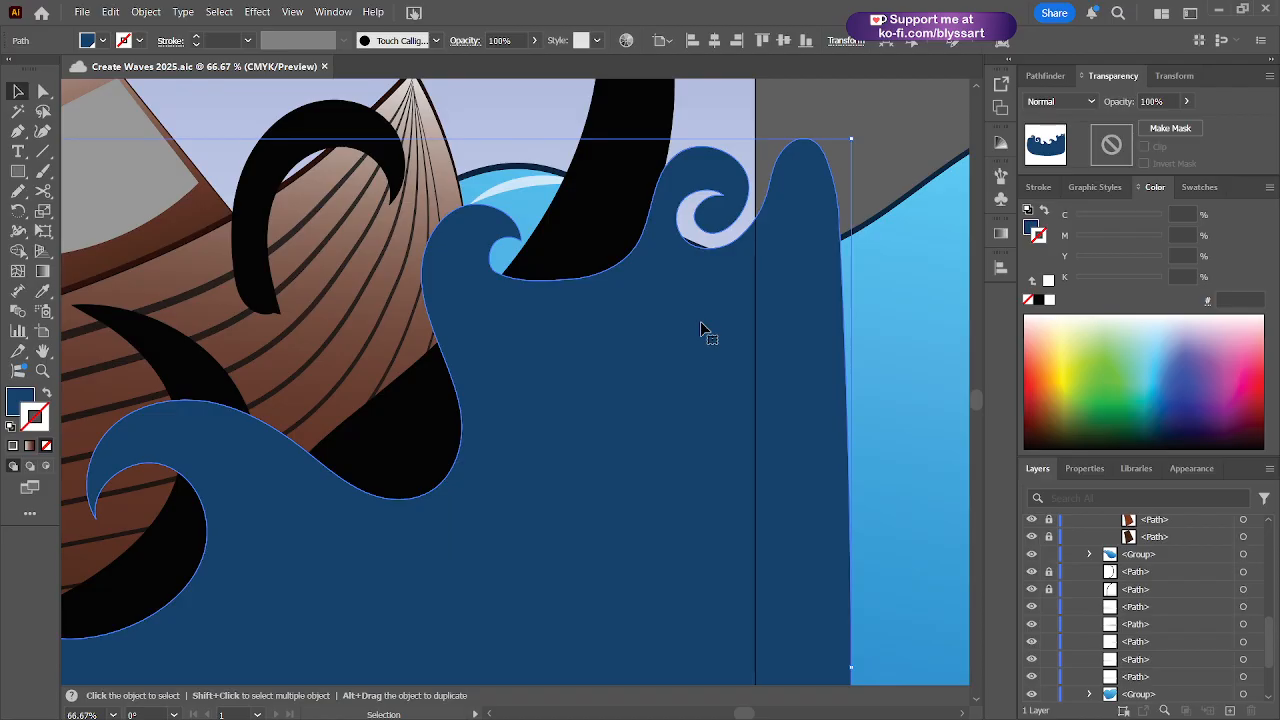
- Examine the paper-cut reference picture's waves, tentacles and boat, and compare them with the illustration on the artboard
scroll(734, 430, "down", 3)
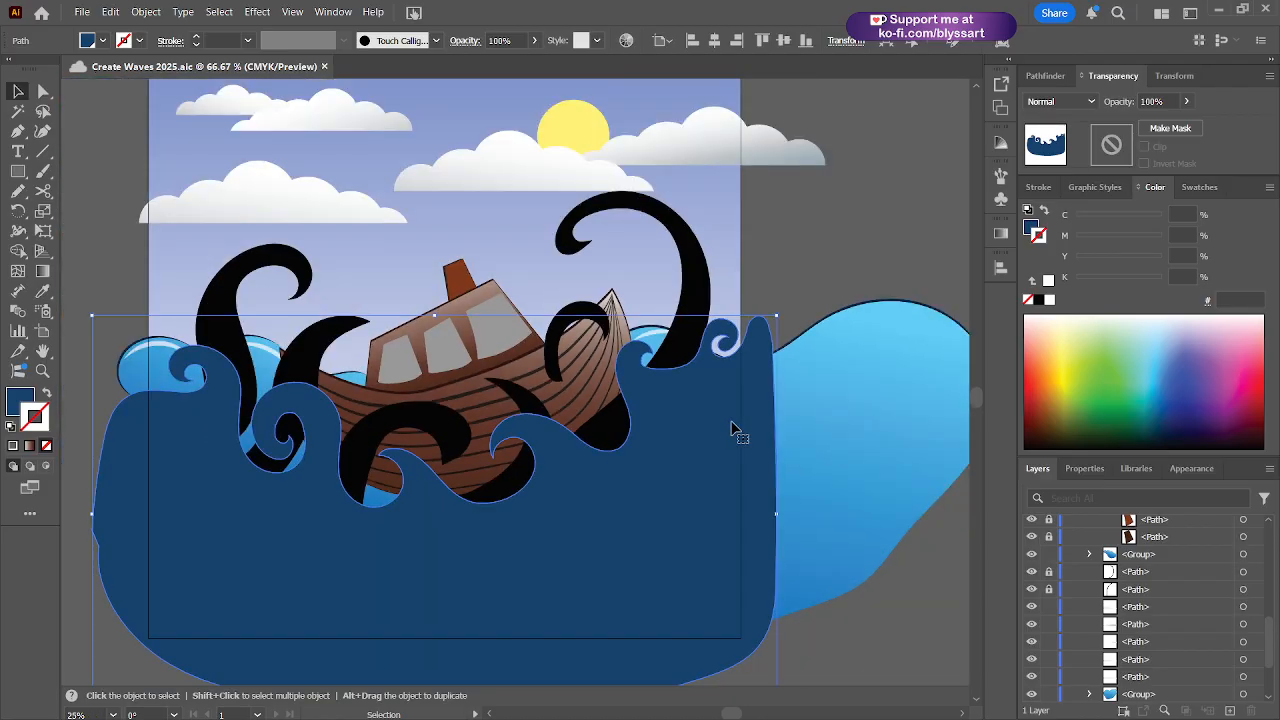
left_click_drag(643, 478, 869, 403)
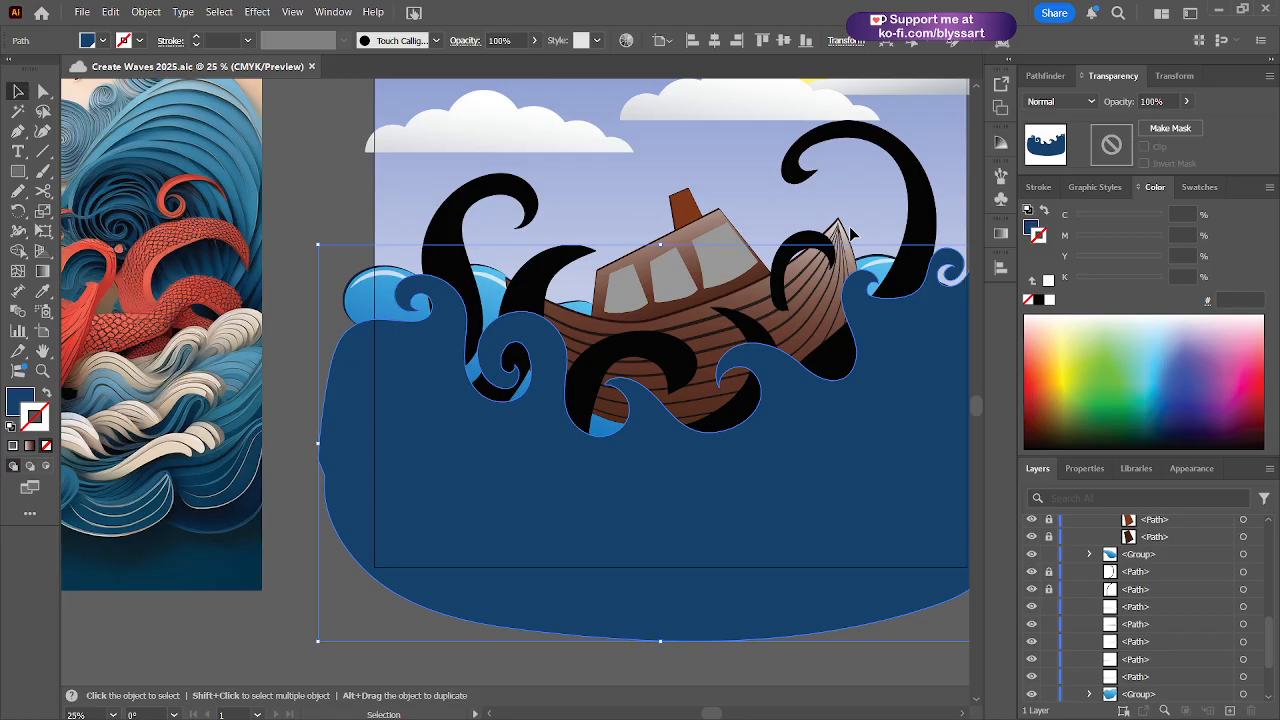
left_click_drag(316, 189, 870, 270)
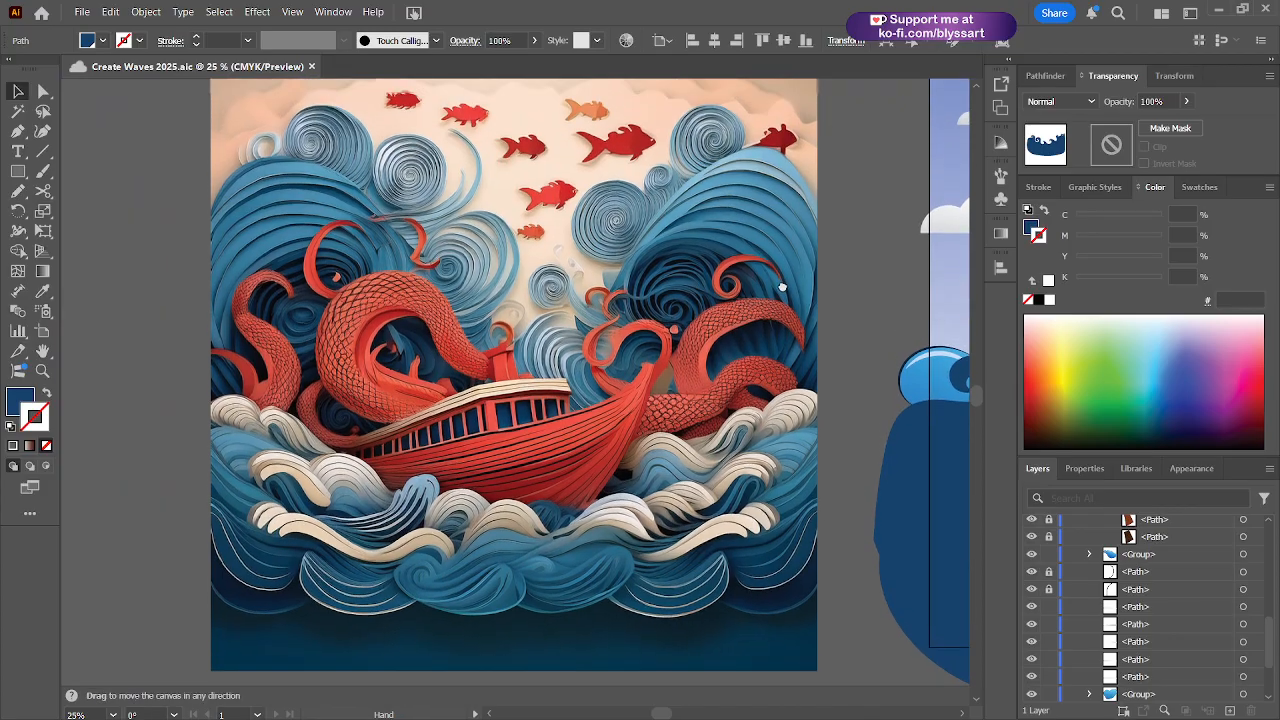
left_click_drag(782, 287, 780, 307)
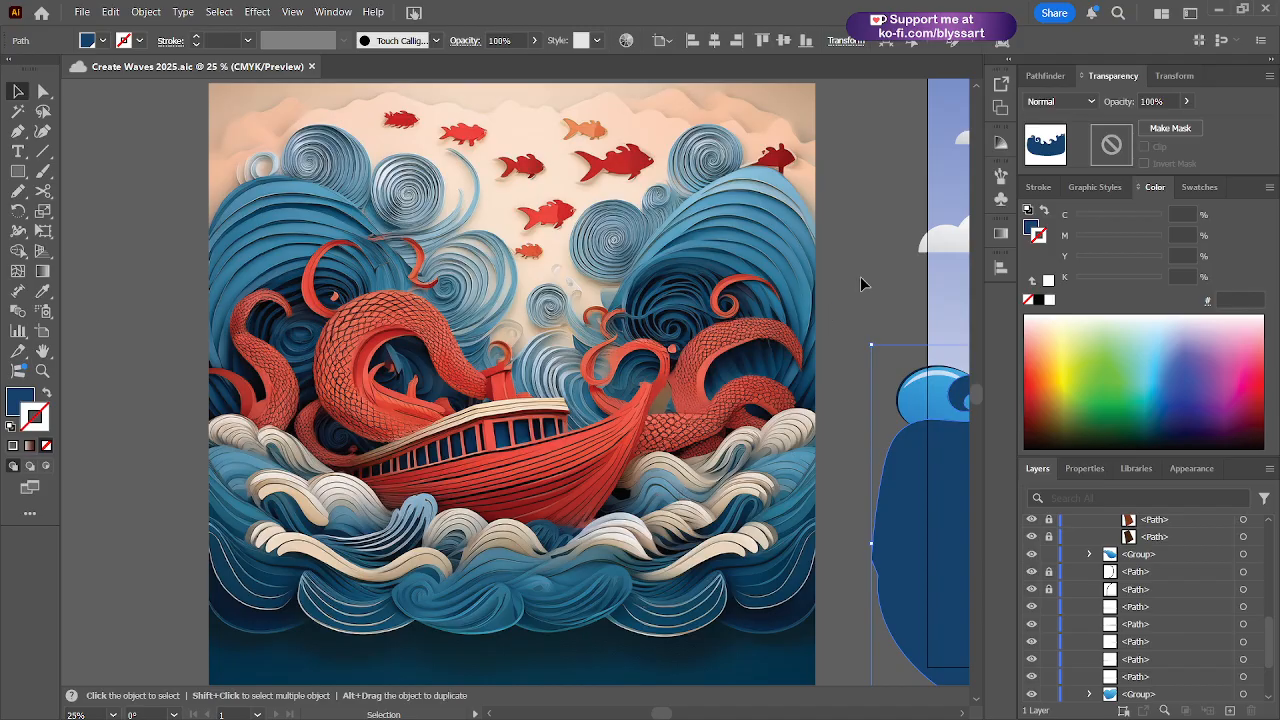
left_click_drag(863, 283, 786, 330)
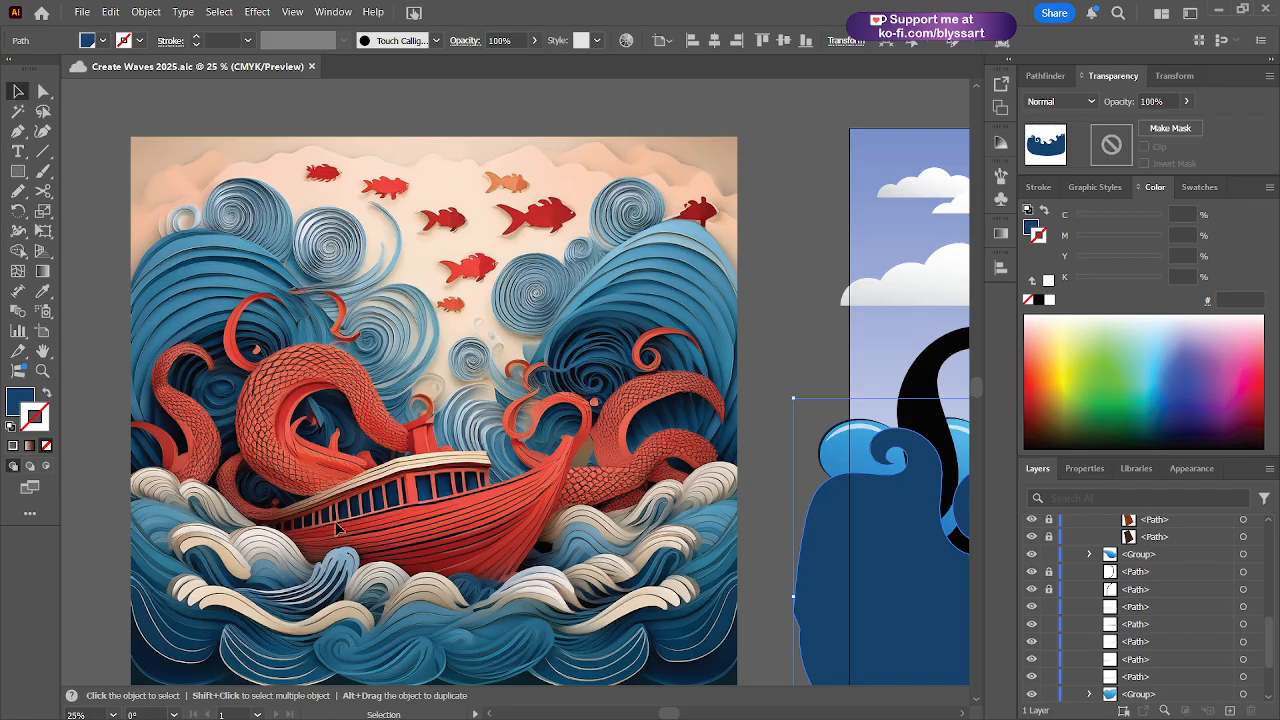
scroll(348, 484, "down", 2)
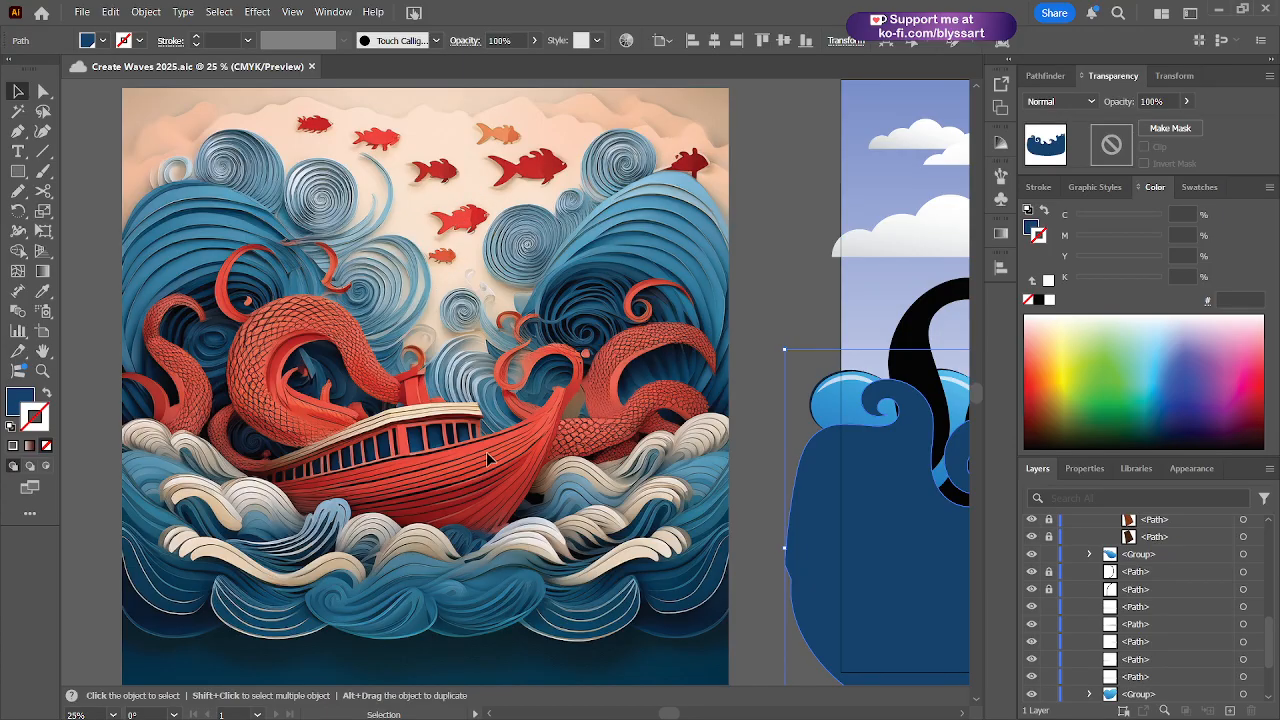
left_click(518, 373)
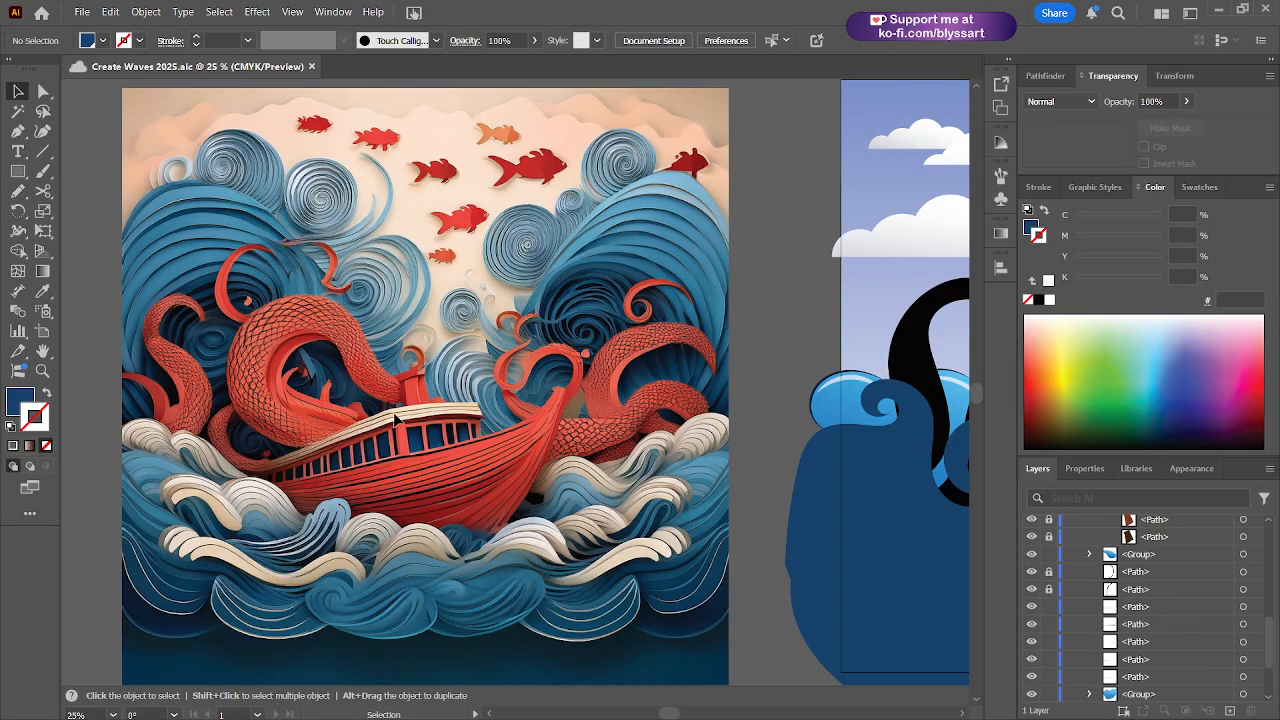
left_click_drag(469, 502, 477, 428)
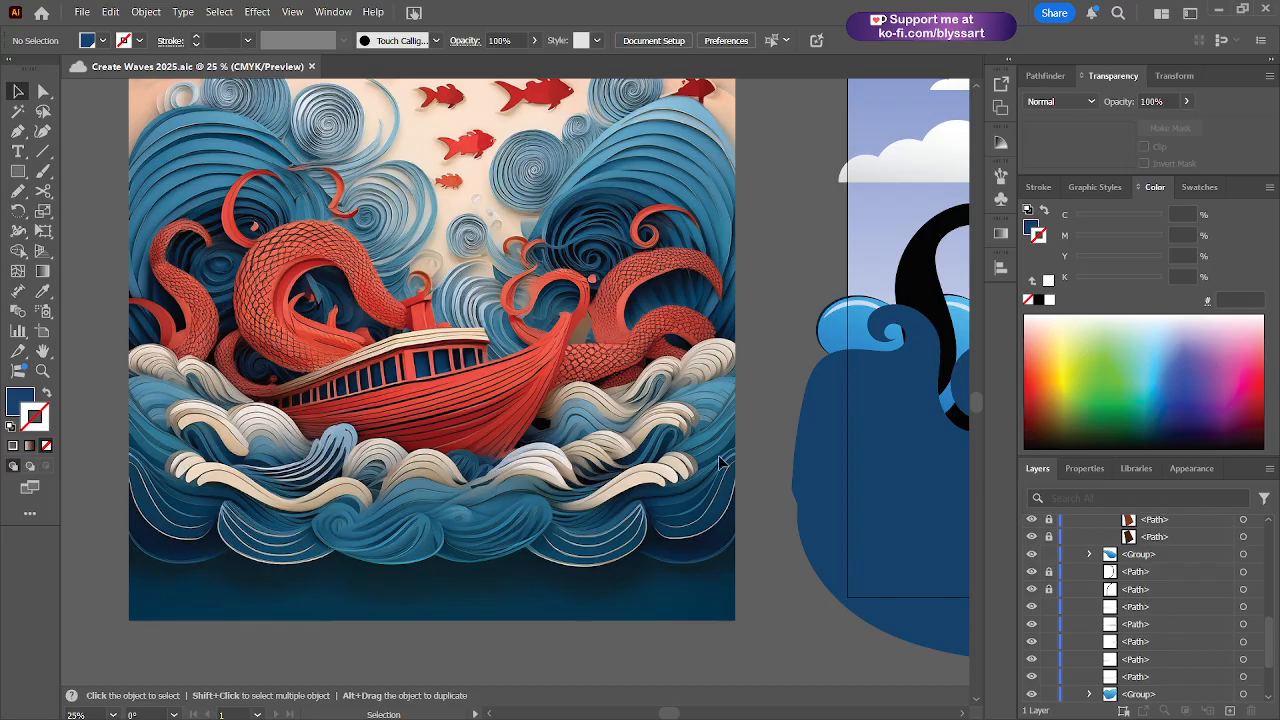
left_click_drag(766, 305, 309, 483)
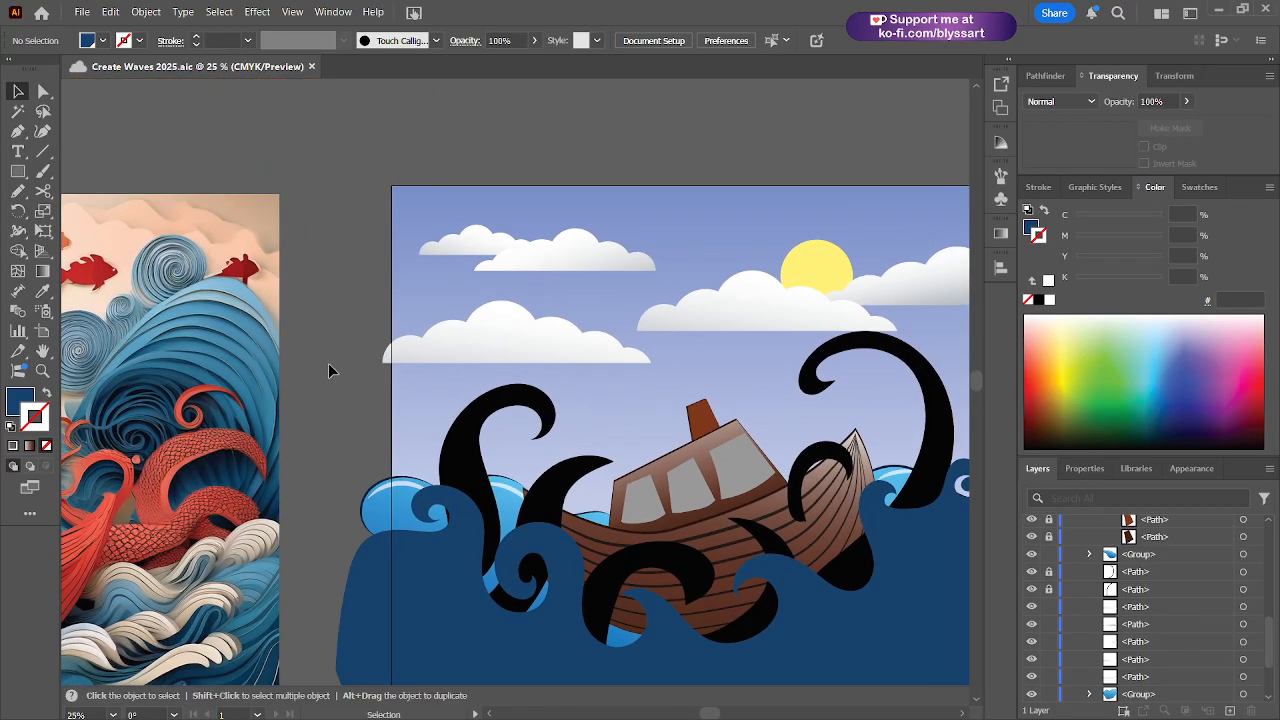
left_click_drag(333, 366, 474, 512)
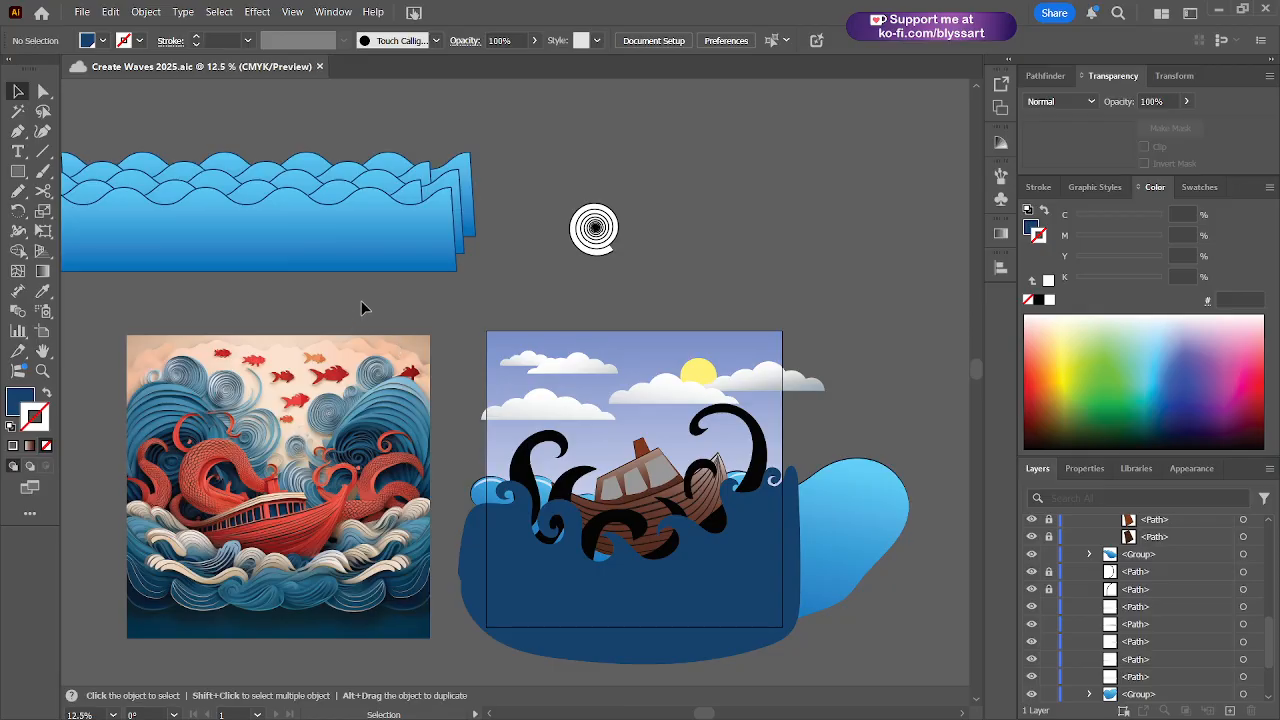
- Duplicate the white spiral above the artboard and place the copy just to the right of the original
left_click_drag(257, 132, 421, 299)
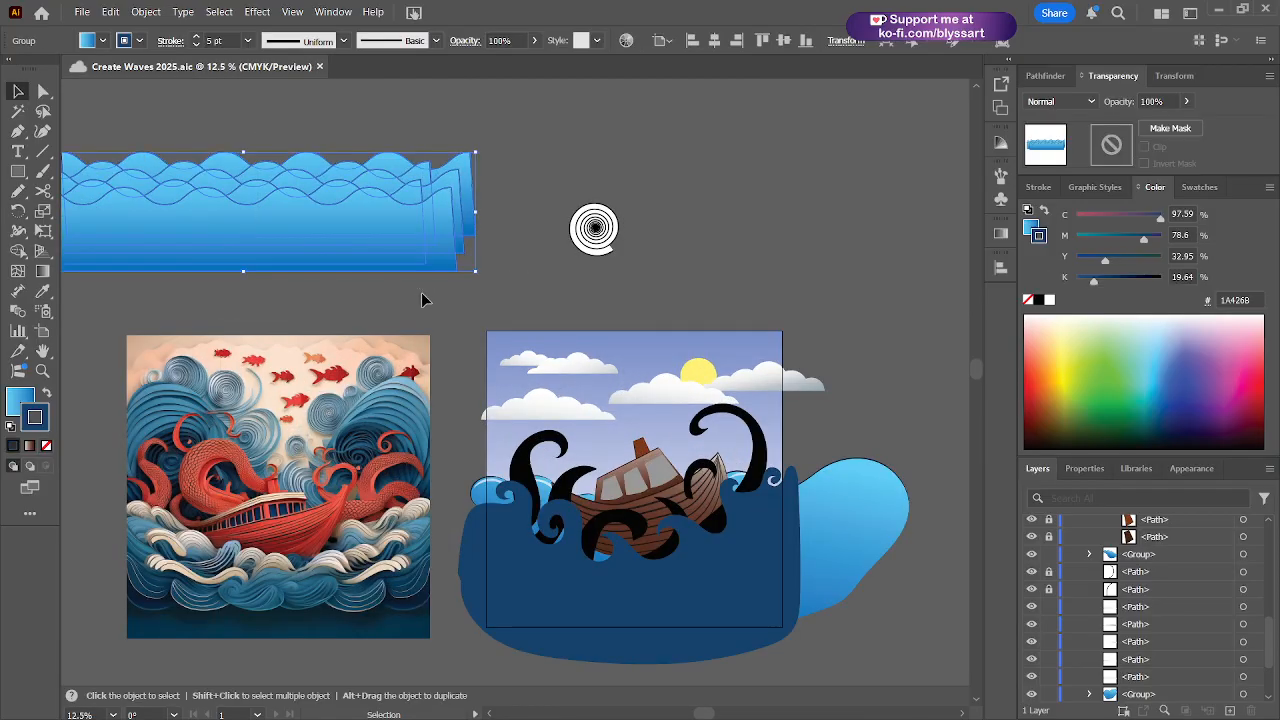
left_click(715, 206)
left_click_drag(770, 231, 648, 258)
scroll(648, 256, "up", 2)
left_click_drag(422, 271, 617, 257)
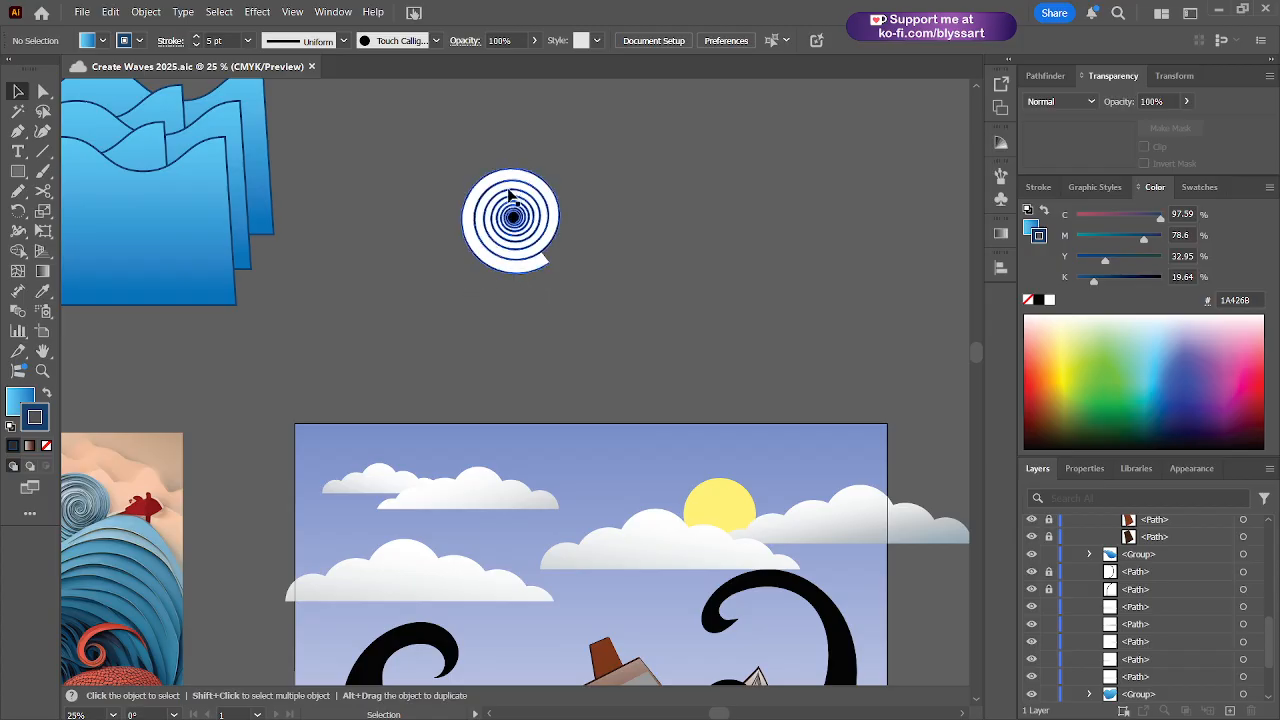
scroll(568, 210, "up", 1)
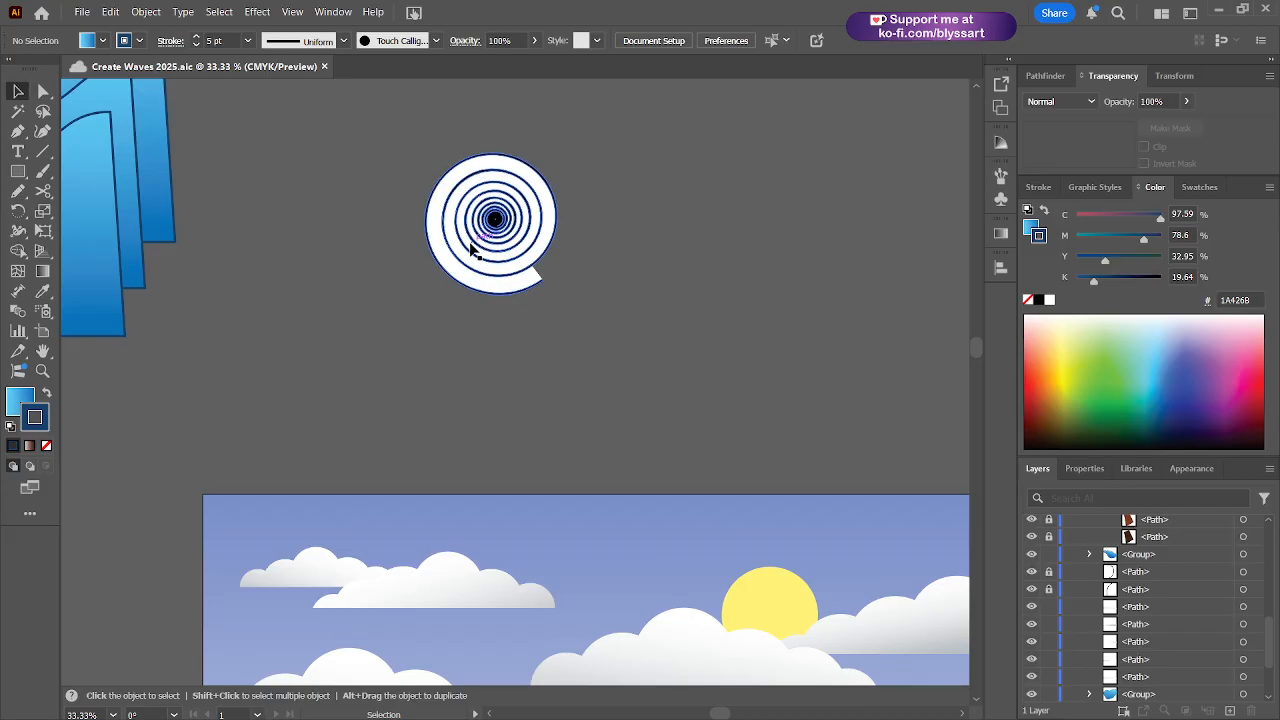
left_click_drag(472, 250, 664, 252)
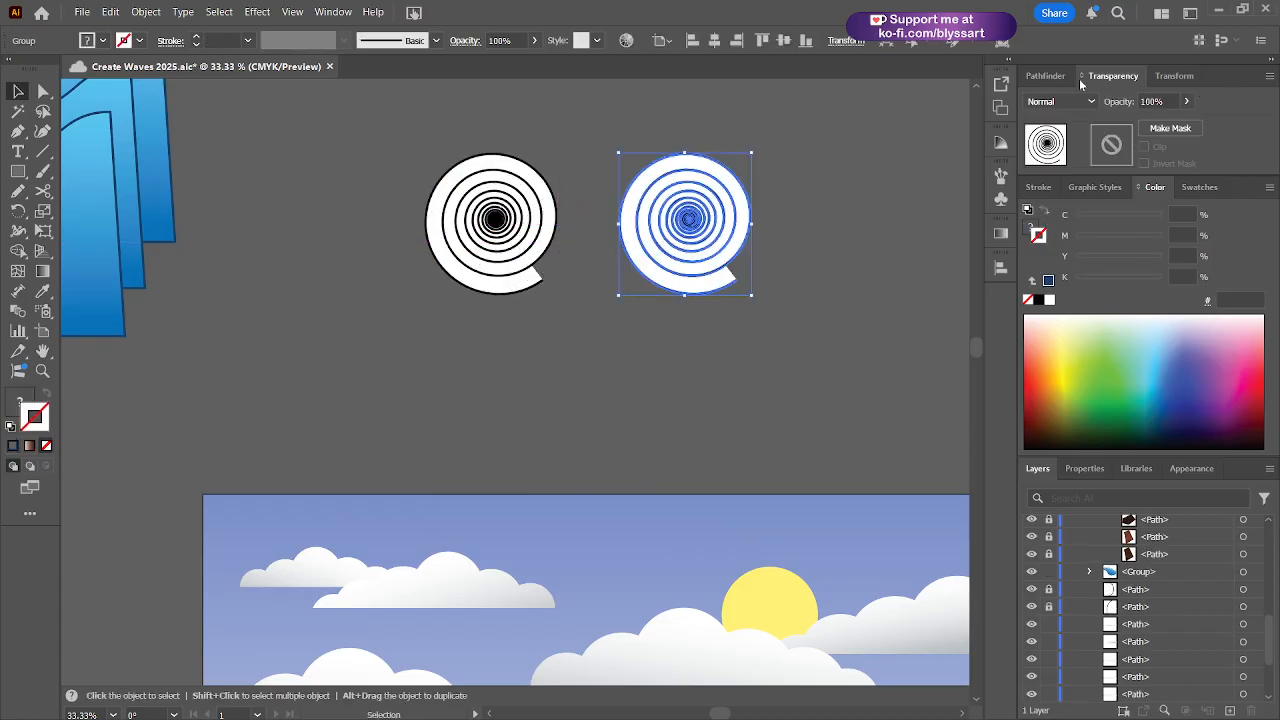
- Cut the spiral line out of the copied white spiral with Minus Front, and reselect the resulting shape
left_click(1046, 76)
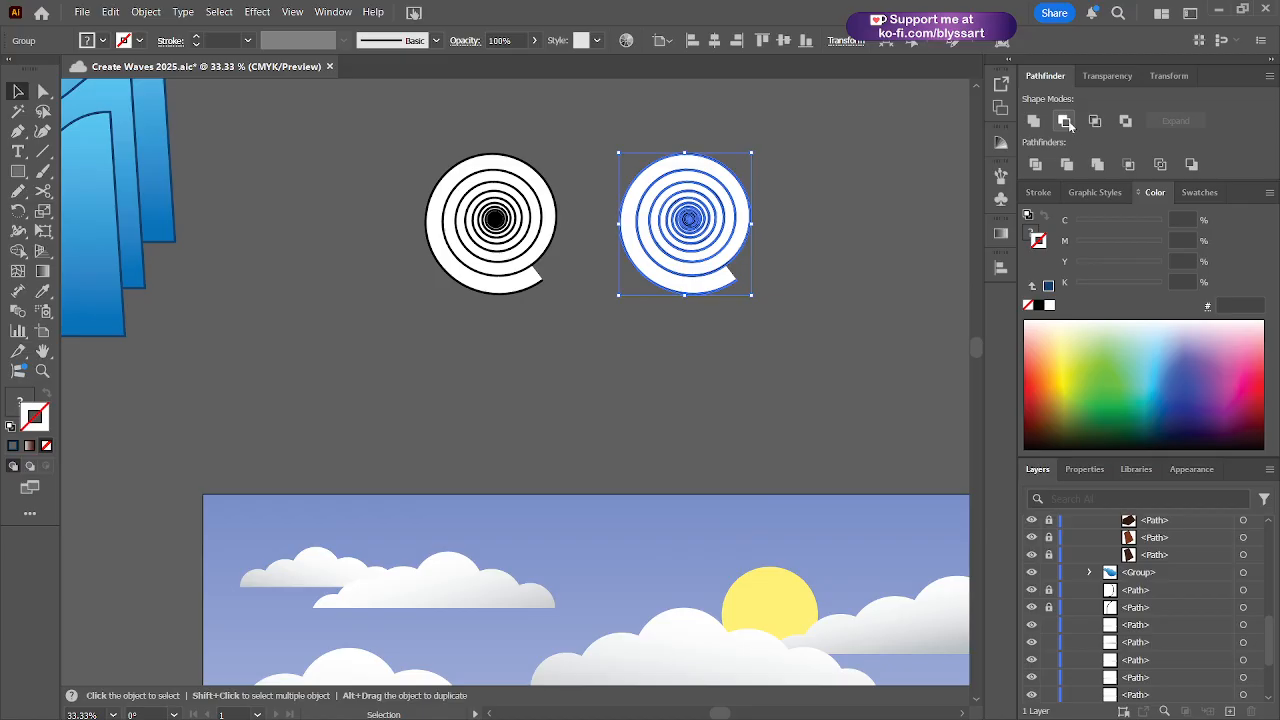
left_click(1065, 121)
left_click(838, 210)
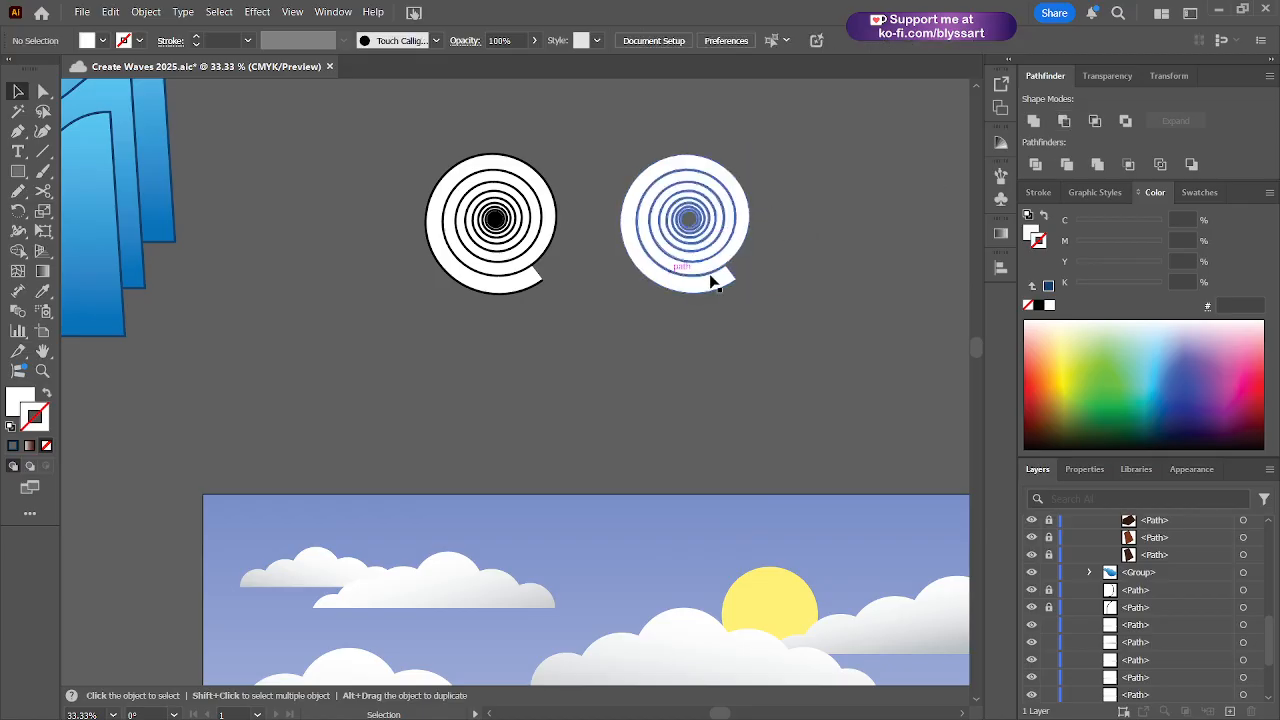
left_click_drag(645, 128, 765, 323)
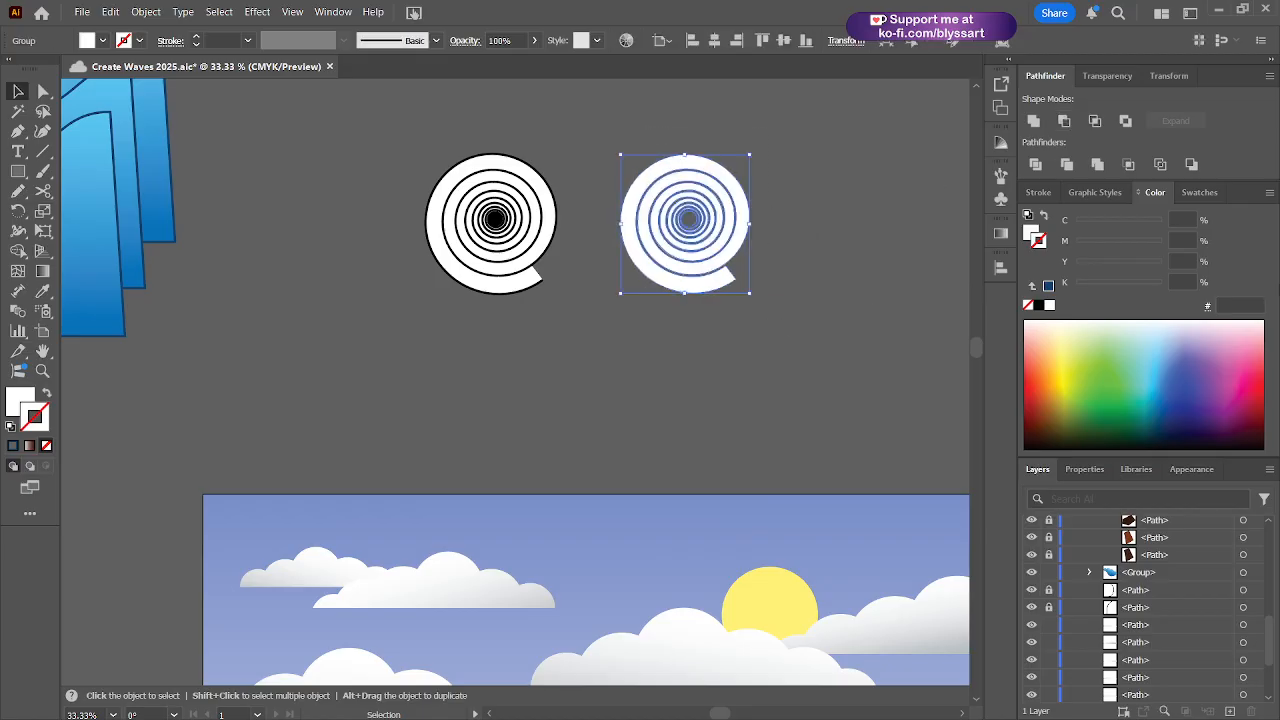
- Lower the cut-out spiral's opacity to 44% and deselect it
left_click(1124, 76)
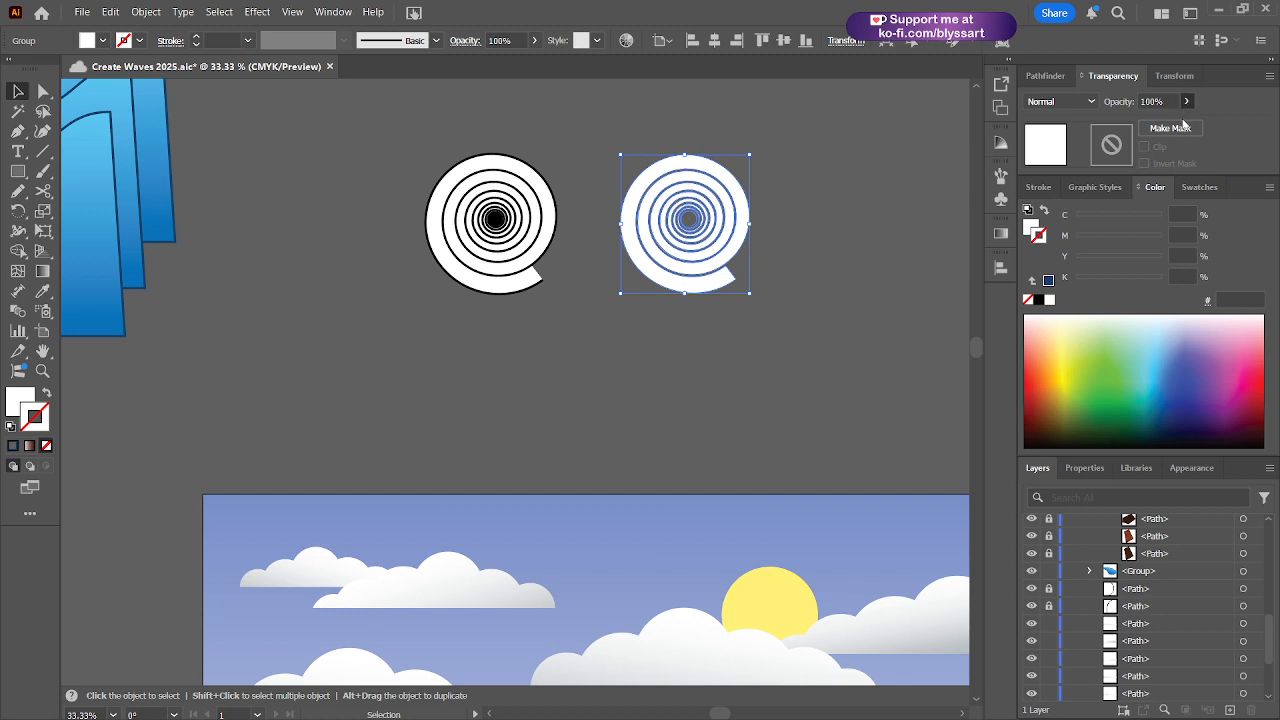
left_click_drag(1183, 122, 1152, 124)
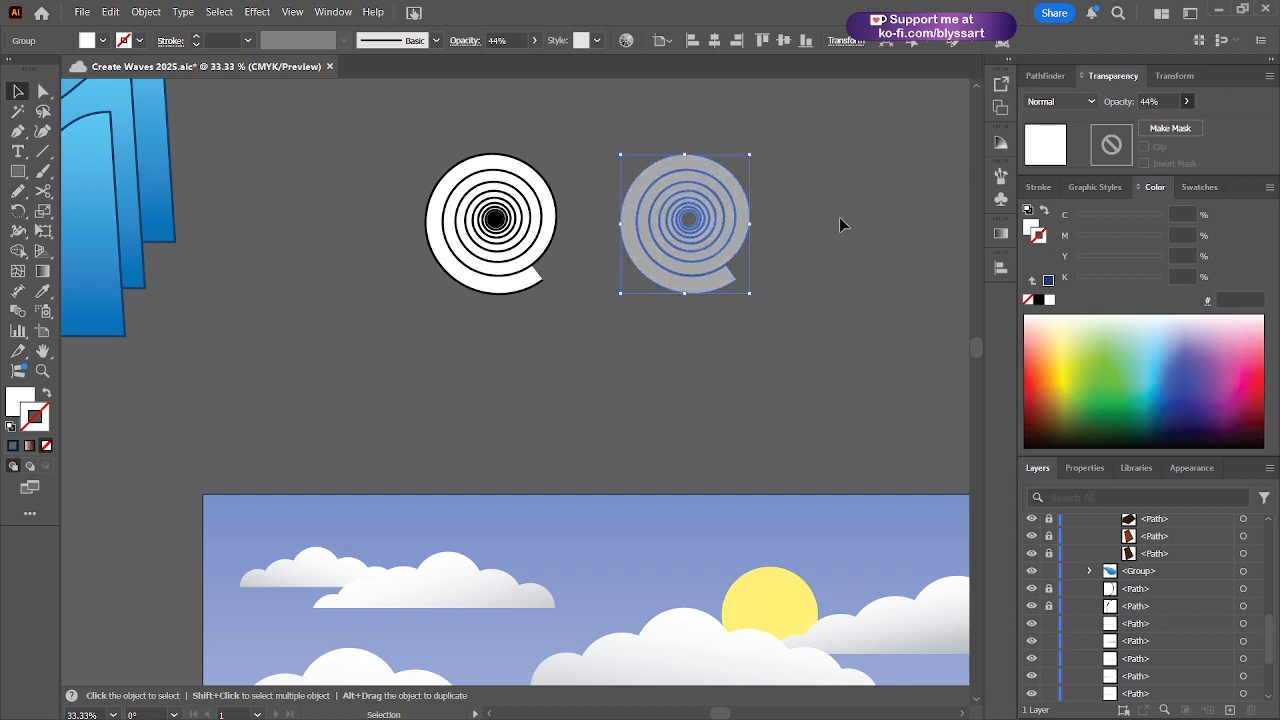
scroll(793, 319, "down", 2)
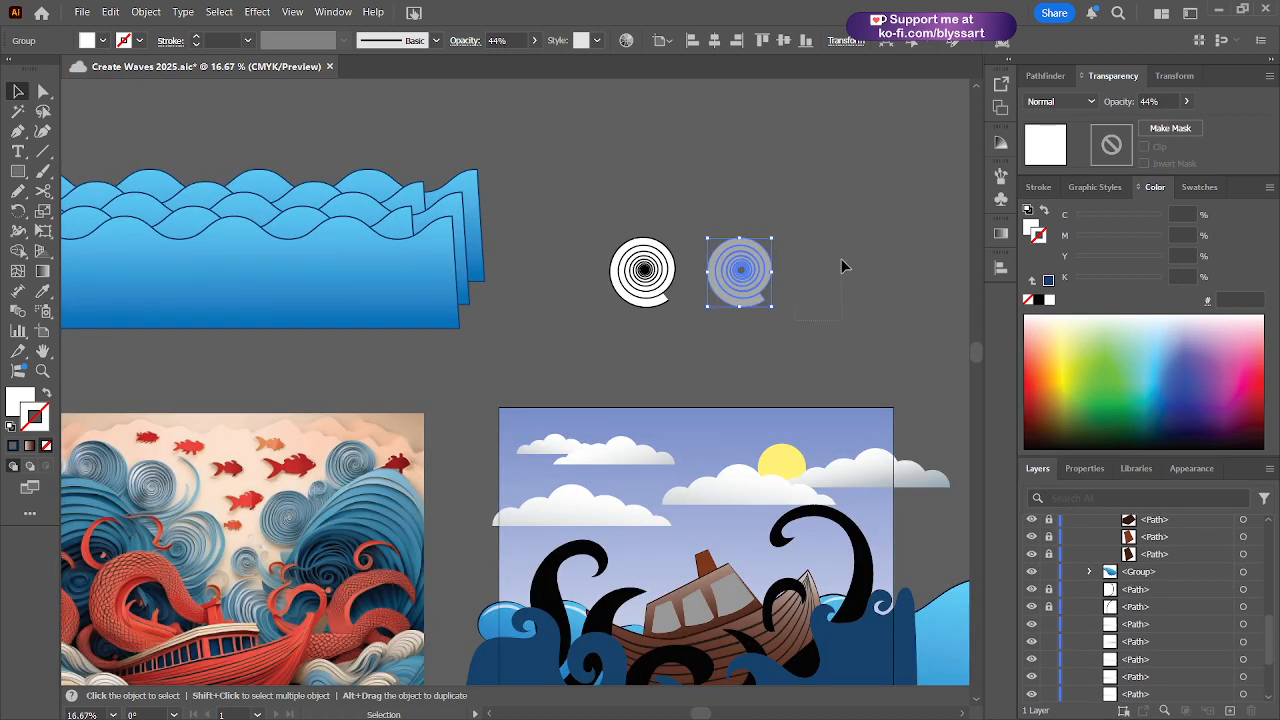
left_click(843, 263)
scroll(845, 245, "up", 1)
scroll(845, 237, "down", 2)
scroll(820, 217, "down", 1)
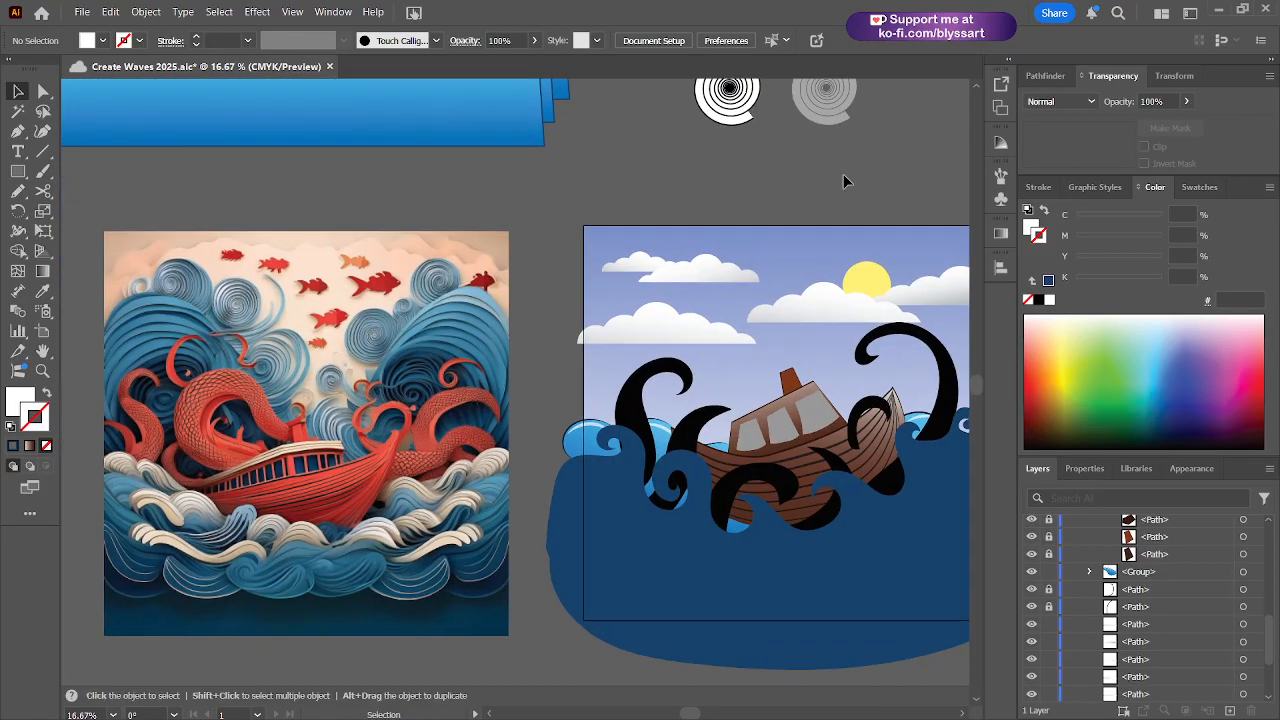
- Try the translucent spiral over the dark wave's left edge and over the tall black tentacle left of the boat
left_click_drag(810, 117, 524, 566)
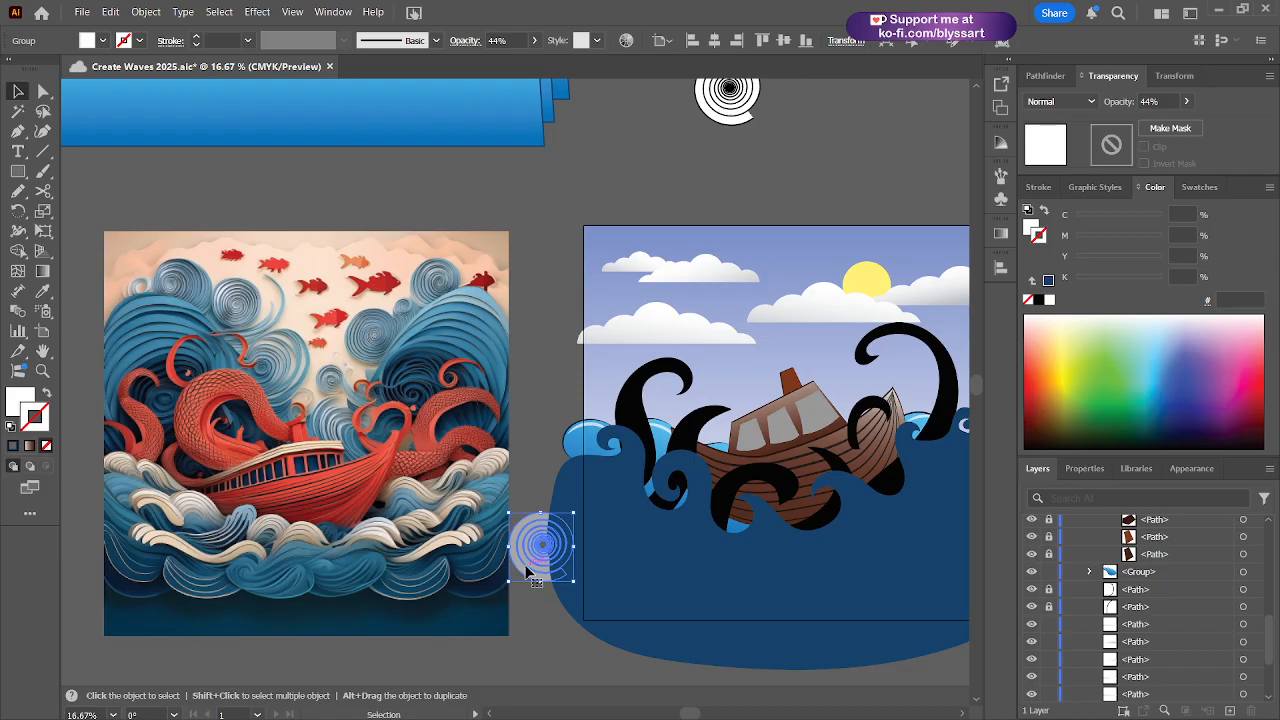
key("a")
key("v")
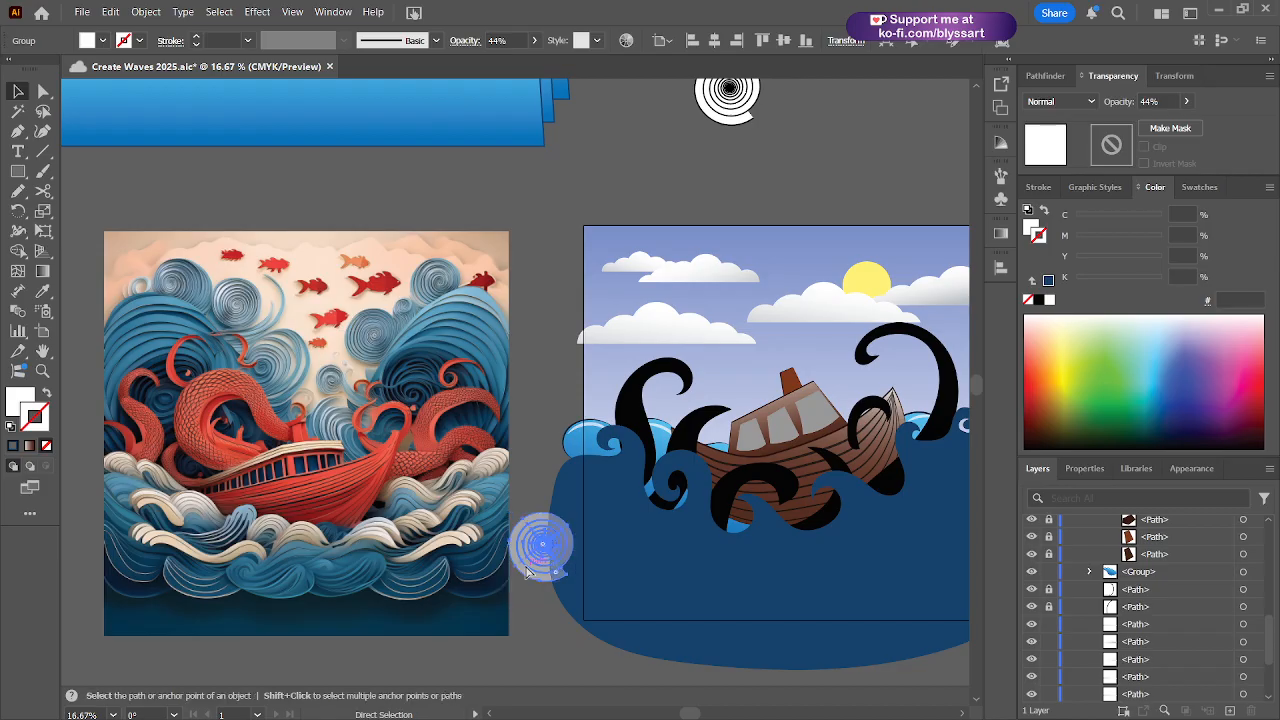
scroll(527, 567, "down", 1)
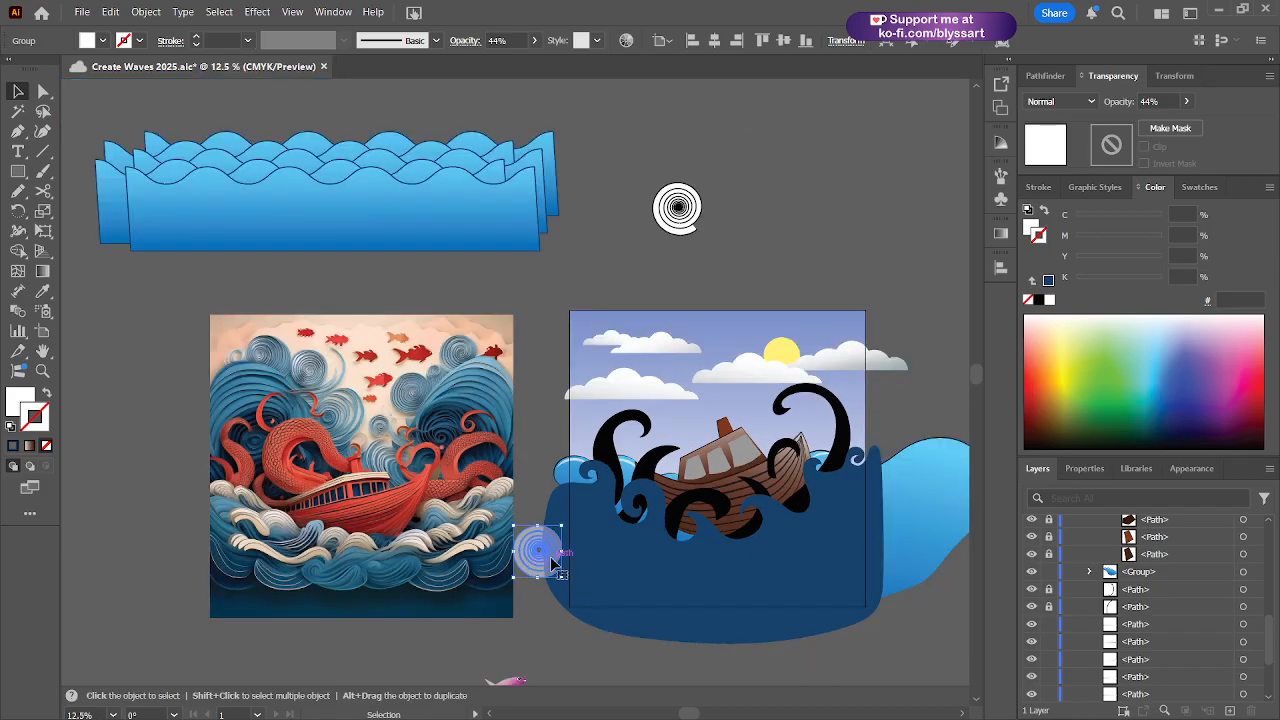
left_click_drag(528, 567, 722, 188)
scroll(597, 566, "up", 1)
scroll(606, 568, "up", 1)
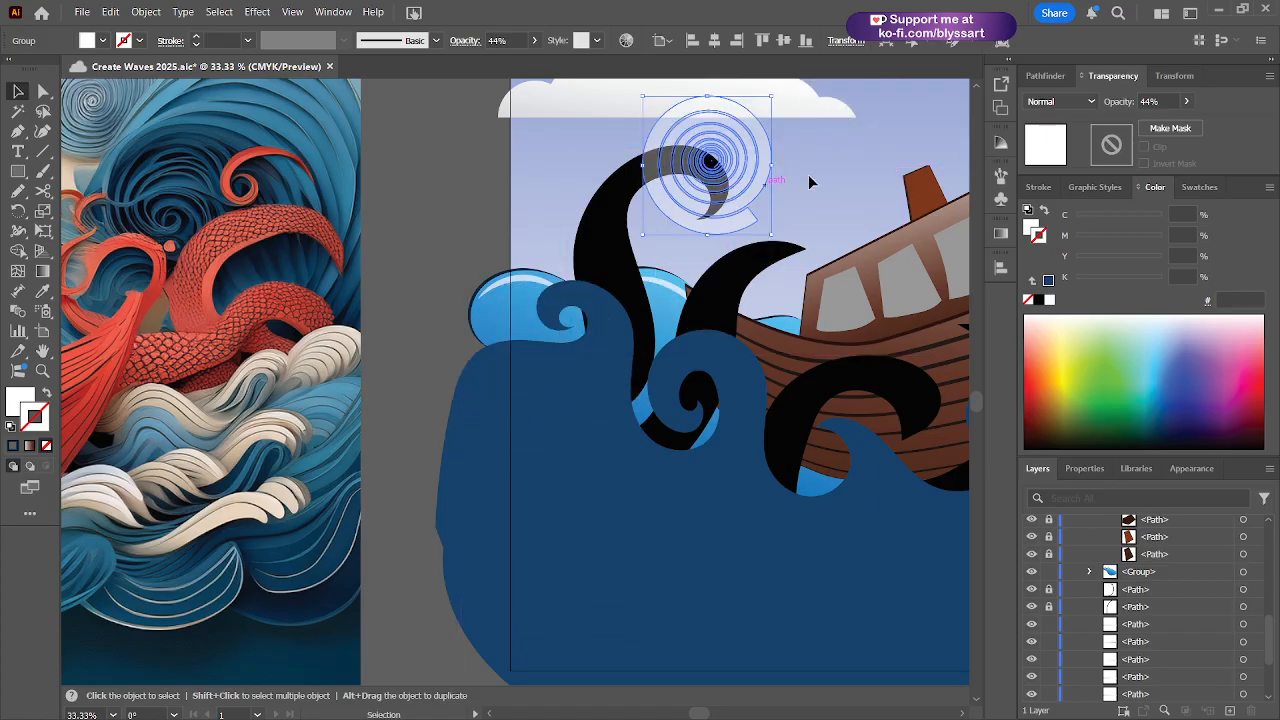
left_click_drag(860, 160, 727, 338)
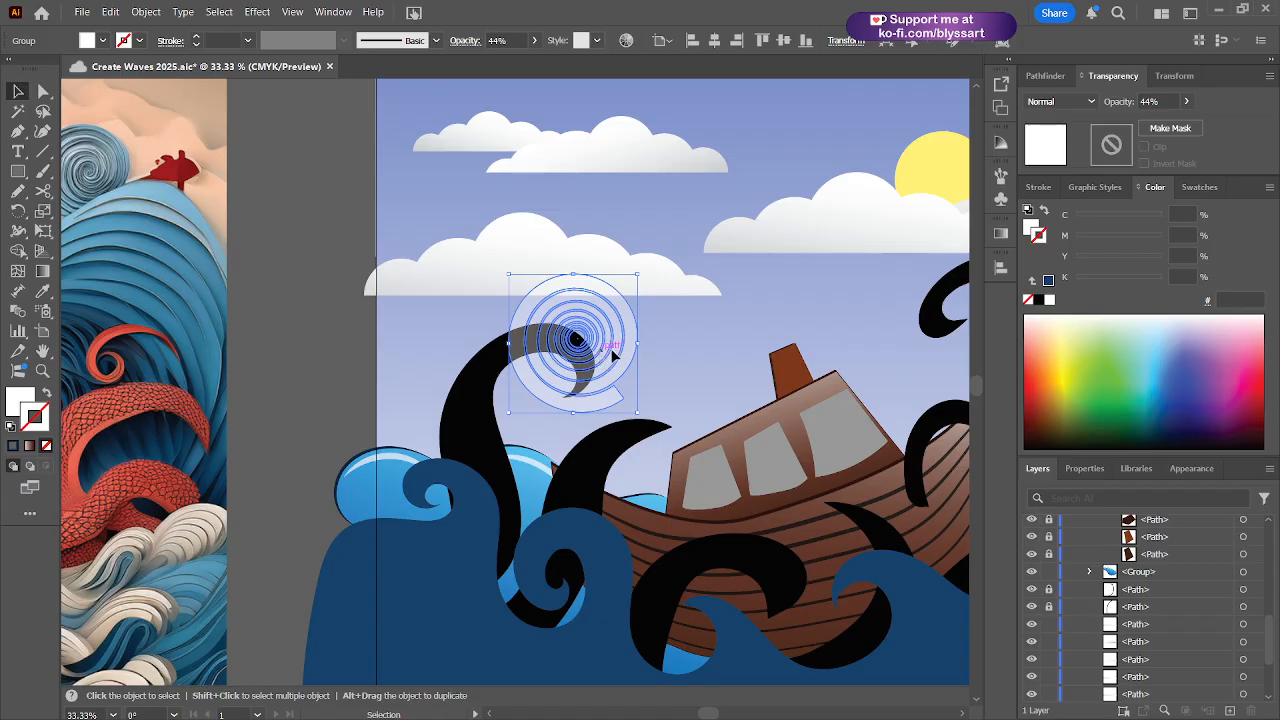
- Move the translucent spiral off the tentacle to the empty space above the artboard, near the original spiral
left_click_drag(608, 354, 836, 35)
scroll(815, 183, "up", 2)
scroll(815, 183, "down", 5)
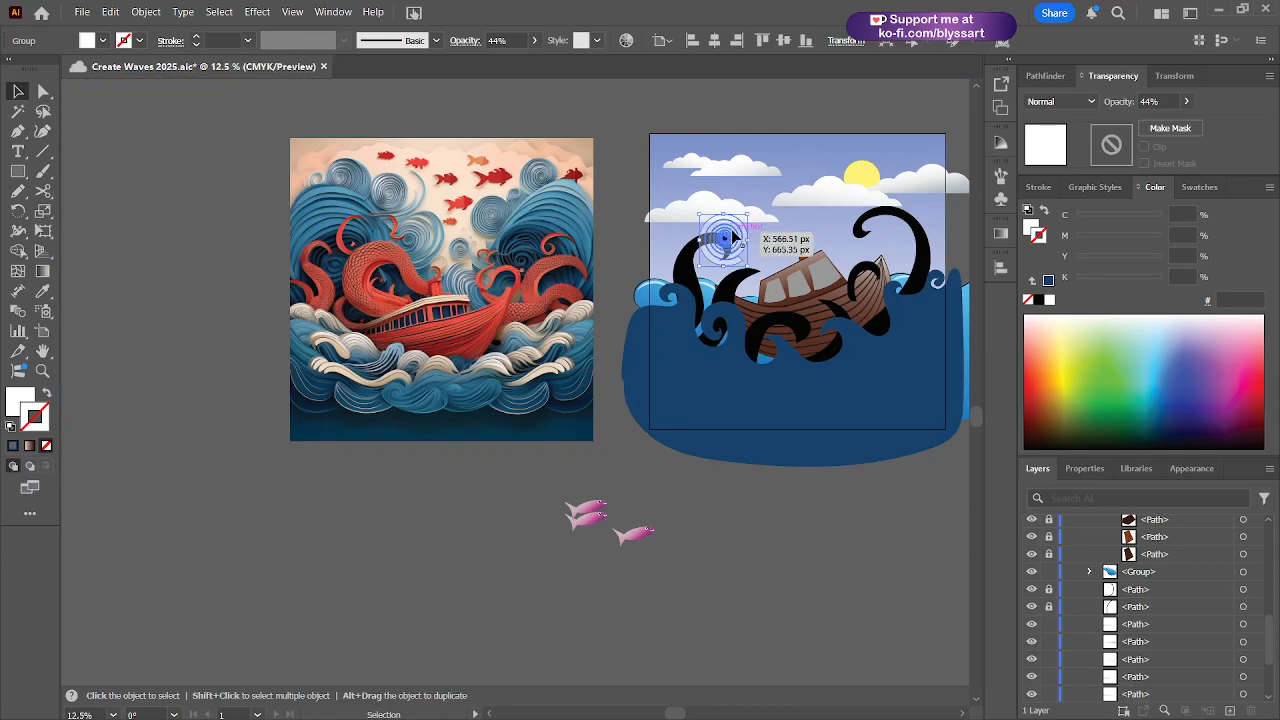
left_click_drag(736, 237, 834, 97)
- Examine the dark blue foreground wave against the boat and tentacles, including the edge around its right-hand curl
scroll(790, 399, "up", 2)
left_click_drag(760, 494, 405, 525)
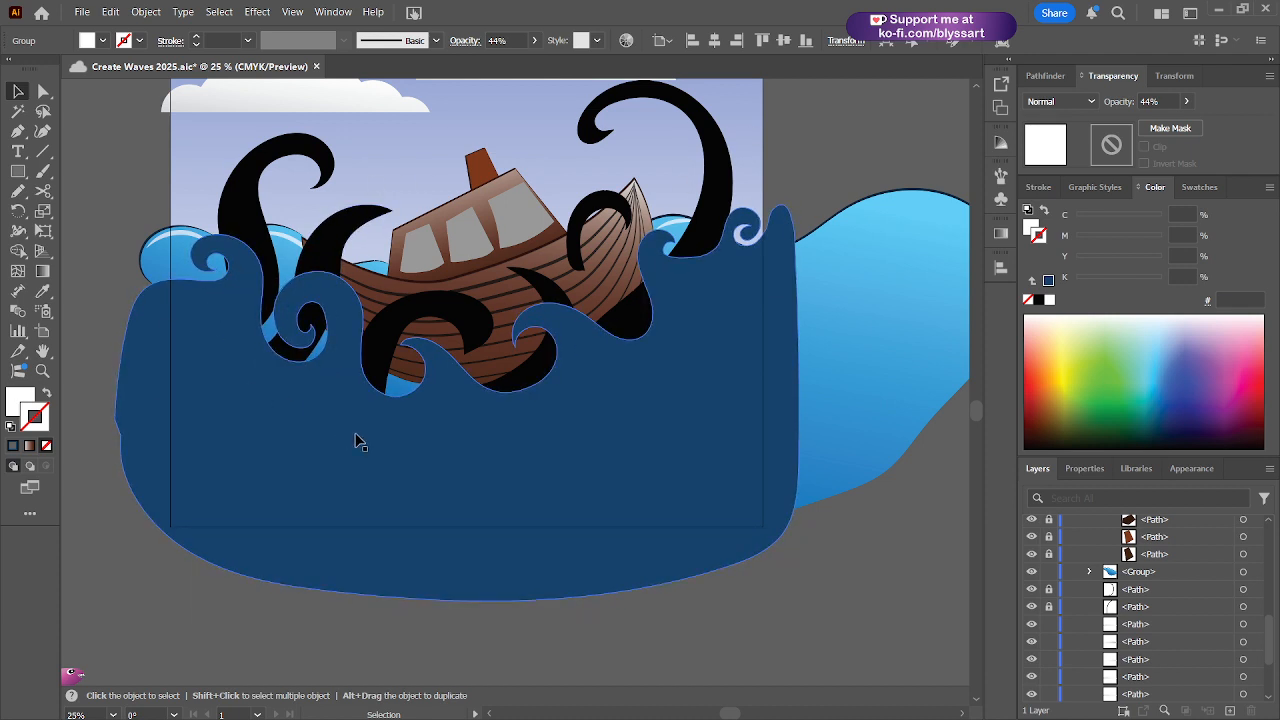
scroll(163, 537, "down", 3)
left_click_drag(160, 552, 420, 518)
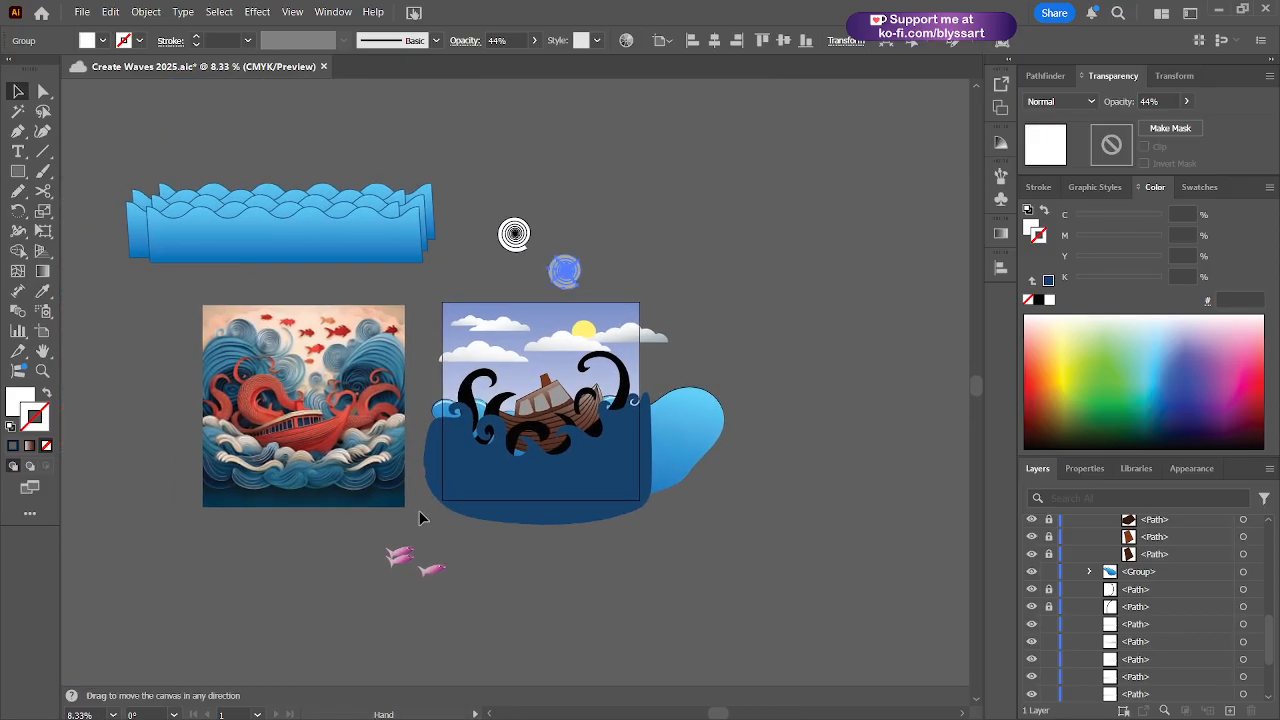
scroll(407, 539, "up", 3)
left_click_drag(534, 360, 309, 460)
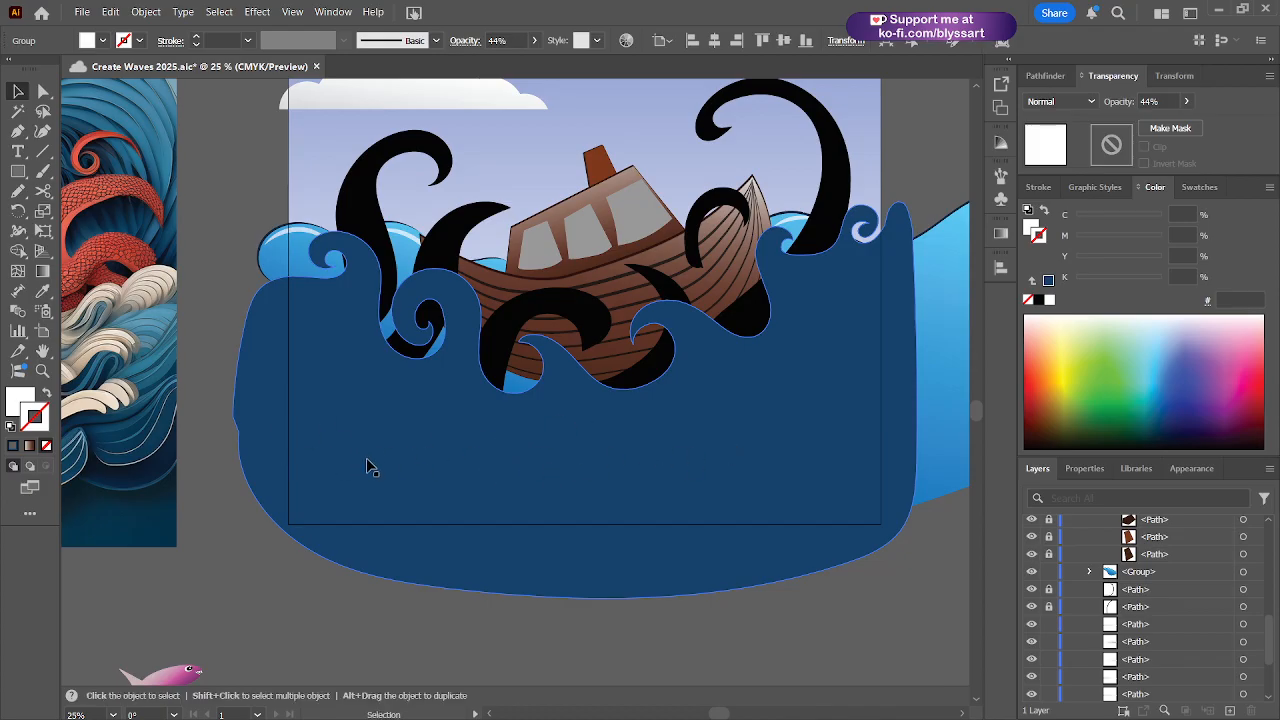
key("ctrl+plus")
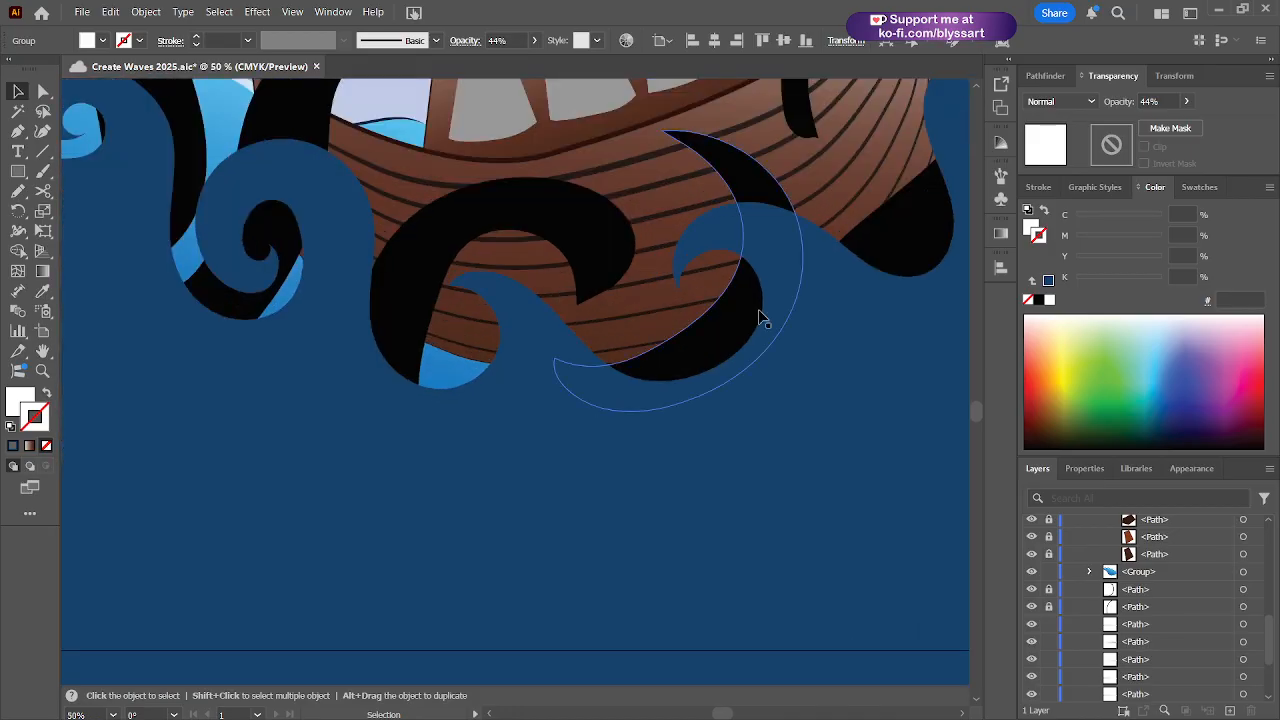
left_click_drag(777, 369, 278, 365)
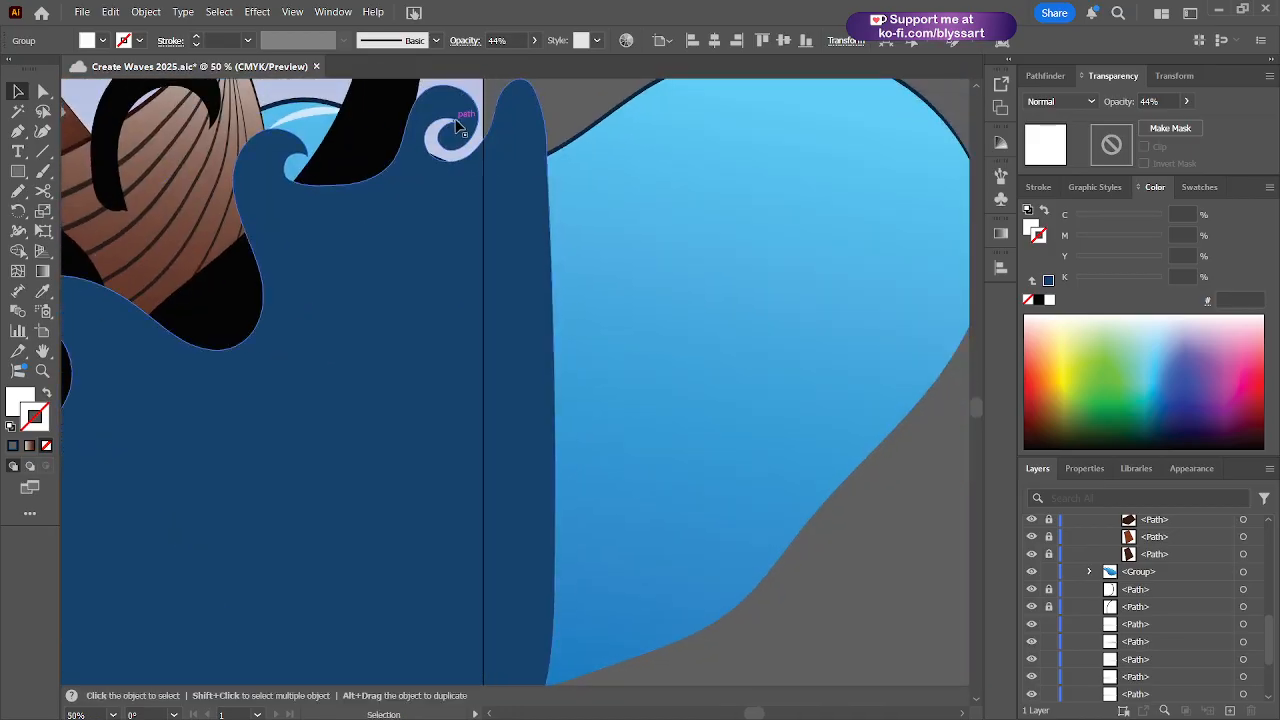
scroll(452, 135, "up", 2)
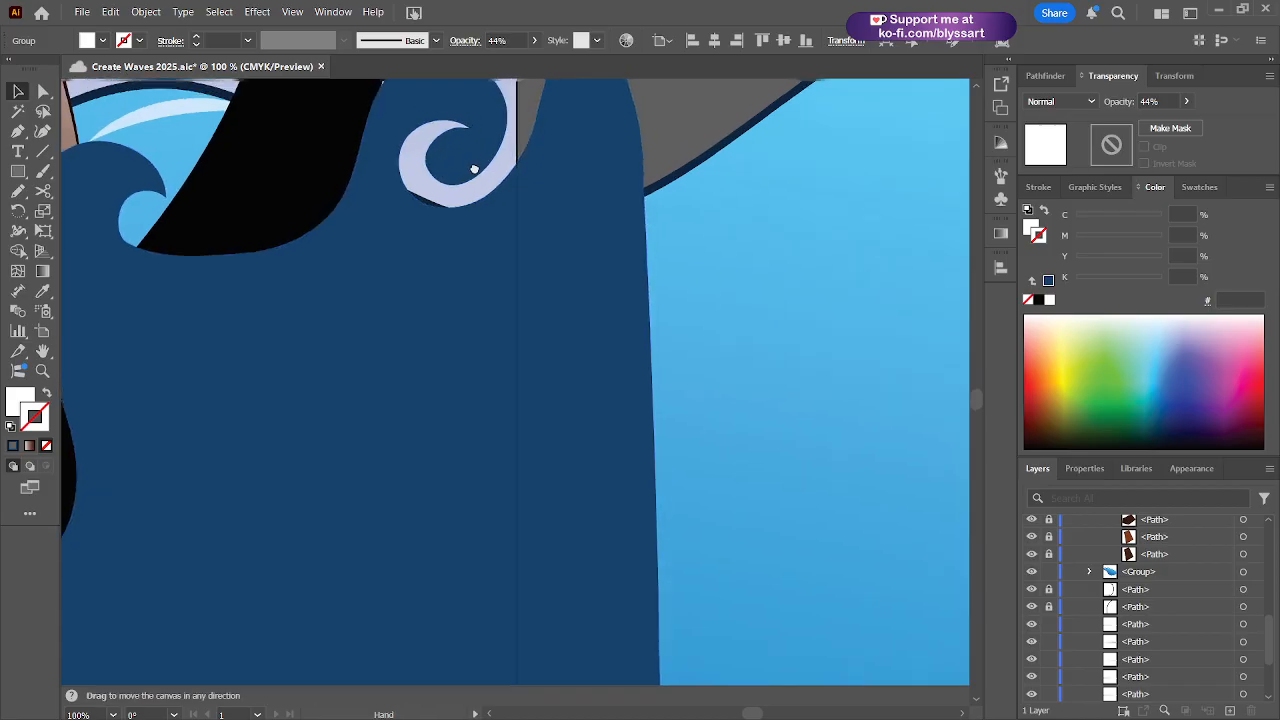
scroll(471, 171, "up", 2)
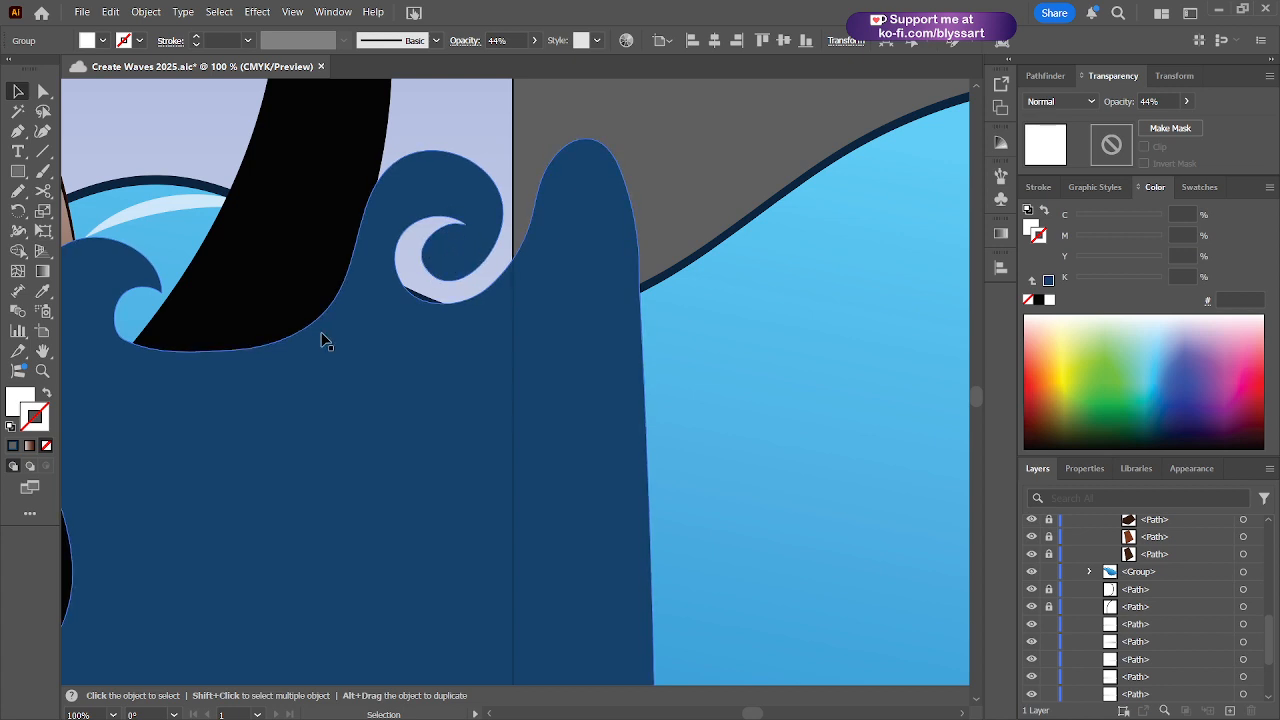
scroll(325, 341, "down", 5)
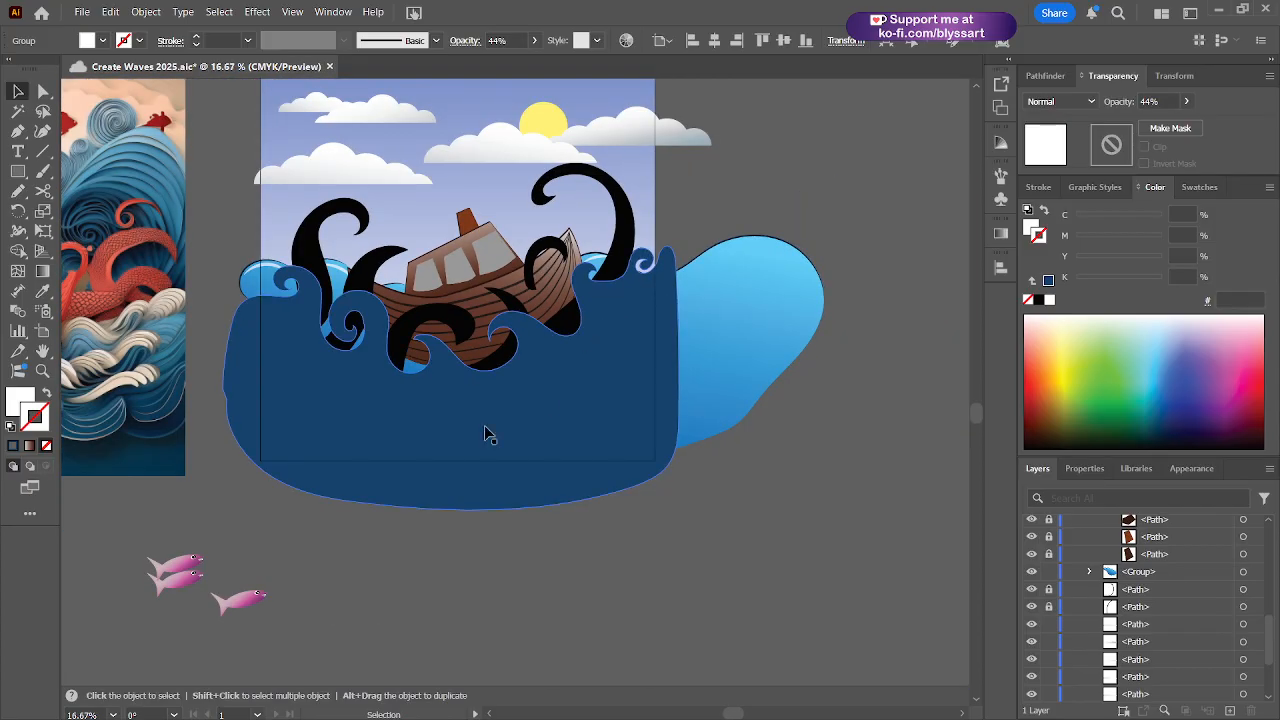
- Compare the waves and boat in the paper-cut reference picture with the illustration, and save the document
left_click_drag(527, 419, 748, 377)
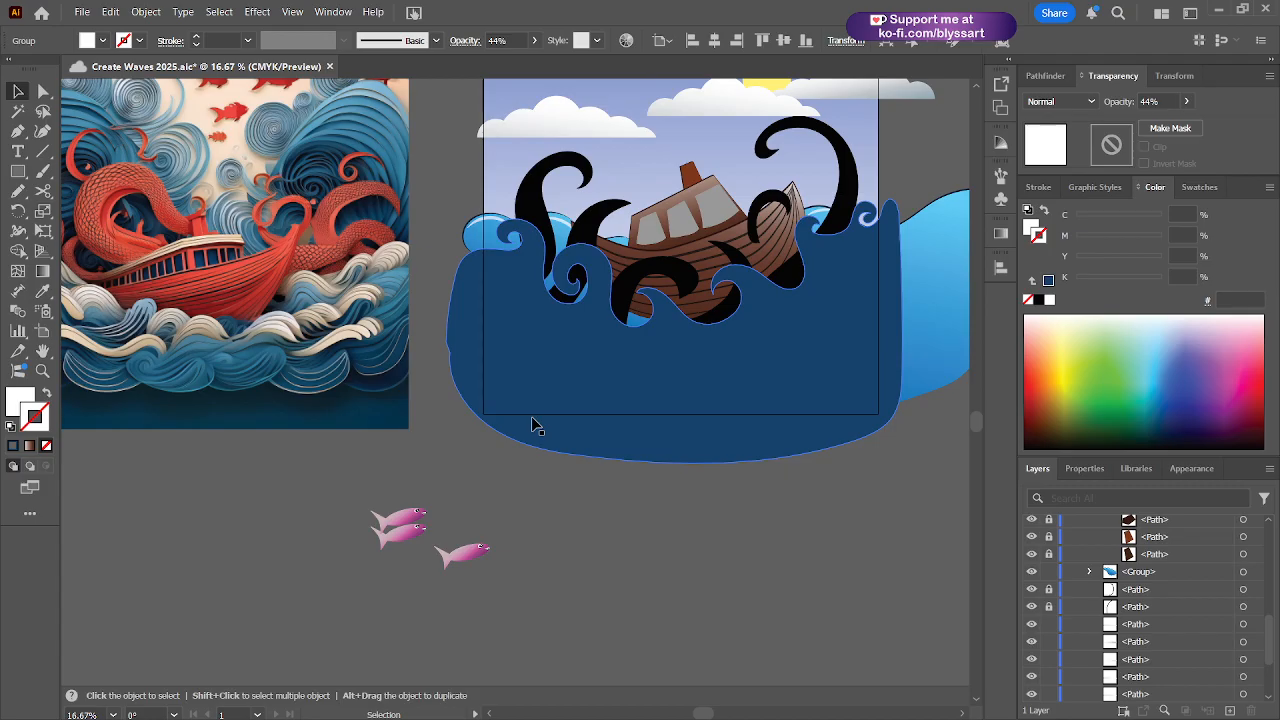
left_click_drag(476, 419, 616, 431)
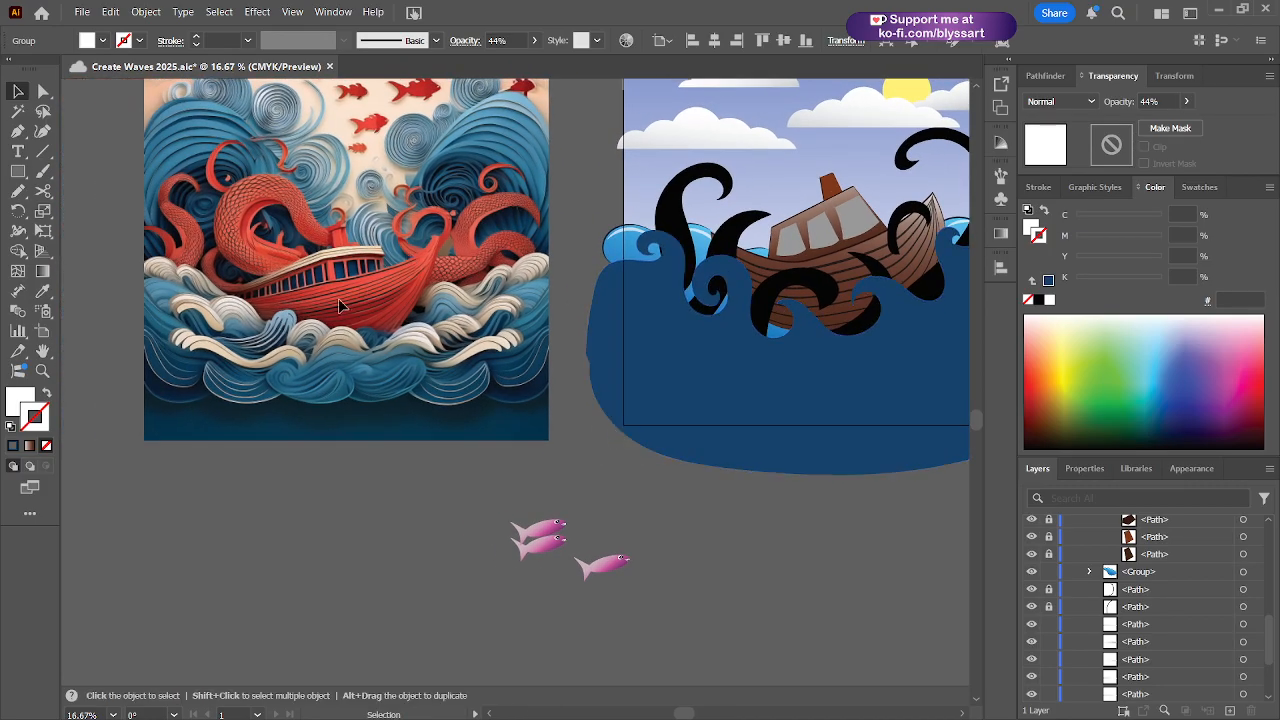
scroll(325, 307, "up", 1)
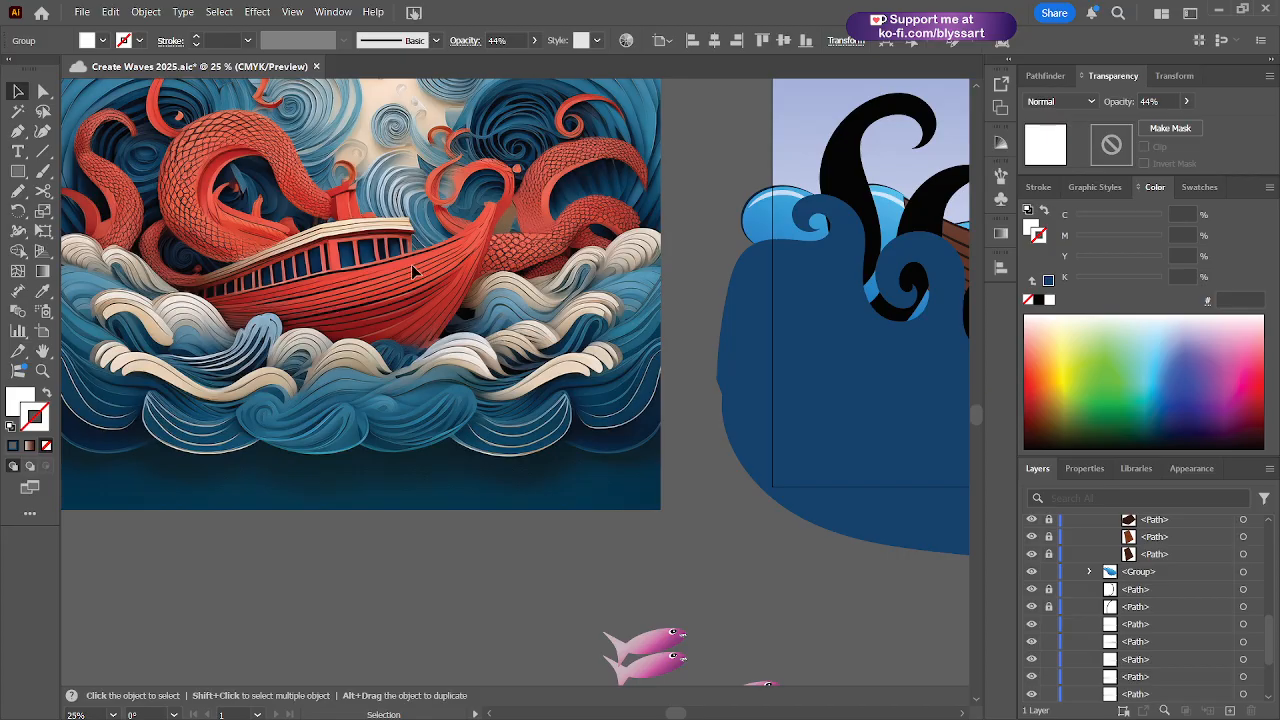
left_click_drag(380, 286, 325, 305)
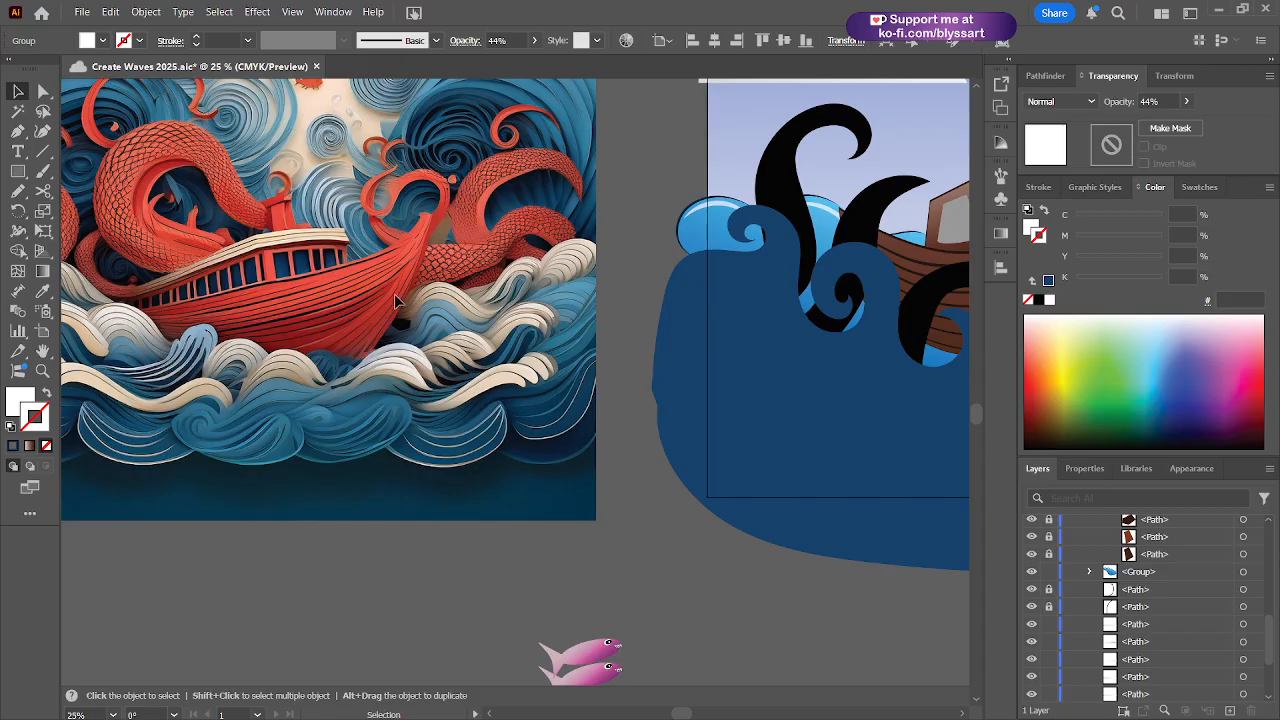
left_click_drag(394, 294, 218, 388)
left_click_drag(624, 362, 418, 358)
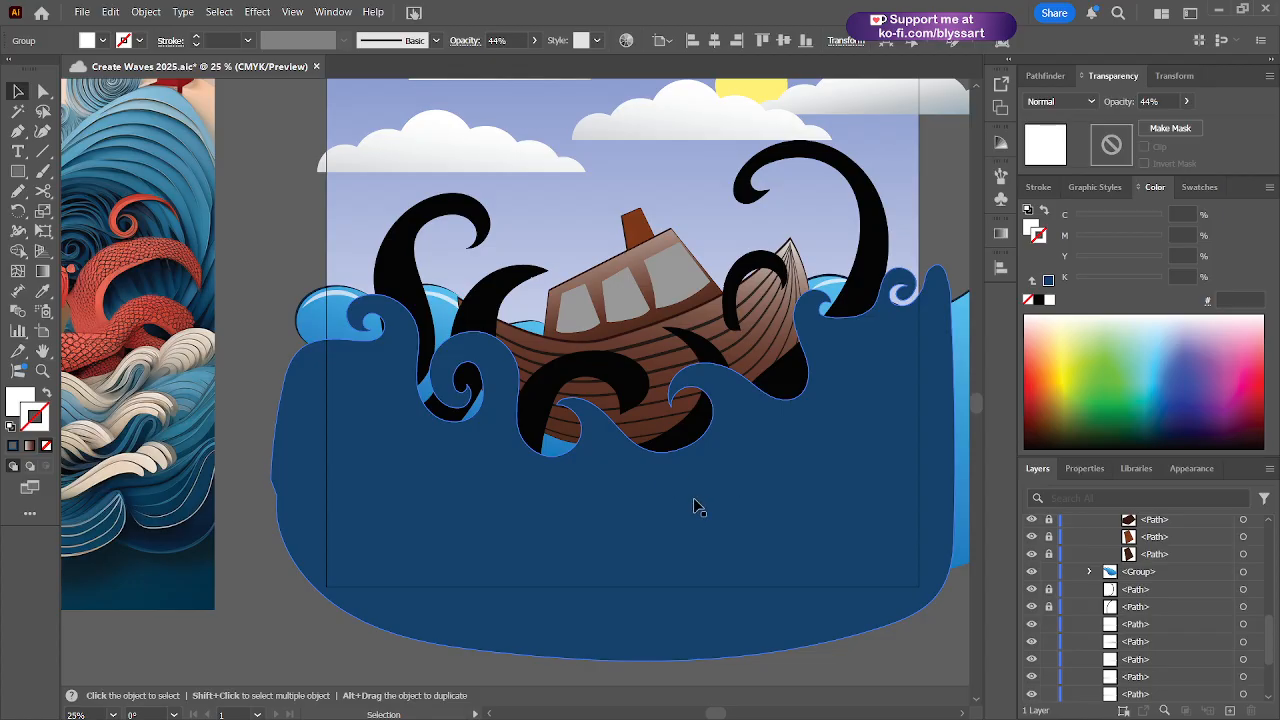
left_click_drag(252, 146, 666, 603)
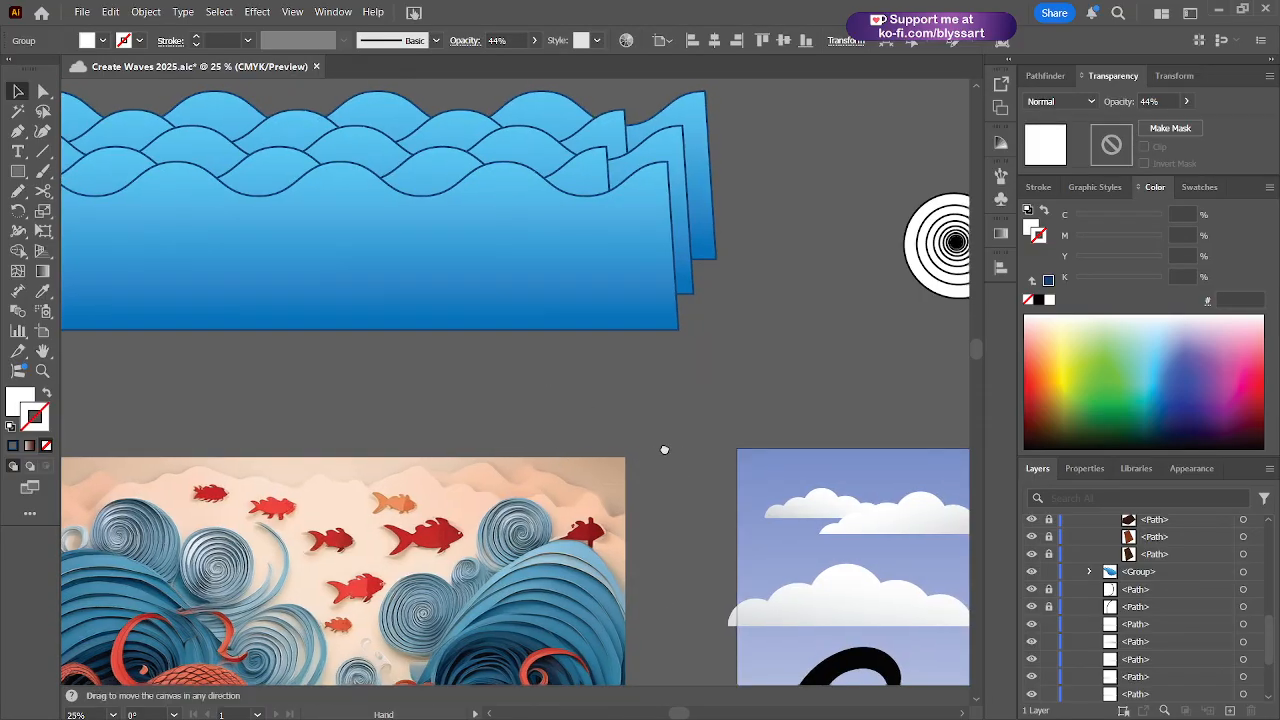
scroll(663, 449, "down", 5)
scroll(663, 449, "right", 2)
left_click_drag(490, 390, 414, 269)
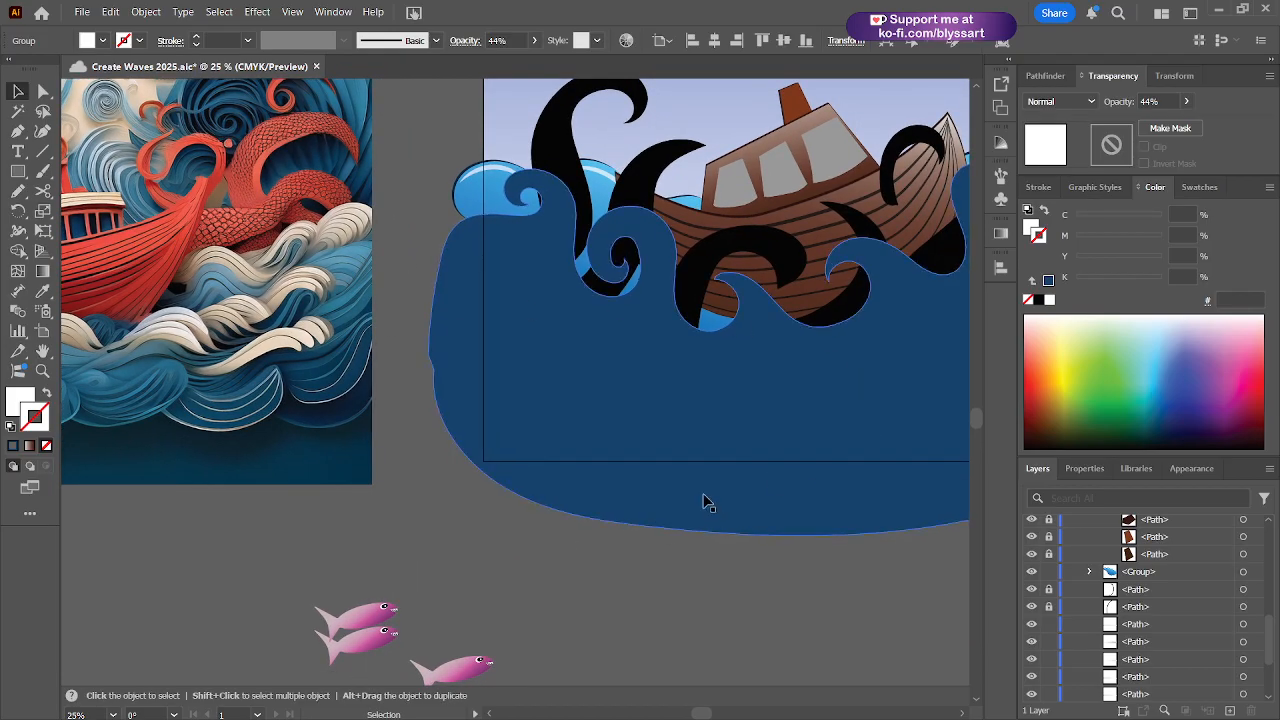
left_click_drag(703, 497, 446, 574)
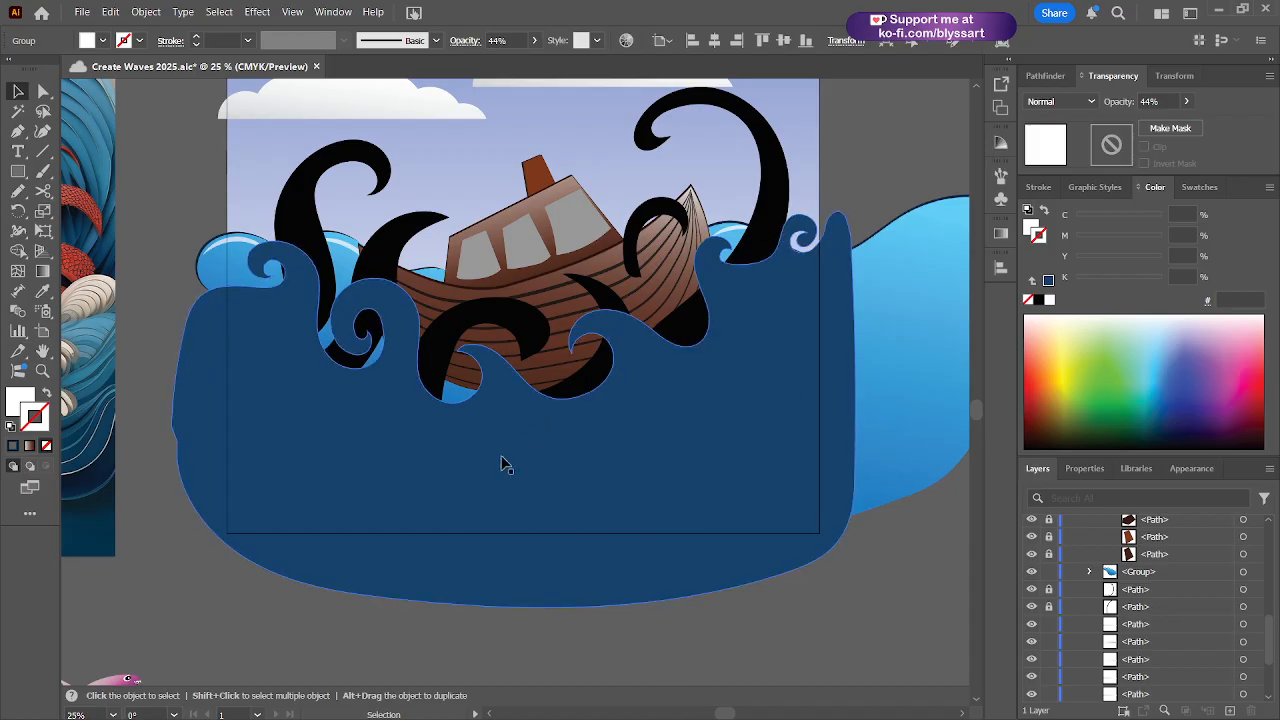
key("ctrl+s")
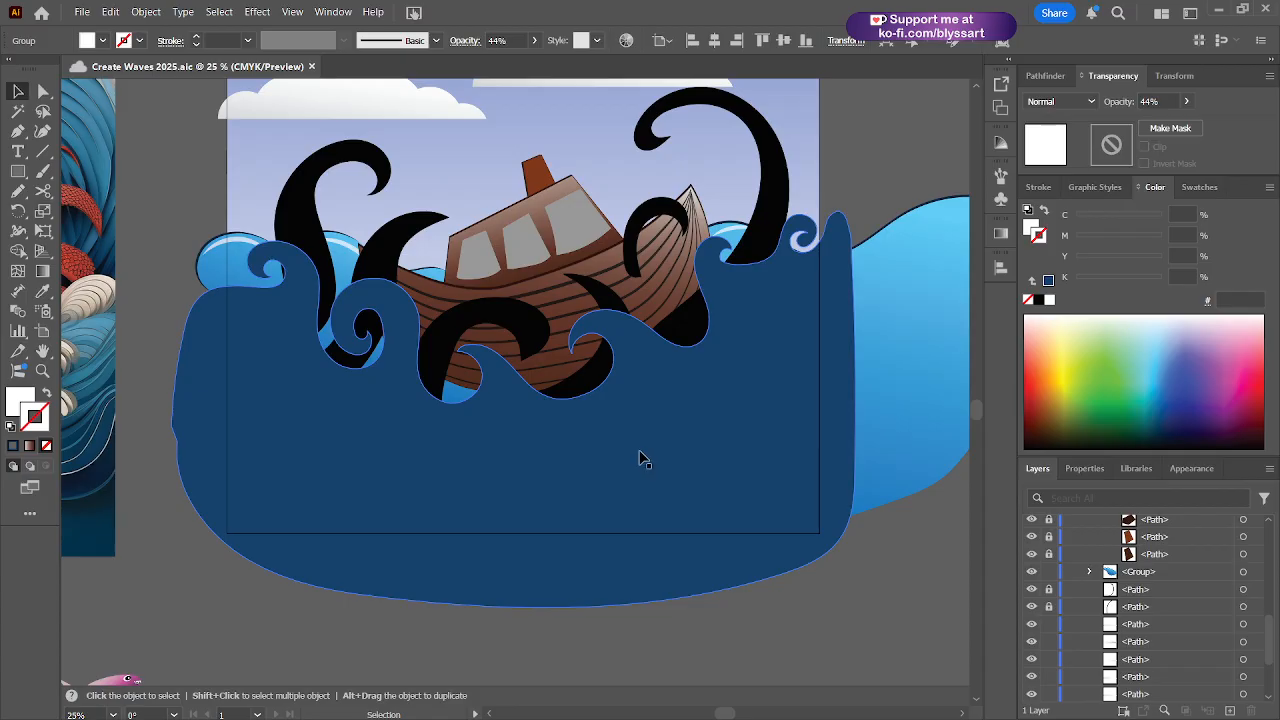
- Rotate the short black tentacle beside the boat's left end slightly counterclockwise, nudge it into place, and save the document
left_click_drag(376, 258, 366, 256)
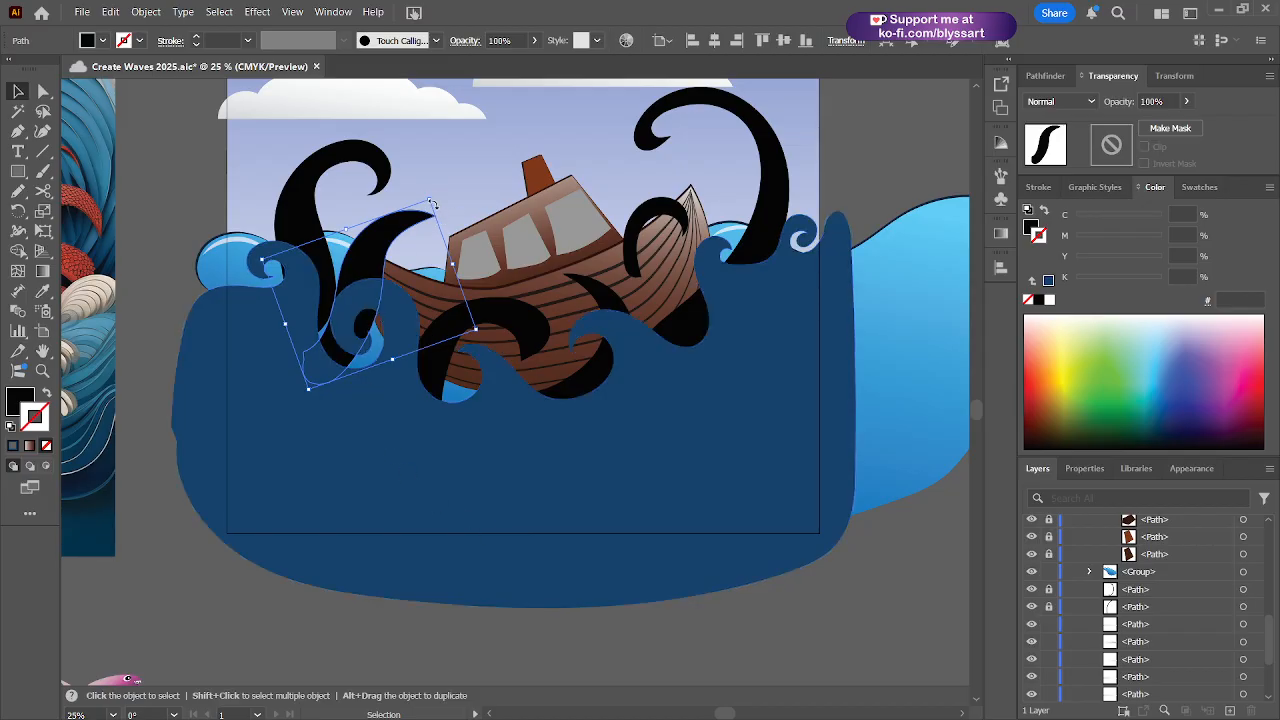
left_click_drag(432, 196, 430, 189)
left_click(391, 254)
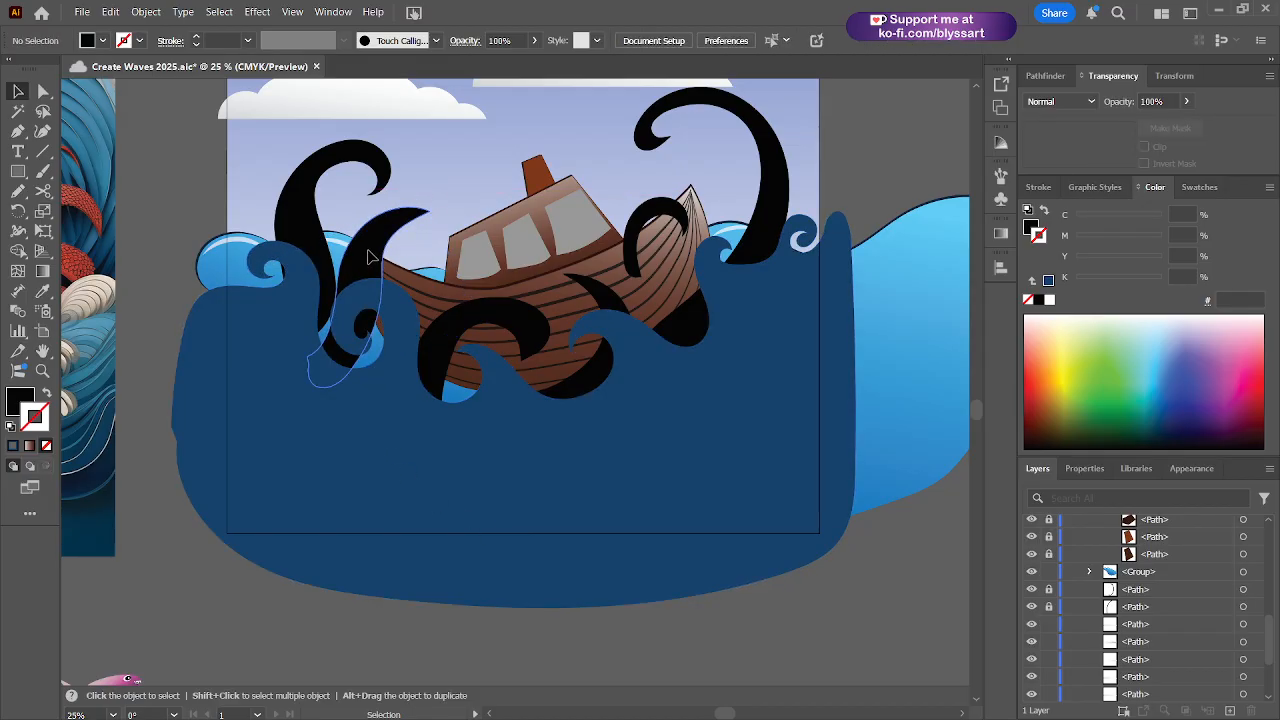
left_click_drag(366, 253, 374, 256)
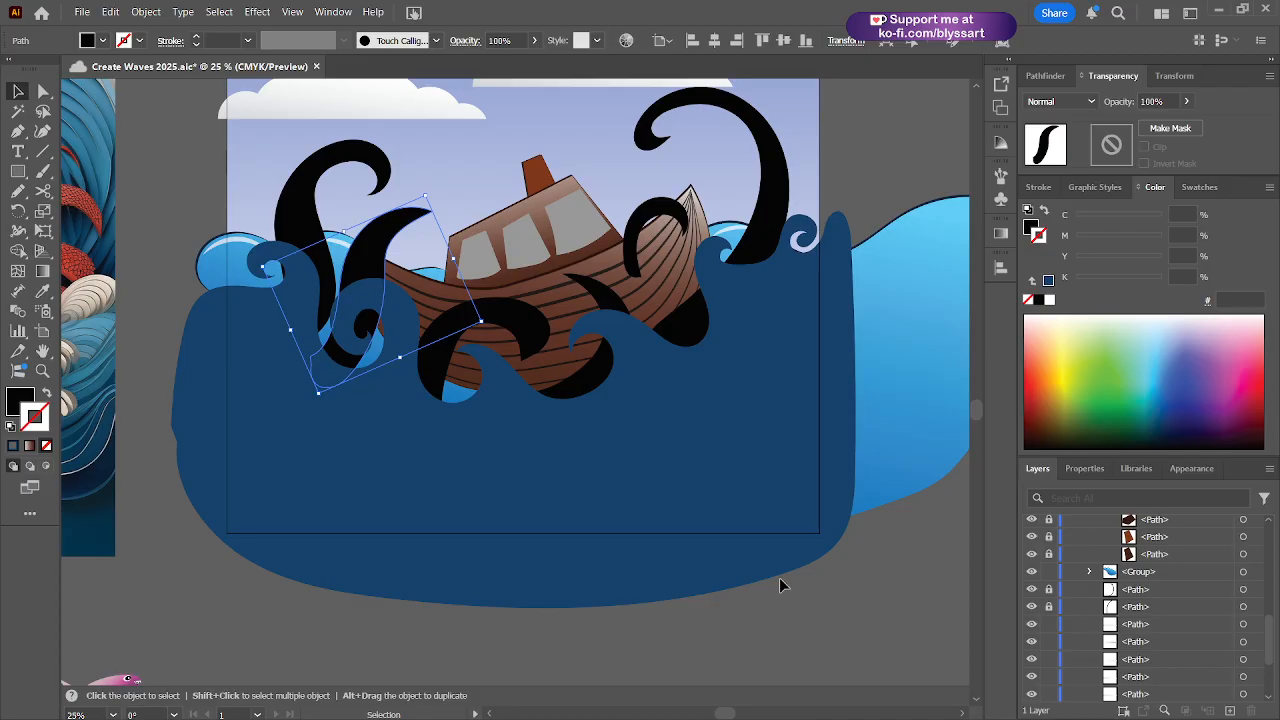
key("ctrl+s")
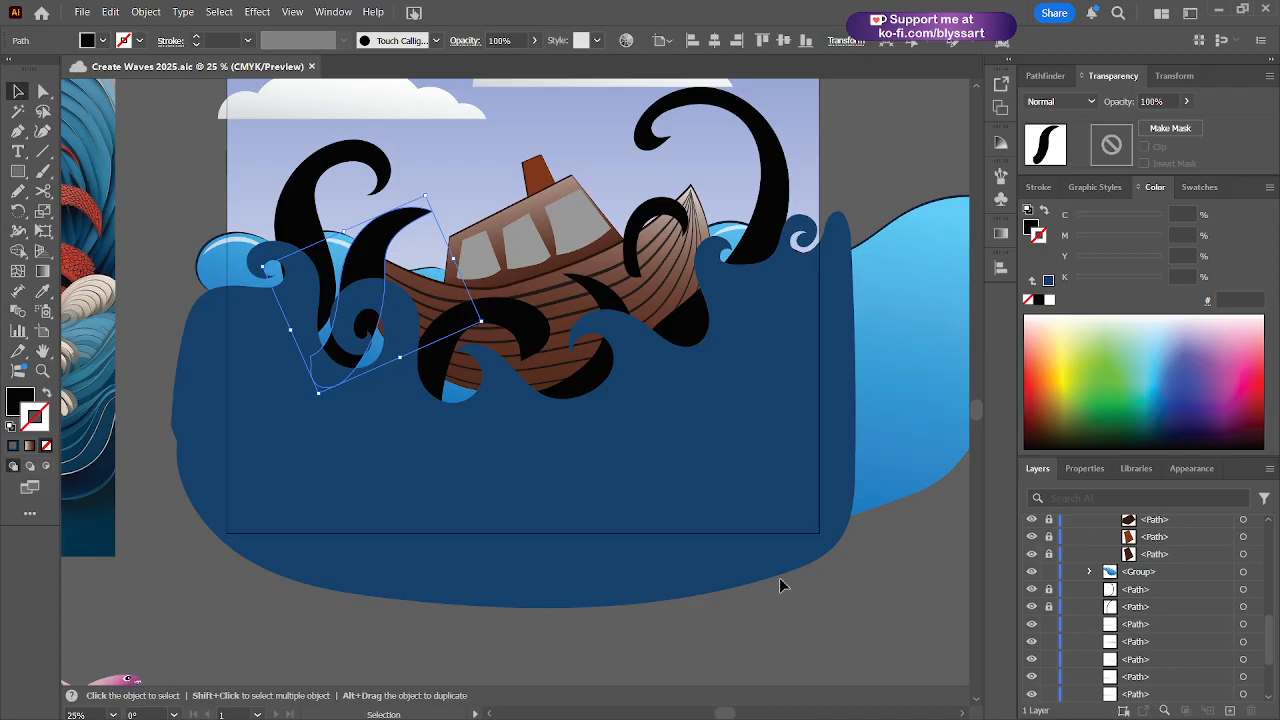